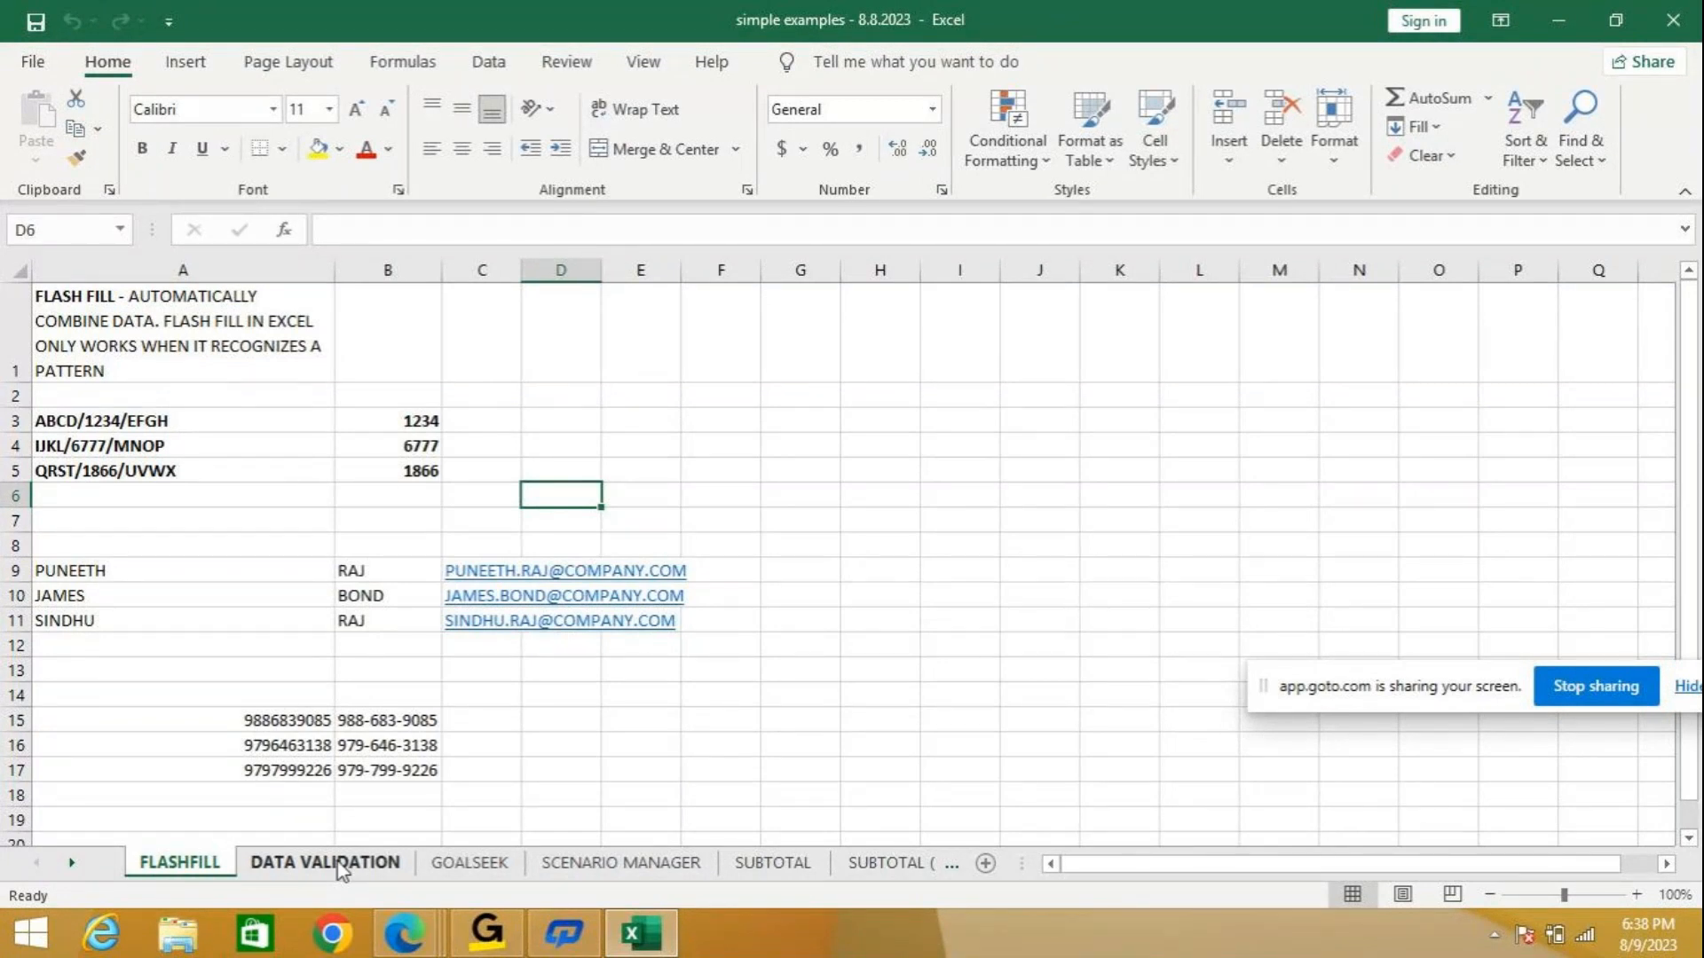
Copy the employee table A3:C8 from the DATA VALIDATION sheet to A1 of a new worksheet and autofit column B.
click(340, 865)
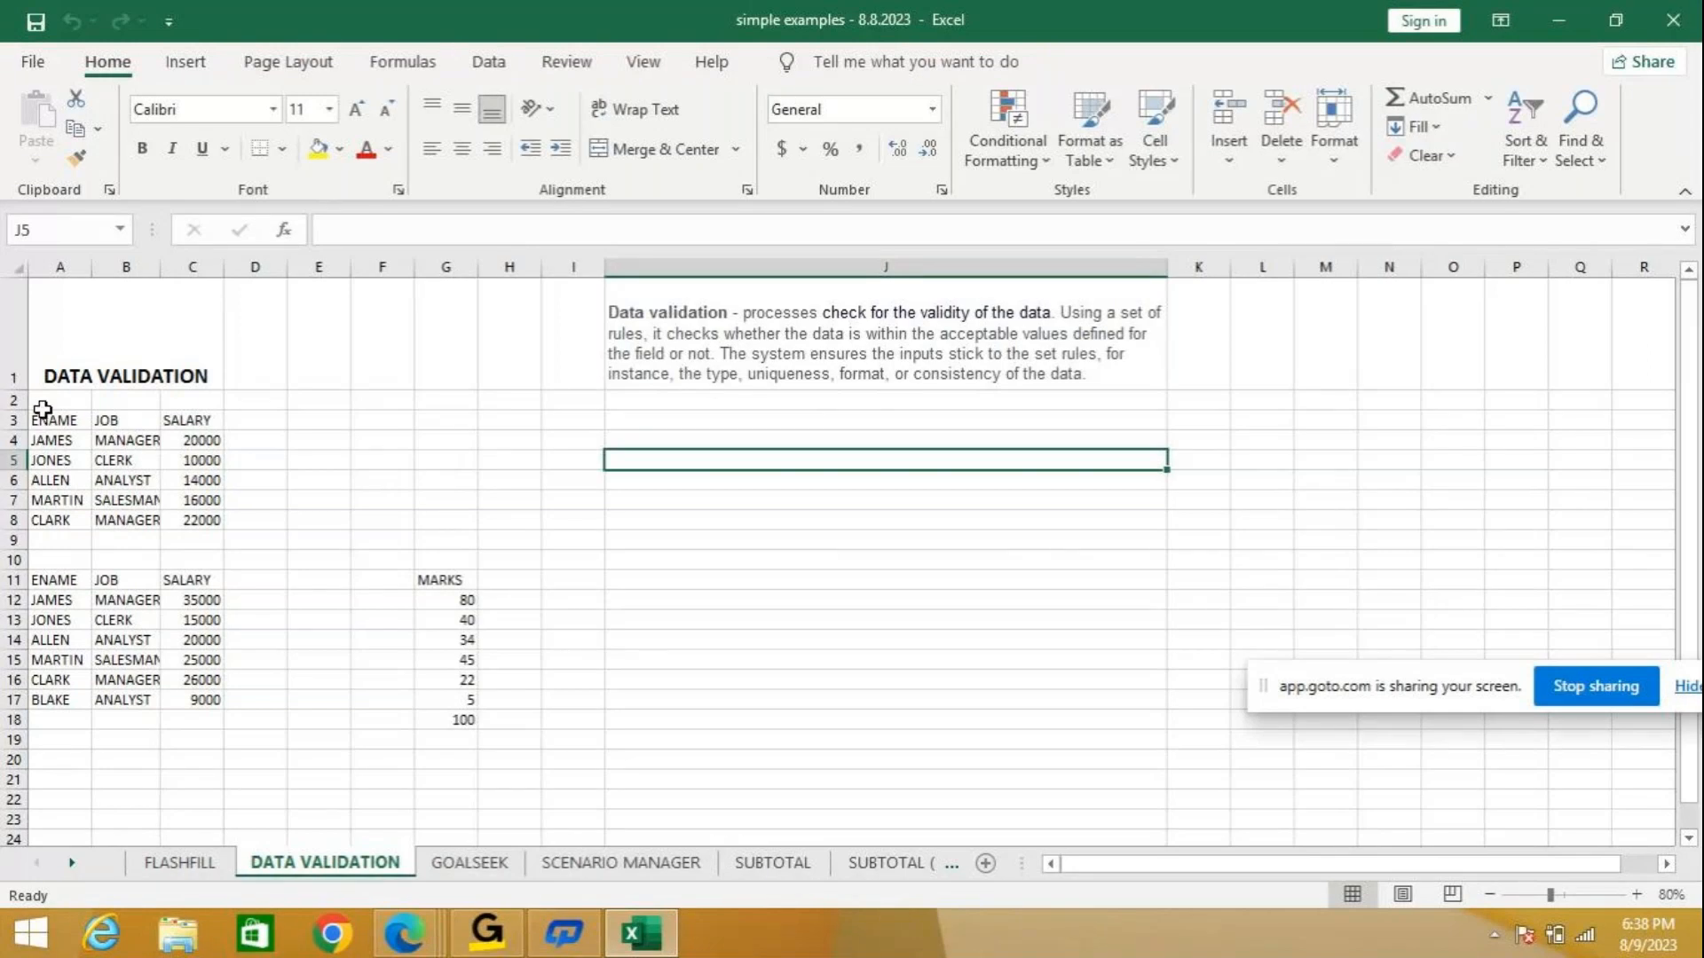
drag(43, 412, 217, 521)
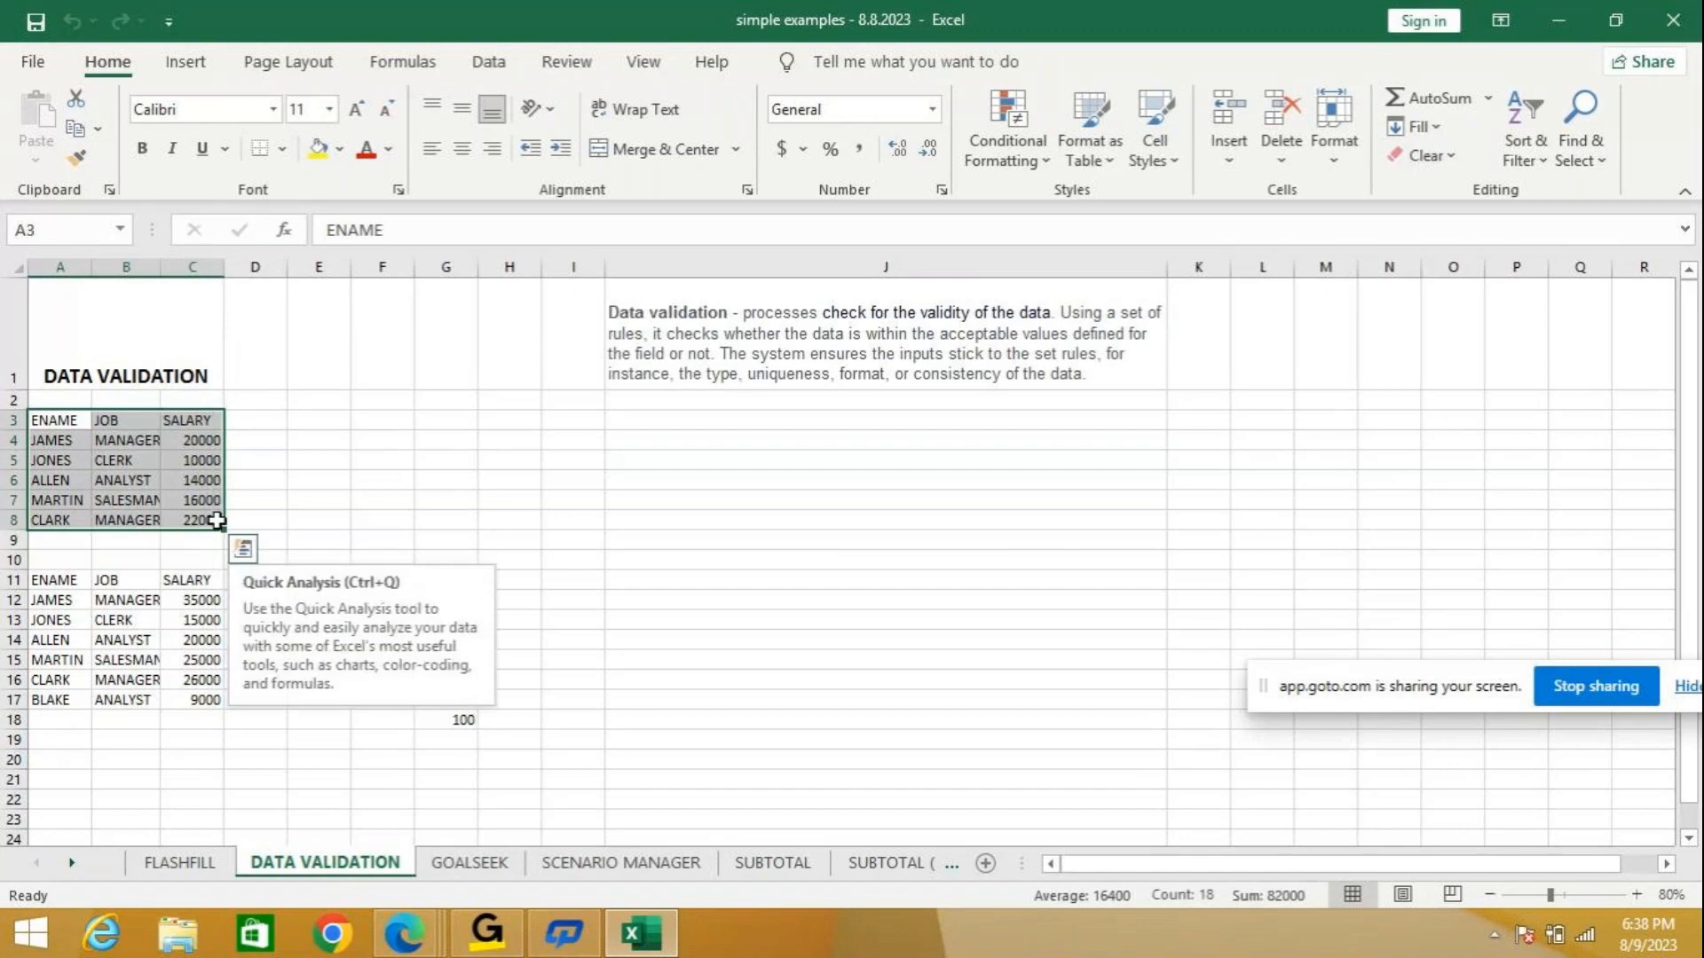
key(ctrl+c)
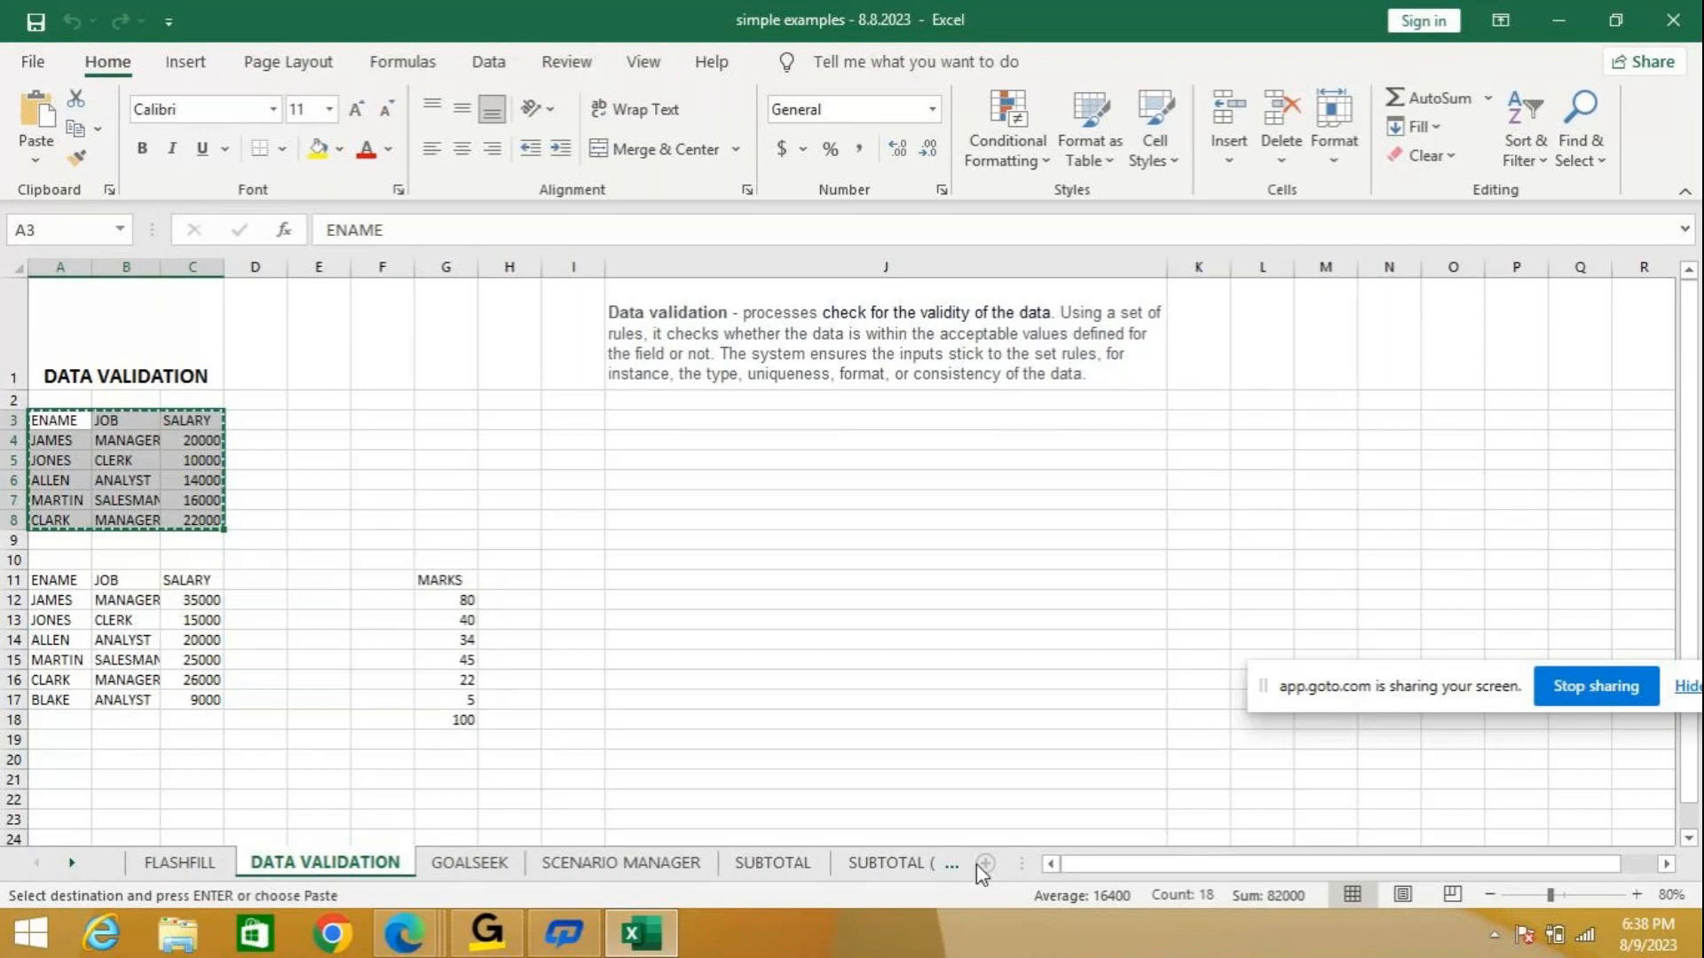
right_click(381, 865)
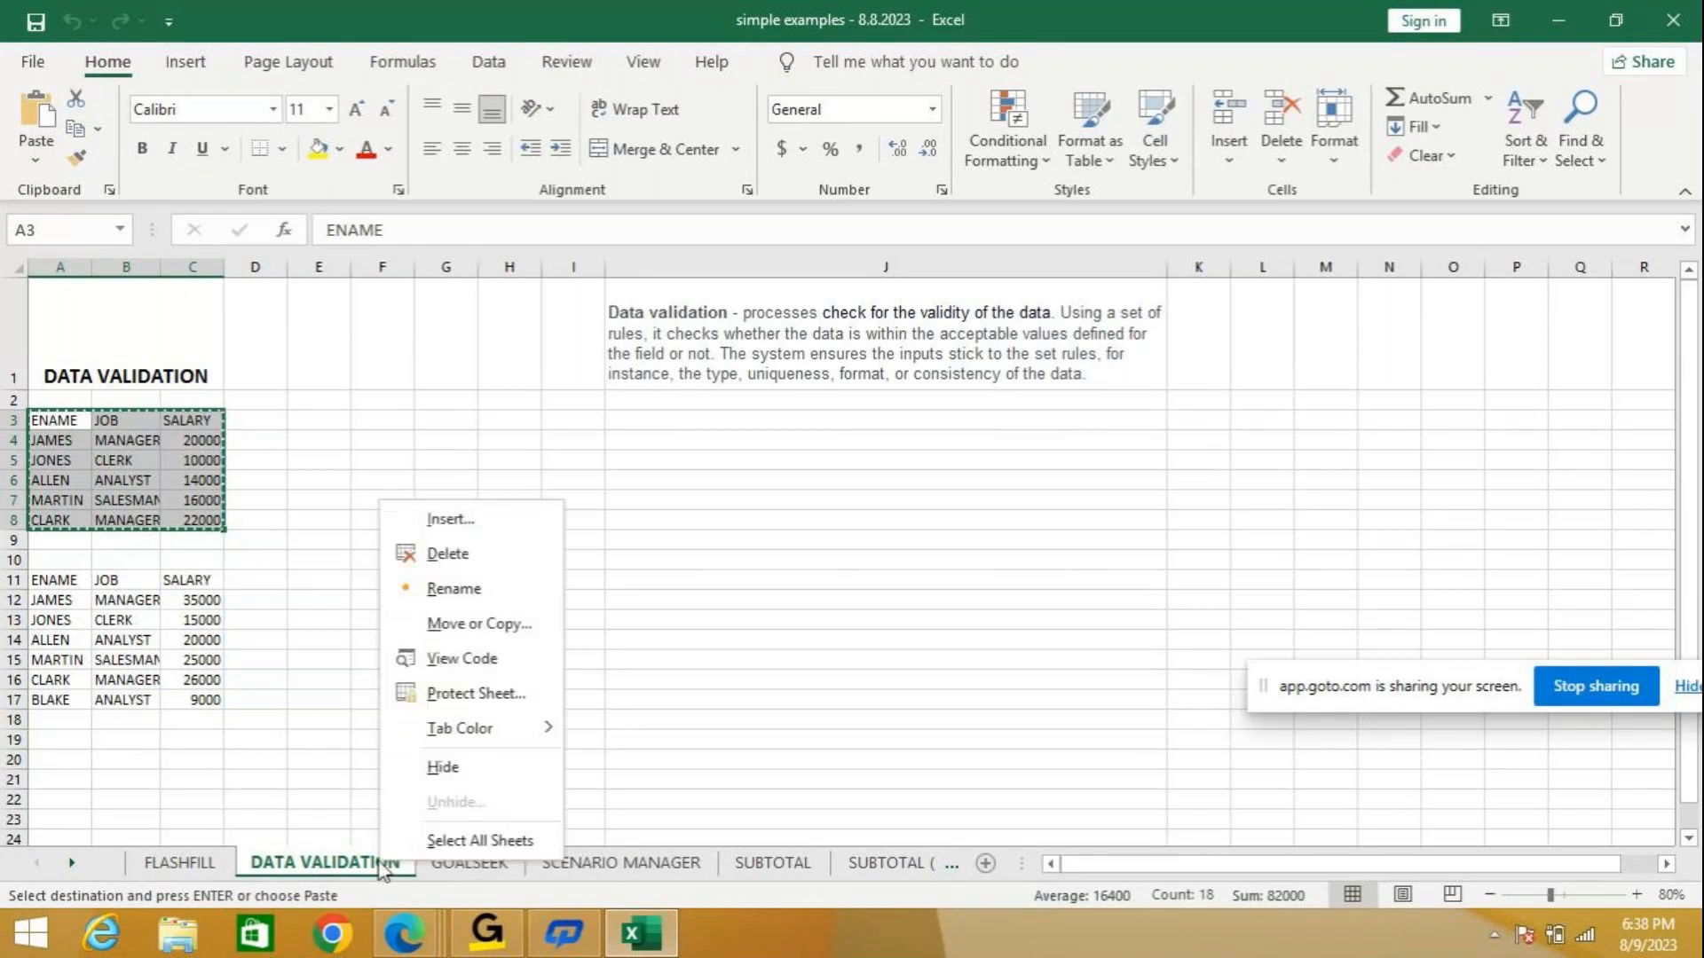
click(478, 520)
click(659, 715)
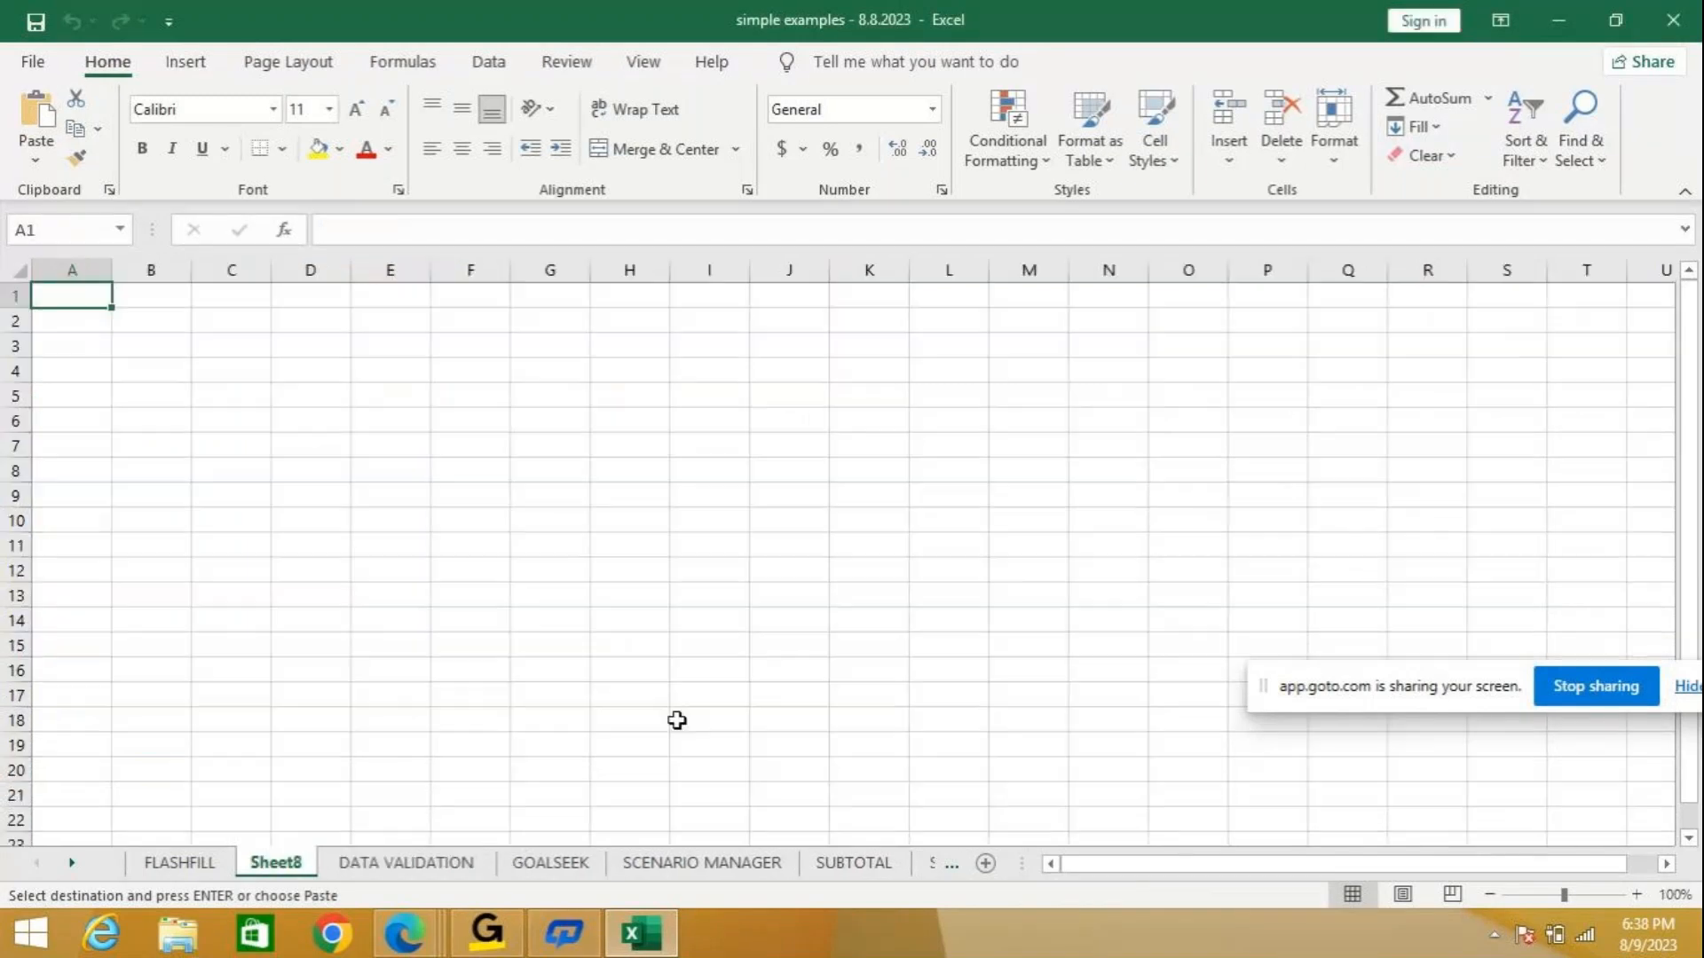
key(ctrl+v)
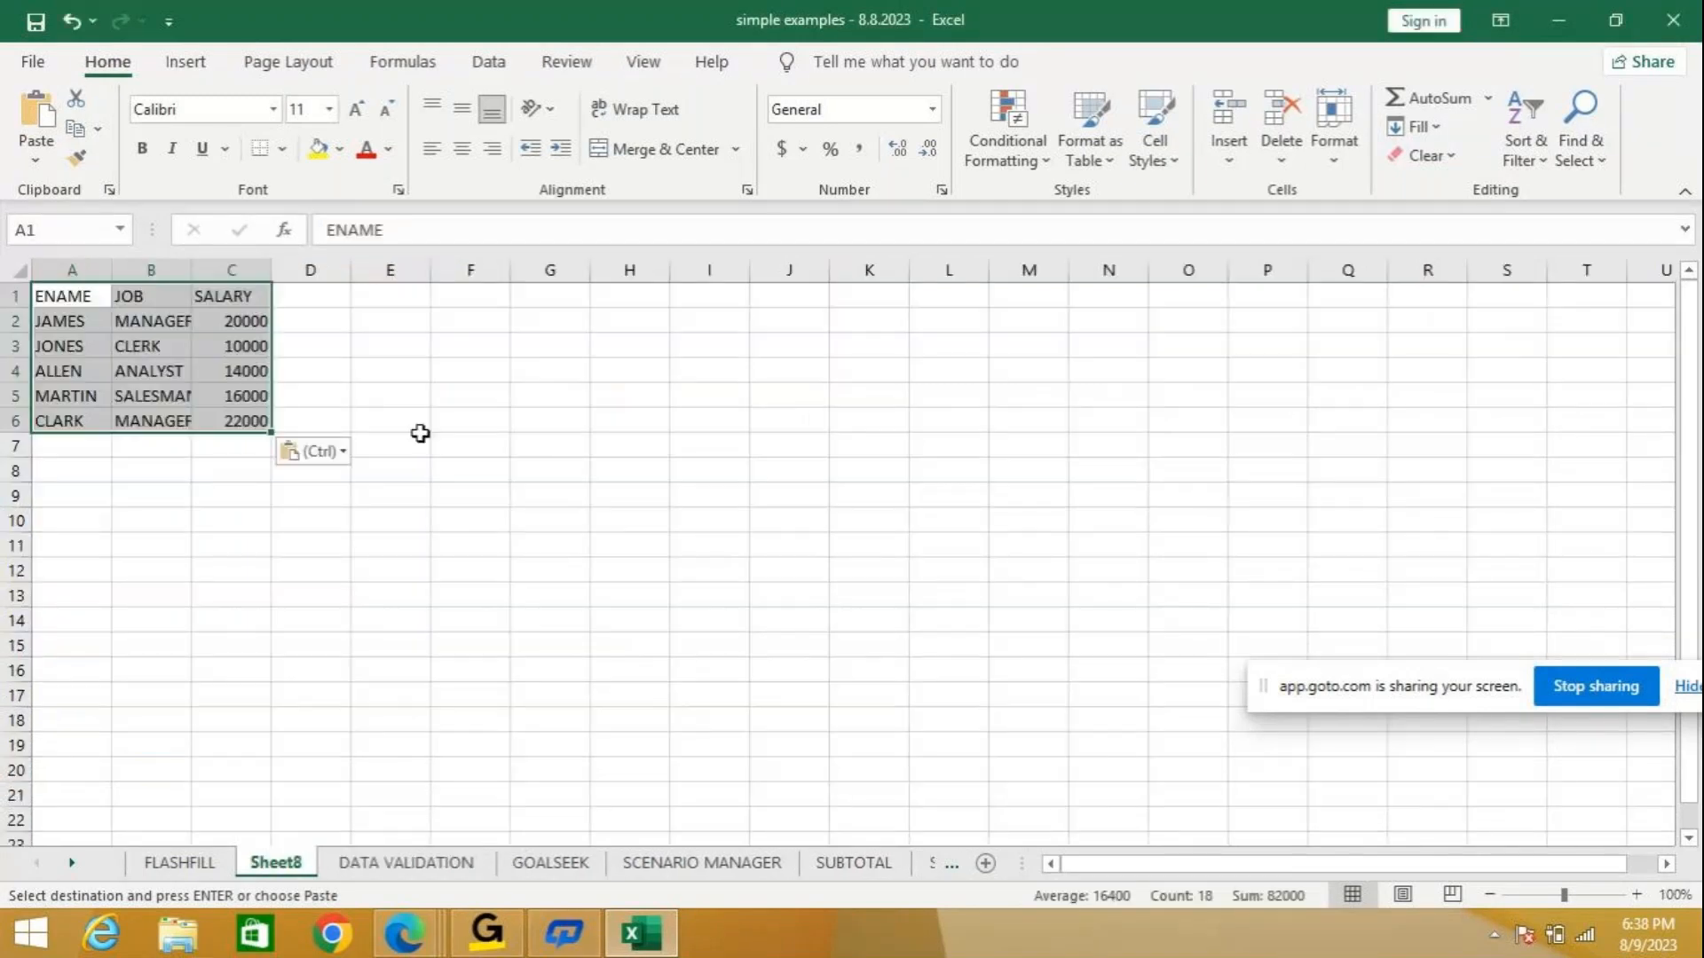
double_click(193, 261)
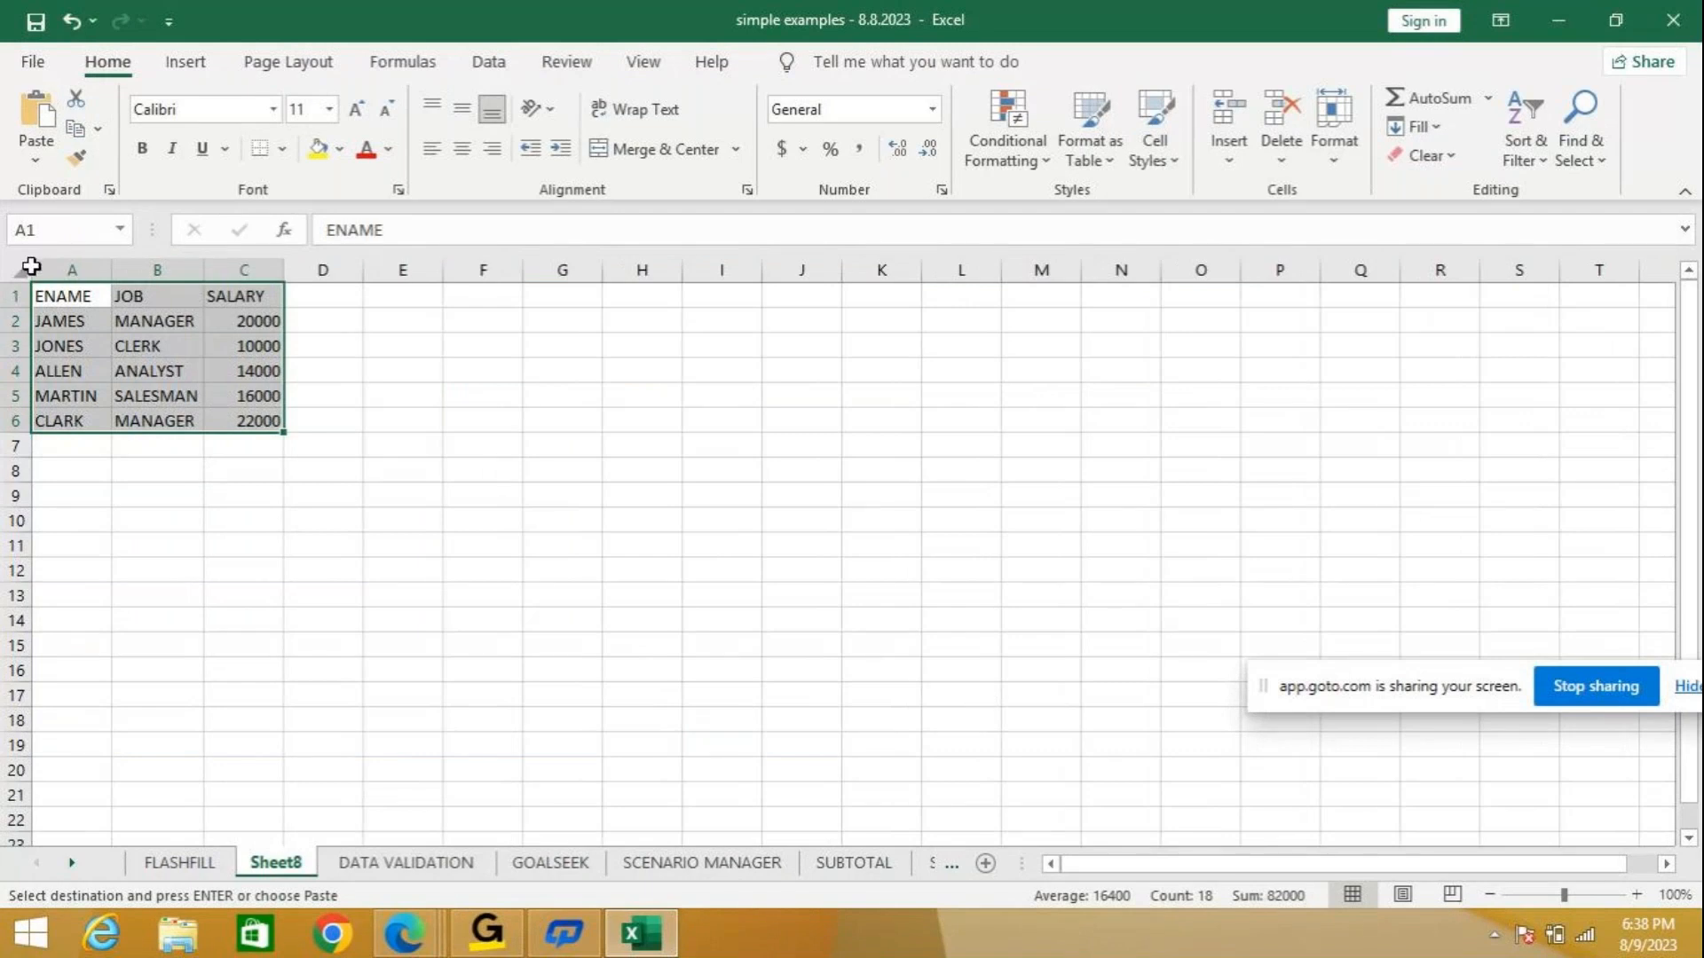
Delete the job entries in B2:B6 and clear all existing data validation from those cells.
drag(137, 323, 138, 423)
key(Delete)
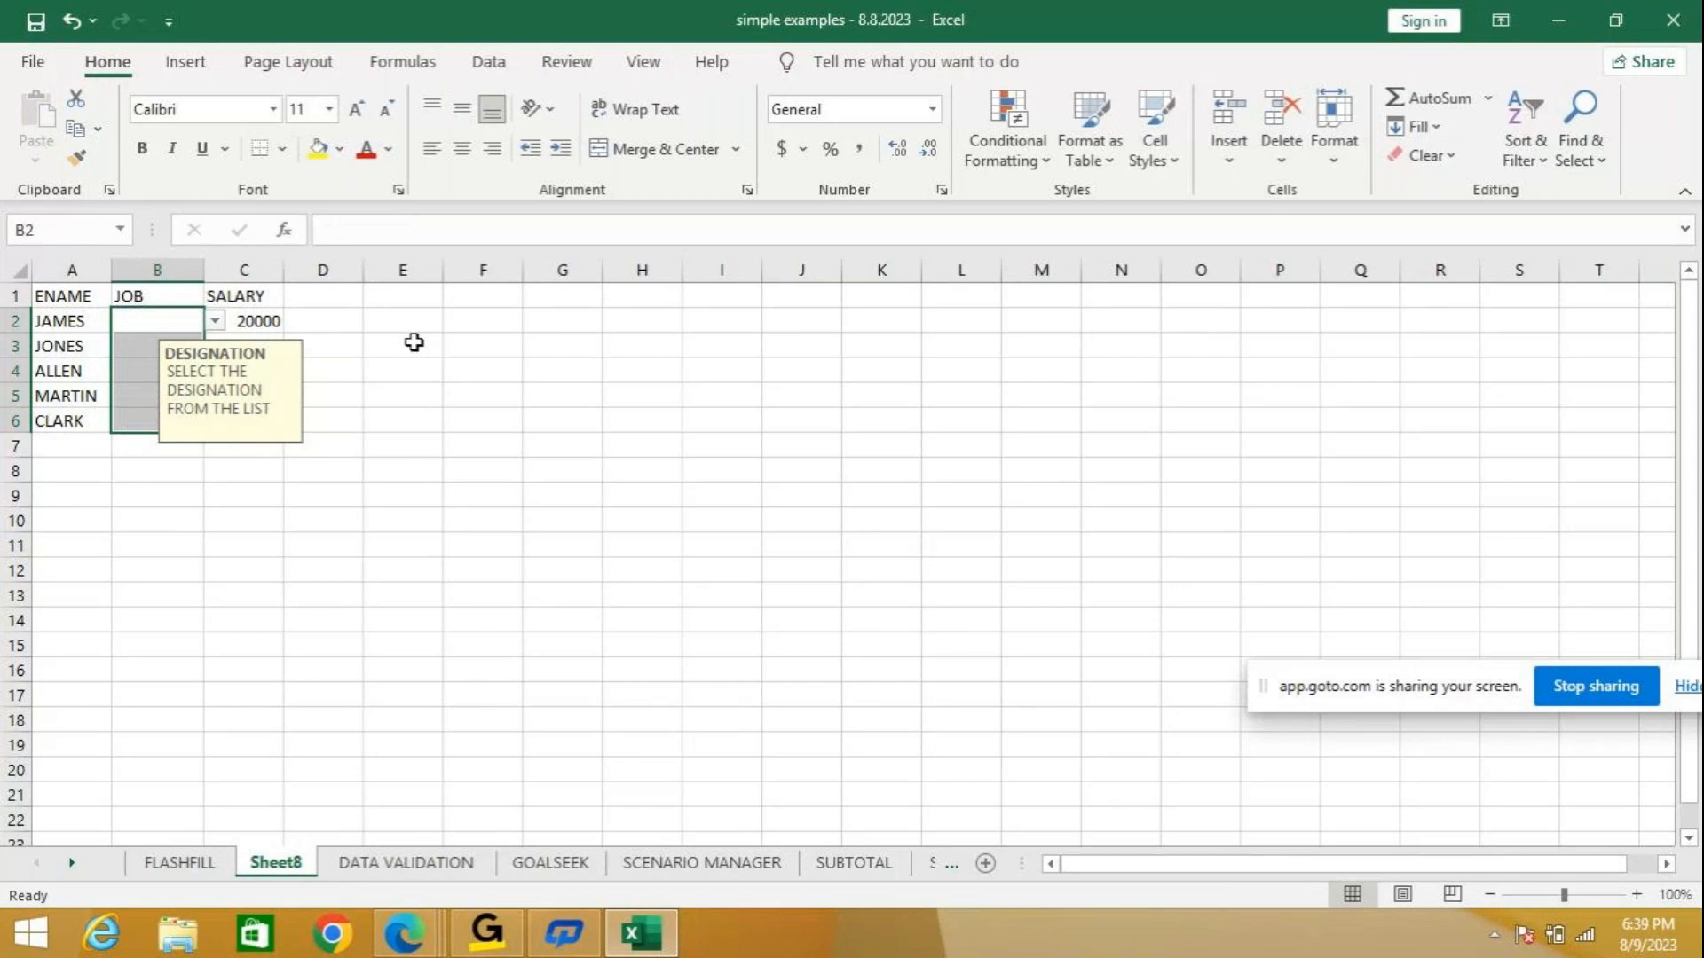
click(493, 64)
click(1153, 157)
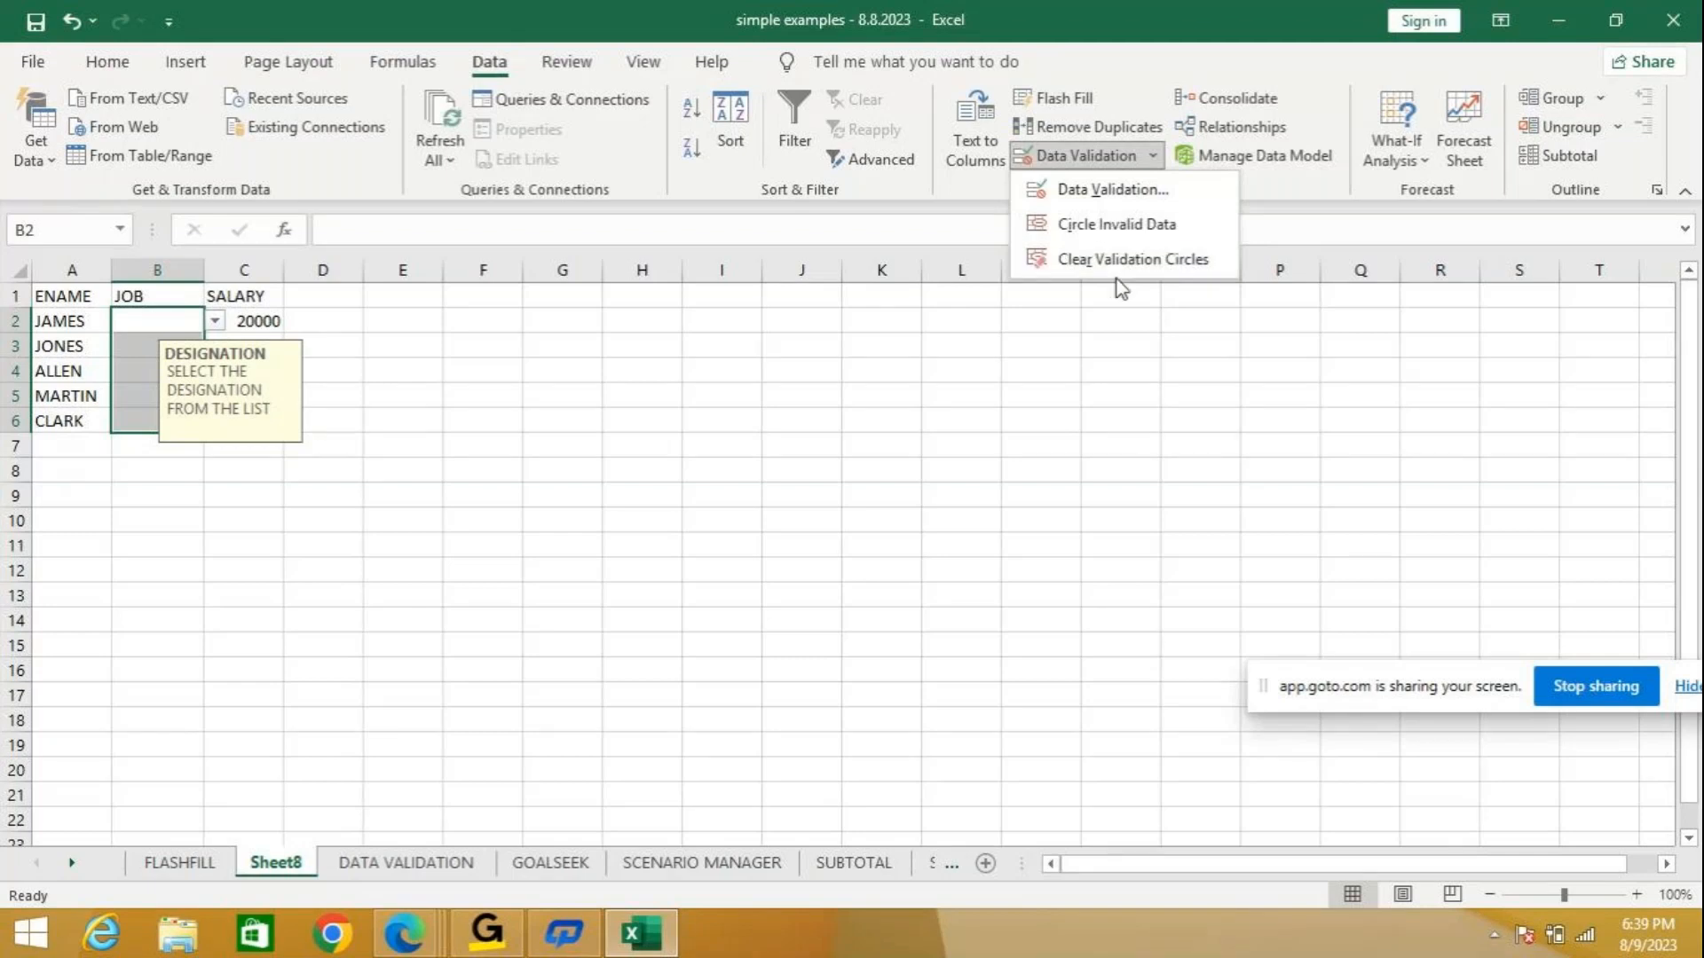
click(1113, 189)
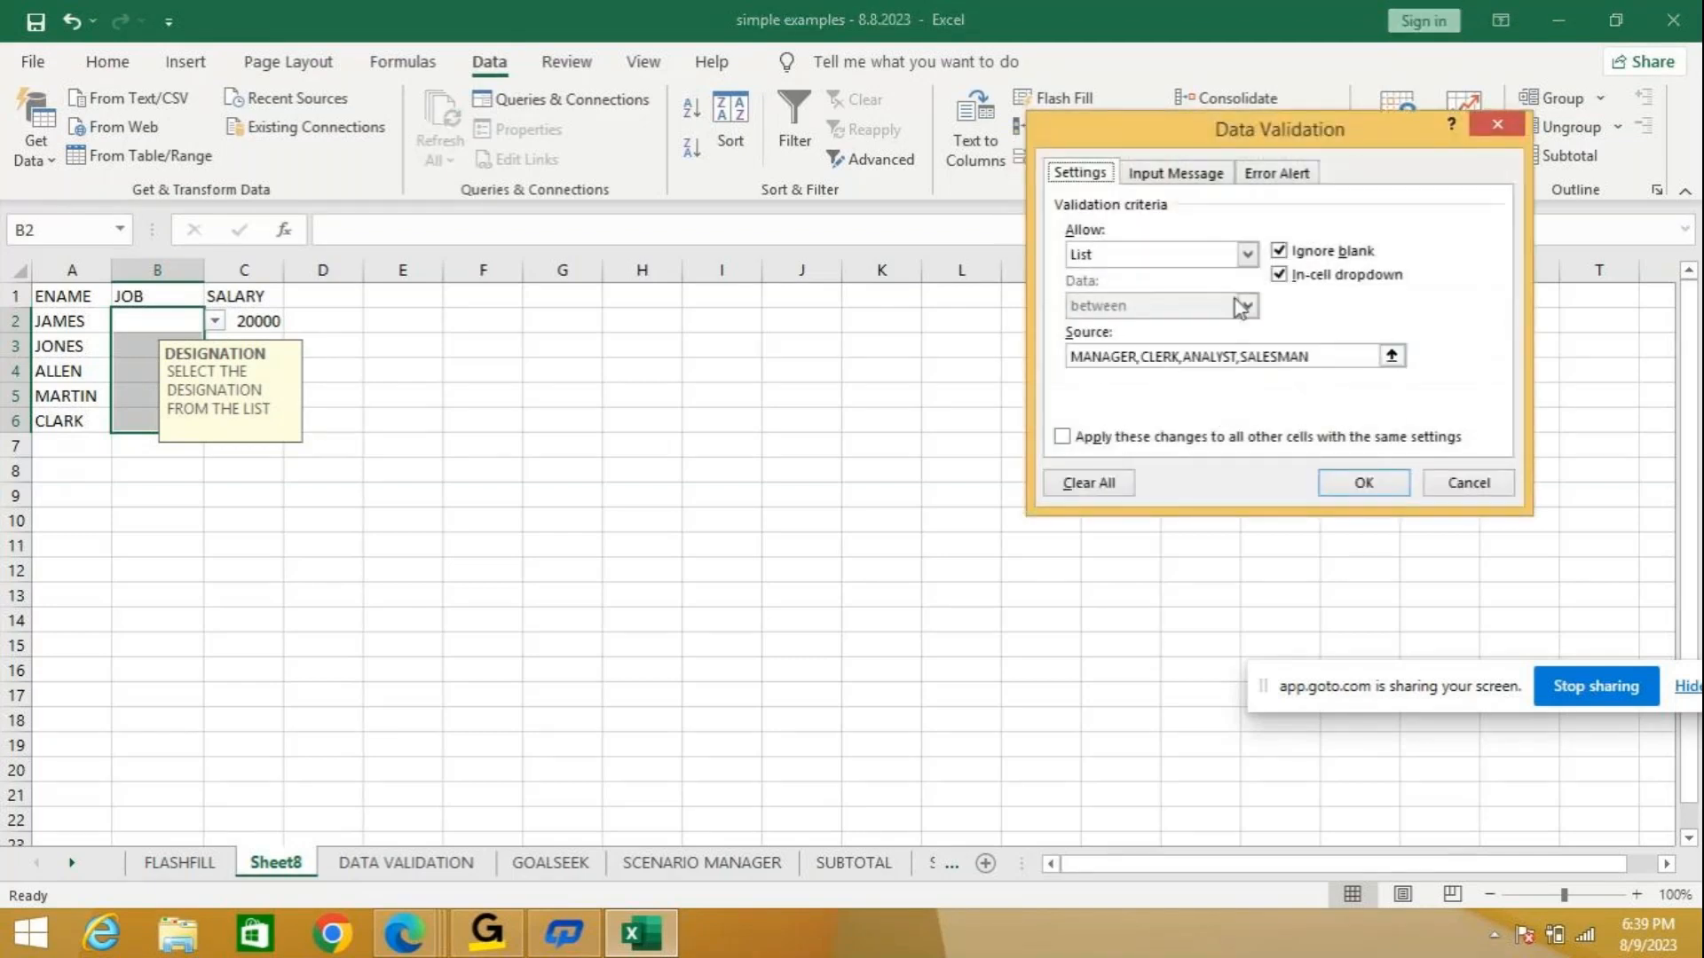
click(1089, 483)
click(1361, 483)
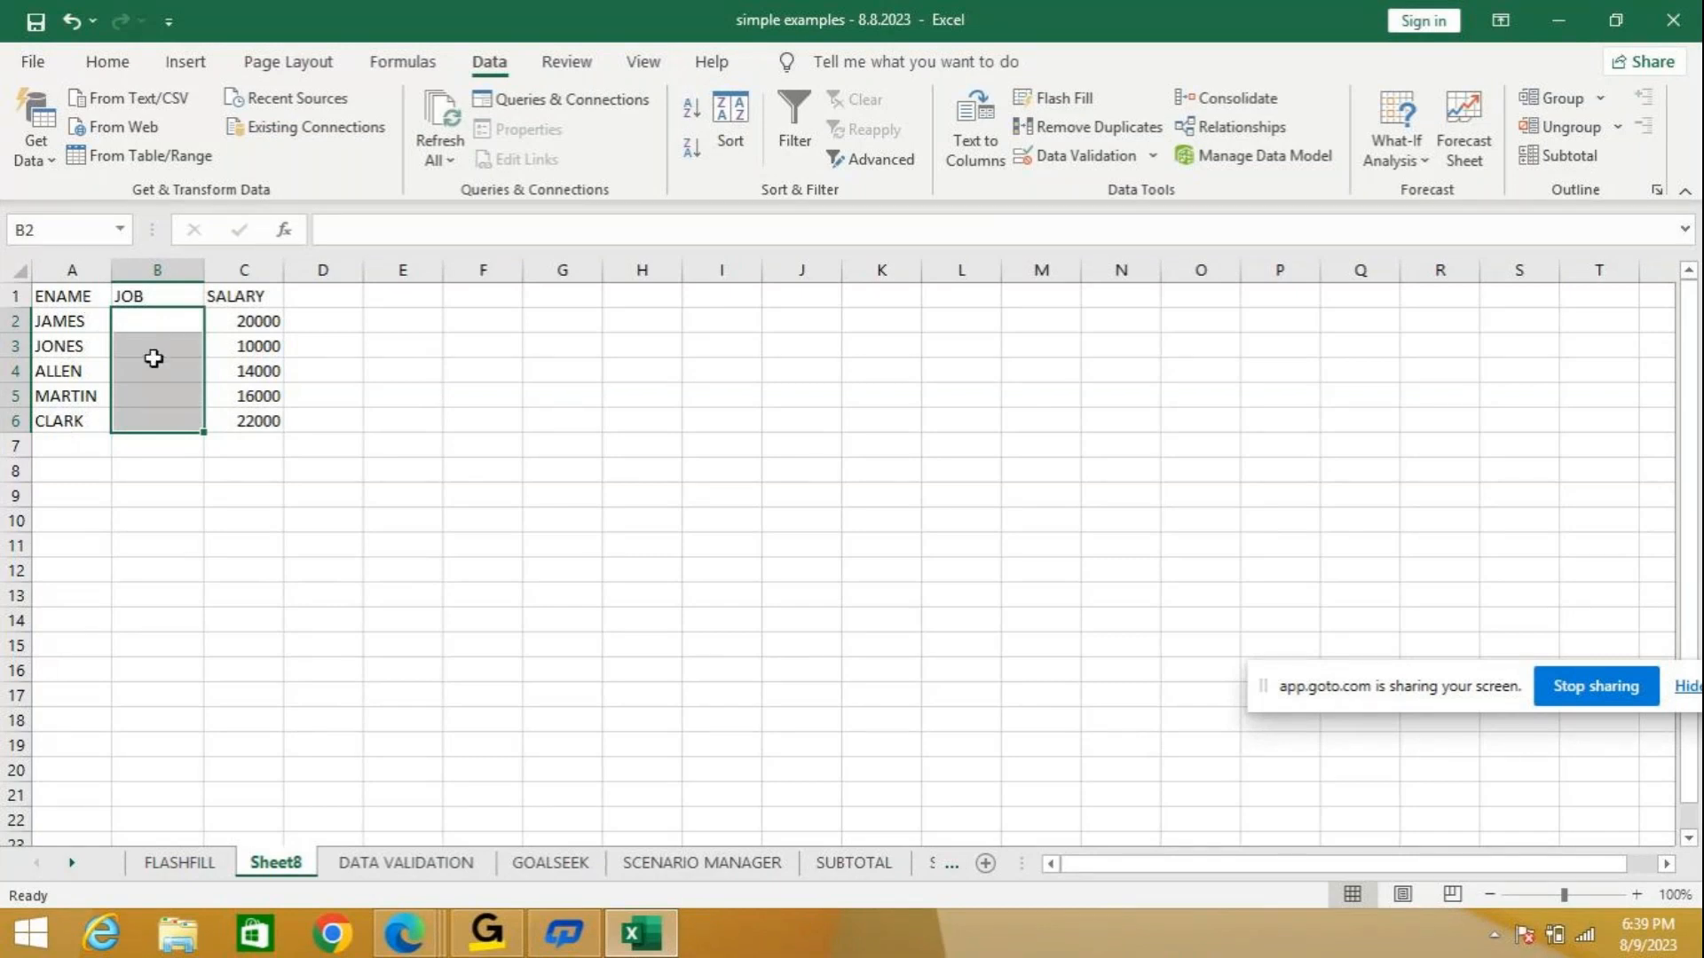
Enlarge the text of table A1:C6 to 18 pt and widen columns A, B and C to suit.
drag(76, 293, 258, 423)
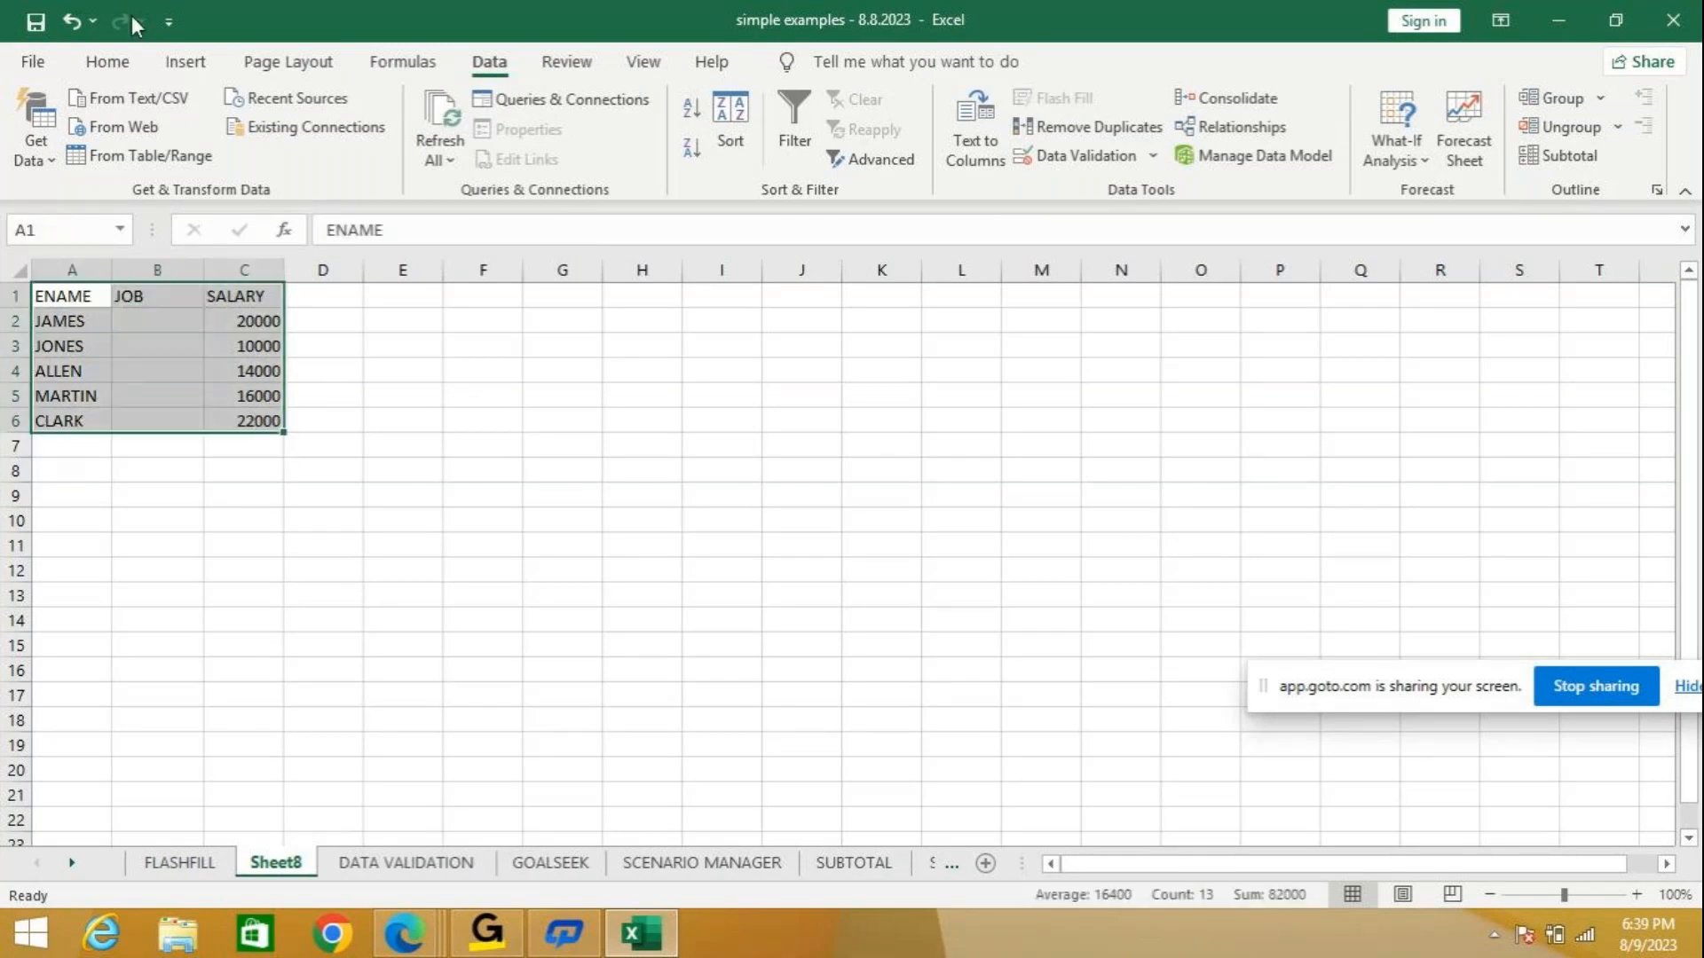
click(107, 62)
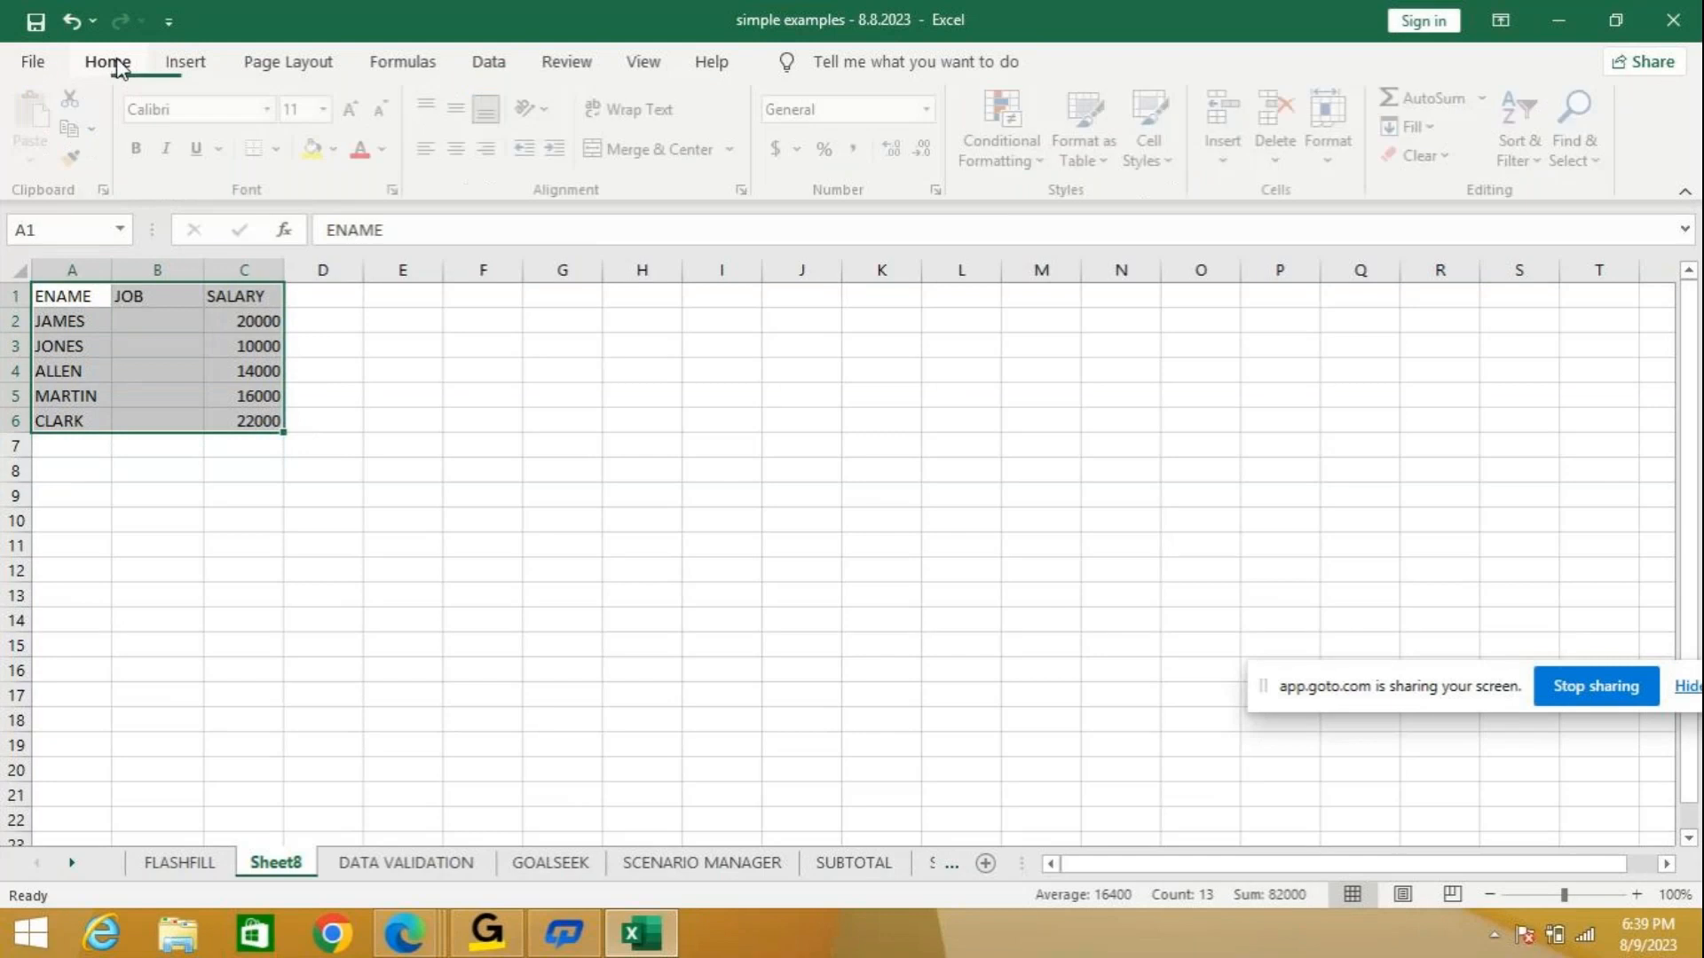
click(355, 110)
click(354, 111)
click(354, 111)
click(354, 111)
click(288, 267)
drag(294, 268, 368, 268)
drag(202, 268, 289, 268)
drag(112, 267, 173, 271)
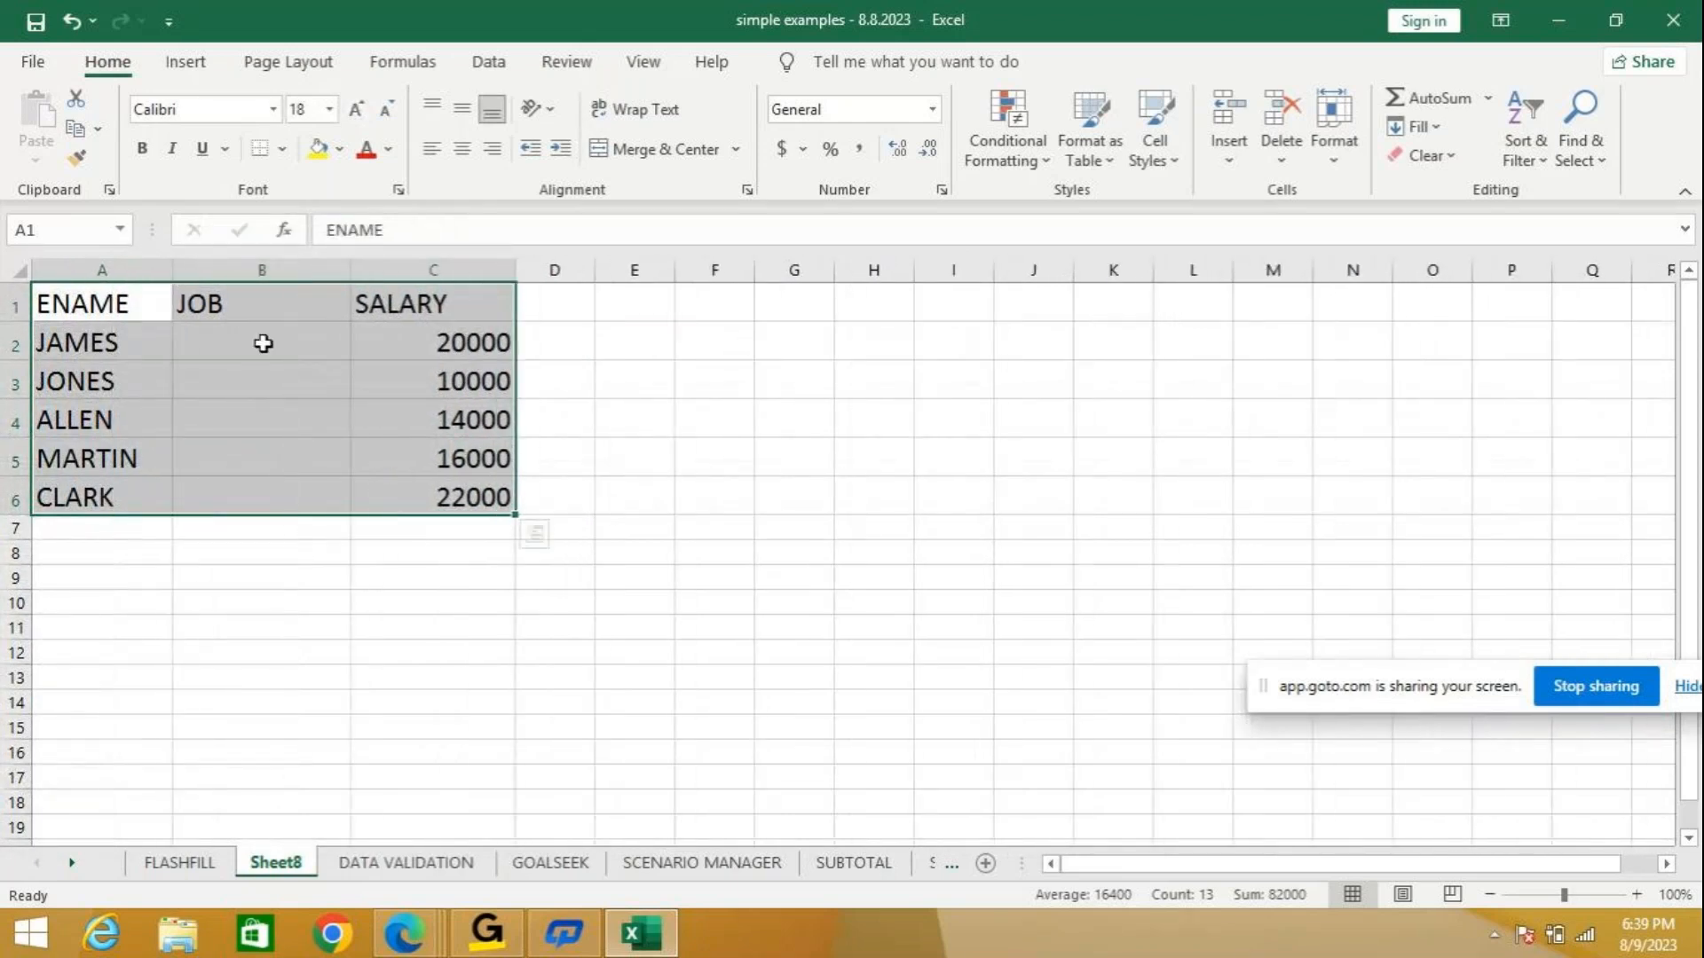
Define a List data validation rule for job cells B2:B6 with the source MANAGER,CLERK,ANALYST,SALESMAN.
click(263, 344)
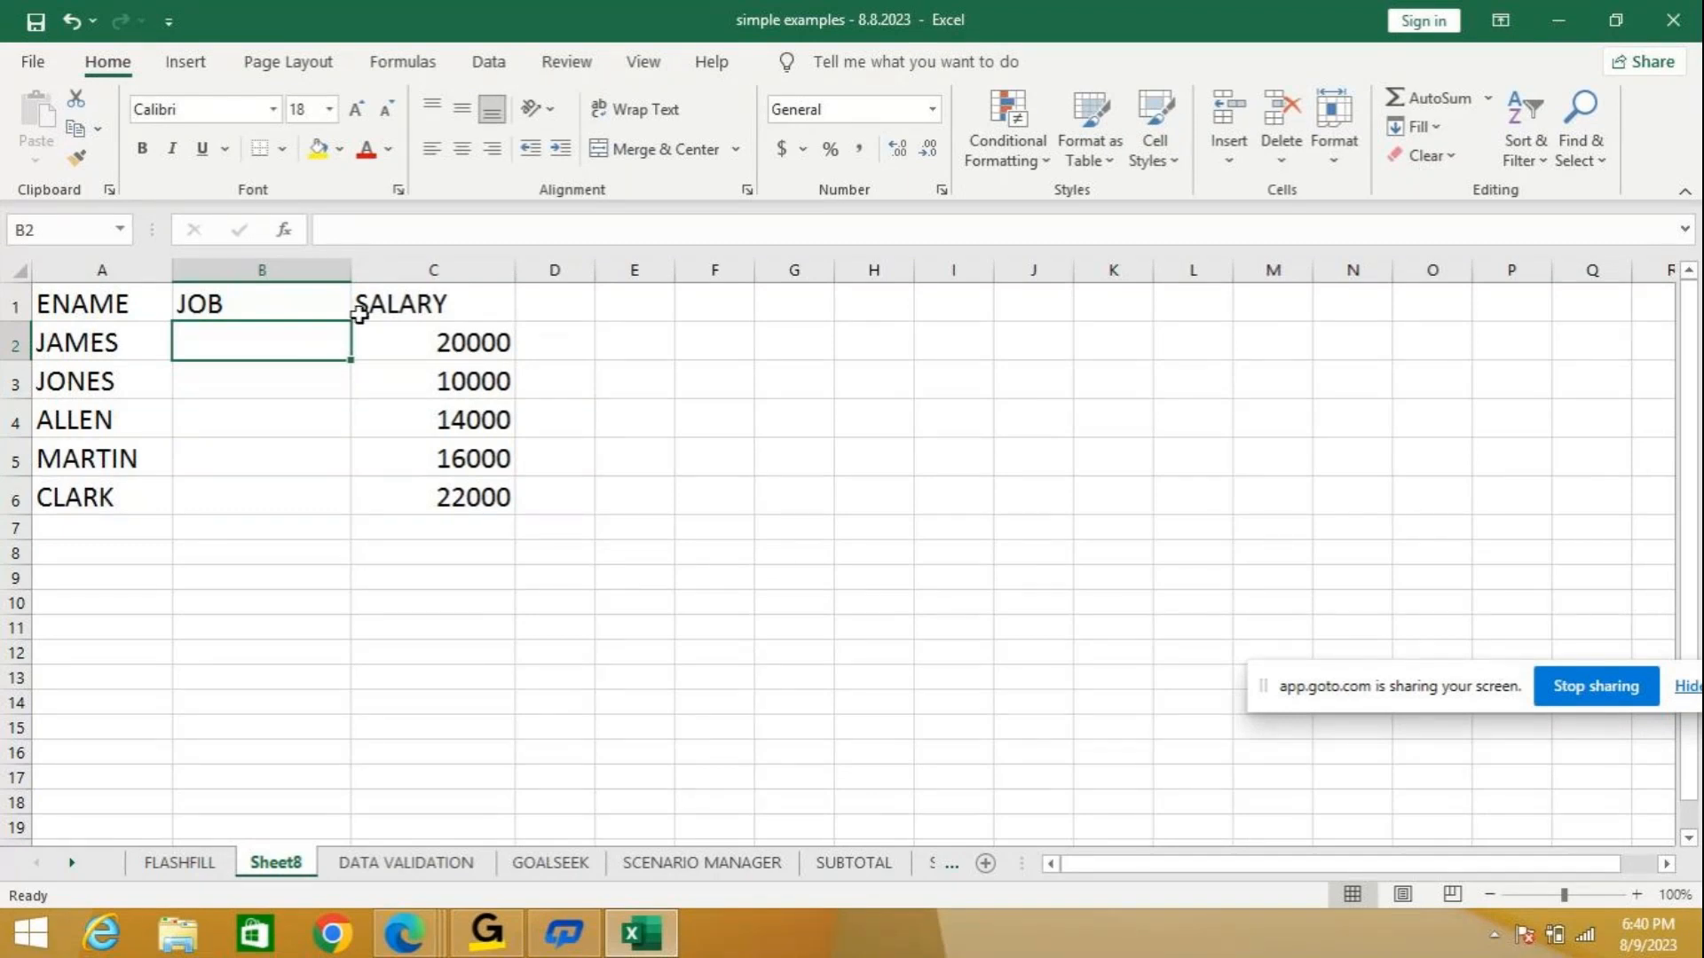
drag(235, 331, 235, 488)
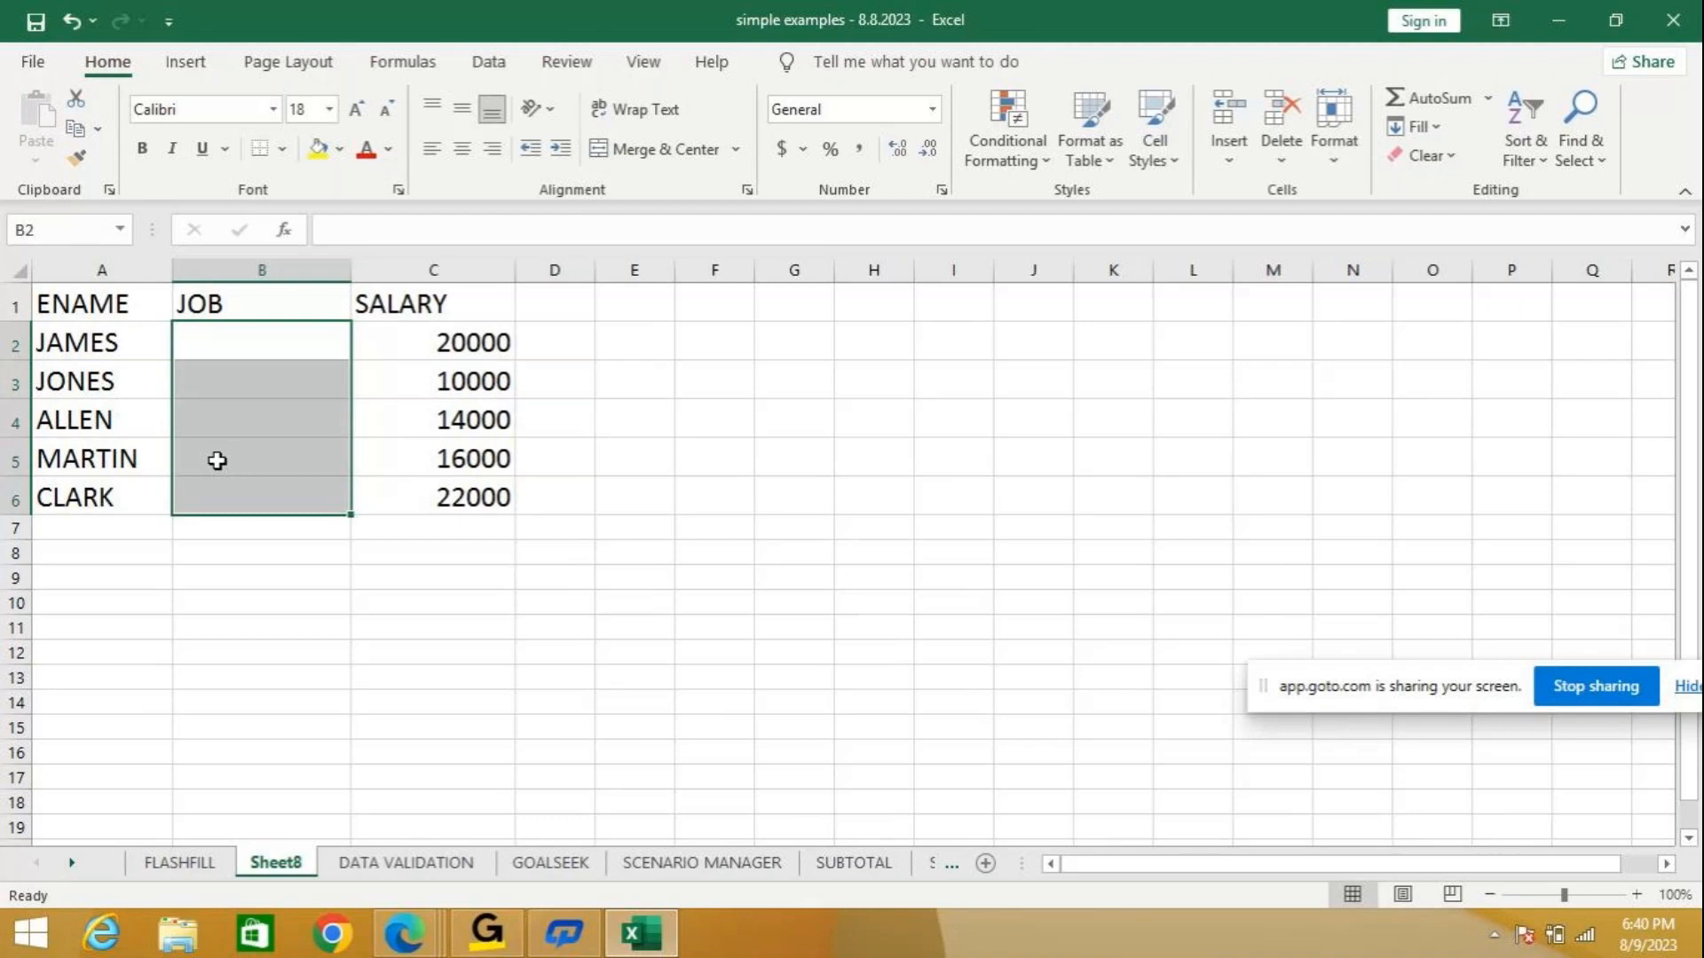
click(490, 64)
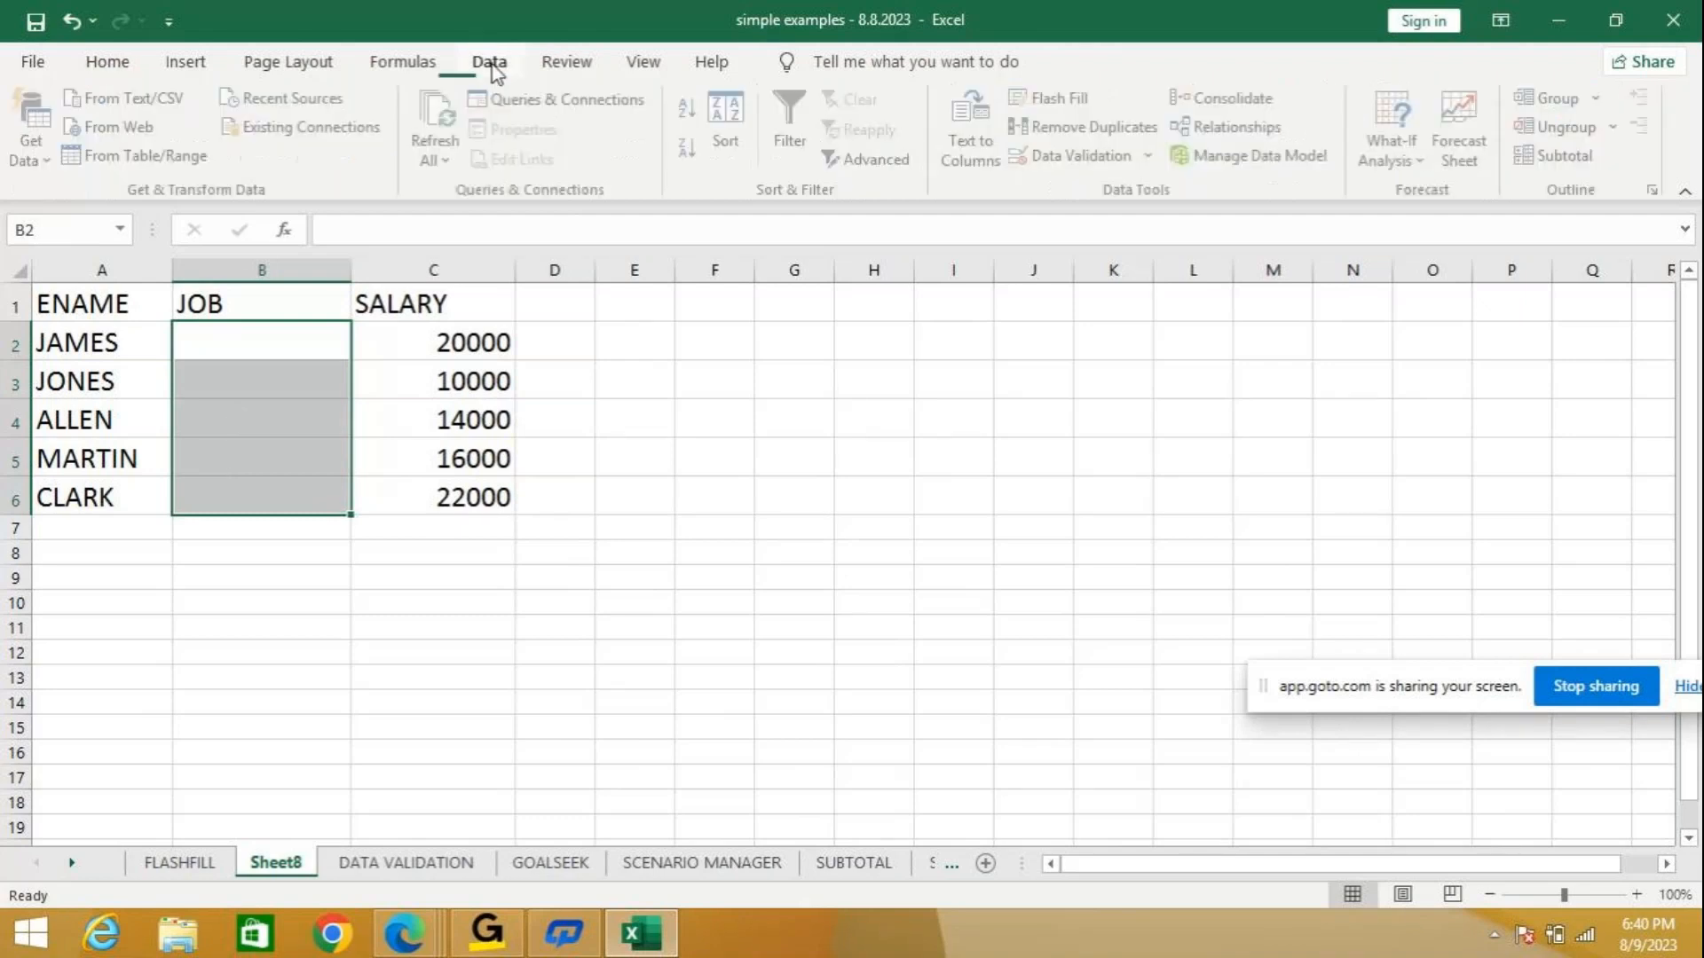
click(1155, 158)
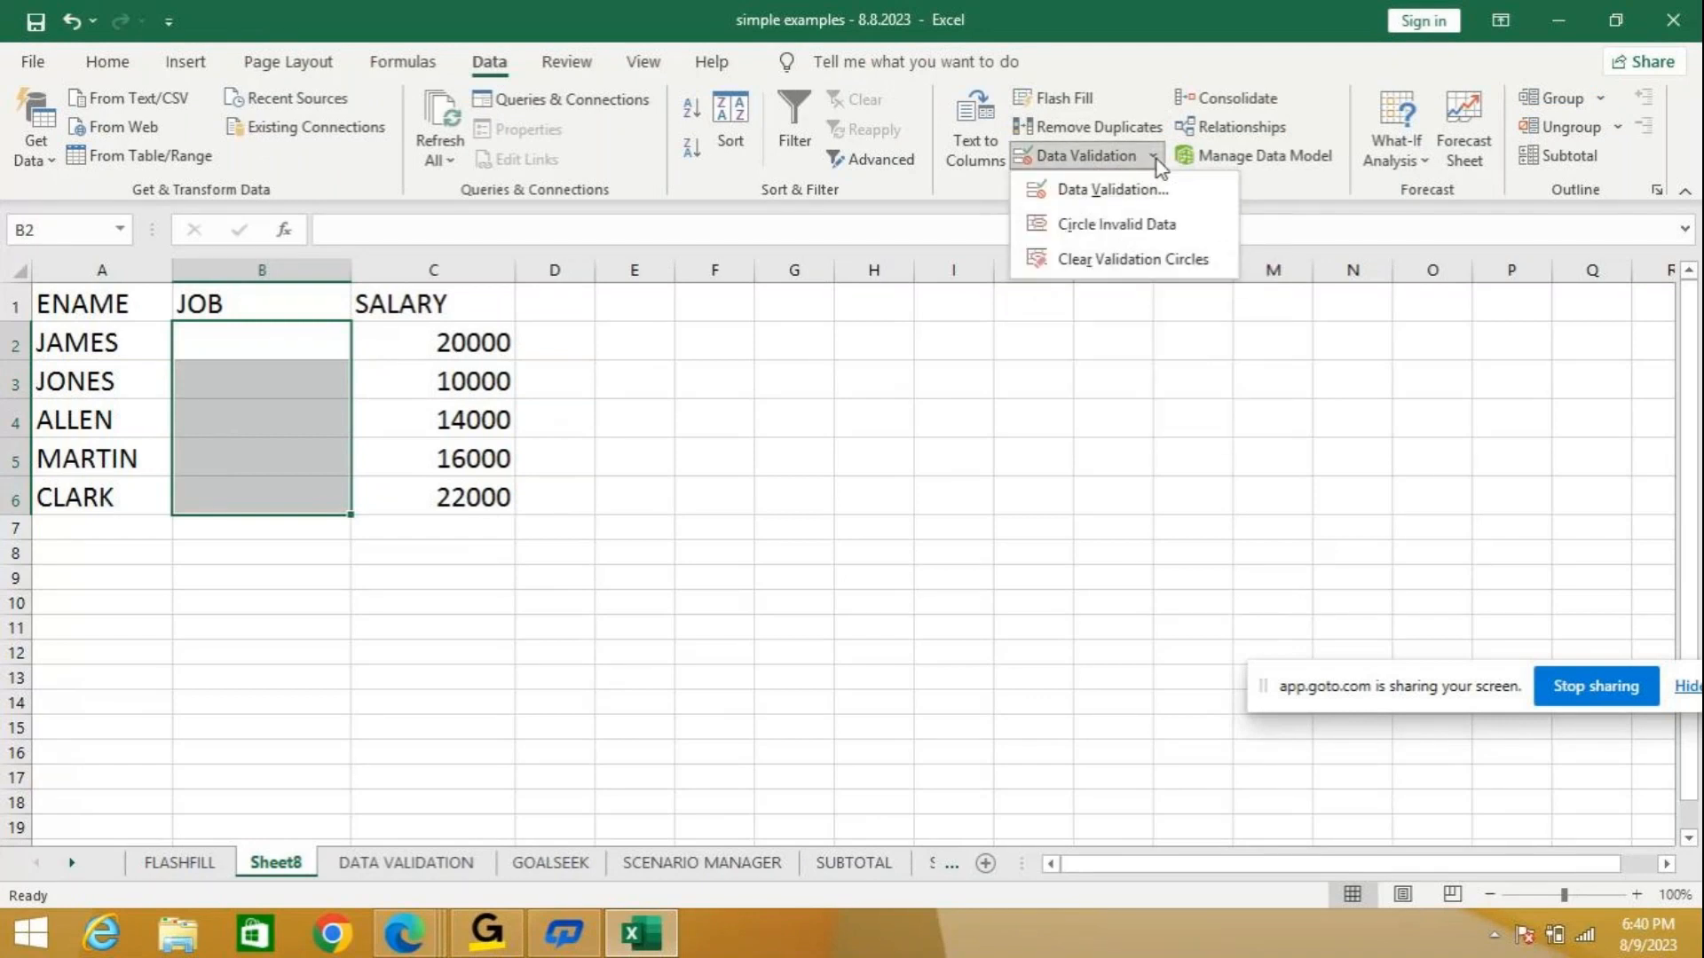
click(1101, 199)
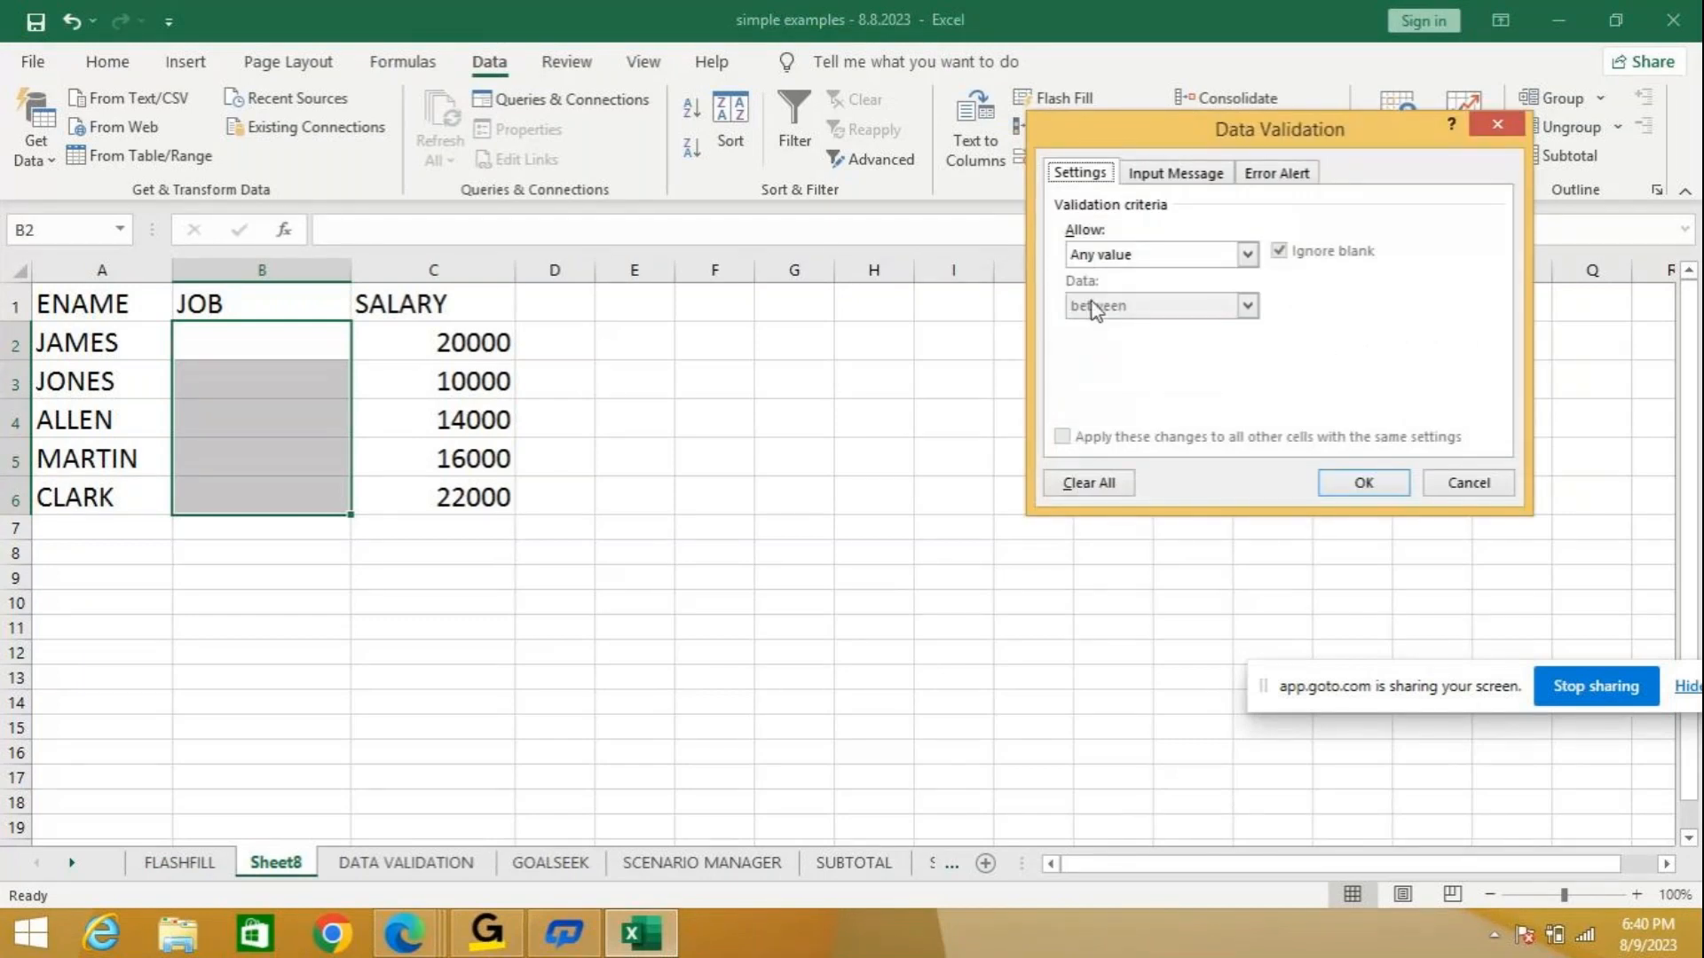
drag(1224, 131, 1046, 111)
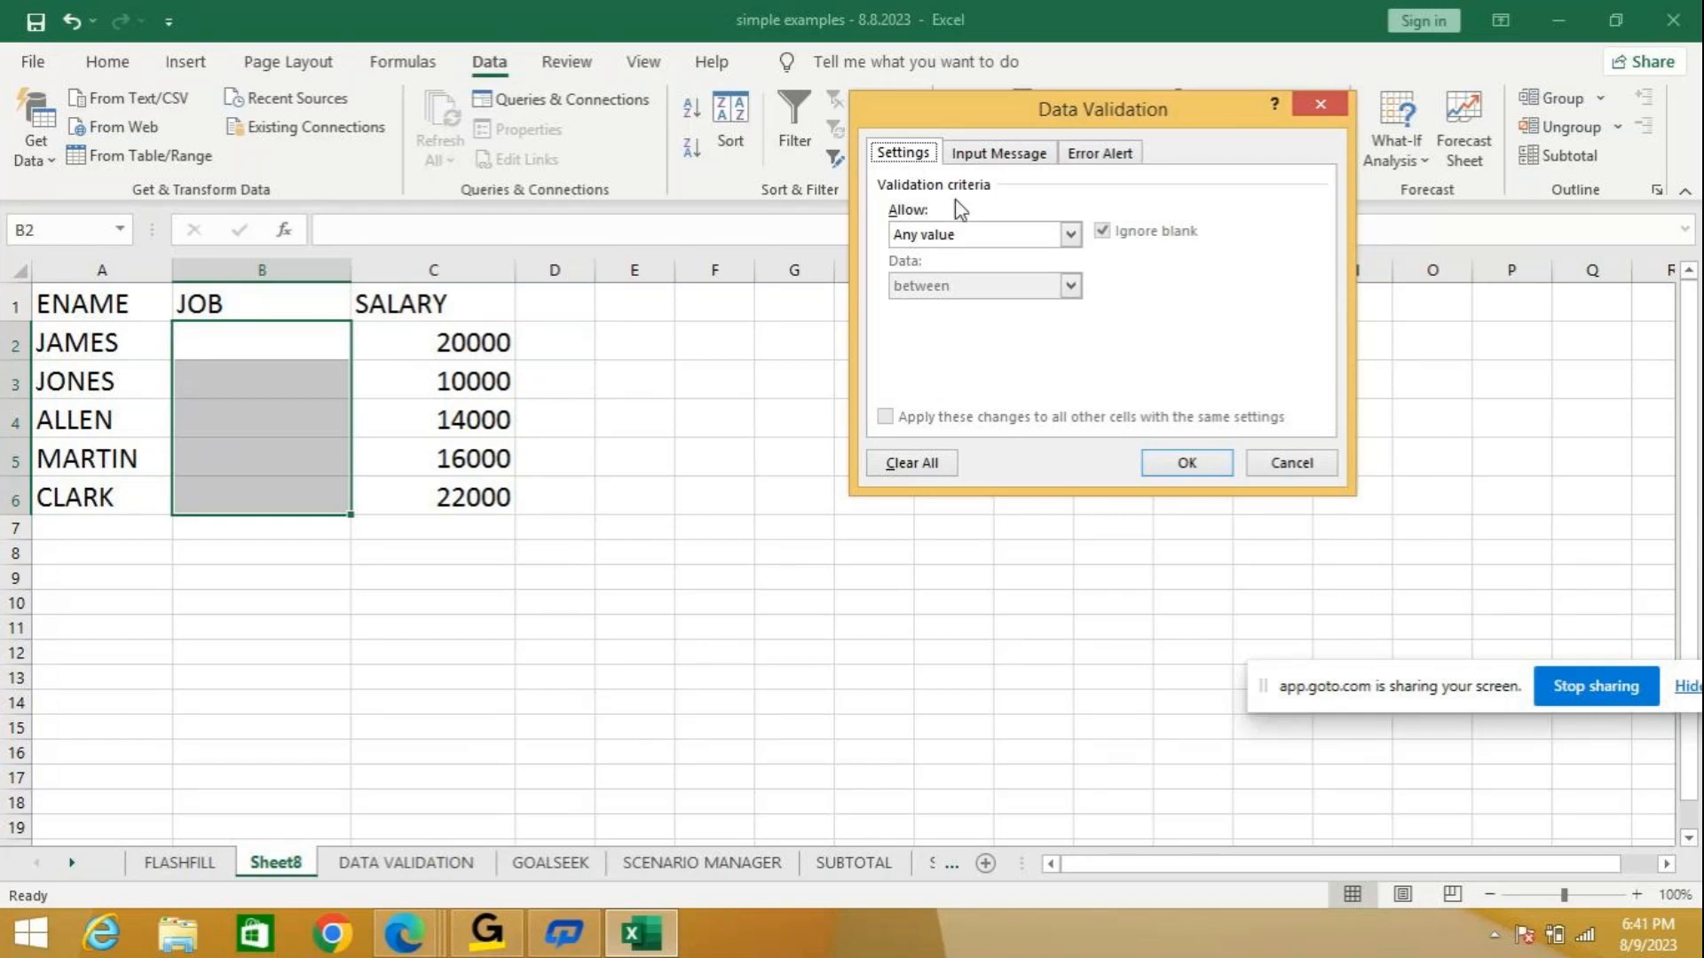
click(1068, 238)
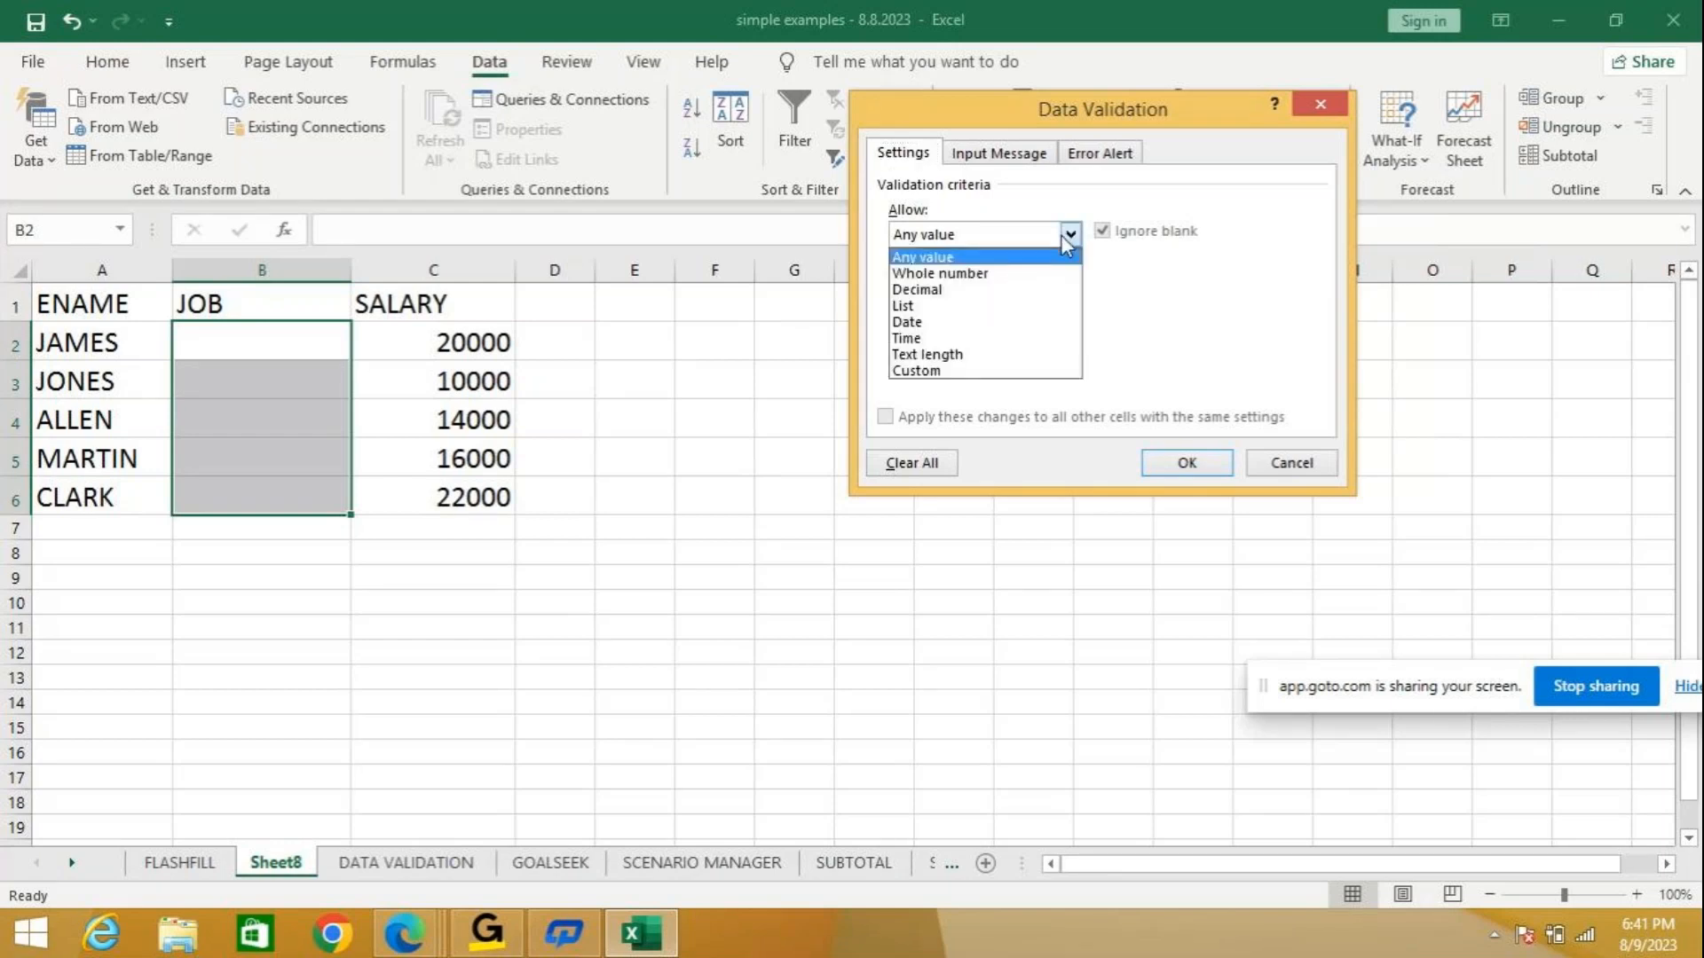
click(919, 307)
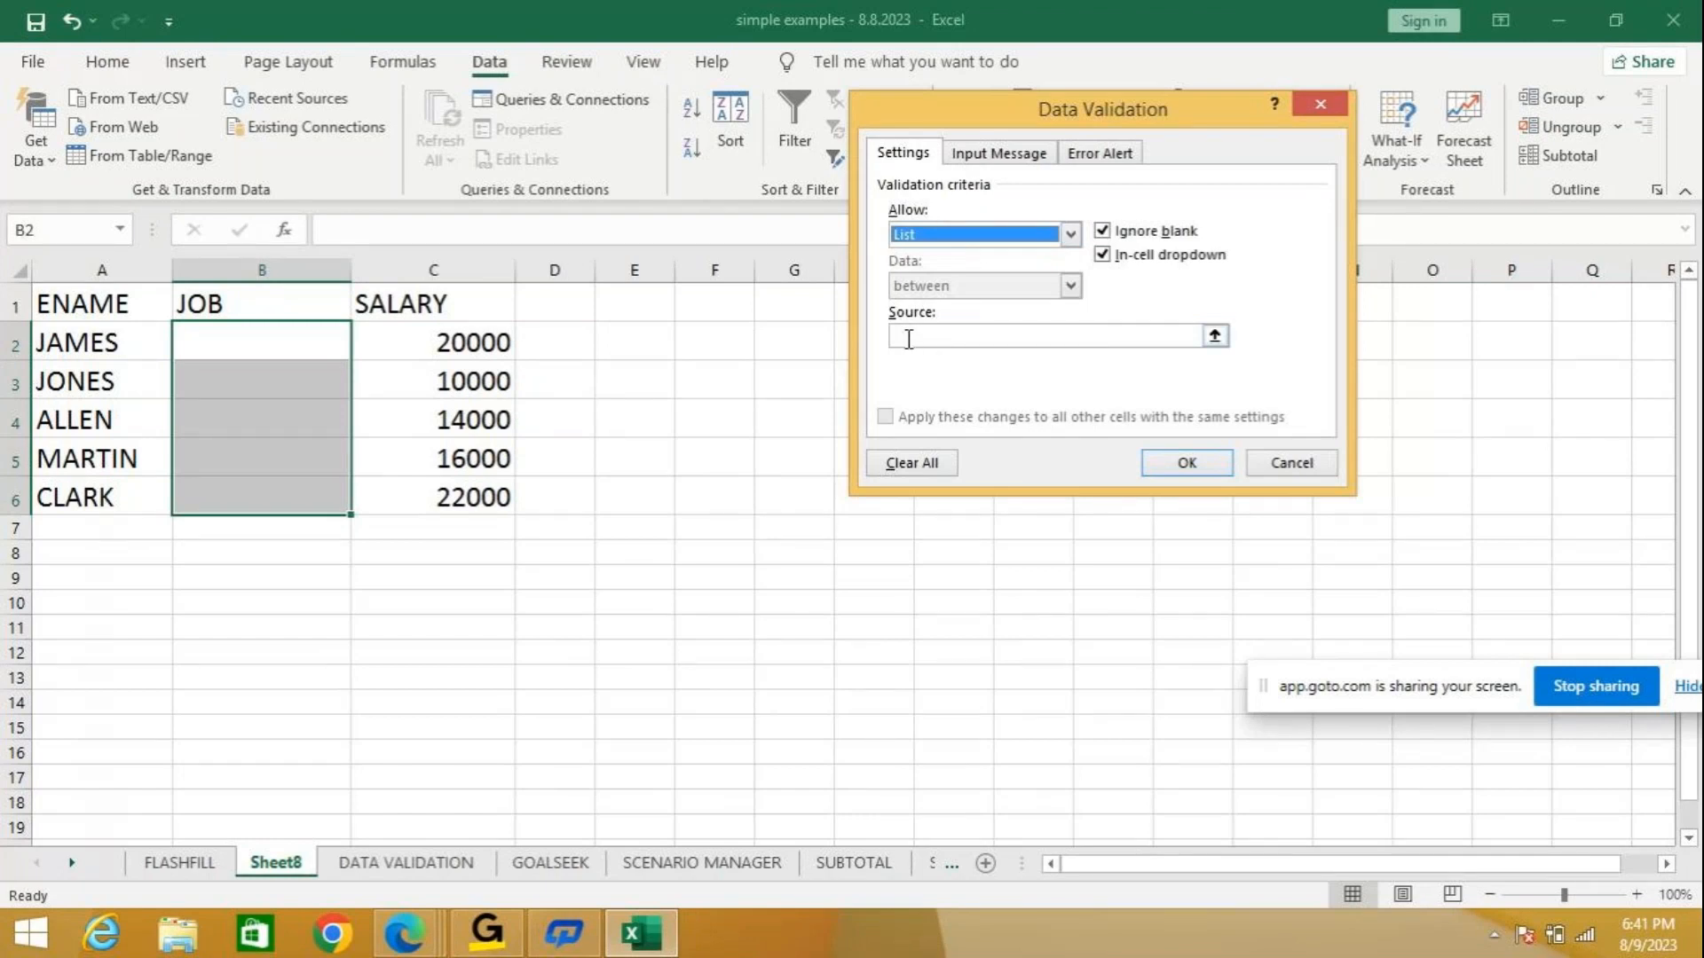
click(908, 338)
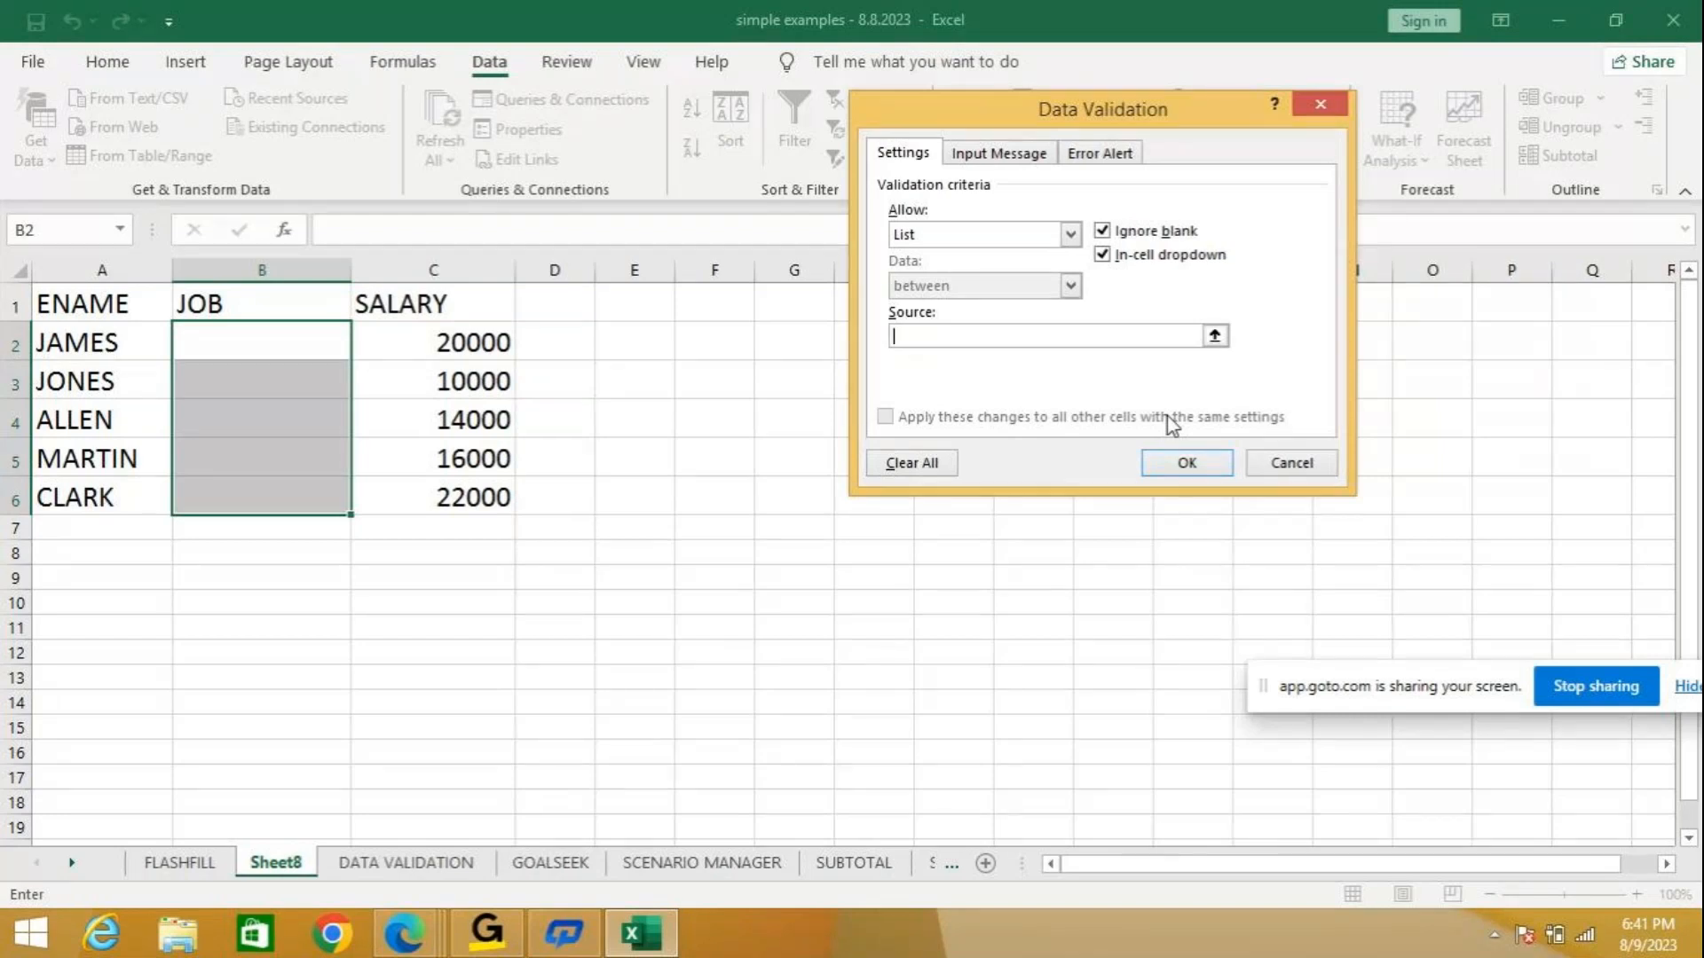
text(MANAGER,CLERK,AN)
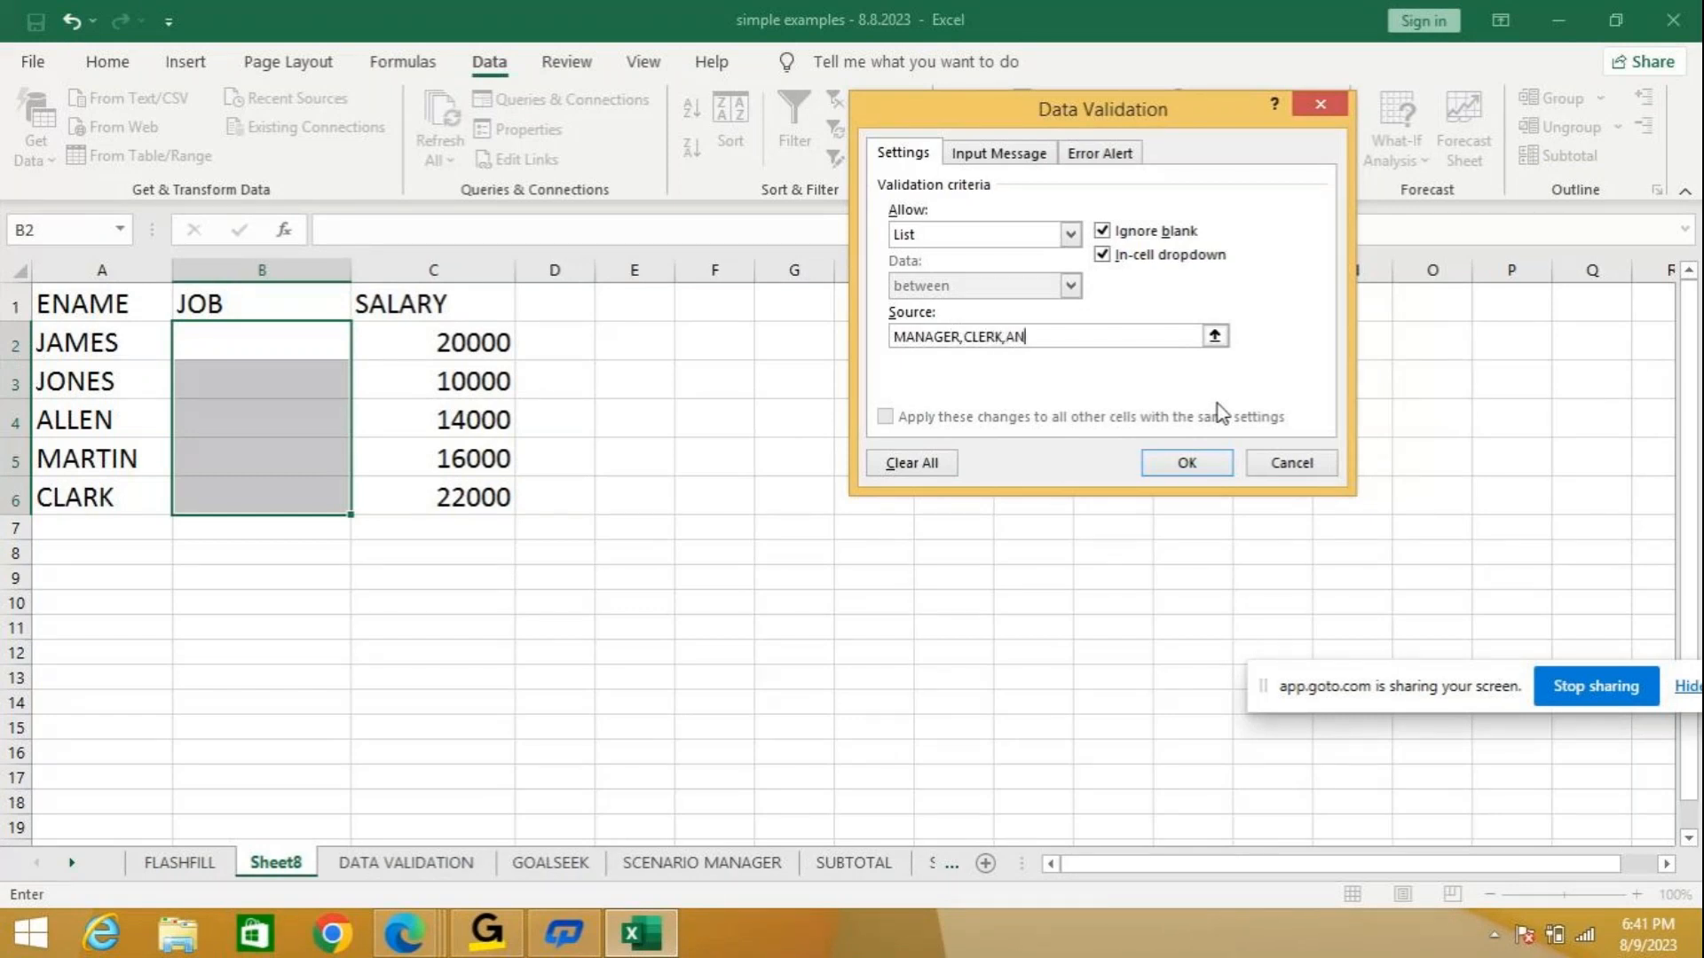
text(ALYST,SALESMAN)
Add a validation input message titled DESIGNATION with the text "SELECT THE DESIGNATION FROM THE LIST".
click(981, 156)
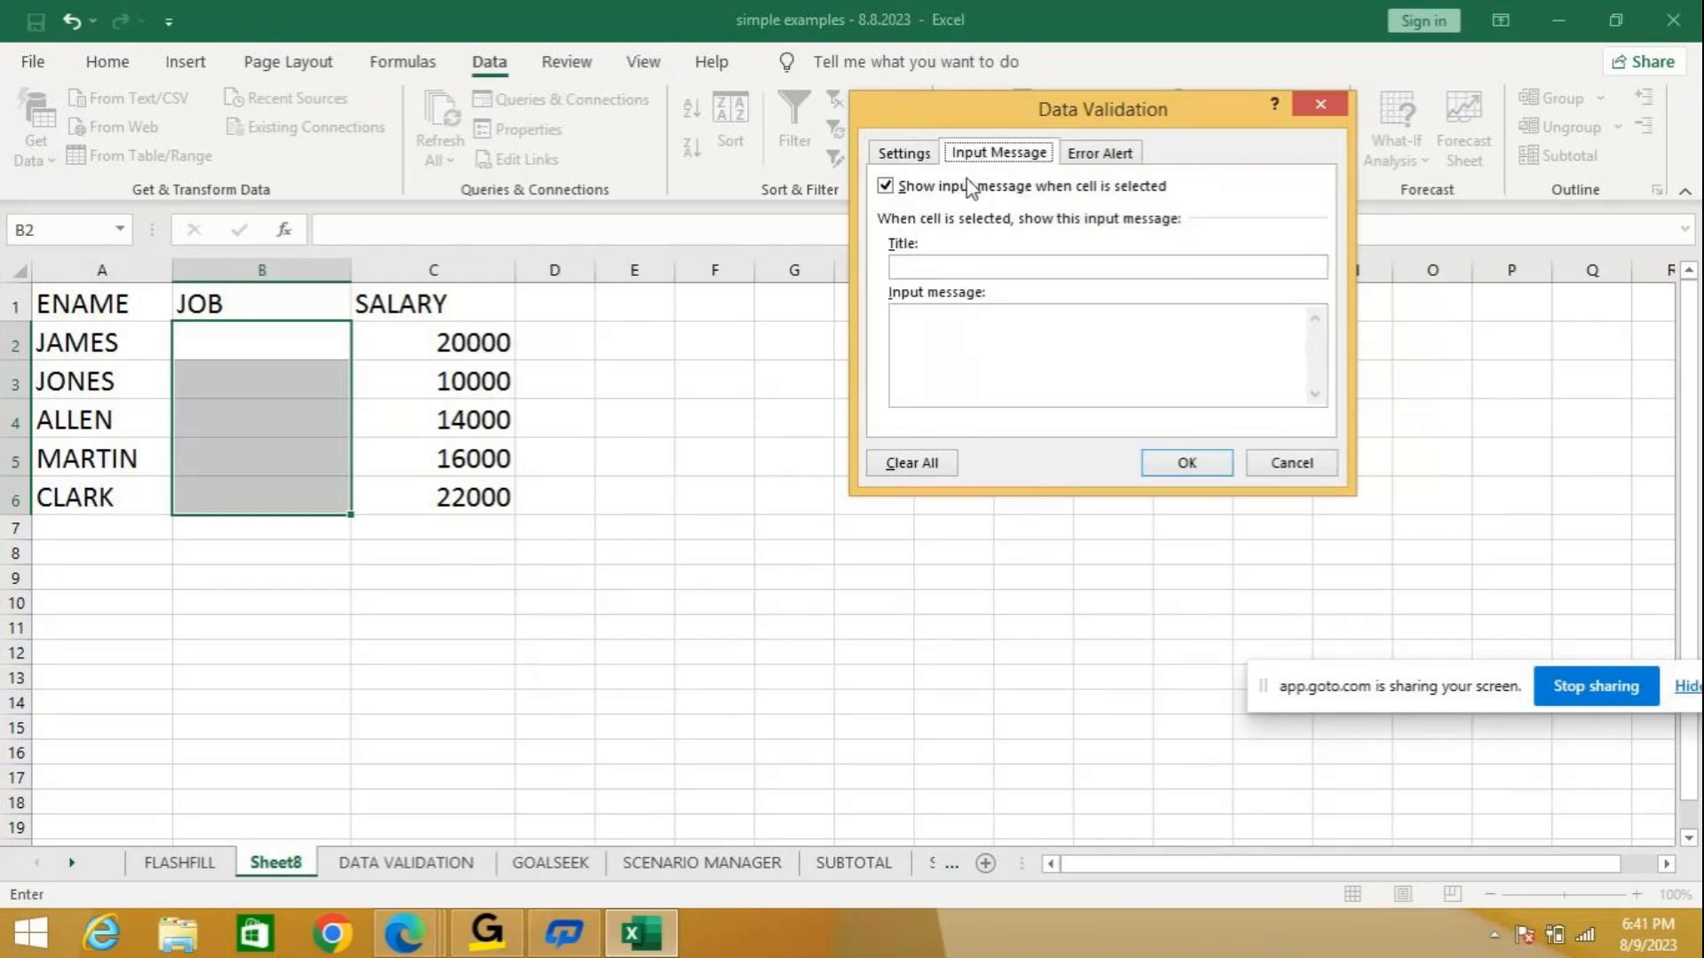
click(903, 266)
text(DESIGNATION)
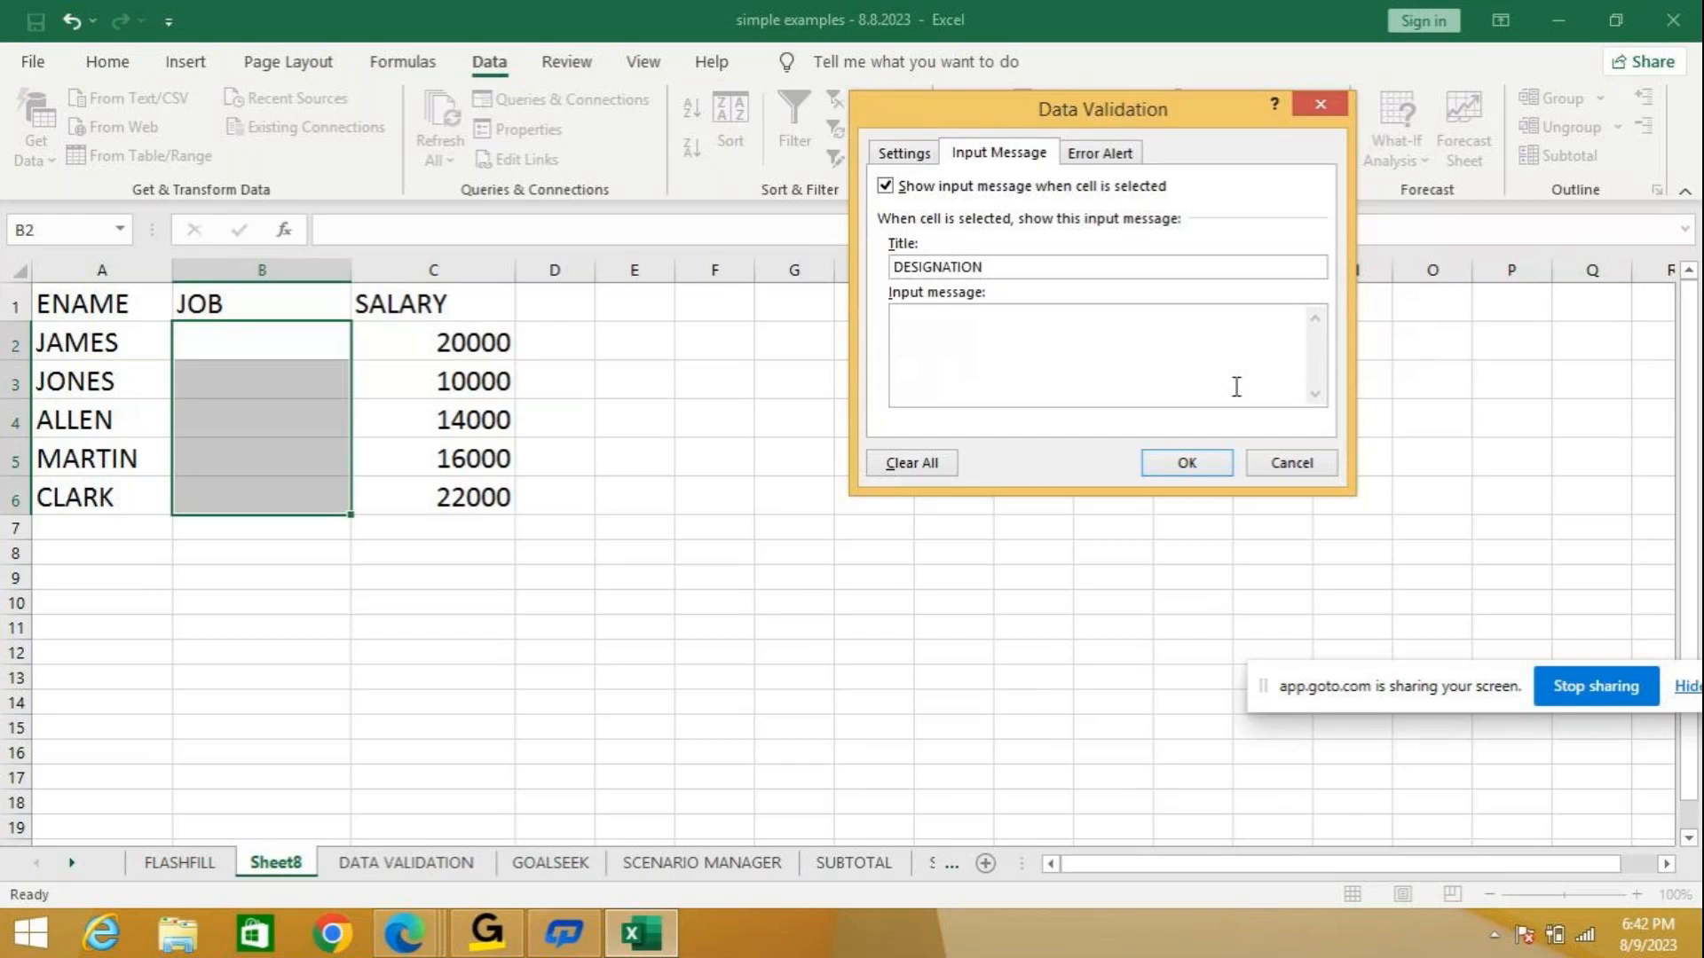
click(939, 329)
text(SELECT THE DESIGNATION FROM THE LIST)
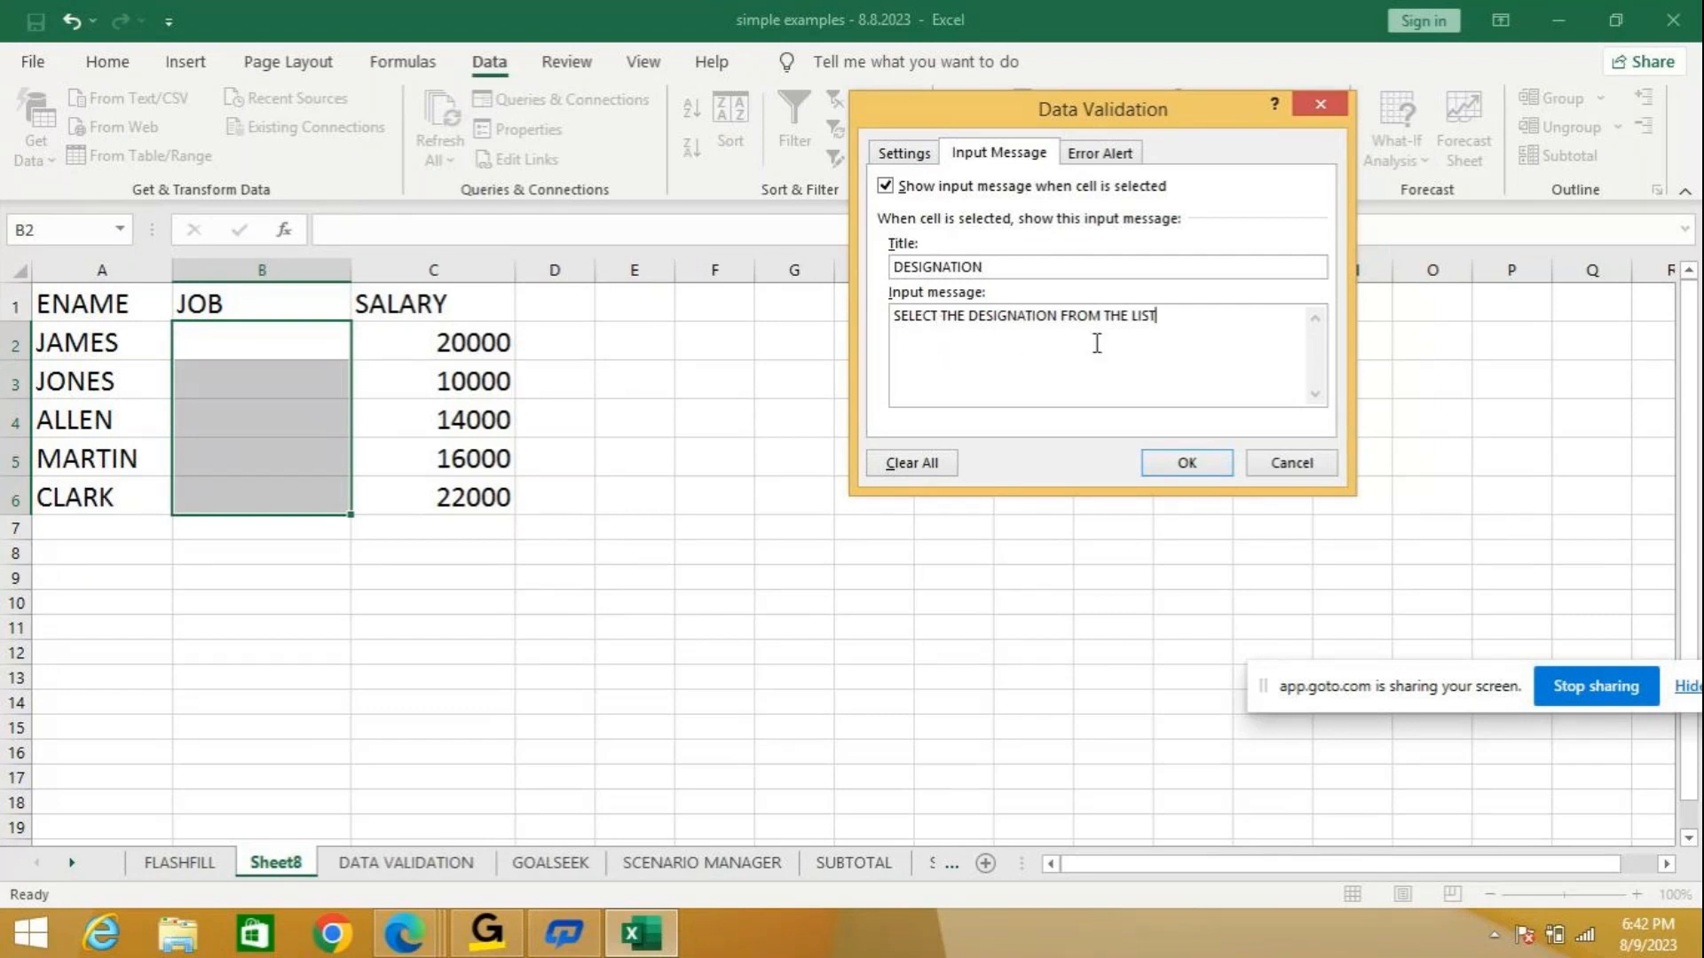
Add a Stop-style error alert titled ERROR with the message "INVALID DESIGNATION" and apply the validation to B2:B6.
click(1101, 157)
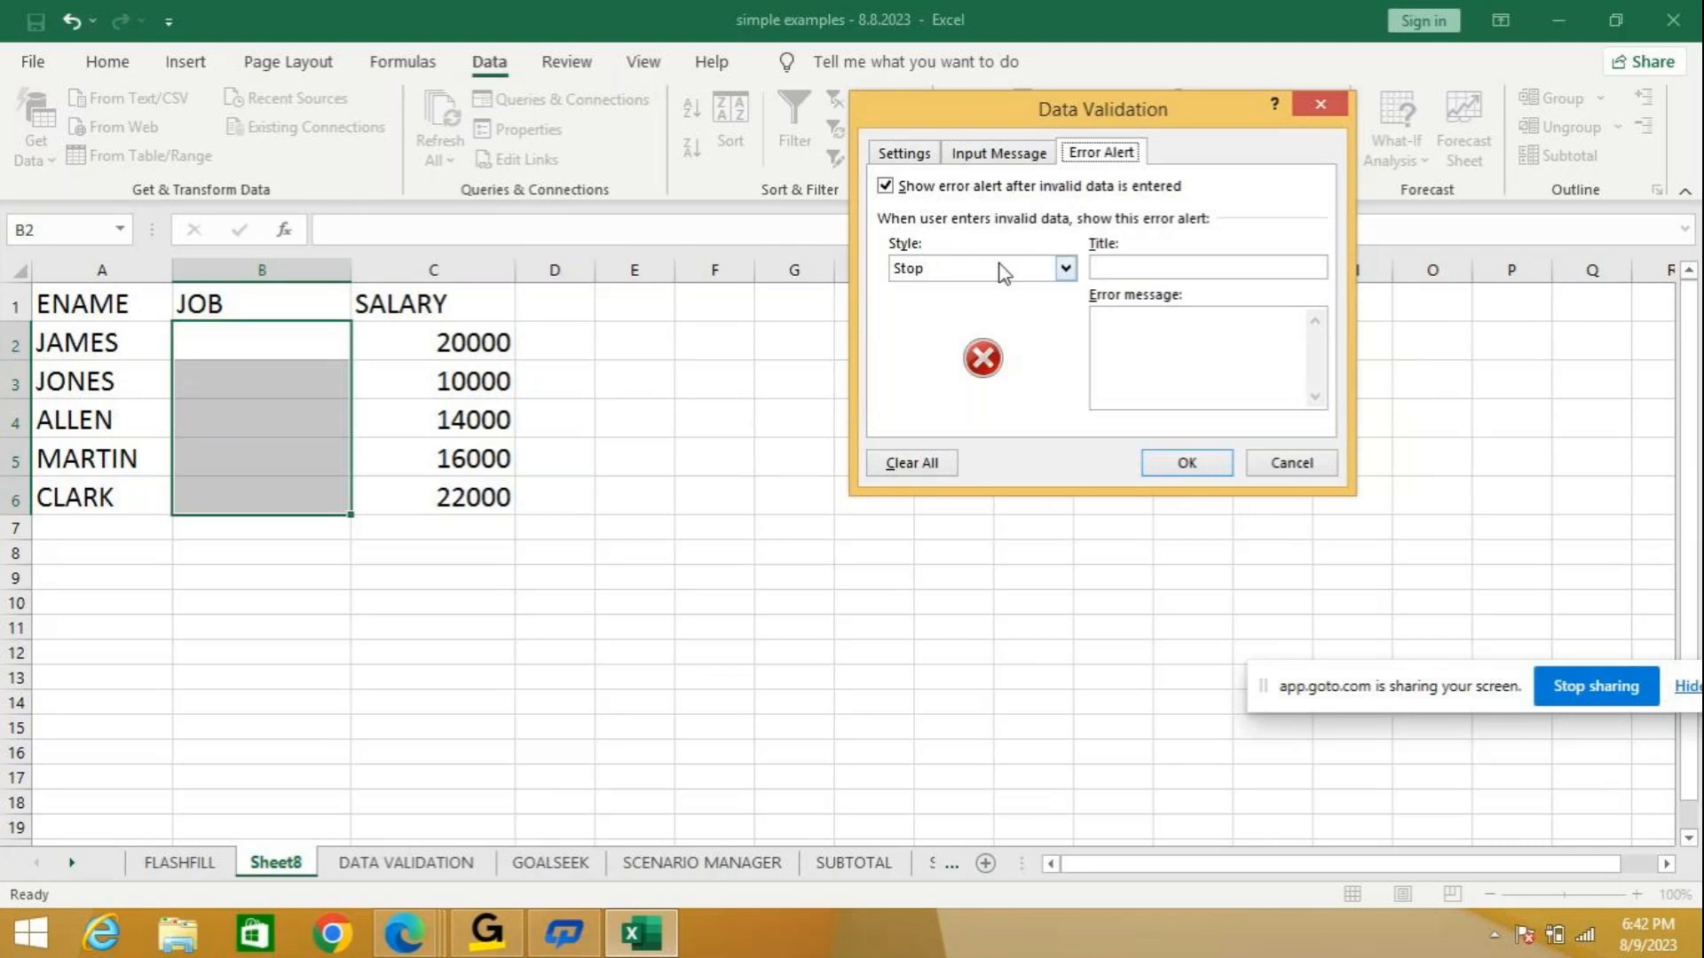
click(1072, 266)
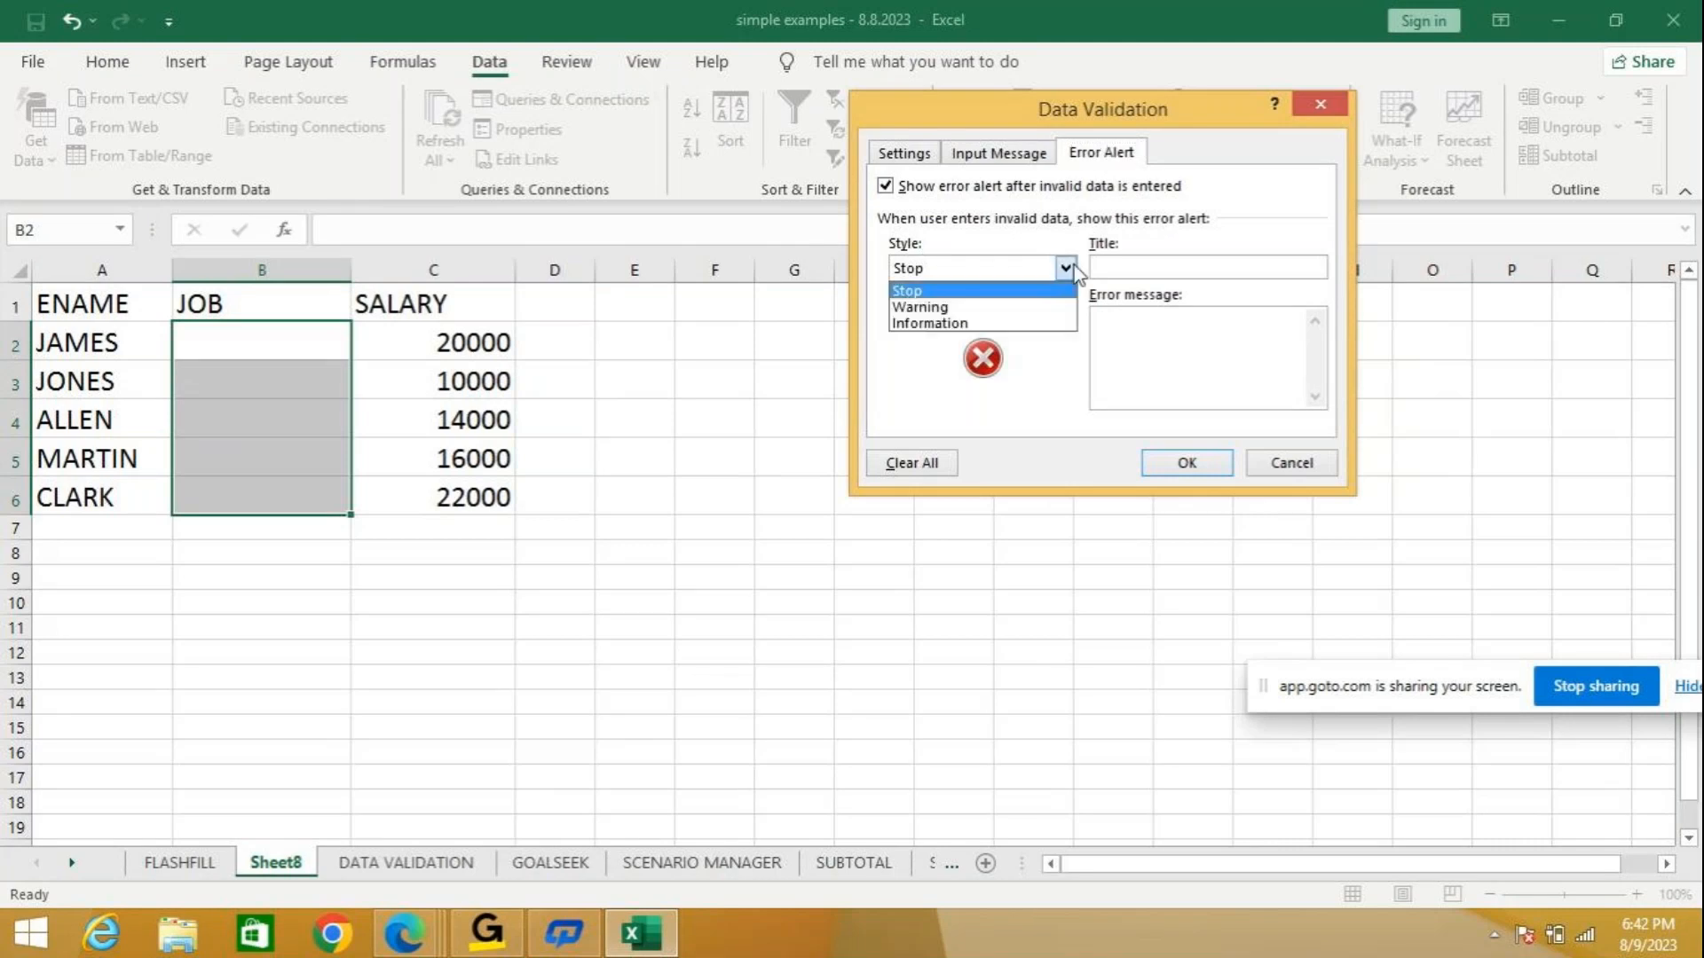
click(941, 293)
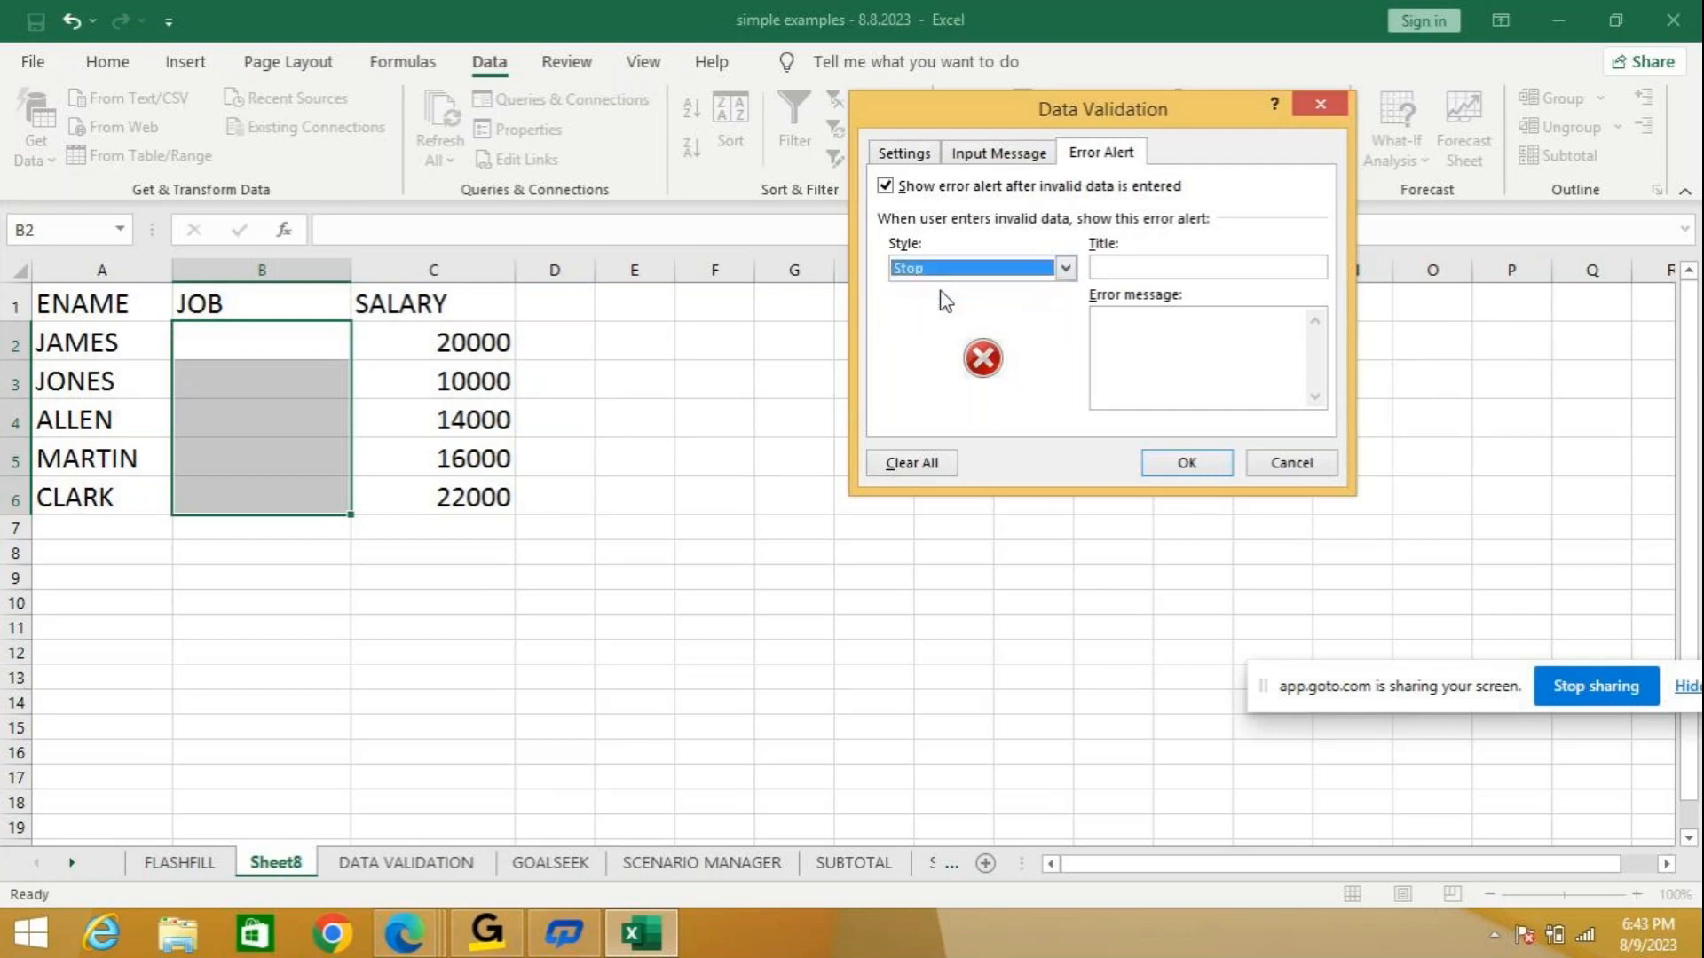
click(1141, 268)
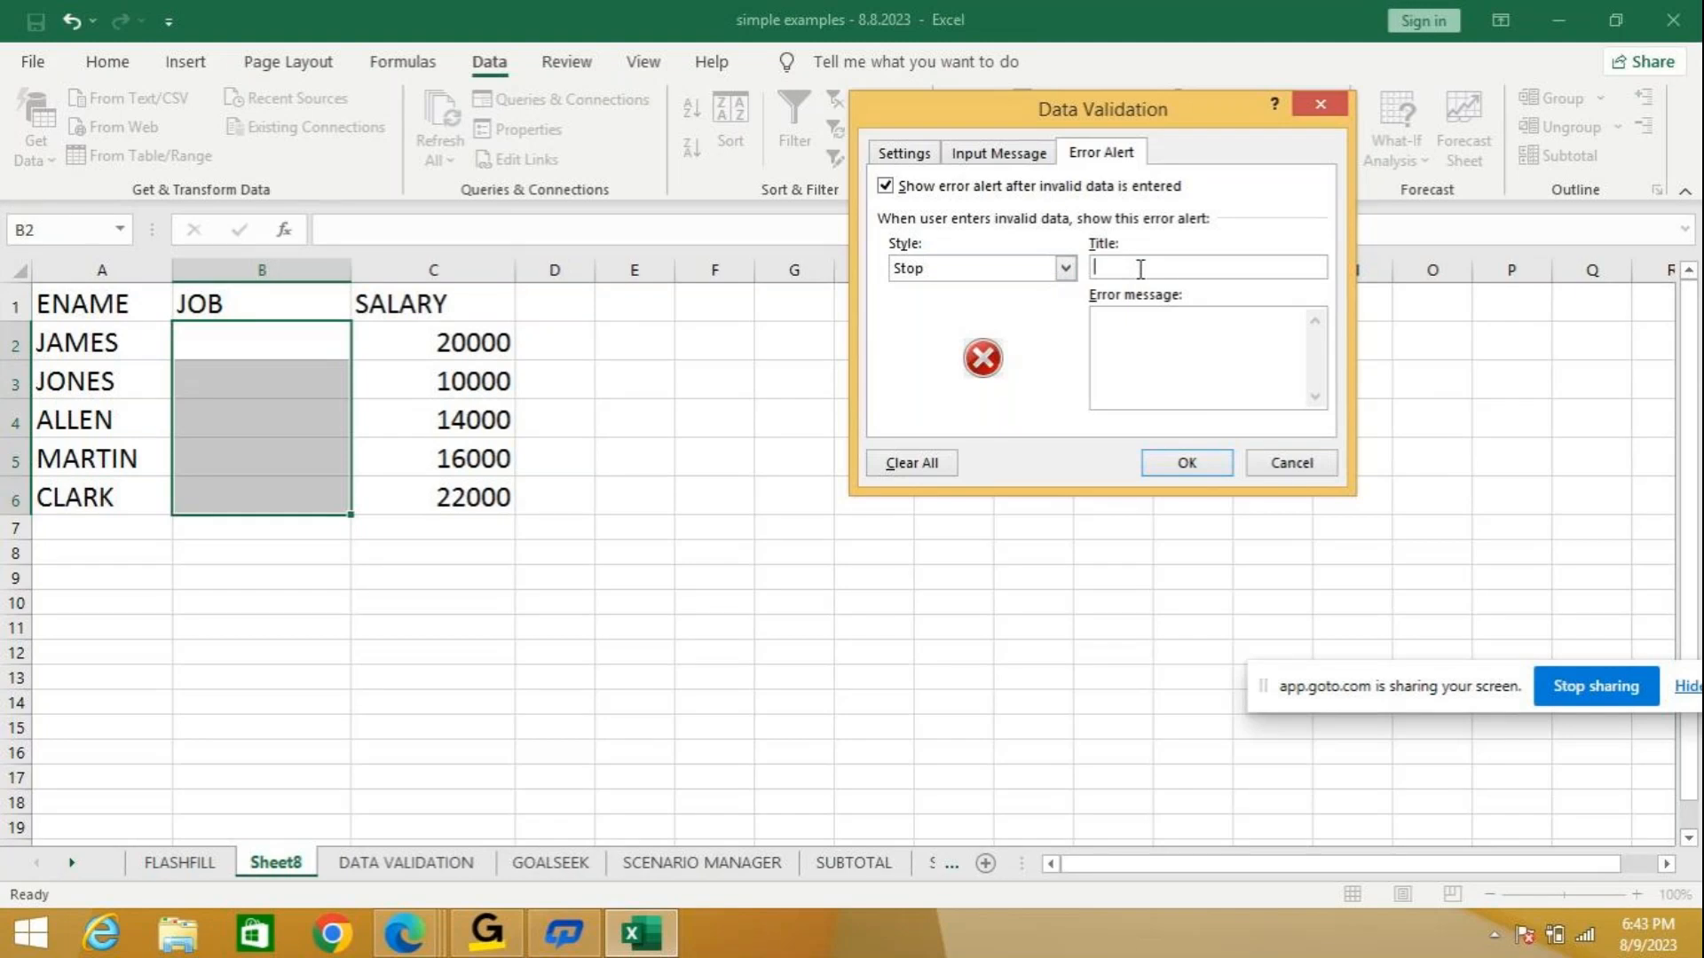
text(ERROR)
click(1123, 330)
text(INVALID DESIGNATION)
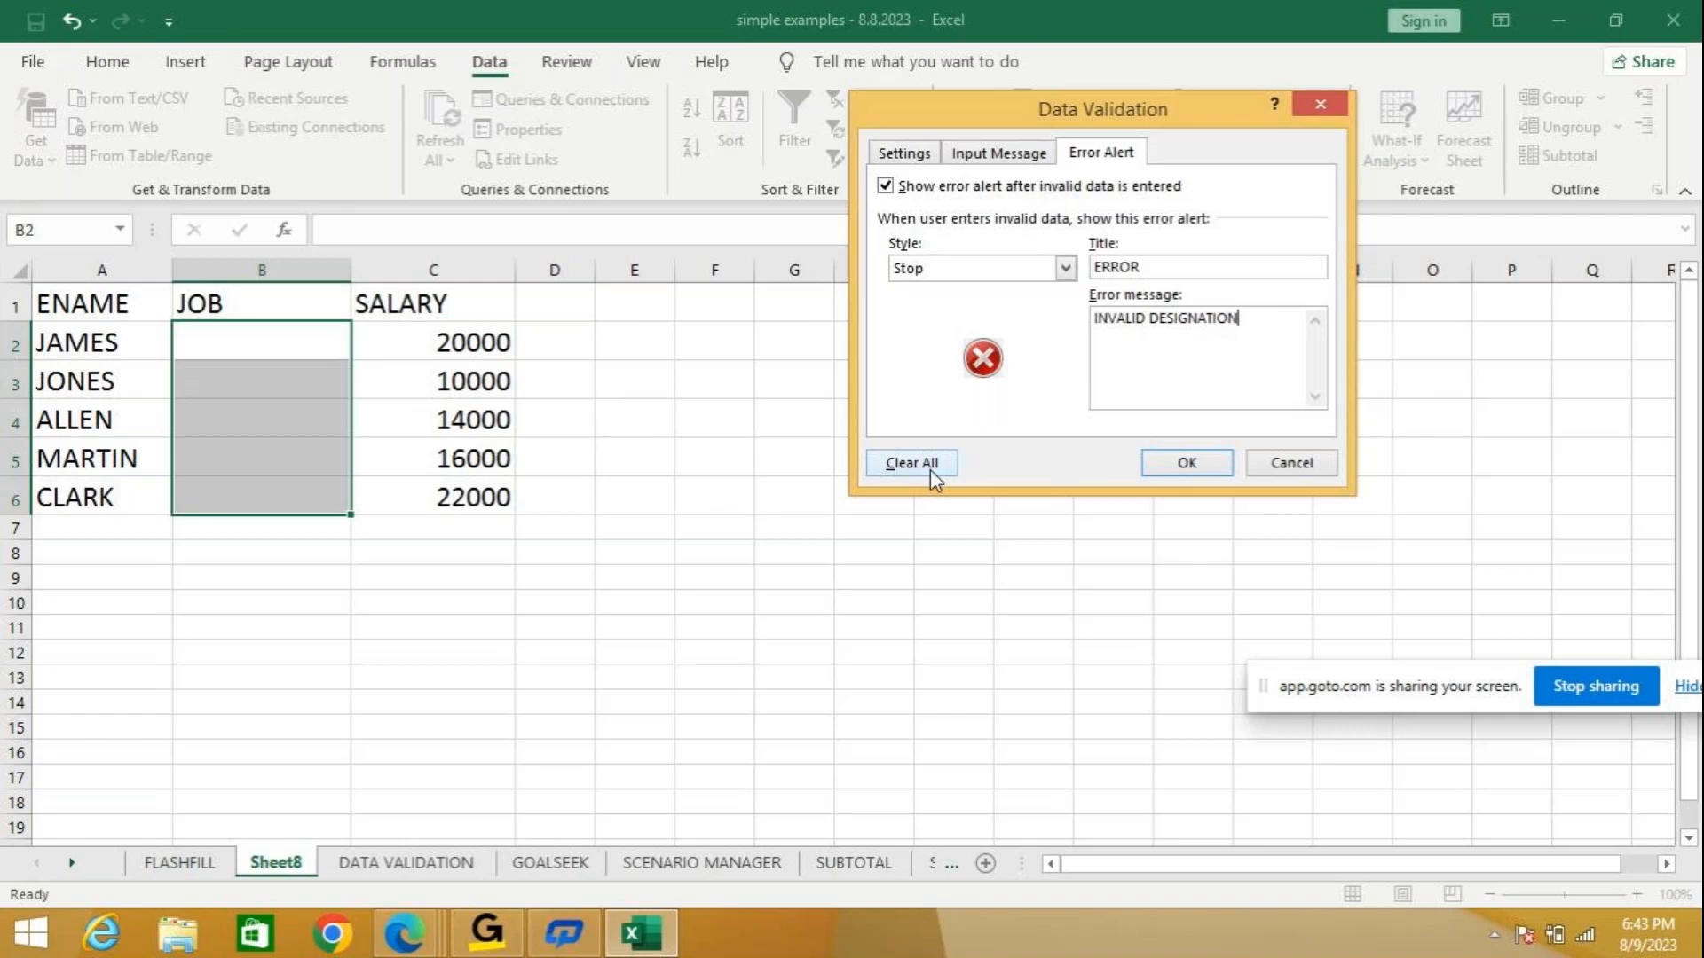
click(1172, 468)
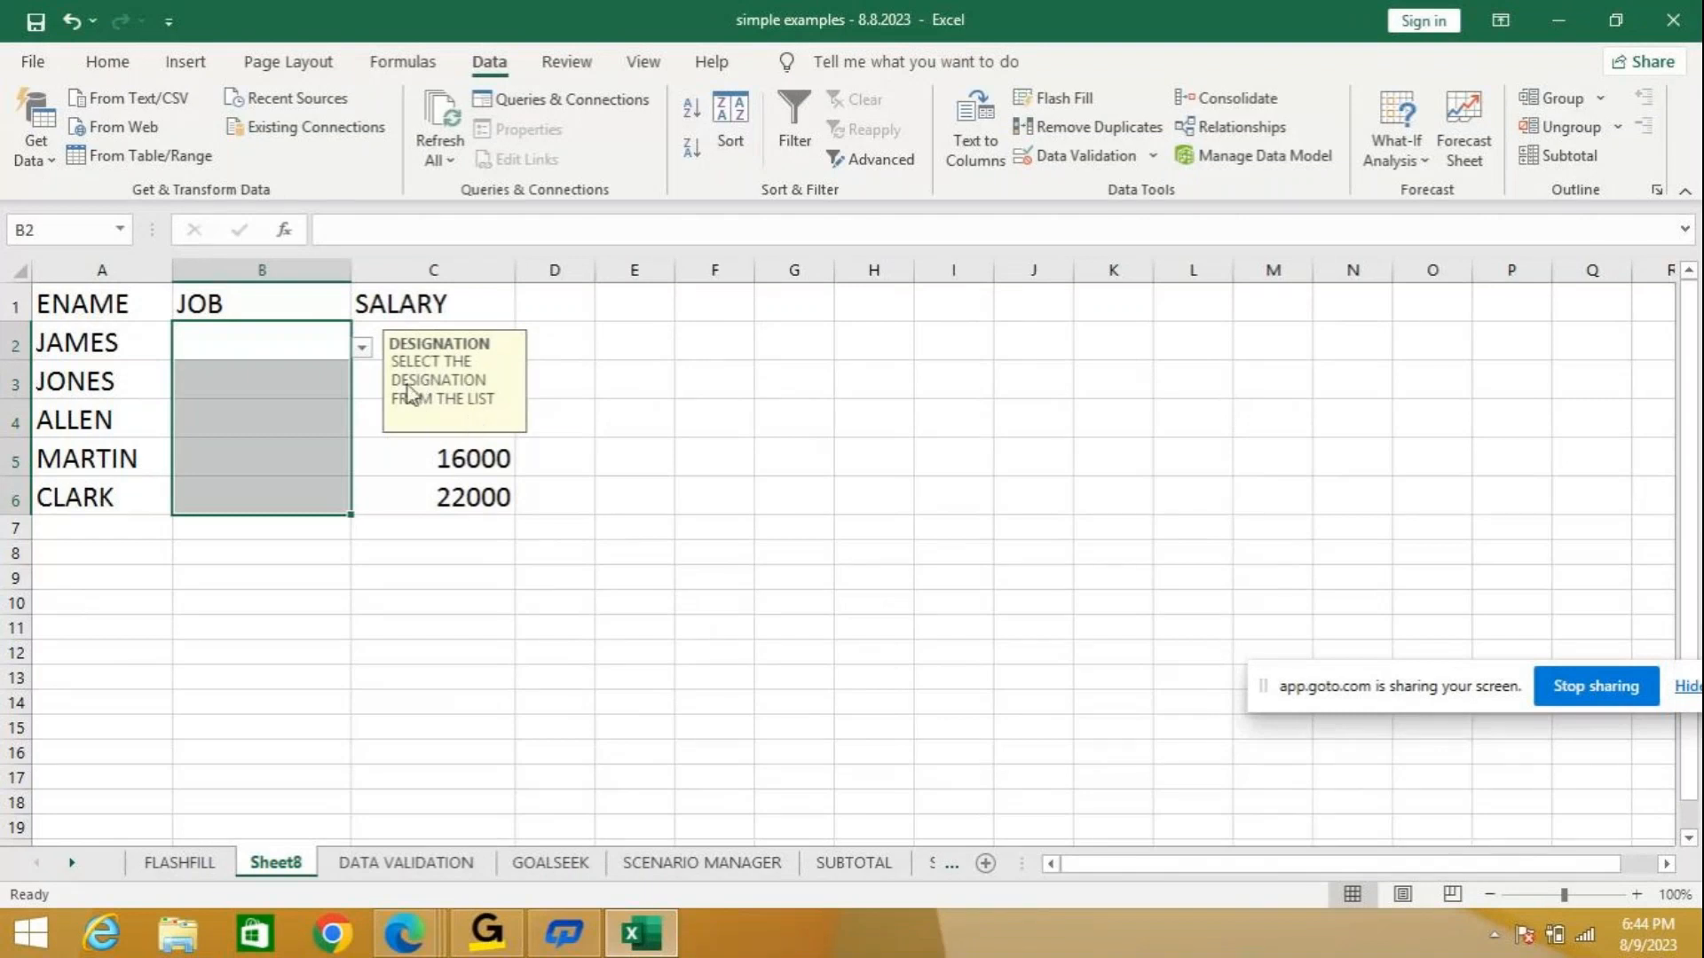
Choose MANAGER from the validation list as the job in cell B2.
click(363, 351)
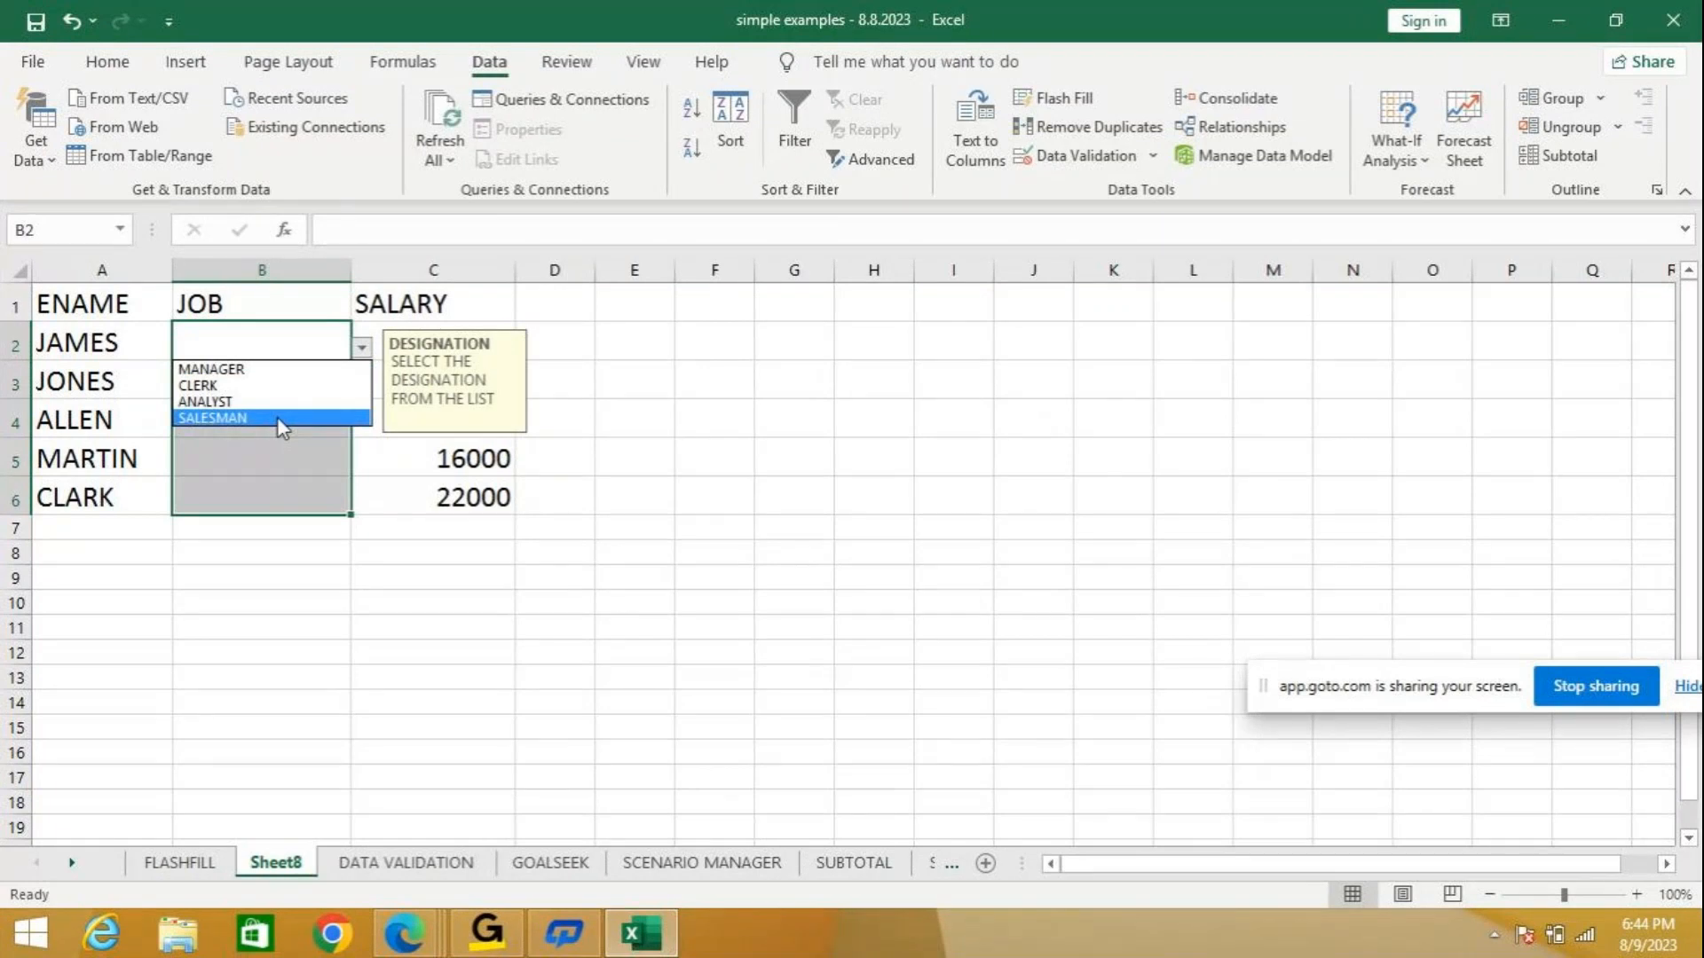
click(282, 370)
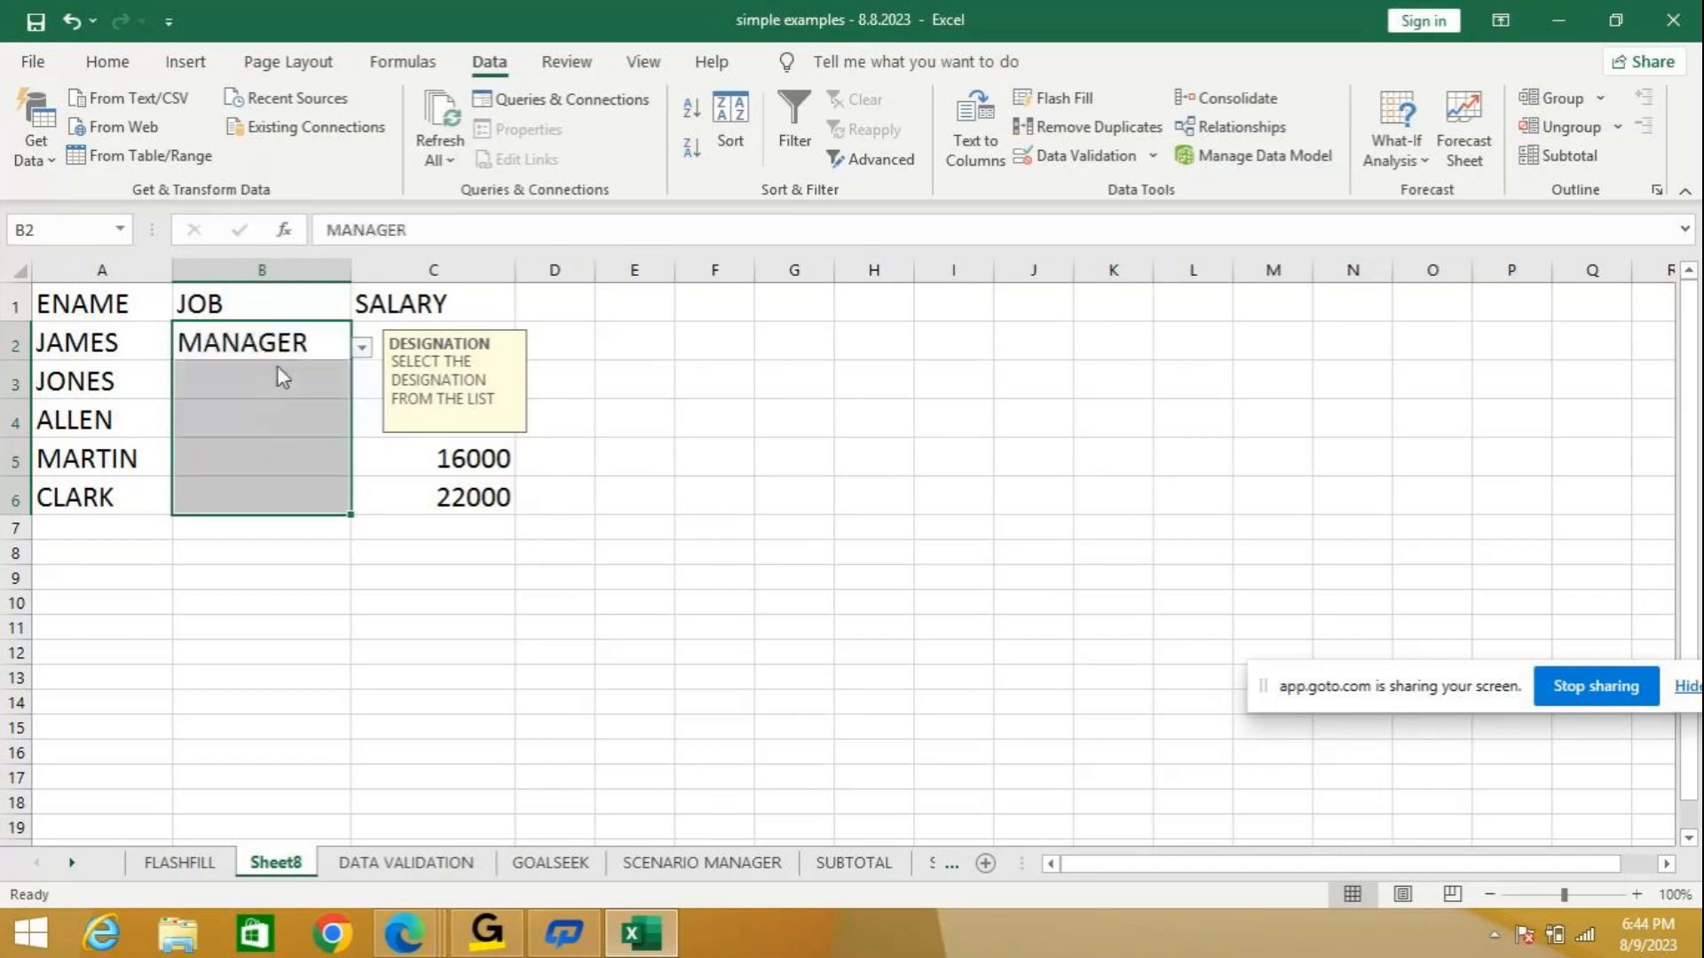
Choose CLERK from the validation list as the job in cell B3.
click(277, 373)
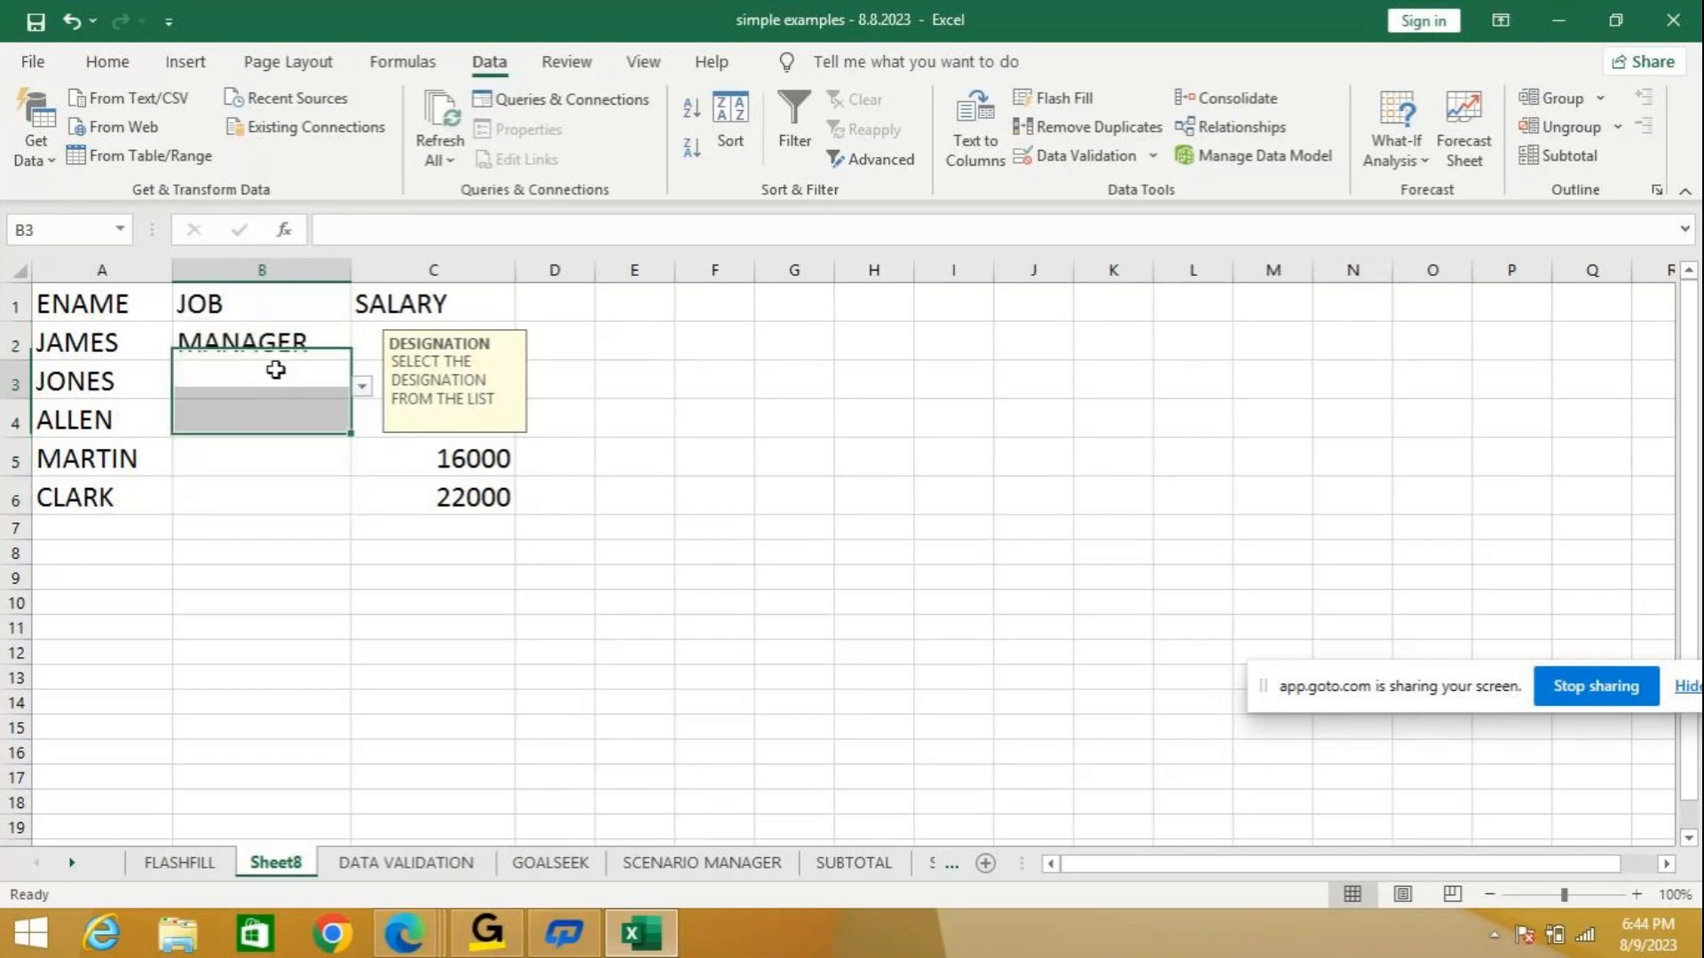
click(362, 387)
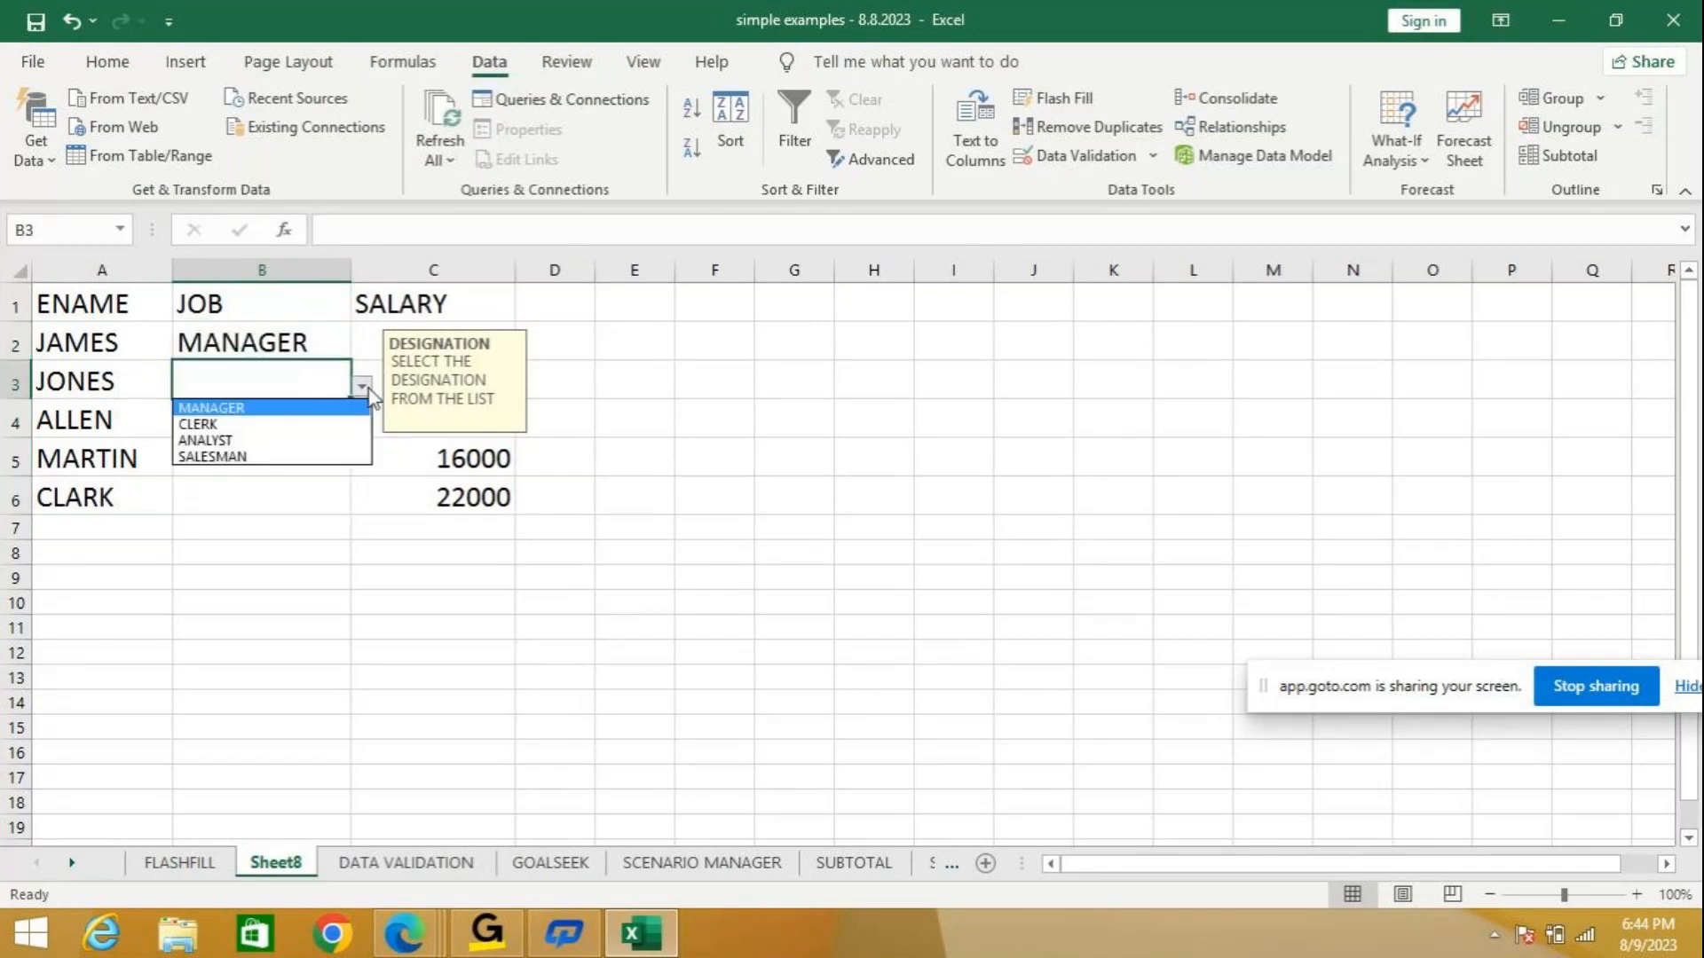
click(284, 428)
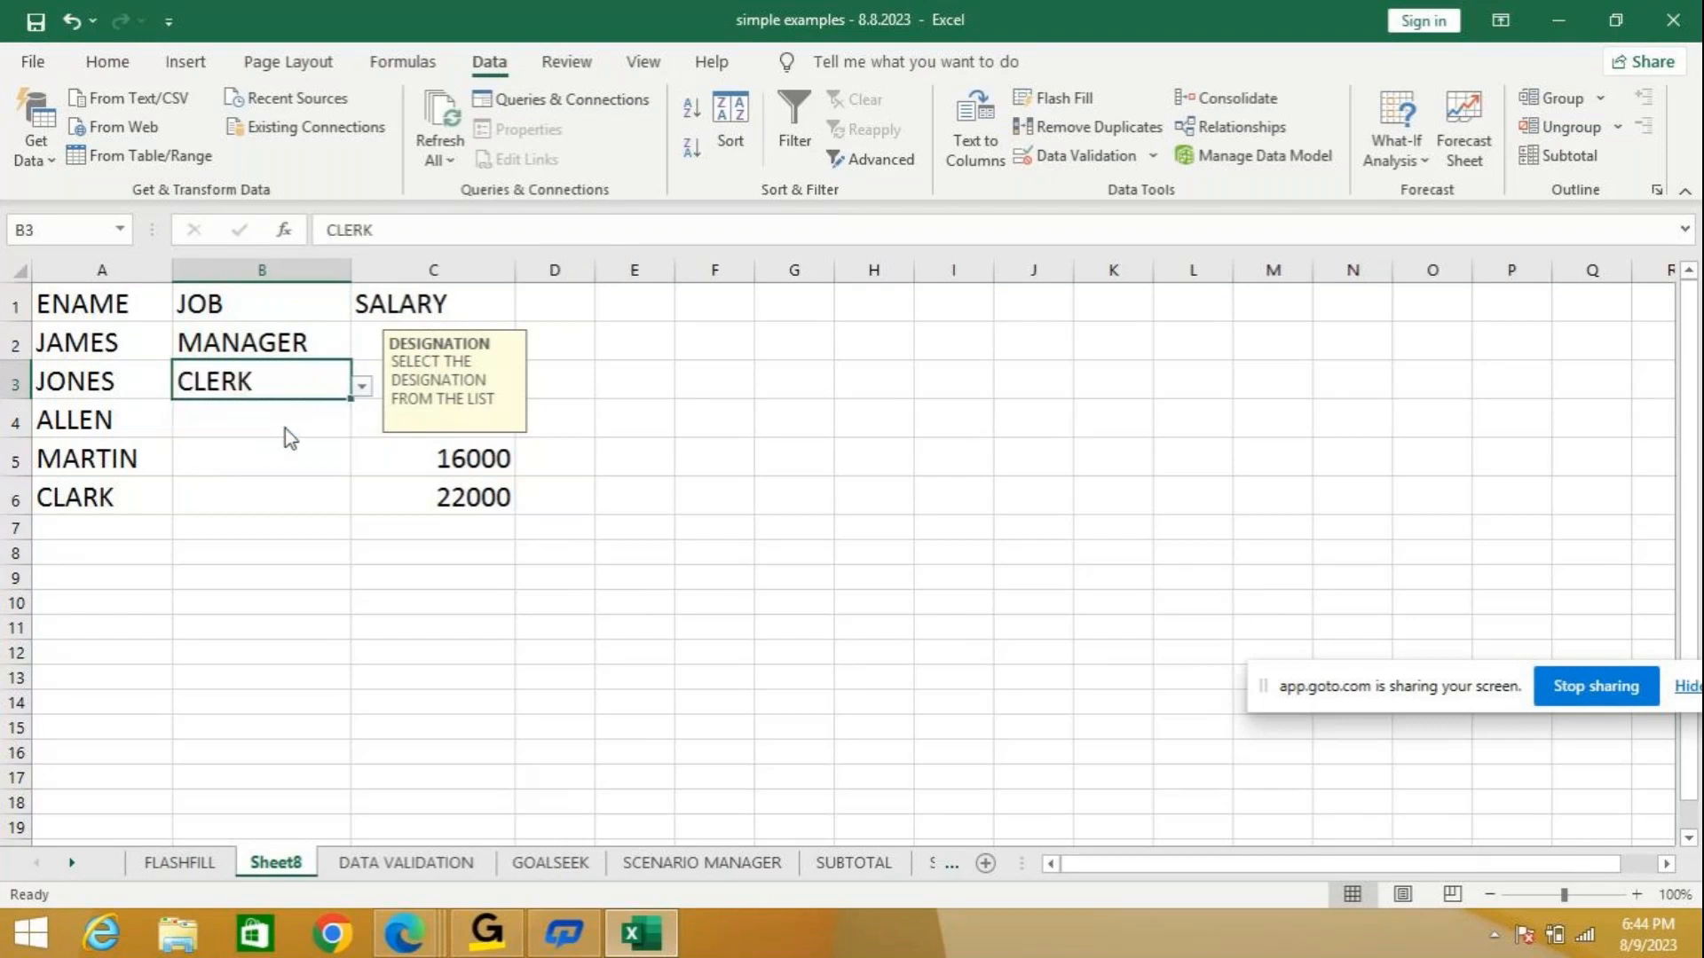
Choose ANALYST from the validation list for cell B4 and fill it down to B5.
click(284, 424)
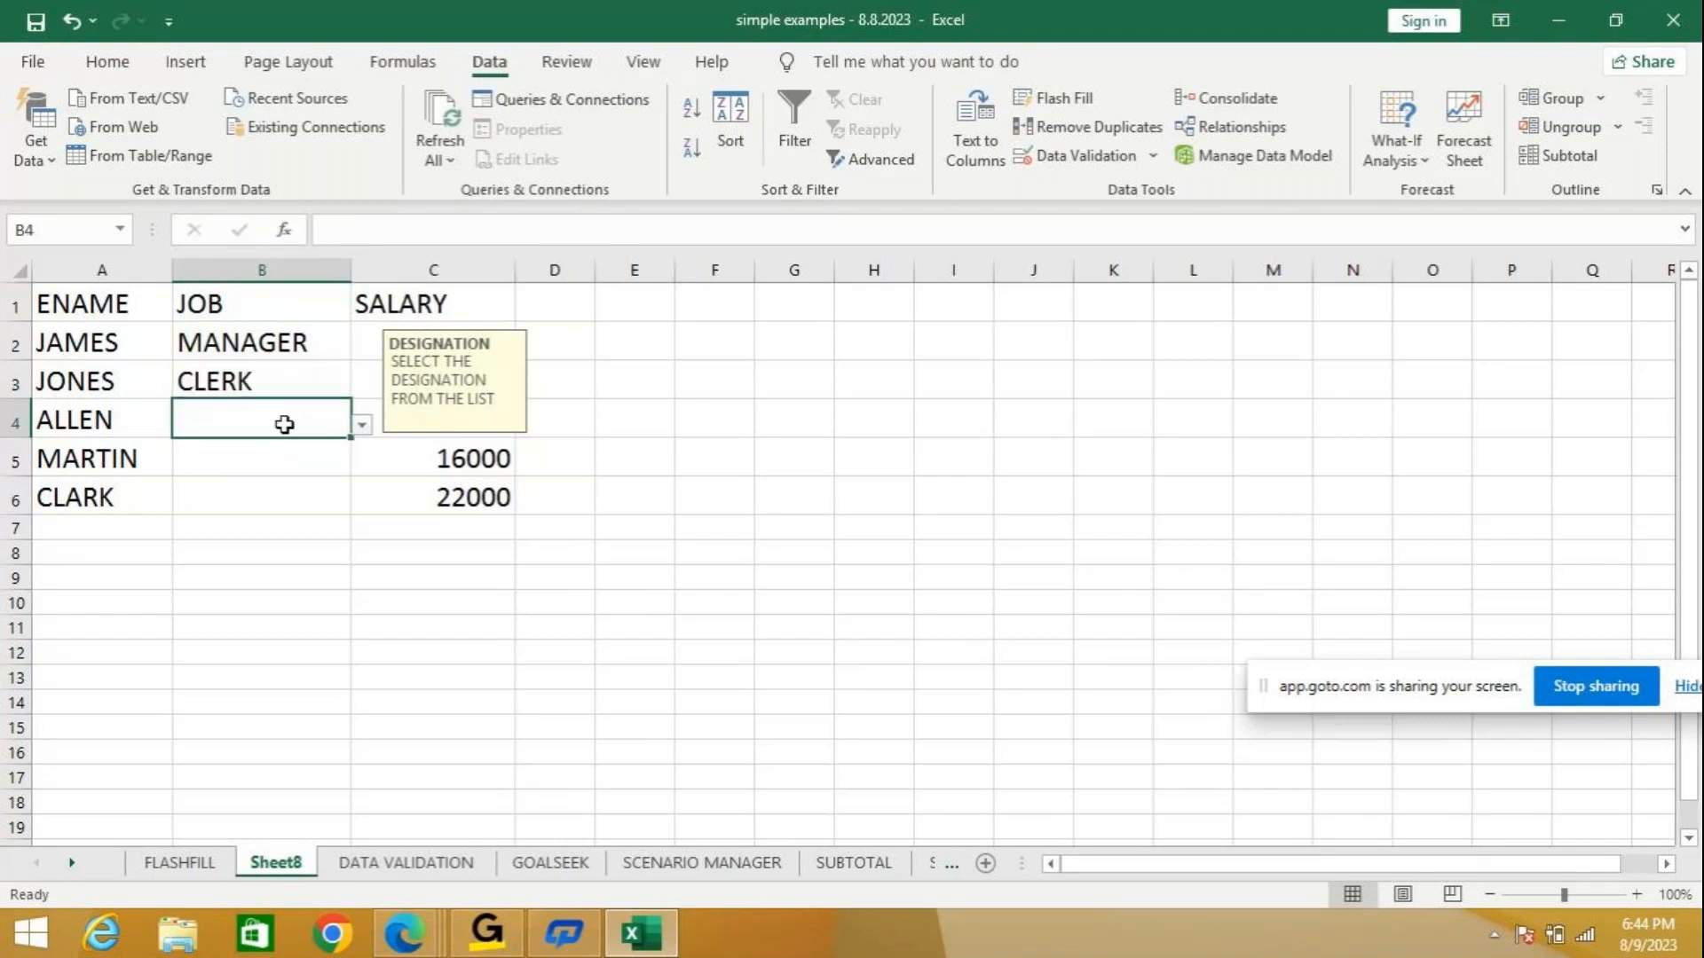
click(365, 428)
click(264, 475)
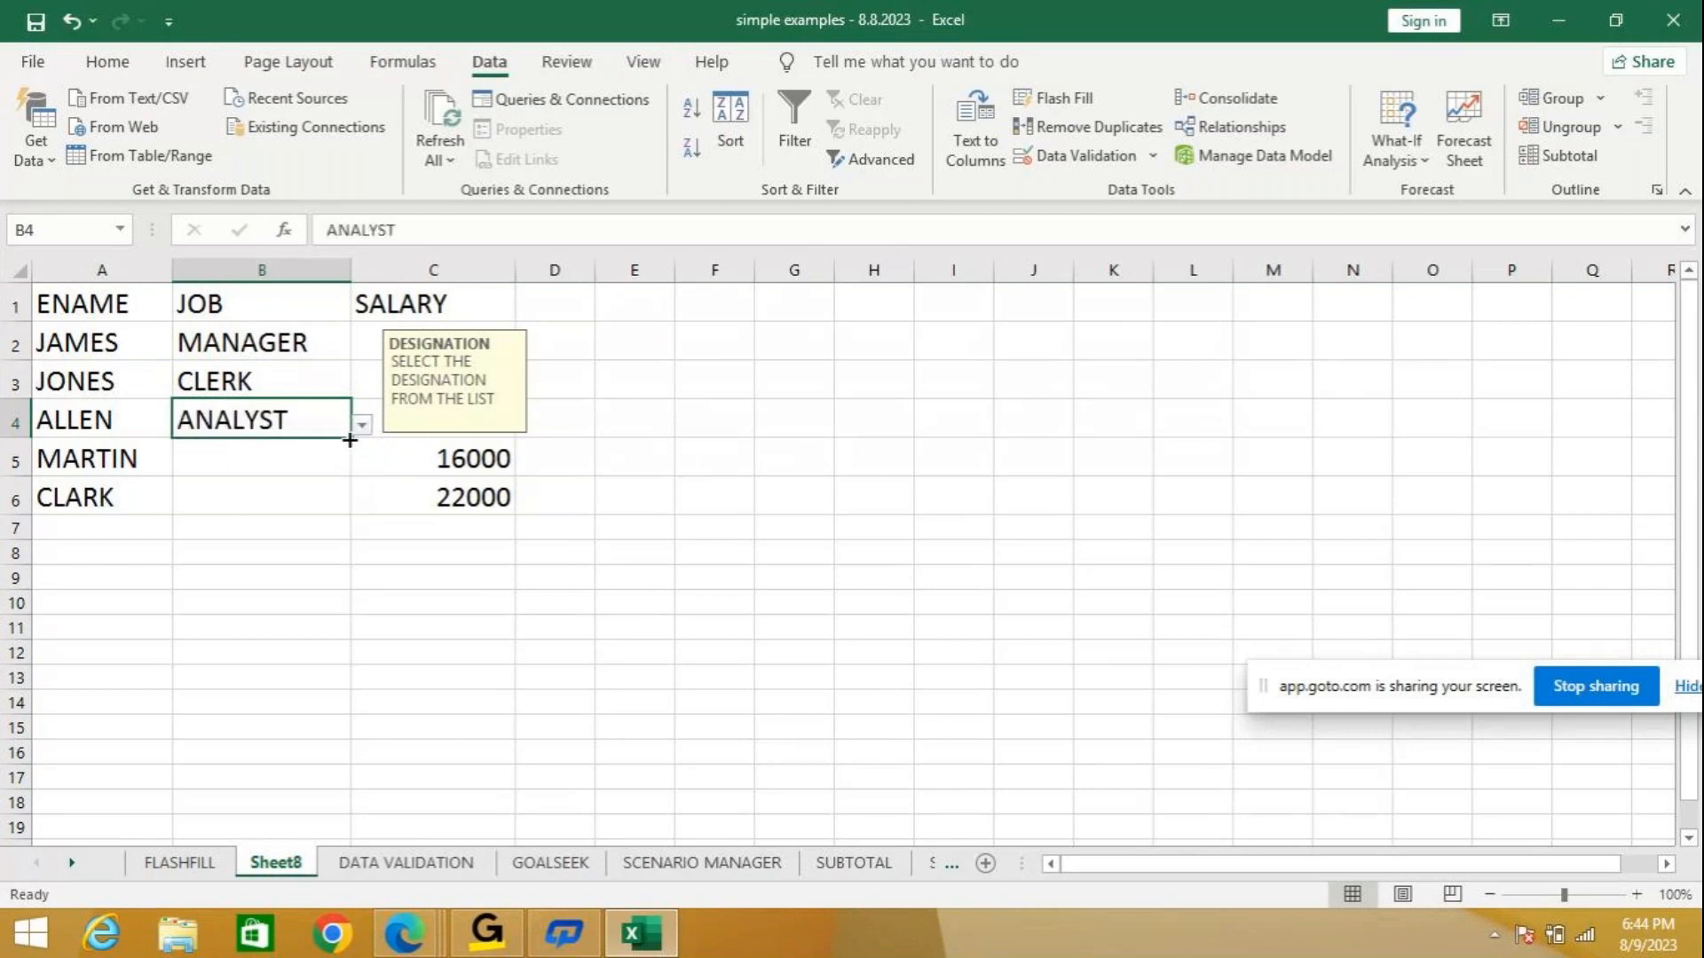
drag(350, 439, 350, 461)
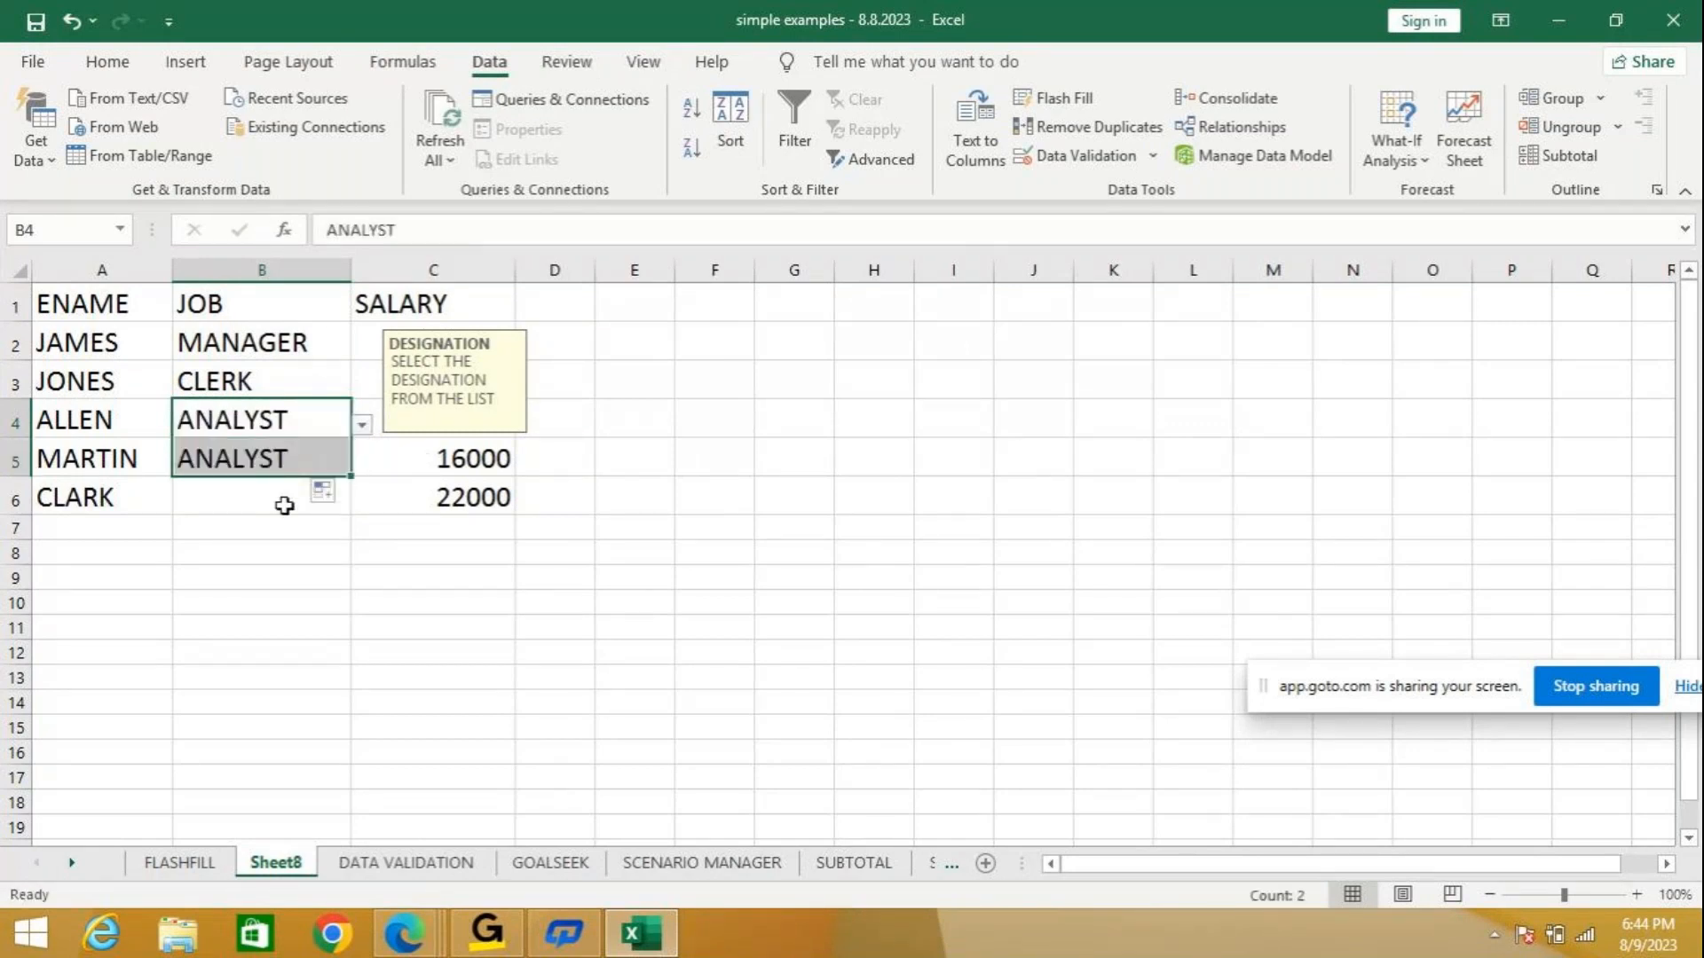
Test the validation in cell B6 by entering the unlisted values FACULTY and 3434, cancelling each entry.
click(258, 495)
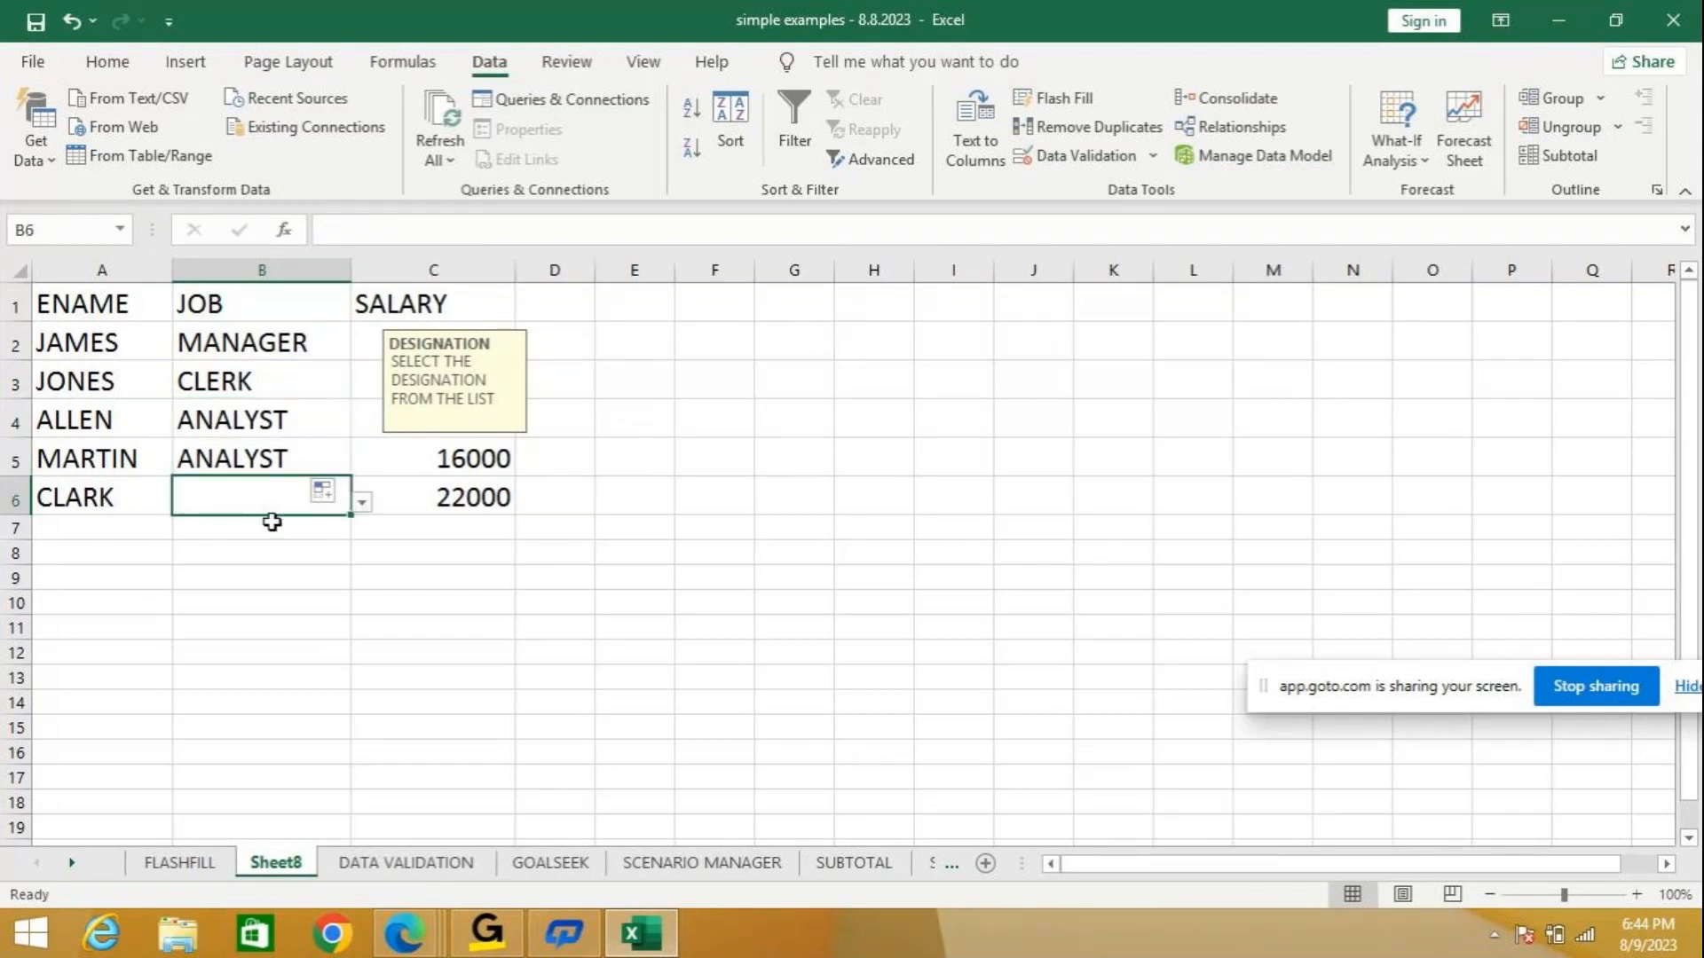
text(FACULTY)
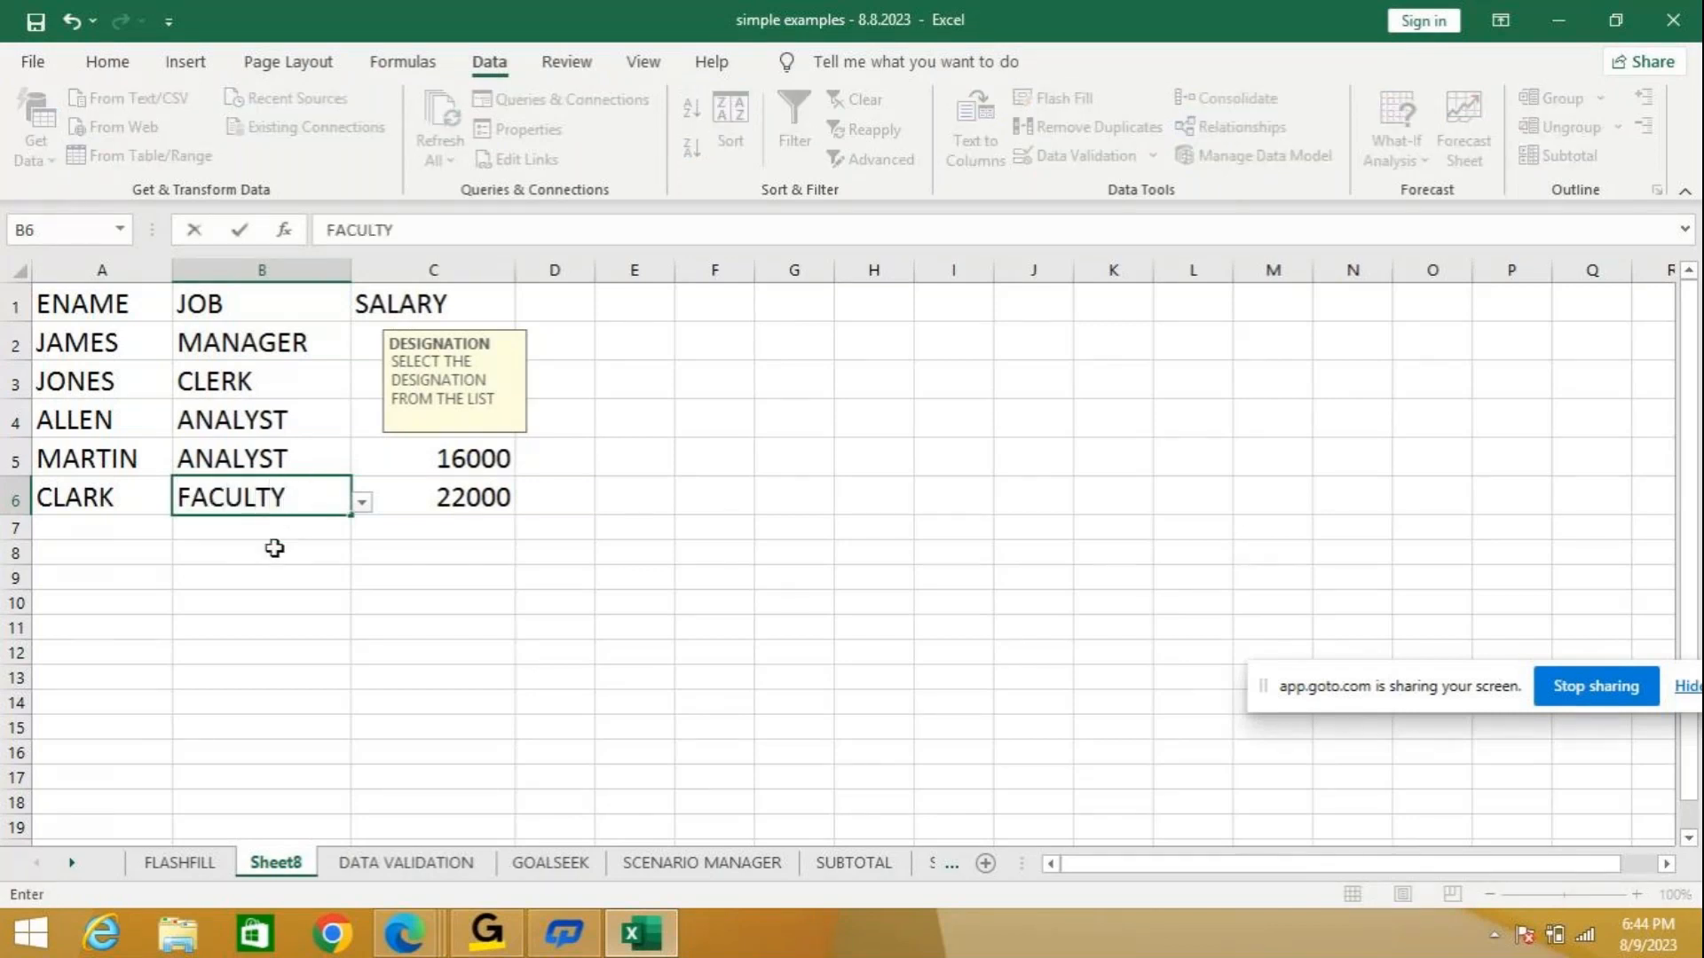
key(Return)
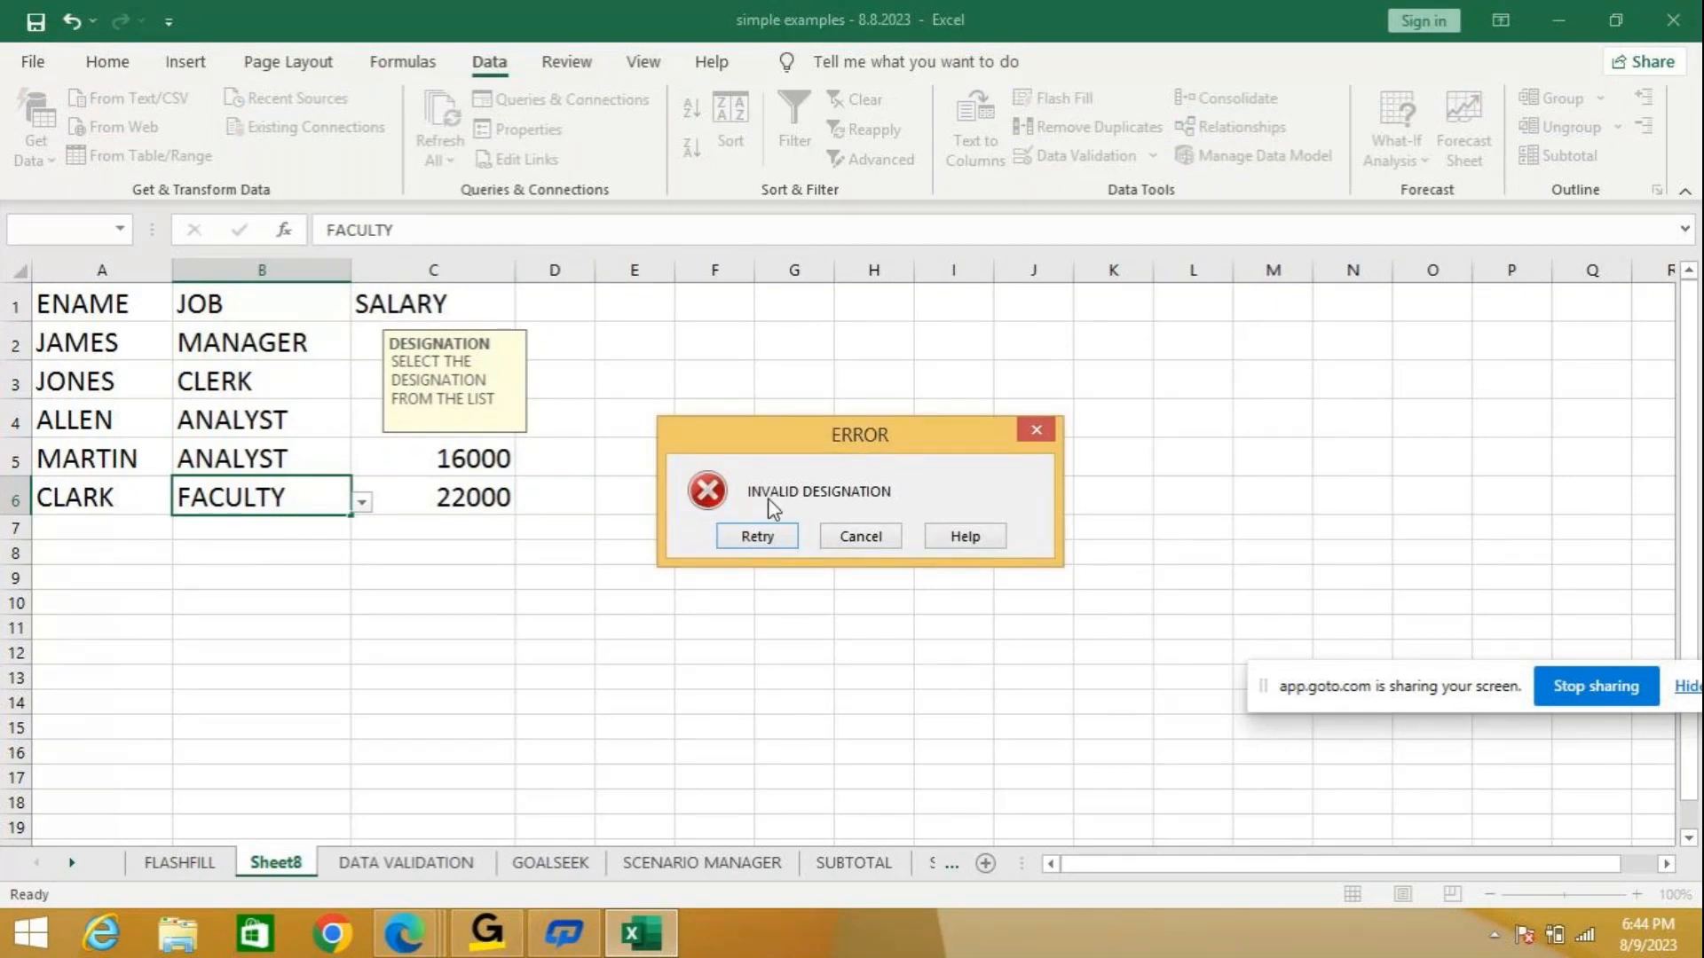
click(859, 536)
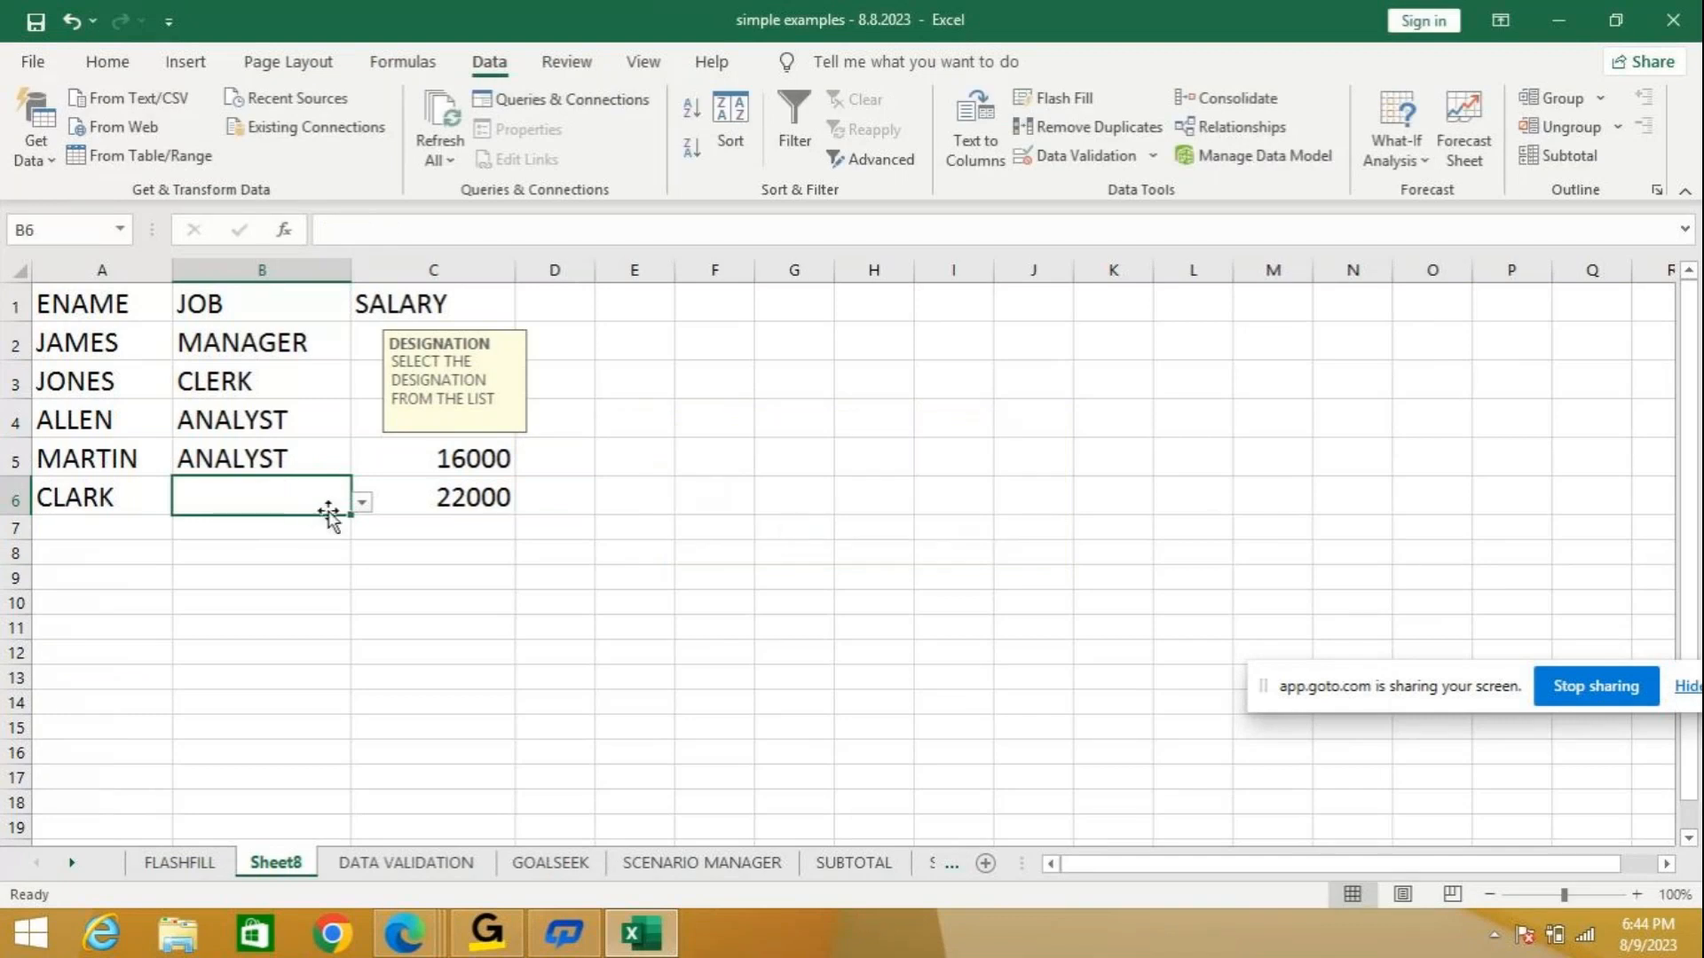
text(3434)
key(Return)
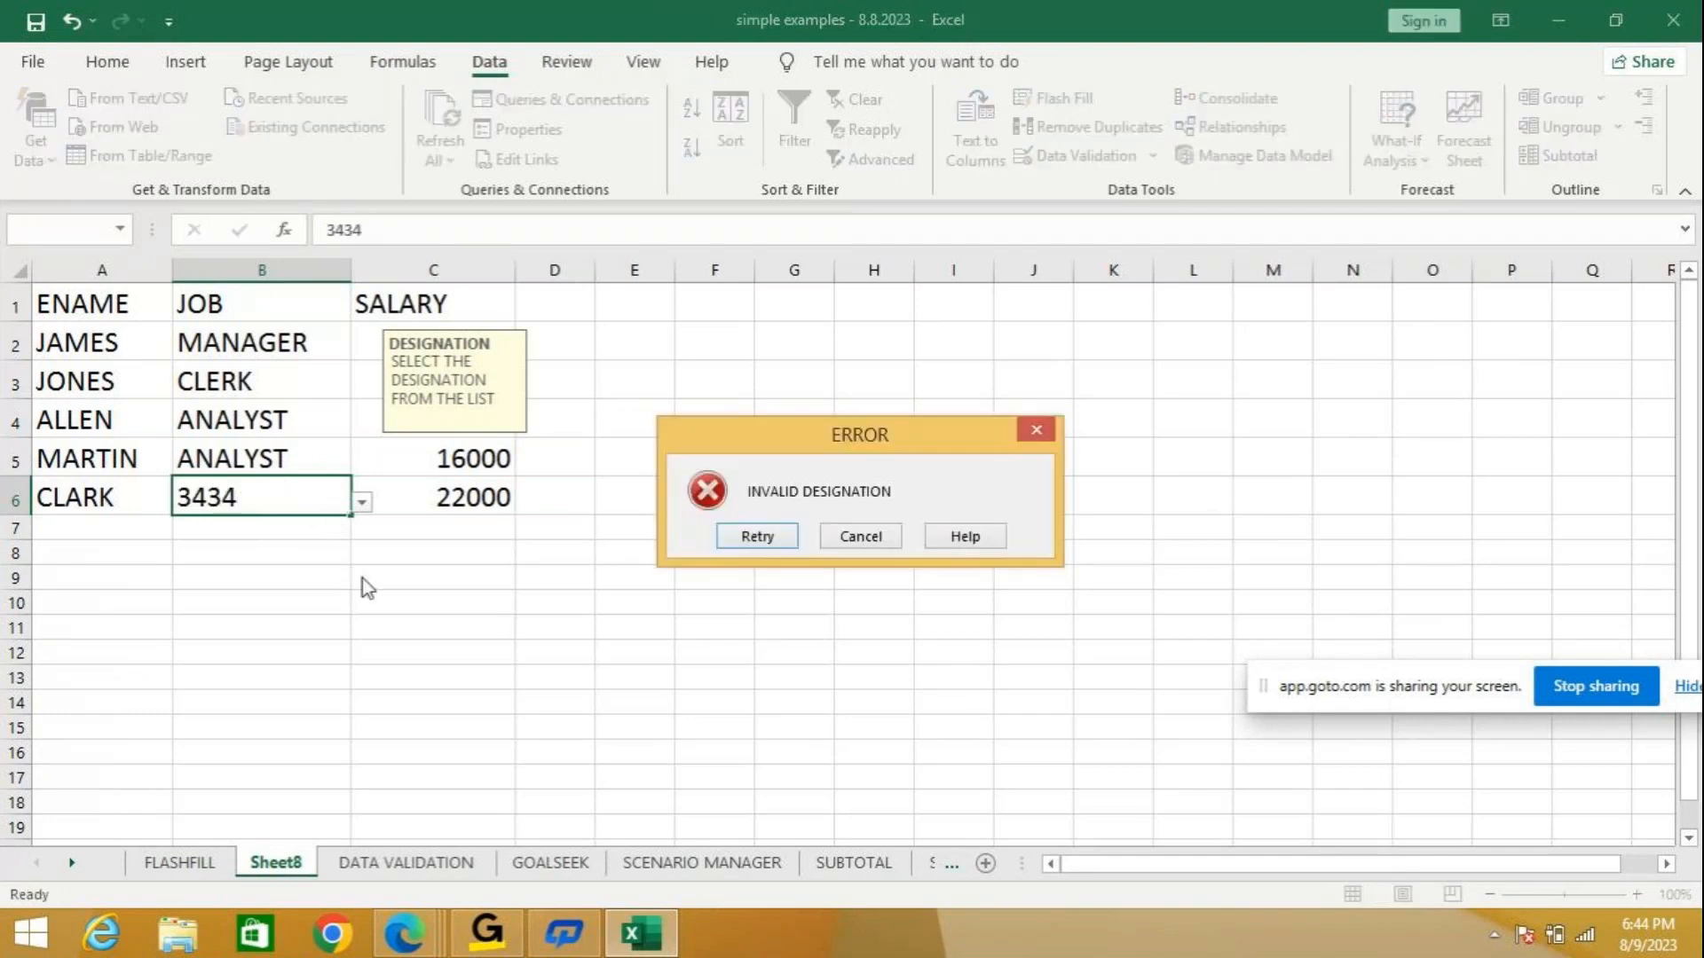
click(834, 536)
Choose SALESMAN from the validation list as the job in cell B6.
click(363, 504)
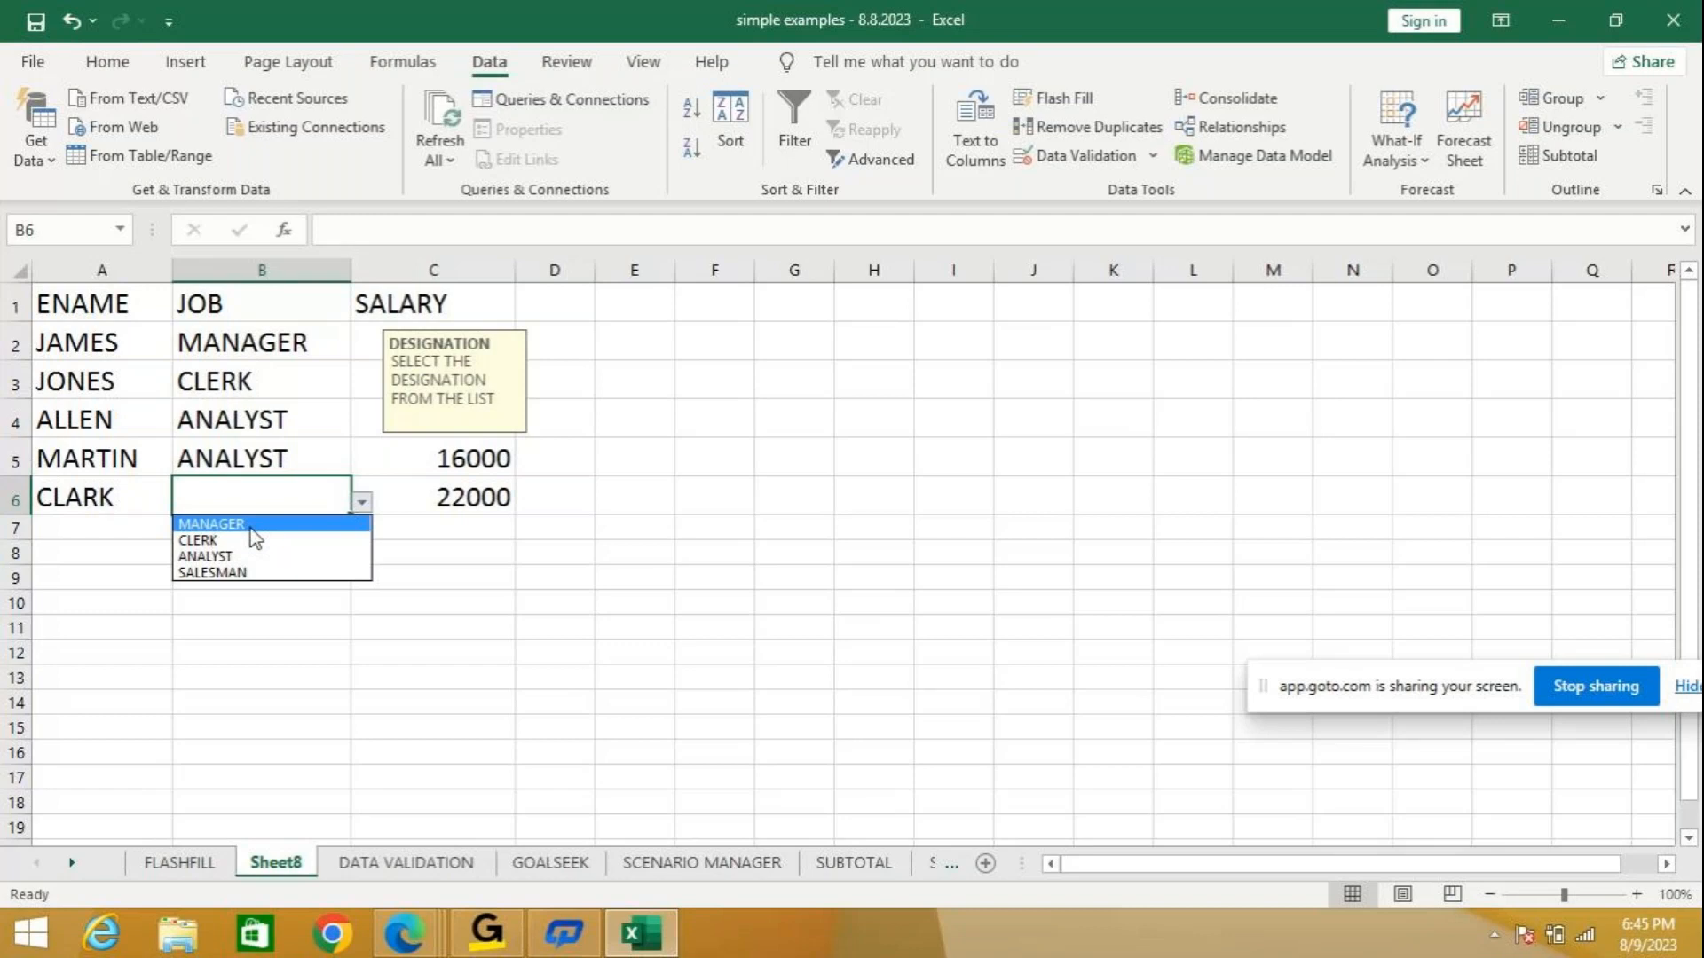
click(251, 575)
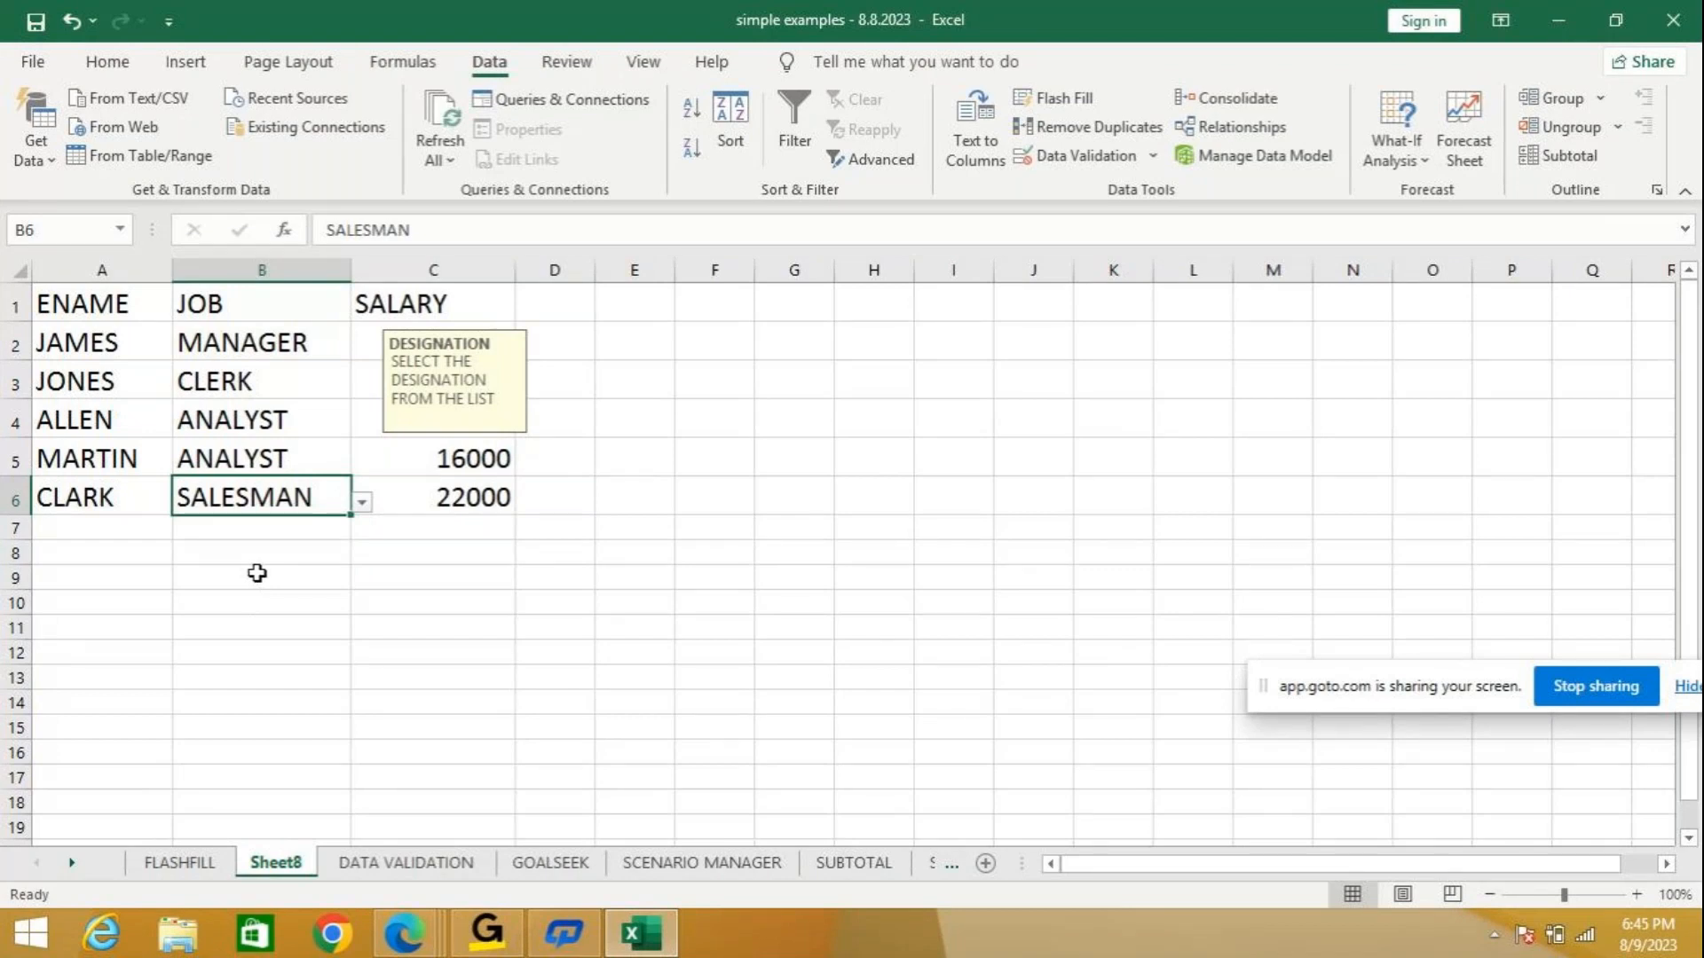
click(270, 527)
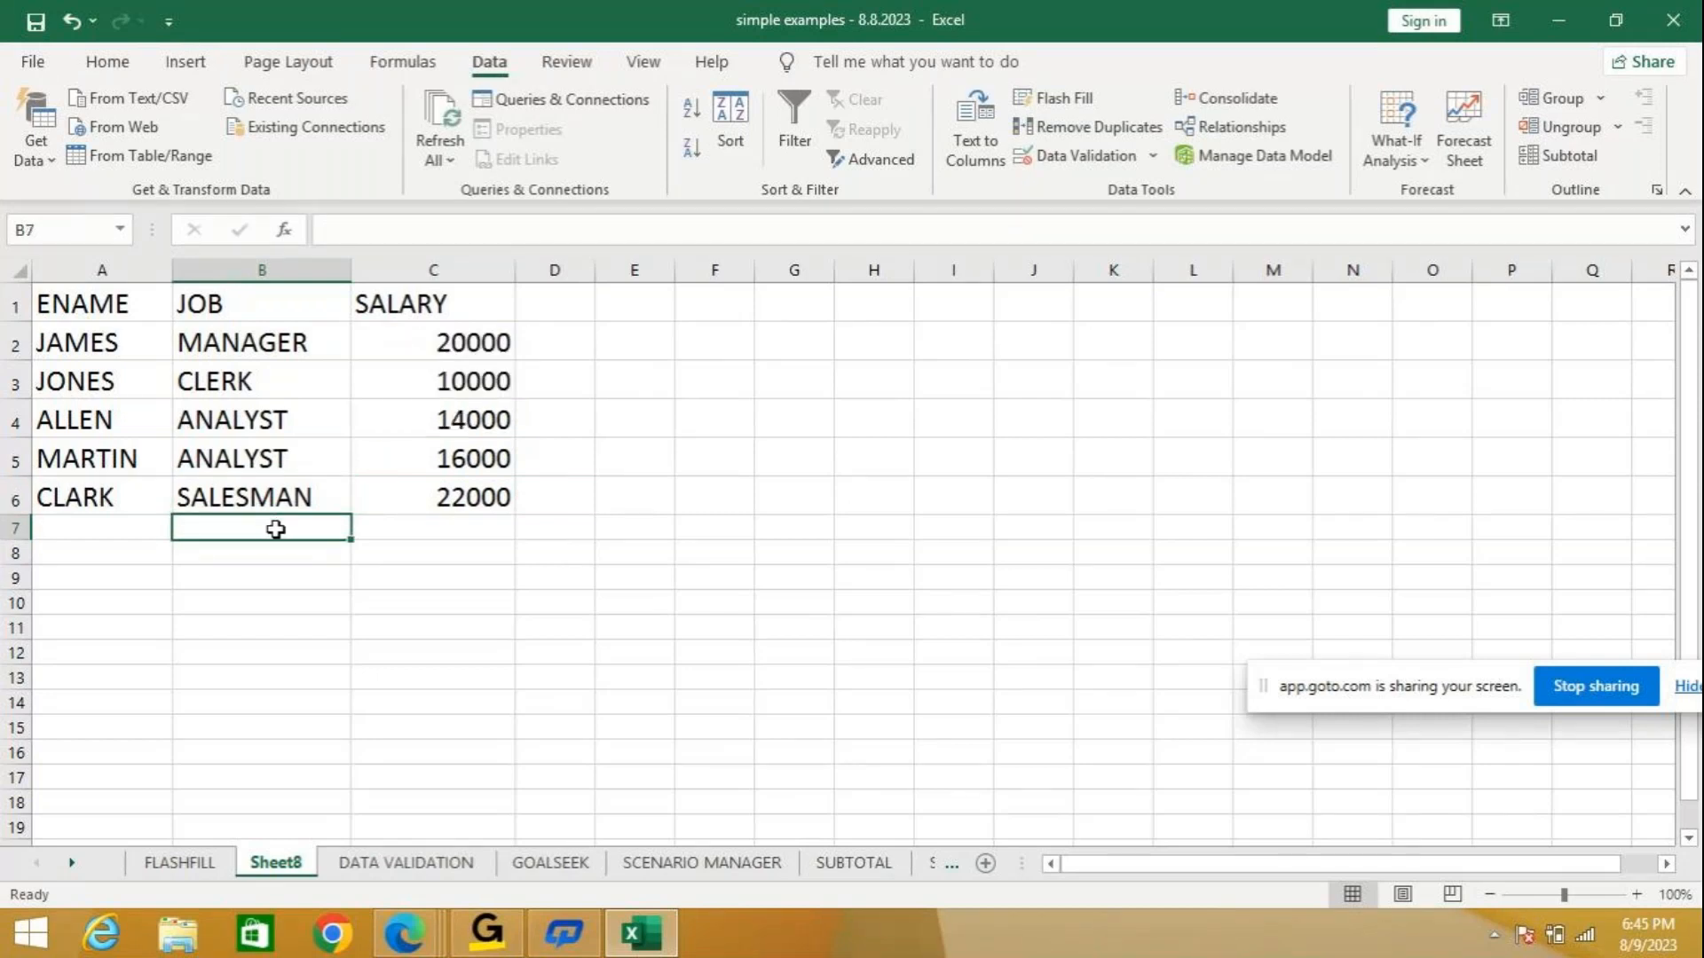
Test an unrestricted entry by entering FDFD in cell B7, outside the validated range, and delete it.
click(270, 552)
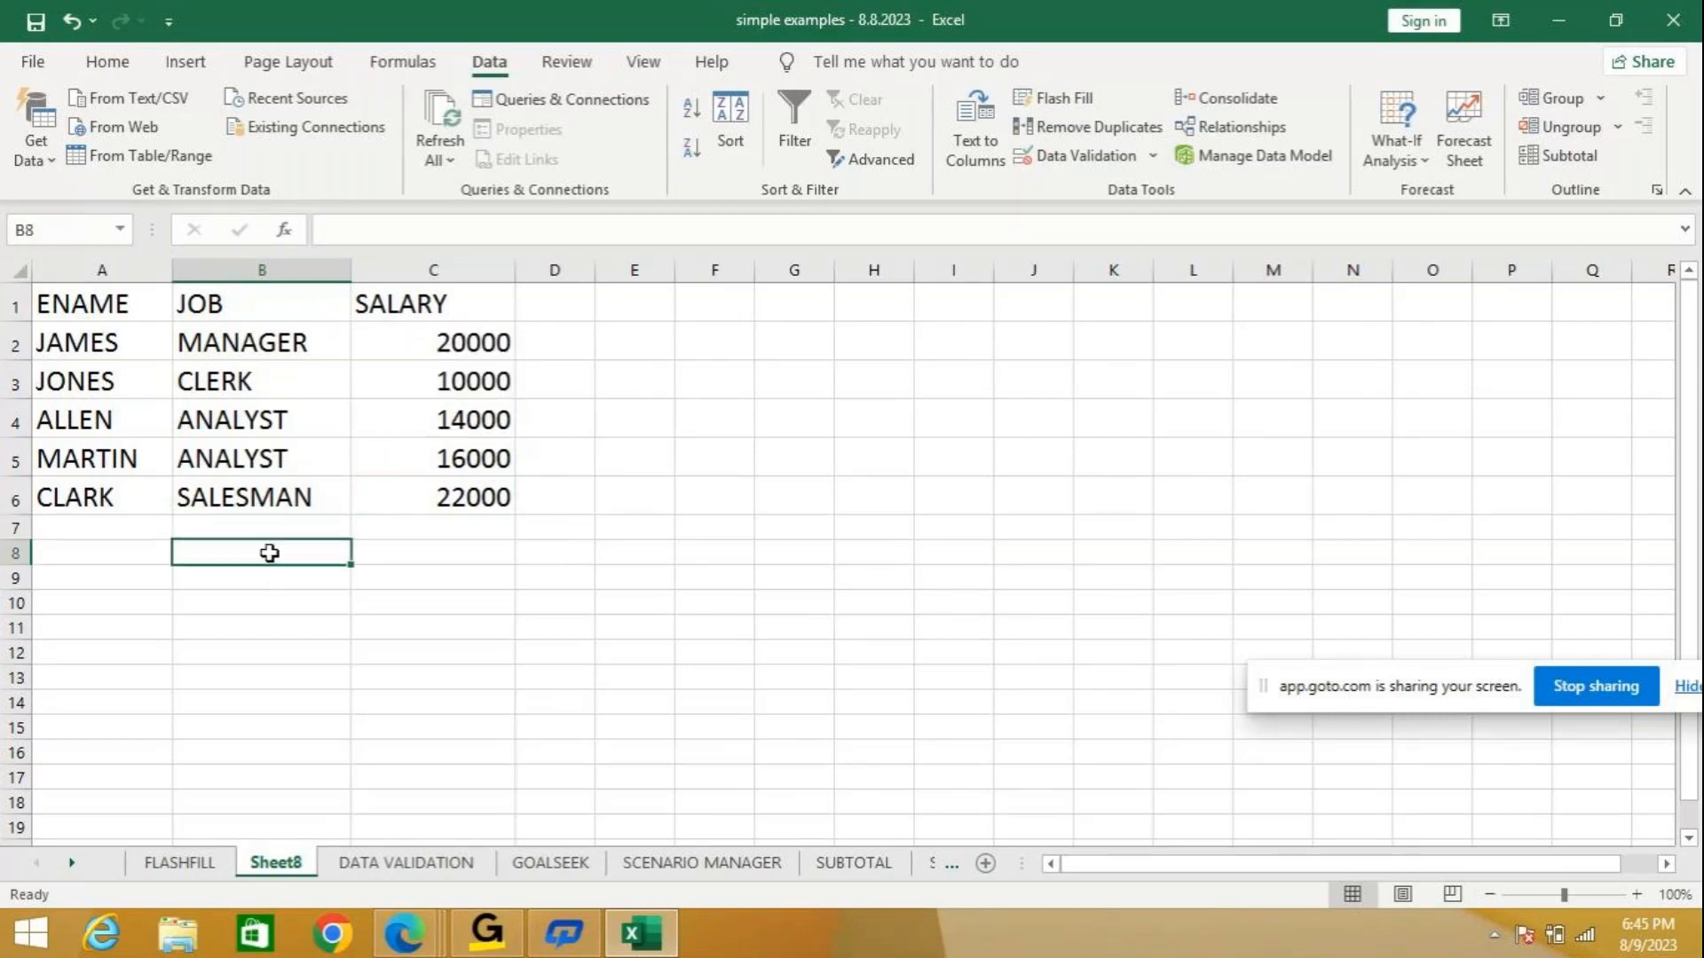
click(270, 623)
click(272, 532)
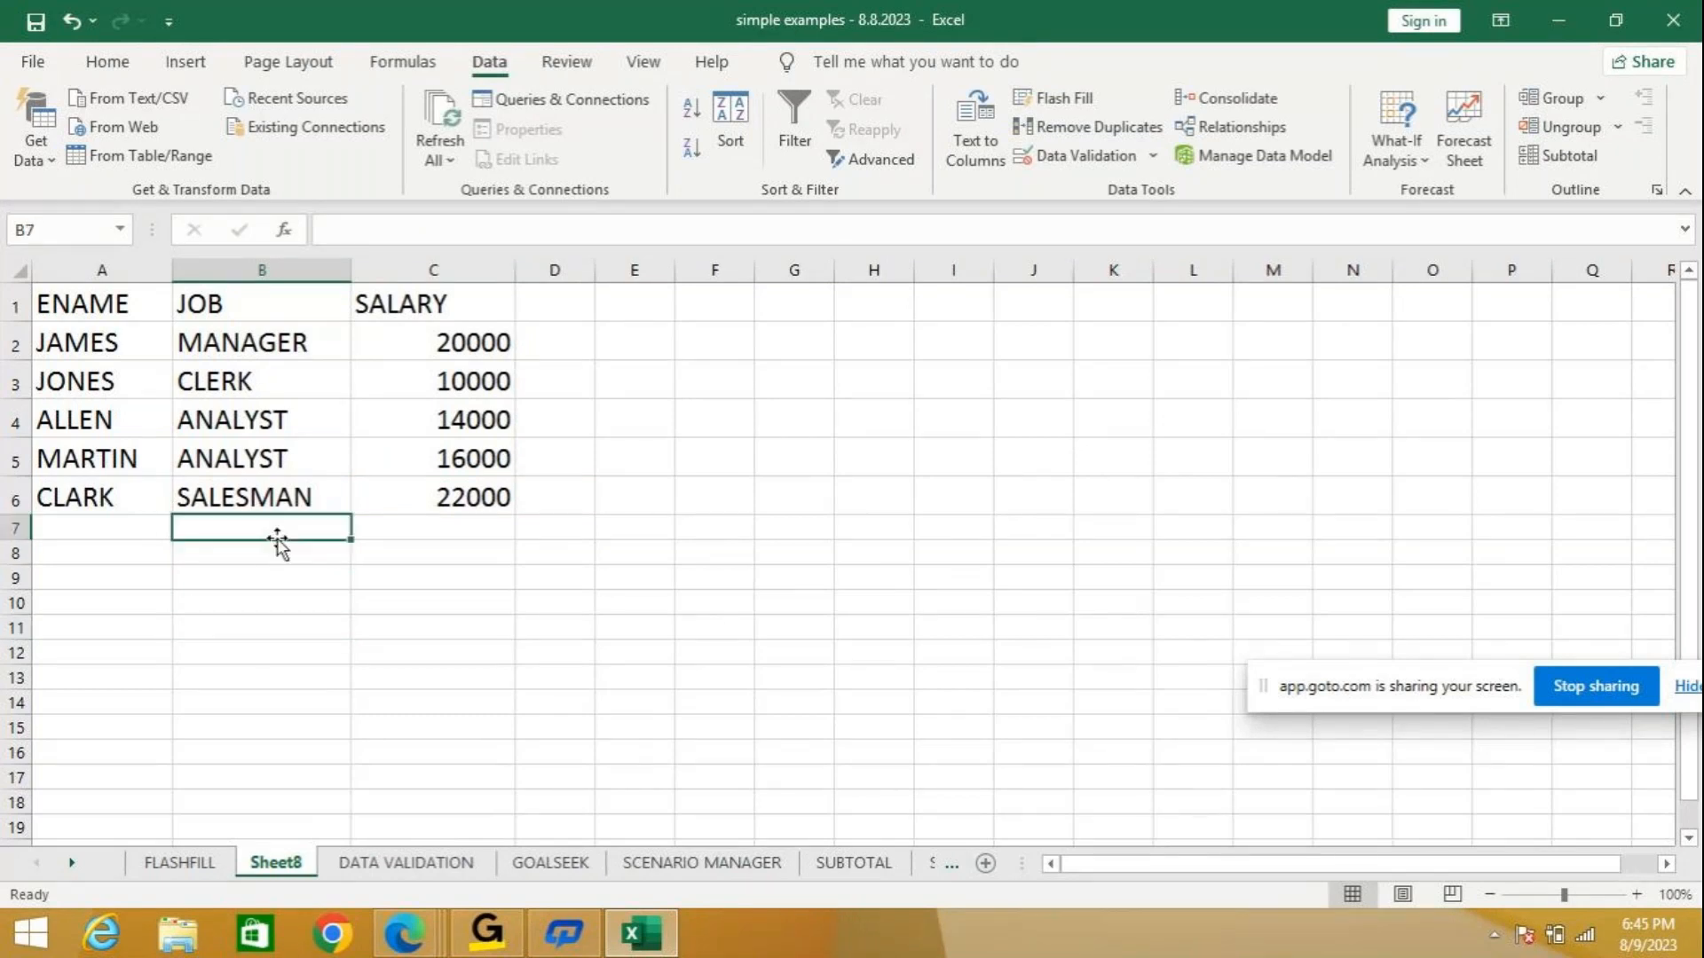
click(267, 577)
click(251, 527)
text(FDFD)
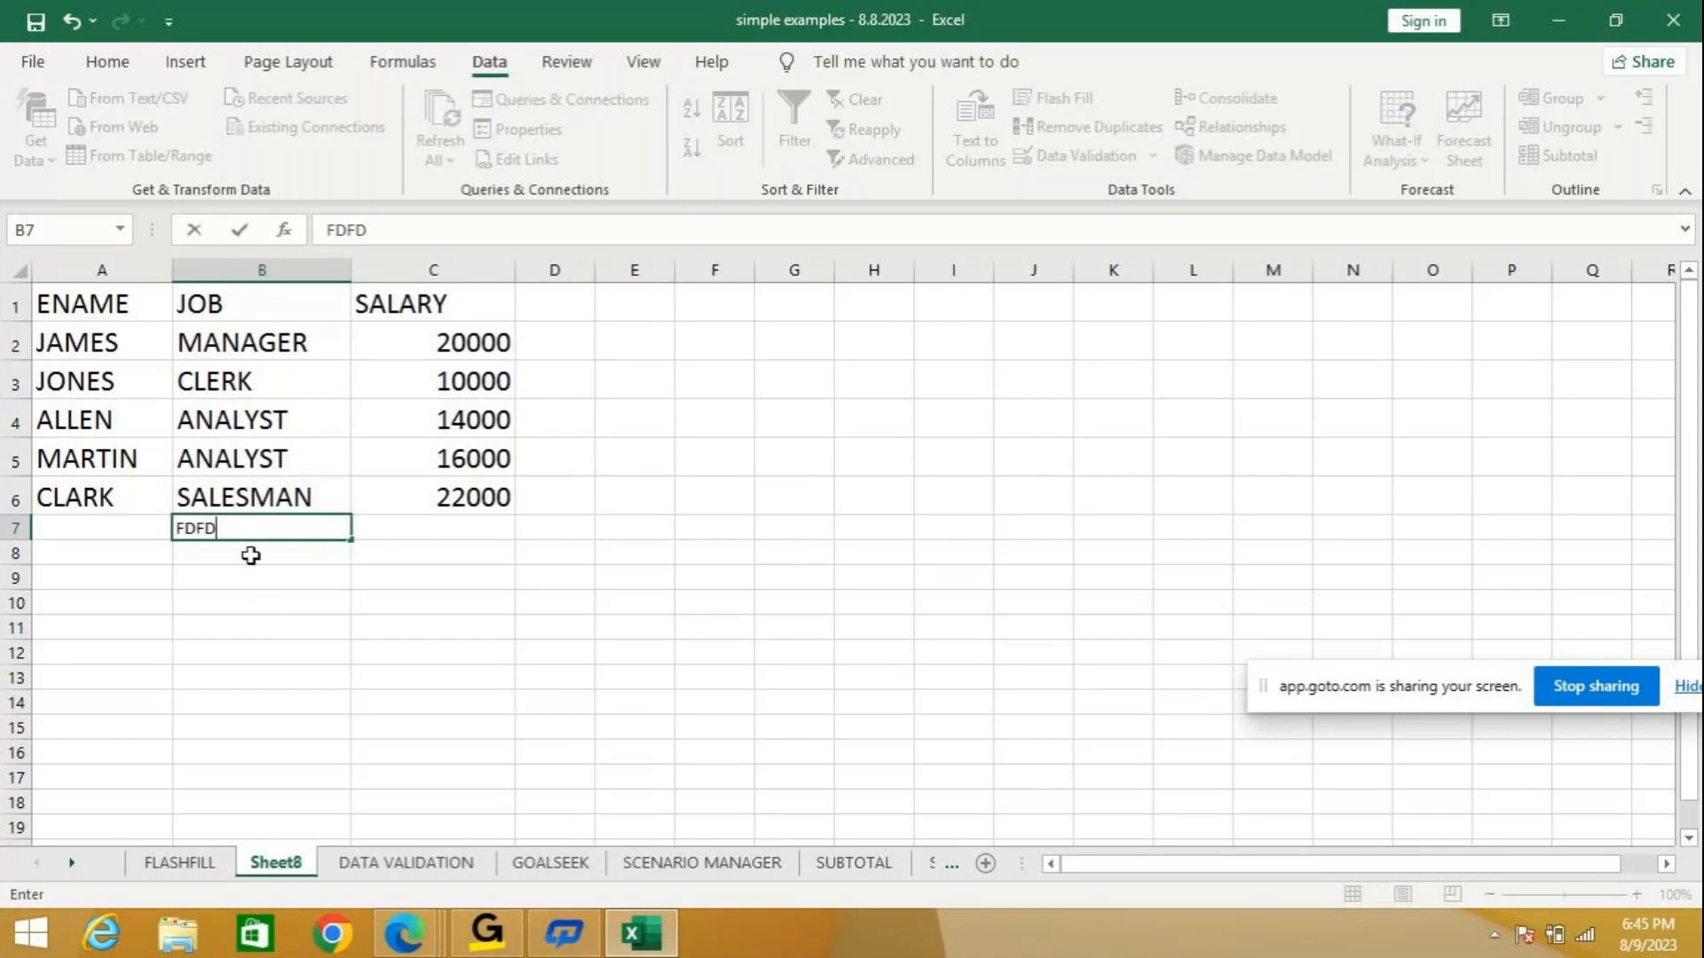
key(Return)
click(258, 547)
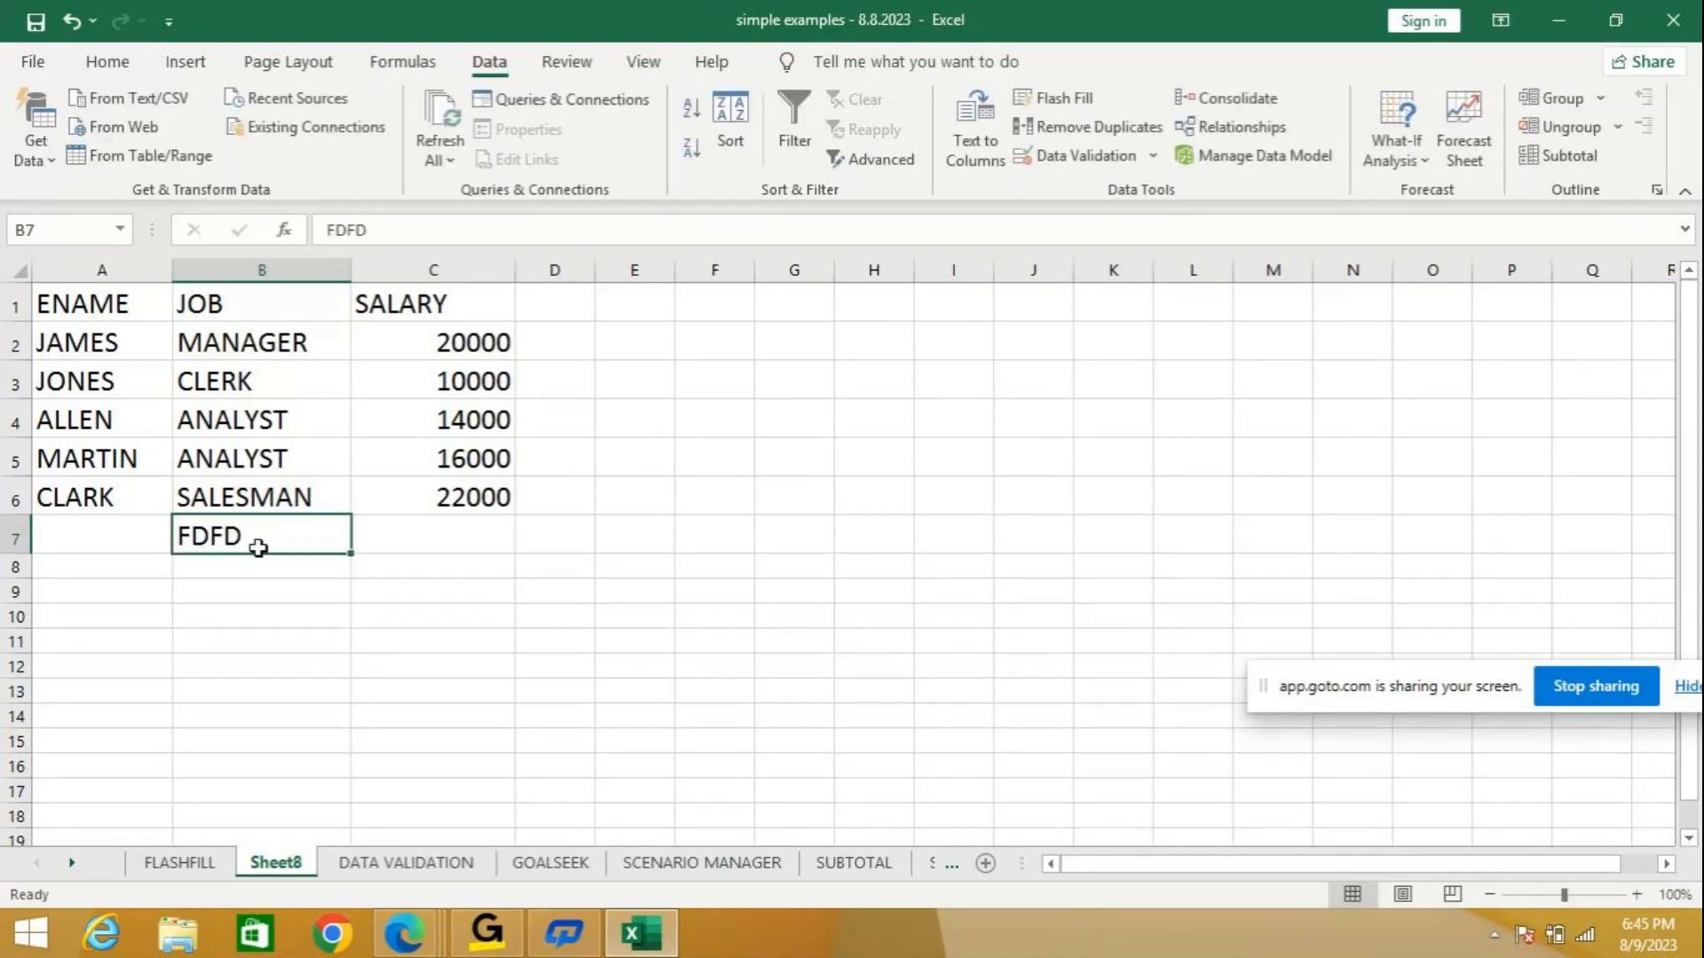
key(Delete)
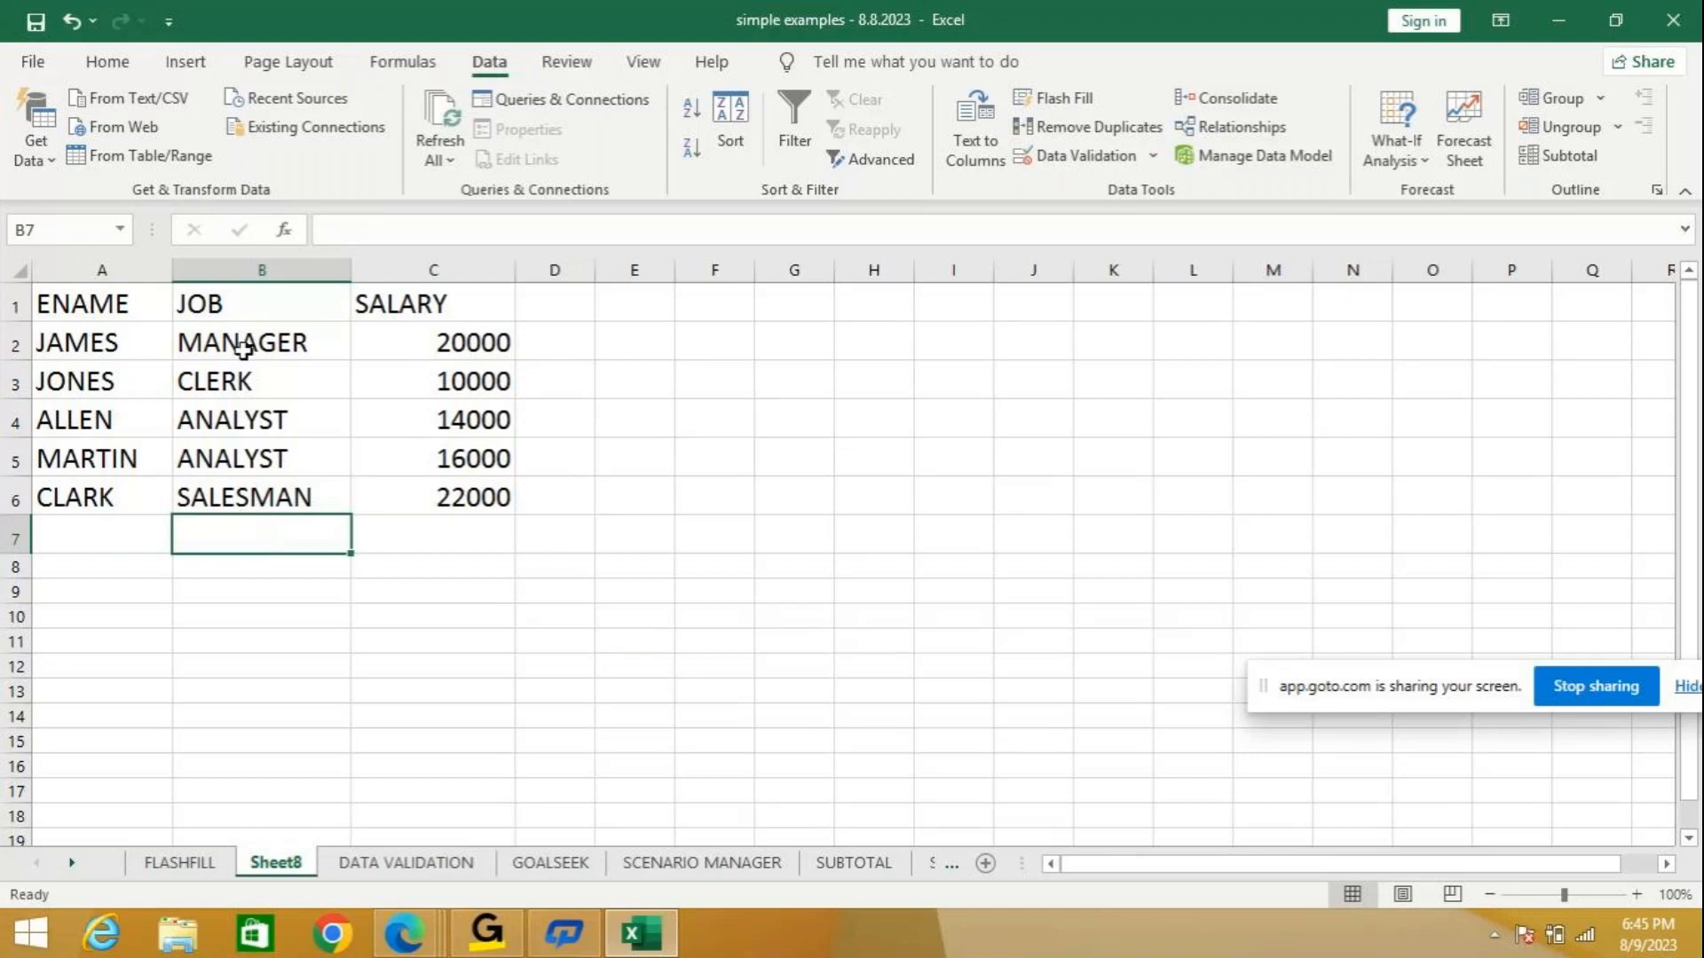
Clear all data validation settings, including input message and error alert, from job cells B2:B6.
drag(243, 340, 252, 501)
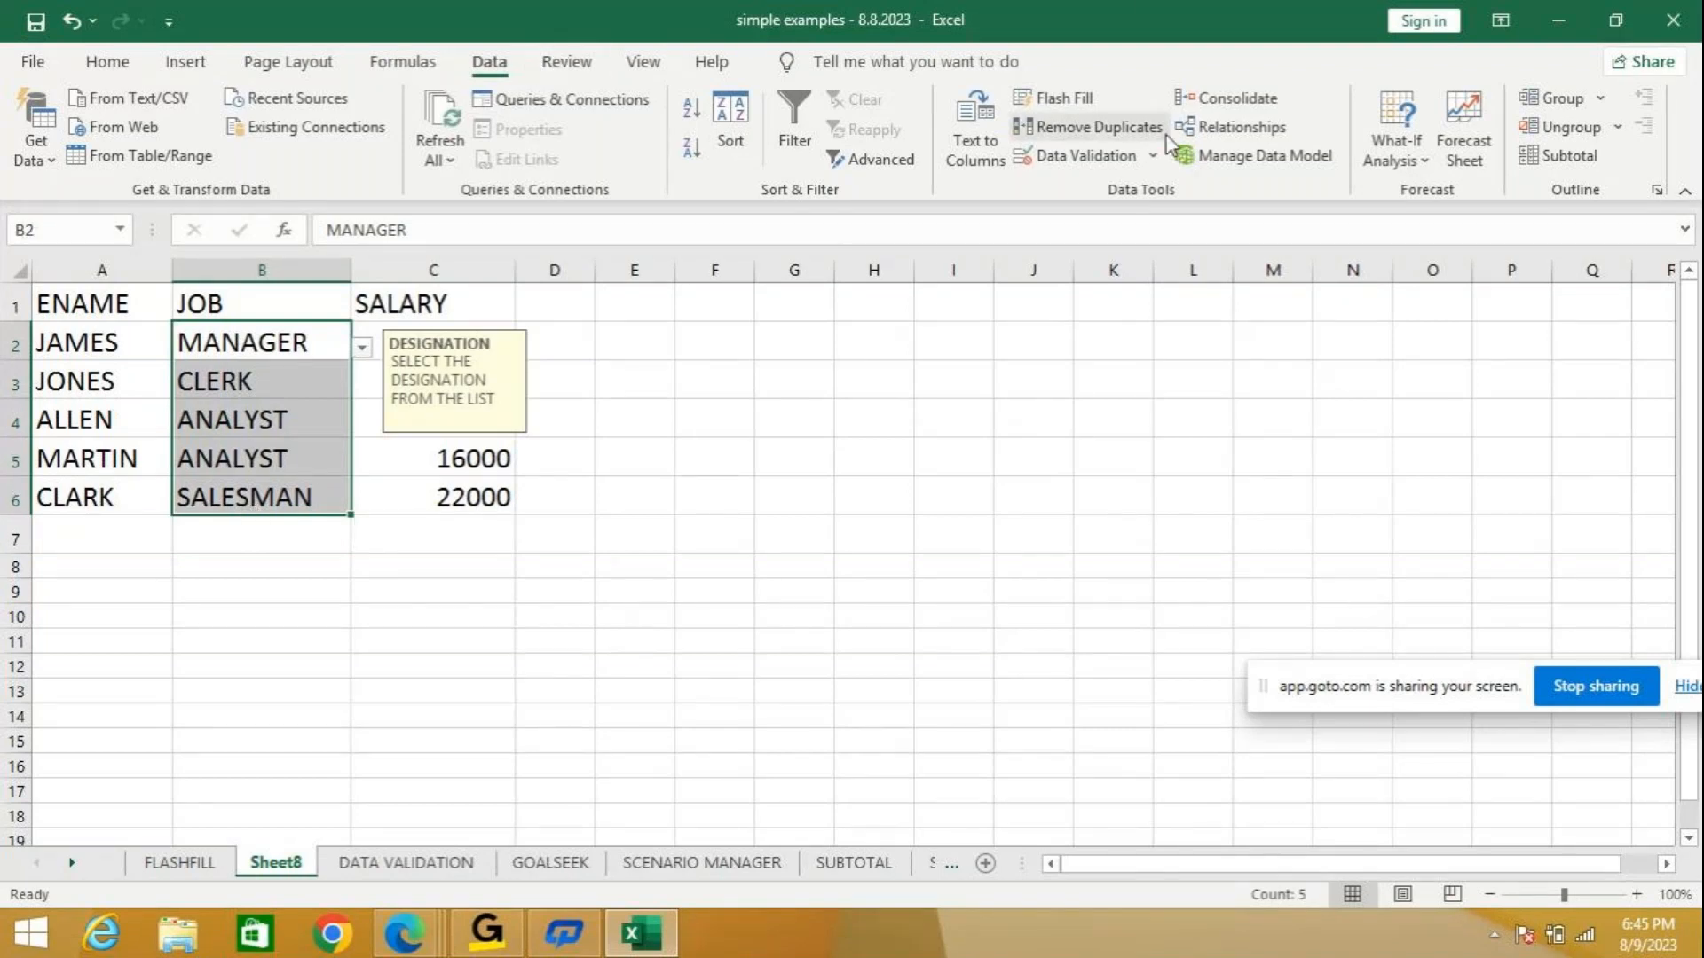
click(1153, 158)
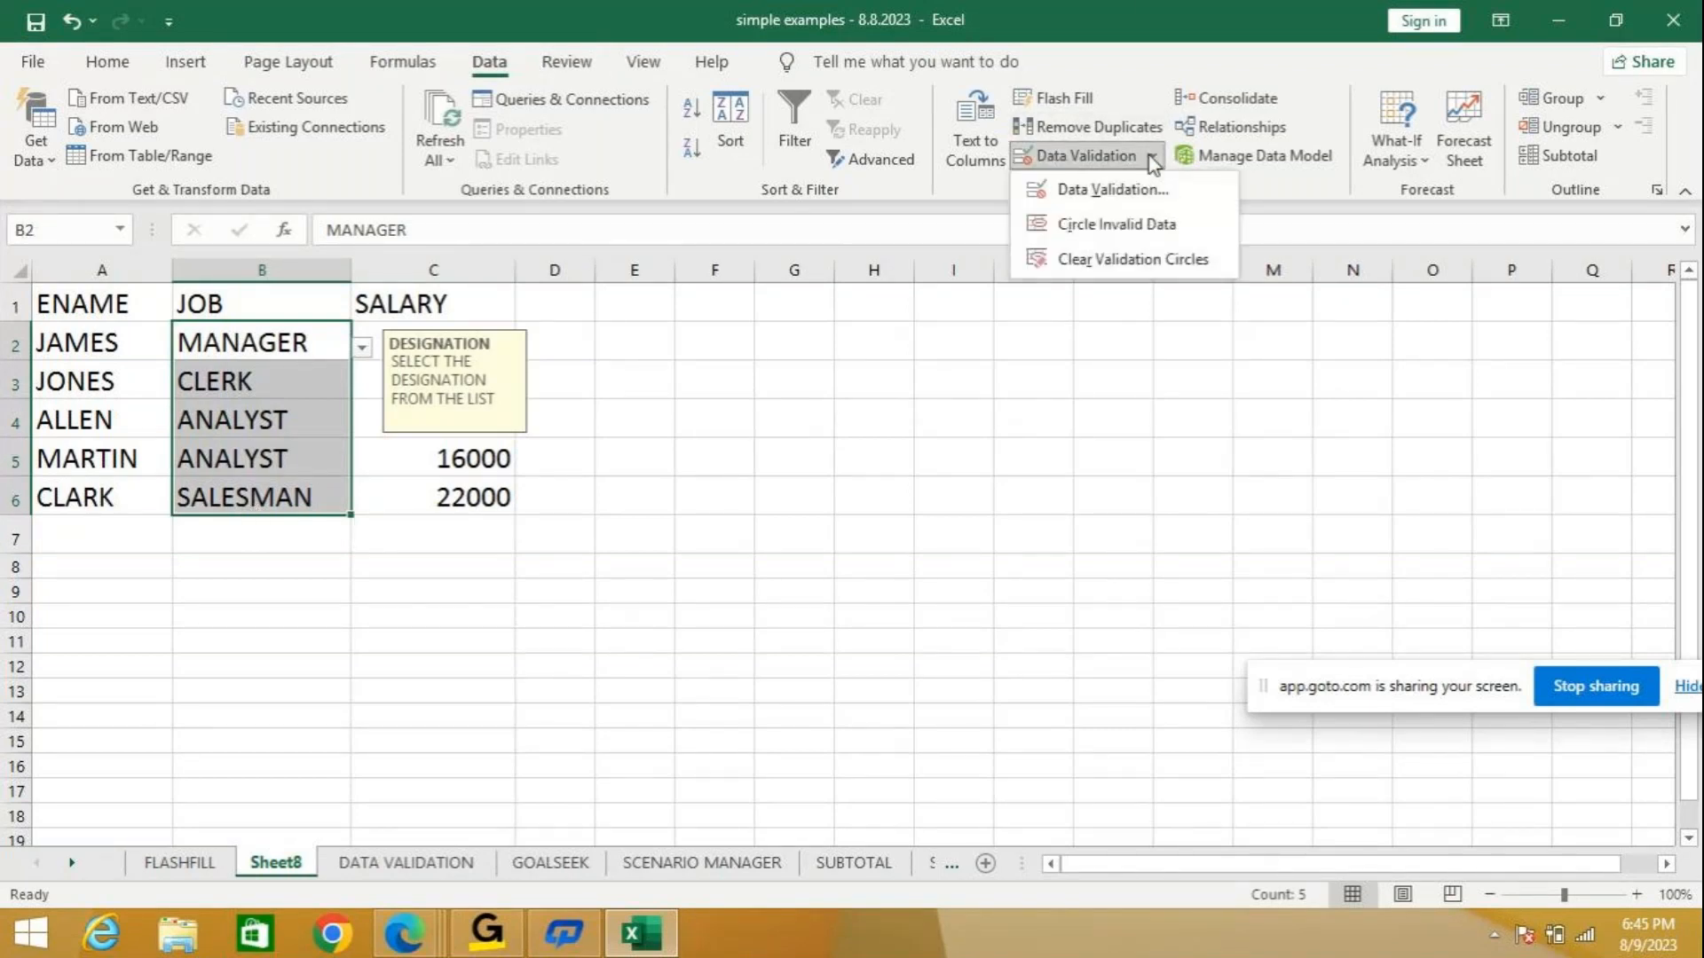
click(1142, 191)
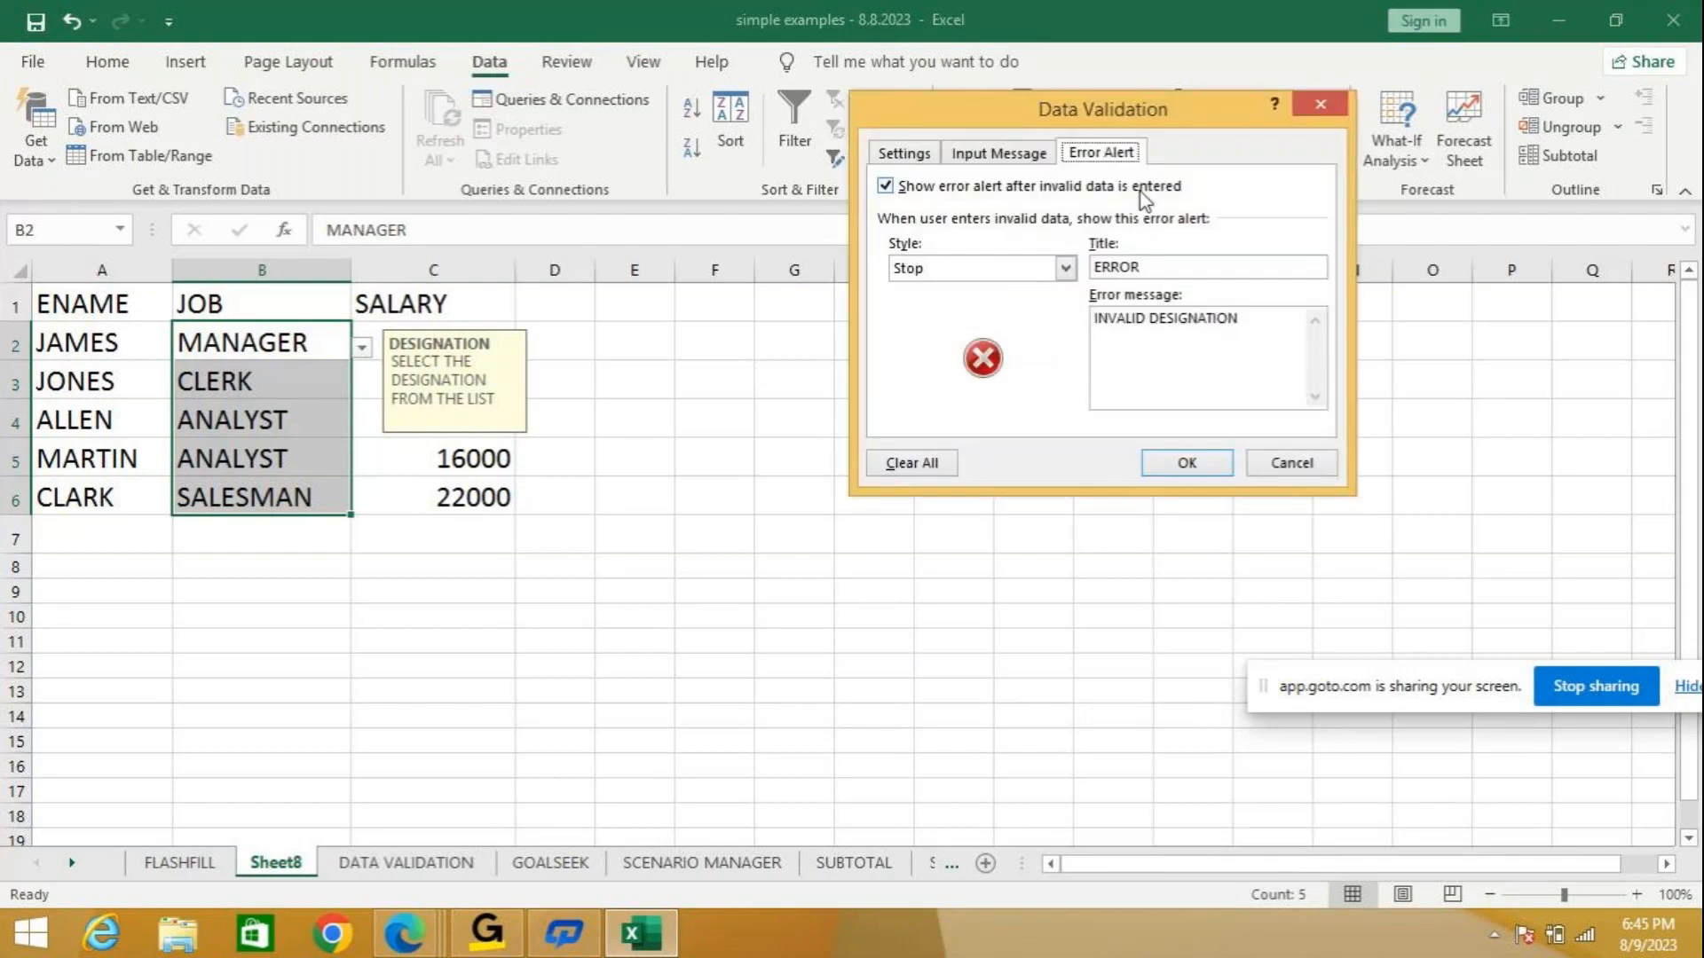
click(924, 470)
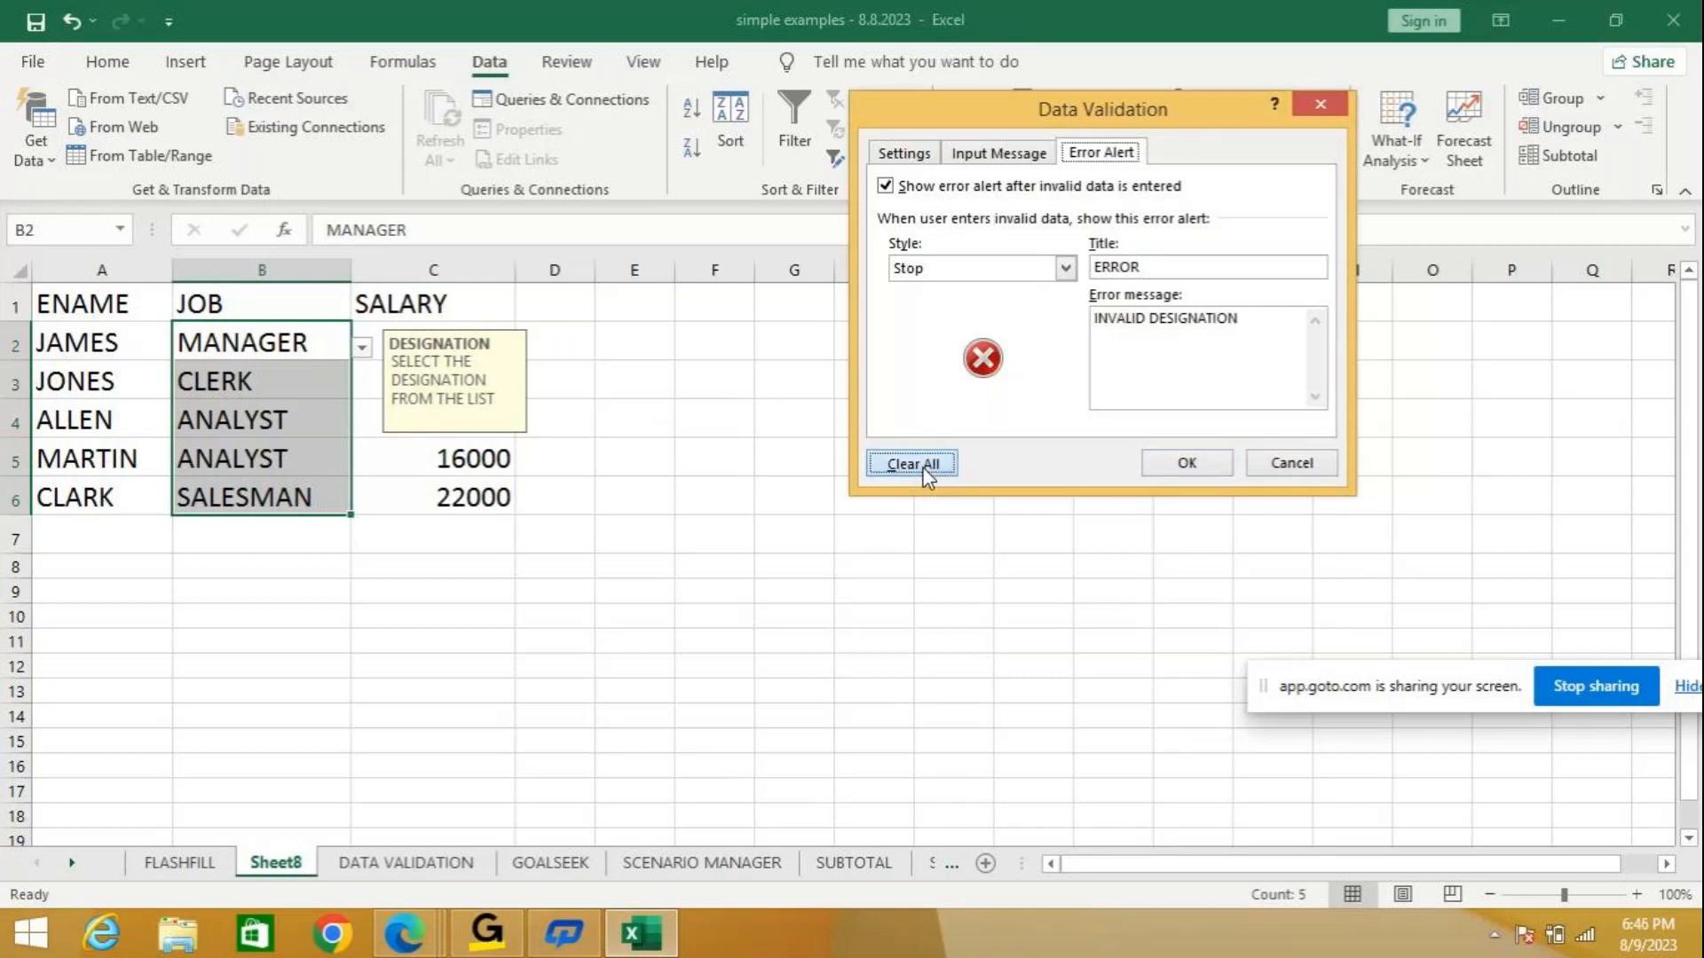
click(1184, 463)
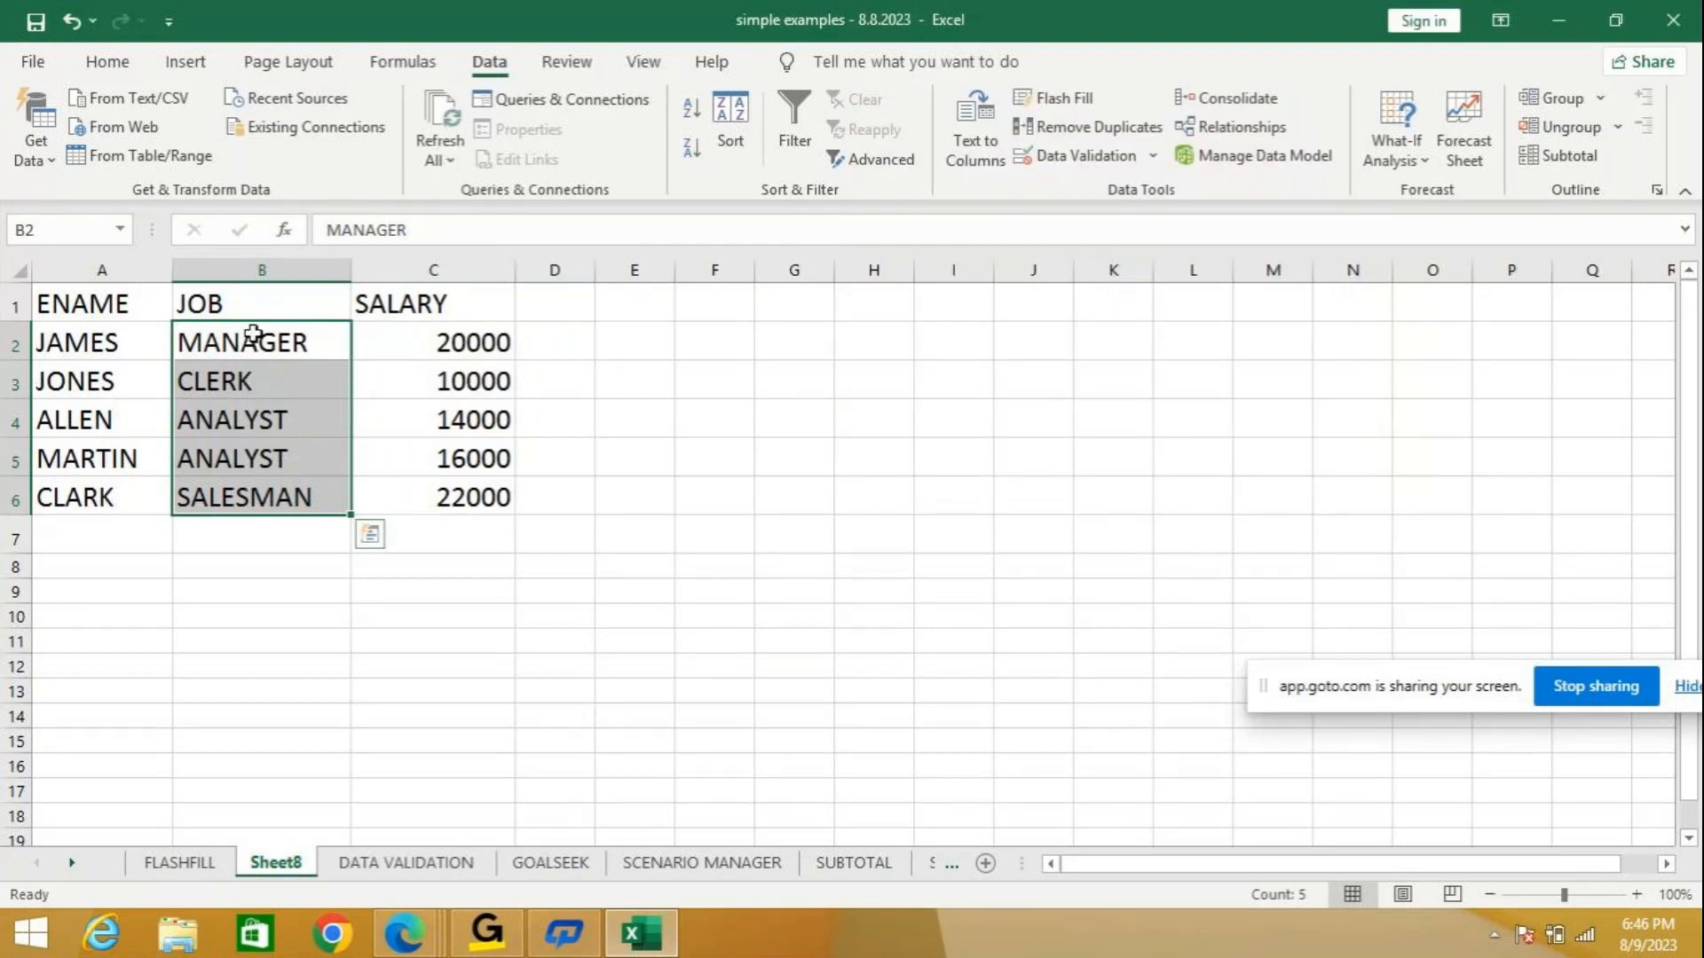
Test the job cells without validation by entering 4545 in B2 and SDF in B3.
click(253, 334)
text(4545)
click(228, 380)
text(SDF)
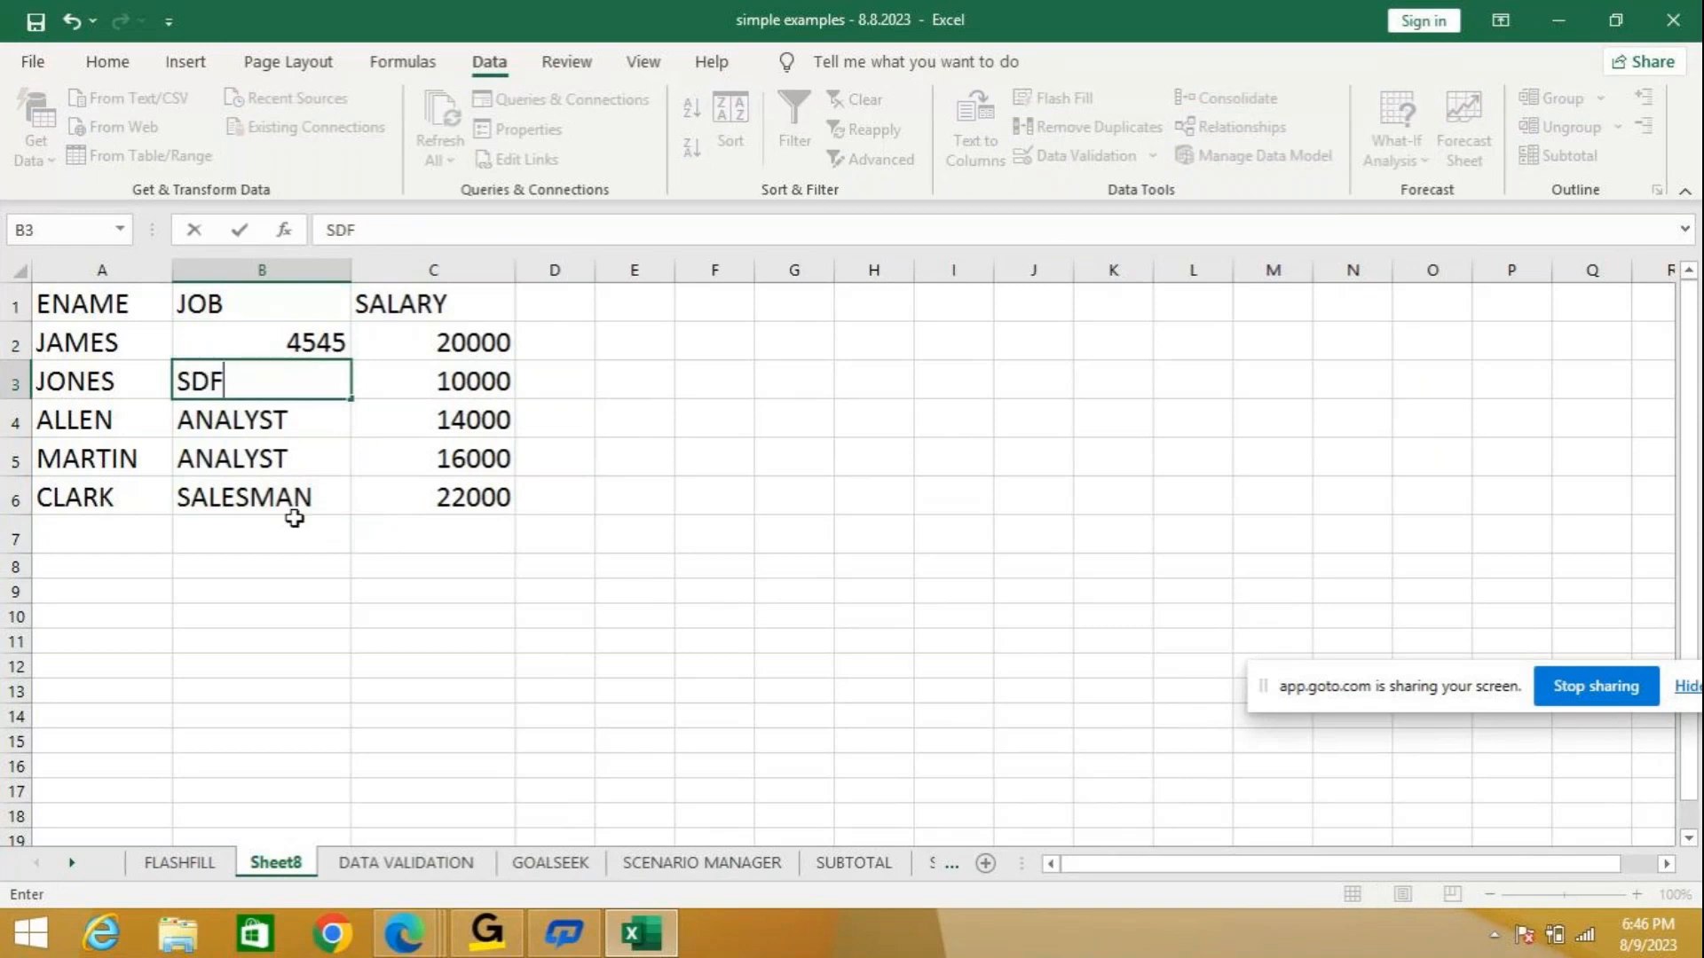
click(330, 610)
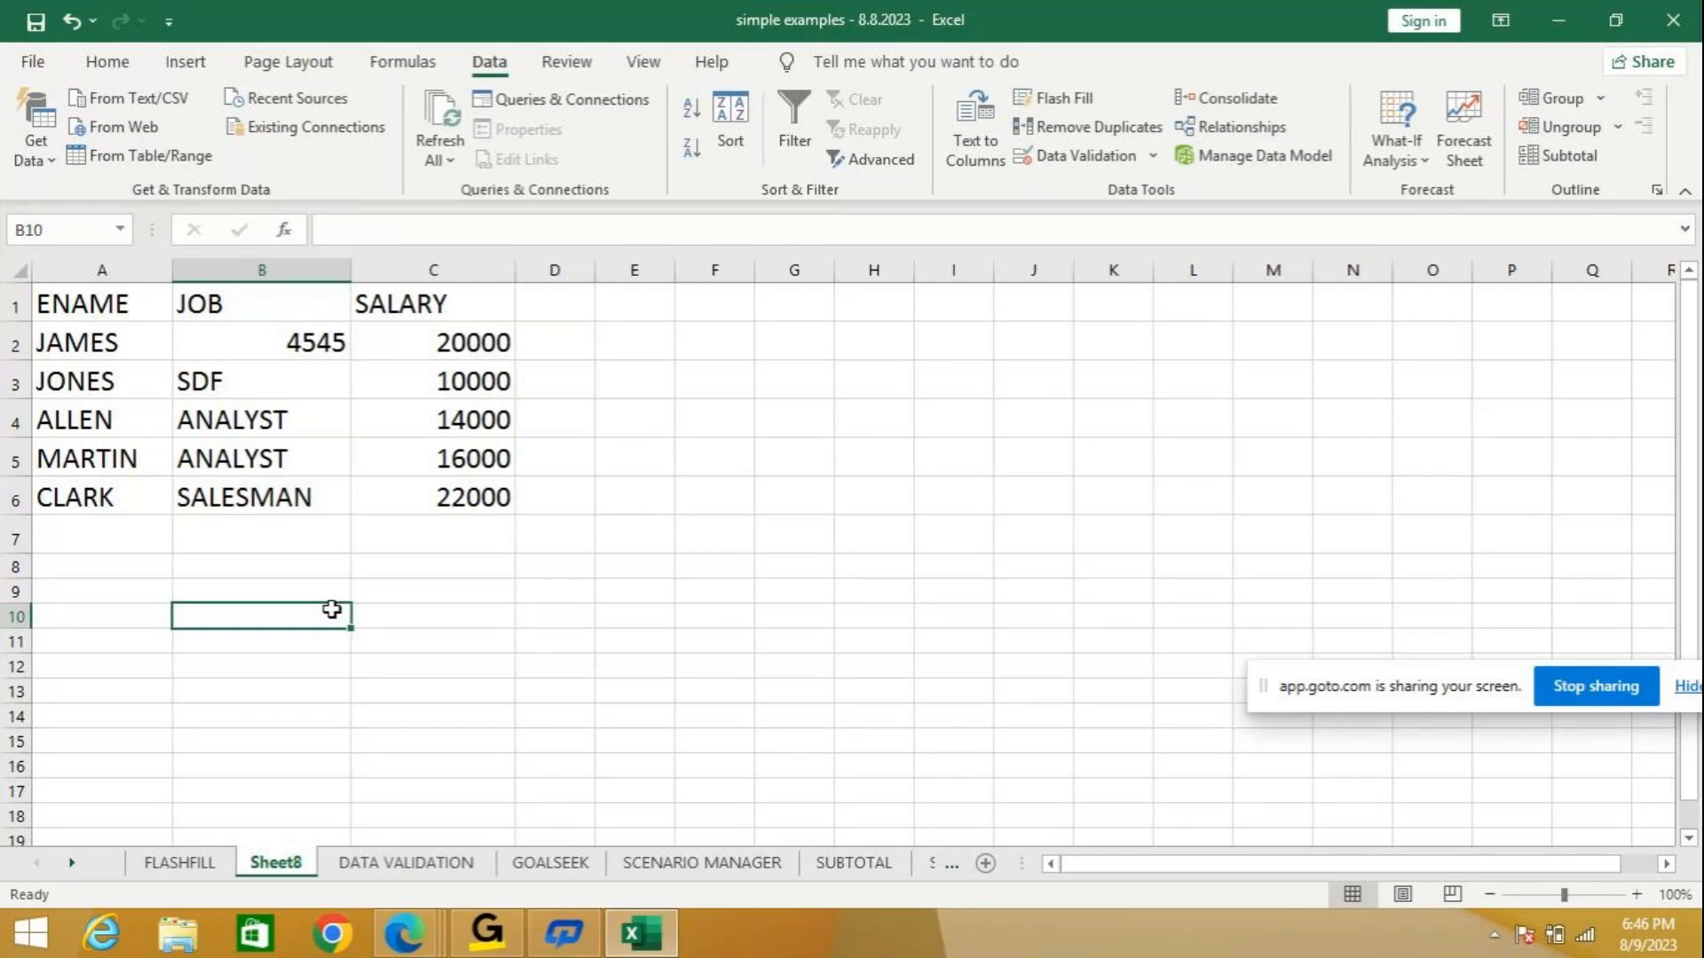
Delete all job entries in cells B2:B6.
drag(240, 334, 295, 477)
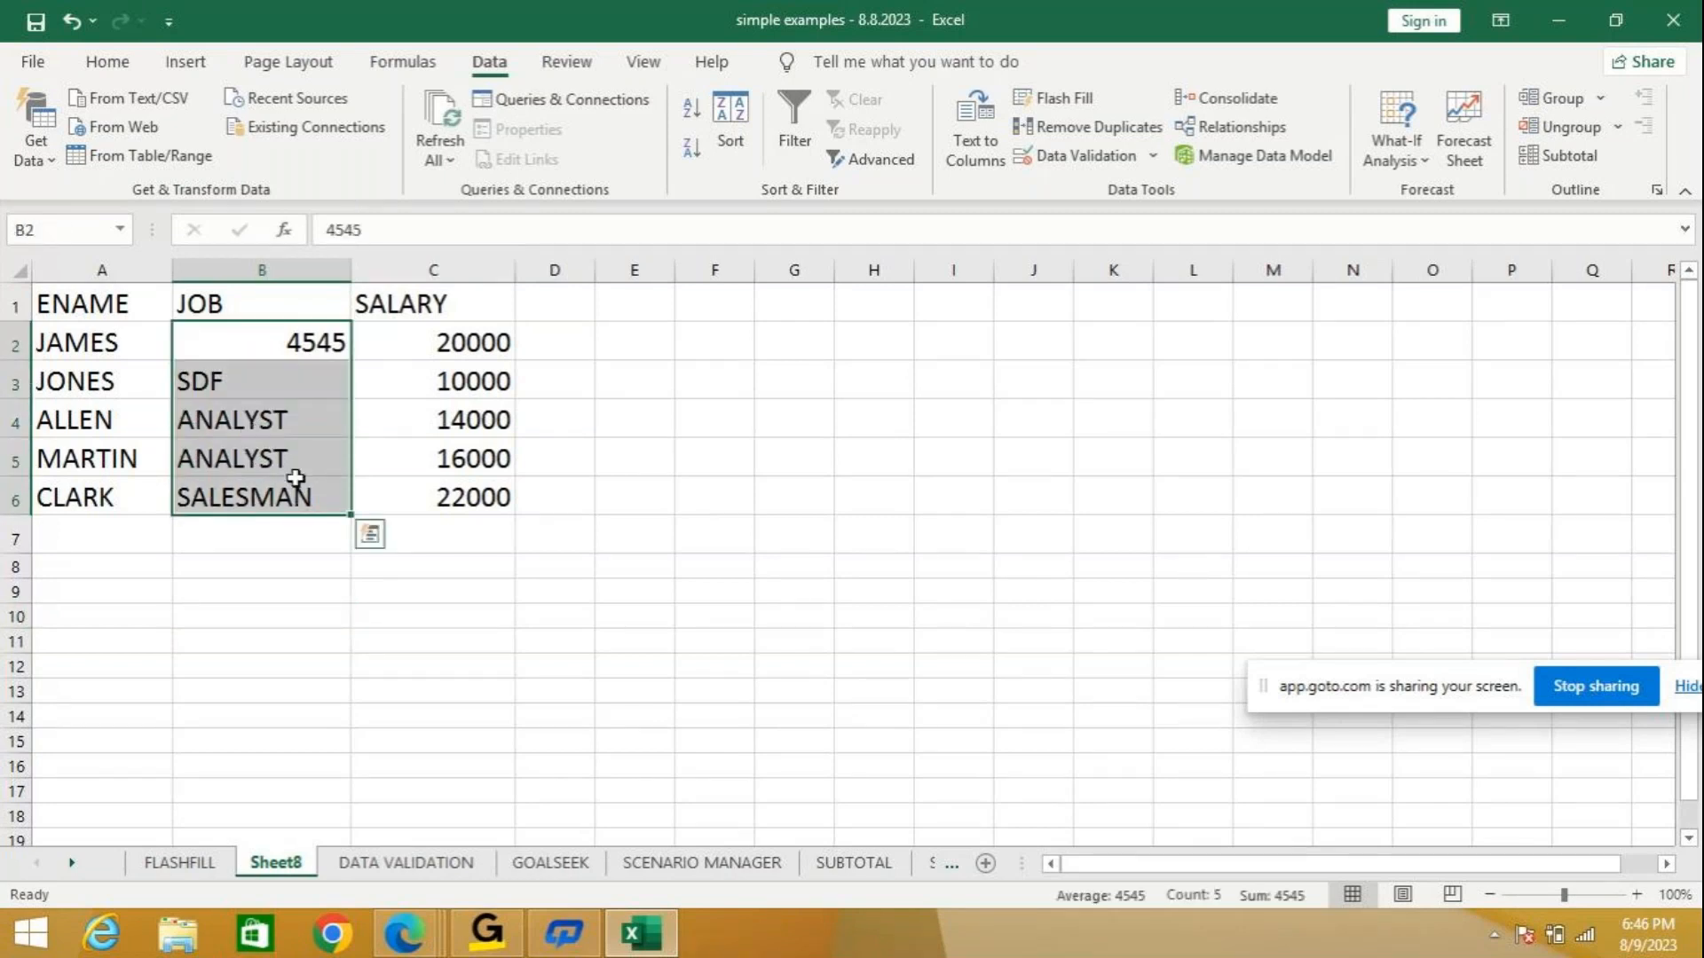
key(Delete)
click(228, 647)
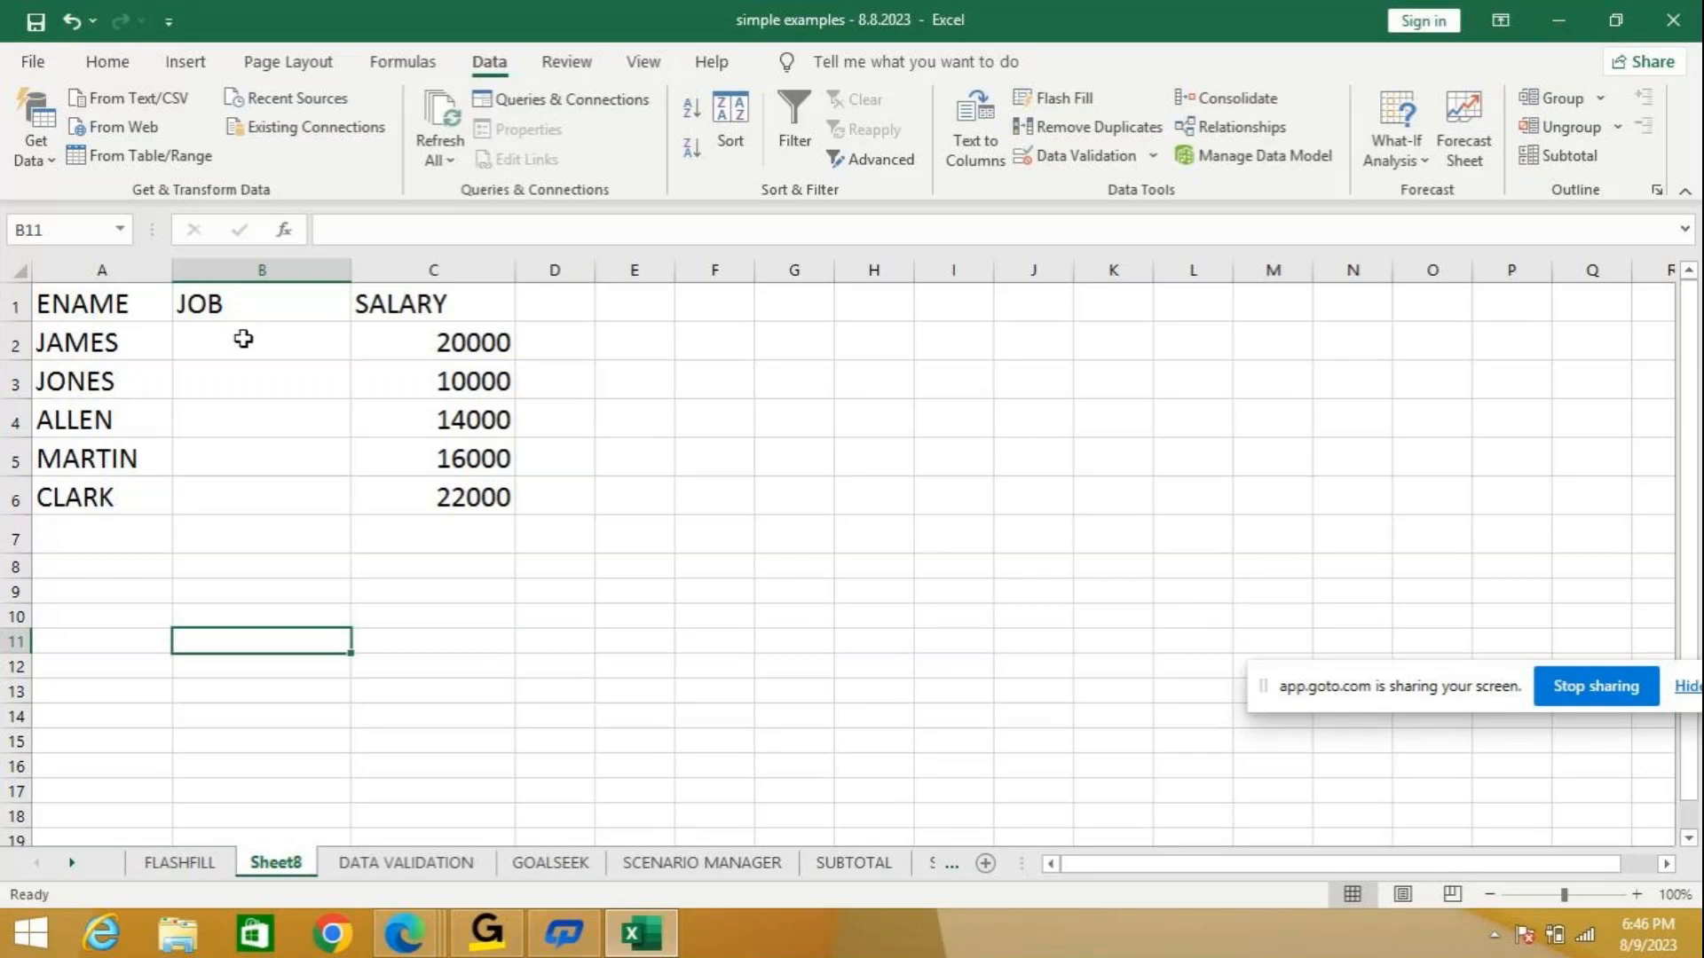
Open data validation for job cells B2:B6 and look through its input message and error alert options.
drag(243, 339, 243, 495)
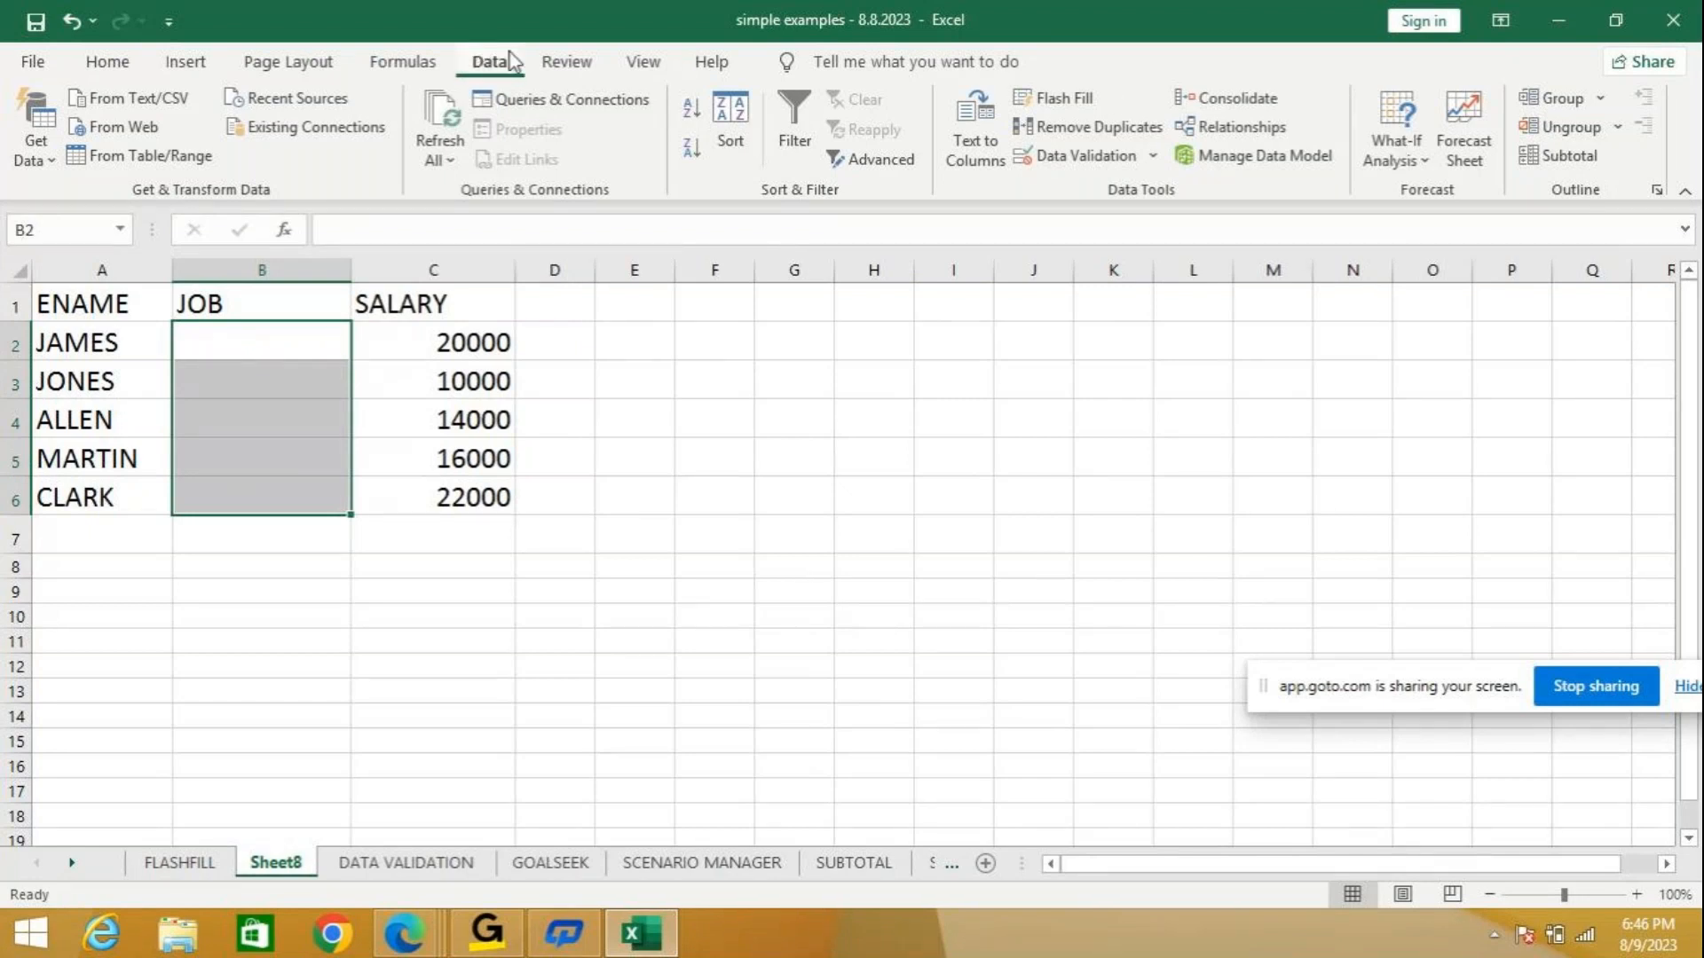
click(1154, 160)
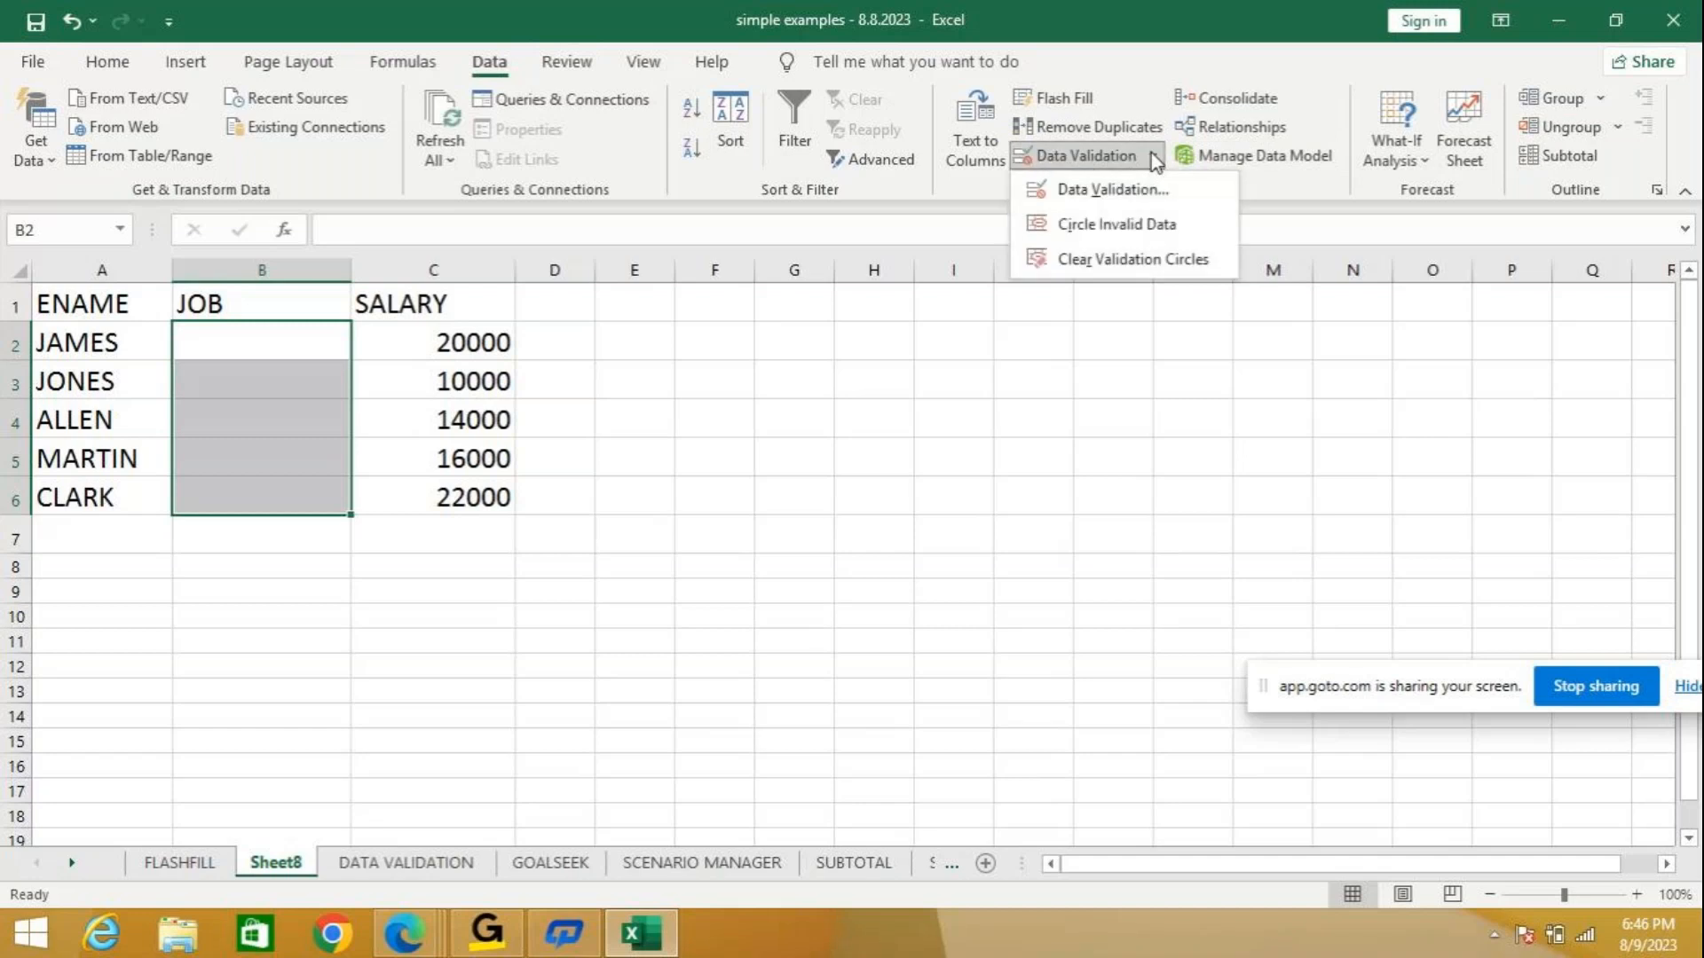
click(1089, 195)
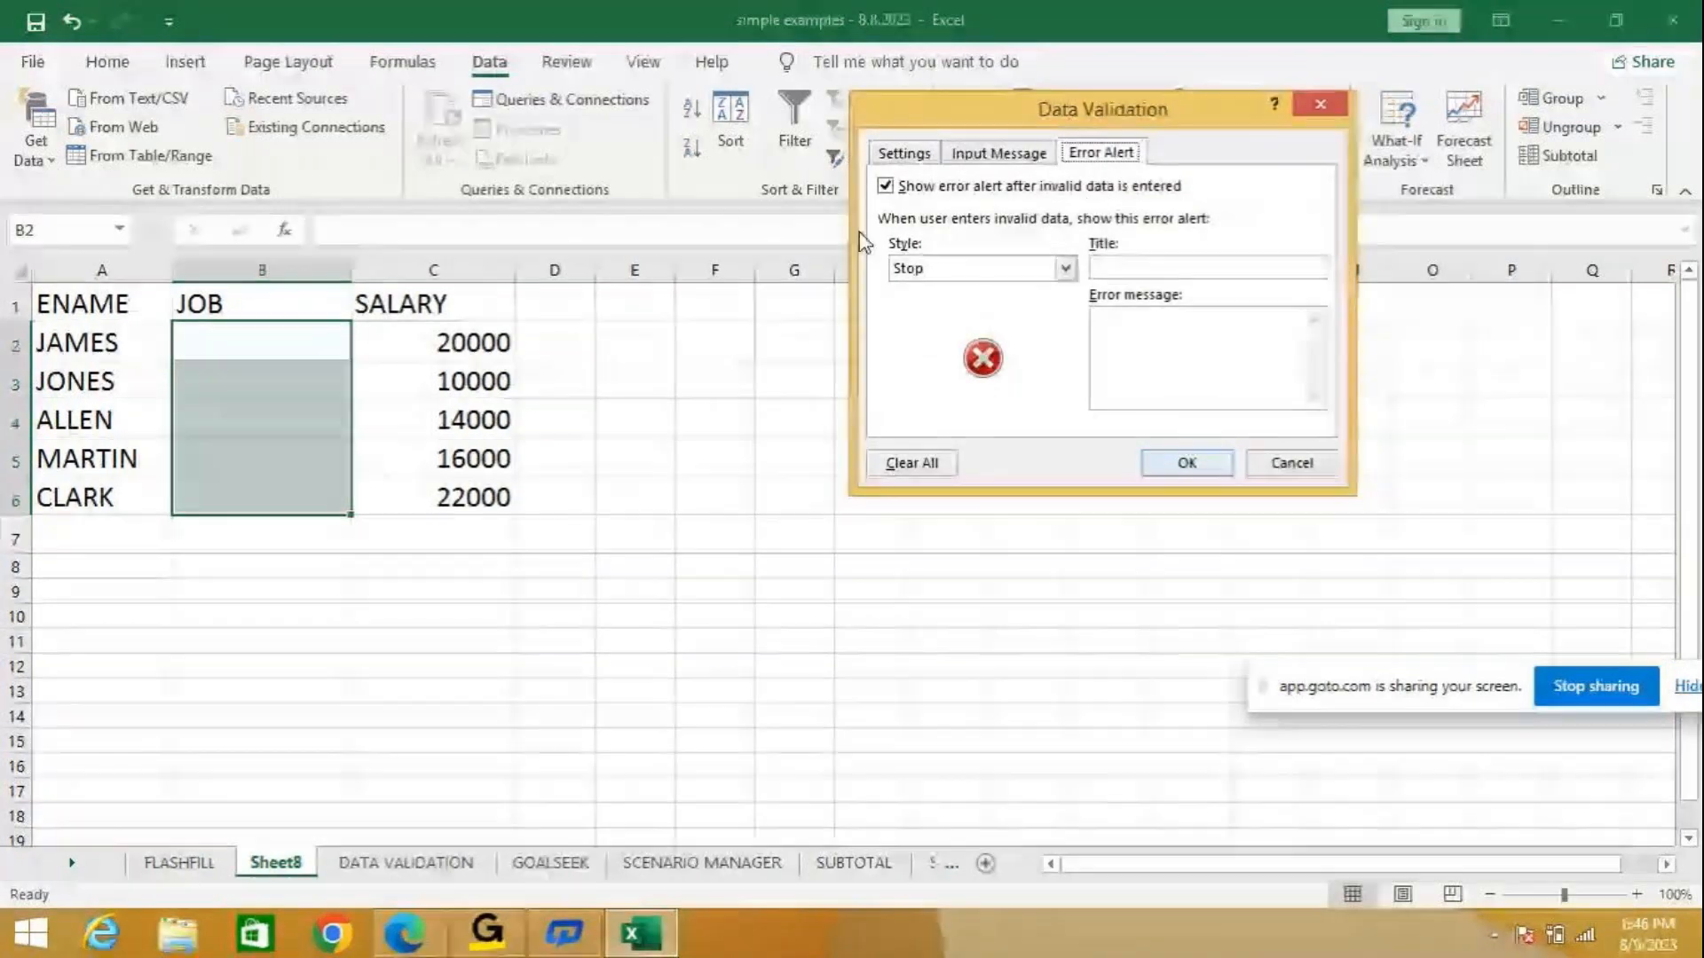
click(904, 152)
click(1004, 158)
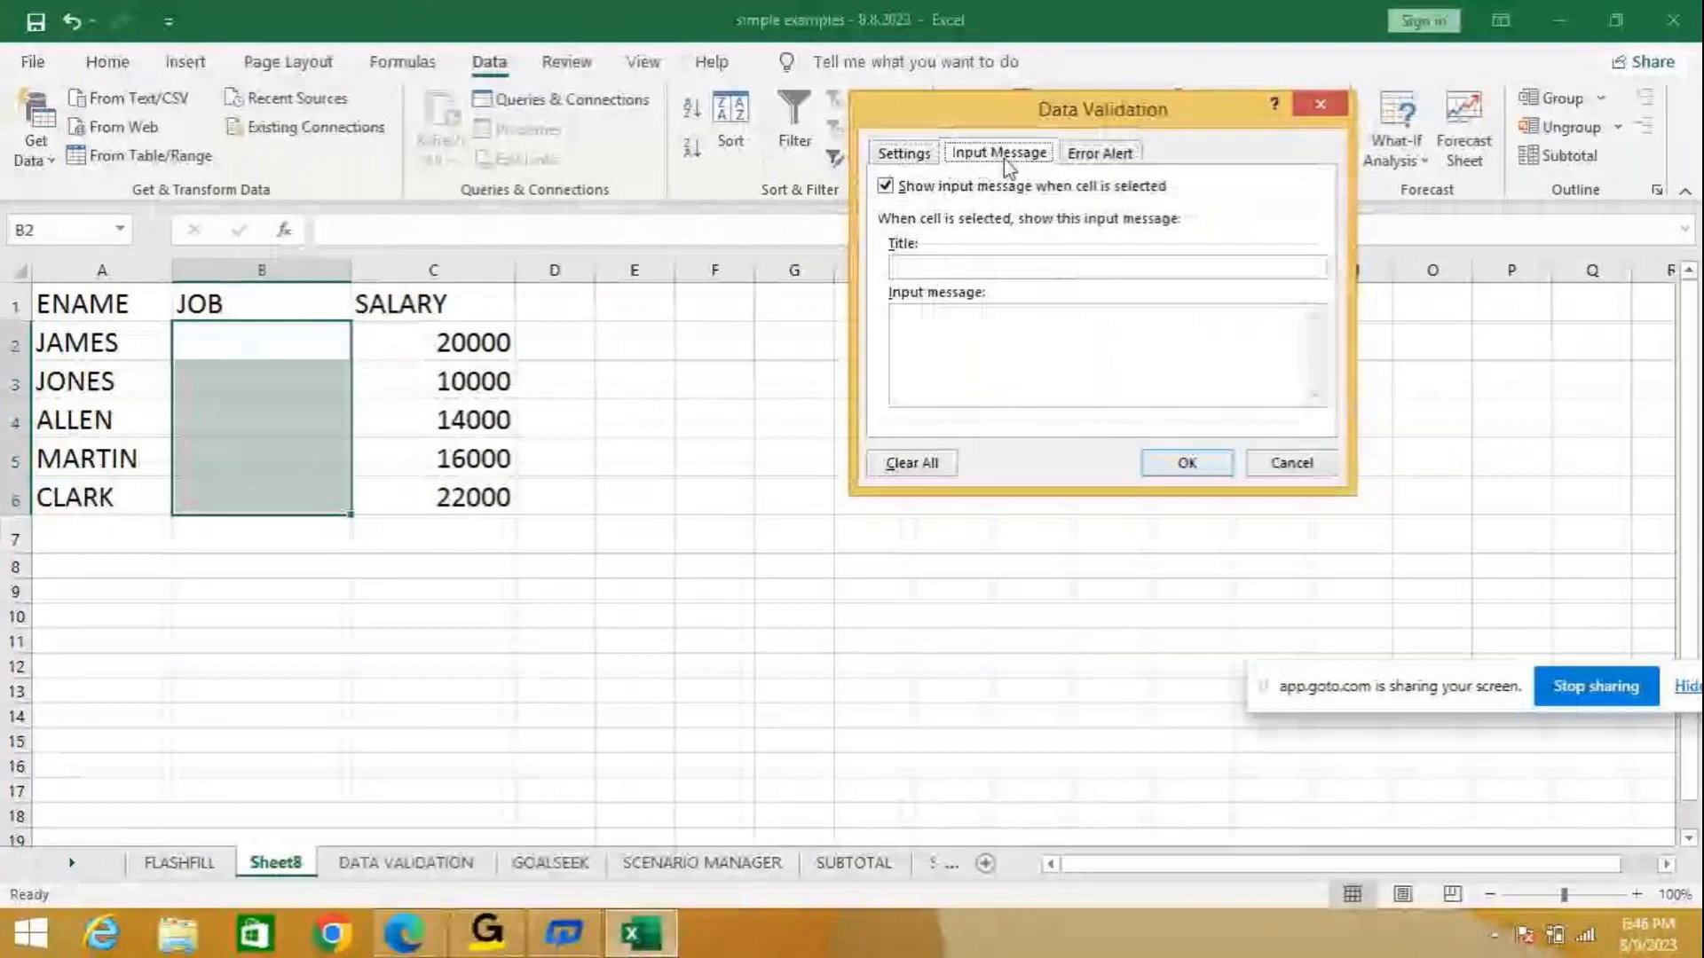
click(1105, 156)
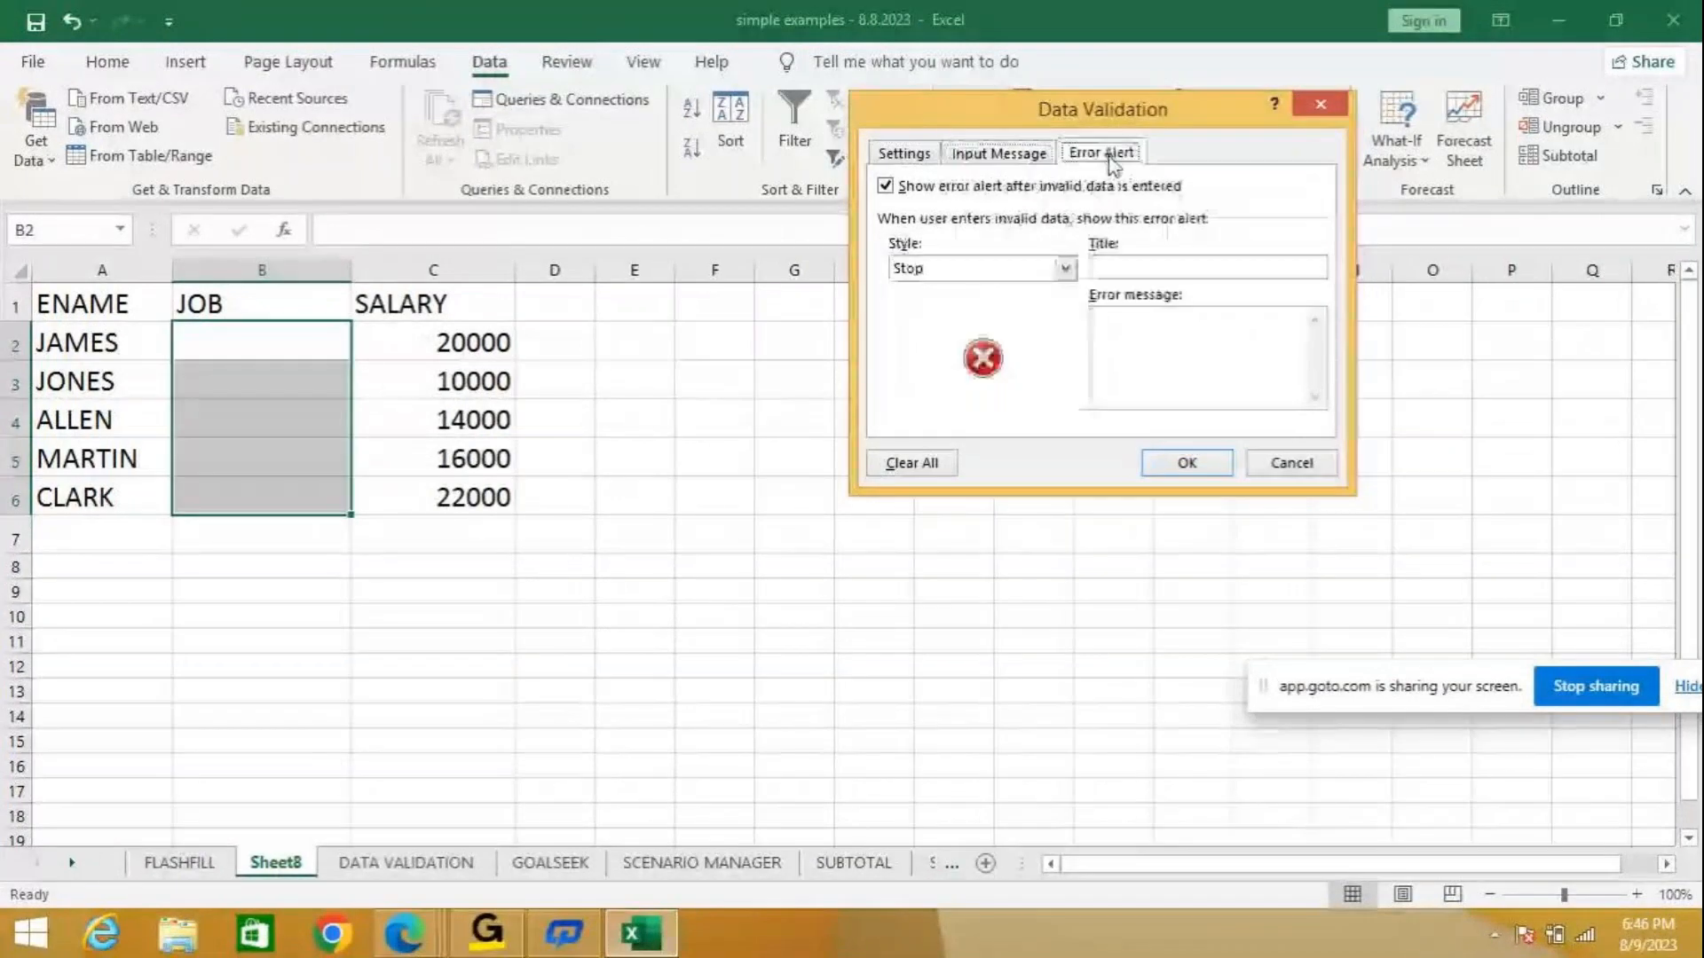
click(910, 155)
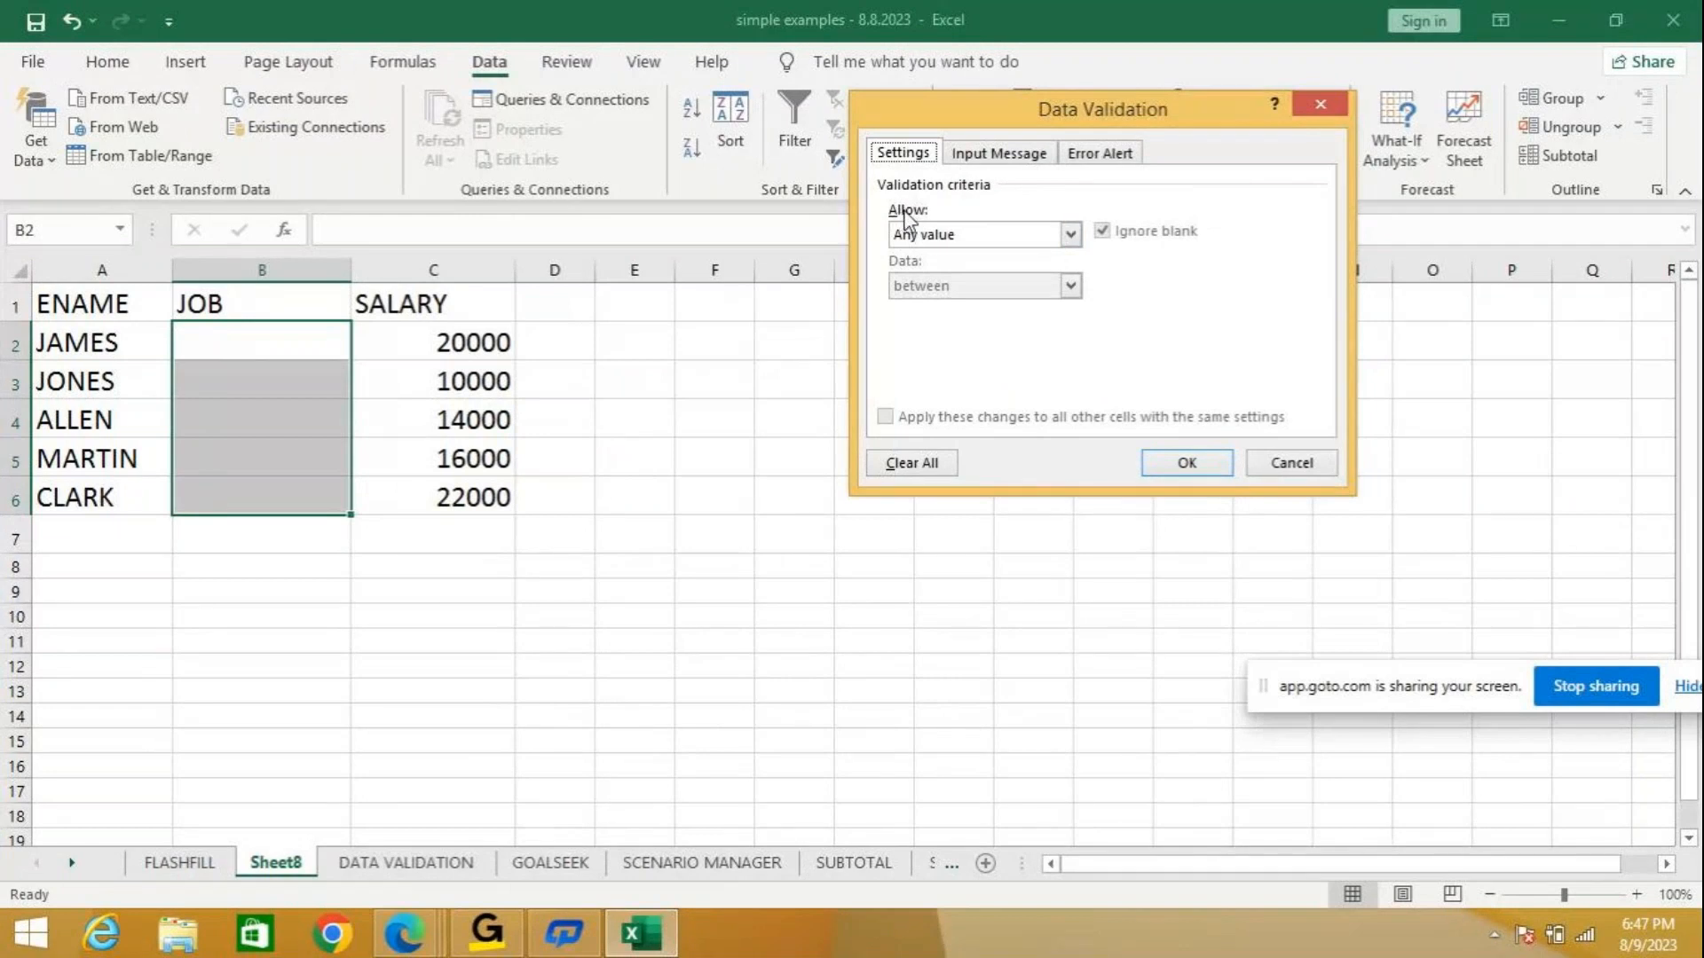
Set the validation for B2:B6 to allow a List with the source MANAGER,CLERK,ANALYST,SALESMAN.
click(1071, 234)
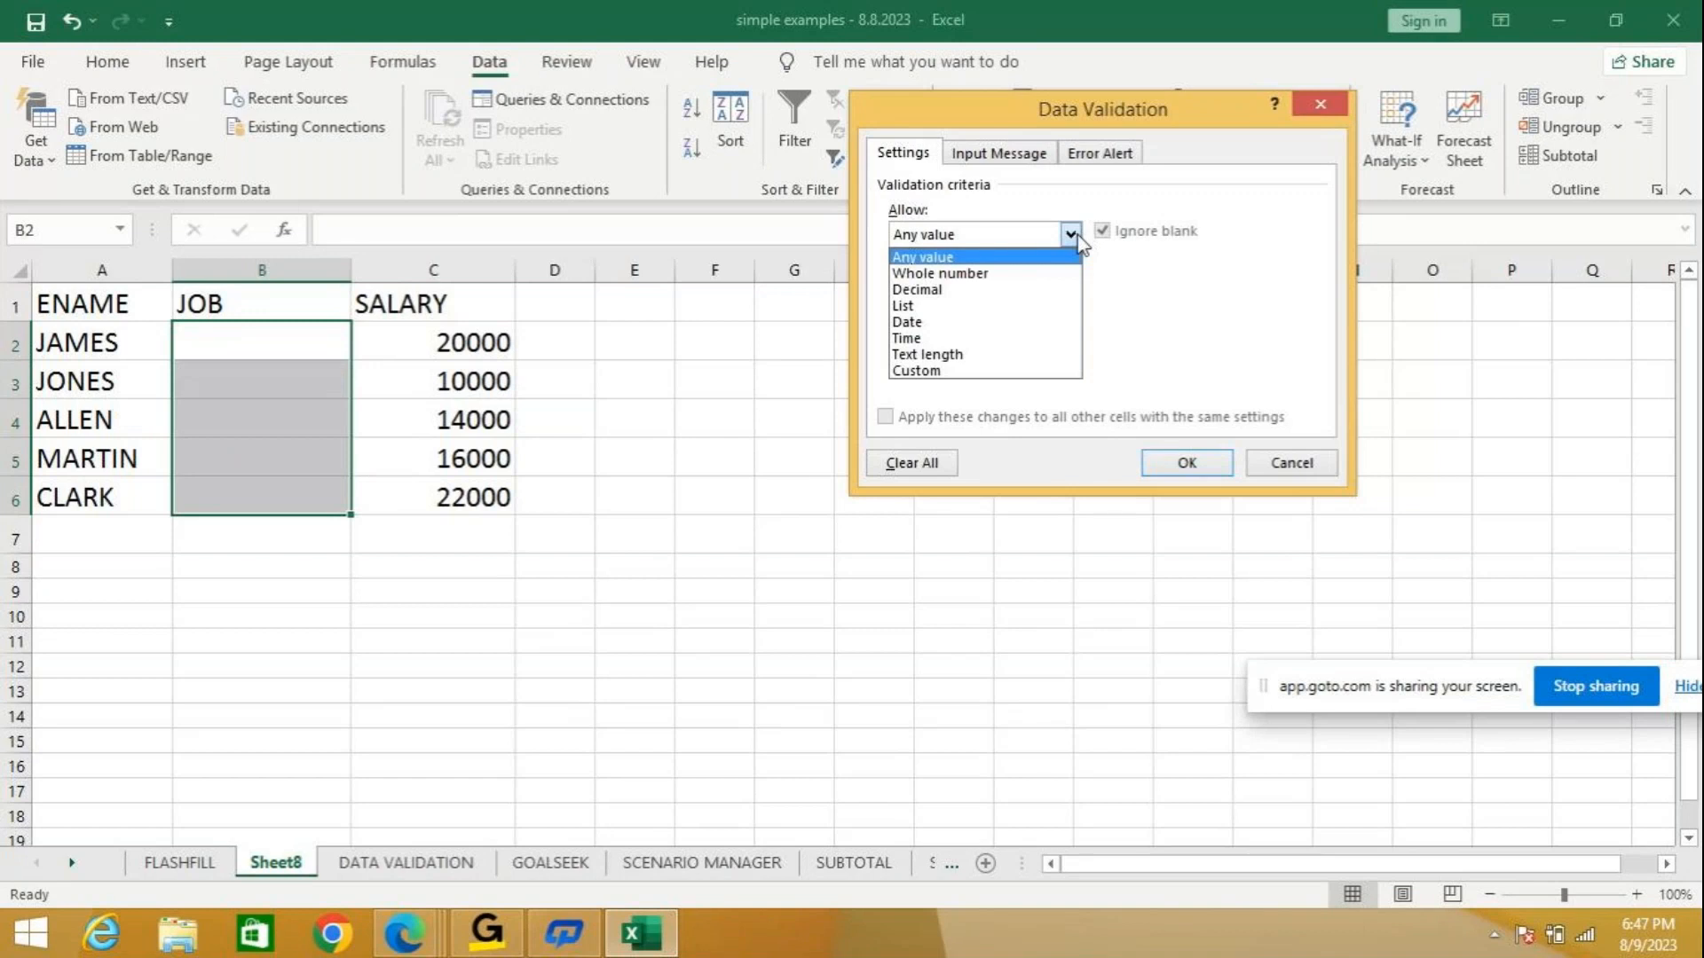
click(977, 307)
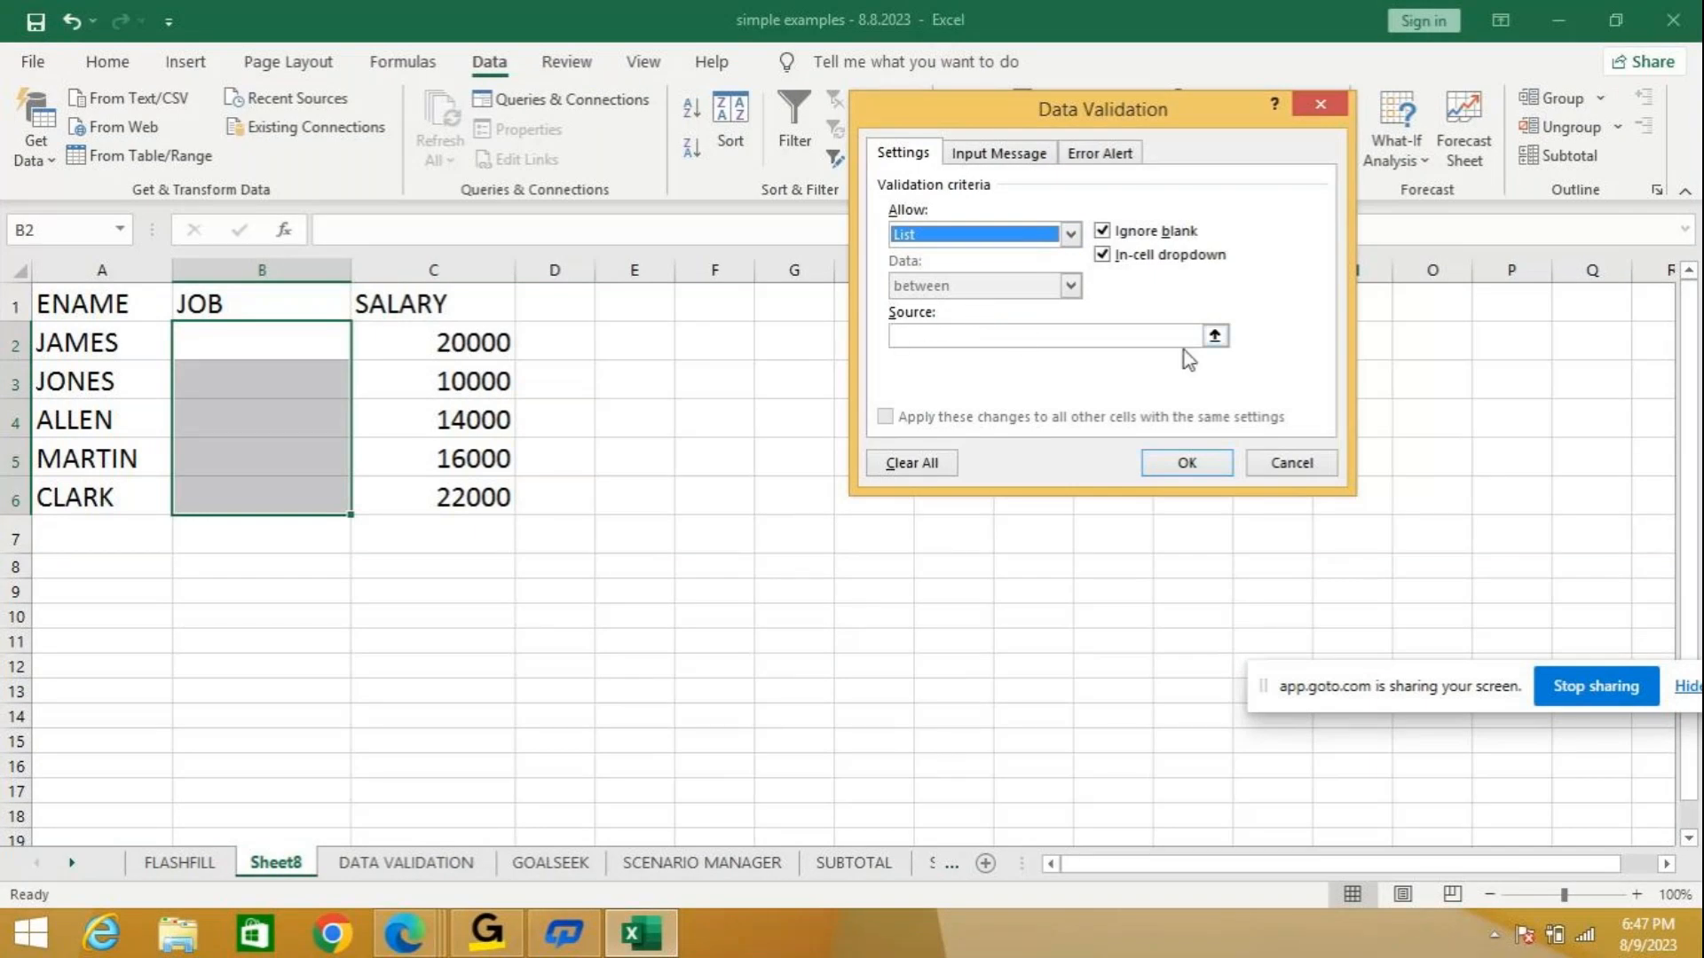
click(910, 333)
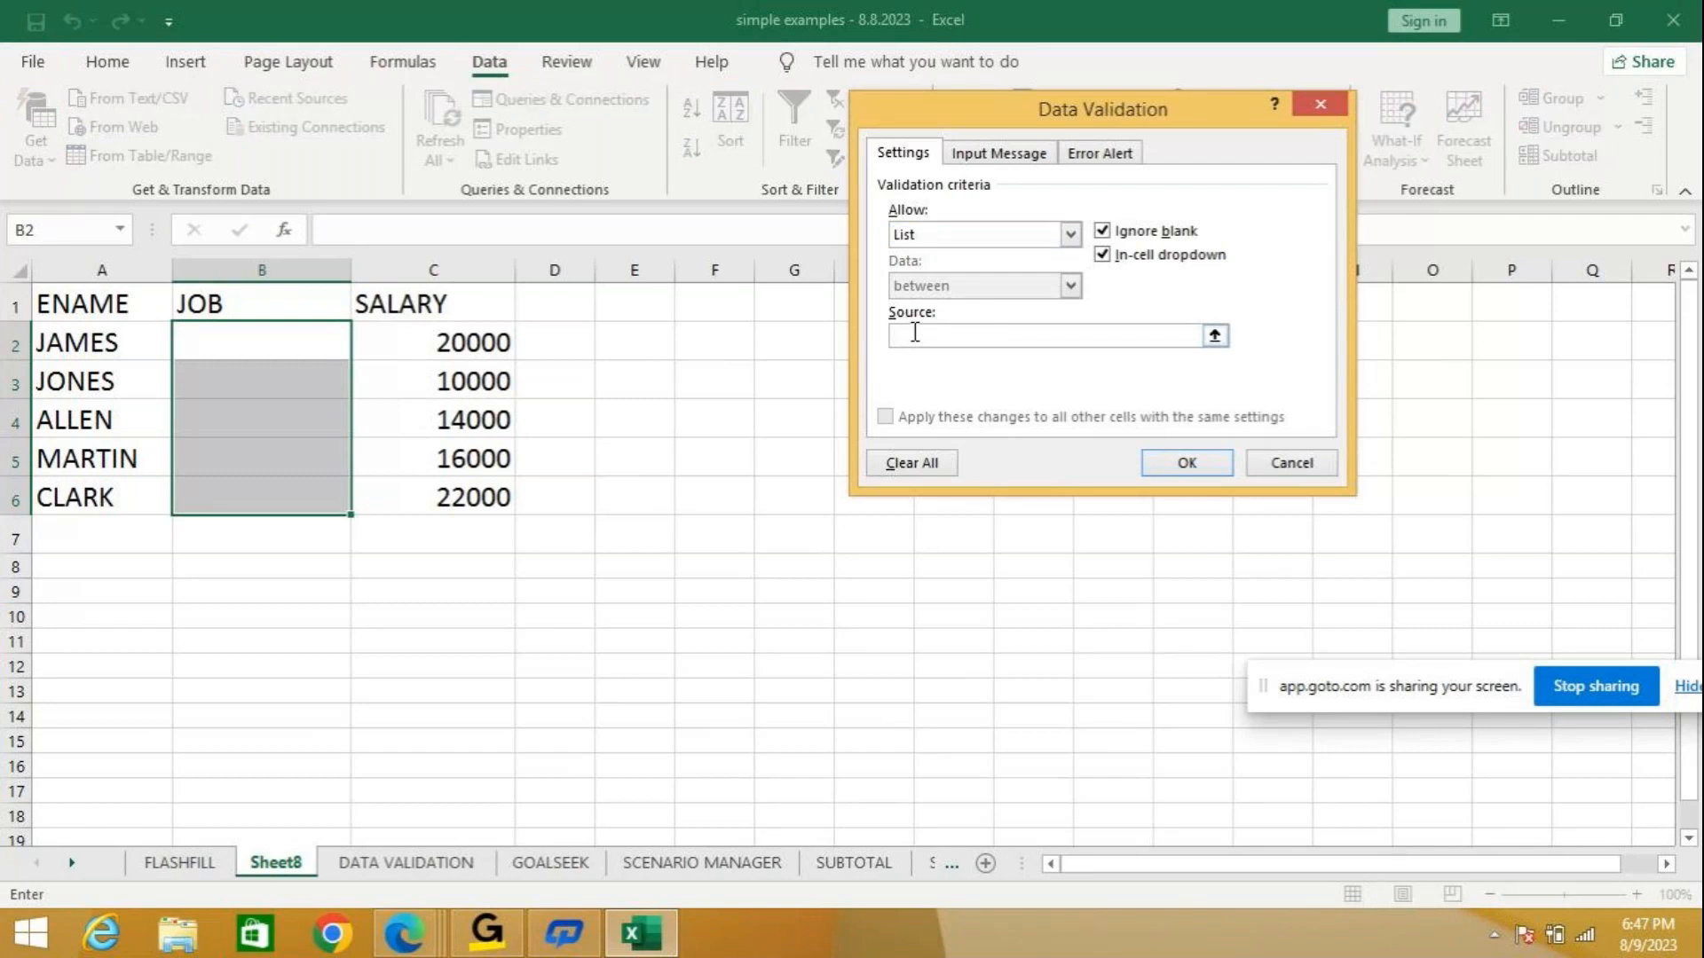
click(915, 332)
text(MANAGER)
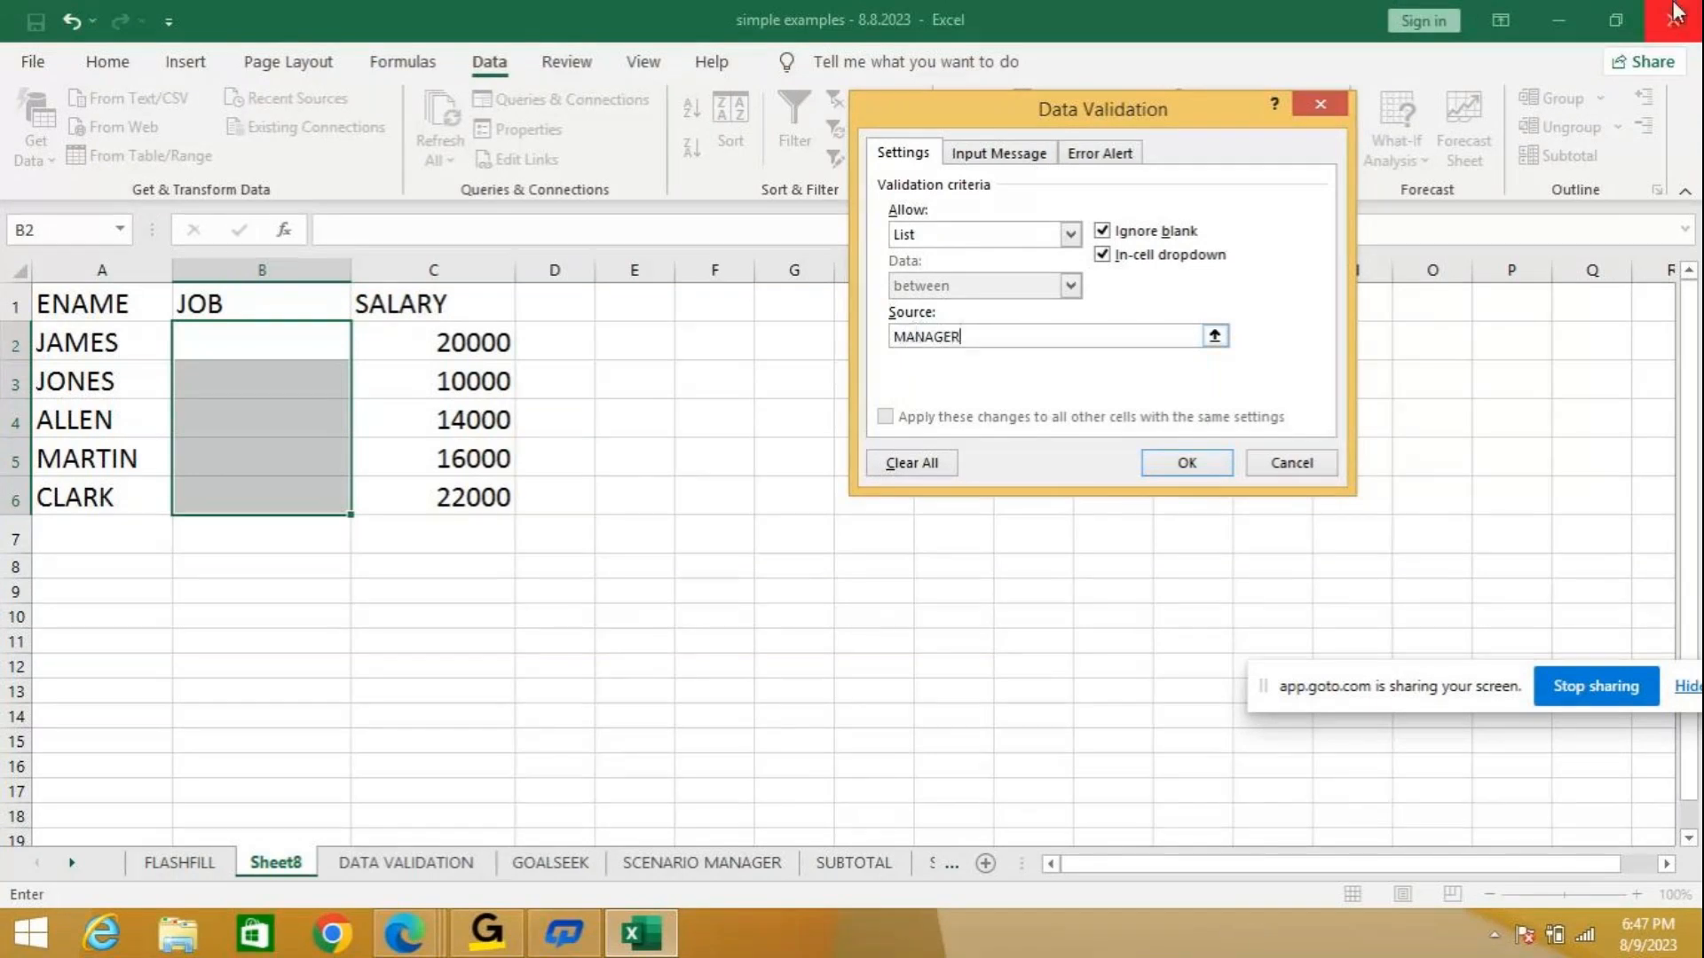
text(,CLERK,ANALY)
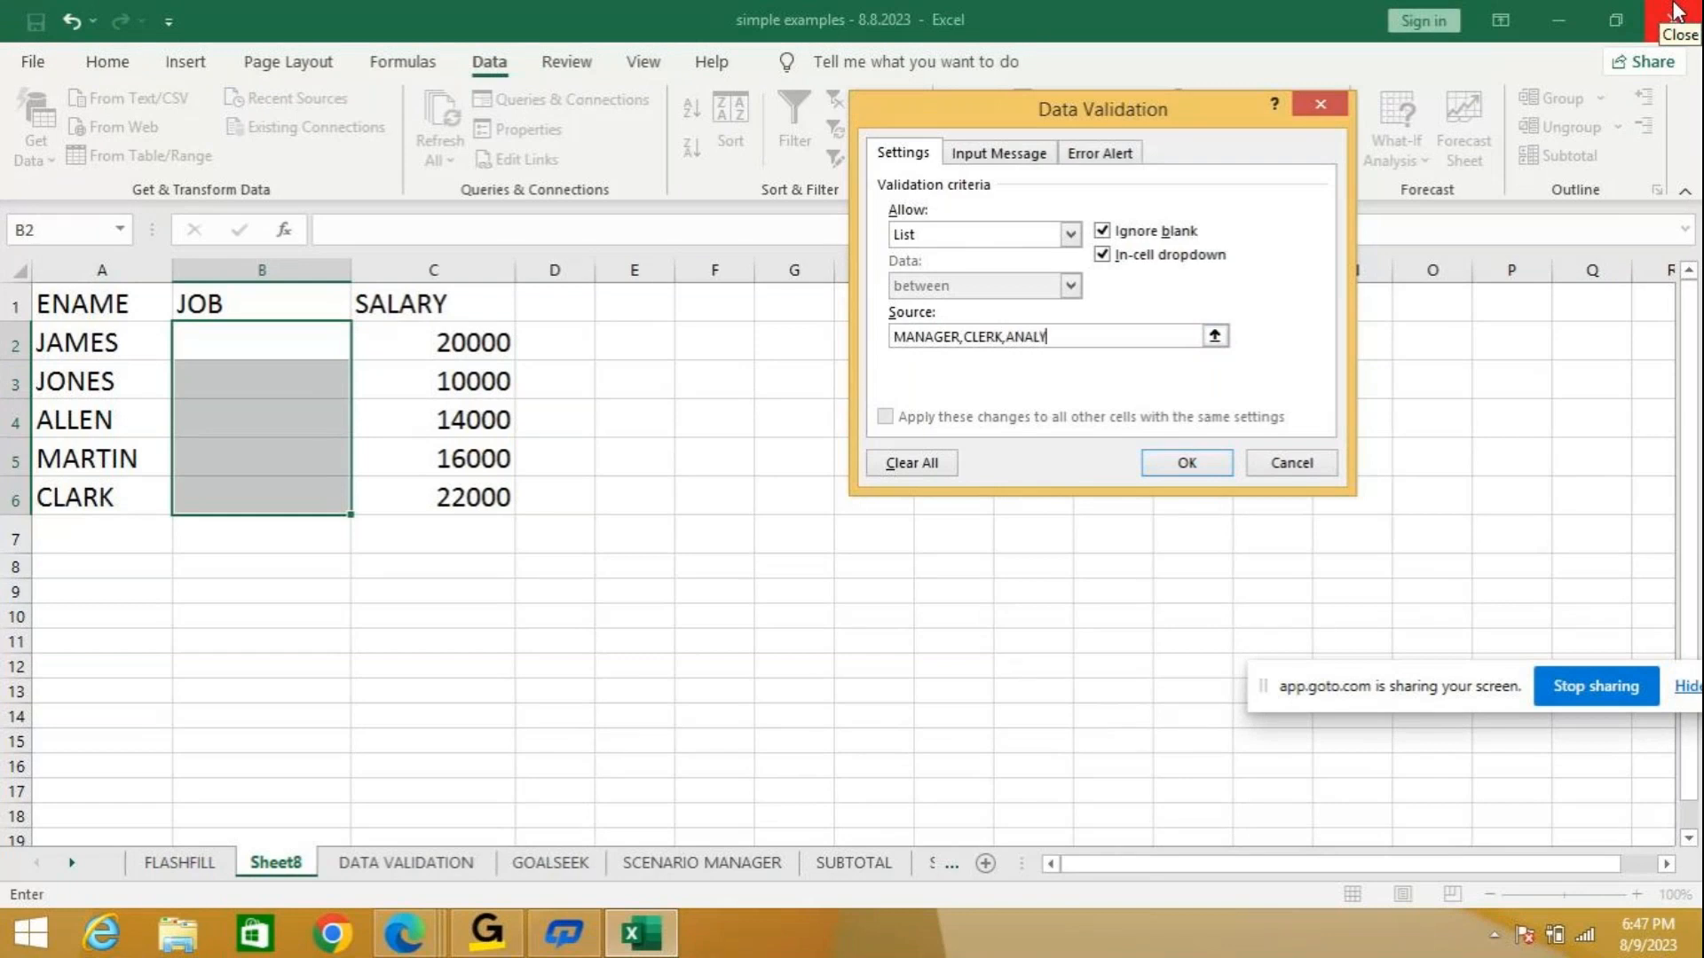
text(ST,SALESMAN)
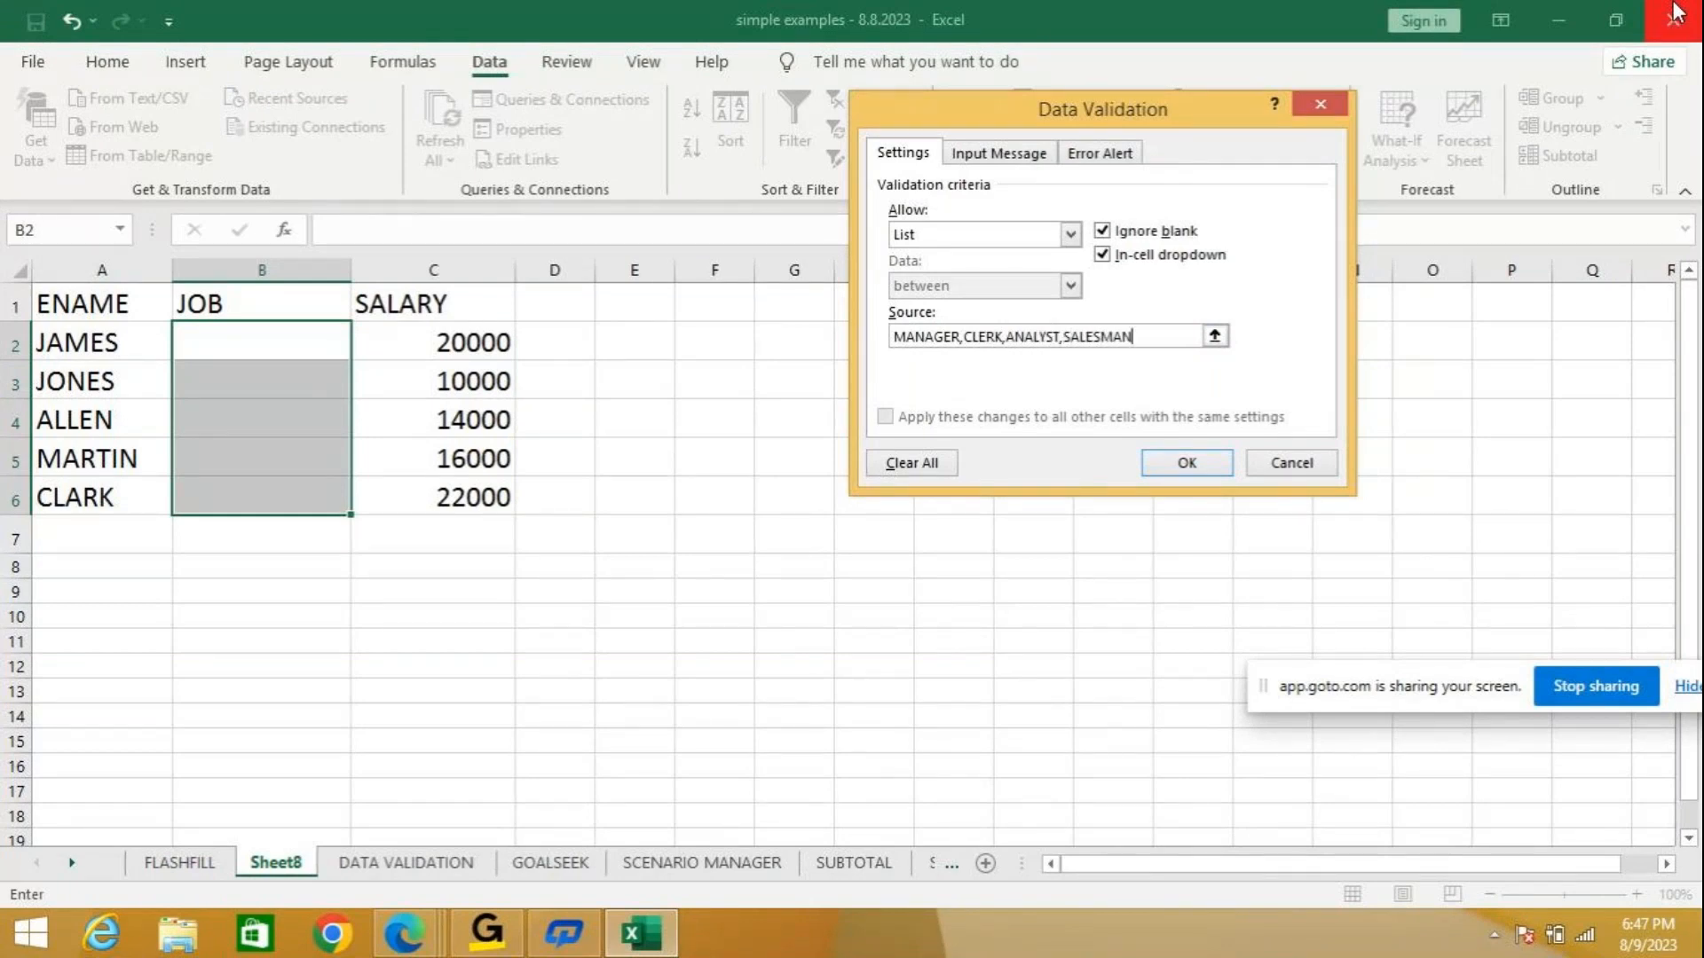
Add an input message titled DESIGNATION with the text SELECT THE DESIGNATION FROM THE LIST.
click(1021, 155)
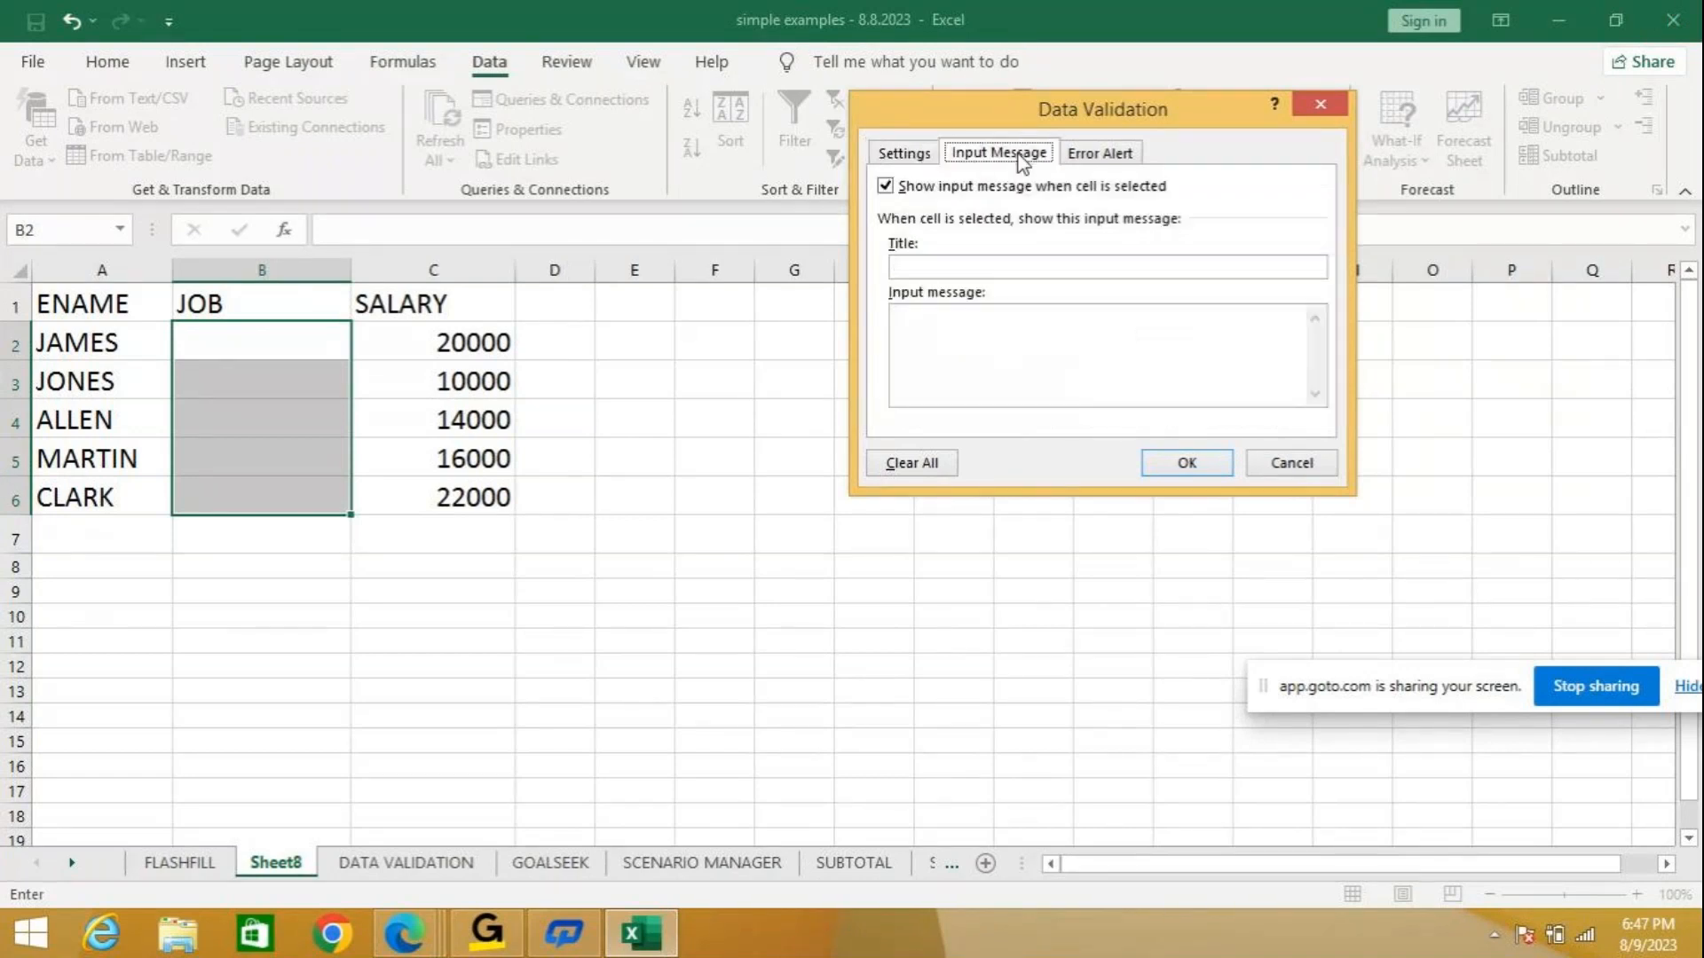
click(903, 264)
text(DESIGNATION)
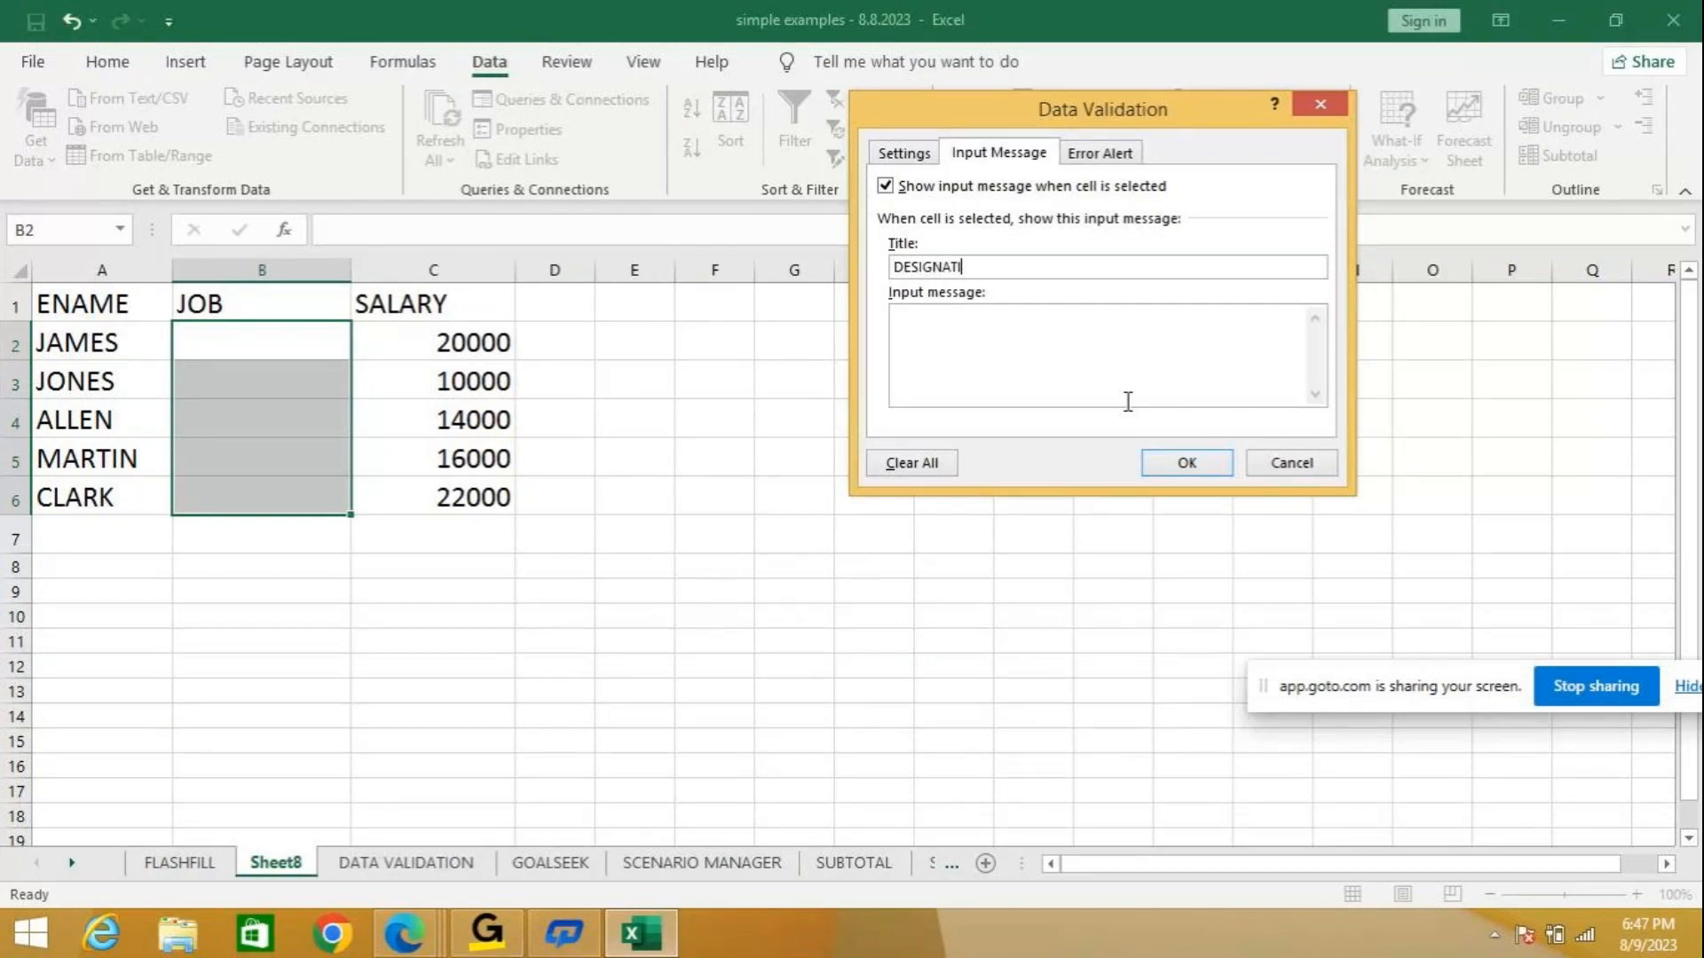
click(983, 342)
text(SELECT THE DESIGNATION FROM THE LIST)
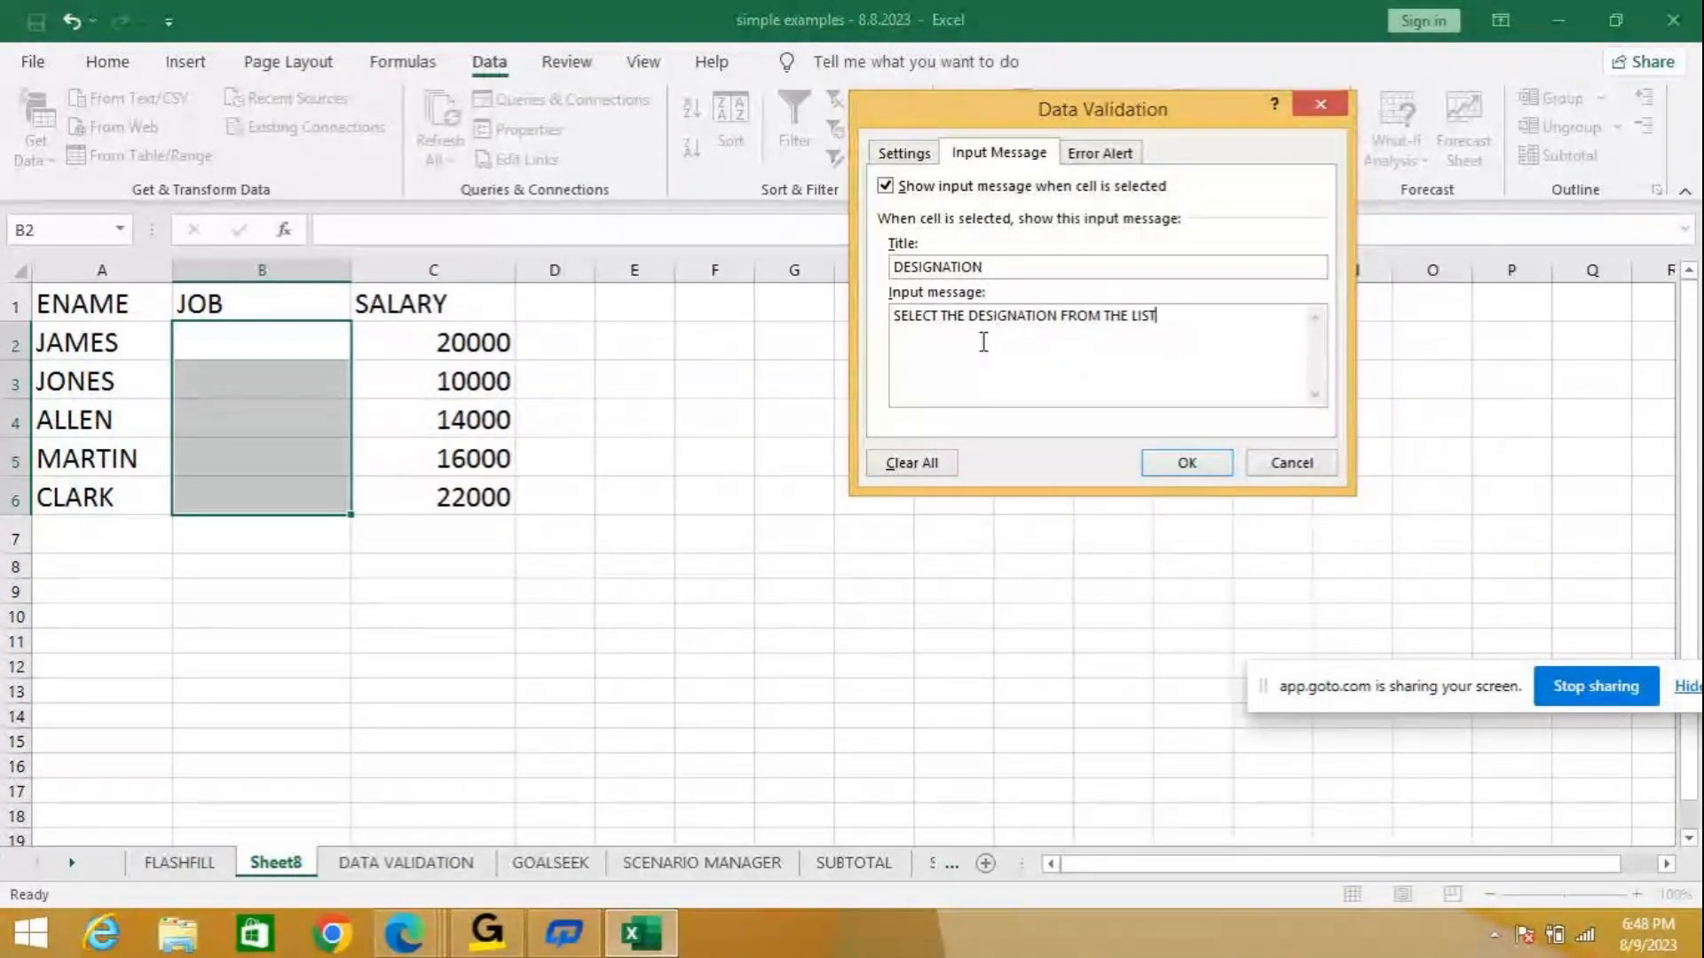
Set up a Stop-style error alert titled ERROR with the message INVALID DESIGNATION, and apply the validation.
click(1078, 153)
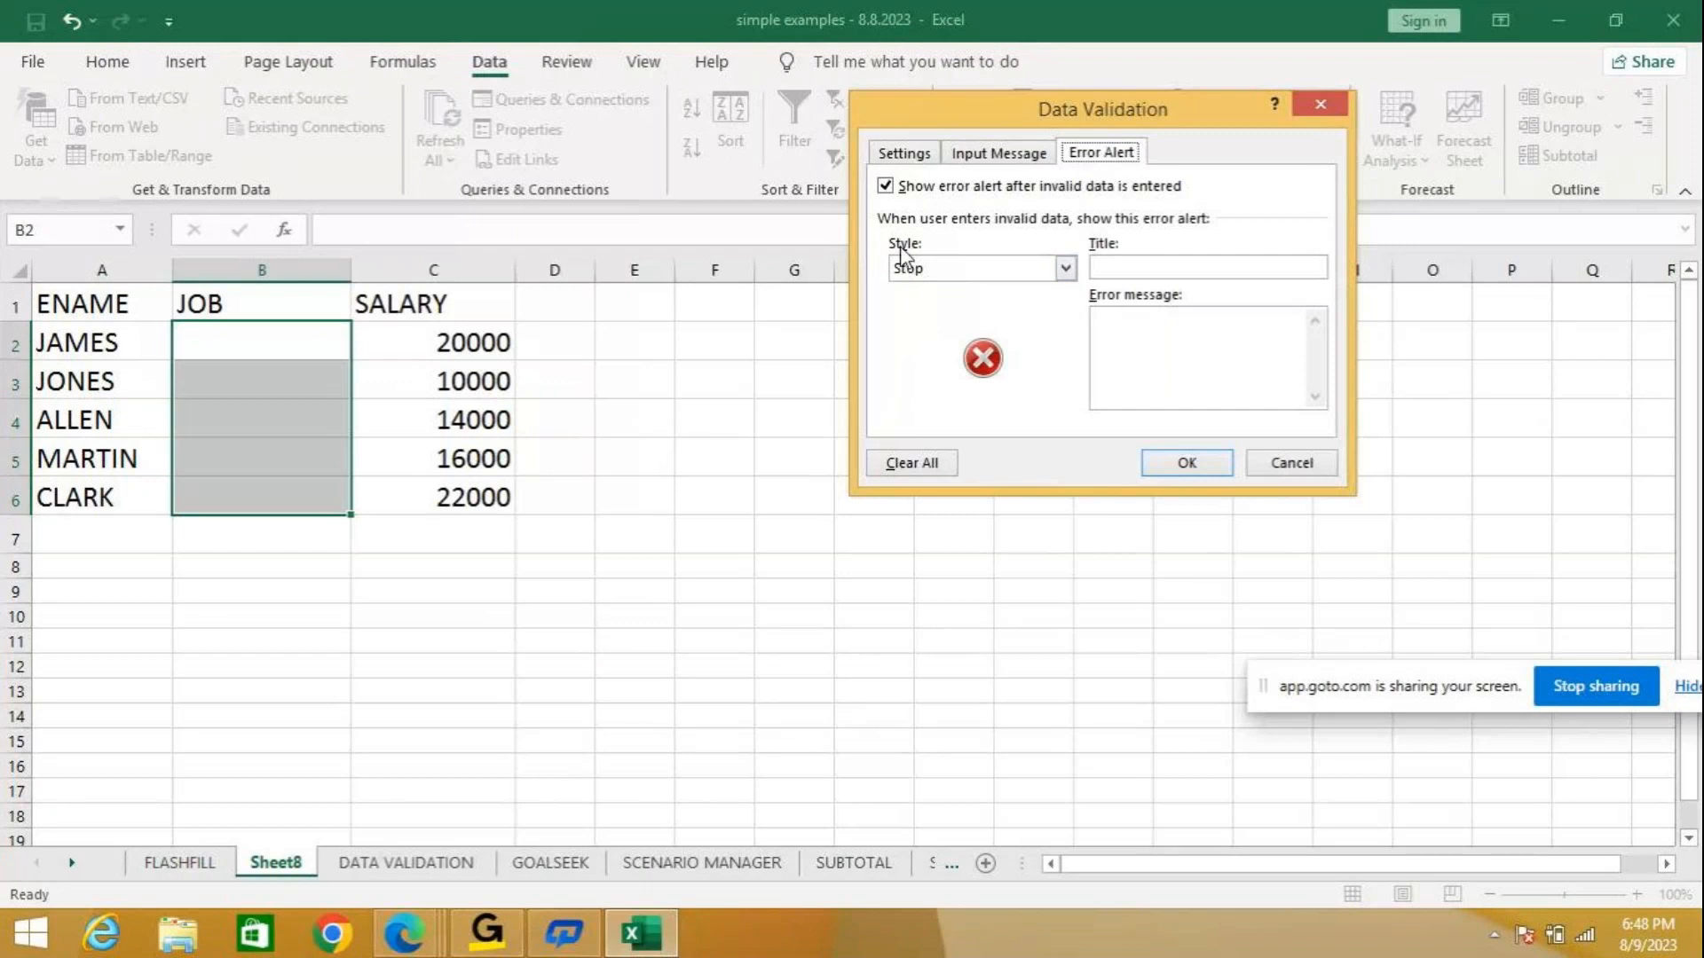
click(1165, 268)
text(ERROR)
click(1154, 338)
text(INVLIDE)
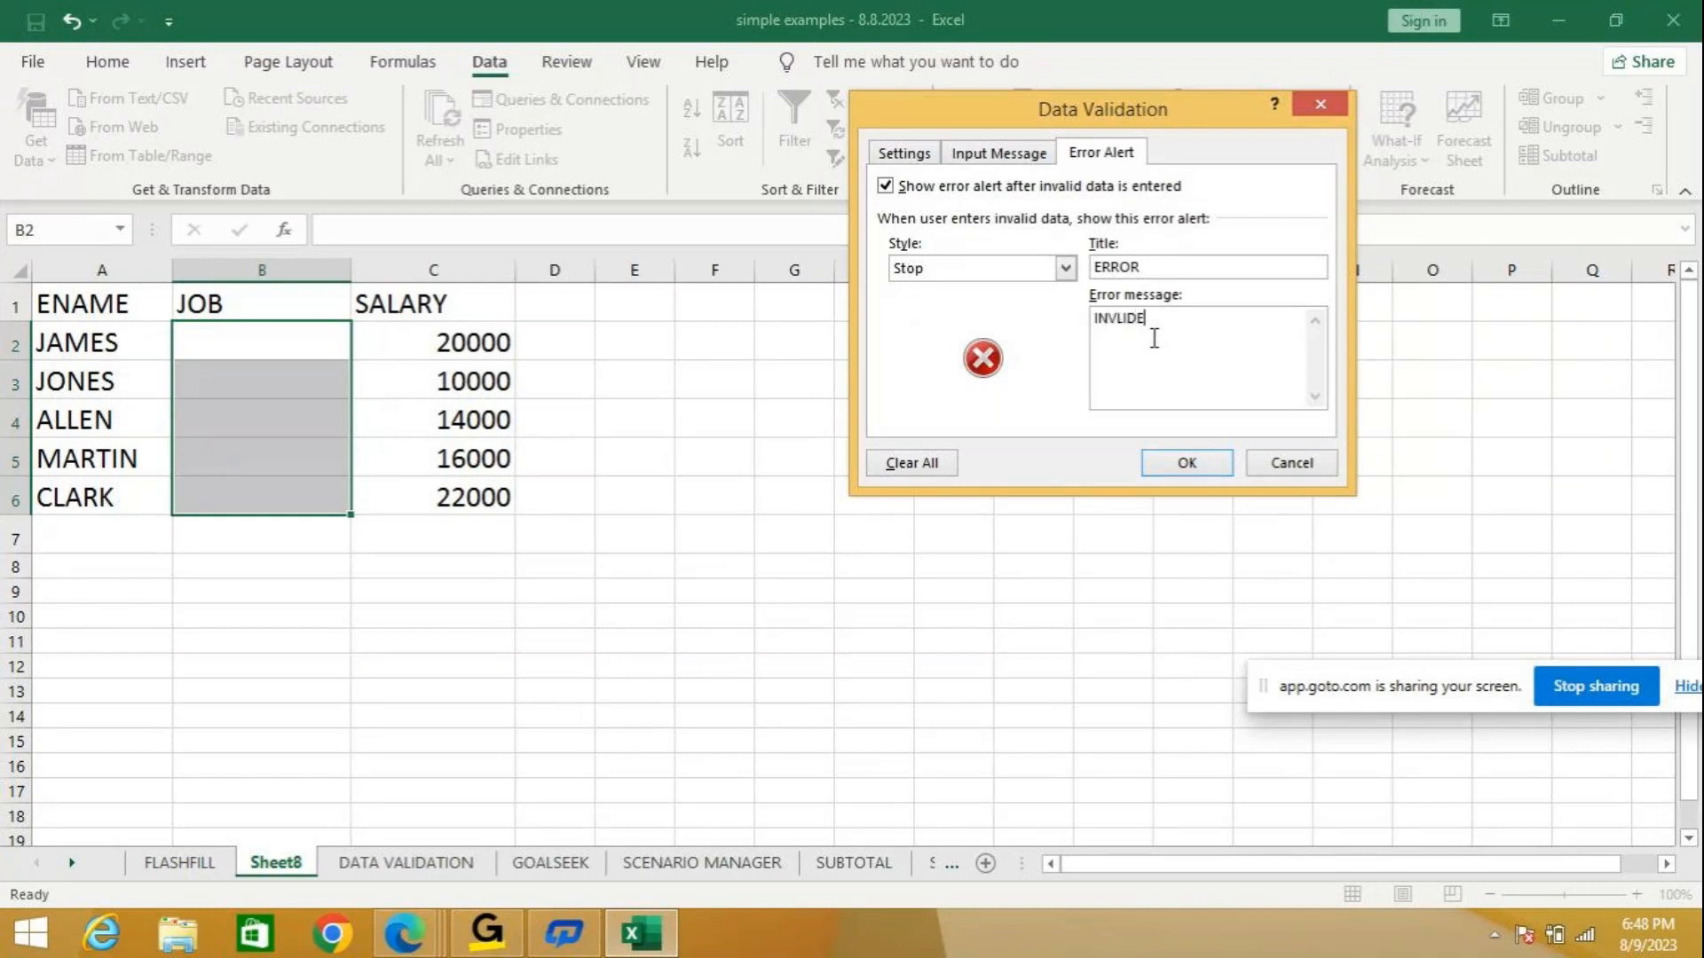
key(BackSpace)
key(BackSpace)
key(BackSpace)
key(BackSpace)
text(ALID DESIGNATION)
click(1170, 461)
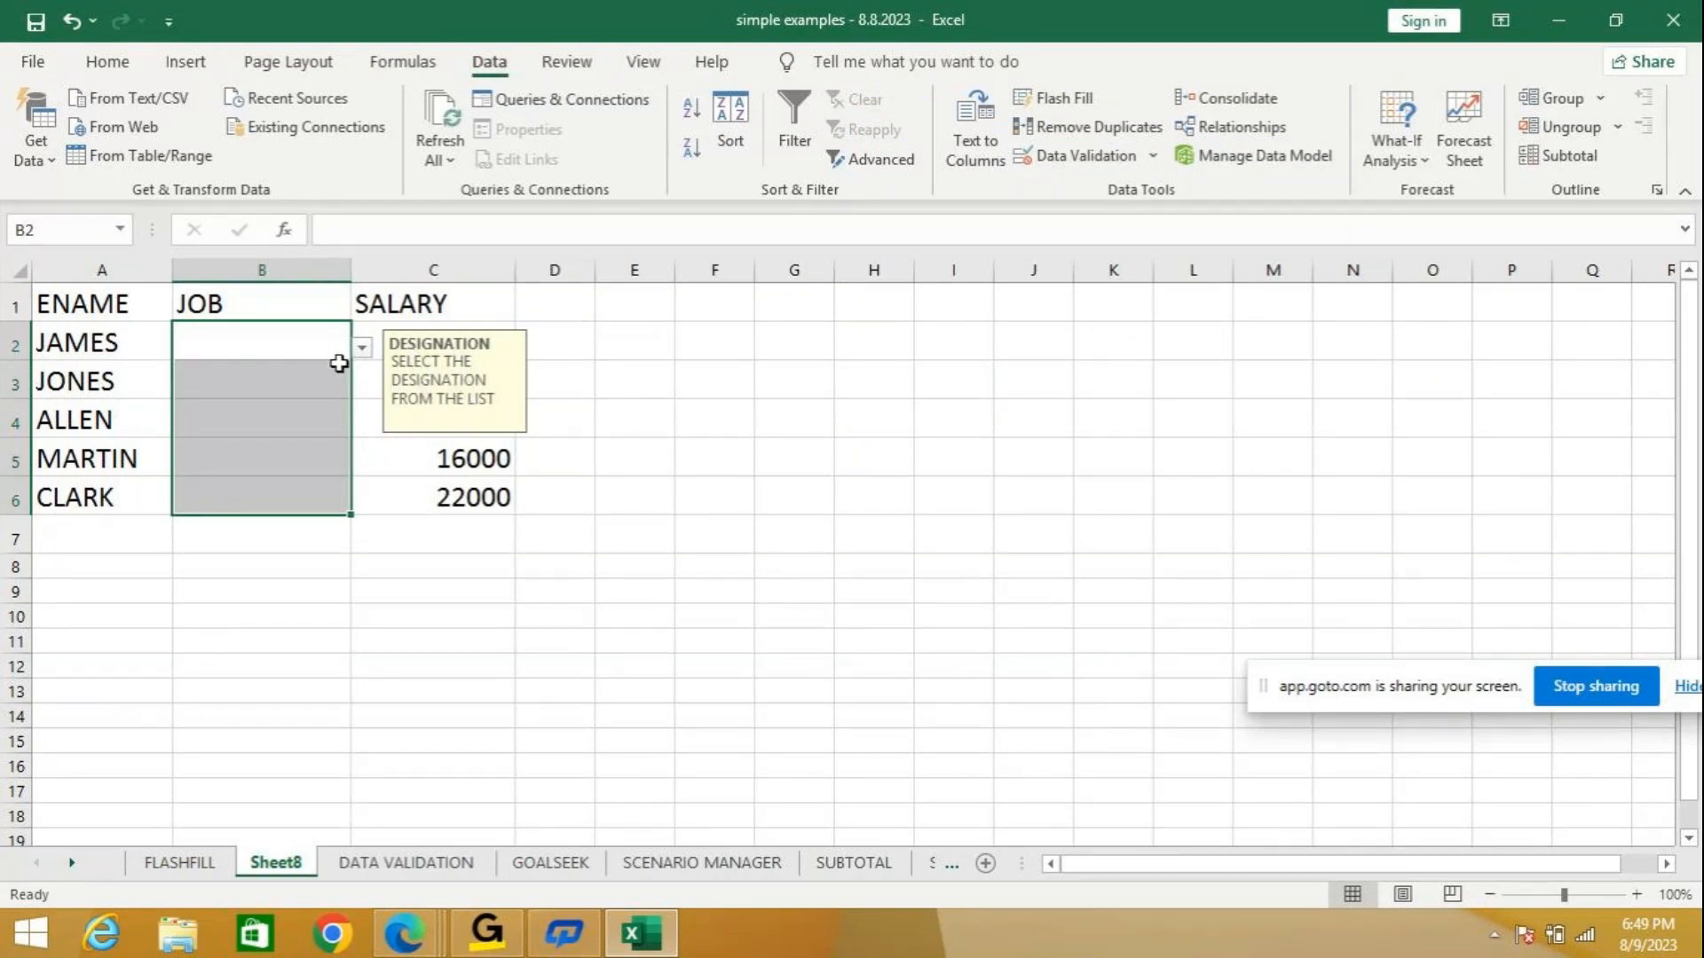
Choose from the in-cell lists MANAGER for B2, ANALYST for B3 and SALESMAN for B4.
click(362, 350)
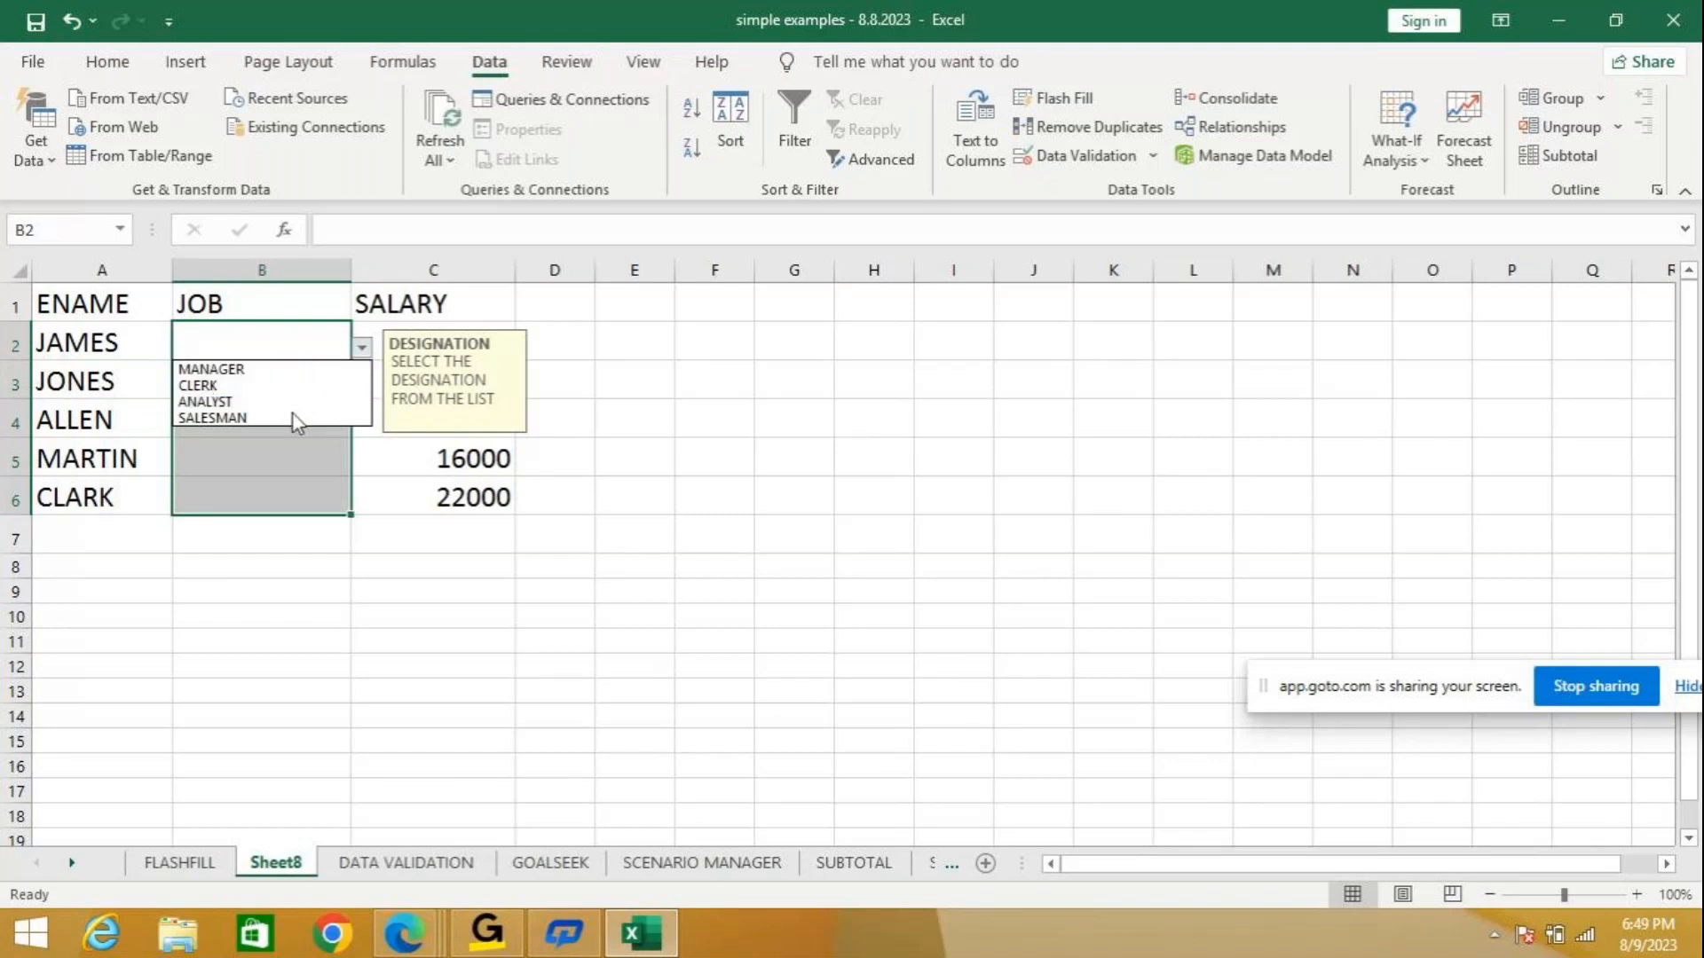
click(273, 371)
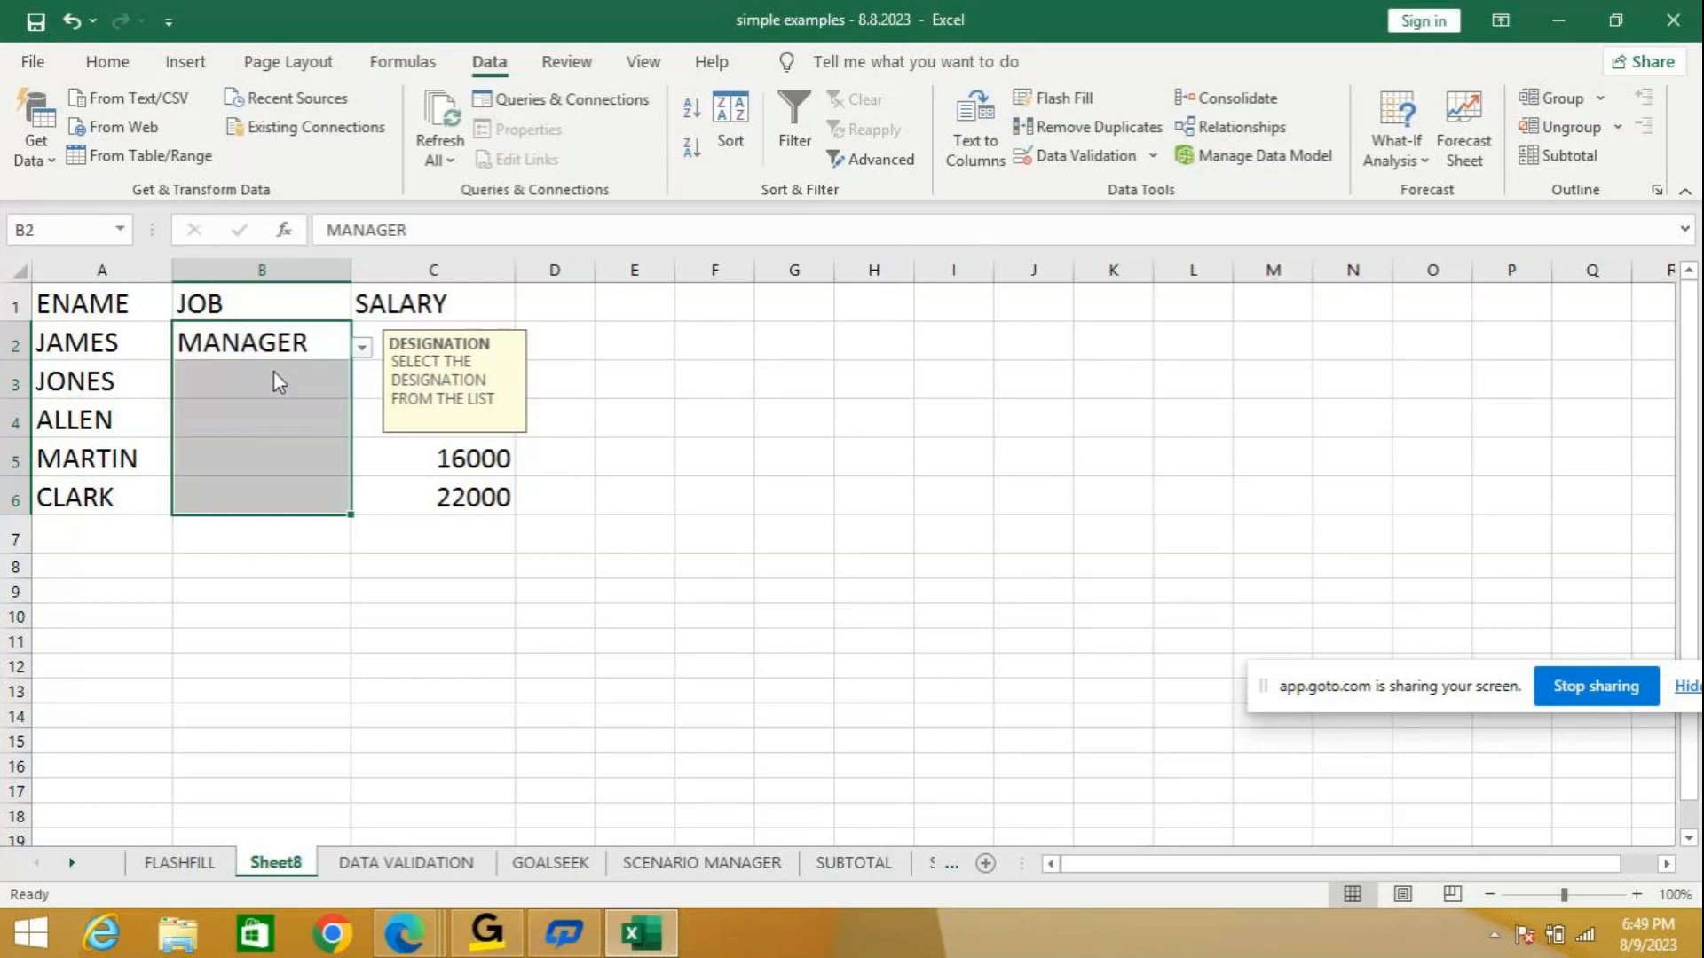
click(296, 380)
click(362, 387)
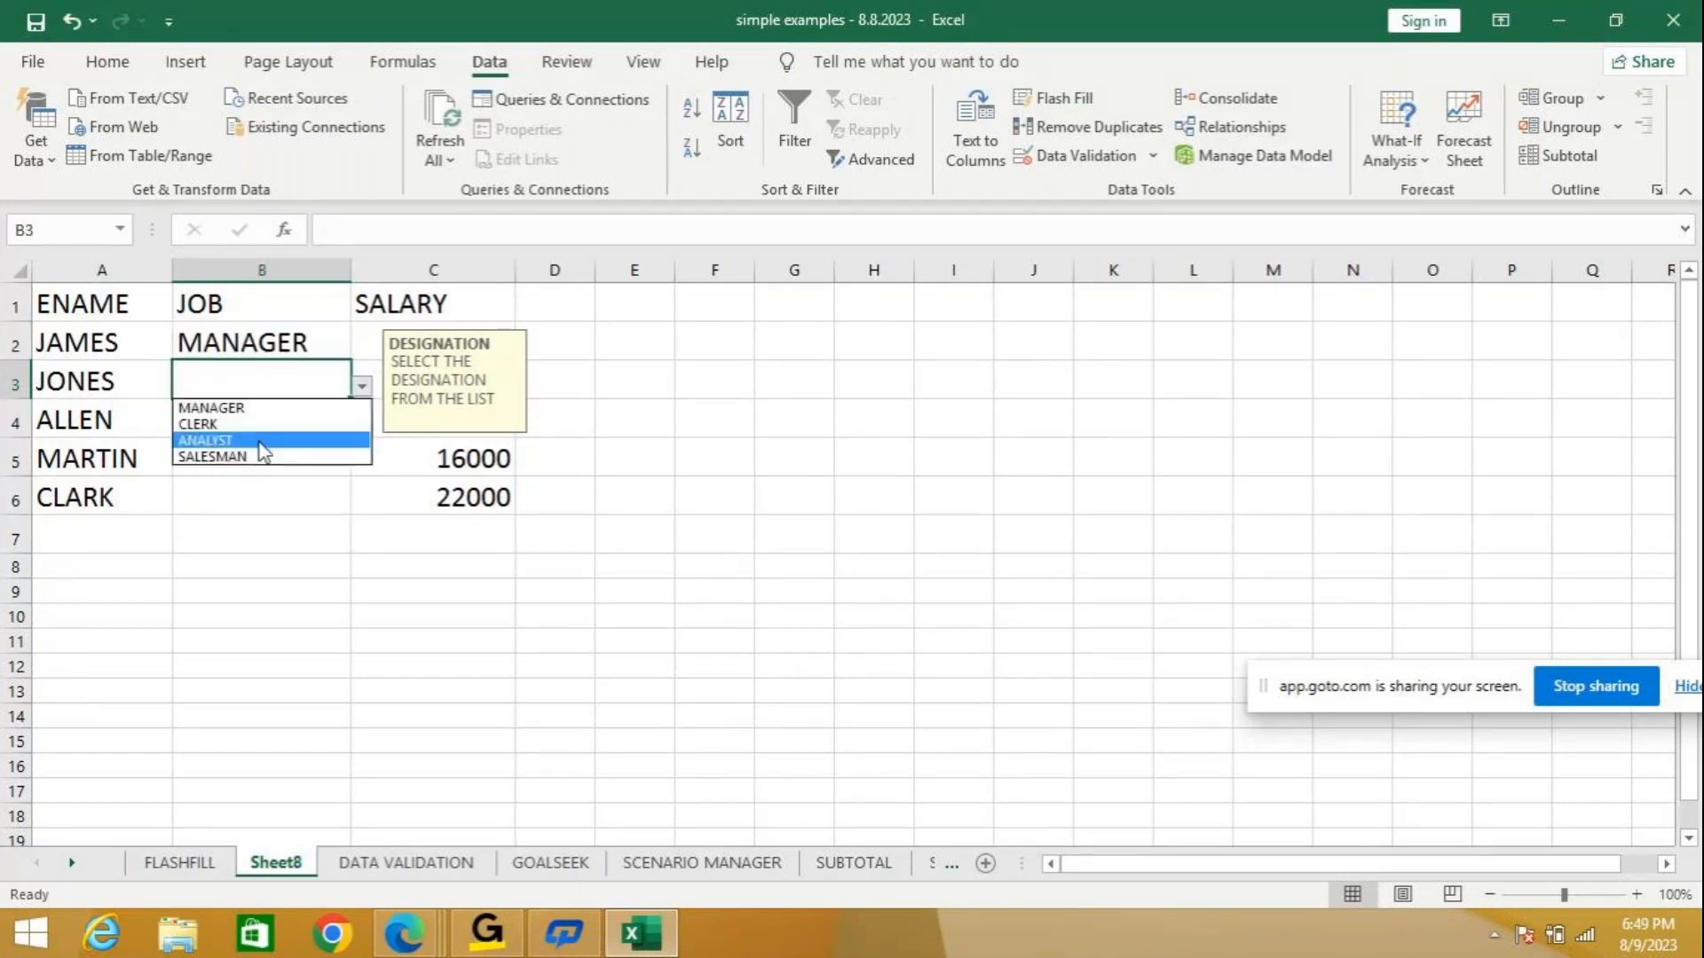
click(260, 441)
click(309, 417)
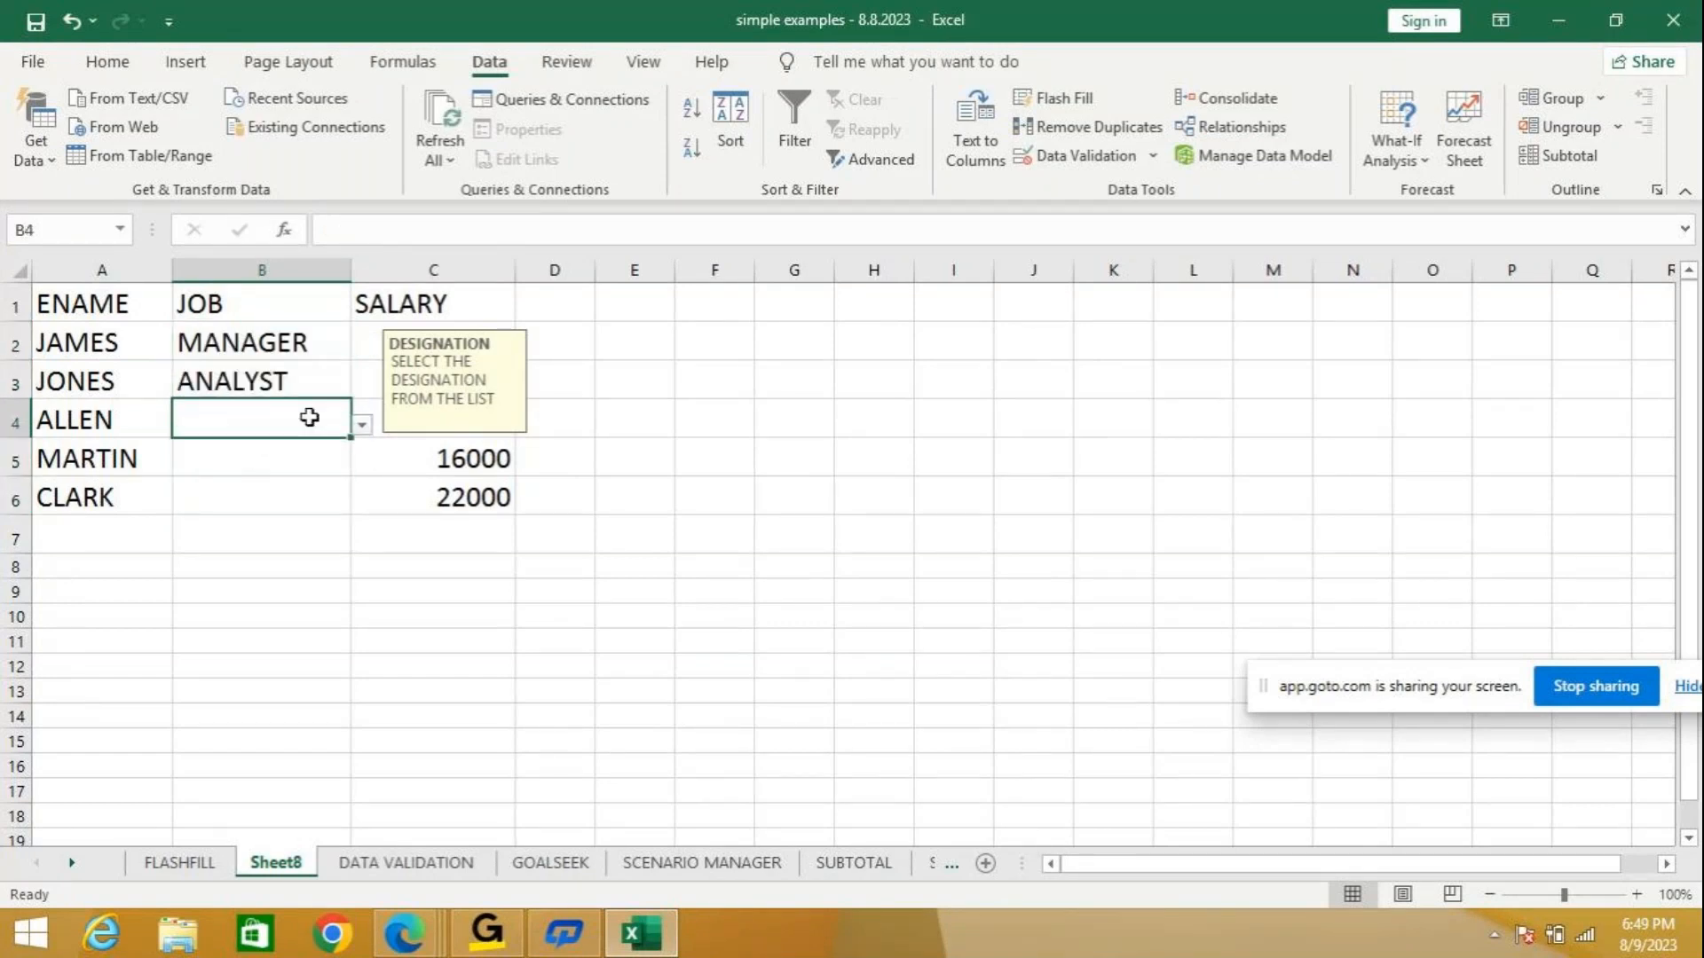
click(363, 424)
click(278, 493)
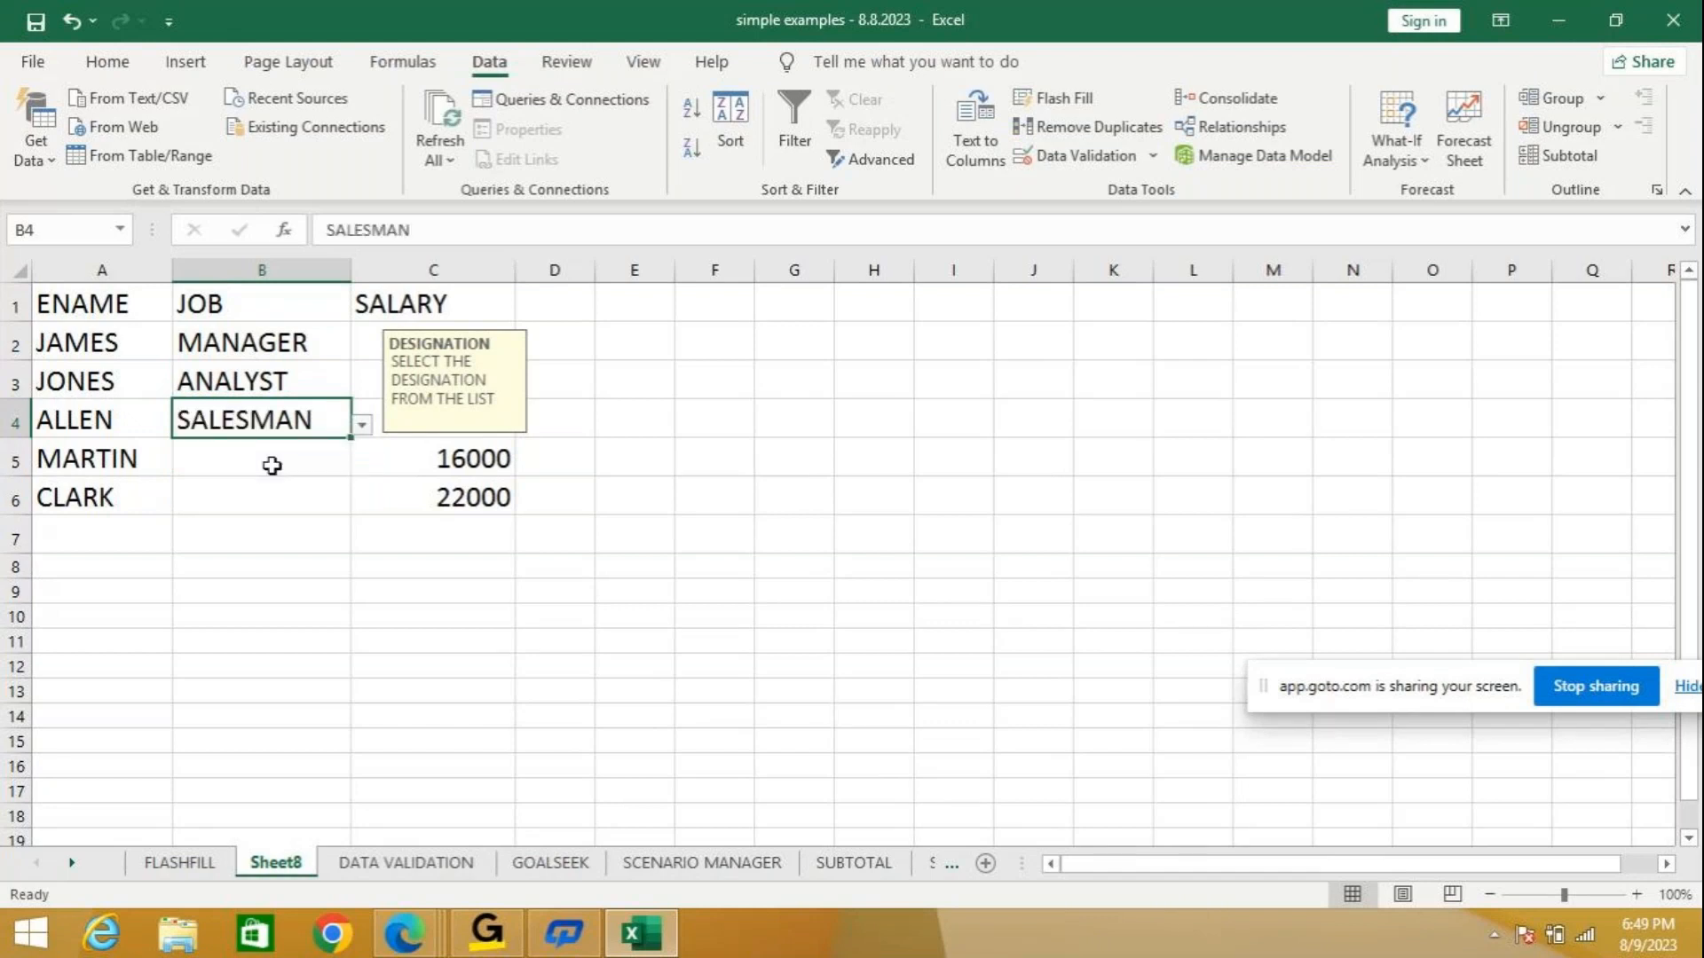
Test the list rule in B5 with the unlisted entries FACULTY and 343, cancelling each attempt.
click(271, 454)
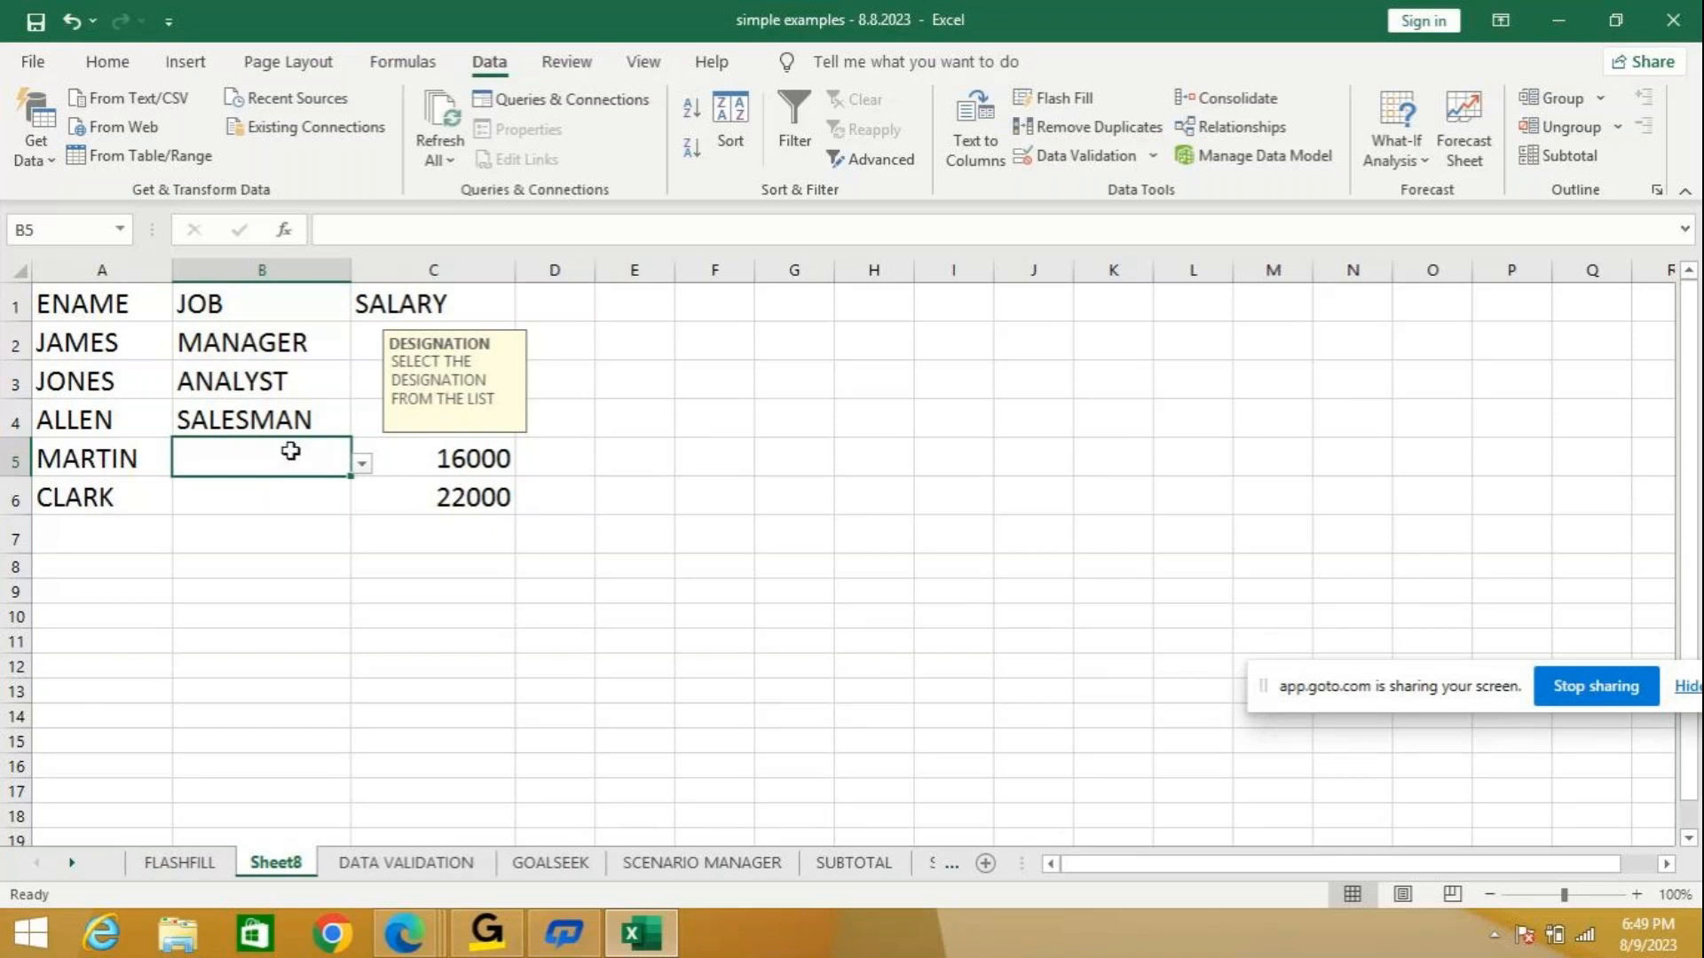
text(FAC)
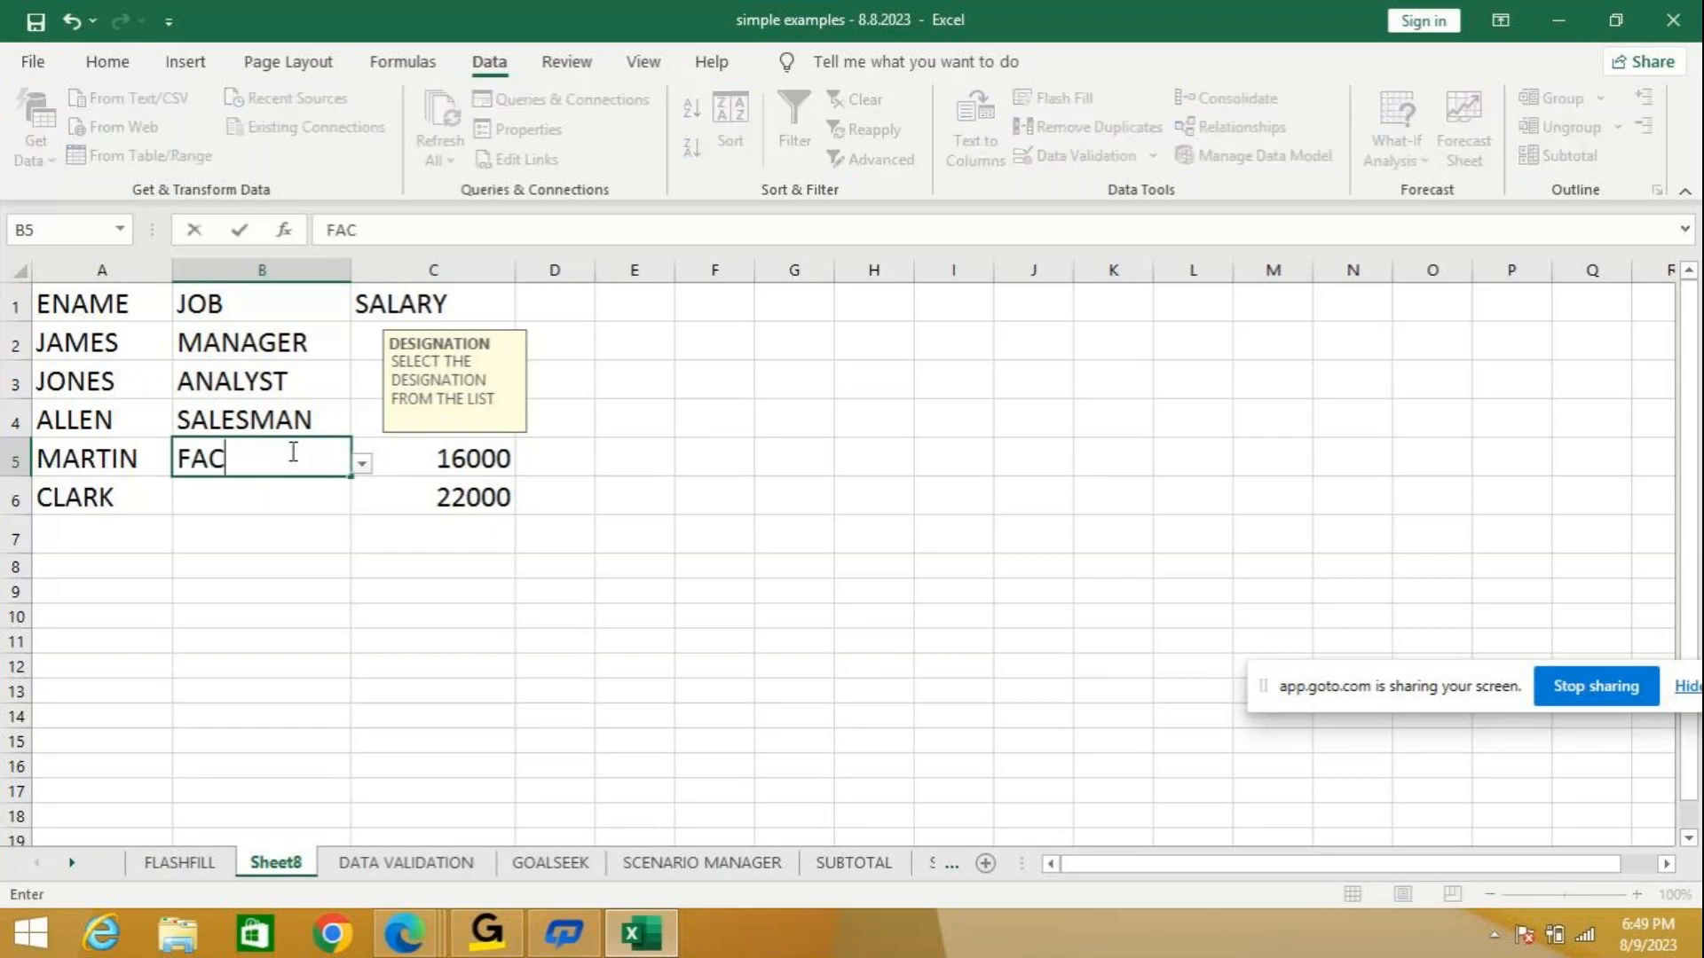
text(ULTY)
key(Return)
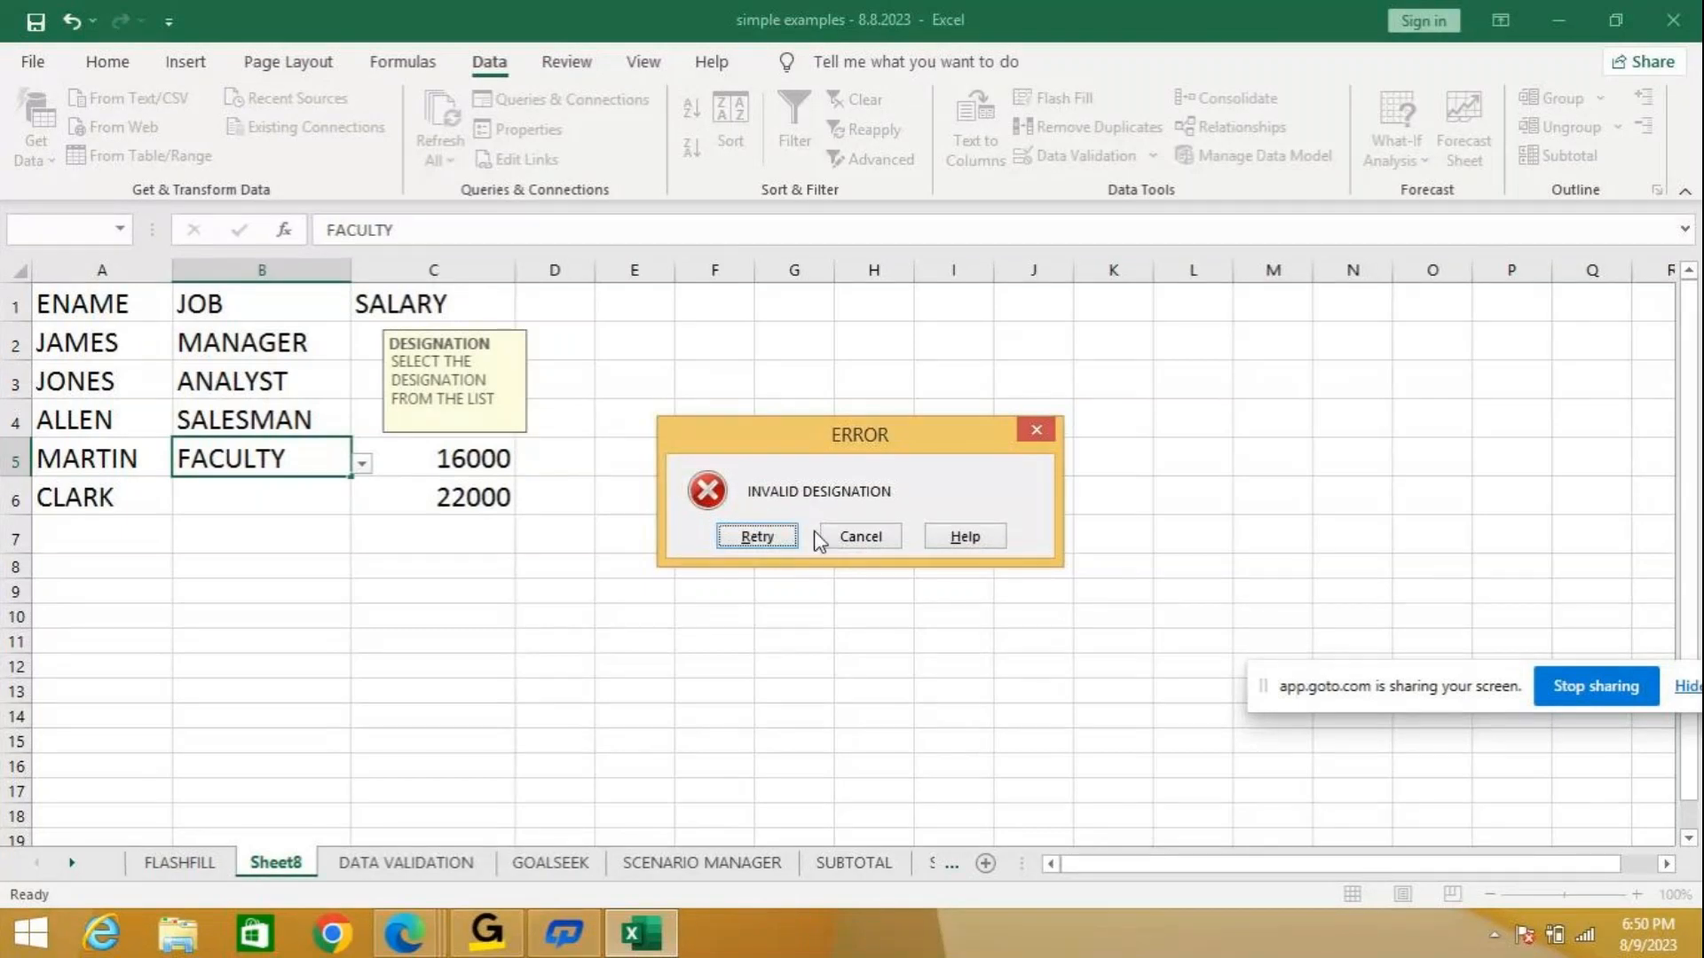
click(837, 537)
text(343)
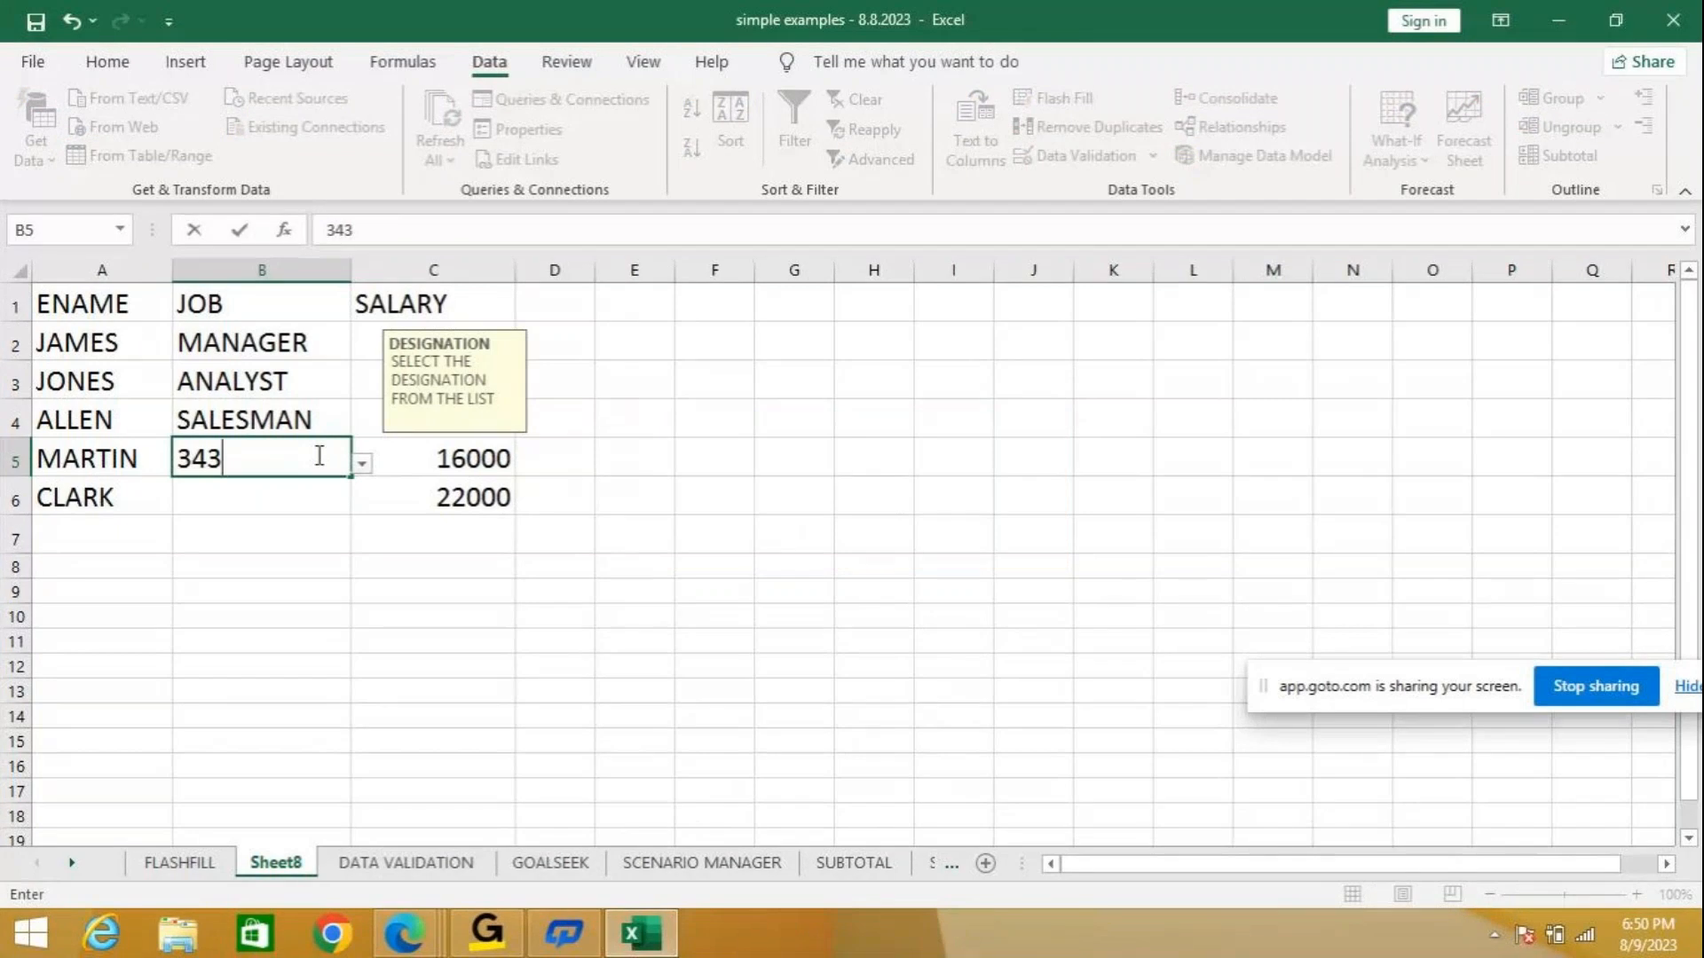
click(344, 525)
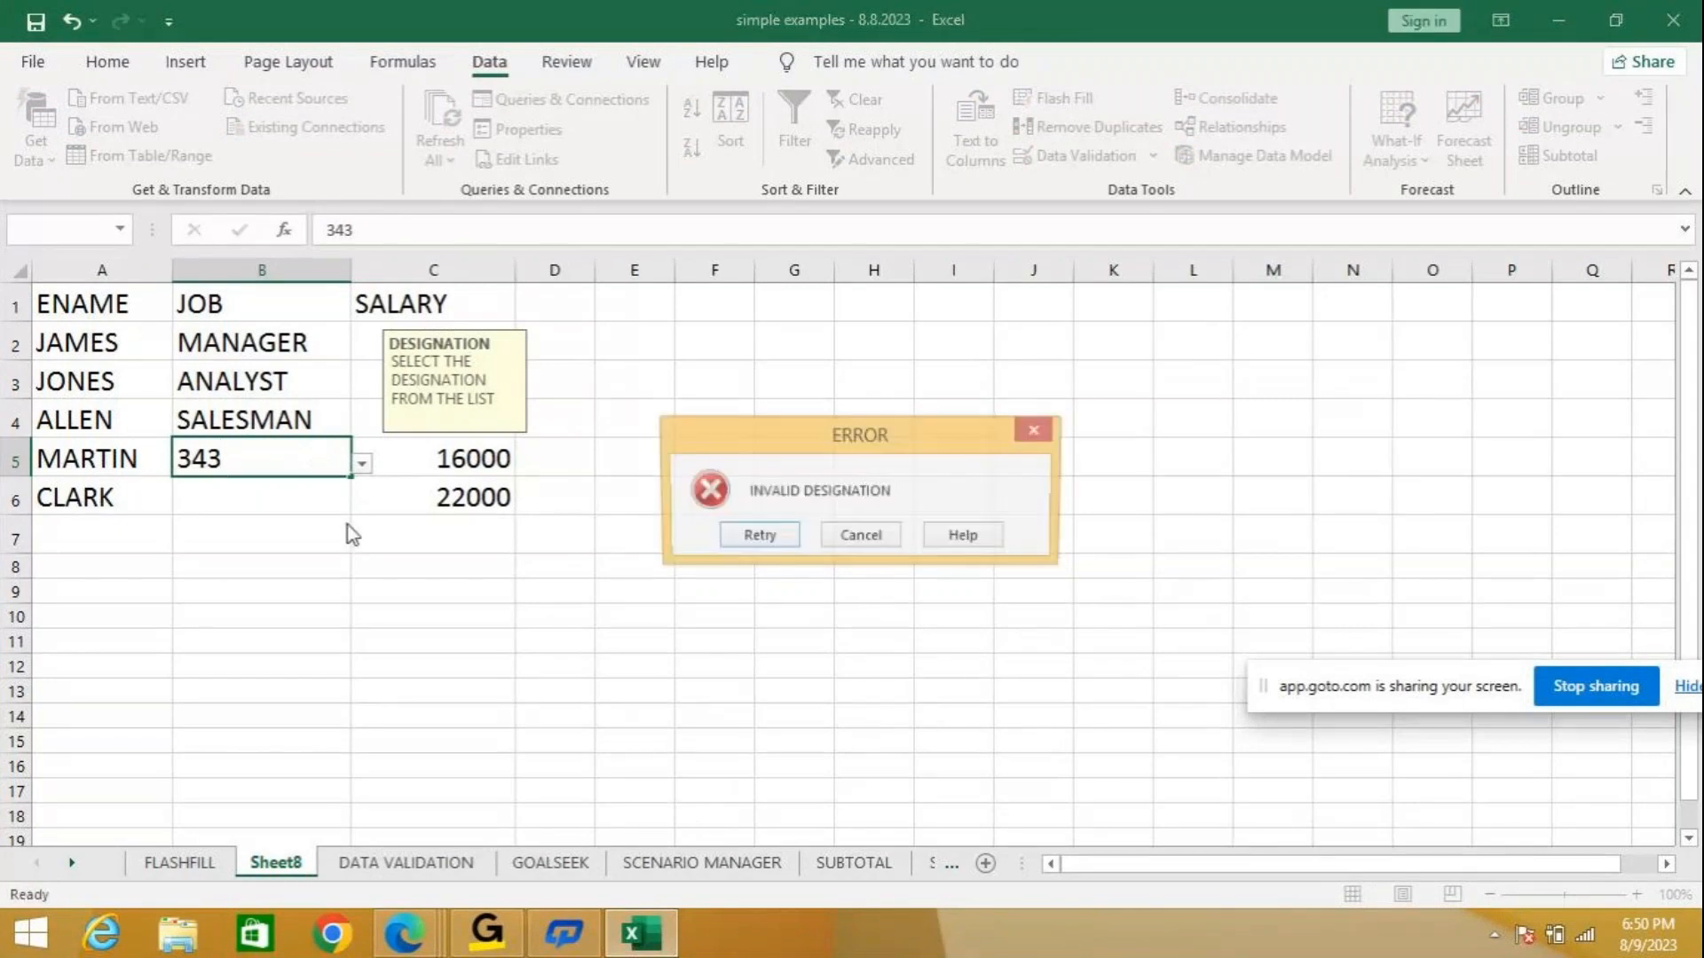
click(857, 538)
Choose from the in-cell lists SALESMAN for B5 and CLERK for B6.
click(362, 464)
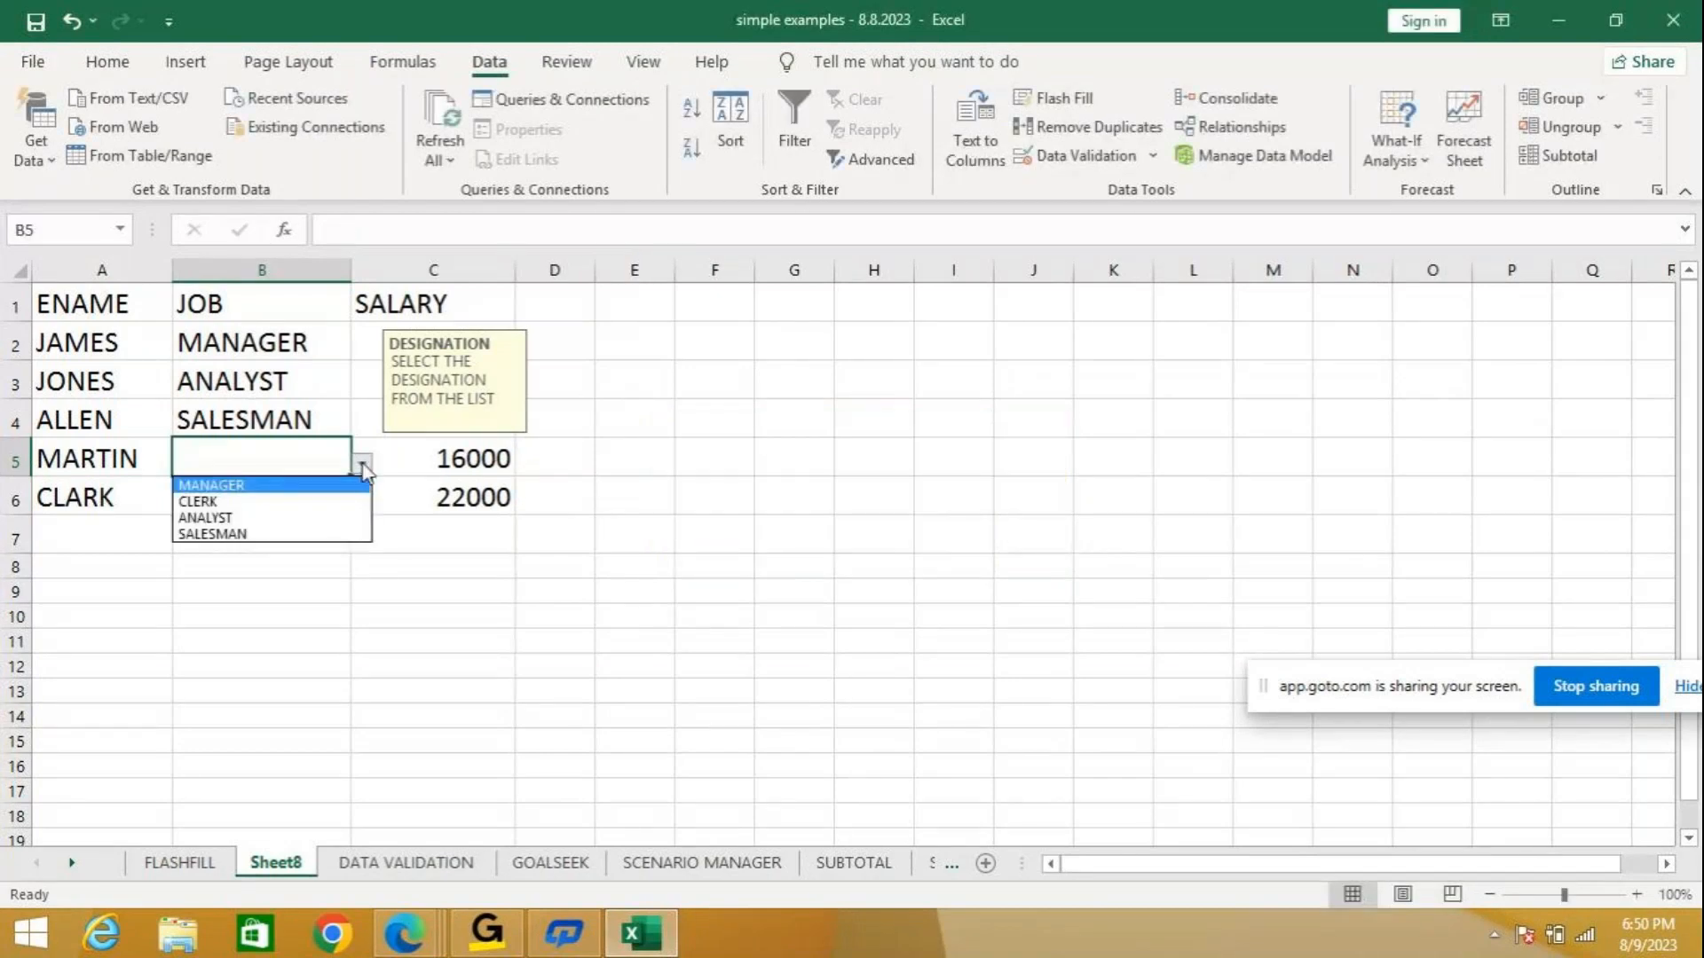
click(293, 531)
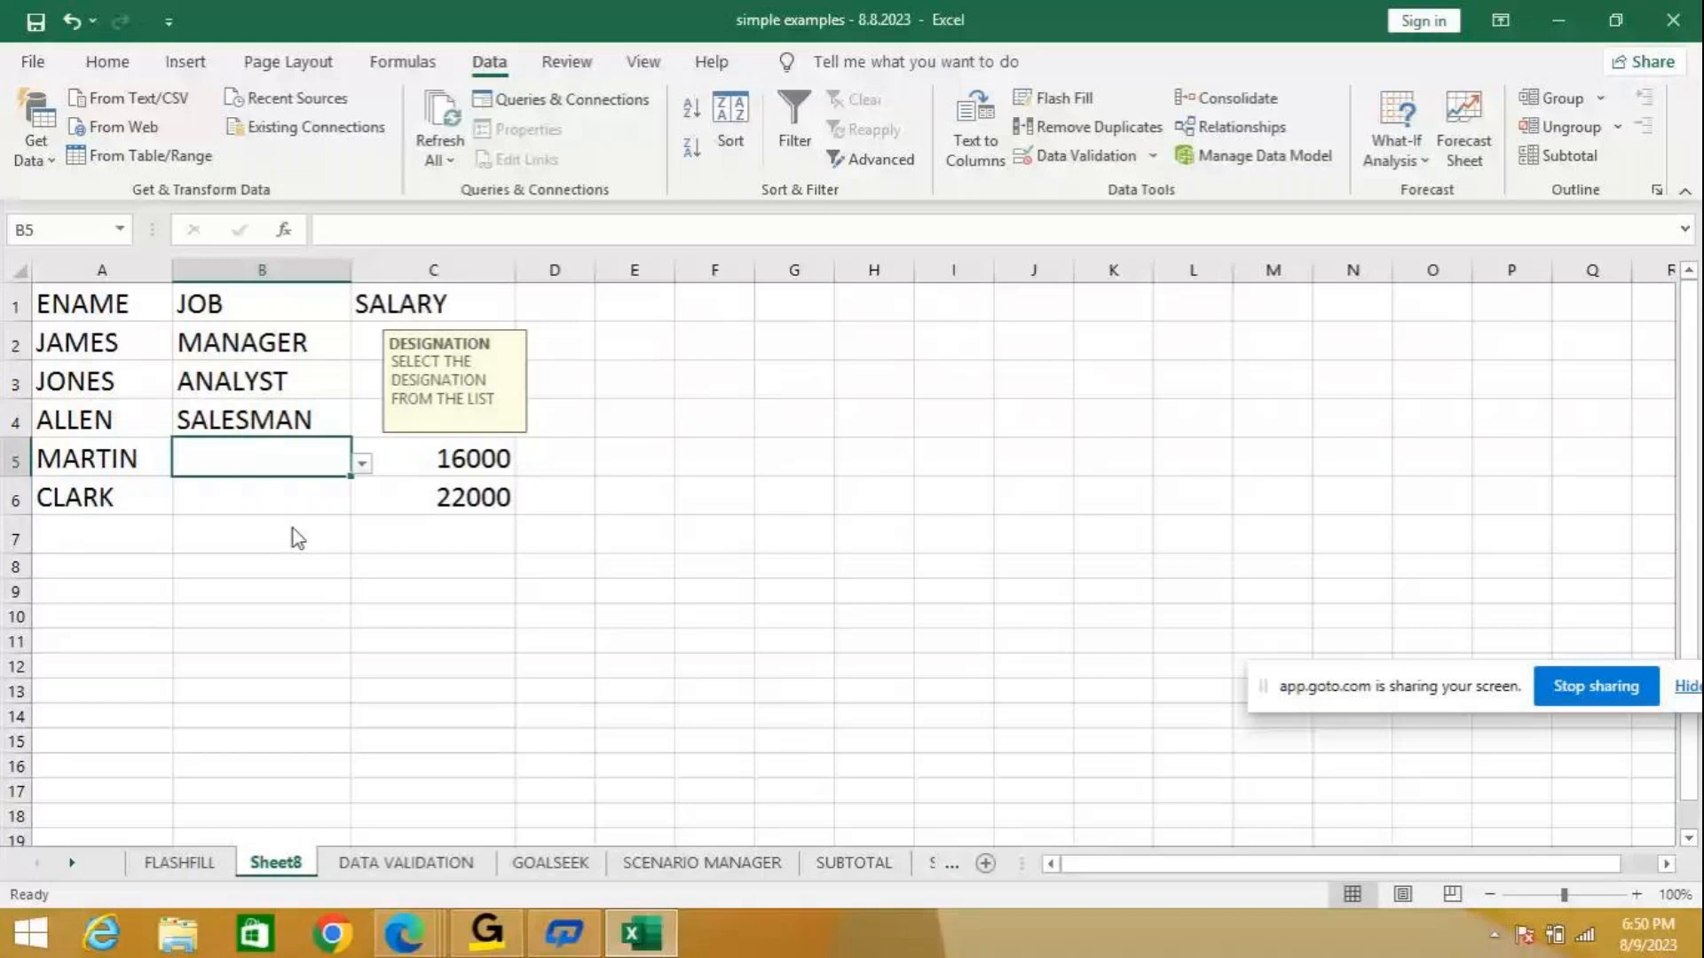
click(296, 501)
click(362, 502)
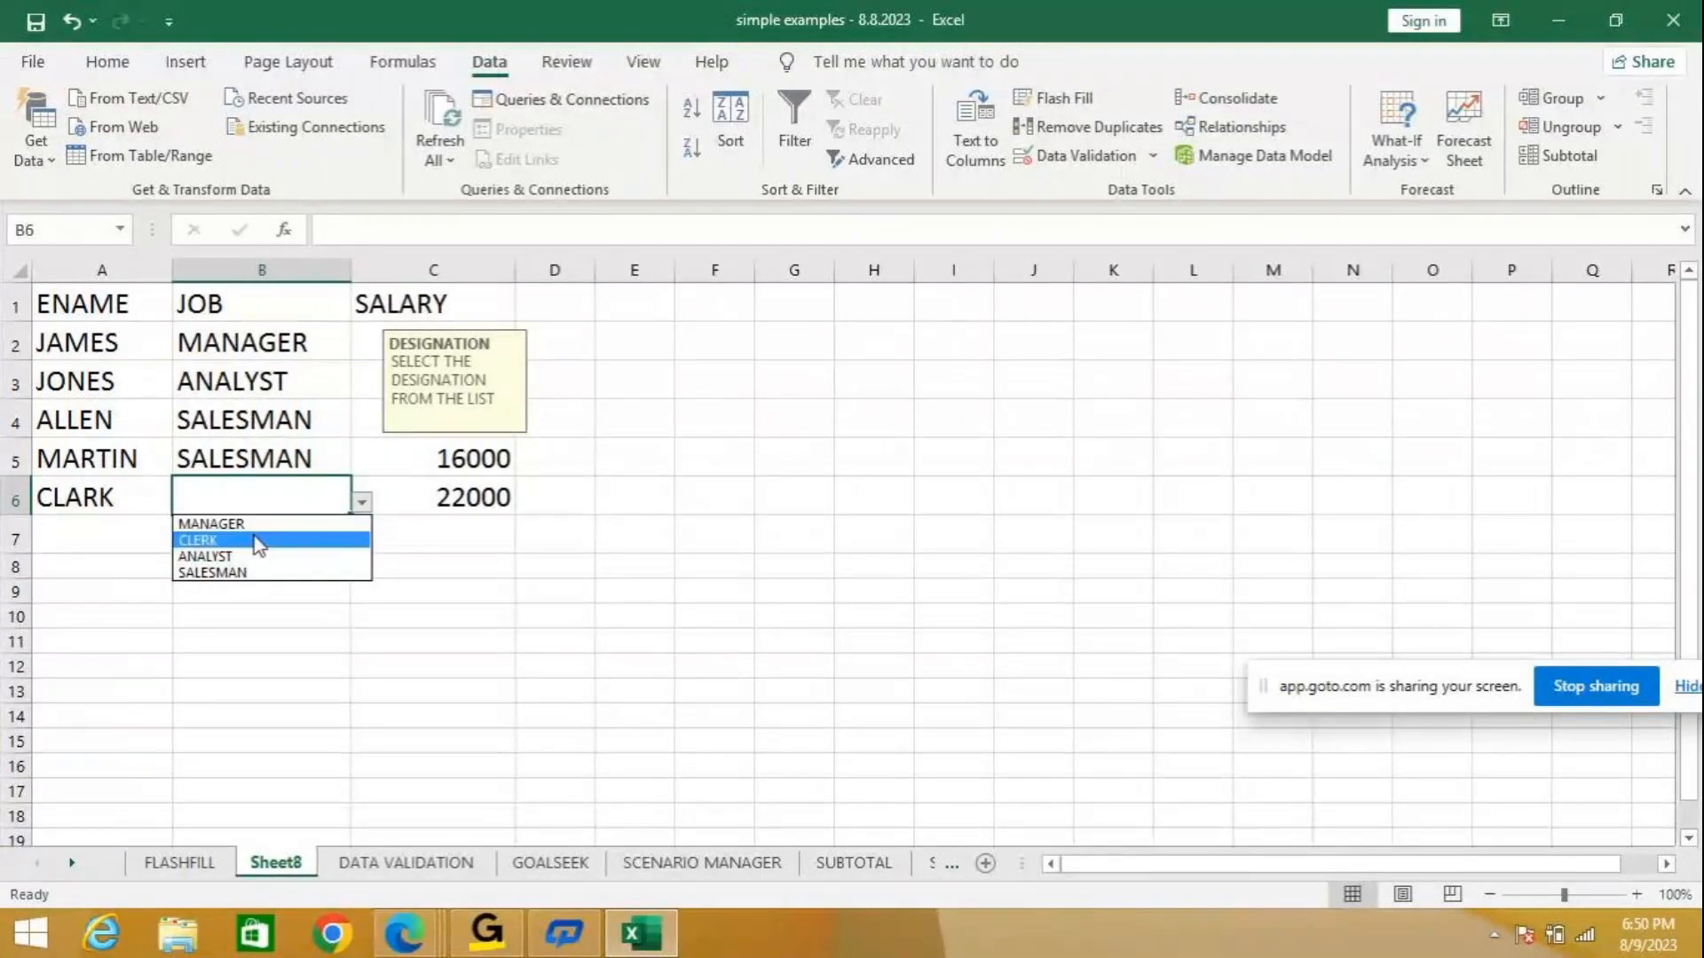
click(256, 541)
Change the job in B6 to SALESMAN and the job in B5 to CLERK using the in-cell lists.
key(alt+Down)
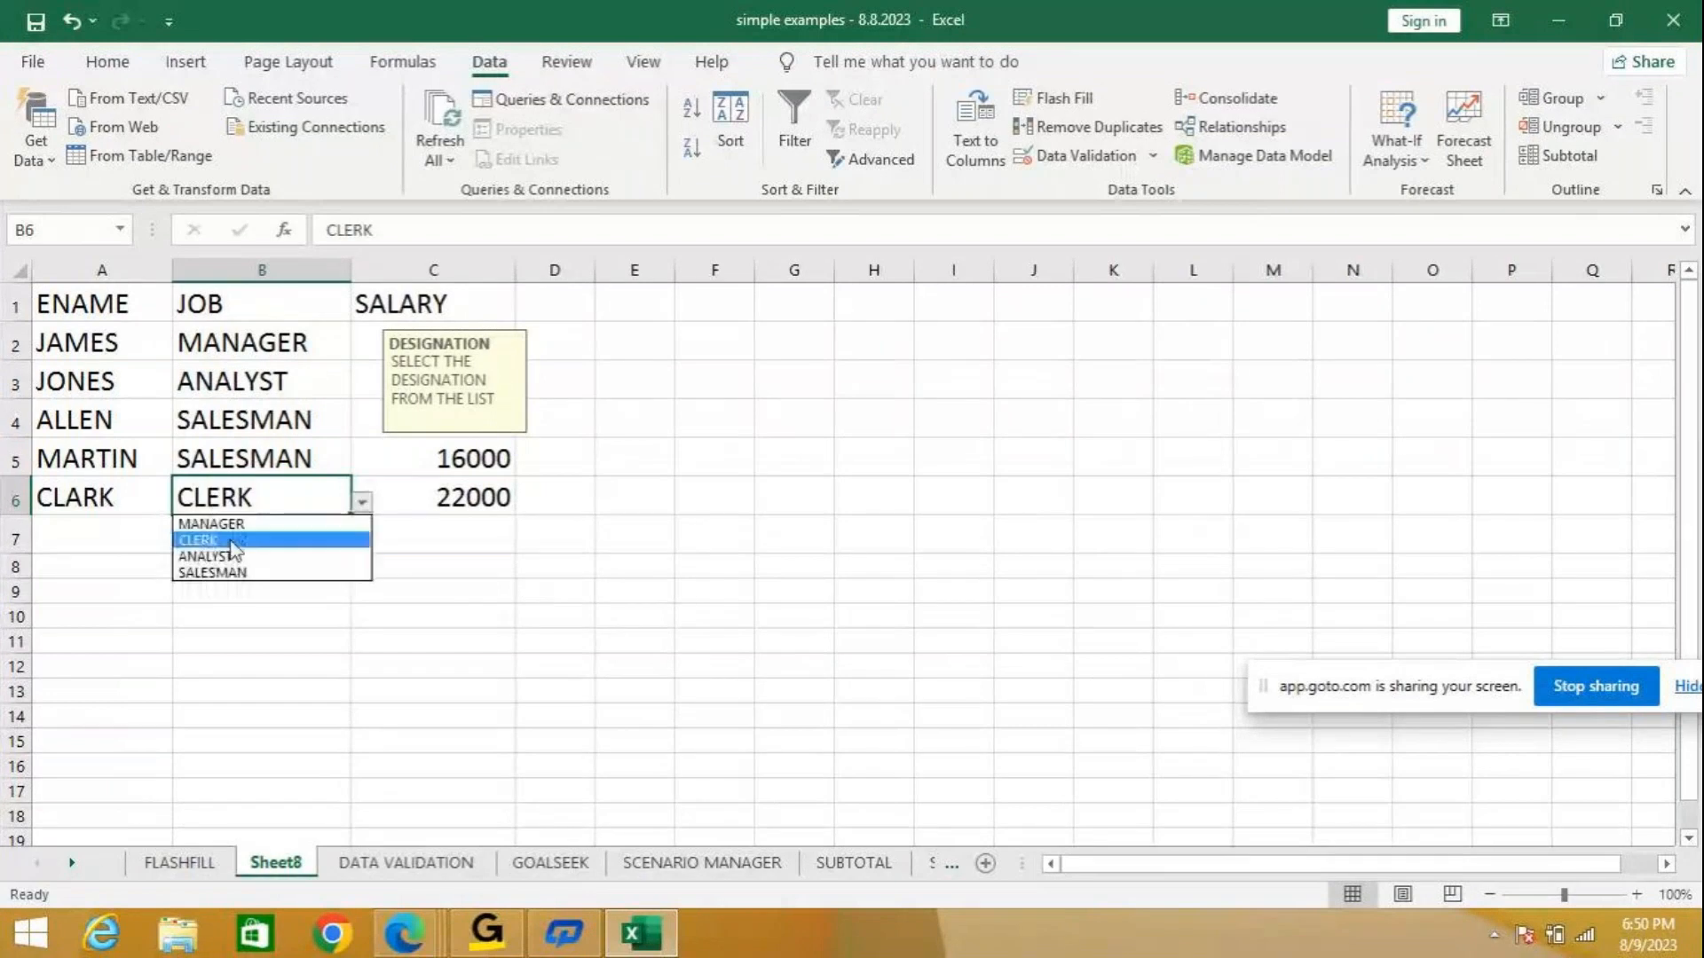
click(236, 572)
click(329, 463)
click(362, 463)
click(244, 497)
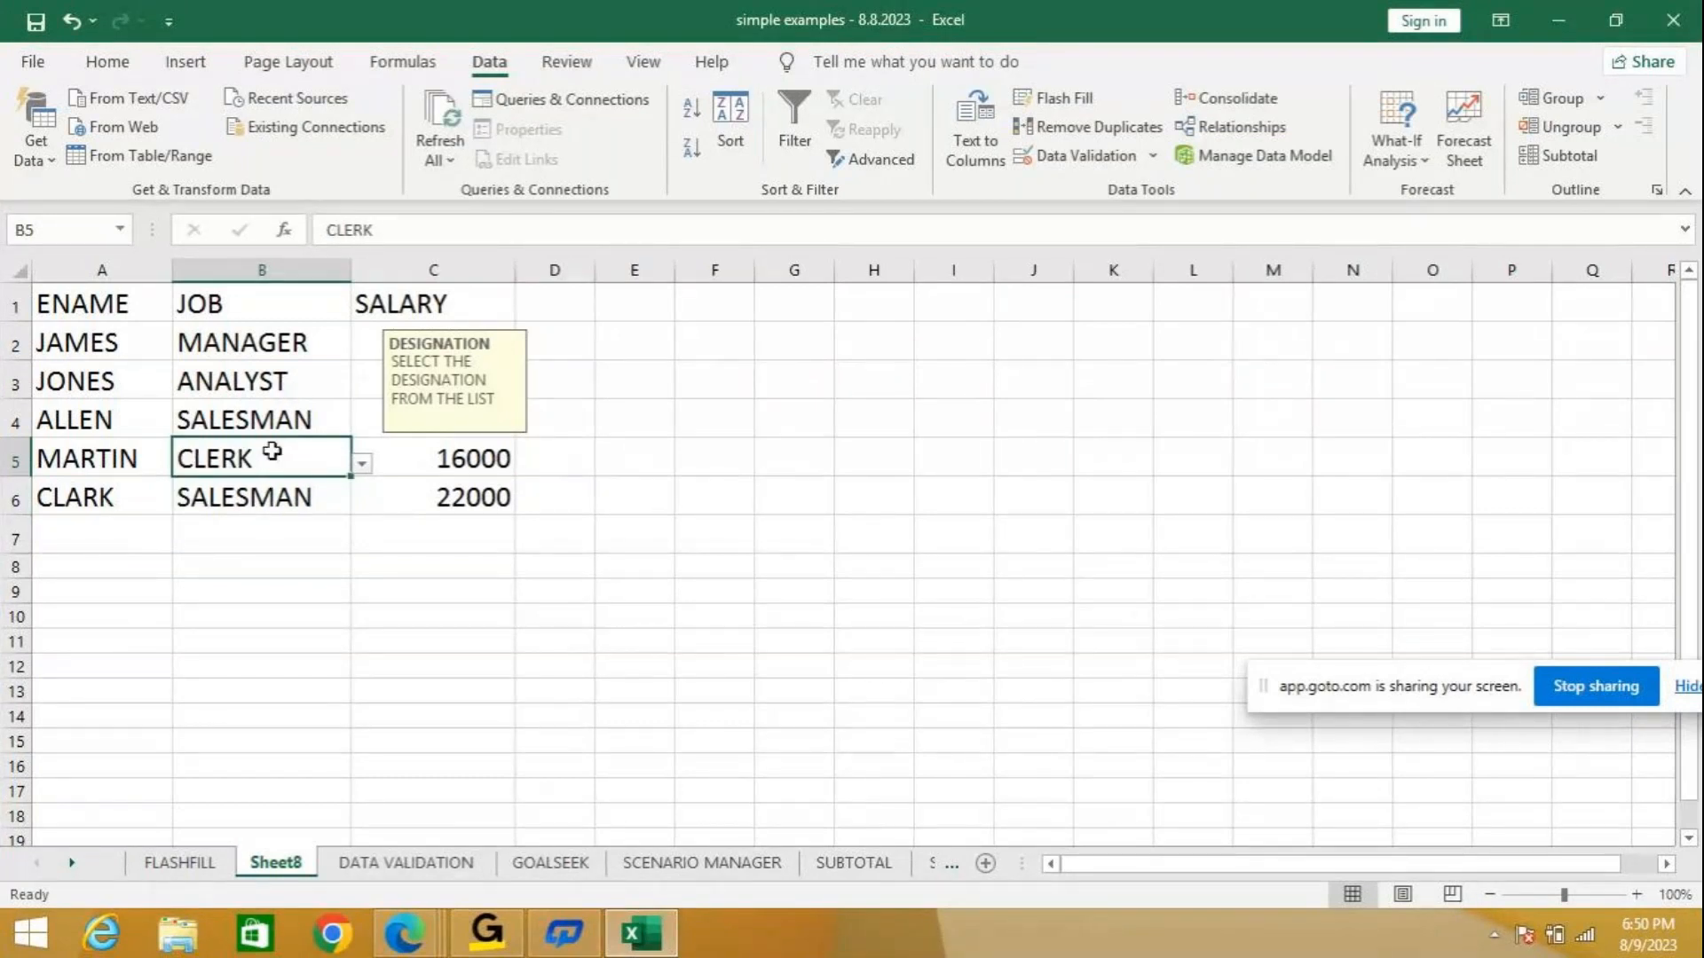
Enter the unlisted job FACULTY in B7, just below the validated JOB cells.
click(313, 538)
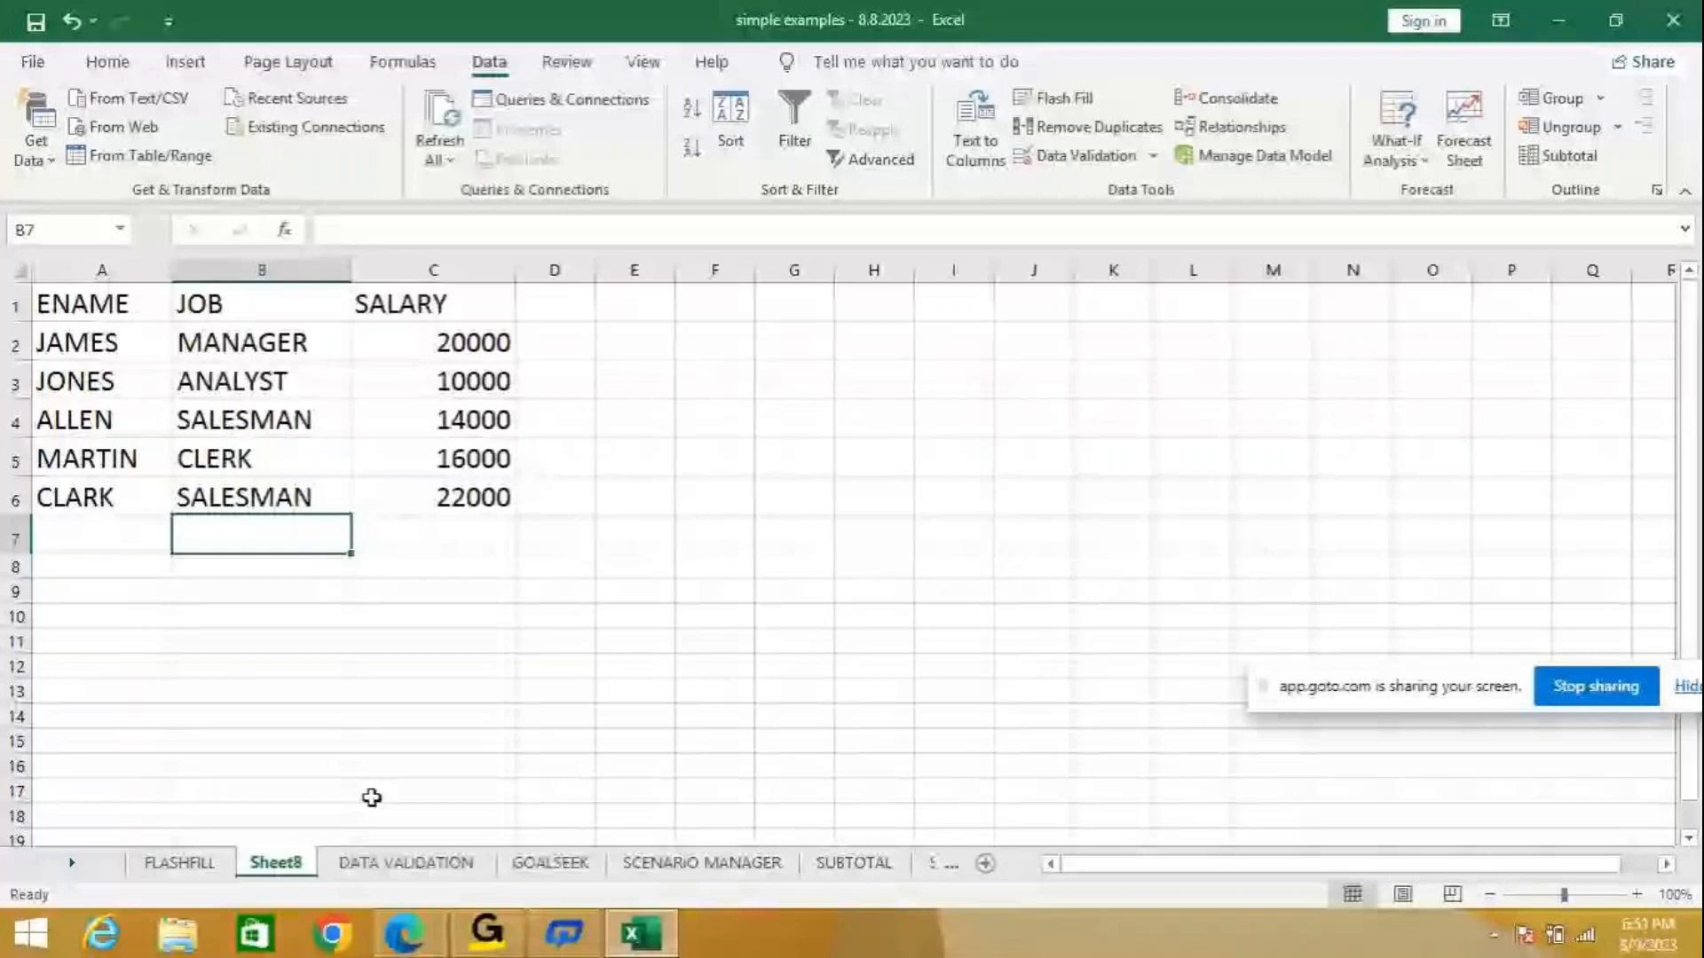
text(FAC)
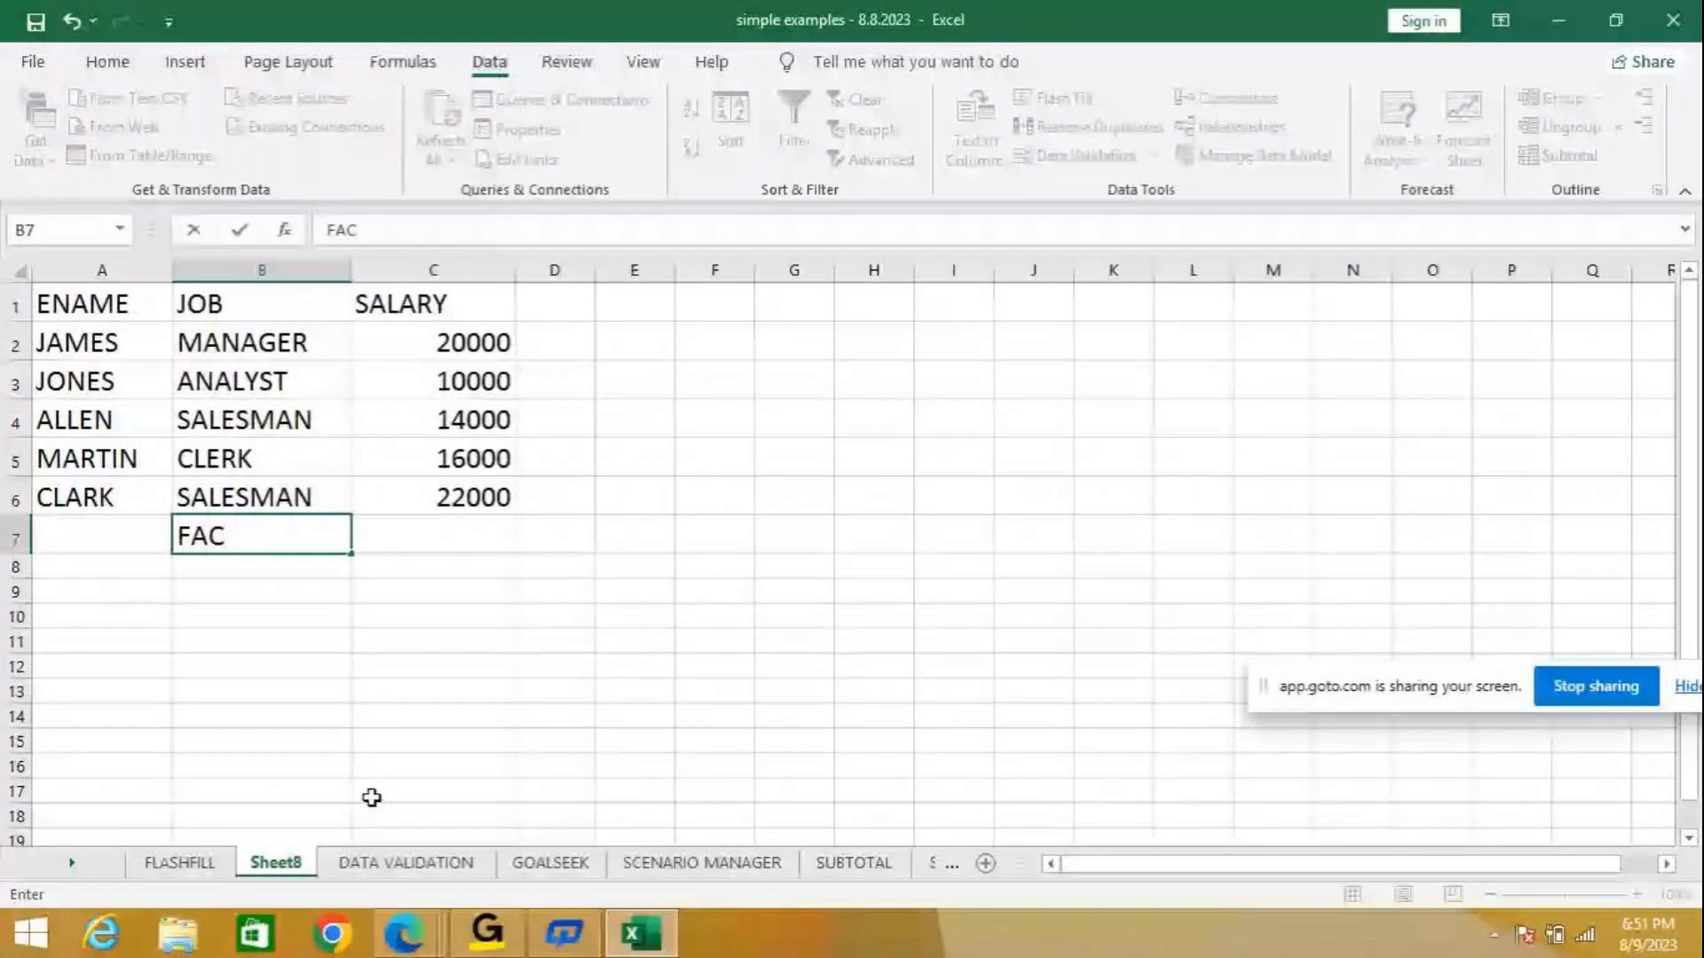
text(ULTY)
key(Return)
Enter the number 454 in B8 as another job value missing from the list.
text(COUN)
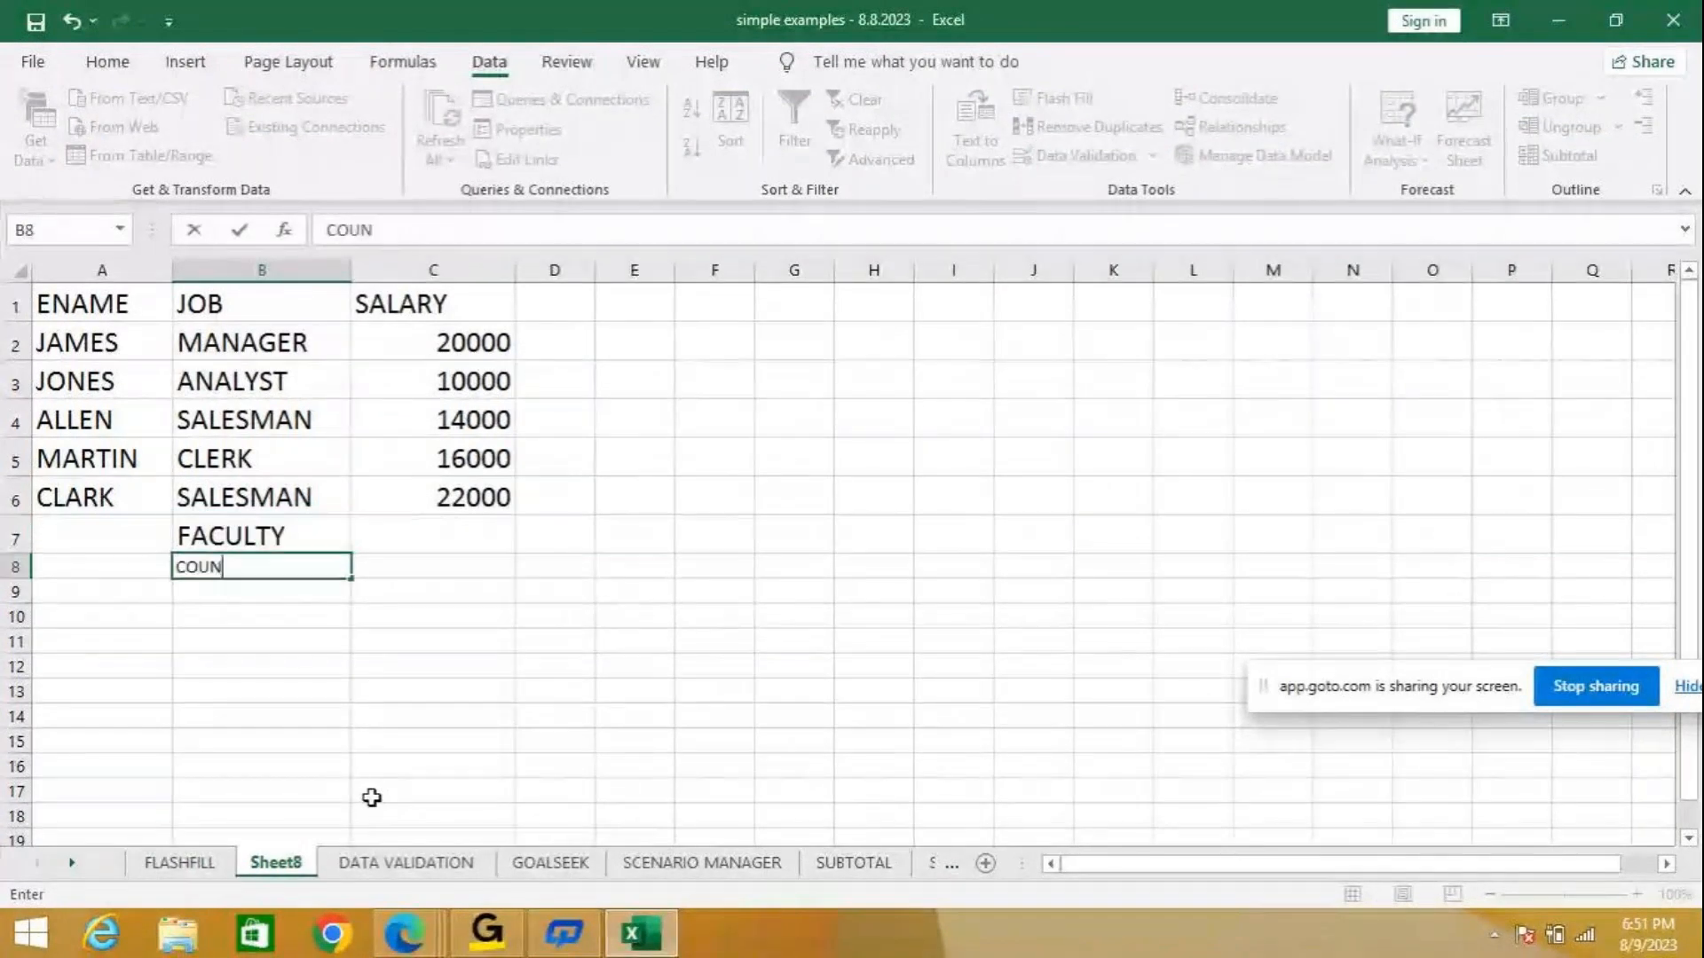
key(BackSpace)
key(BackSpace)
key(BackSpace)
key(BackSpace)
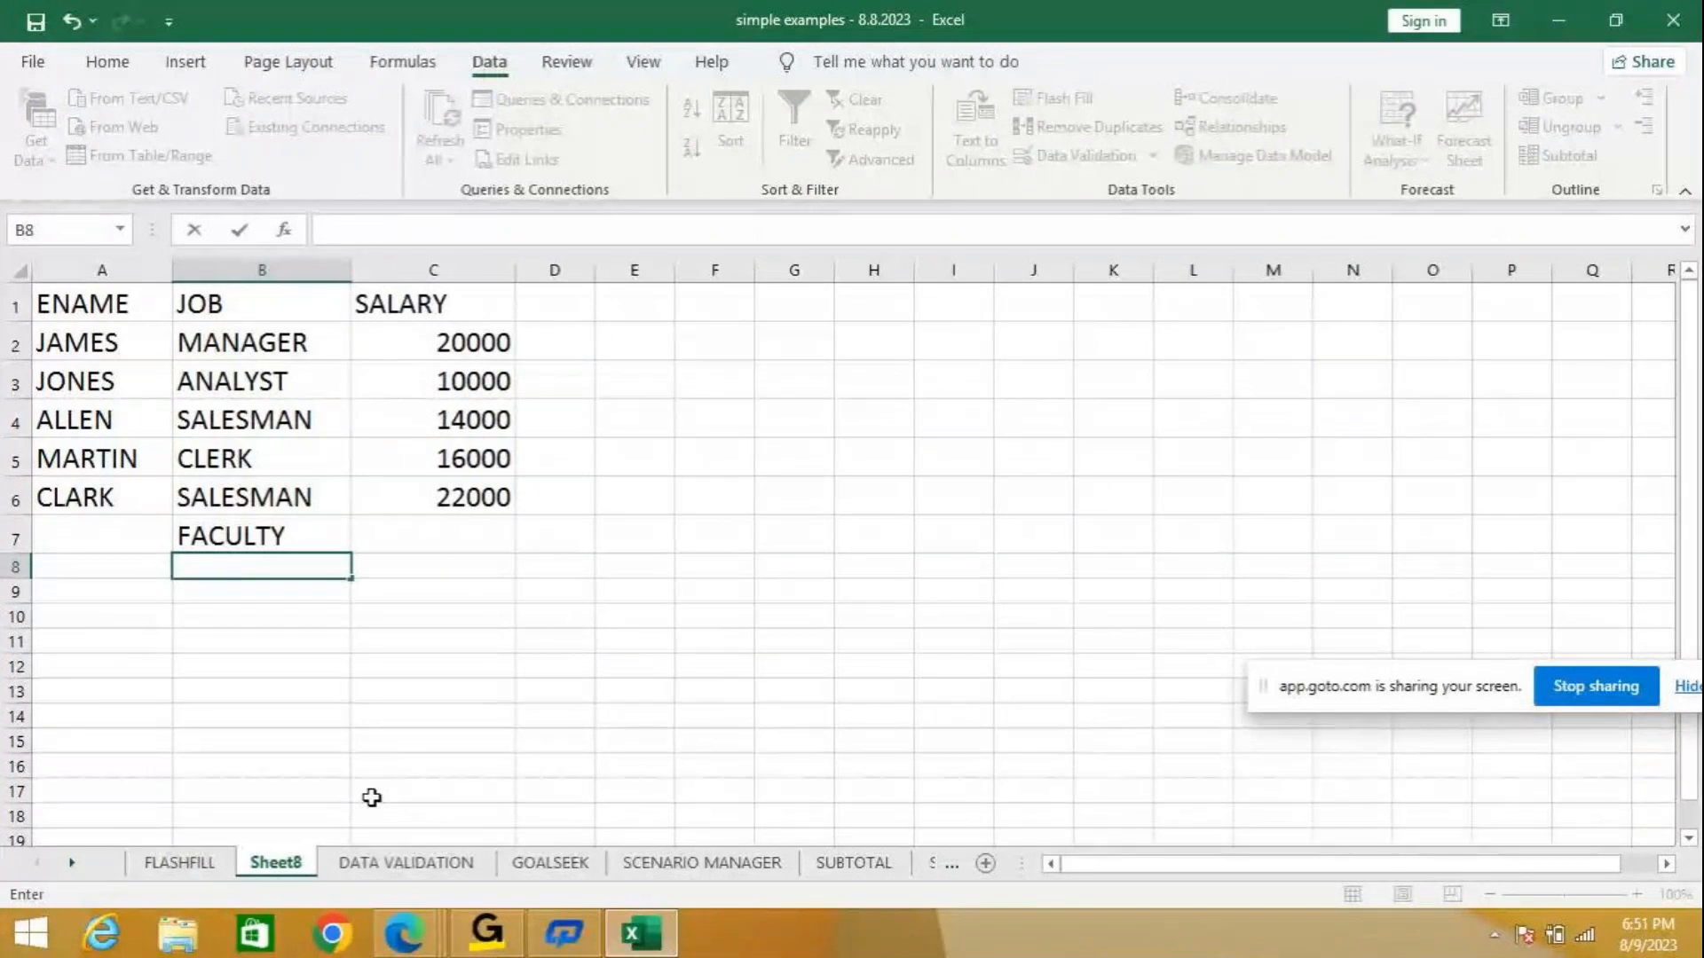
text(454)
key(Return)
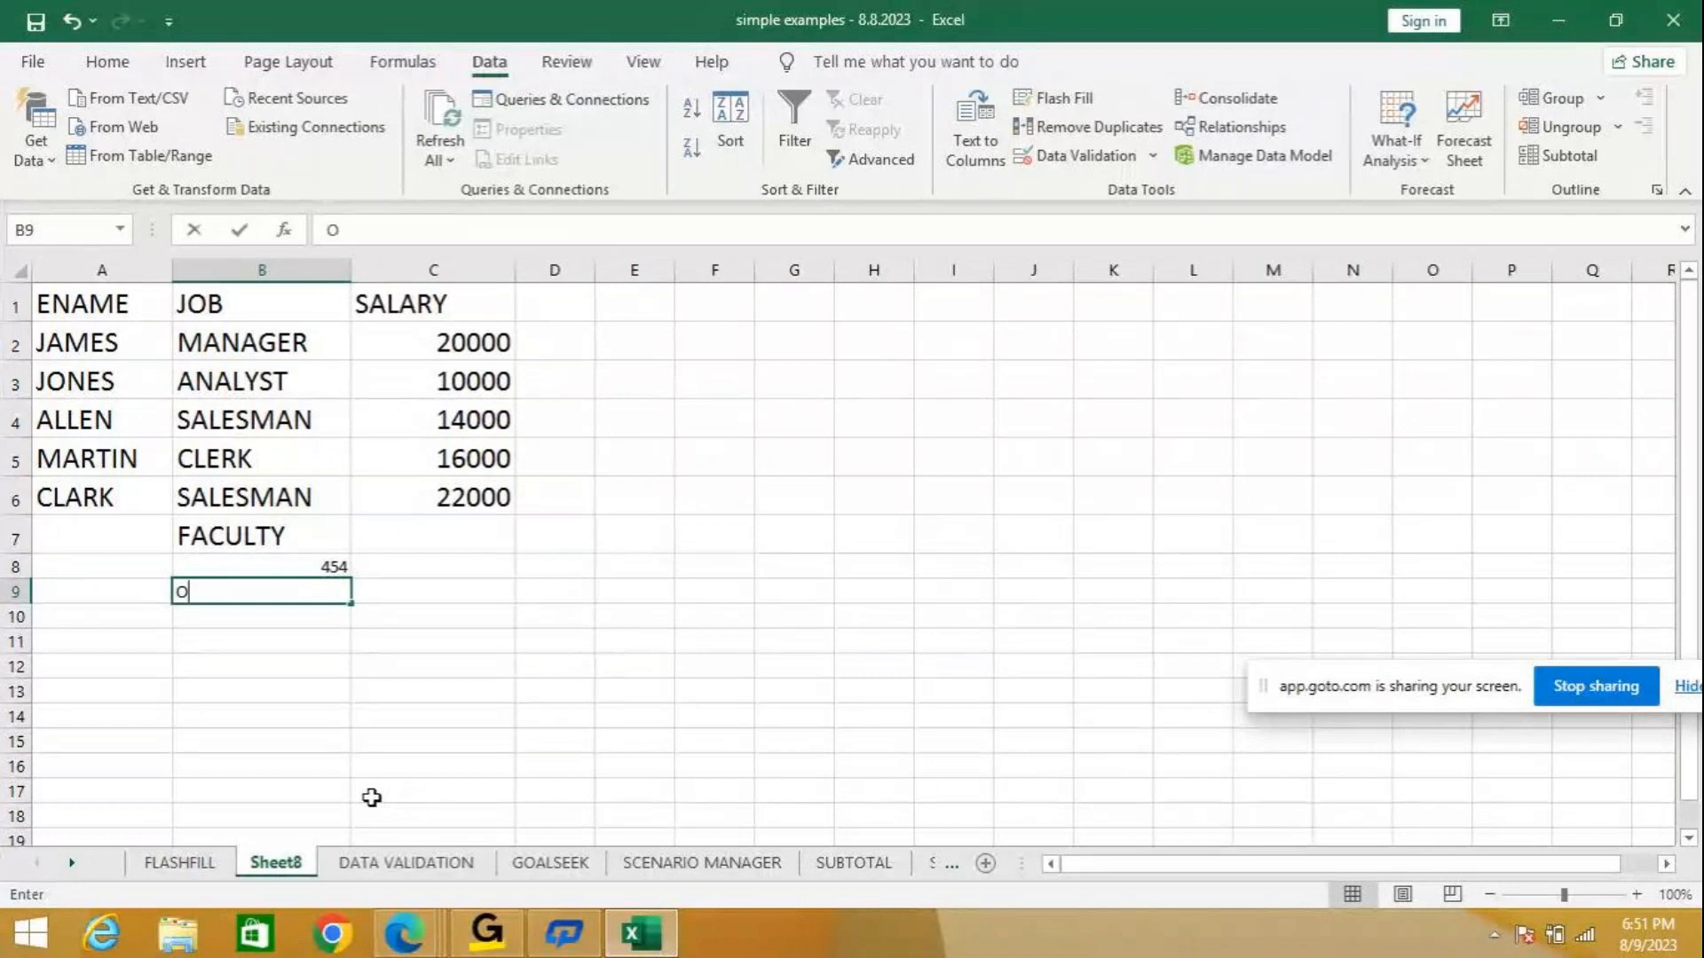
Enter the unlisted job OFFICE BOY in B9.
text(OFF)
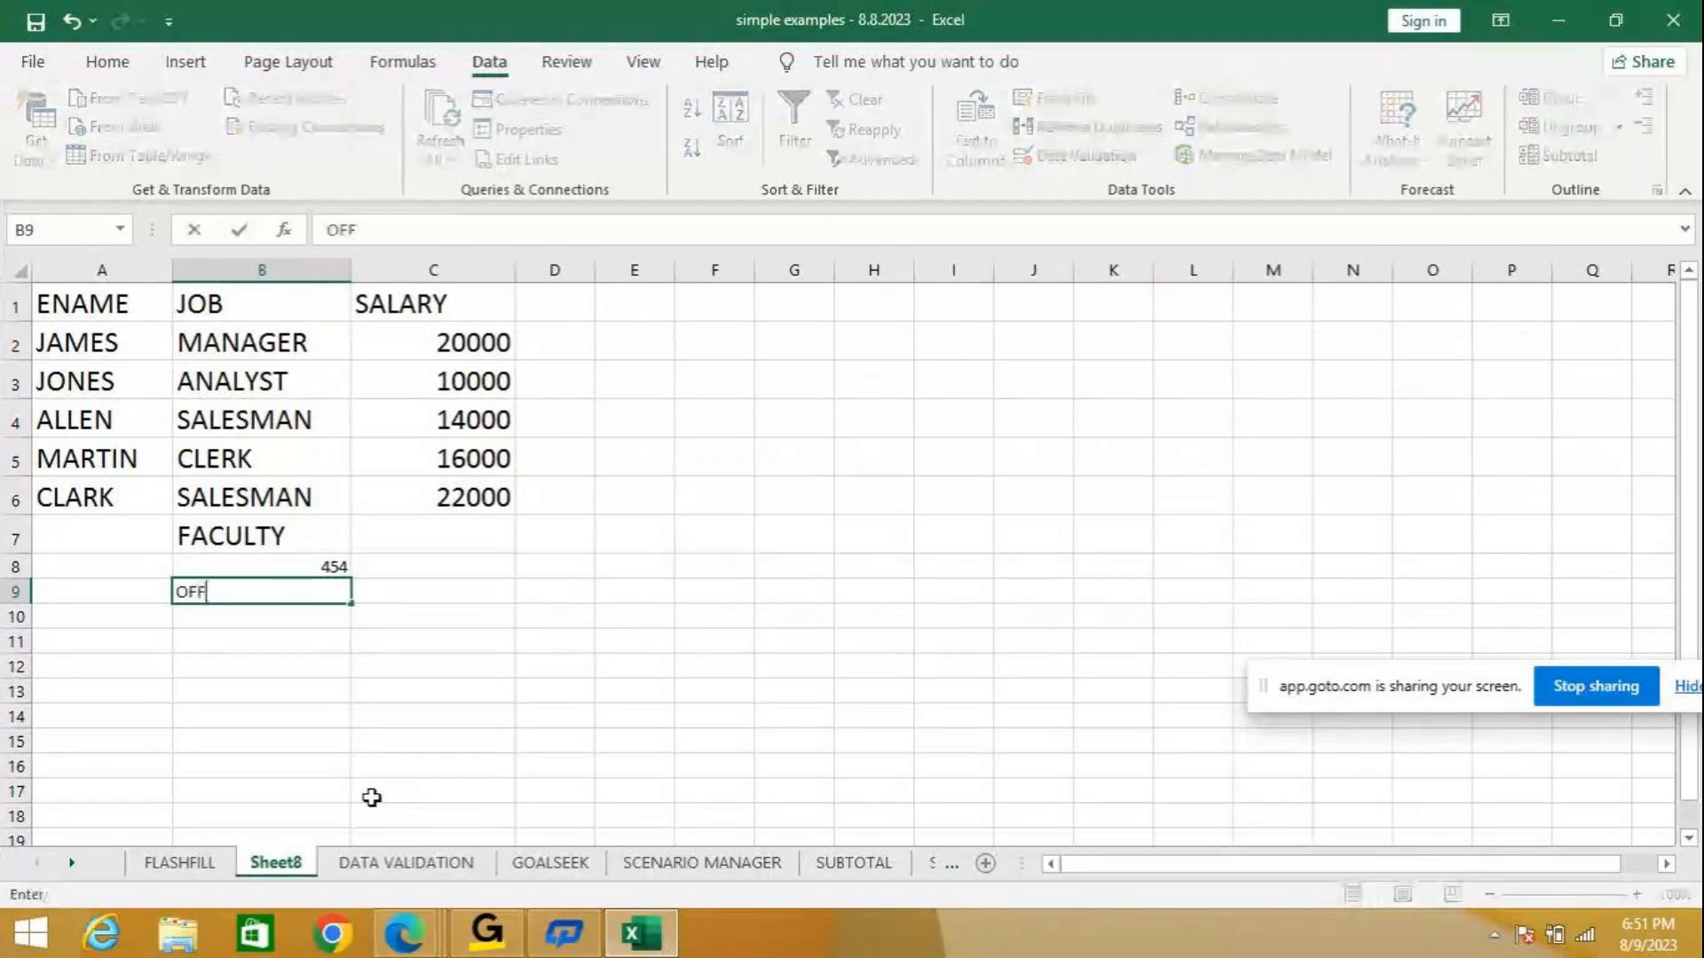
text(ICE )
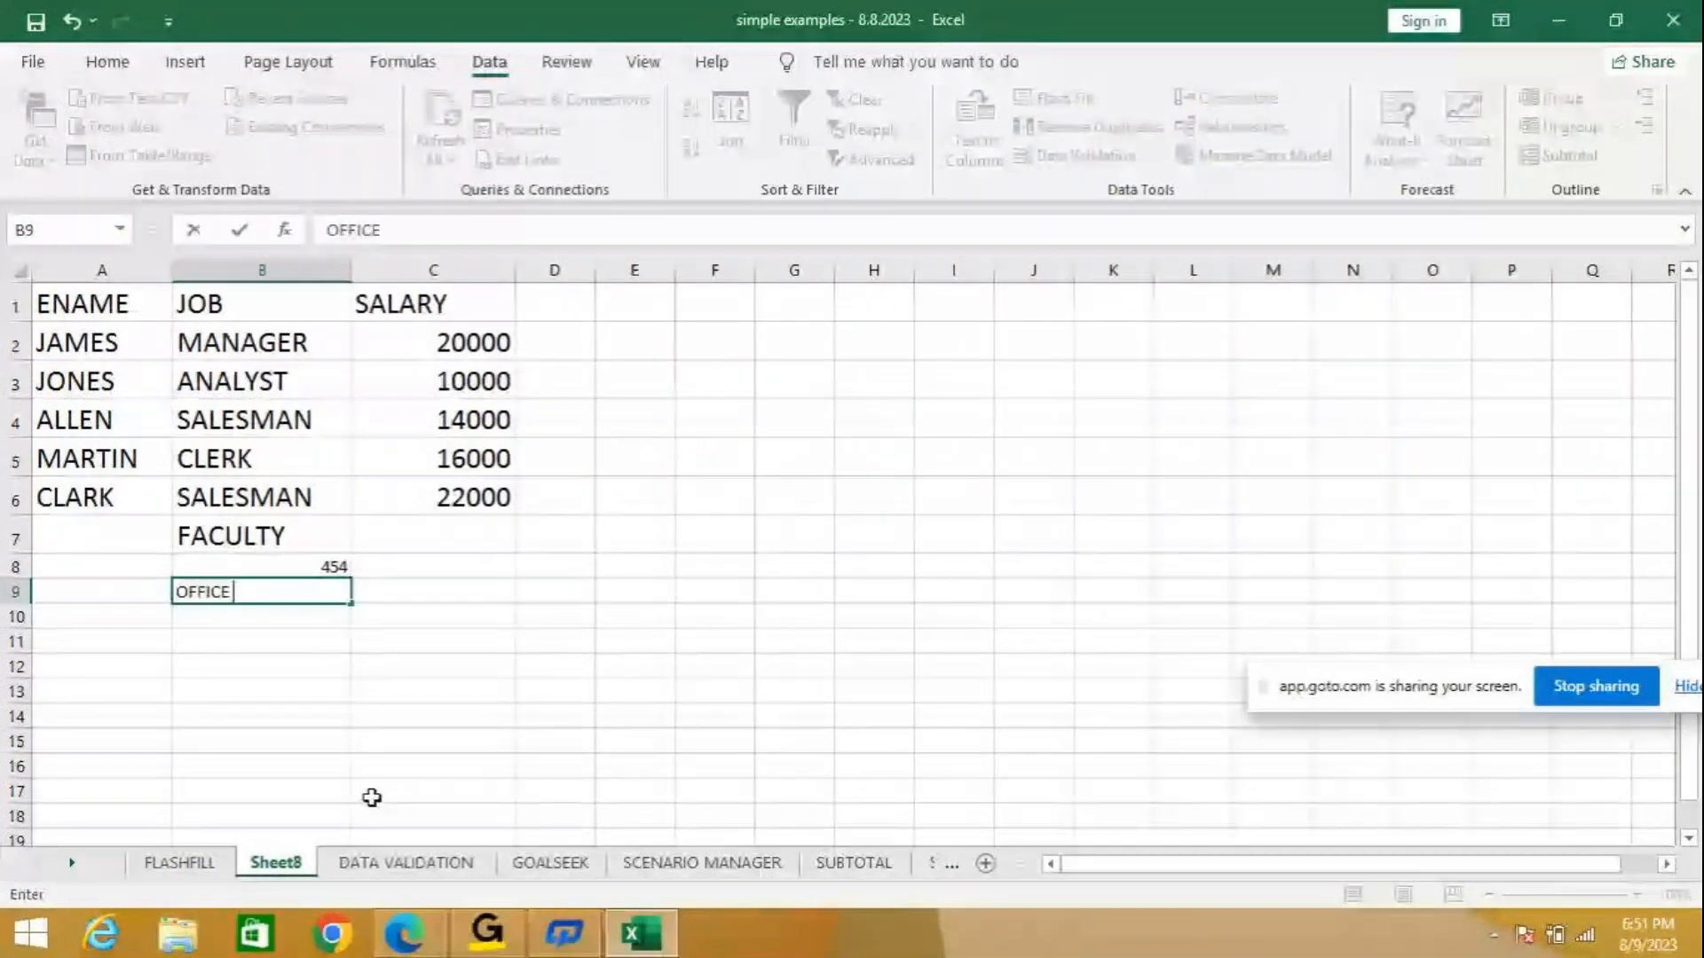
text(BOY)
key(Return)
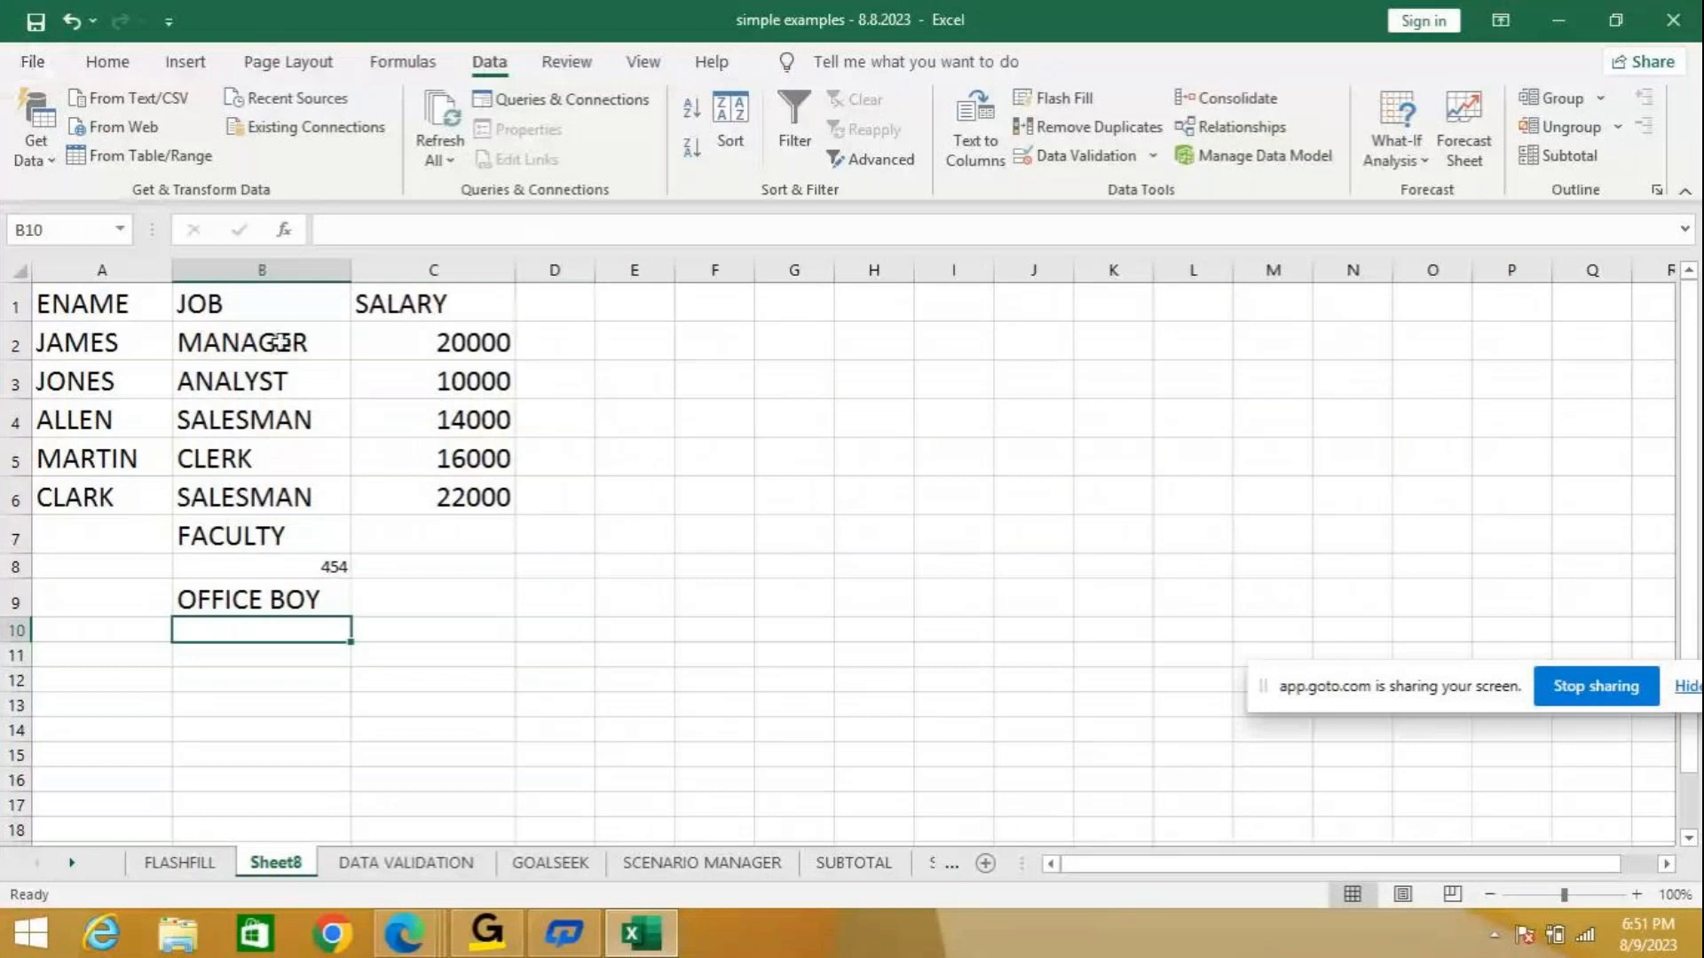
Extend the JOB list validation rule to all of B2:B9, including the cells without validation settings, keeping its Stop alert.
drag(281, 342, 264, 595)
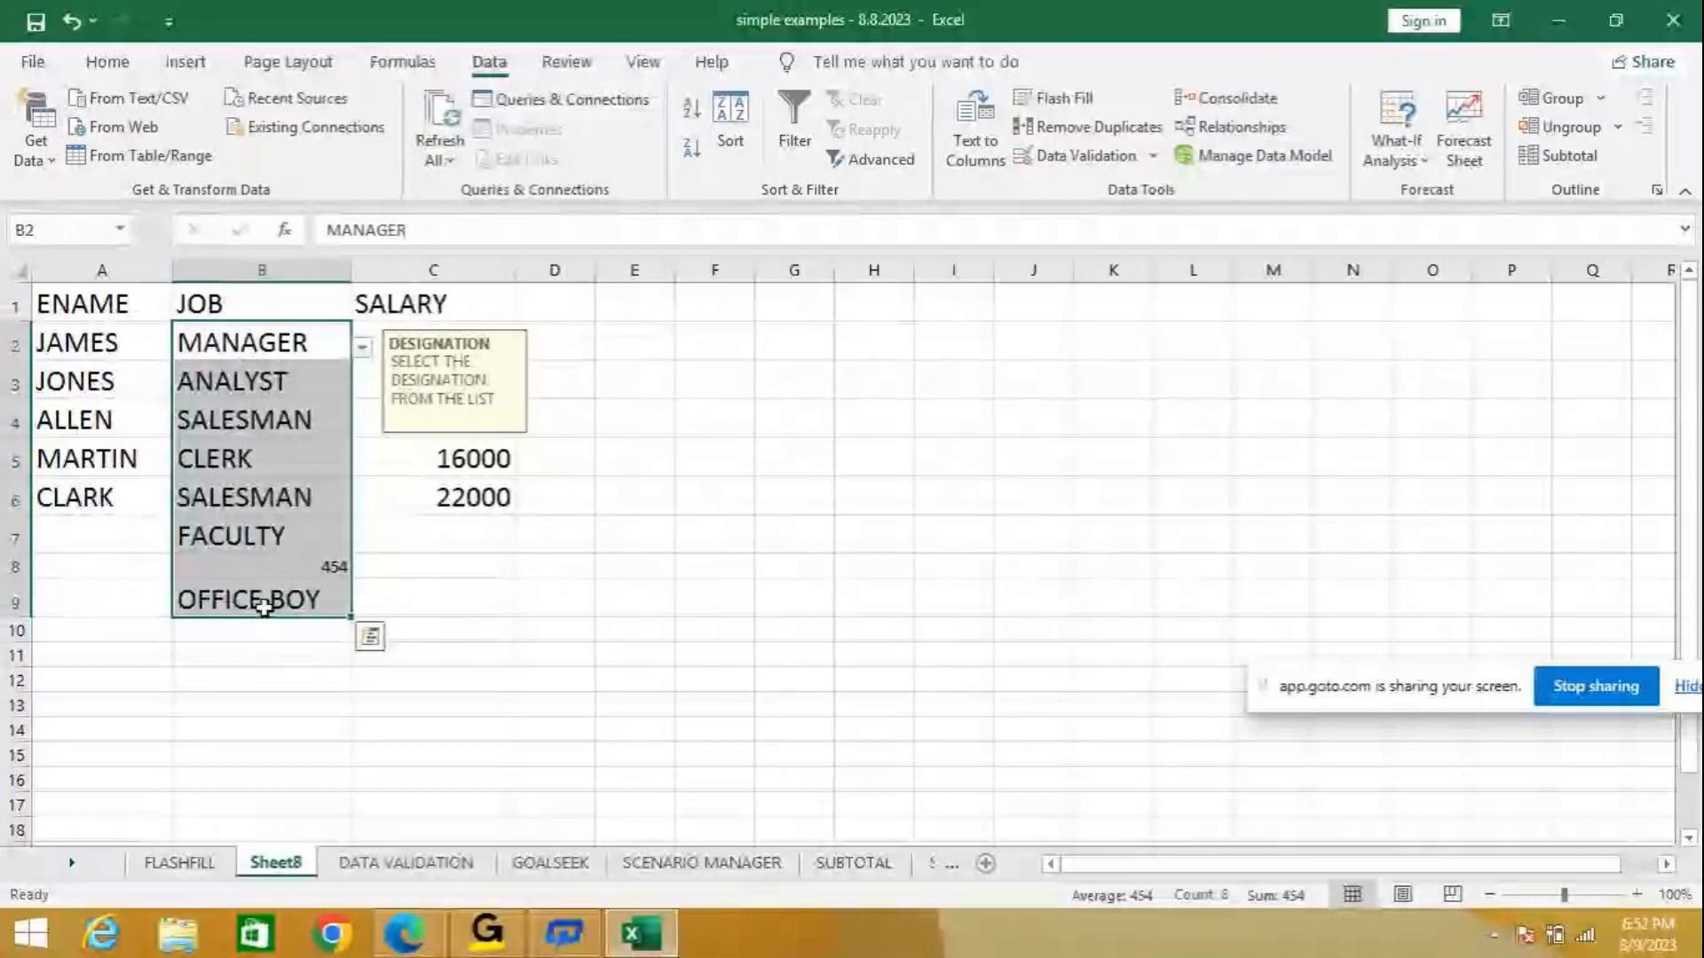
click(273, 539)
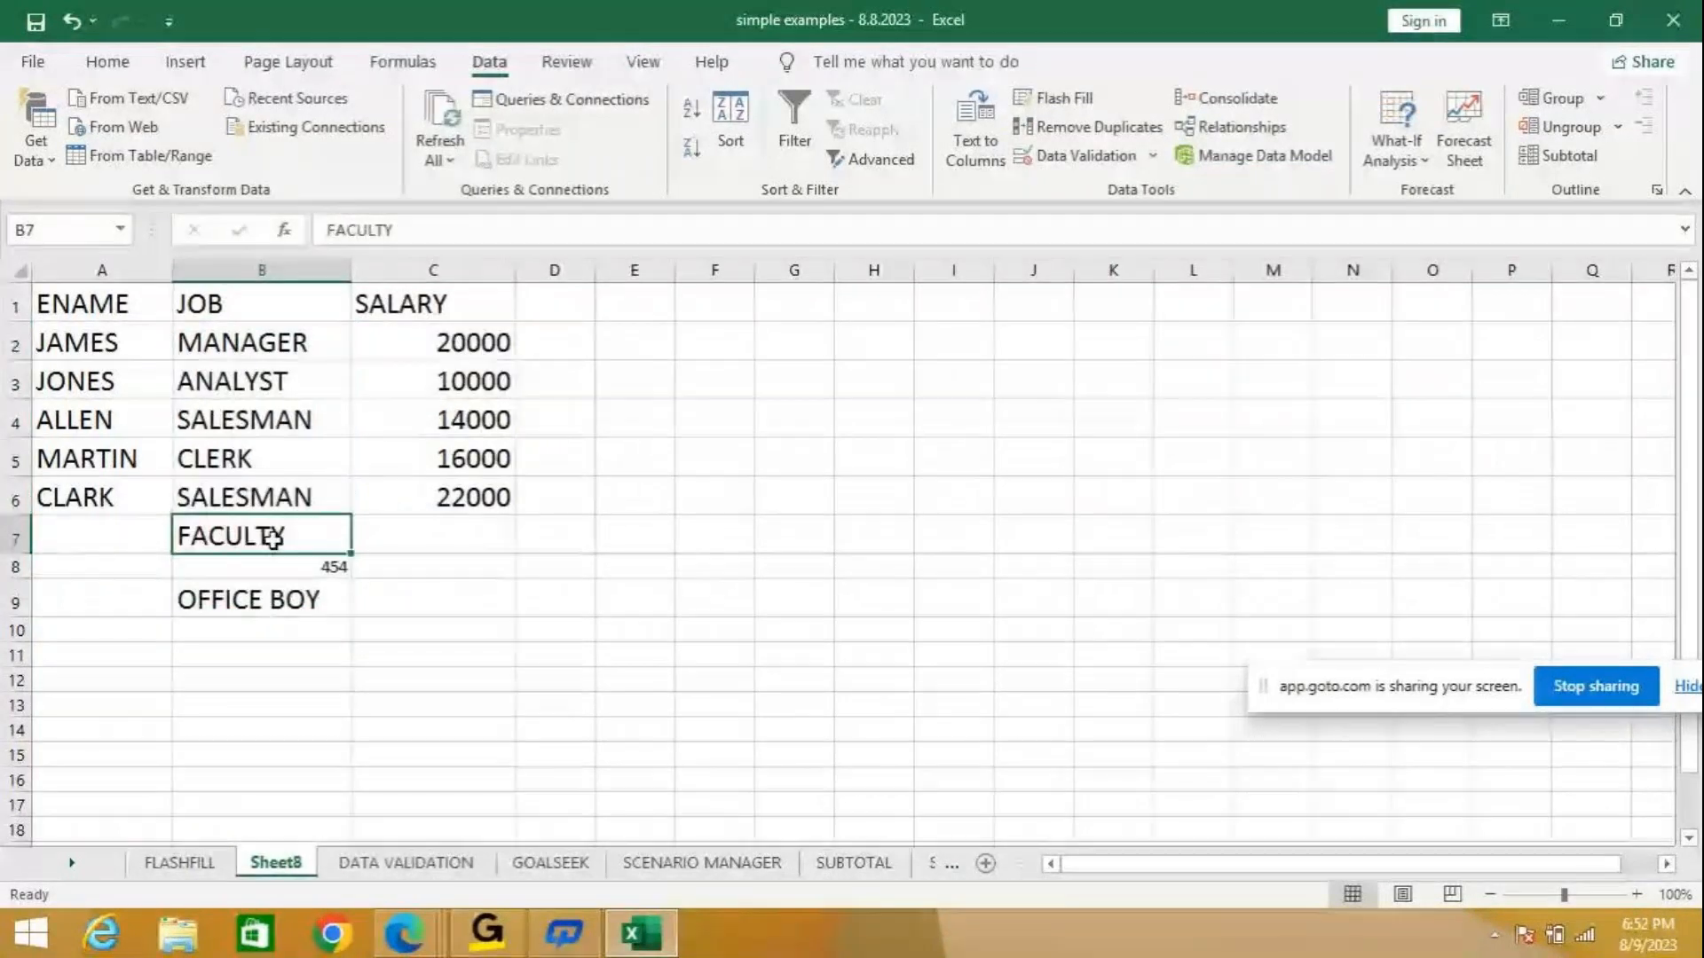
key(Down)
key(Down)
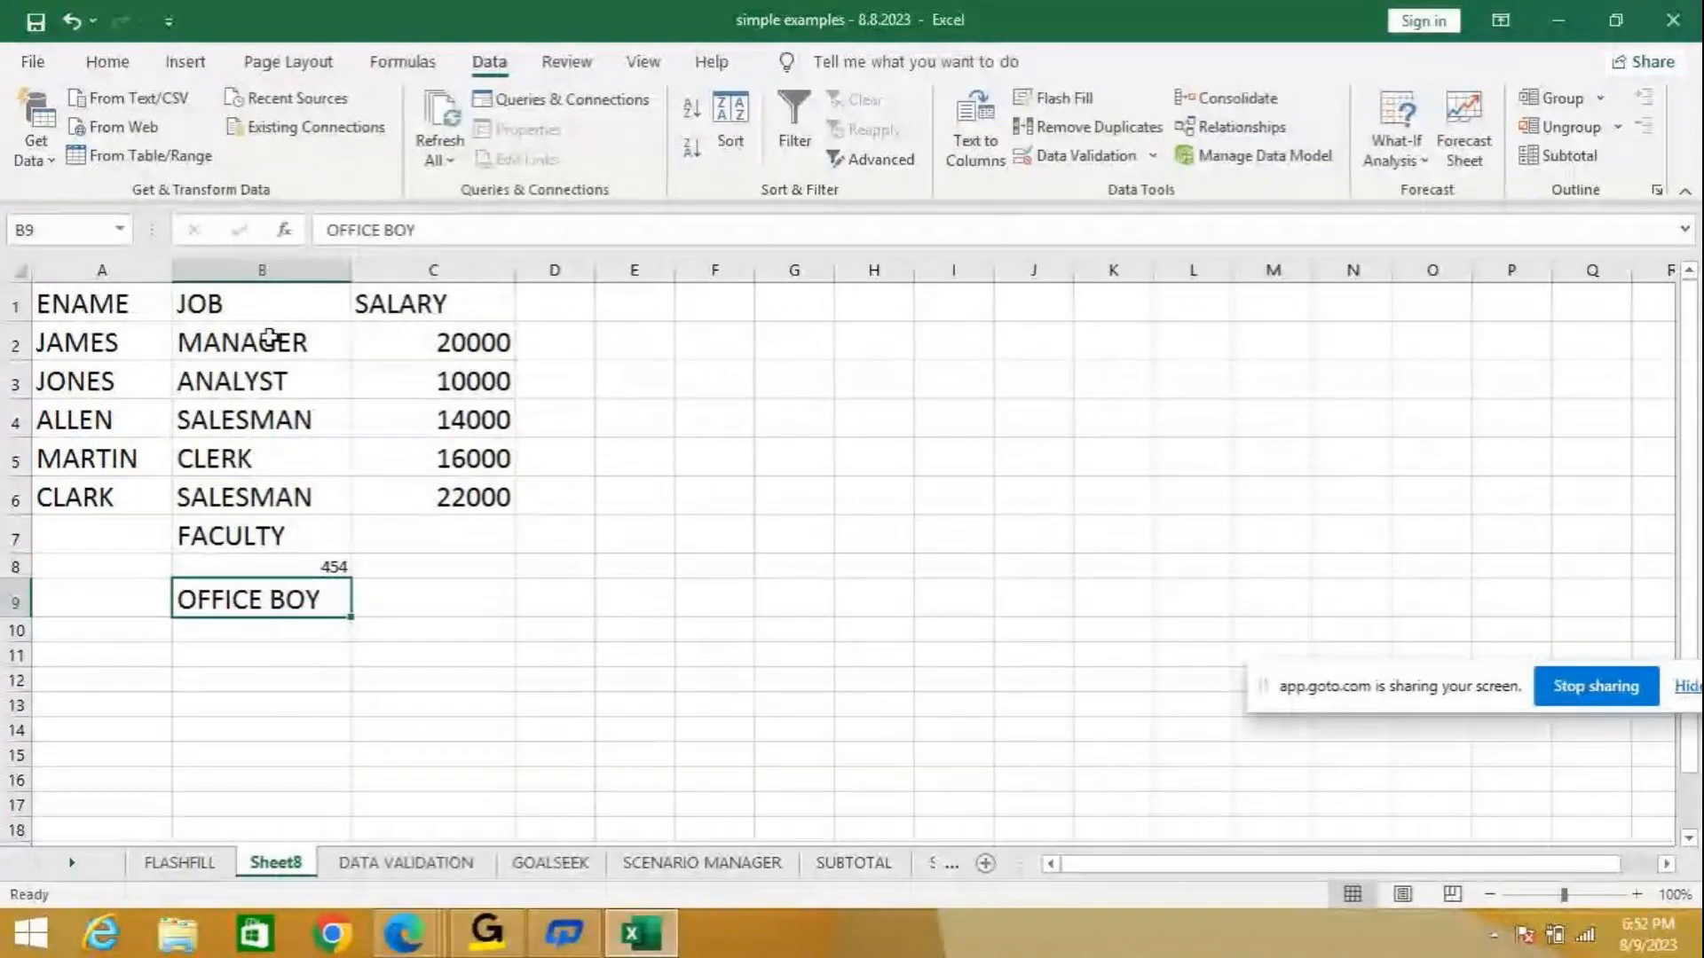
drag(270, 338, 246, 599)
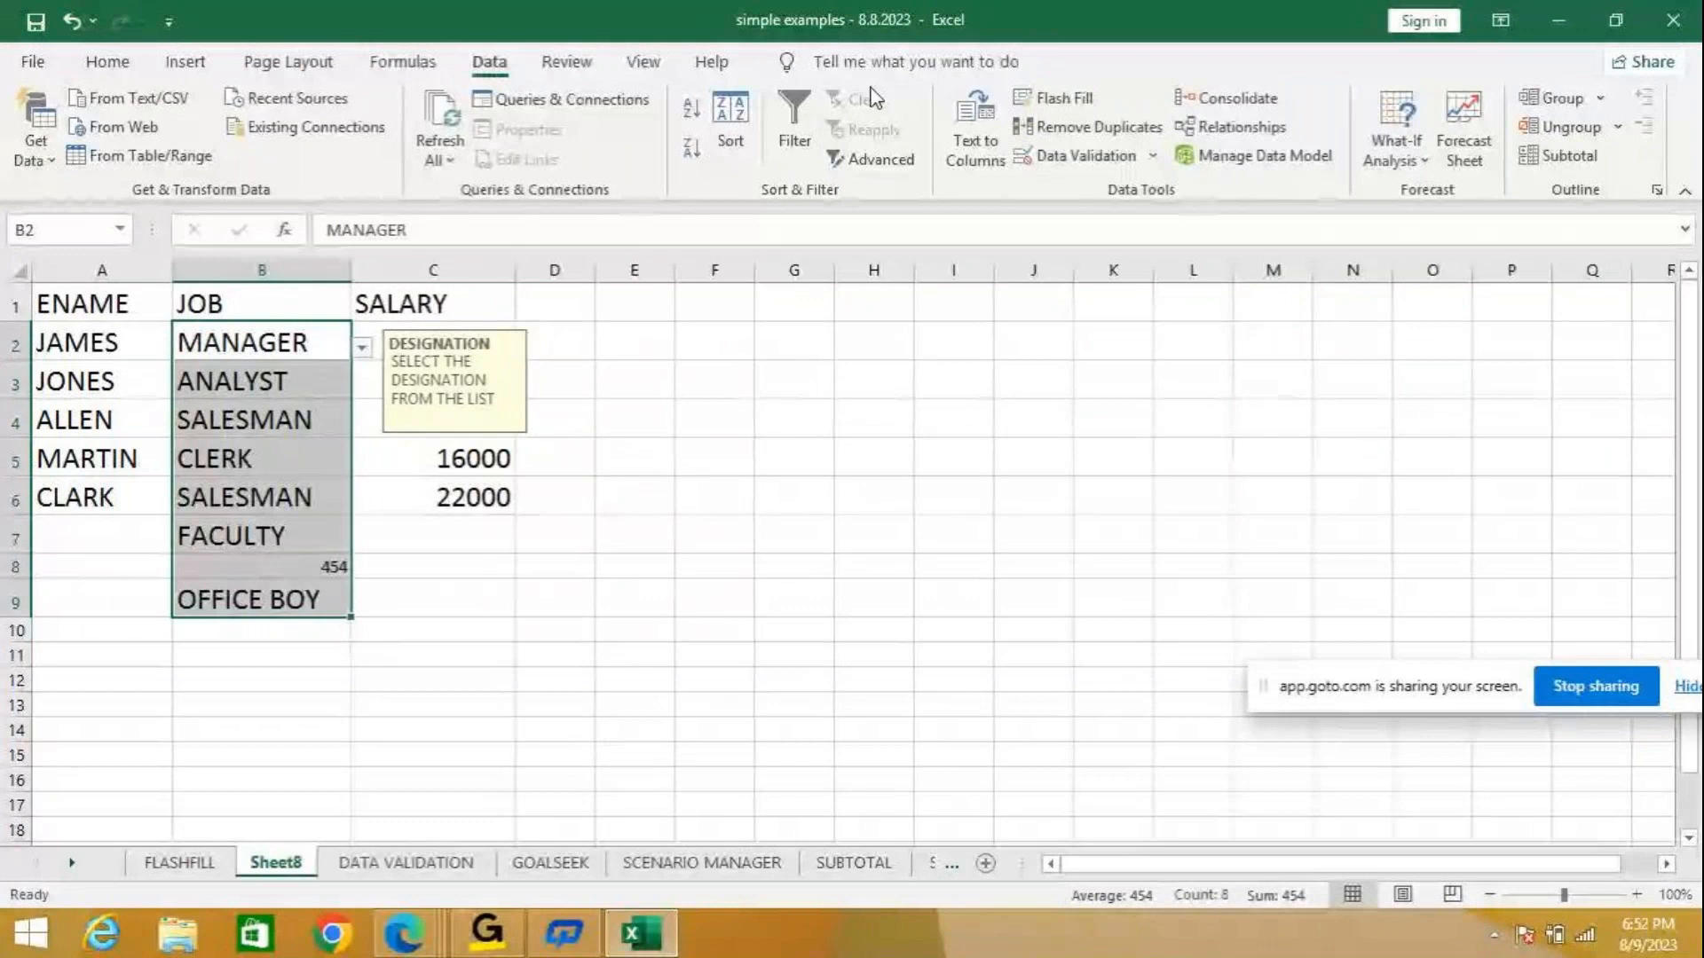
click(1083, 156)
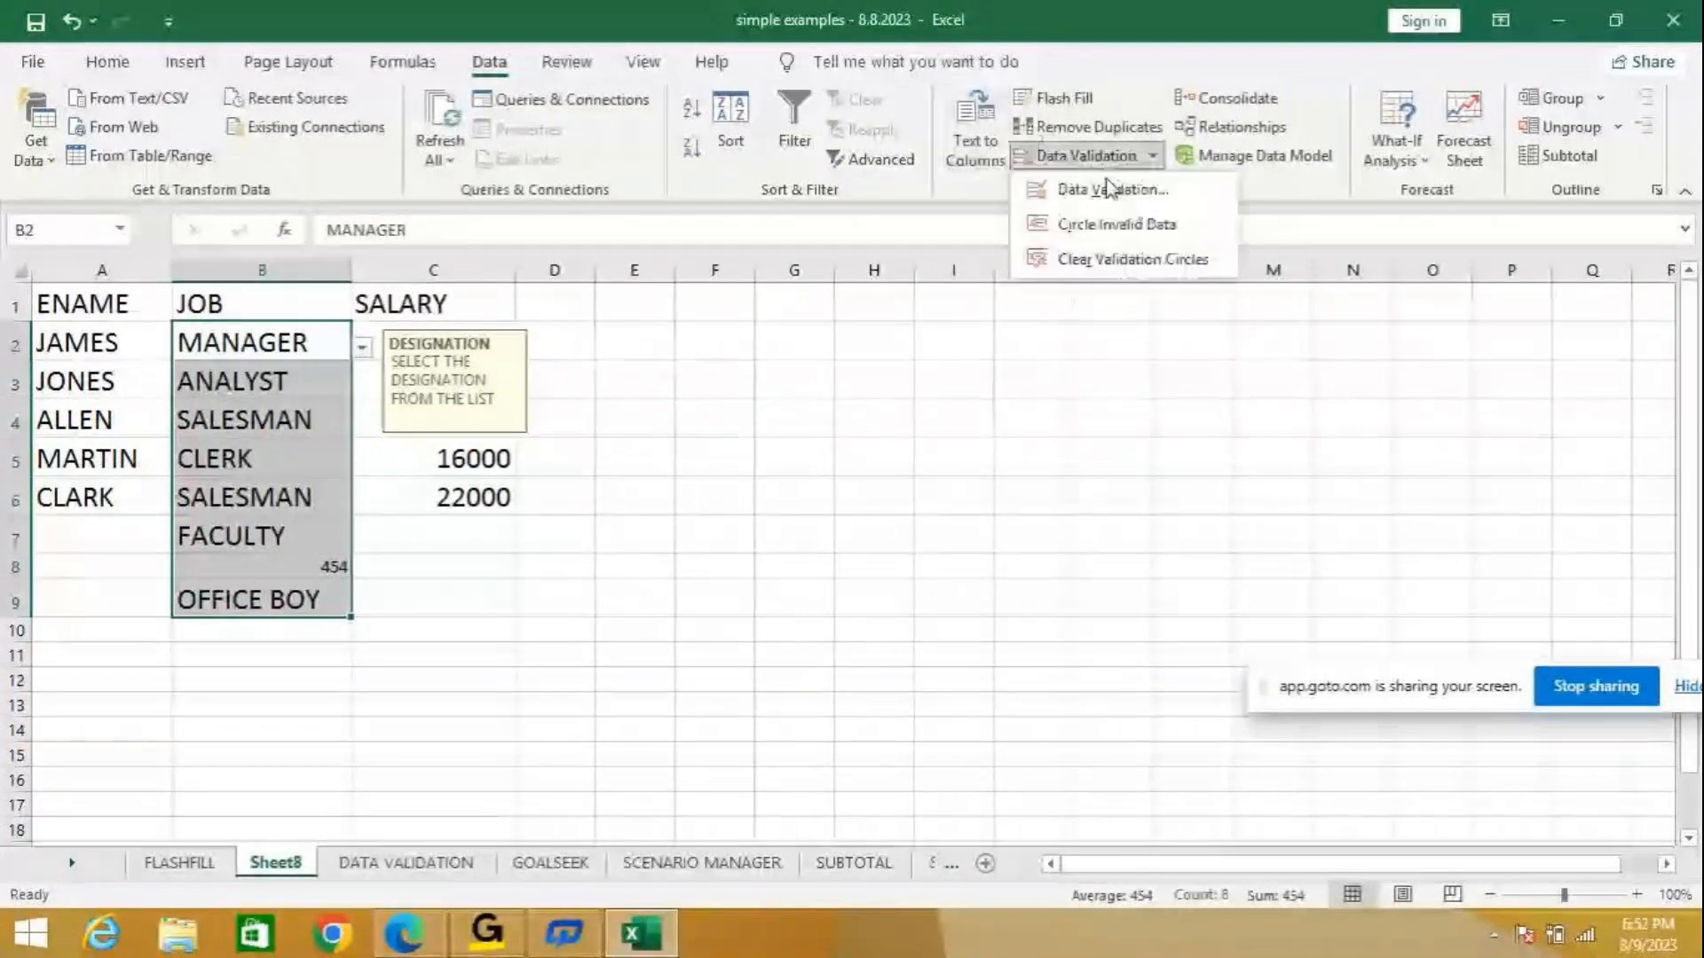
click(1088, 185)
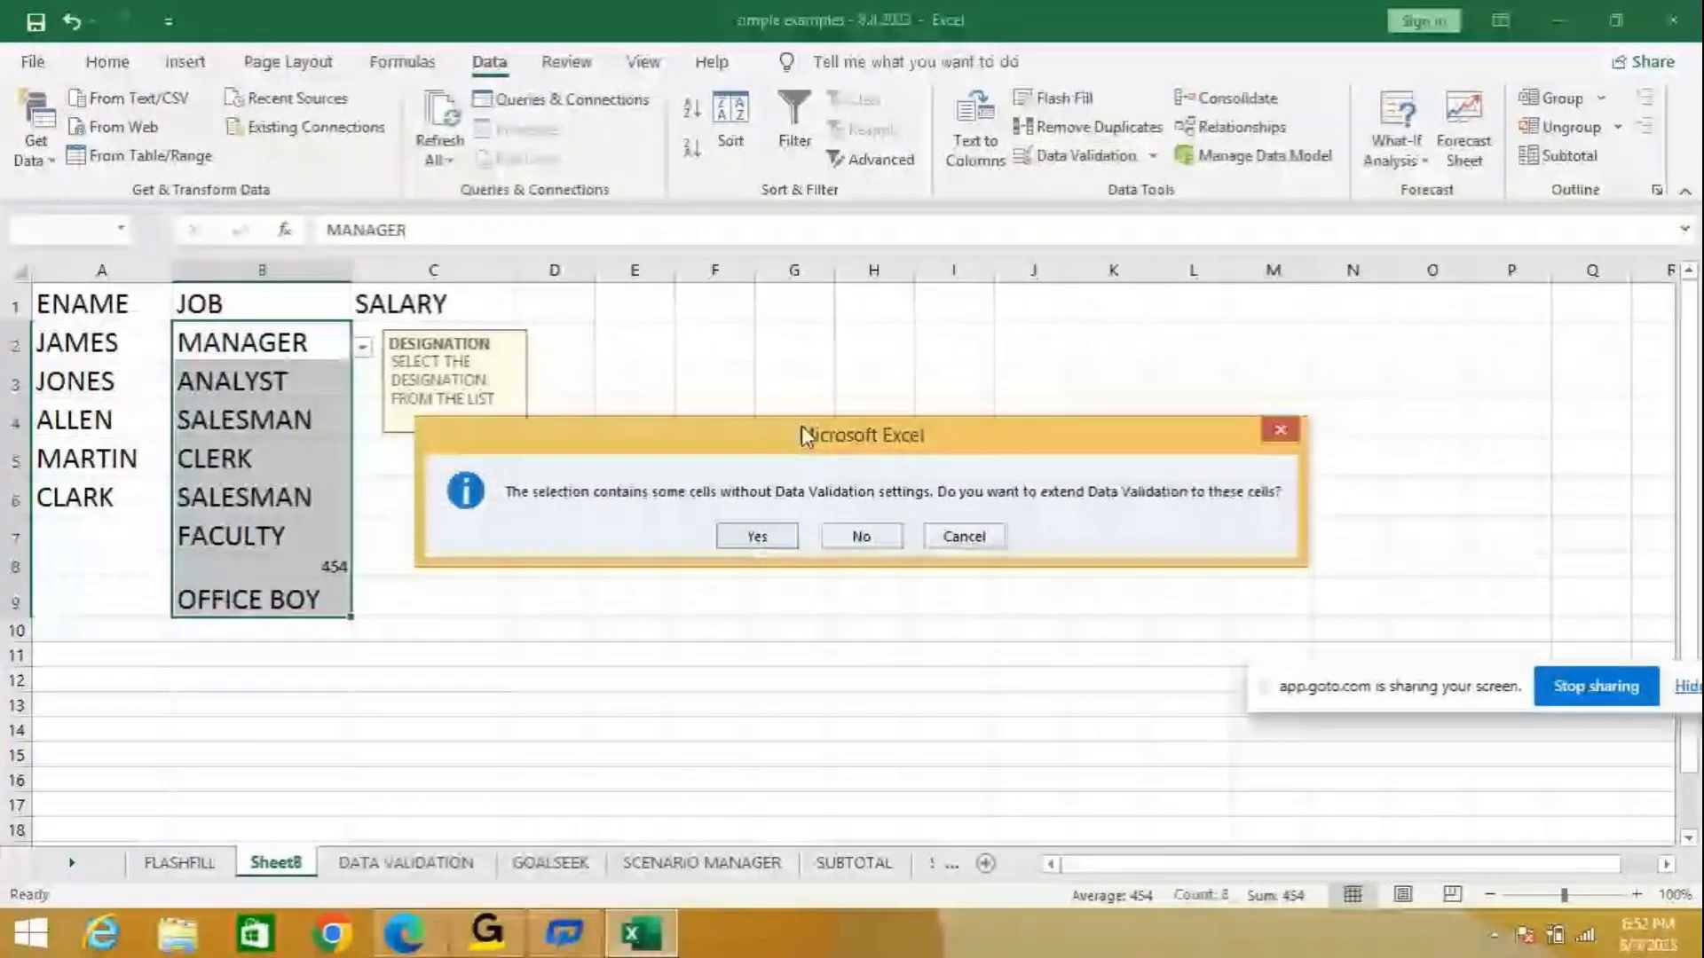
drag(803, 428, 956, 266)
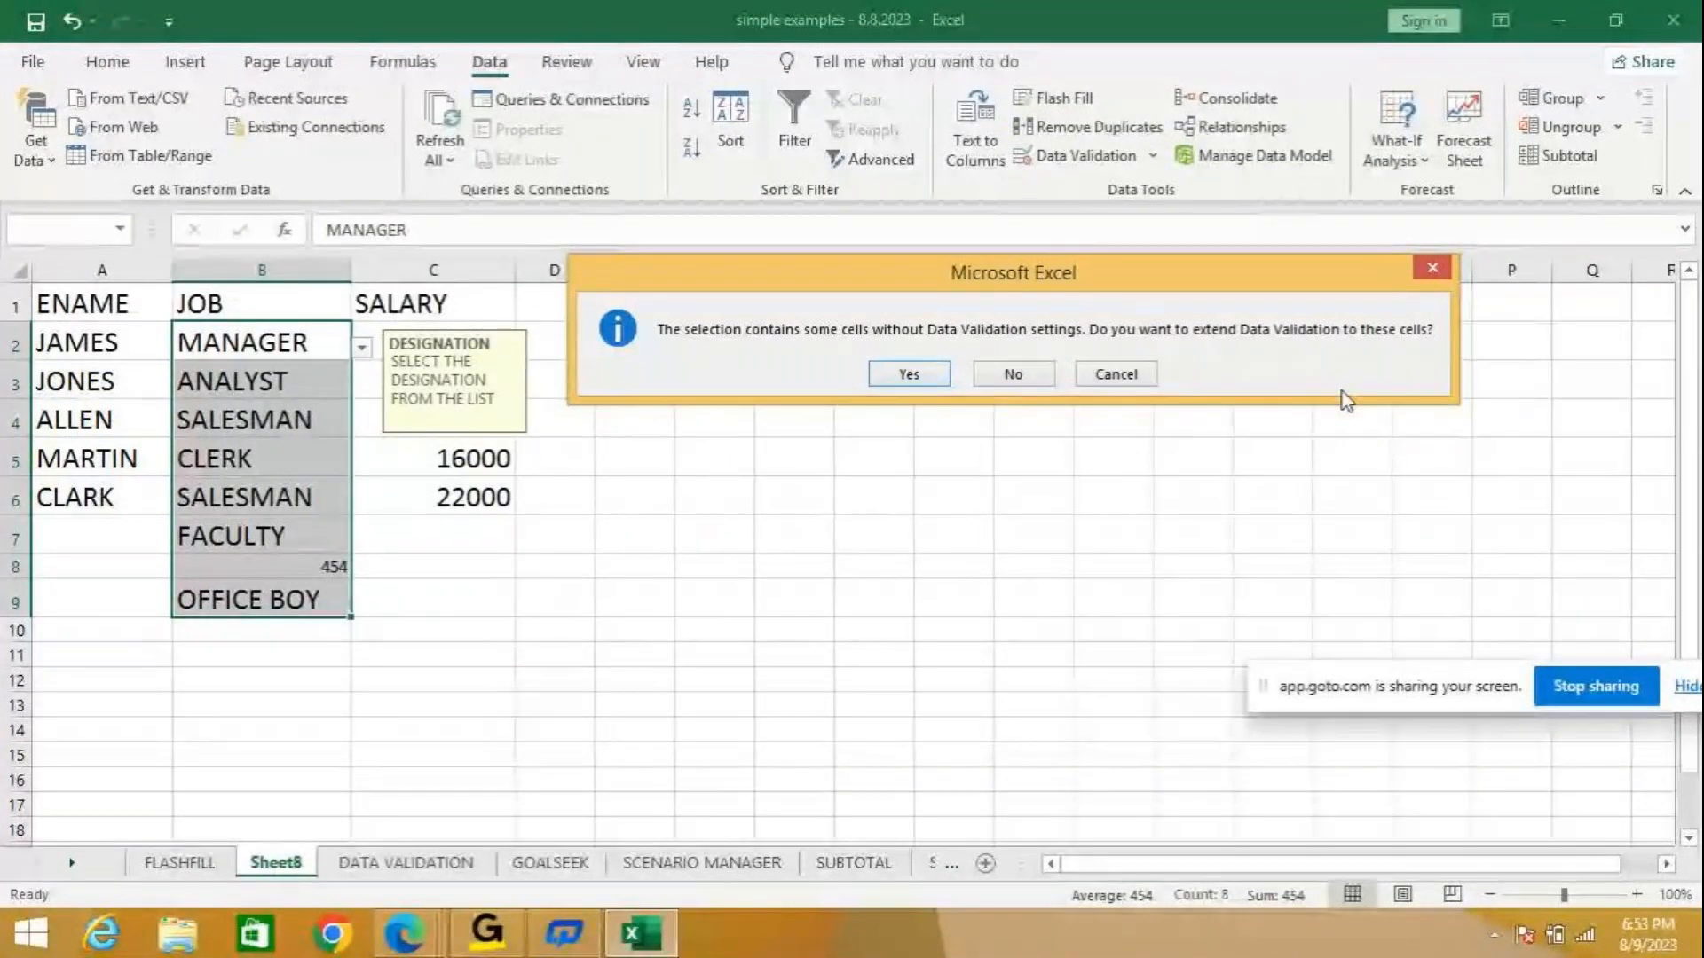
click(922, 374)
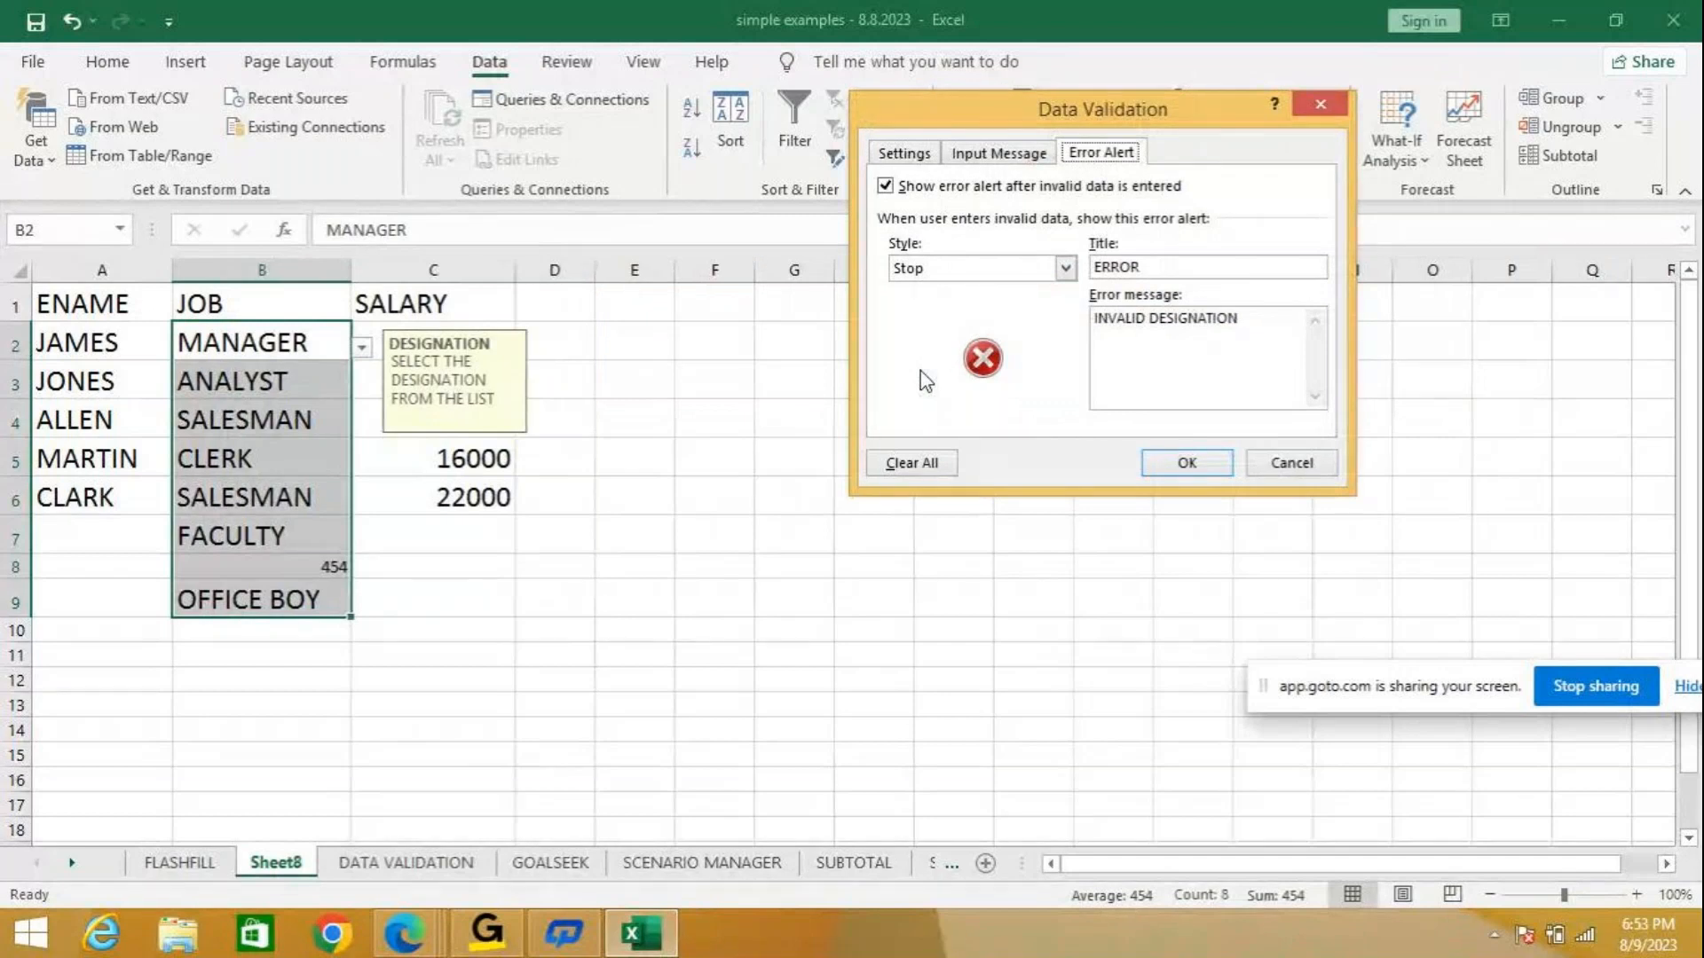
click(1181, 466)
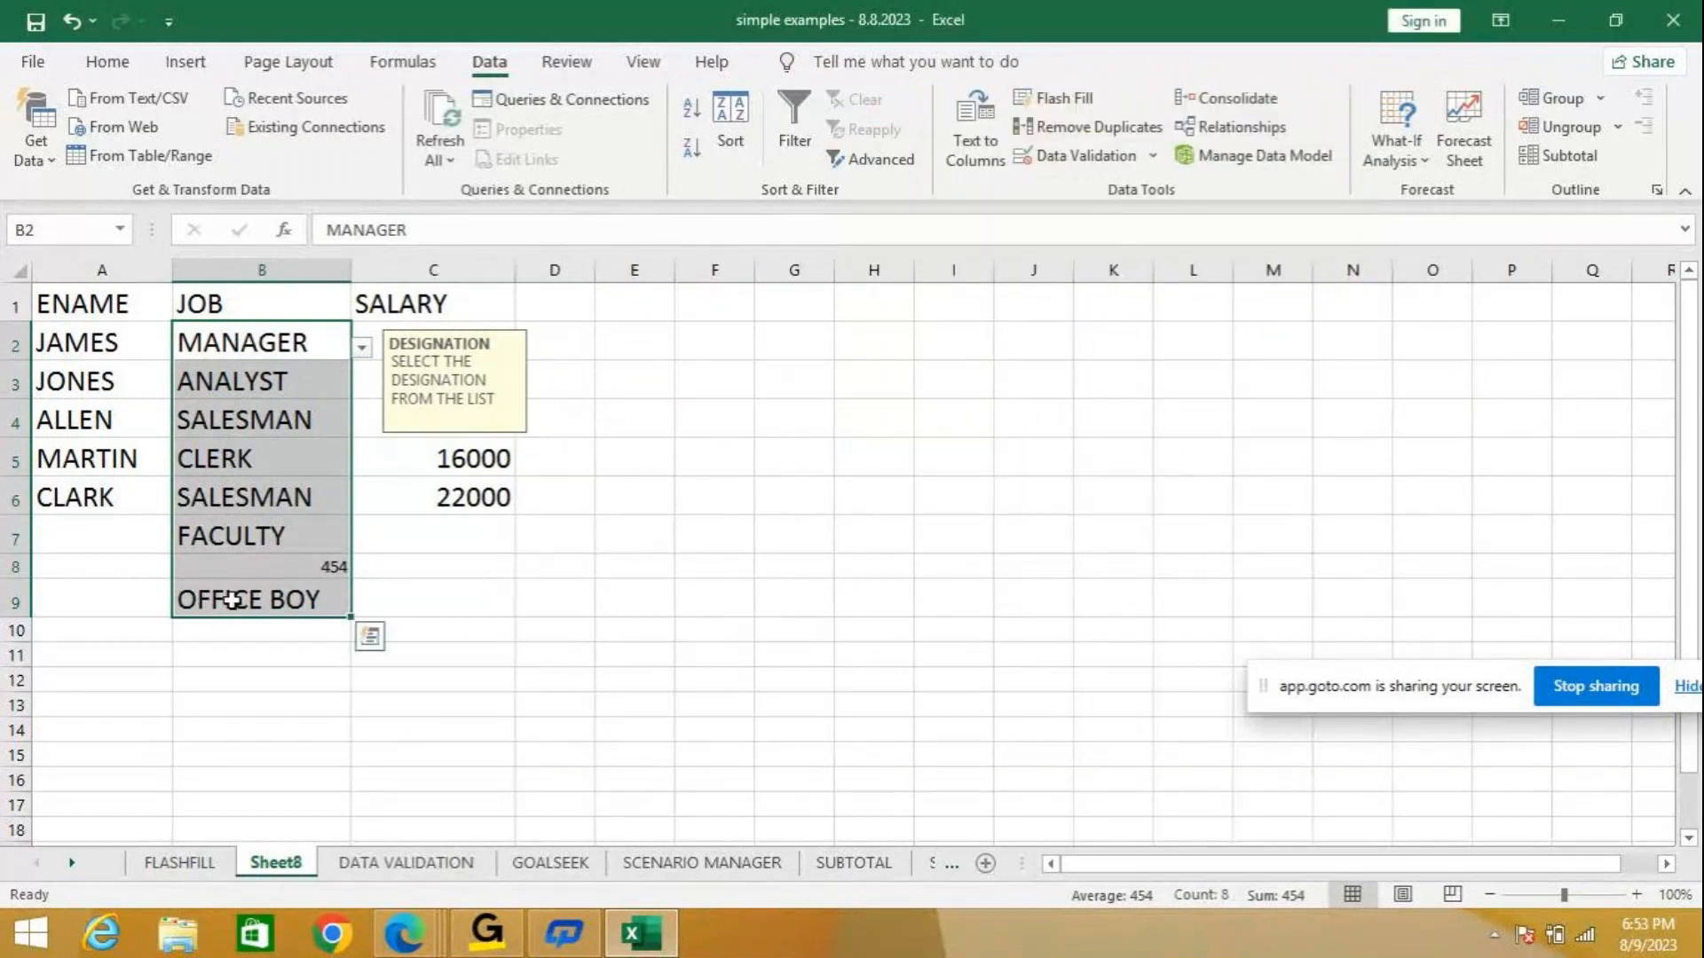
Circle the invalid data in the JOB column and clear the validation circles again.
click(1155, 156)
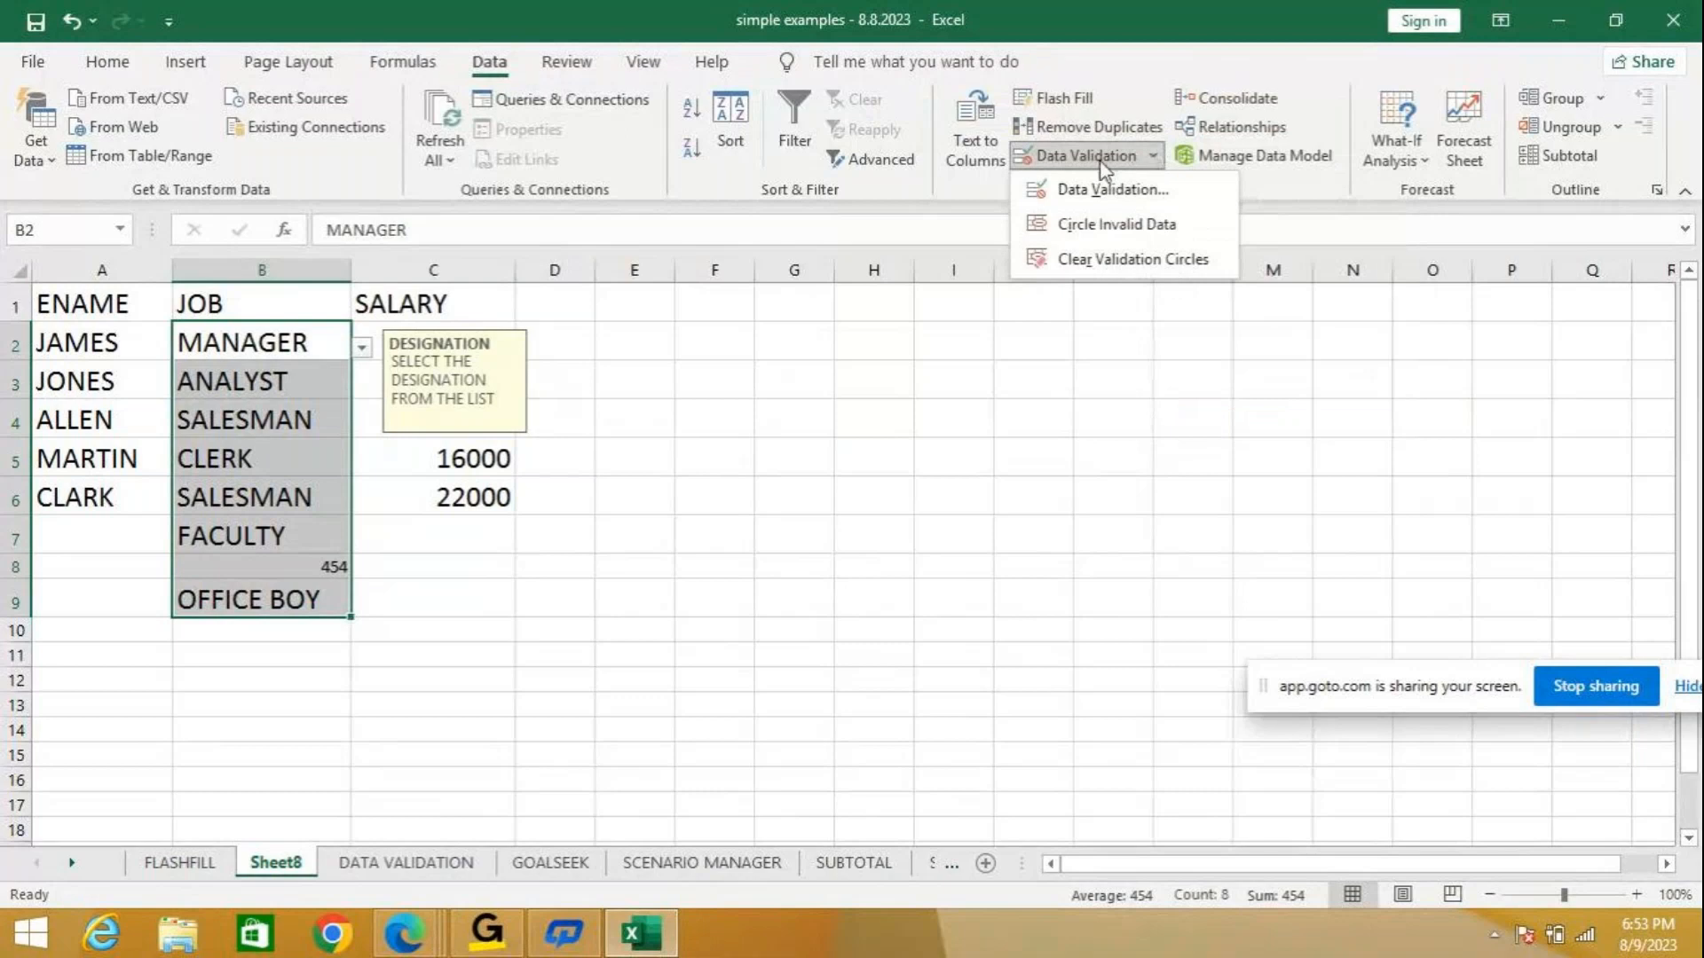
click(1065, 227)
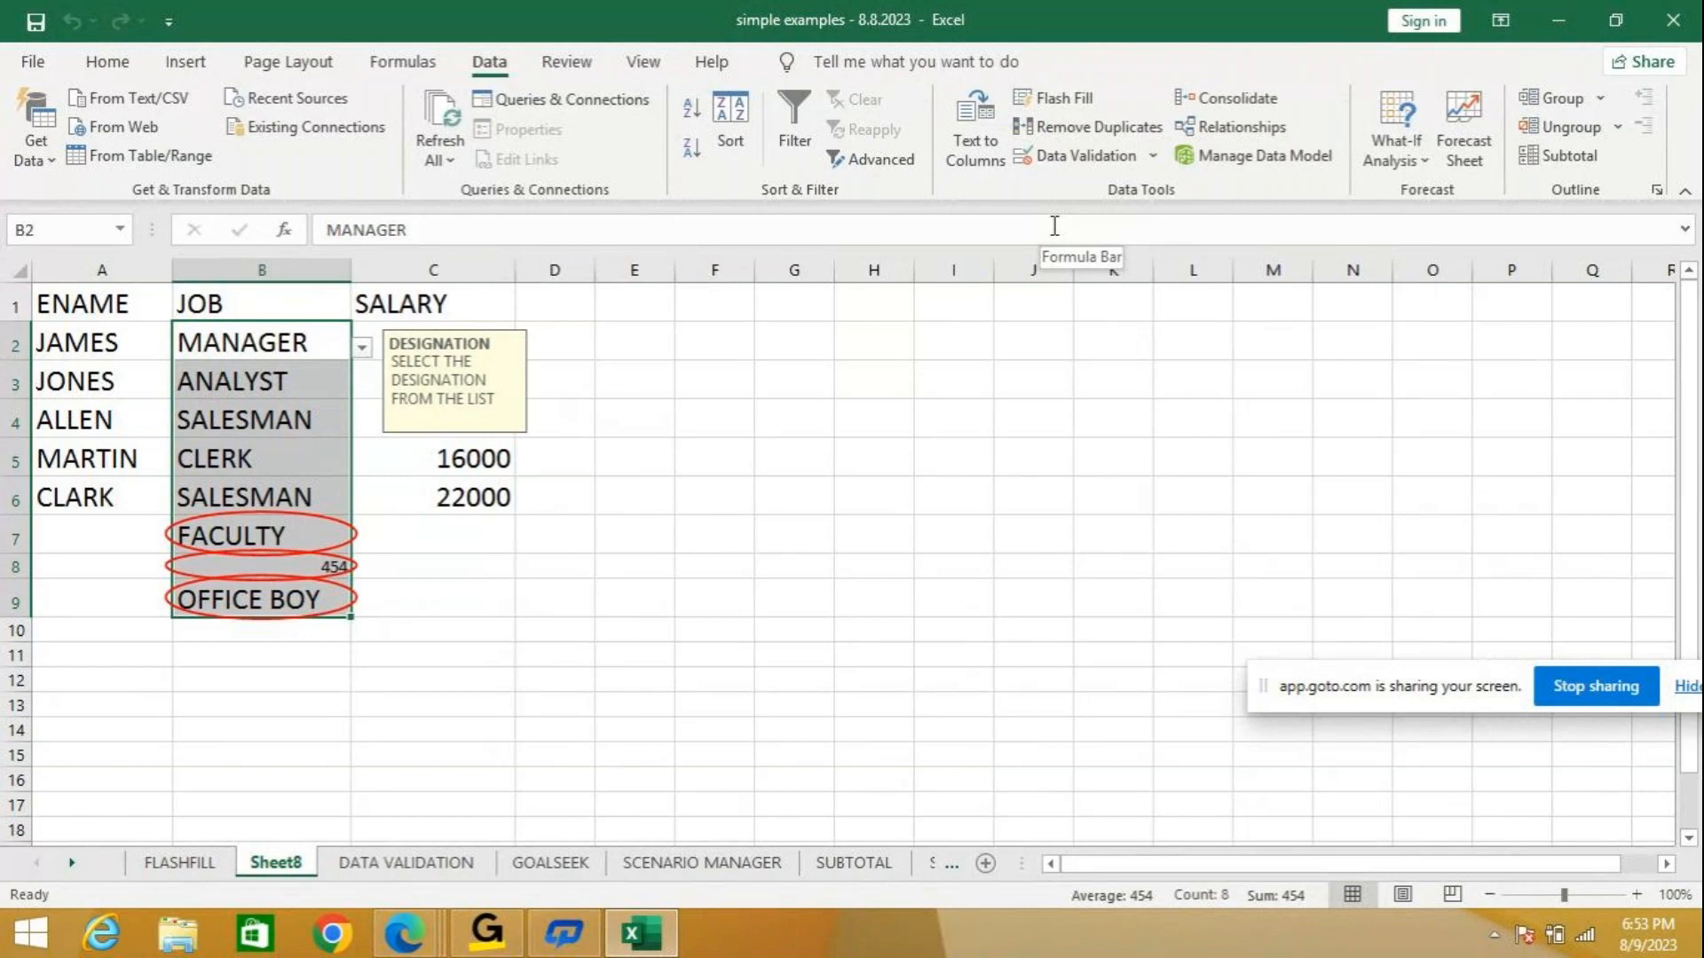
click(1156, 160)
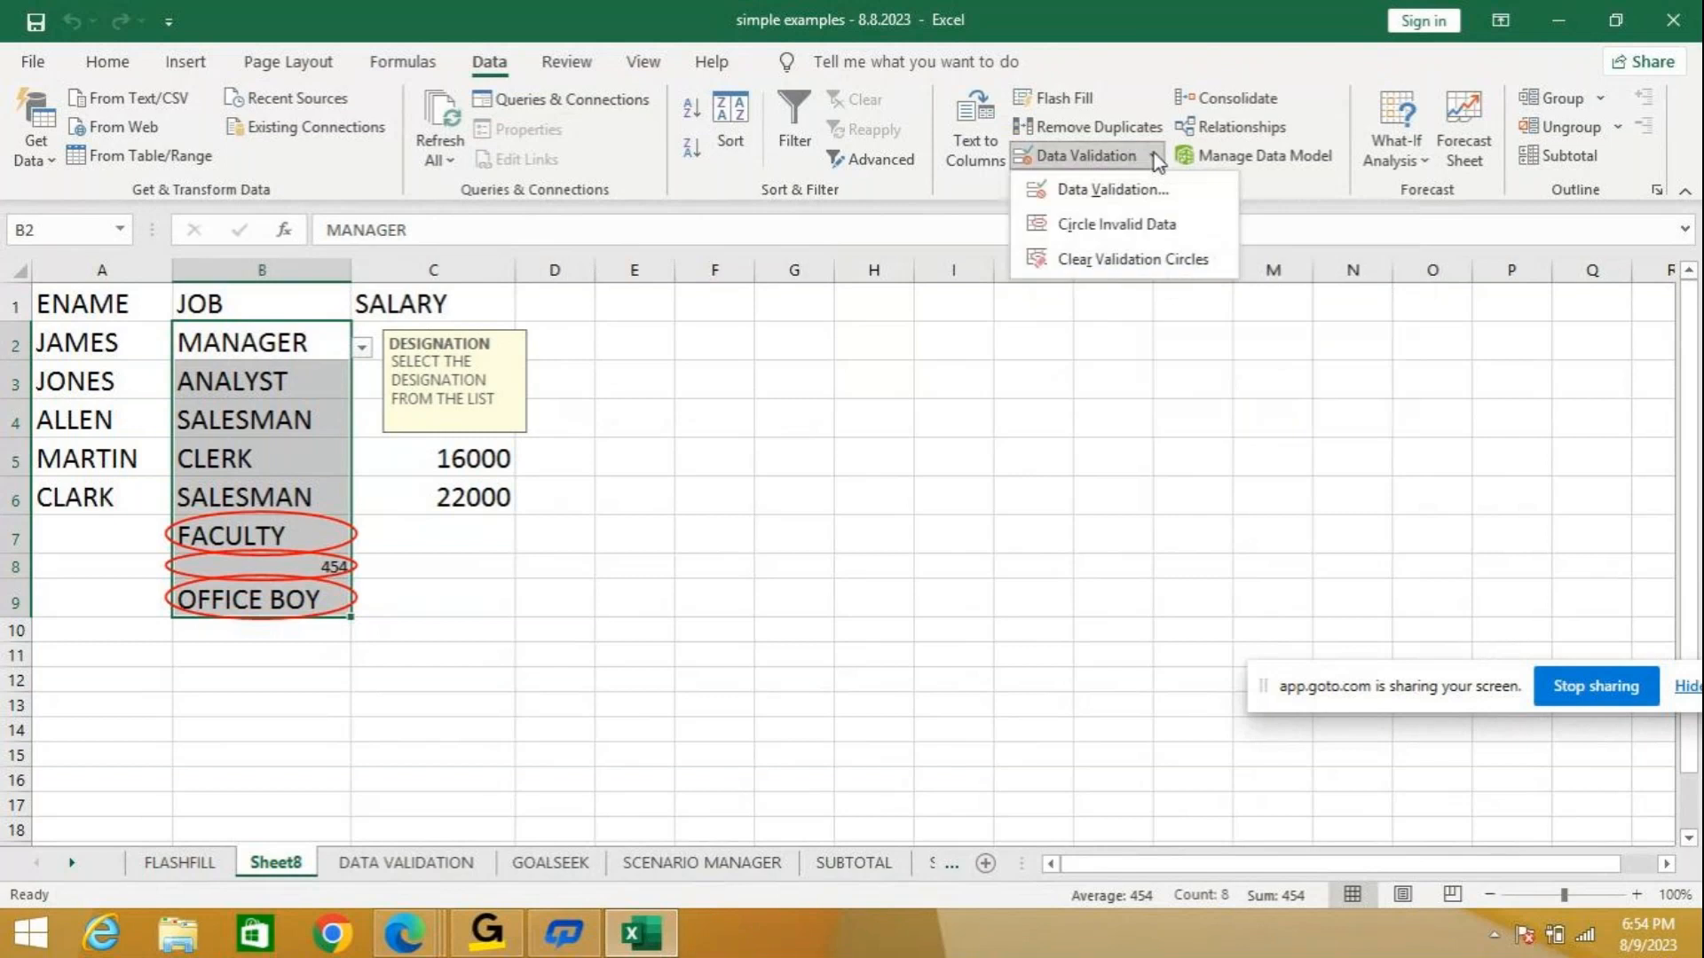
click(1133, 263)
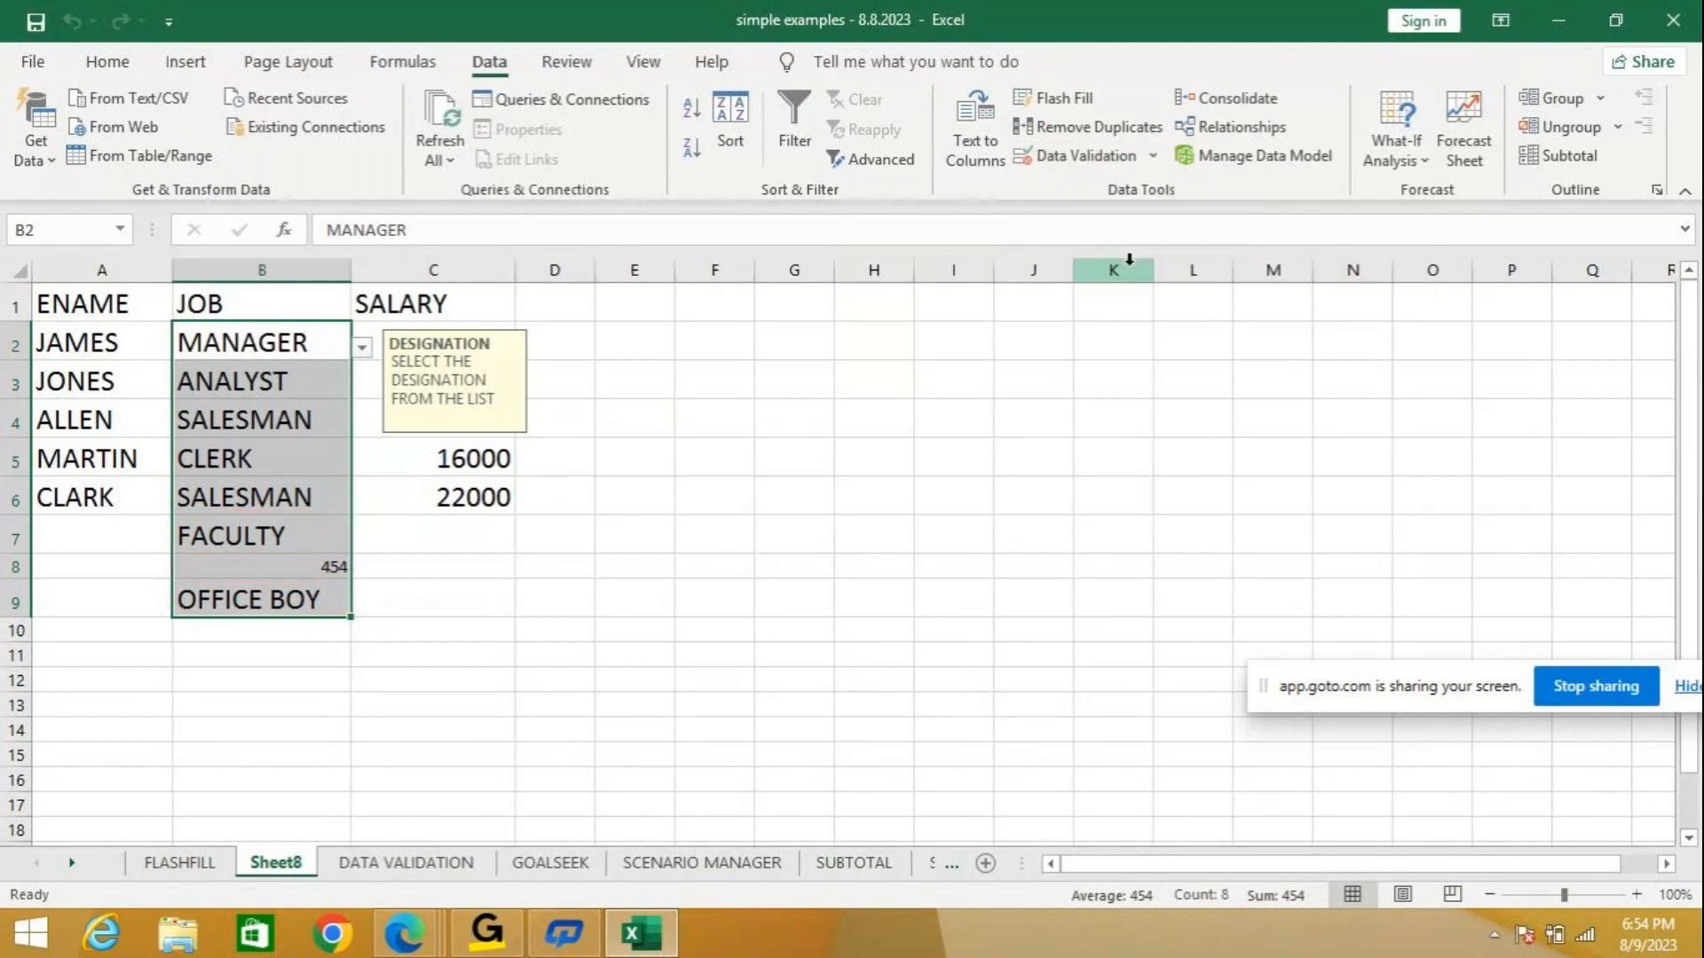
Clear all data validation settings from B2:B9.
click(1144, 155)
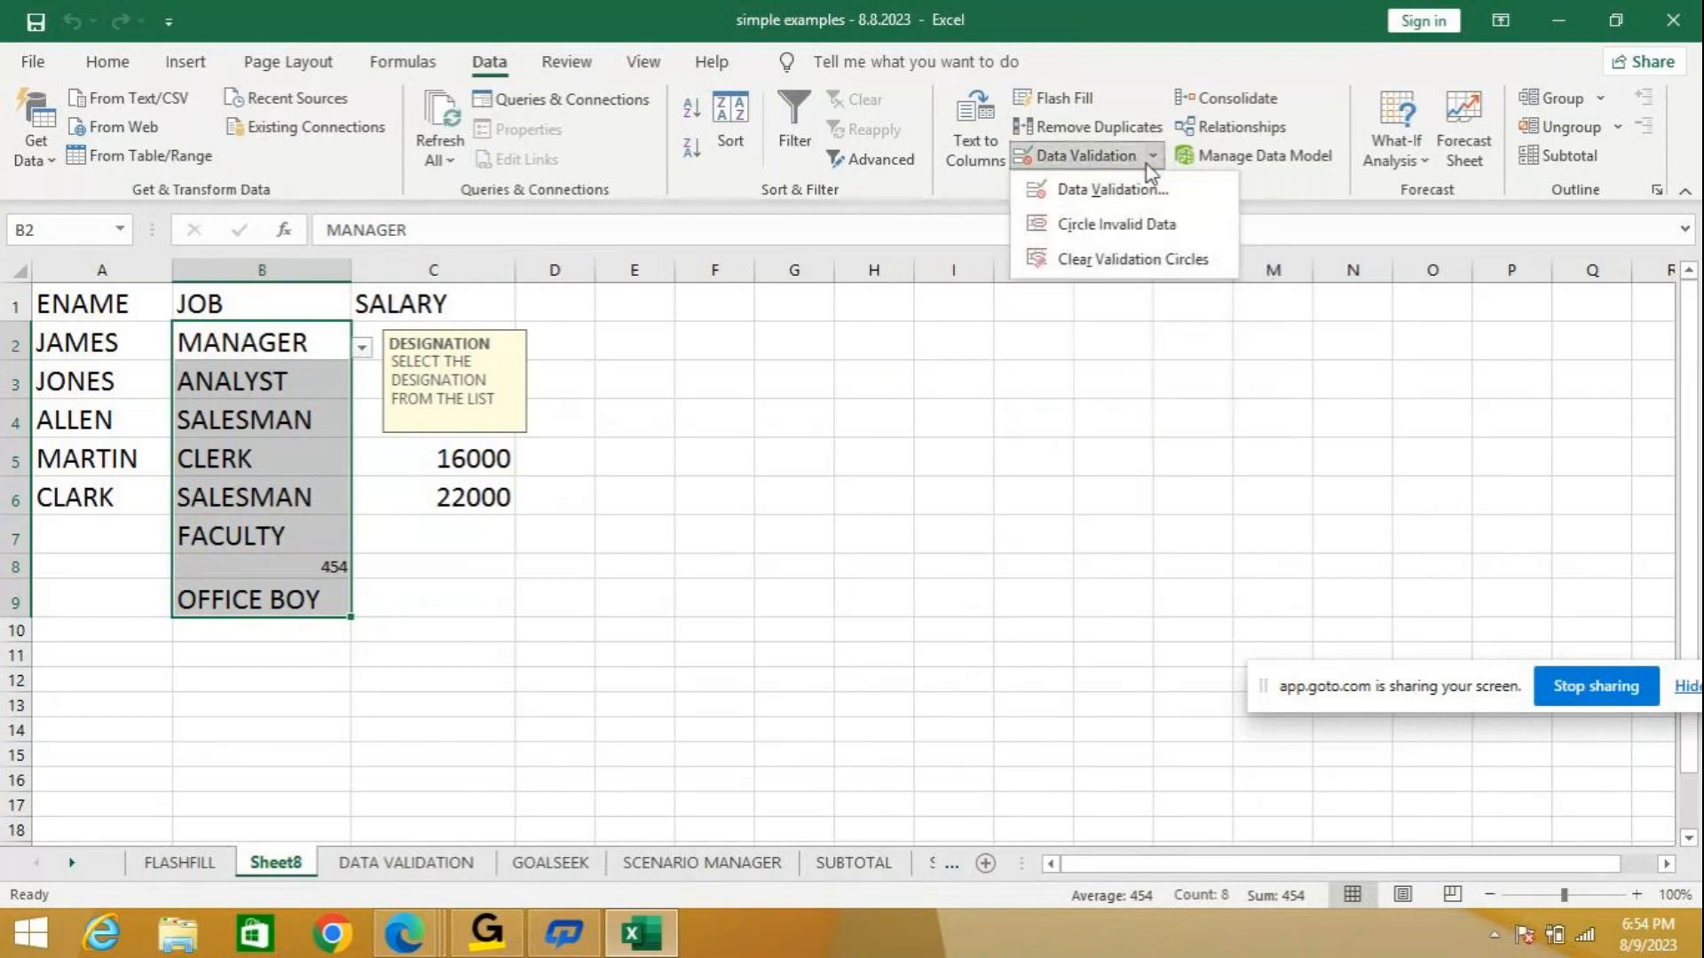
click(1105, 191)
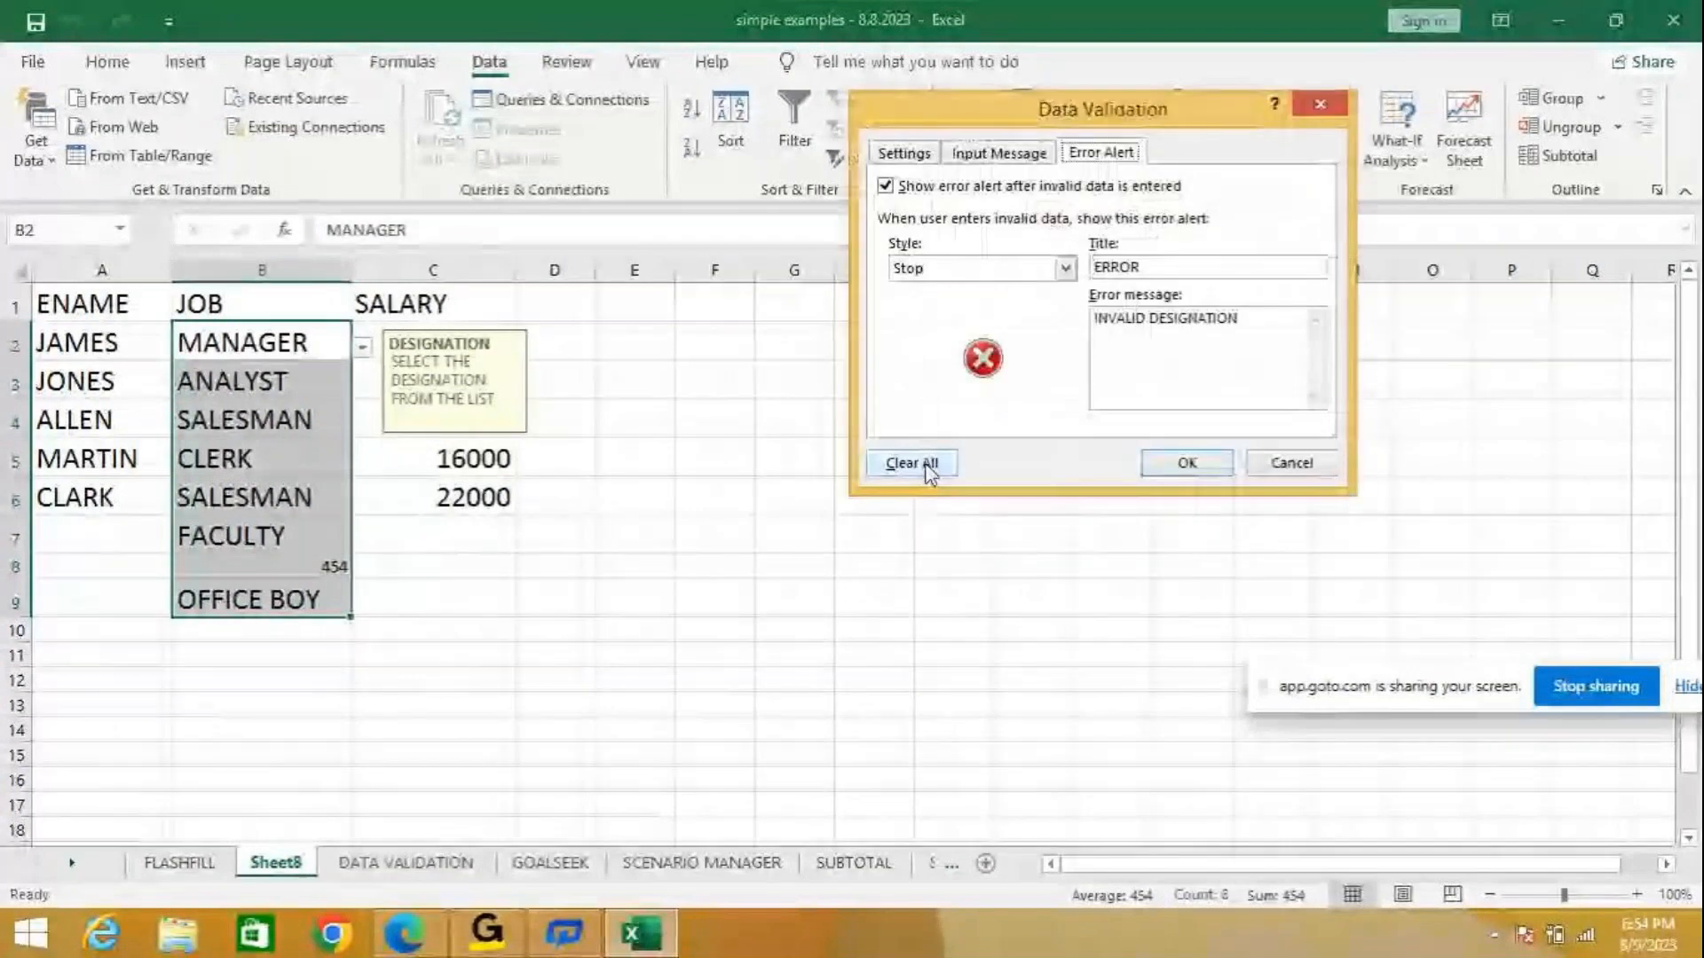
click(914, 463)
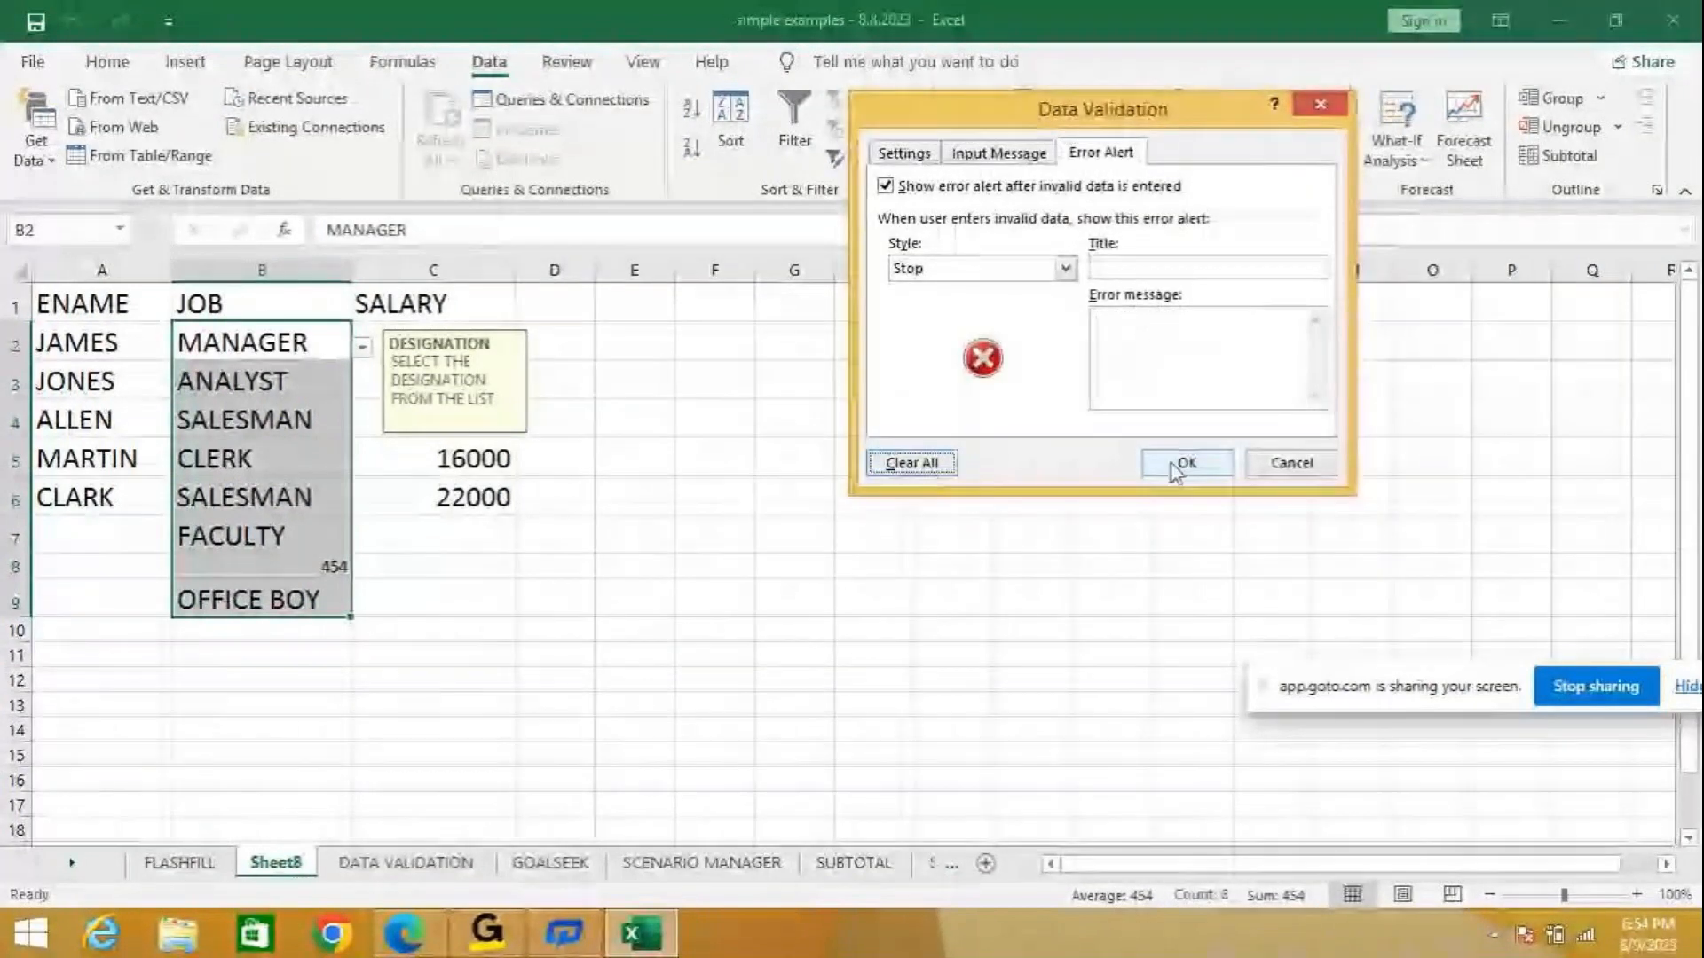
click(1176, 464)
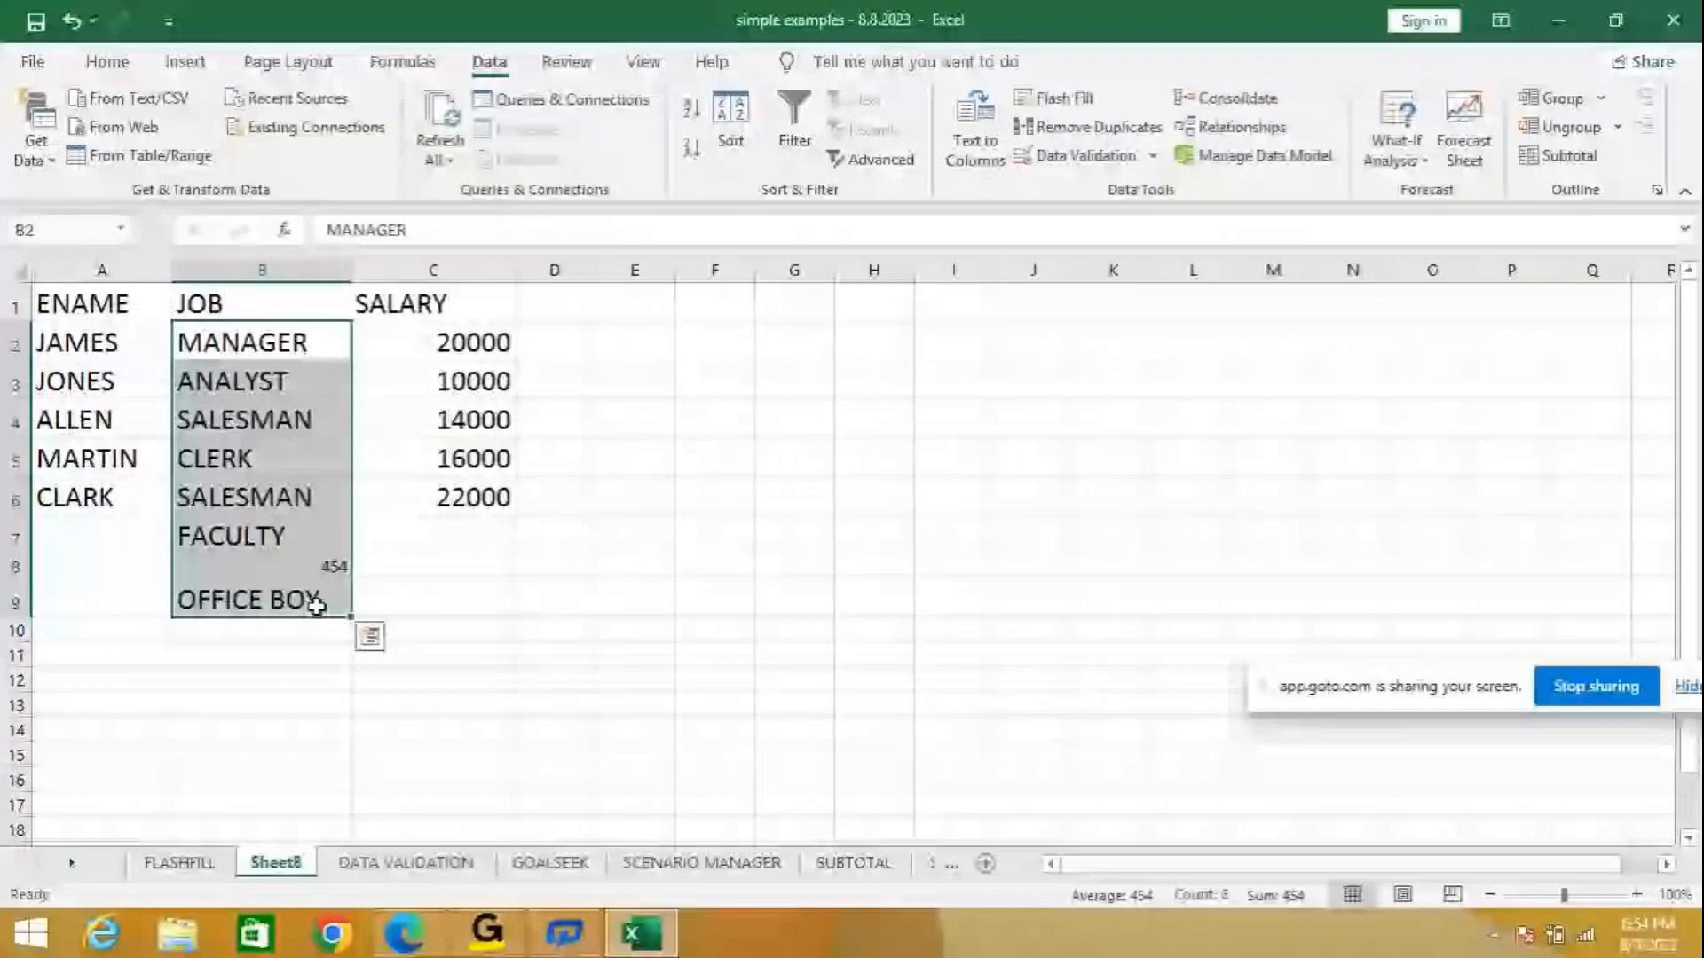
Try circling invalid data in the JOB column without a rule, and test B8 with the entry DFGDFG.
click(1152, 156)
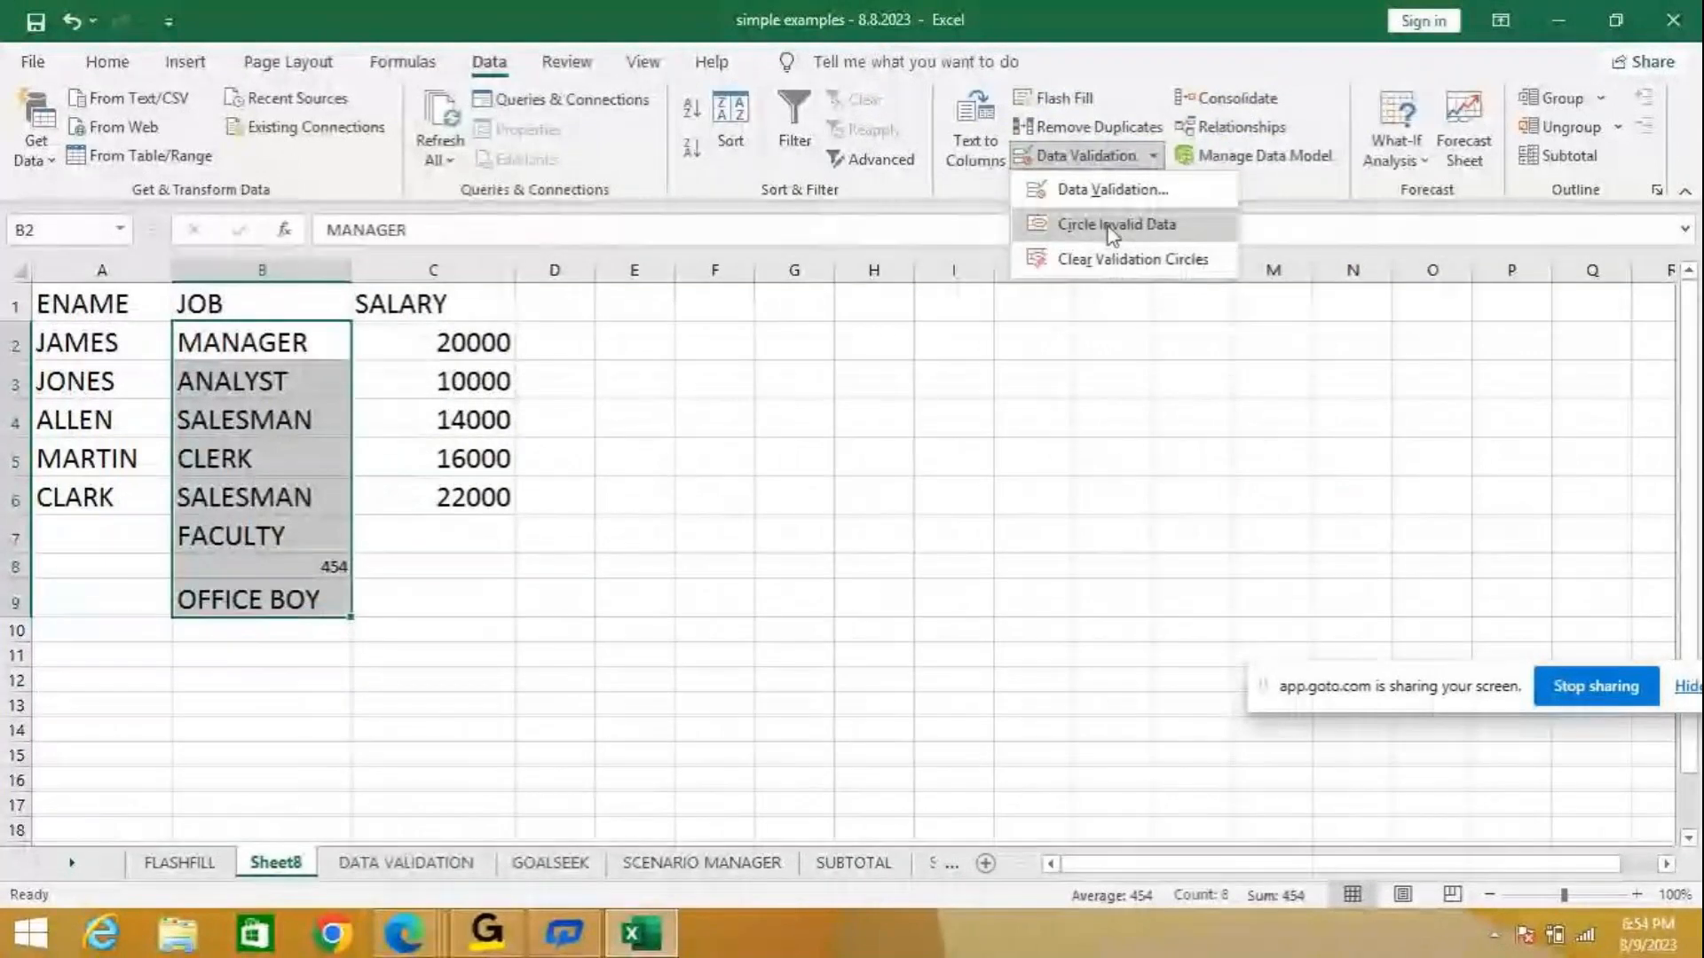
click(1110, 228)
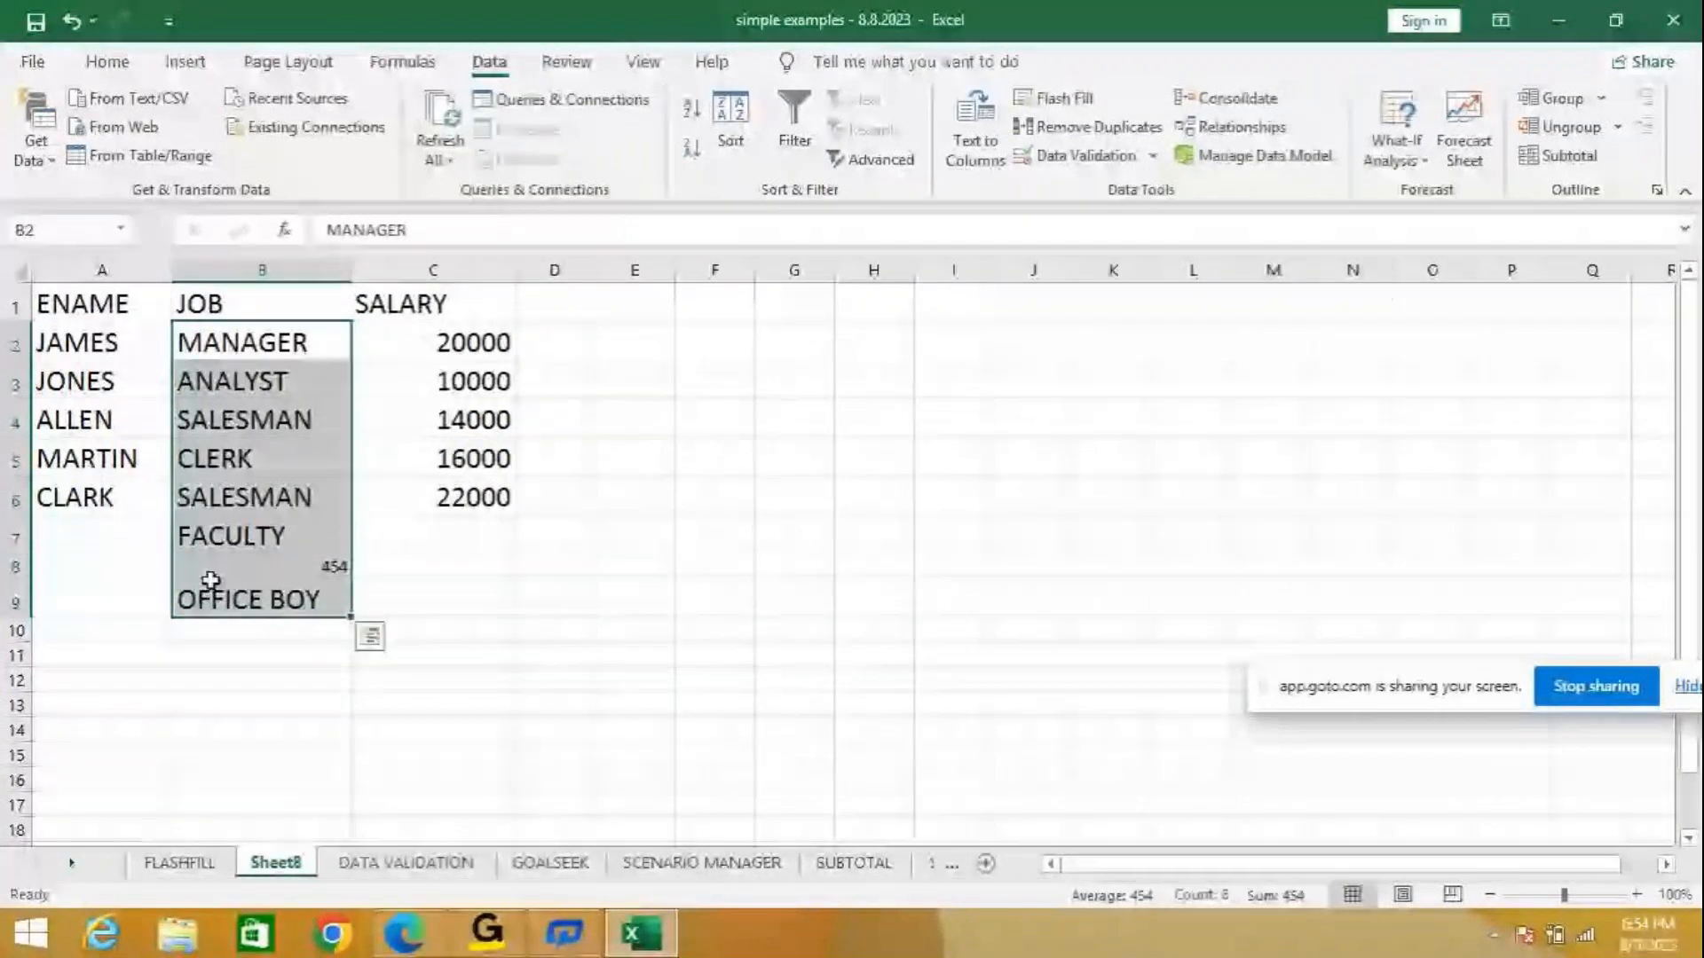
key(ctrl+z)
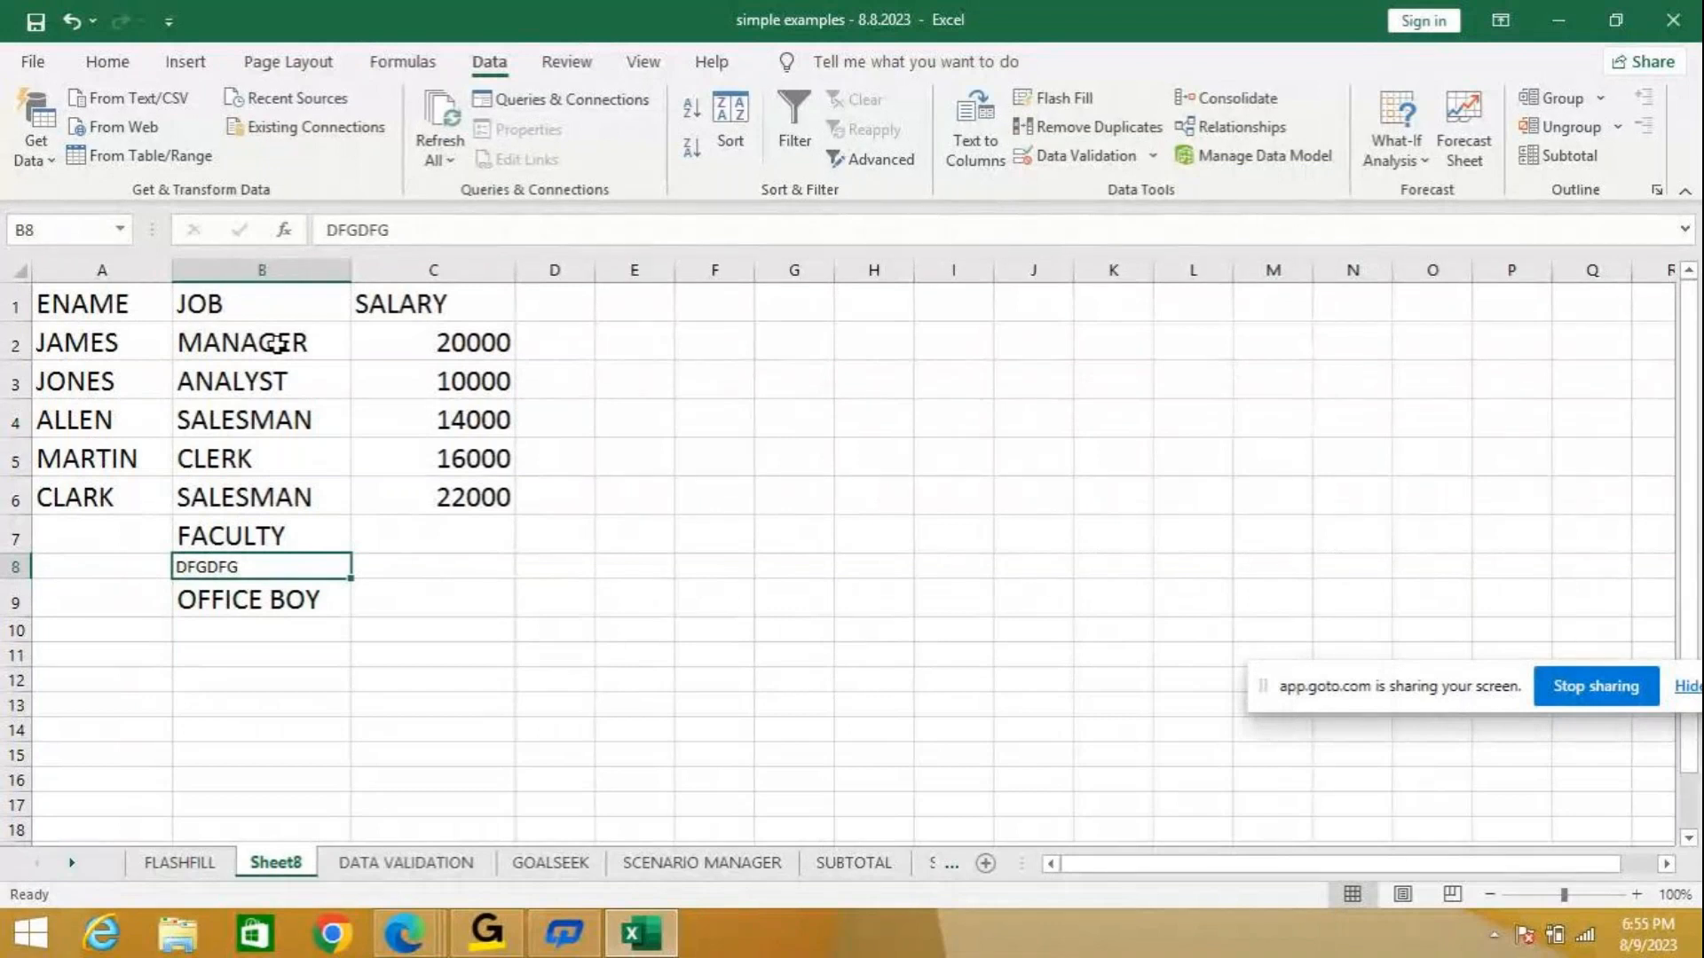
Delete the job entries in B2:B9 and the salary values in C2:C6.
drag(277, 343, 286, 603)
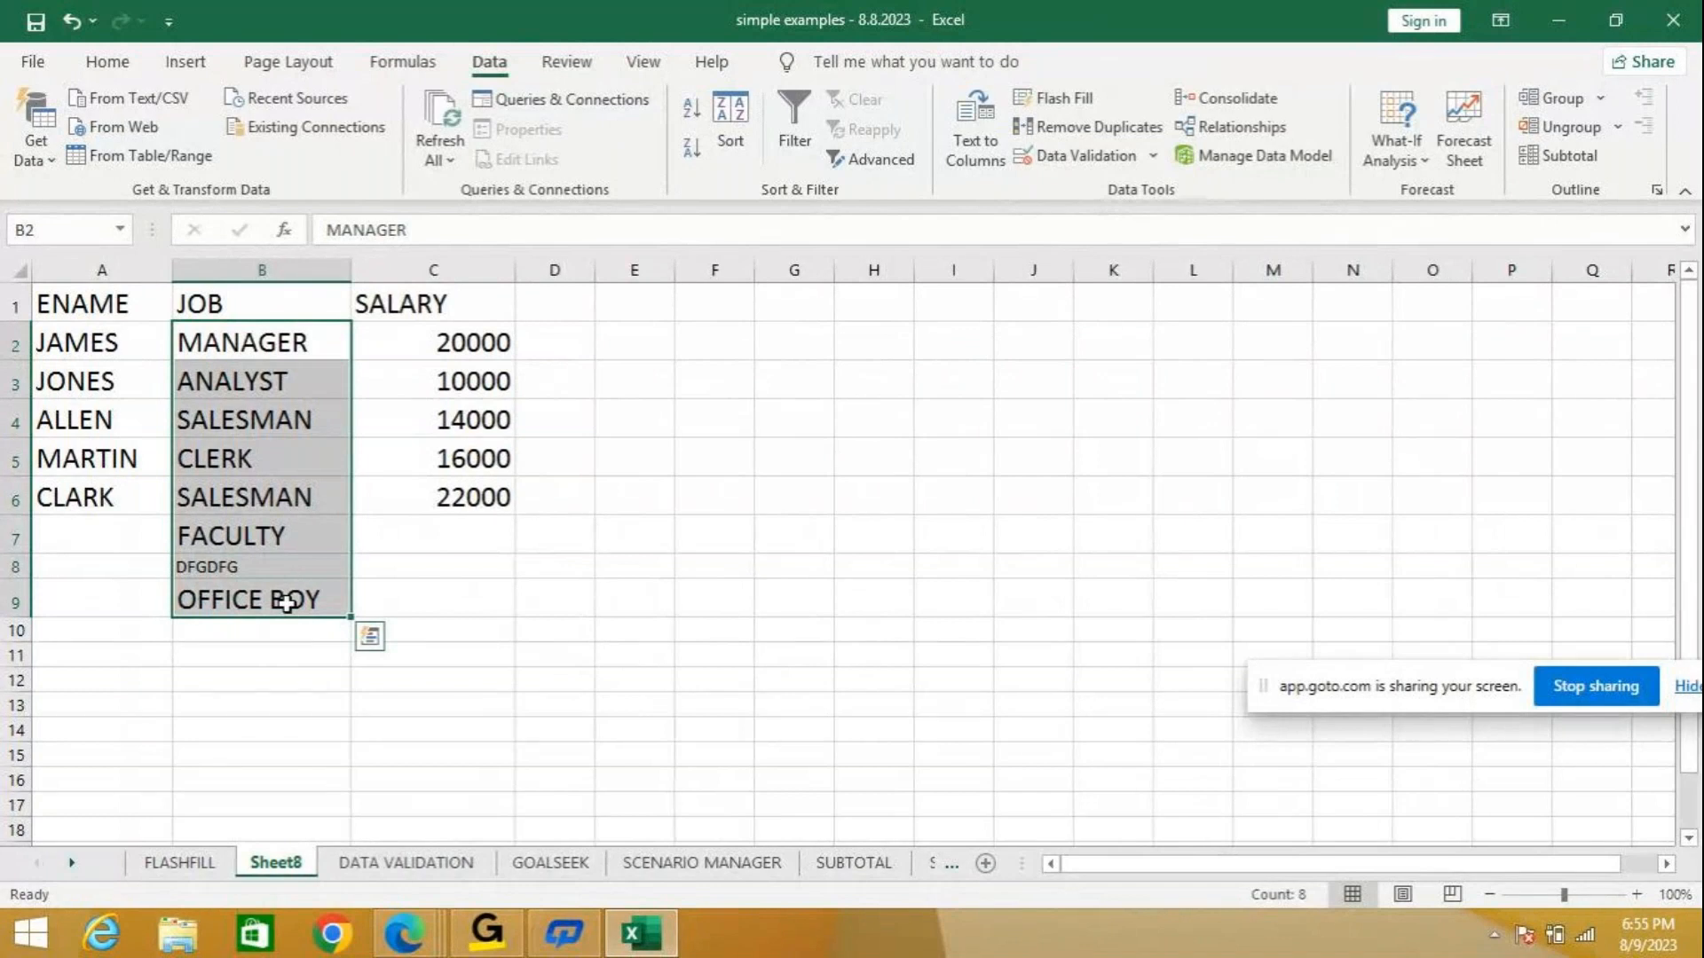
key(Delete)
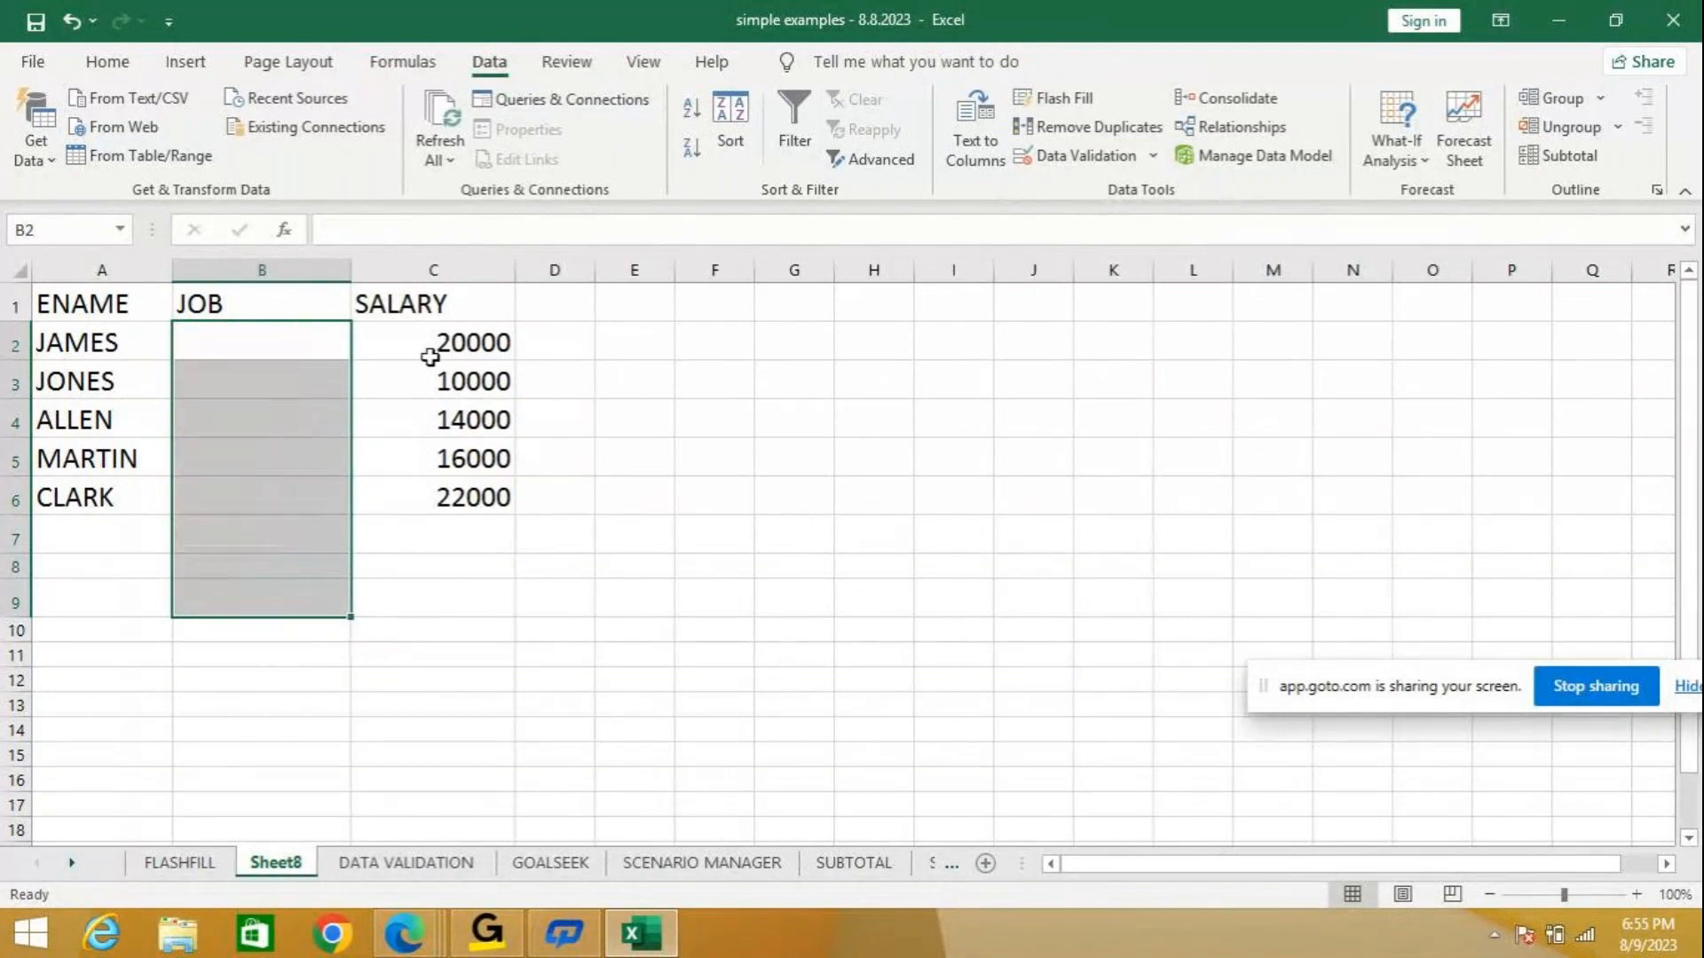
drag(524, 420, 559, 494)
click(627, 442)
drag(417, 343, 429, 503)
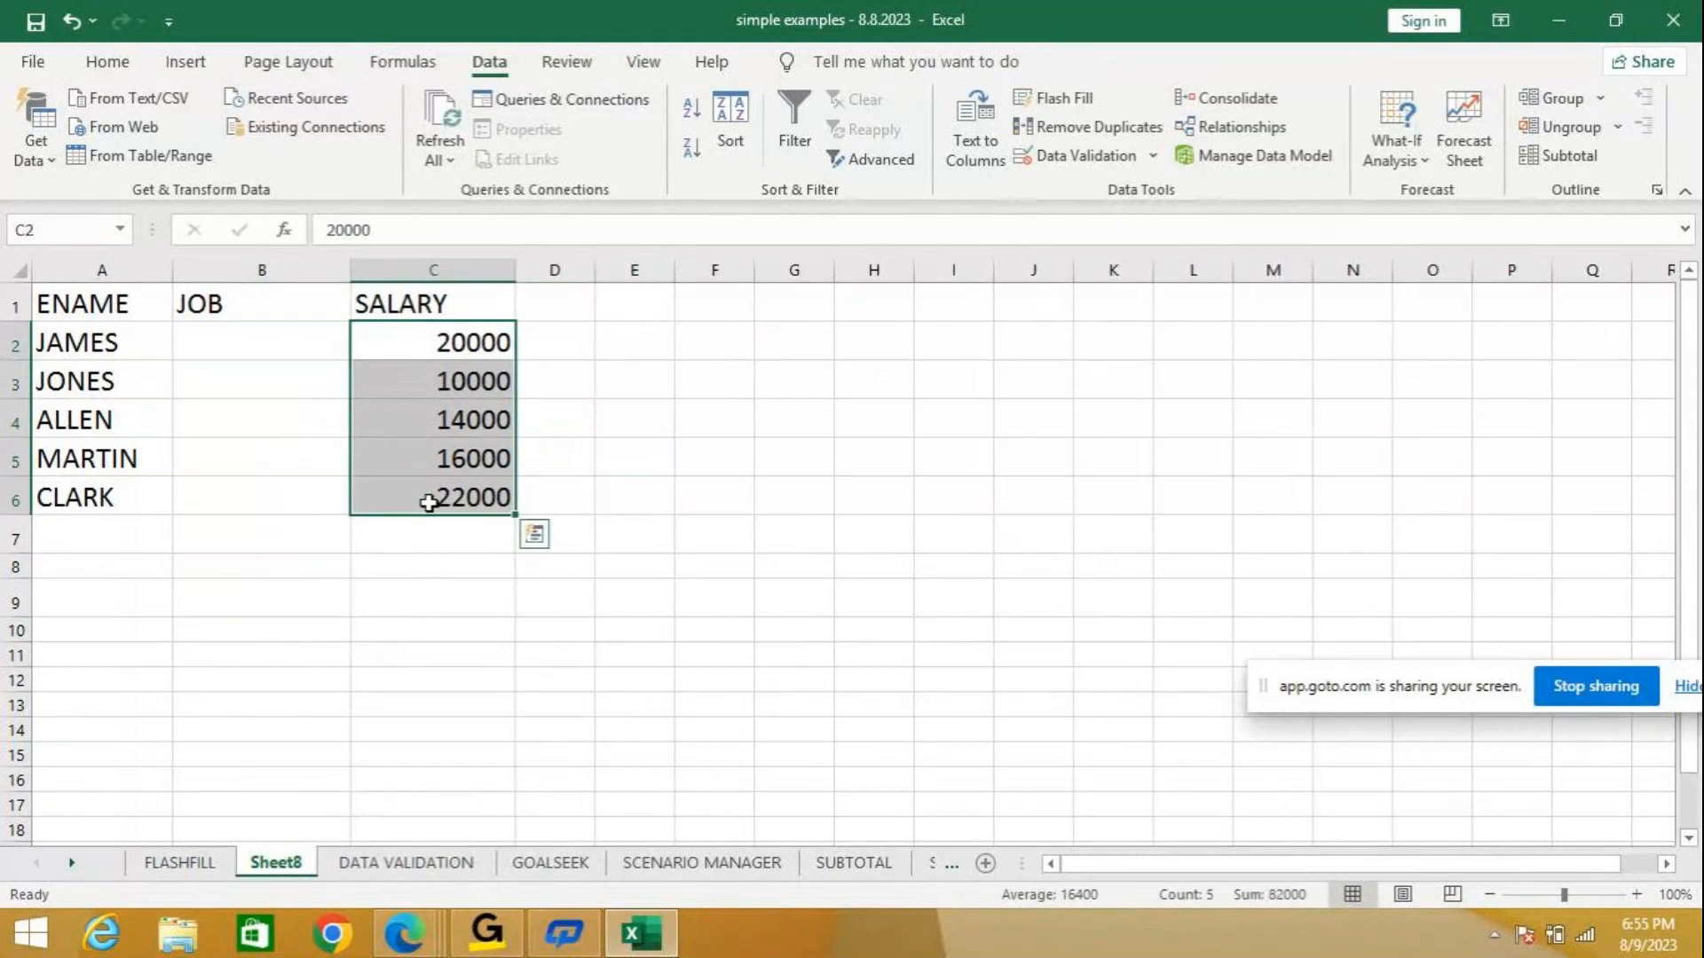
key(Delete)
click(476, 574)
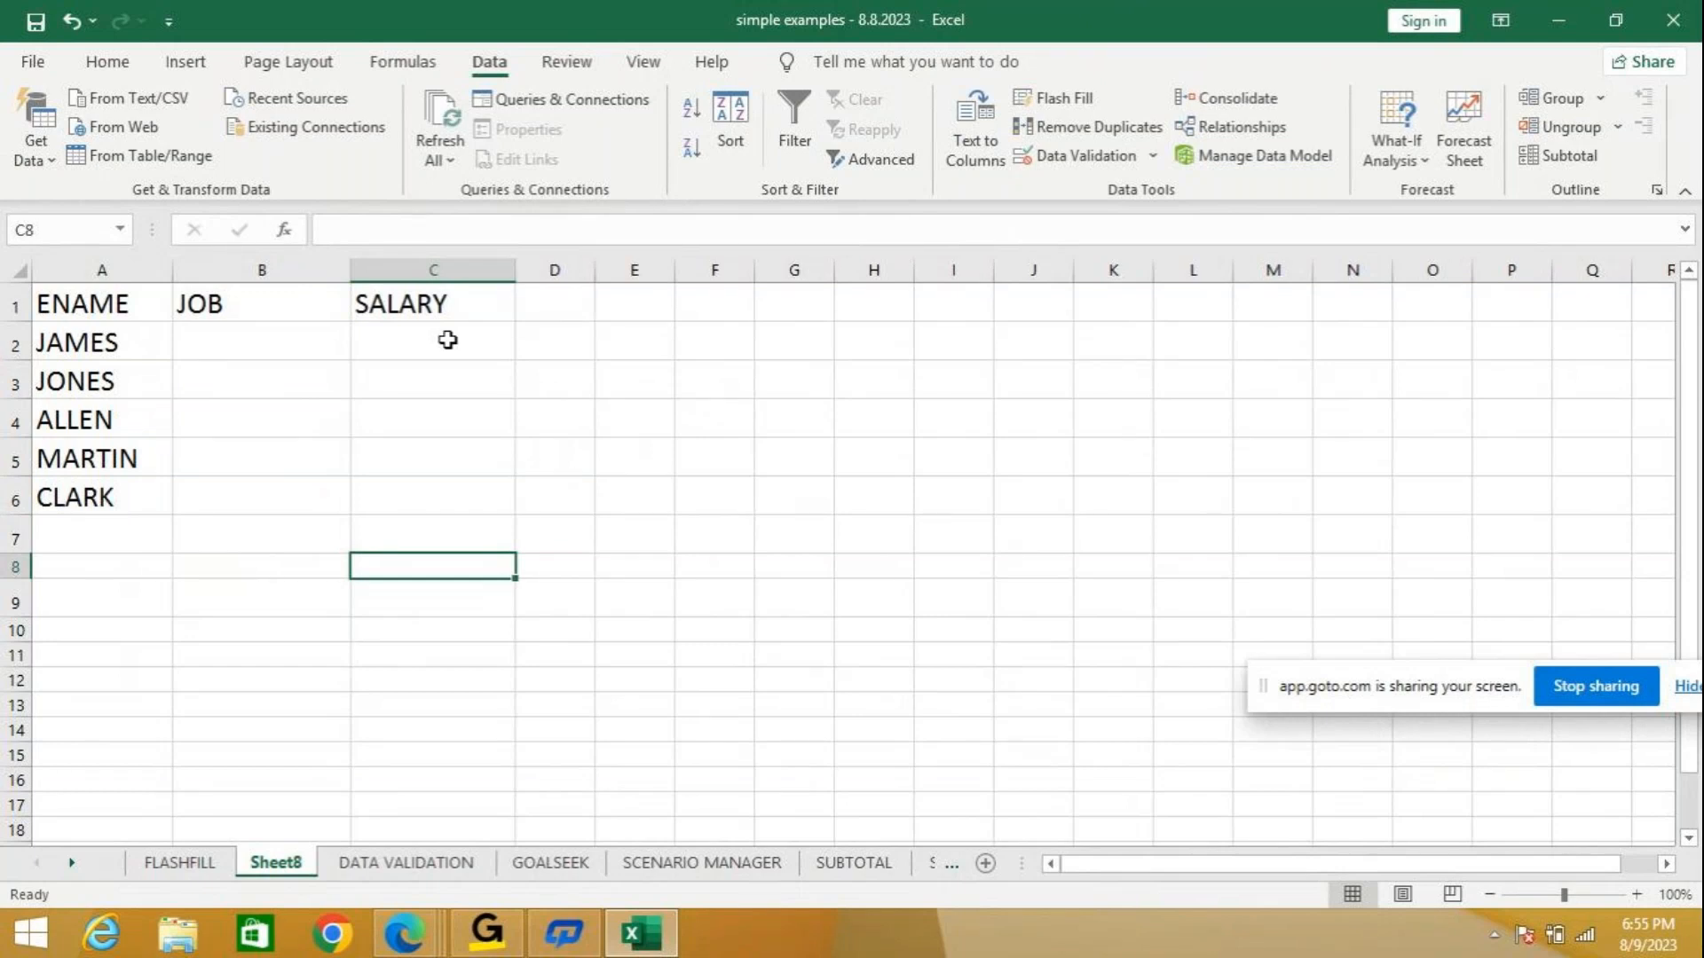
Start a data validation rule for the salary cells C2:C6 that allows whole numbers.
drag(448, 340, 471, 481)
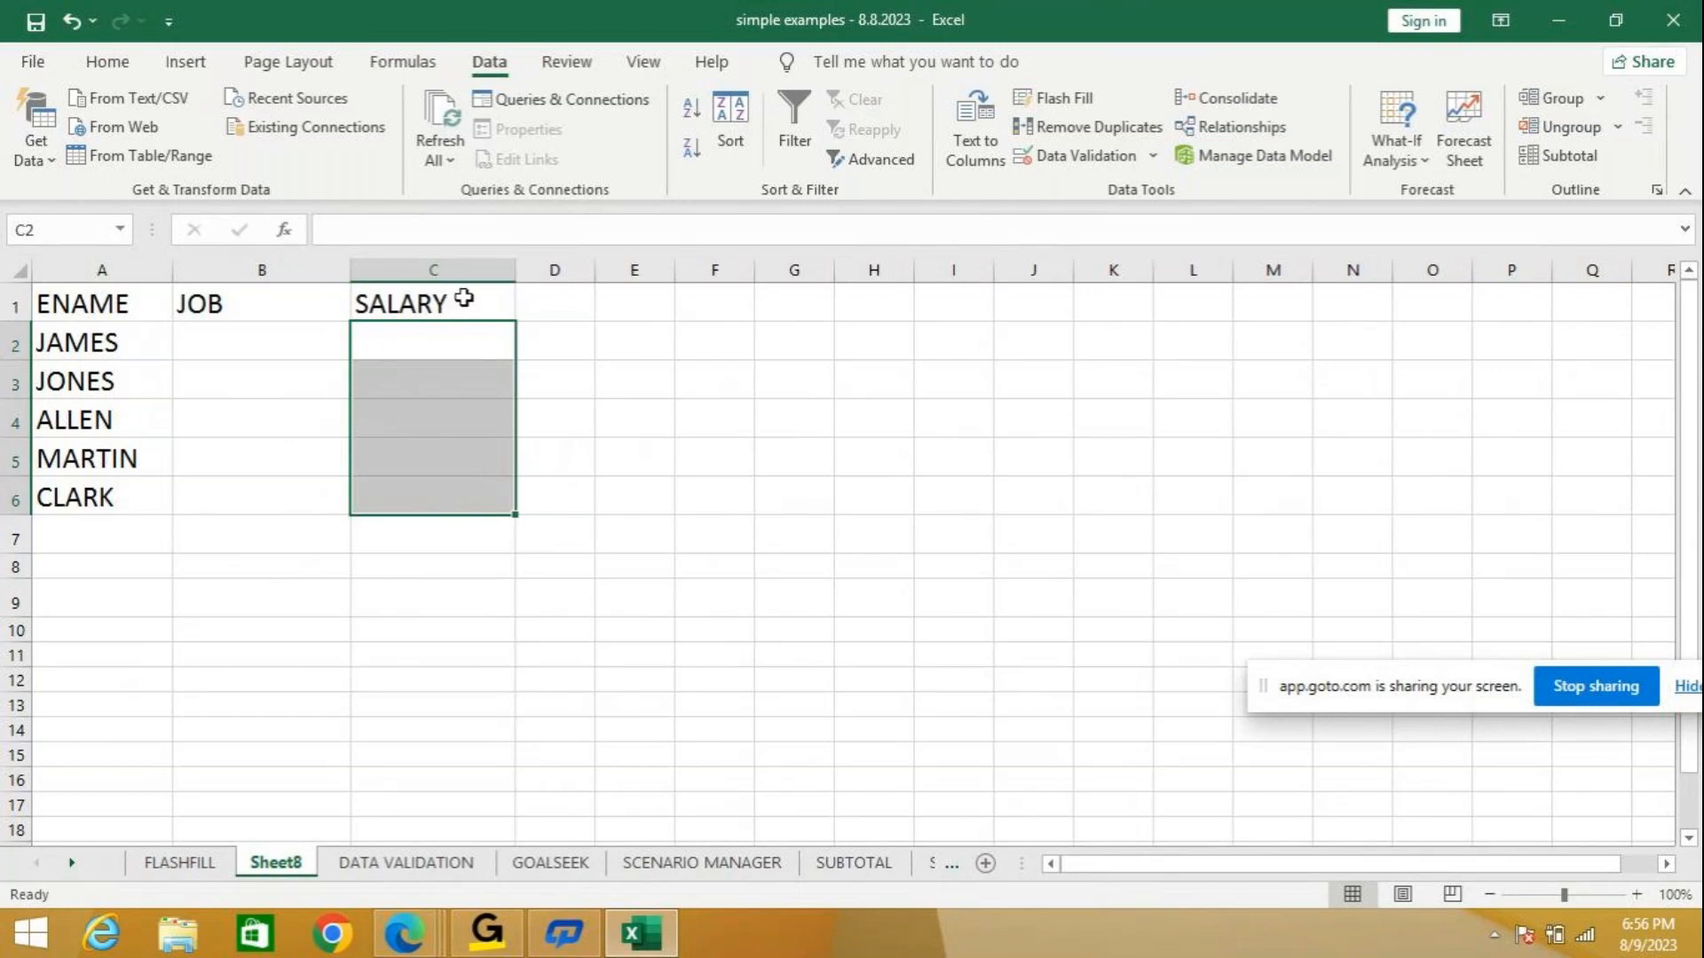
click(417, 335)
drag(417, 335, 420, 473)
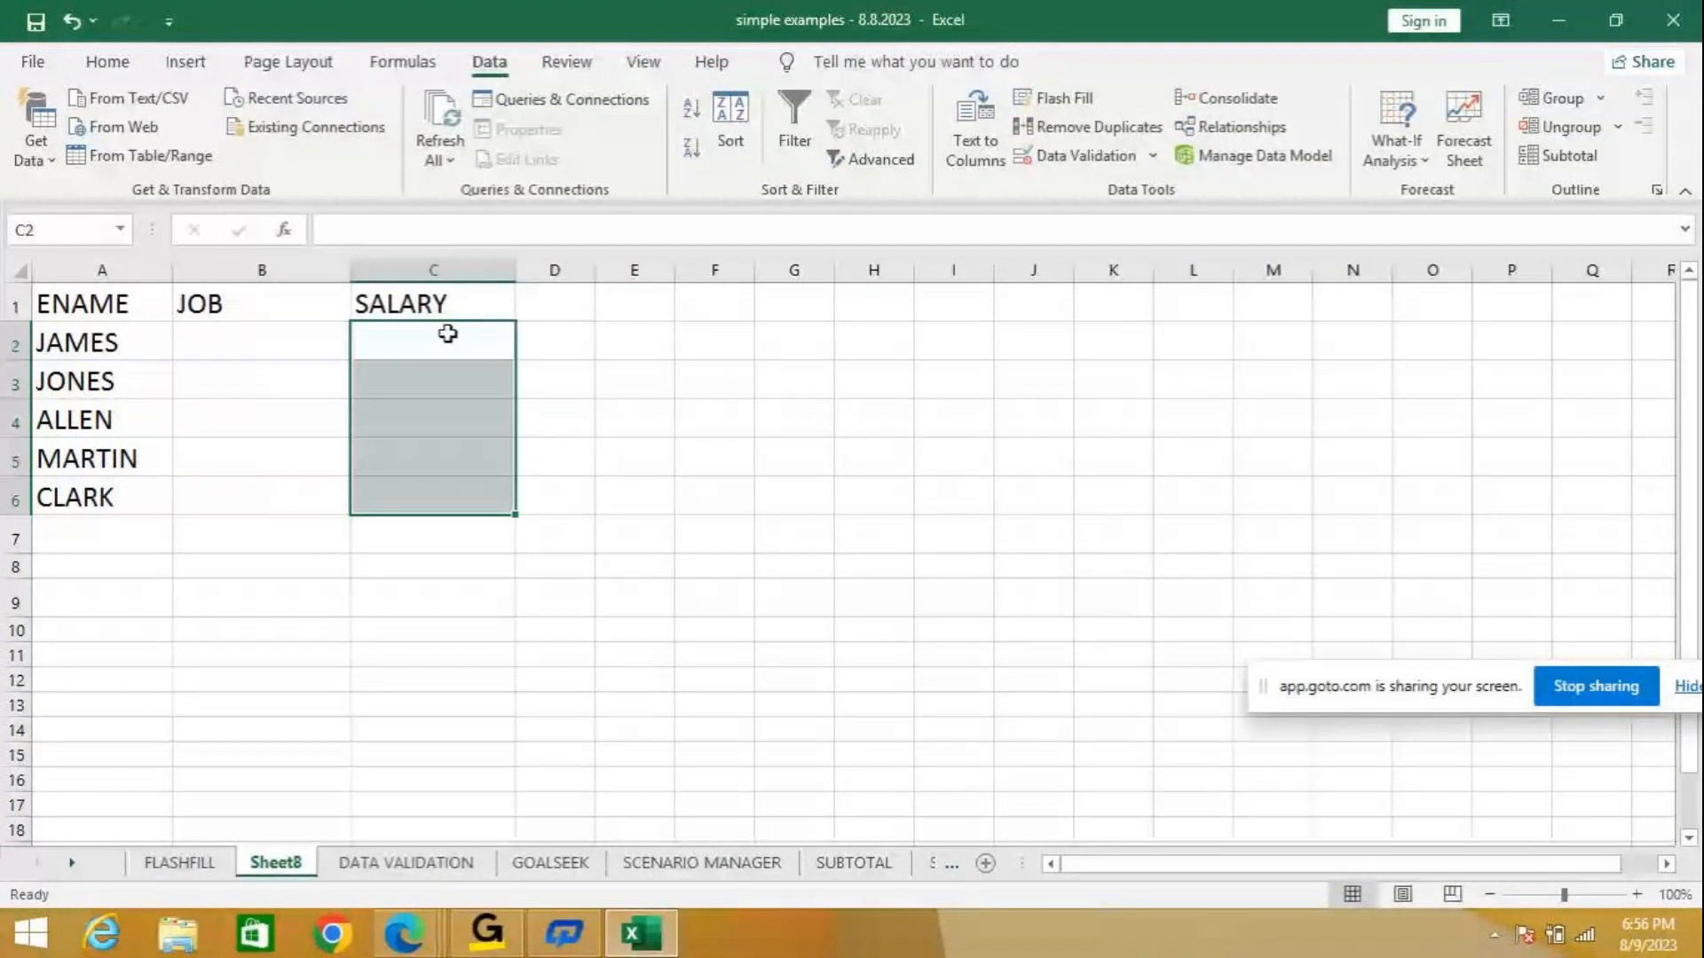
drag(447, 333, 449, 481)
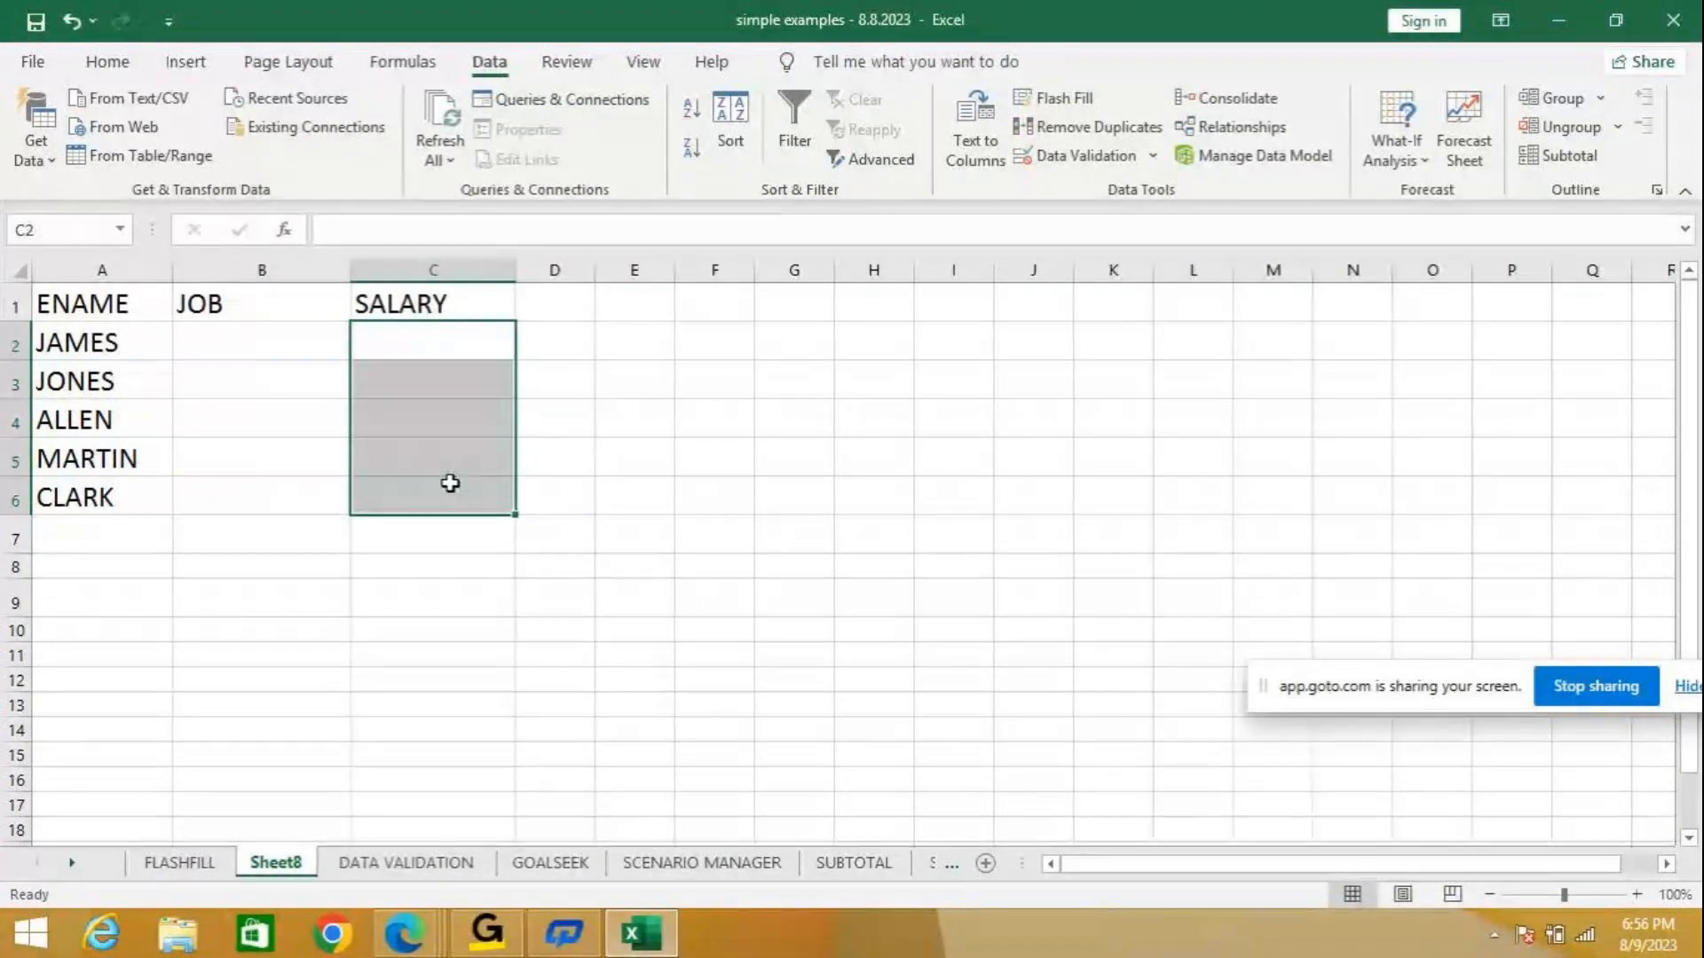
click(1156, 159)
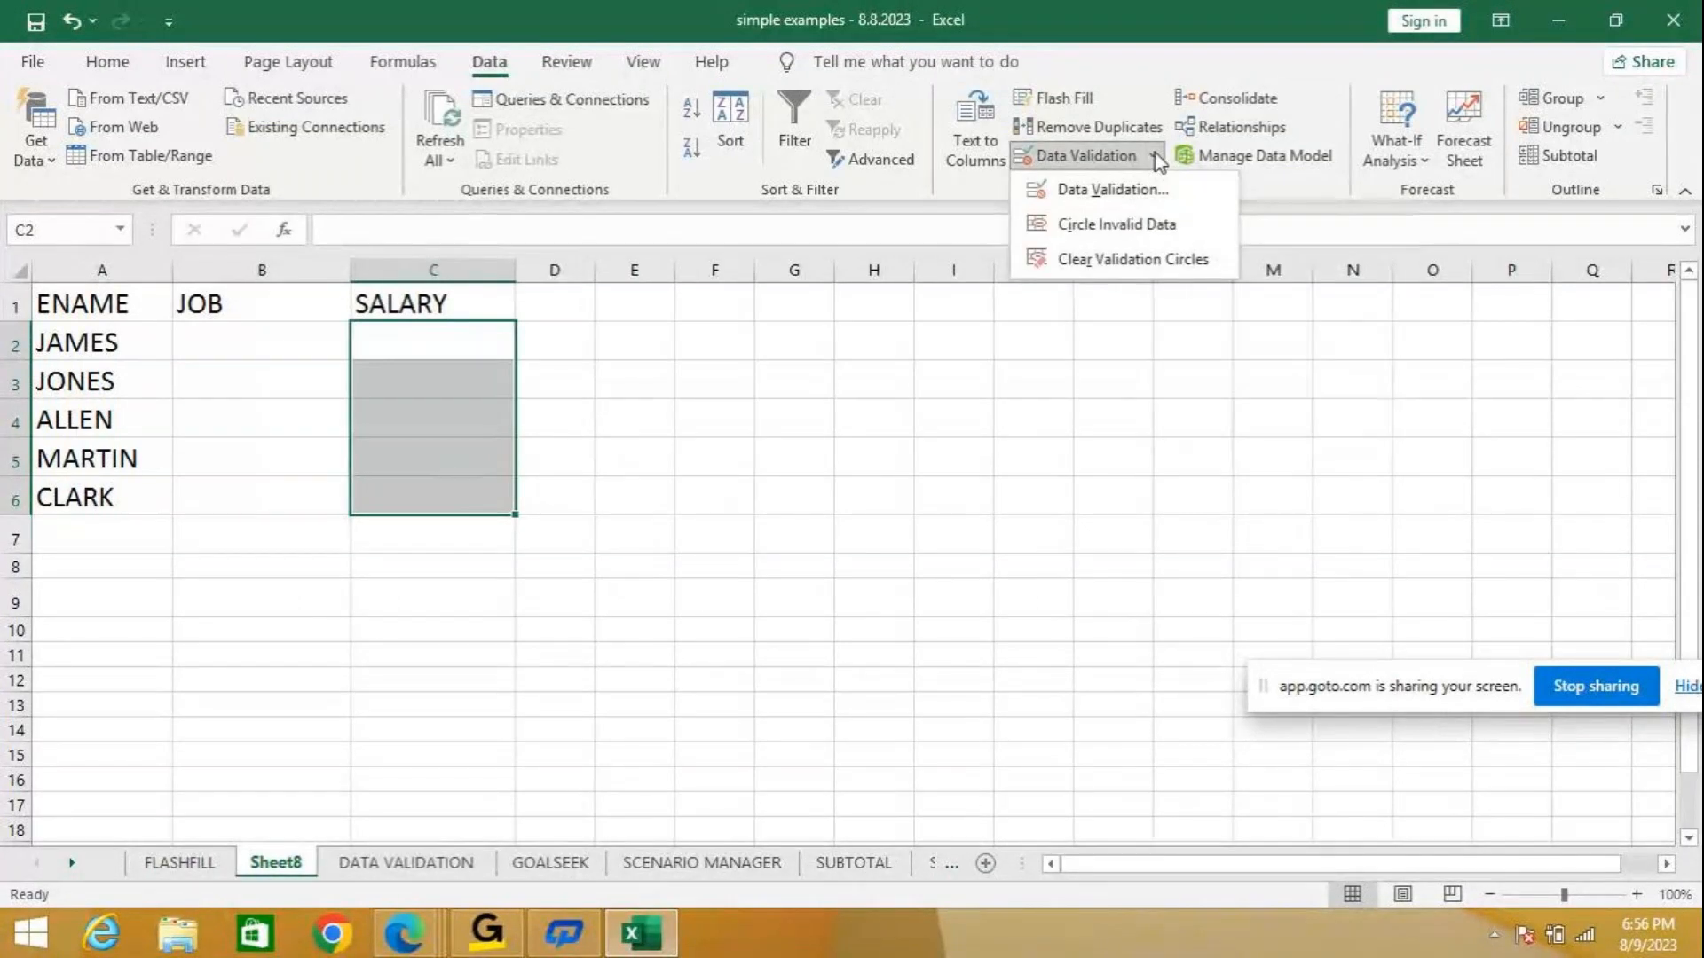
click(1109, 189)
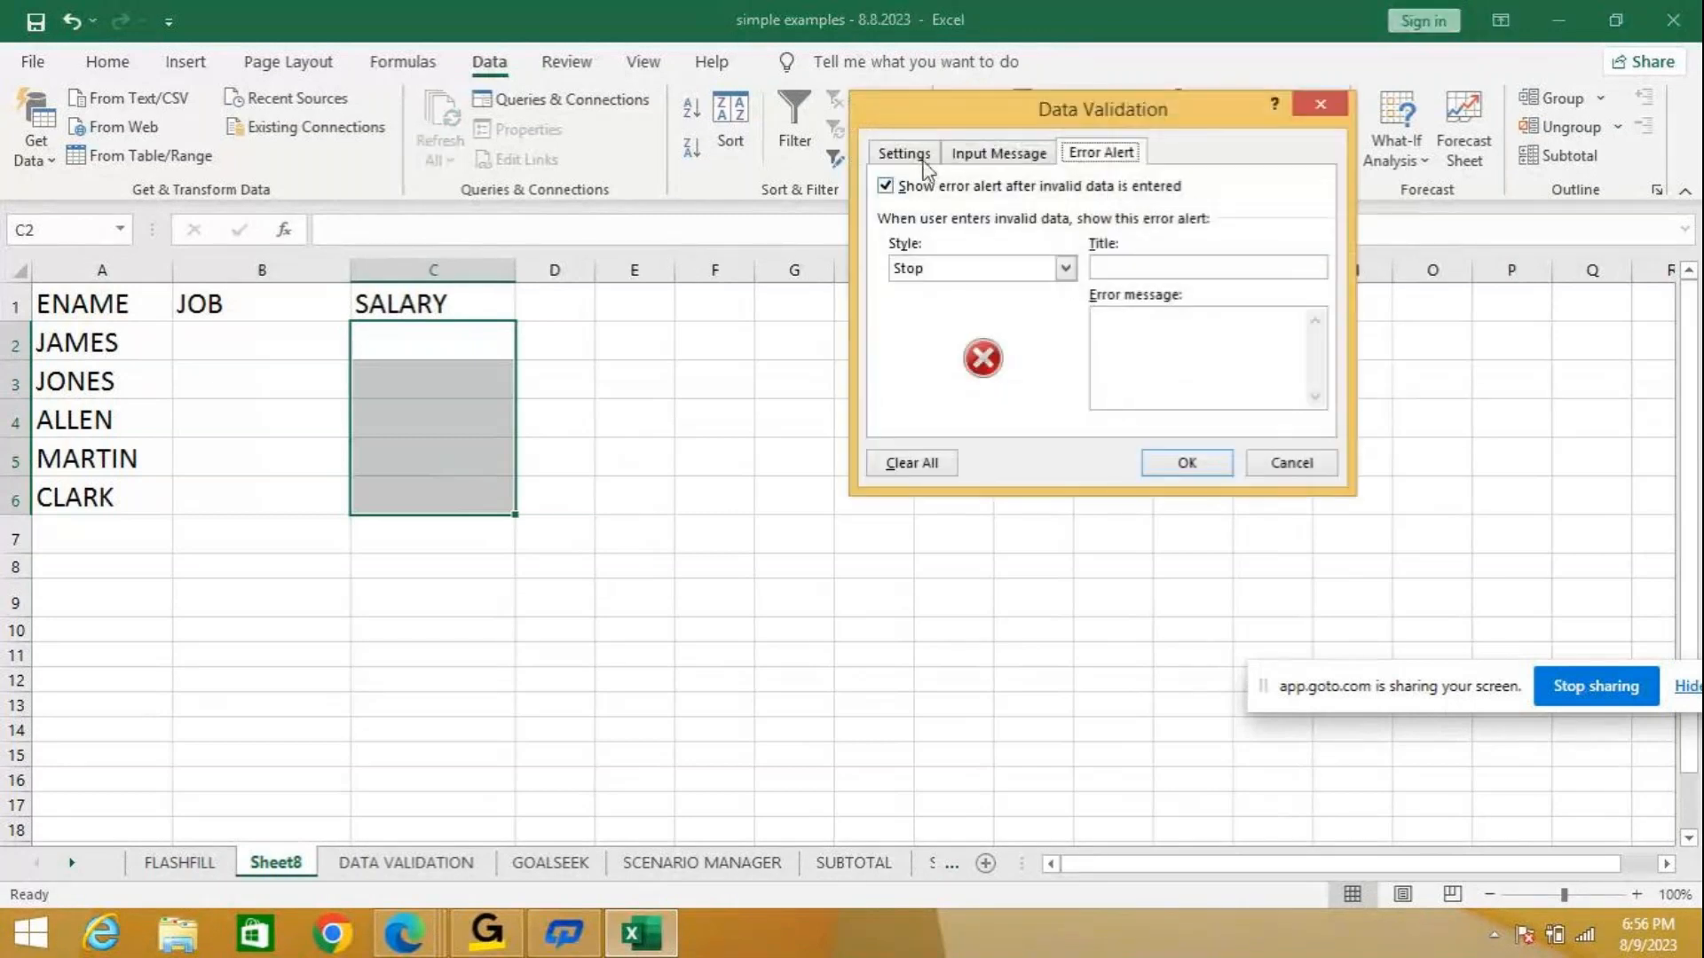
click(904, 154)
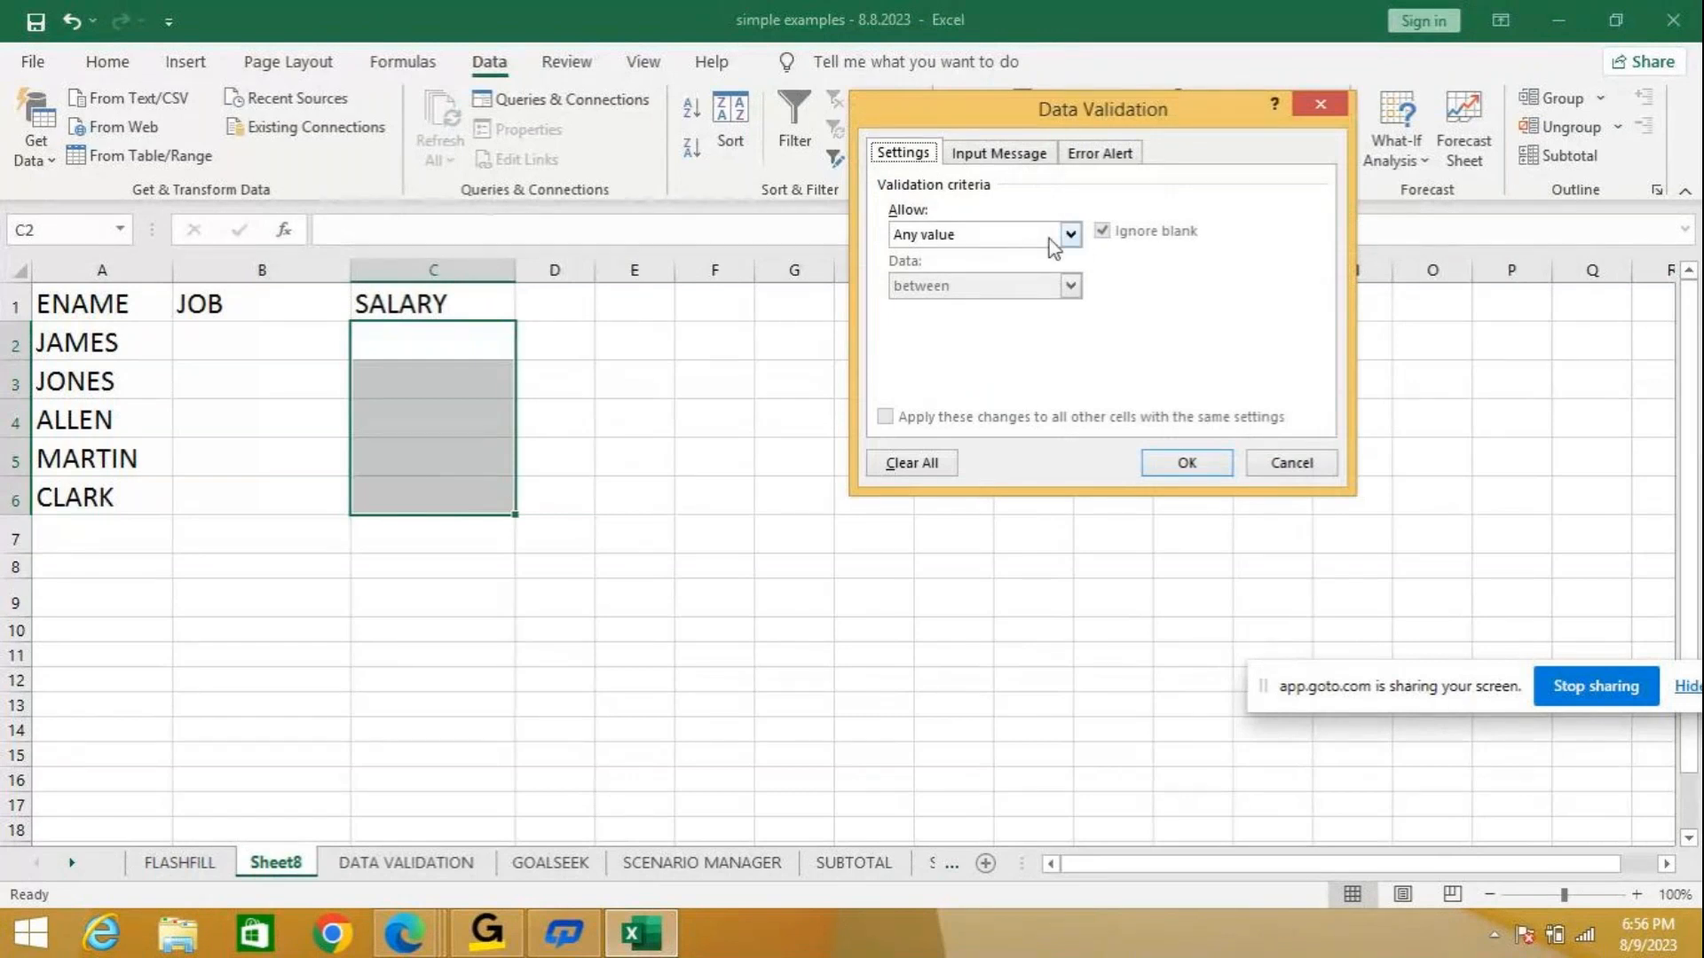
click(1072, 236)
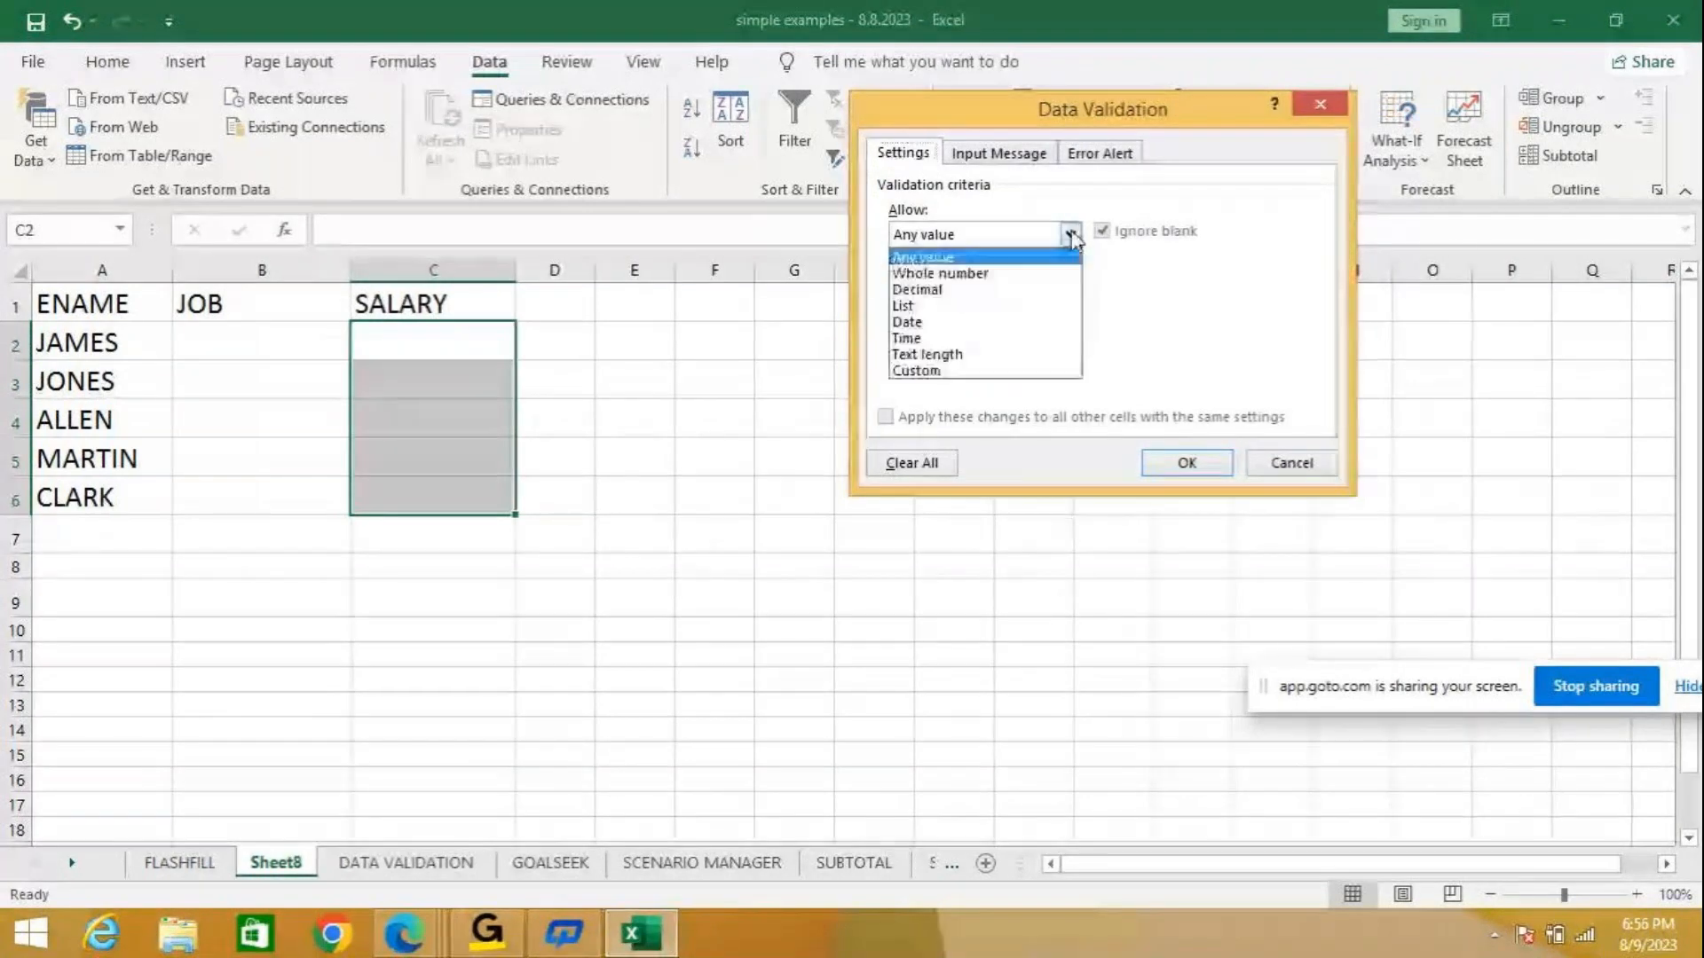
click(980, 273)
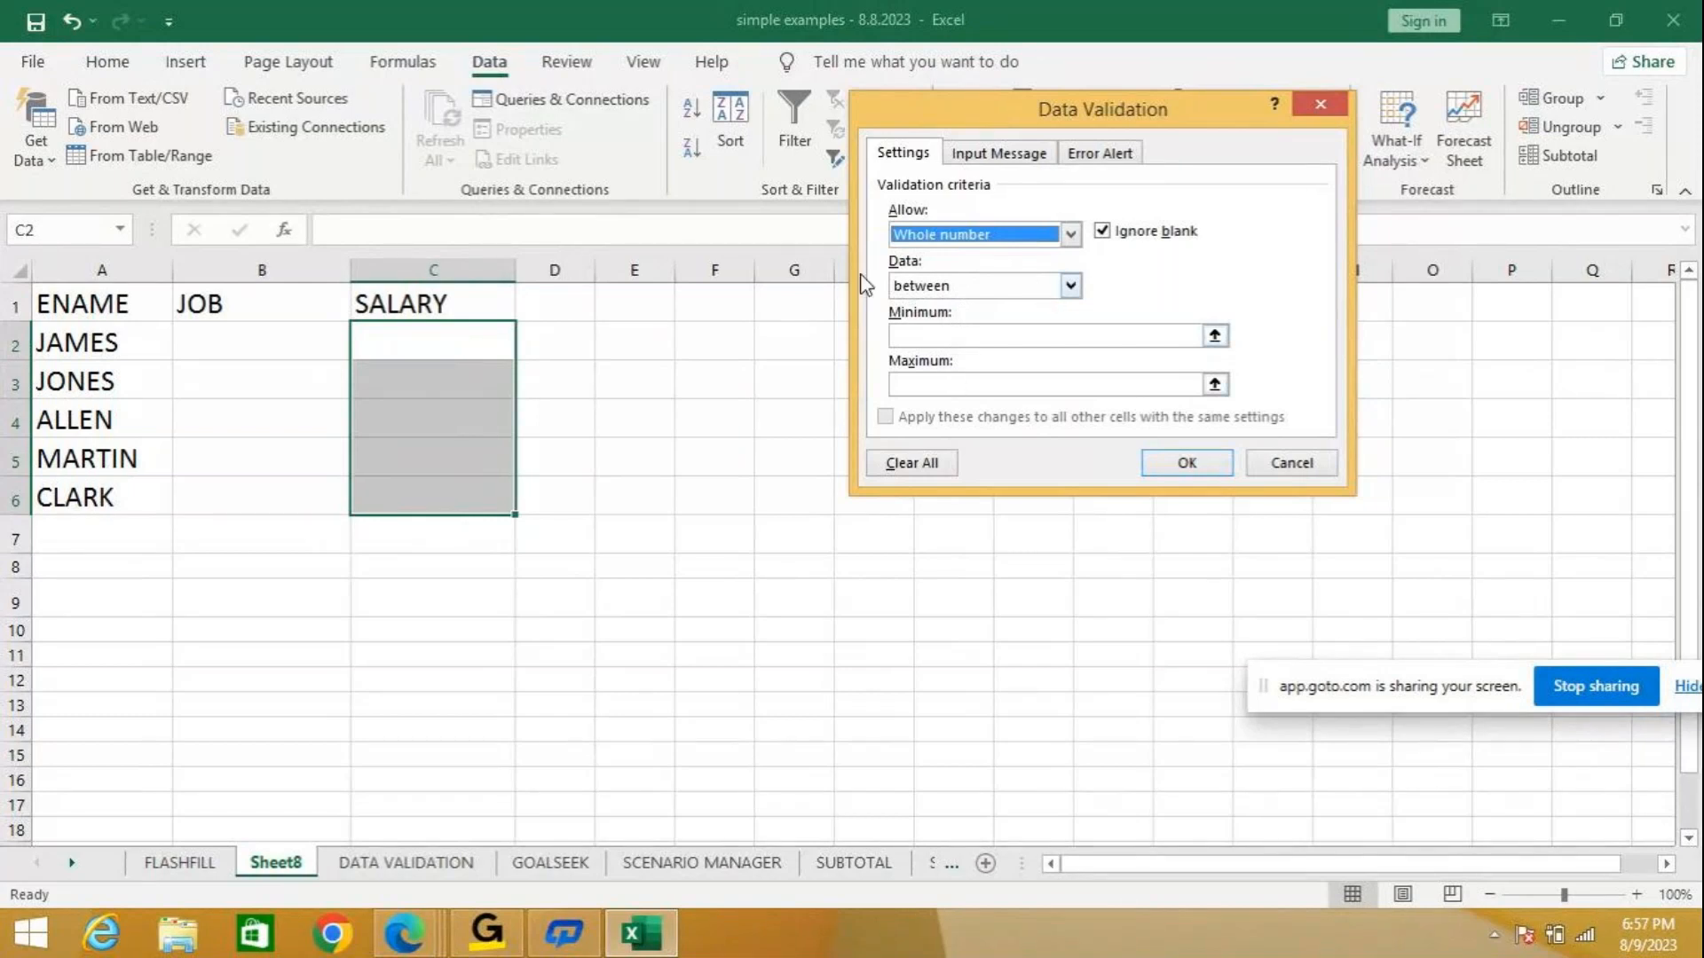
Limit the salary rule to values between a minimum of 10000 and a maximum of 40000.
click(1070, 285)
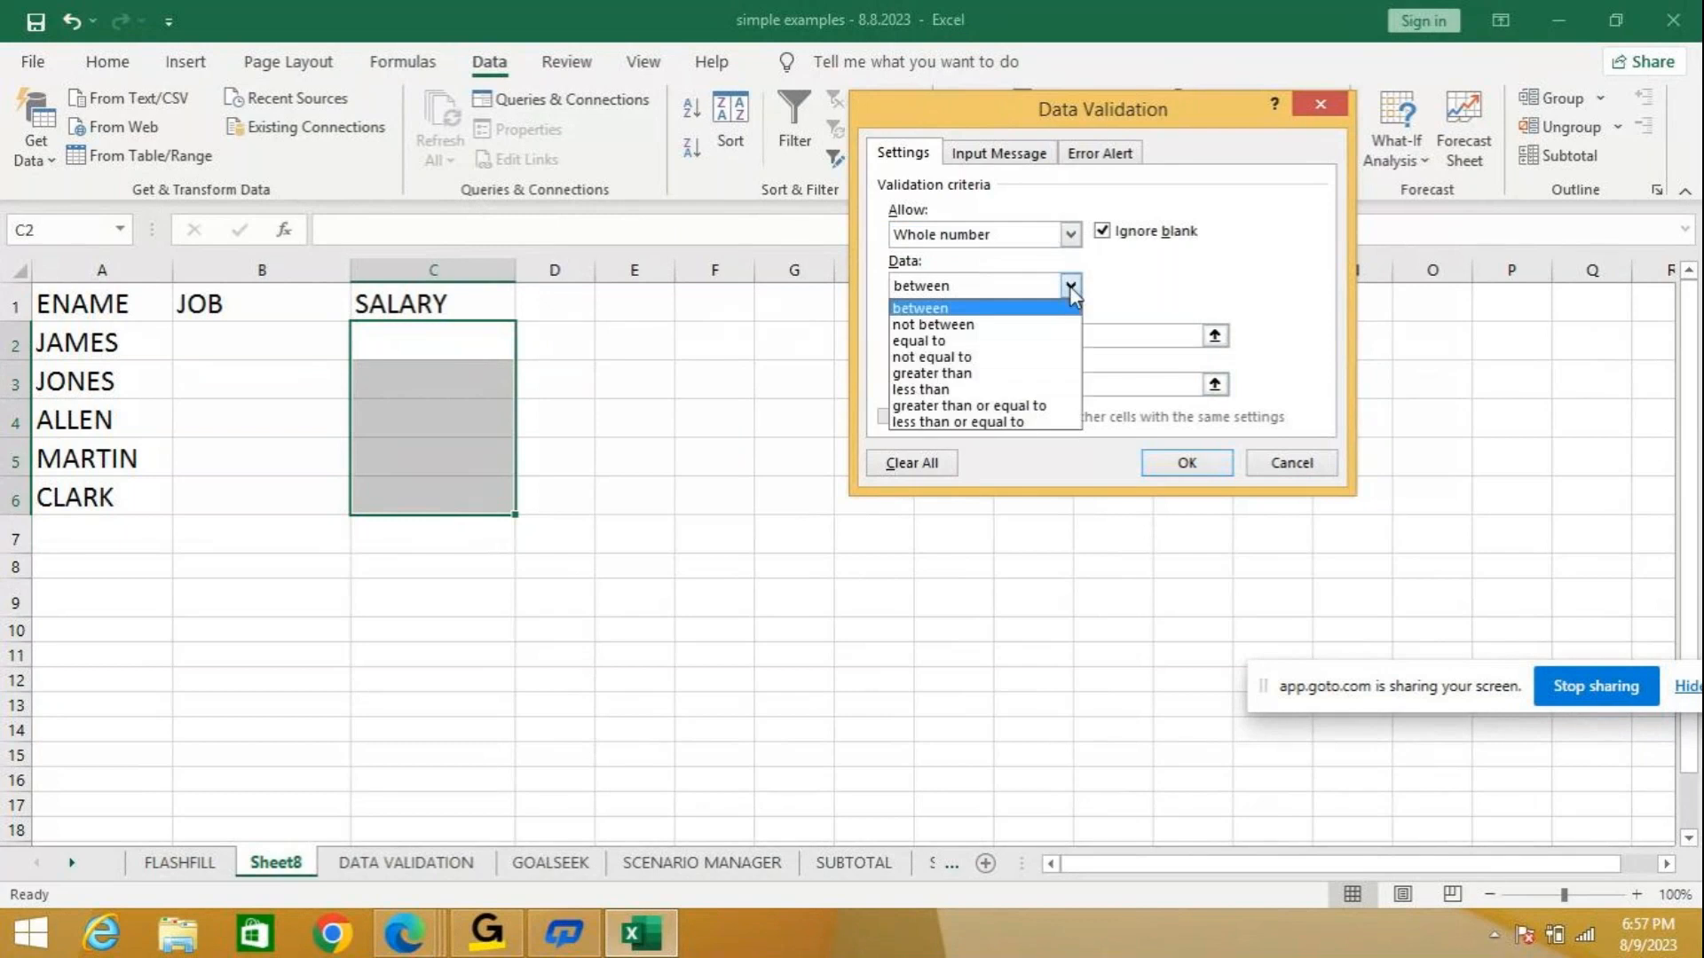
click(927, 315)
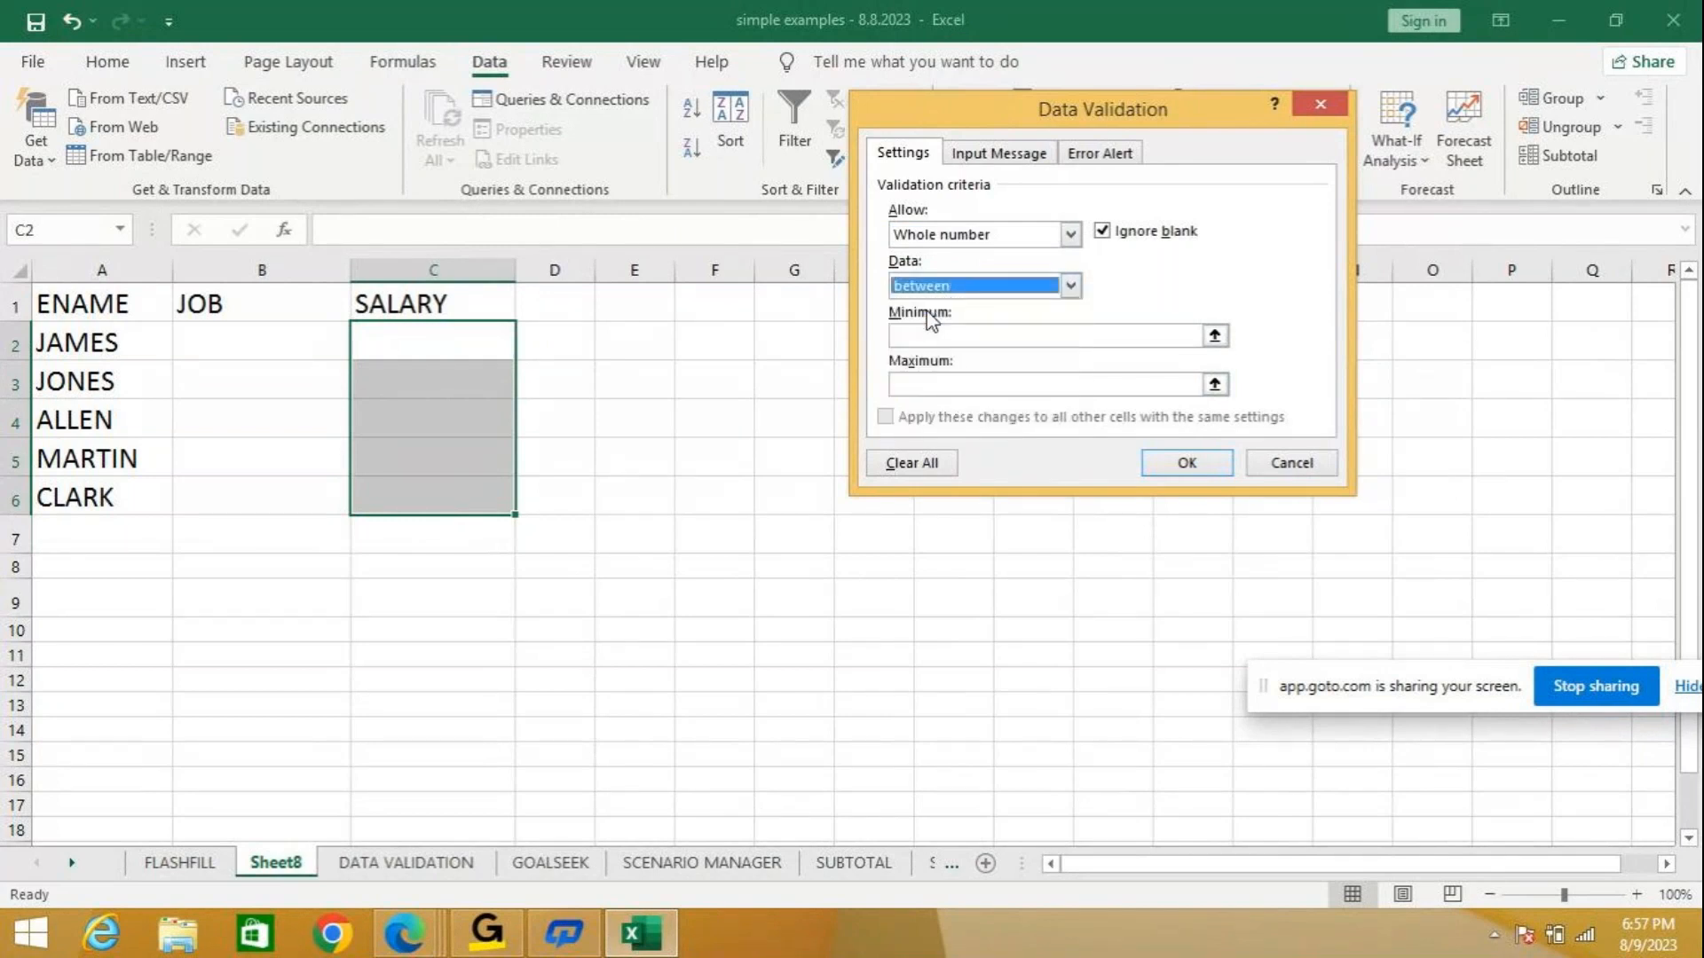
click(968, 335)
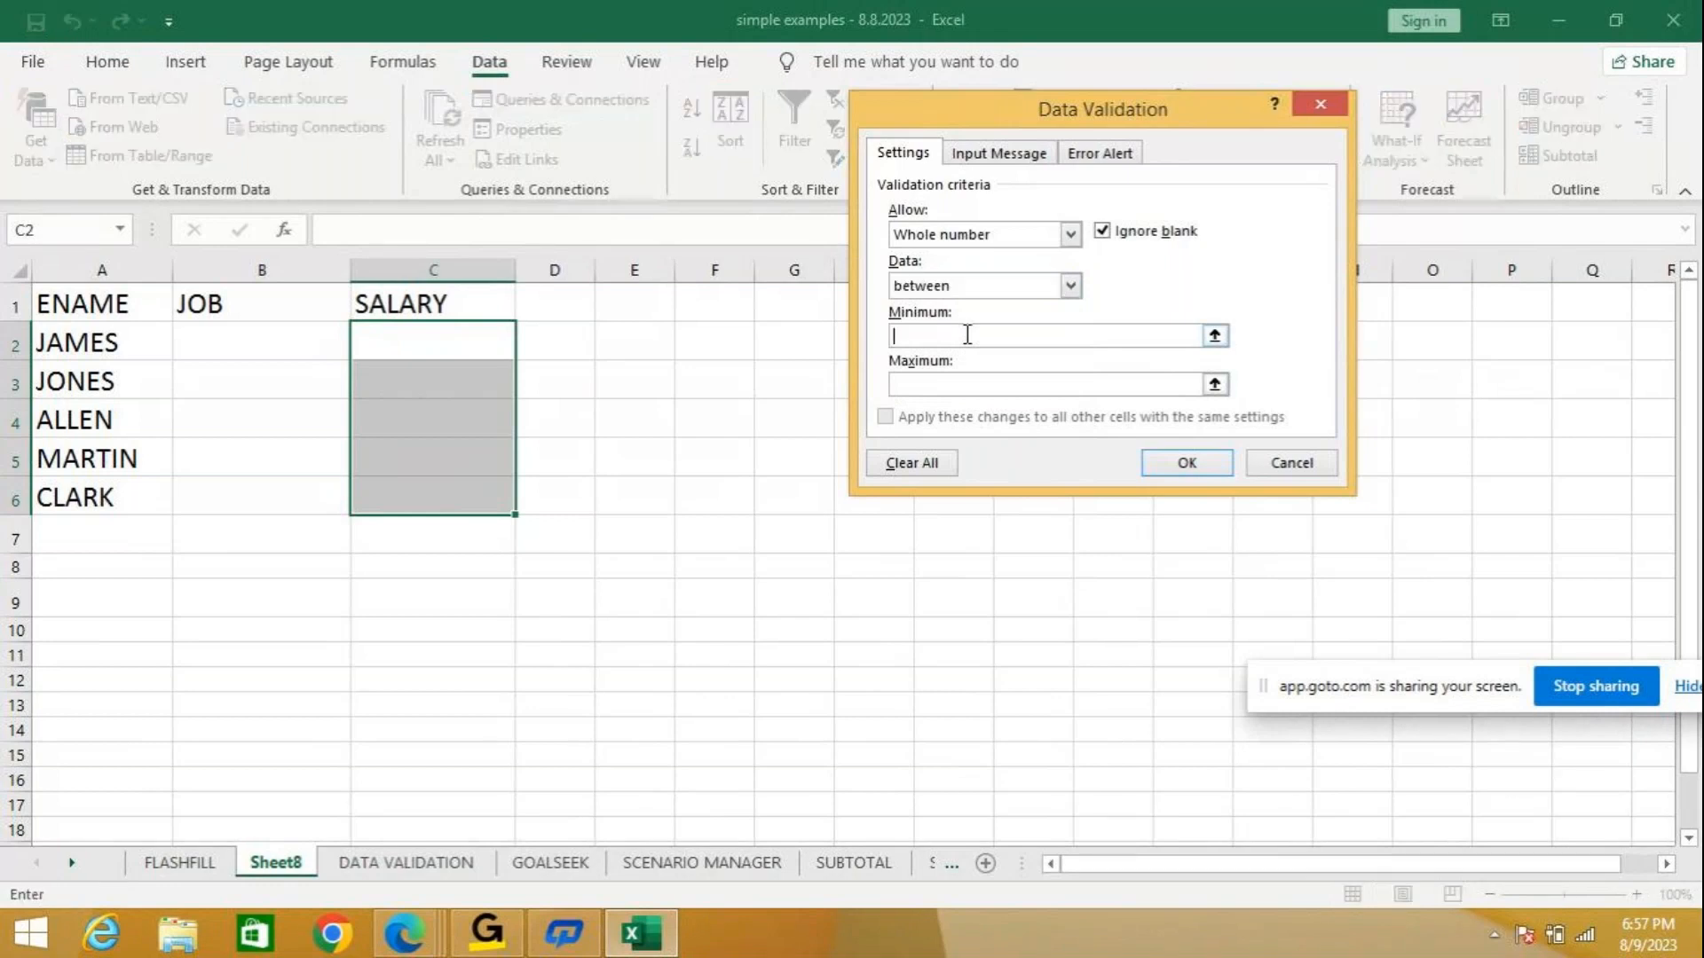
text(10000)
click(946, 384)
text(40000)
Add an input message titled SALARY with the text "ENTER SALARY BETWEEN 10000 AND 40000" to the rule.
click(1001, 156)
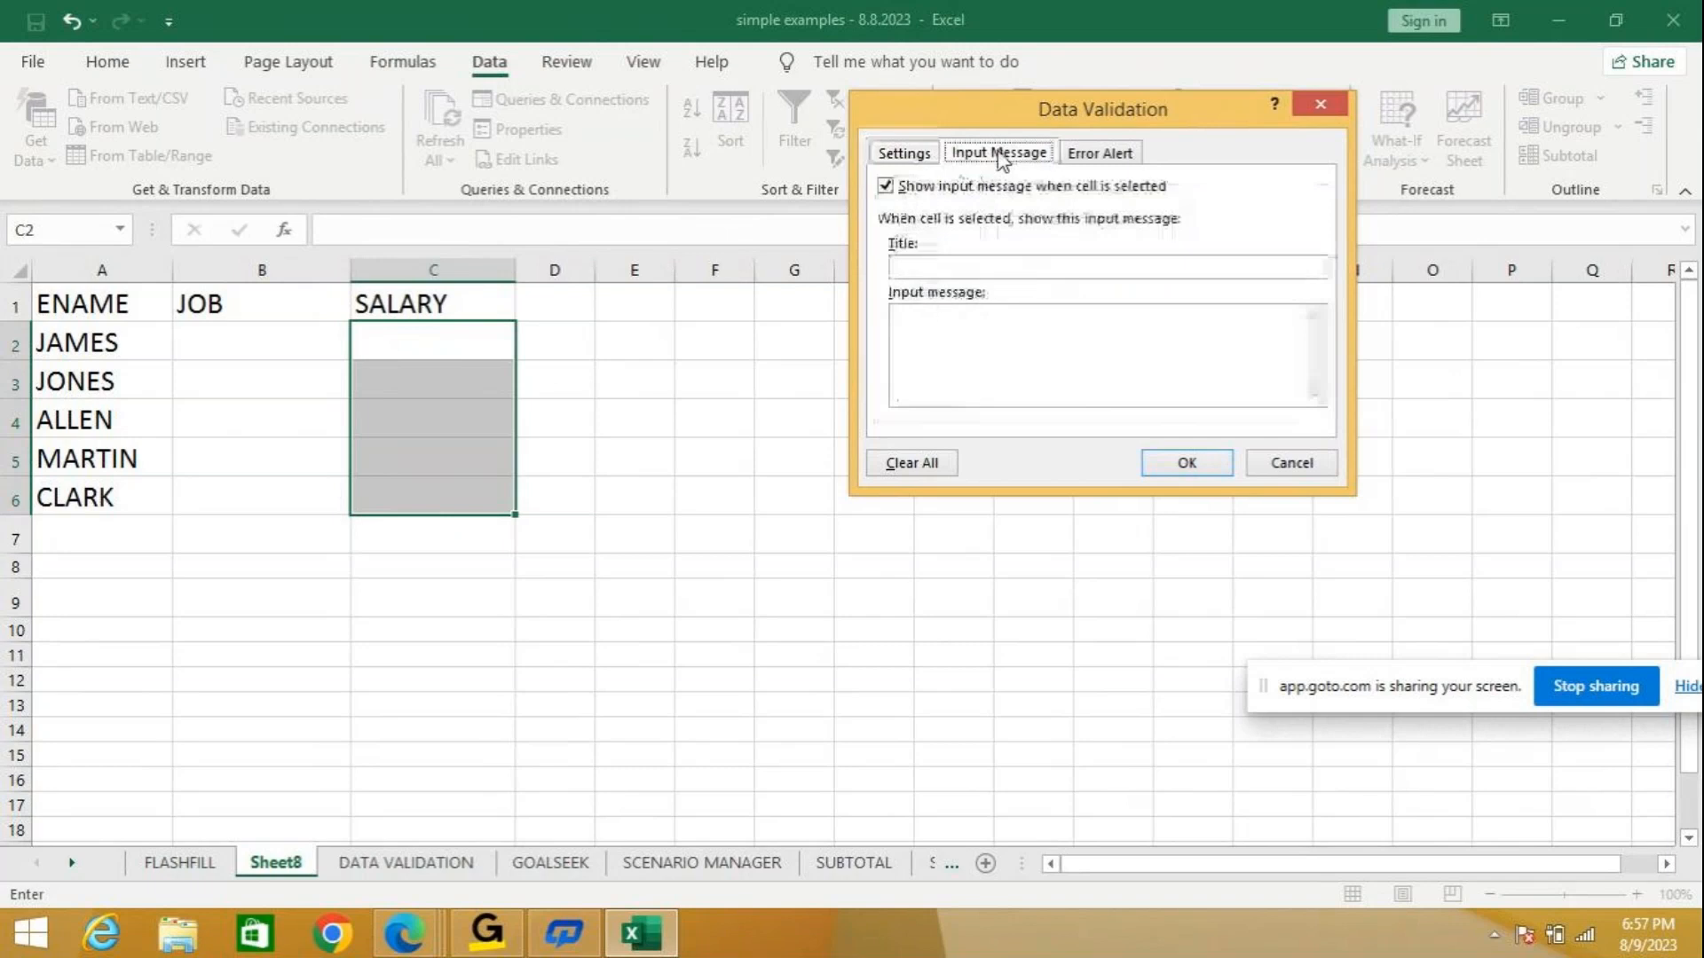
click(941, 268)
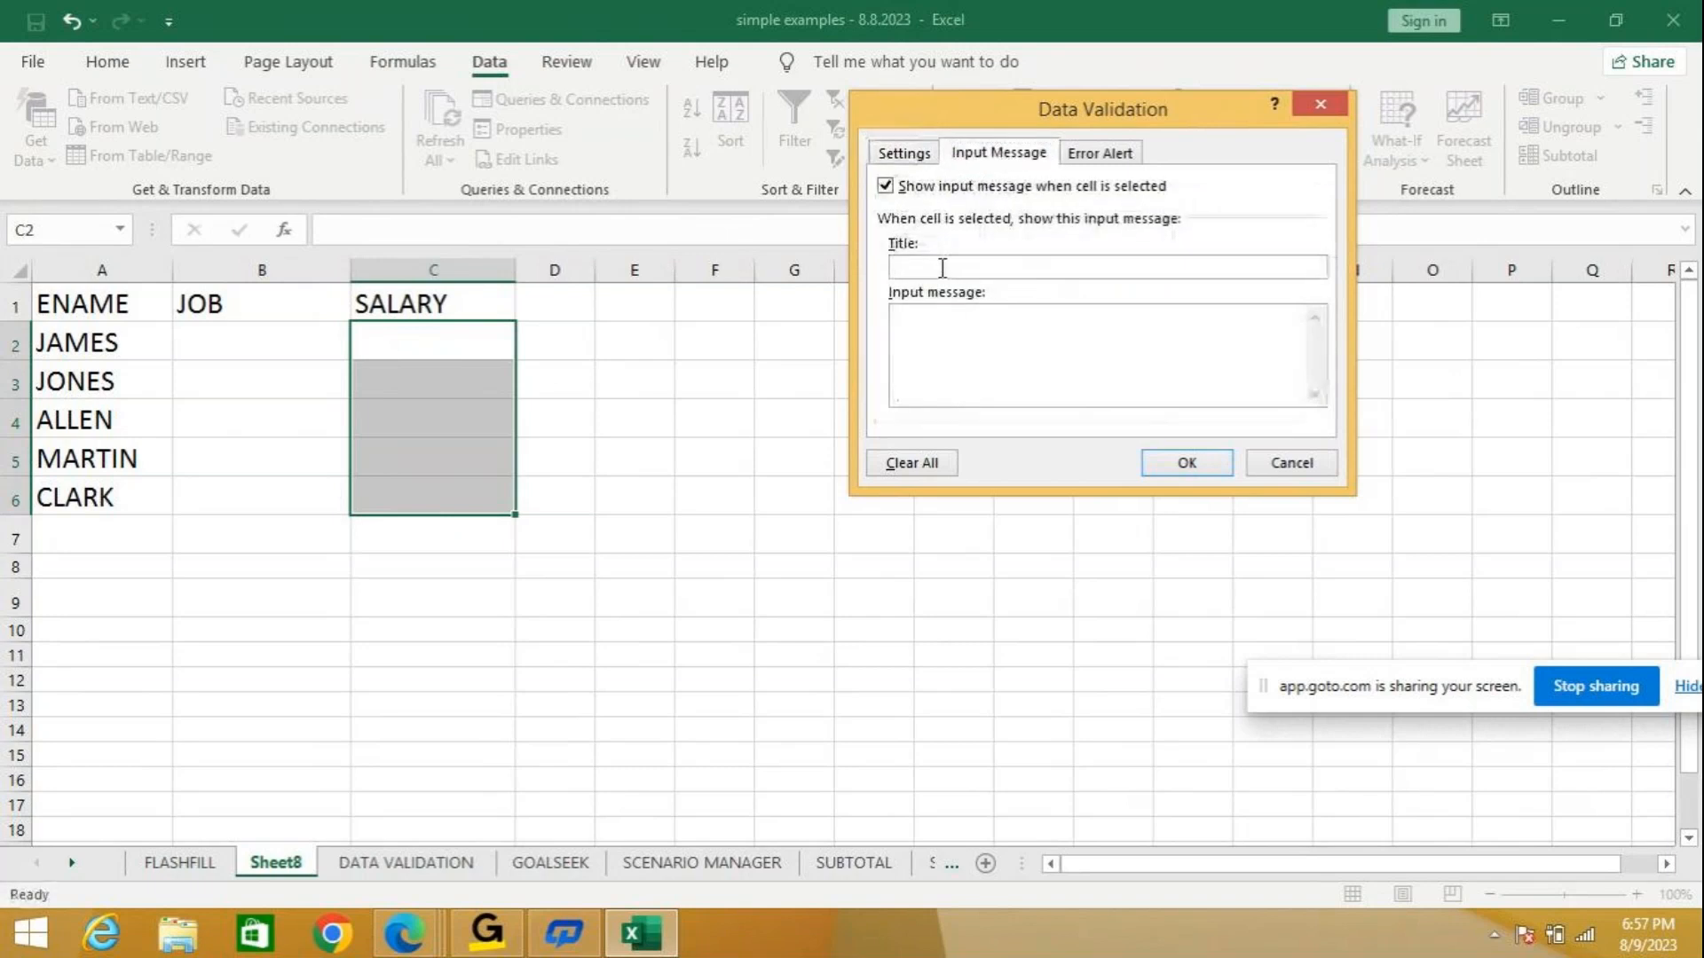
text(SALARY)
click(947, 338)
text(ENTER SALARY)
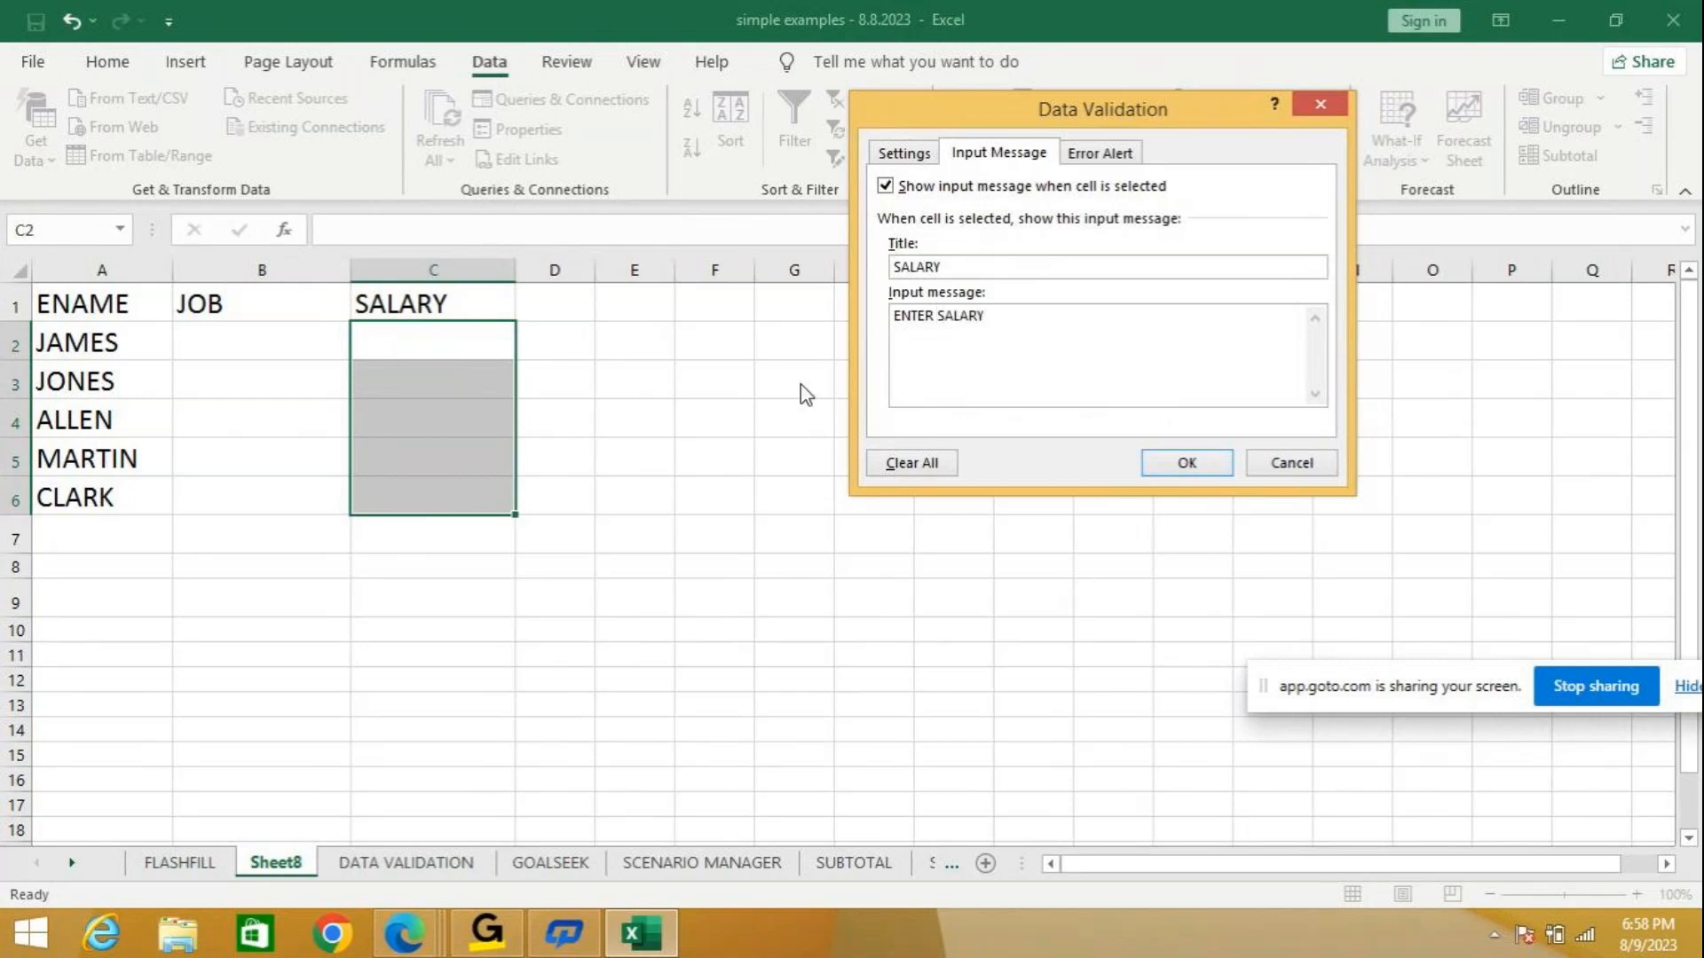
text( BETWEEN THE RANGE)
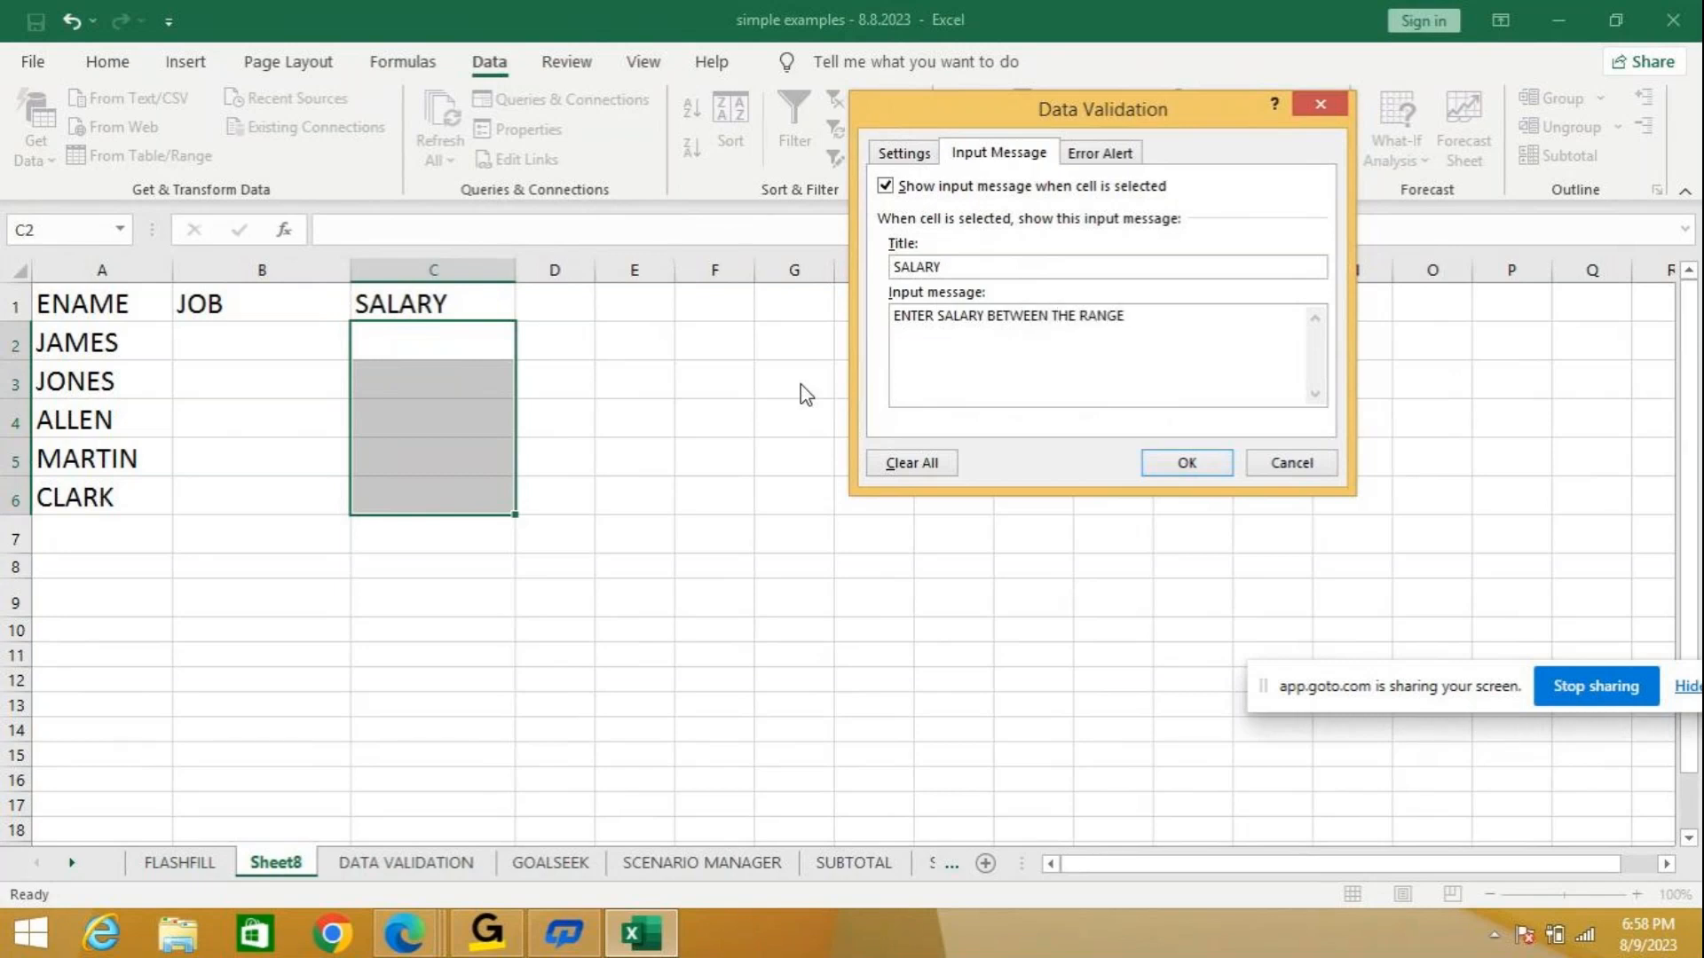
key(BackSpace)
key(BackSpace)
key(BackSpace)
key(BackSpace)
key(BackSpace)
key(BackSpace)
key(BackSpace)
key(BackSpace)
key(BackSpace)
text(10000 AND 40000)
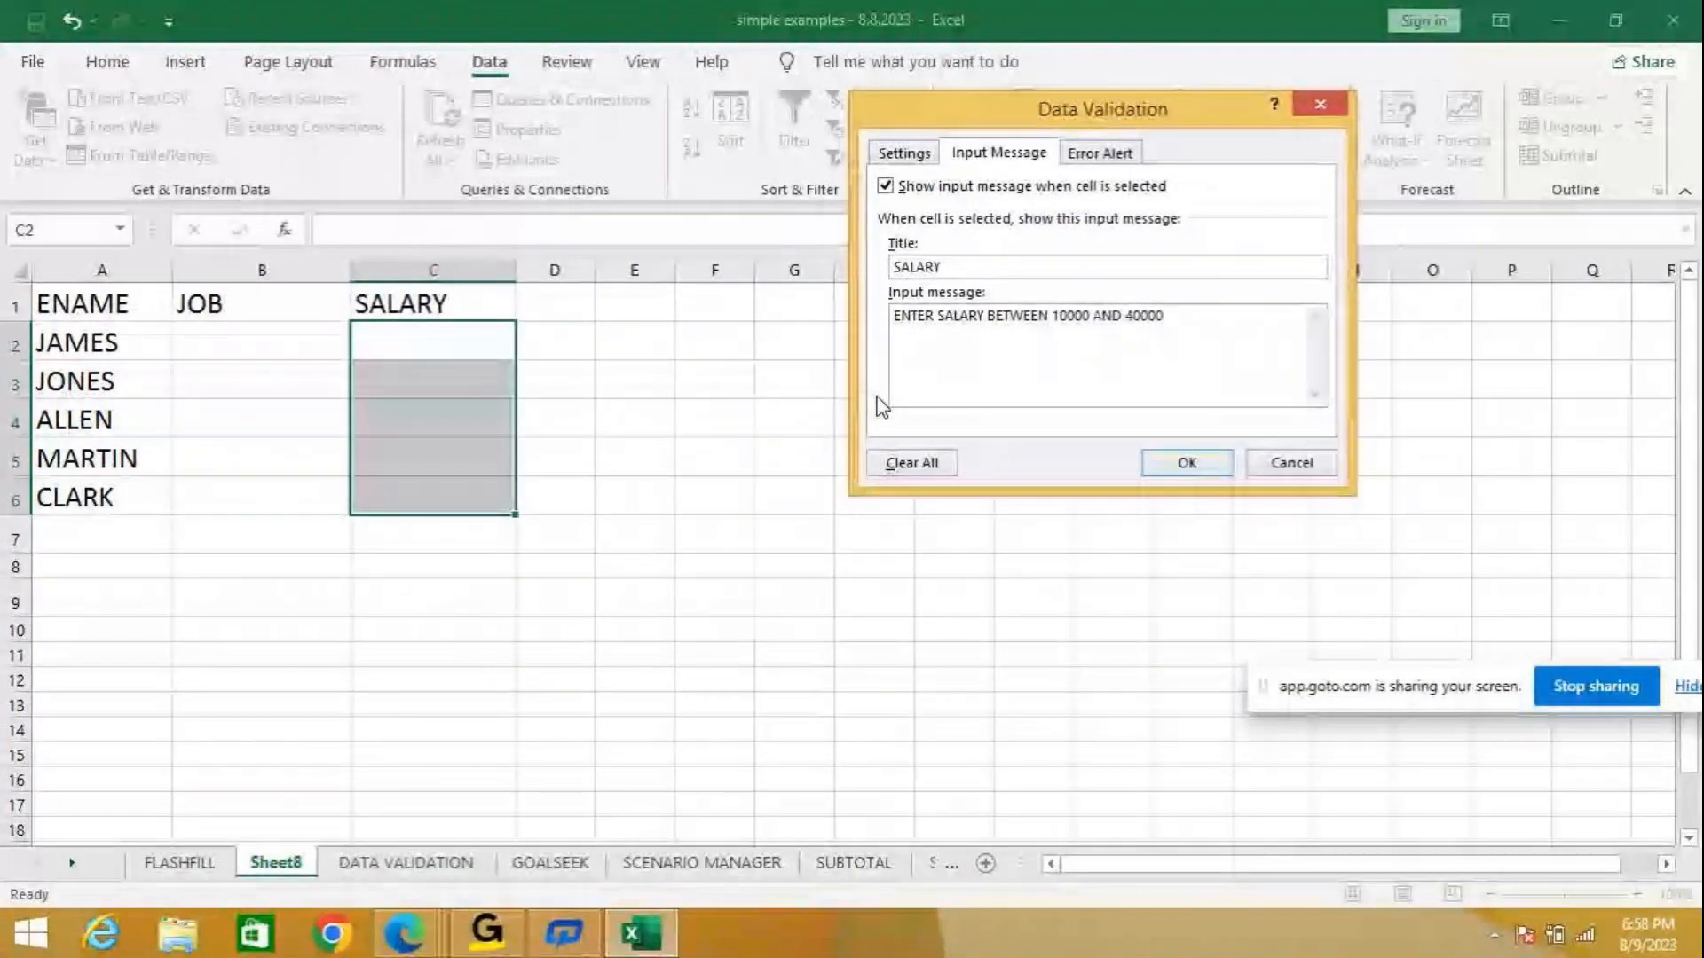
Apply the rule with an error alert titled ERROR and the message "INVALID SALARY", and move the input message beside column C.
click(1125, 156)
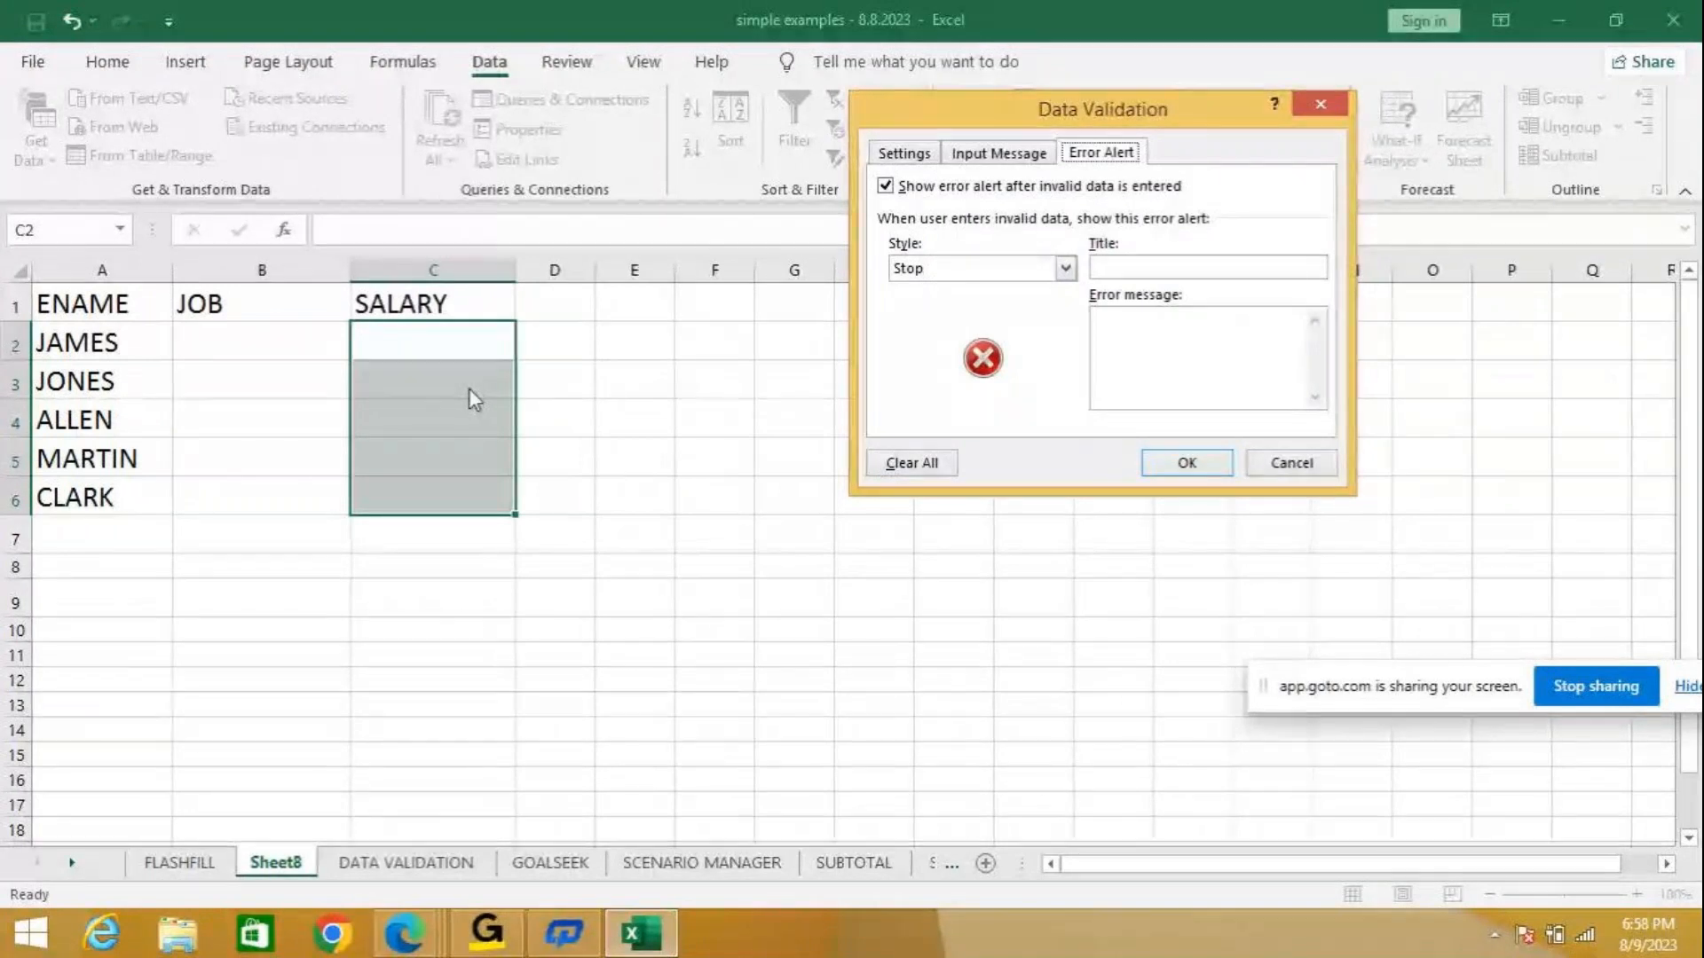
click(1176, 270)
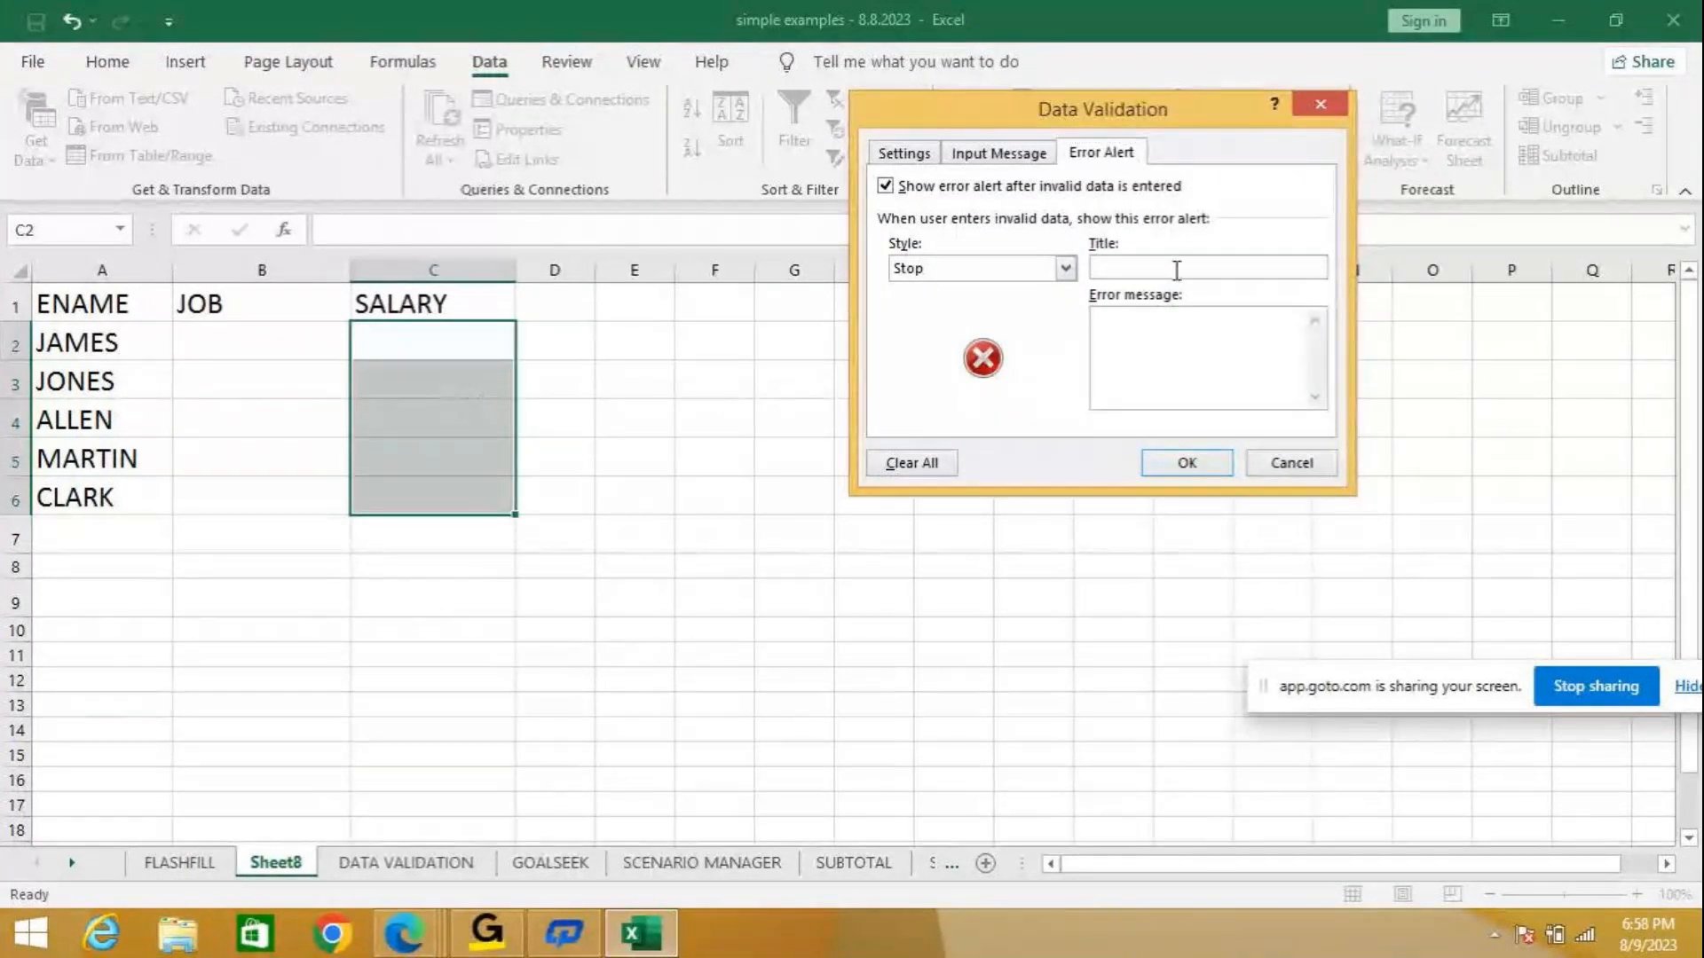
text(ER)
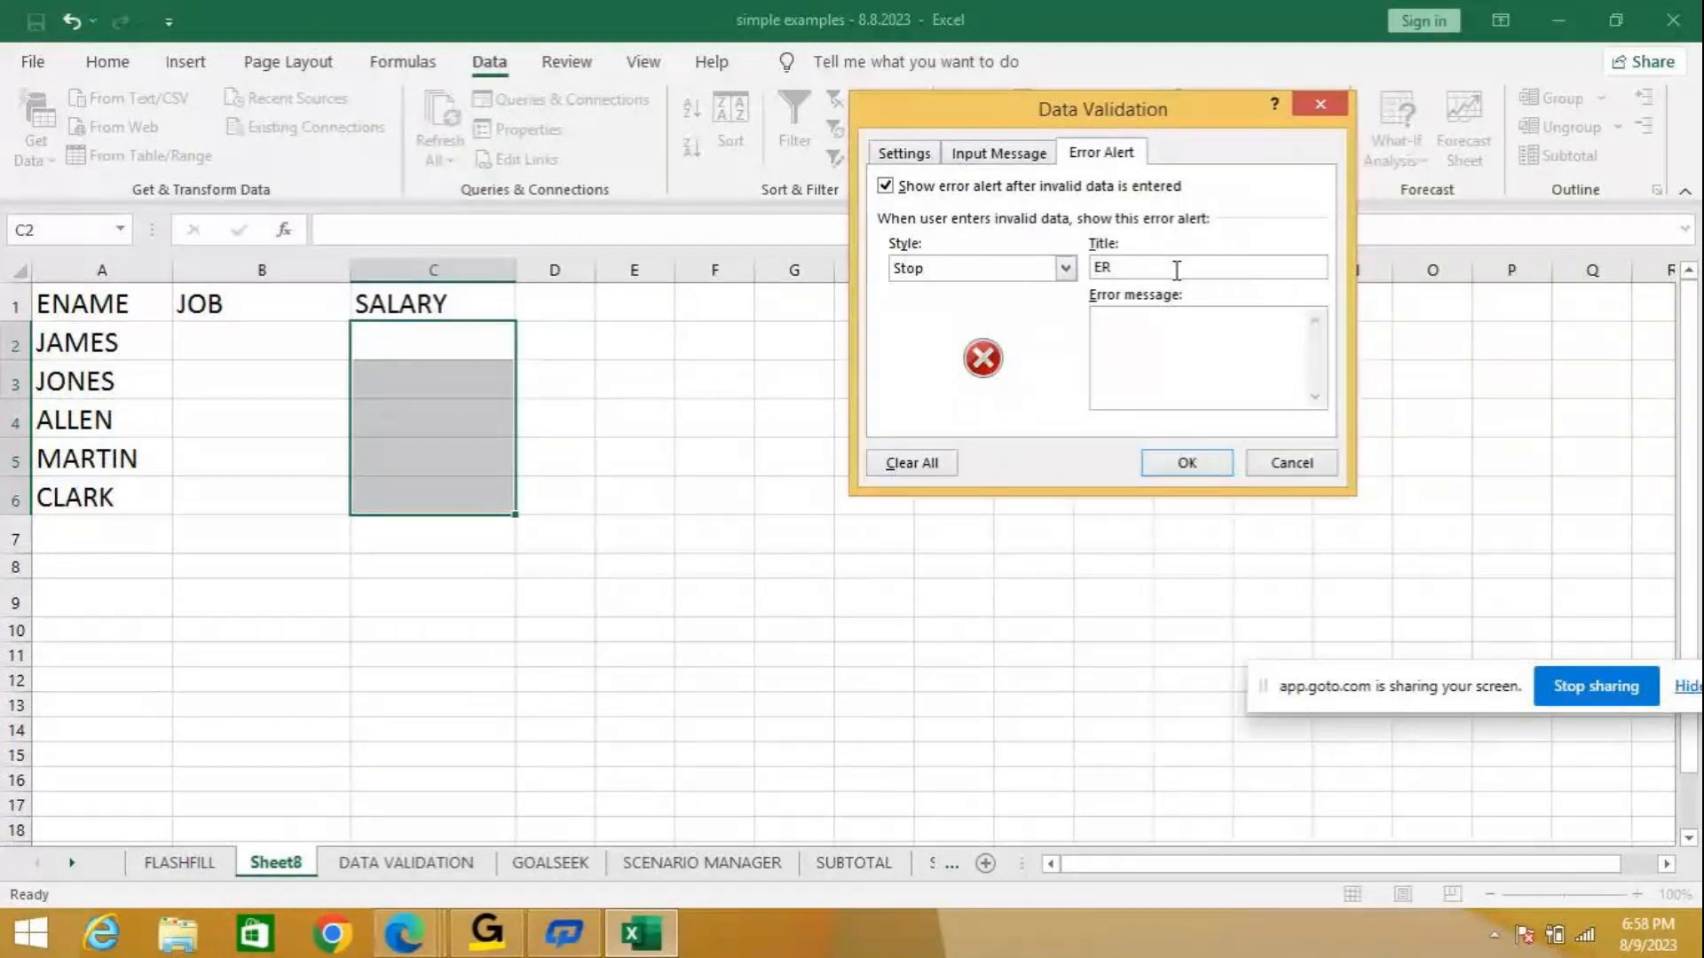
text(ROR)
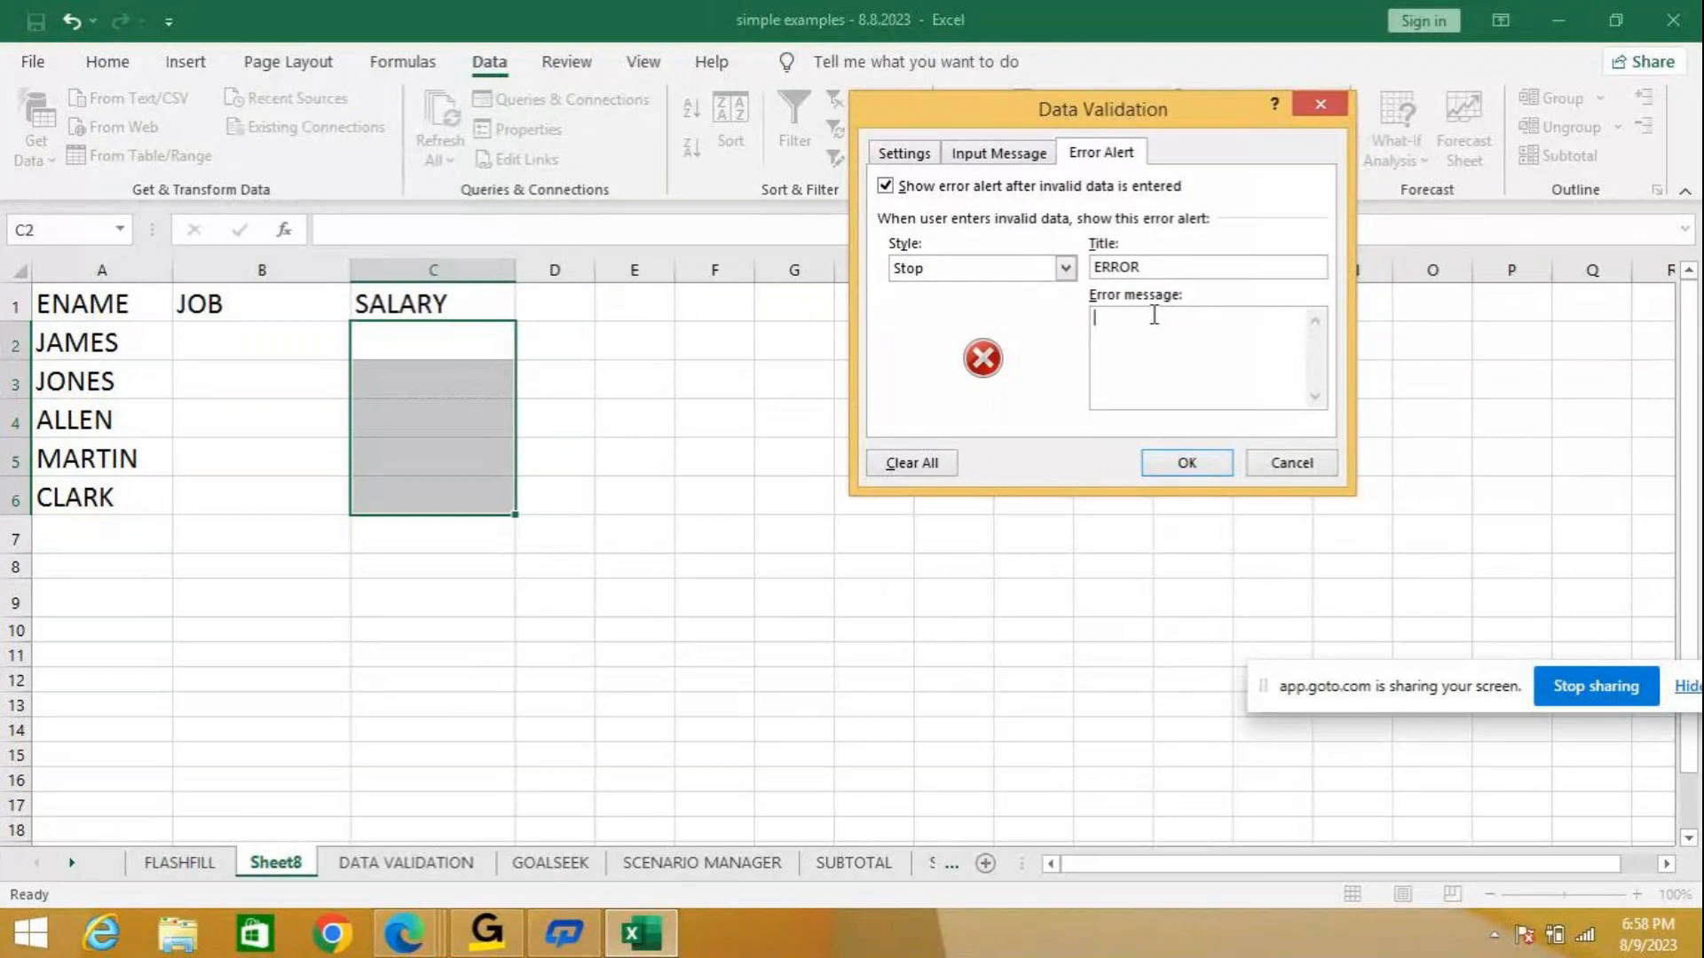
text(INVALID SALAR)
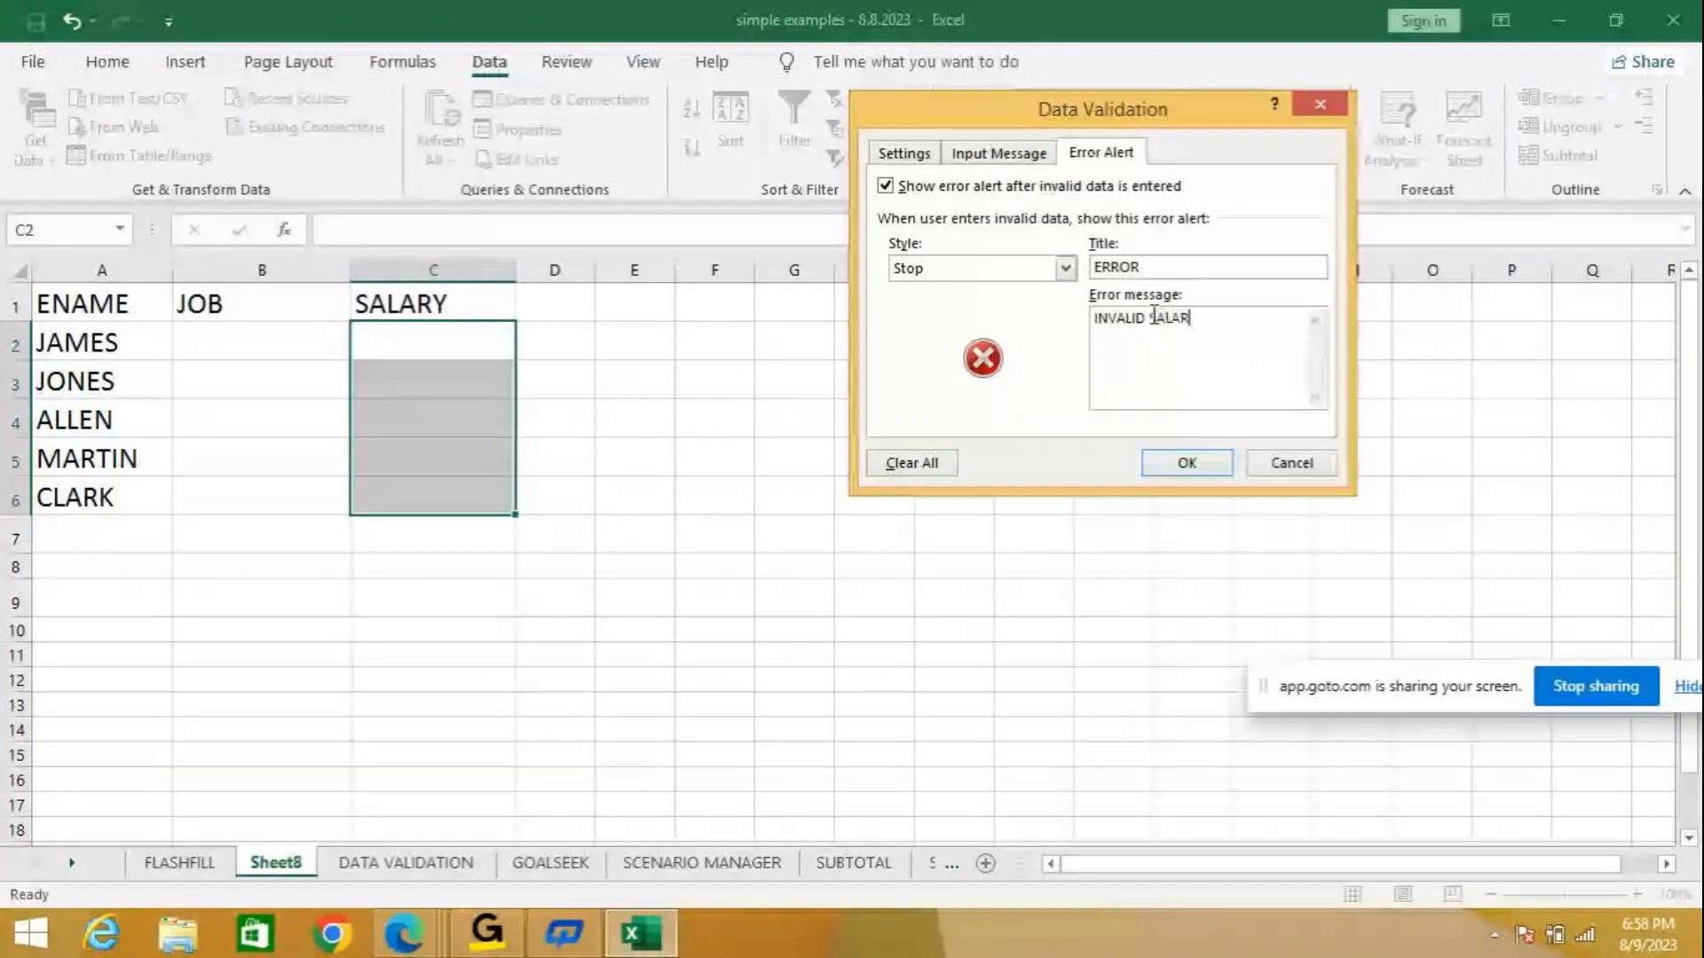
text(Y)
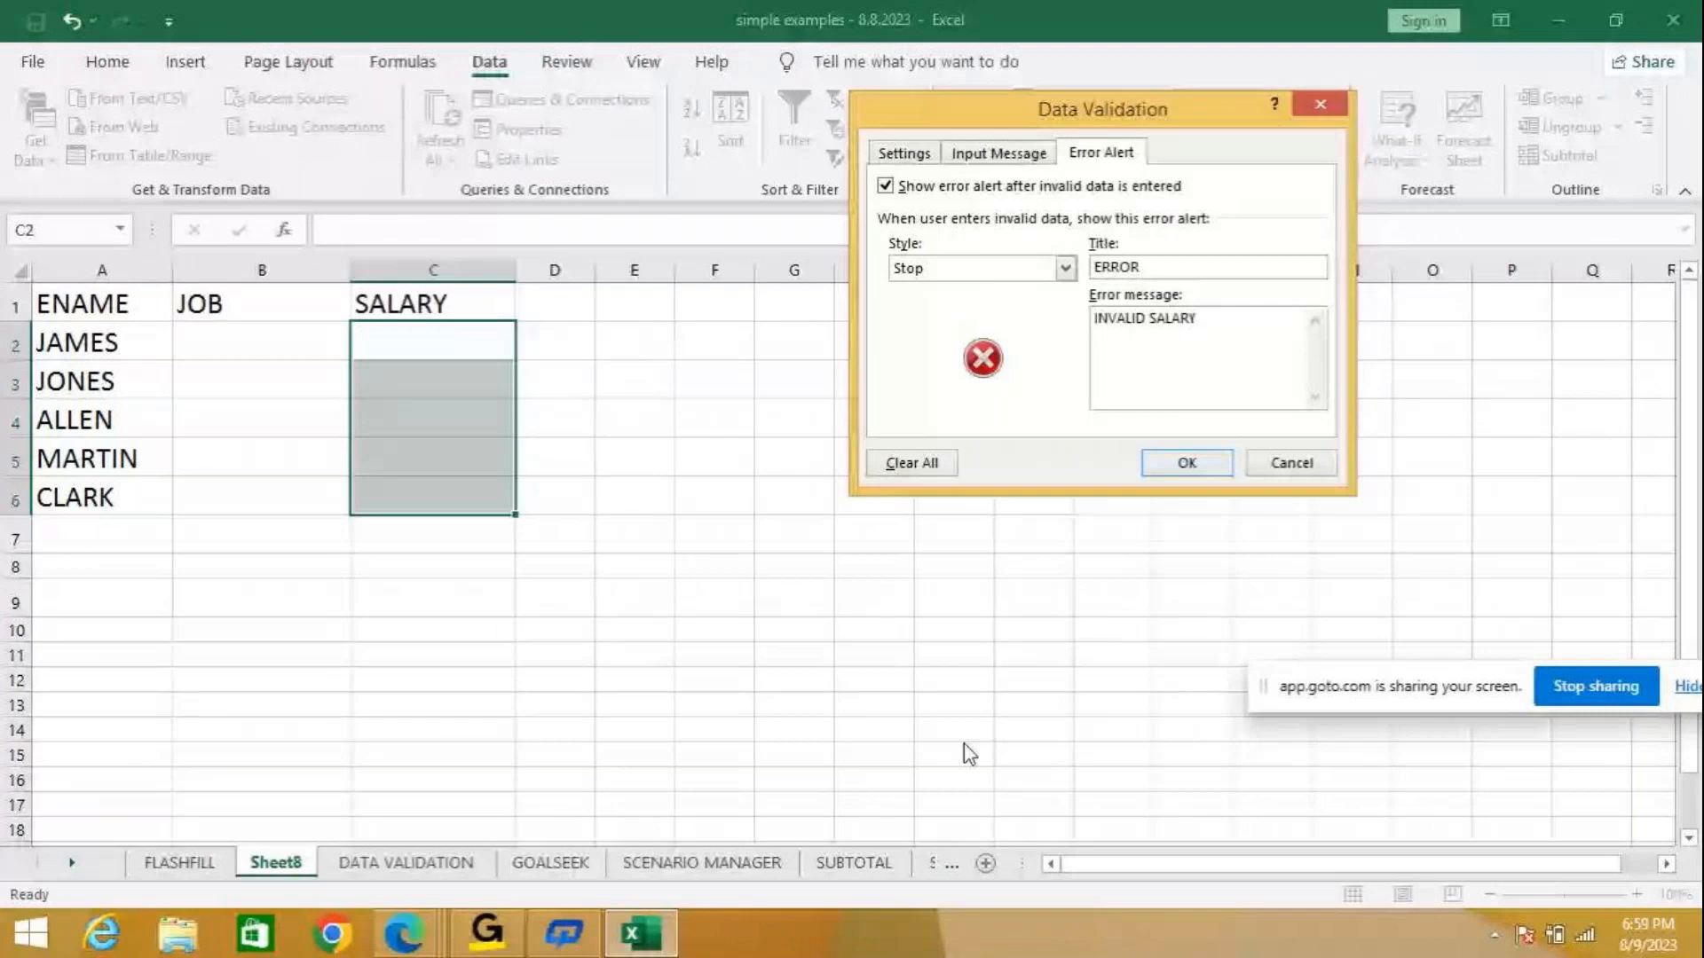
click(1167, 464)
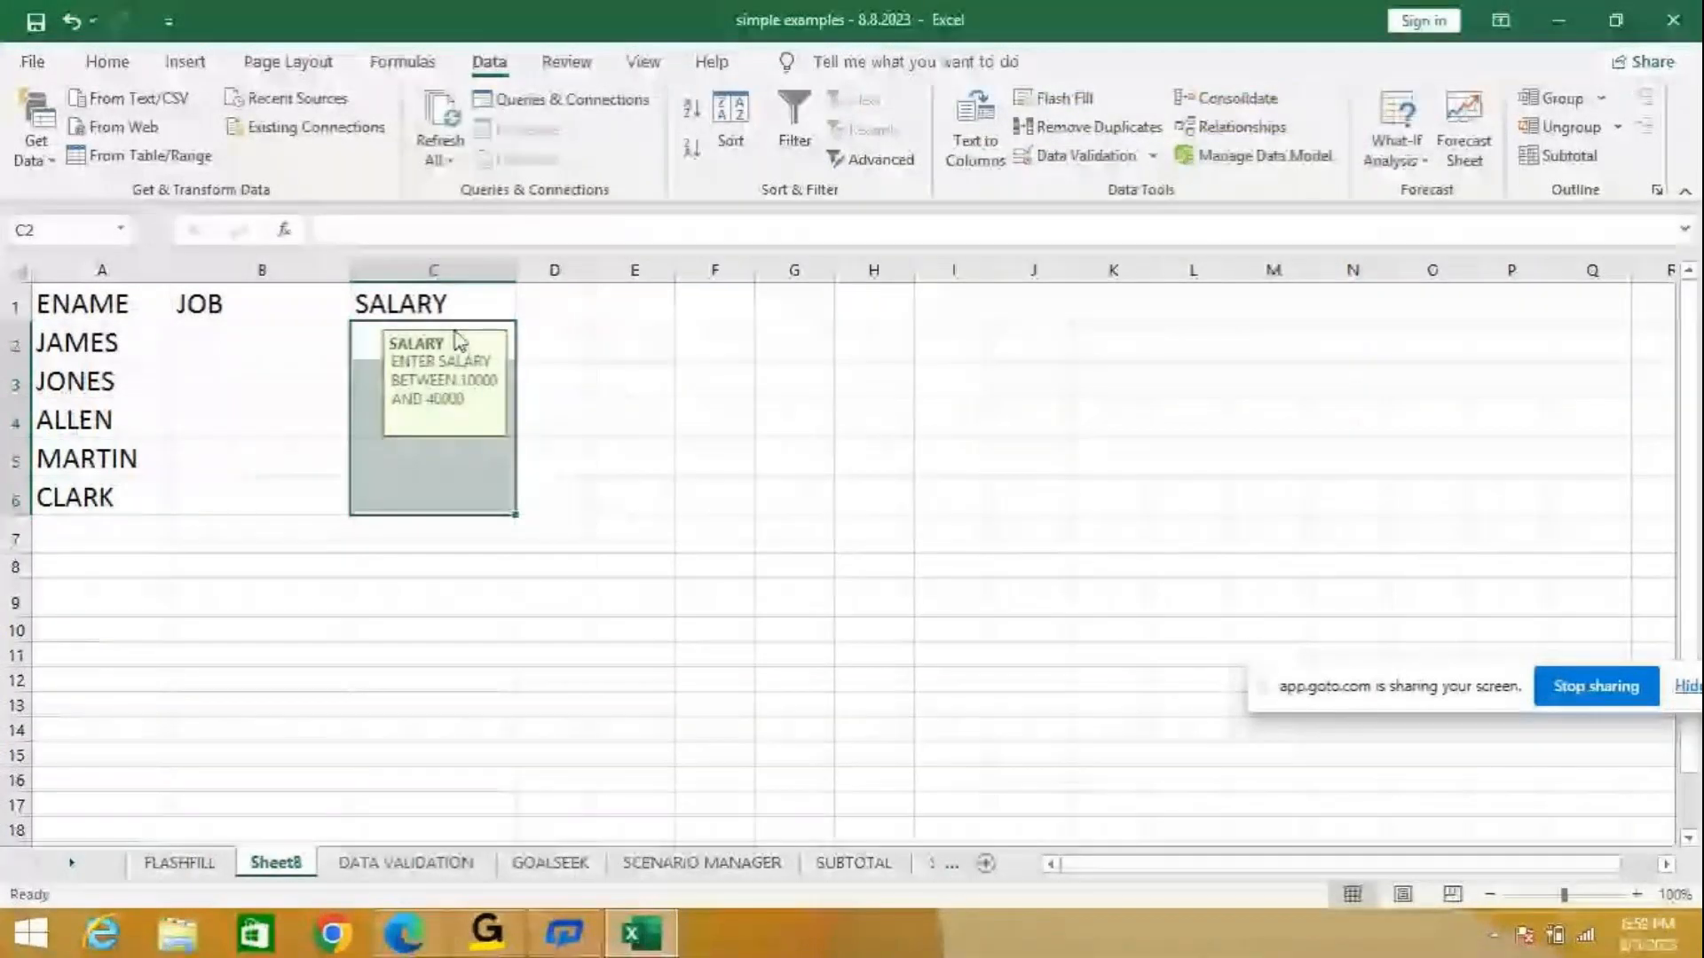
drag(454, 335, 602, 331)
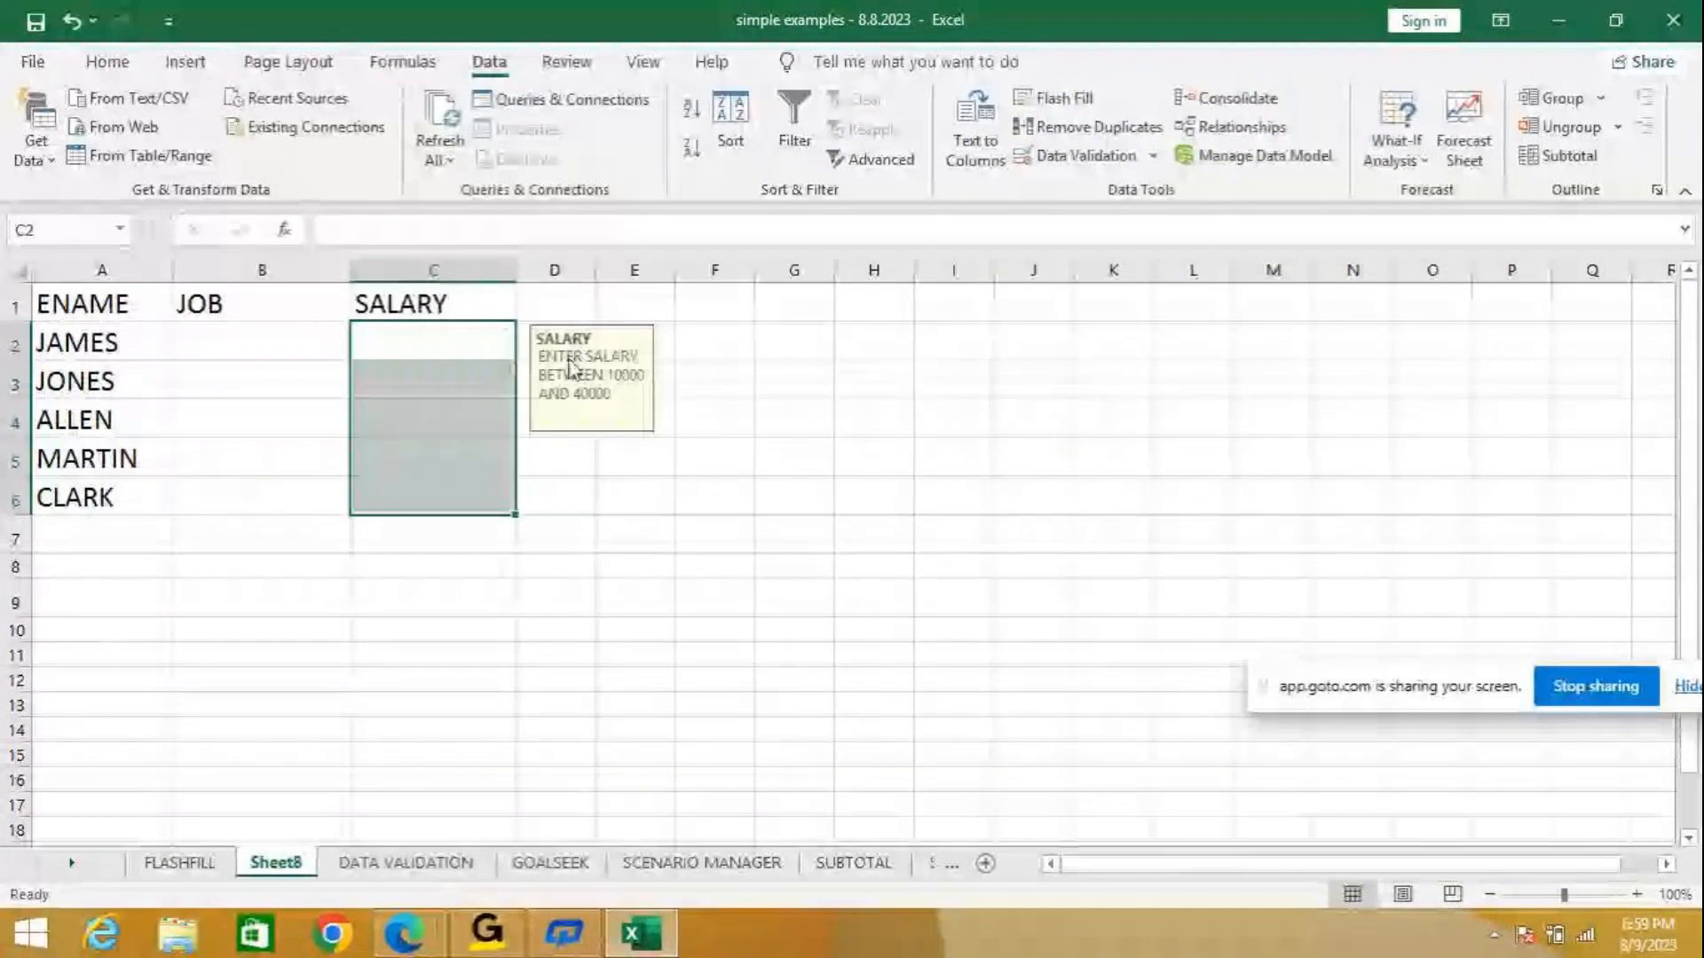
Test the salary rule by trying to enter 9000 in C2, and cancel the entry.
click(460, 347)
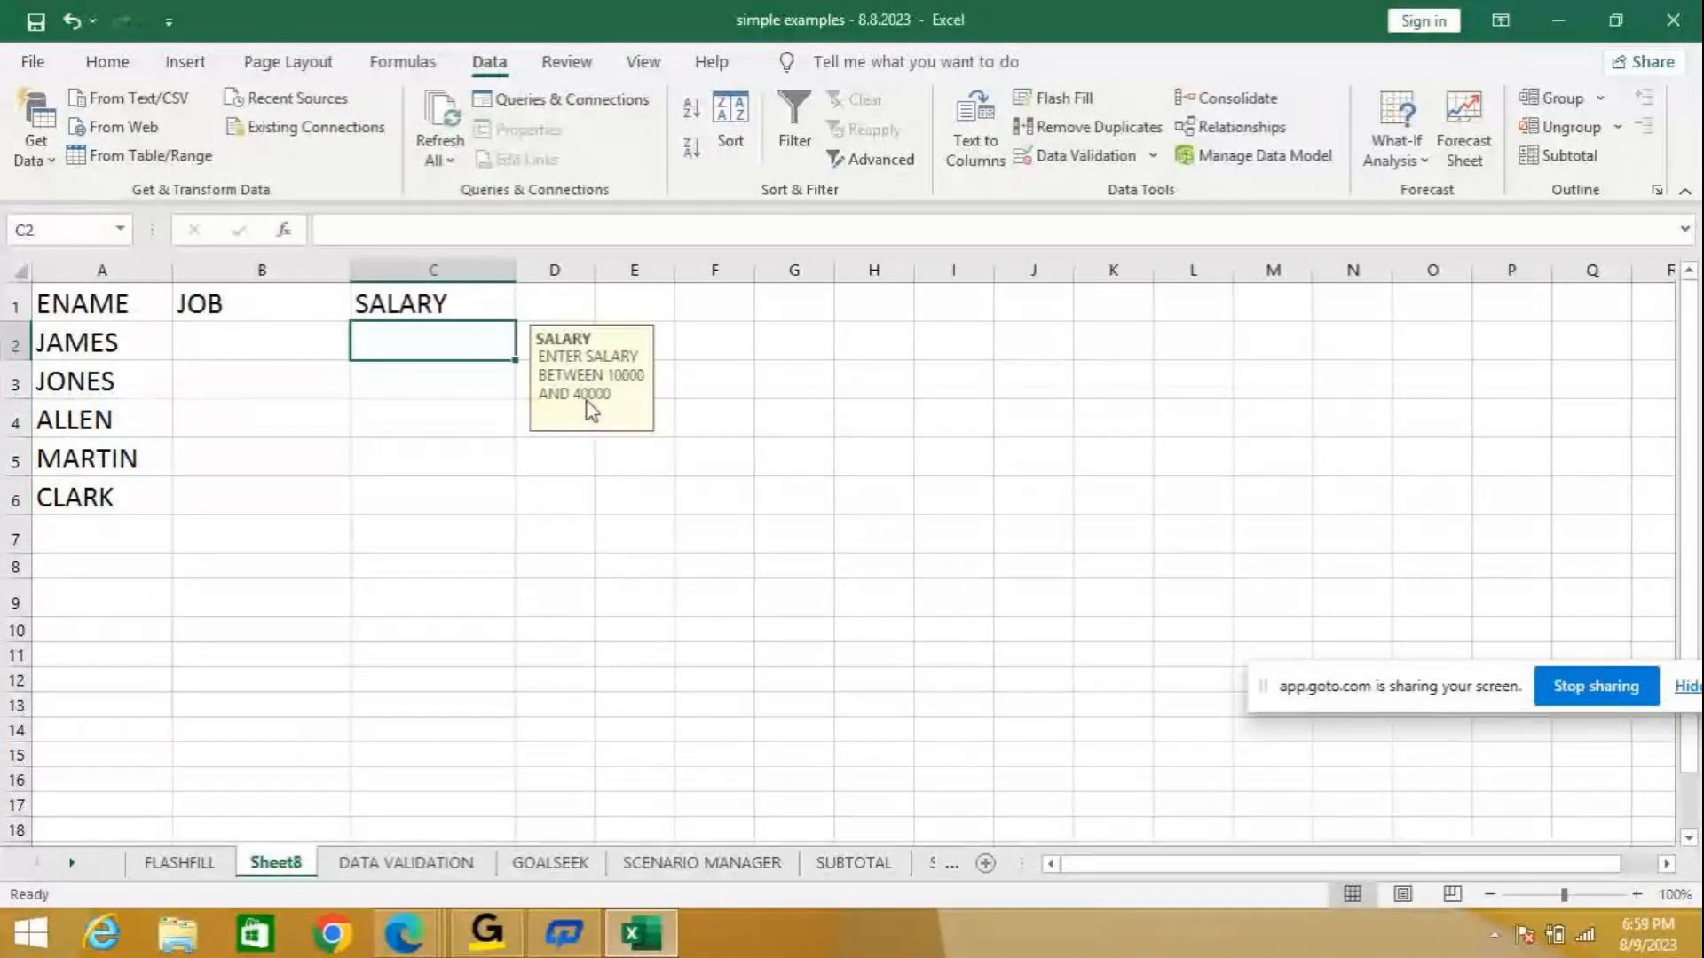
text(90)
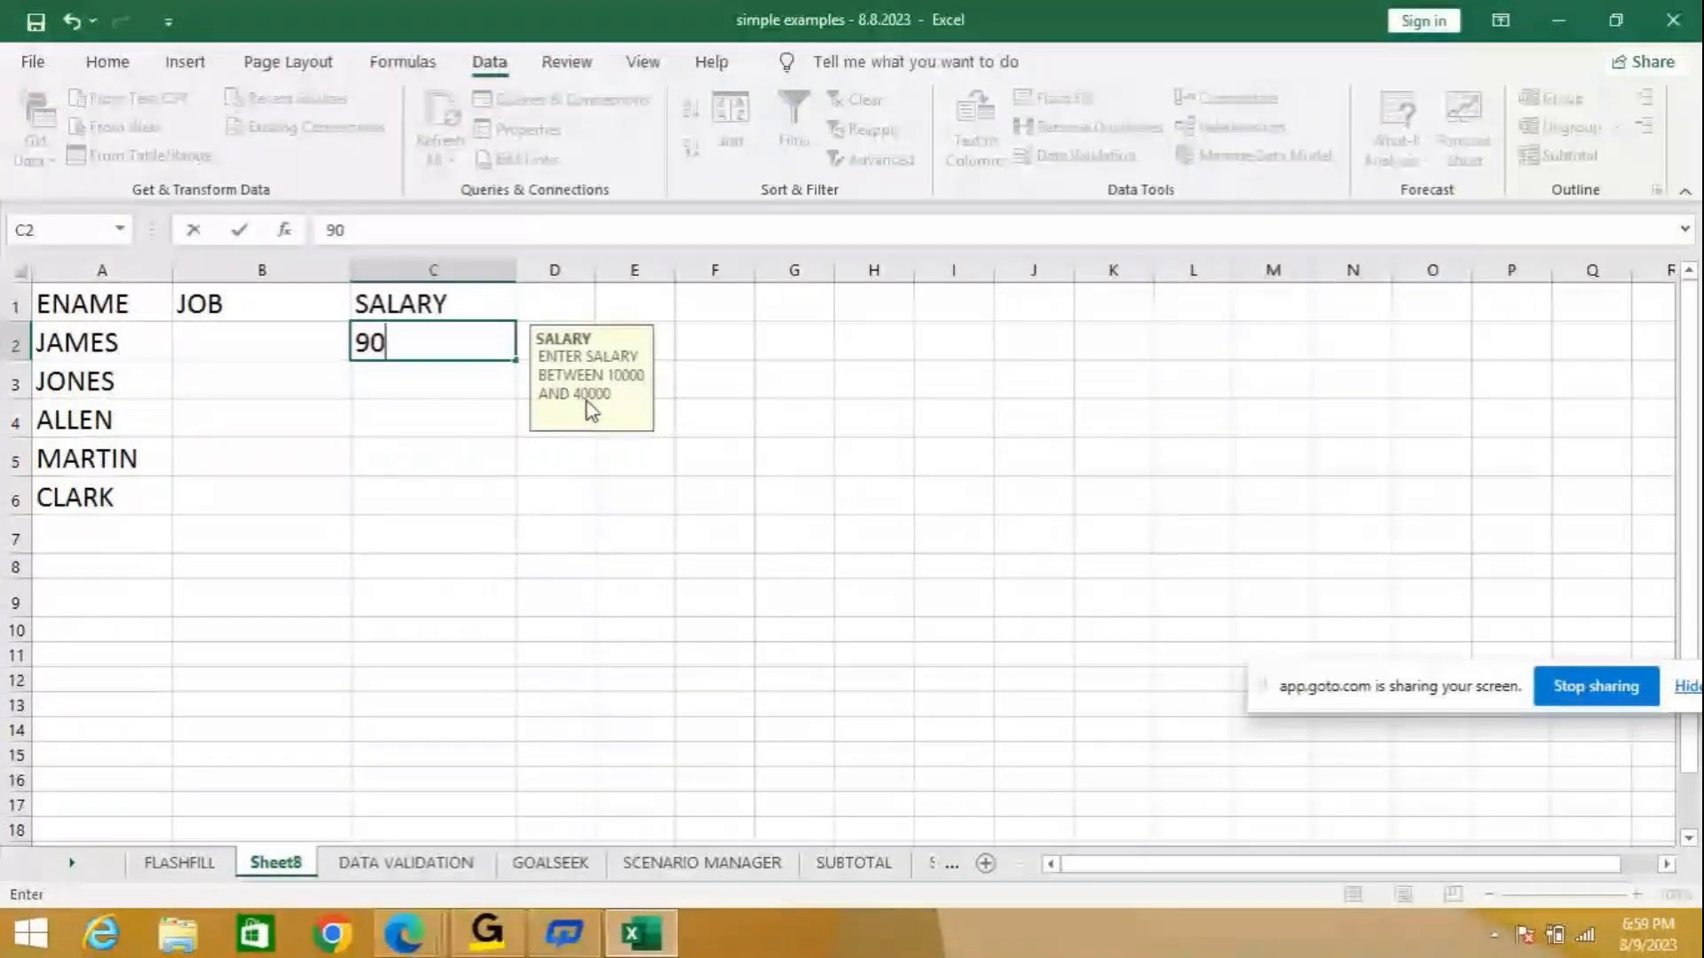
text(00)
key(Return)
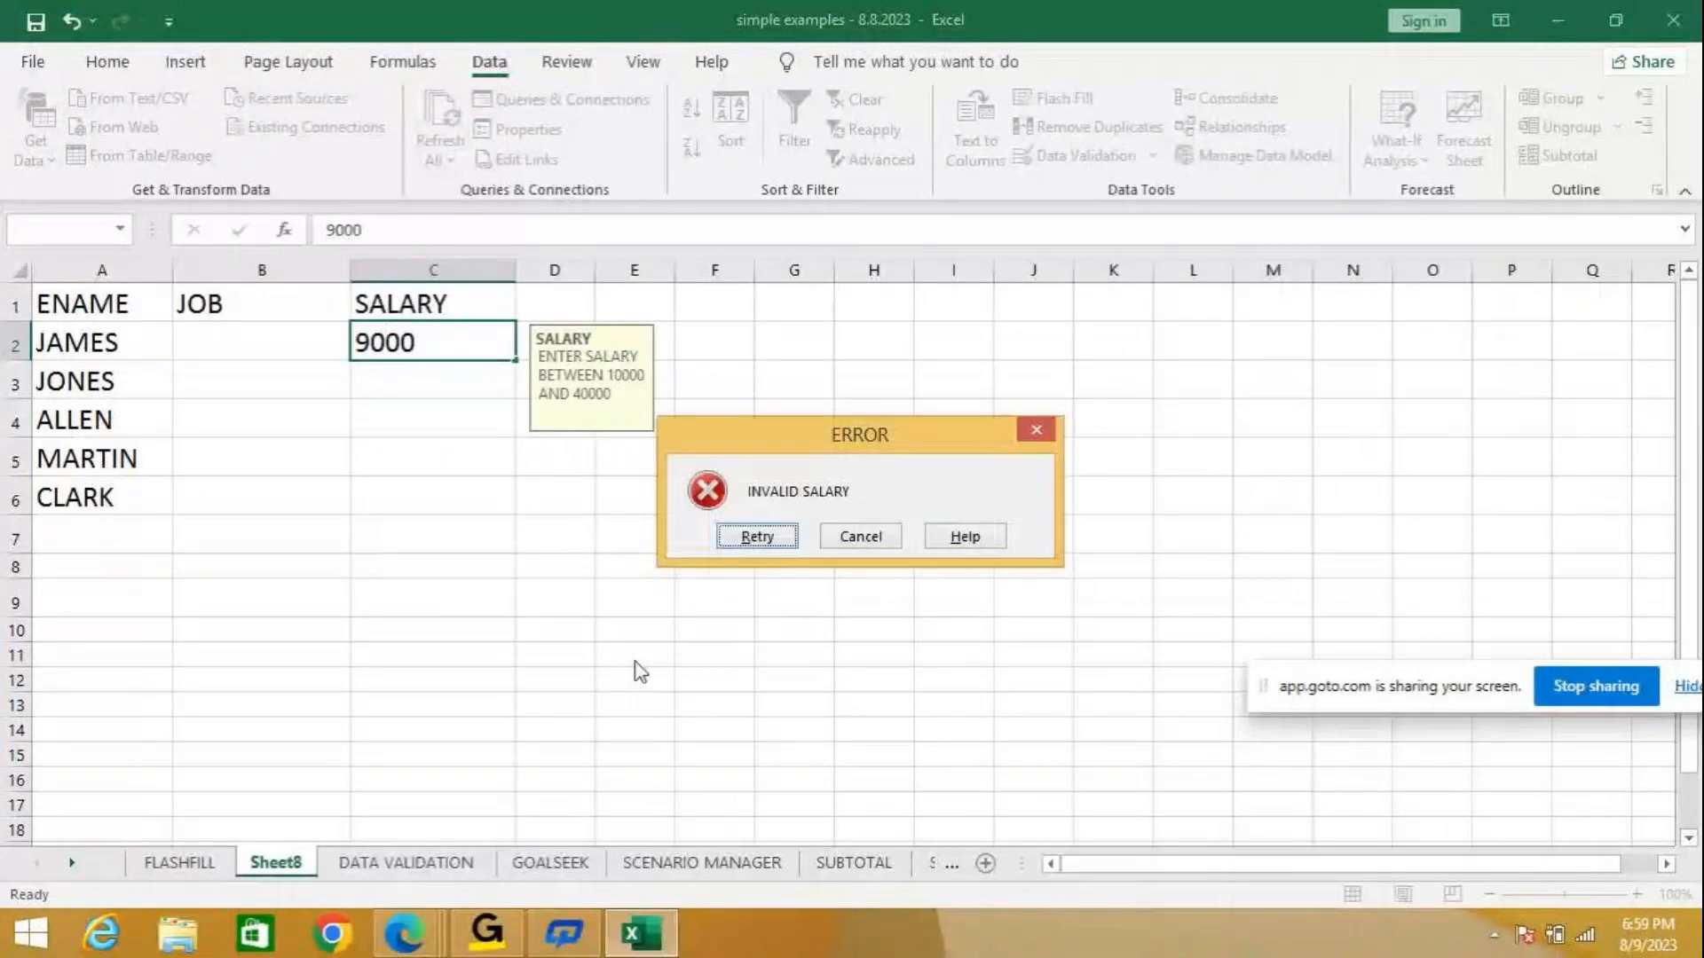
drag(860, 434, 963, 366)
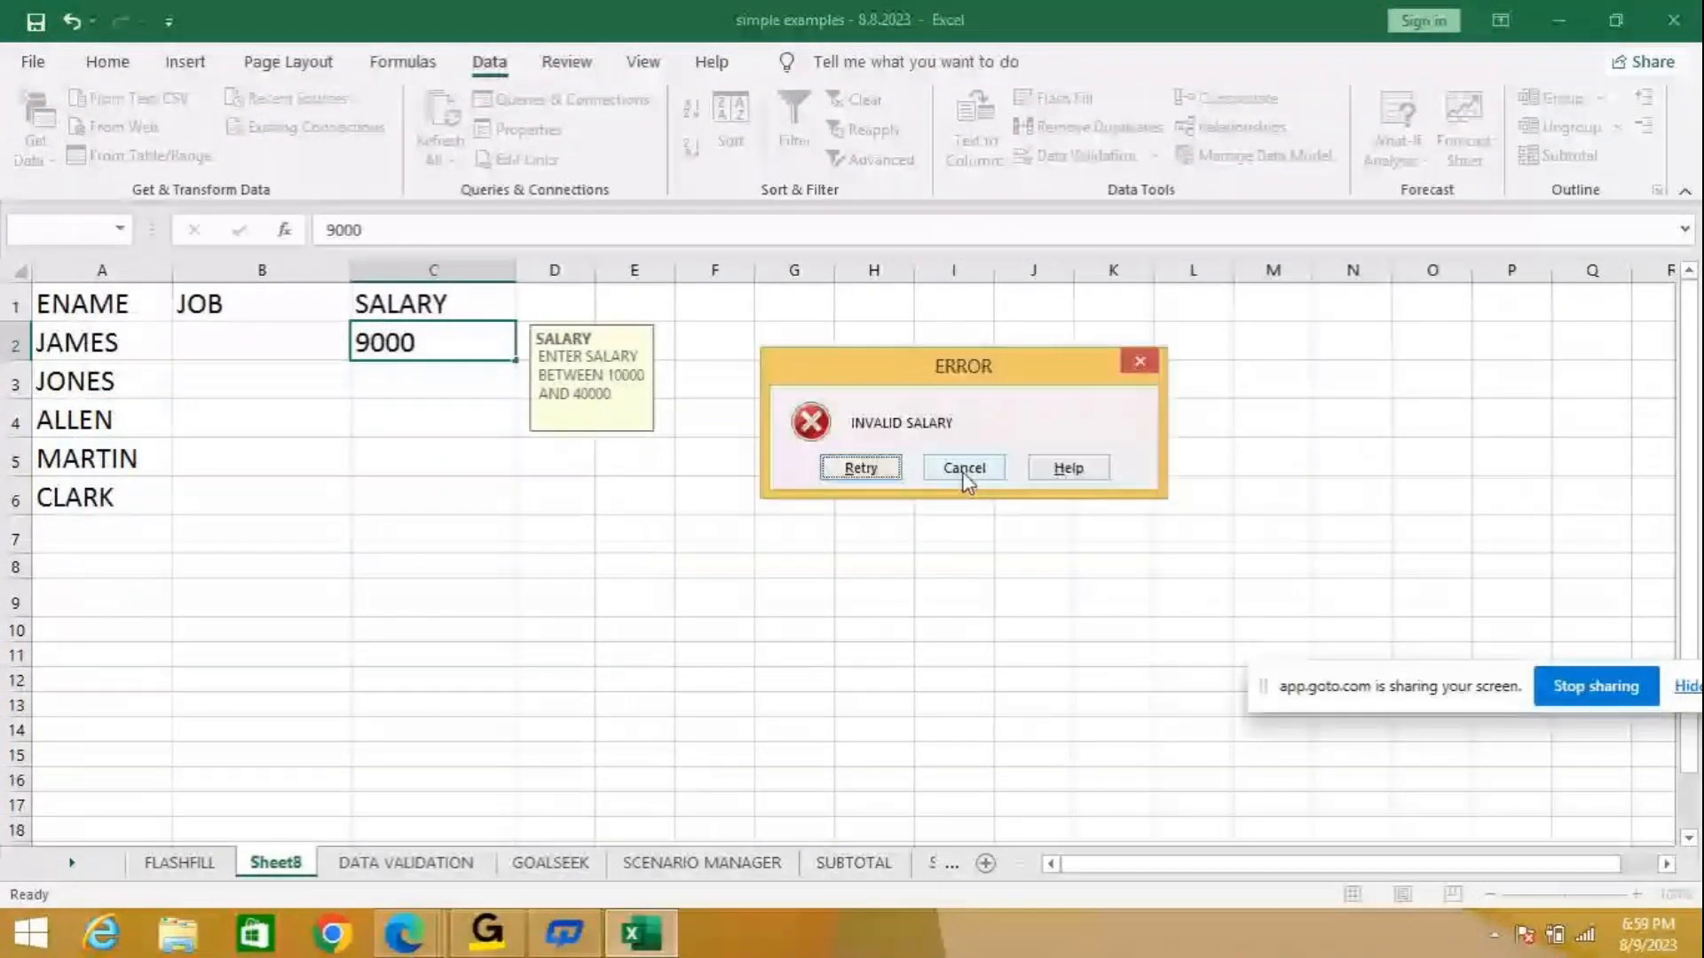
click(963, 470)
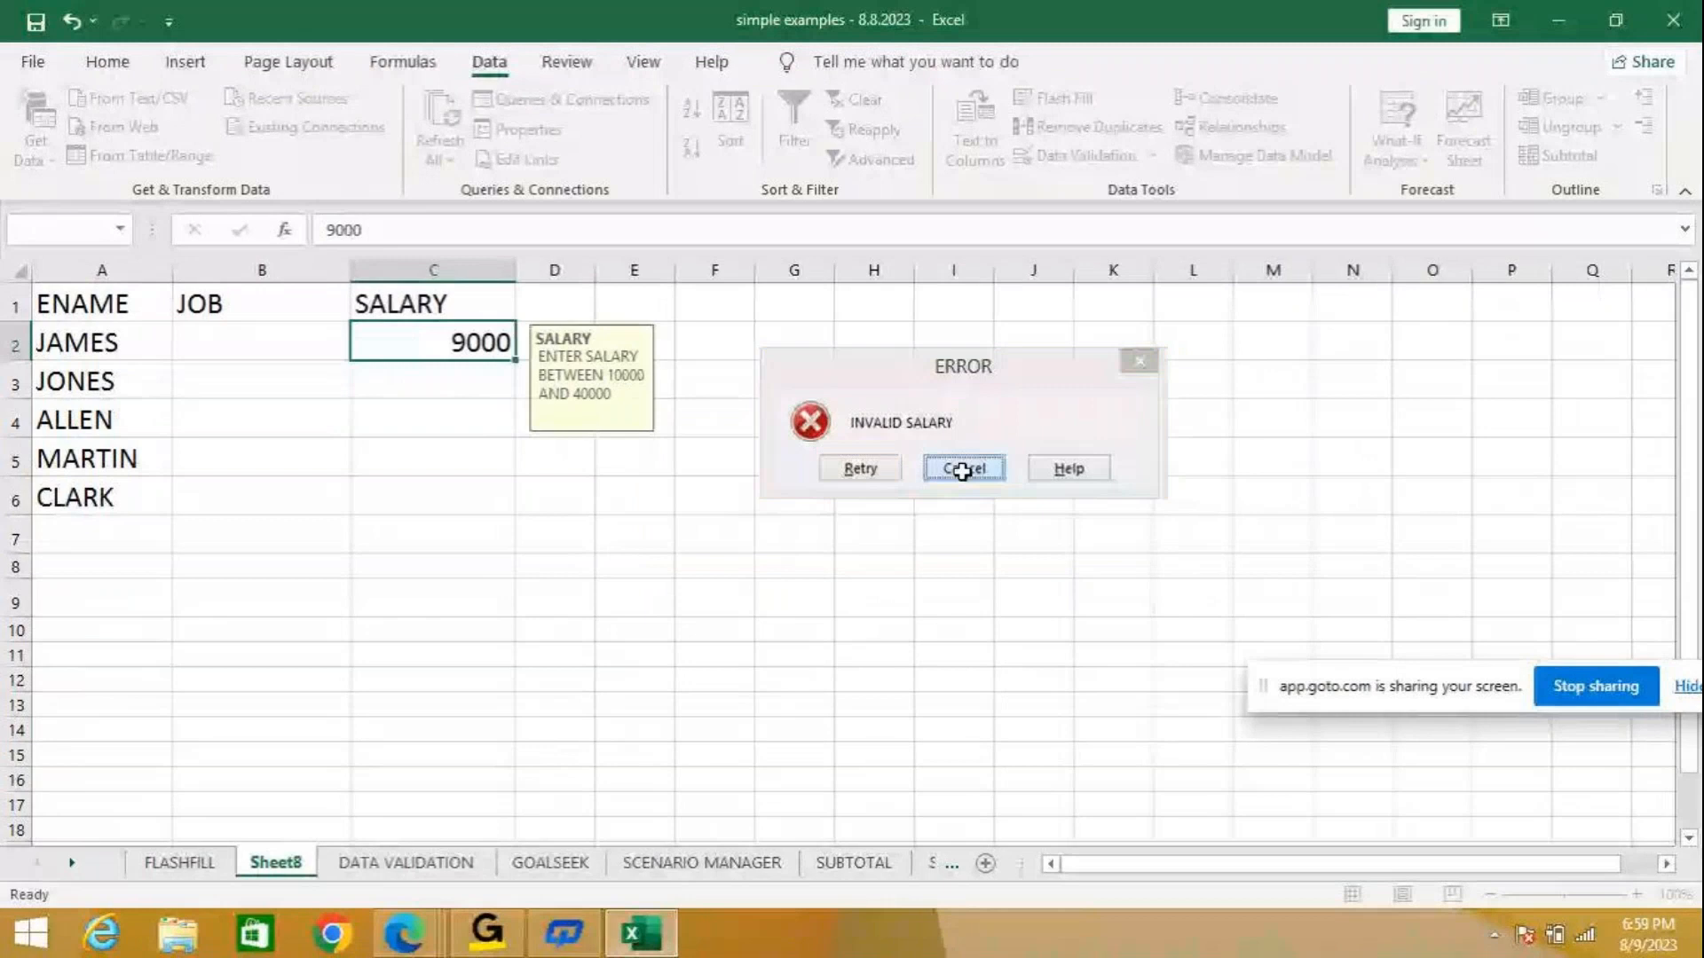
Enter the salaries 10000 in C2 and 35000 in C3.
text(1)
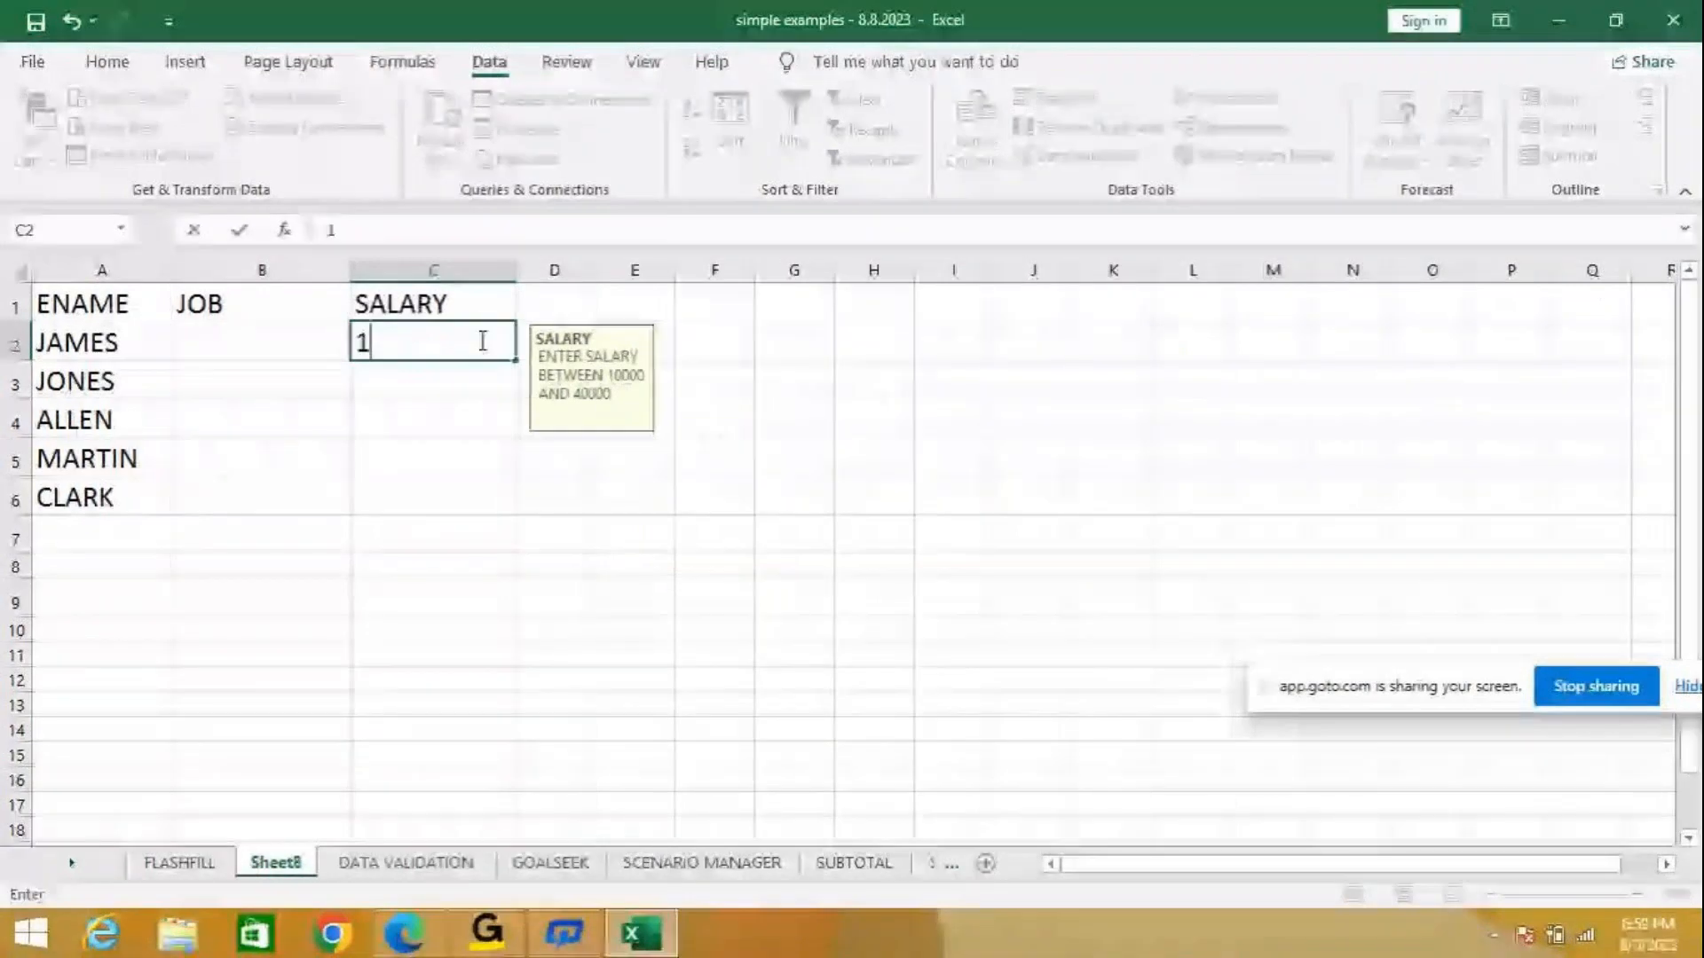
text(0000)
key(Return)
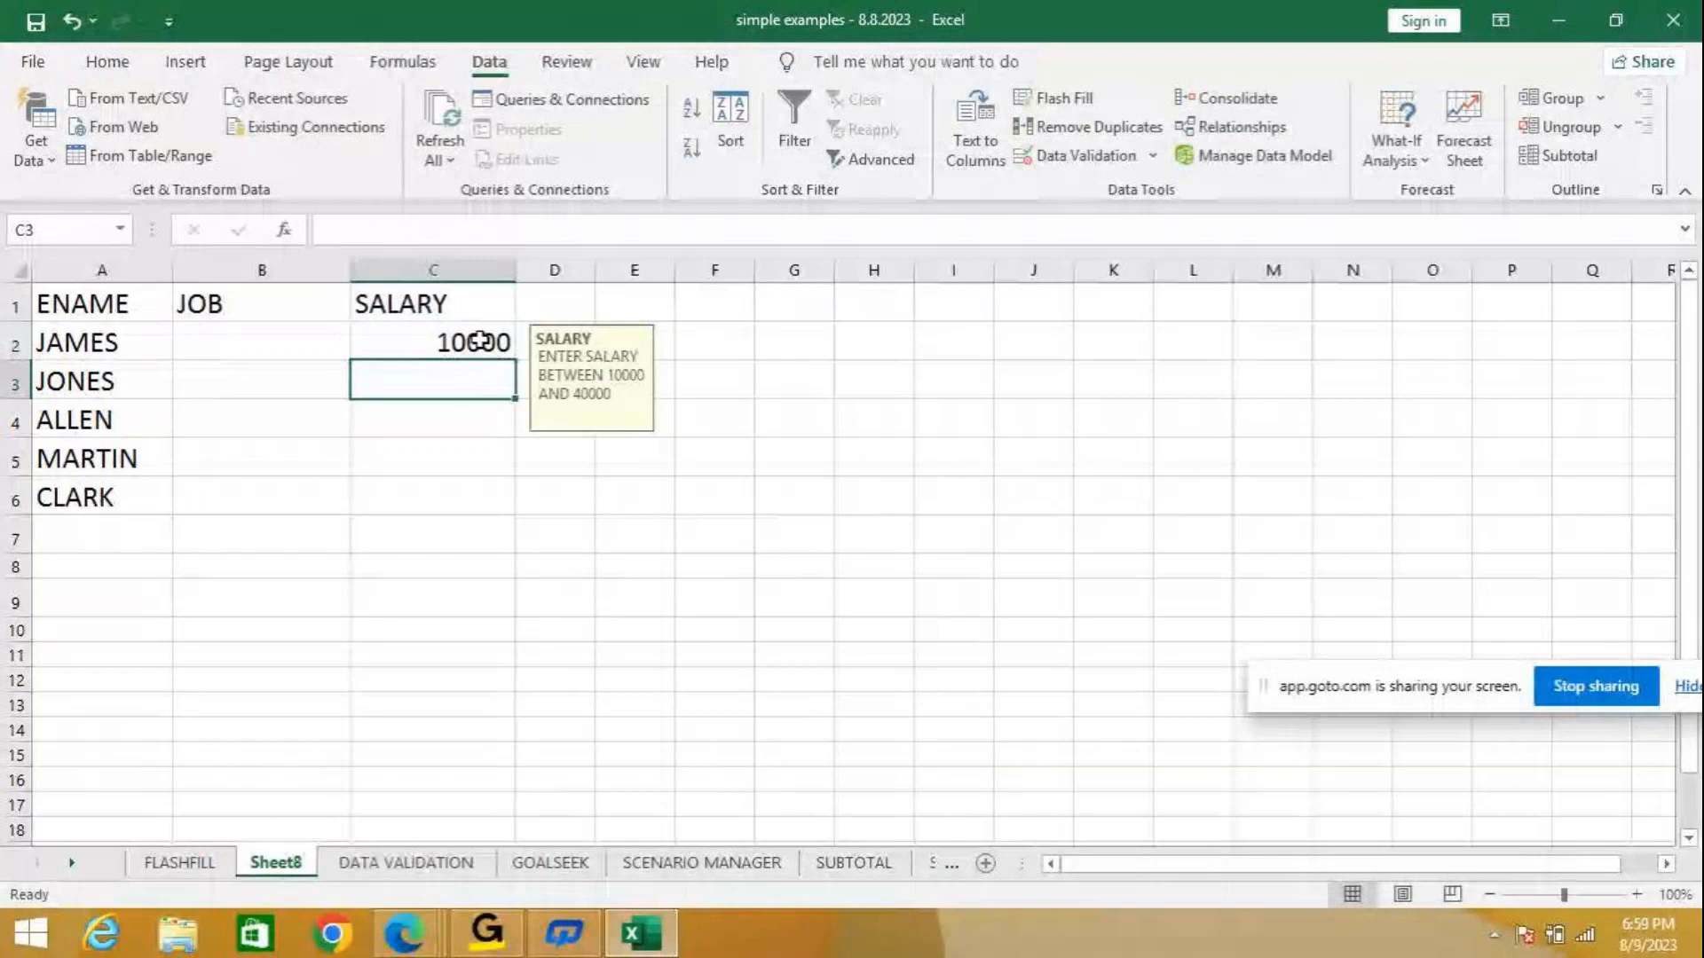
text(35000)
key(Return)
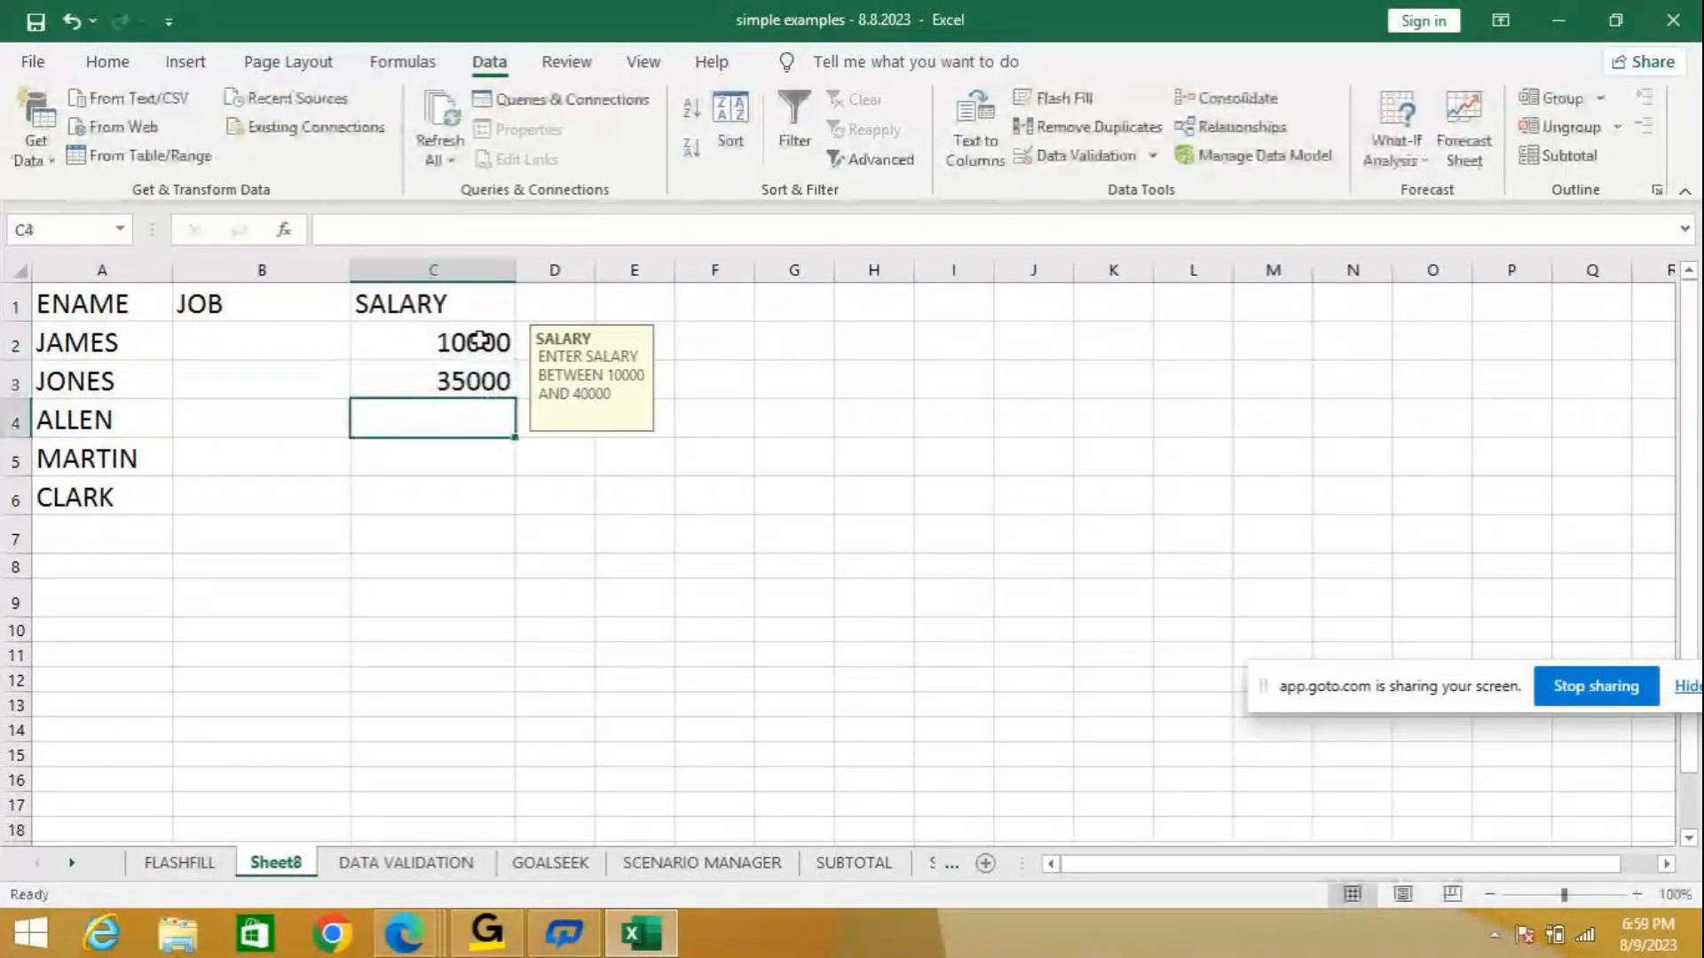
Test the upper salary limit by trying to enter 41000 in C4, and cancel the entry.
text(41)
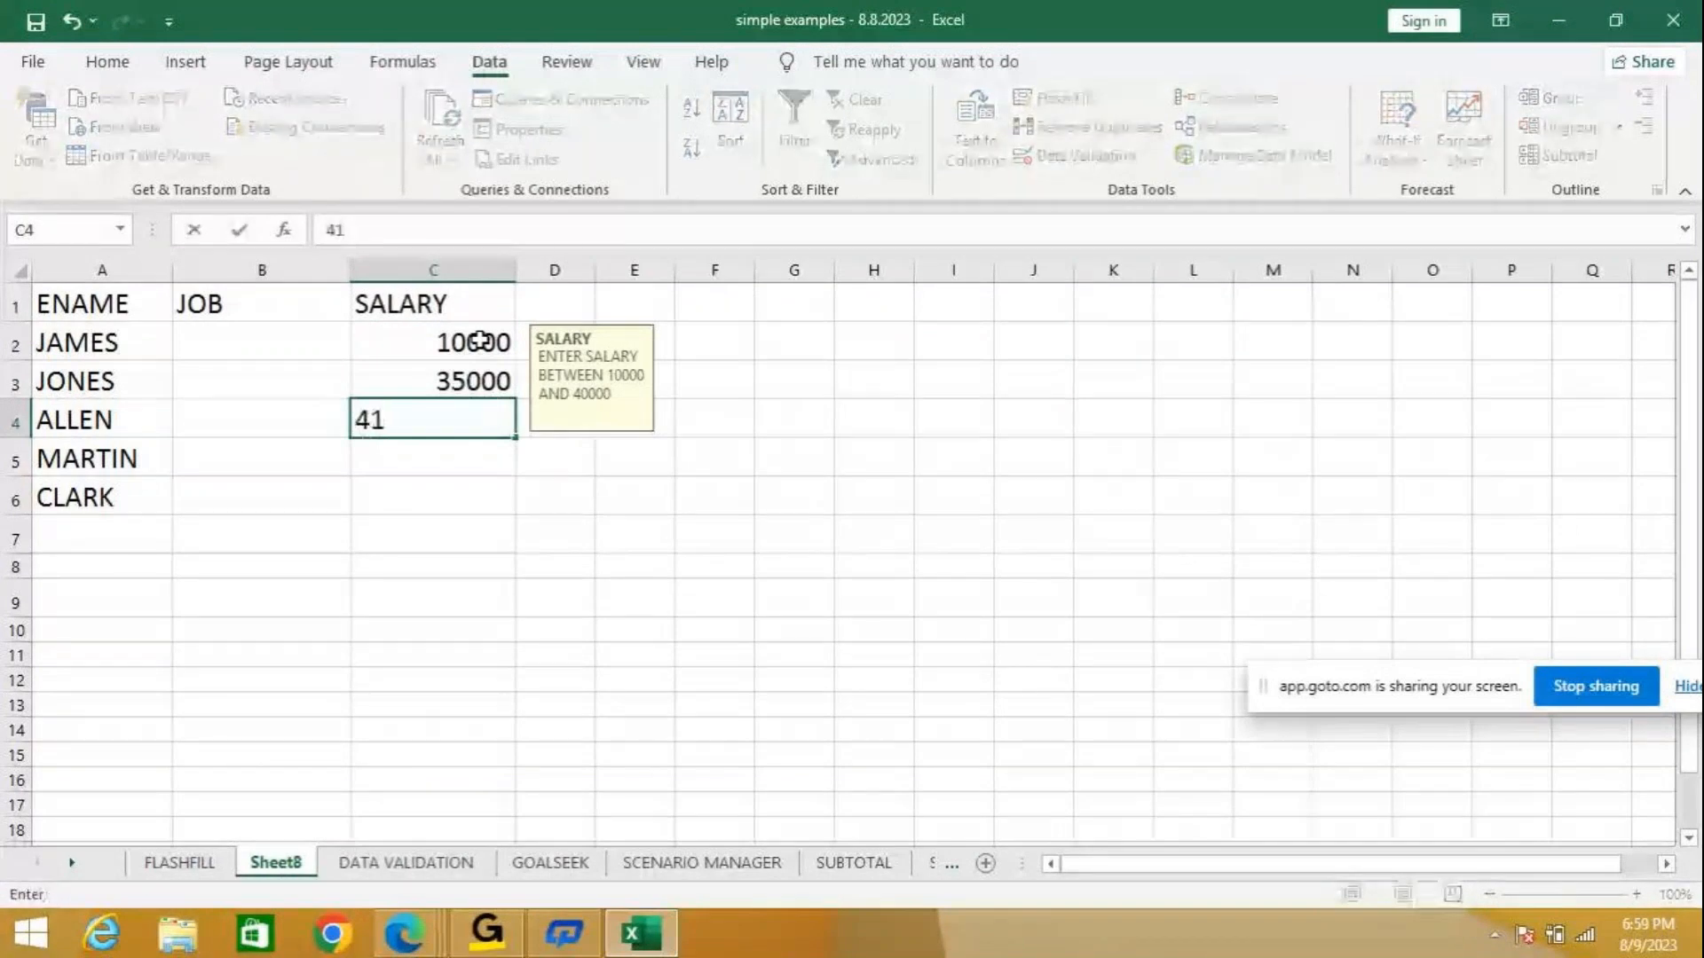
text(000)
key(Return)
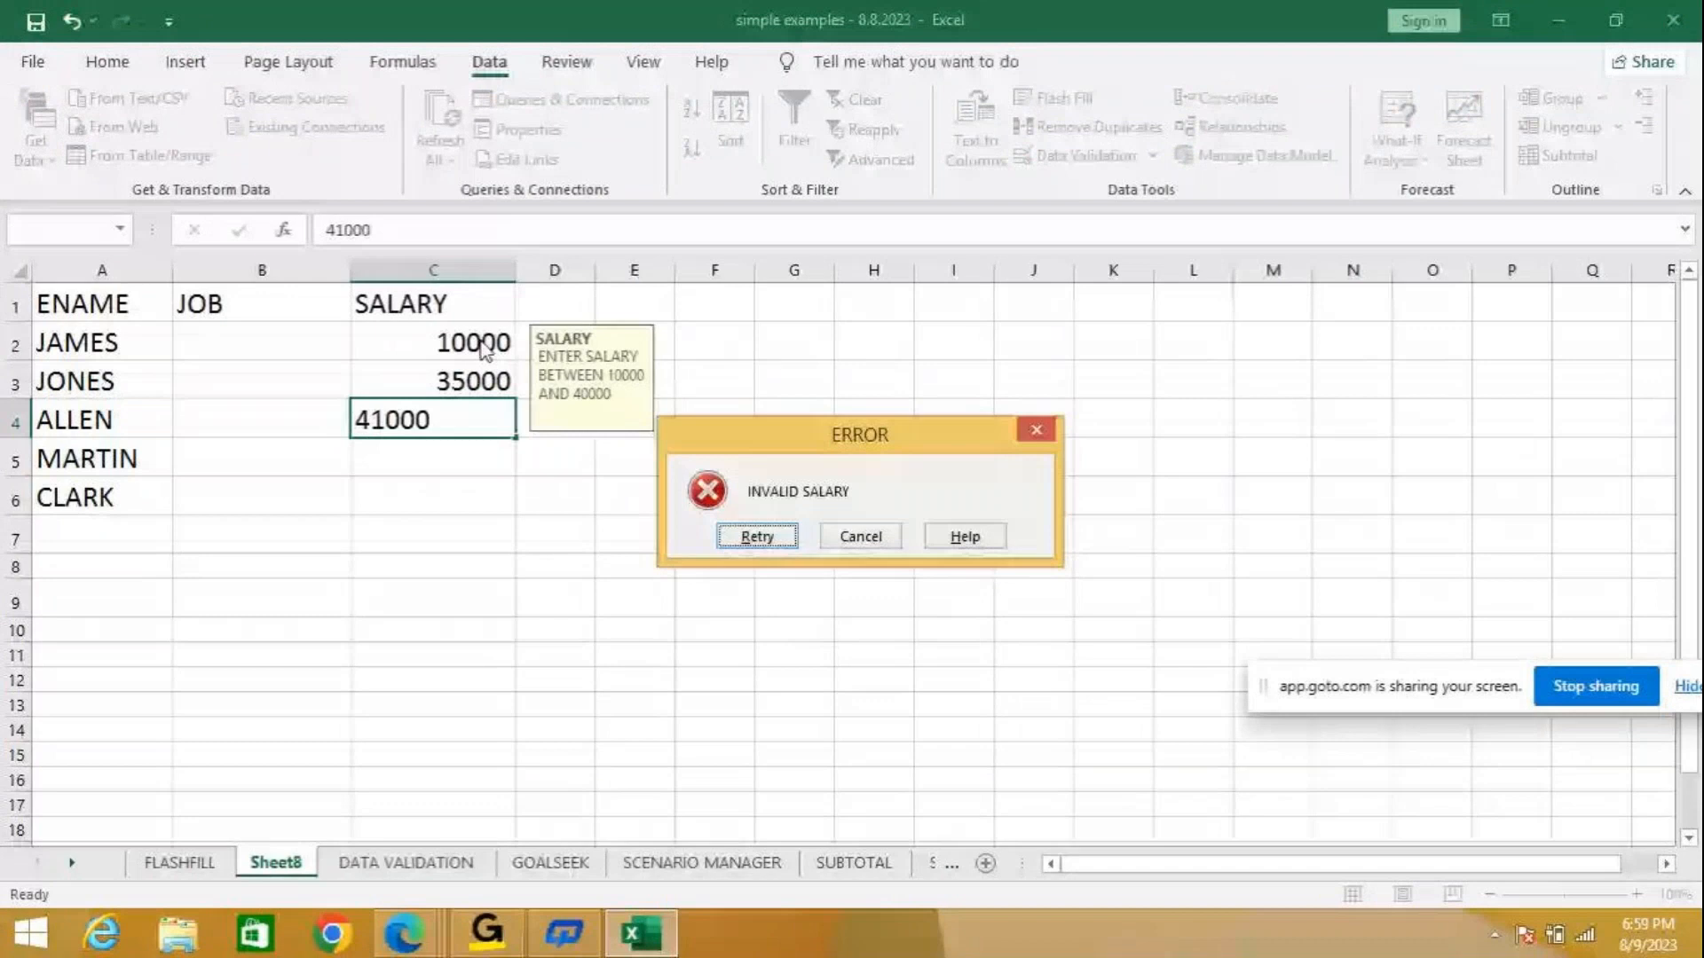
key(Escape)
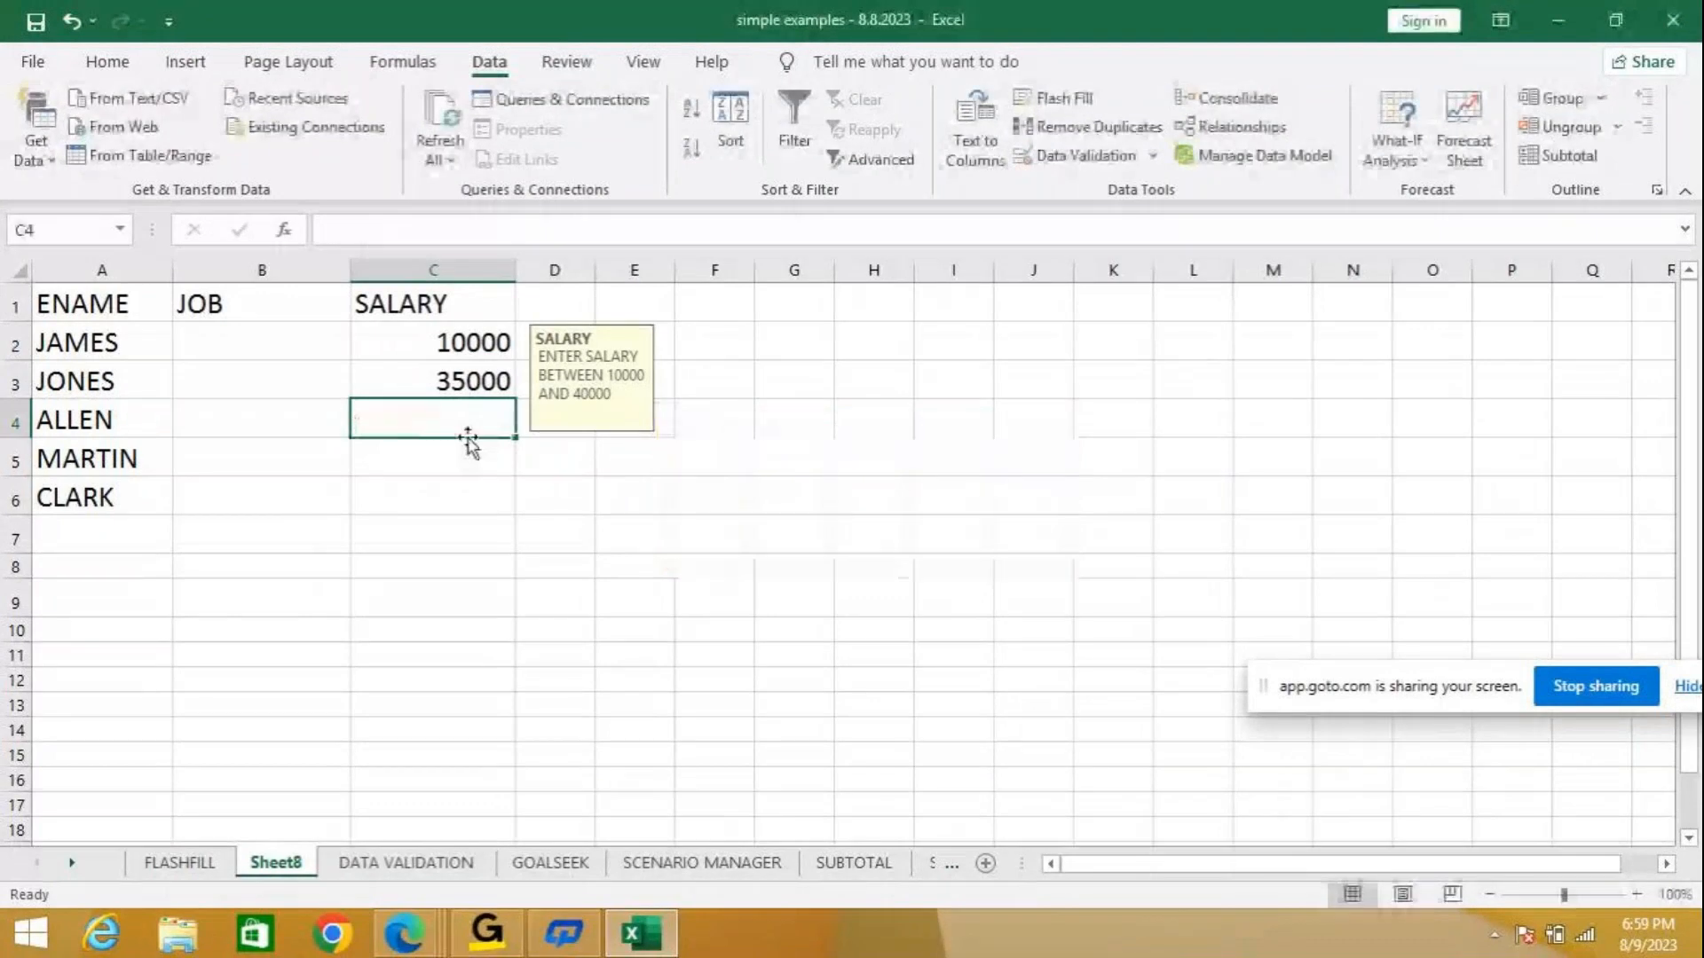
Enter the salaries 26000 in C4, 29000 in C5 and 40000 in C6.
text(2)
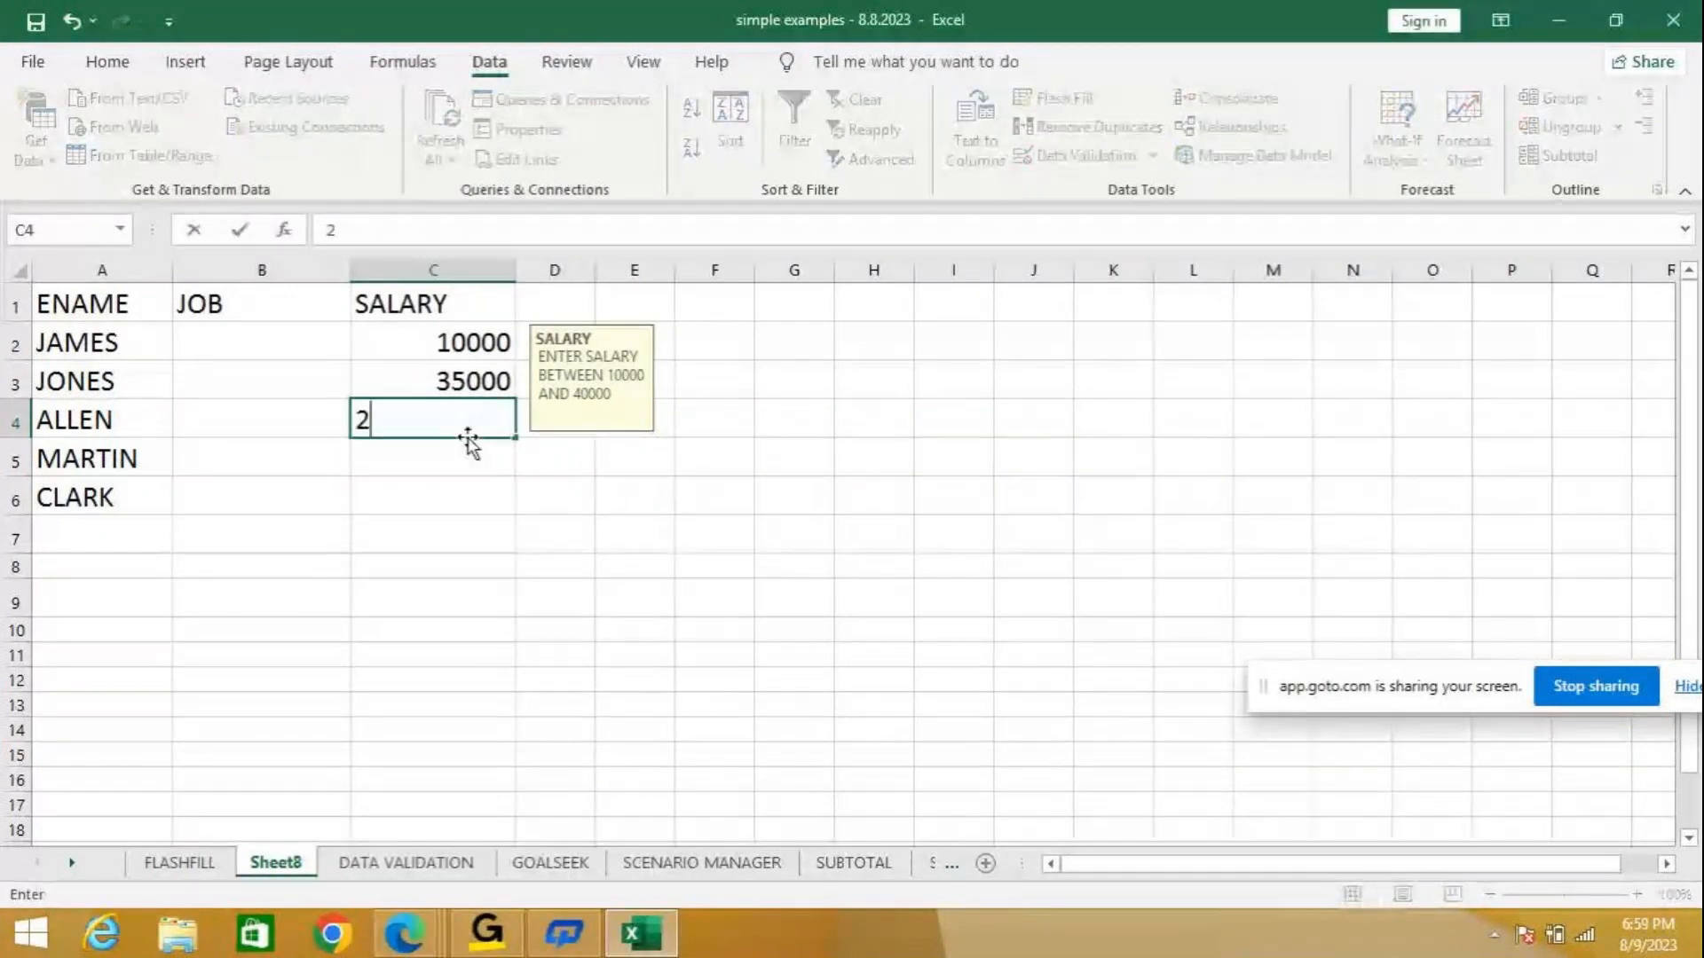
text(6000)
key(Return)
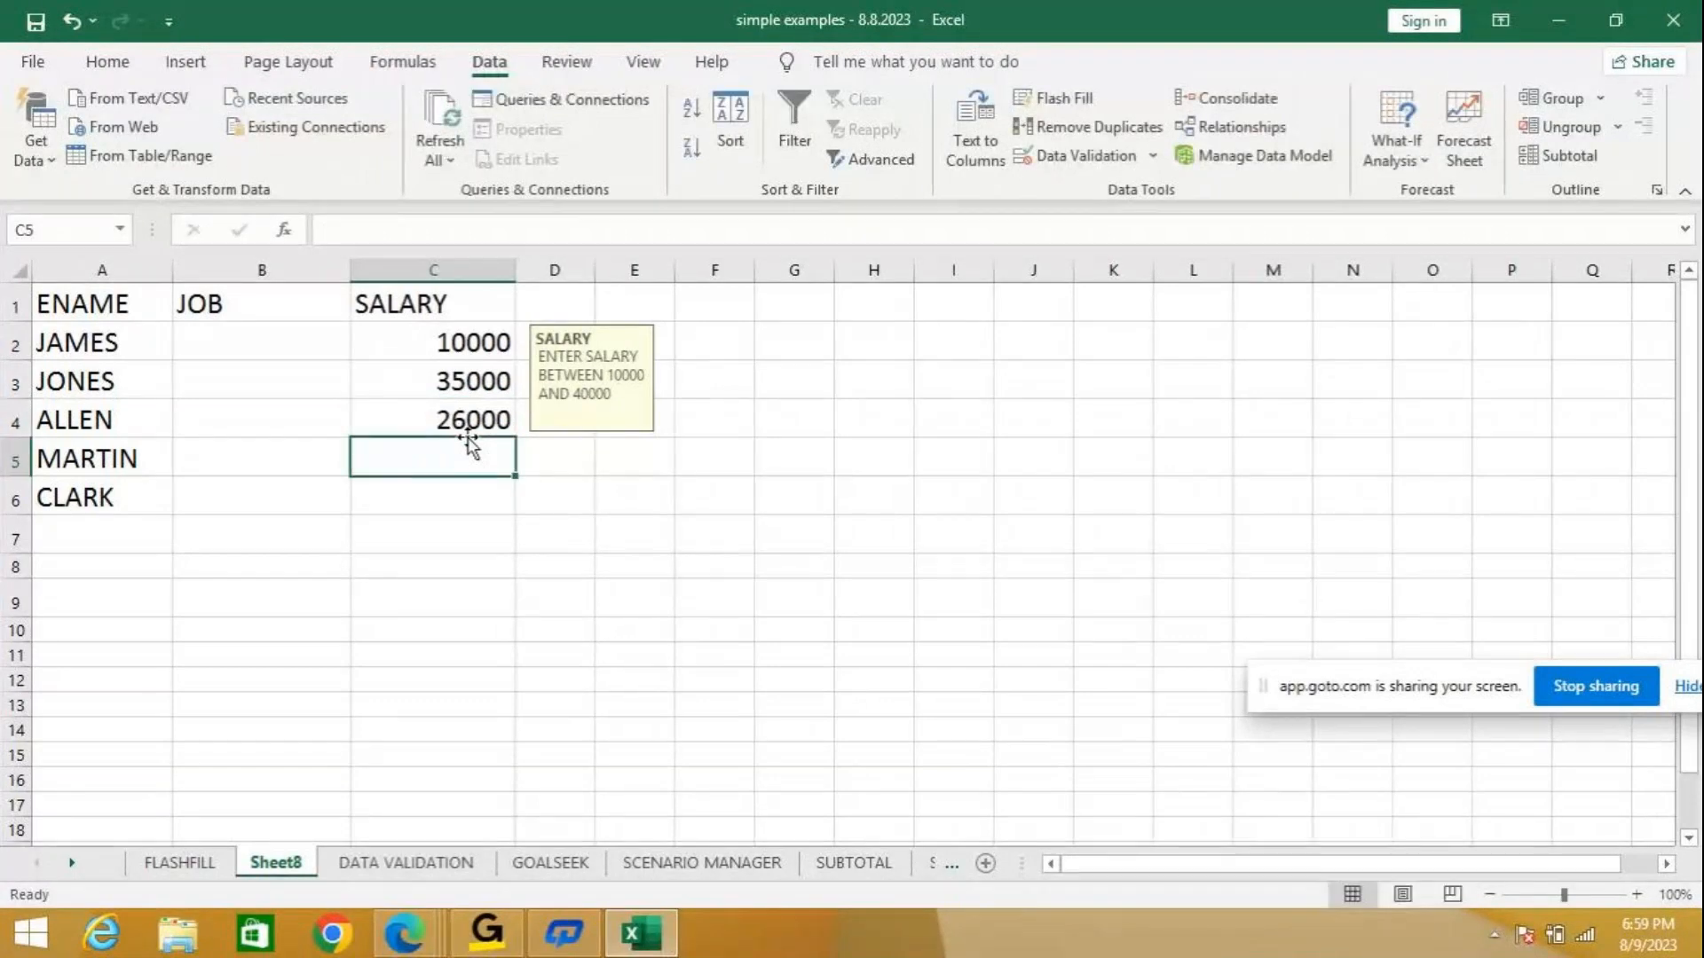
text(2900)
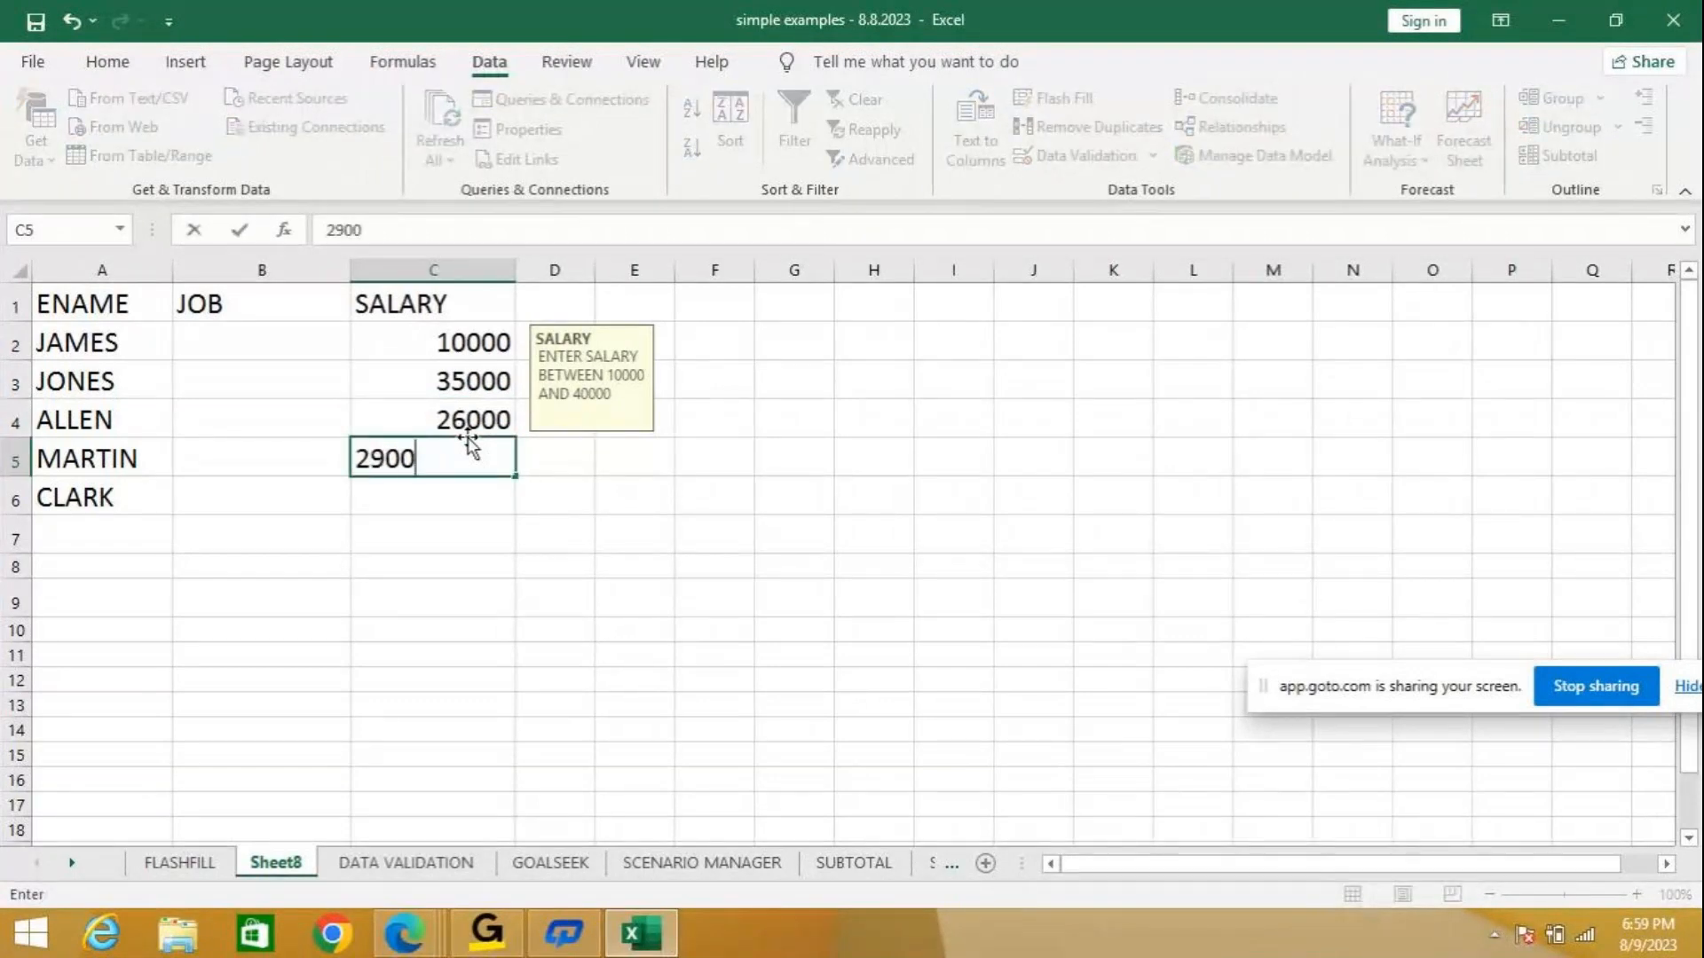
text(0)
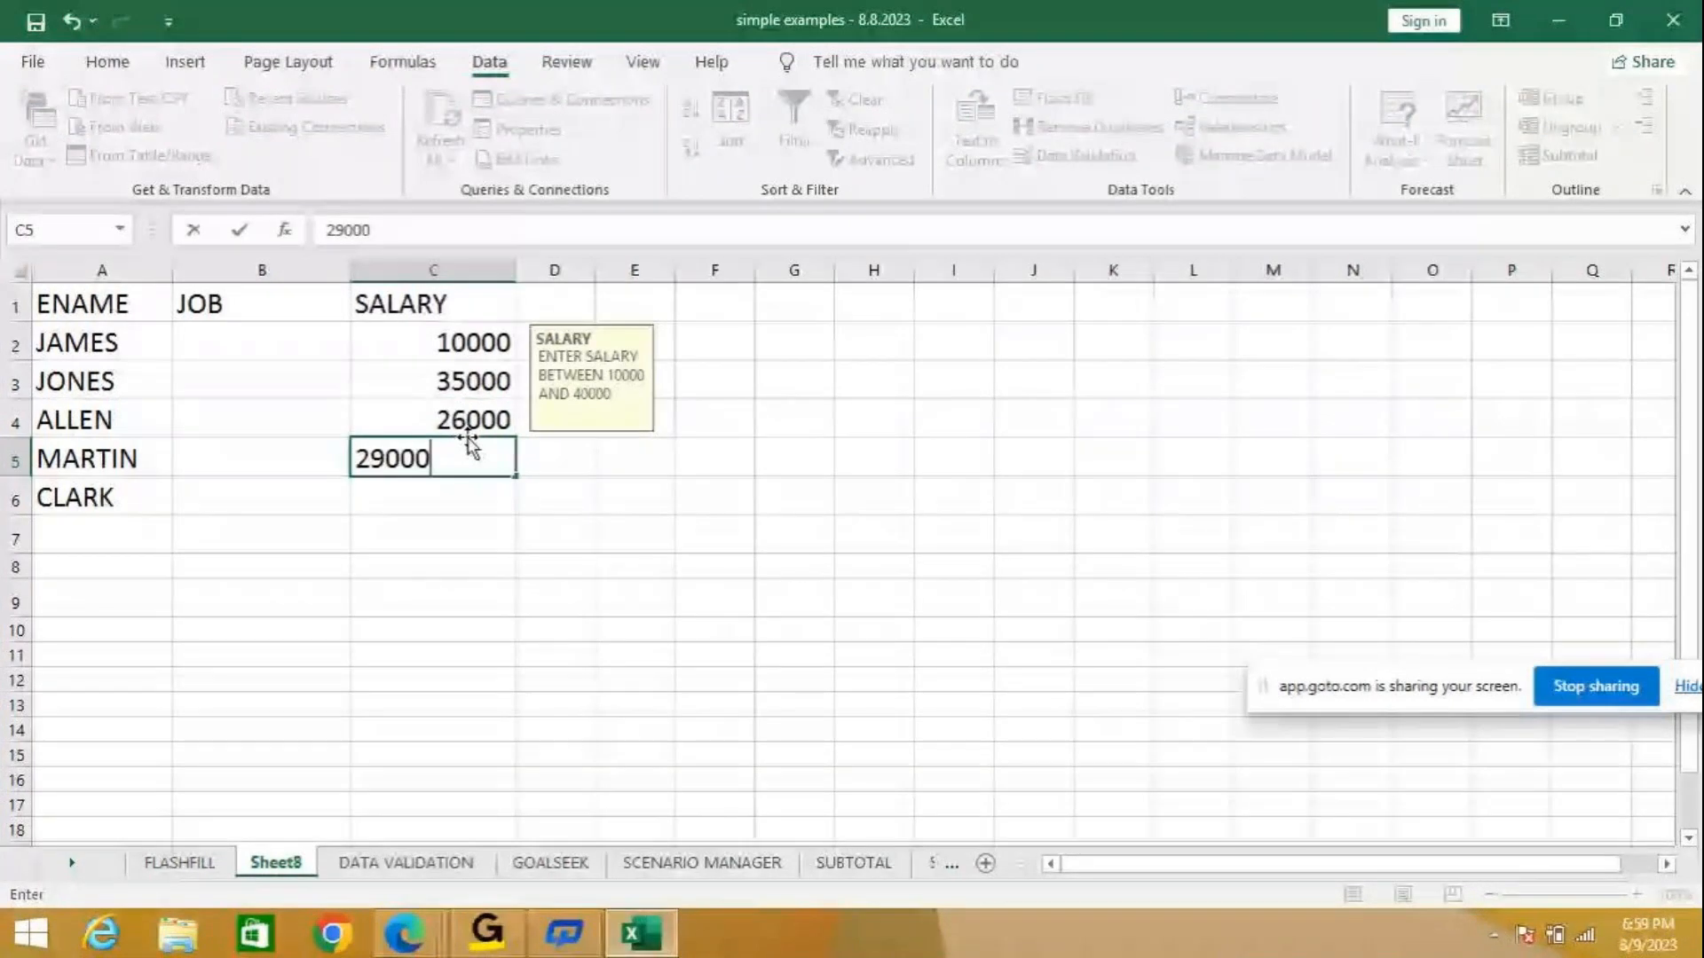
key(Return)
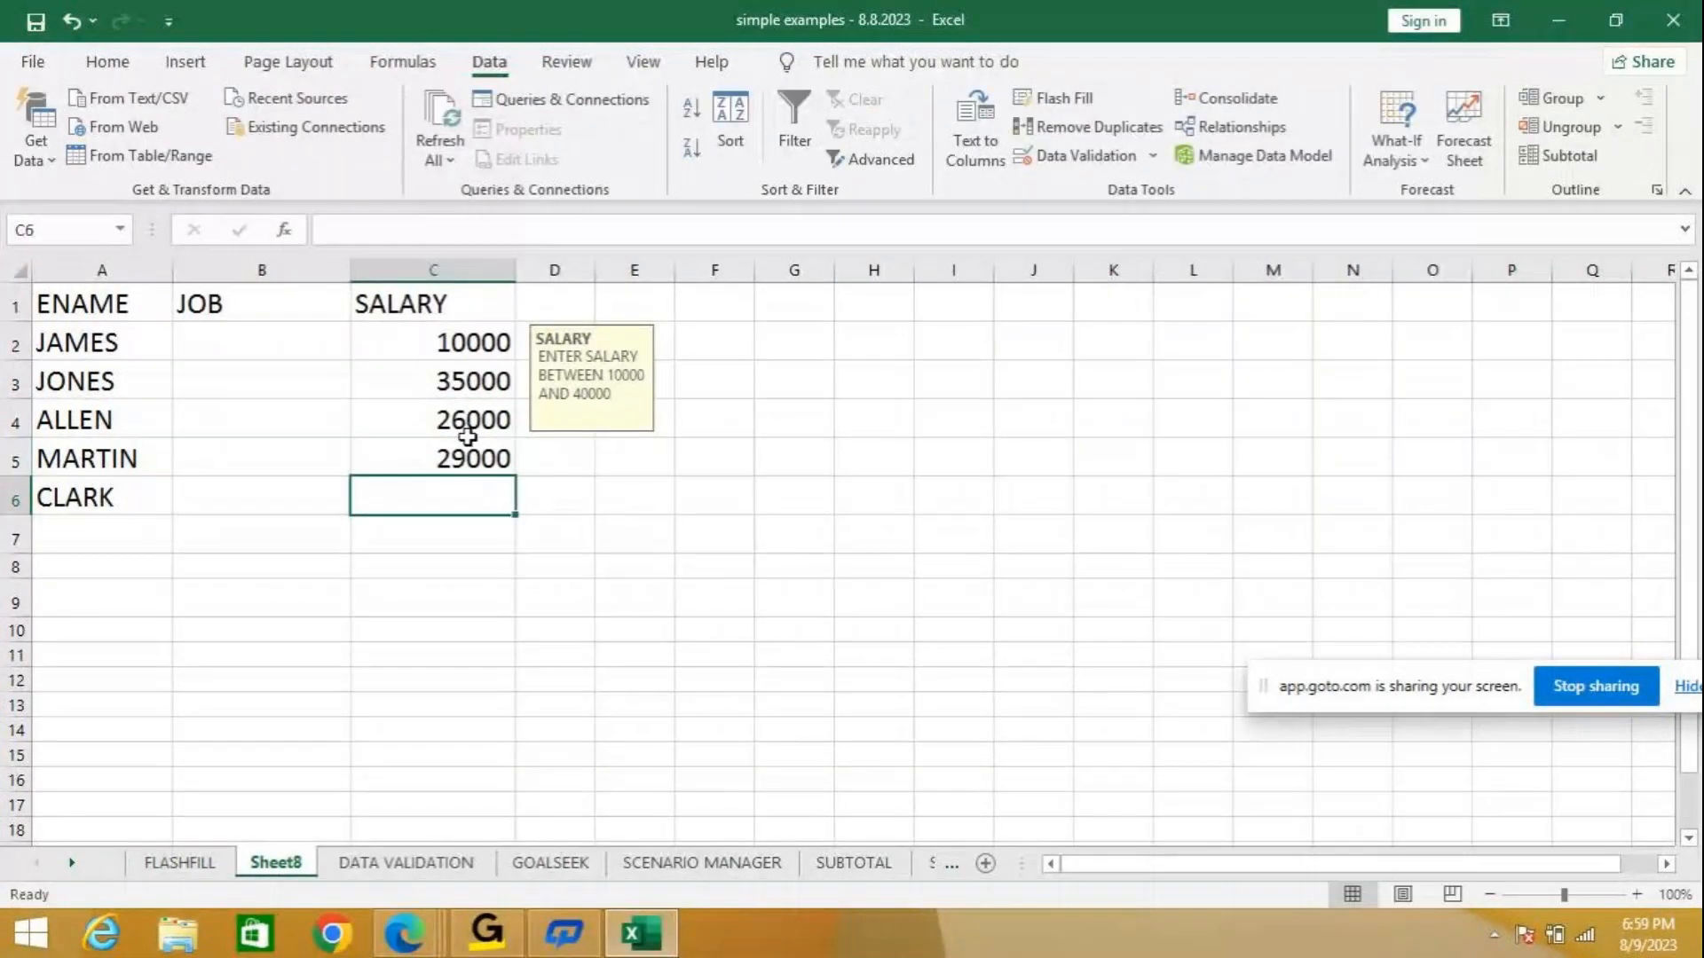
text(40000)
key(Return)
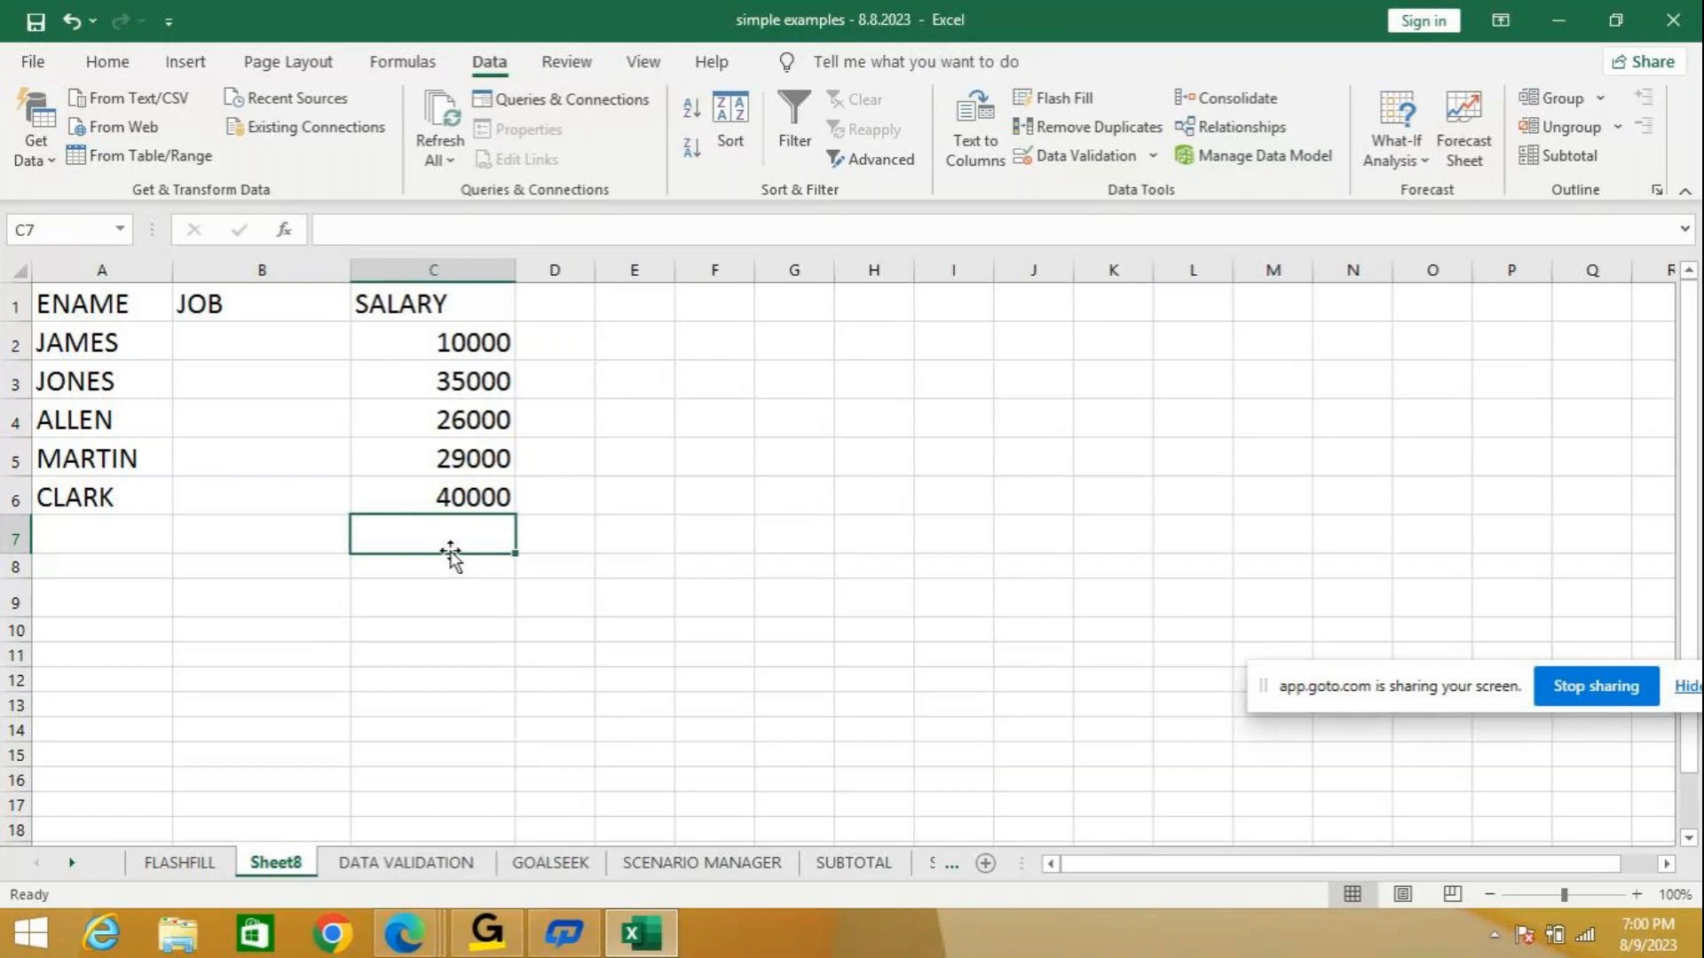
Enter the out-of-range test salaries 5000, 60000, 1000 and 42000 in cells C7 to C10, below the validated range.
text(5)
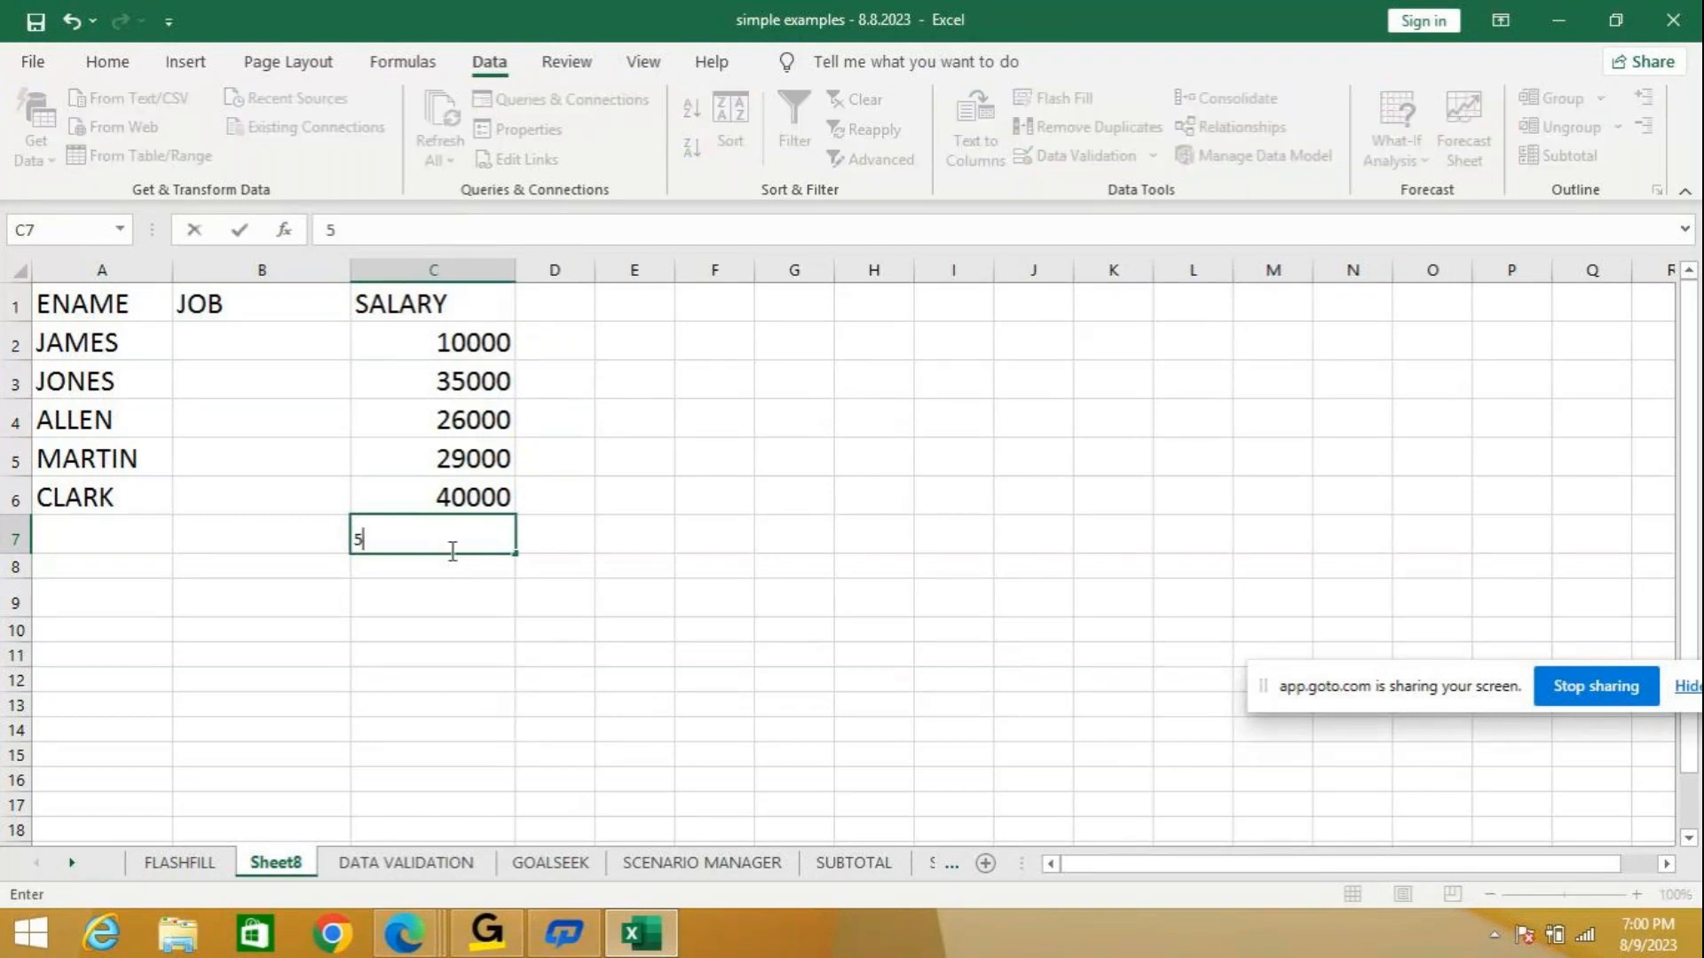
text(000)
key(Return)
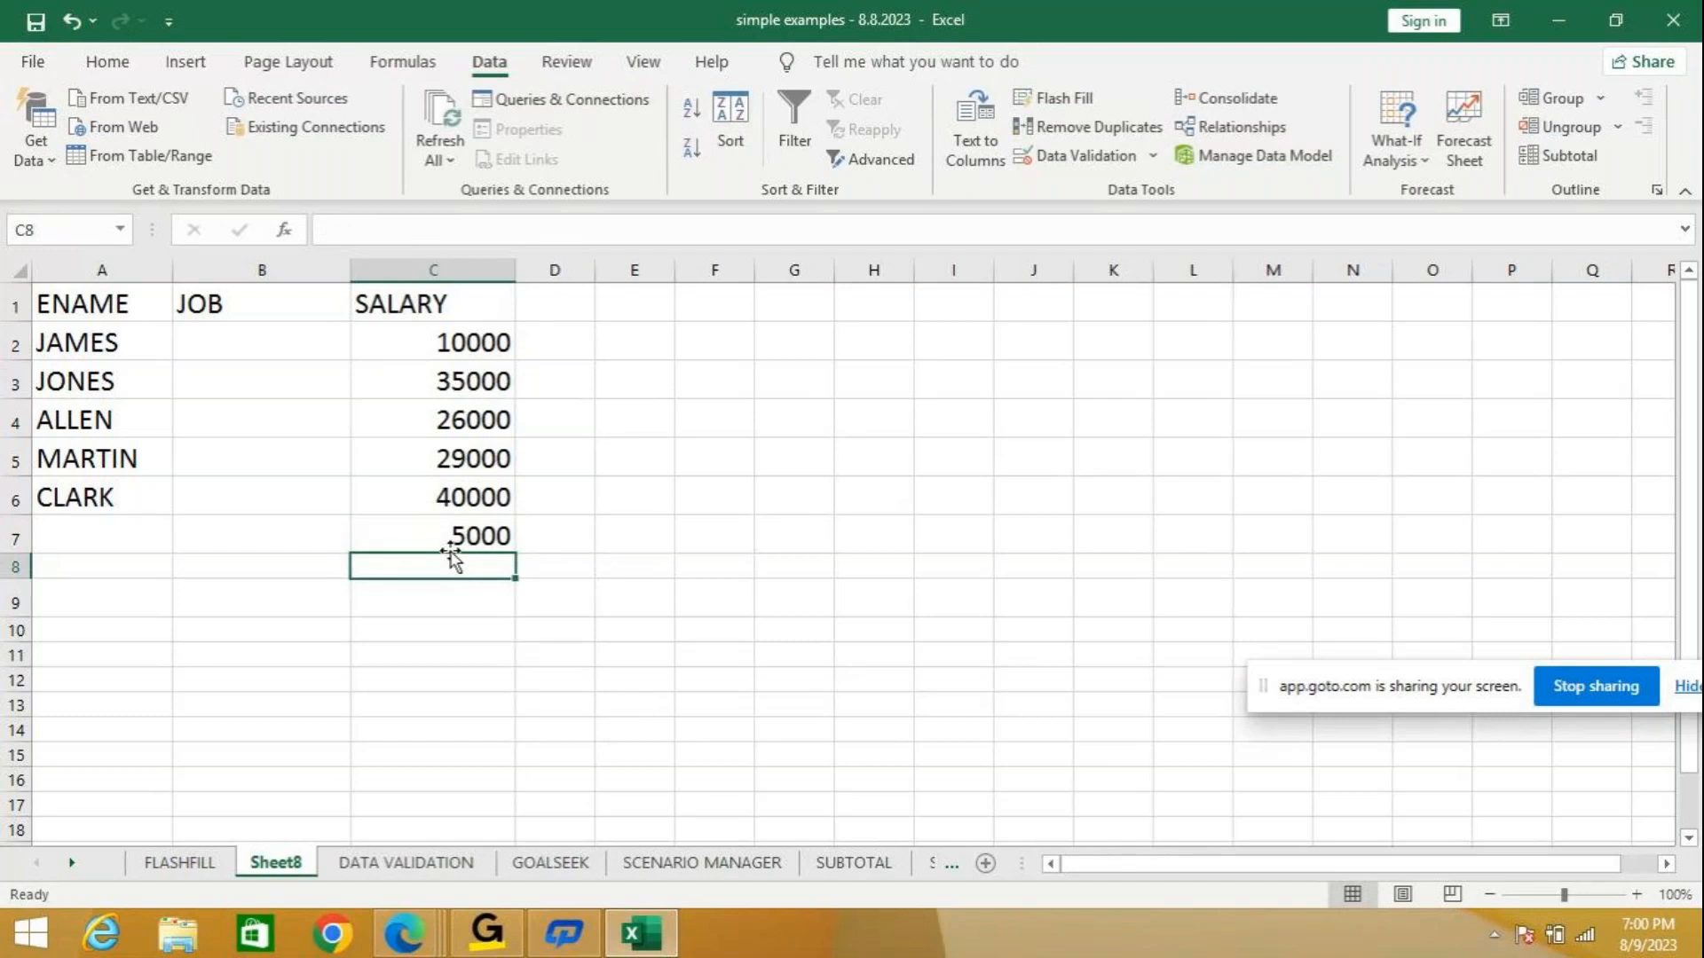
text(6)
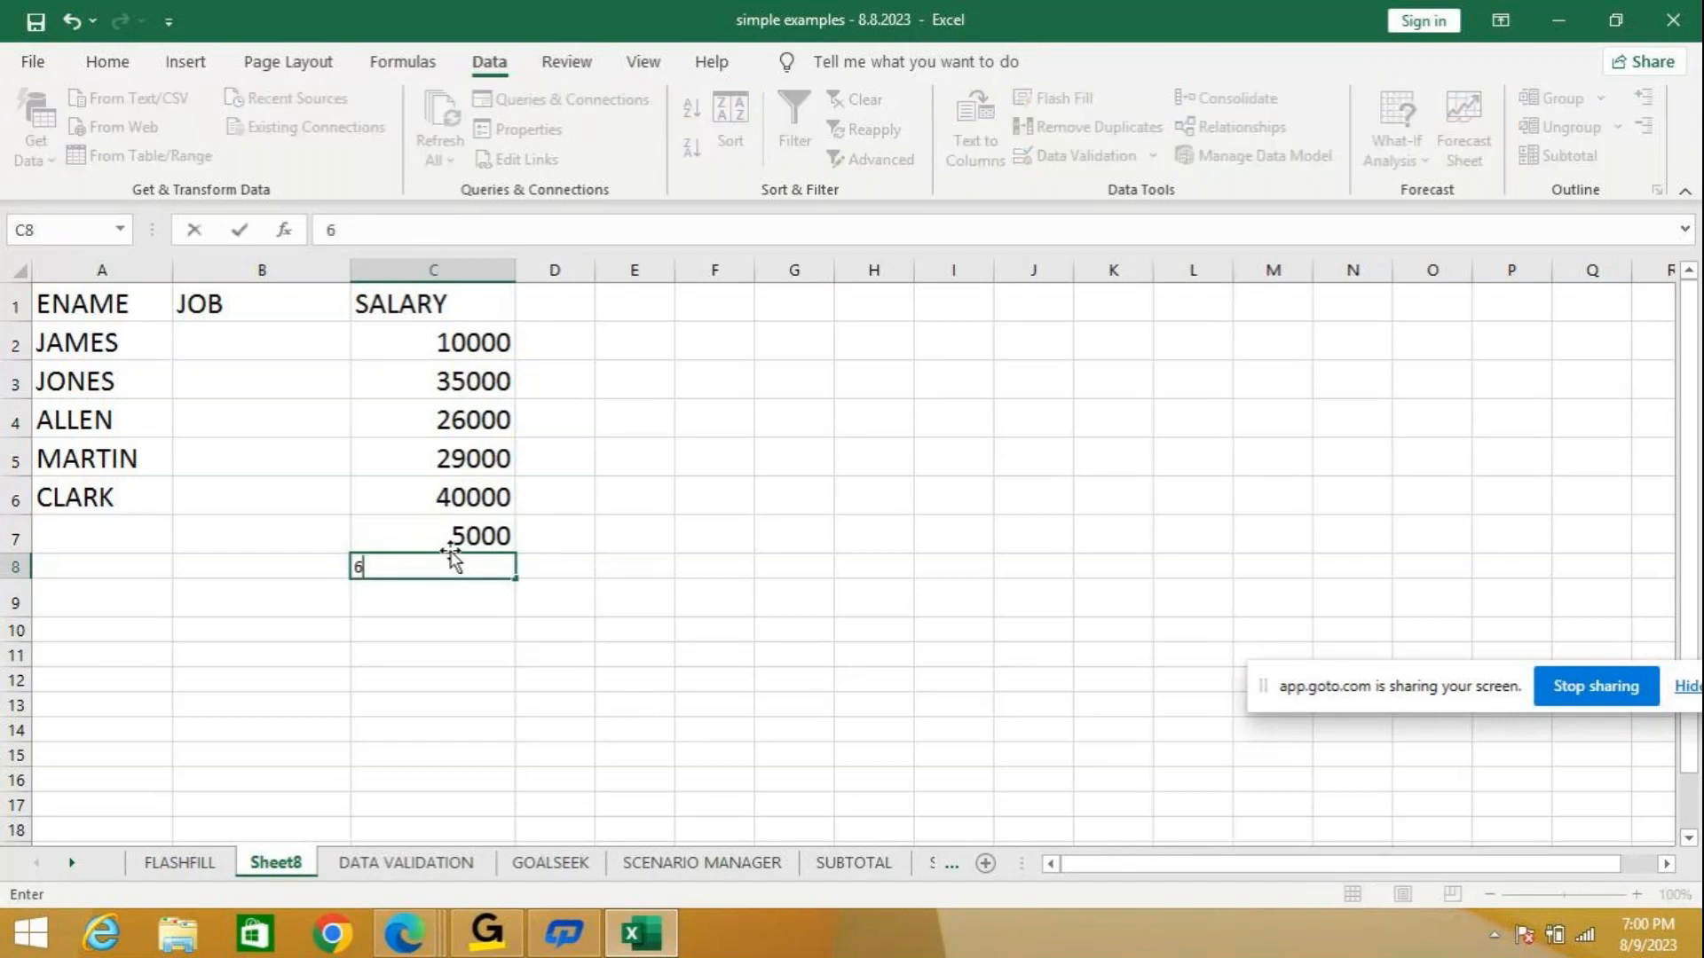
text(0000)
key(Return)
text(2)
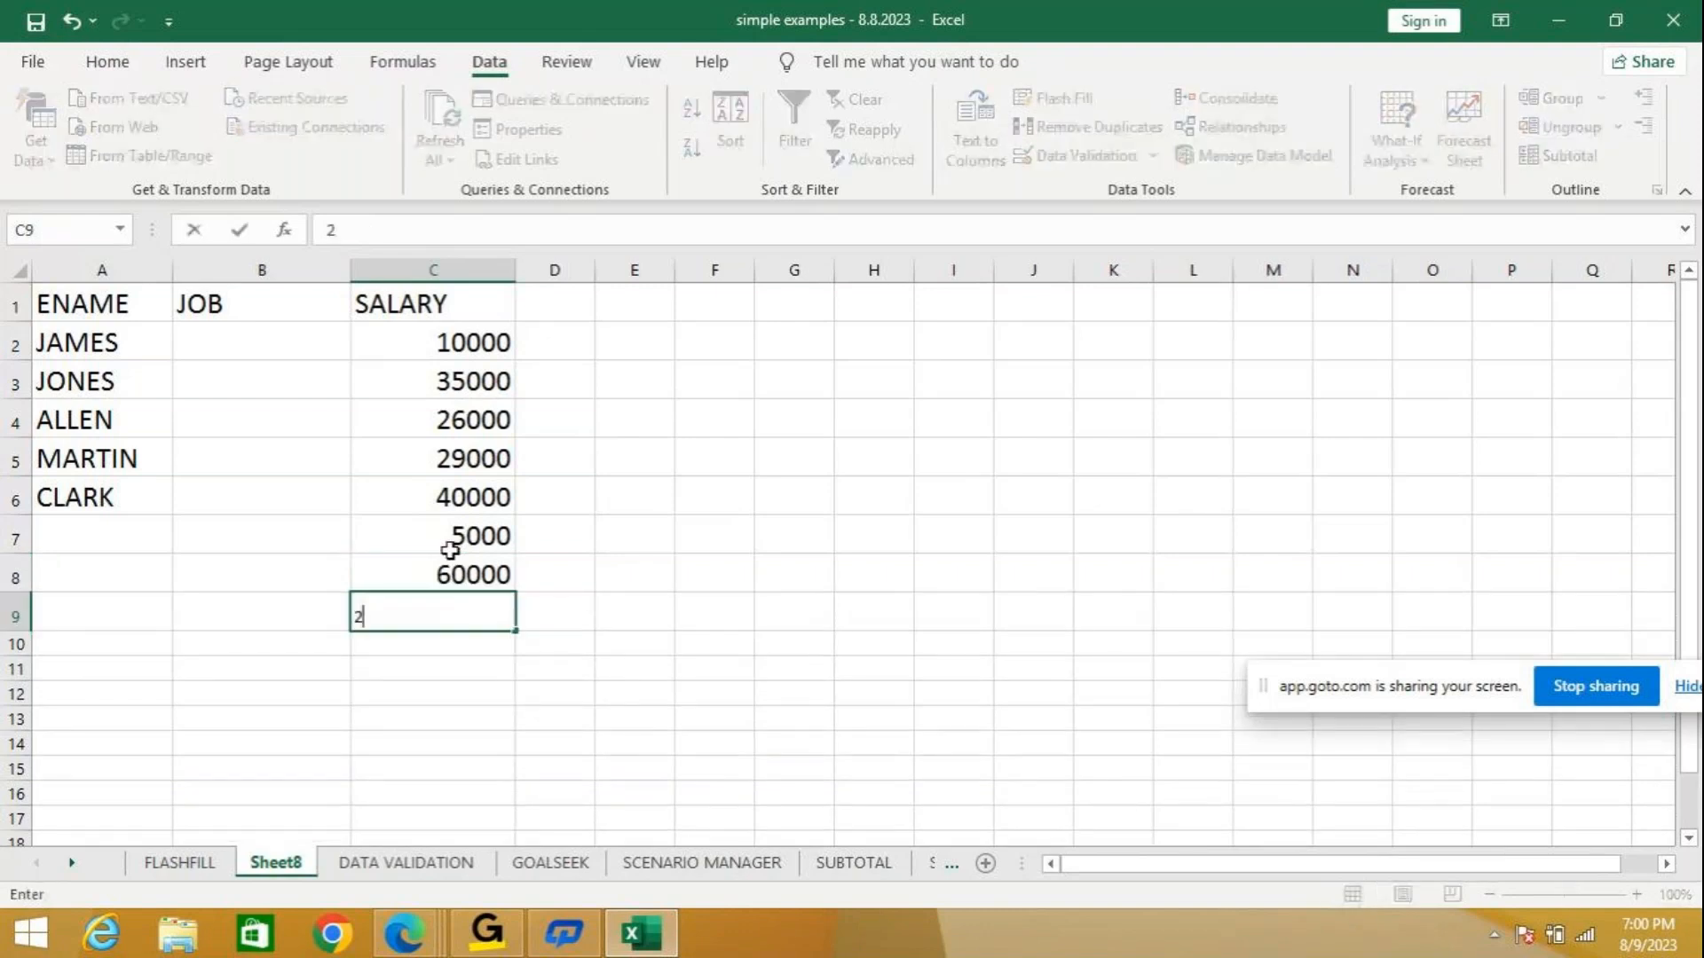
key(BackSpace)
text(1000)
key(Return)
text(4)
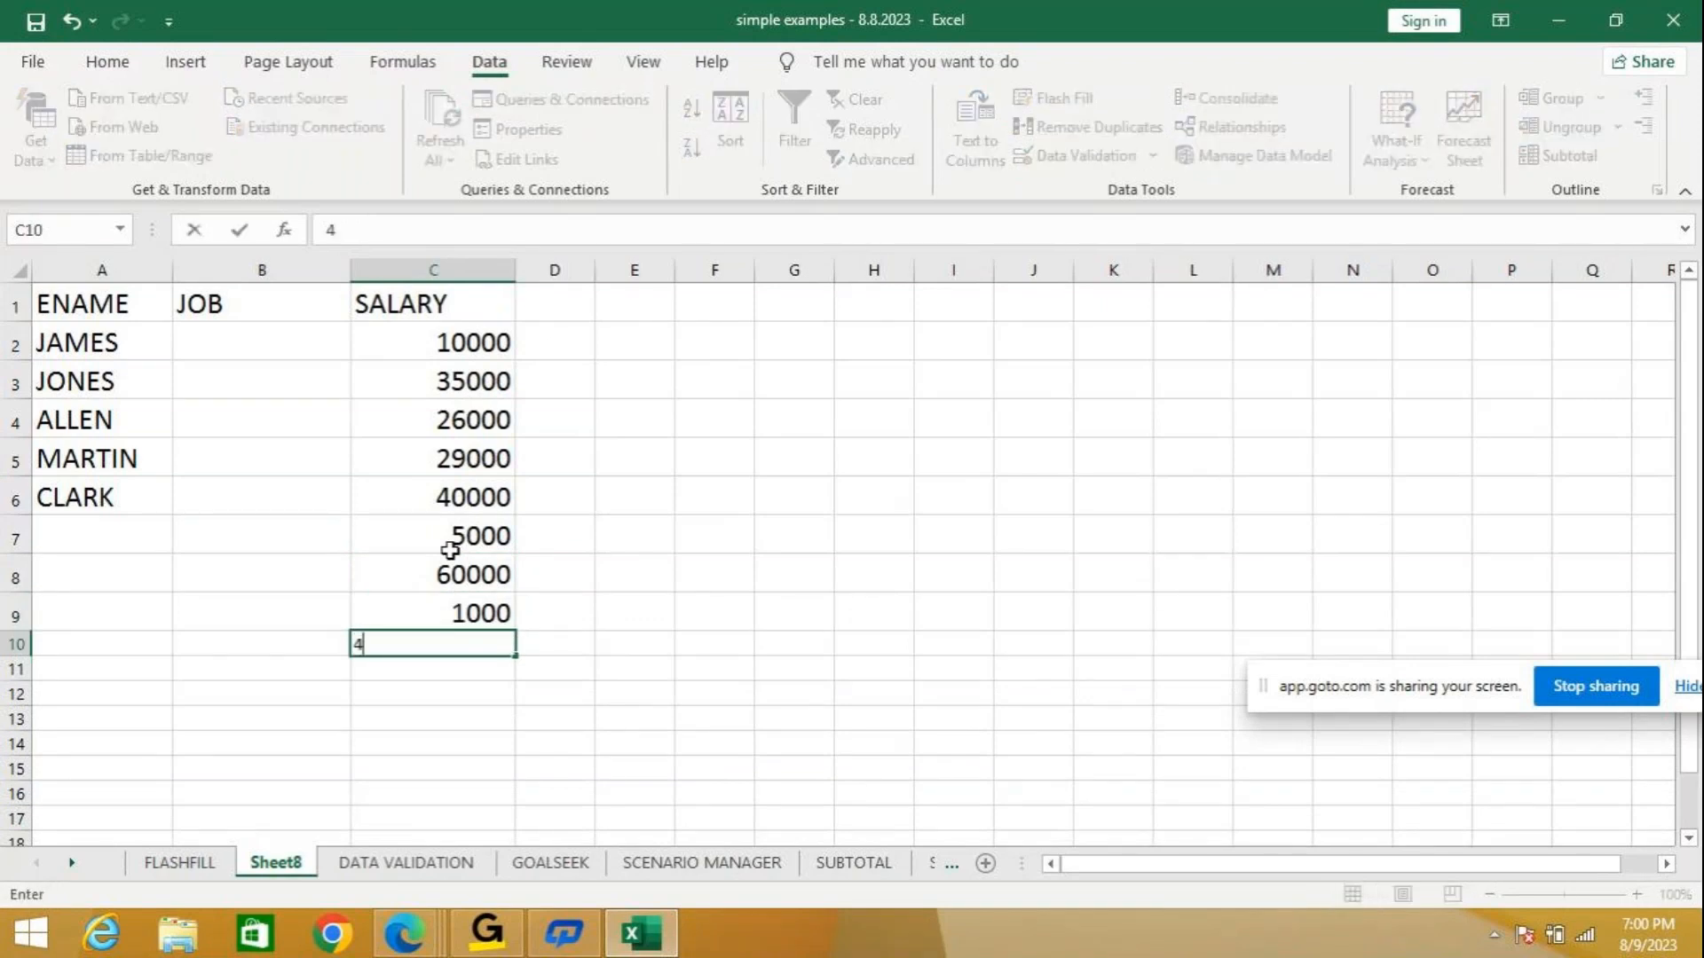
text(000)
key(Return)
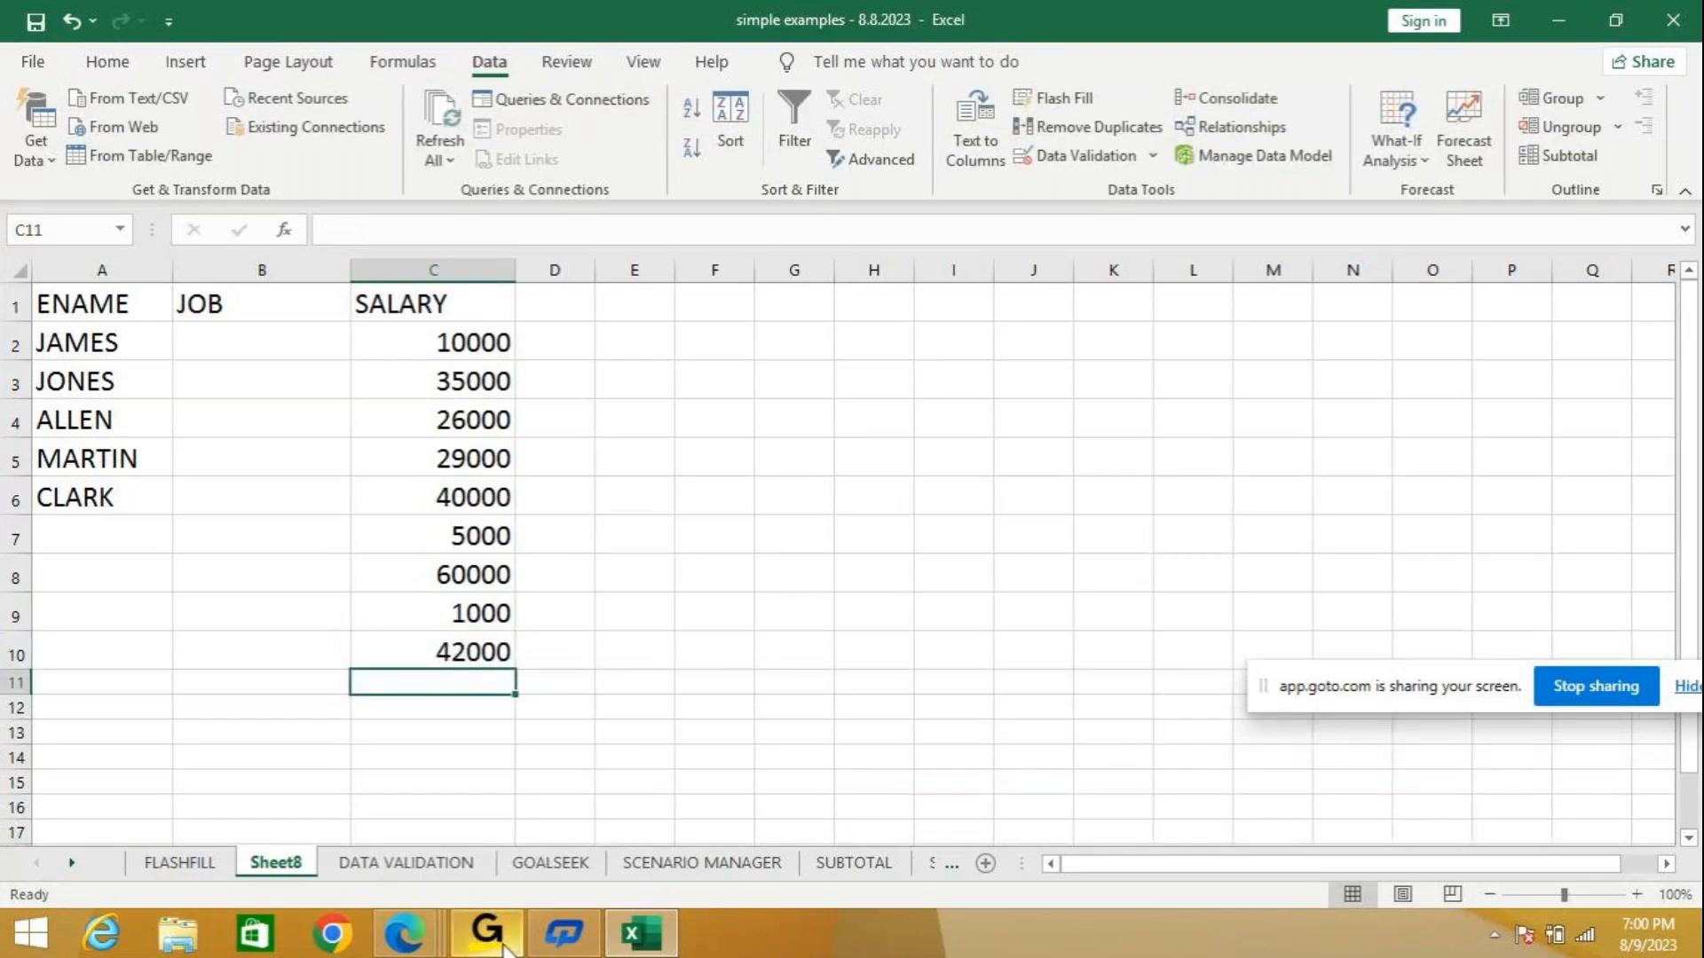
Extend the existing salary validation rule to the whole range C2:C10, keeping its current settings.
mouse_move(503, 948)
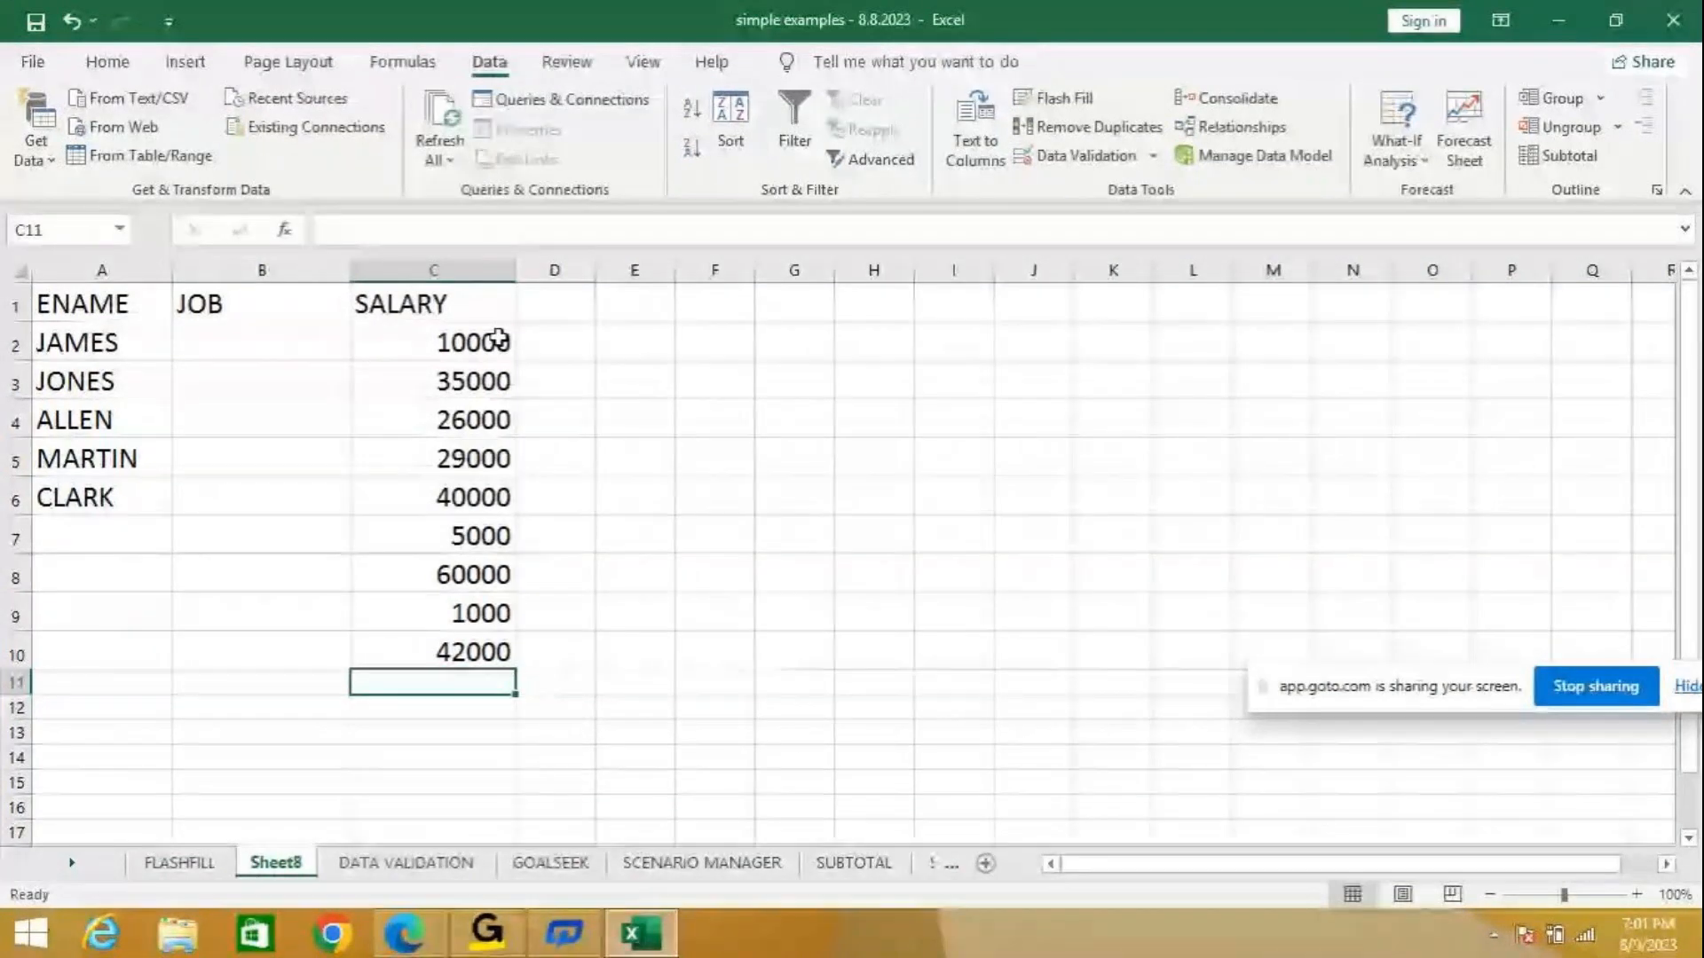
drag(499, 338, 484, 657)
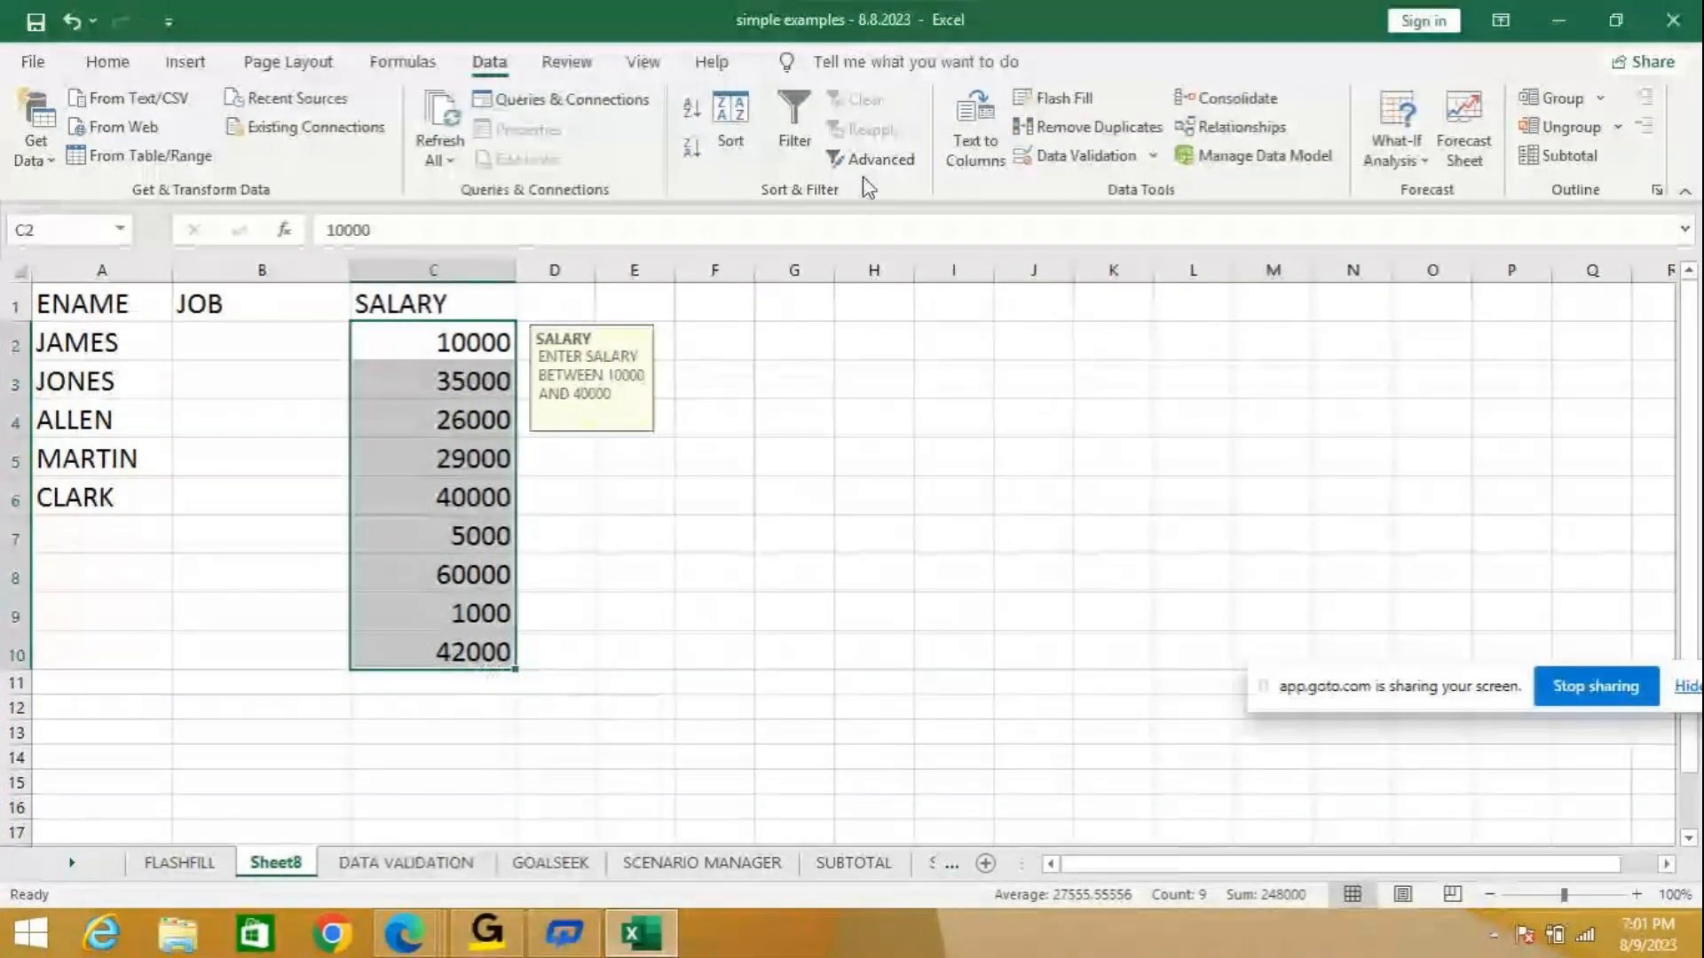
click(1151, 158)
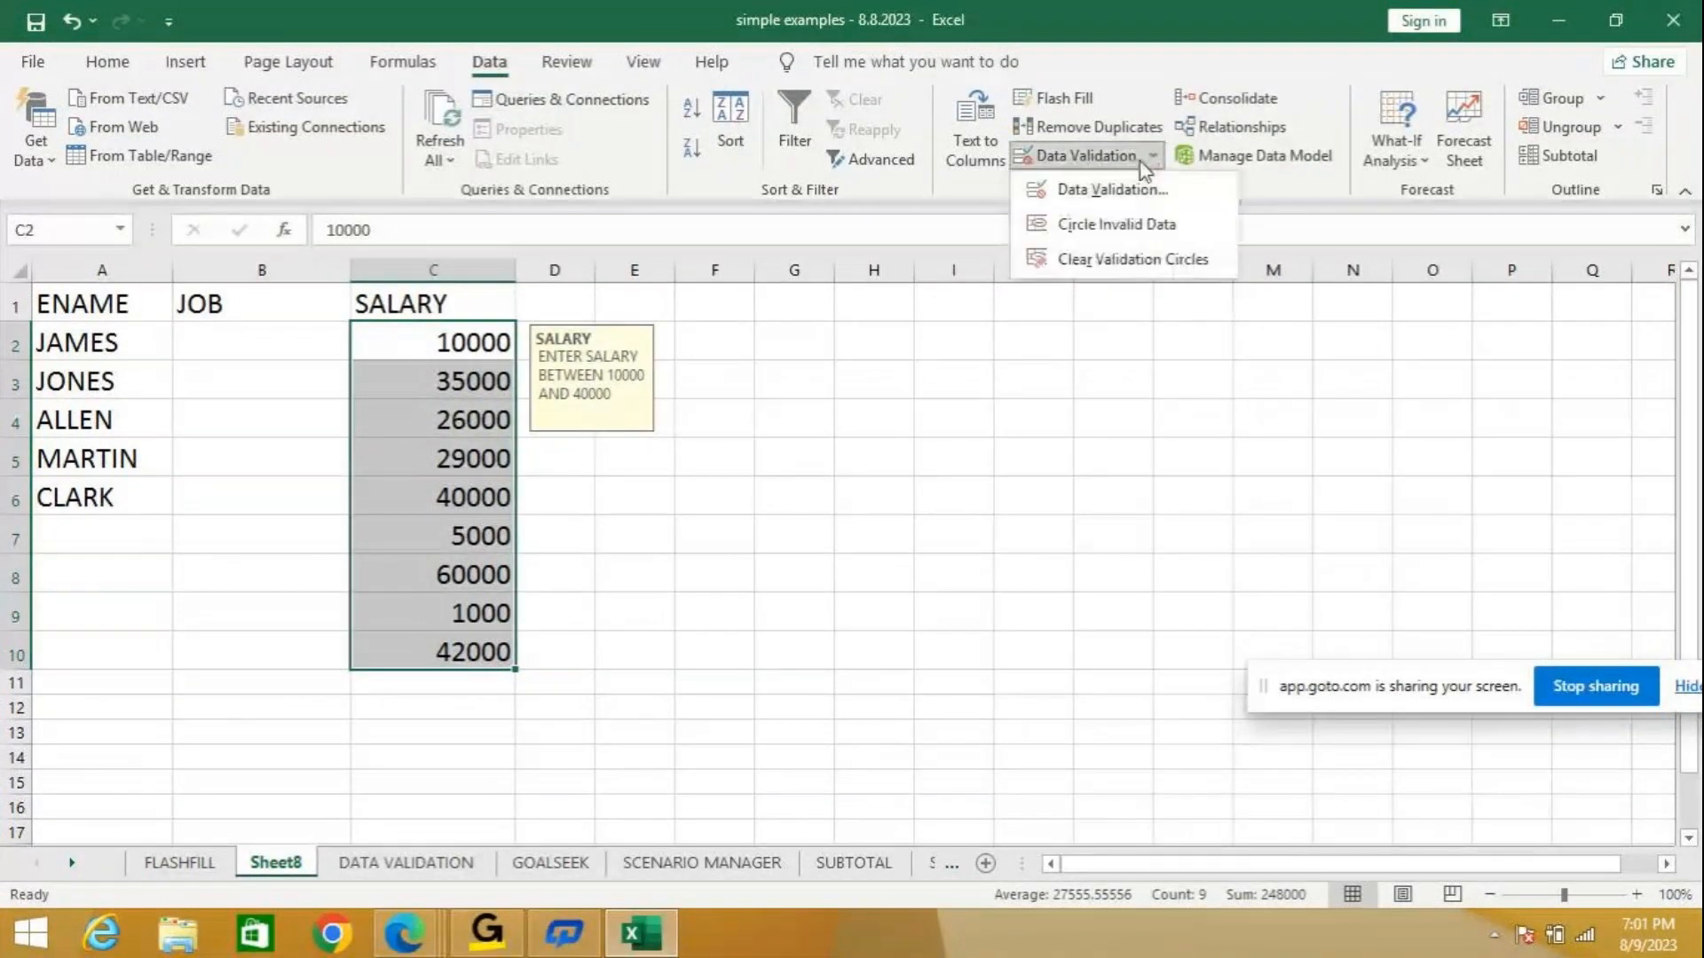
click(1102, 197)
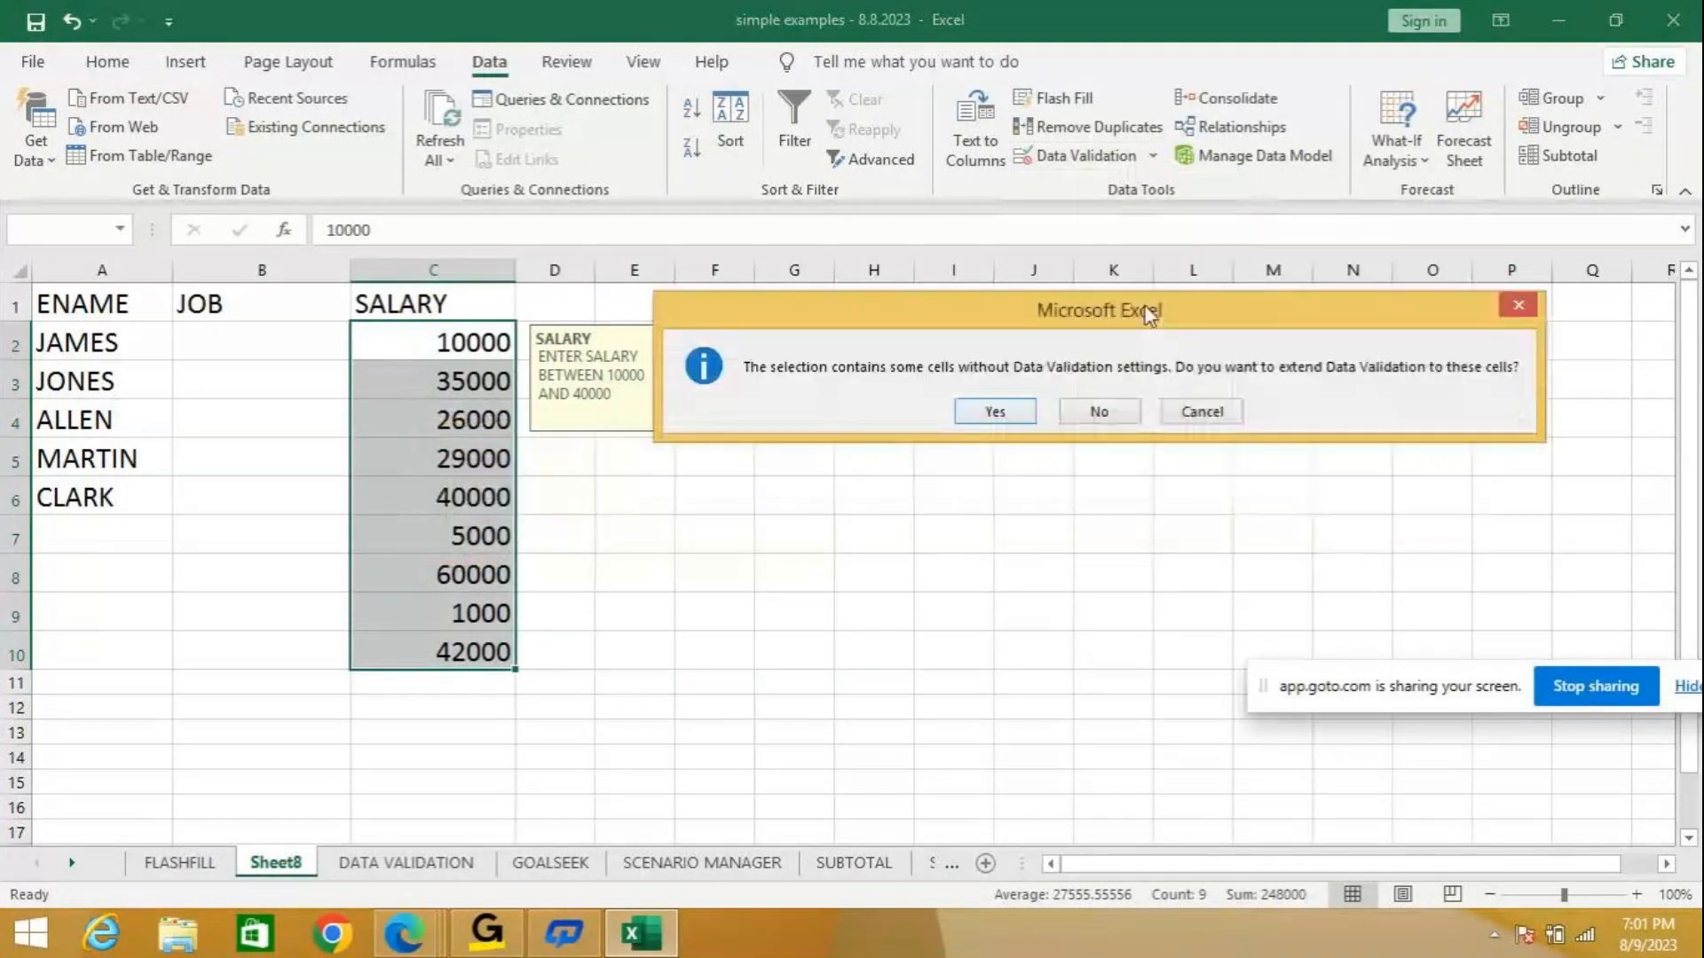
drag(1149, 315, 1178, 308)
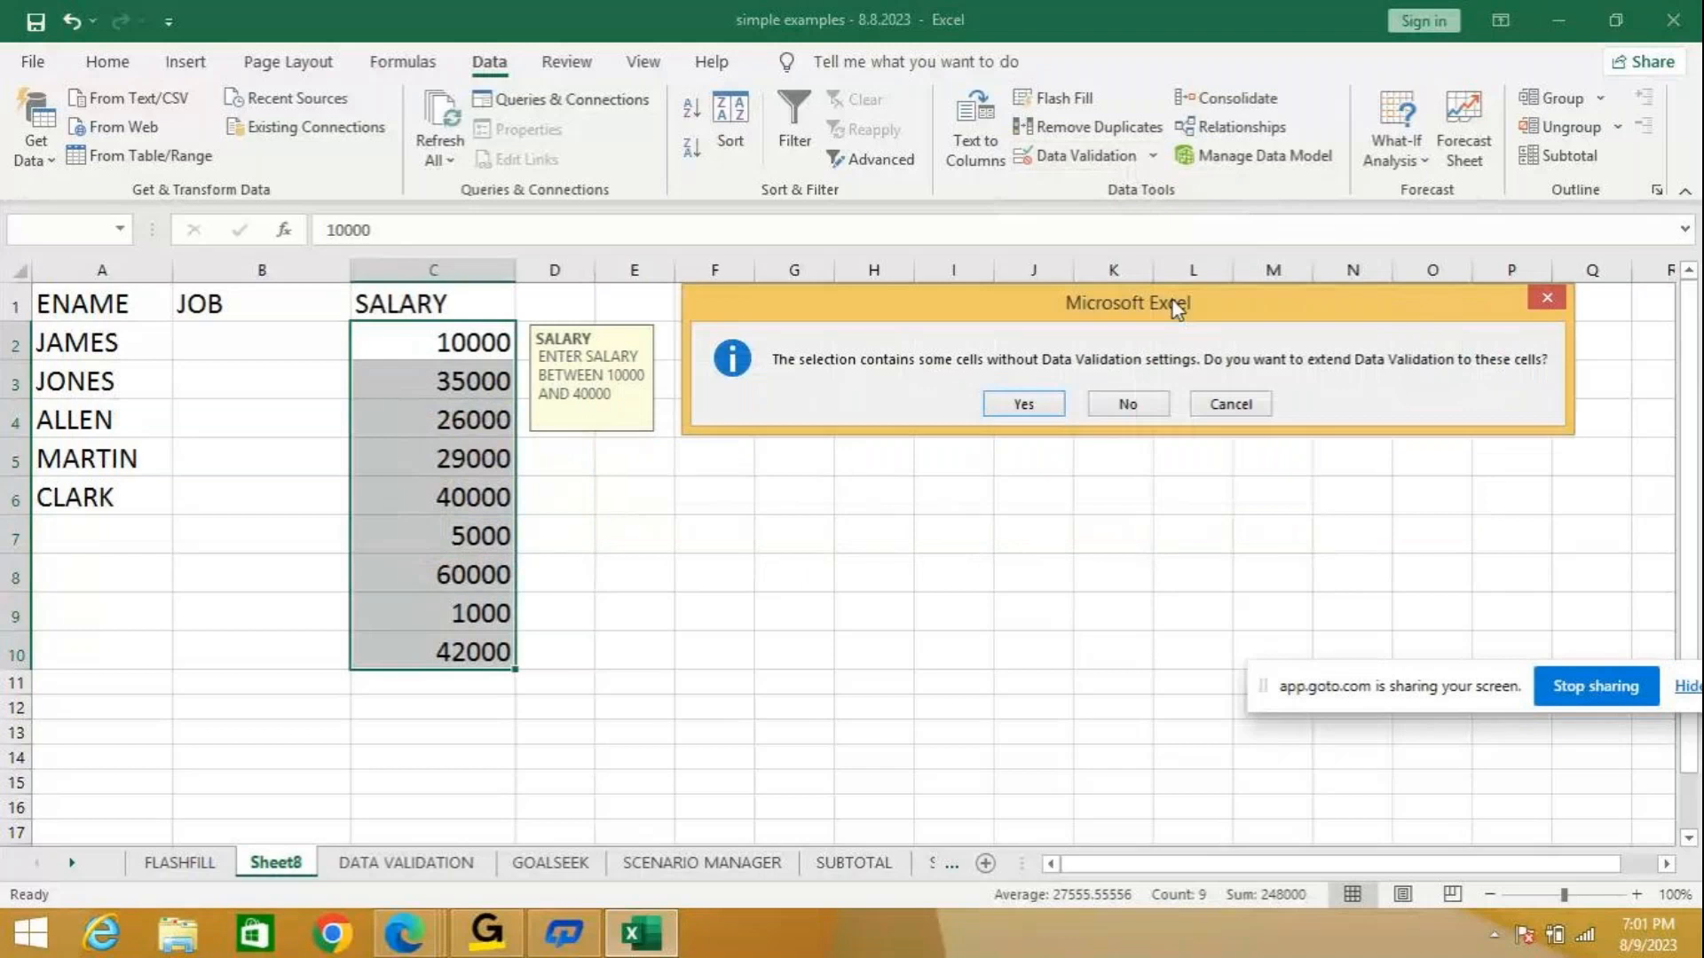
click(1025, 405)
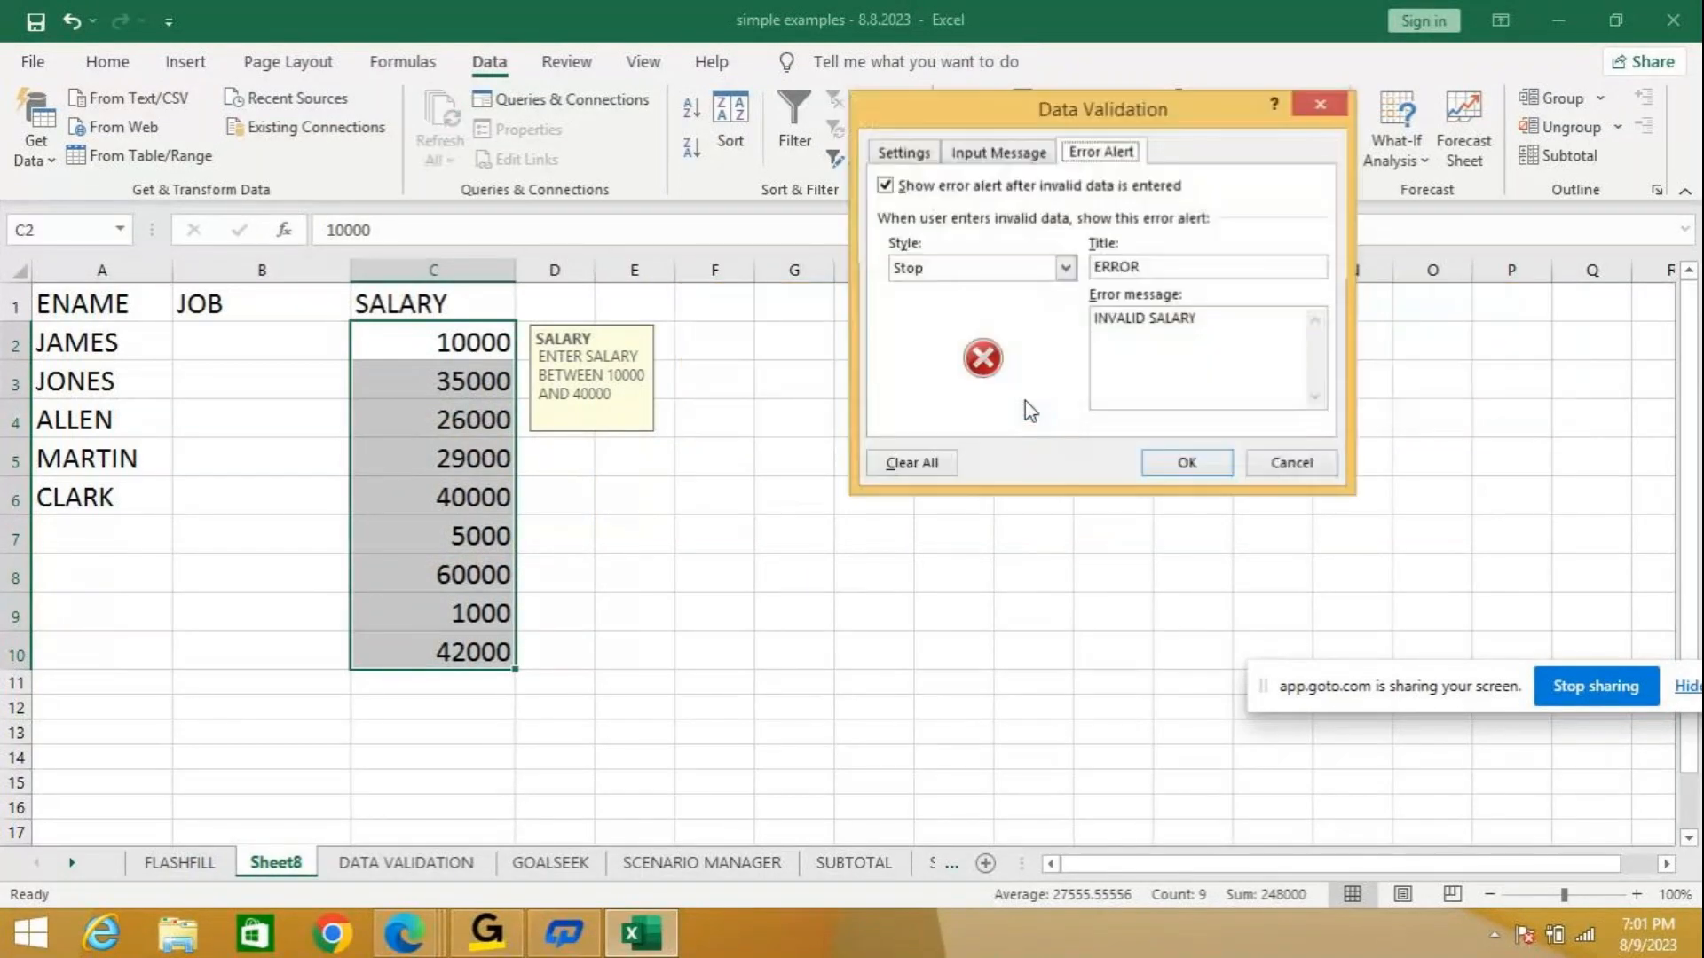
click(1180, 466)
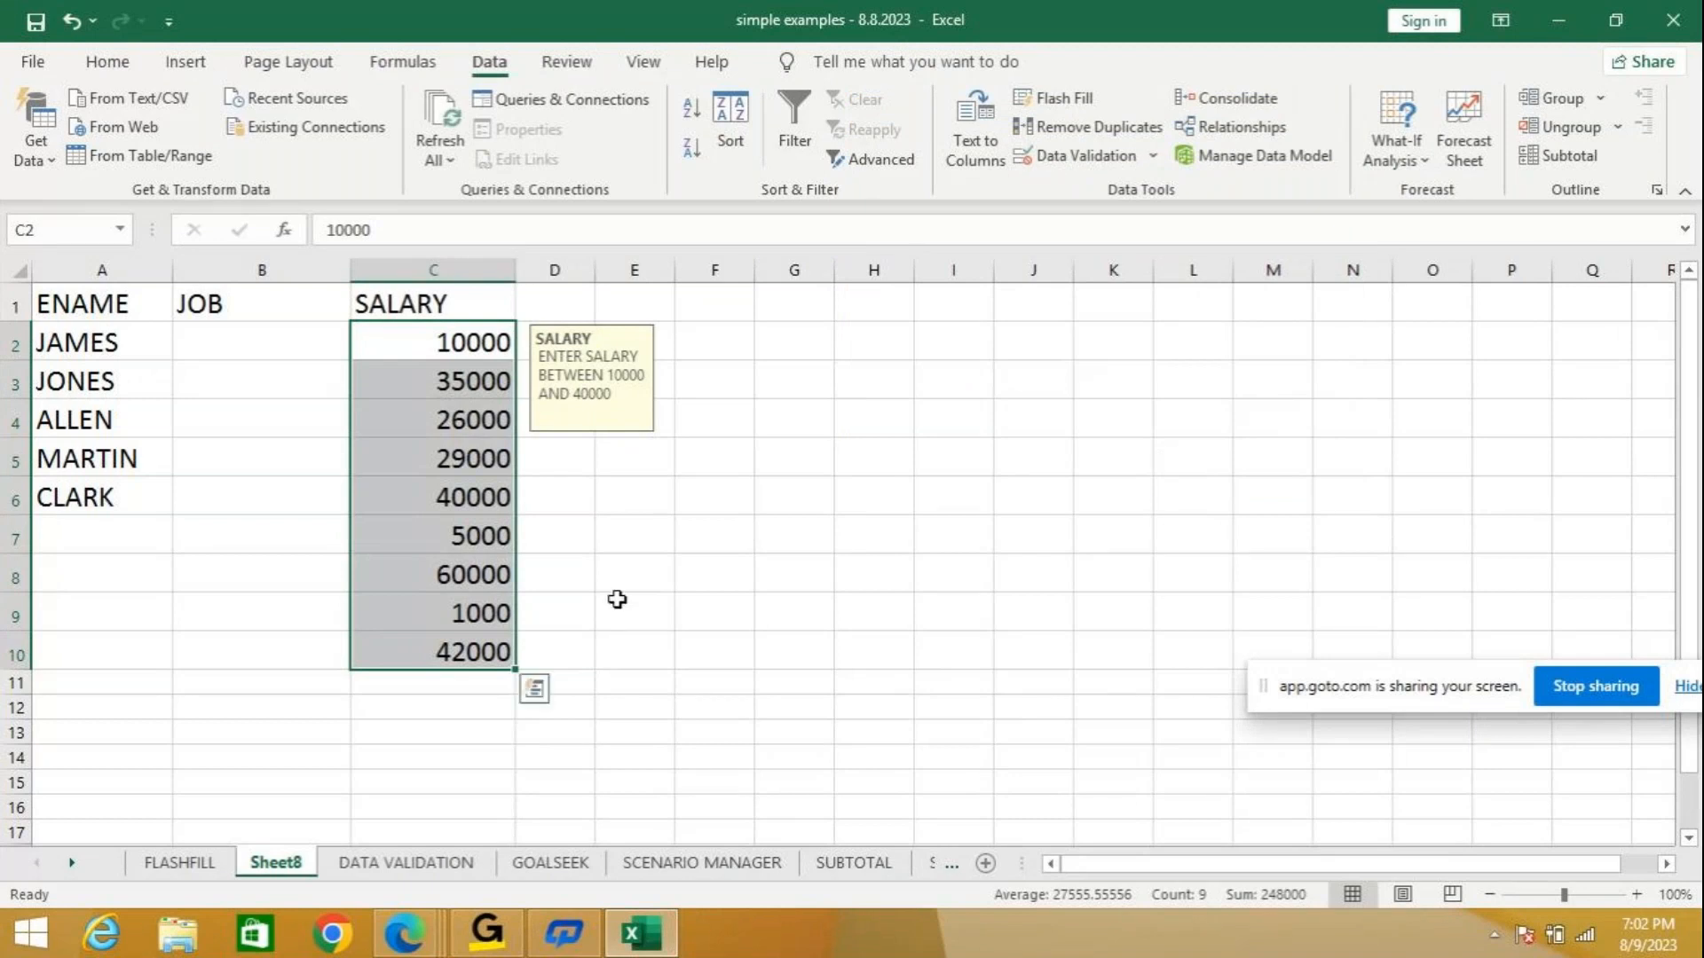
click(617, 598)
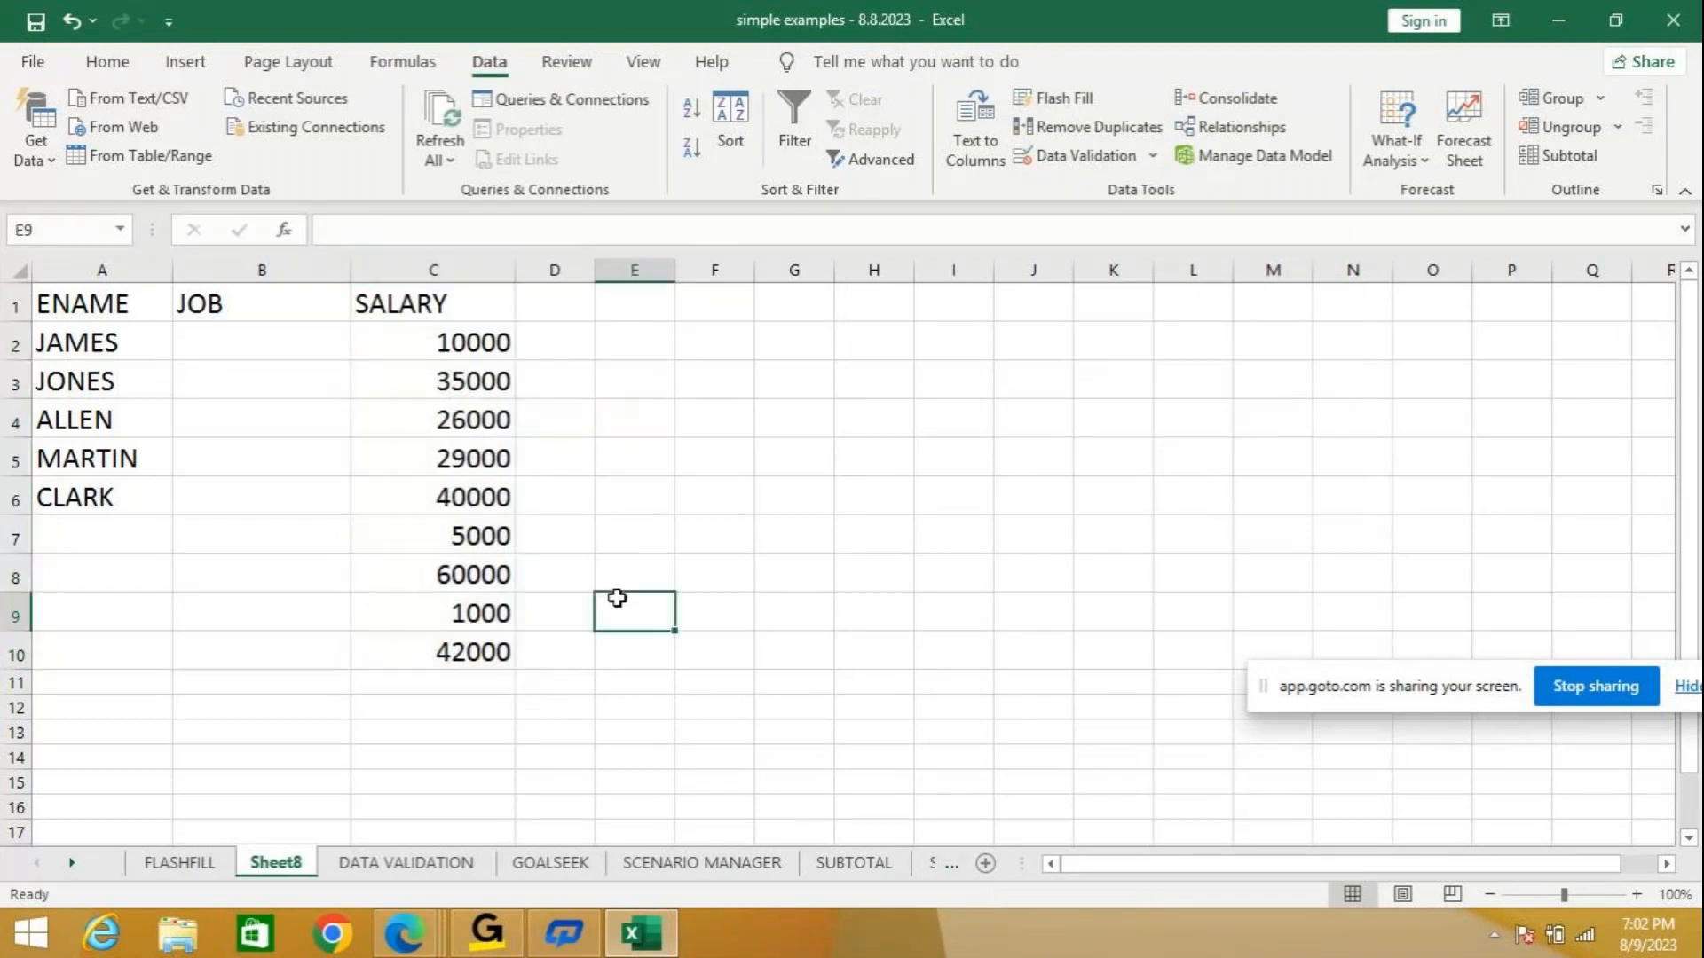
Circle the invalid data in the SALARY column, and clear the validation circles.
click(451, 339)
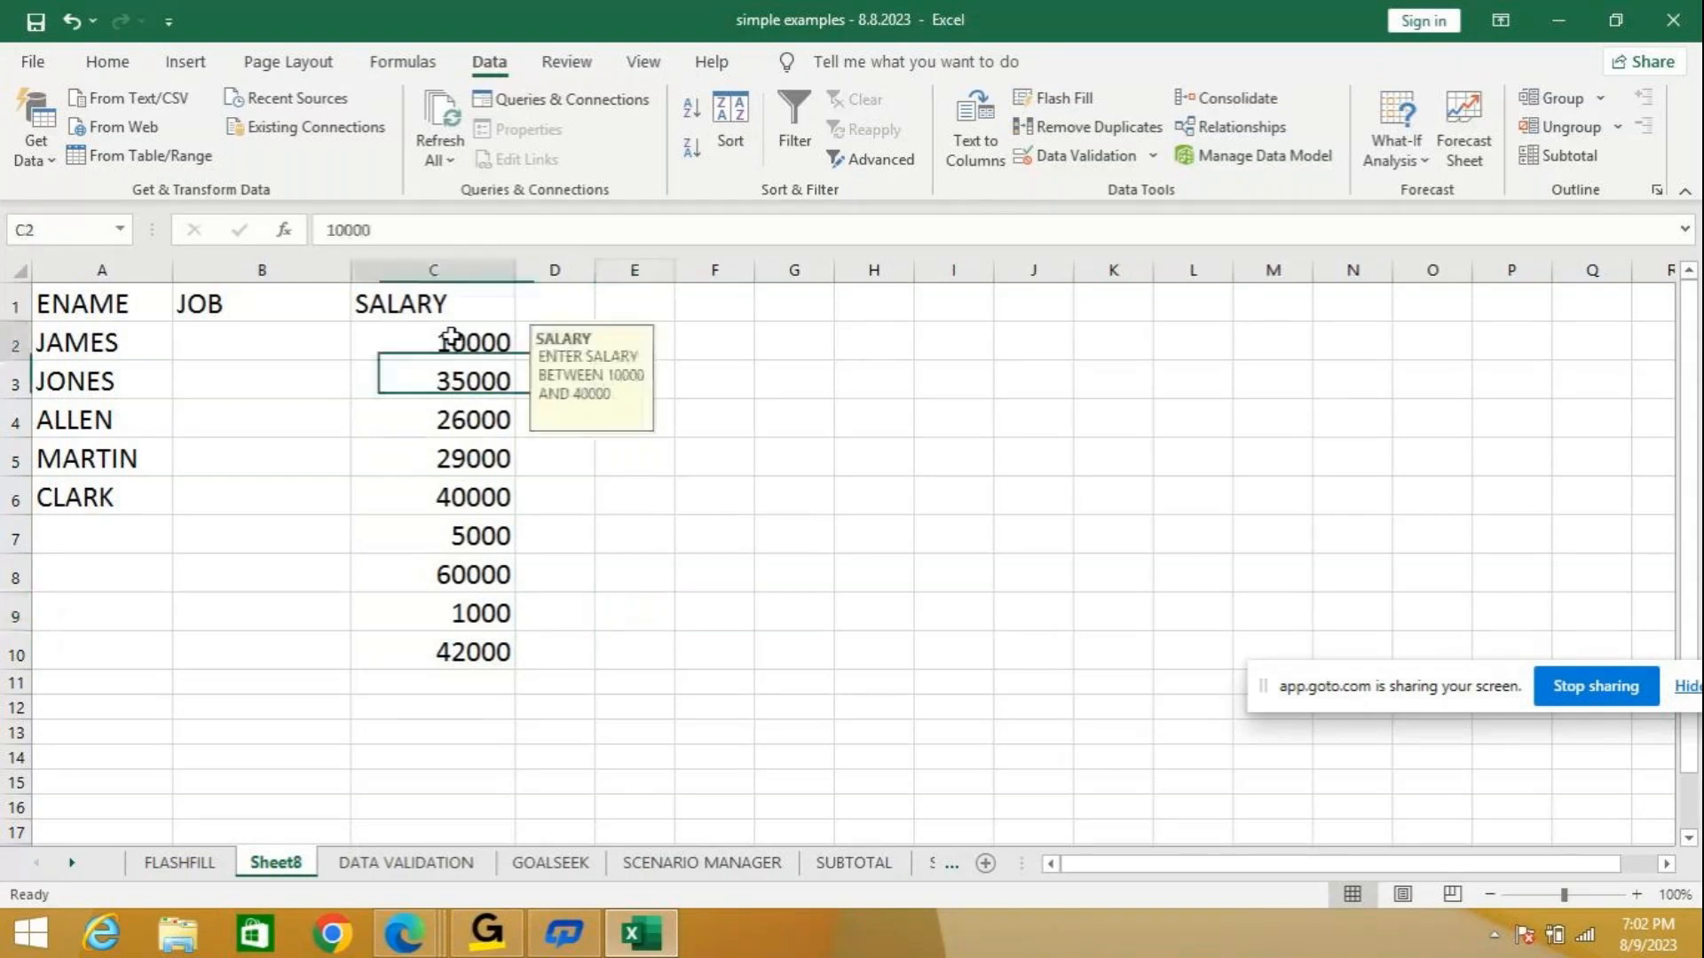
click(1152, 157)
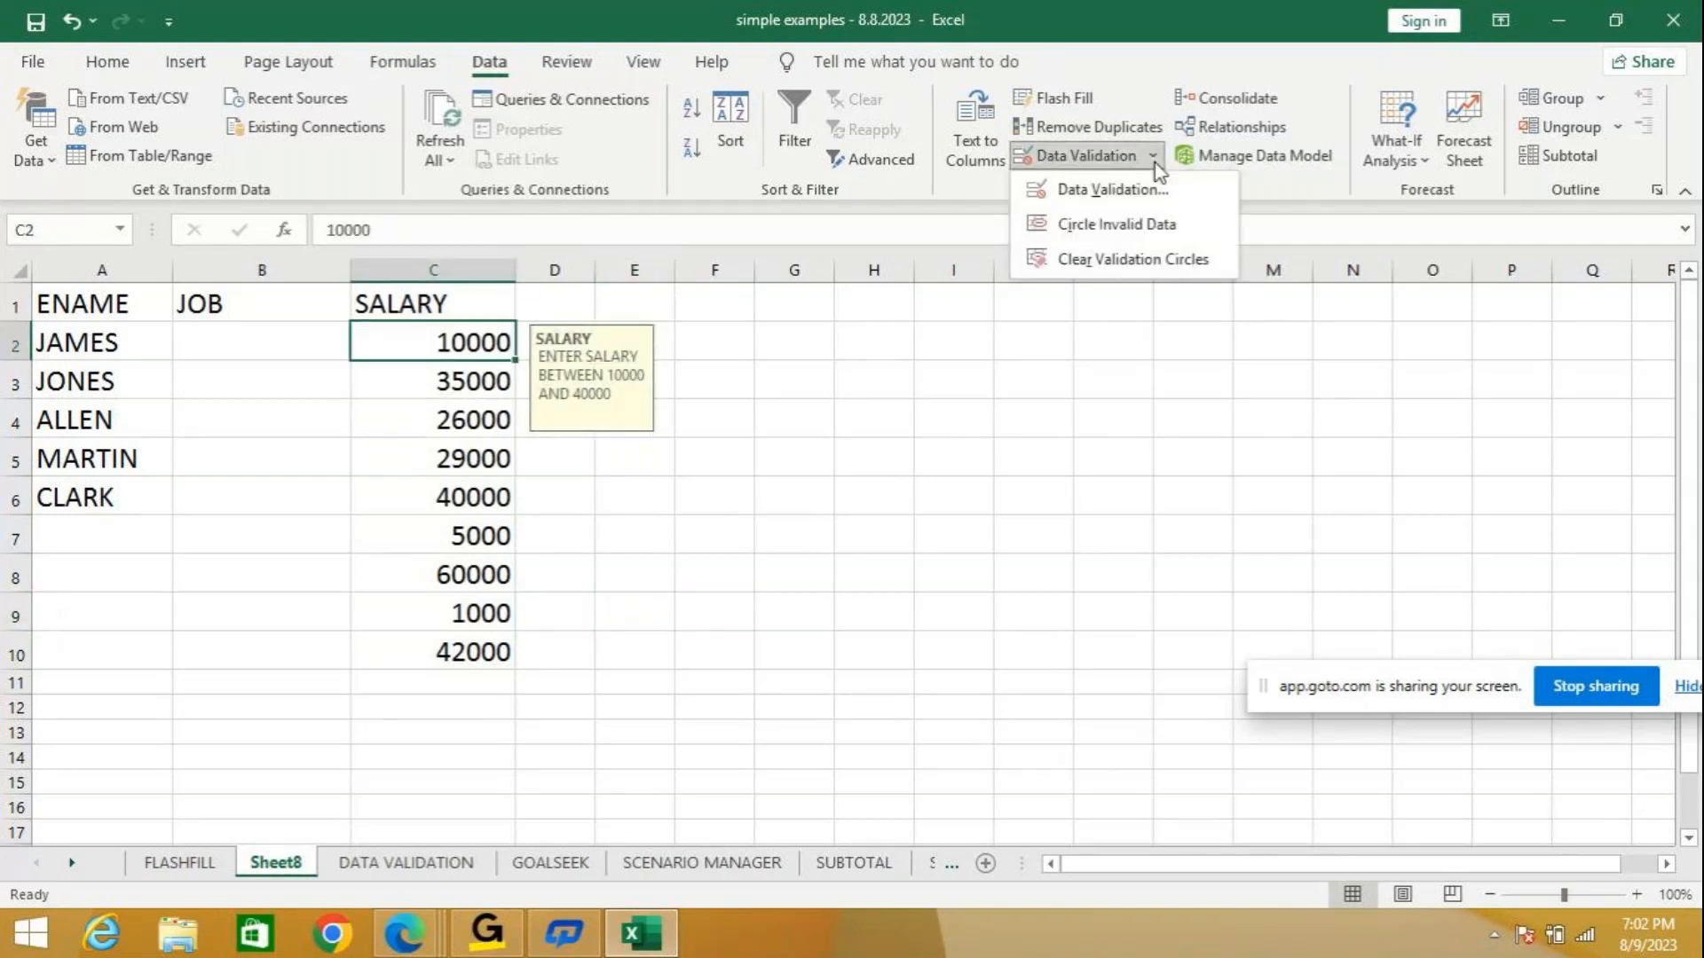
click(1121, 225)
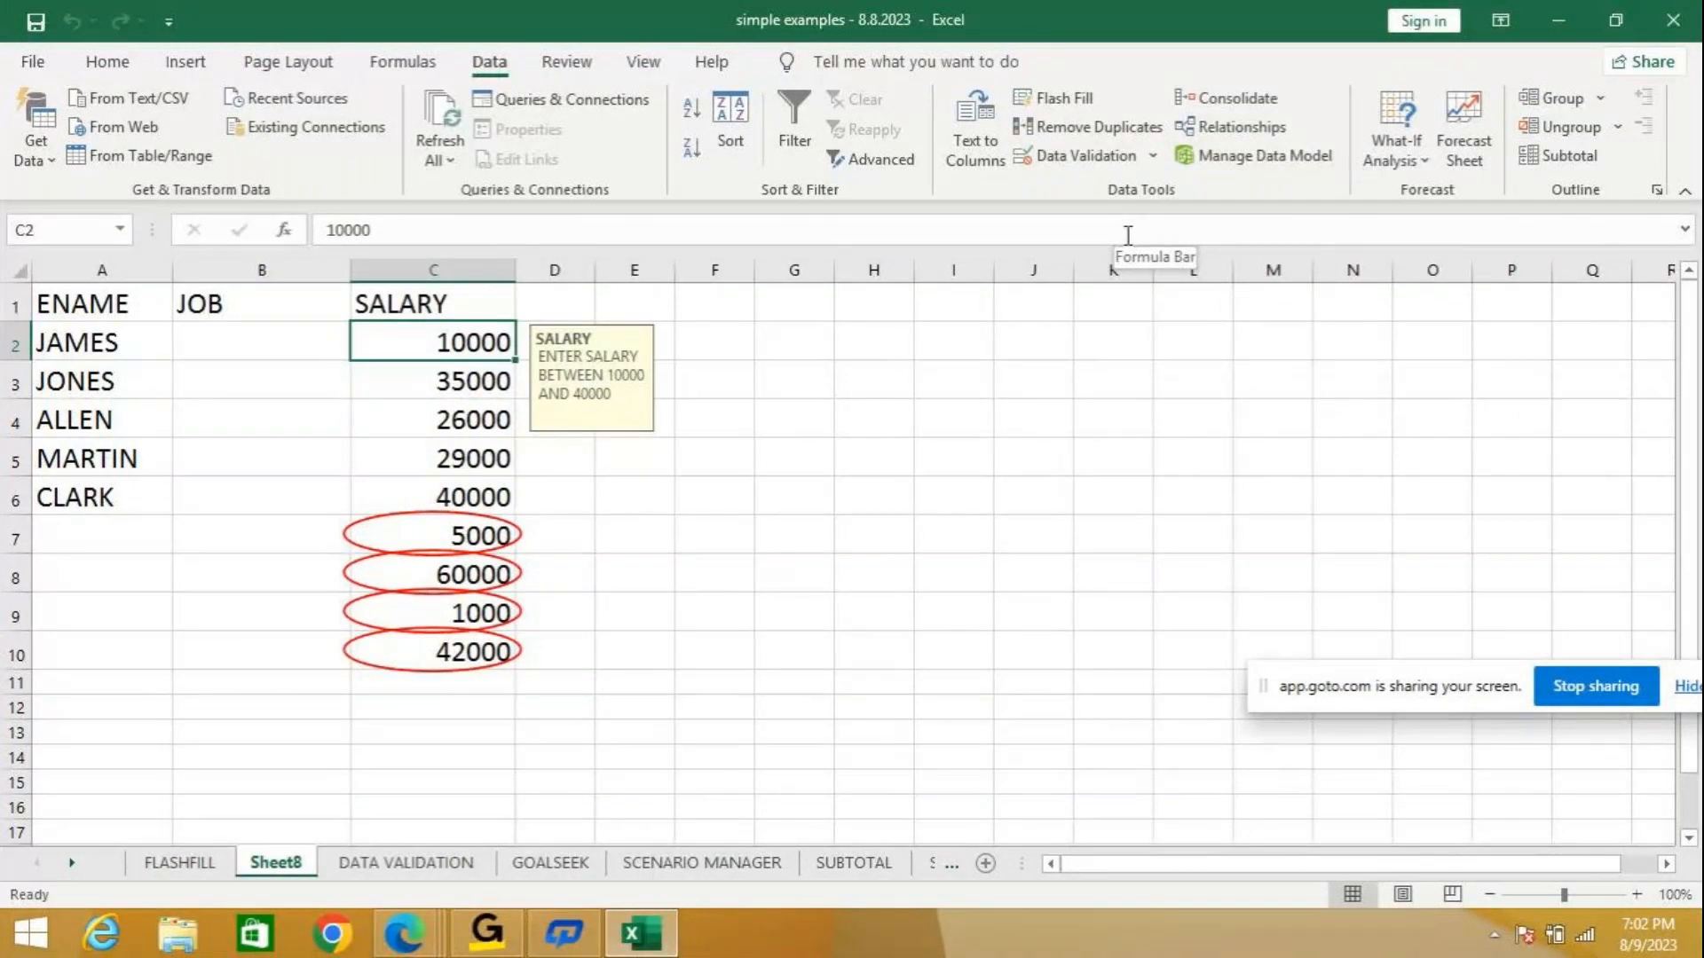
click(1152, 156)
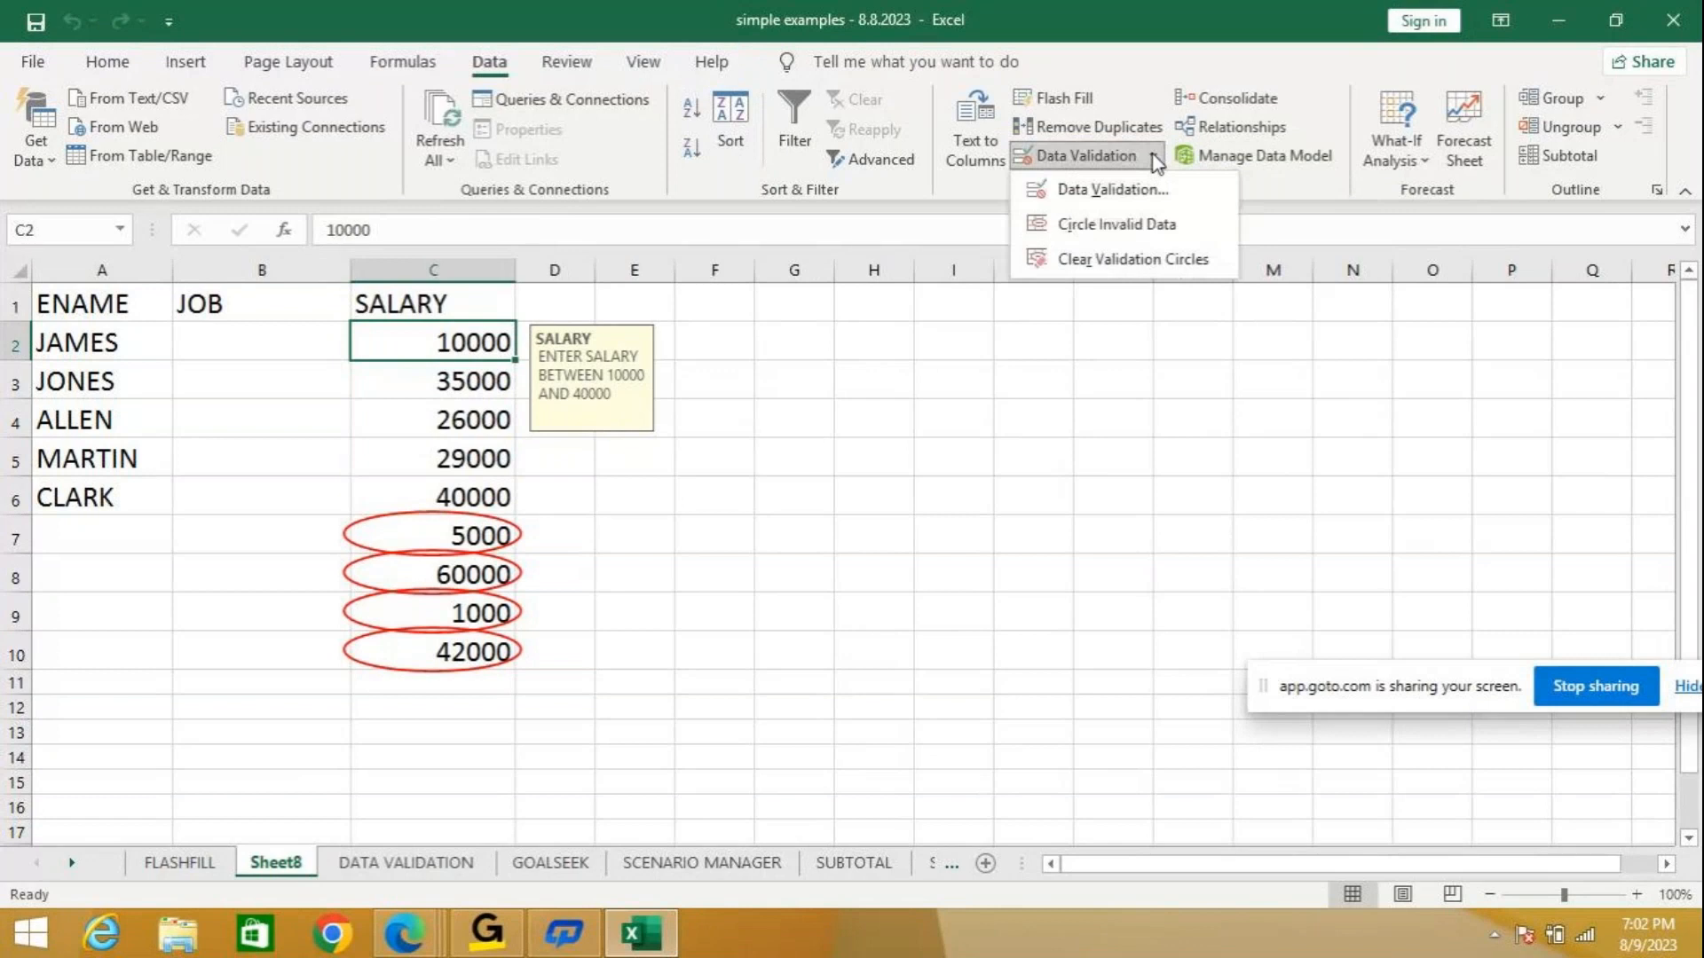
click(1111, 268)
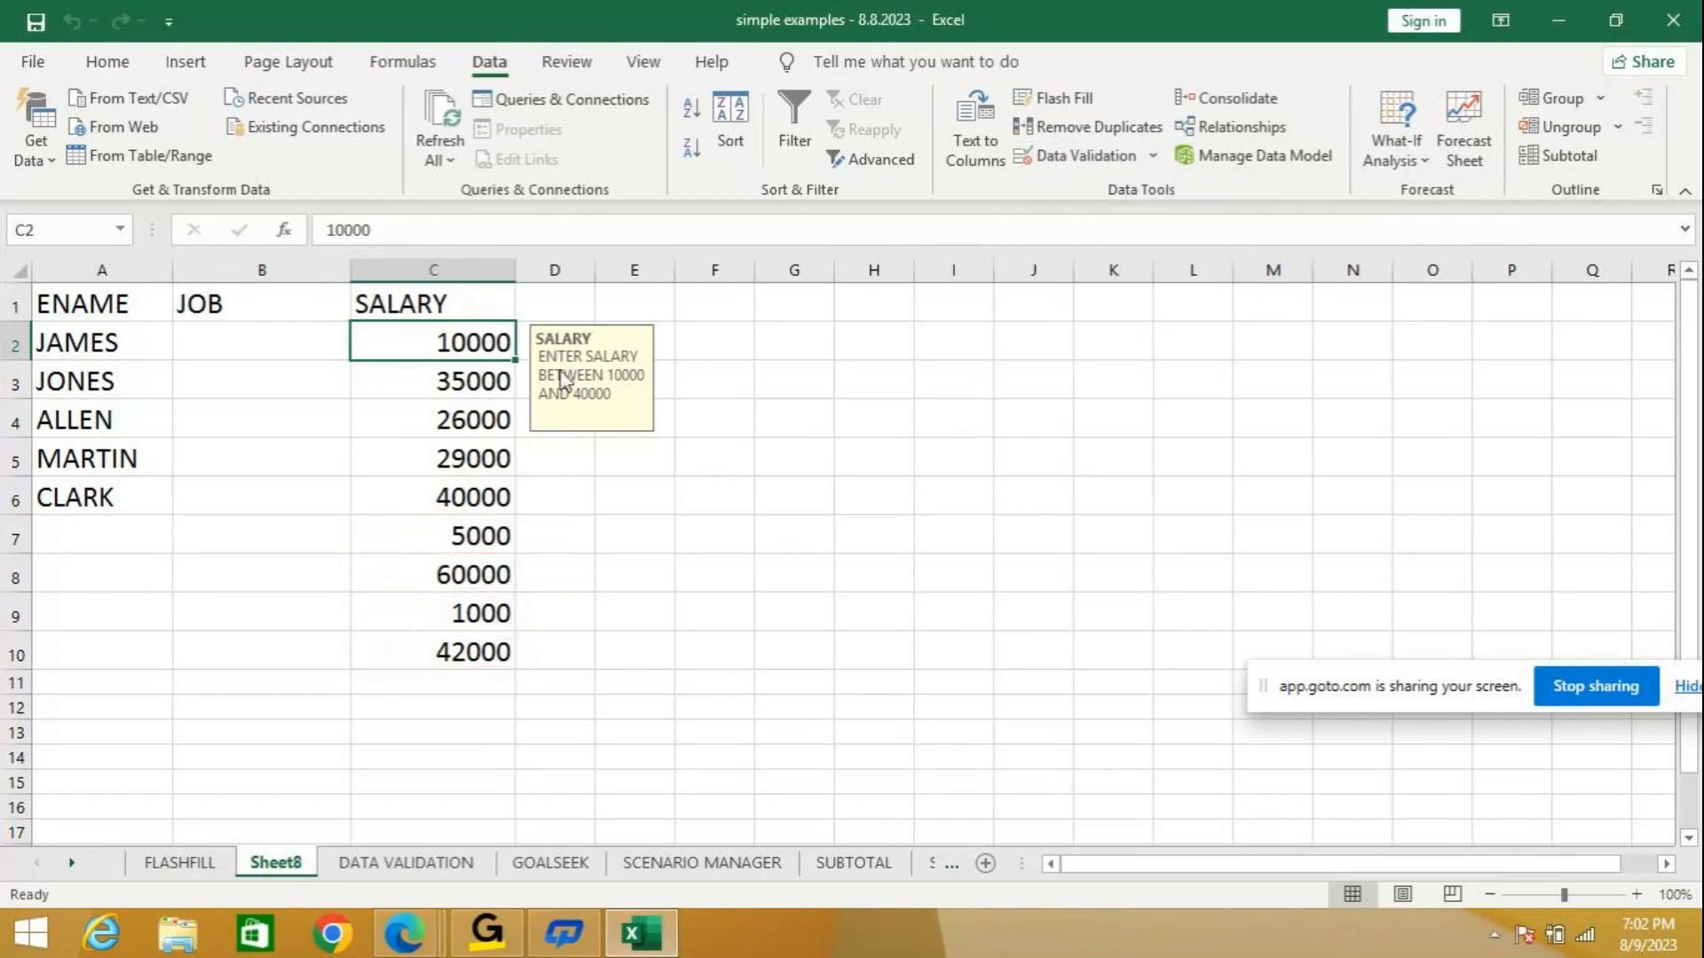
Clear all data validation settings from the salary cells C2:C10.
drag(410, 334, 437, 647)
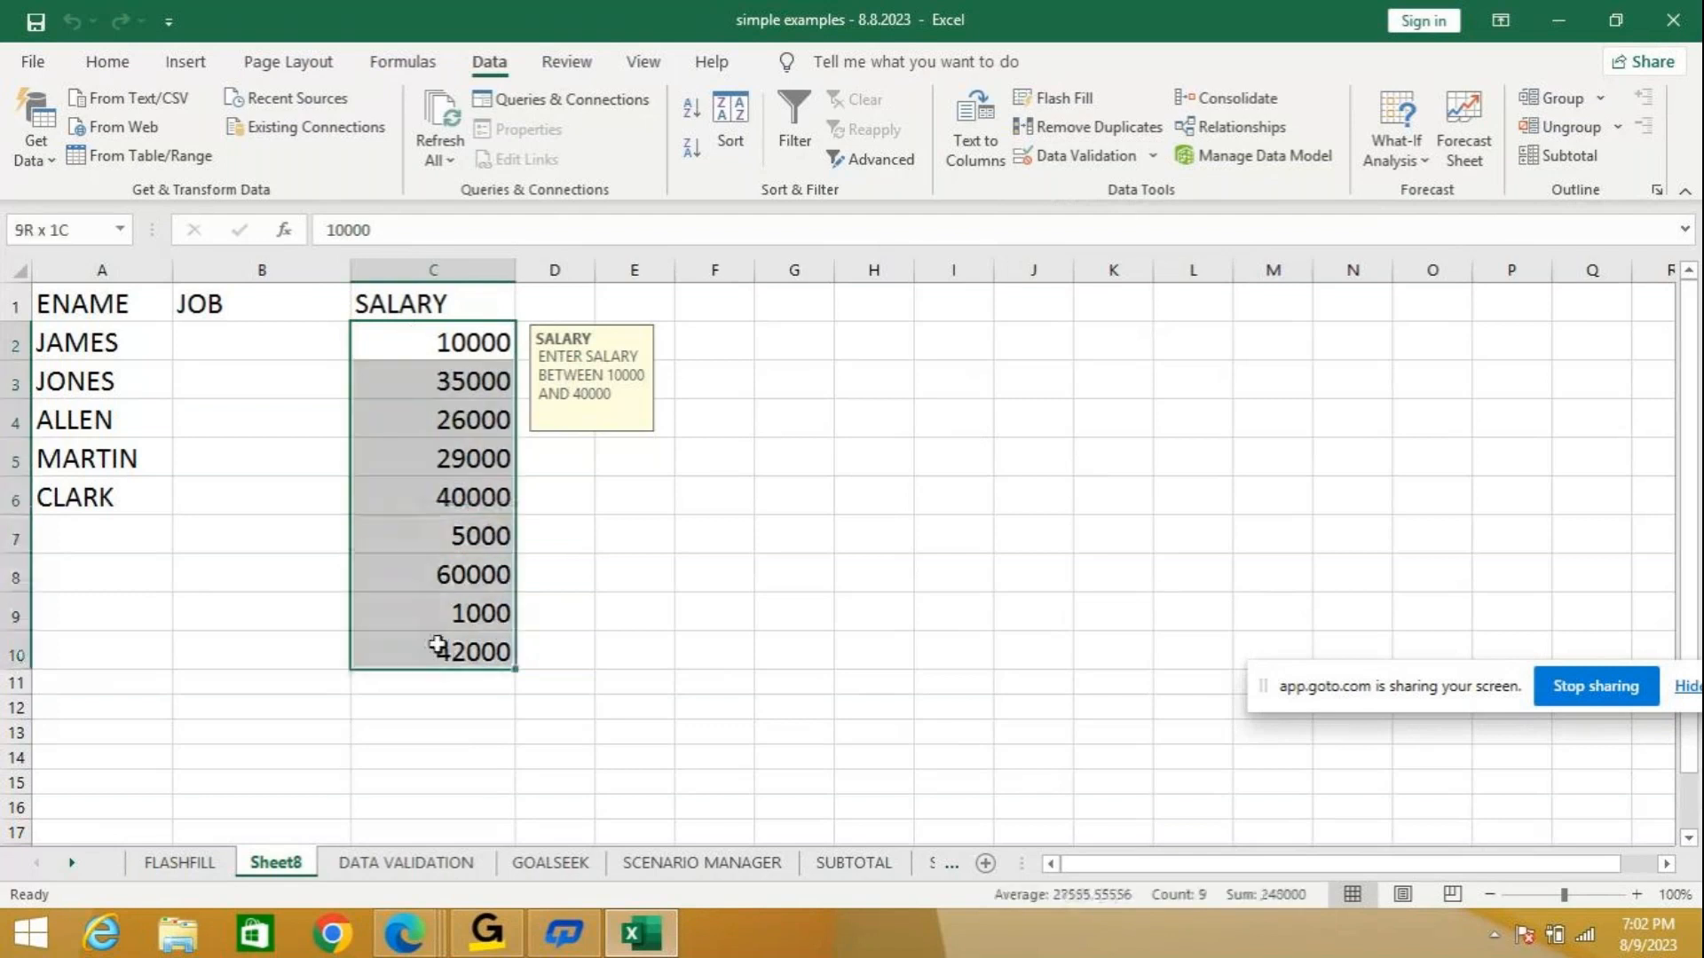
click(1157, 156)
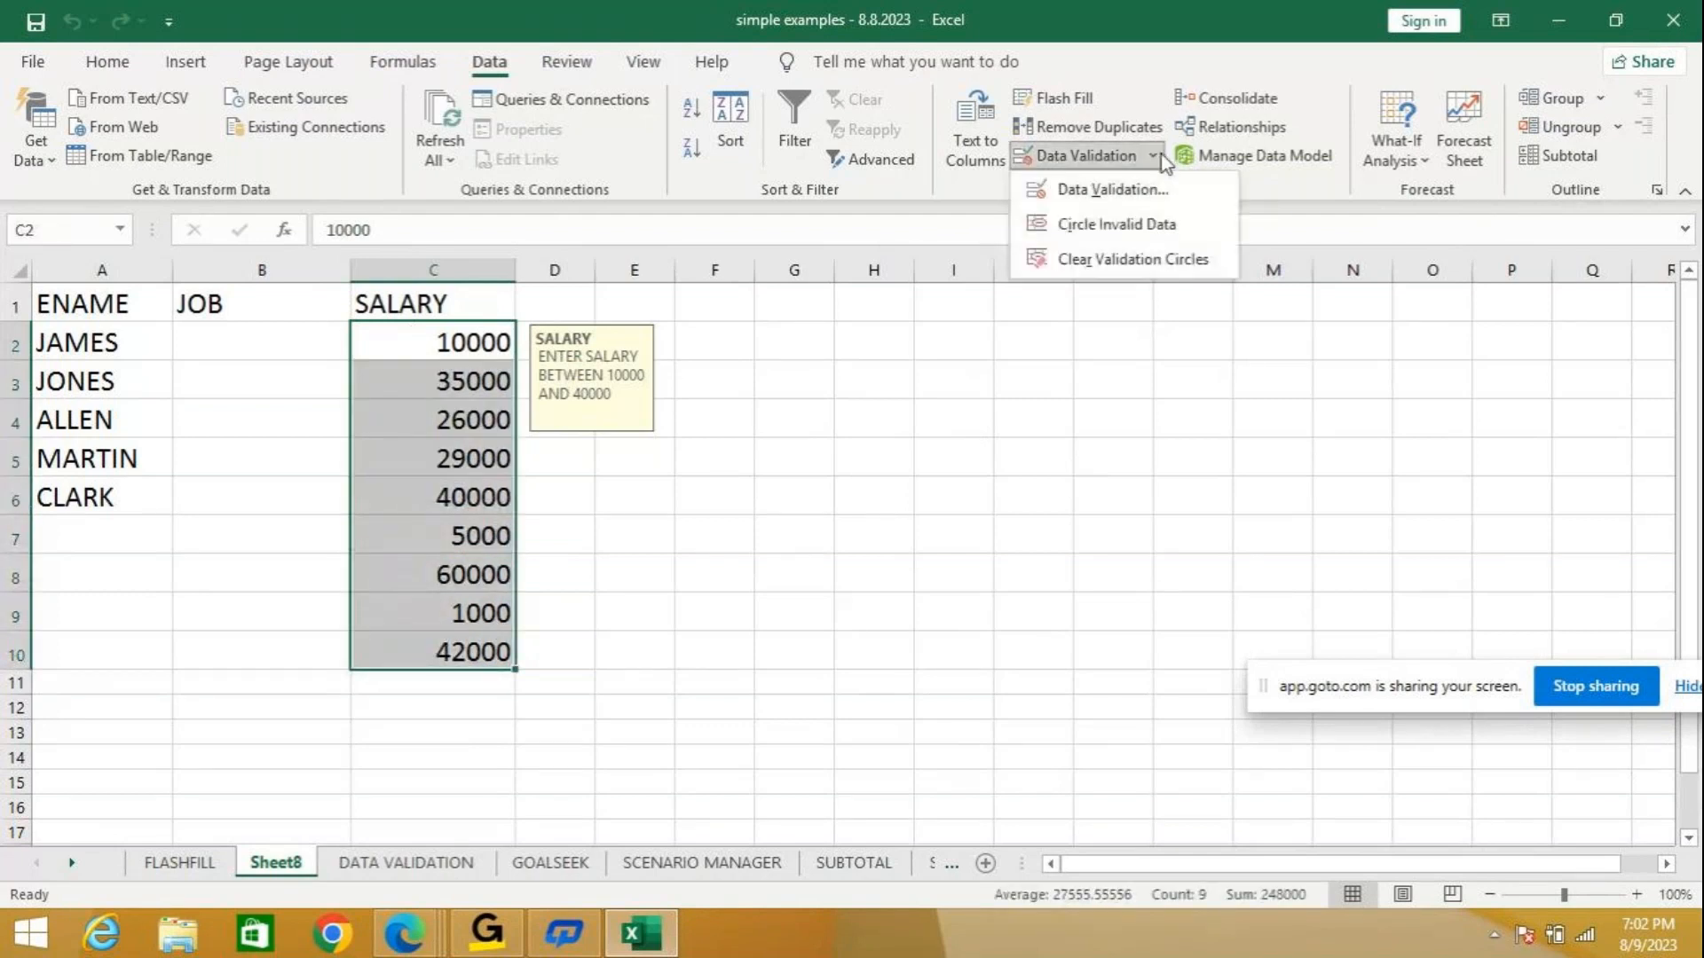
click(1104, 191)
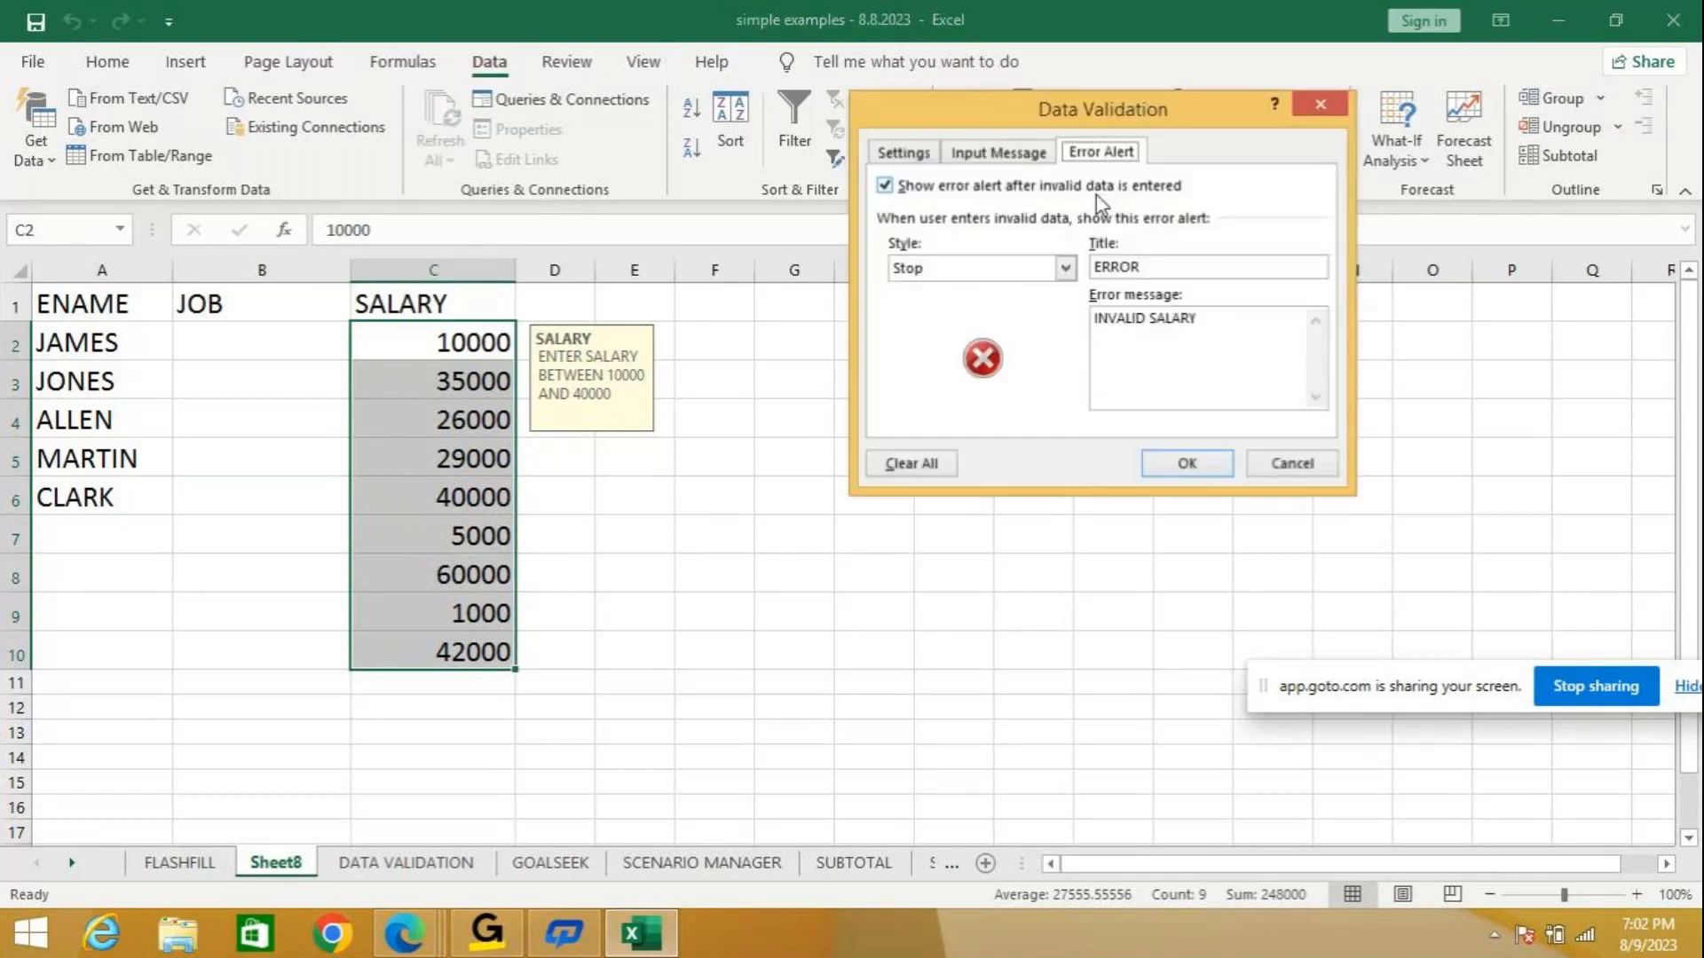
click(936, 464)
click(1186, 462)
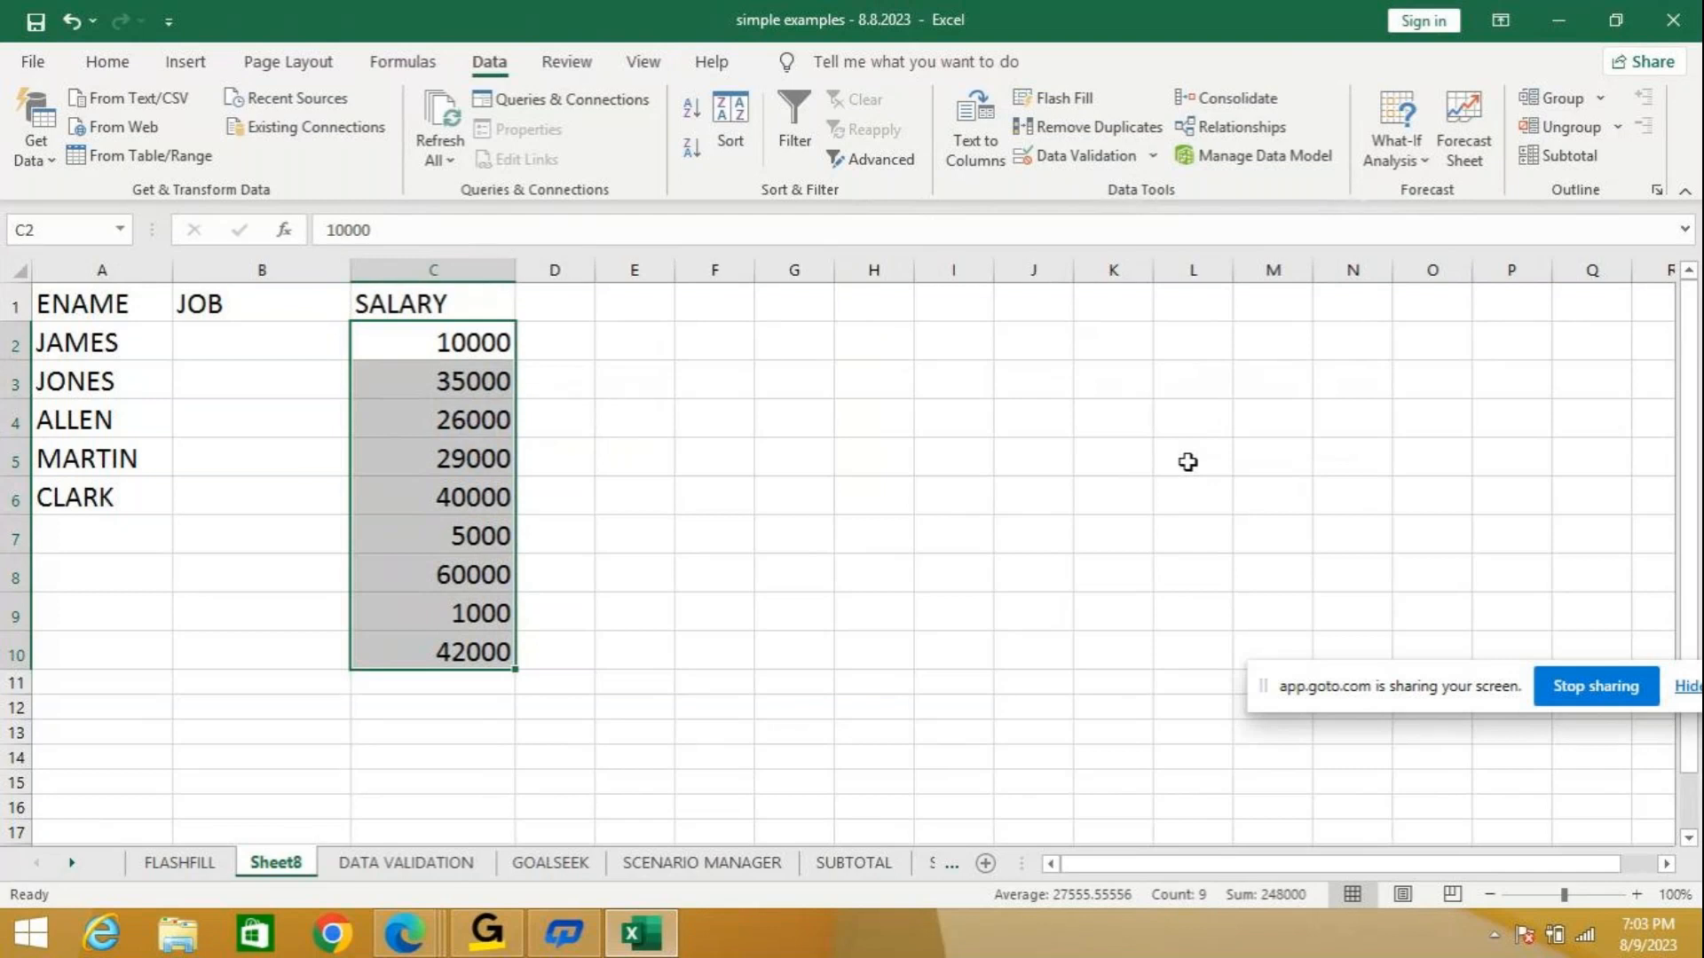
Add the column header DOJ in cell D1.
click(548, 299)
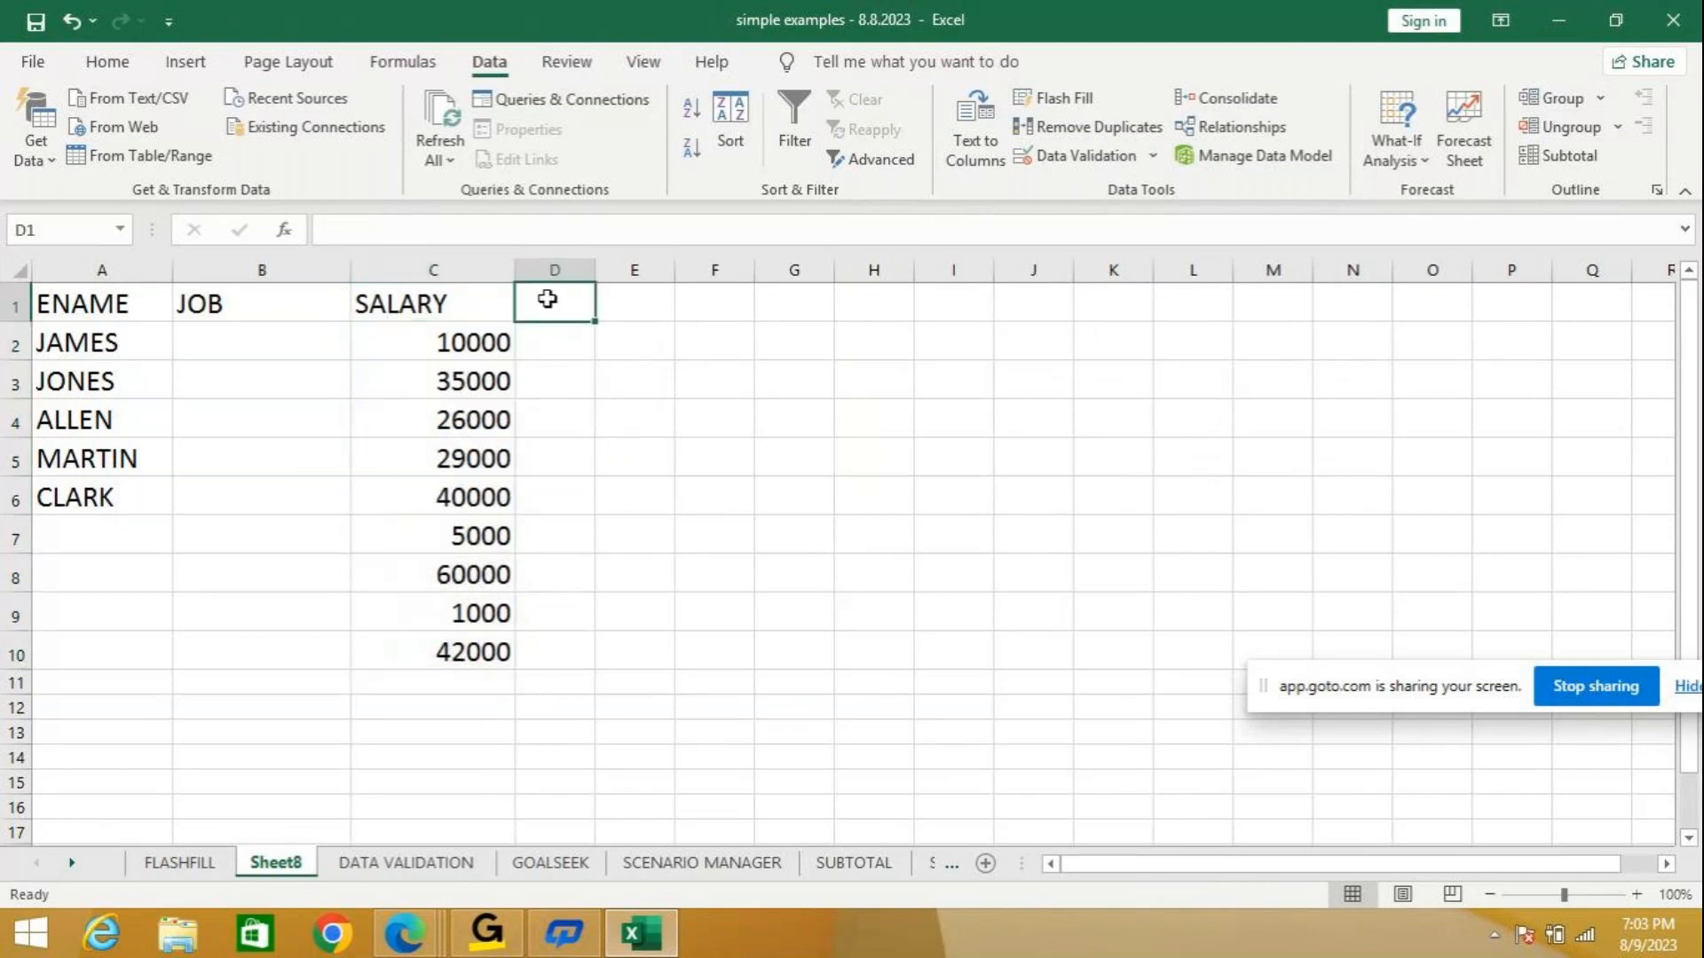
text(DOJ)
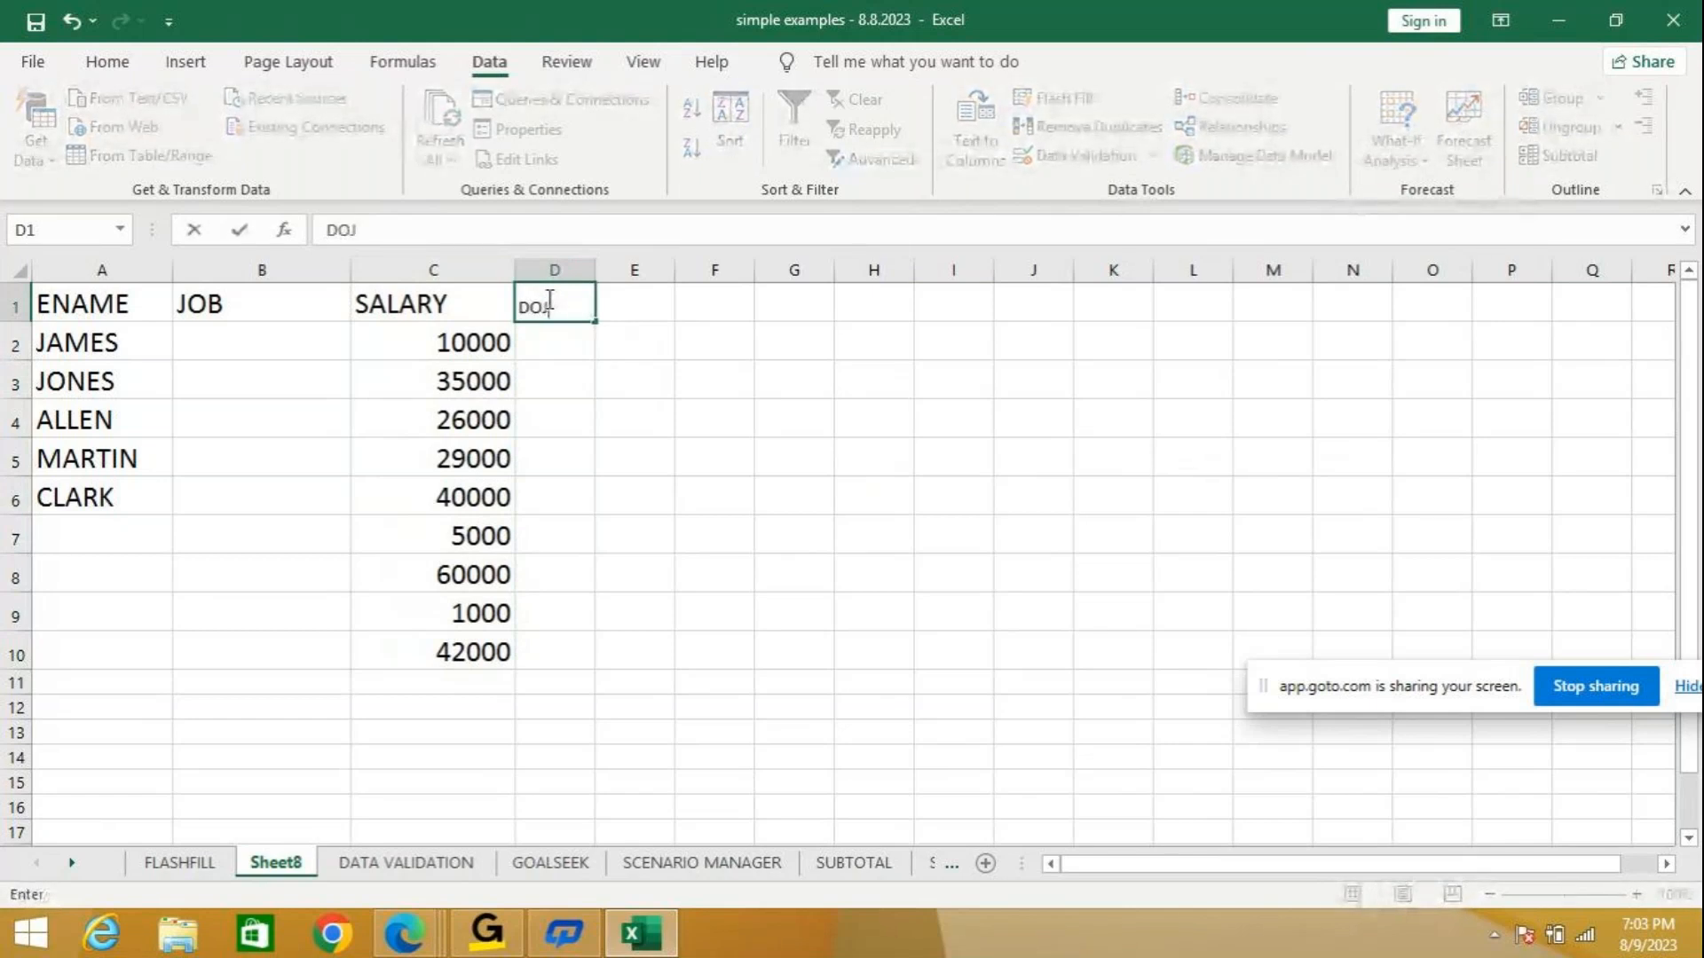
key(Return)
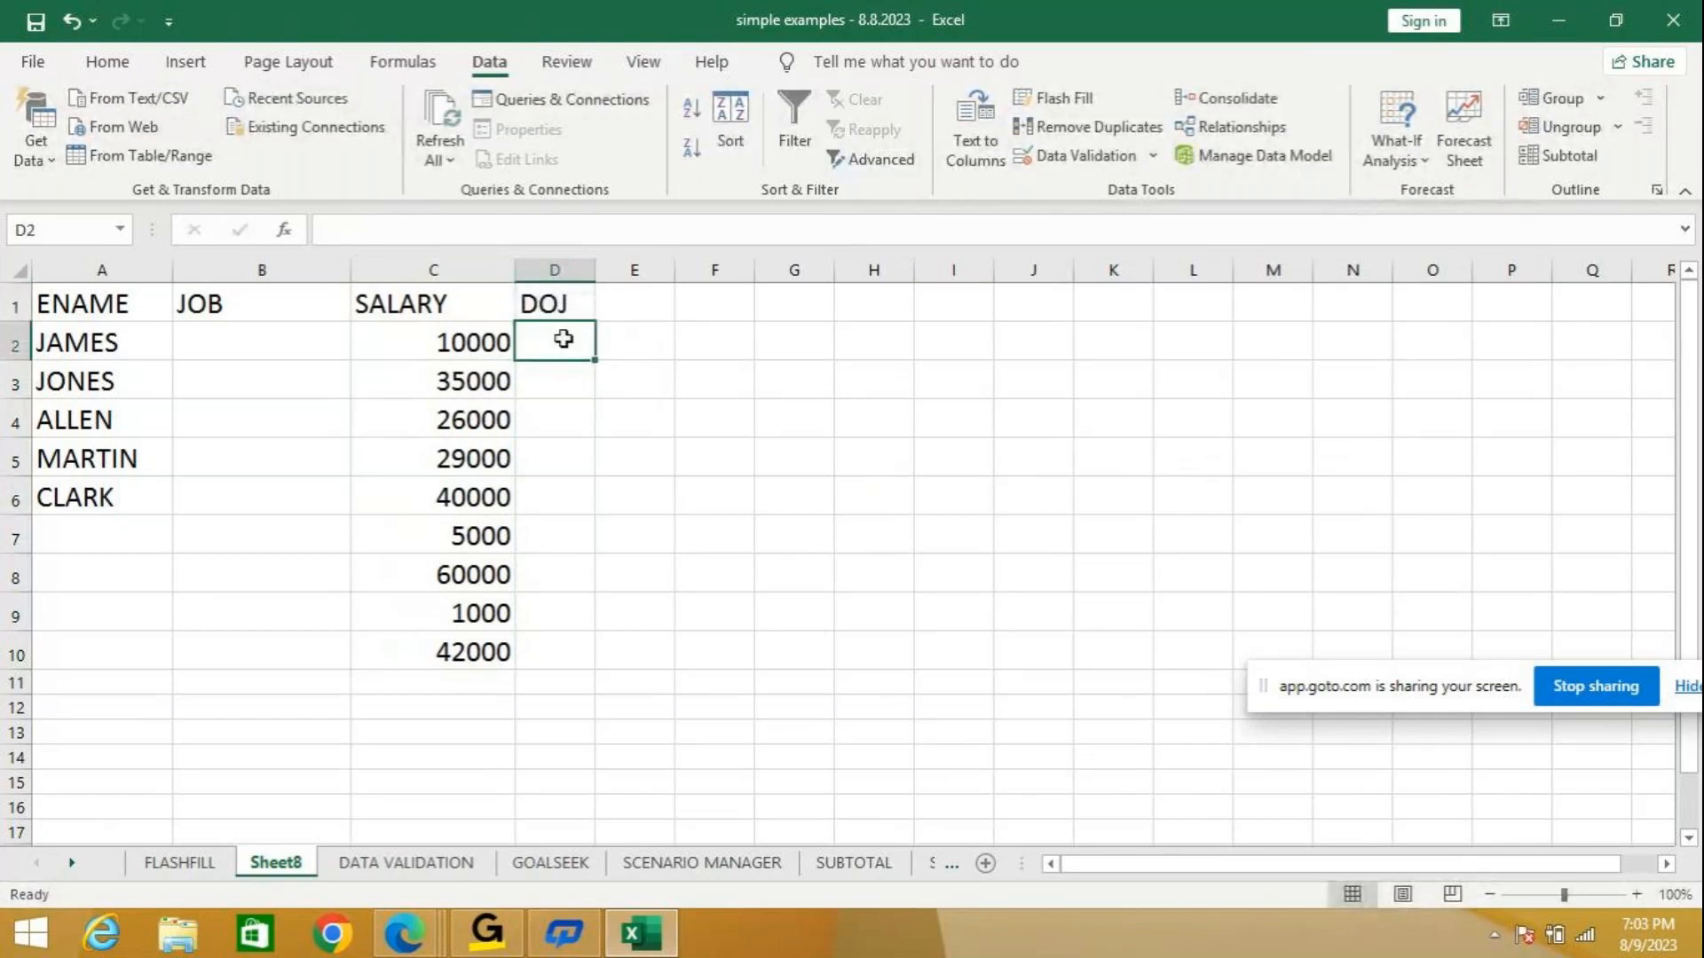
drag(564, 339, 583, 494)
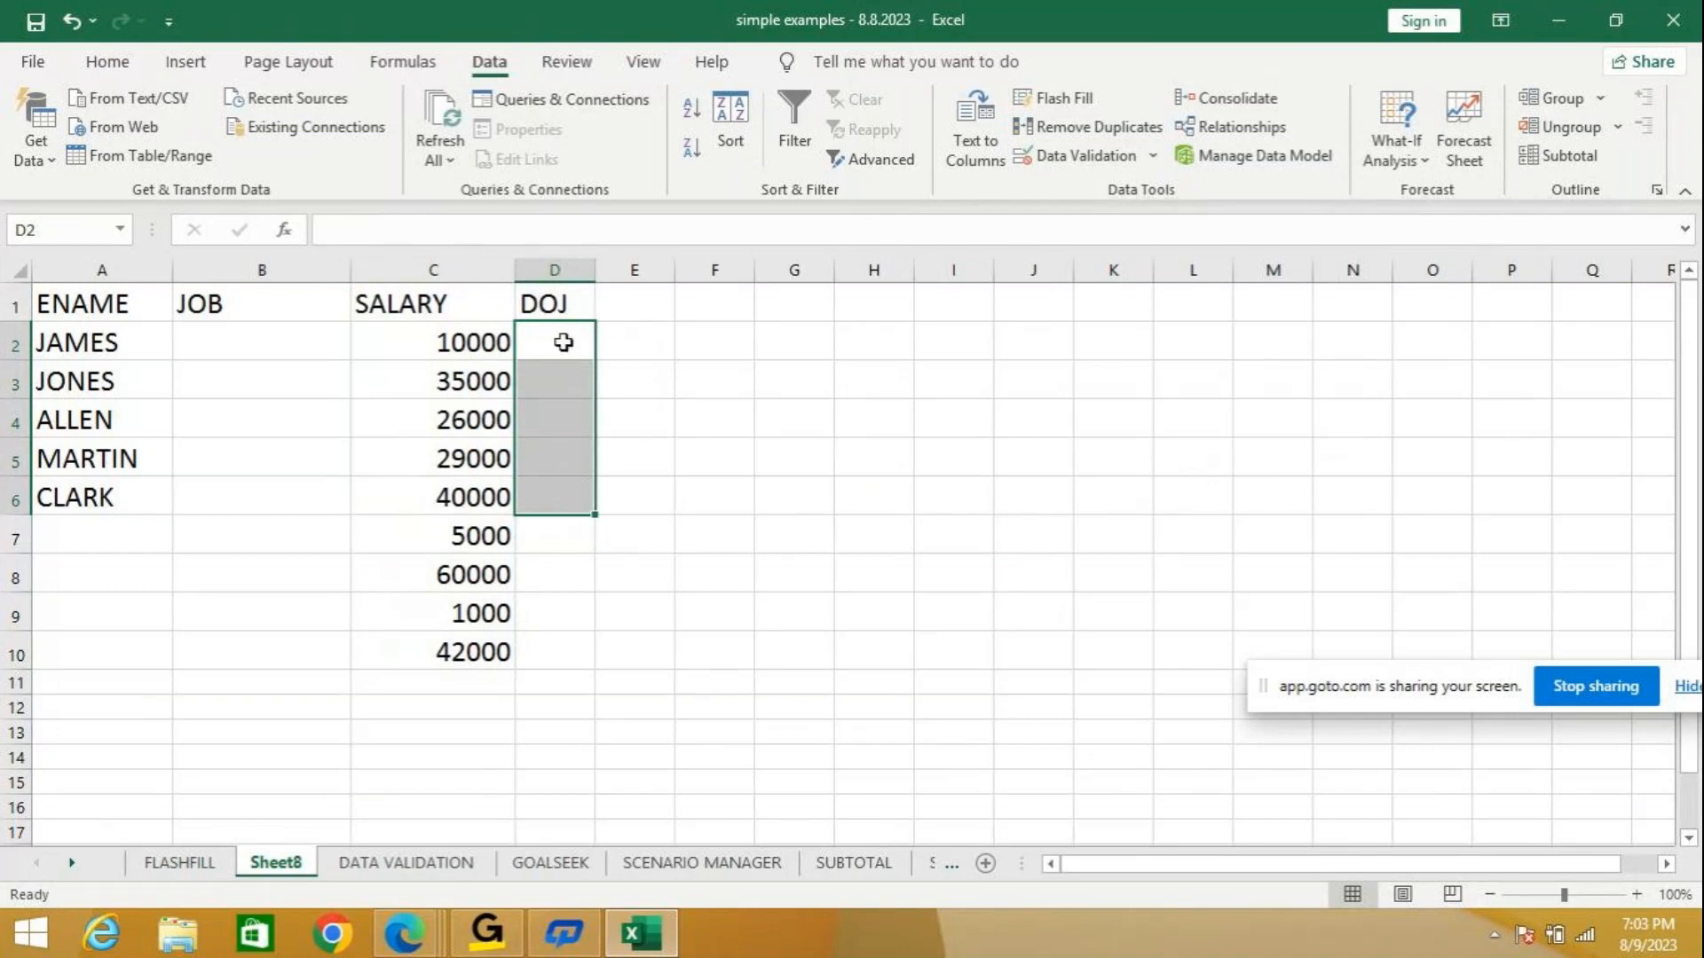
click(1154, 158)
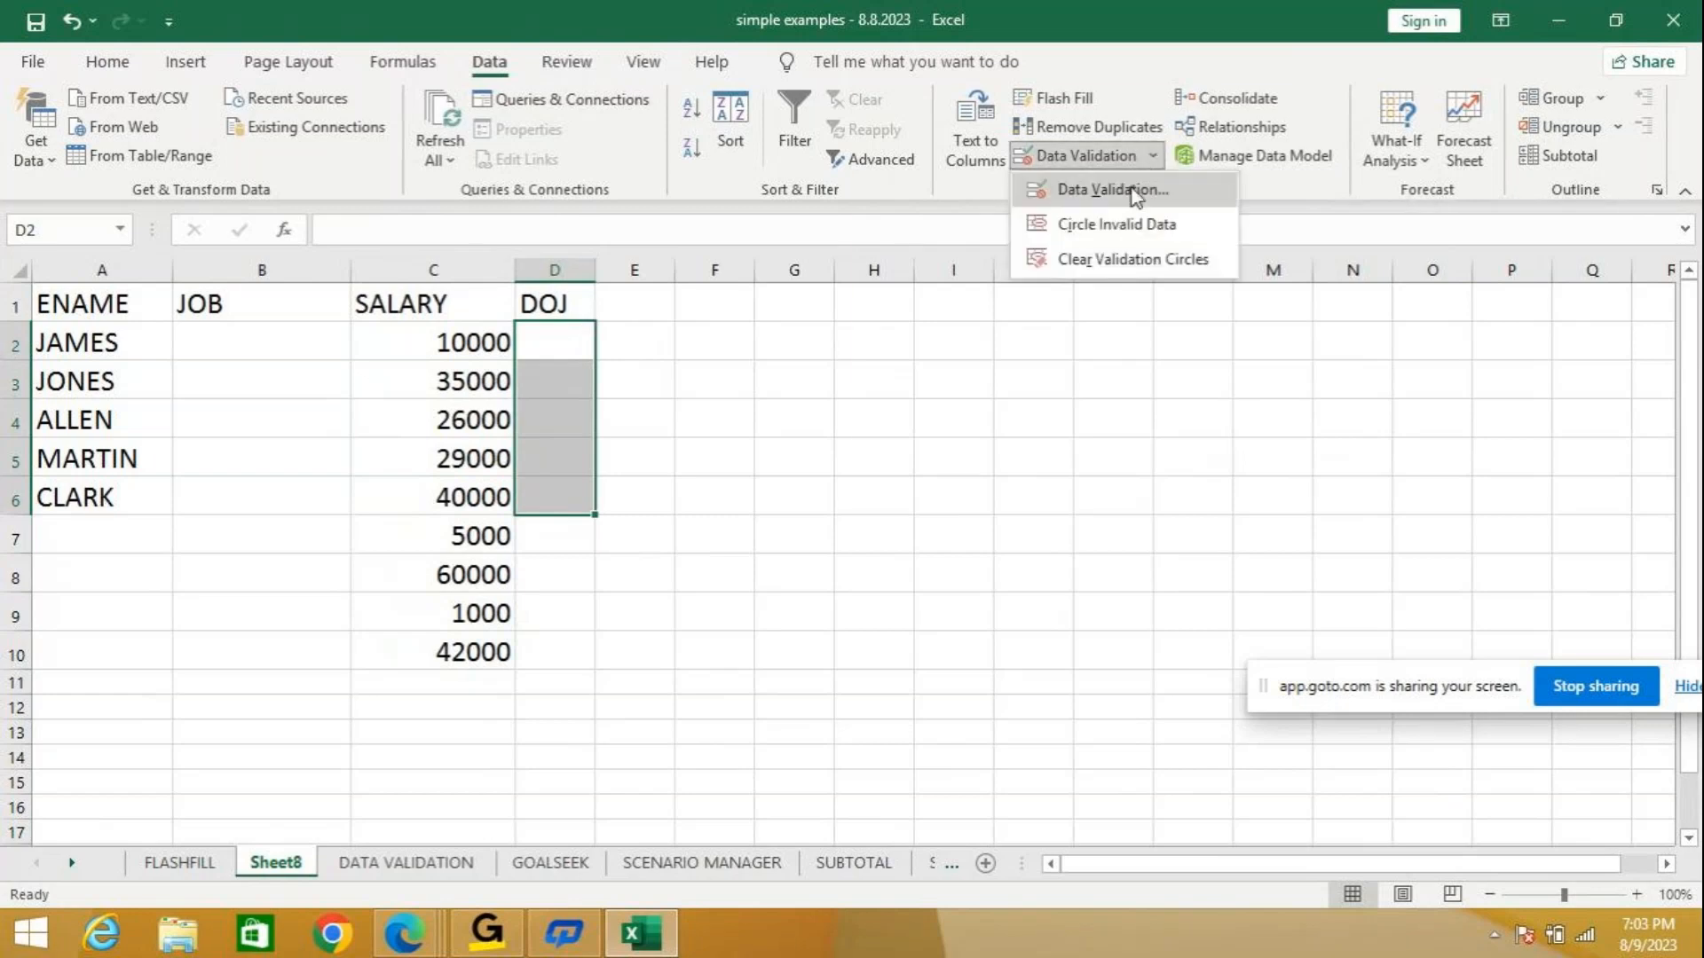
click(1134, 191)
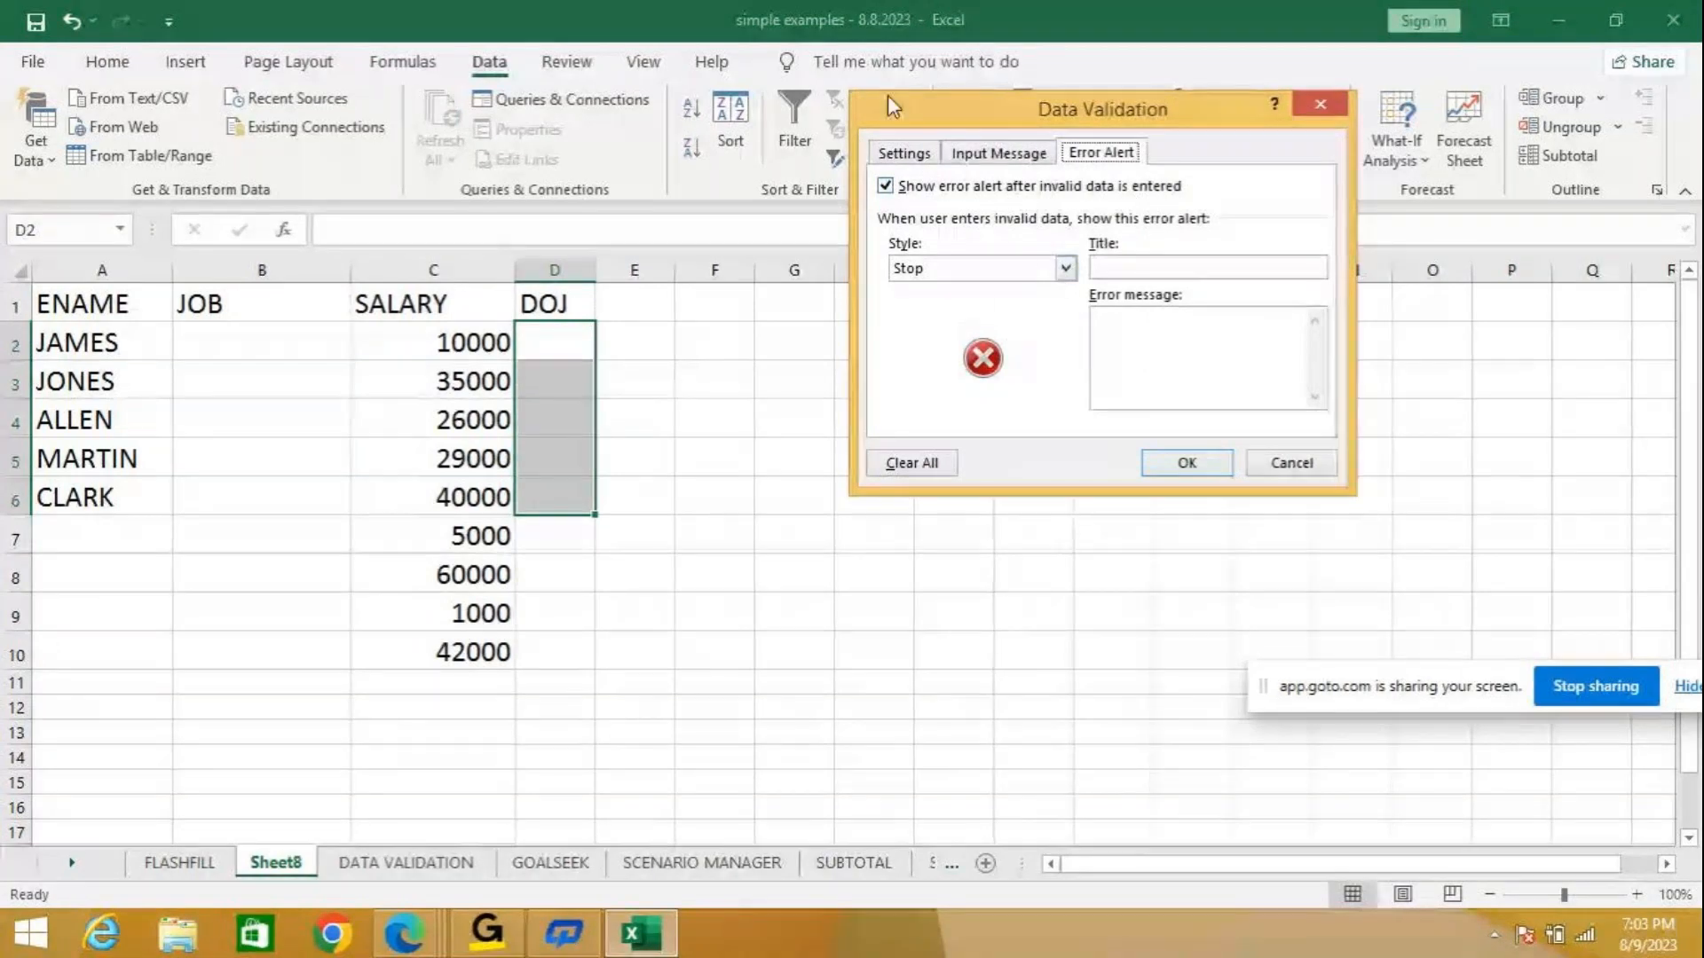
click(902, 153)
click(976, 234)
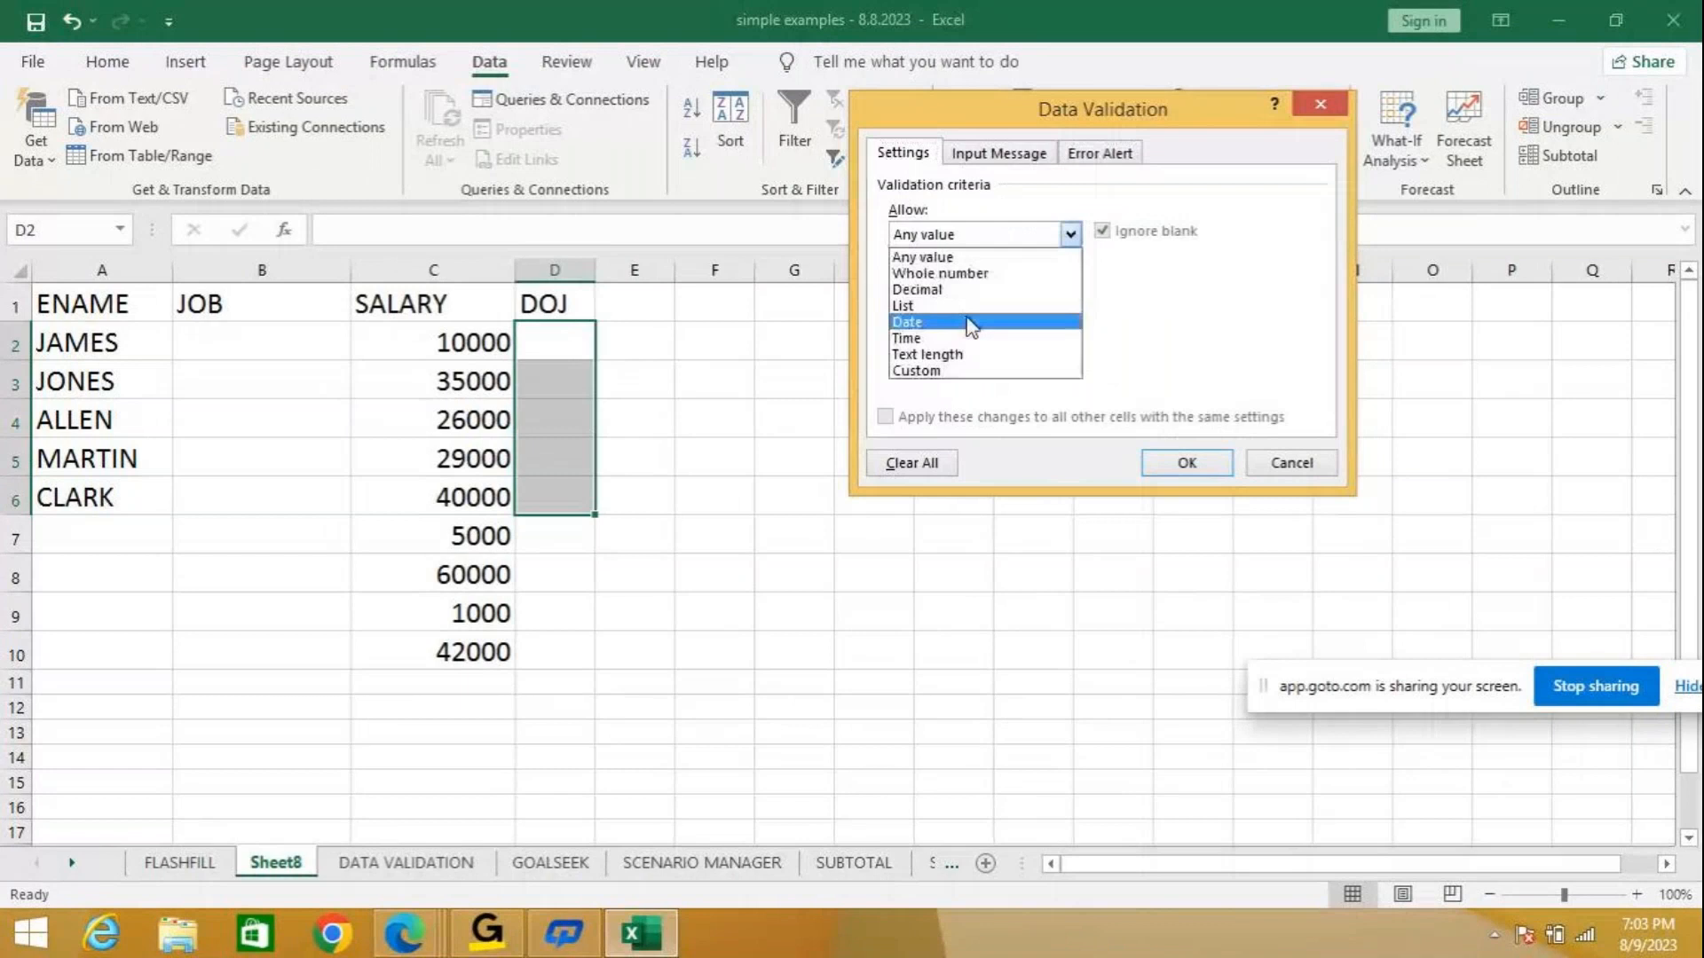
click(972, 323)
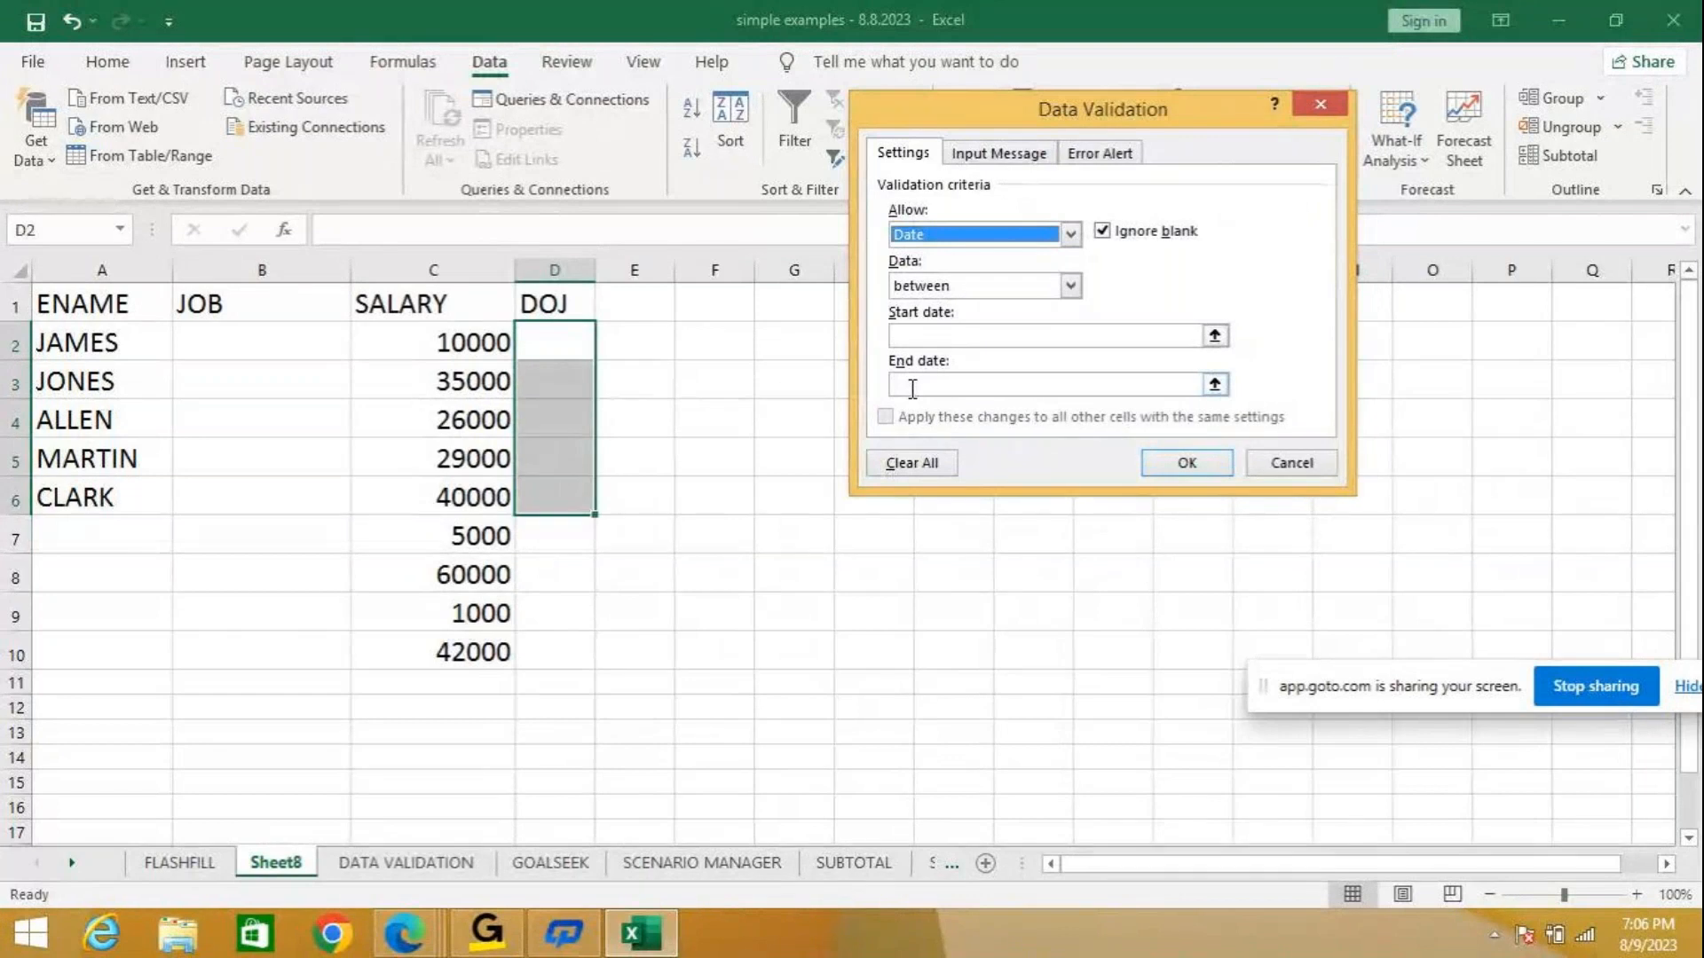
click(1291, 462)
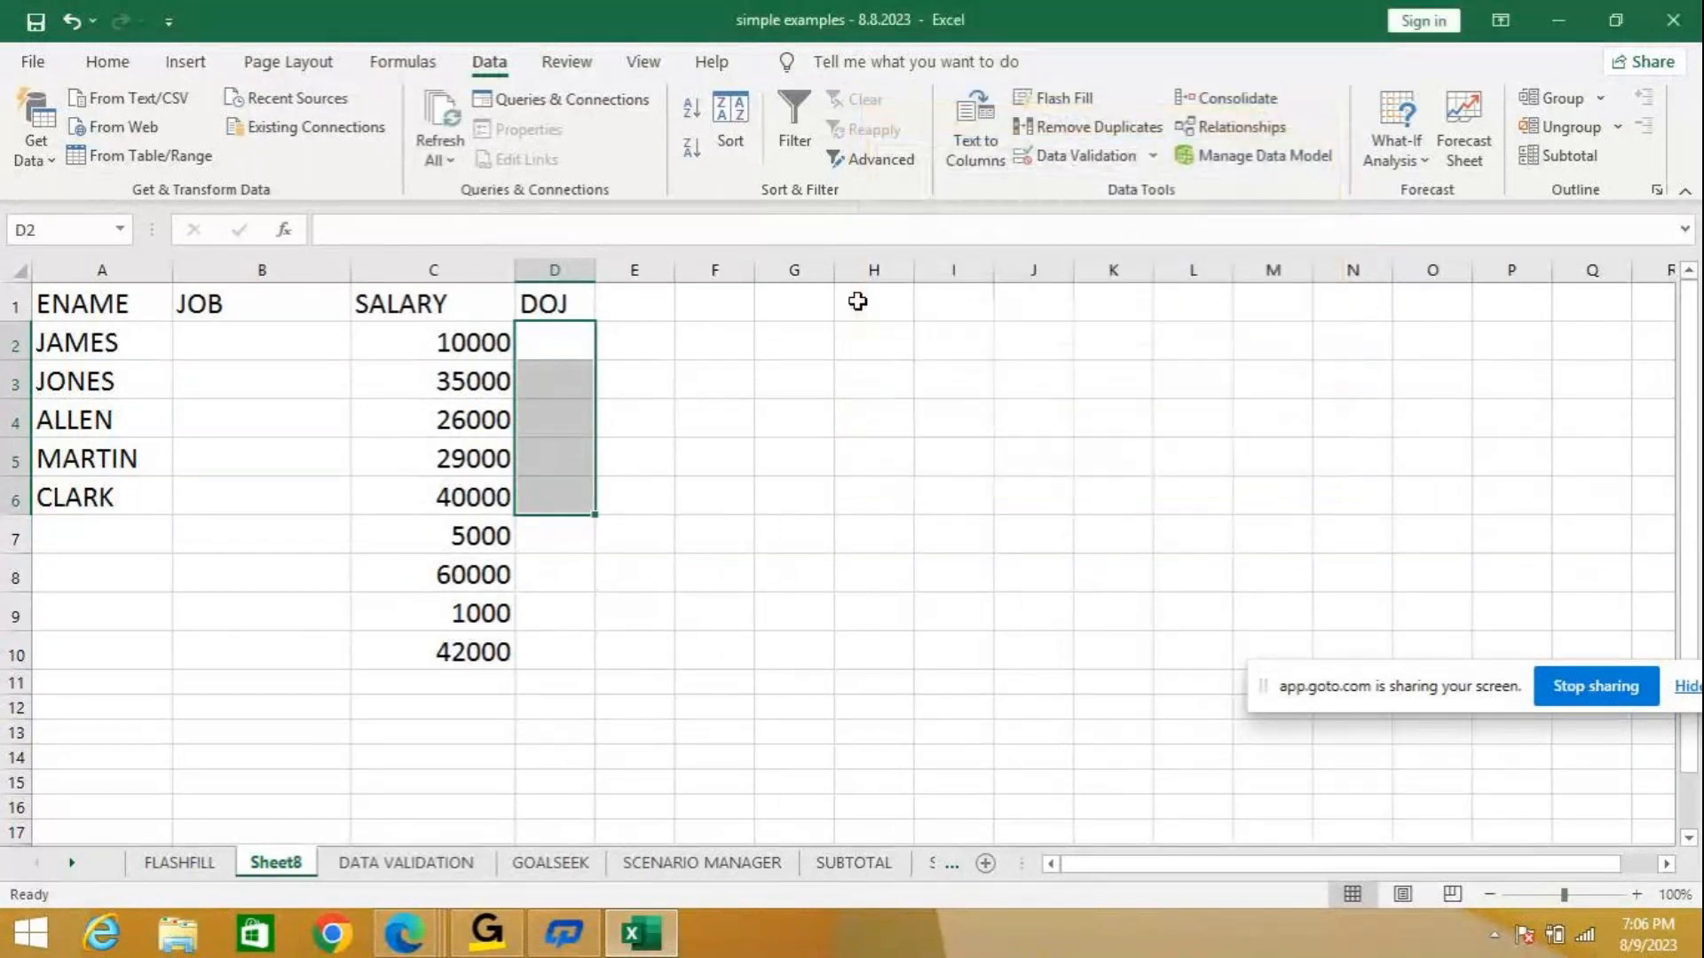
Insert the current date in cell H1 with the formula =TODAY().
click(857, 302)
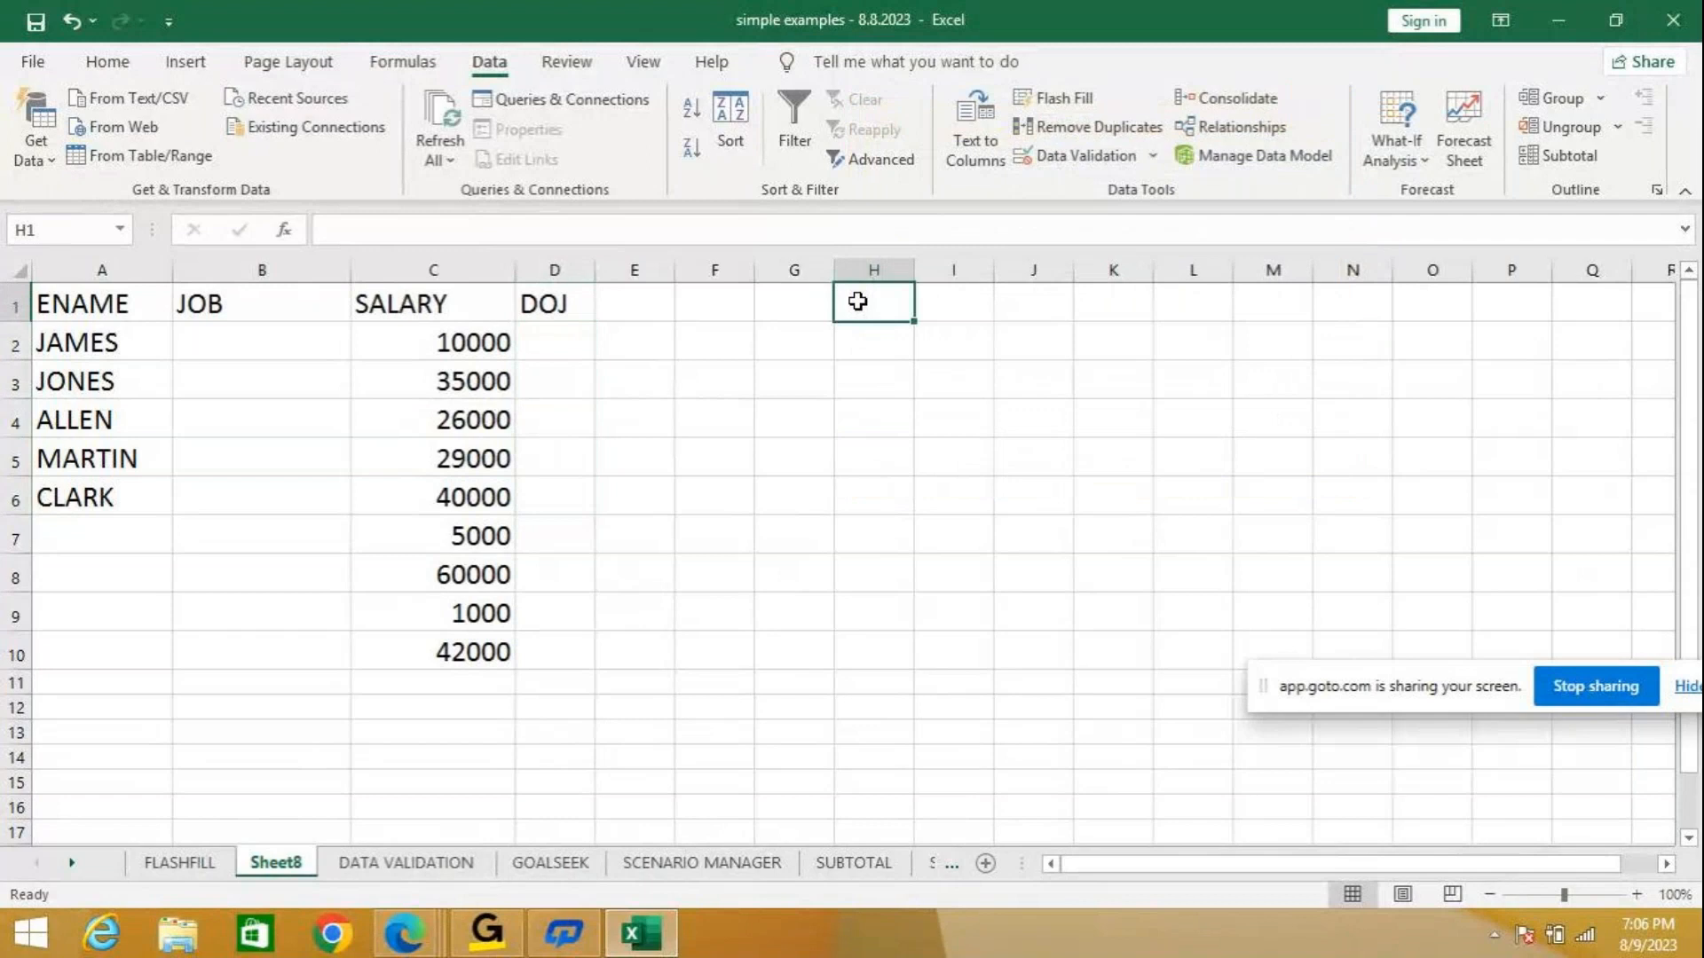
text(=)
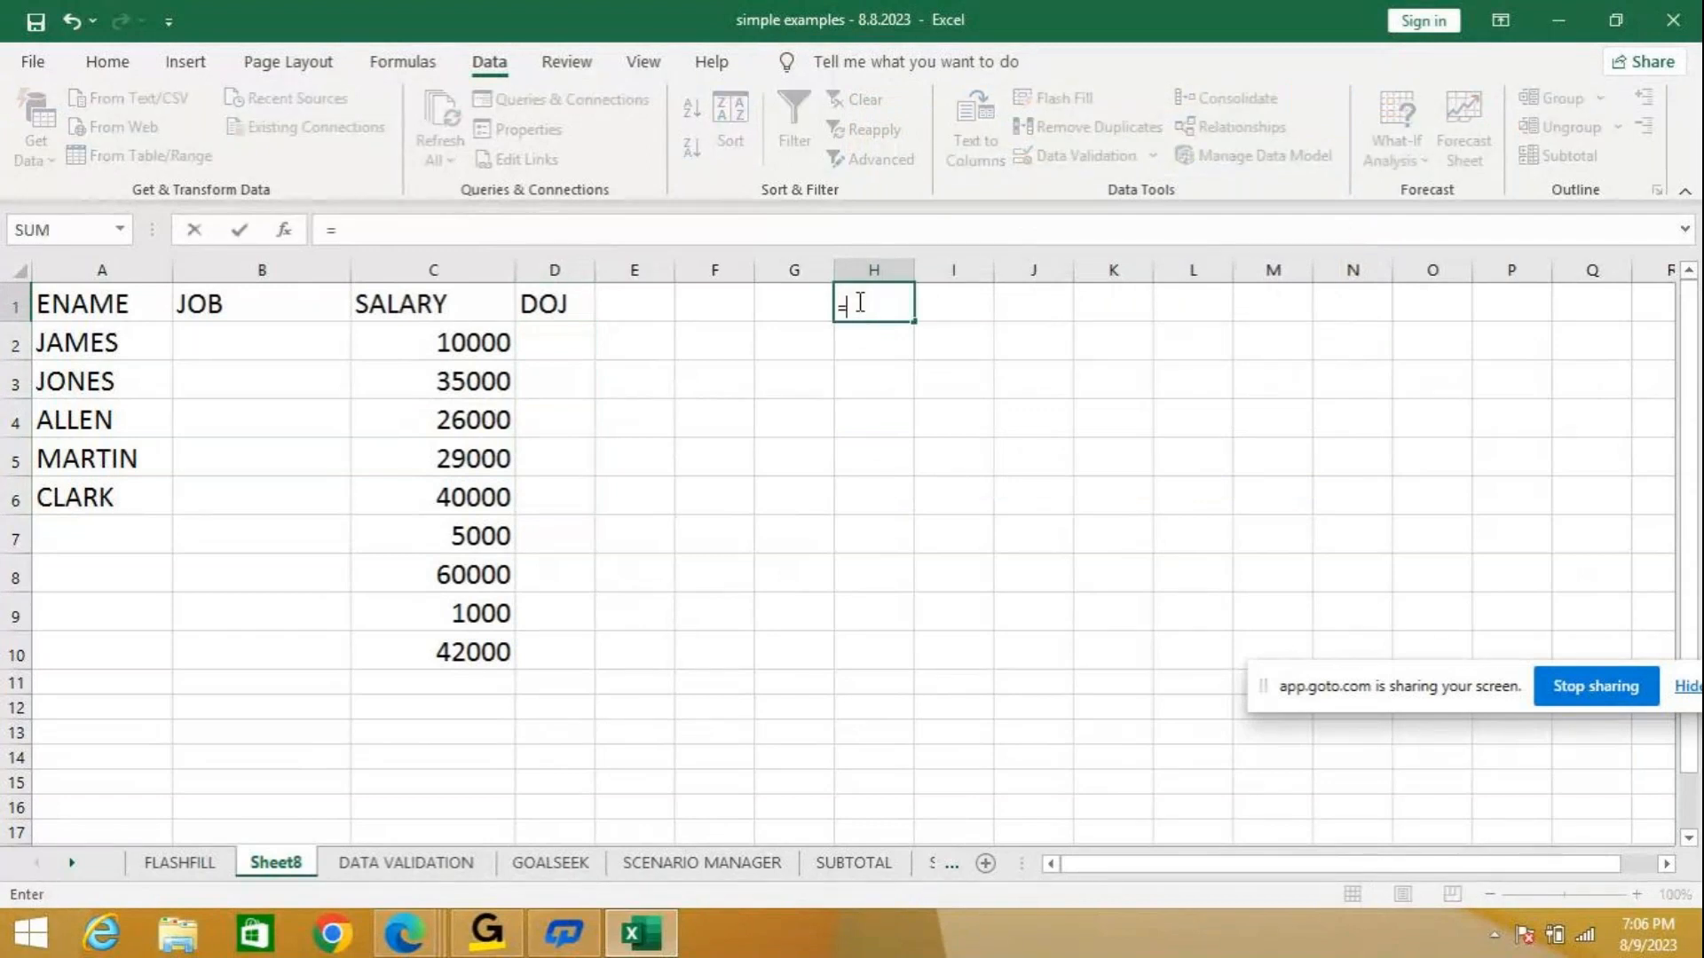
text(TODA)
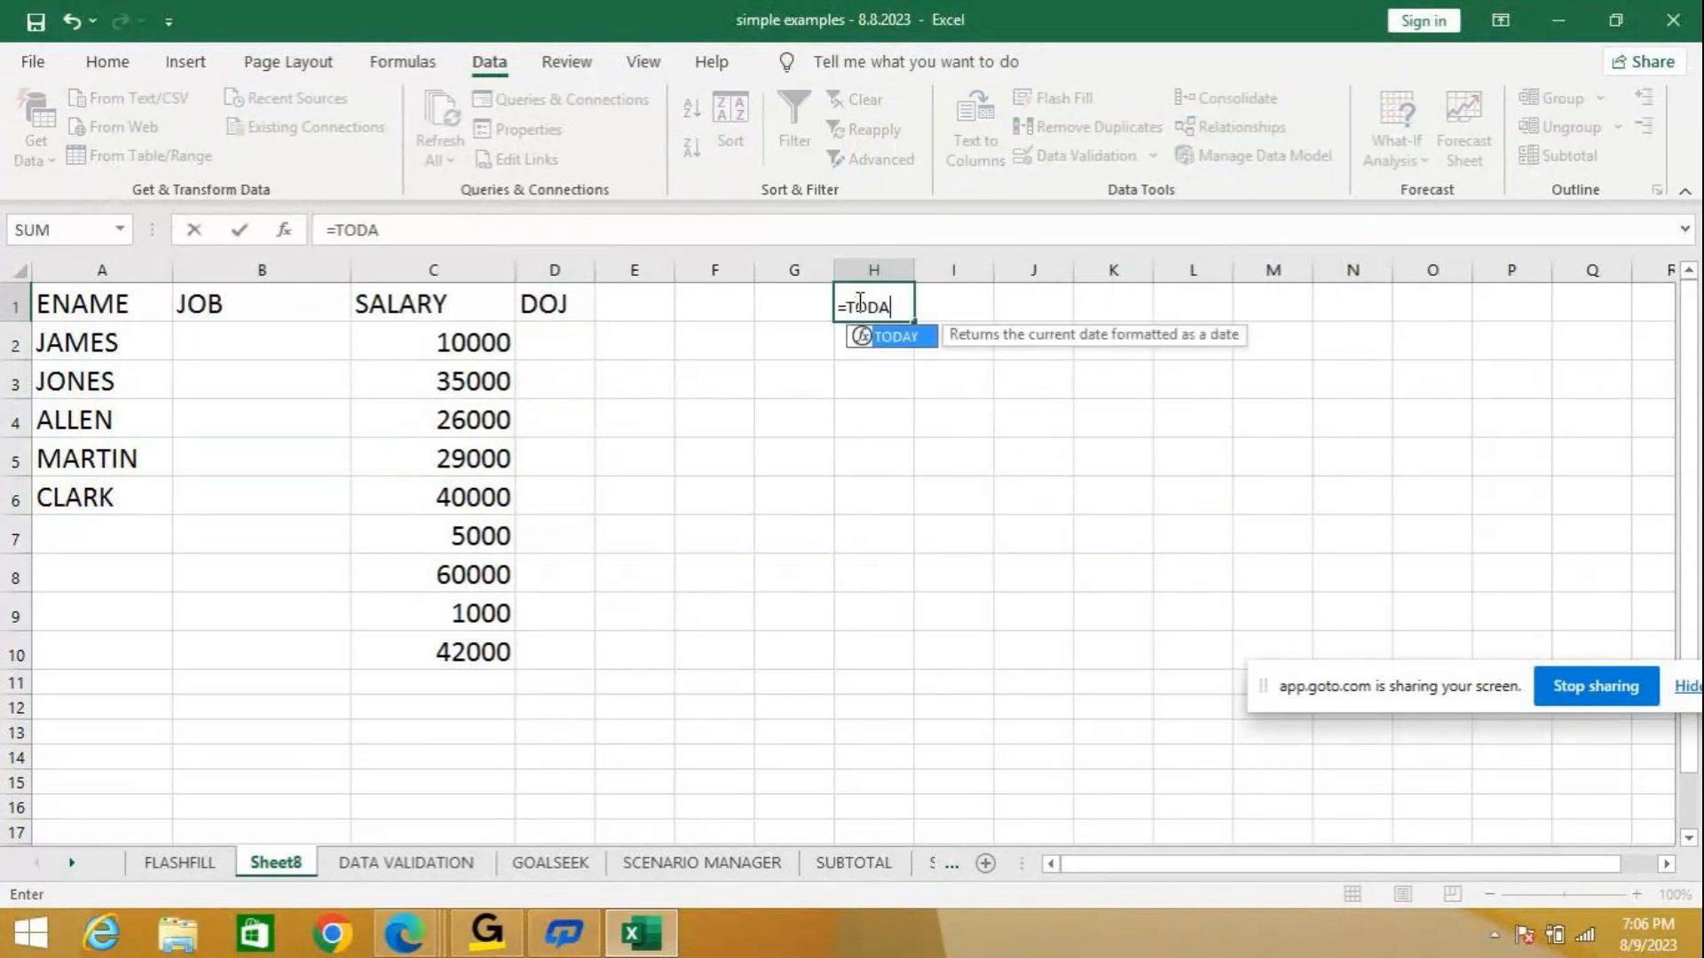
text(Y())
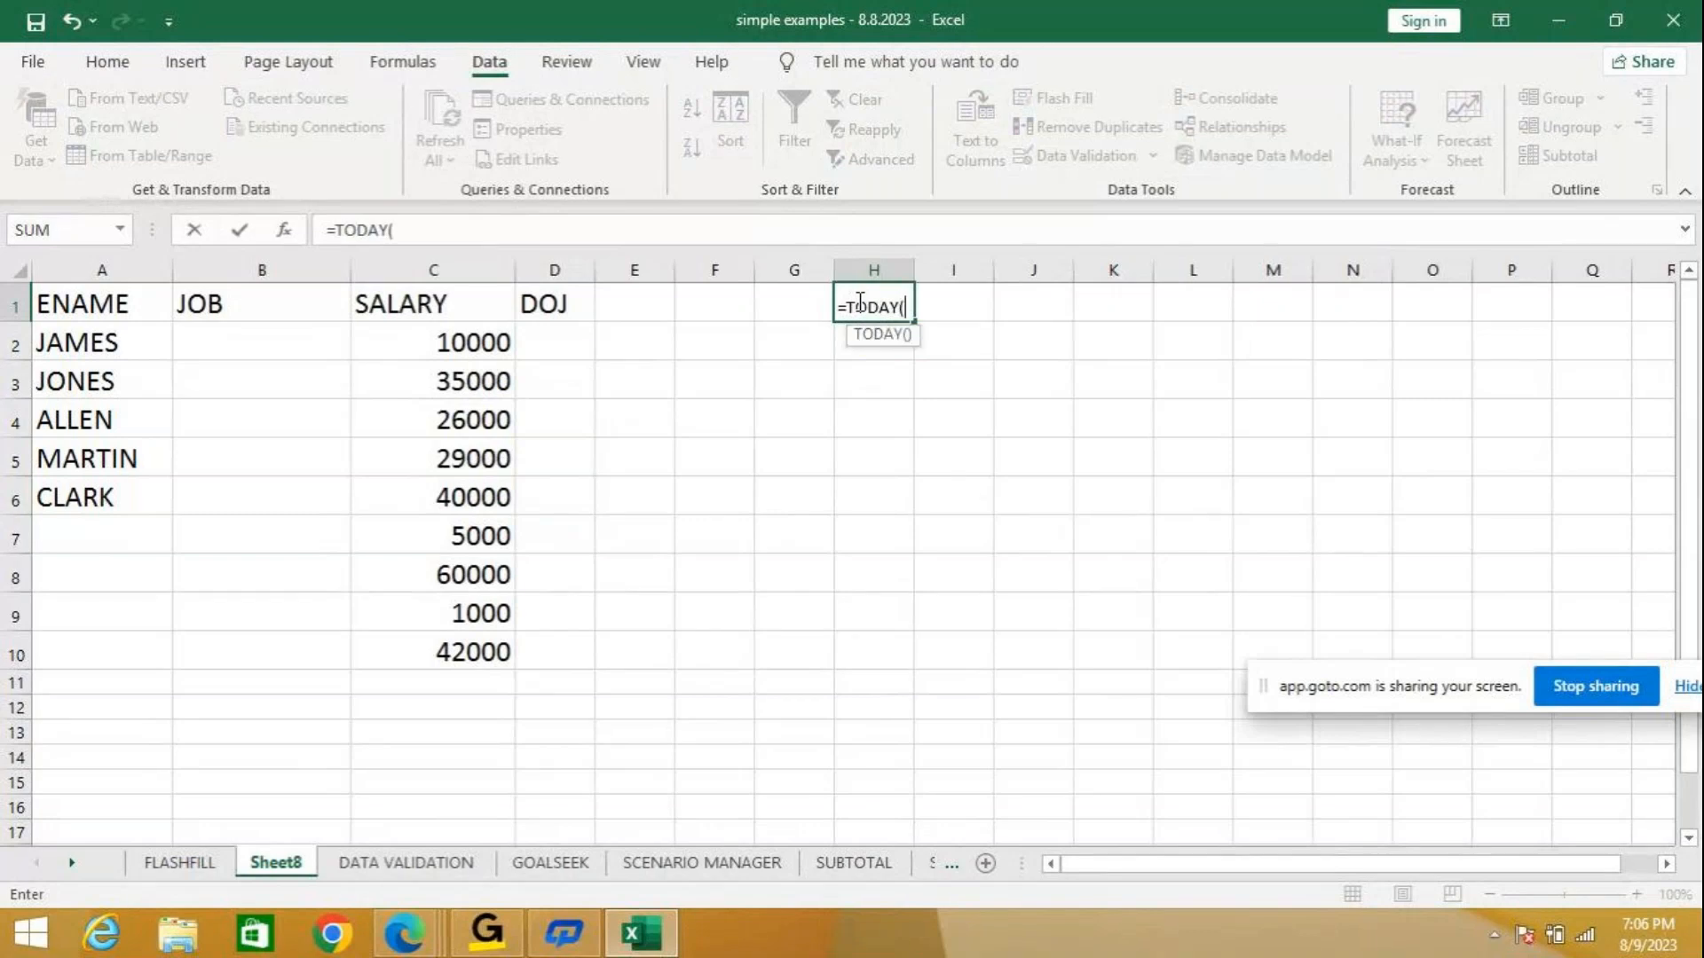
key(ctrl+Return)
key(Return)
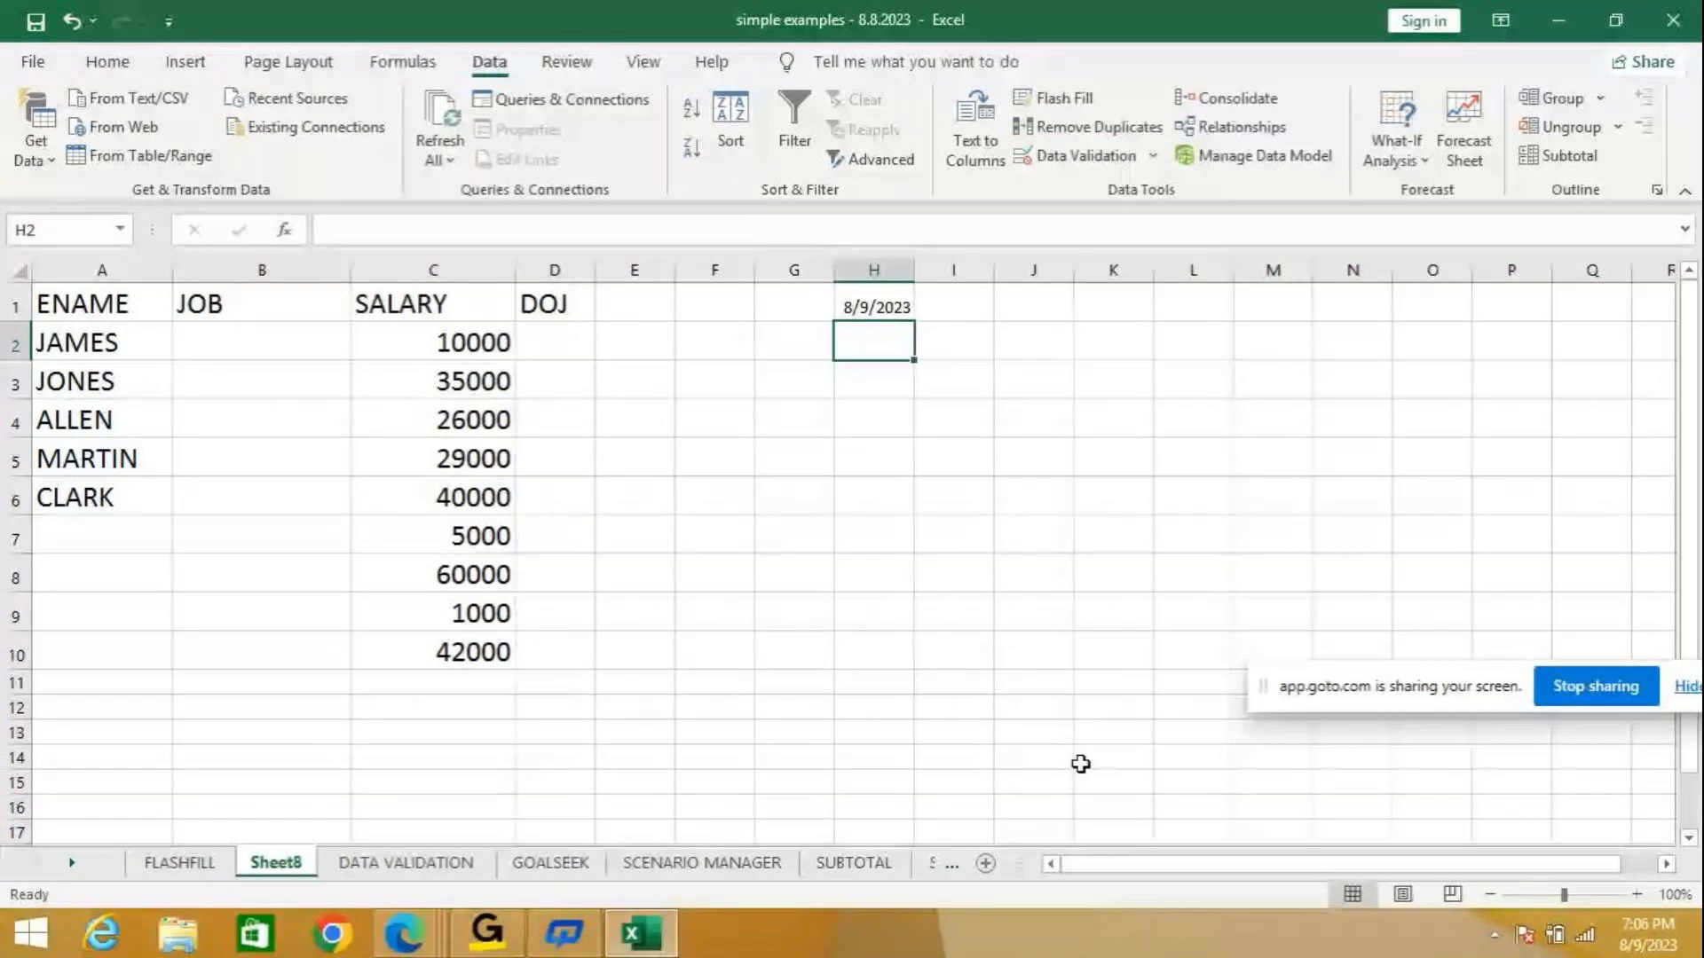
Check the system date in the clock calendar, and enter the formula =TODAY() in cell H2.
click(1648, 935)
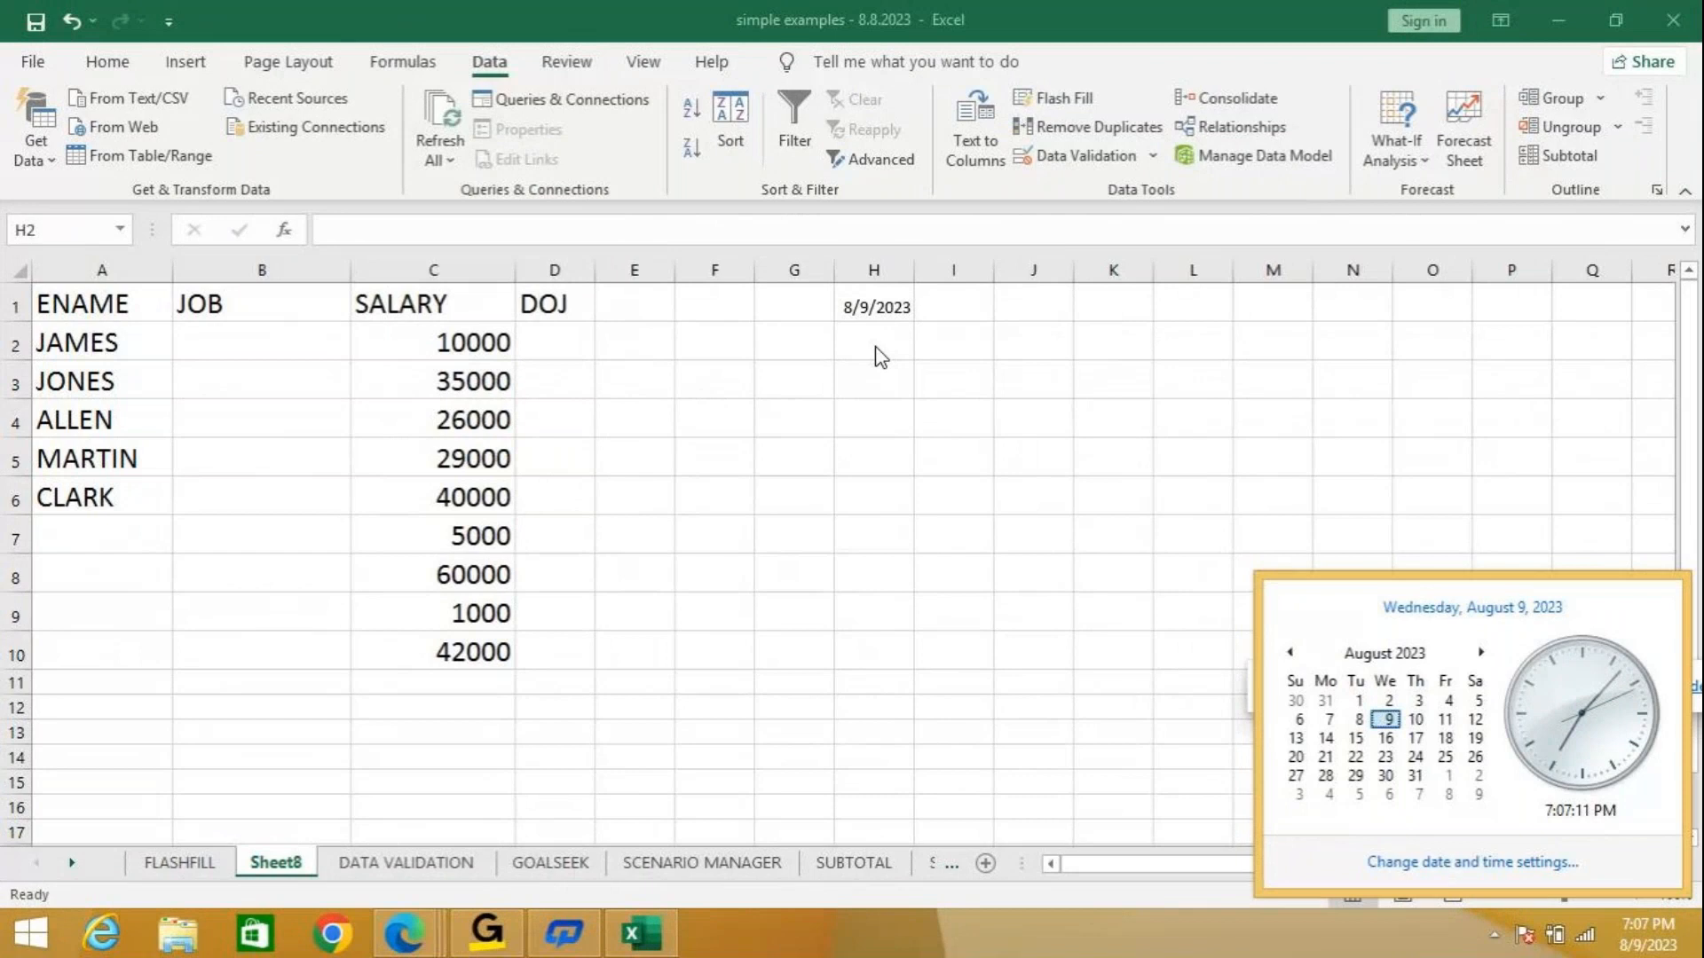
click(878, 356)
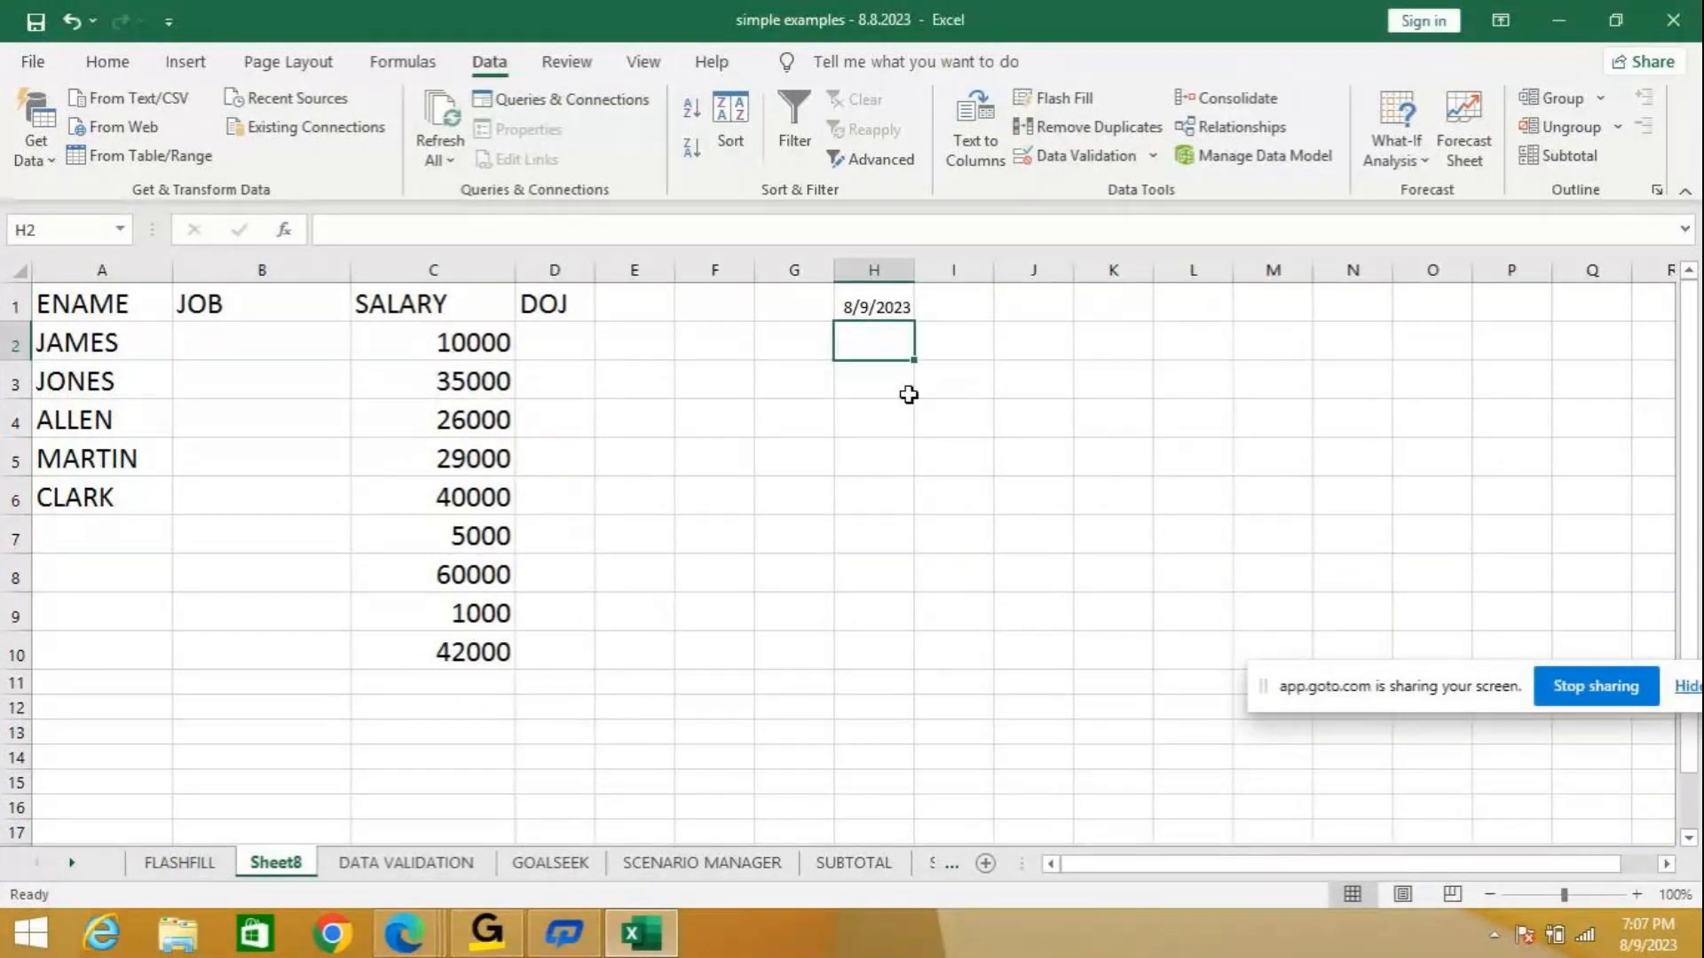
text(=T)
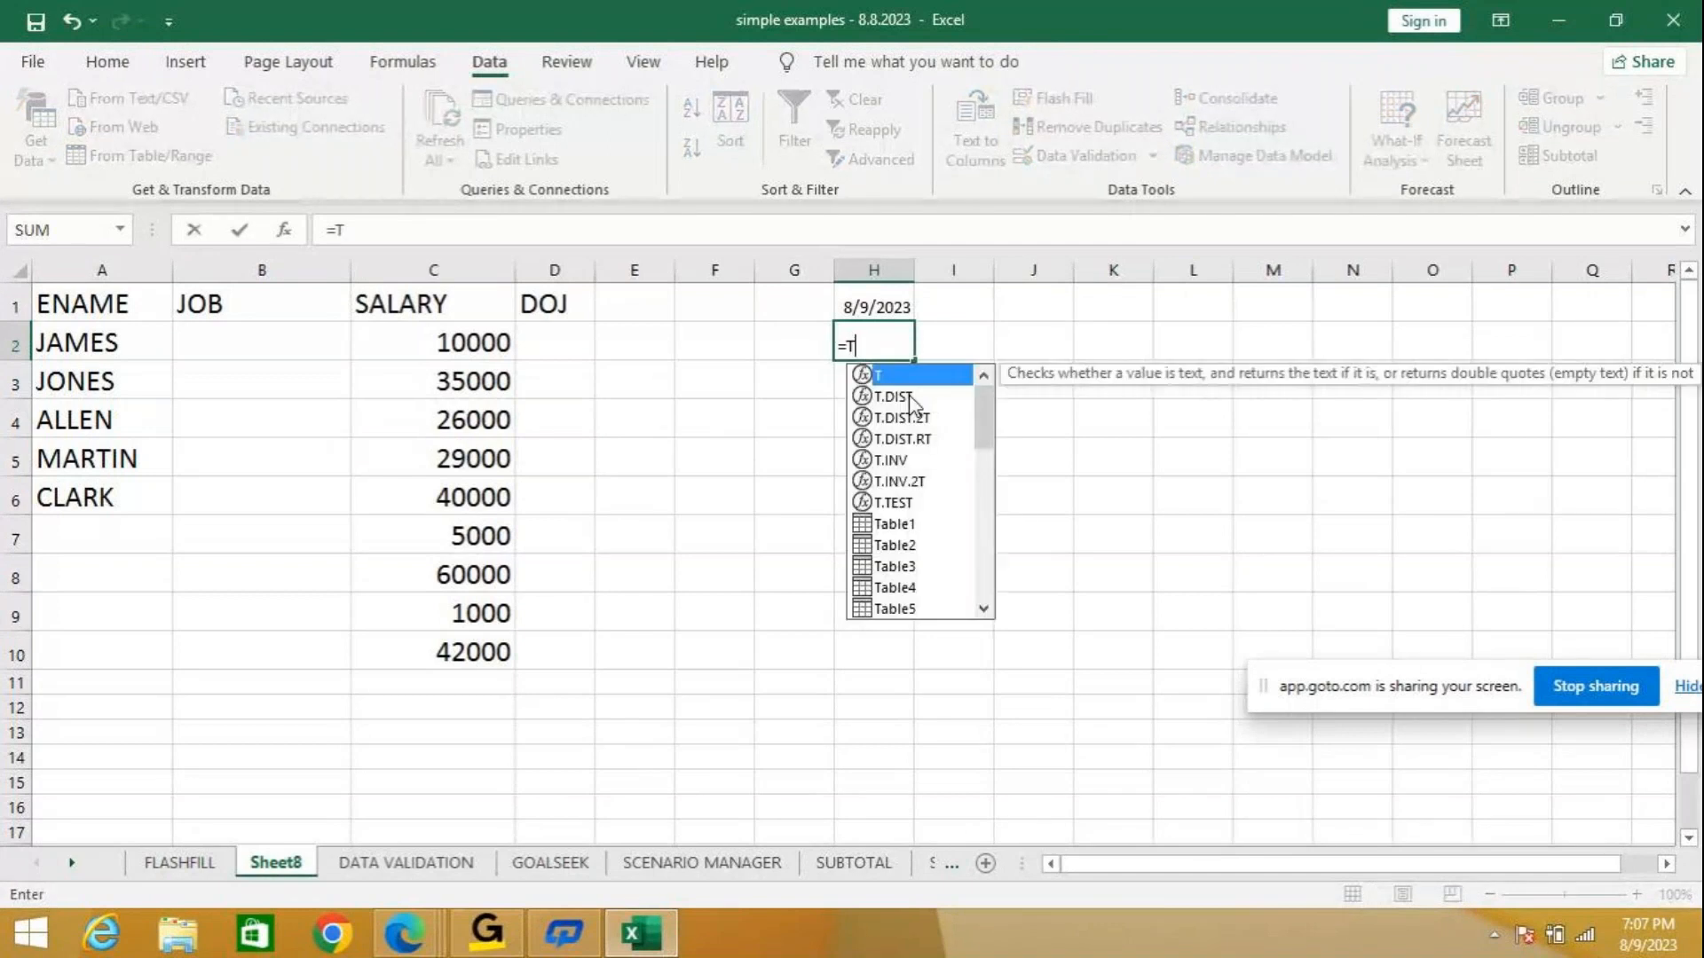
text(ODAY())
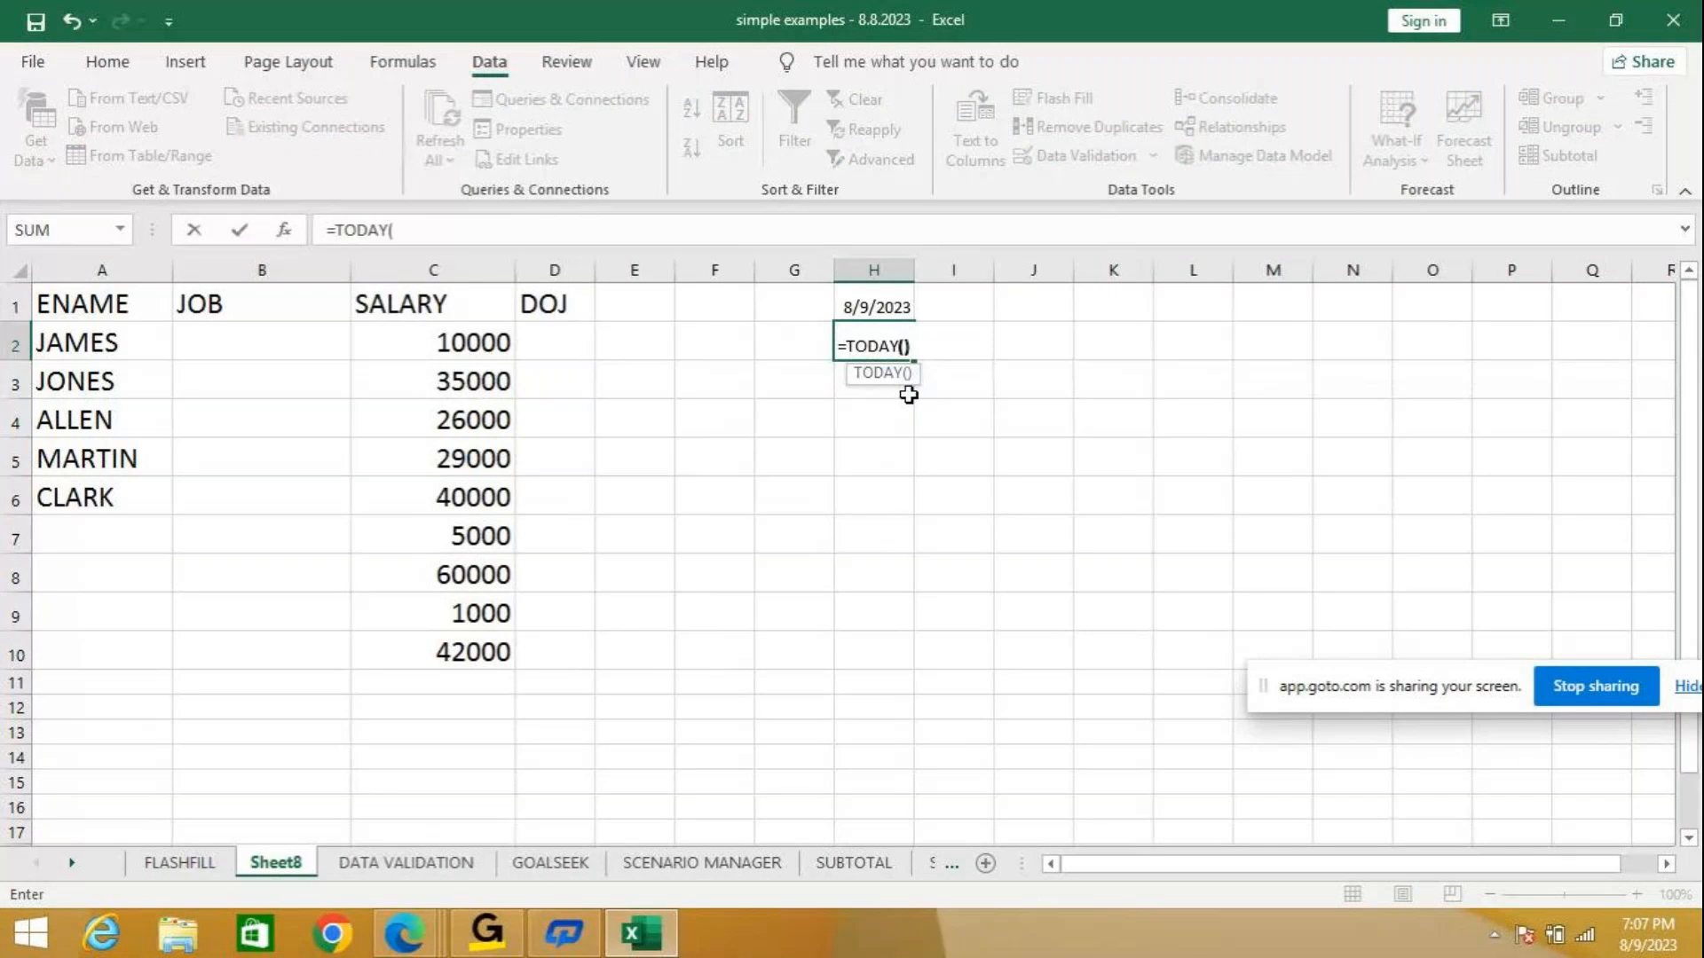
key(Return)
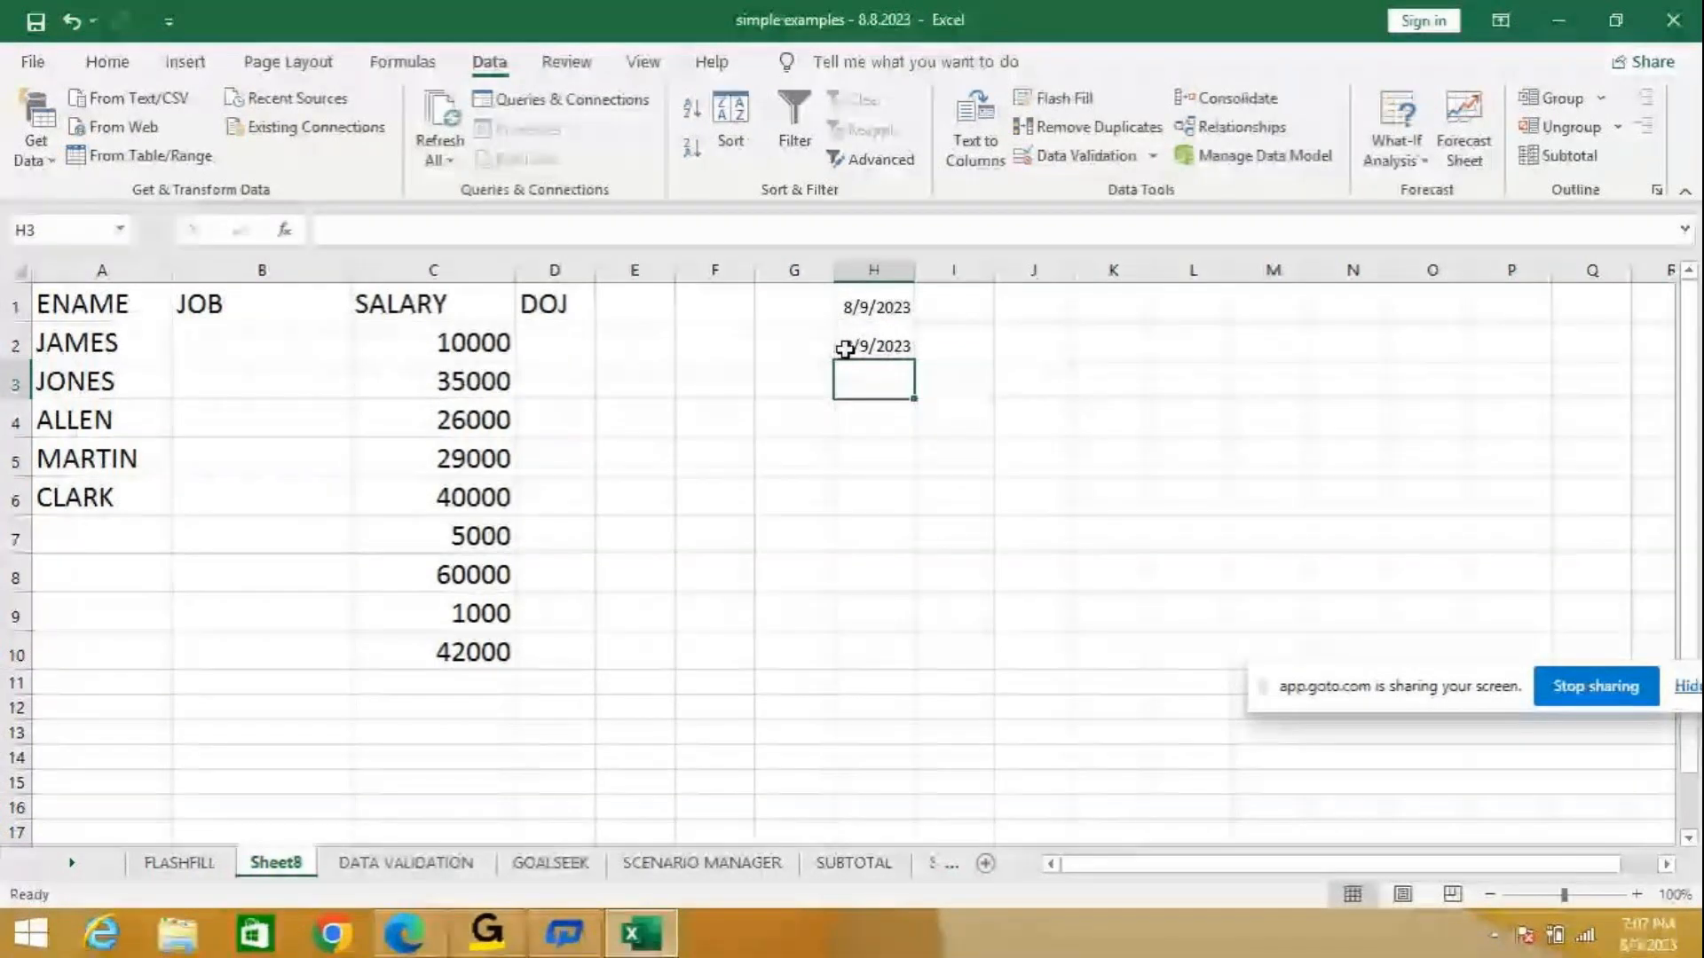
Delete the trial dates in H1:H2 and the extra salary values in C7:C10.
drag(894, 306, 896, 353)
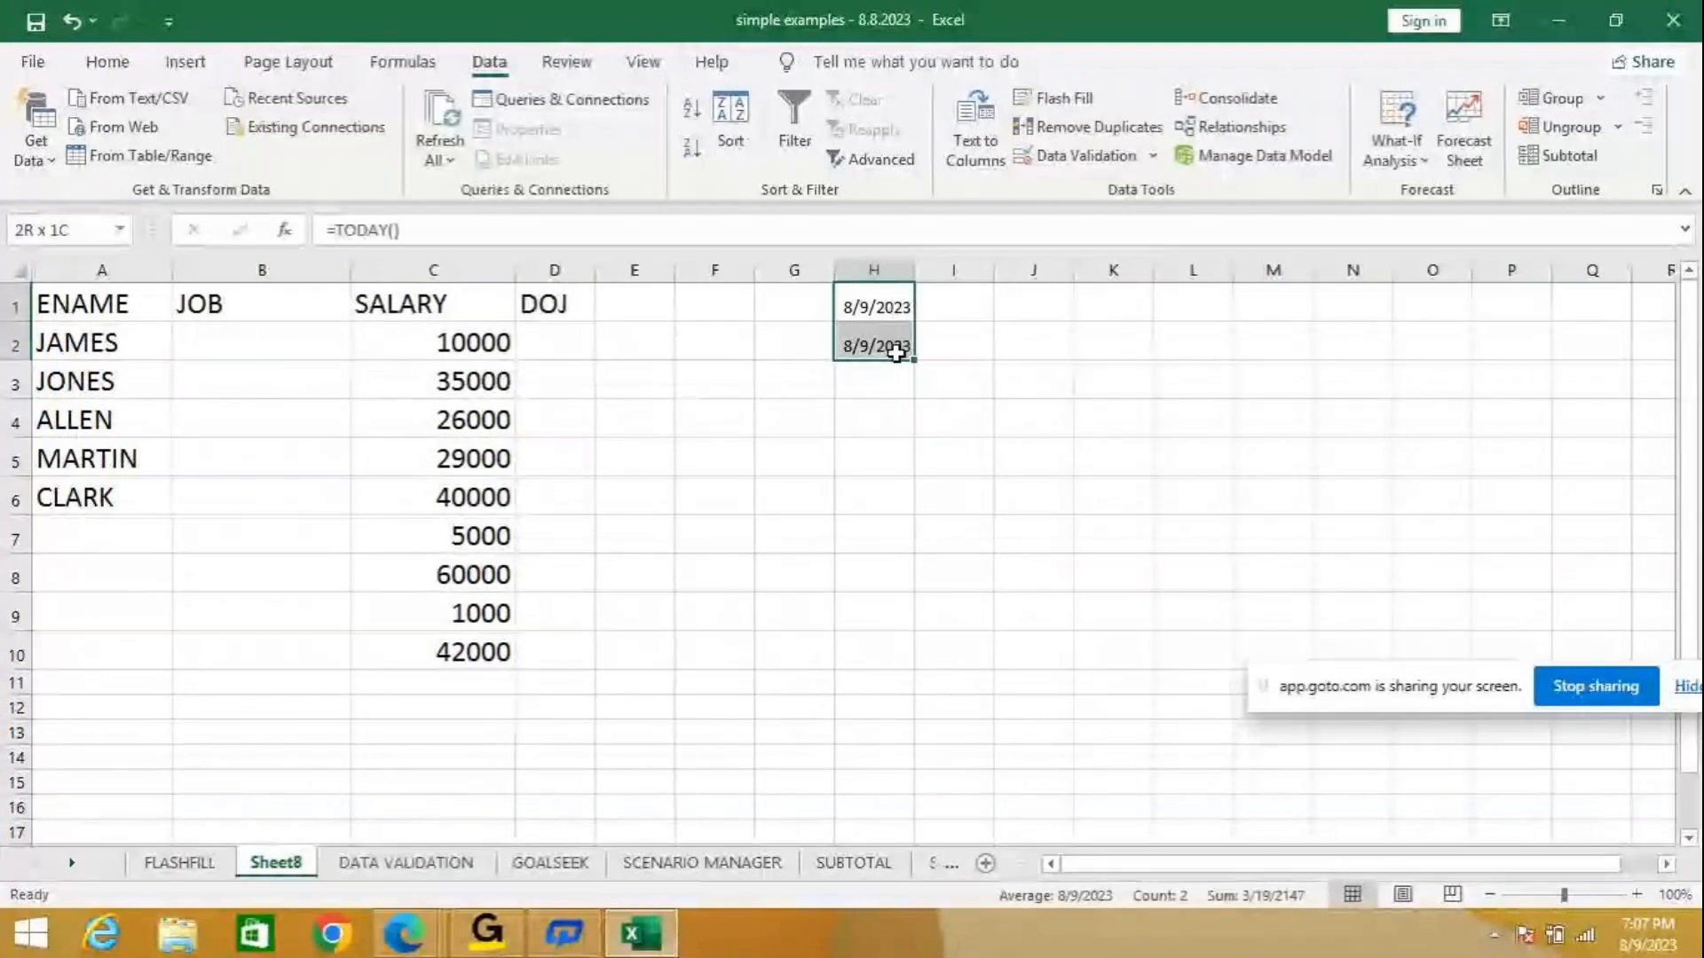
key(Delete)
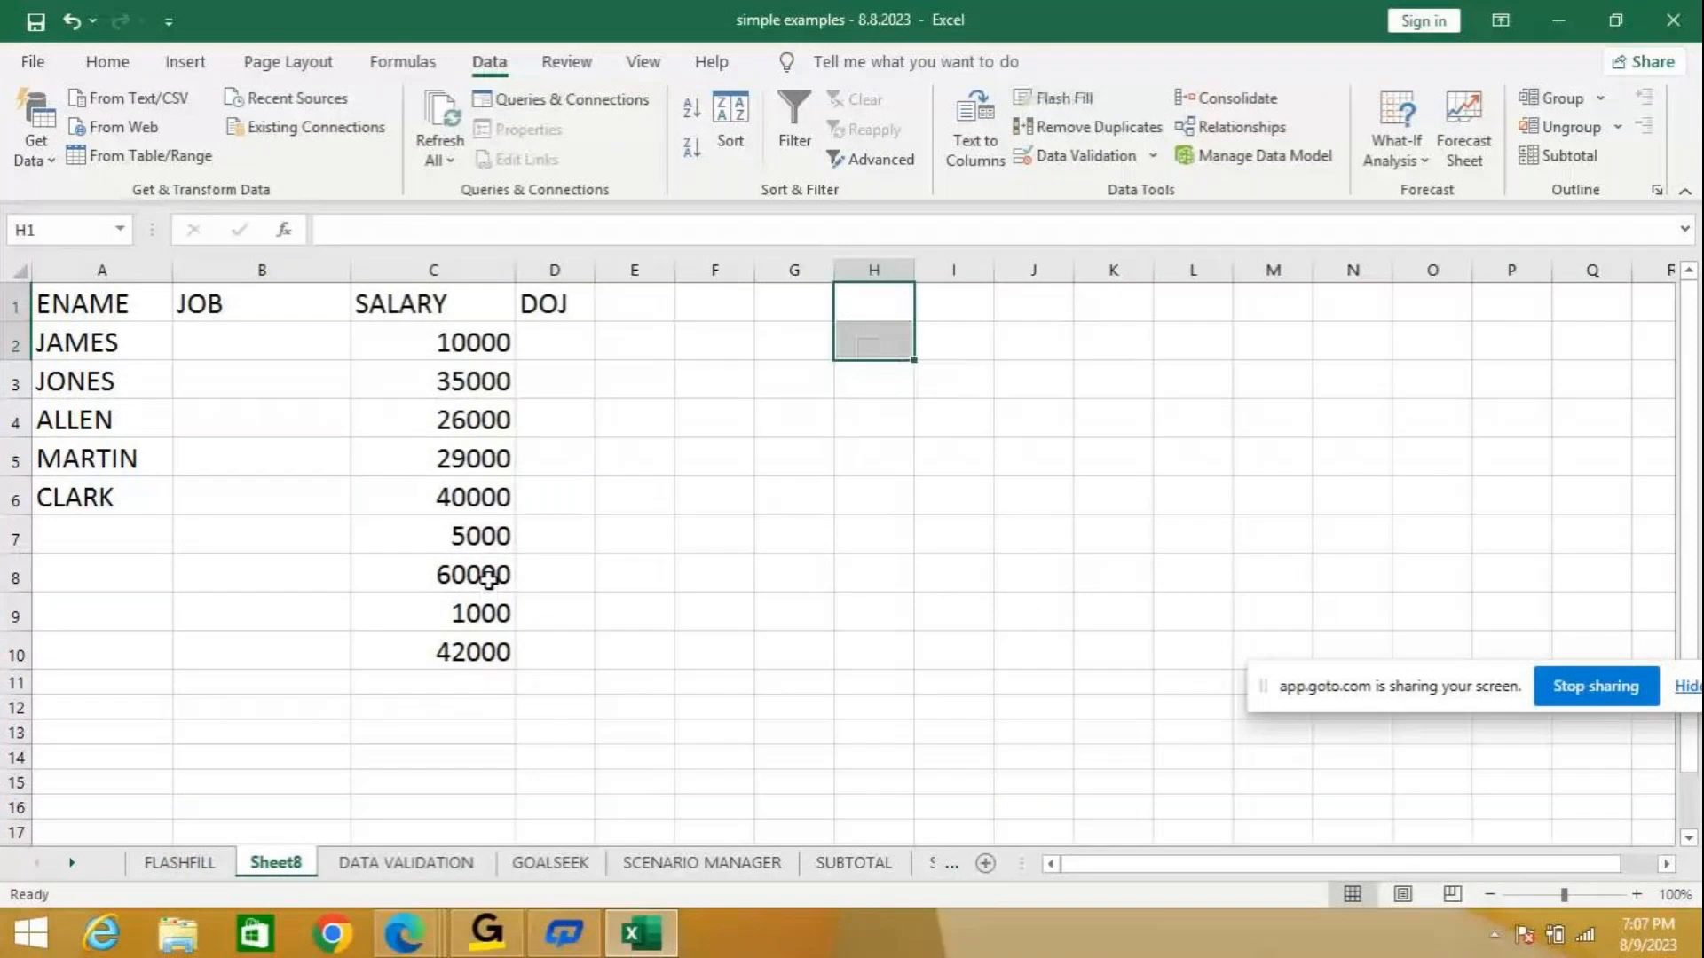
drag(479, 536, 486, 653)
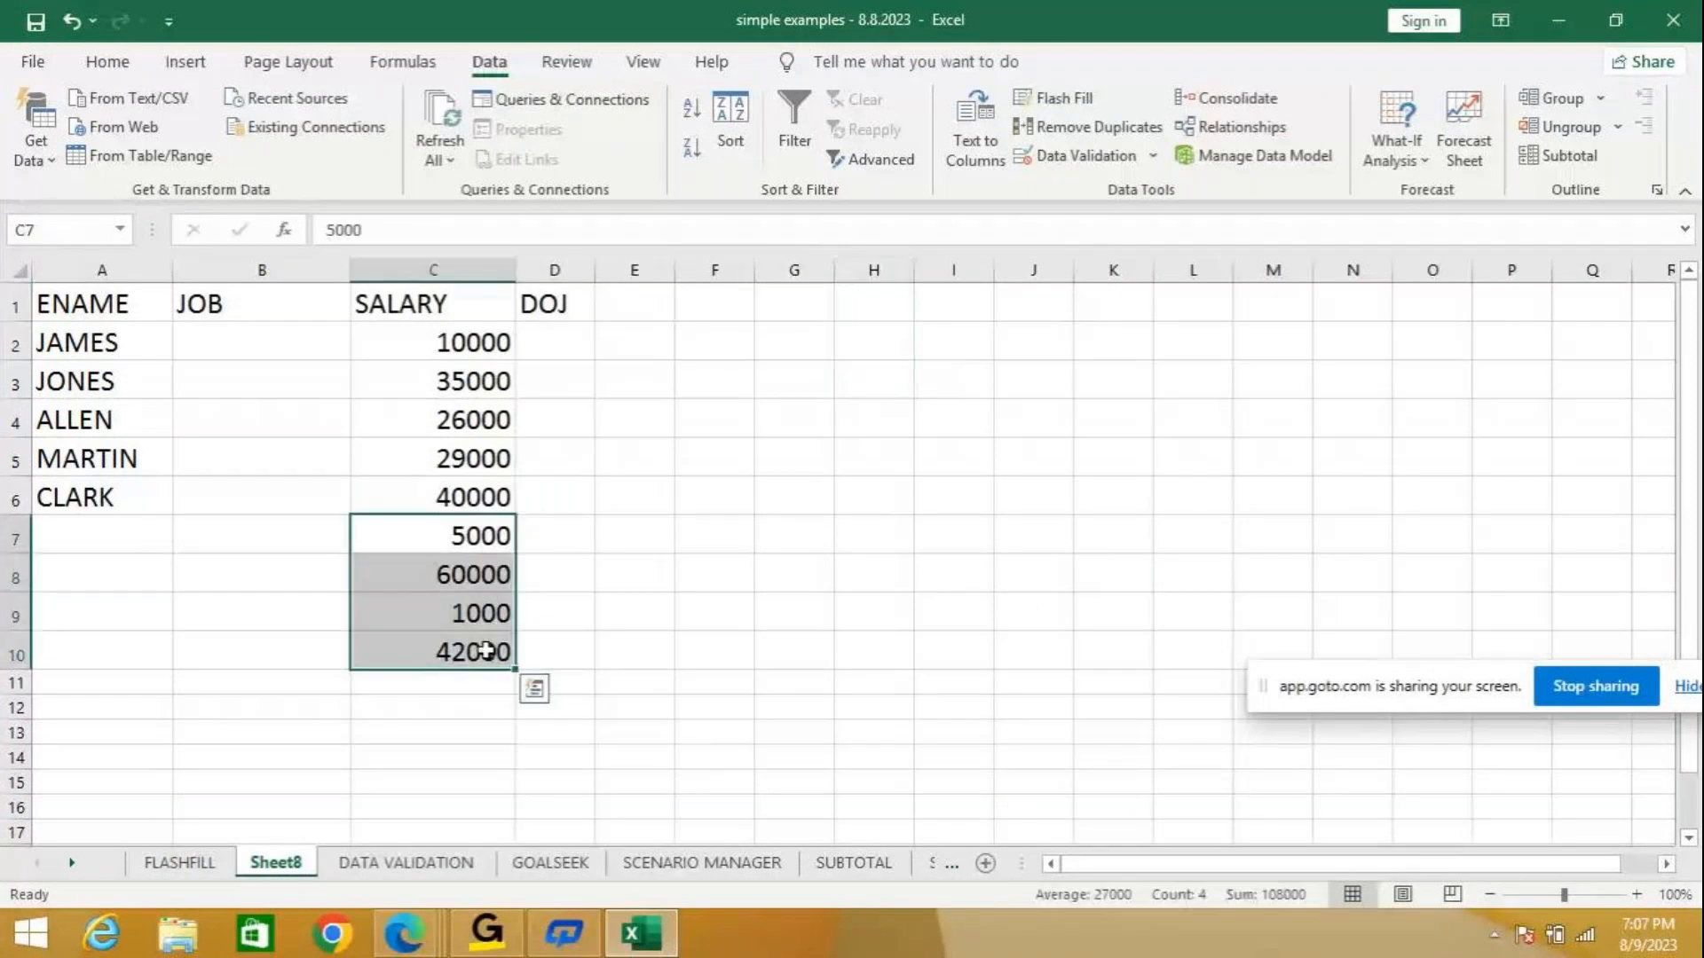
key(Delete)
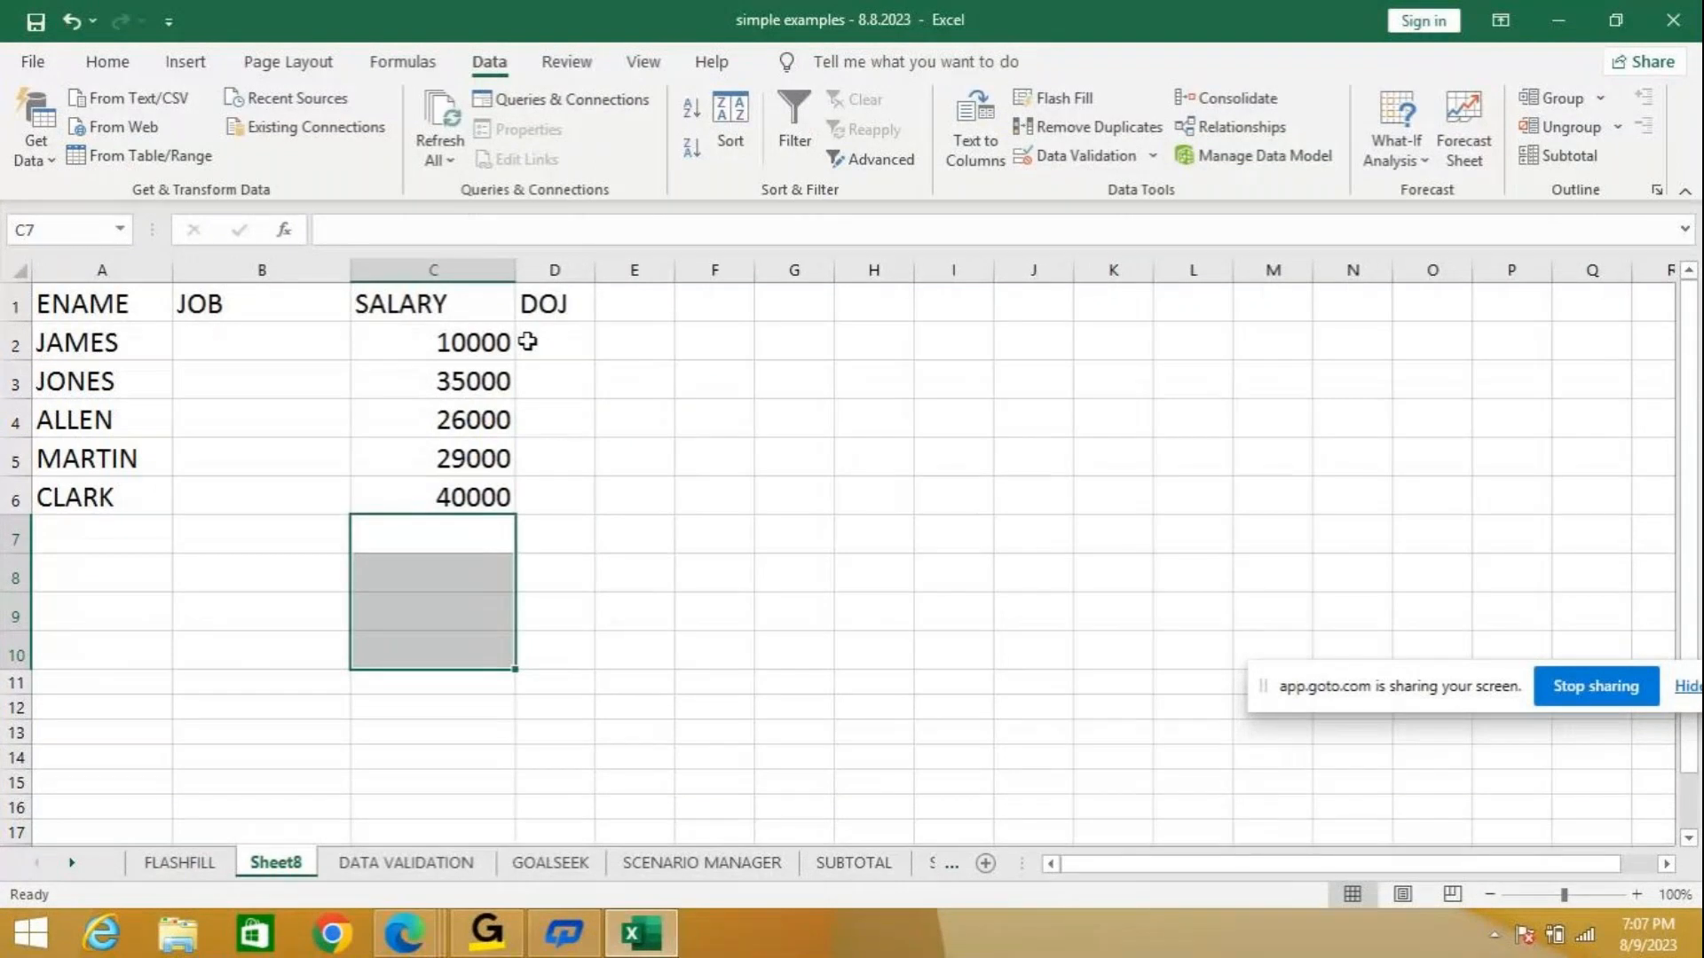
Widen the DOJ column to a little more than twice its current width.
click(554, 342)
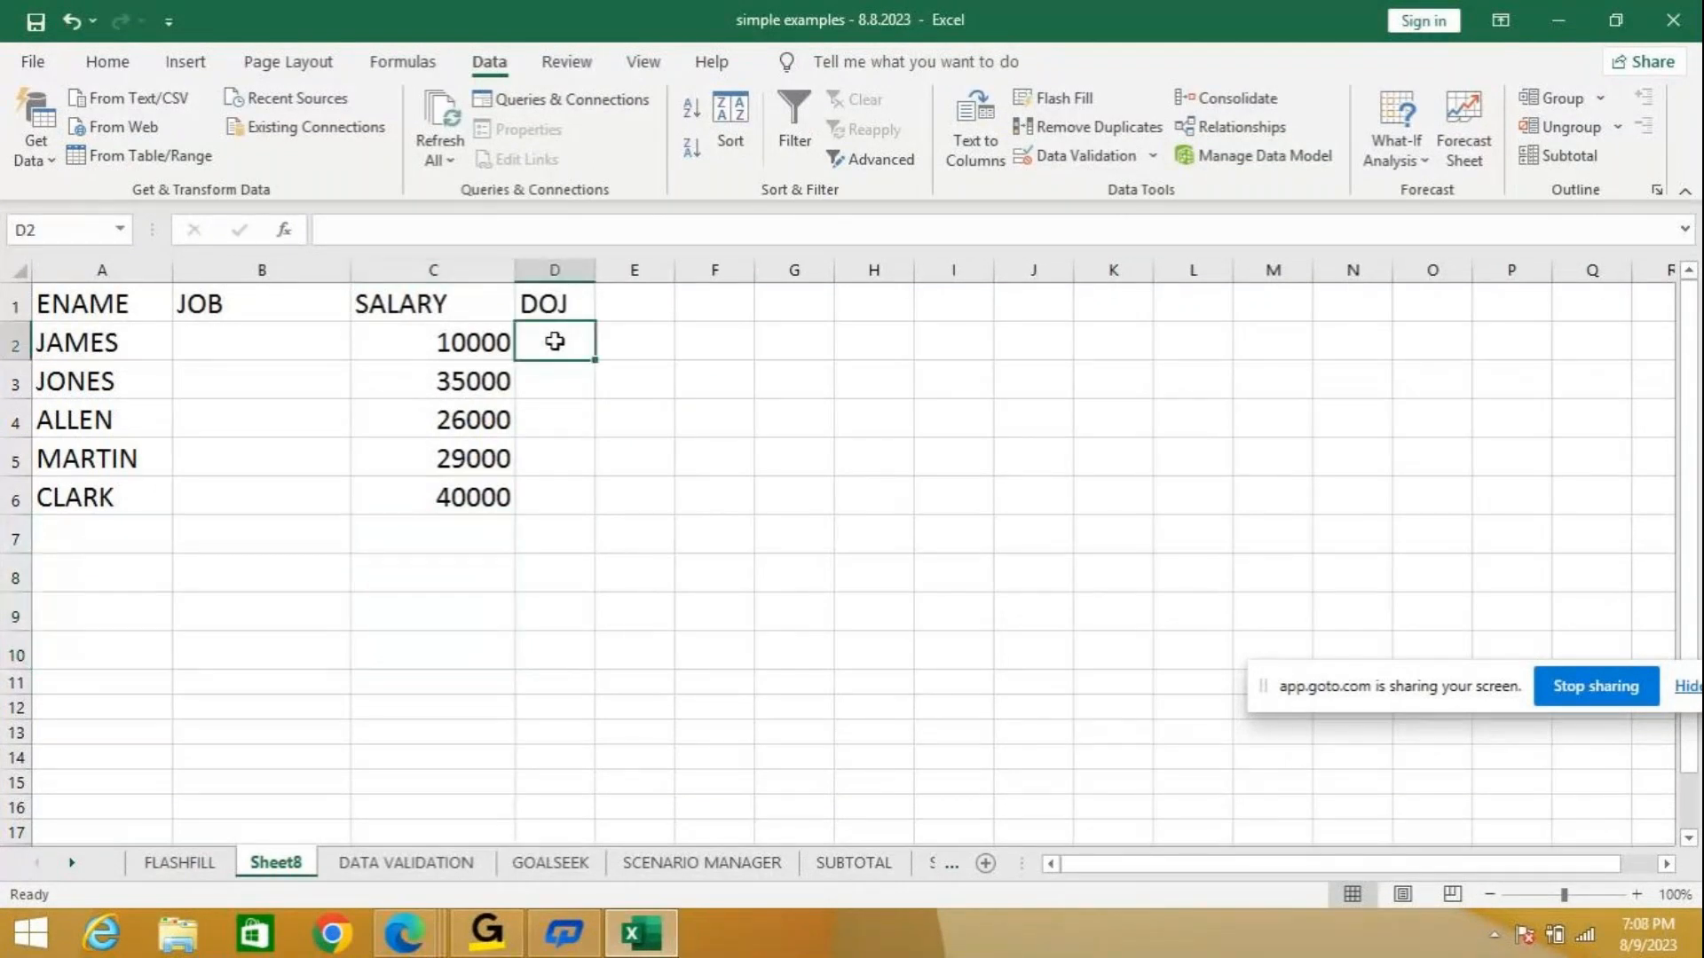
drag(556, 337, 570, 494)
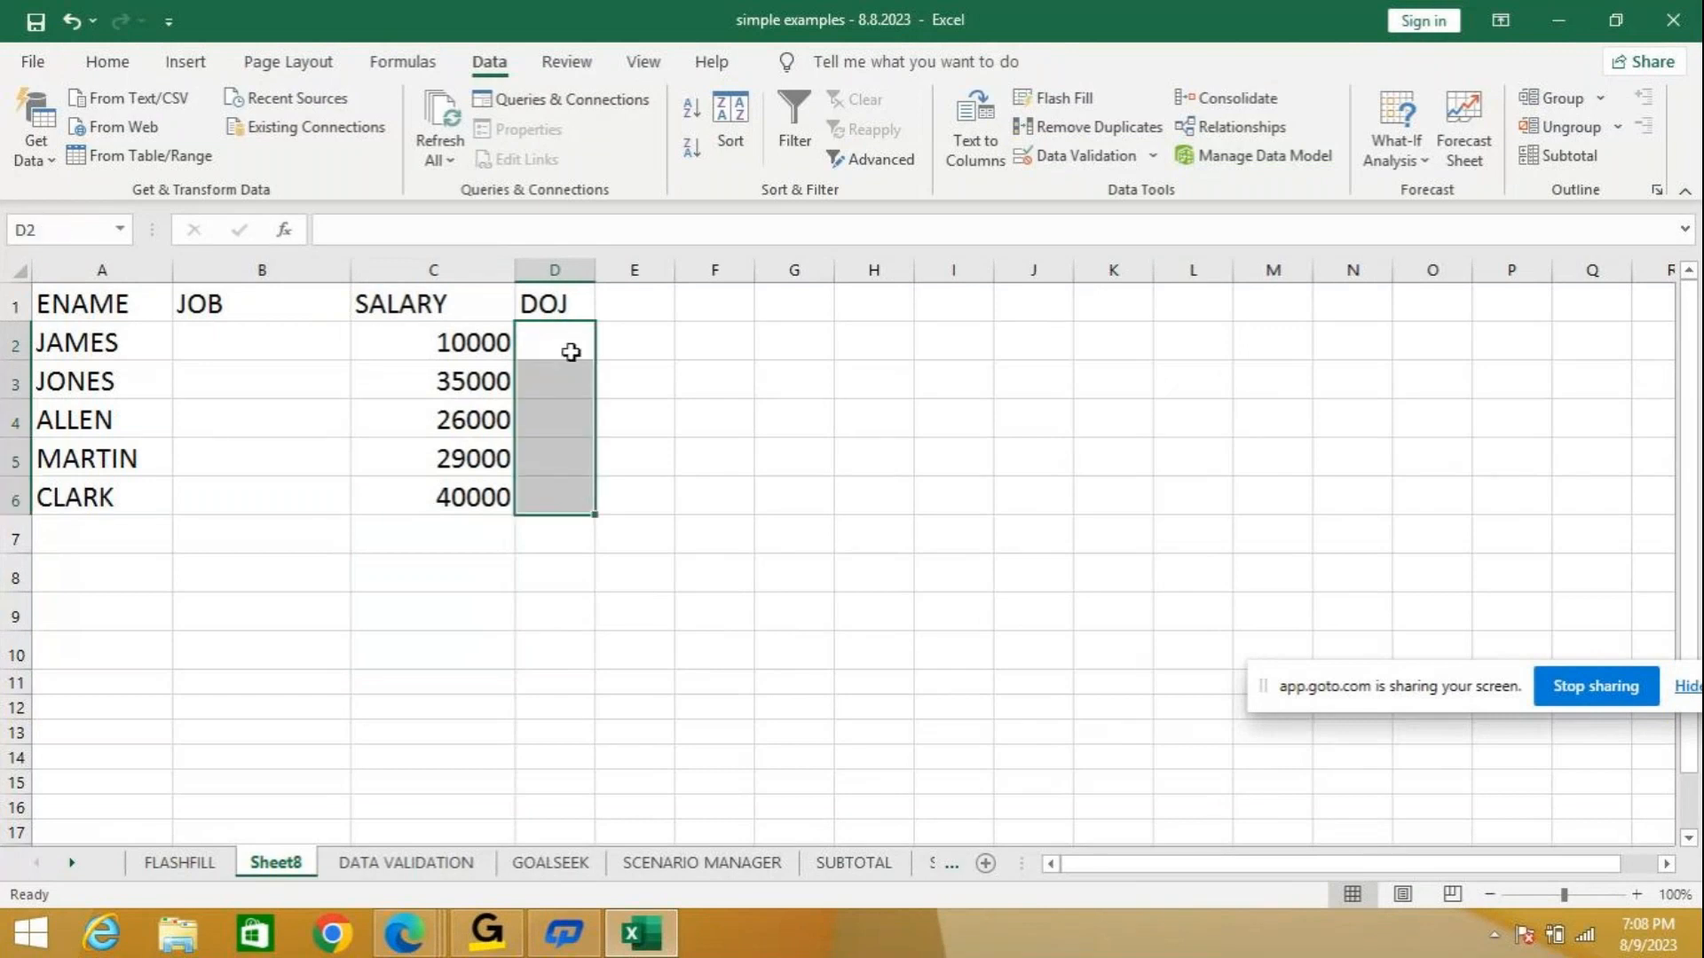
drag(594, 270, 714, 269)
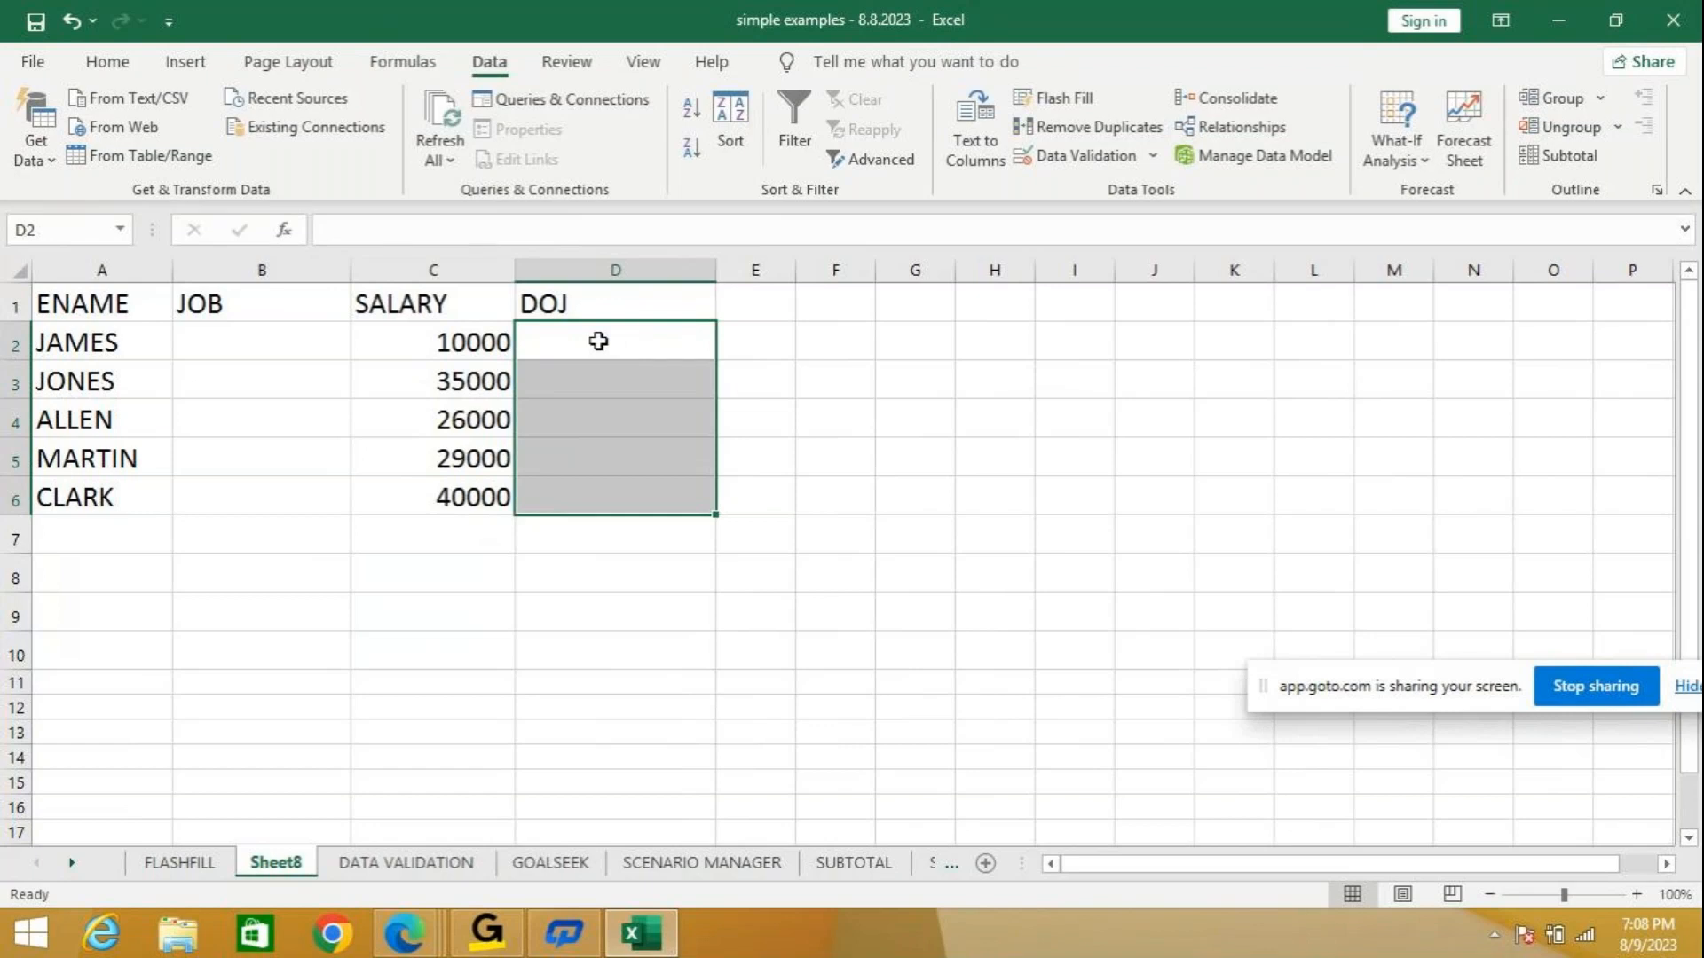
Set the data validation criteria for D2:D6 to allow only dates between 8/1/2023 and 8/8/2023.
drag(598, 340, 590, 490)
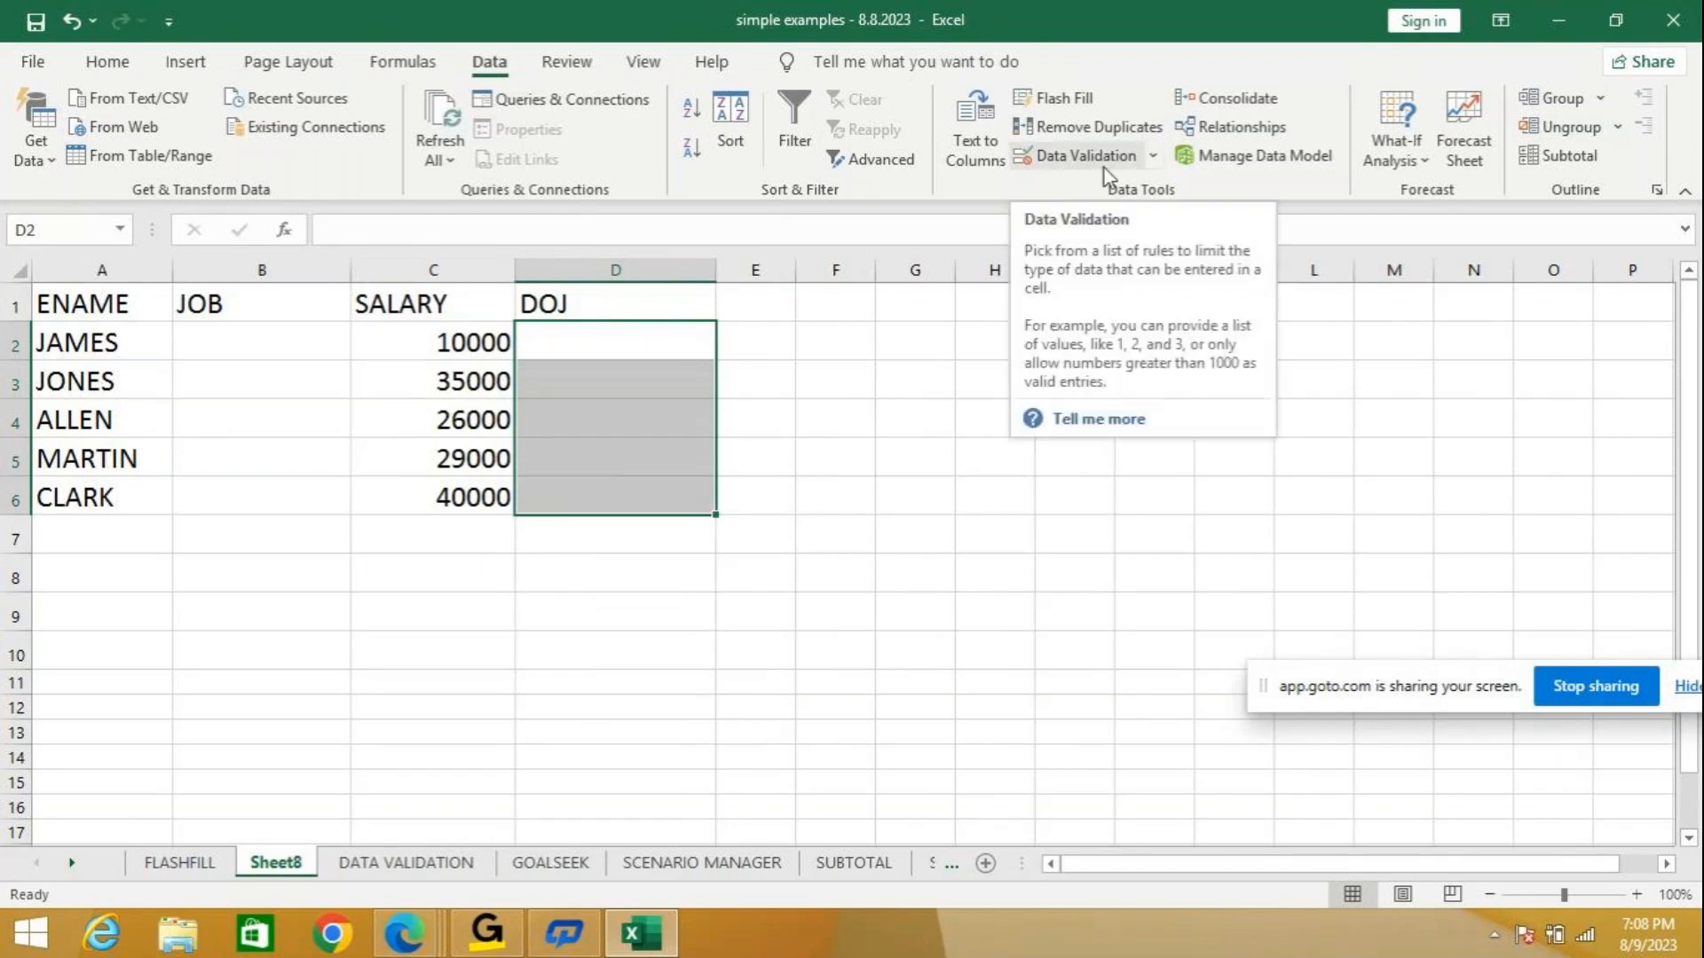
click(1152, 156)
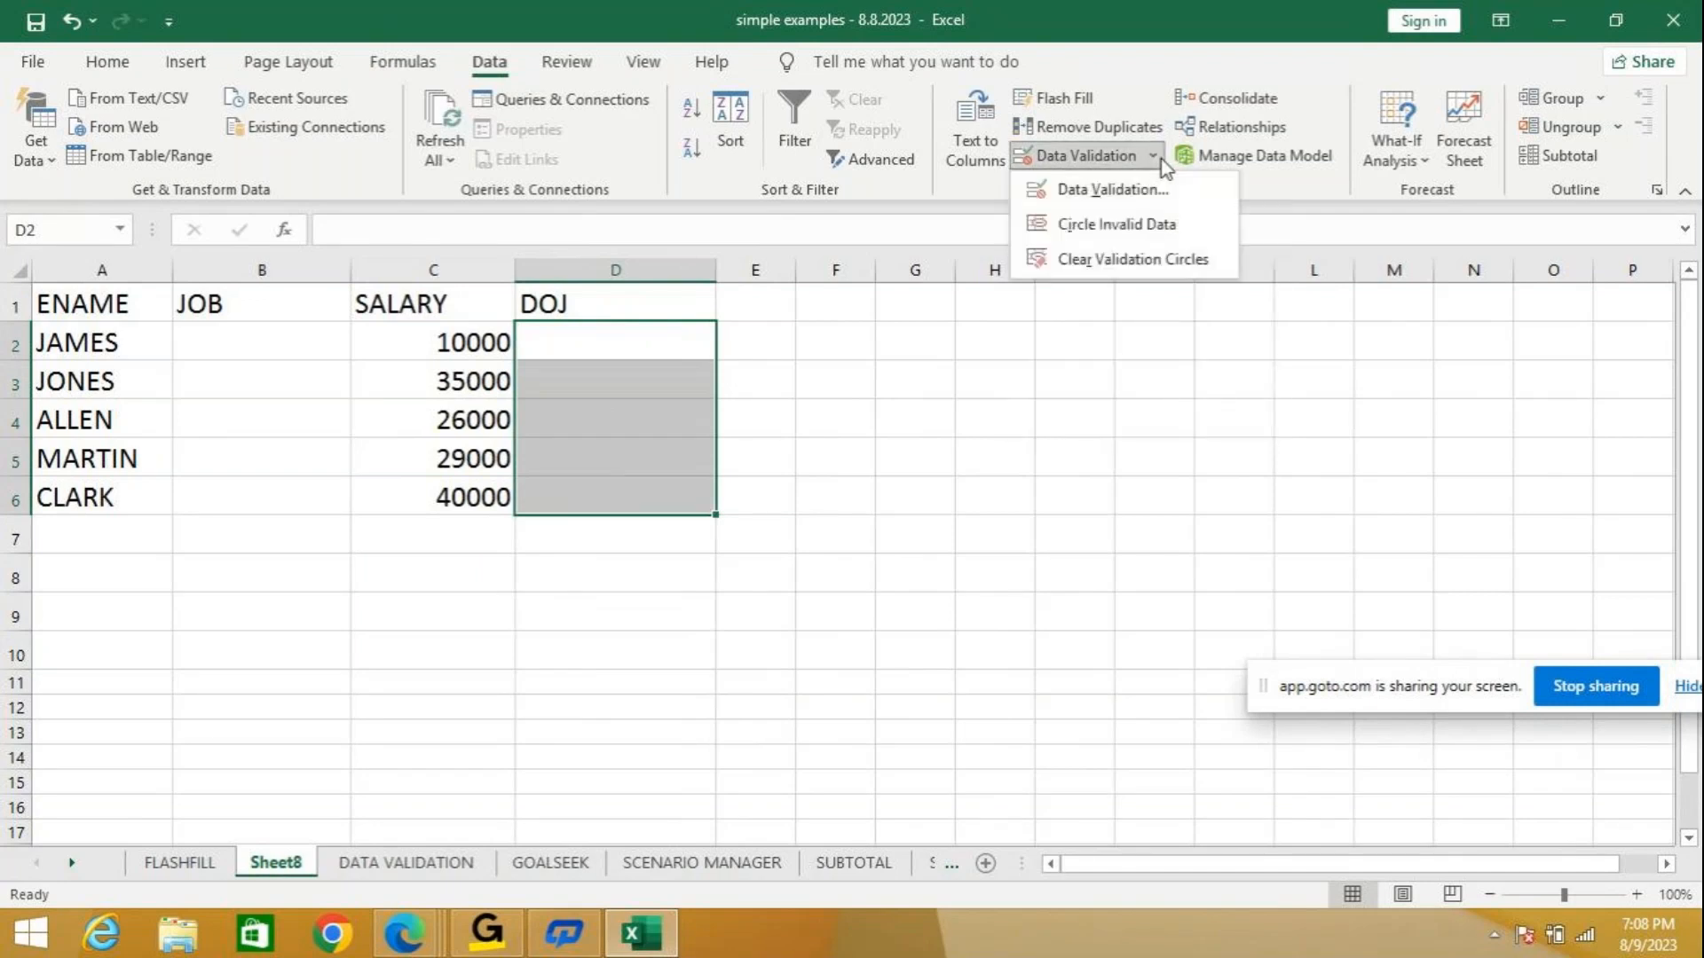
click(1093, 186)
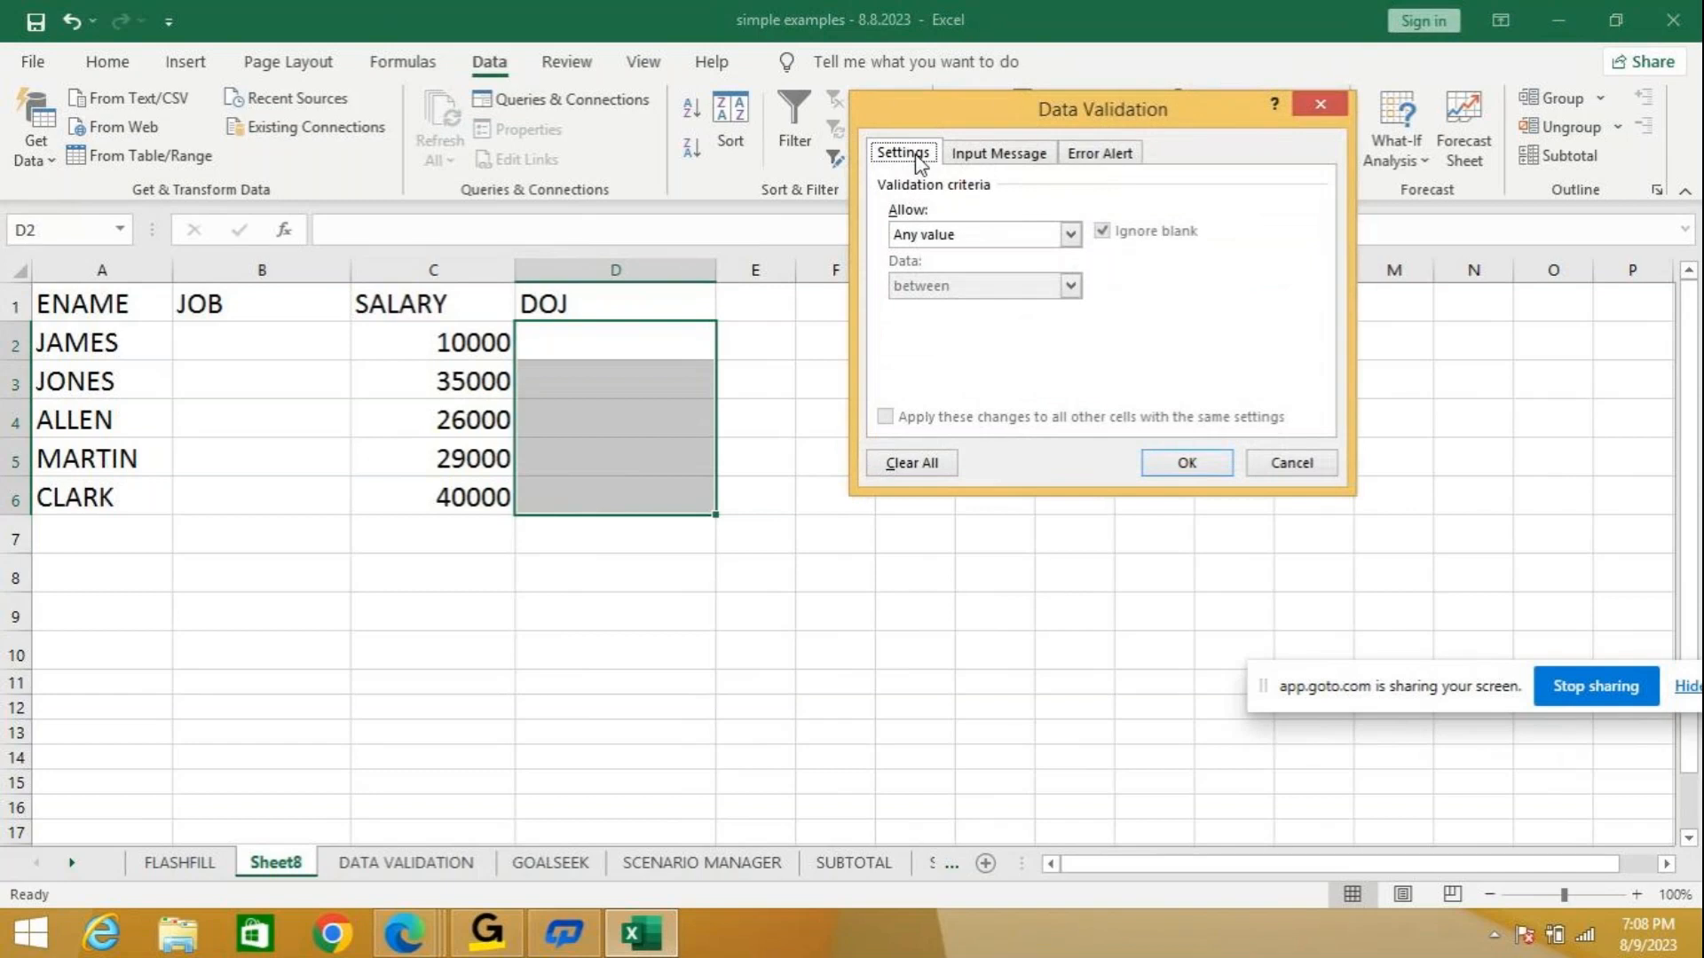
click(1071, 235)
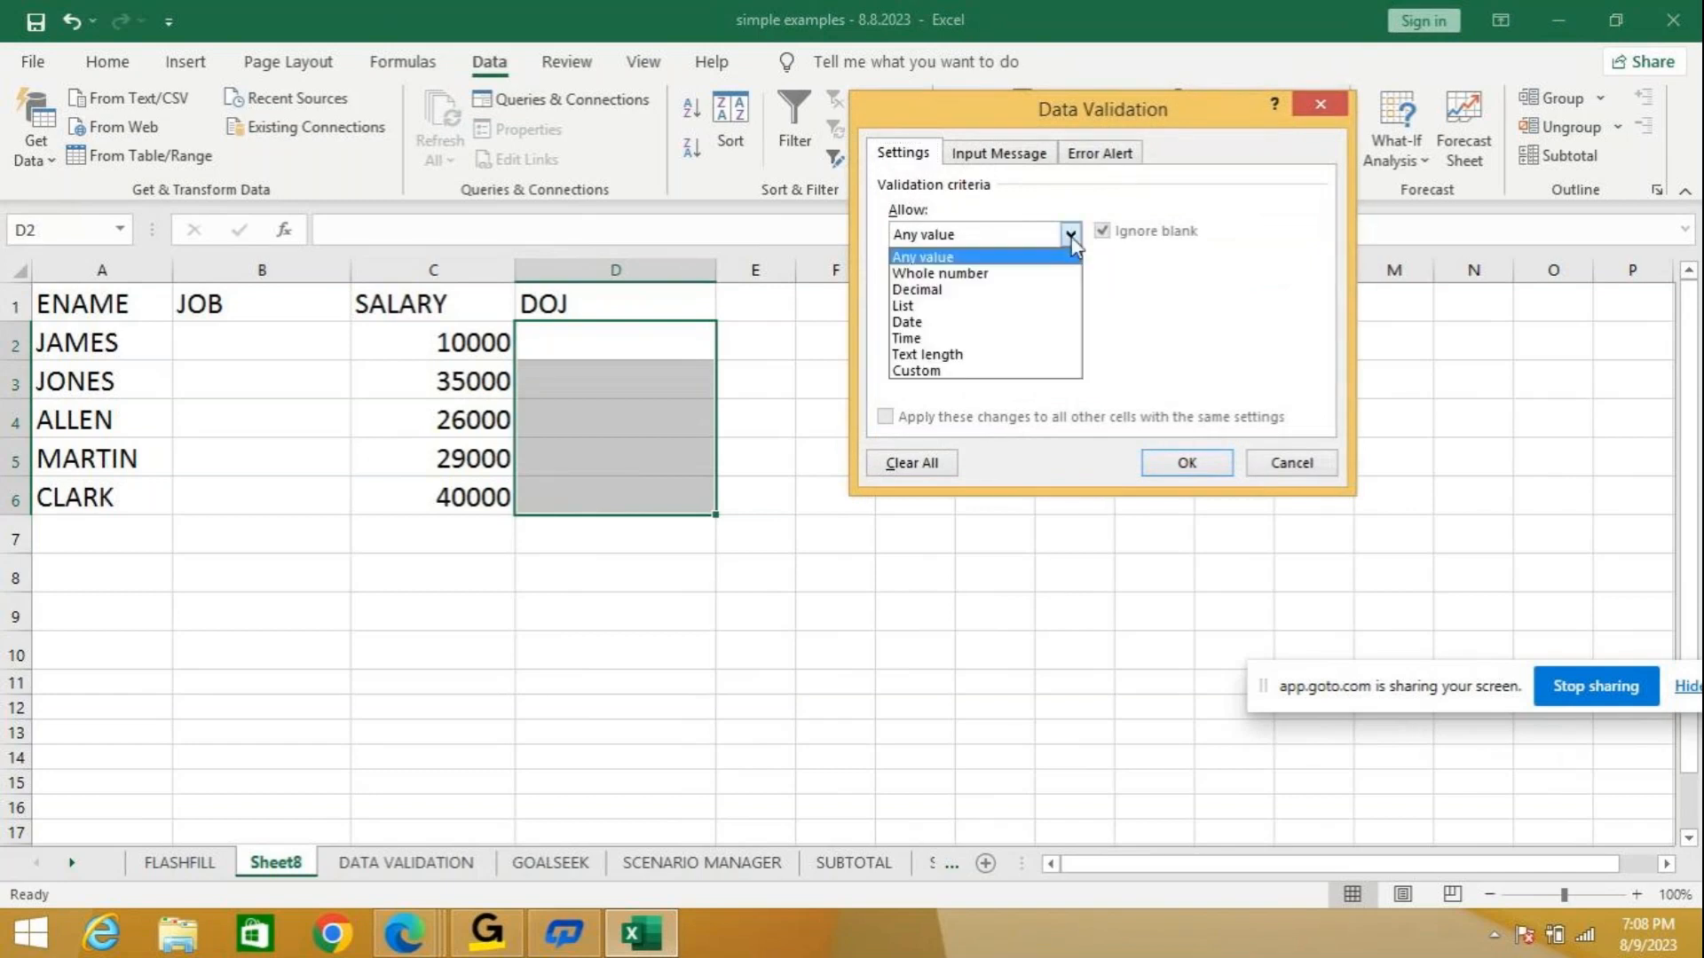
click(954, 333)
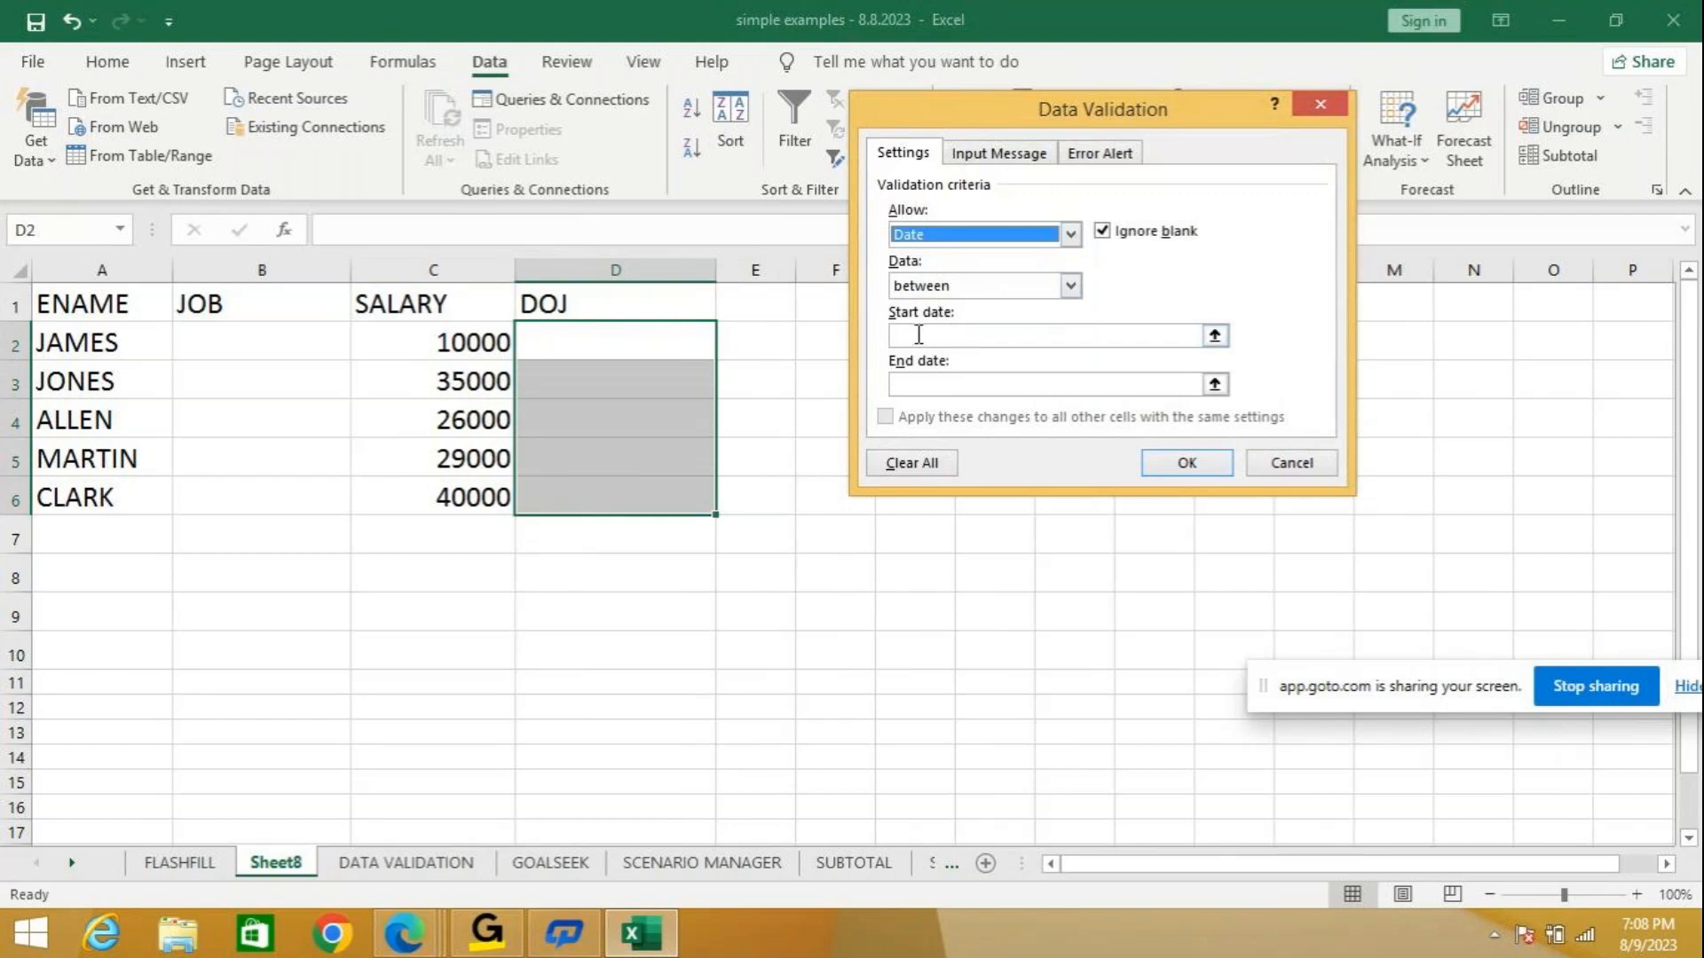
click(919, 335)
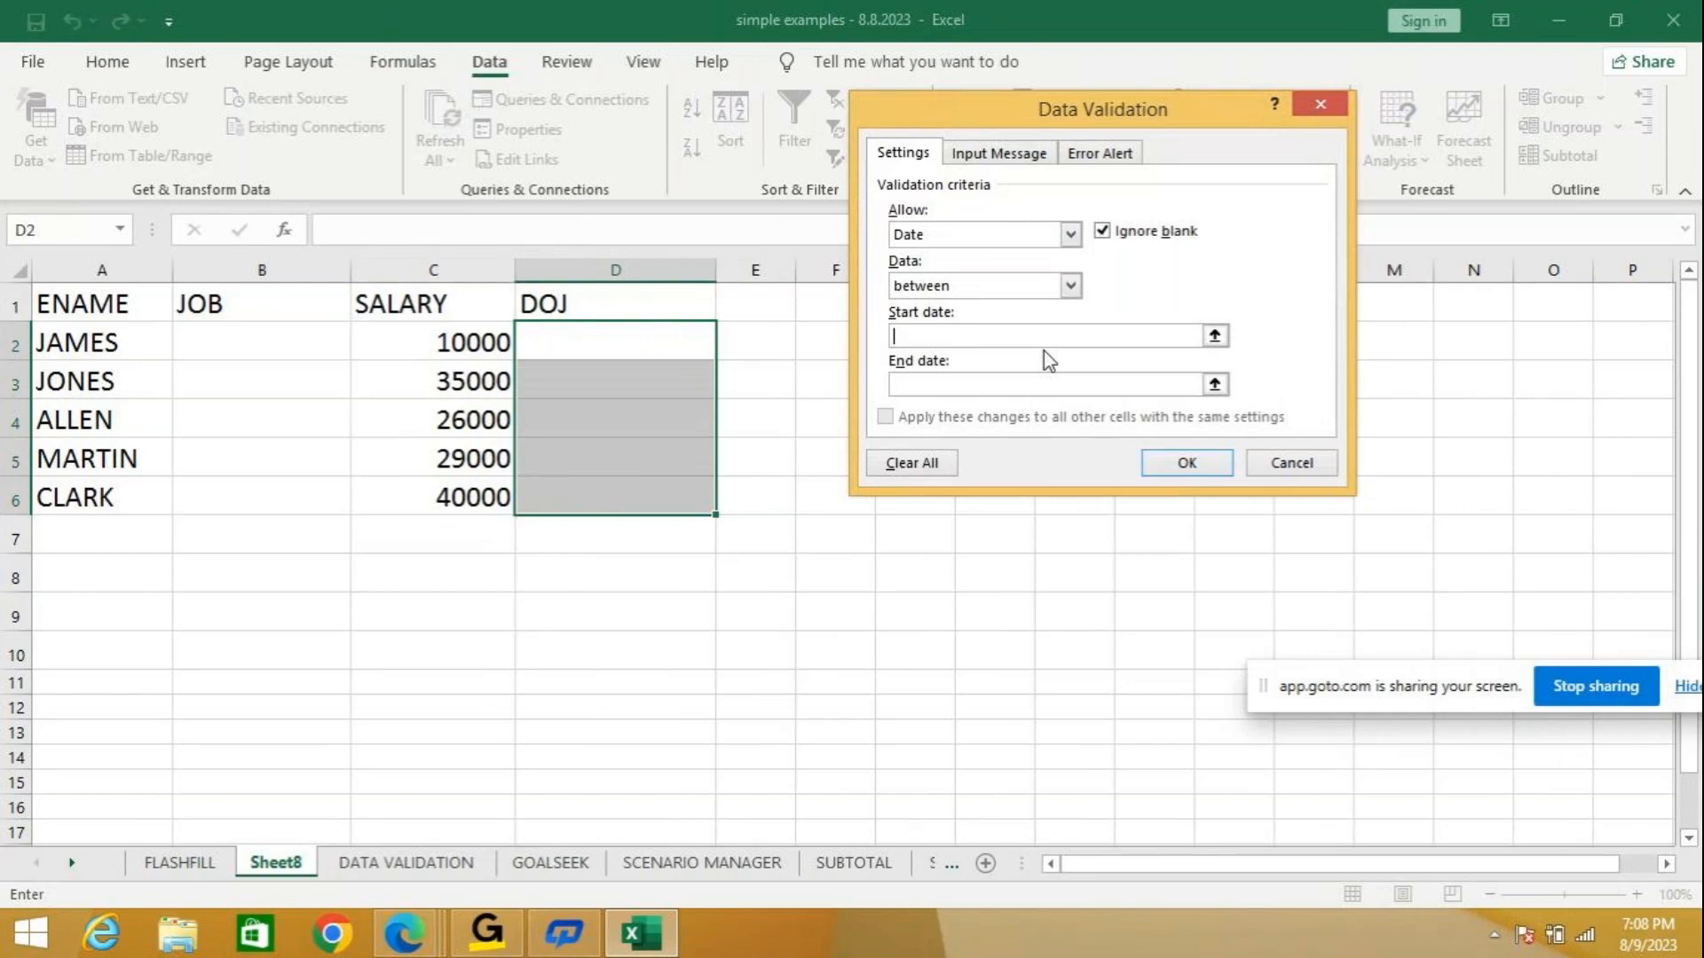
text(8/1/2033)
click(921, 382)
text(8/8/202)
Add an input message to the validation rule with title DOJ and text "ENTER DATE BETWEEN 8/1/2023 - 8/8/2023".
click(1022, 156)
click(954, 269)
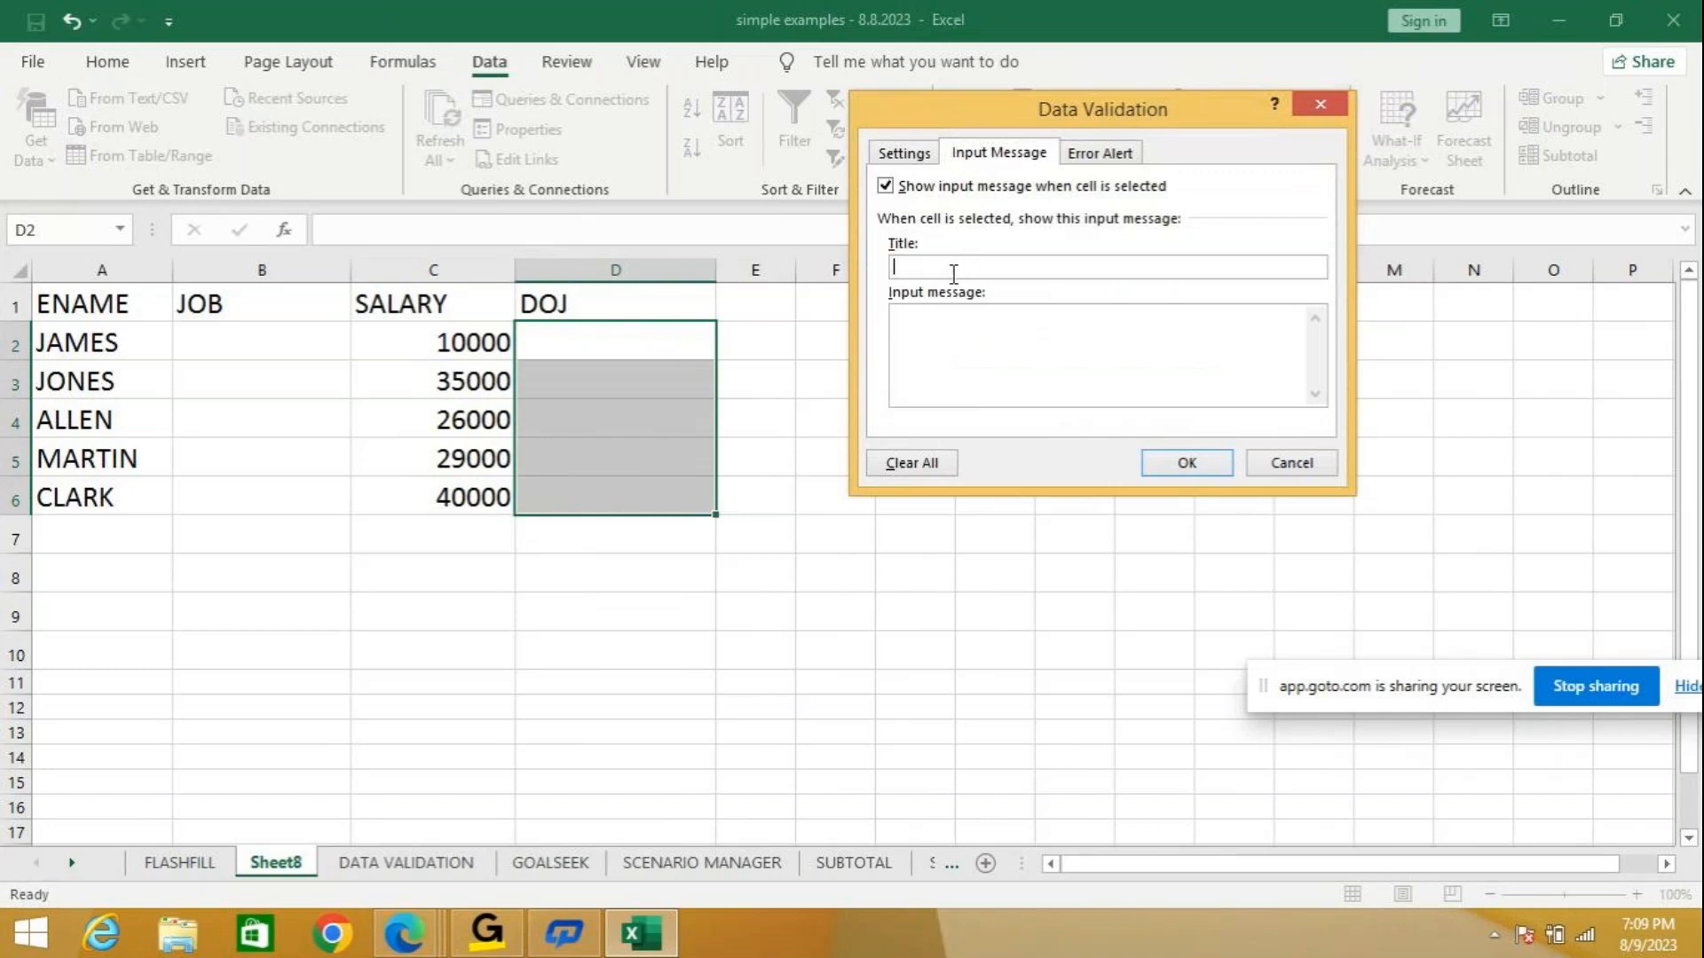
text(DOJ)
click(915, 325)
text(ENTER DATE BETWEEN)
text(1)
key(BackSpace)
text(8)
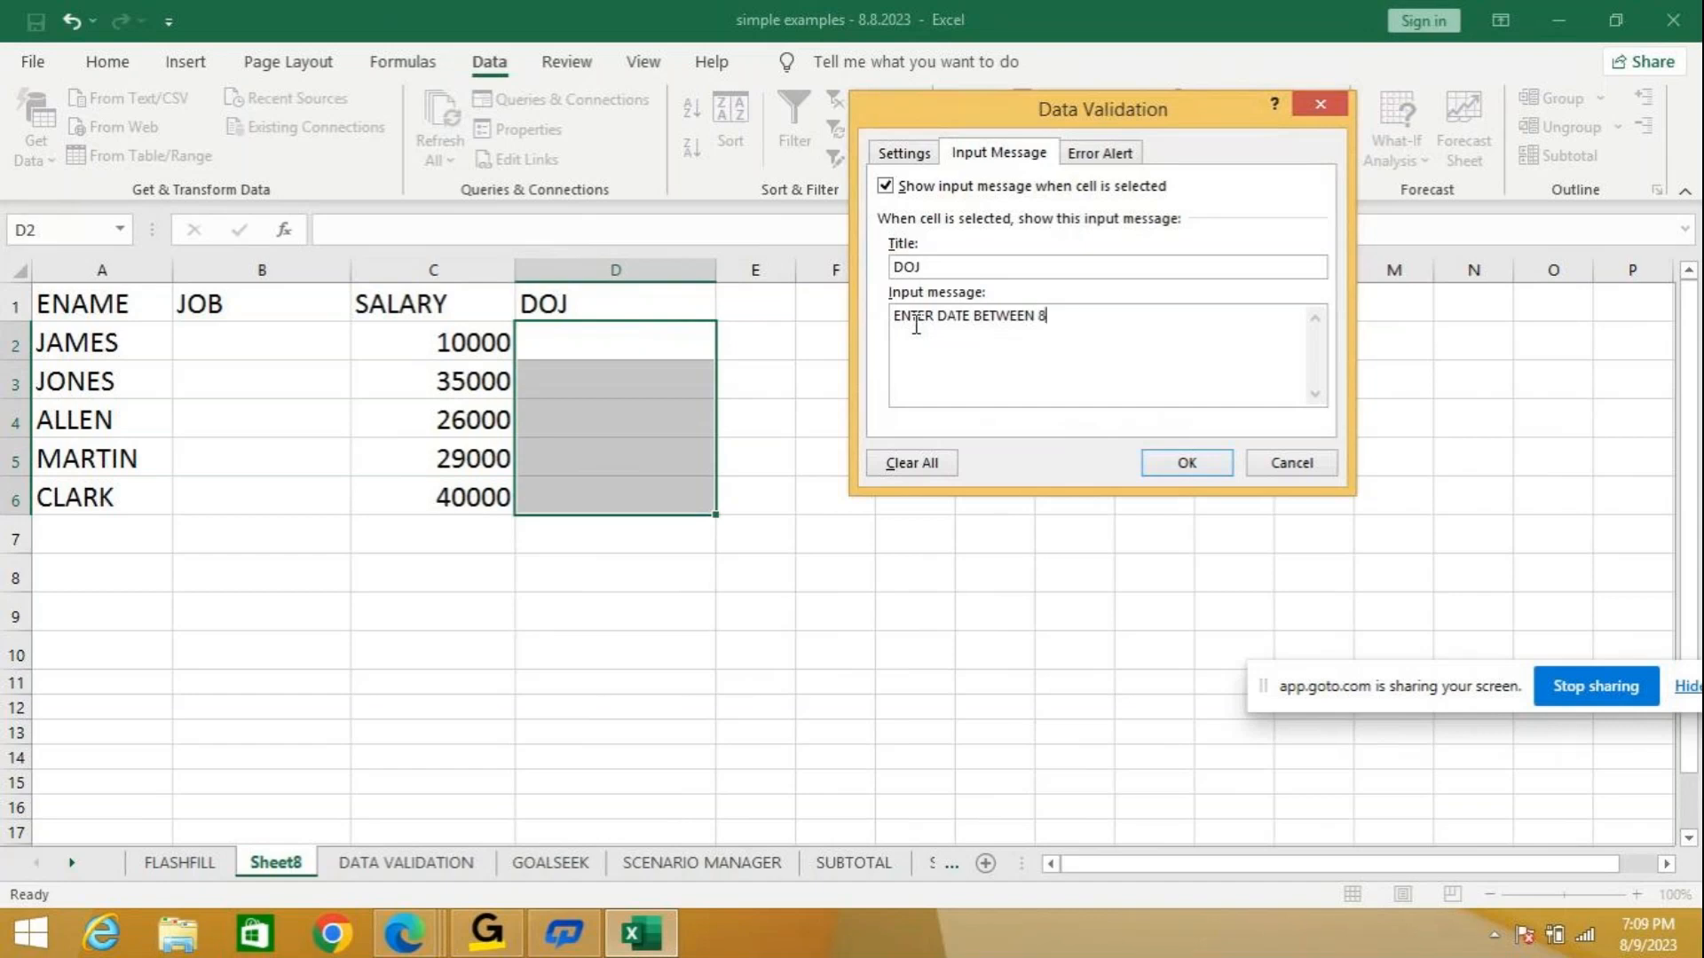
text(/1/2023 - 8/8/2023)
Define a Stop-style error alert titled ERROR with message INVALID DATE, and apply the validation rule.
click(1101, 153)
click(1118, 268)
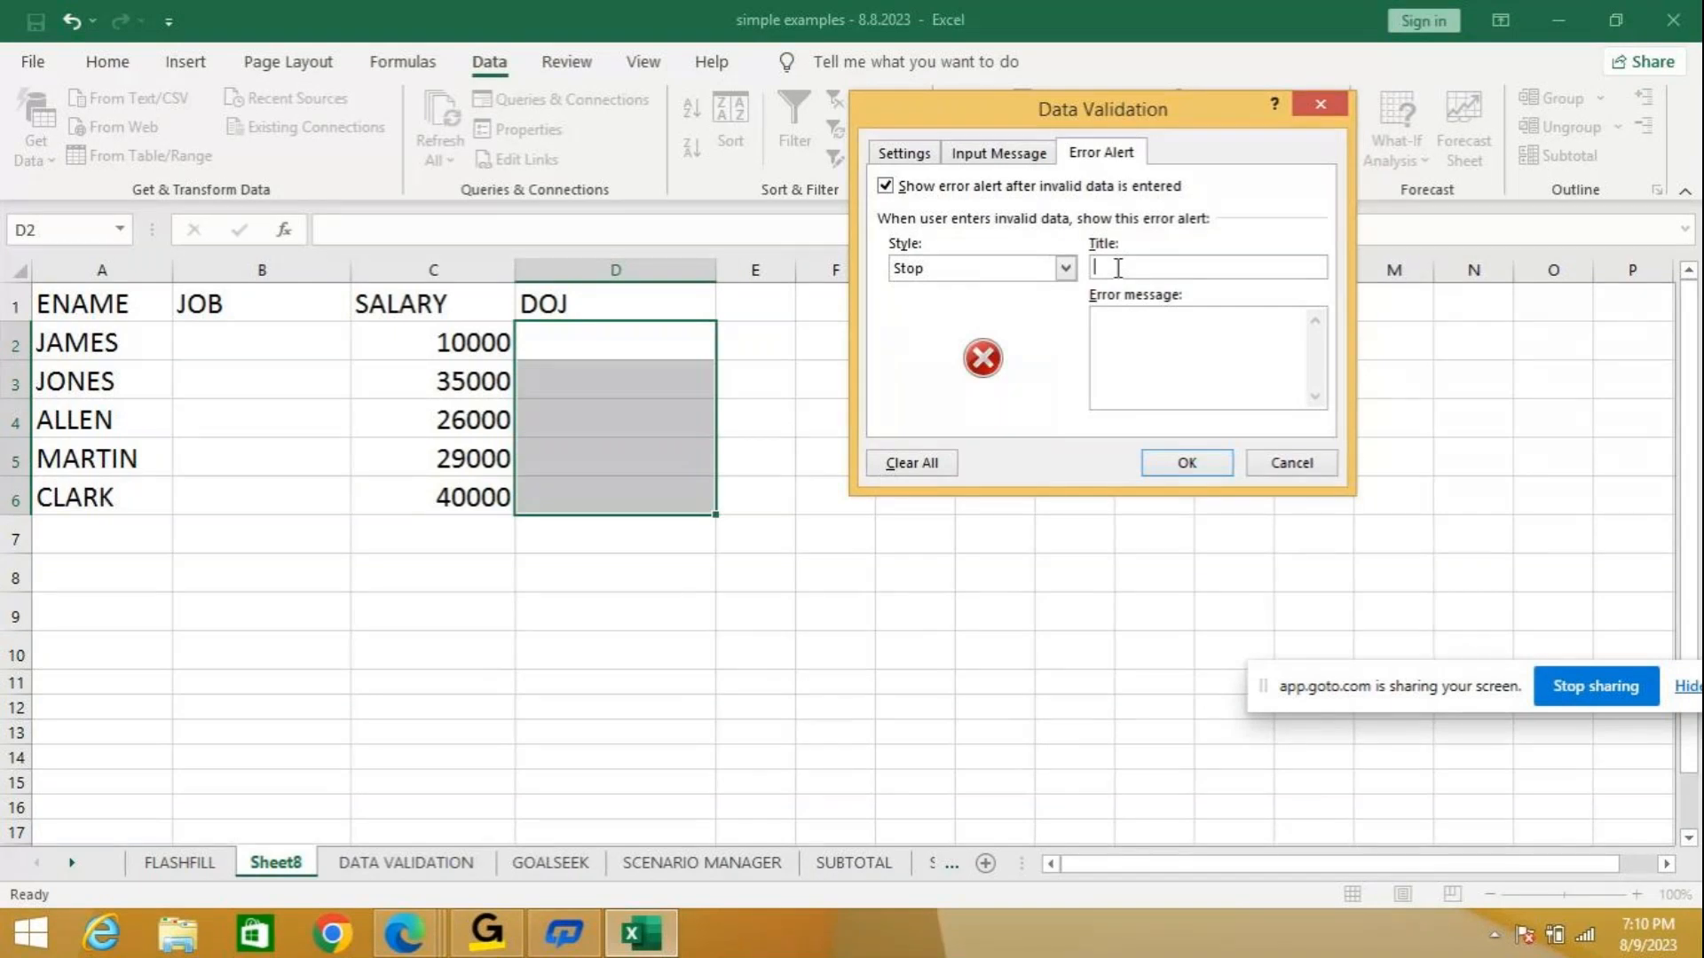
text(ERROR)
click(1154, 321)
text(INVALID DATE)
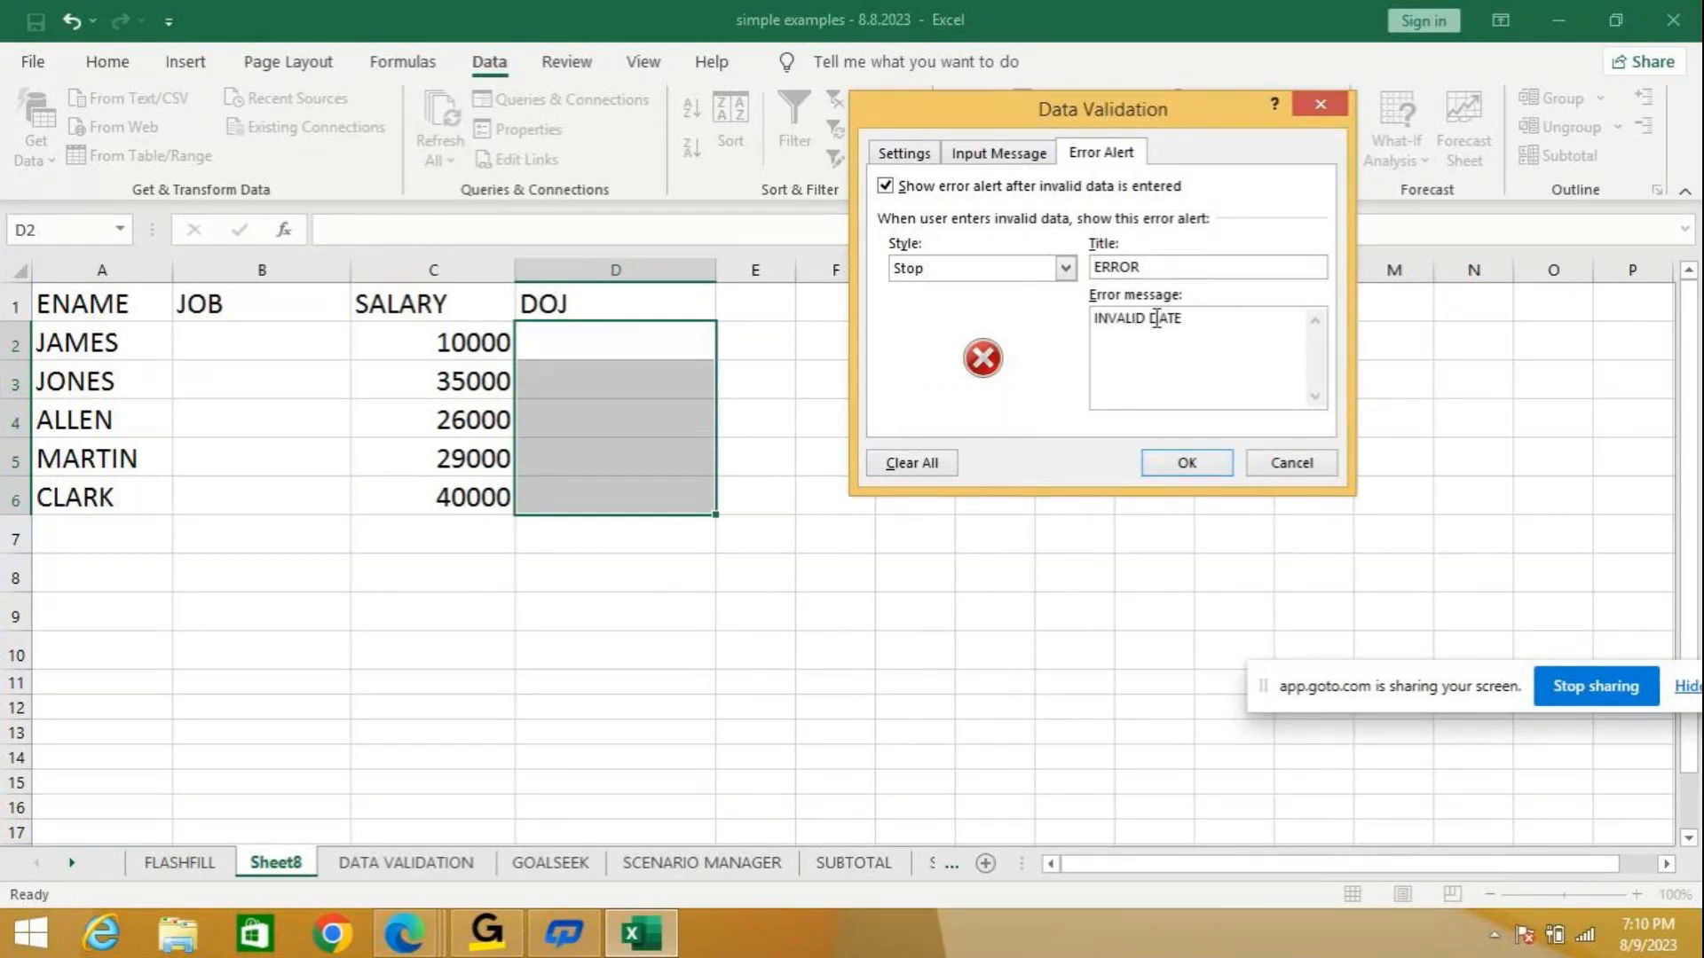
click(1185, 471)
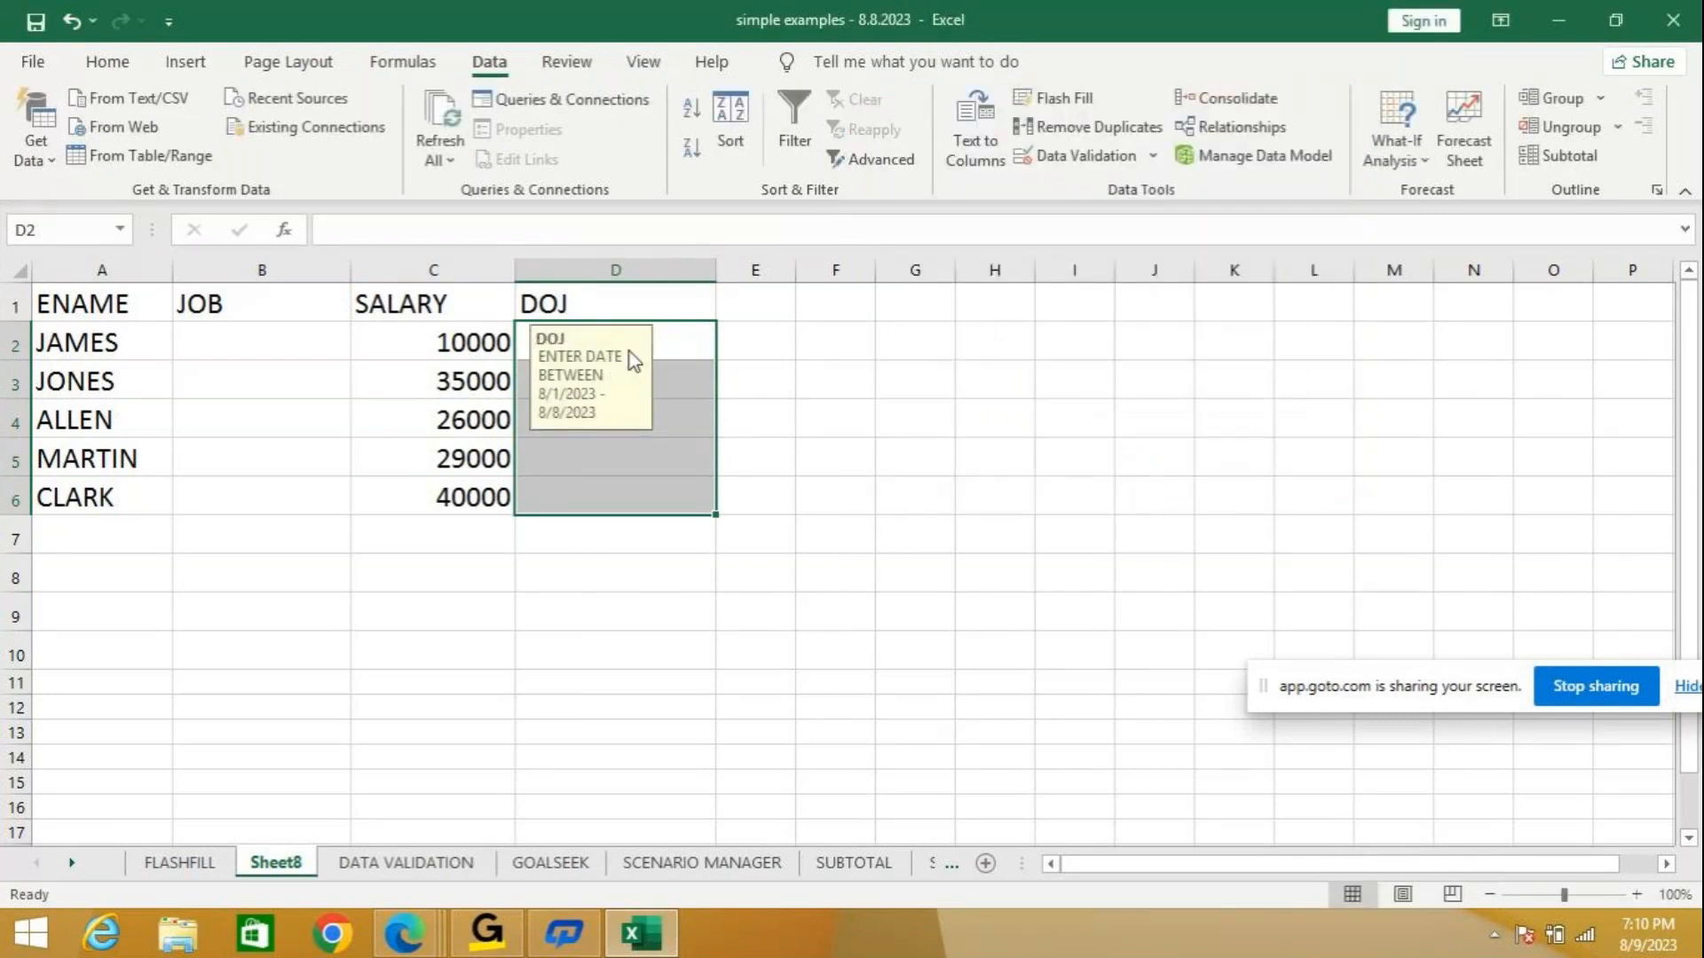
Move the input message off the DOJ column, and enter the date 8/1/2023 in cell D2.
drag(624, 340, 807, 339)
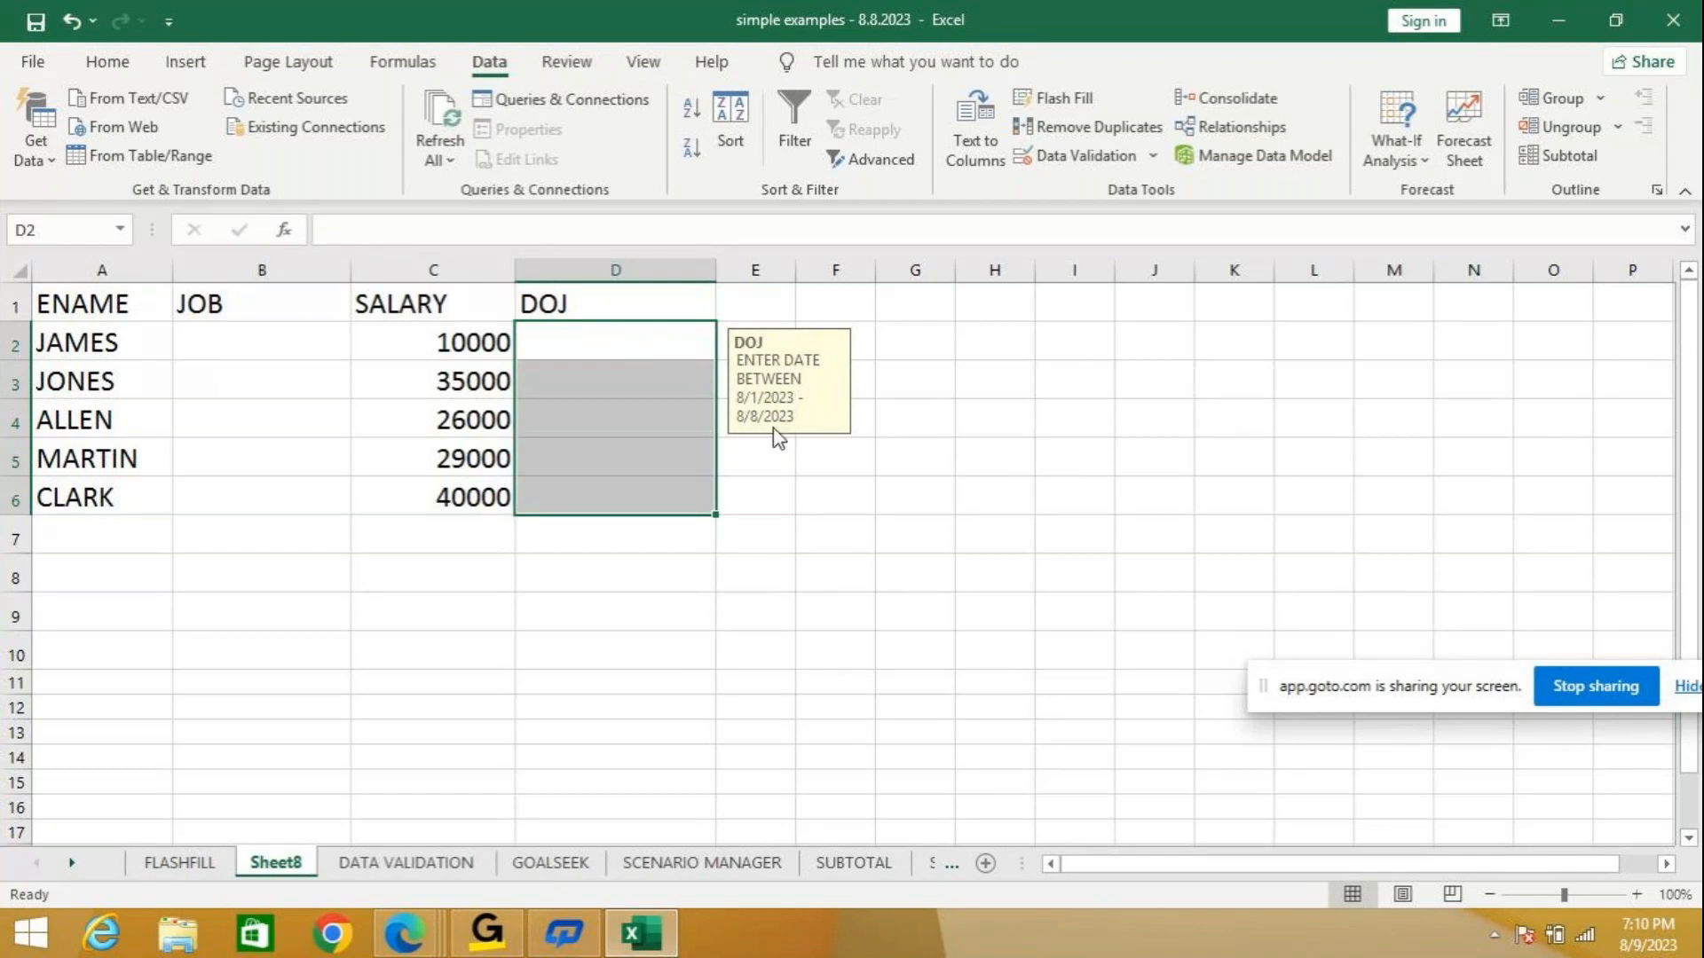
click(665, 339)
text(8/)
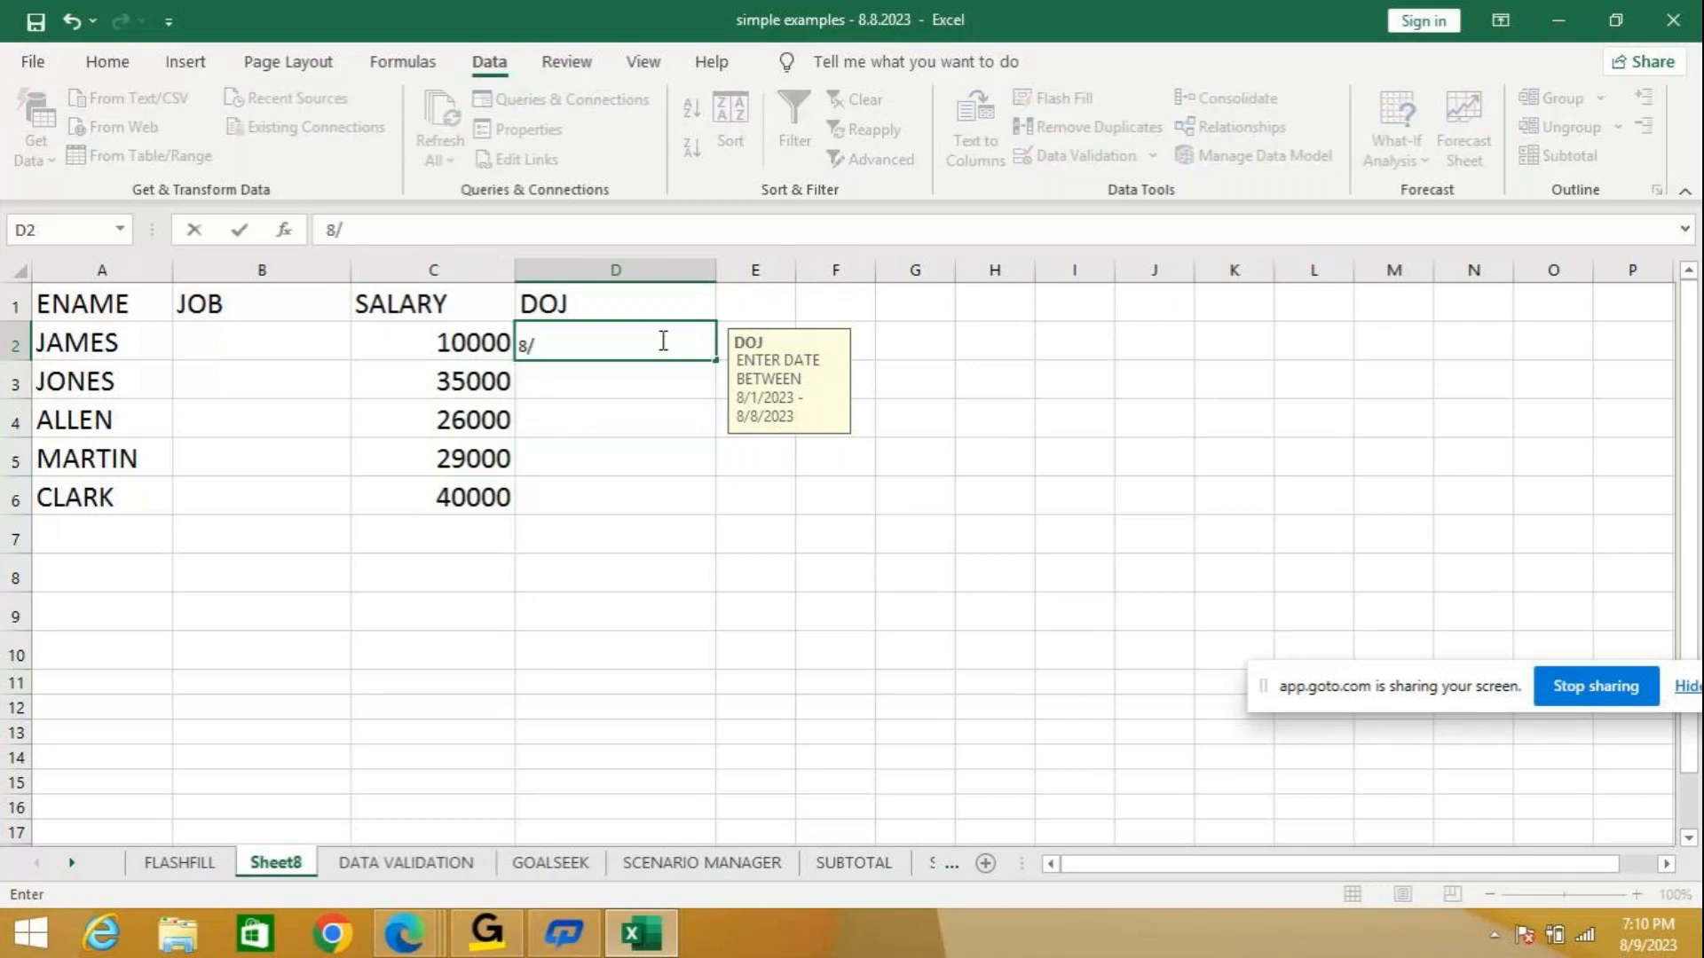
text(1/2023)
key(Return)
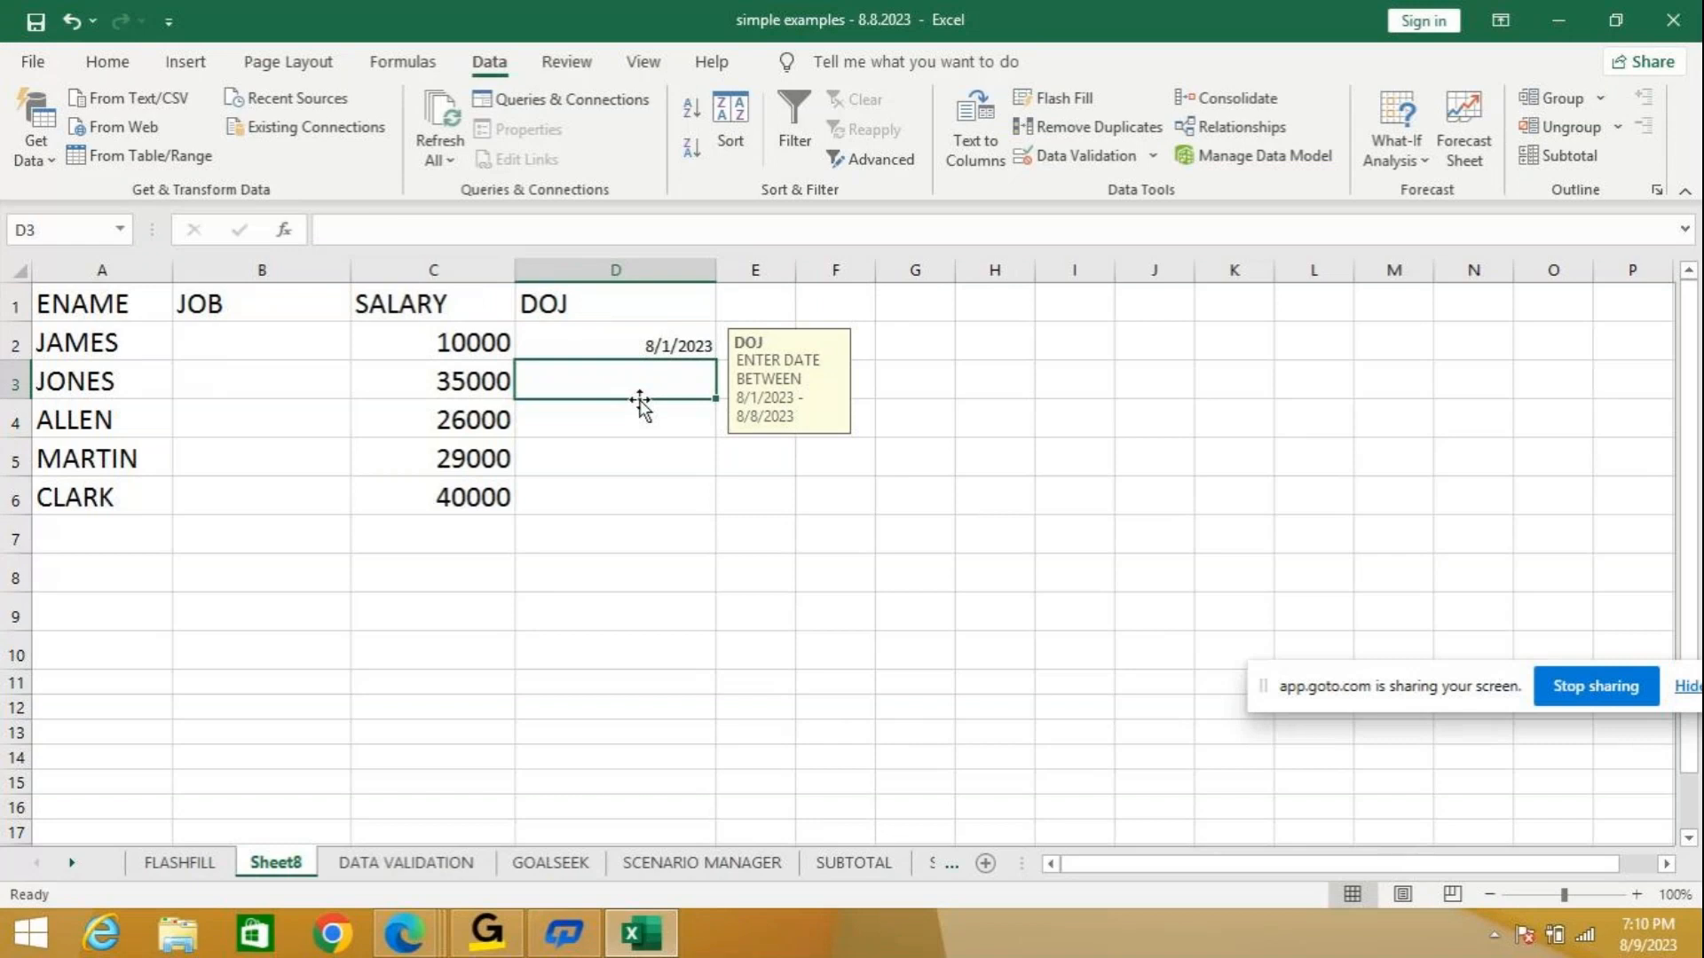
Test the date rule by trying to enter 8/9/2023 in cell D3.
text(8/9/20)
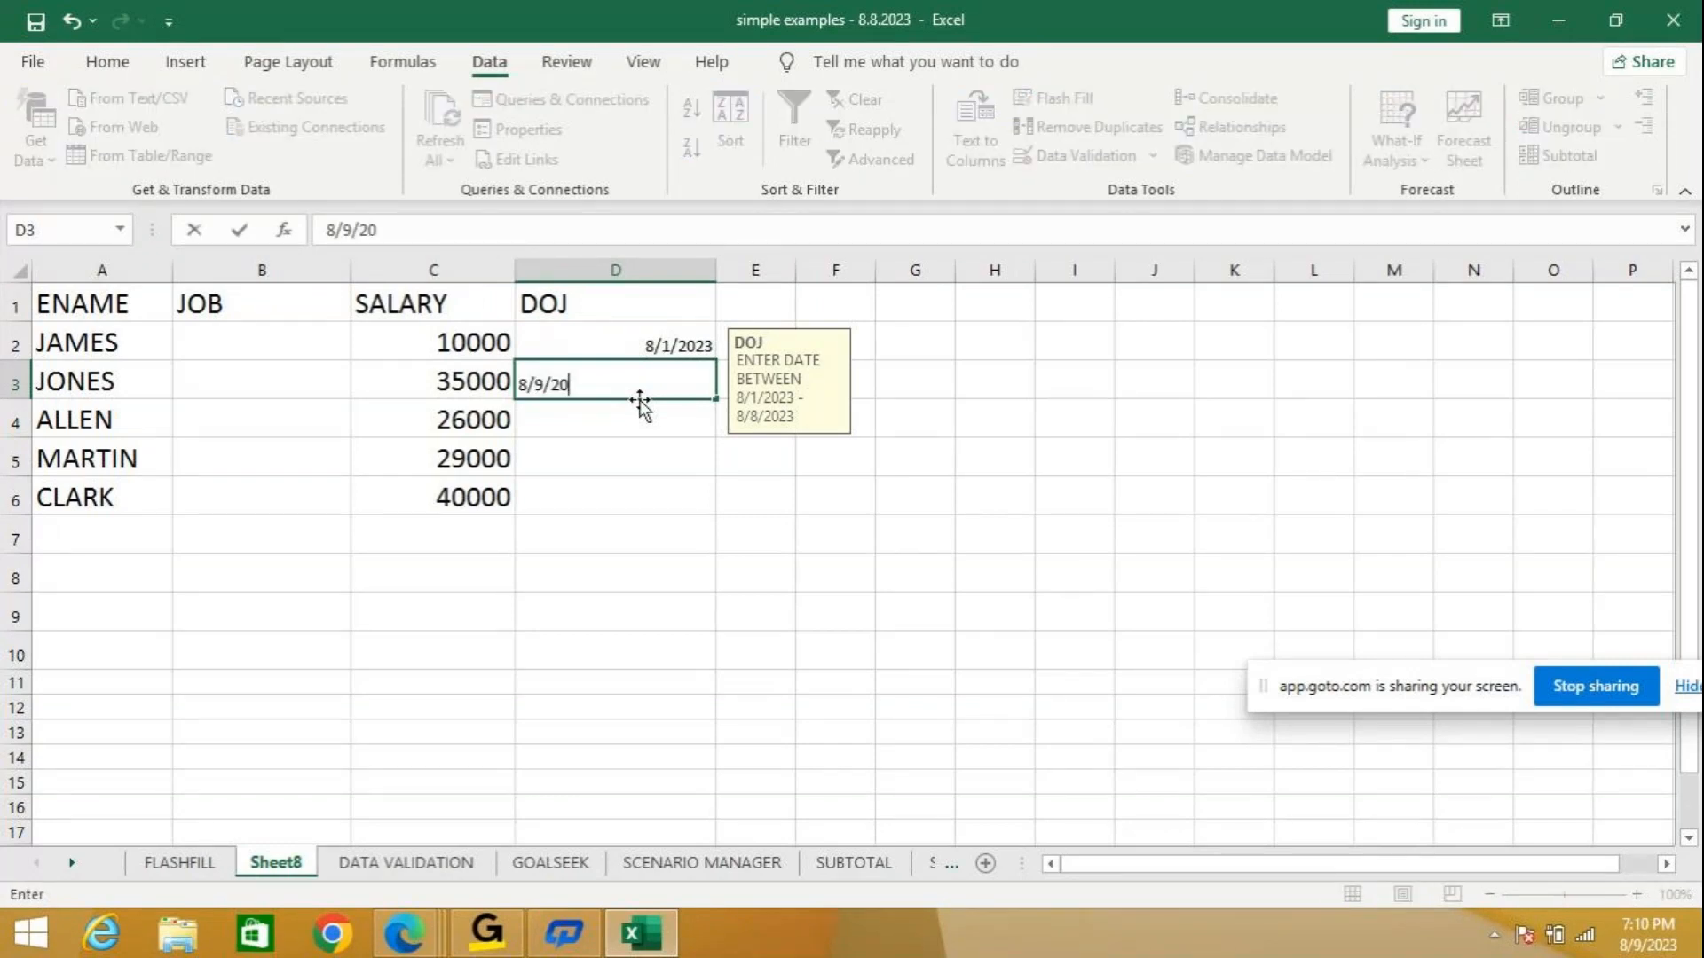
text(23)
key(Return)
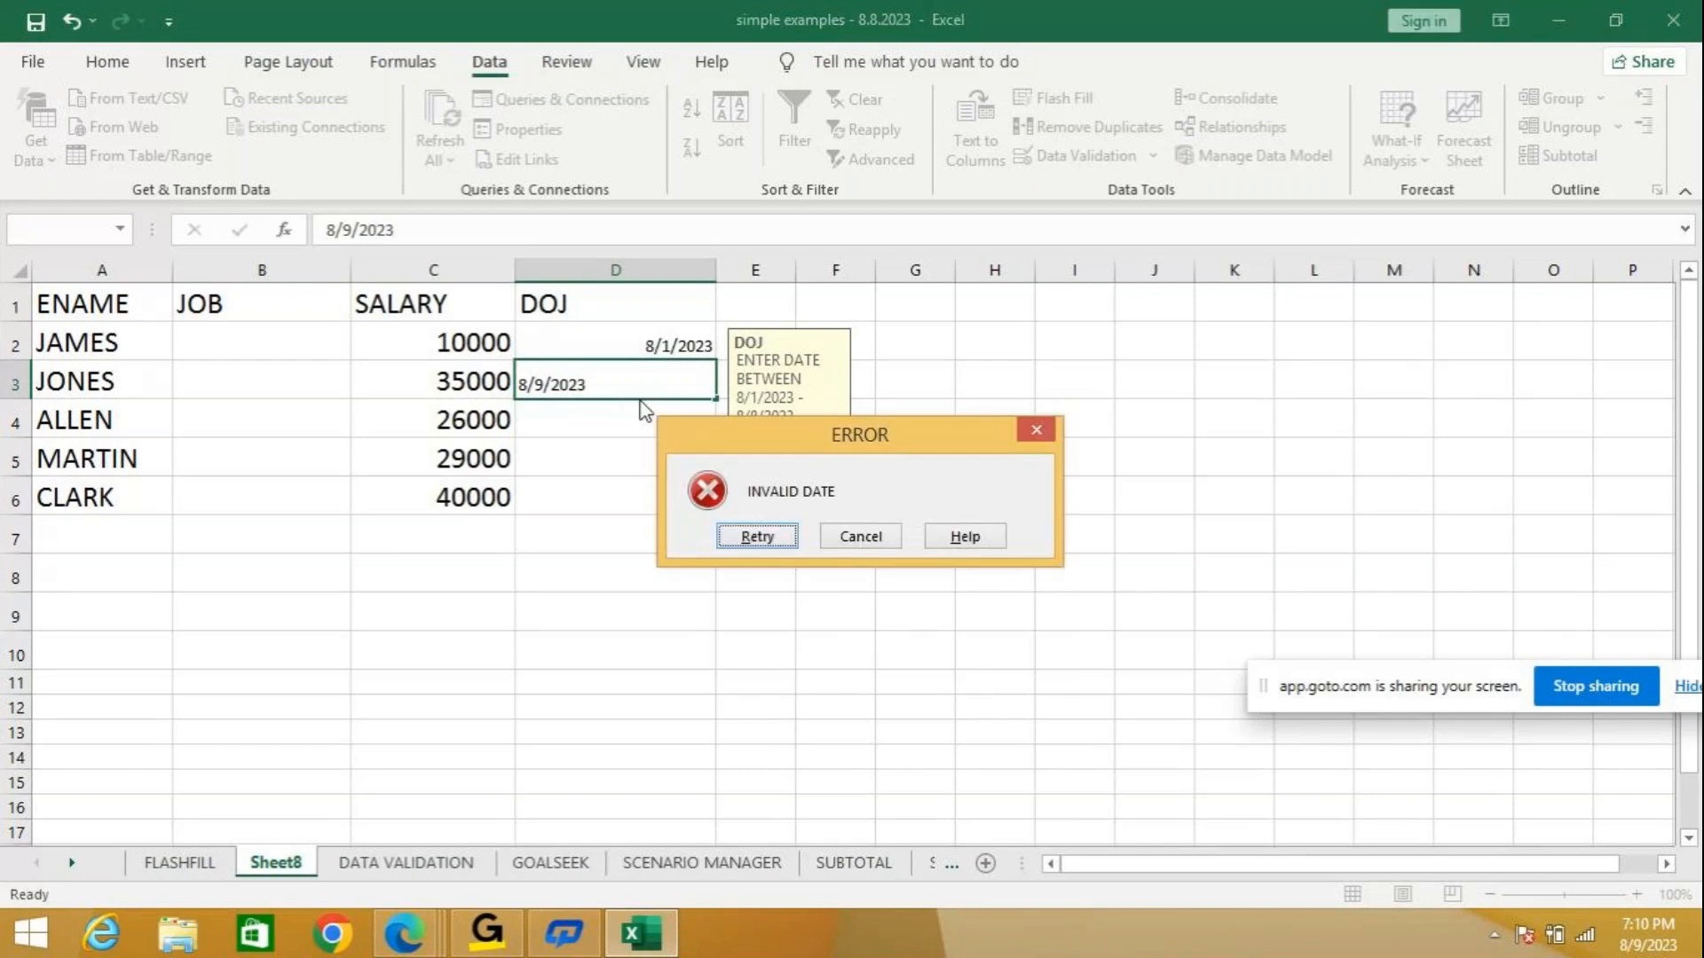
Cancel the rejected date entry in cell D3.
drag(894, 424, 1024, 401)
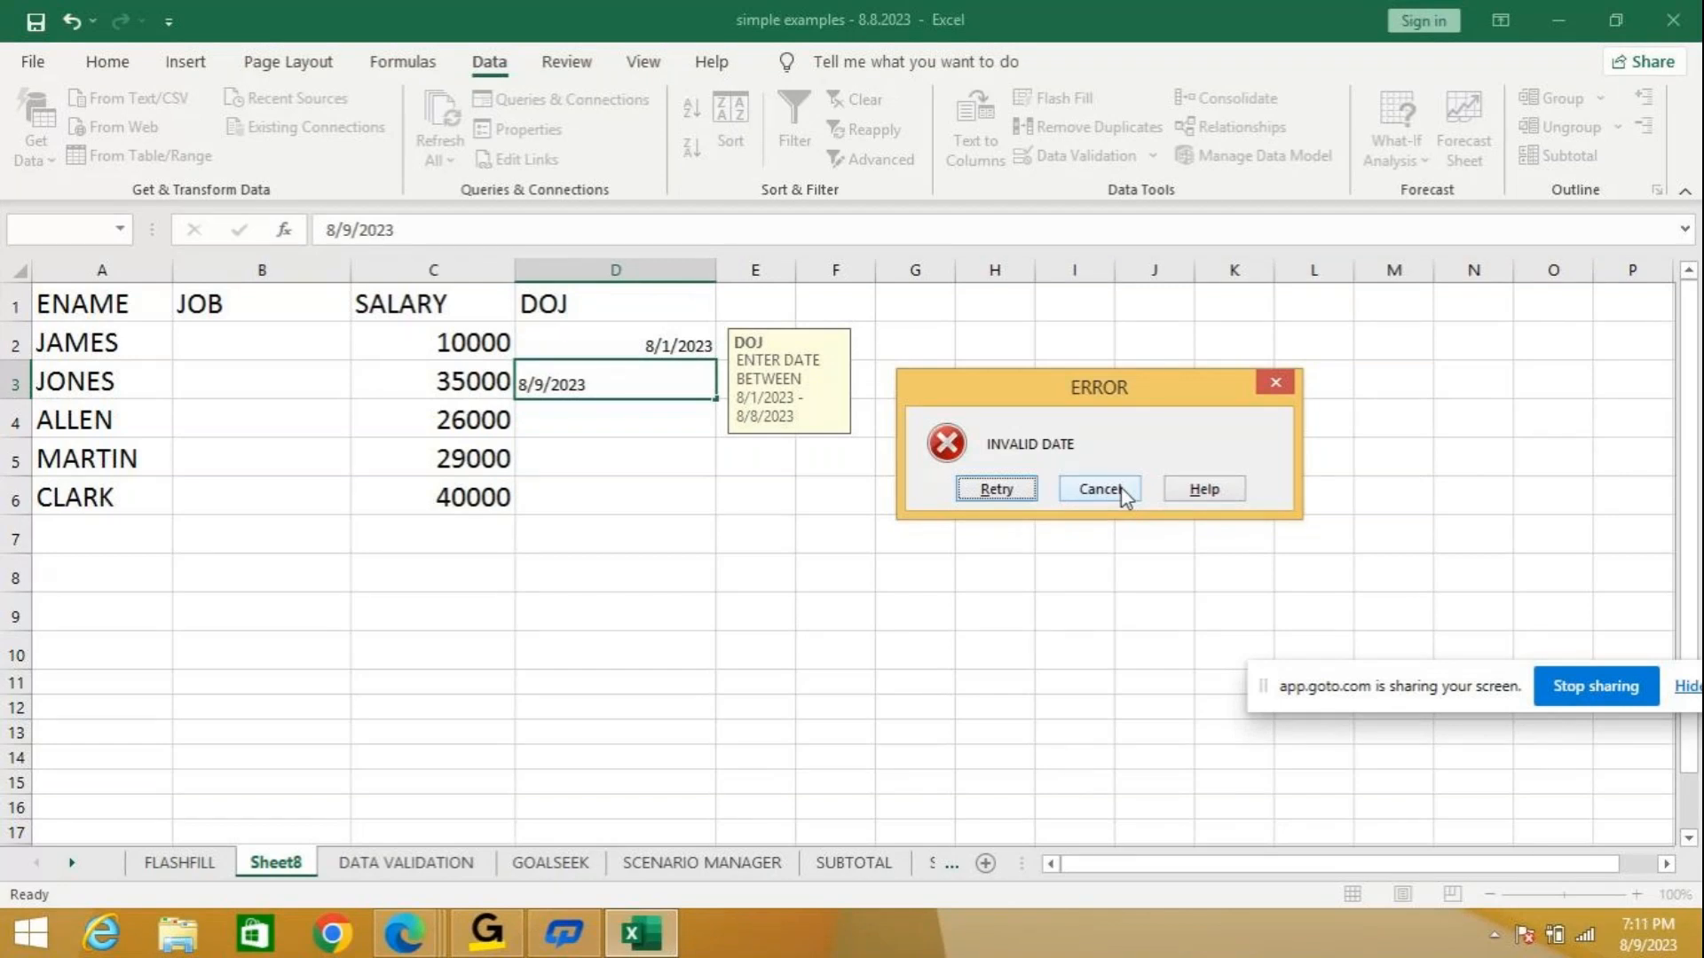
click(1099, 489)
Clear all data validation settings from the DOJ cells D2:D6.
drag(654, 348, 649, 497)
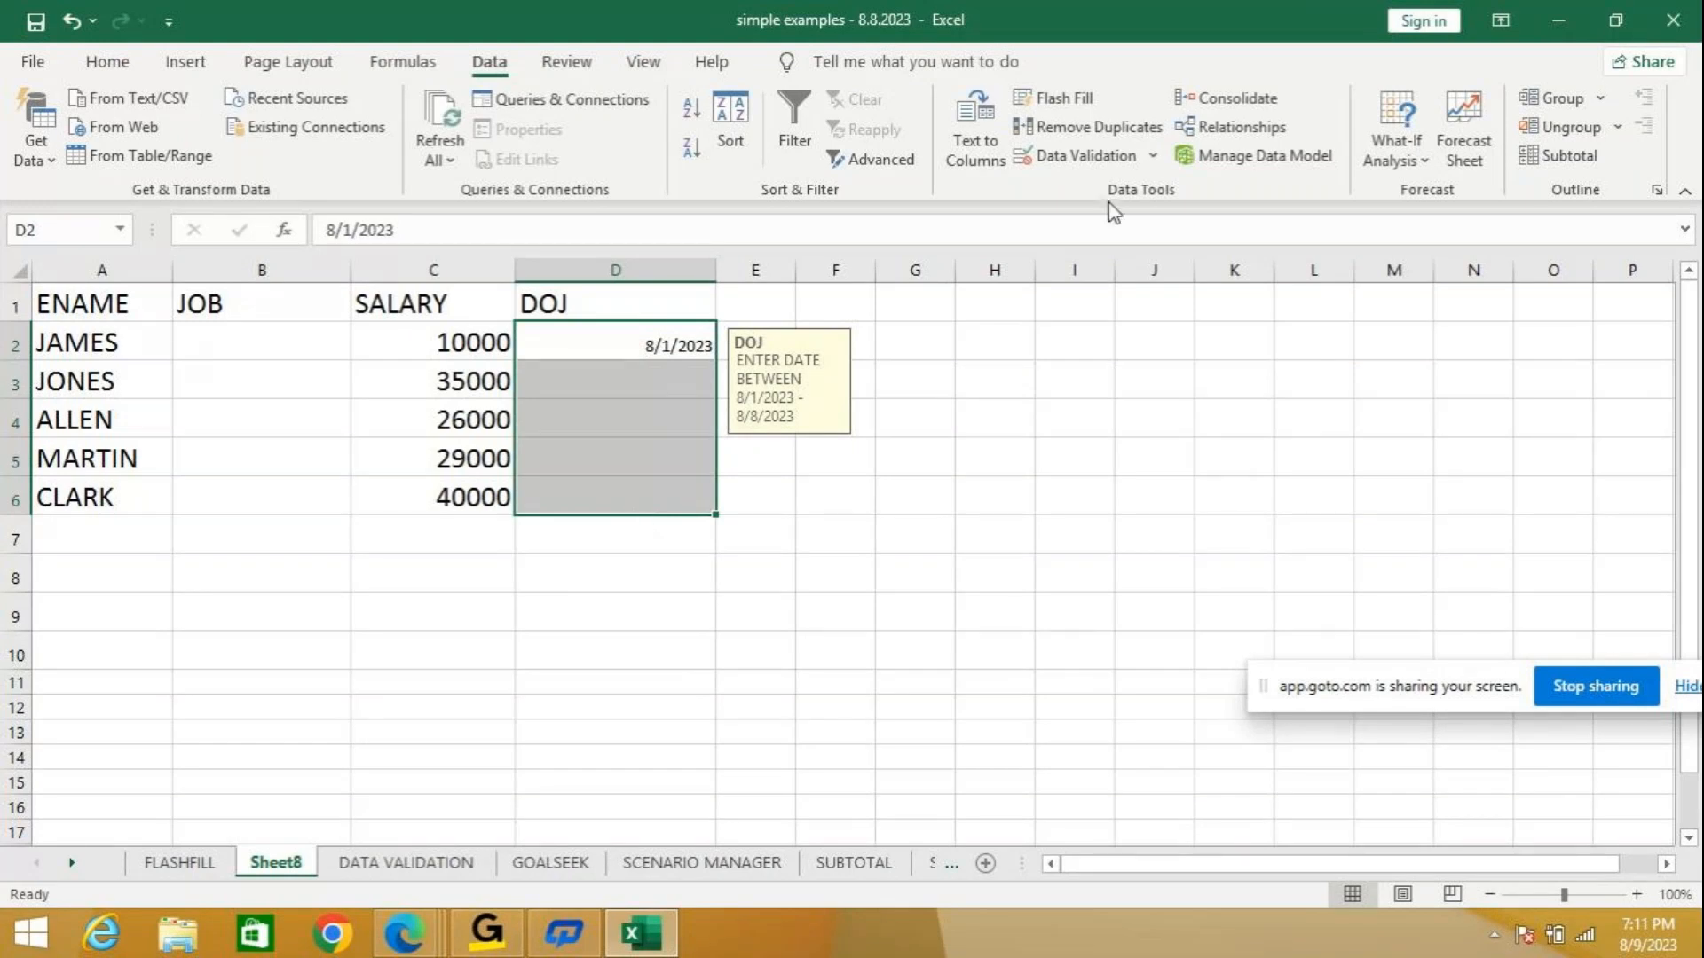
click(1154, 159)
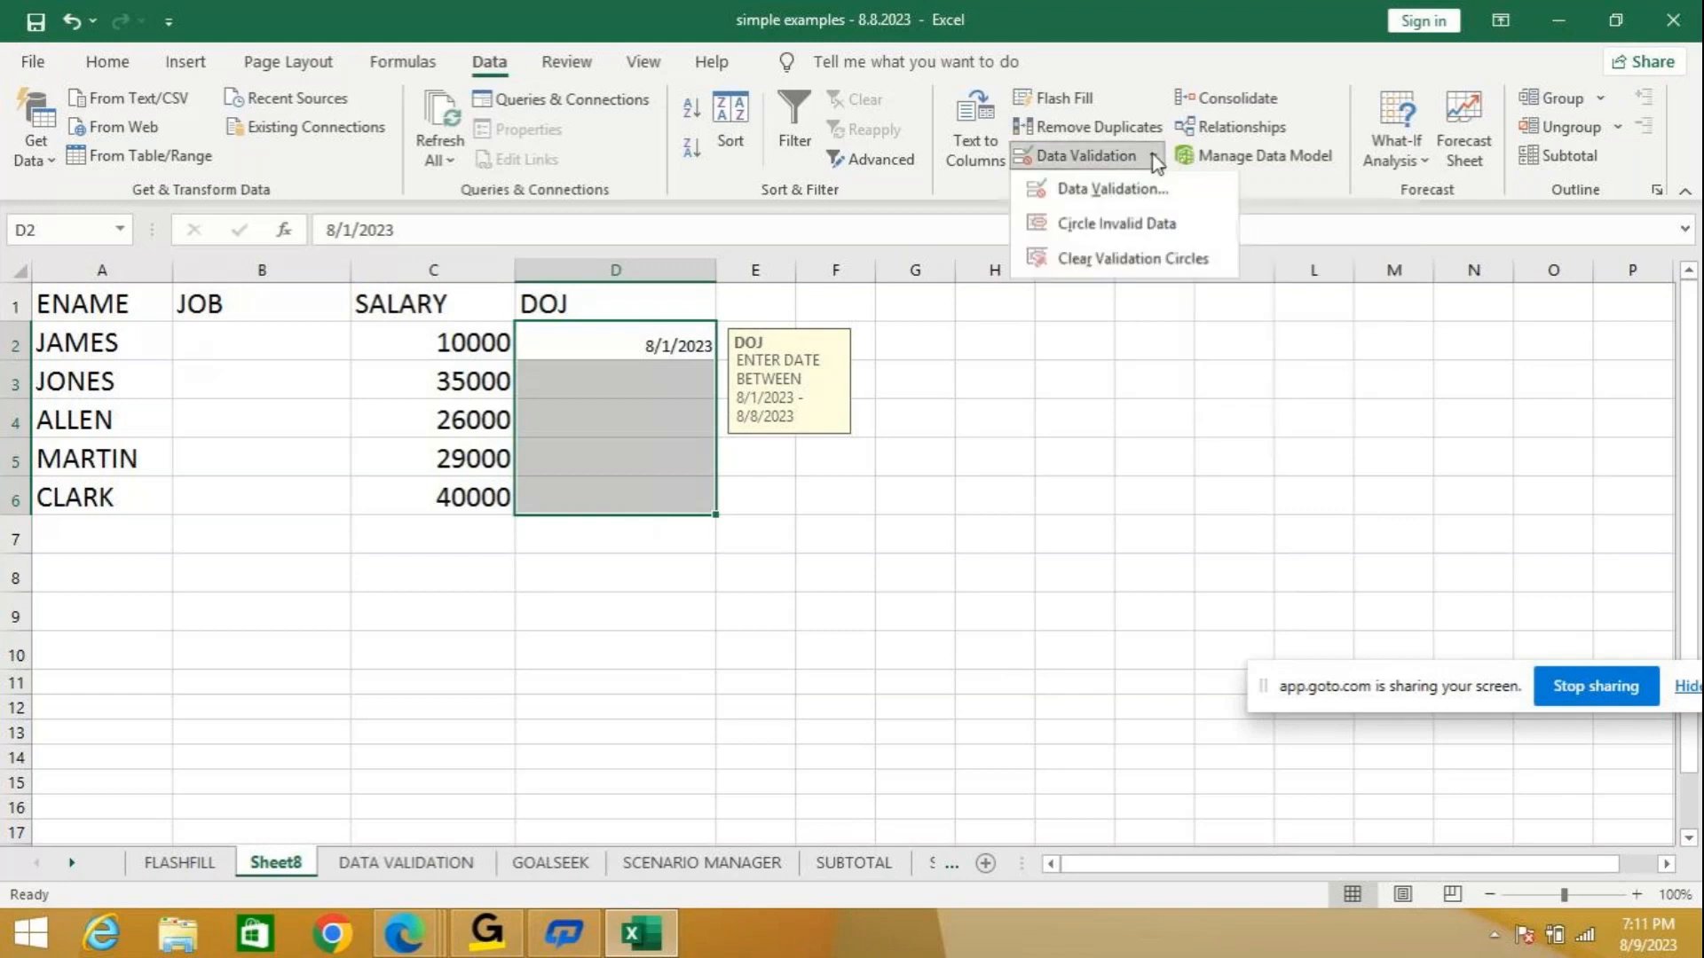
click(1088, 190)
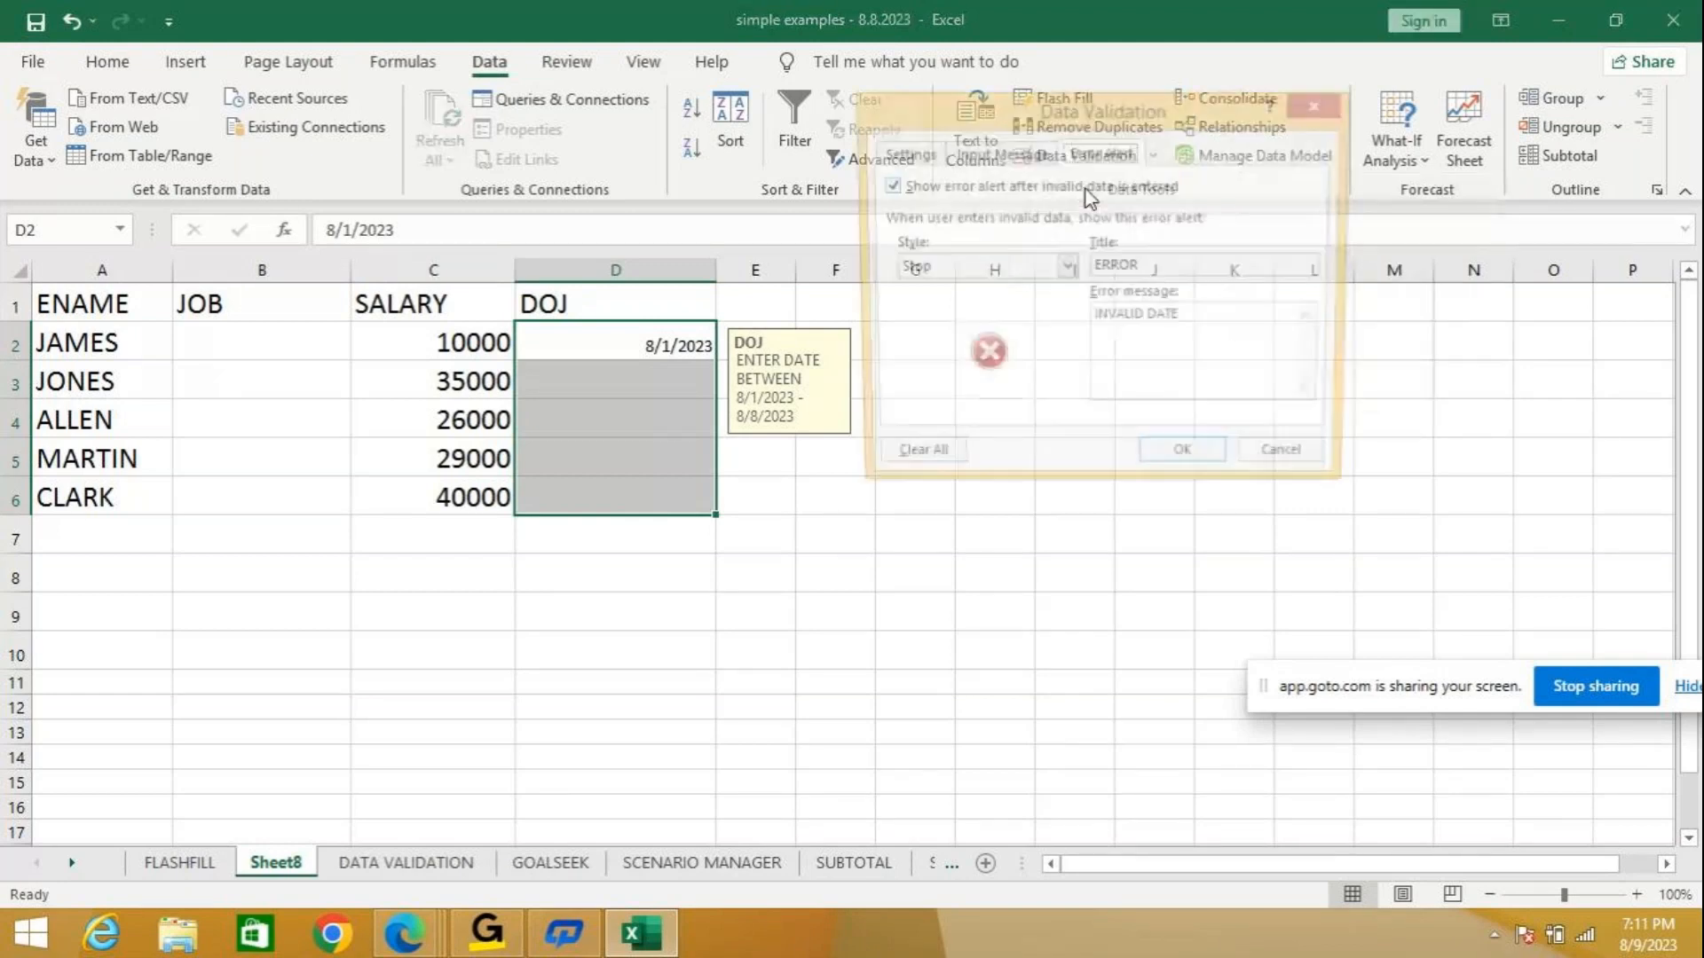
click(914, 463)
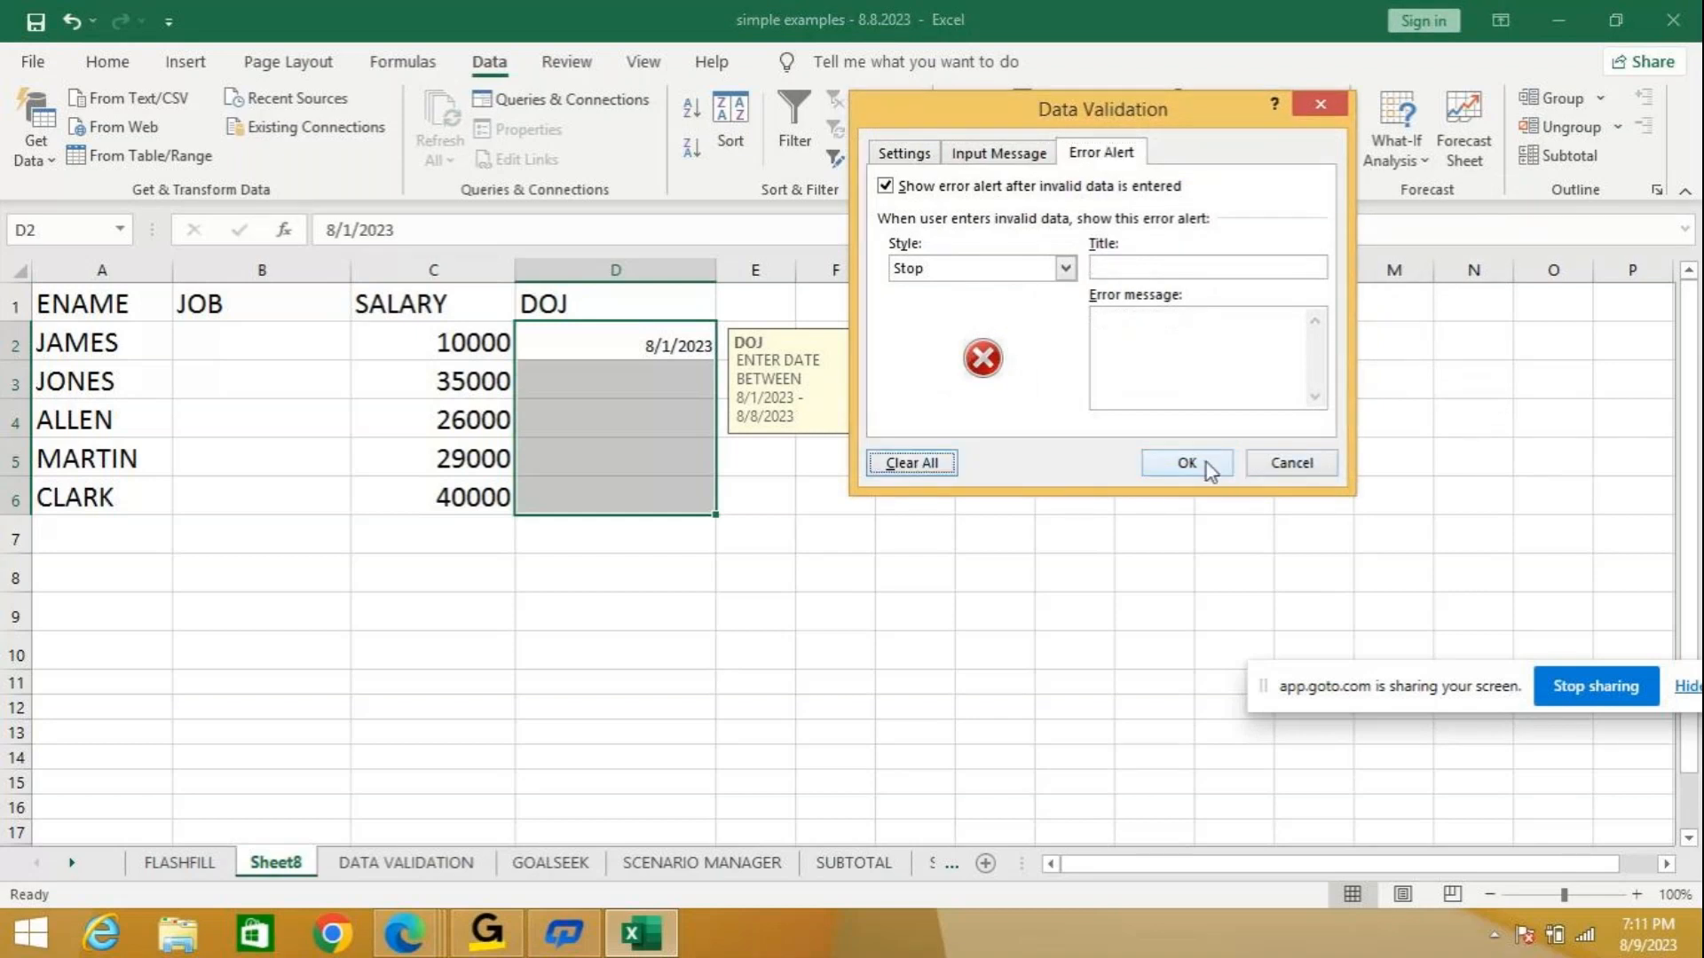
click(1186, 463)
click(882, 453)
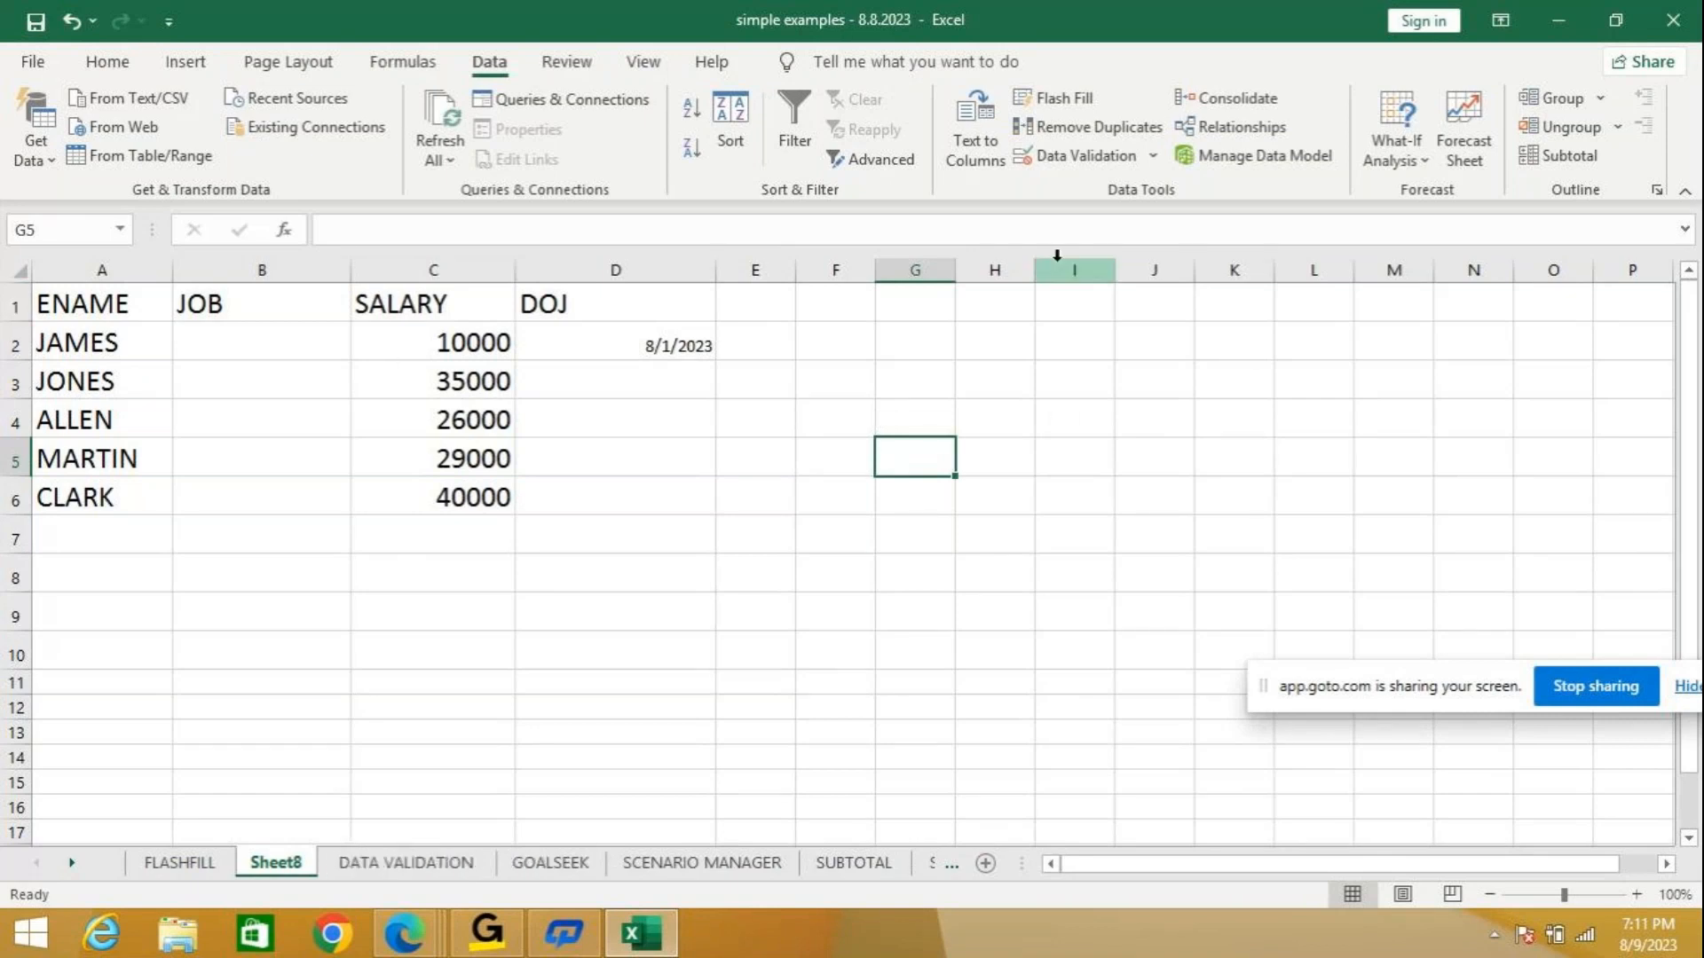
click(570, 874)
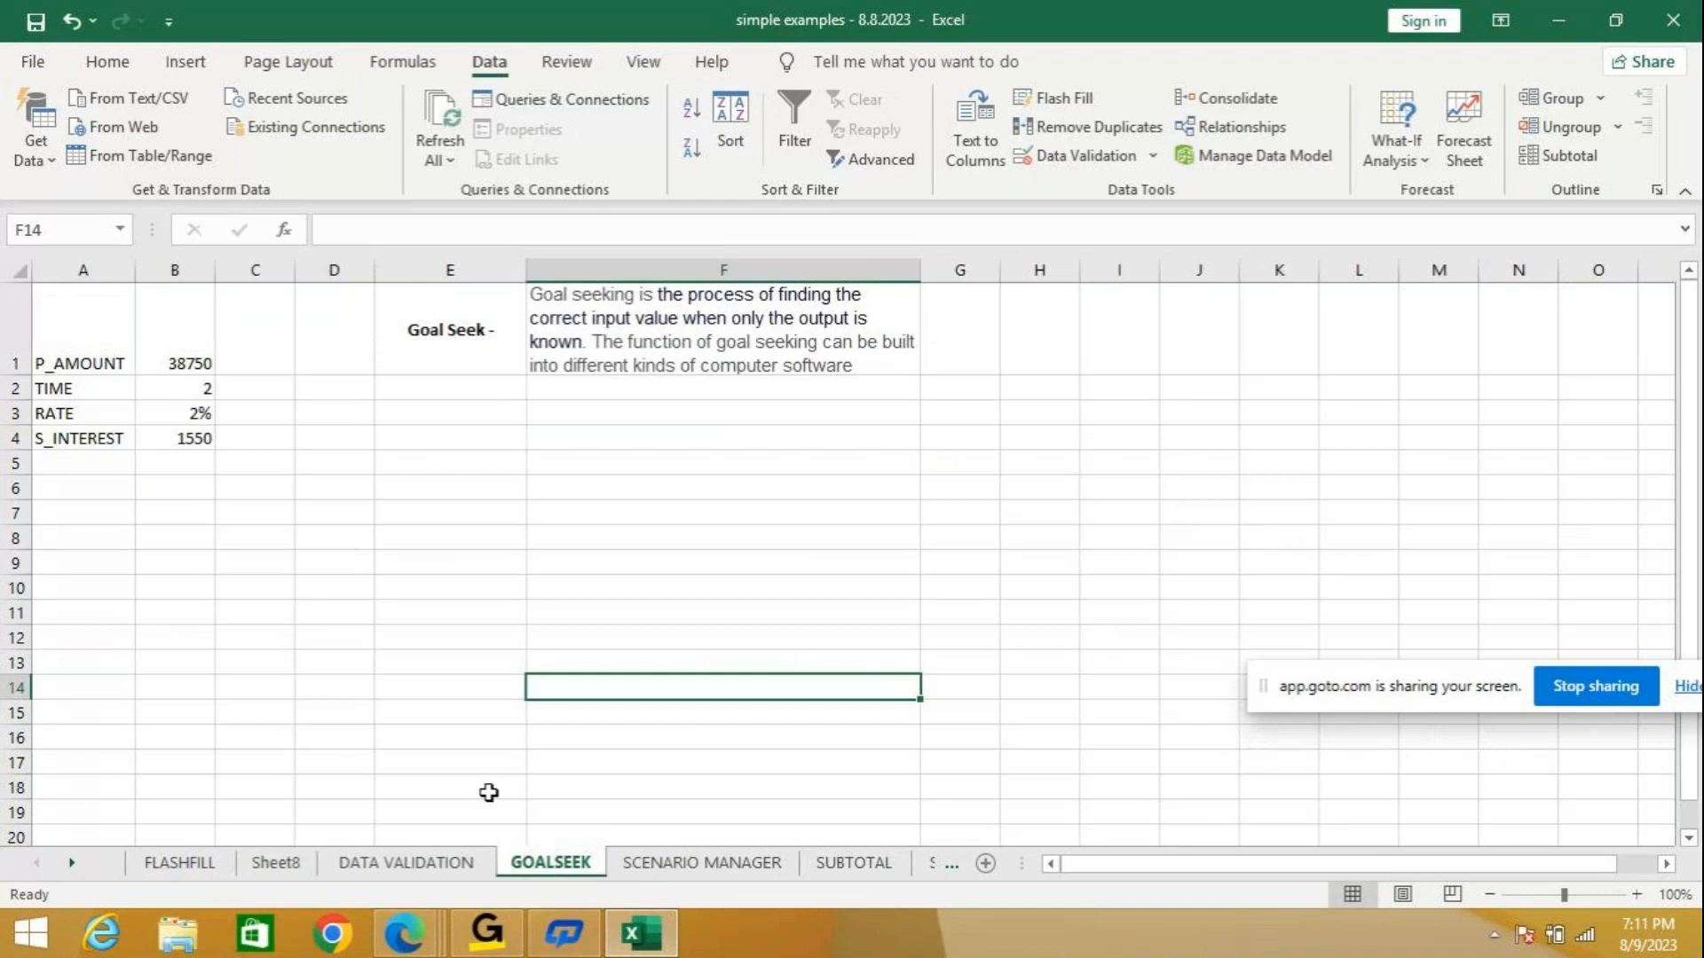
click(359, 869)
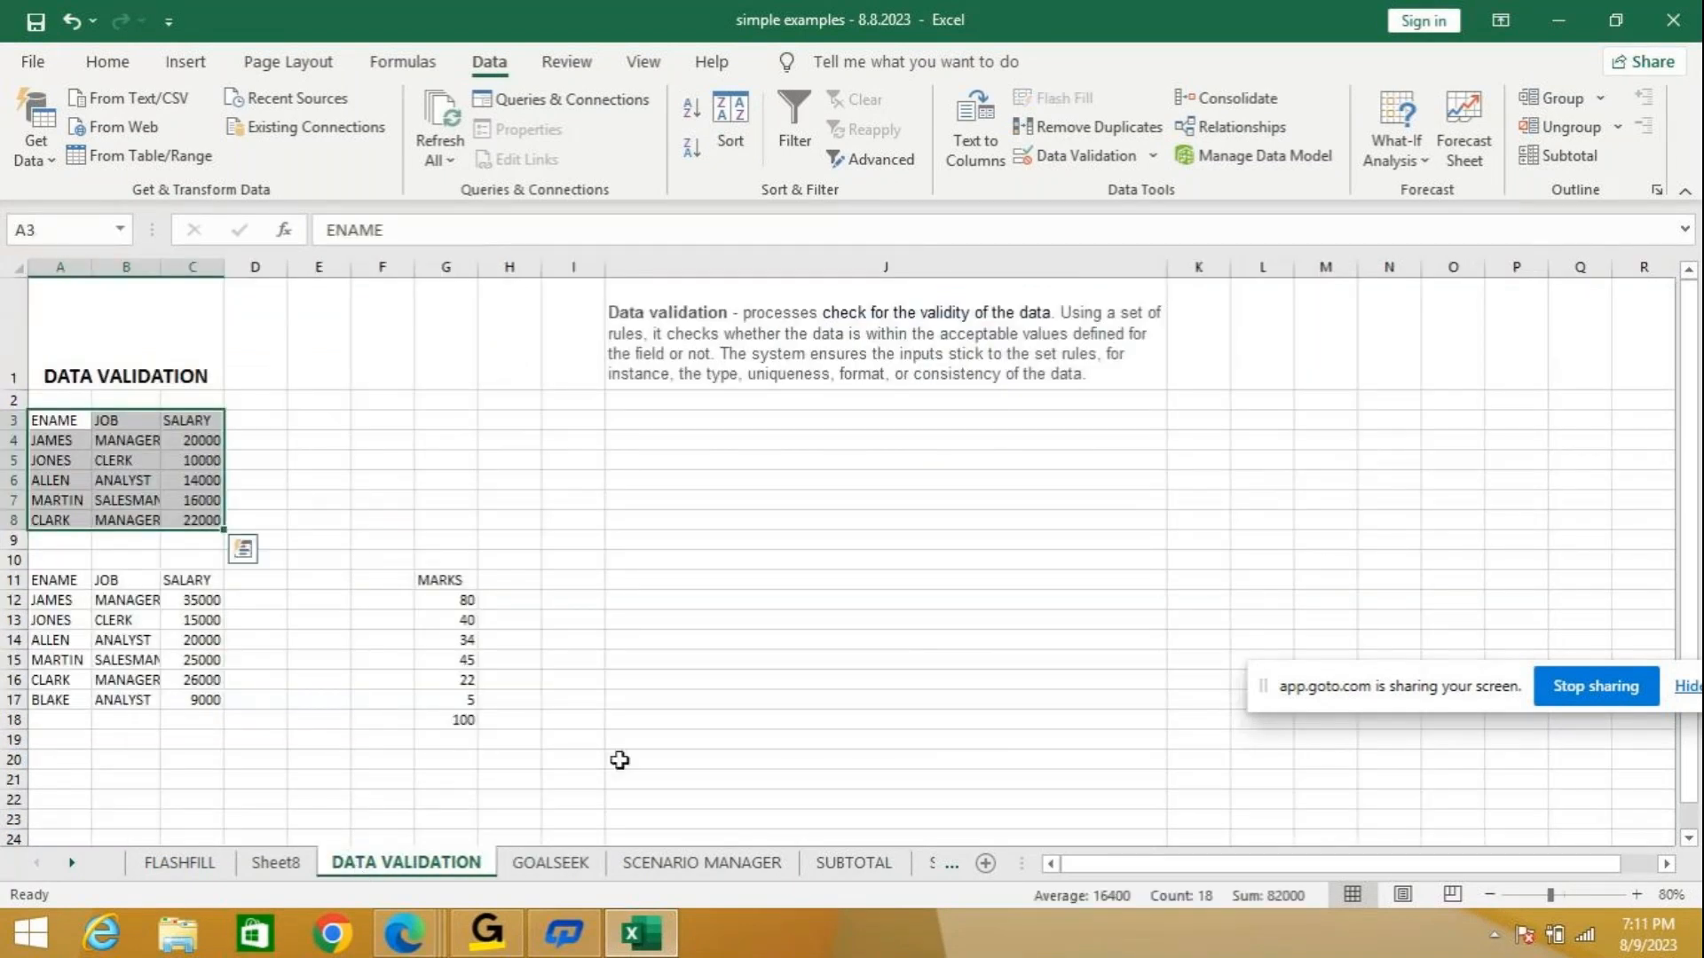
click(271, 865)
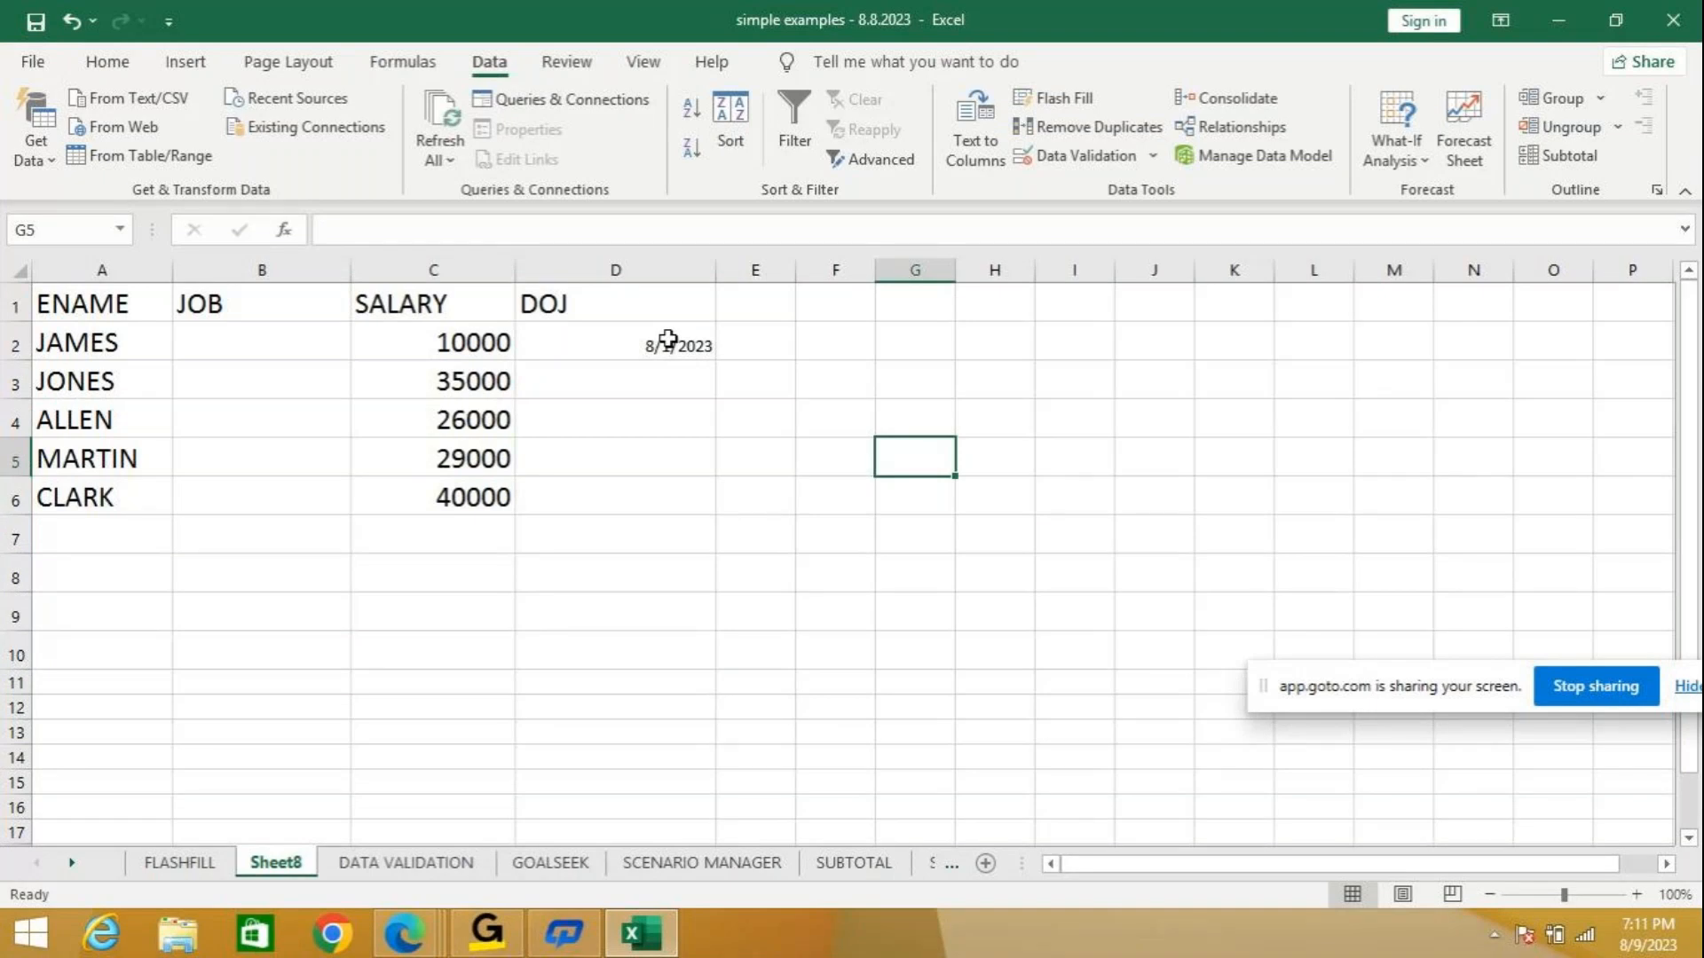
Undo the clearing of the DOJ column's data validation and check its cells for the input message.
drag(667, 340, 676, 446)
click(75, 25)
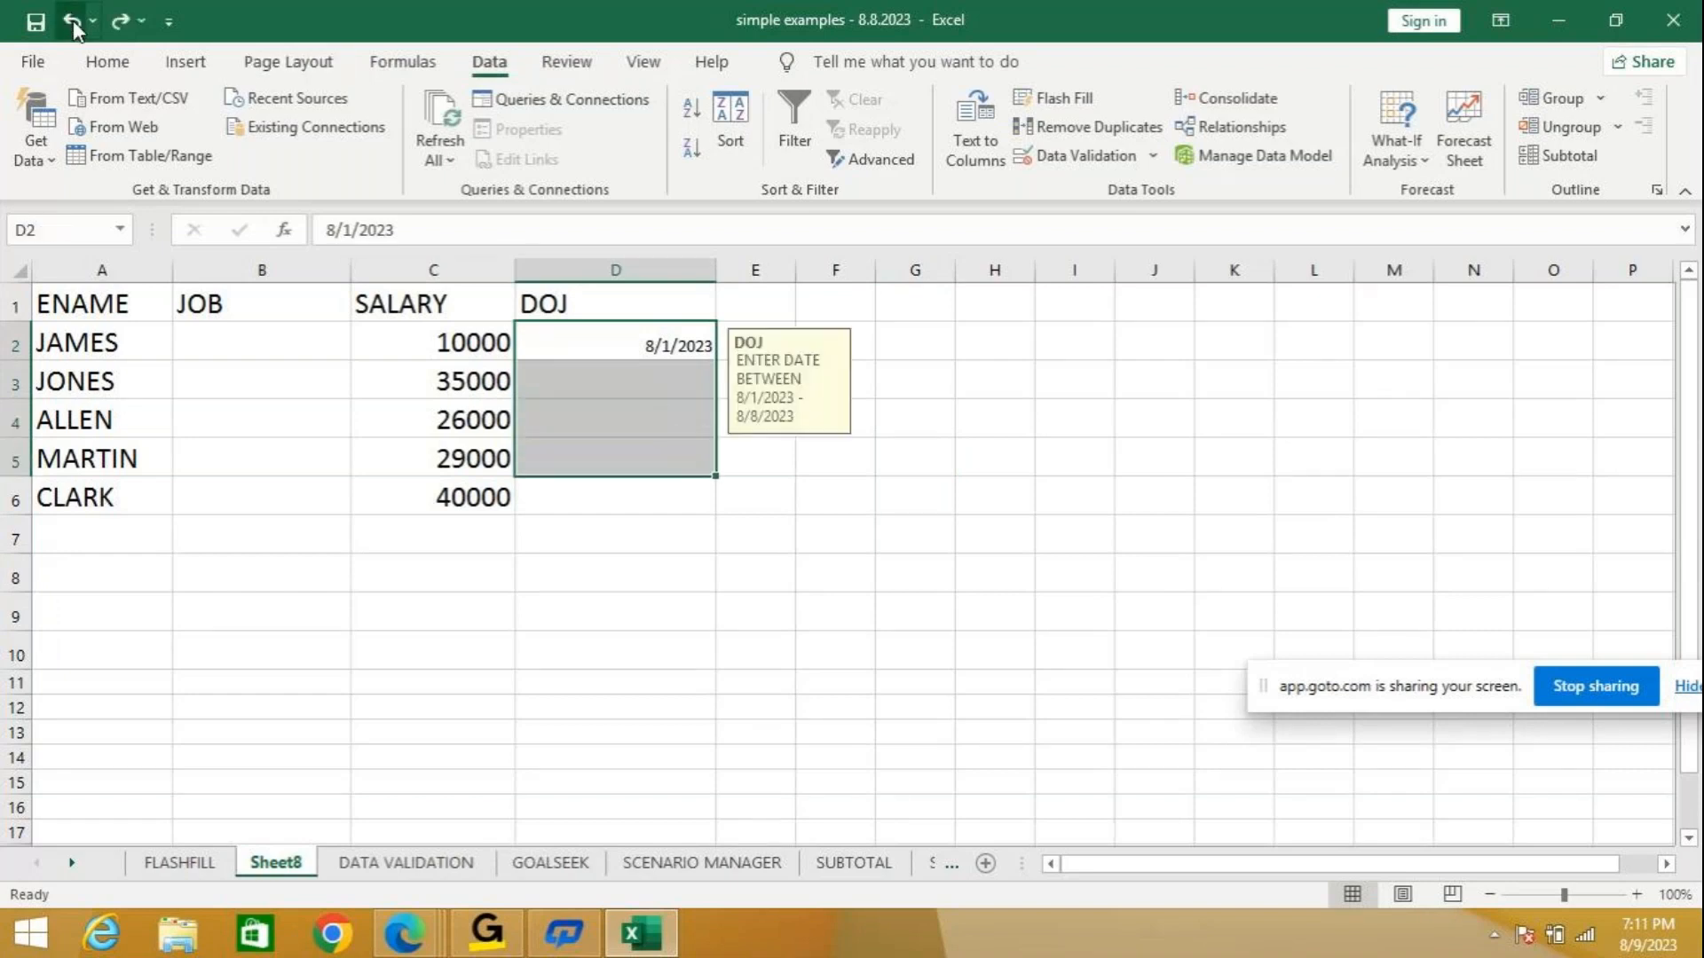
click(752, 498)
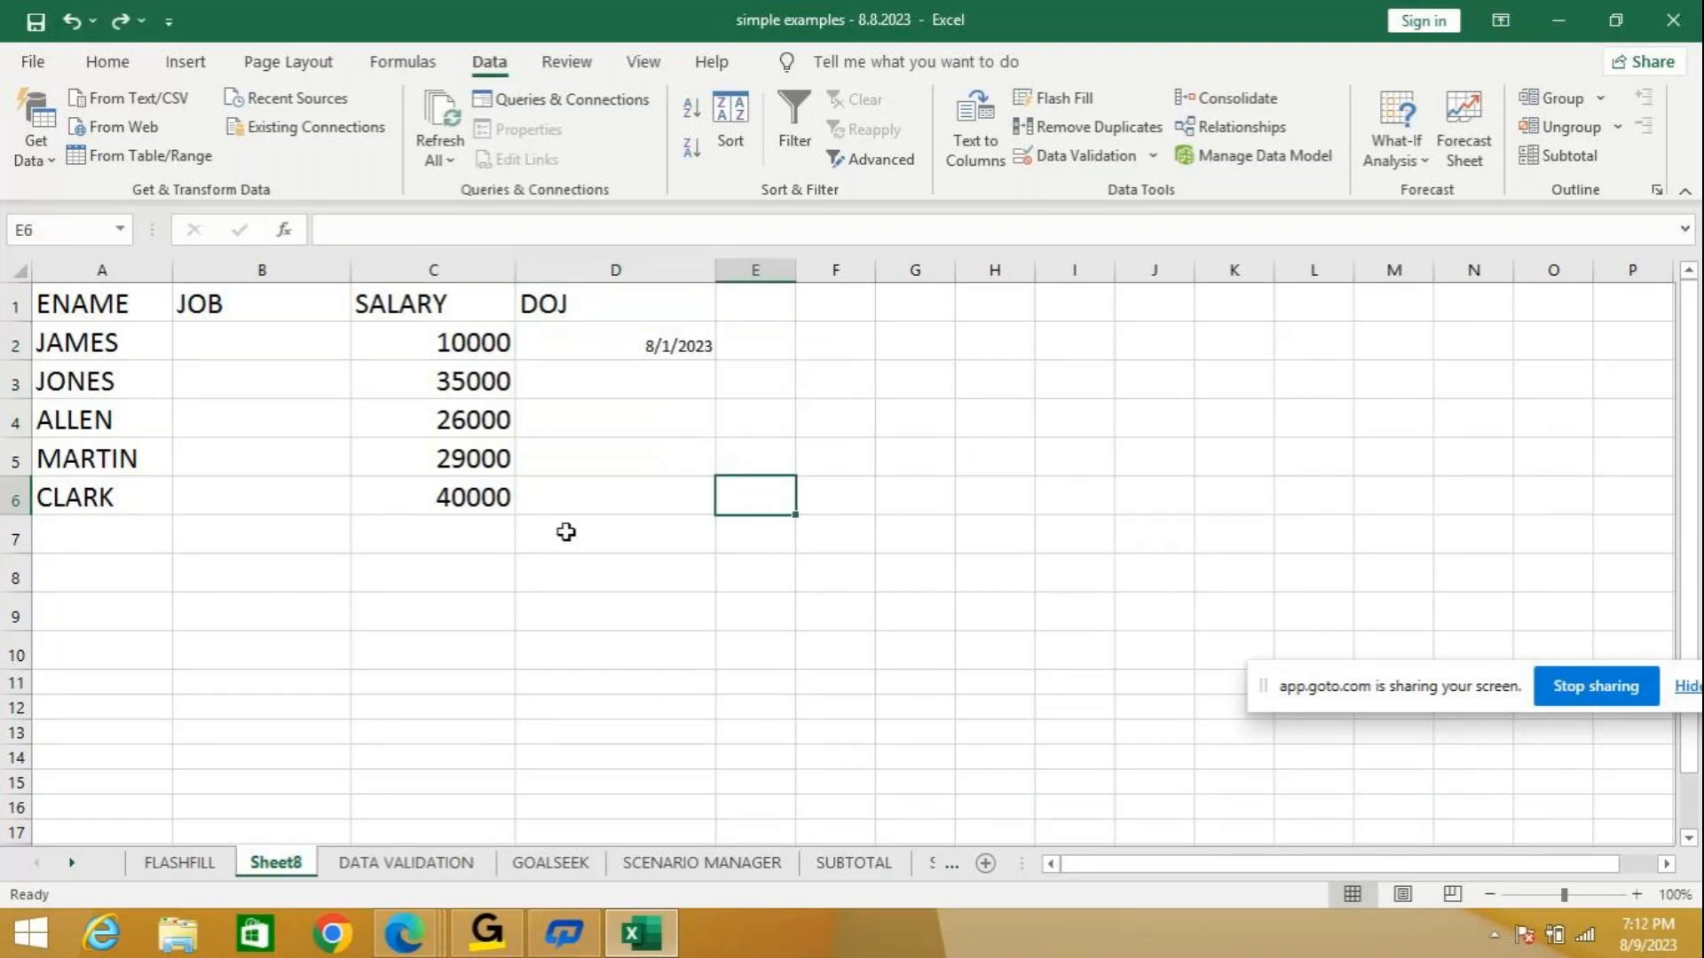
click(602, 483)
click(599, 386)
click(603, 506)
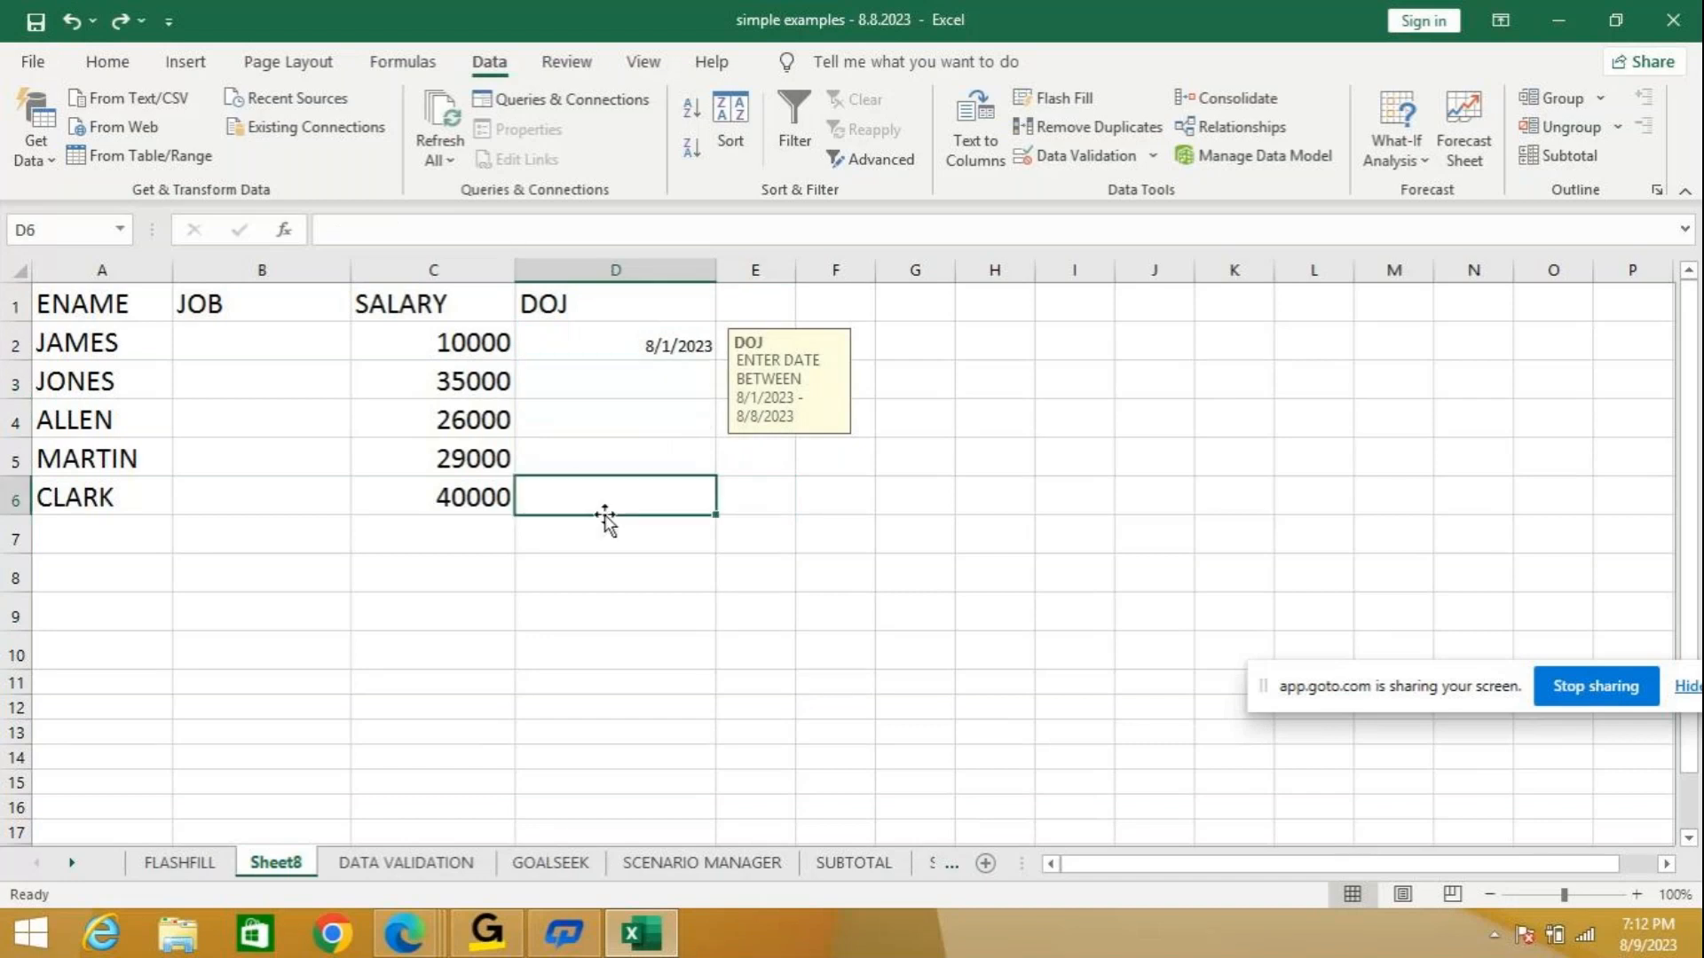
Enter the dates 9/1/2023, 10/15/2023 and 11/5/2023 in cells D7 to D9 below the DOJ entries.
click(603, 526)
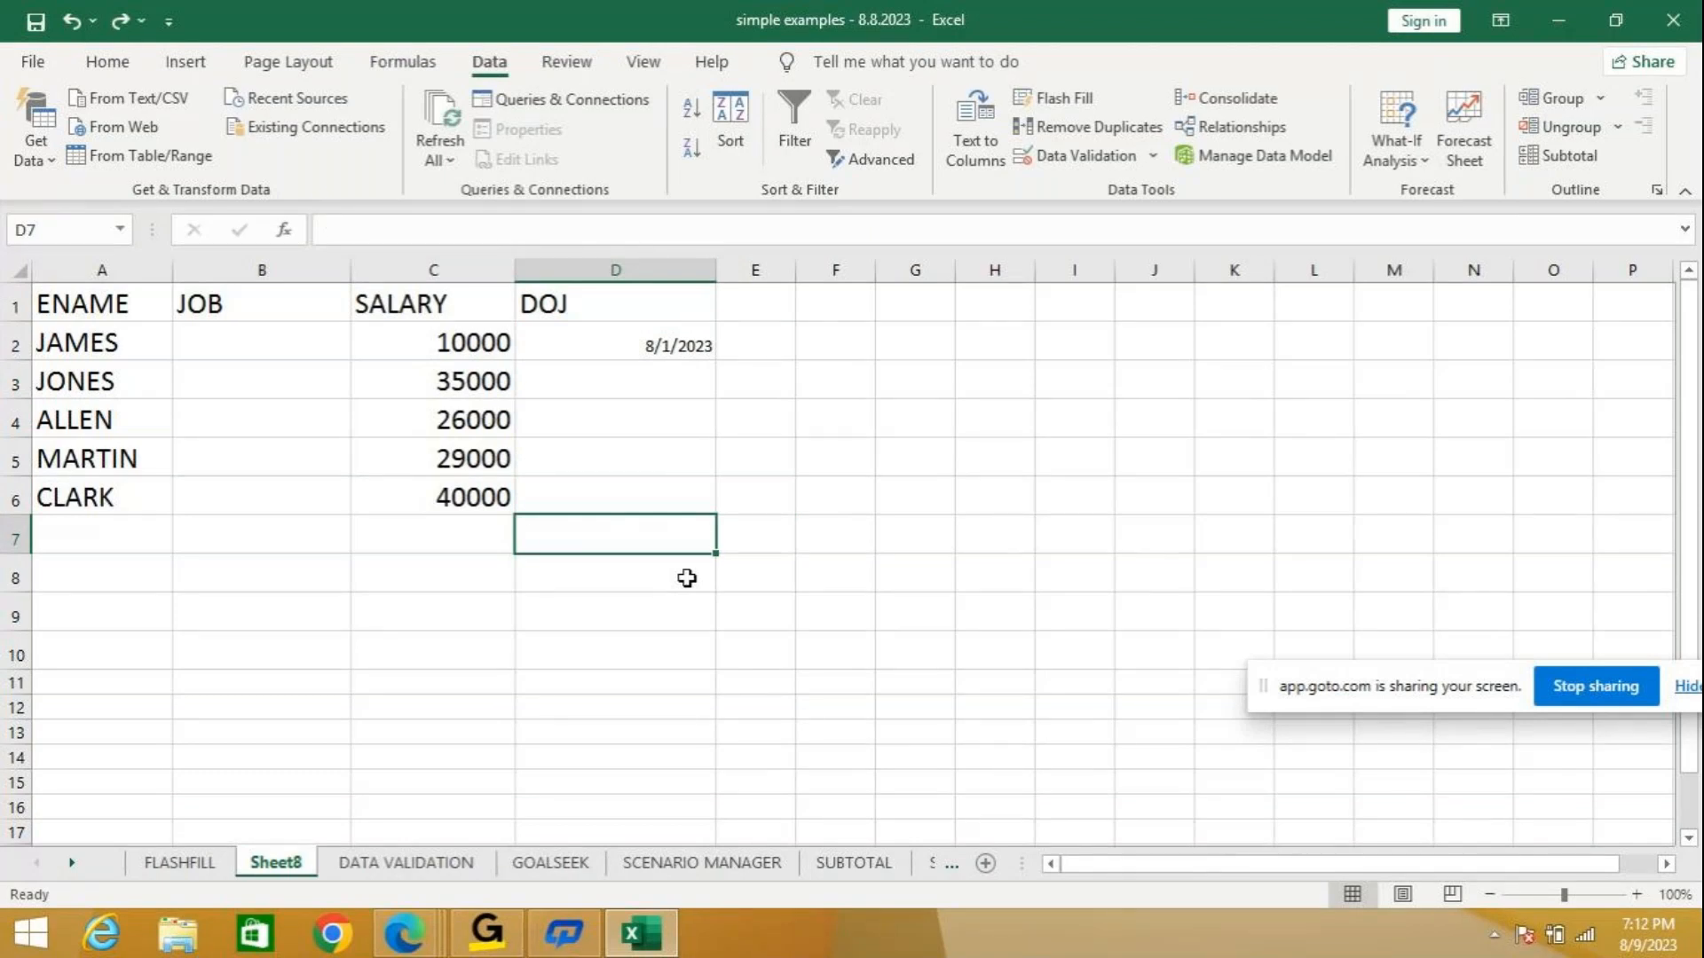
text(9/1/20)
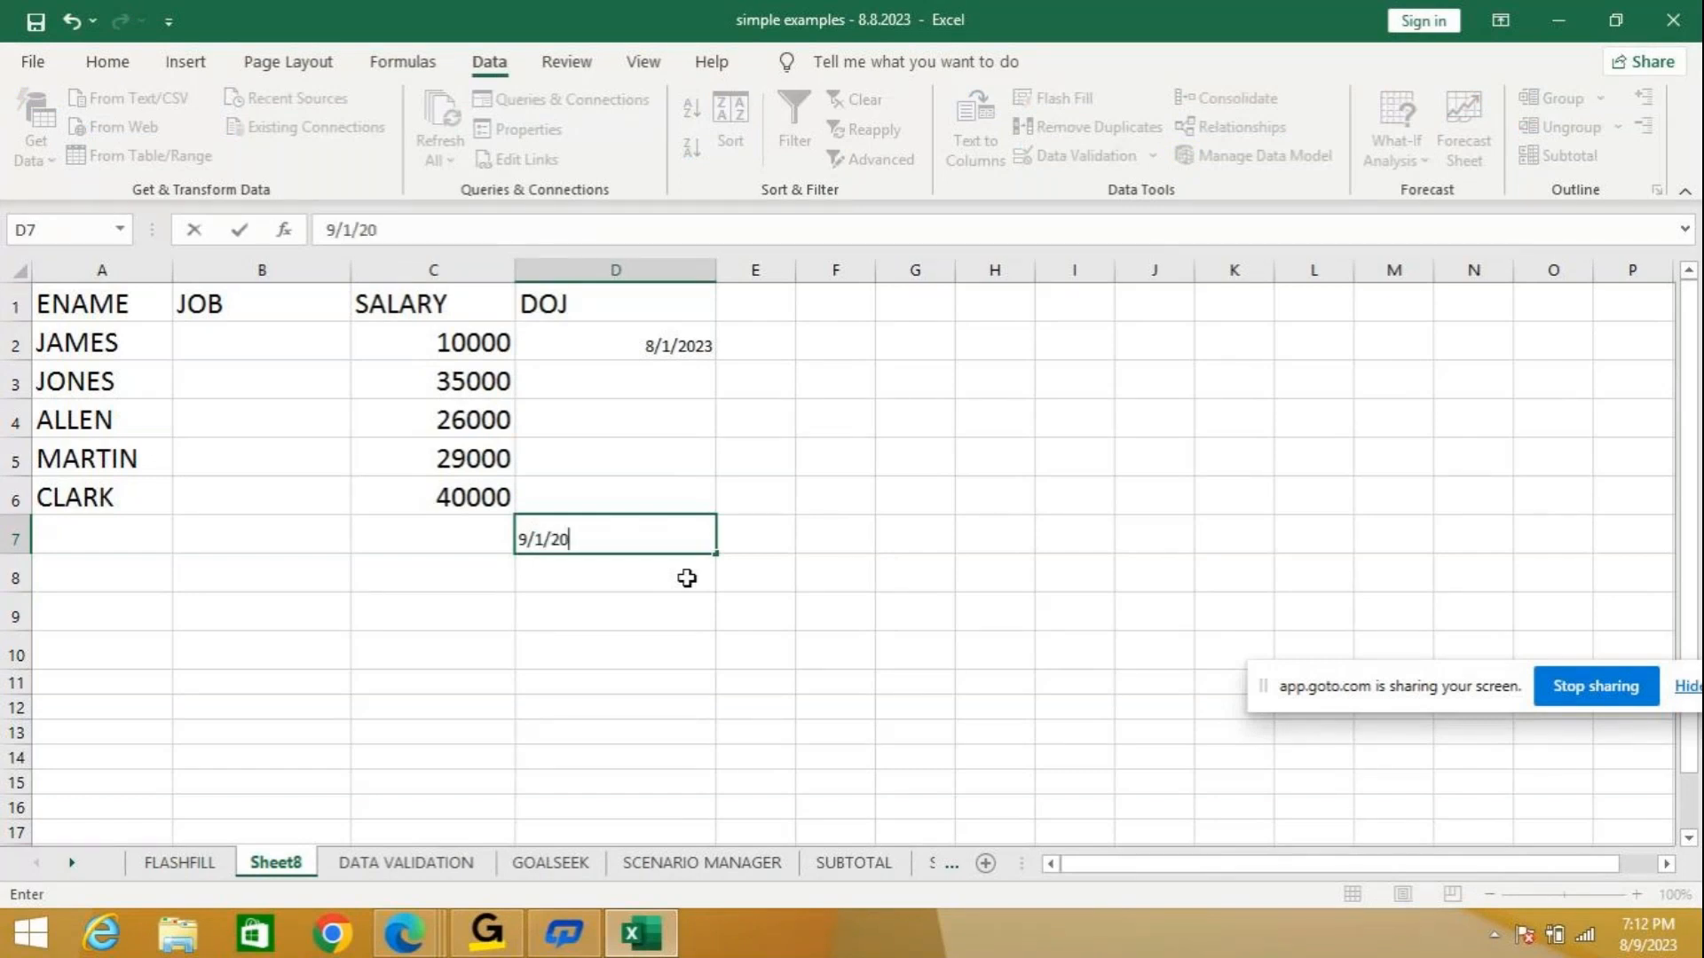
text(23)
key(Return)
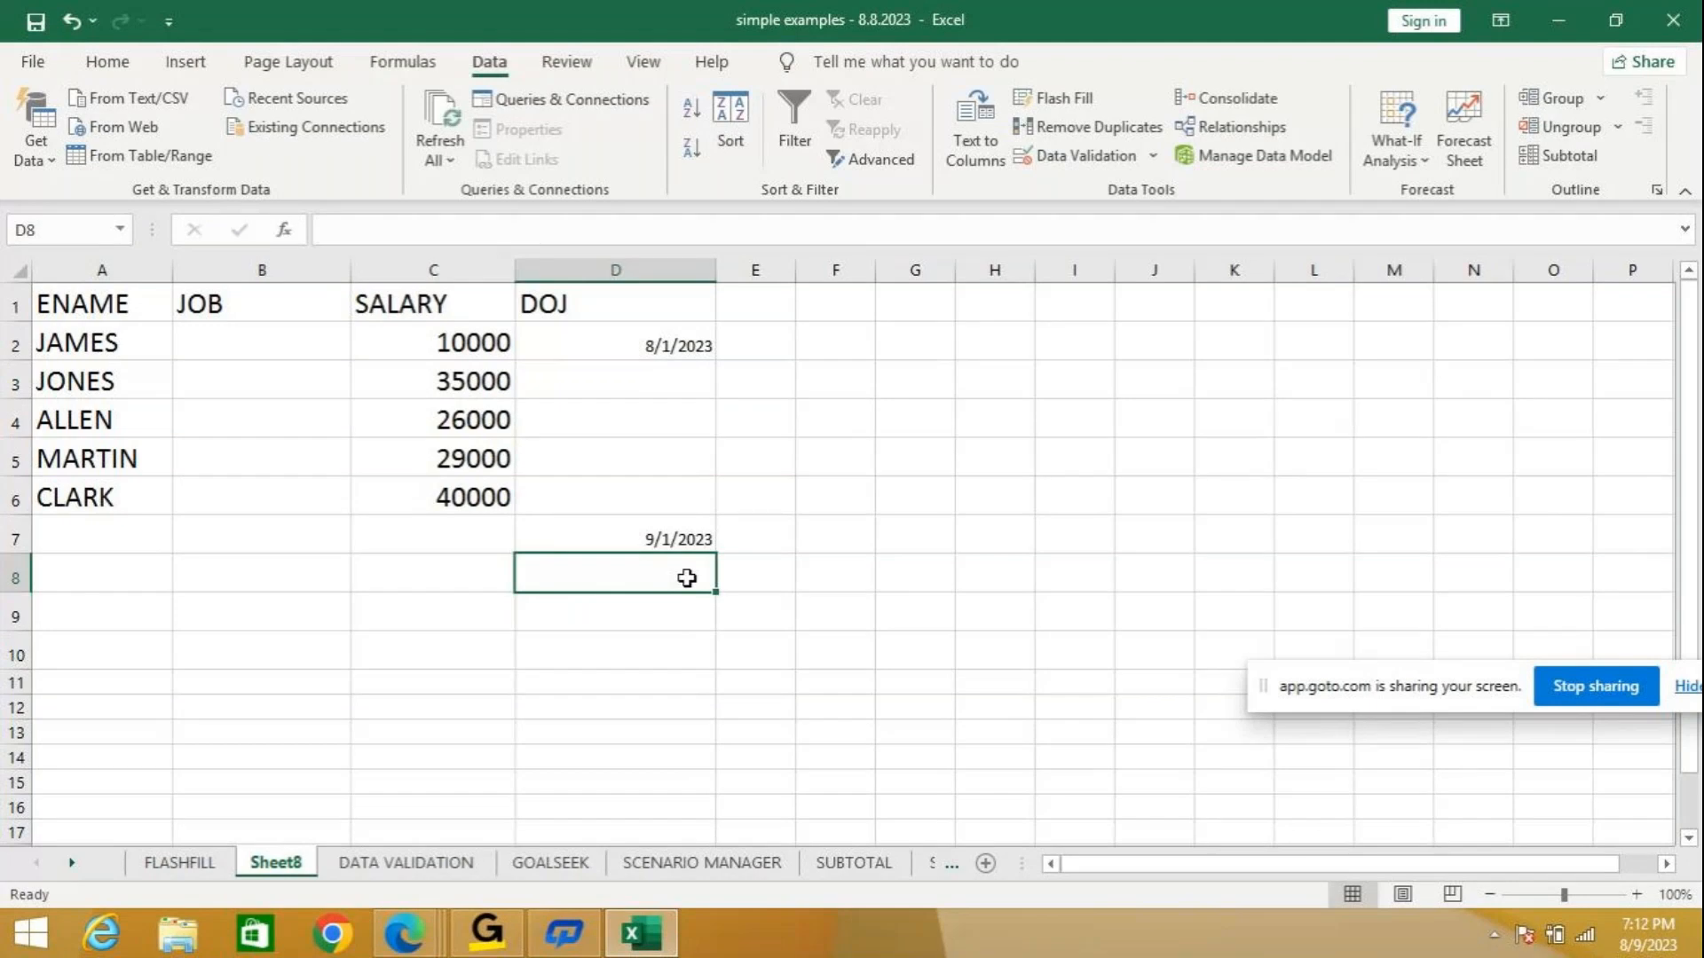
text(10/15)
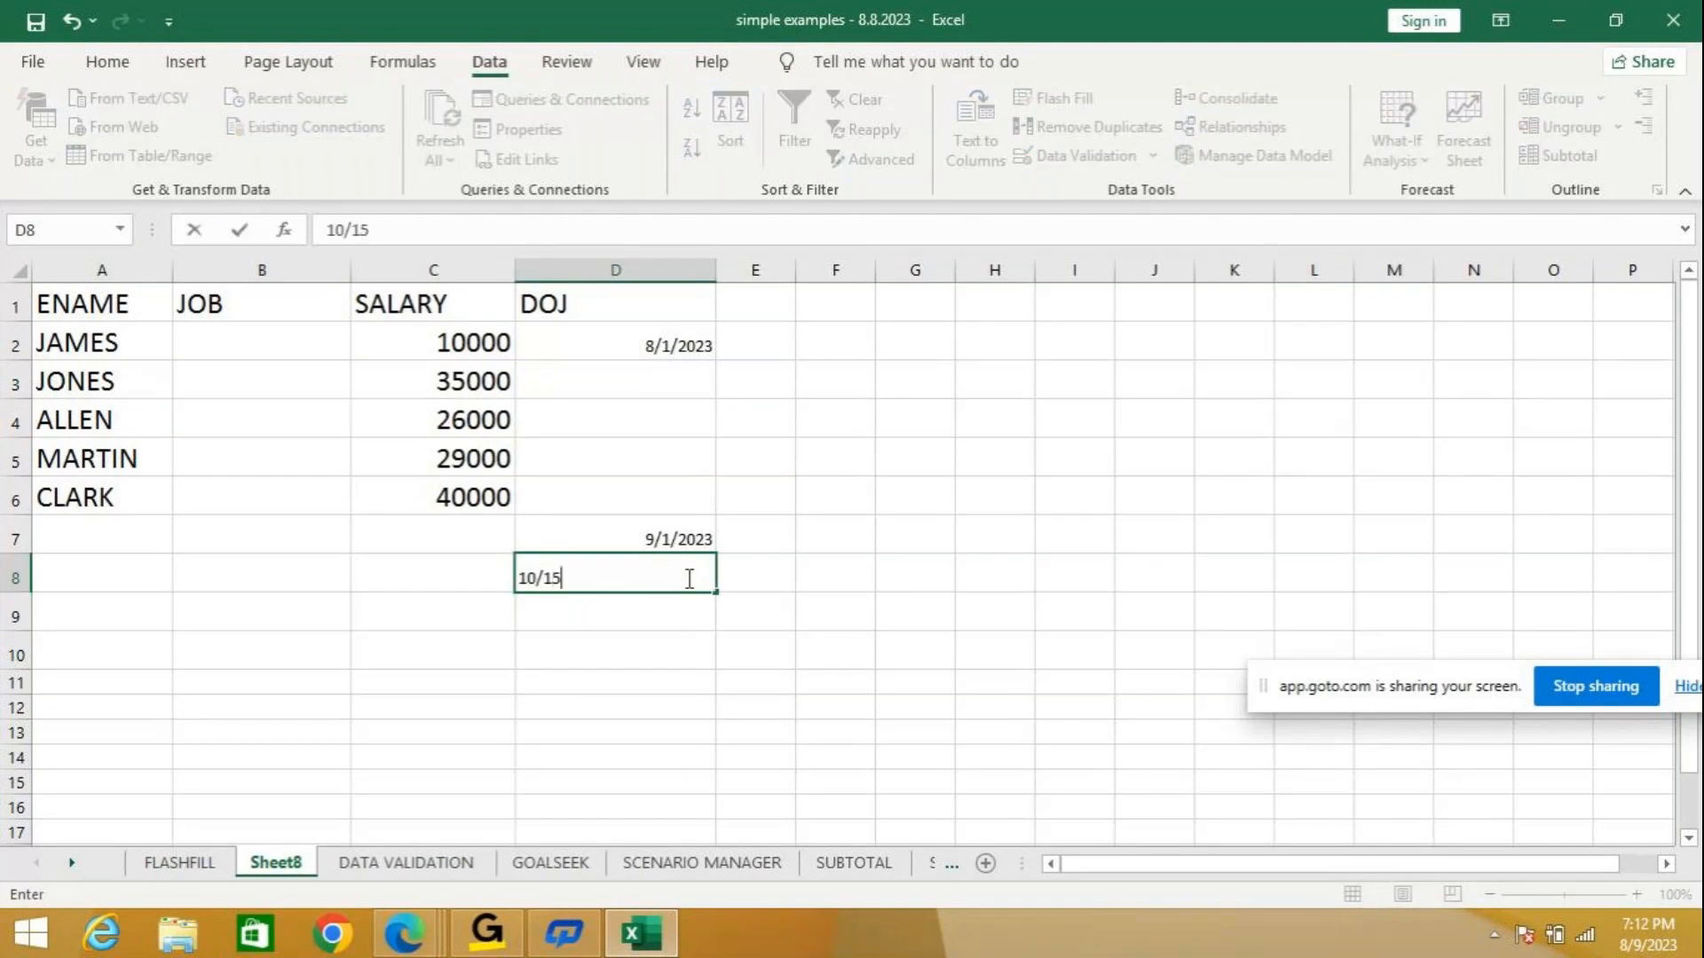
text(/2023)
key(Return)
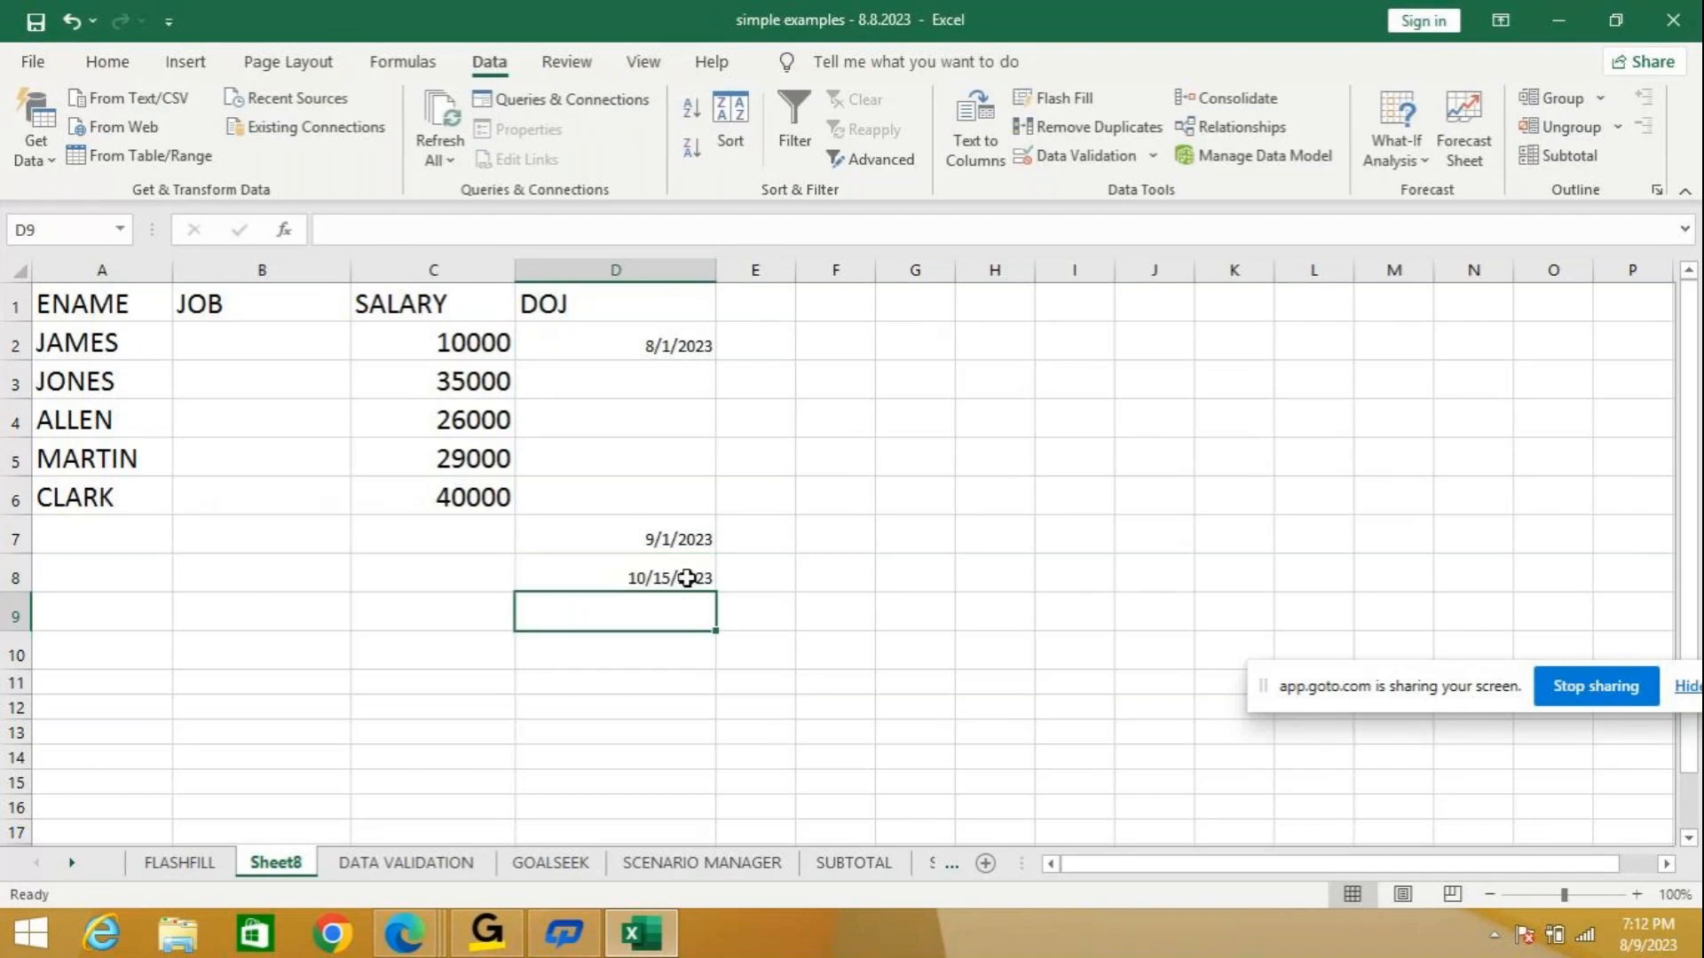
text(11/)
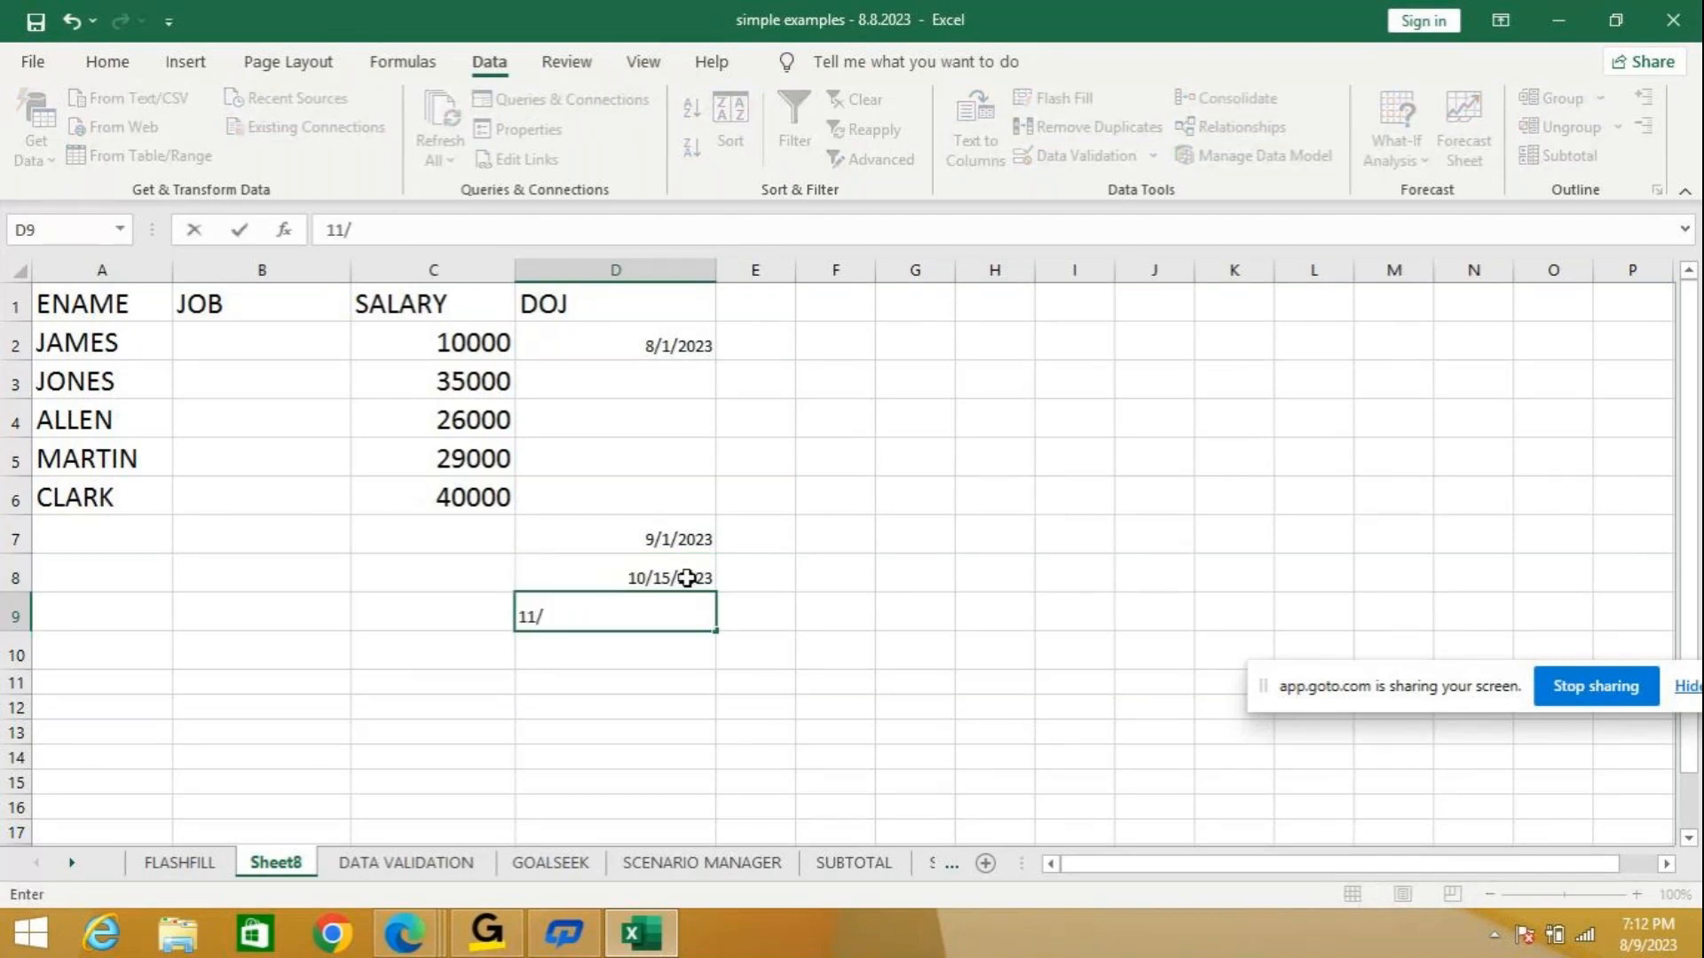
text(5/2023)
key(Return)
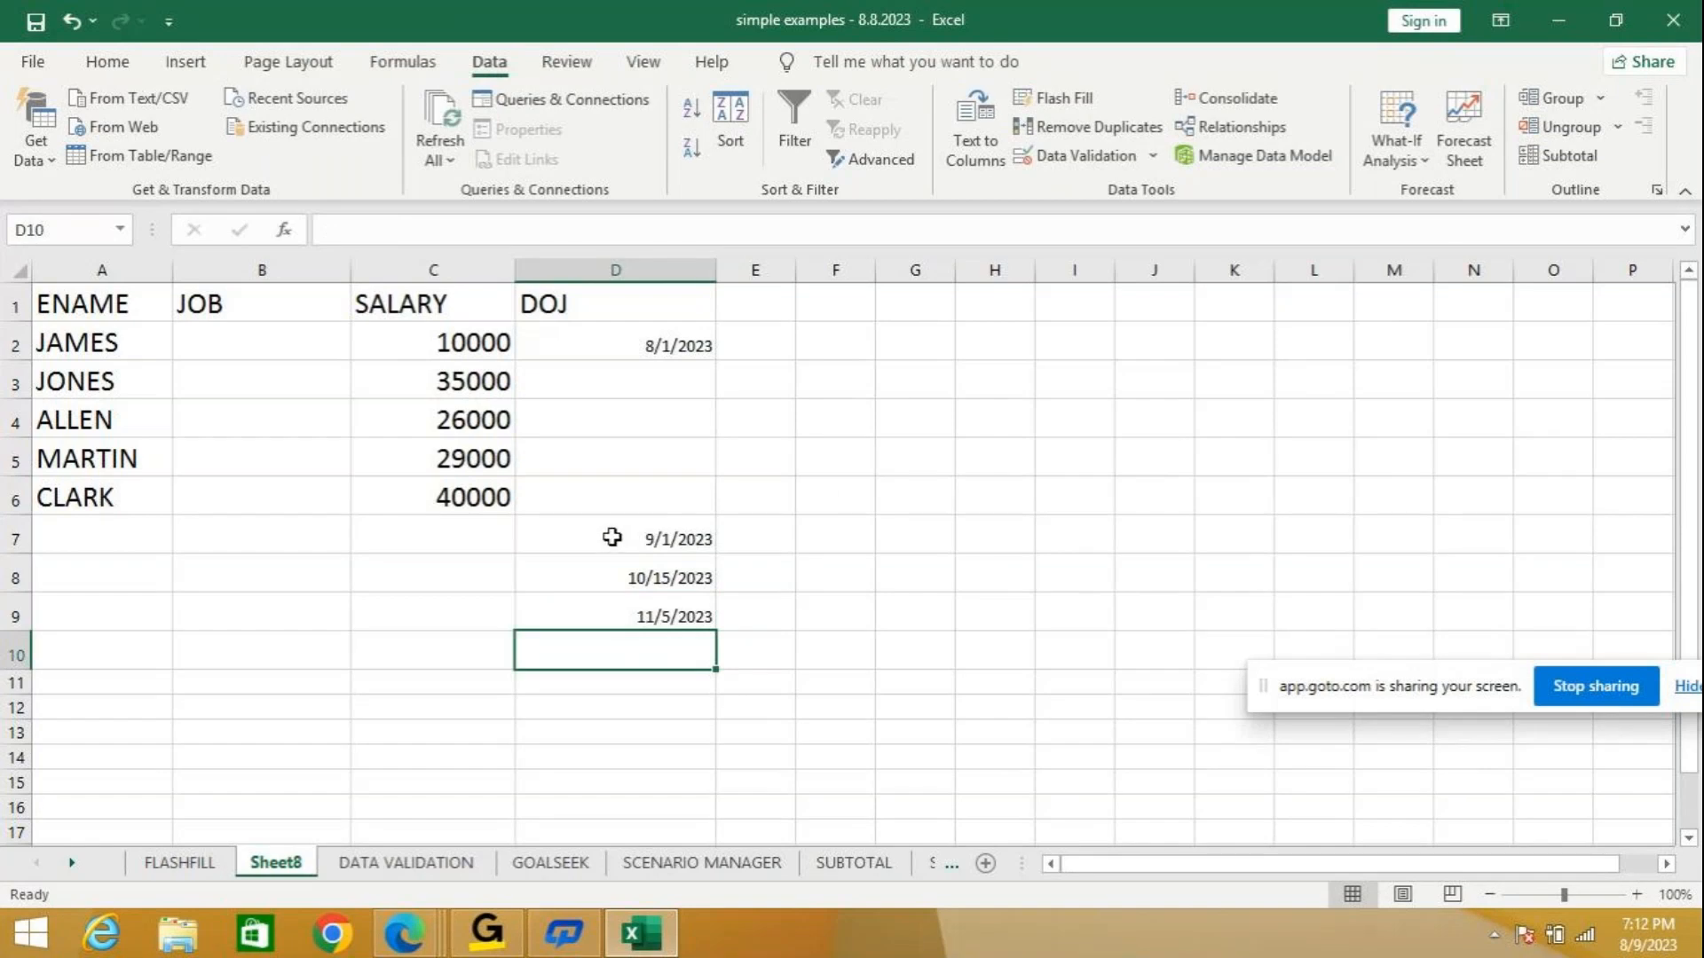
Extend the existing DOJ date validation over the whole range D2:D9.
click(616, 342)
drag(616, 342, 608, 601)
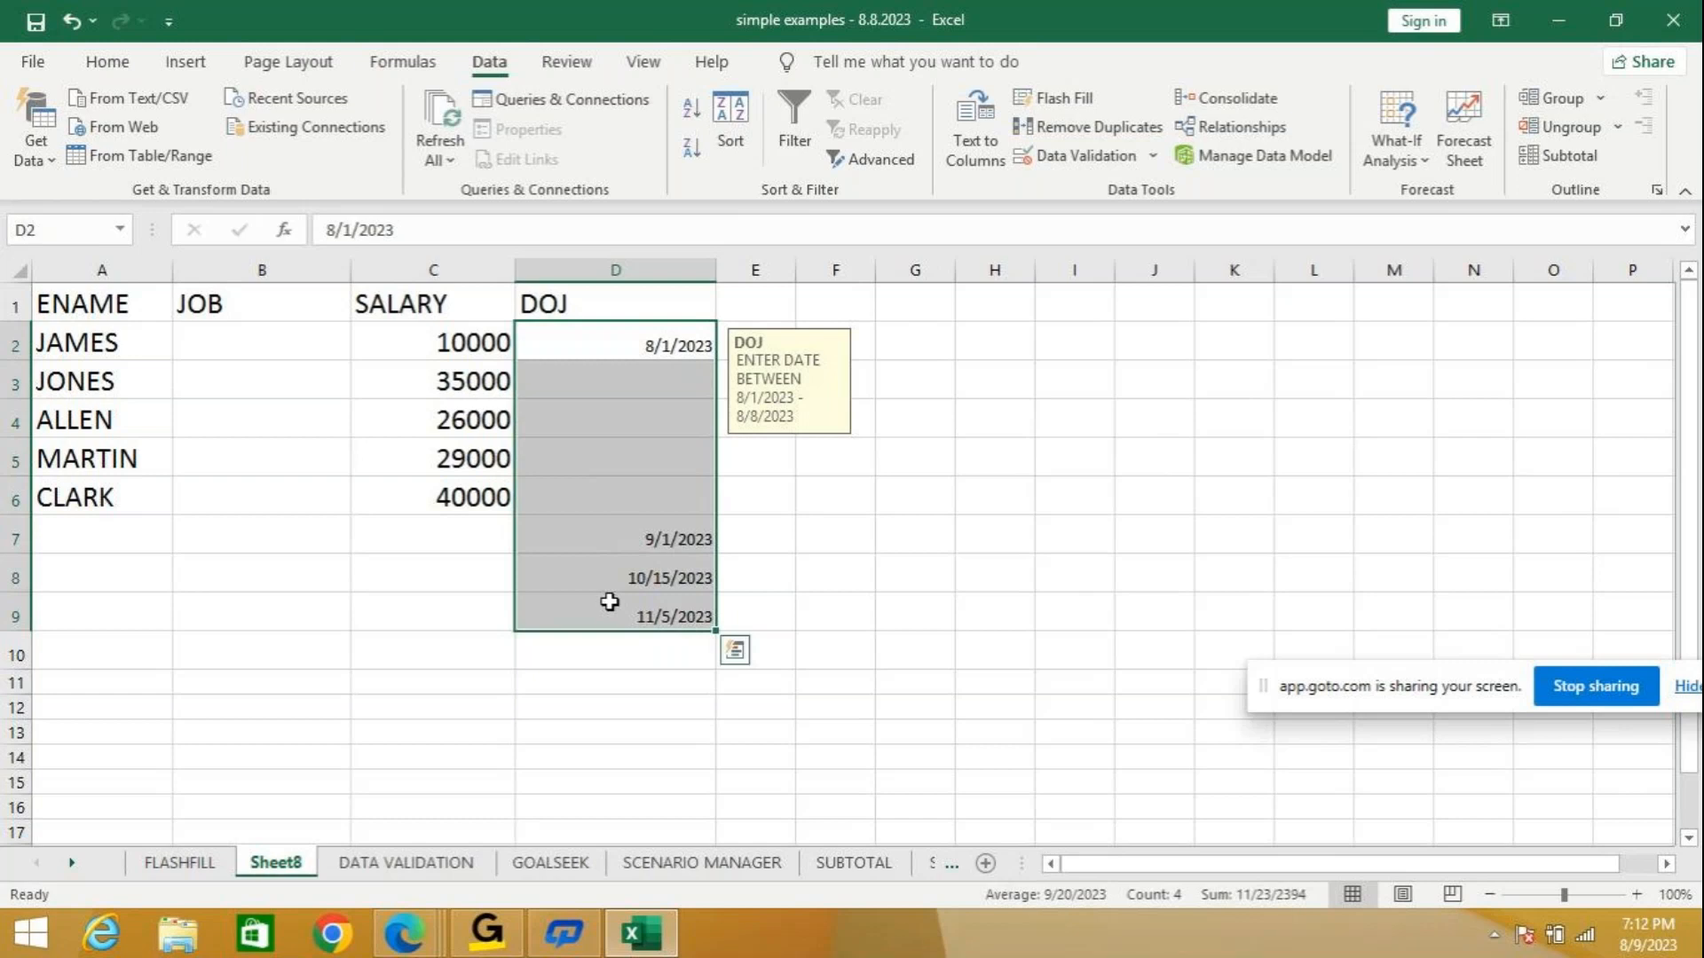
click(1155, 157)
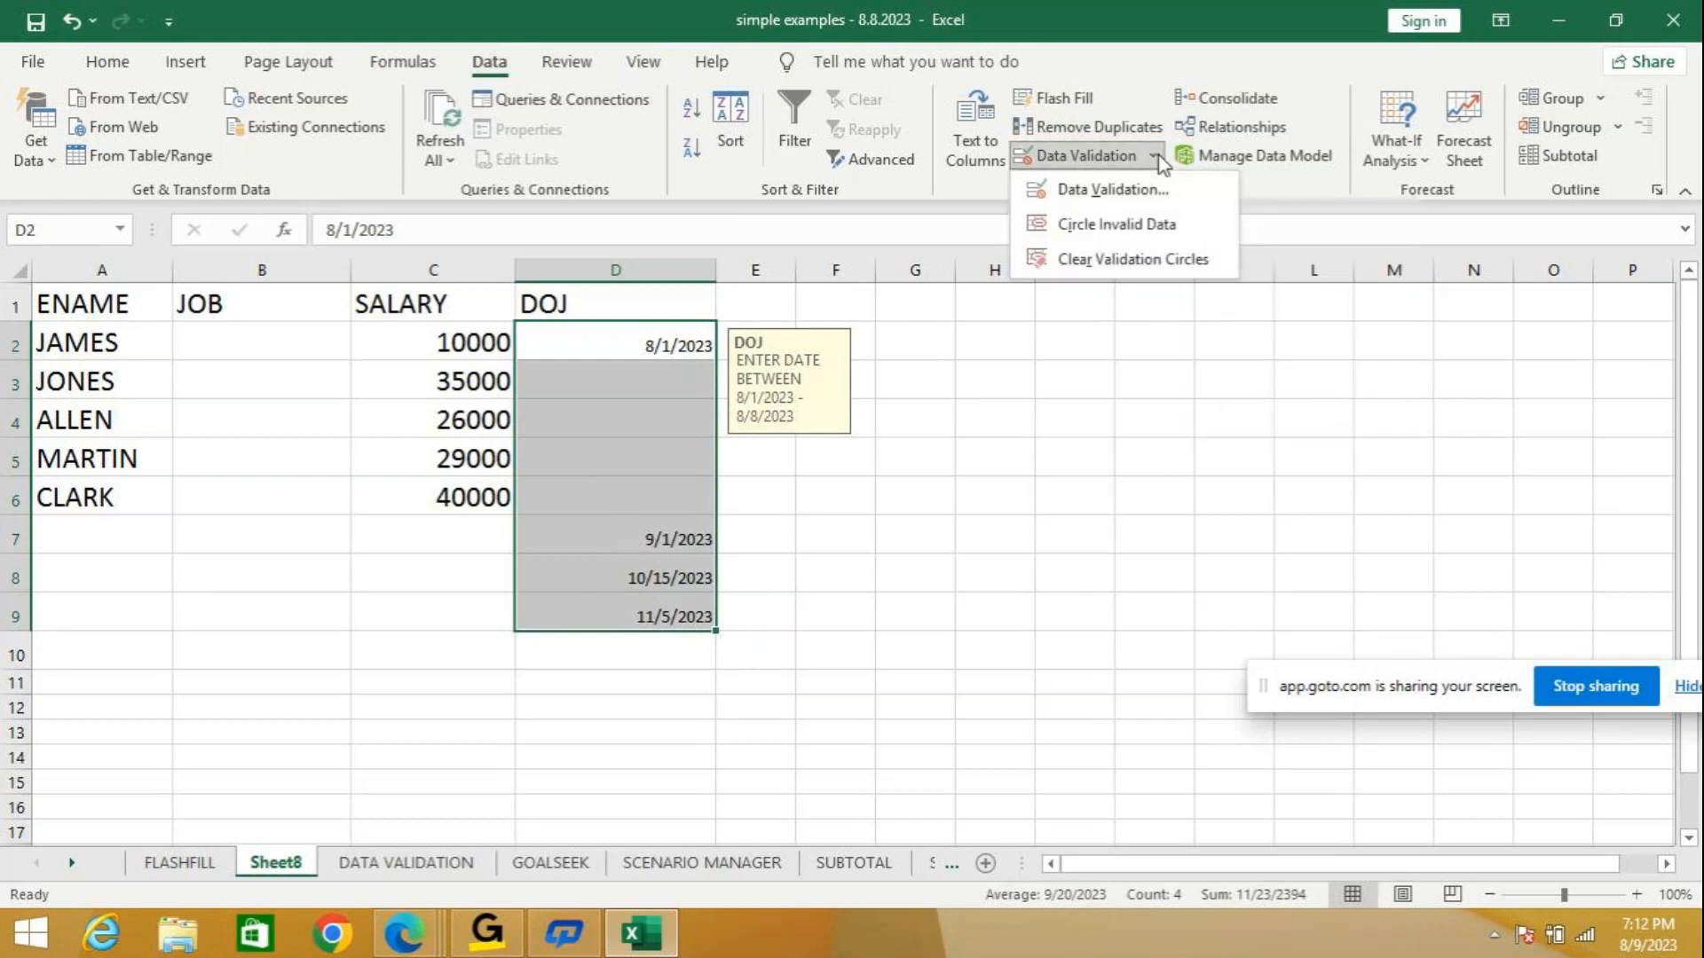
click(1104, 186)
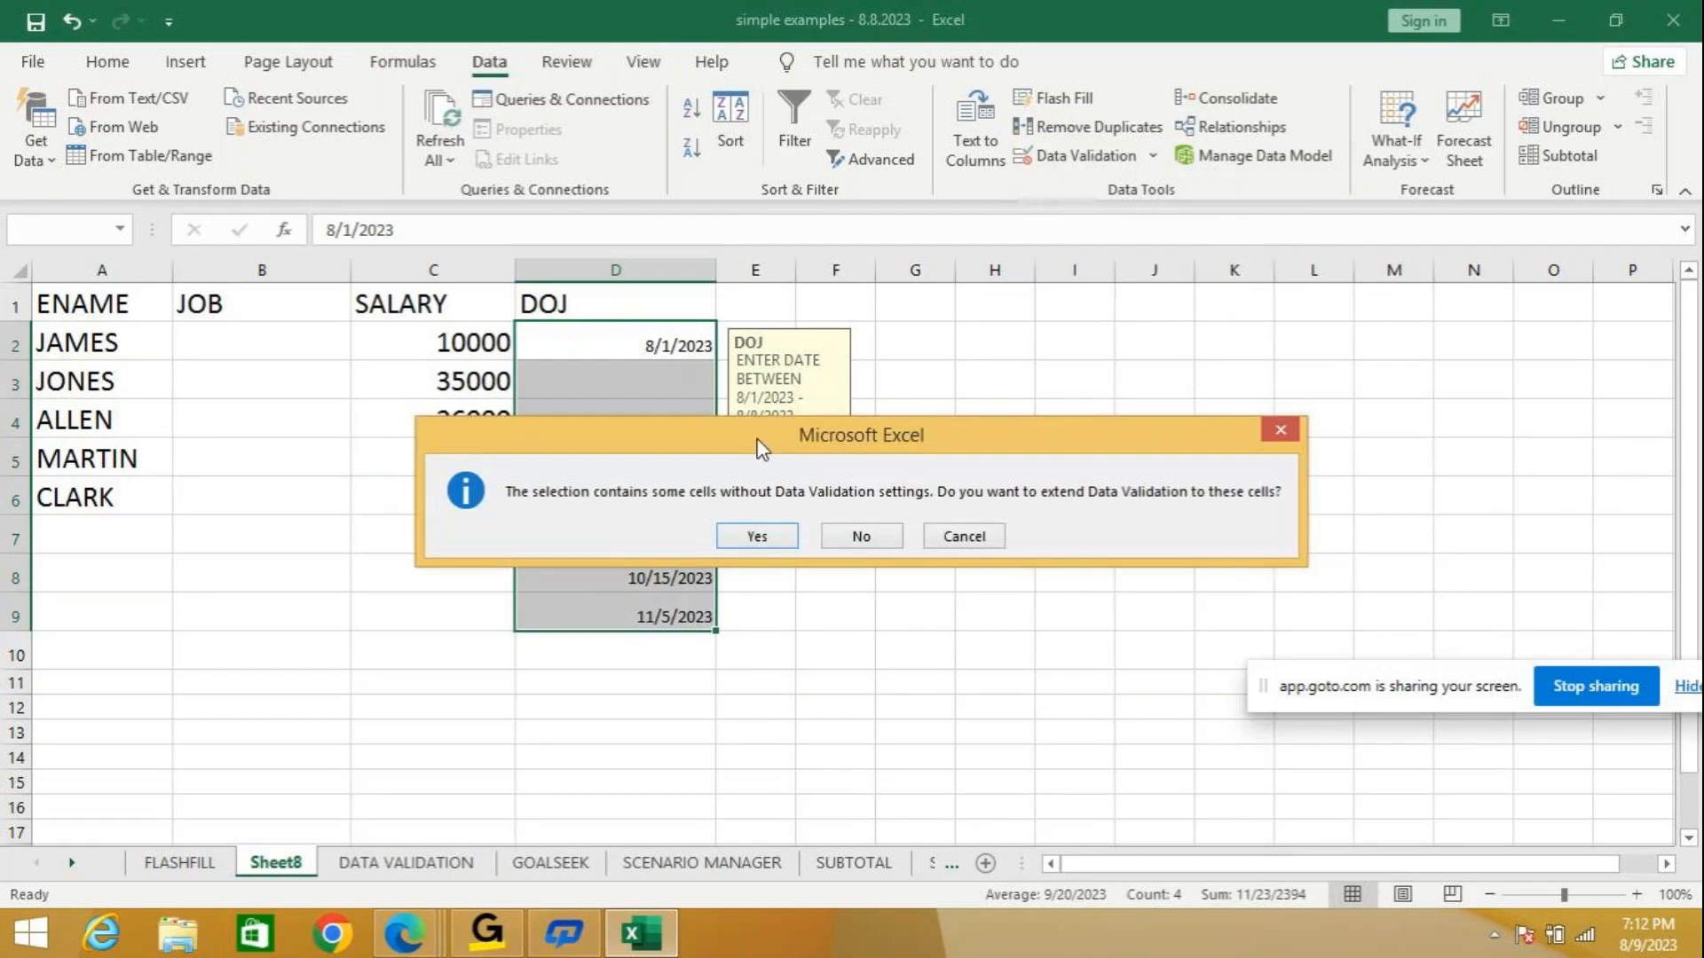
drag(761, 448, 988, 305)
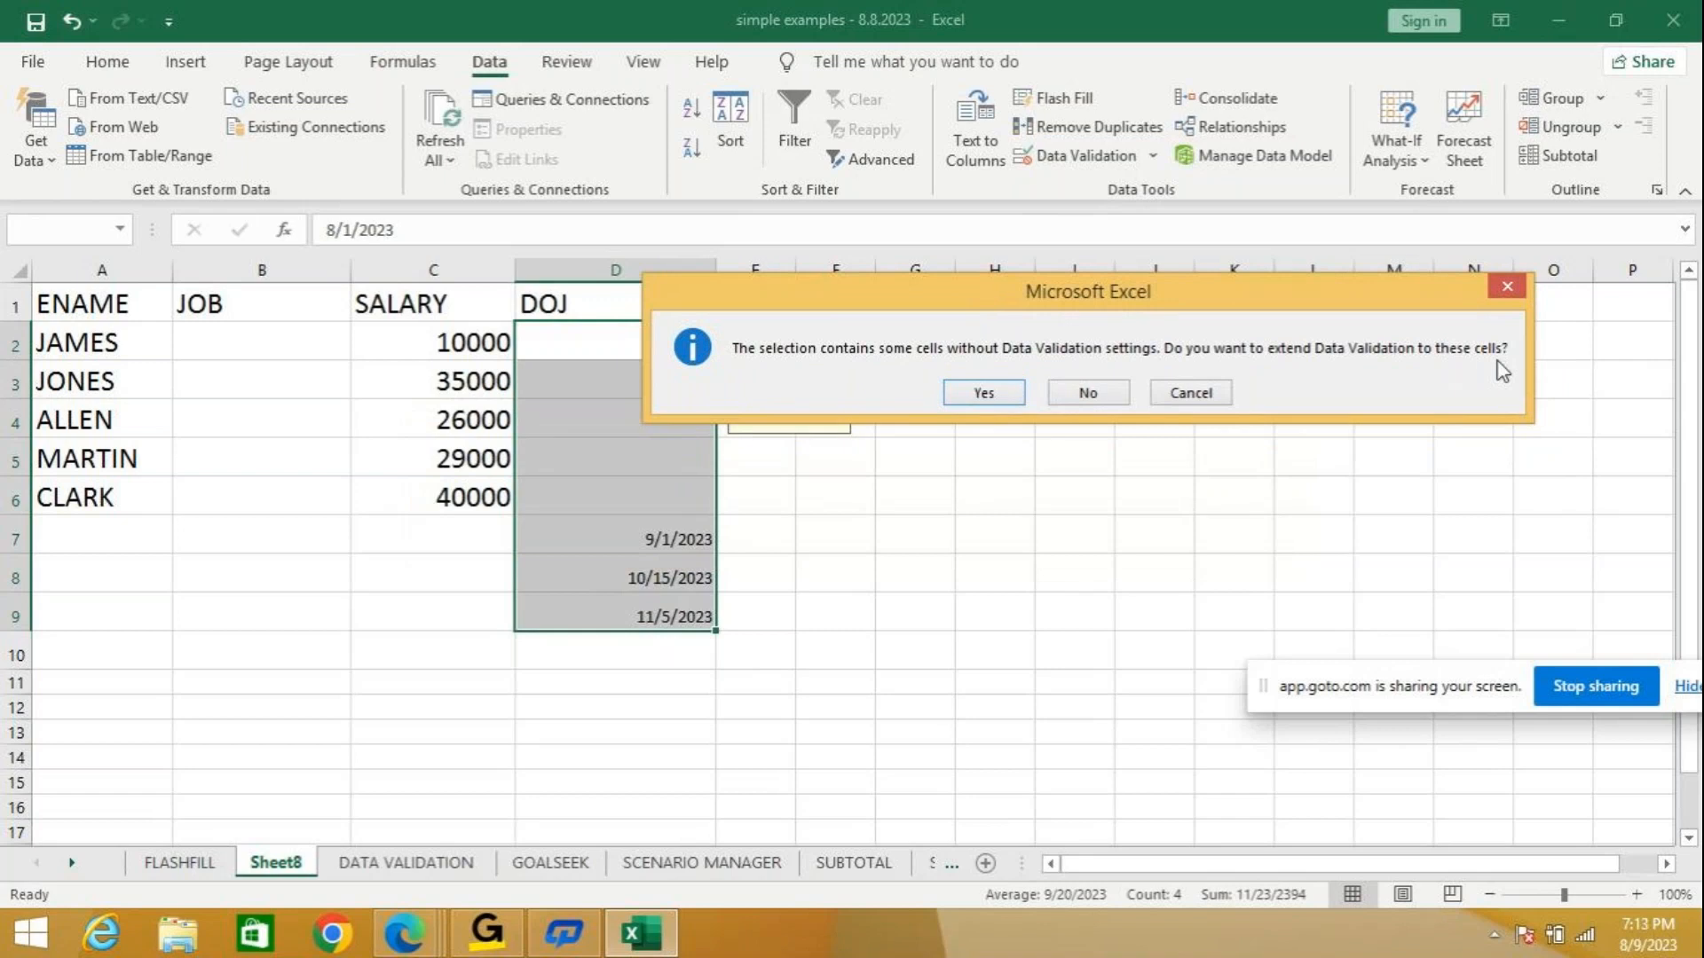
click(973, 390)
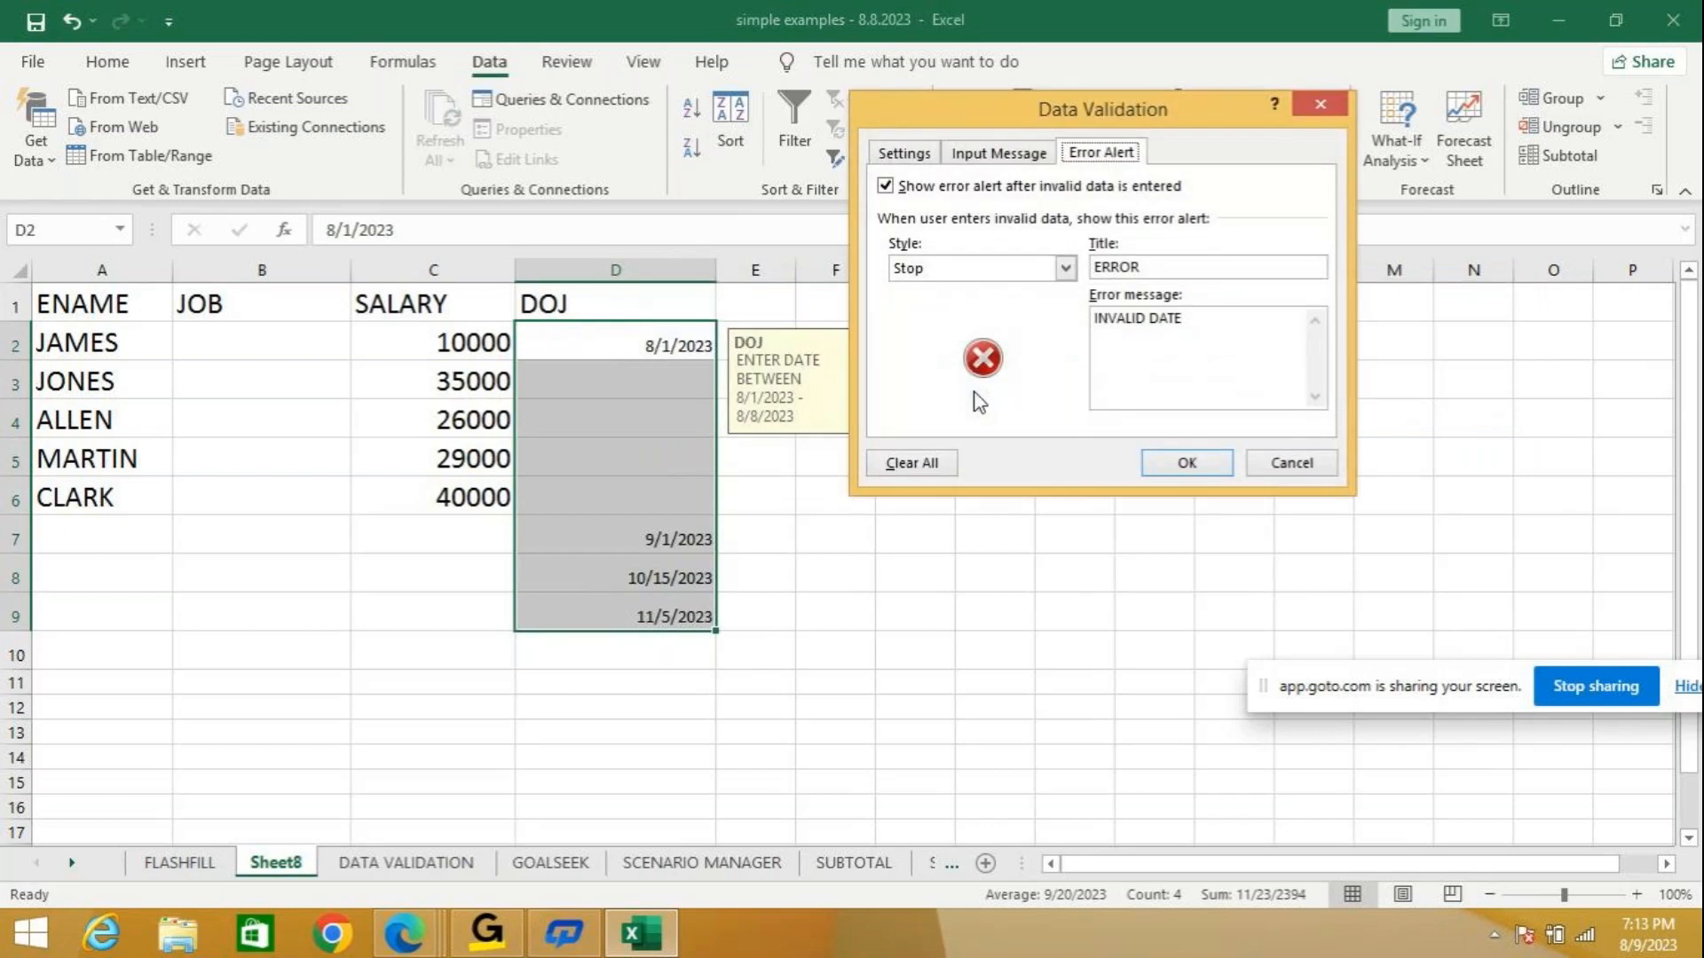
click(1188, 463)
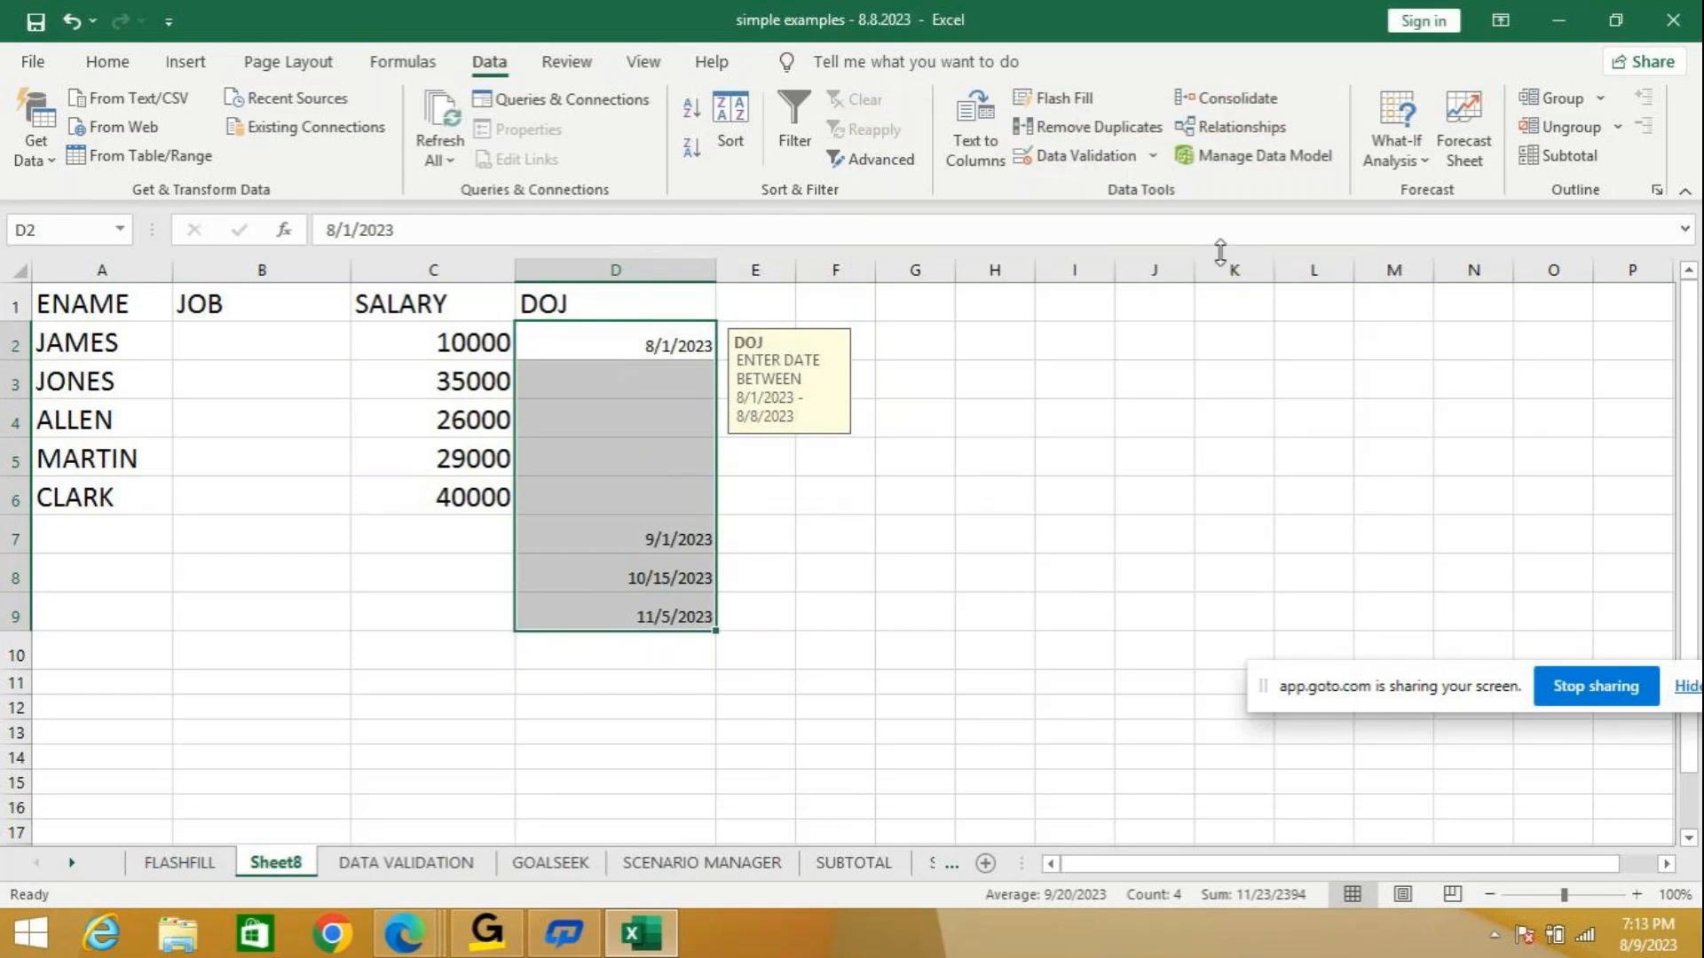
Circle the invalid data in the validated DOJ column.
click(1154, 157)
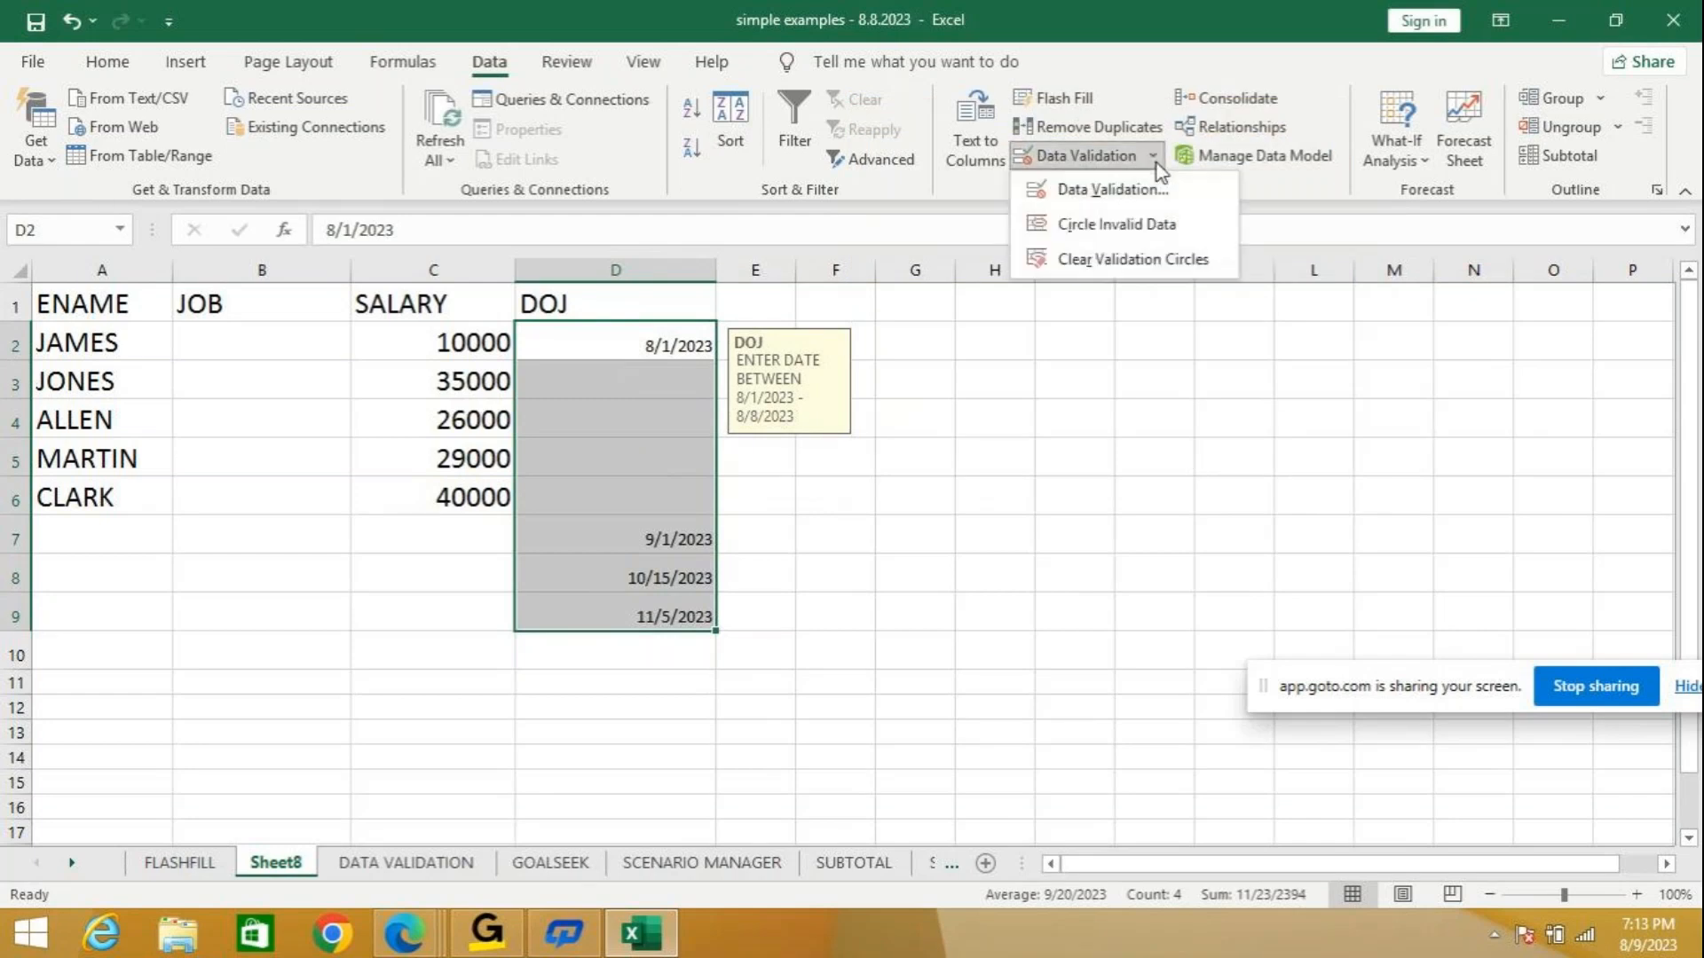
click(1105, 233)
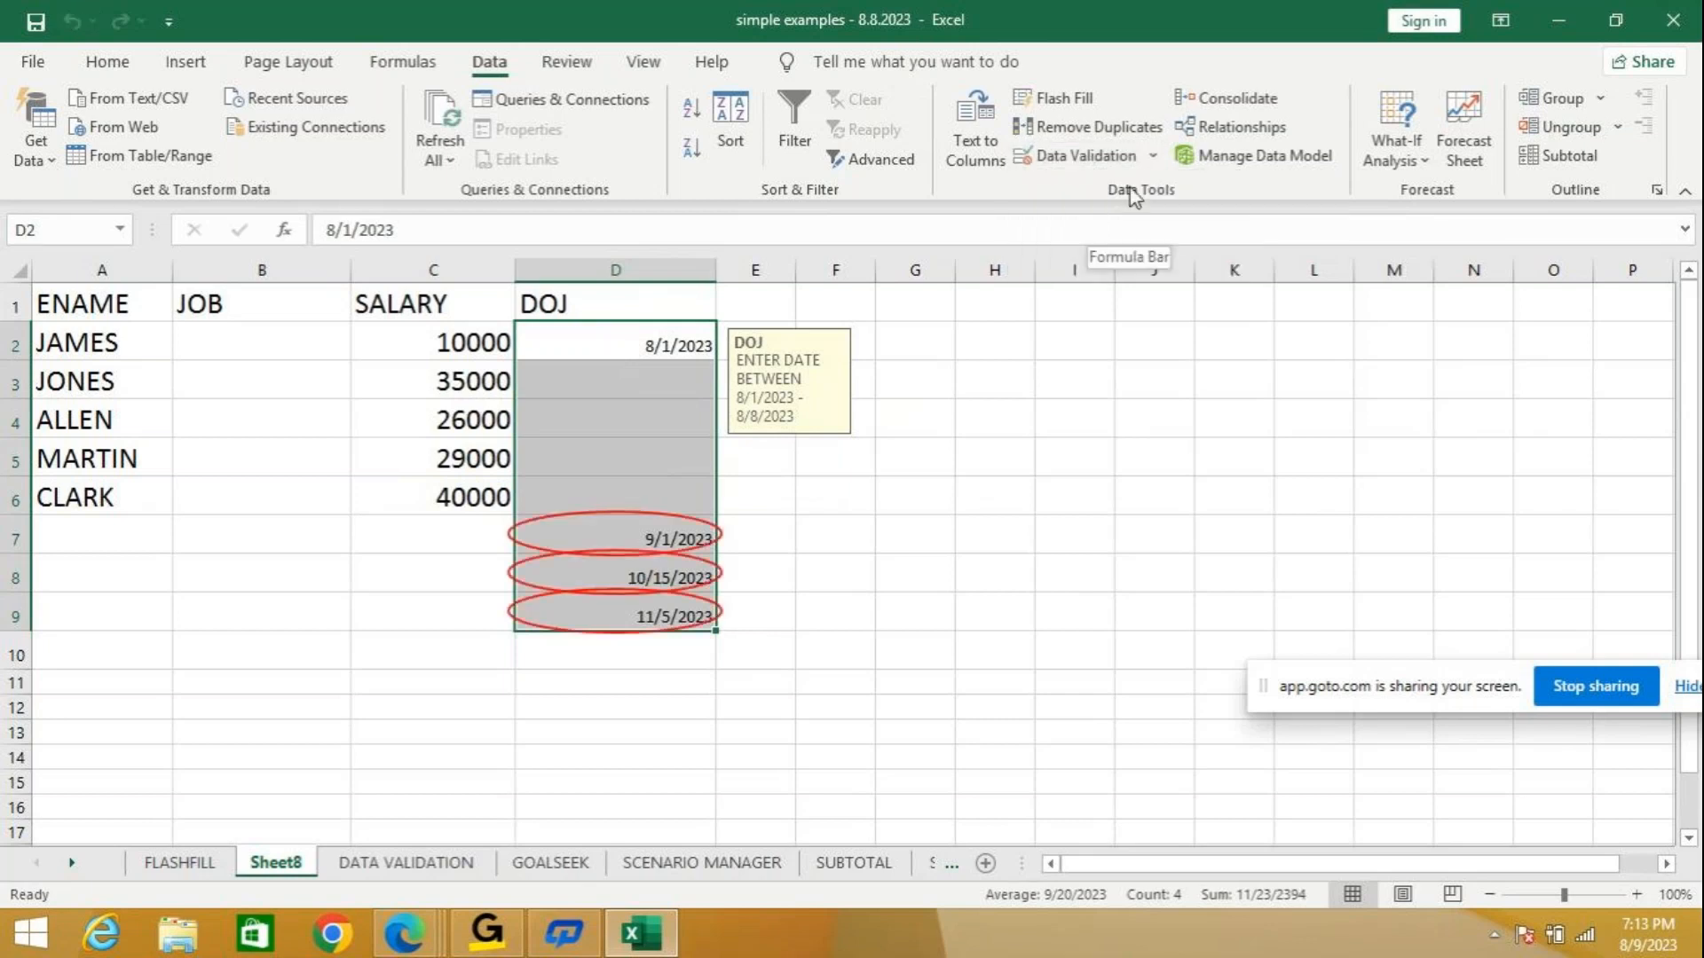
click(1154, 156)
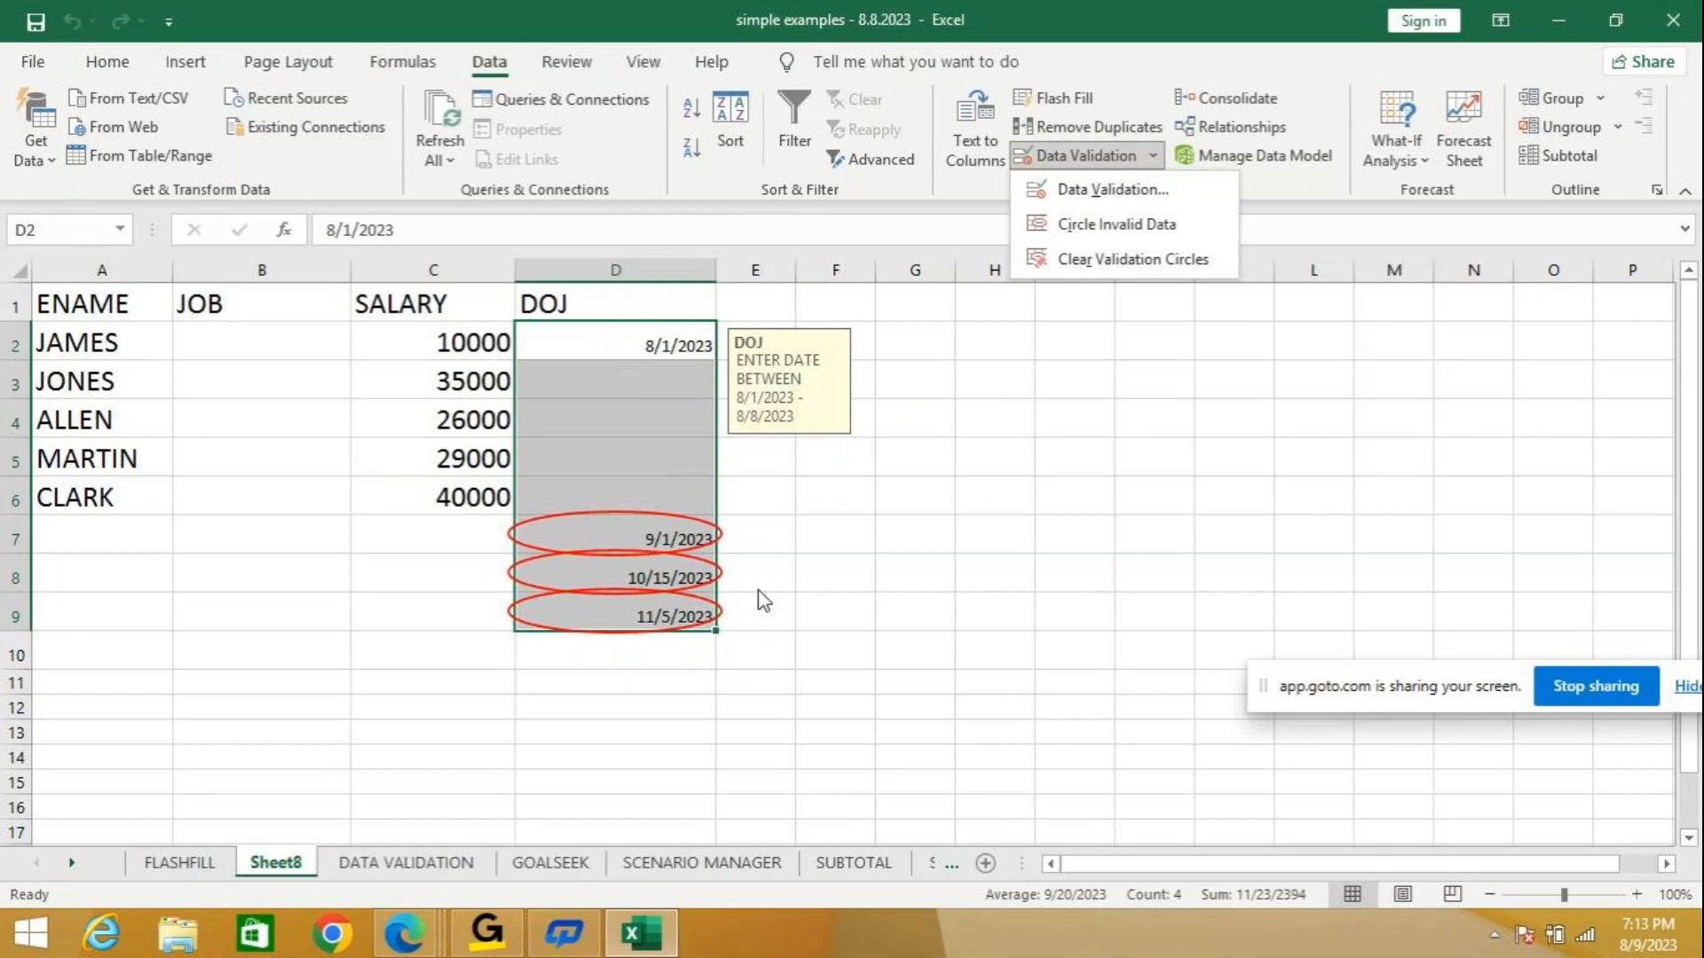
click(569, 865)
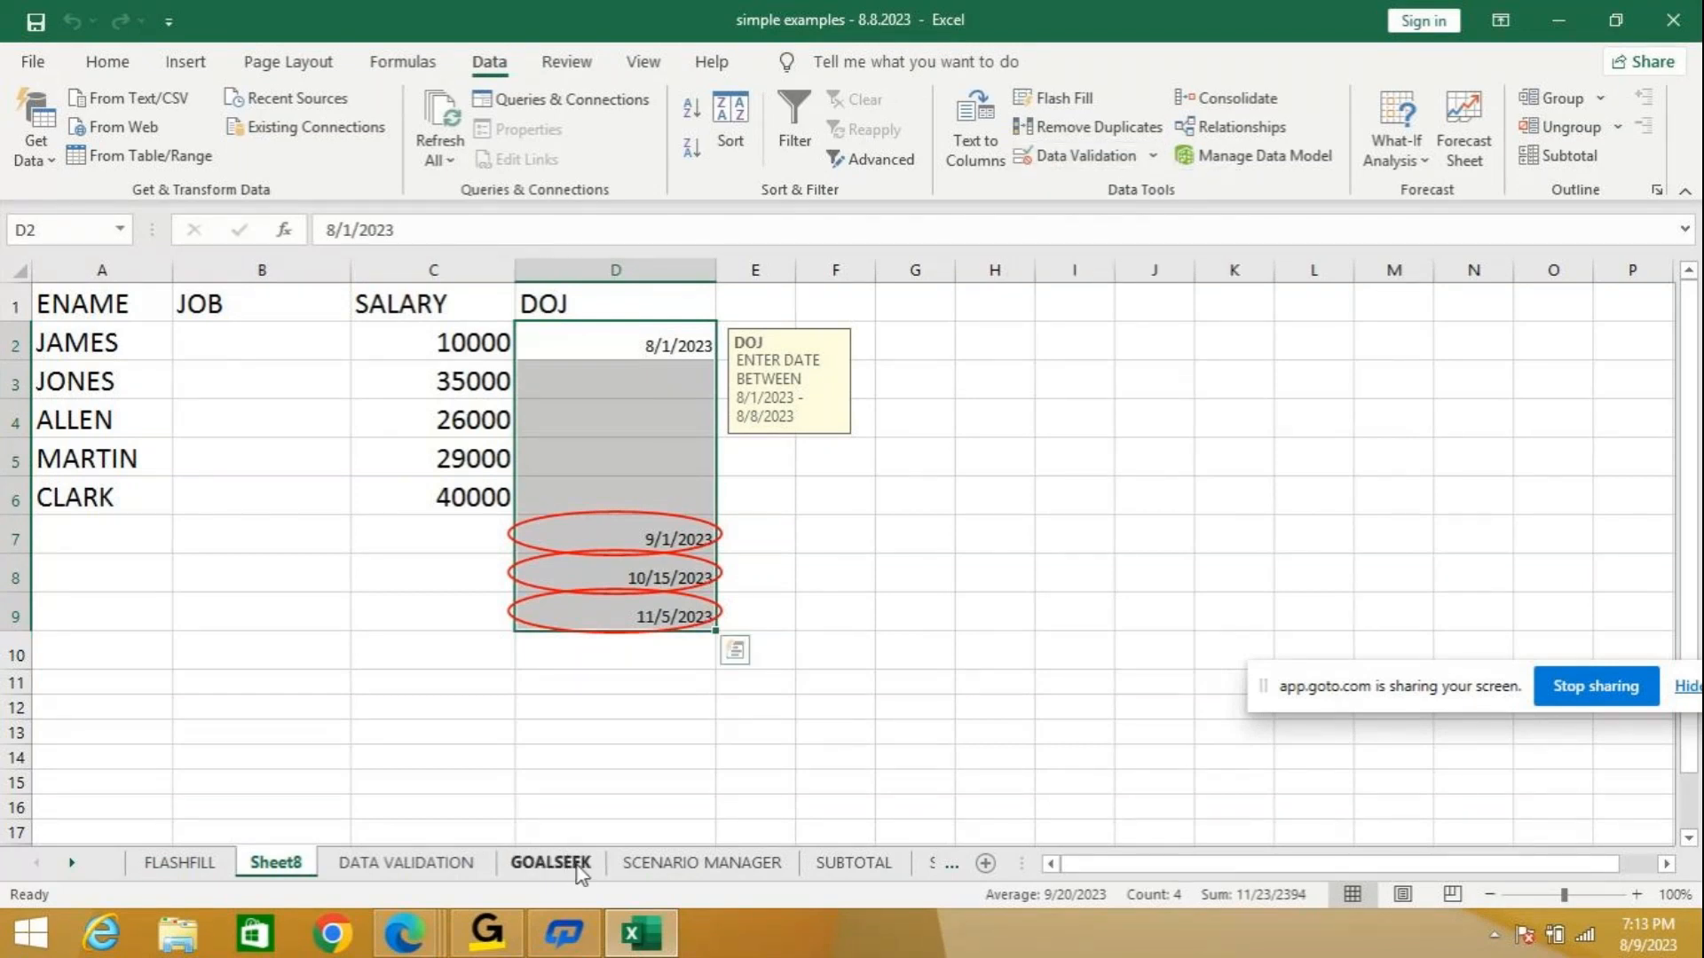
Insert a new blank worksheet directly before Sheet8.
click(579, 865)
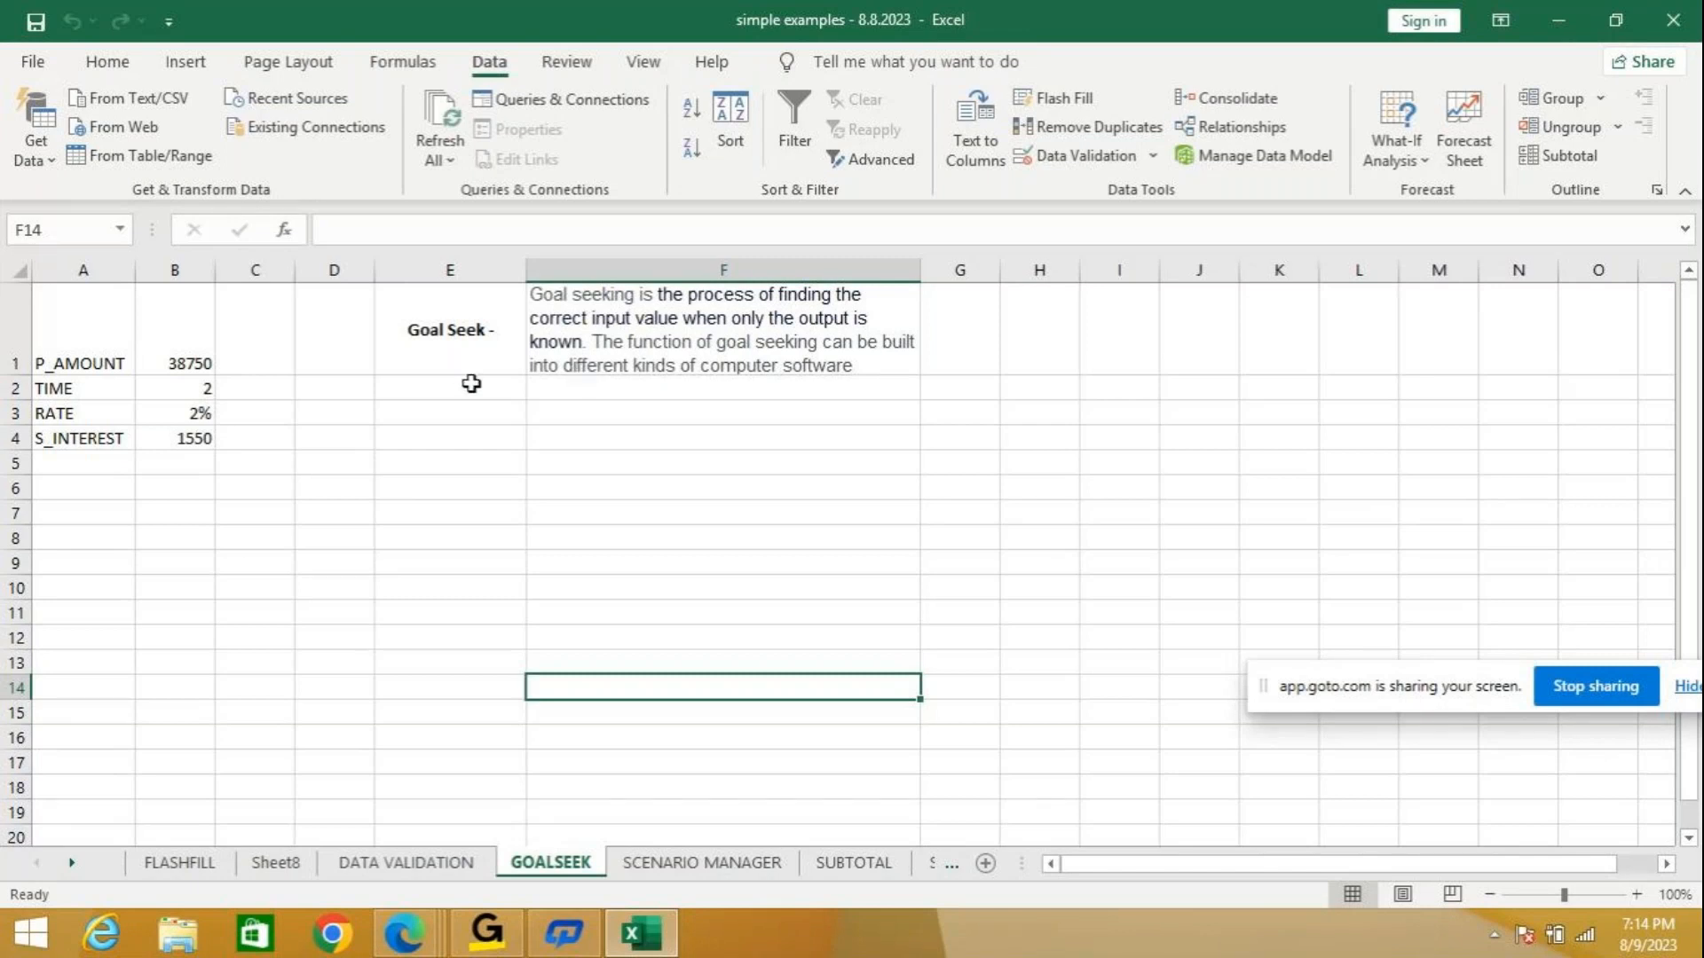
click(627, 430)
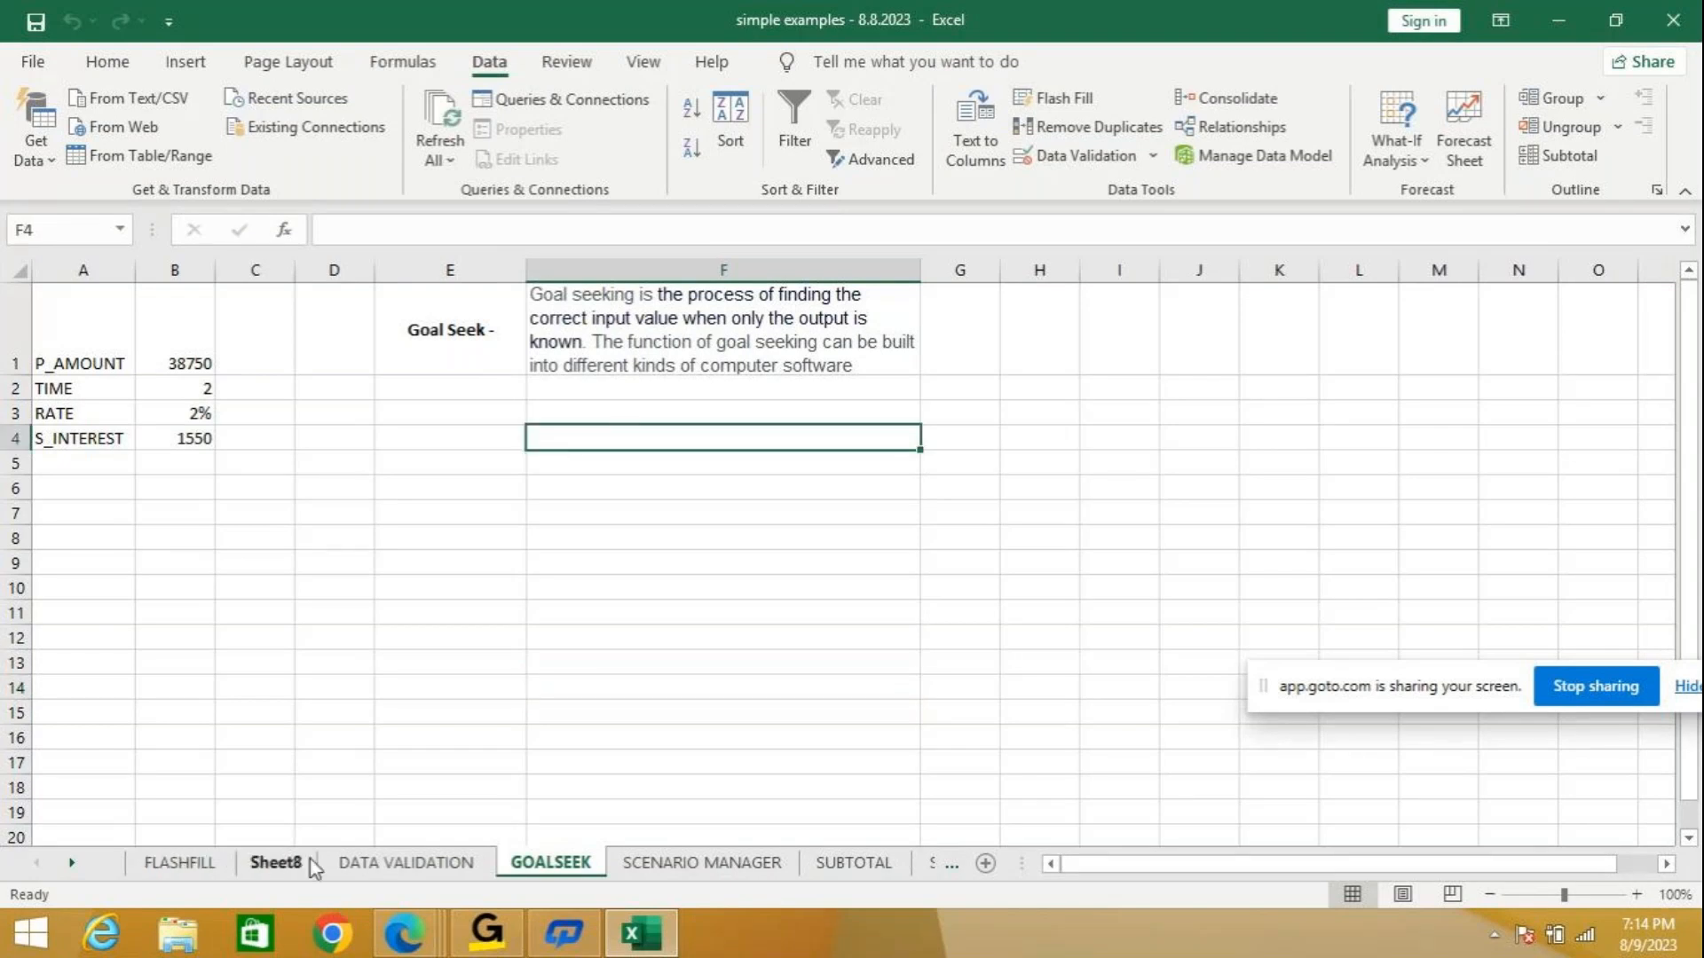
click(277, 863)
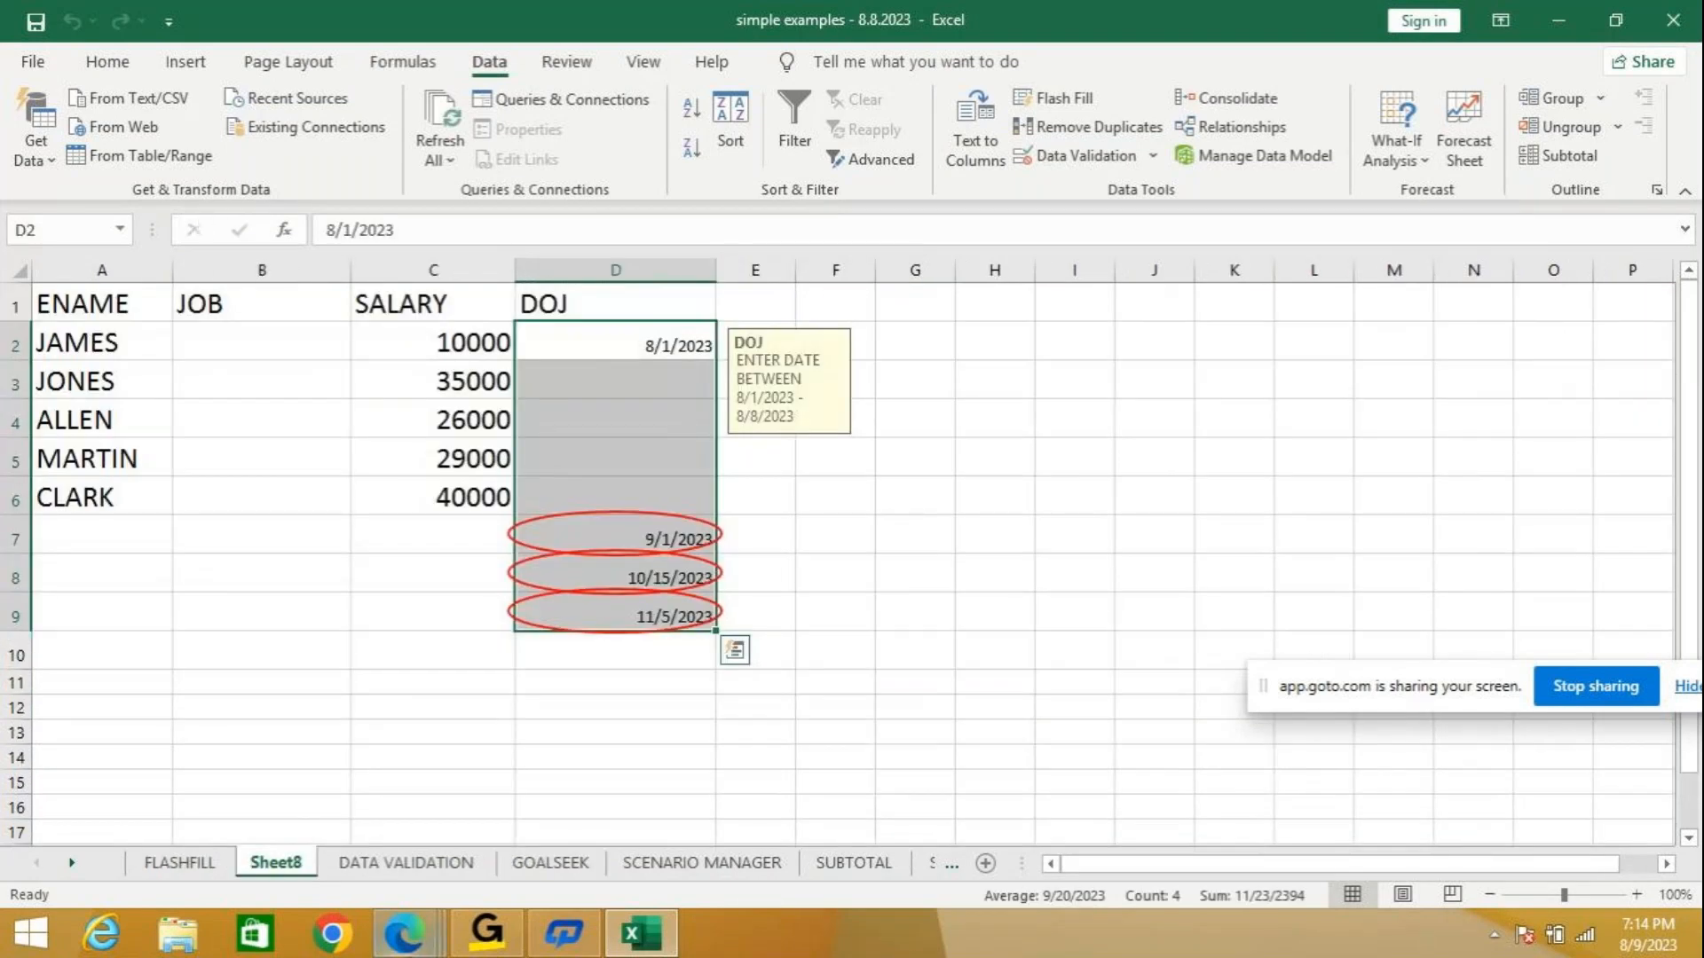
right_click(299, 862)
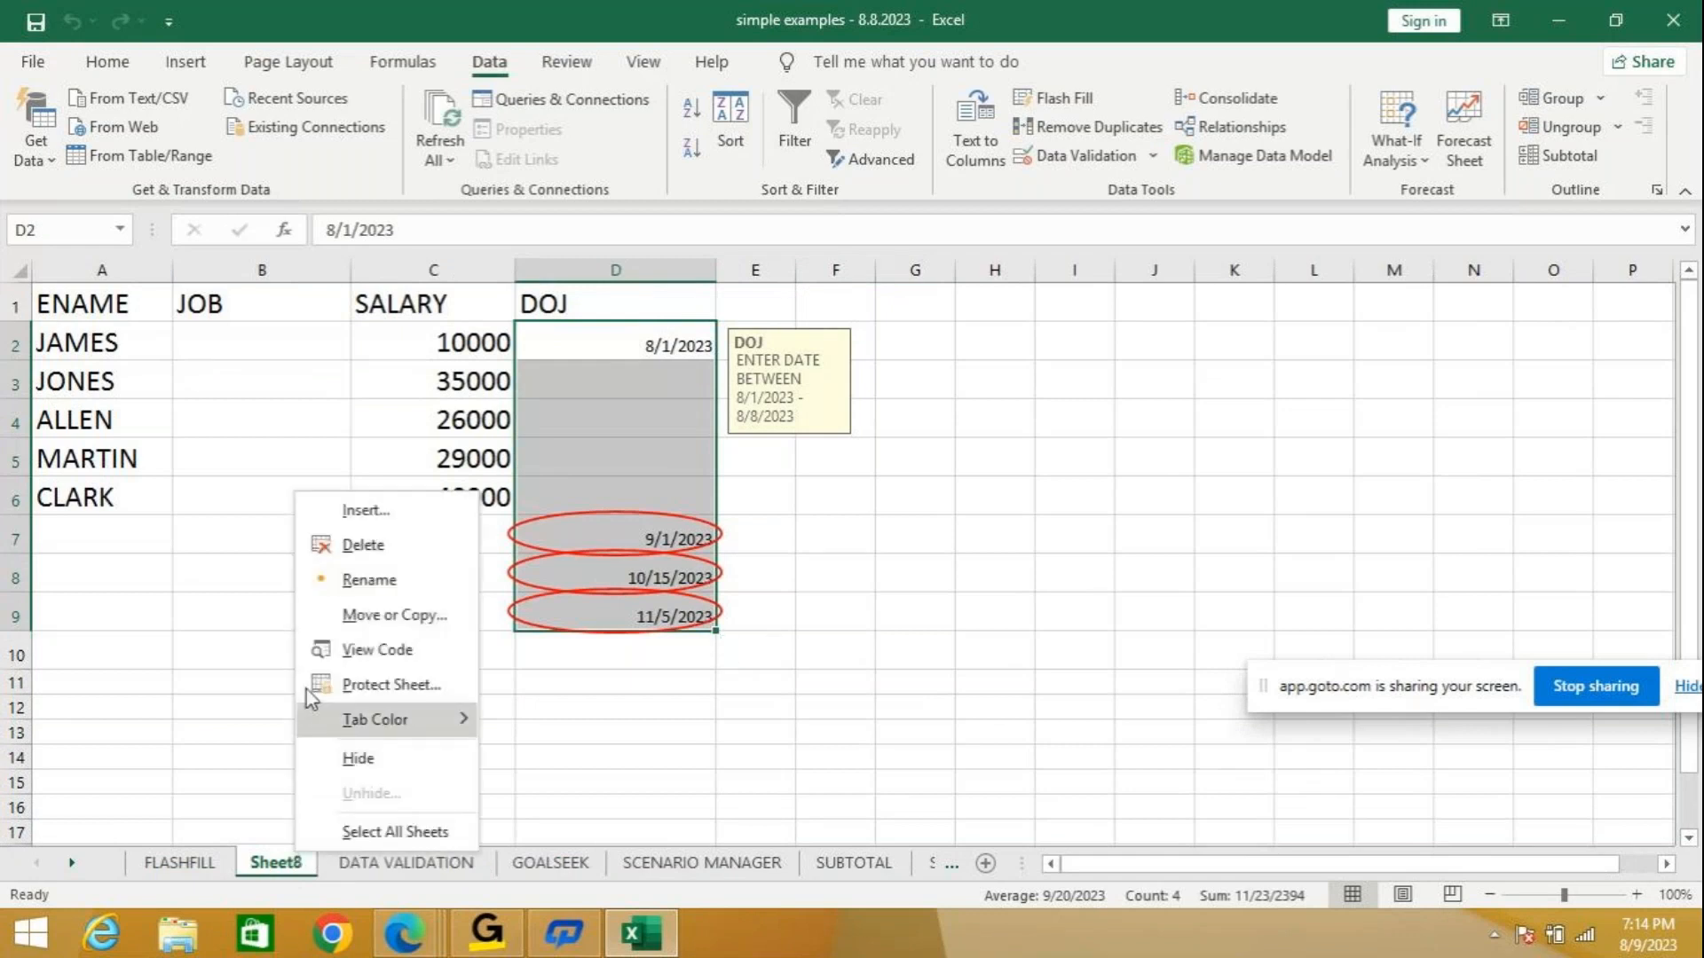
click(364, 510)
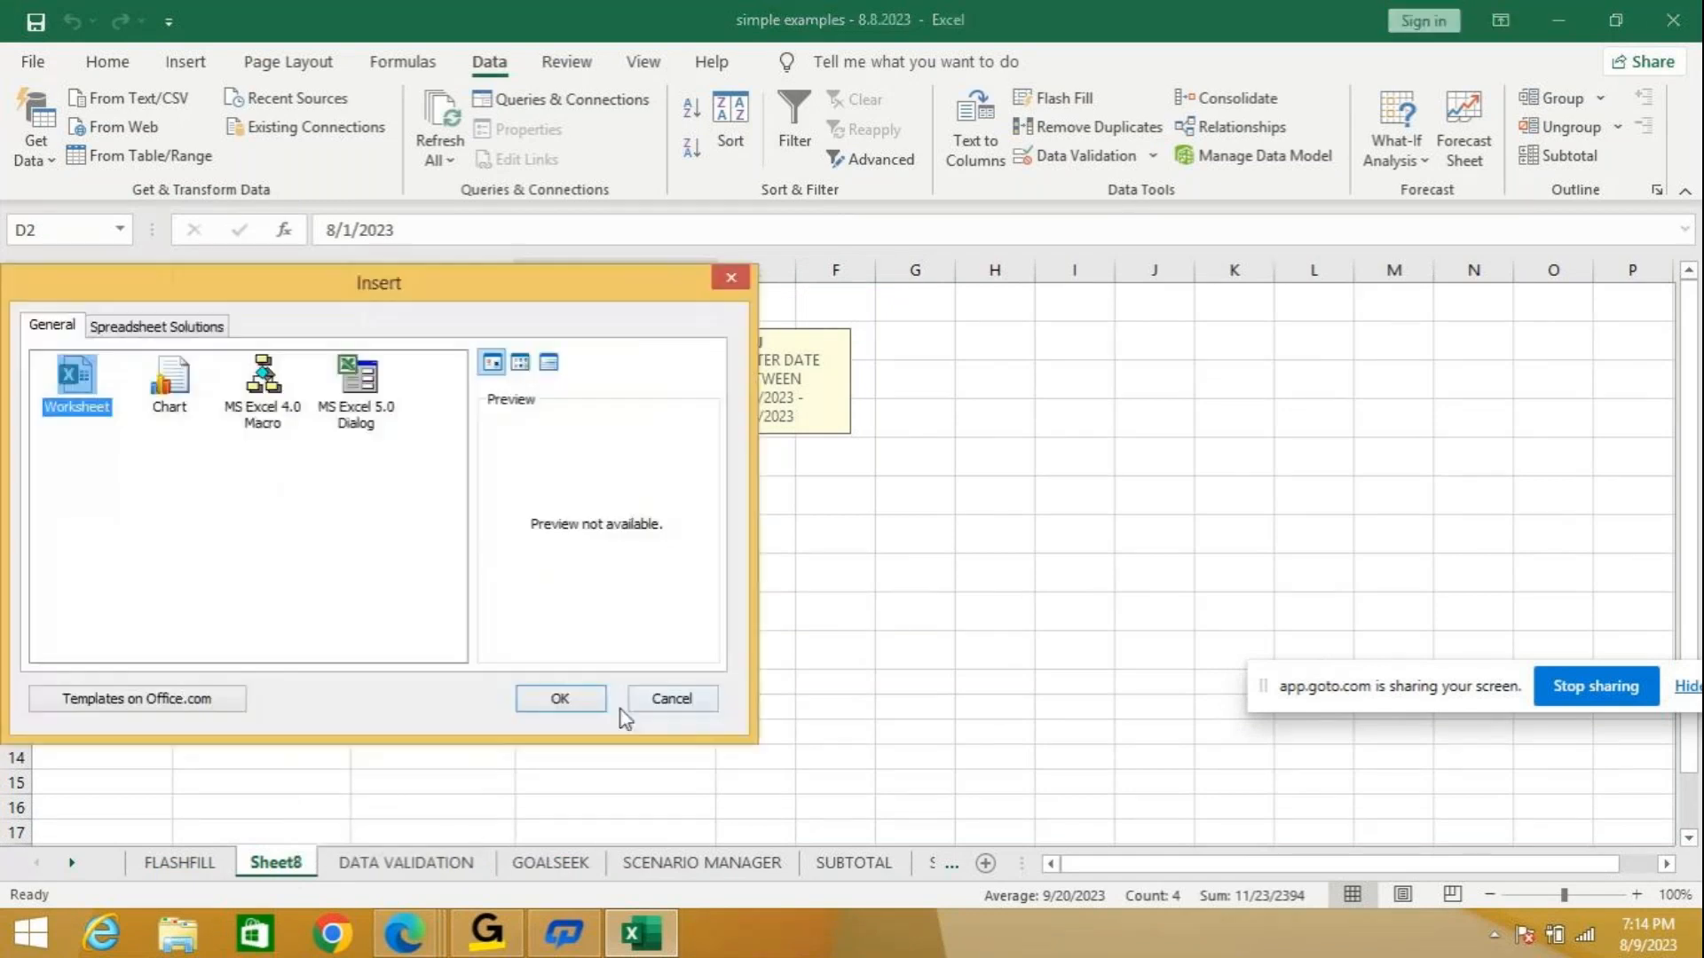
click(572, 706)
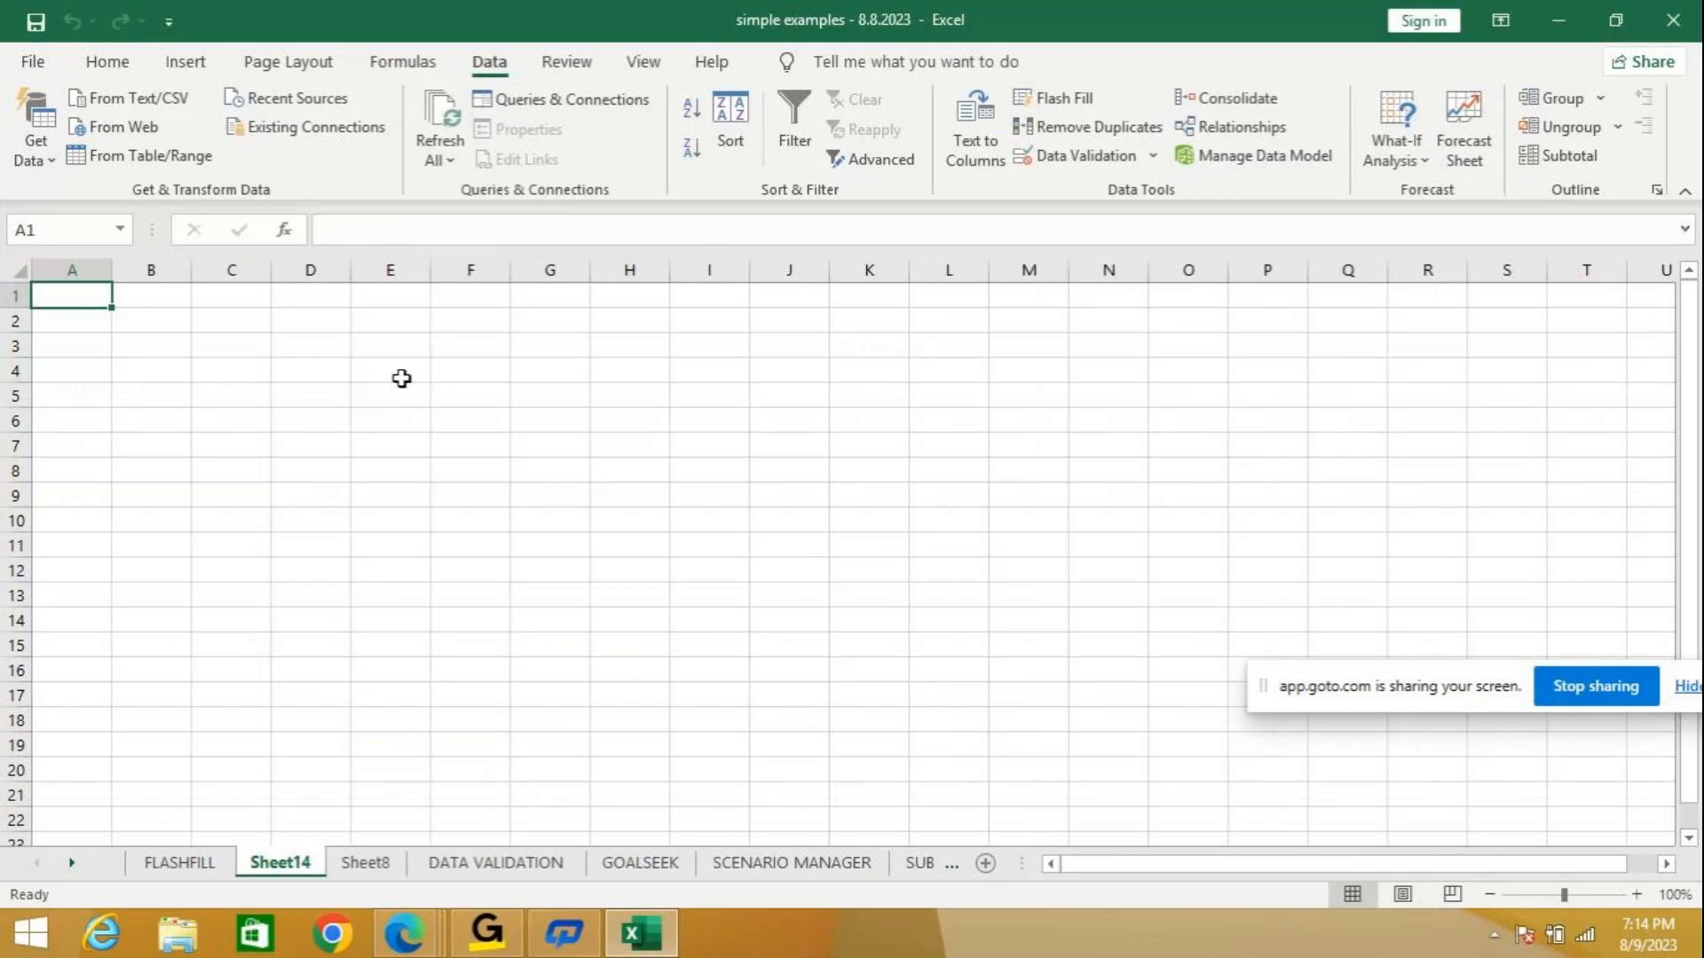
Enter the label P_AMOUNT in cell A1 of the new sheet and fit column A's width to it.
click(1637, 894)
click(1637, 895)
click(1637, 895)
click(1640, 896)
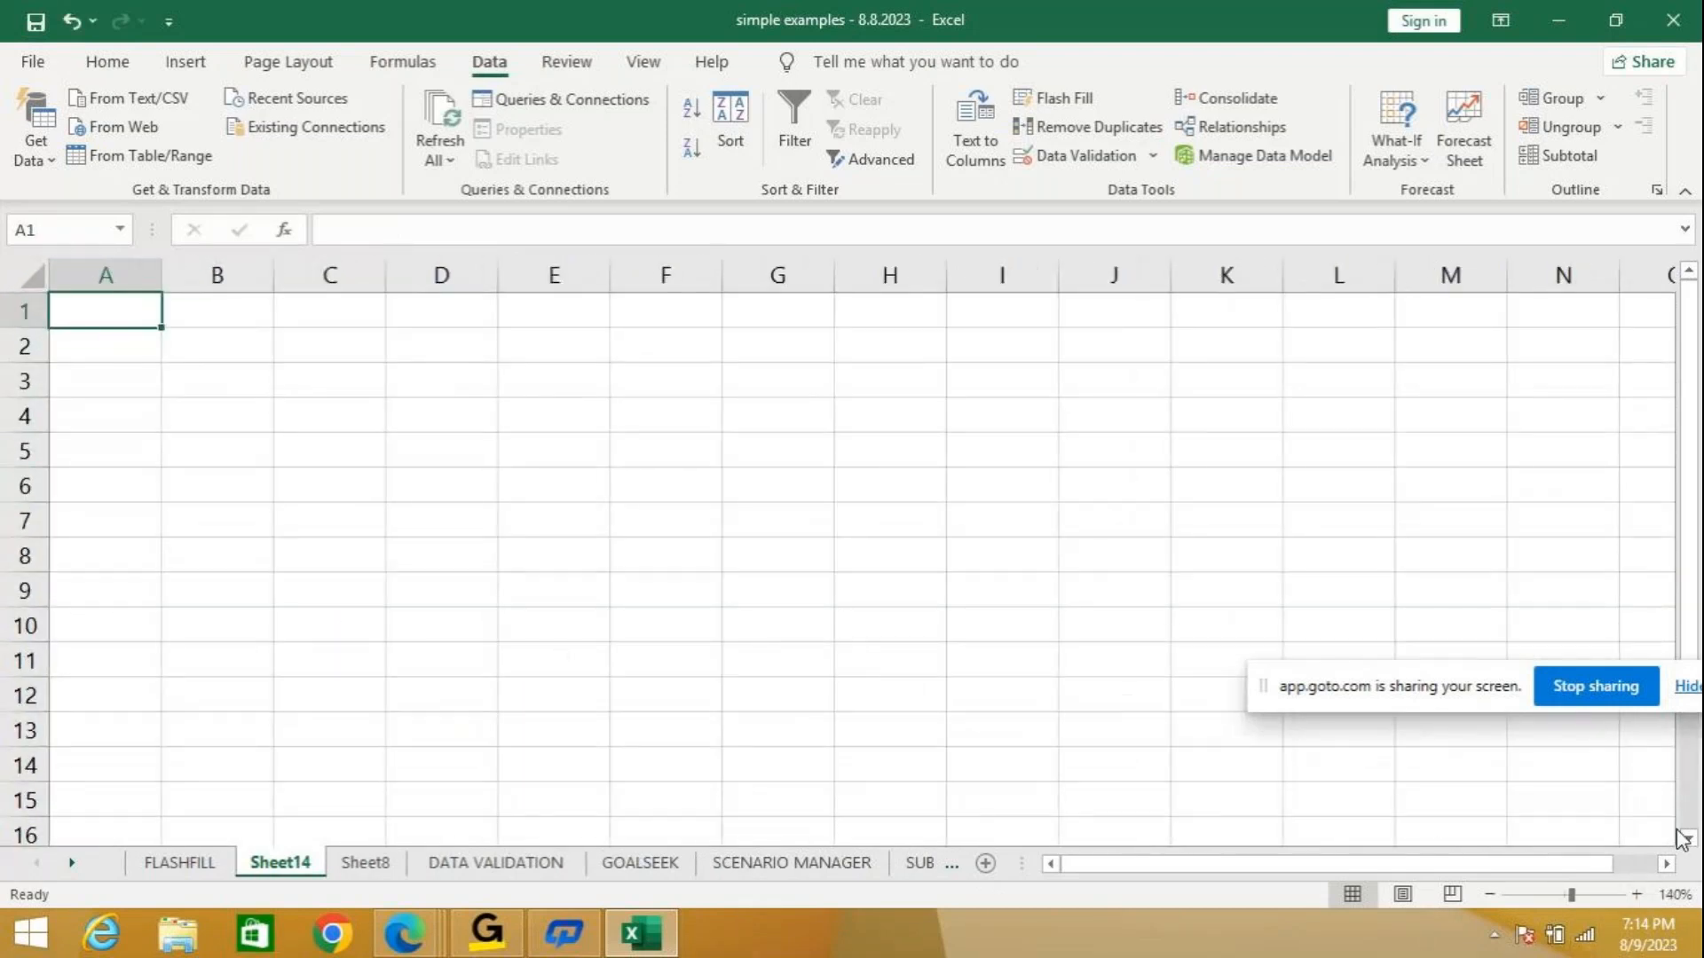
click(1637, 894)
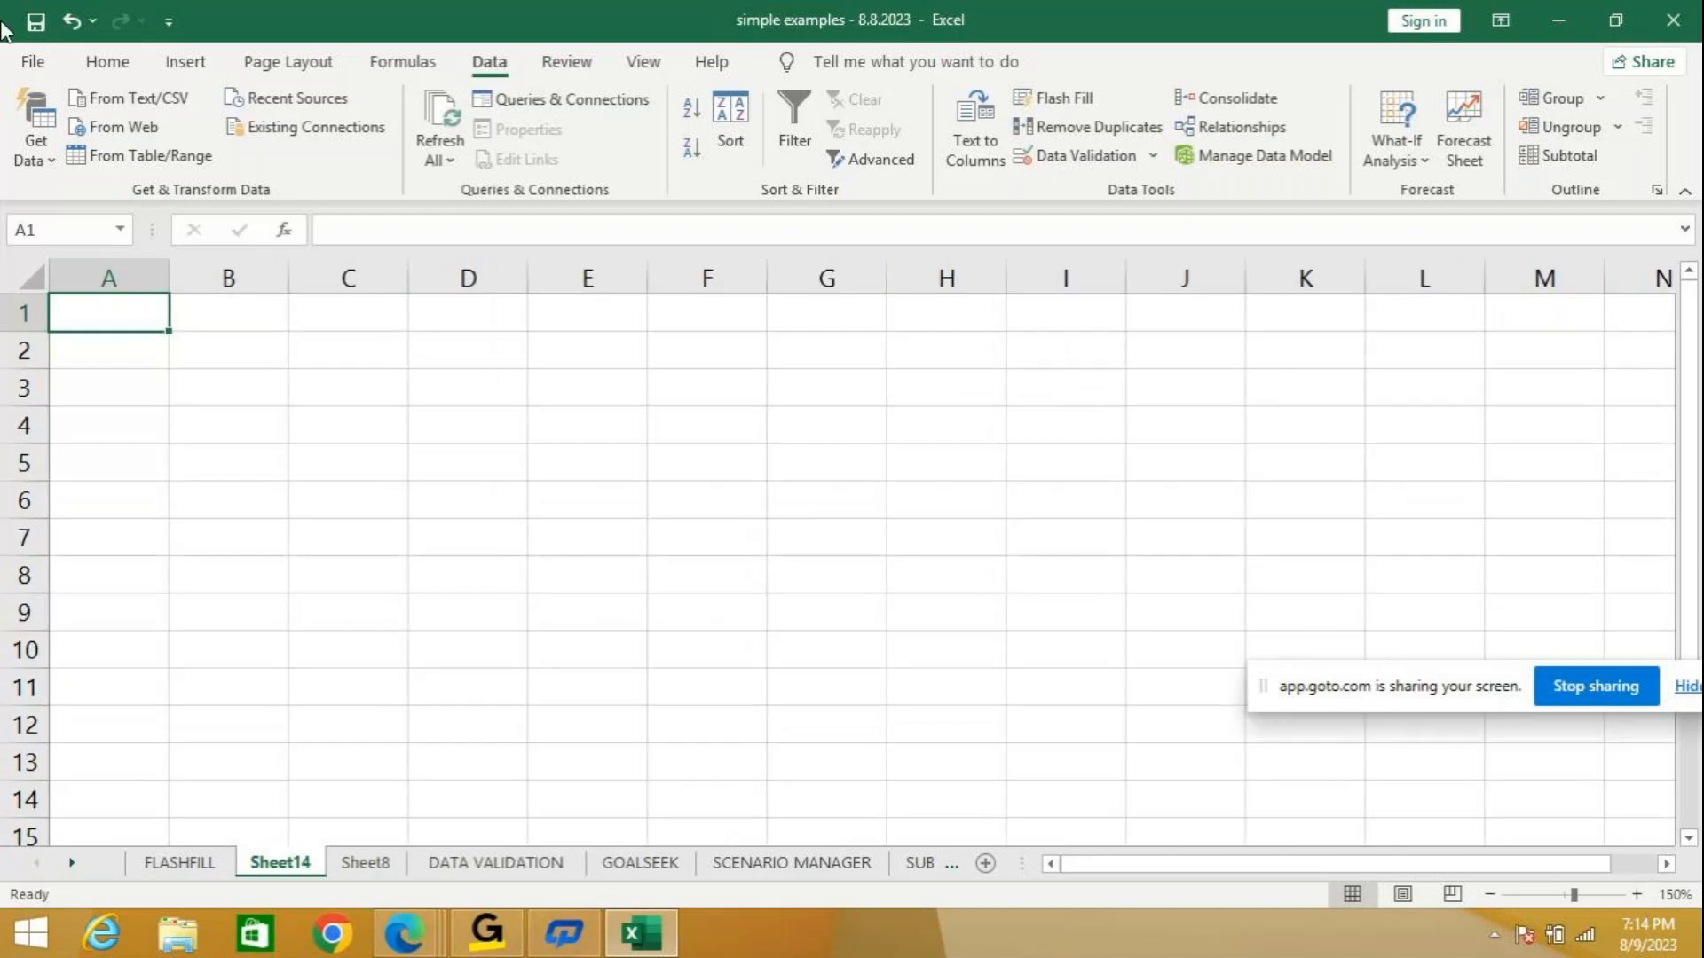
text(P)
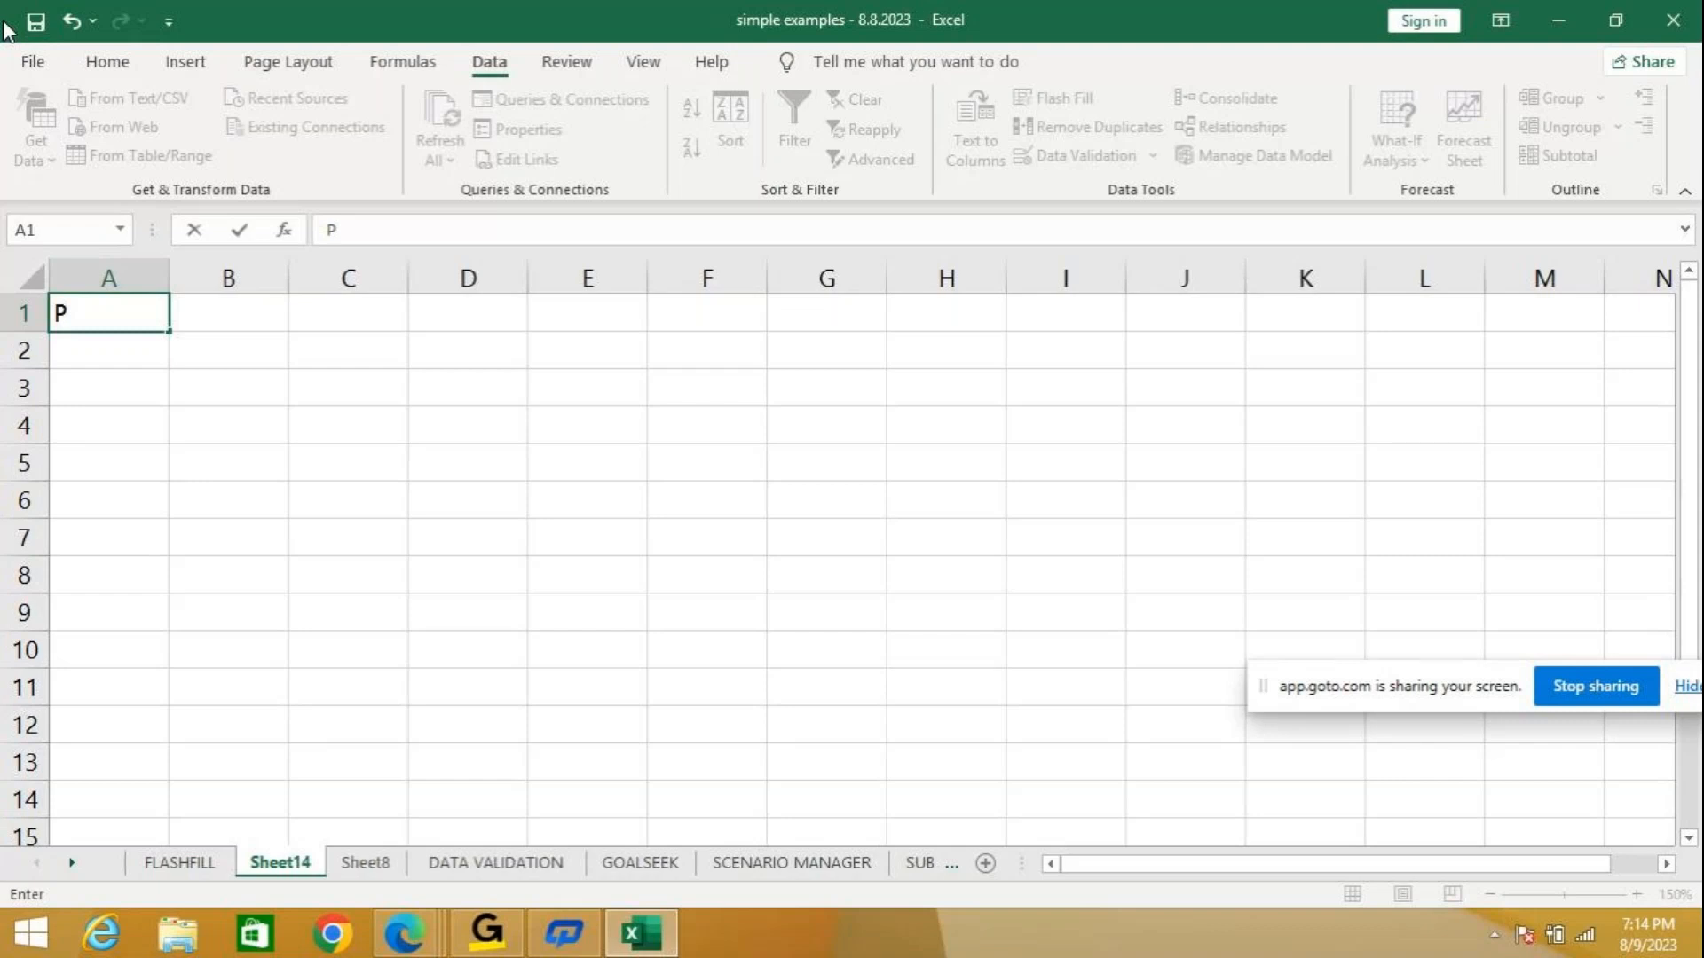
text(_)
text(M)
key(BackSpace)
text(AMOUNT)
key(Return)
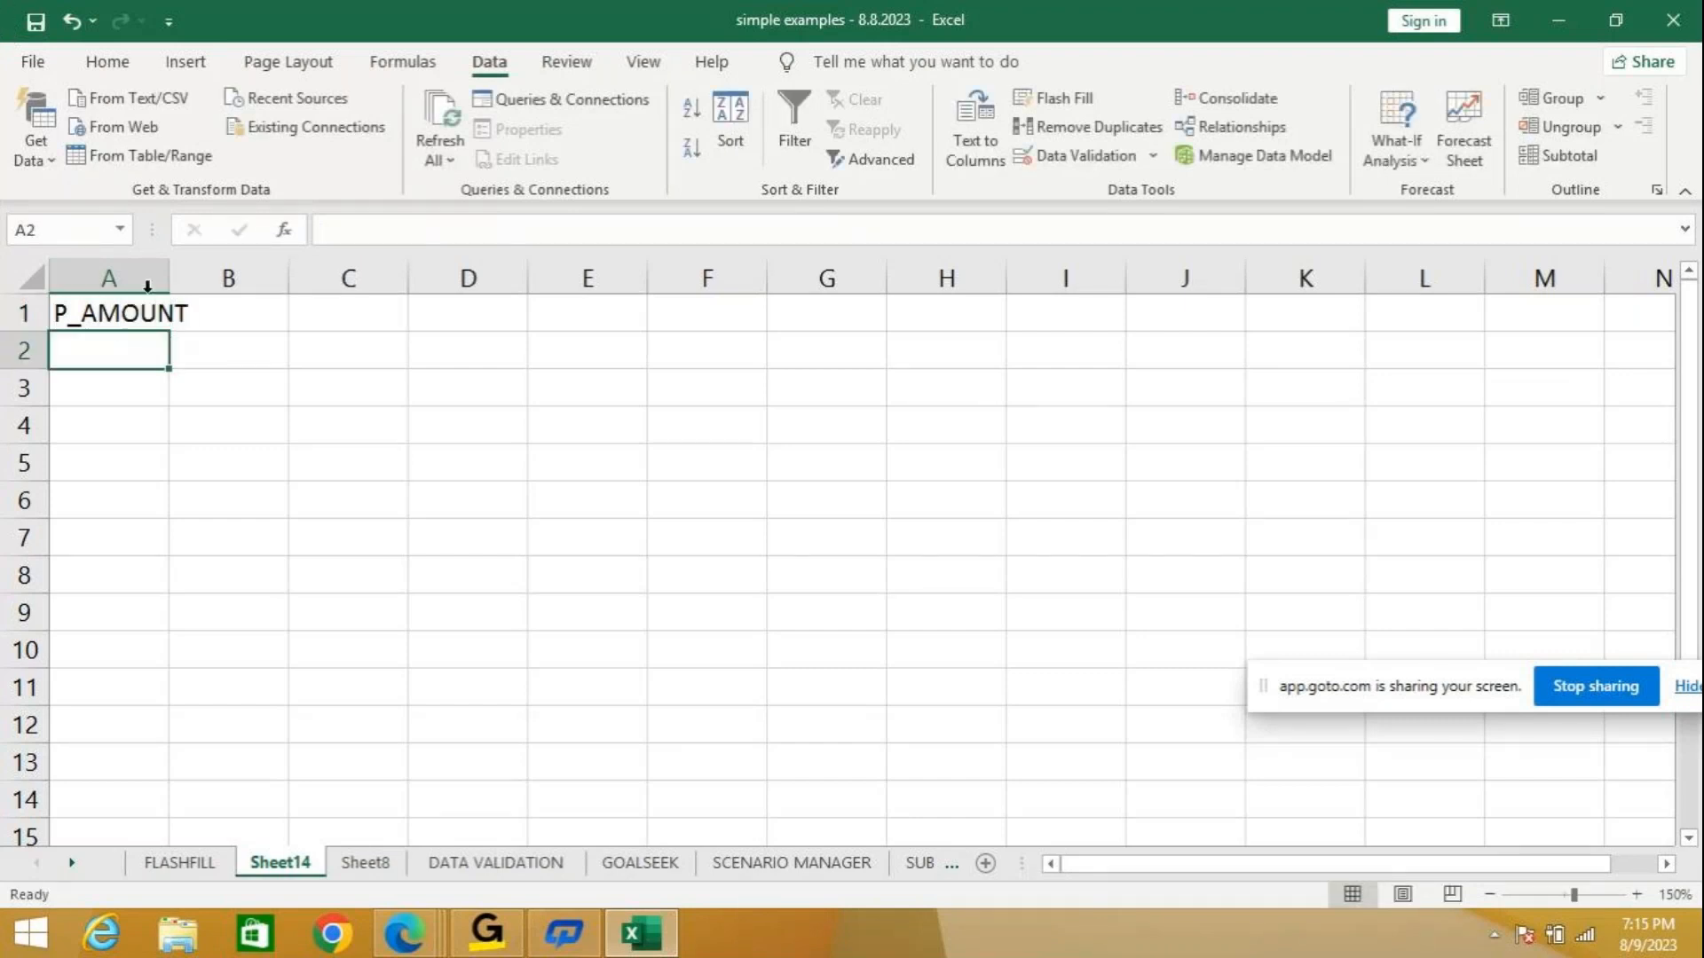
double_click(170, 280)
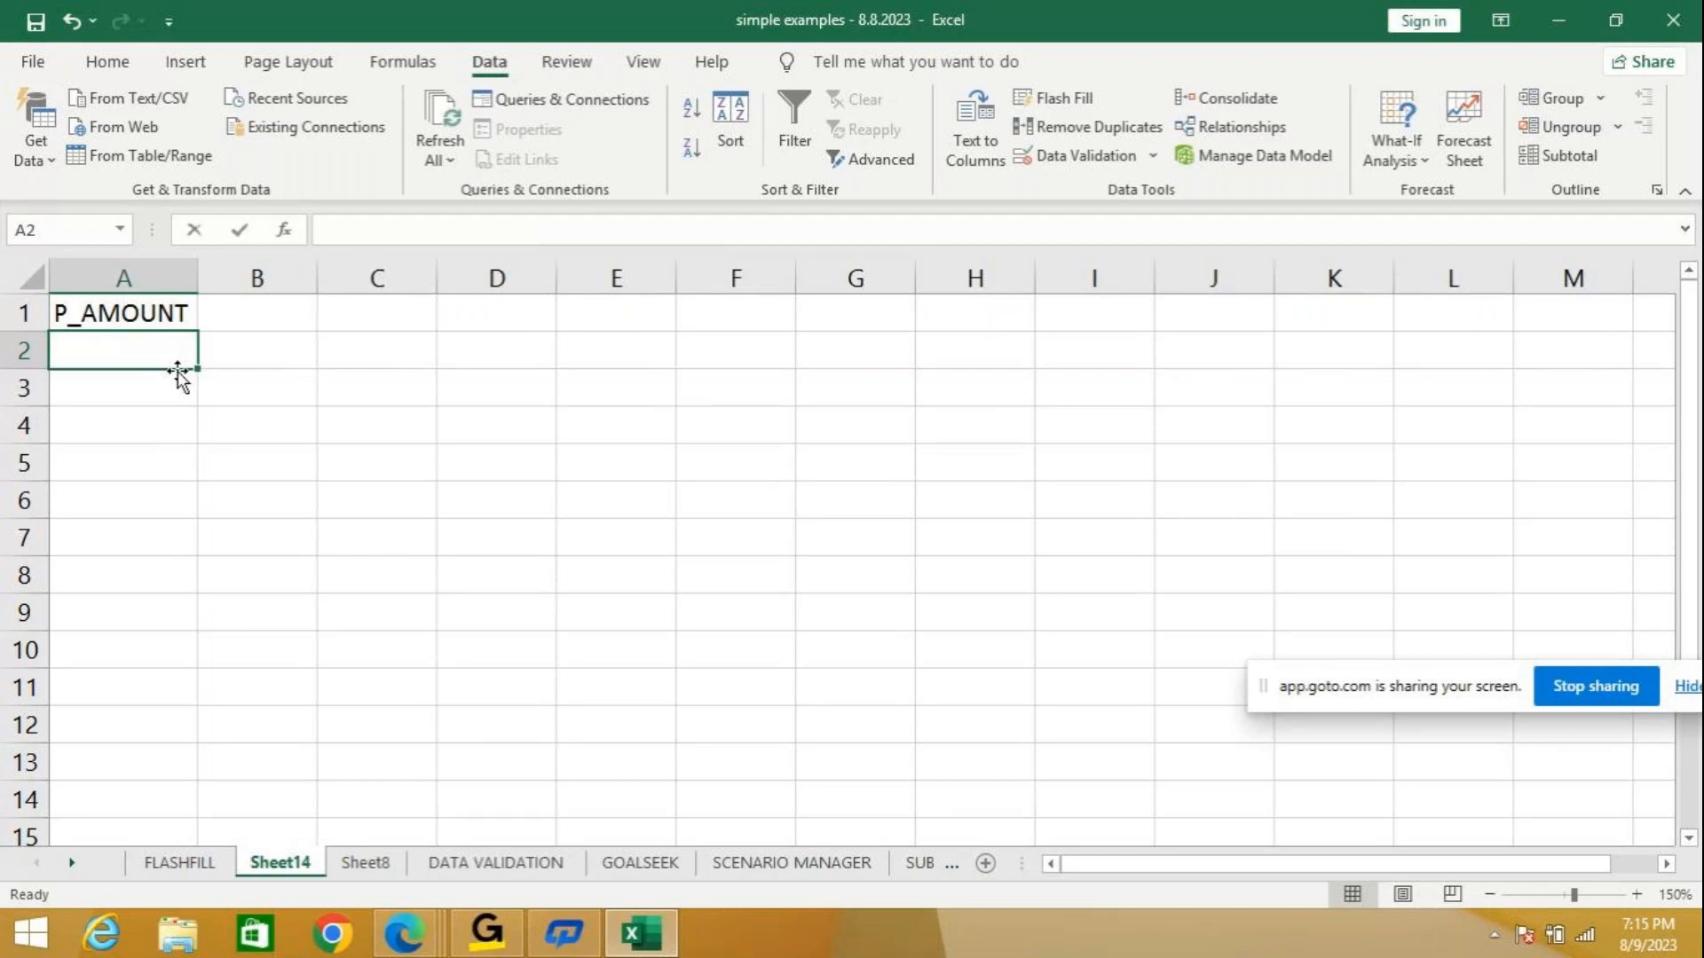
Enter the labels TIME, RATE and S_INTEREST in cells A2 to A4 below P_AMOUNT.
text(RATE)
key(Escape)
text(TIME)
key(Return)
text(RATE)
key(Return)
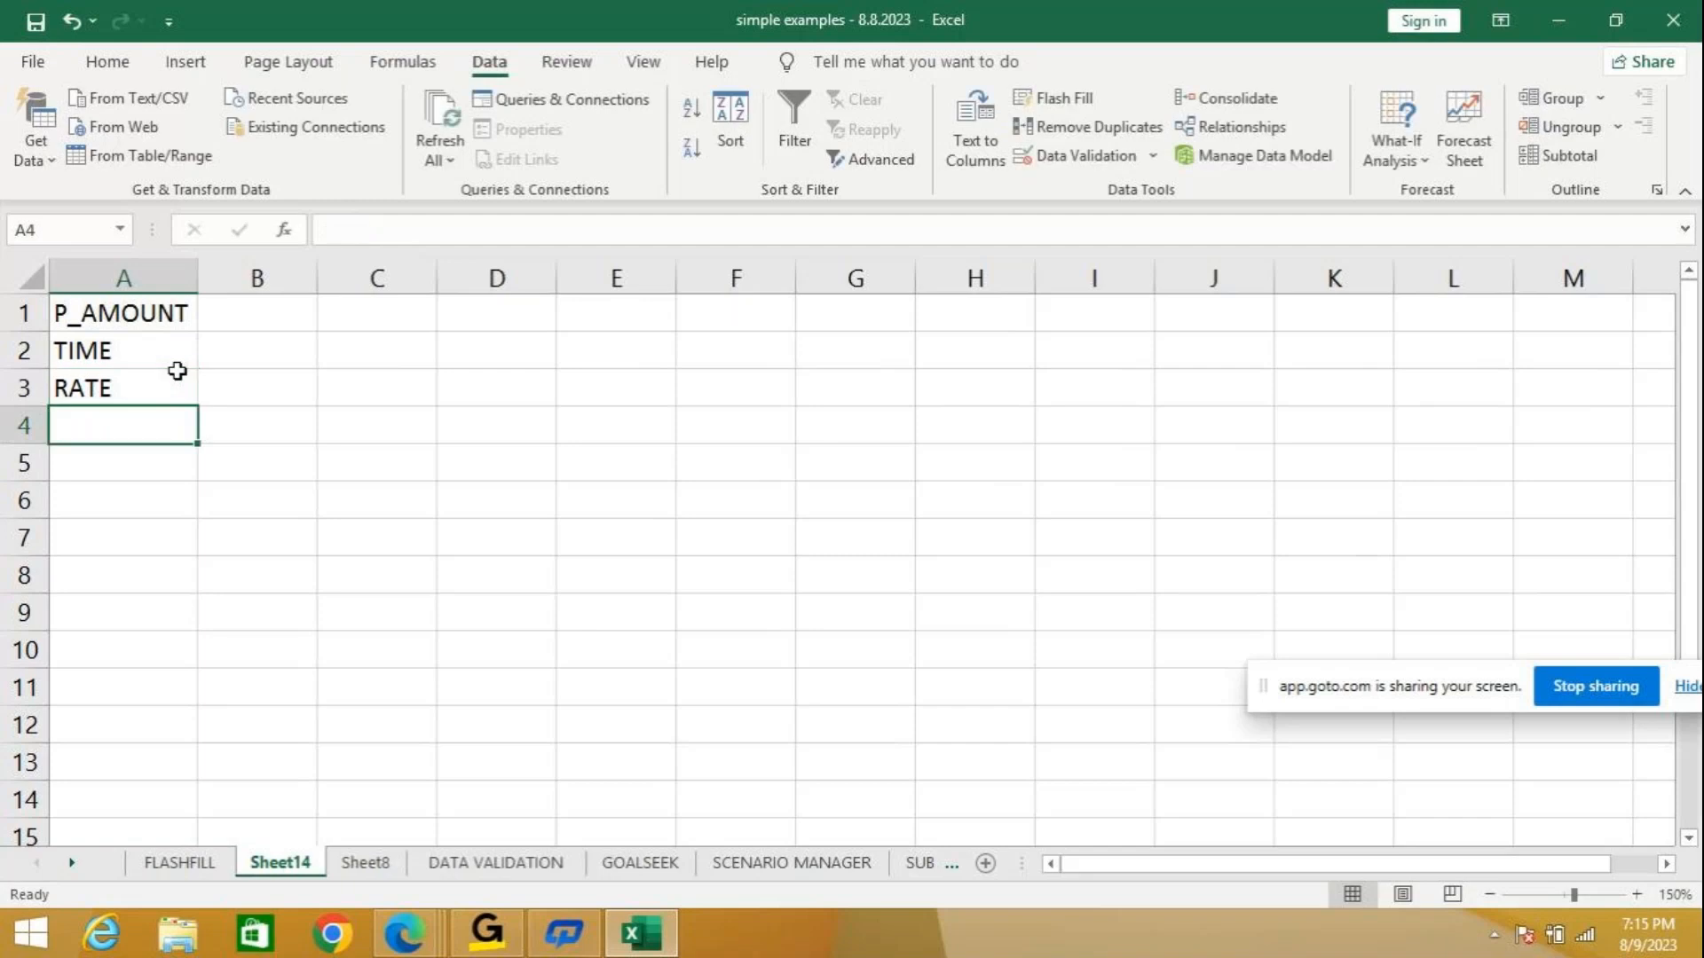
text(S)
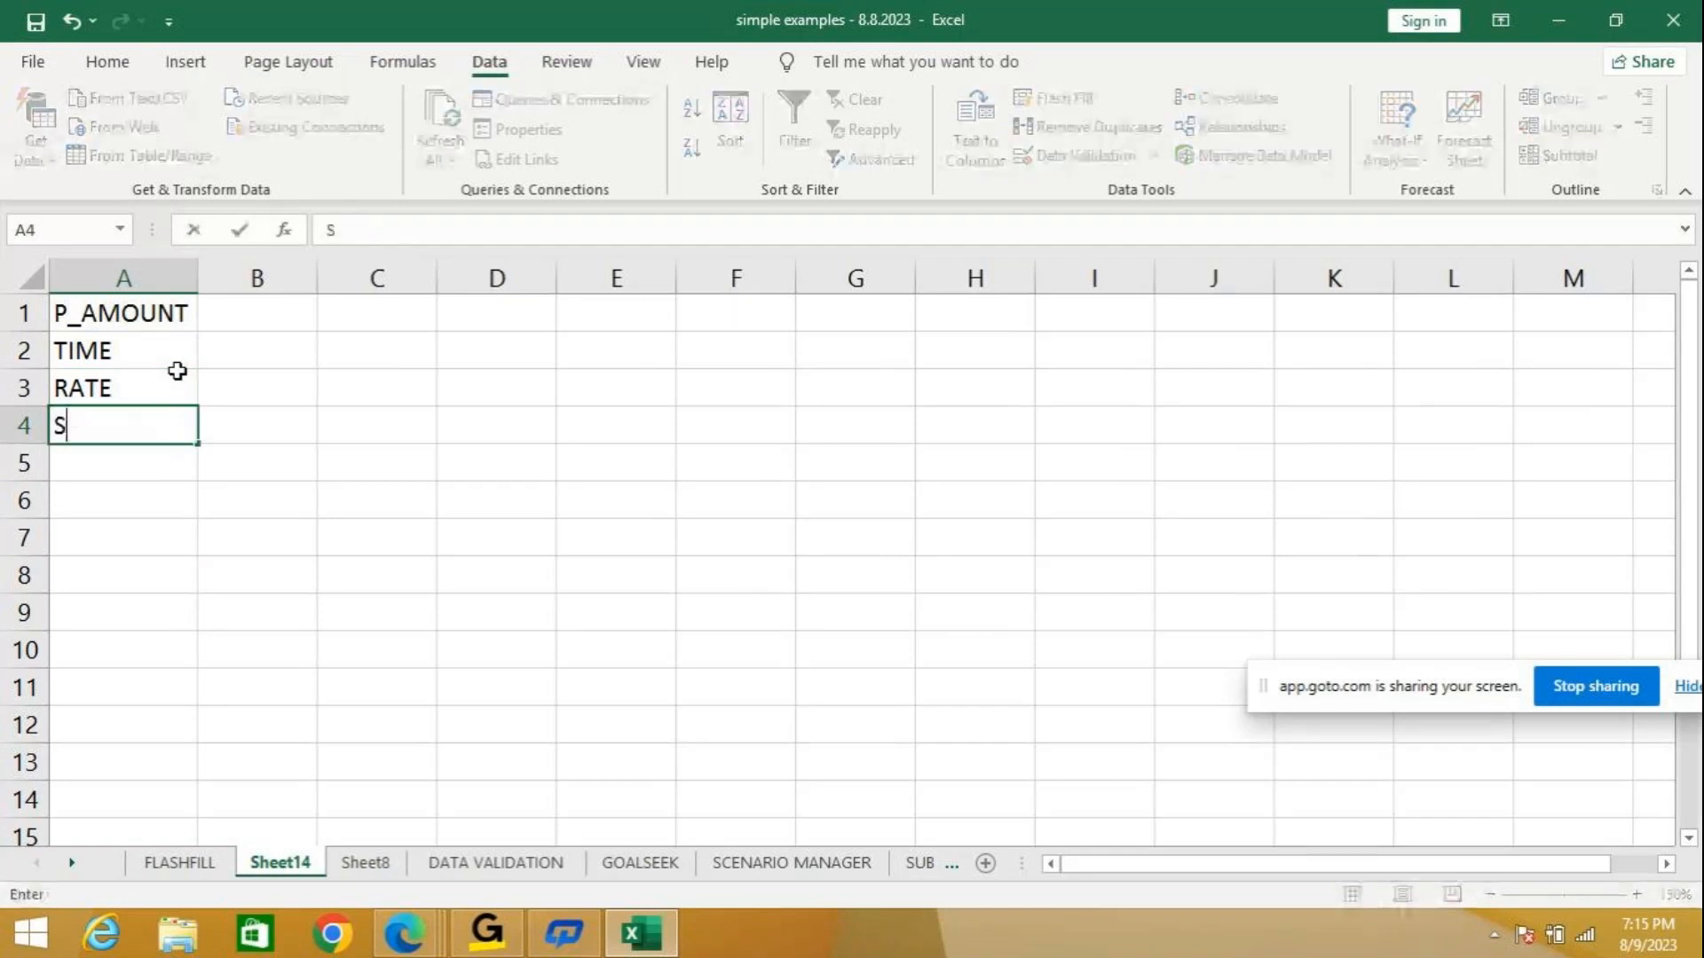
text(_INTEREST)
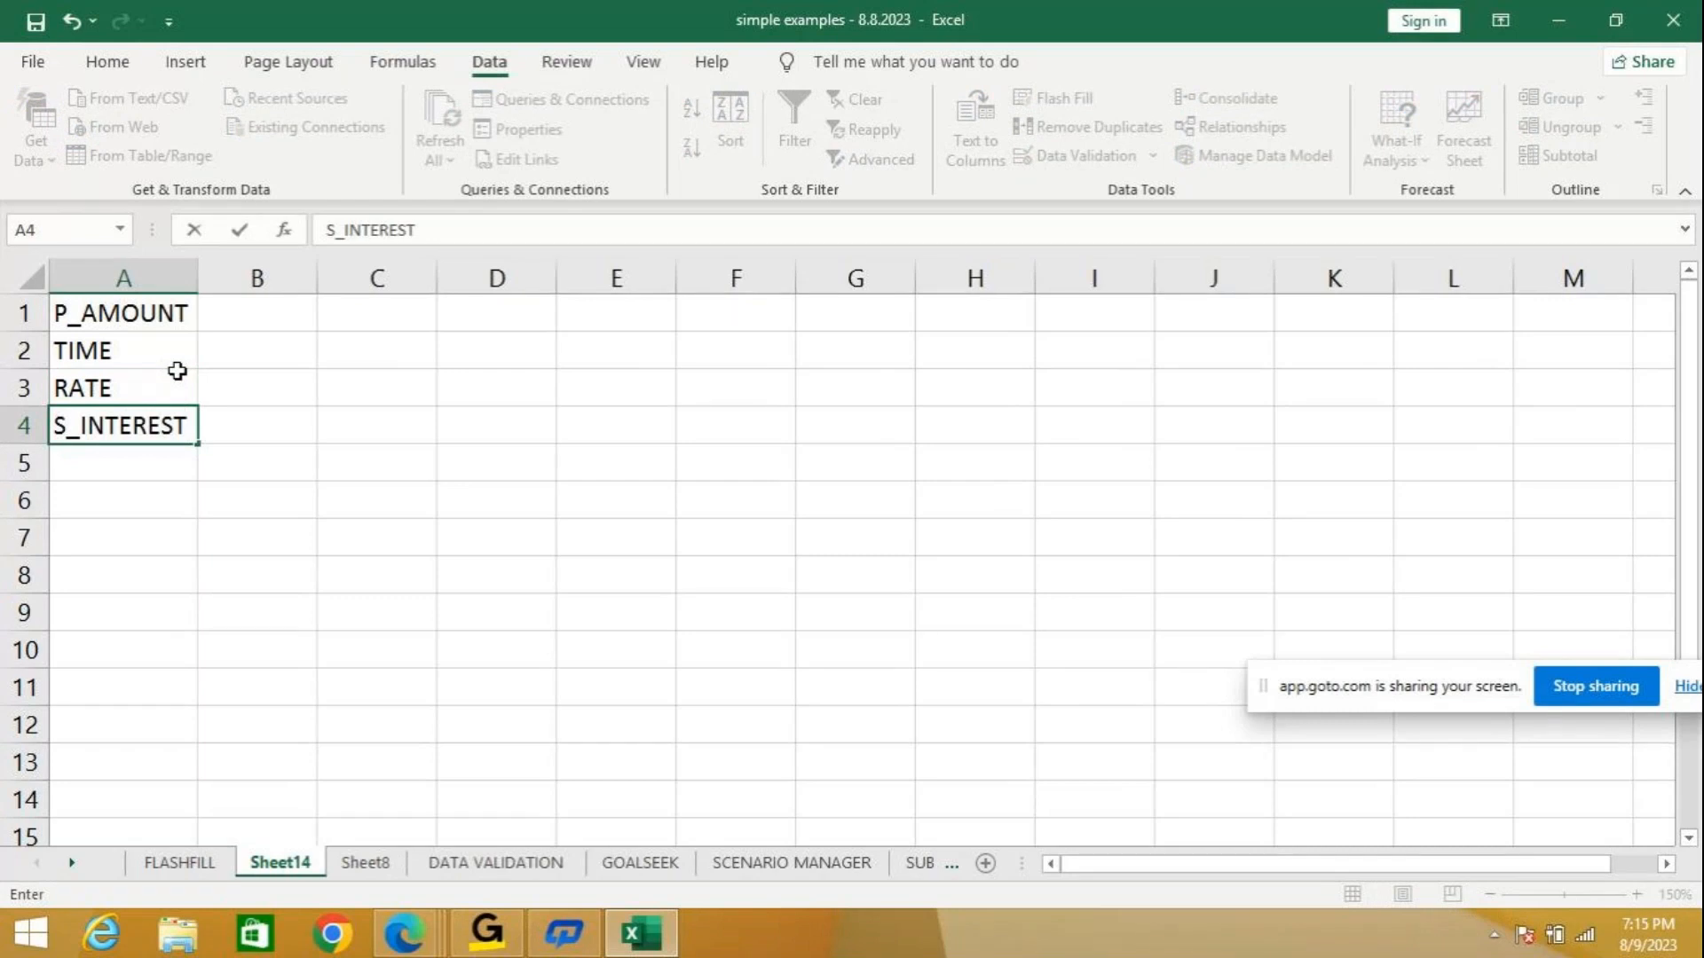
key(Return)
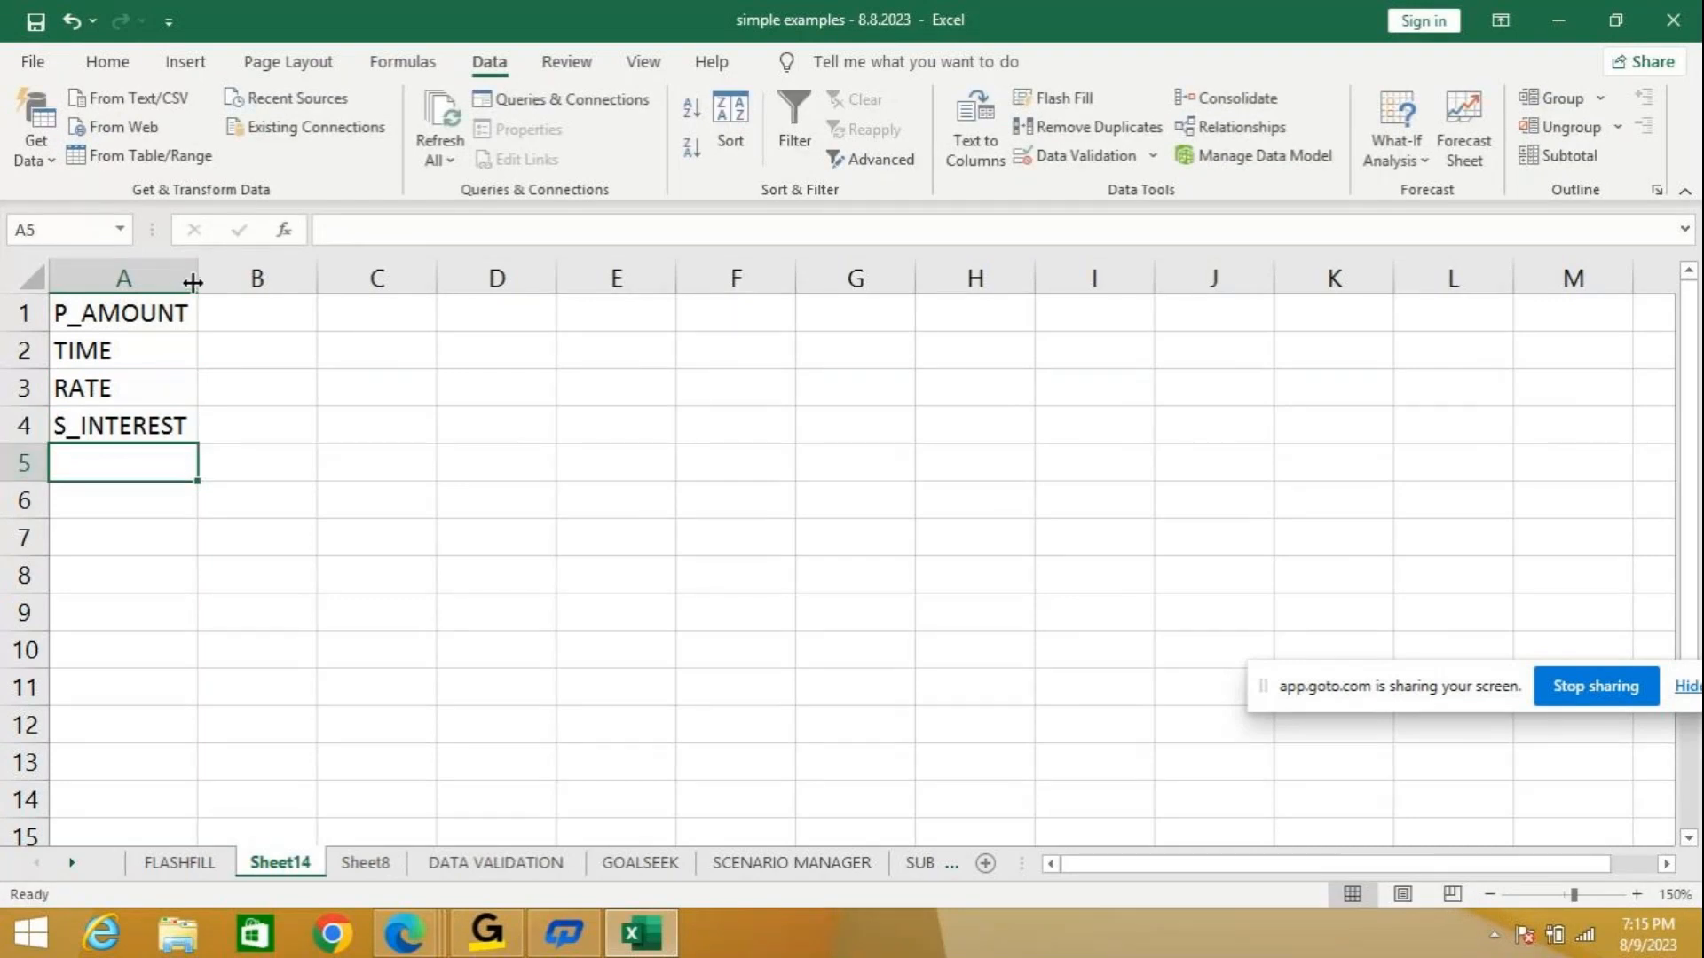
Enter 5000 for P_AMOUNT, 2 for TIME and 2% for RATE in cells B1 to B3.
click(242, 312)
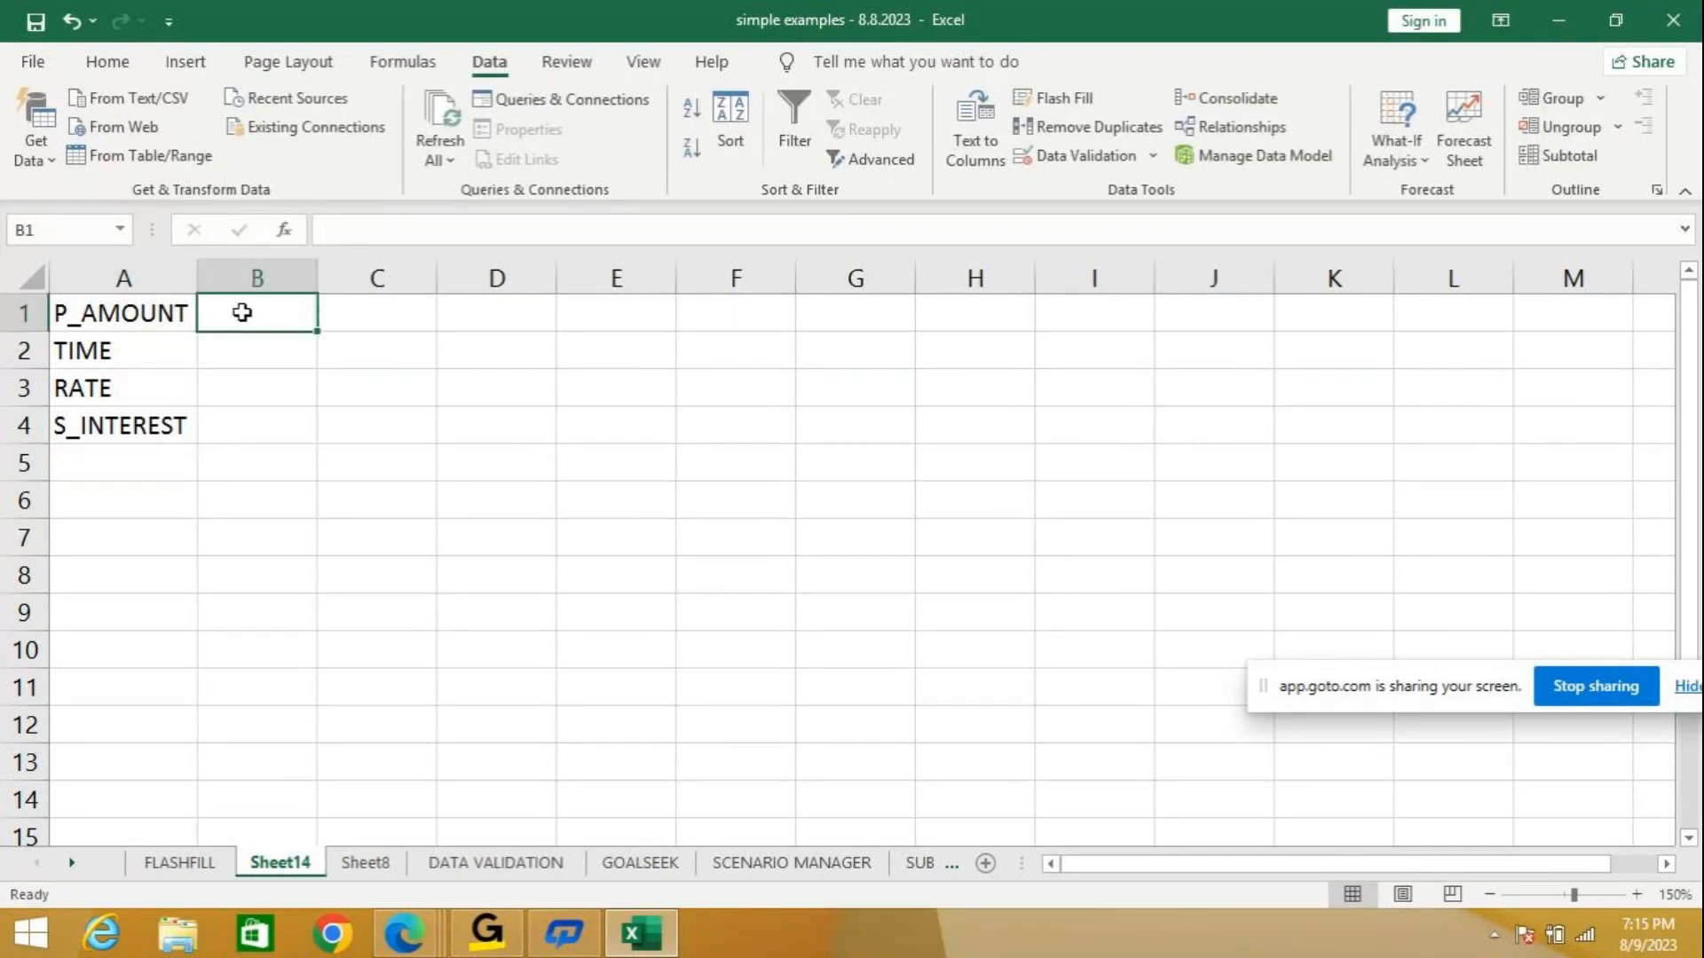
text(5000)
key(Return)
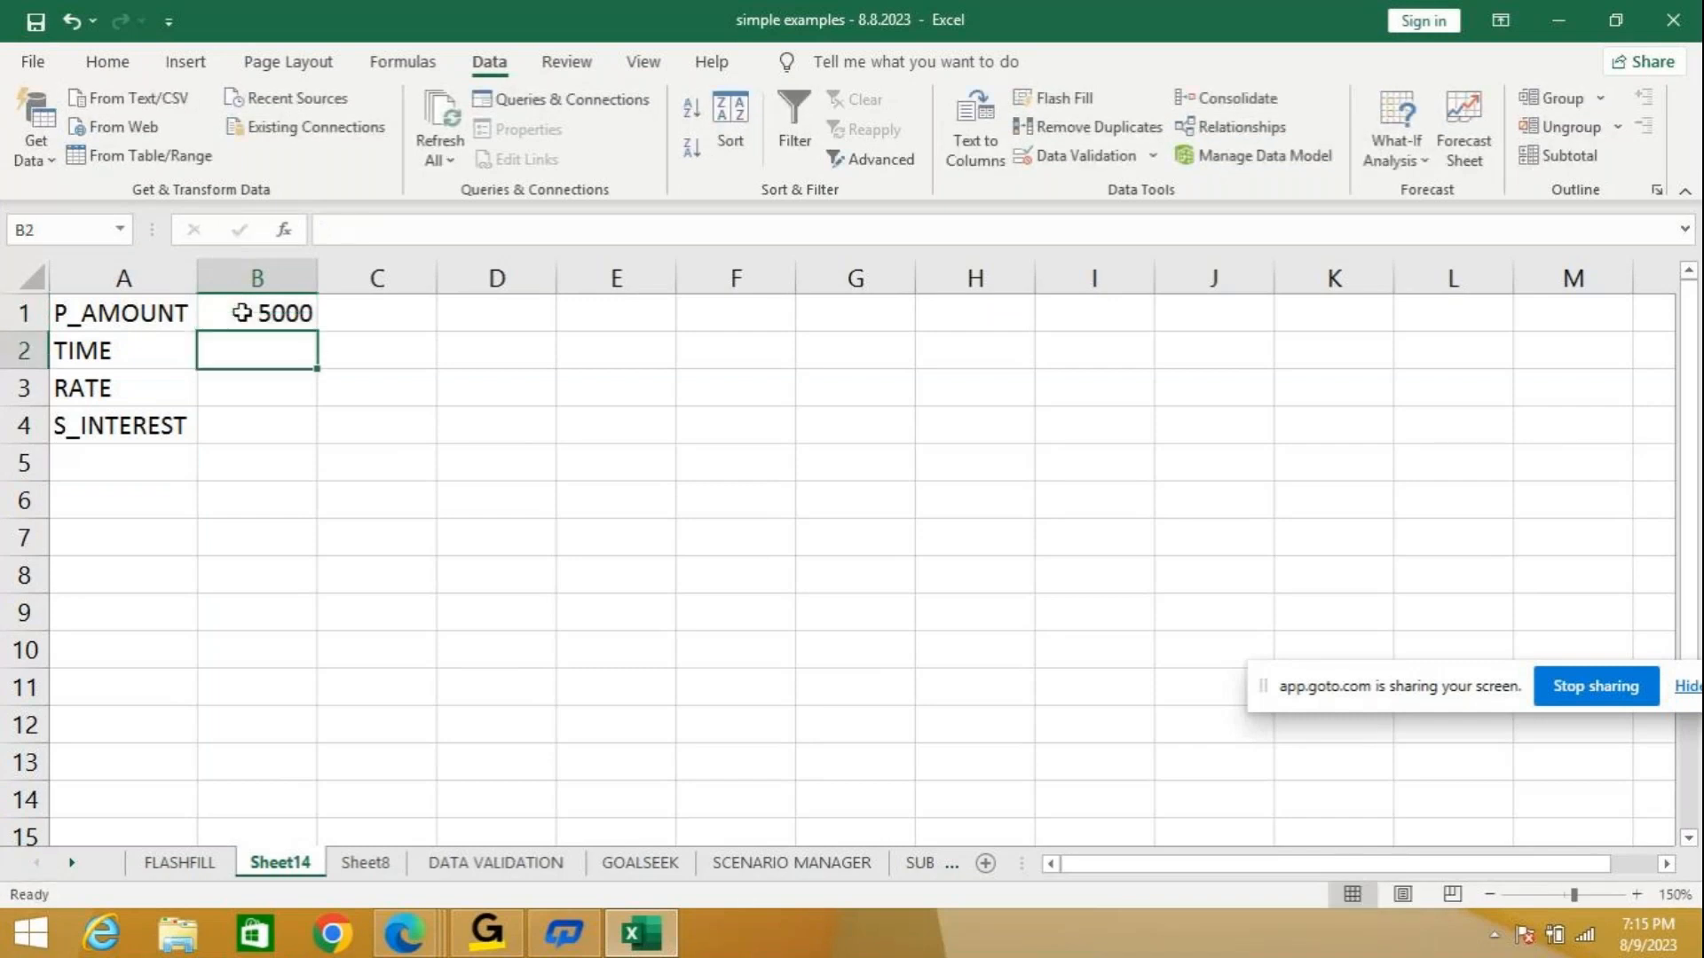
click(1643, 902)
click(1644, 900)
text(2)
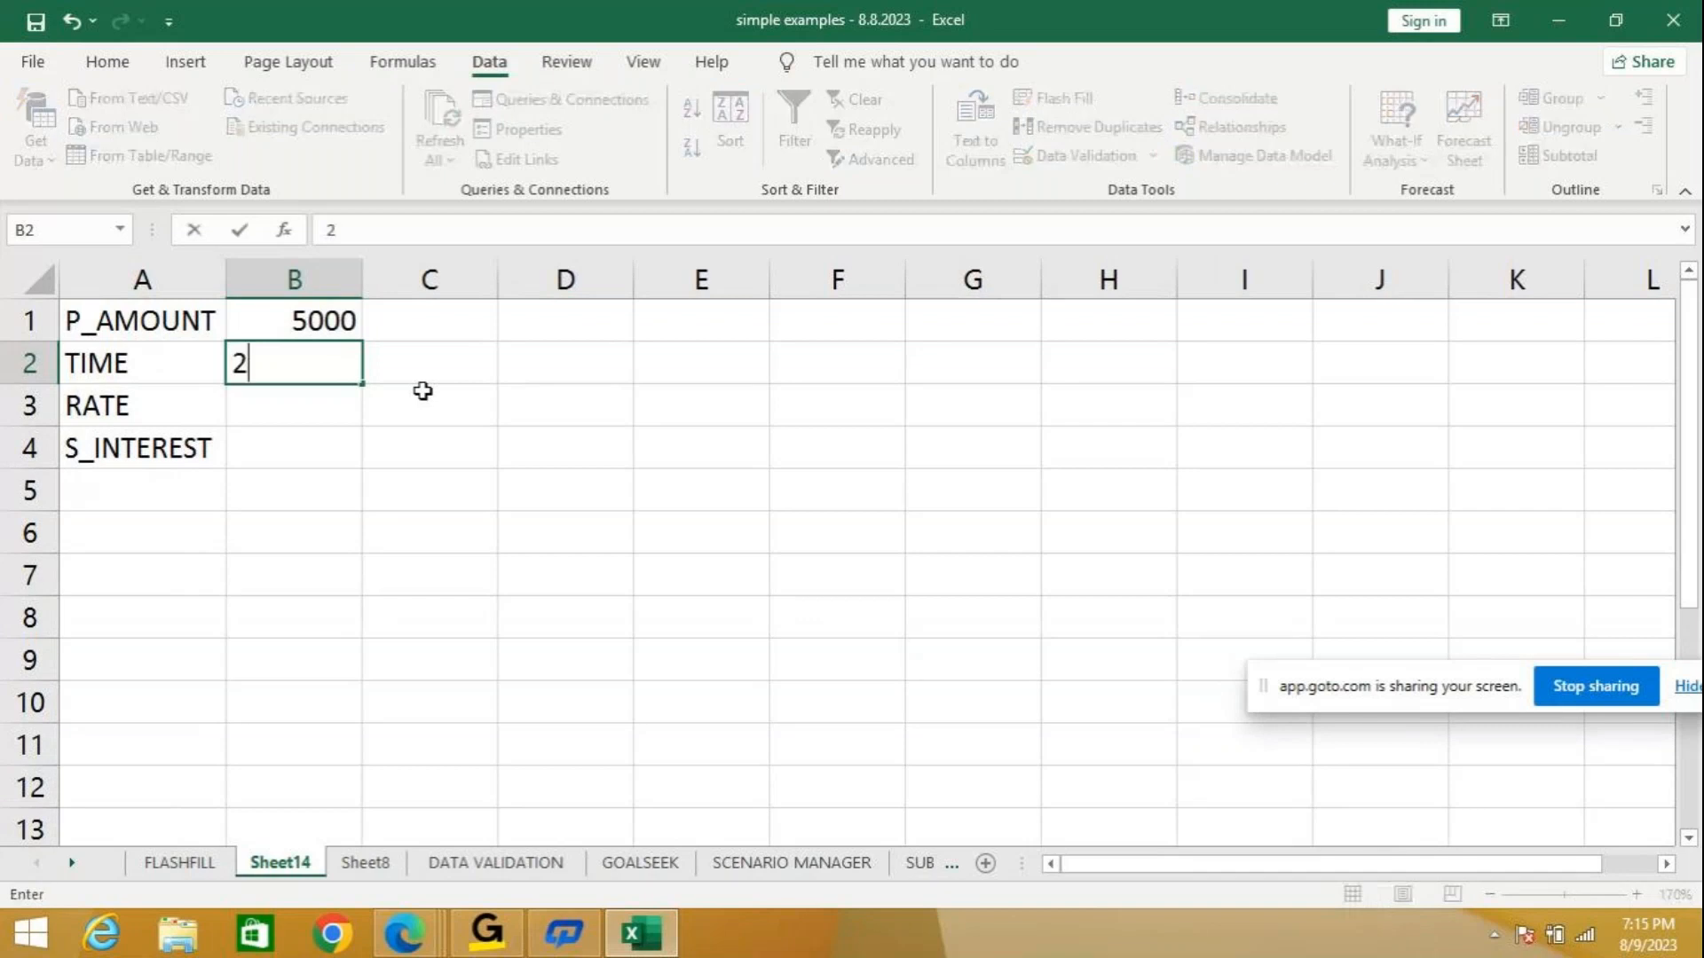
key(Return)
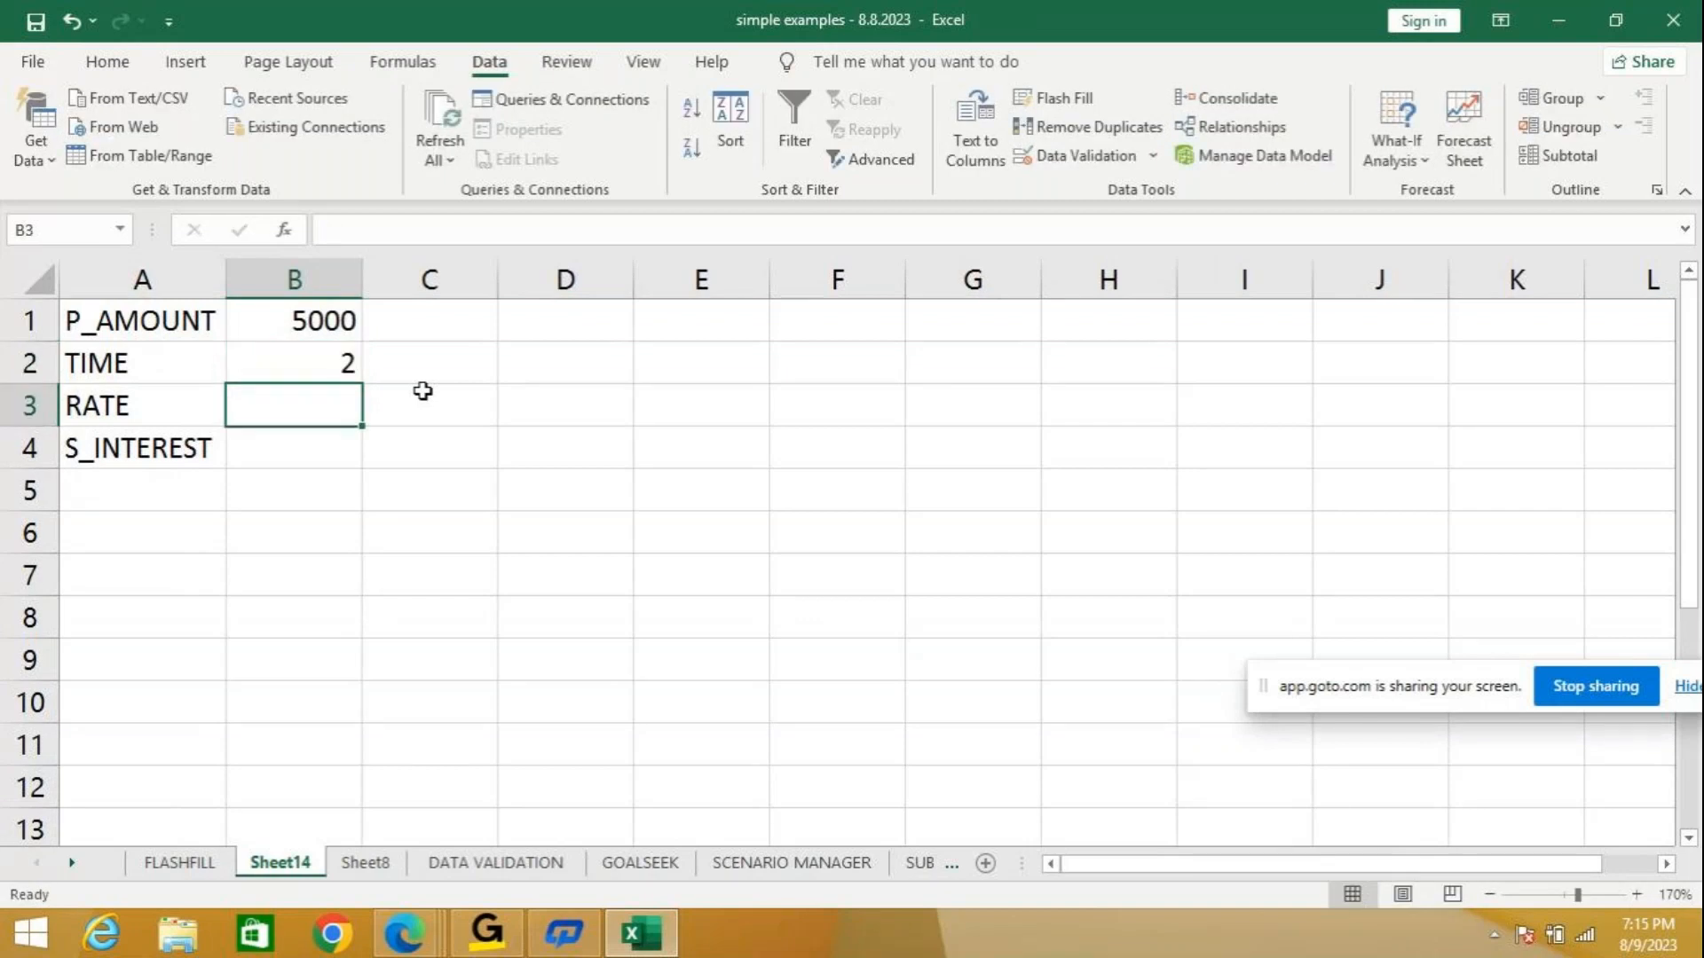
text(2%)
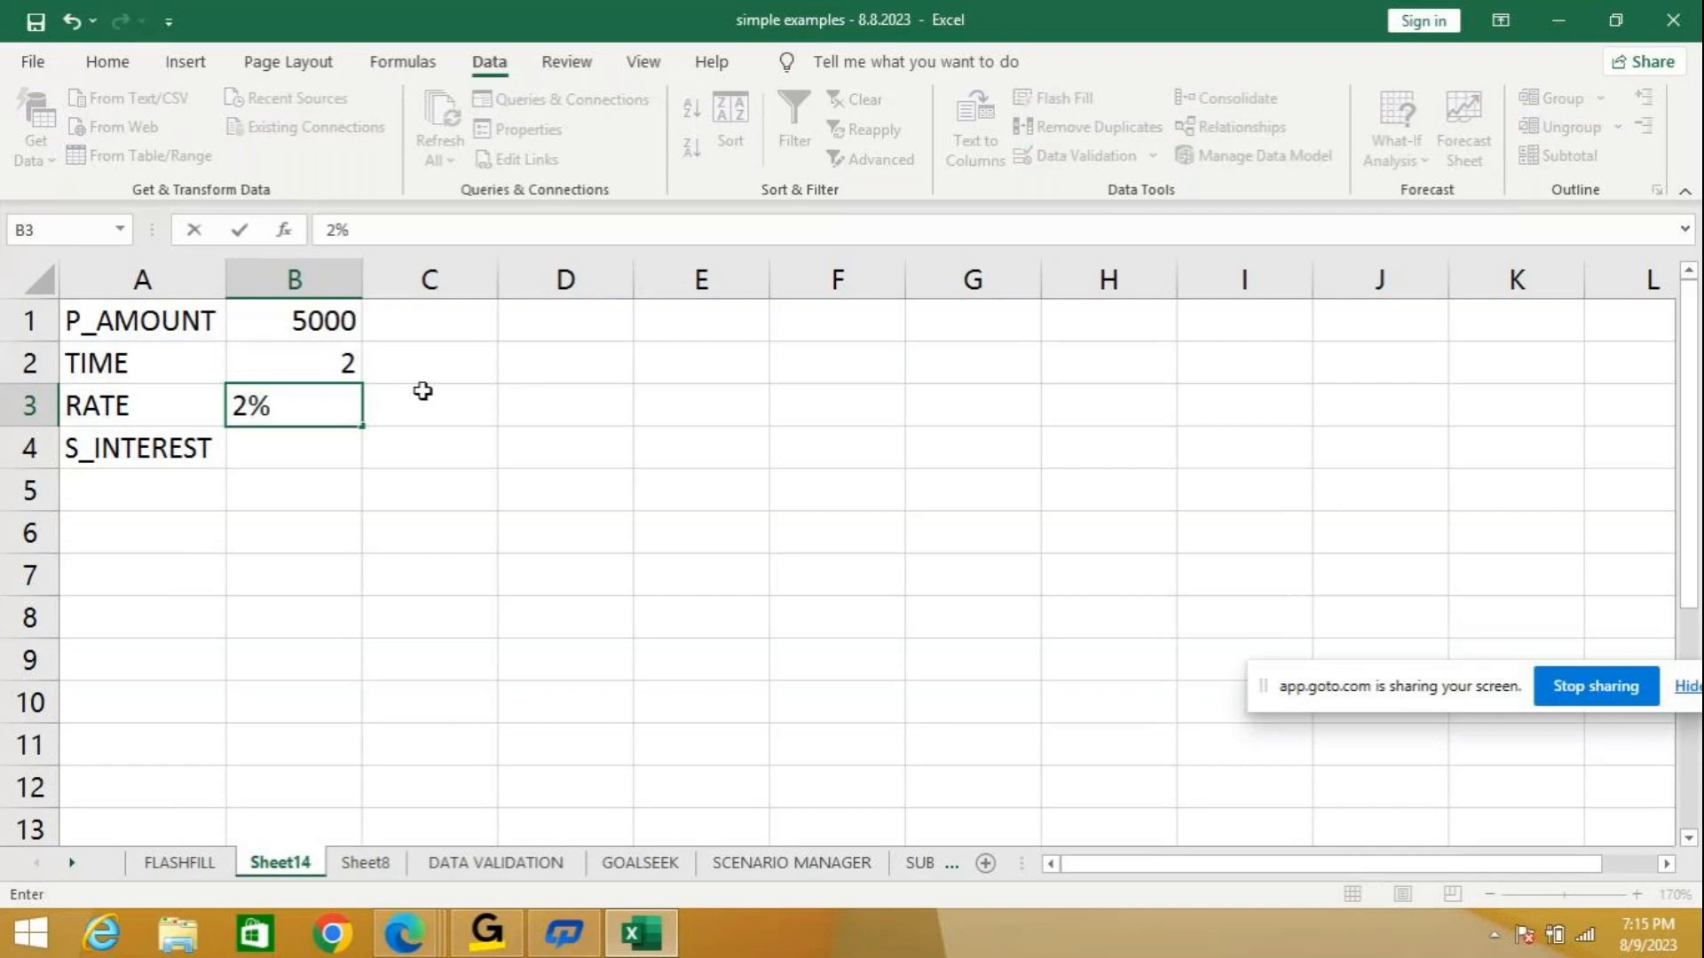
key(Return)
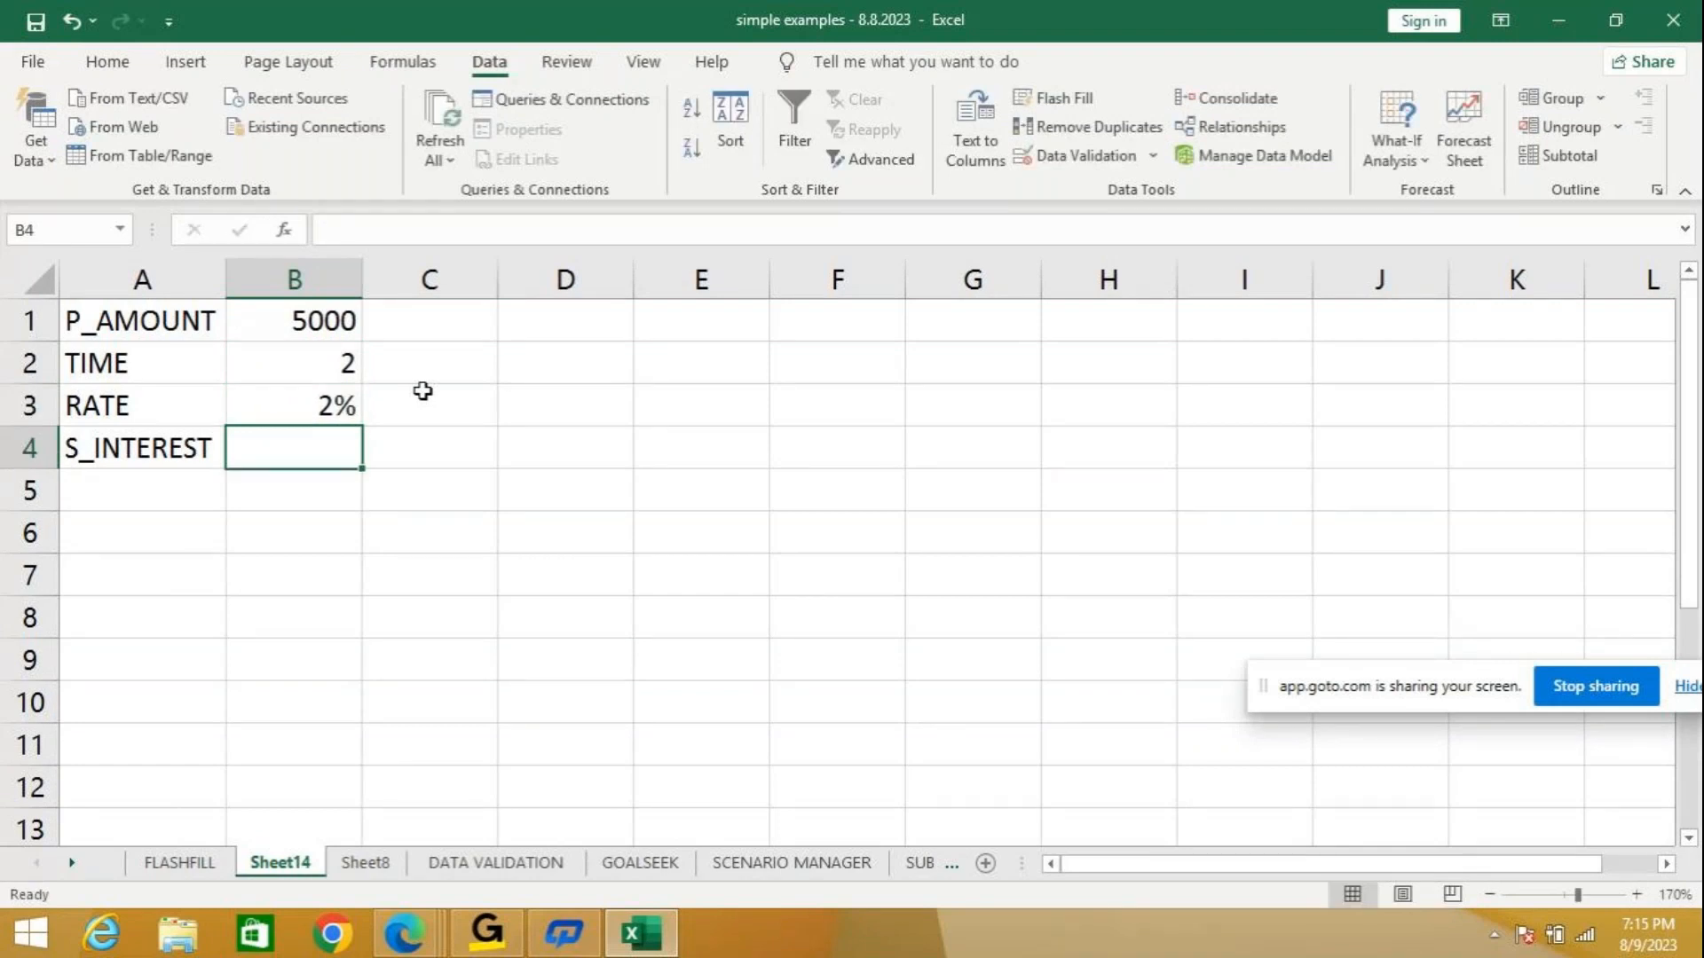
Calculate the simple interest in cell B4 with the formula =B1*B2*B3.
text(=)
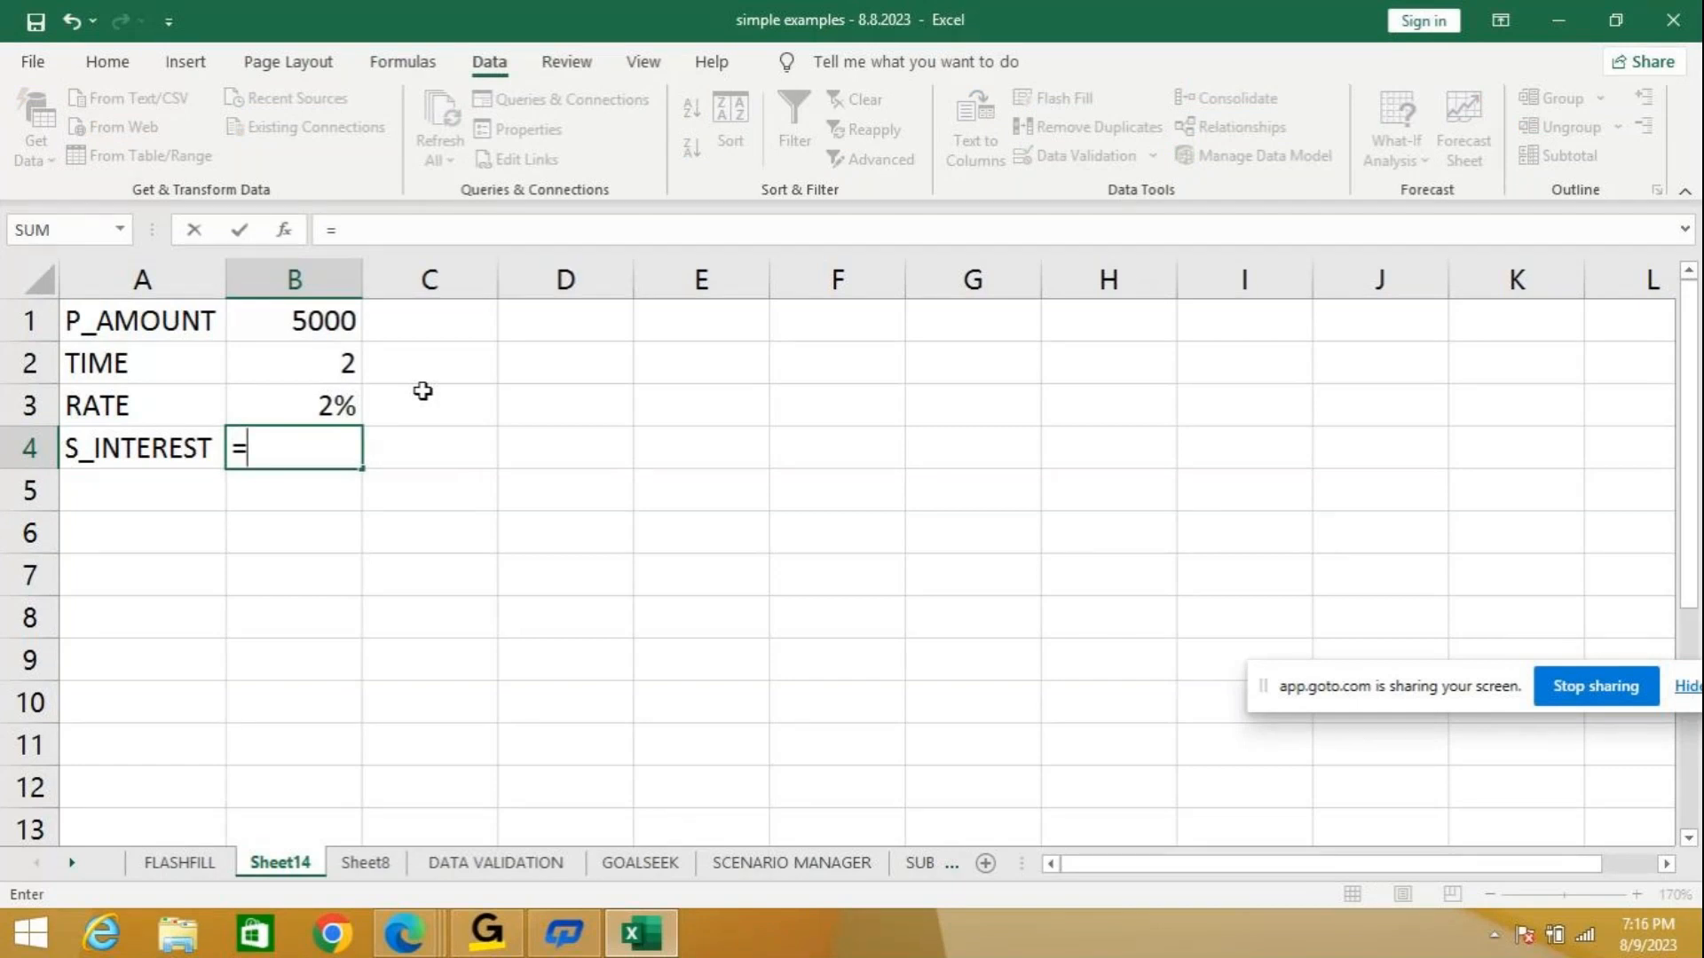
key(Up)
key(Up)
key(Up)
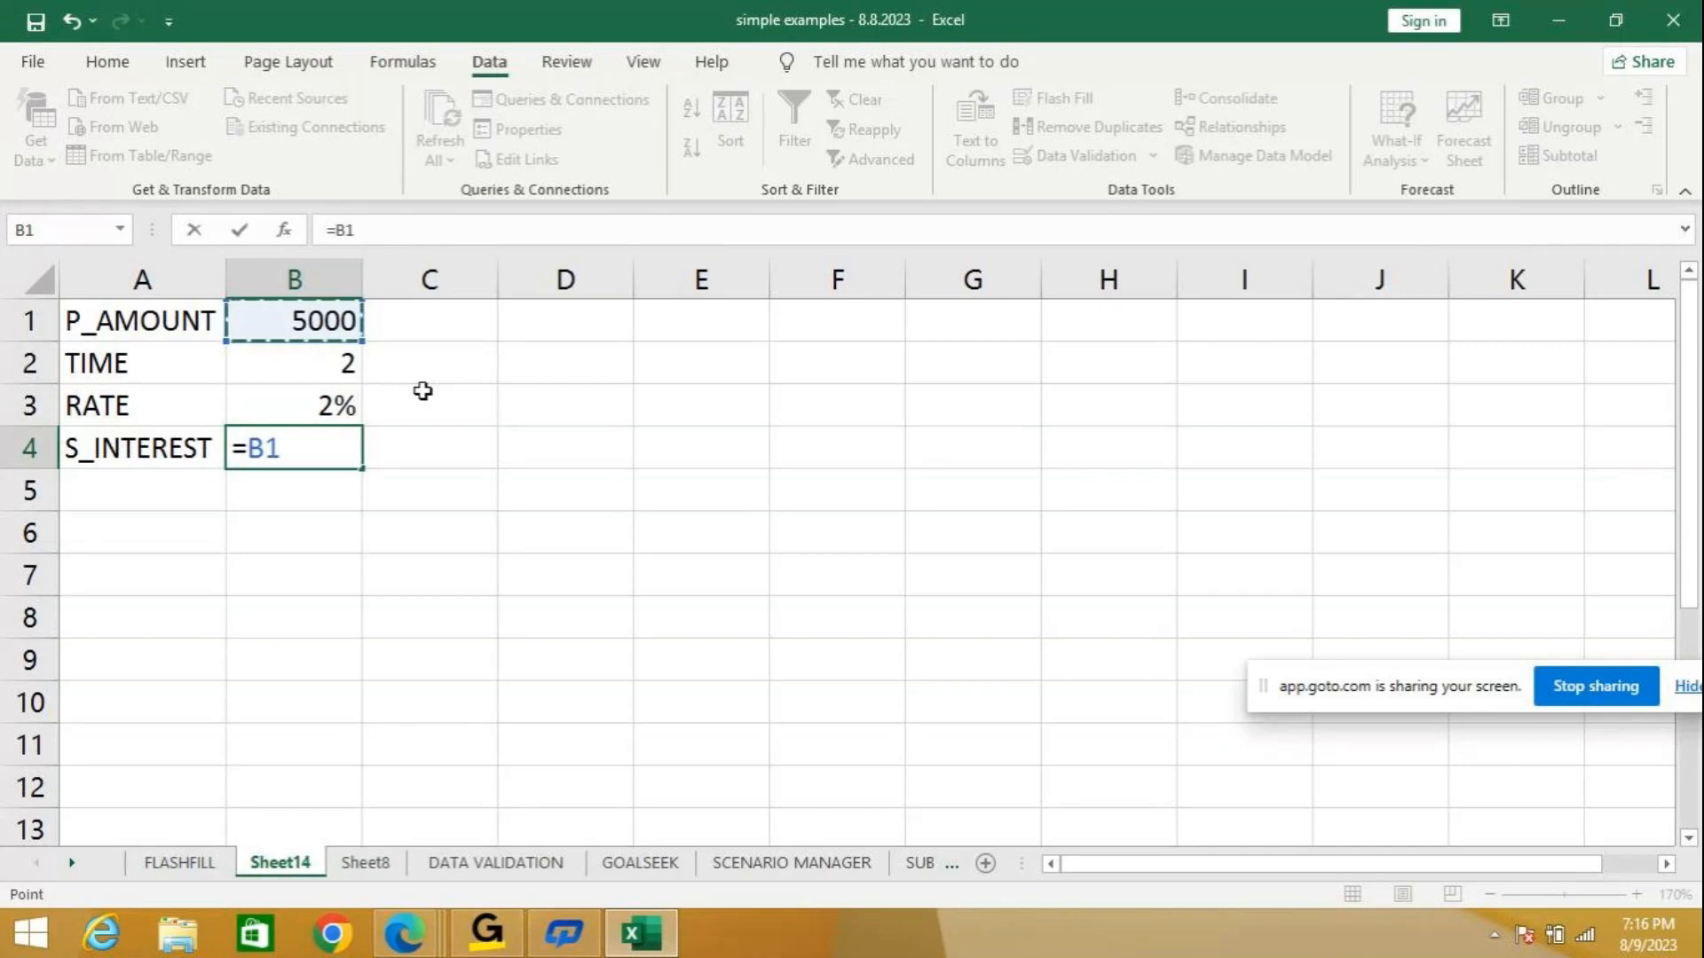
text(*)
key(Up)
key(Up)
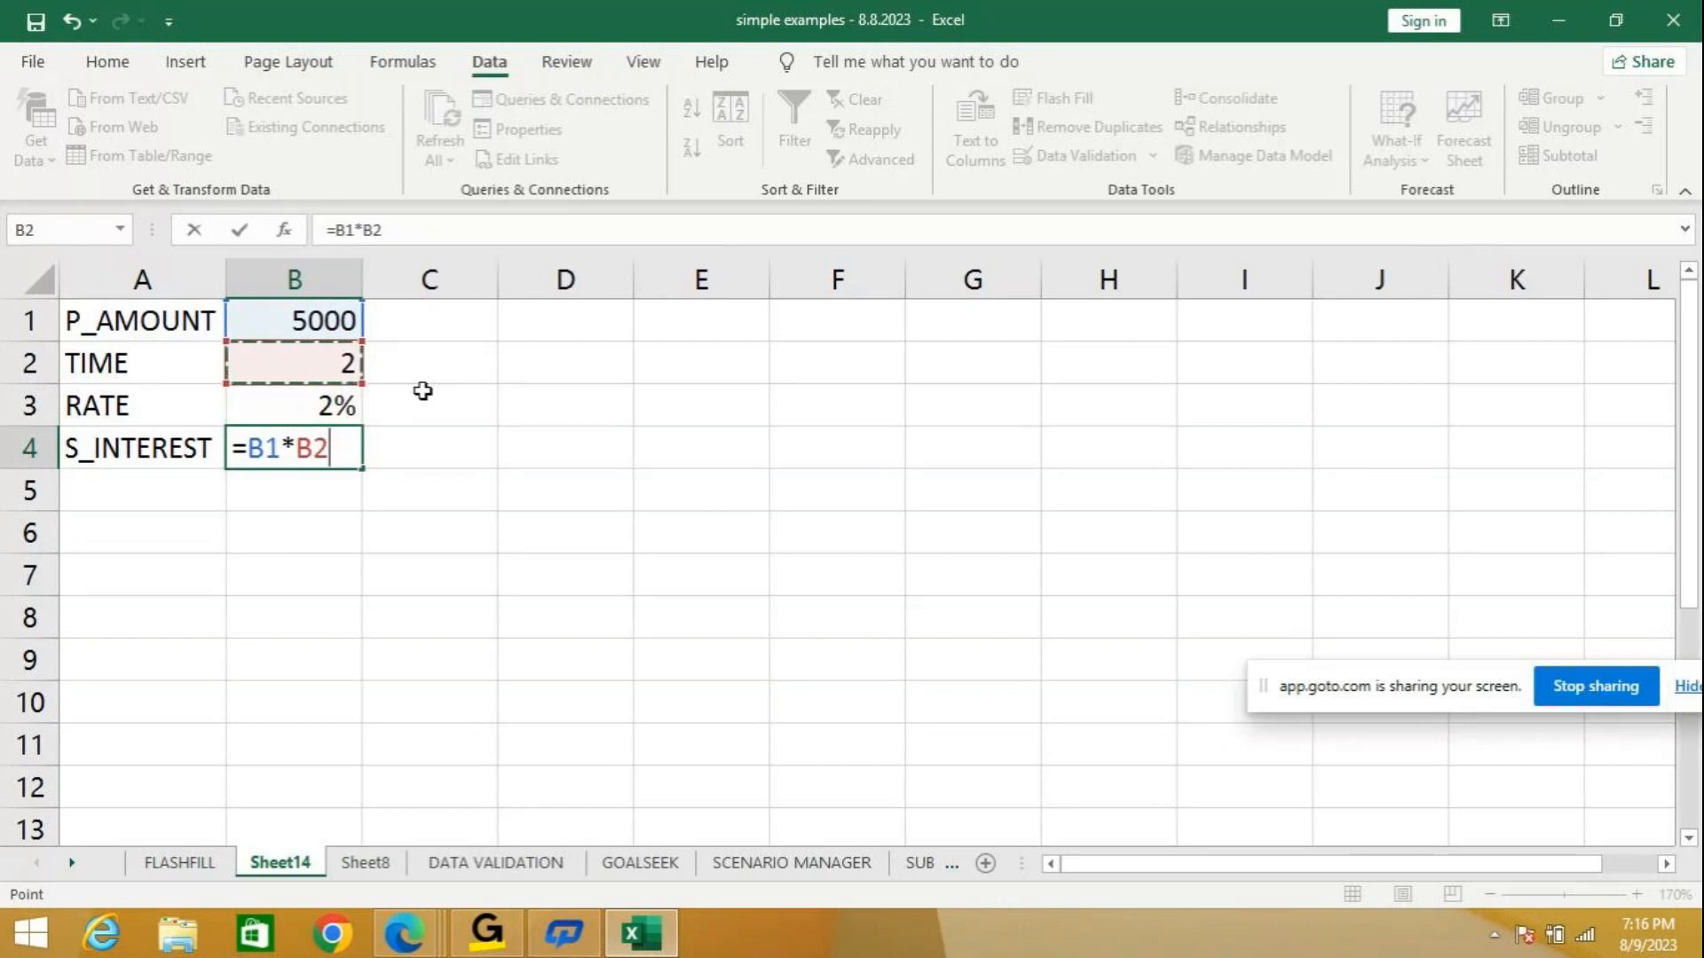
text(*)
key(Up)
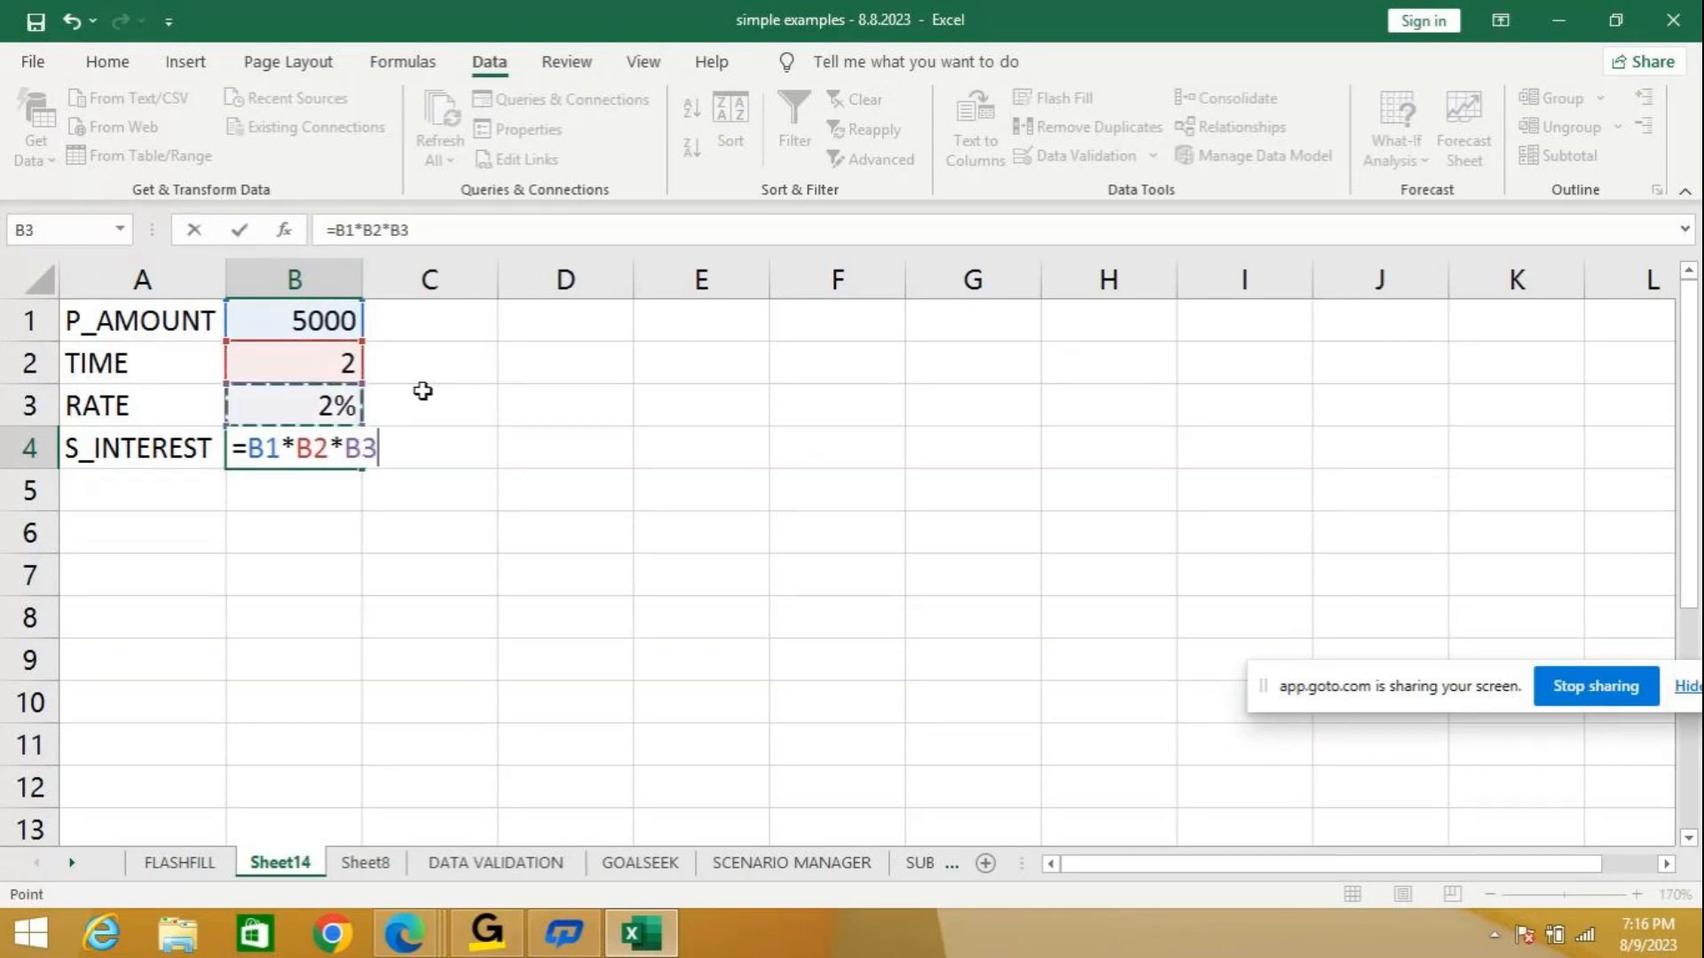
key(Return)
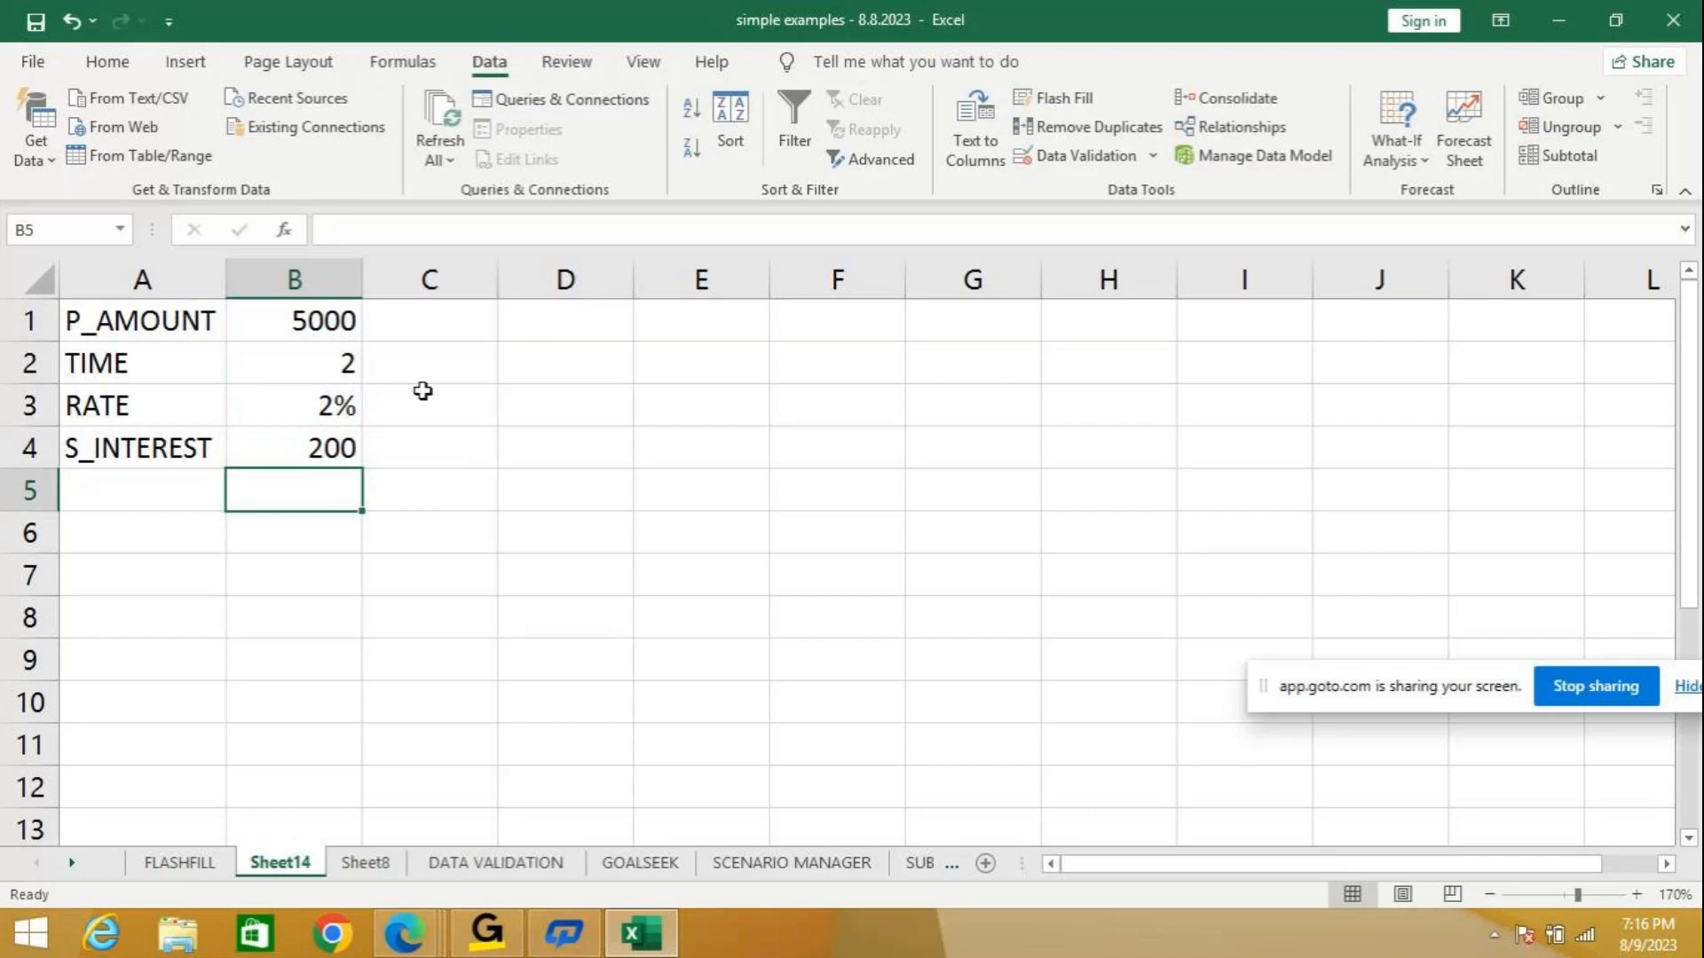
Edit the S_INTEREST formula in B4 to divide the time by 12, giving =B1*B2/12*B3.
click(305, 434)
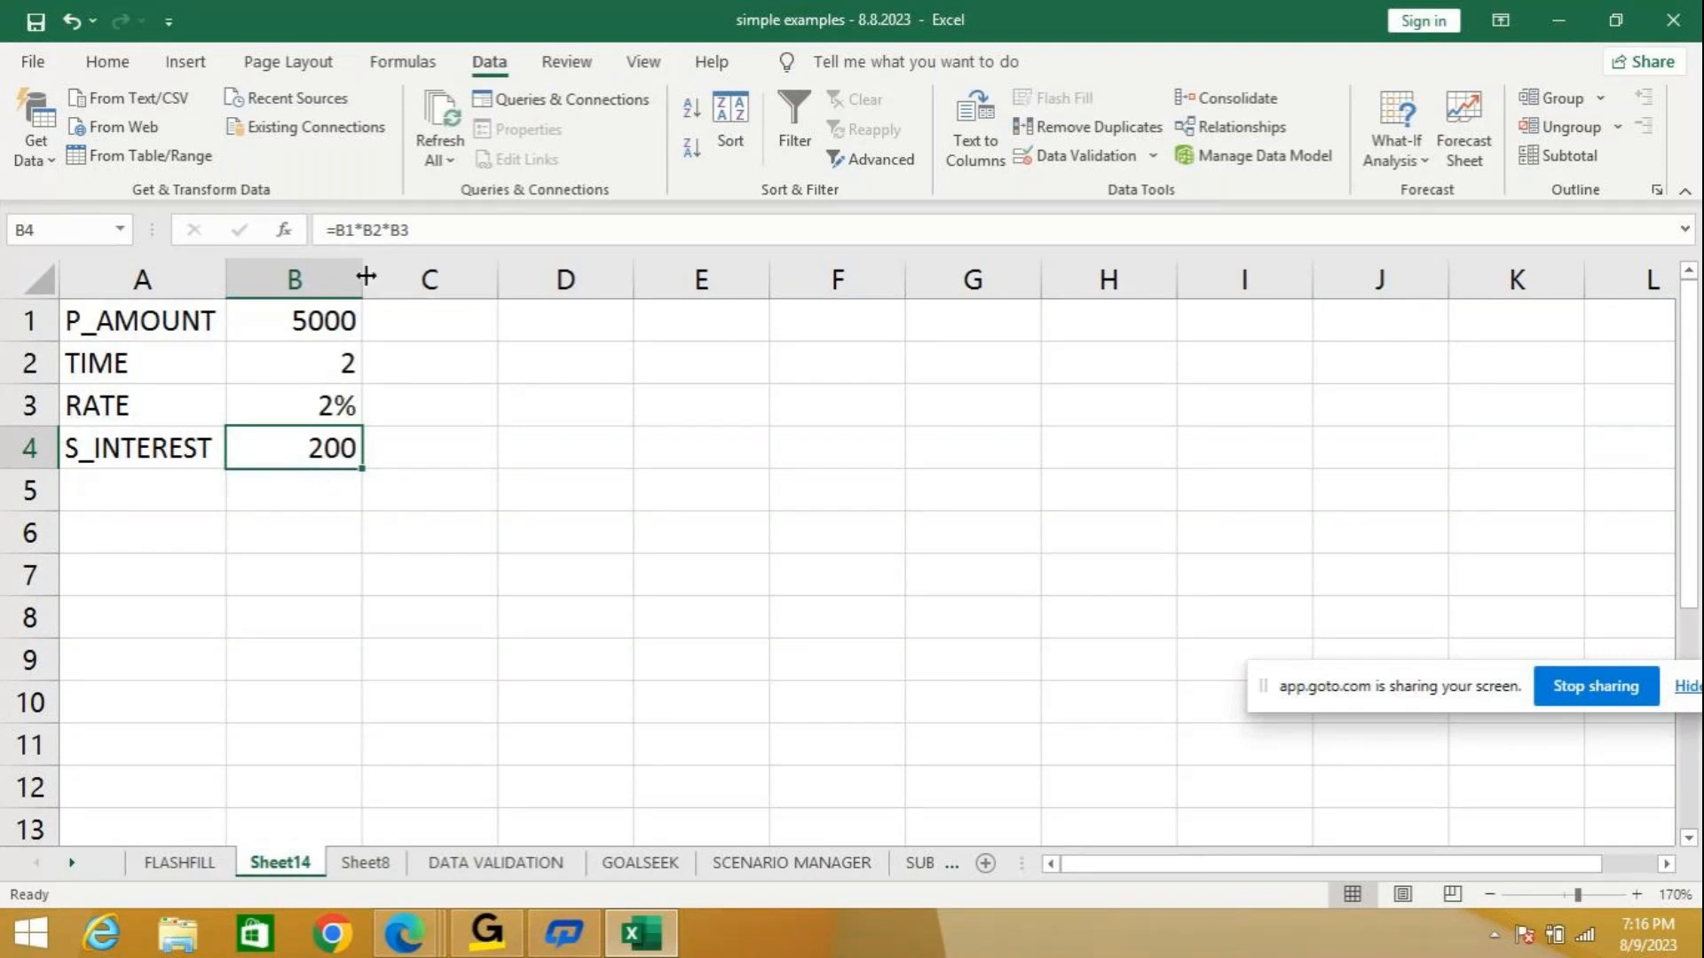
click(381, 225)
key(Right)
text(/12)
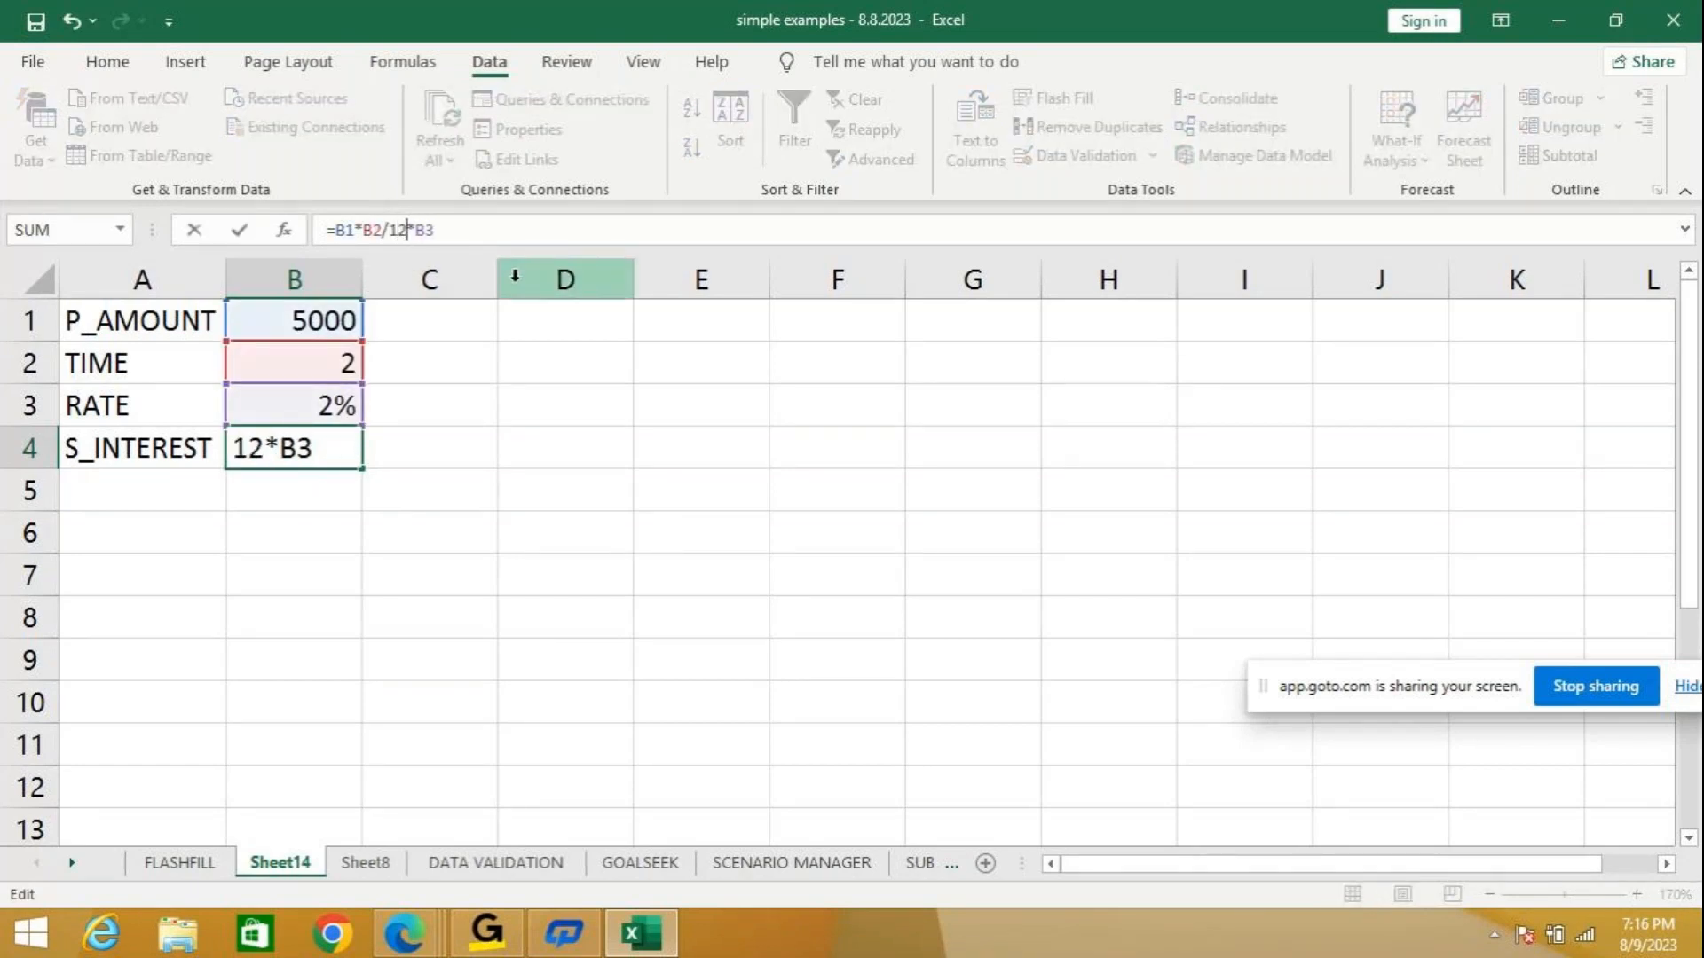
key(Return)
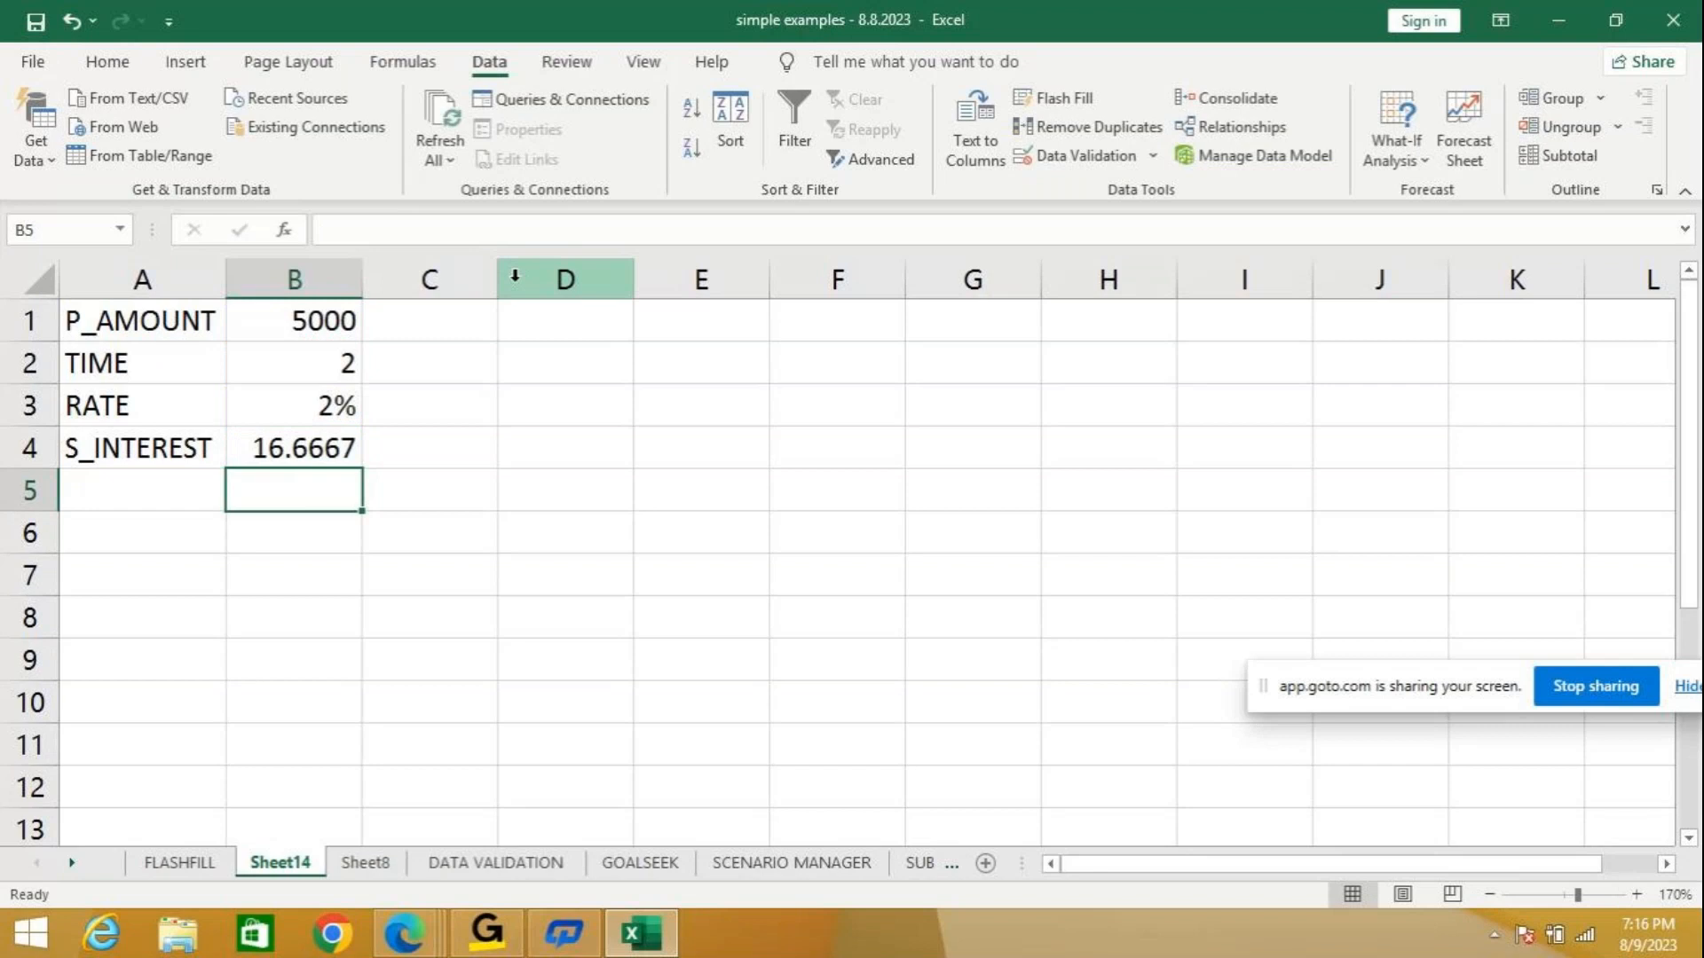
Remove the division by 12 from the S_INTEREST formula in B4 so it reads =B1*B2*B3.
click(274, 452)
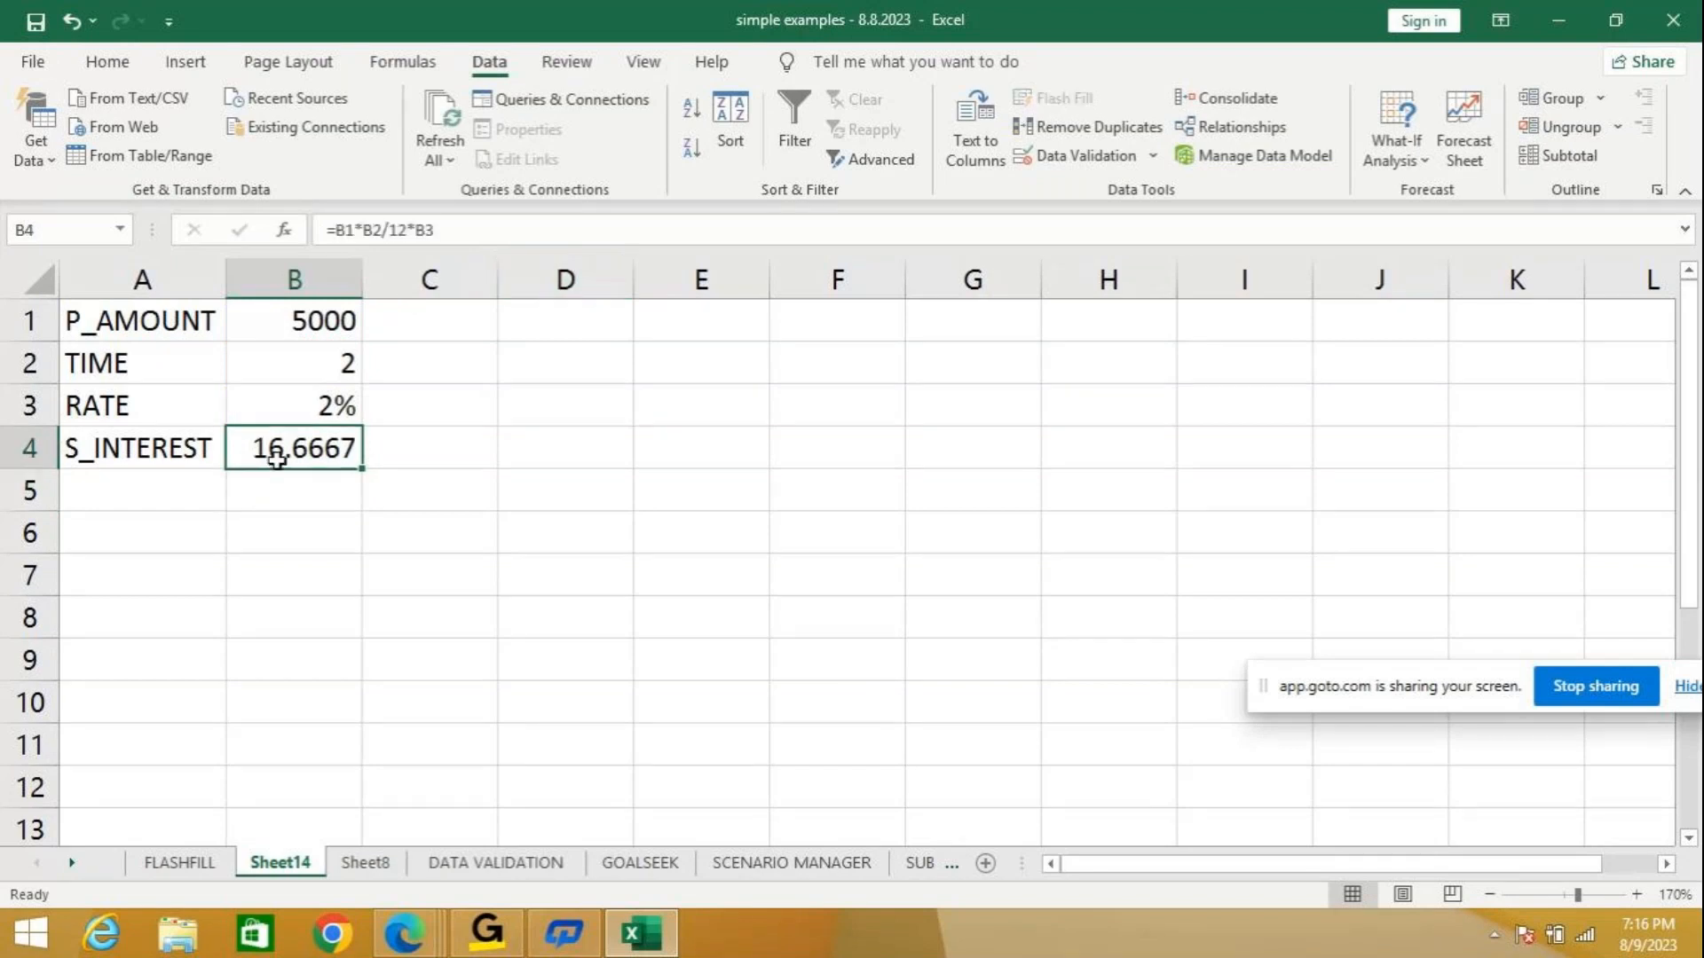
click(404, 240)
key(BackSpace)
text(2)
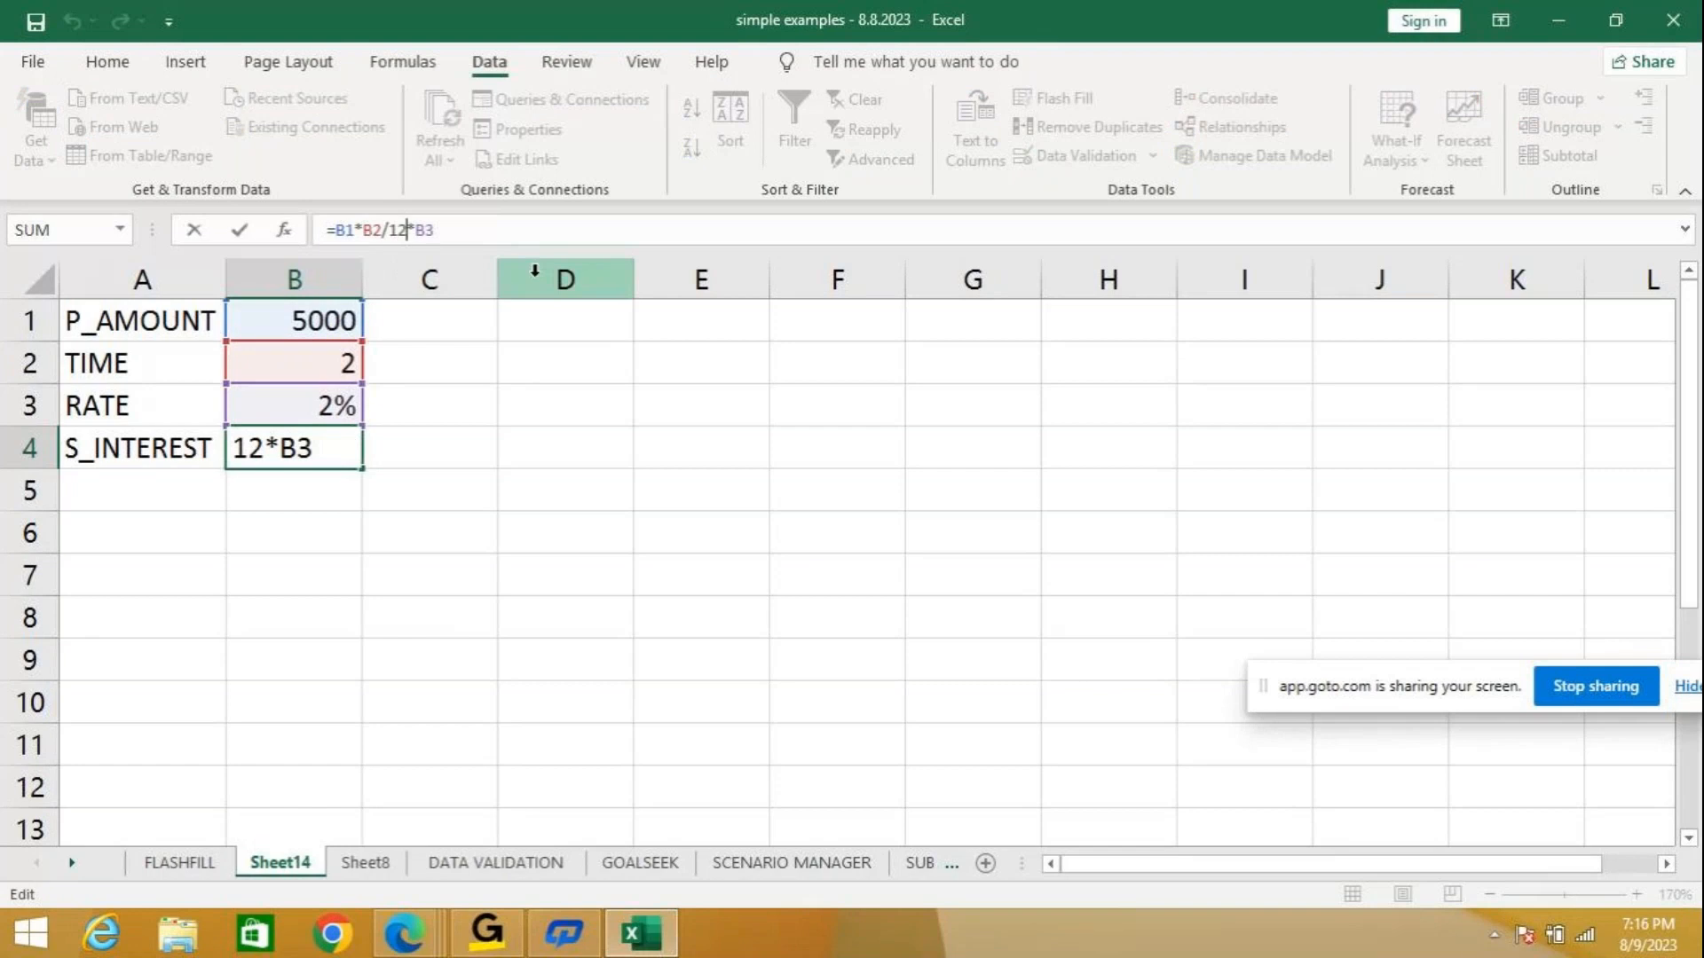
key(BackSpace)
key(BackSpace)
key(BackSpace)
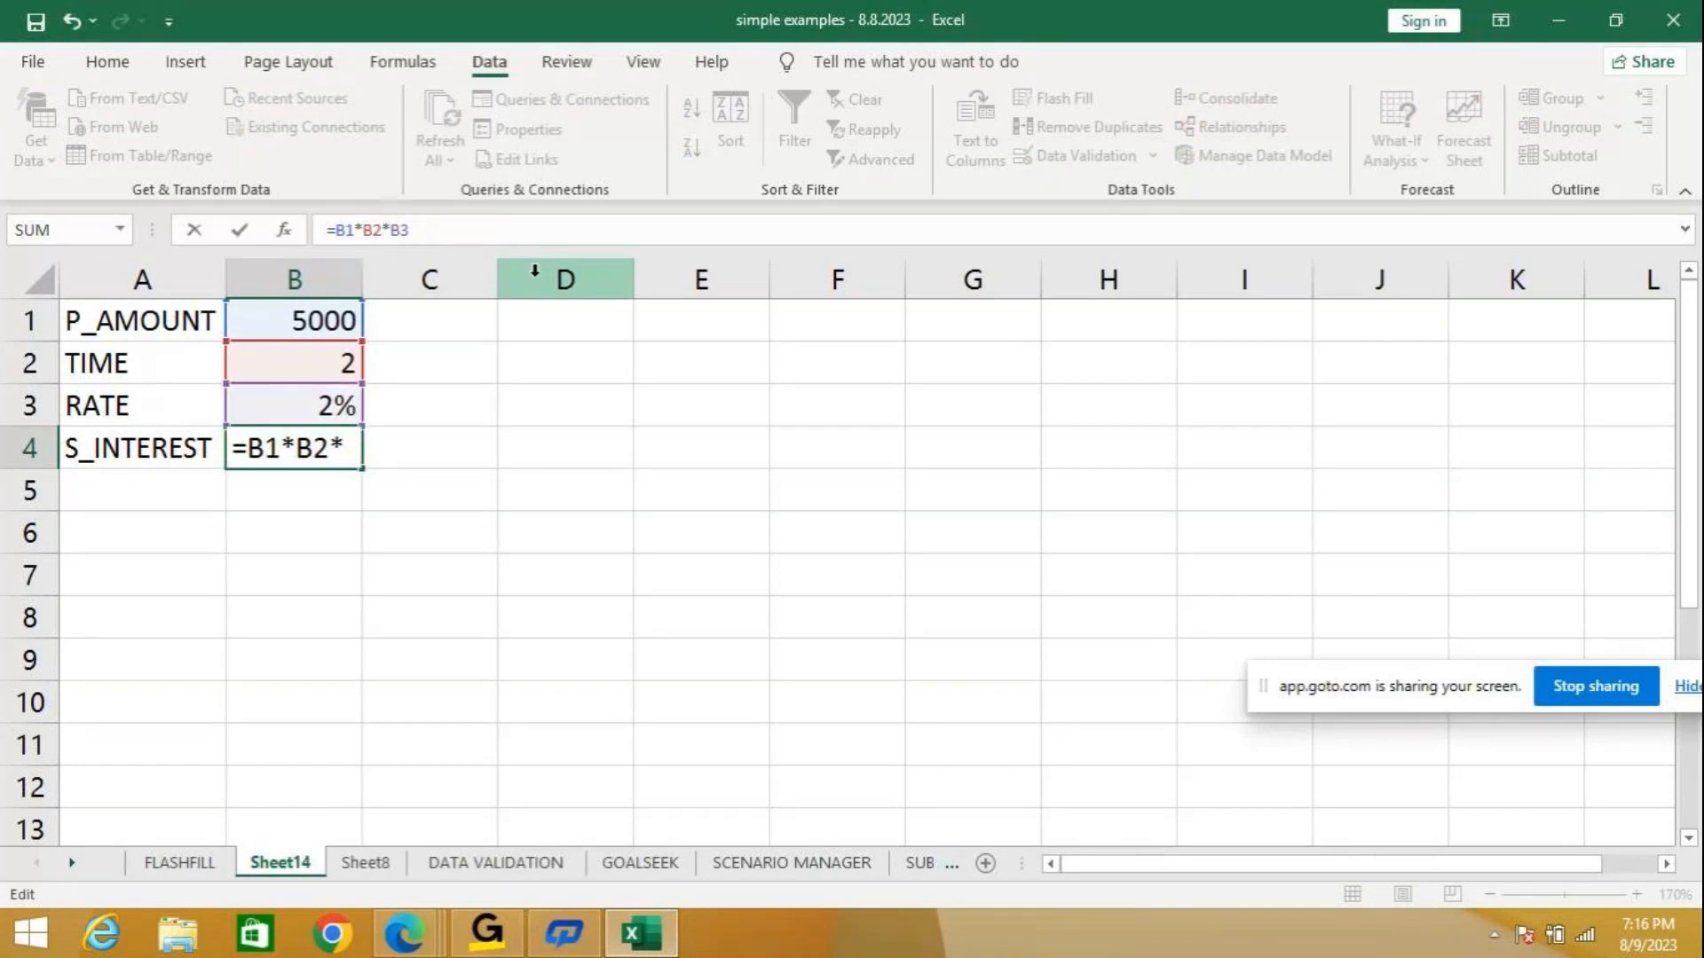
click(429, 528)
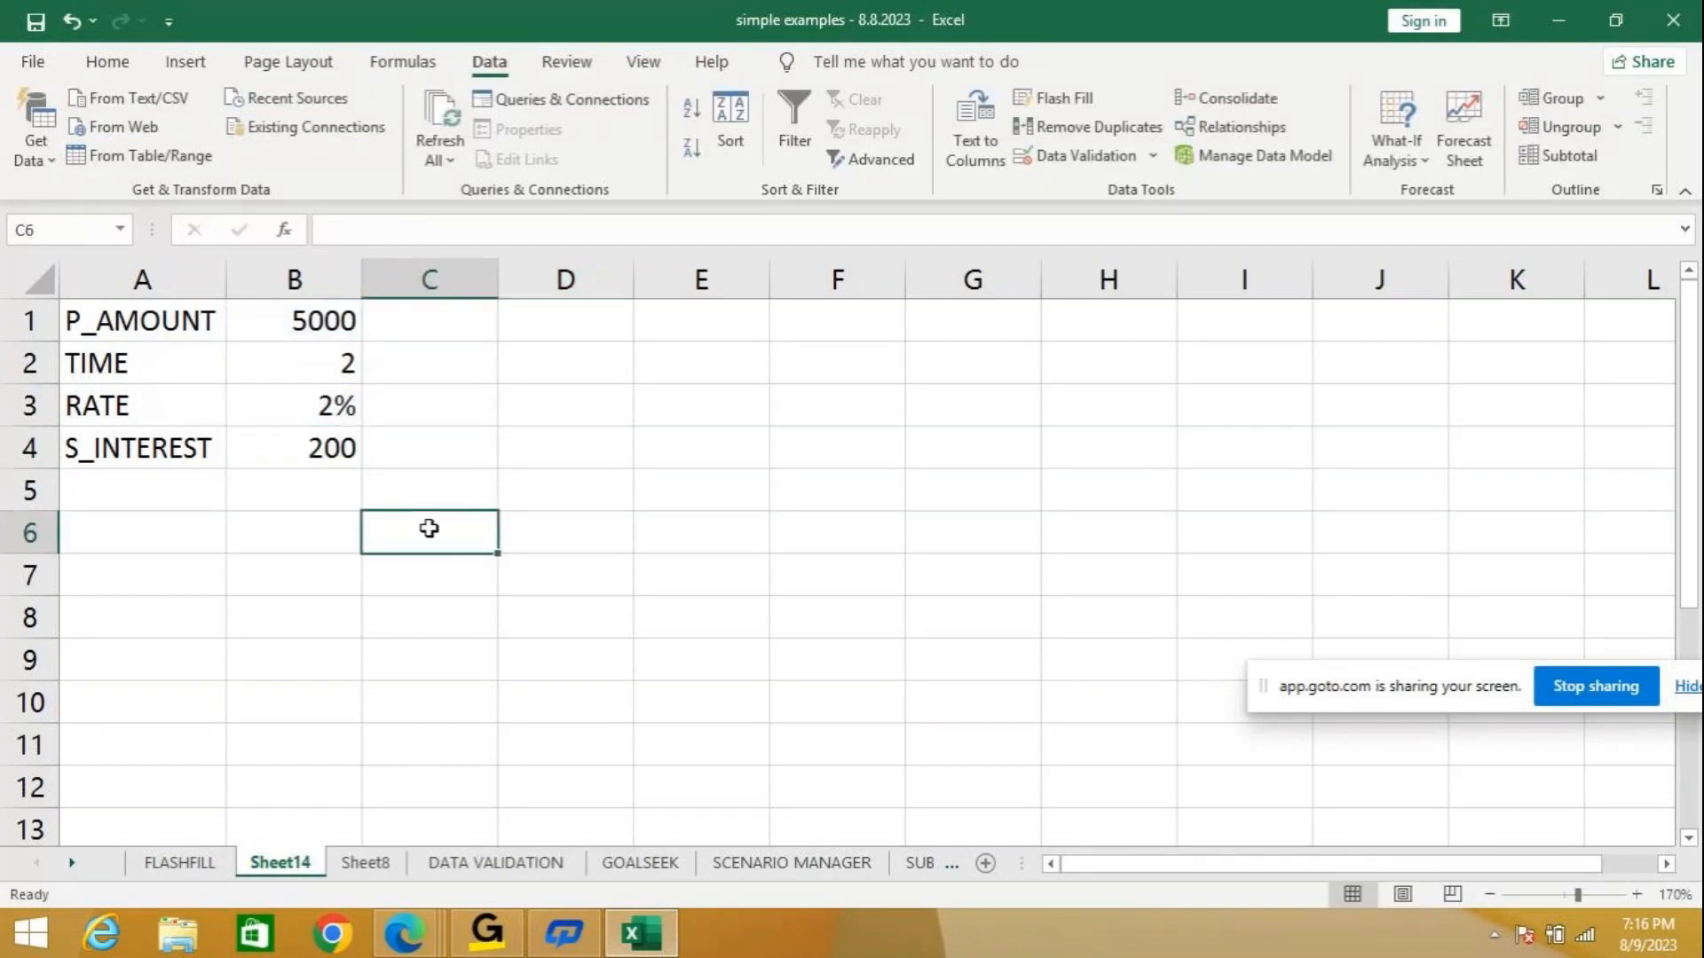
Clear the S_INTEREST result in B4 and re-enter its formula as =B1*B2*B3.
click(277, 445)
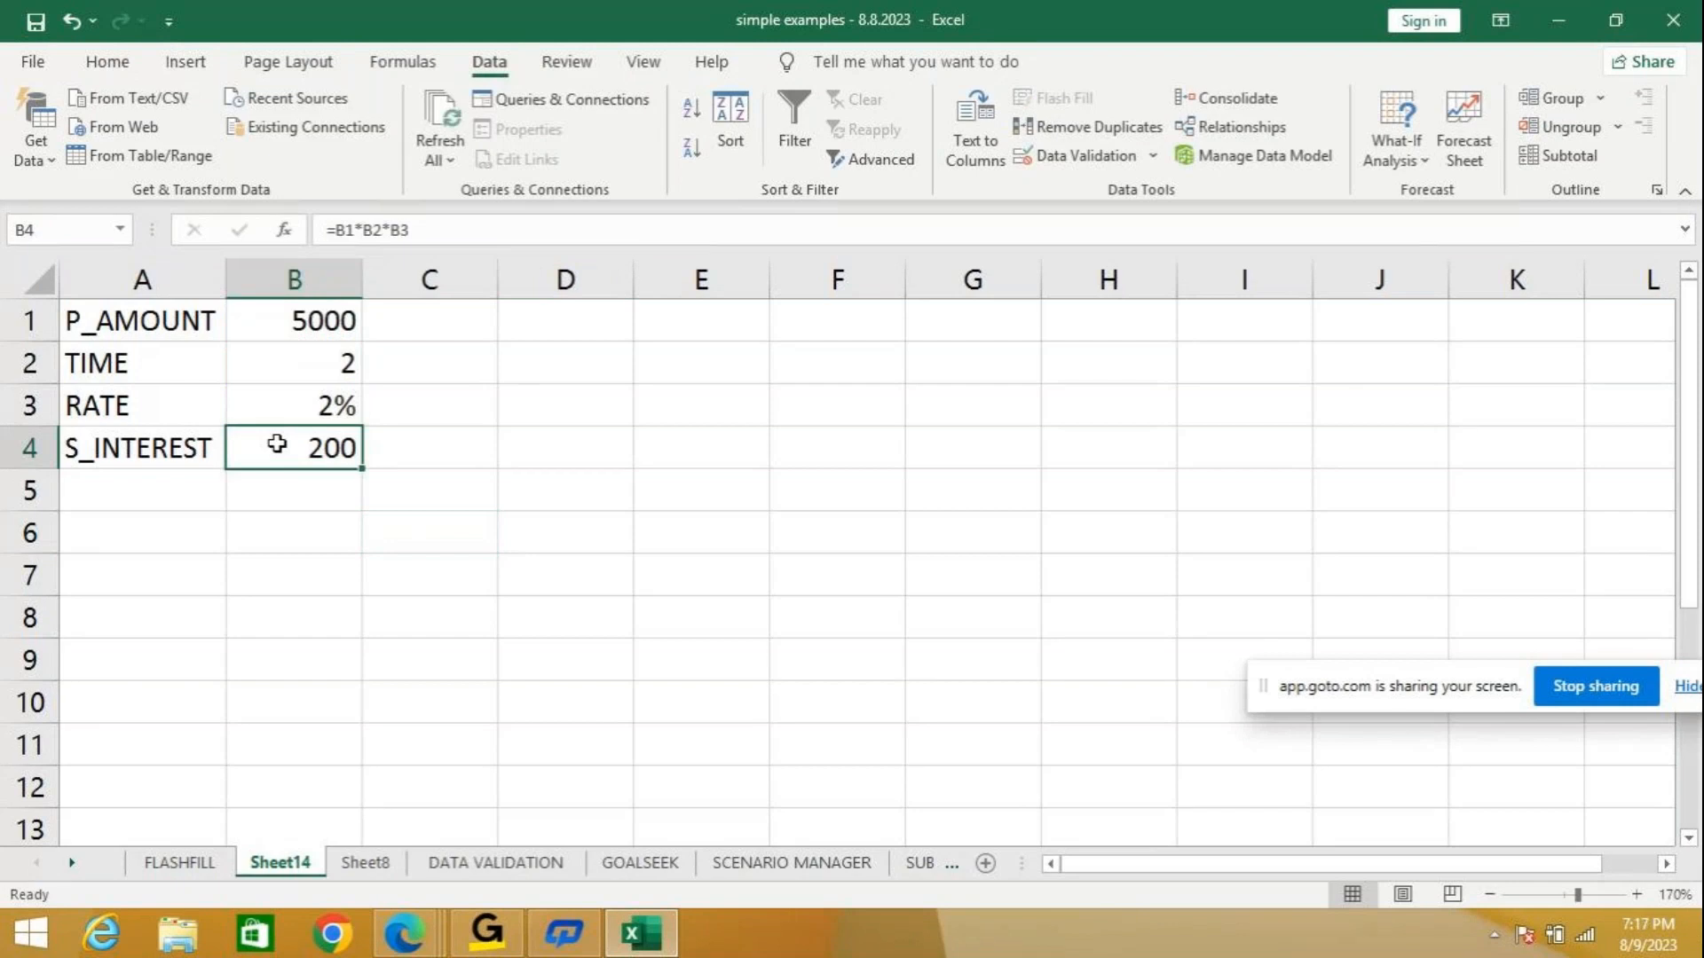
click(302, 399)
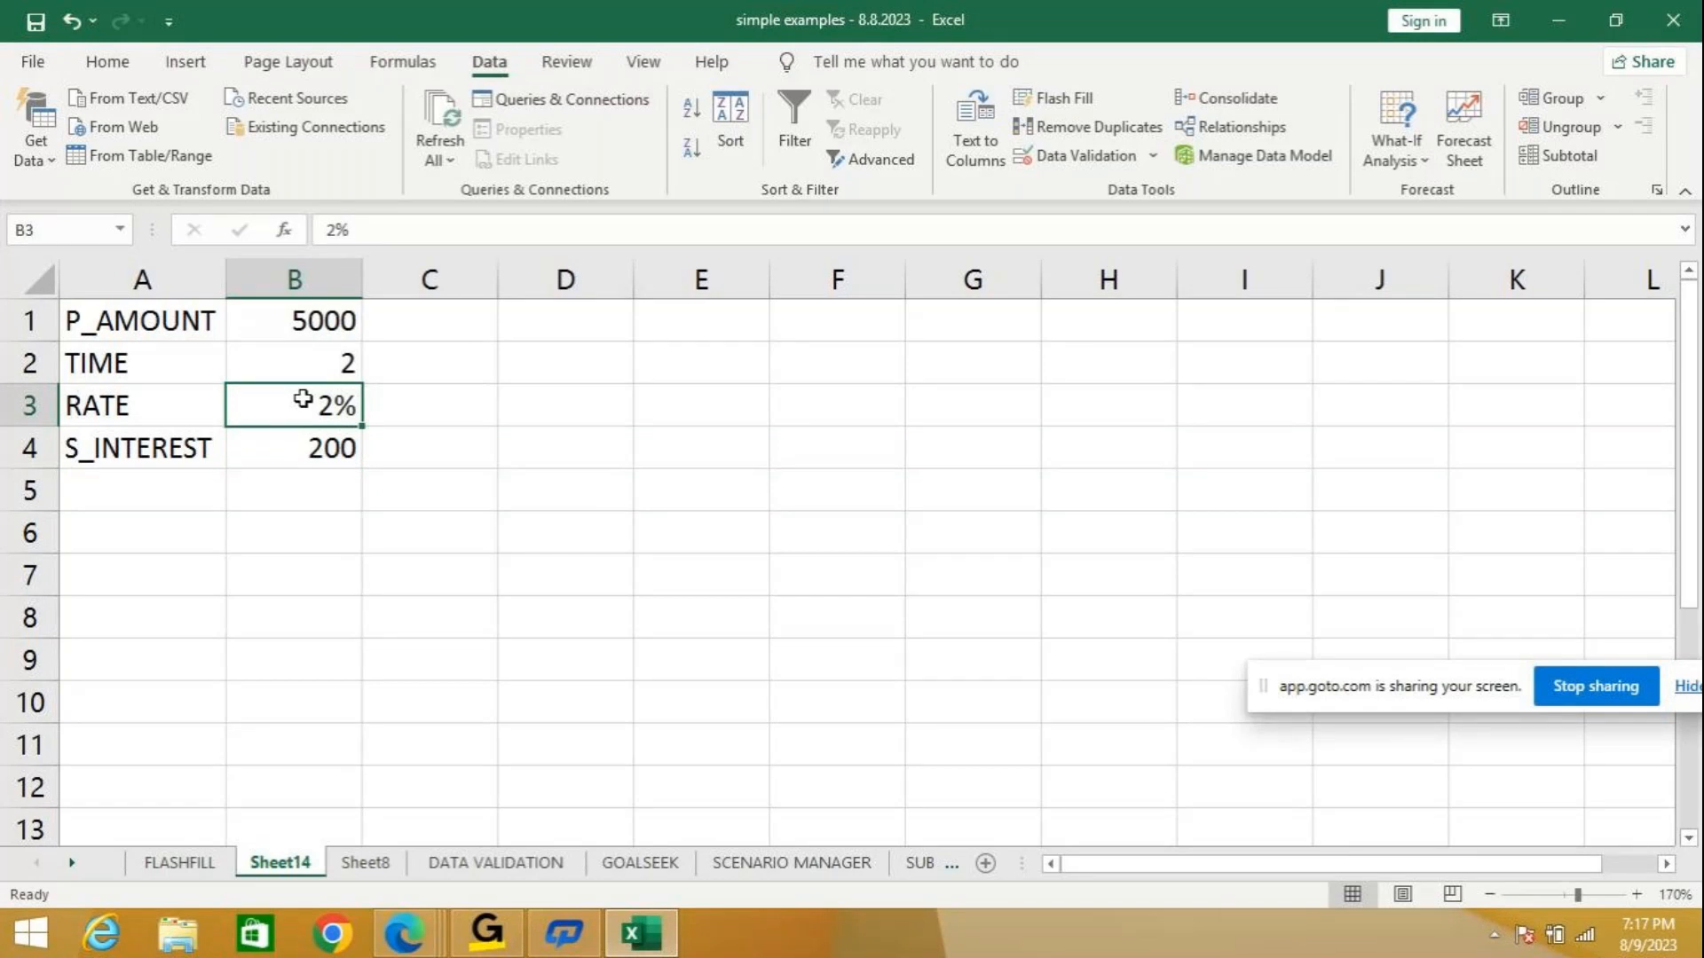
click(302, 450)
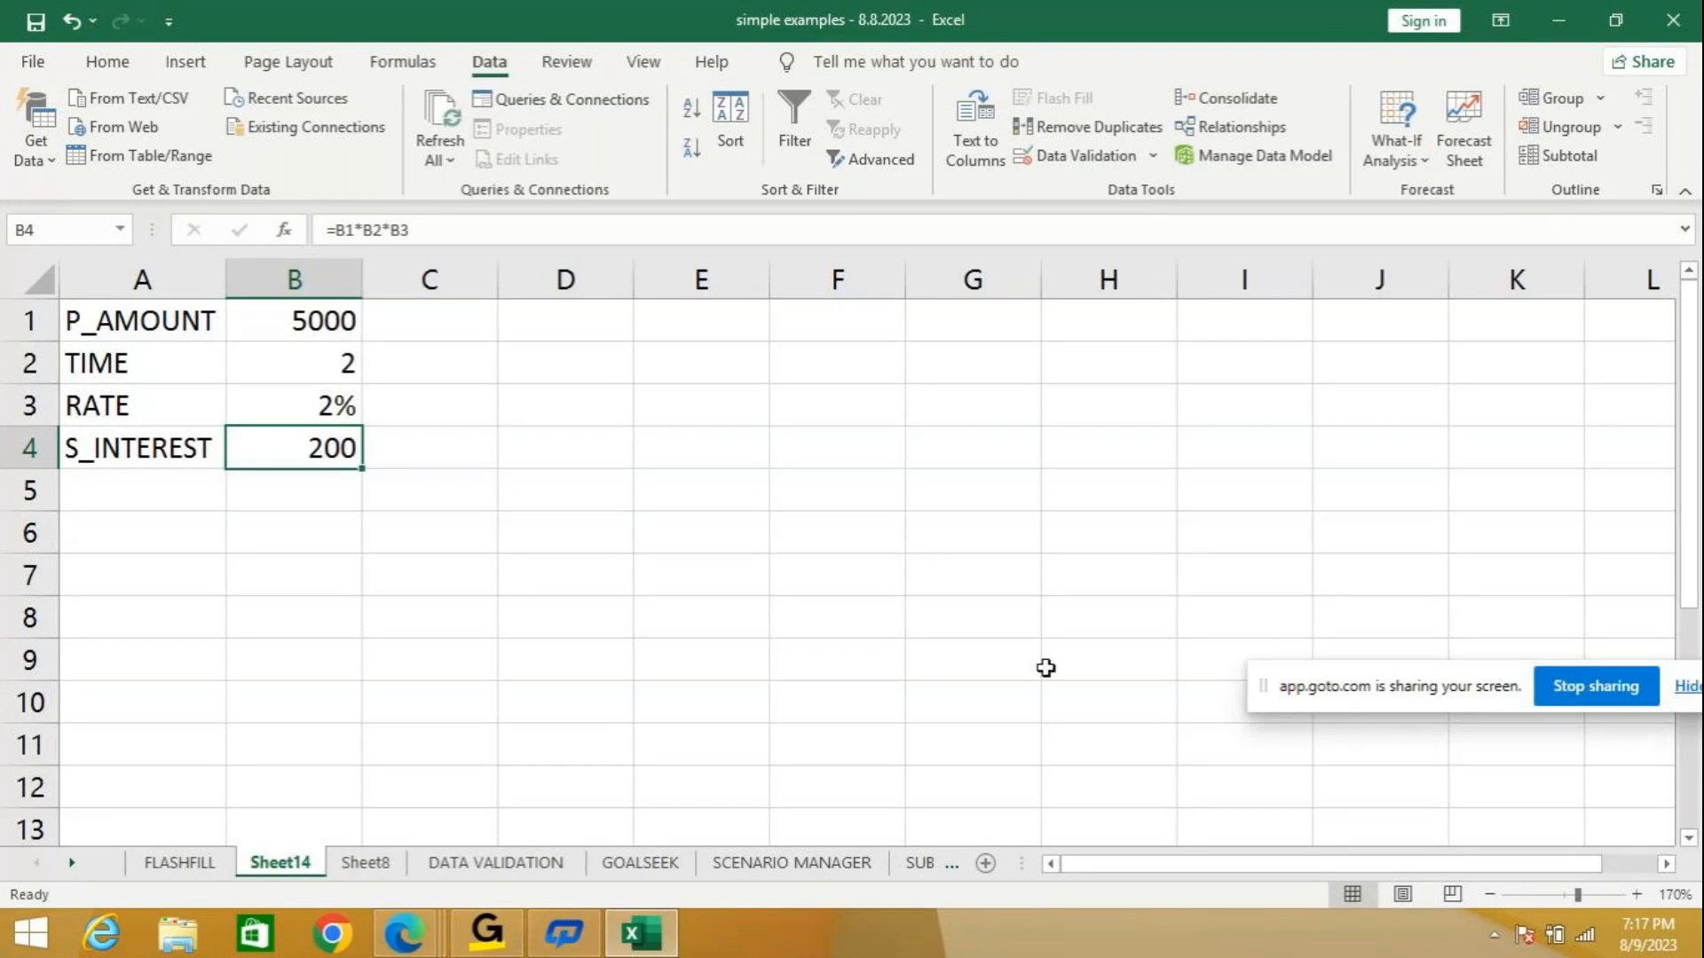
key(Delete)
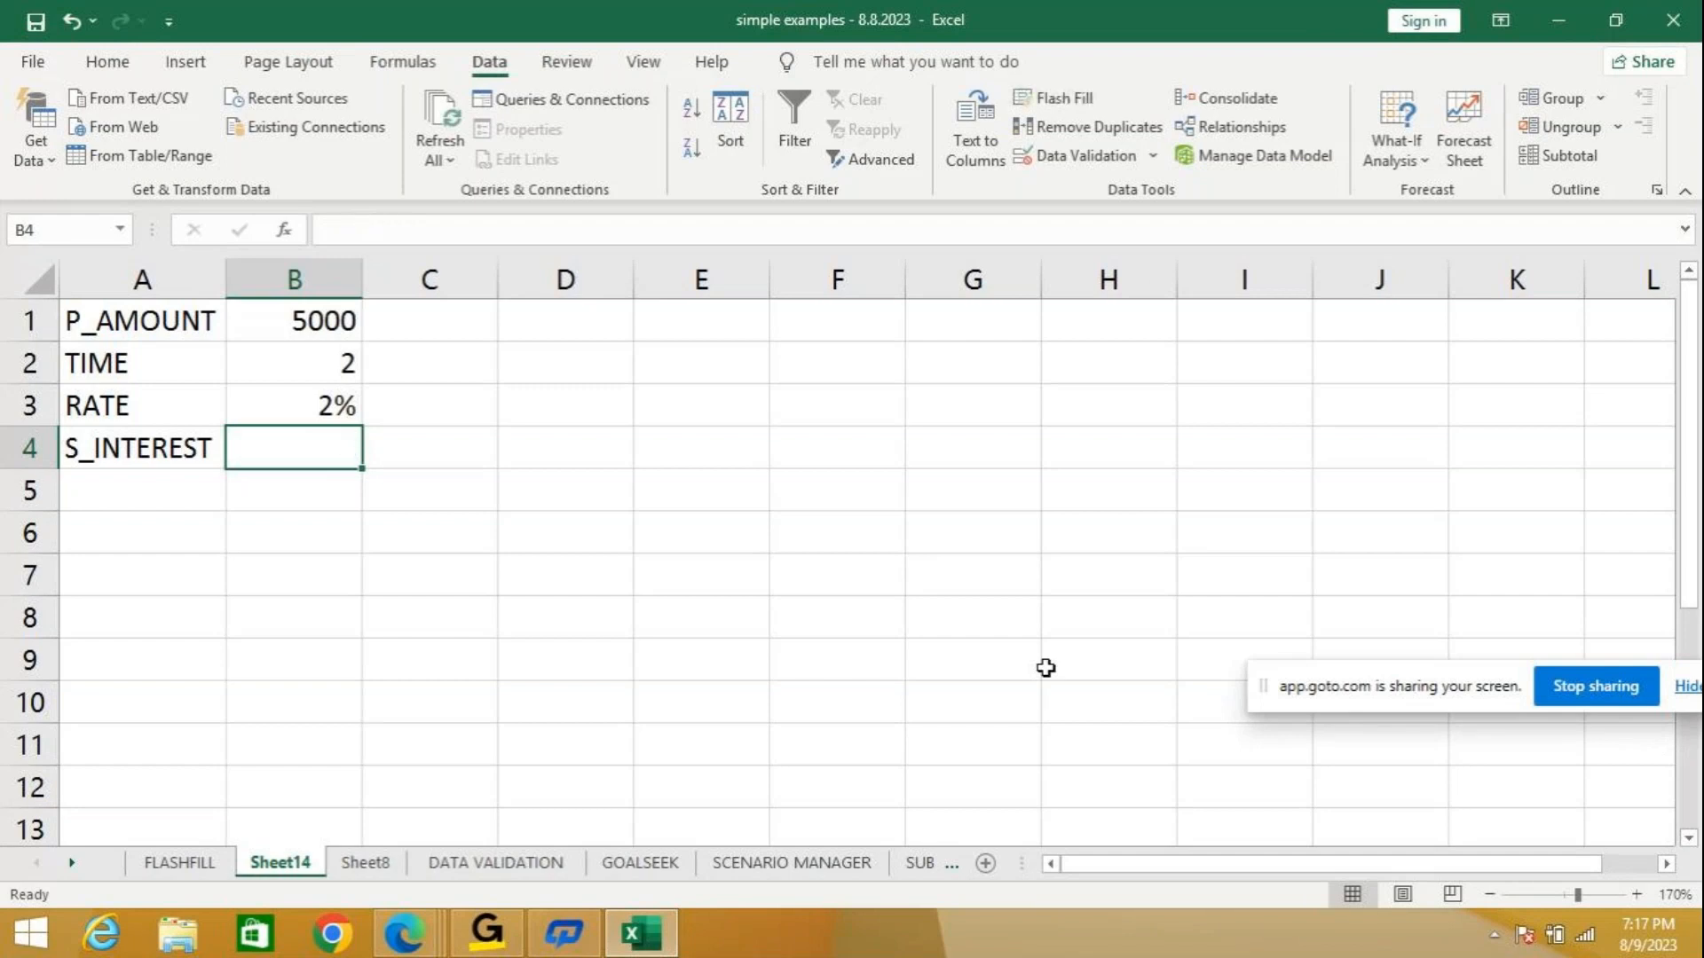
text(=)
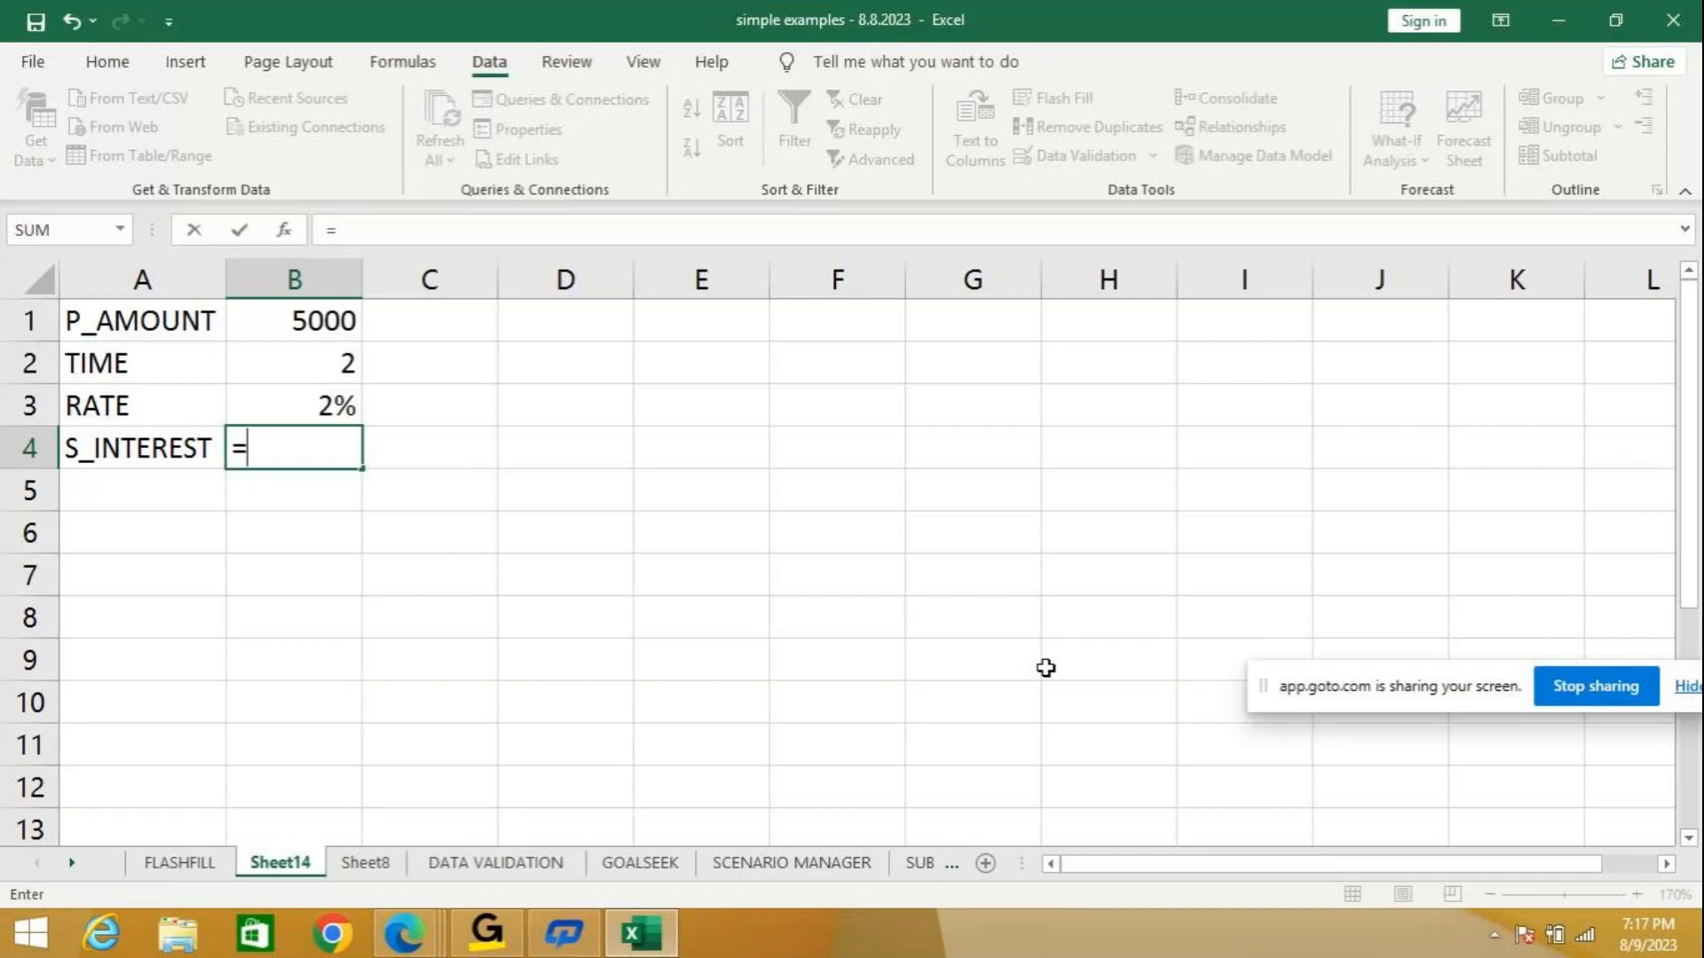
text(B2)
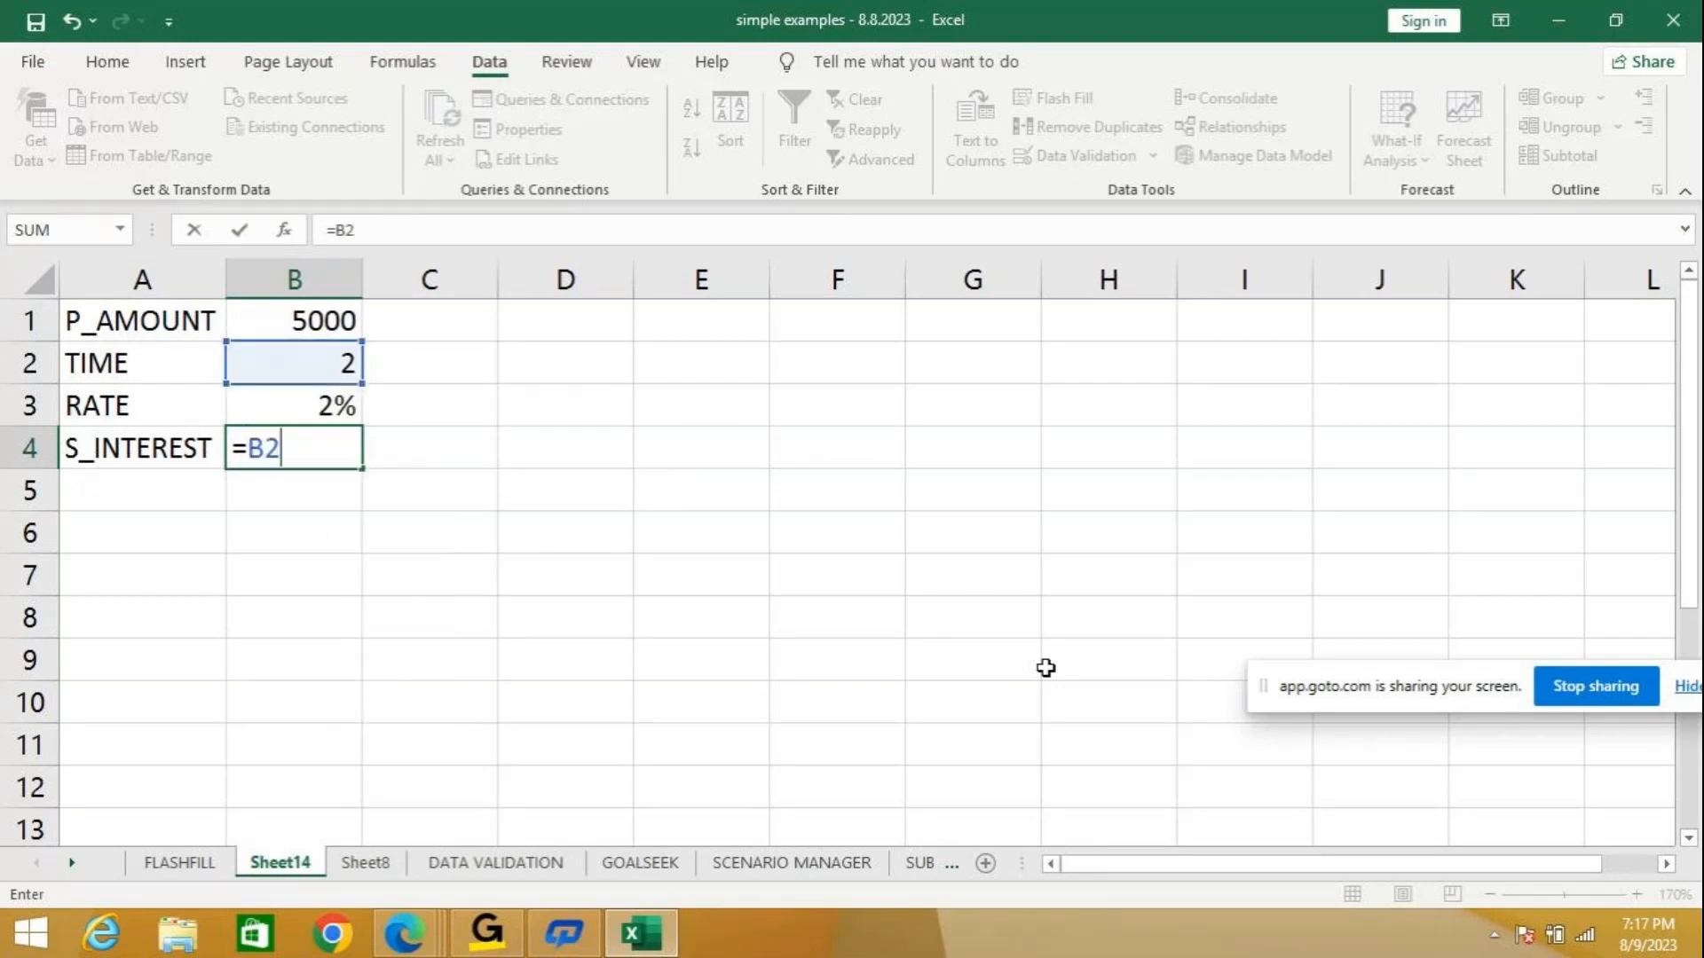
key(BackSpace)
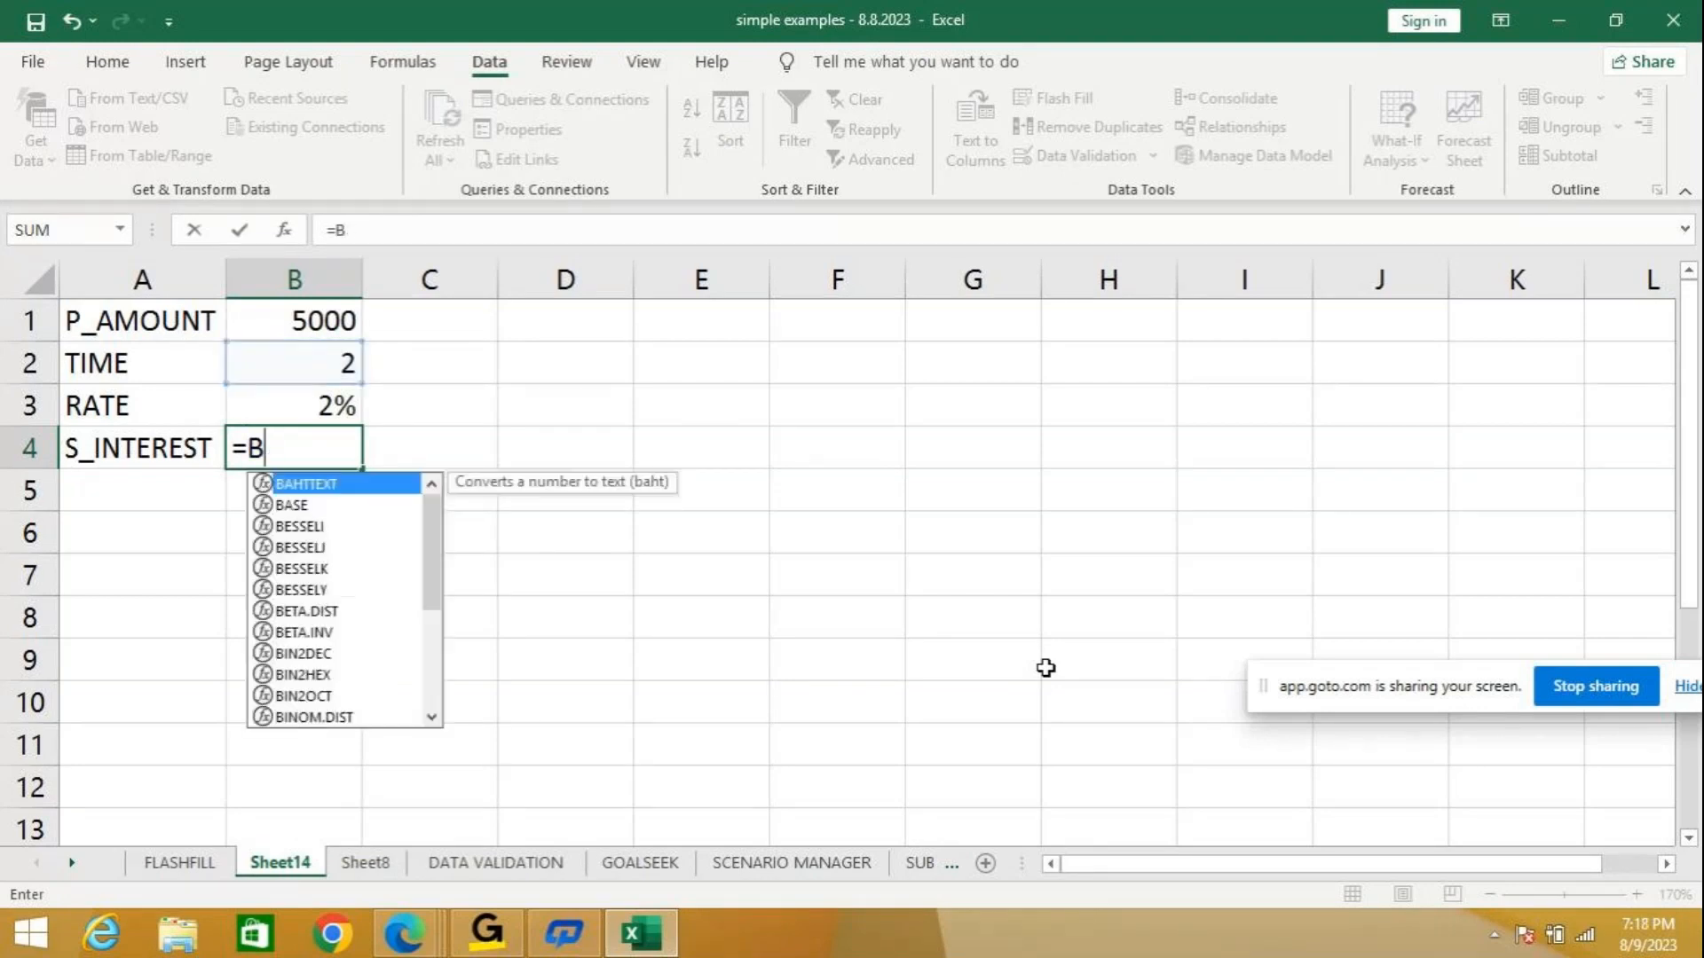
text(1)
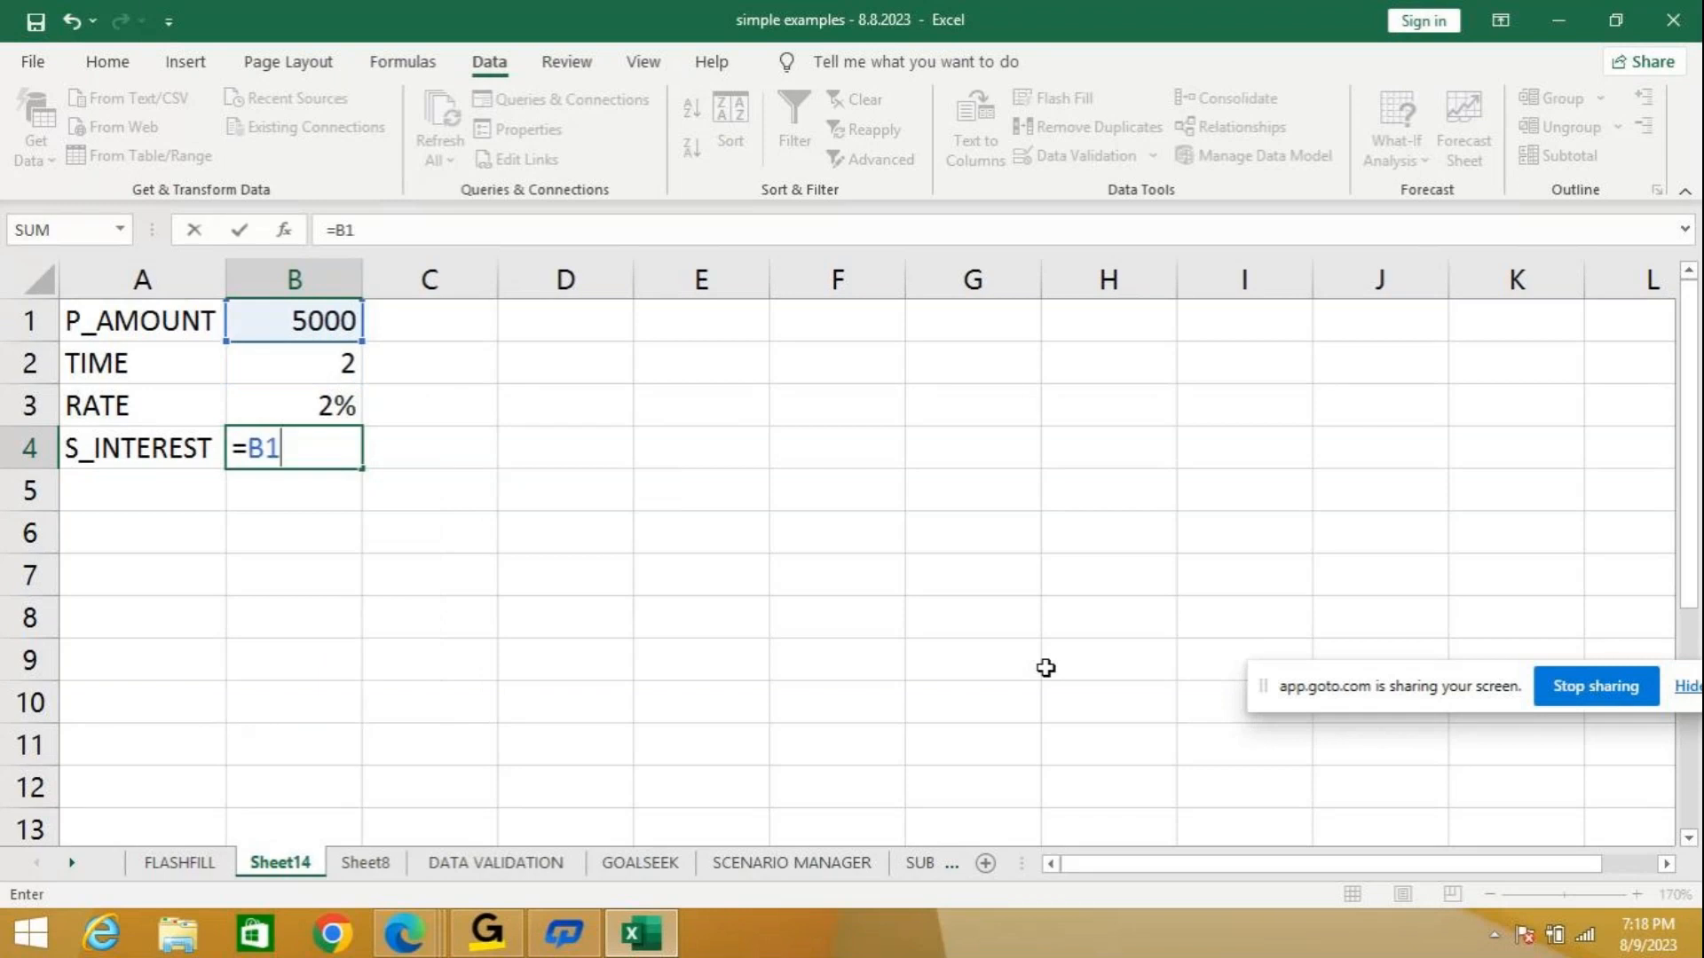
text(*B2)
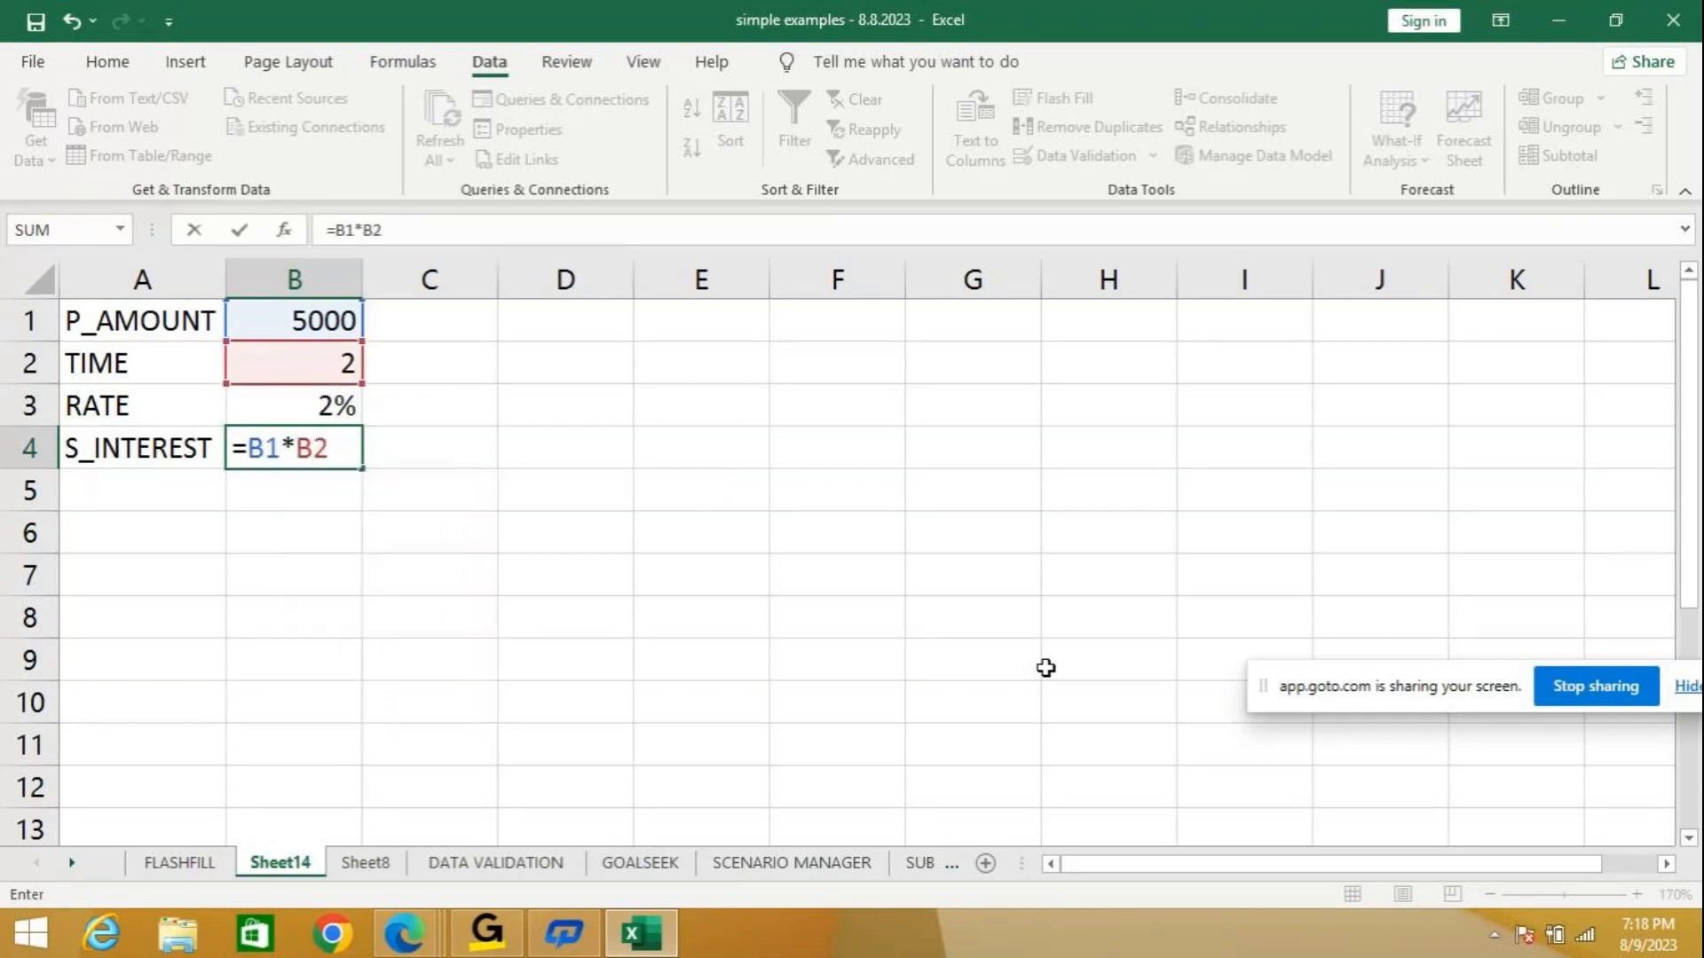
text(*B)
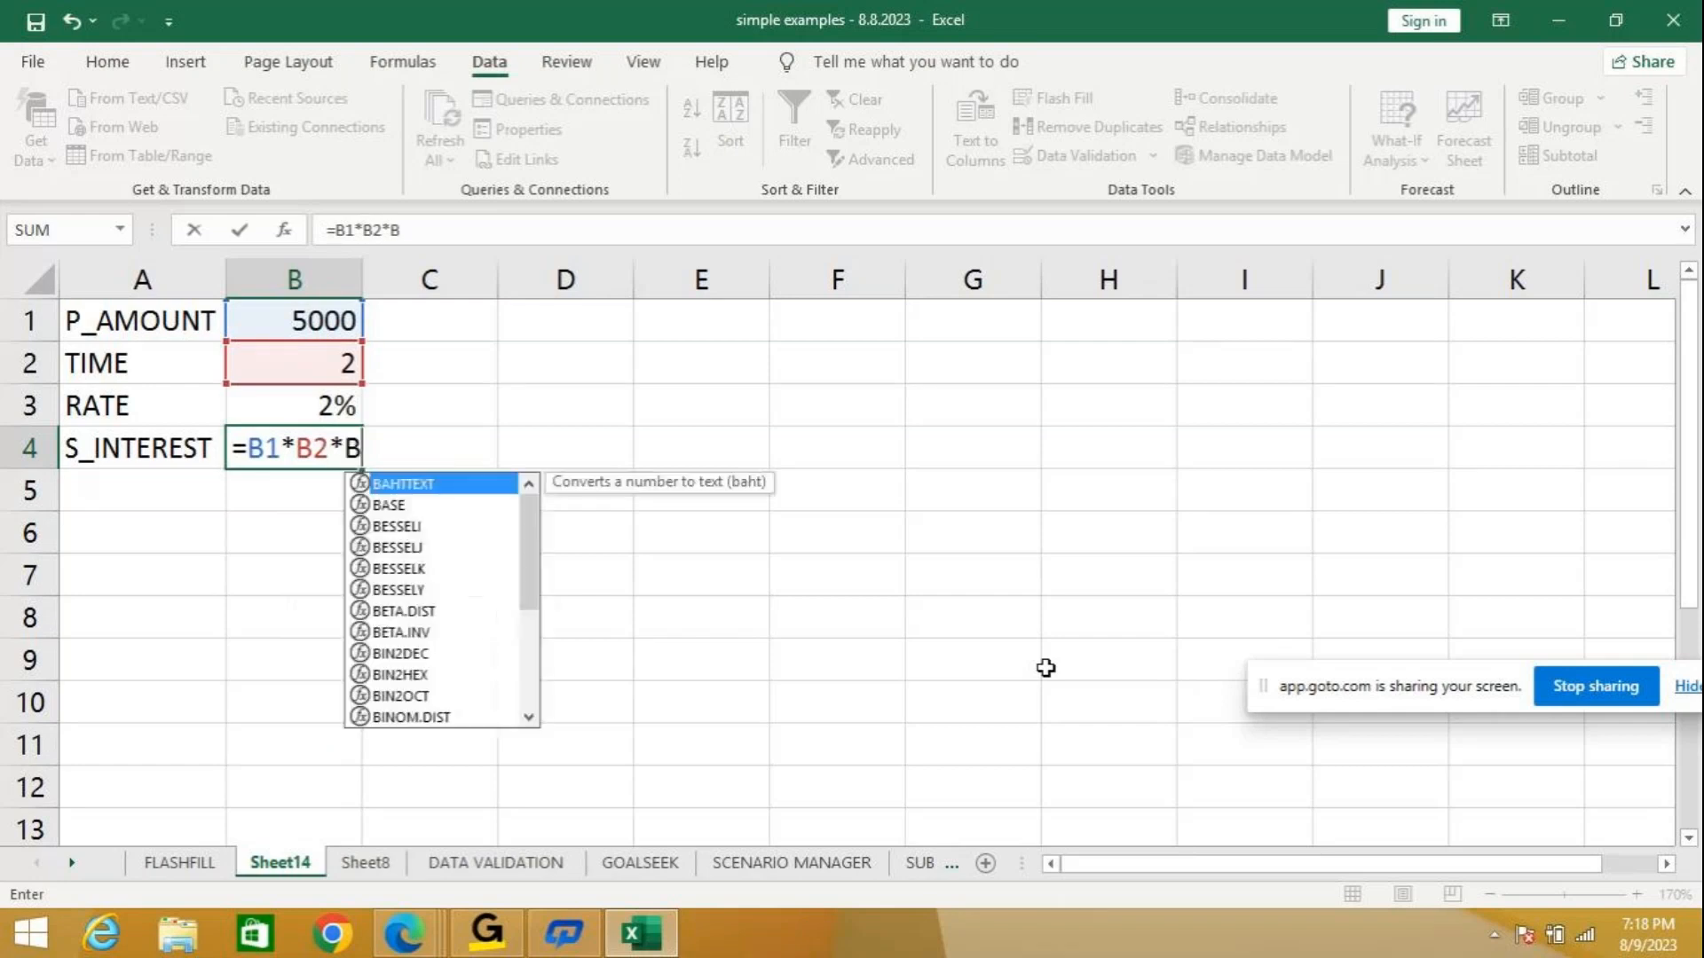
text(3)
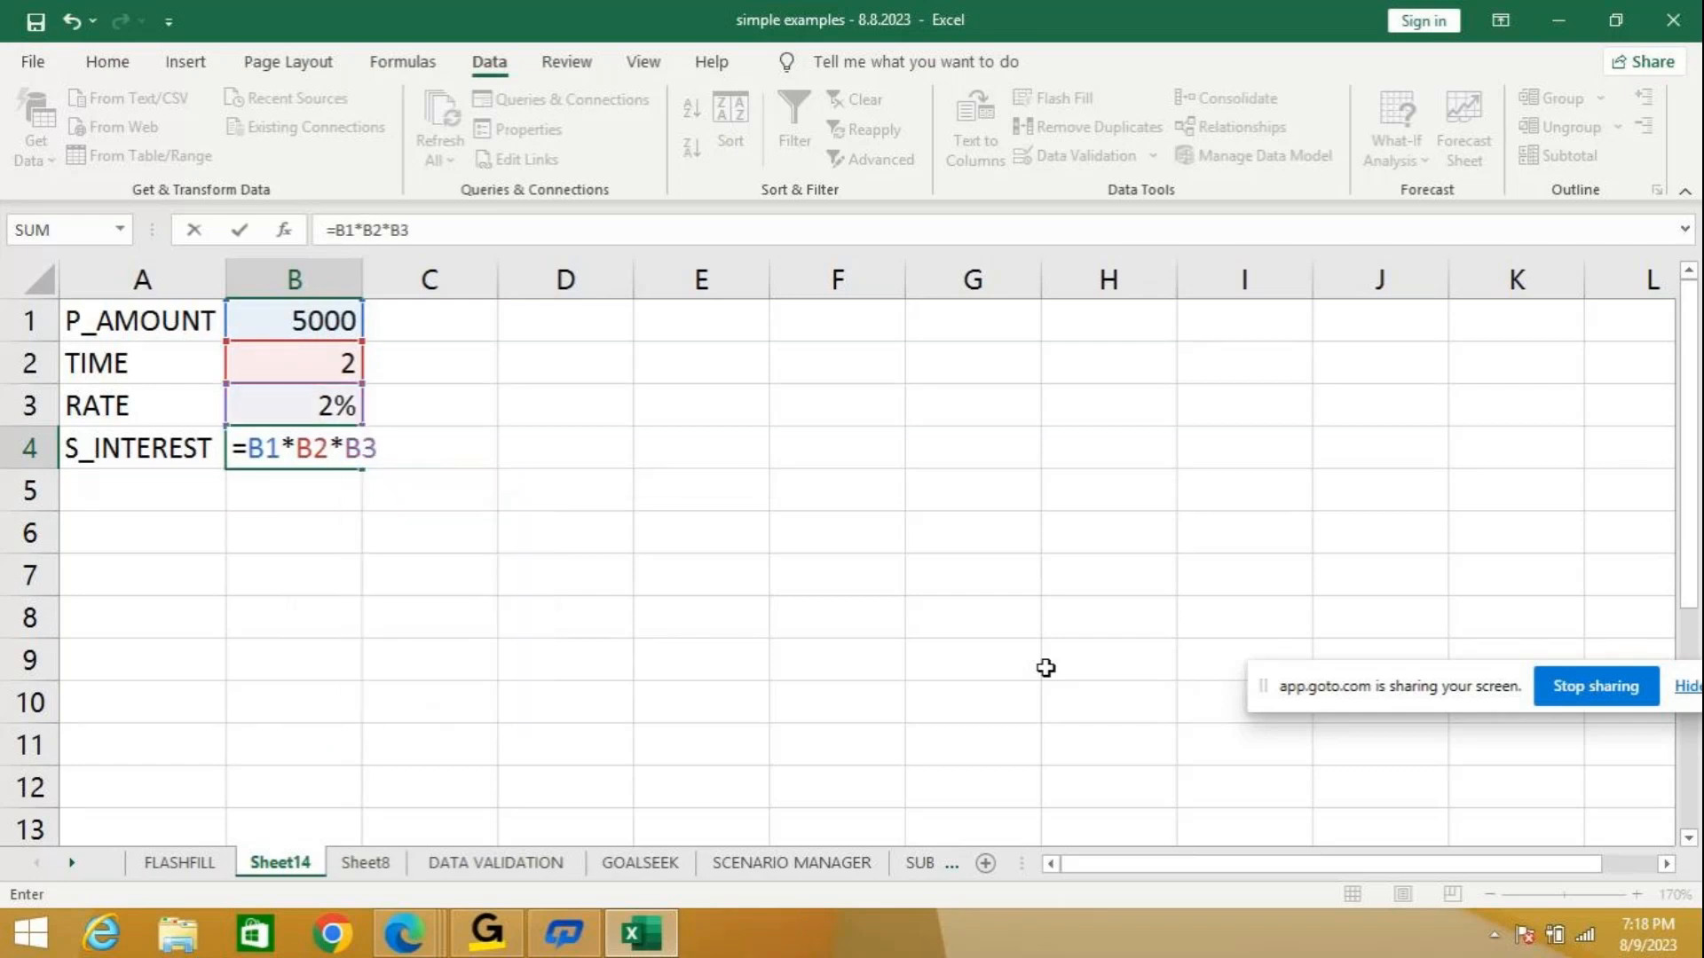
key(Return)
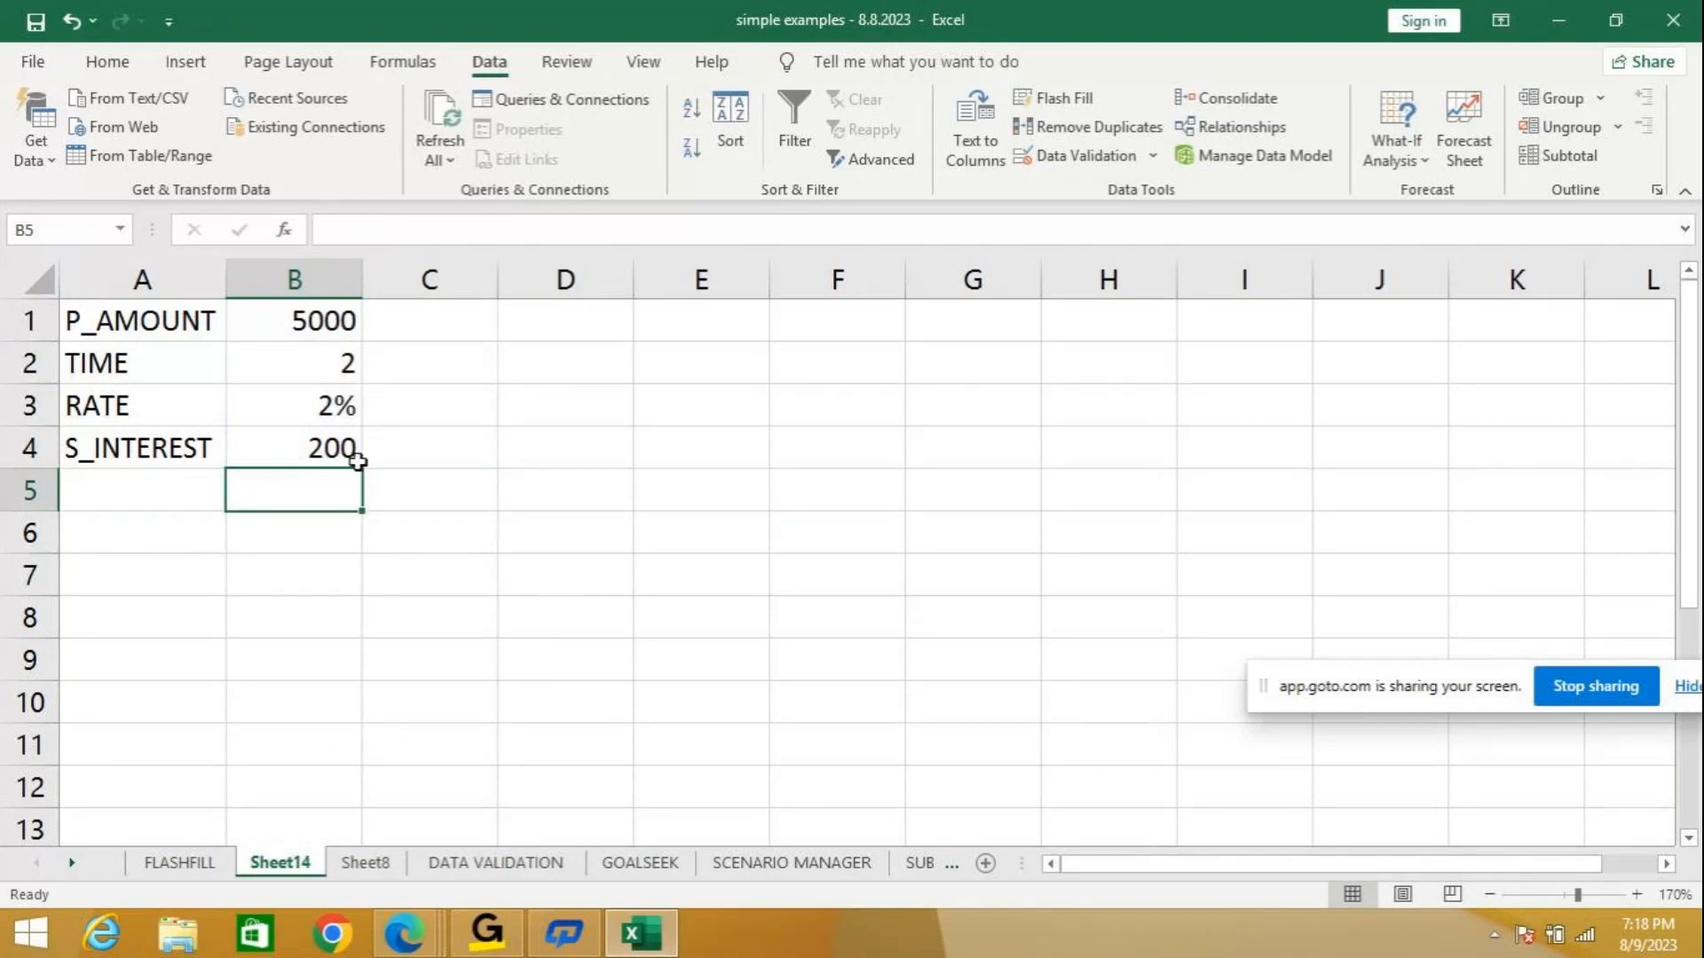
Run Goal Seek to bring the S_INTEREST in B4 to 540 by changing the P_AMOUNT in B1, and keep the solution.
click(284, 451)
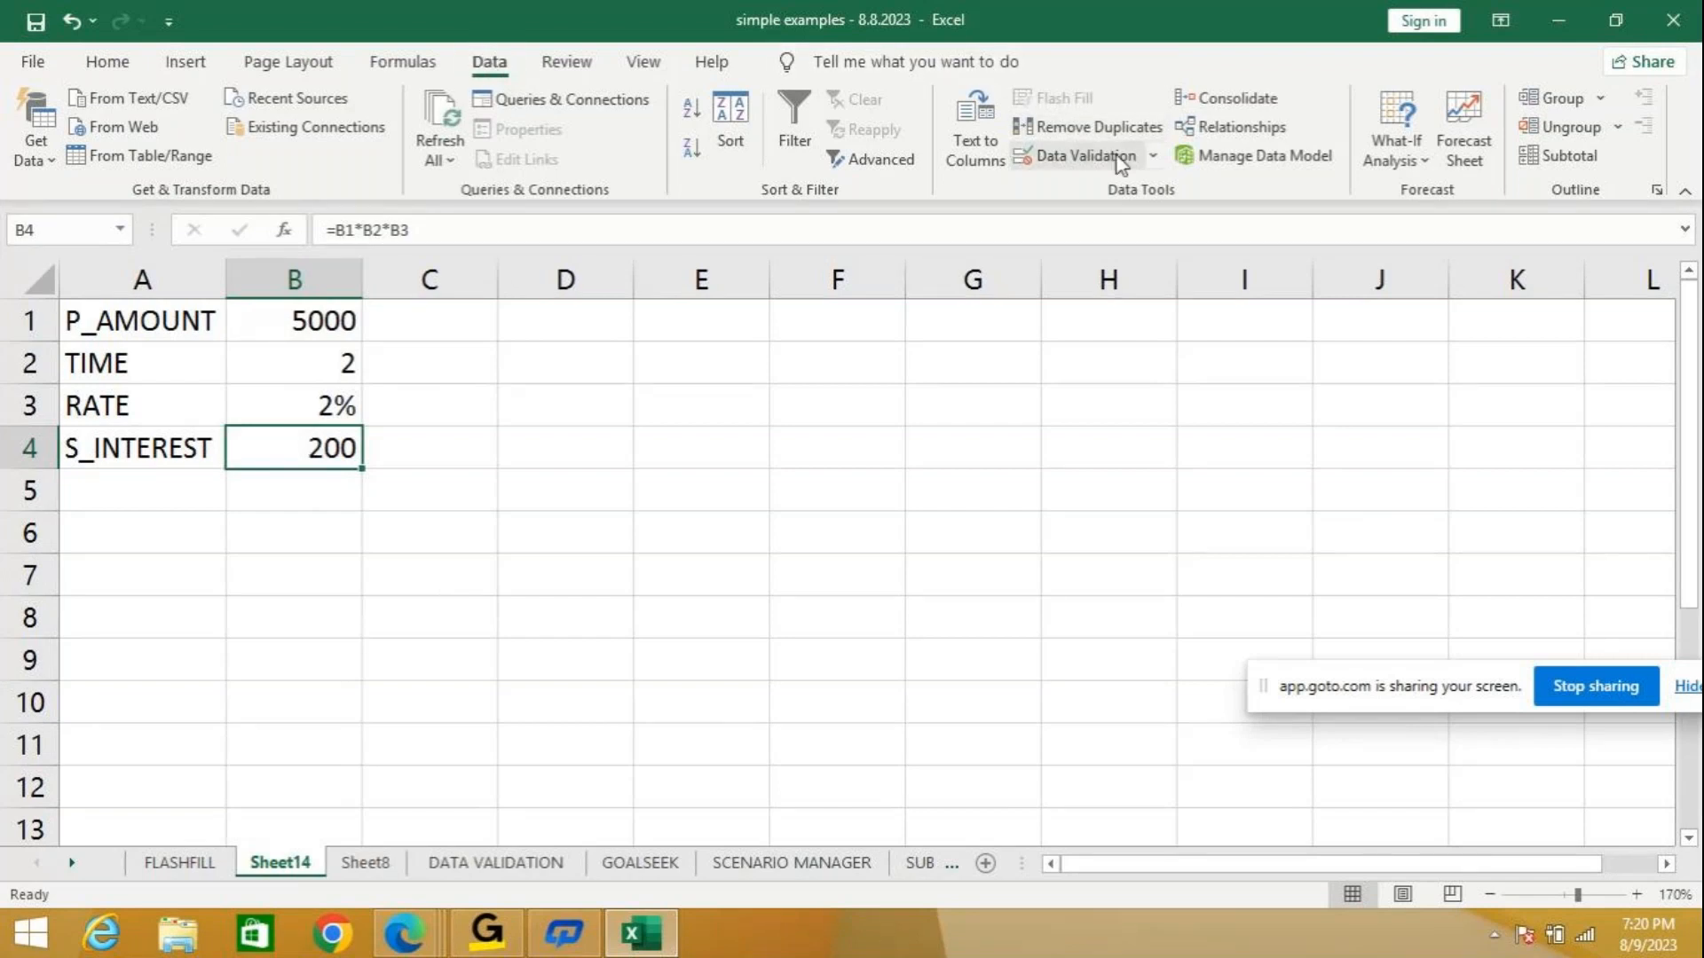
click(1424, 164)
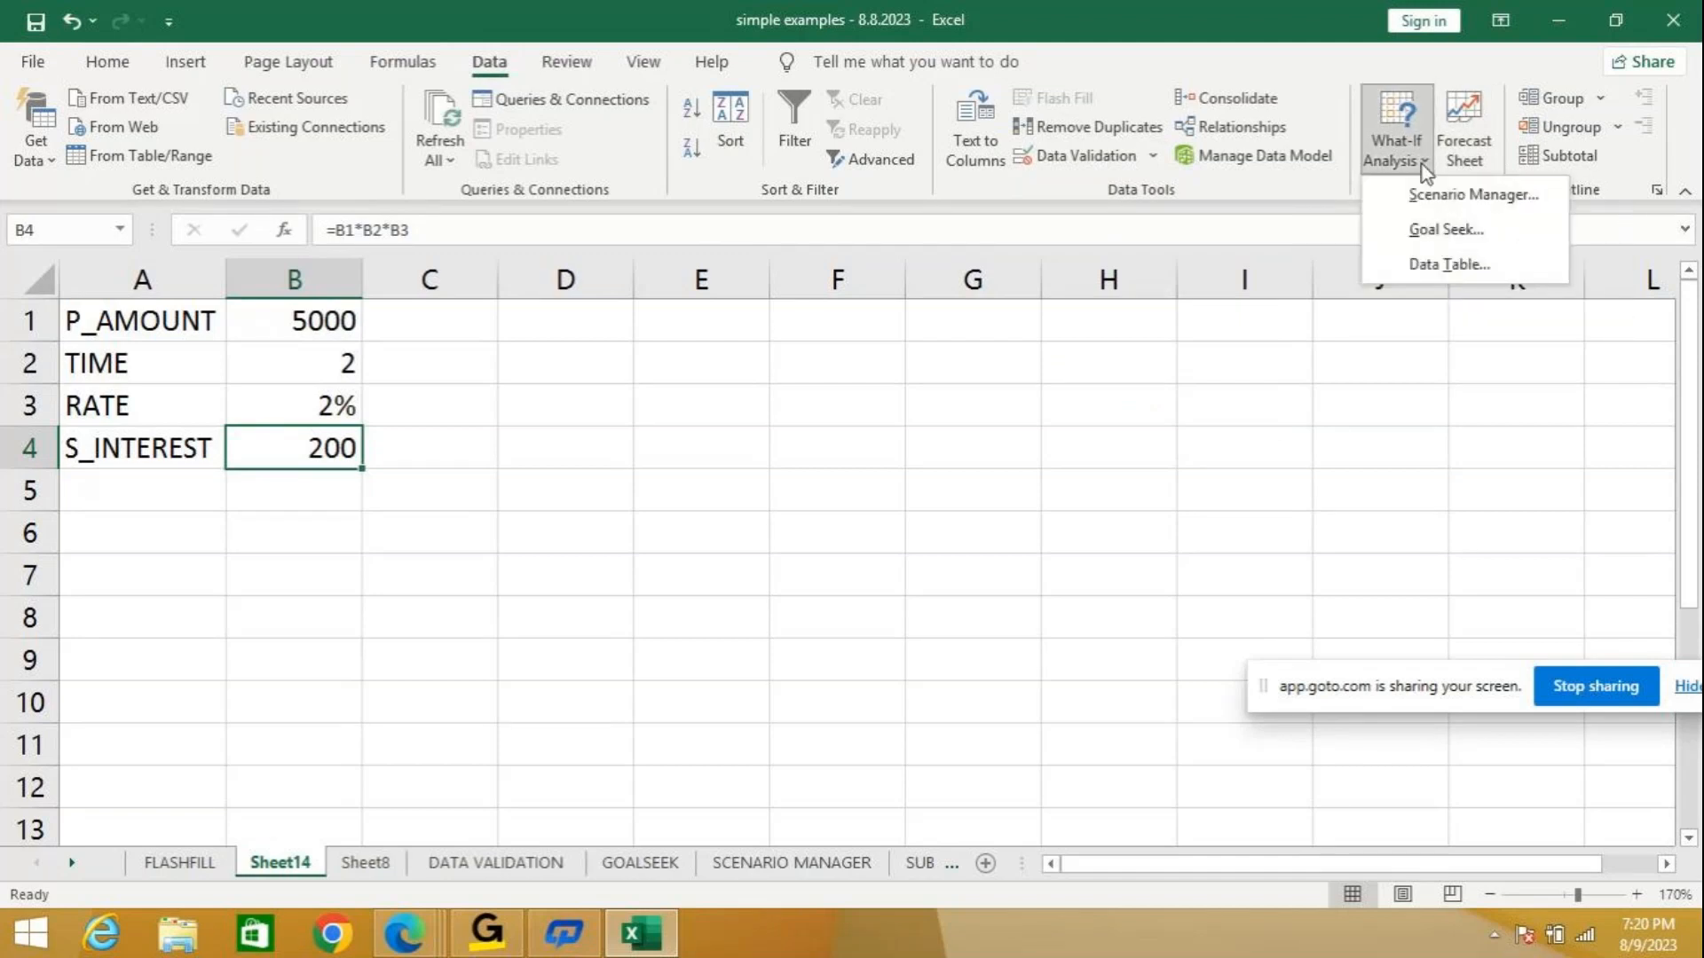
click(1417, 233)
drag(1100, 223, 829, 250)
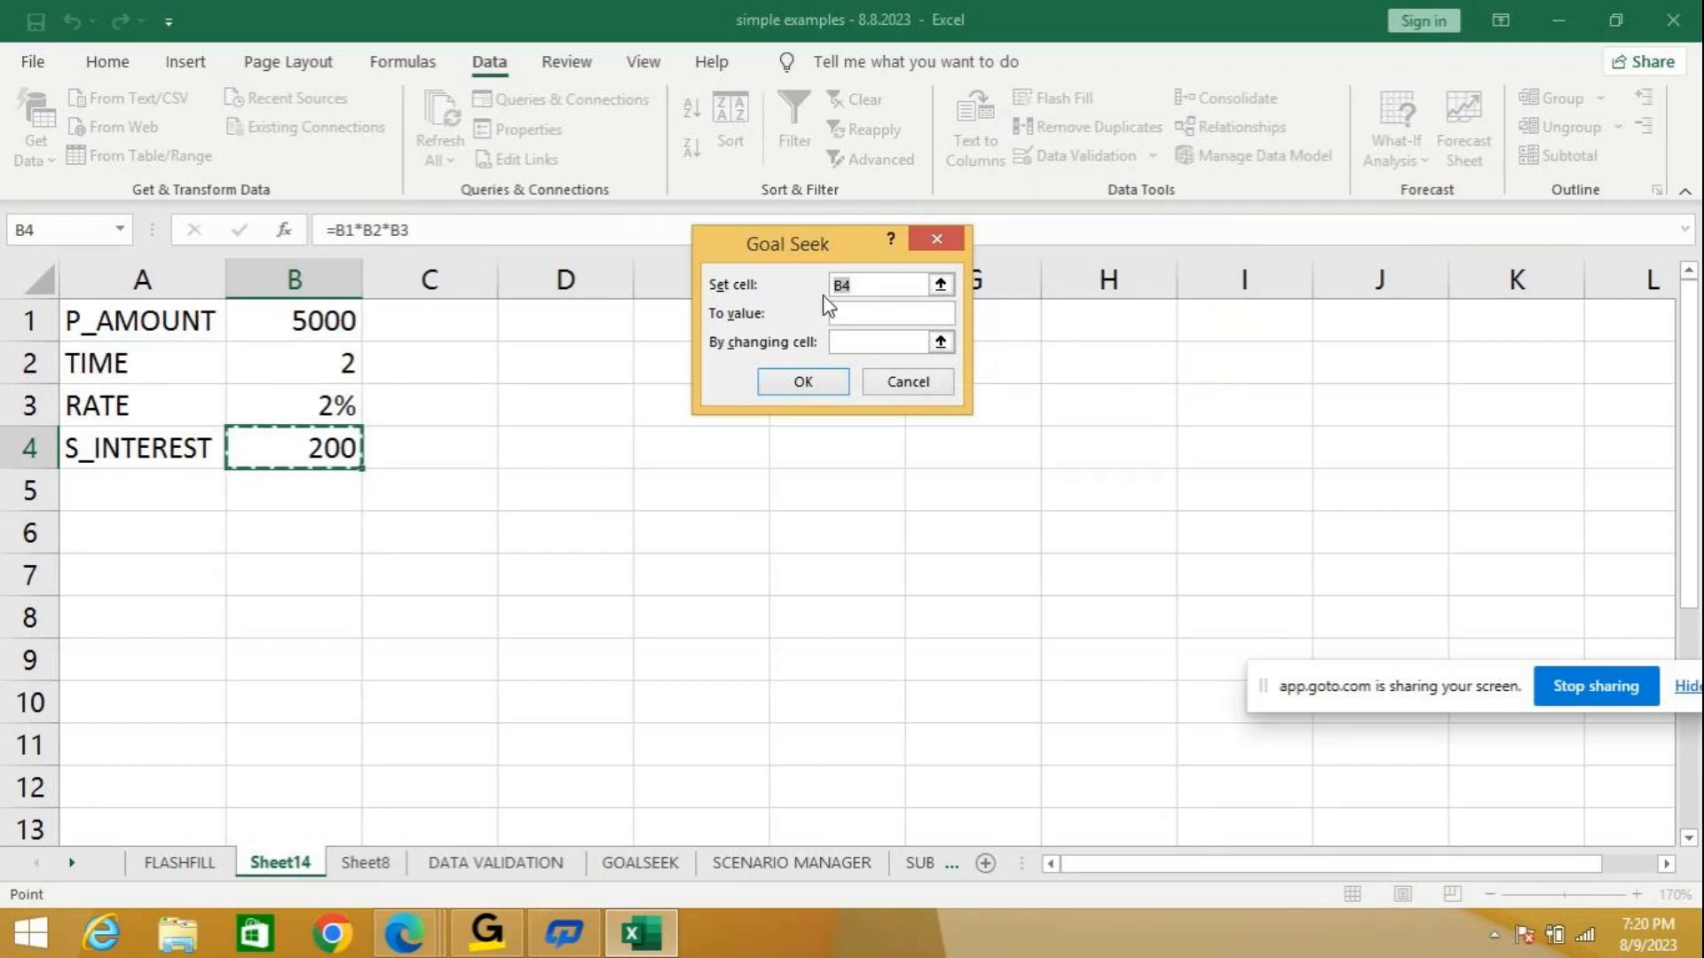
click(879, 312)
text(540)
click(866, 345)
text(B1)
click(784, 386)
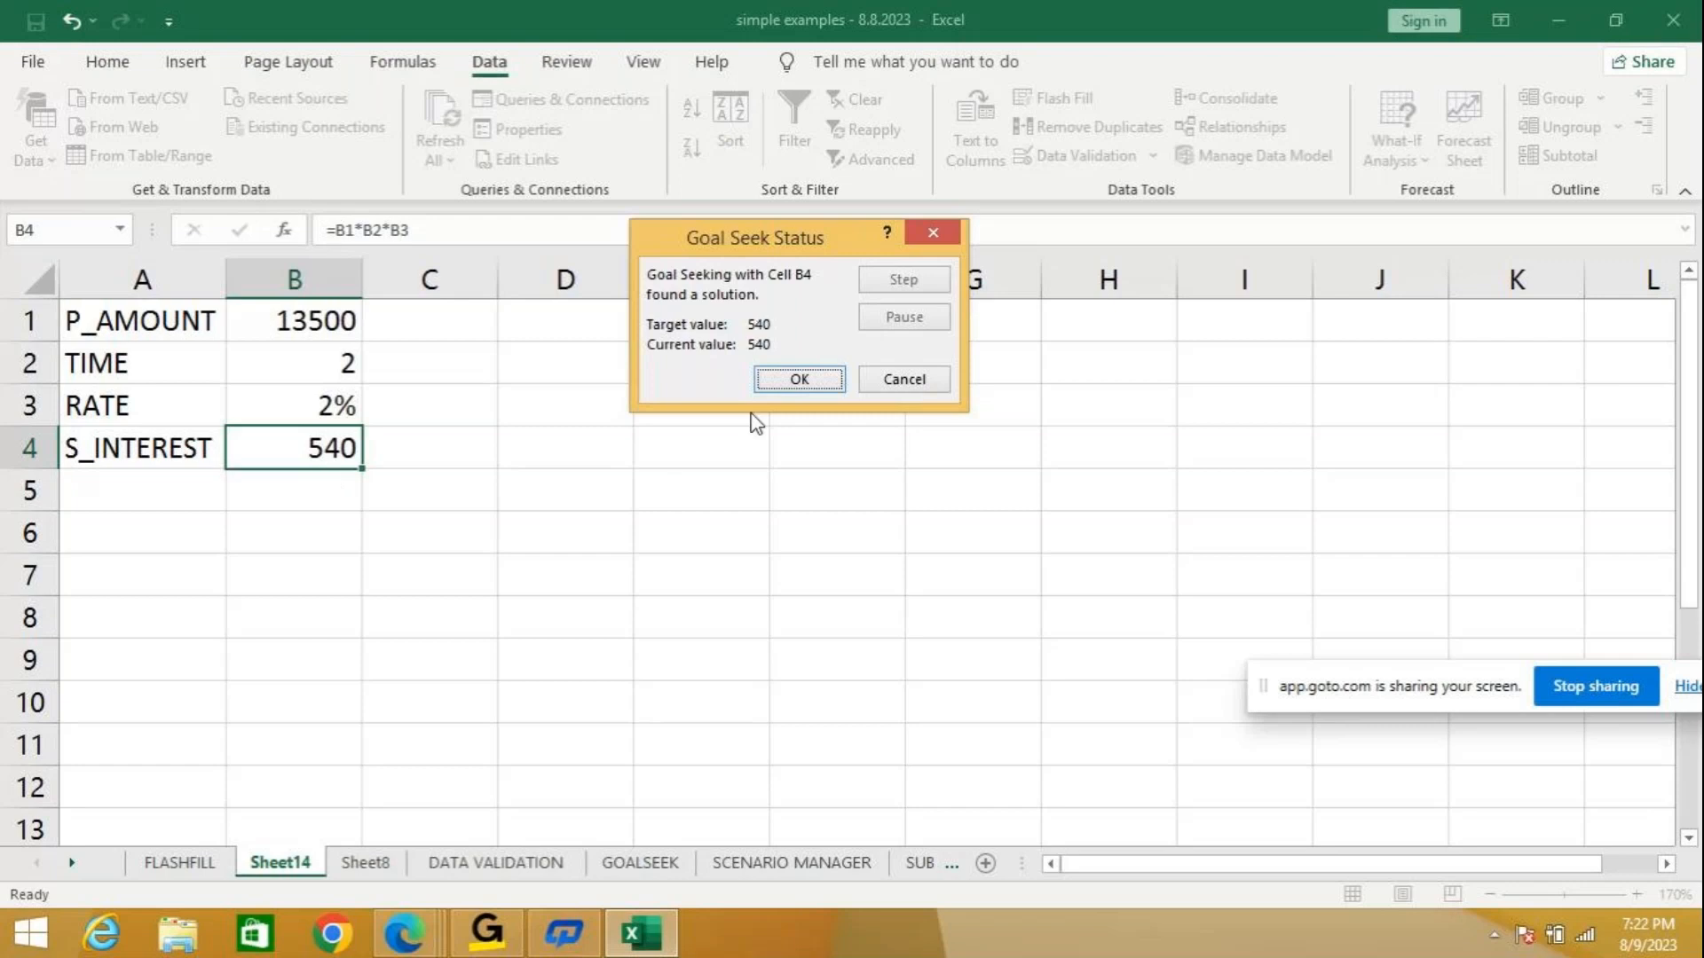
click(788, 380)
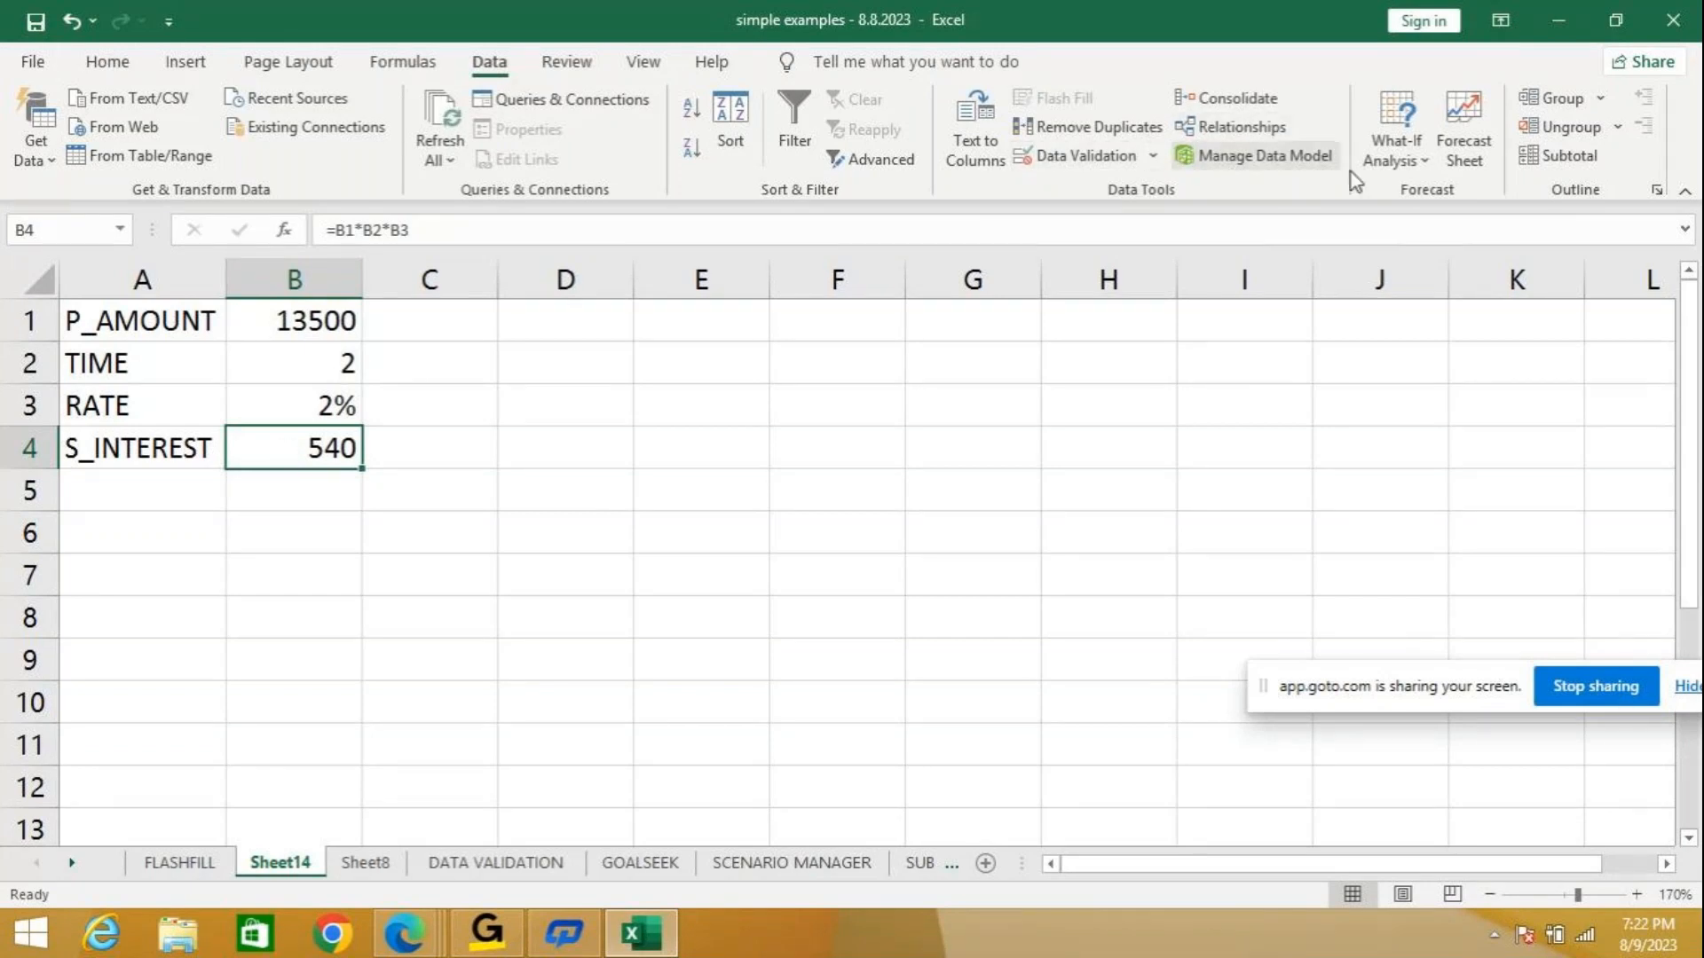
Run Goal Seek to bring the S_INTEREST in B4 to 715 by changing the RATE in B3, and keep the solution.
click(1424, 165)
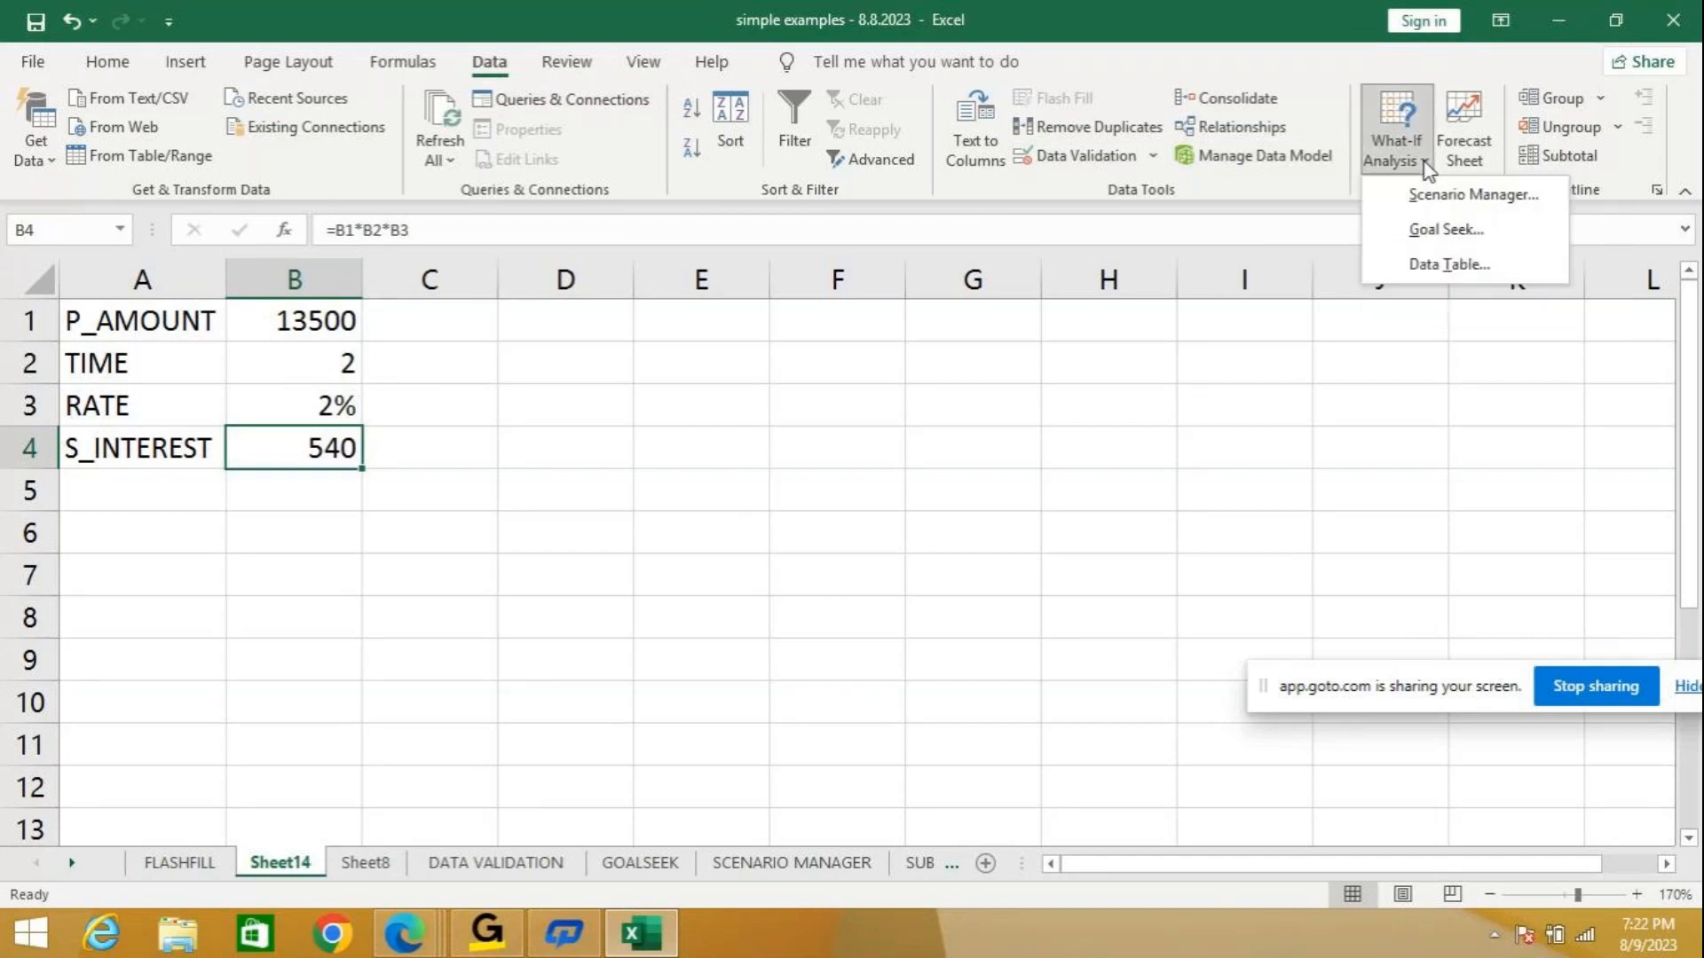
click(1418, 230)
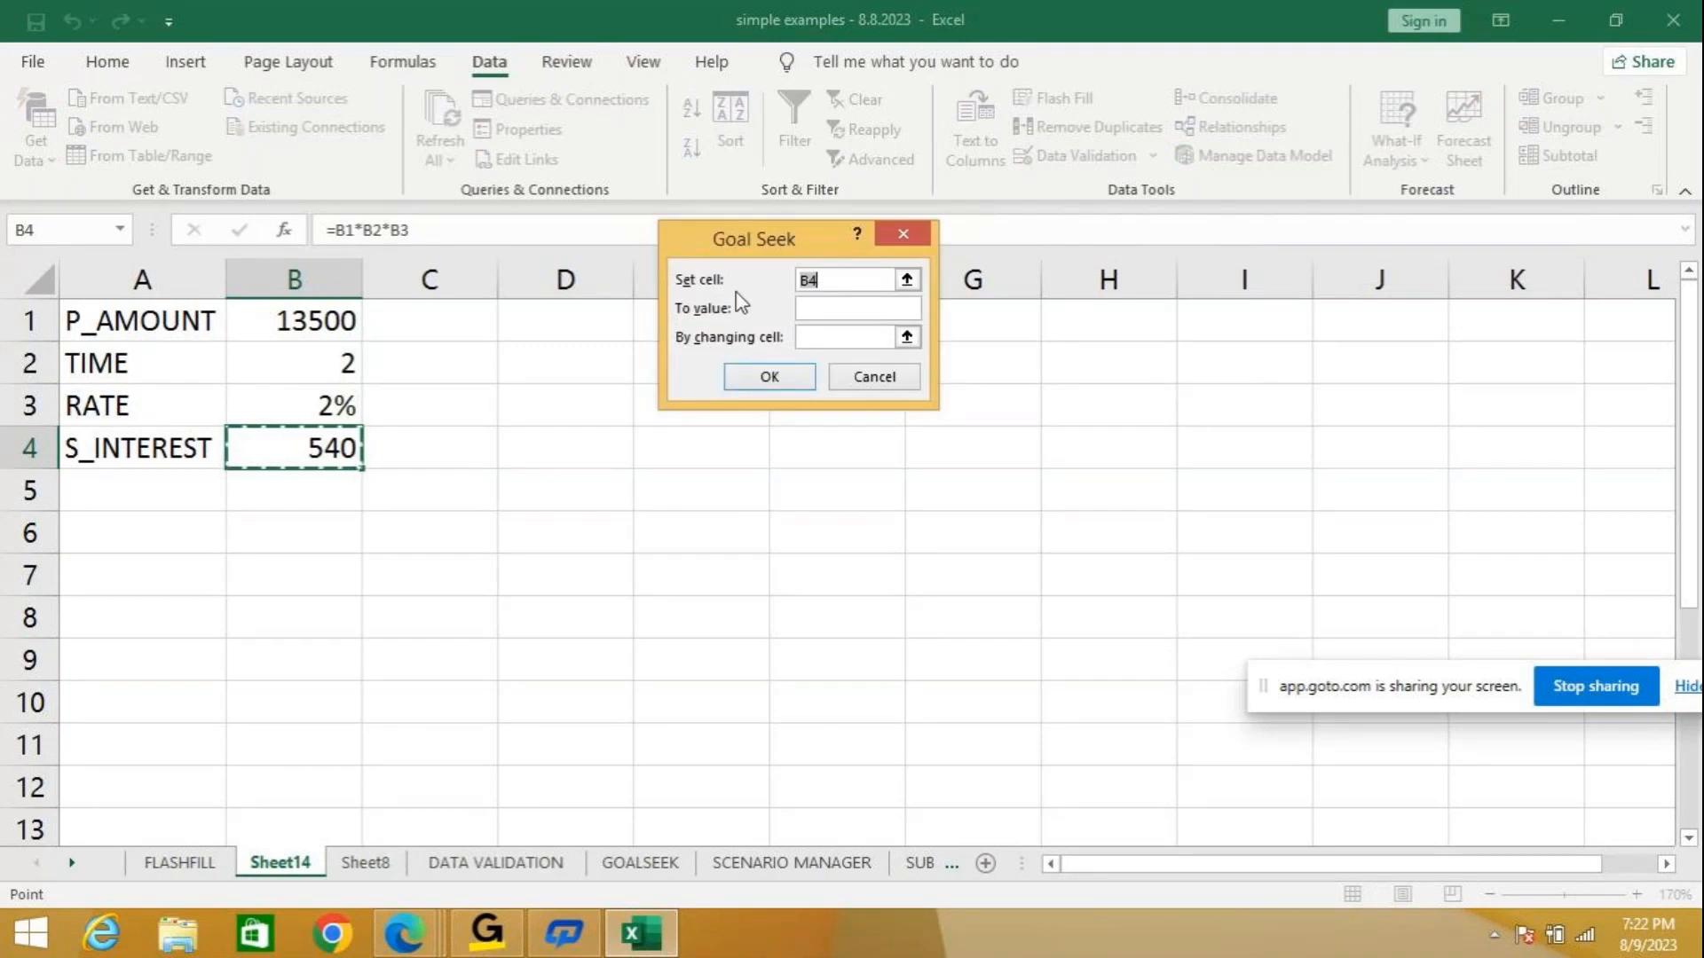
click(829, 306)
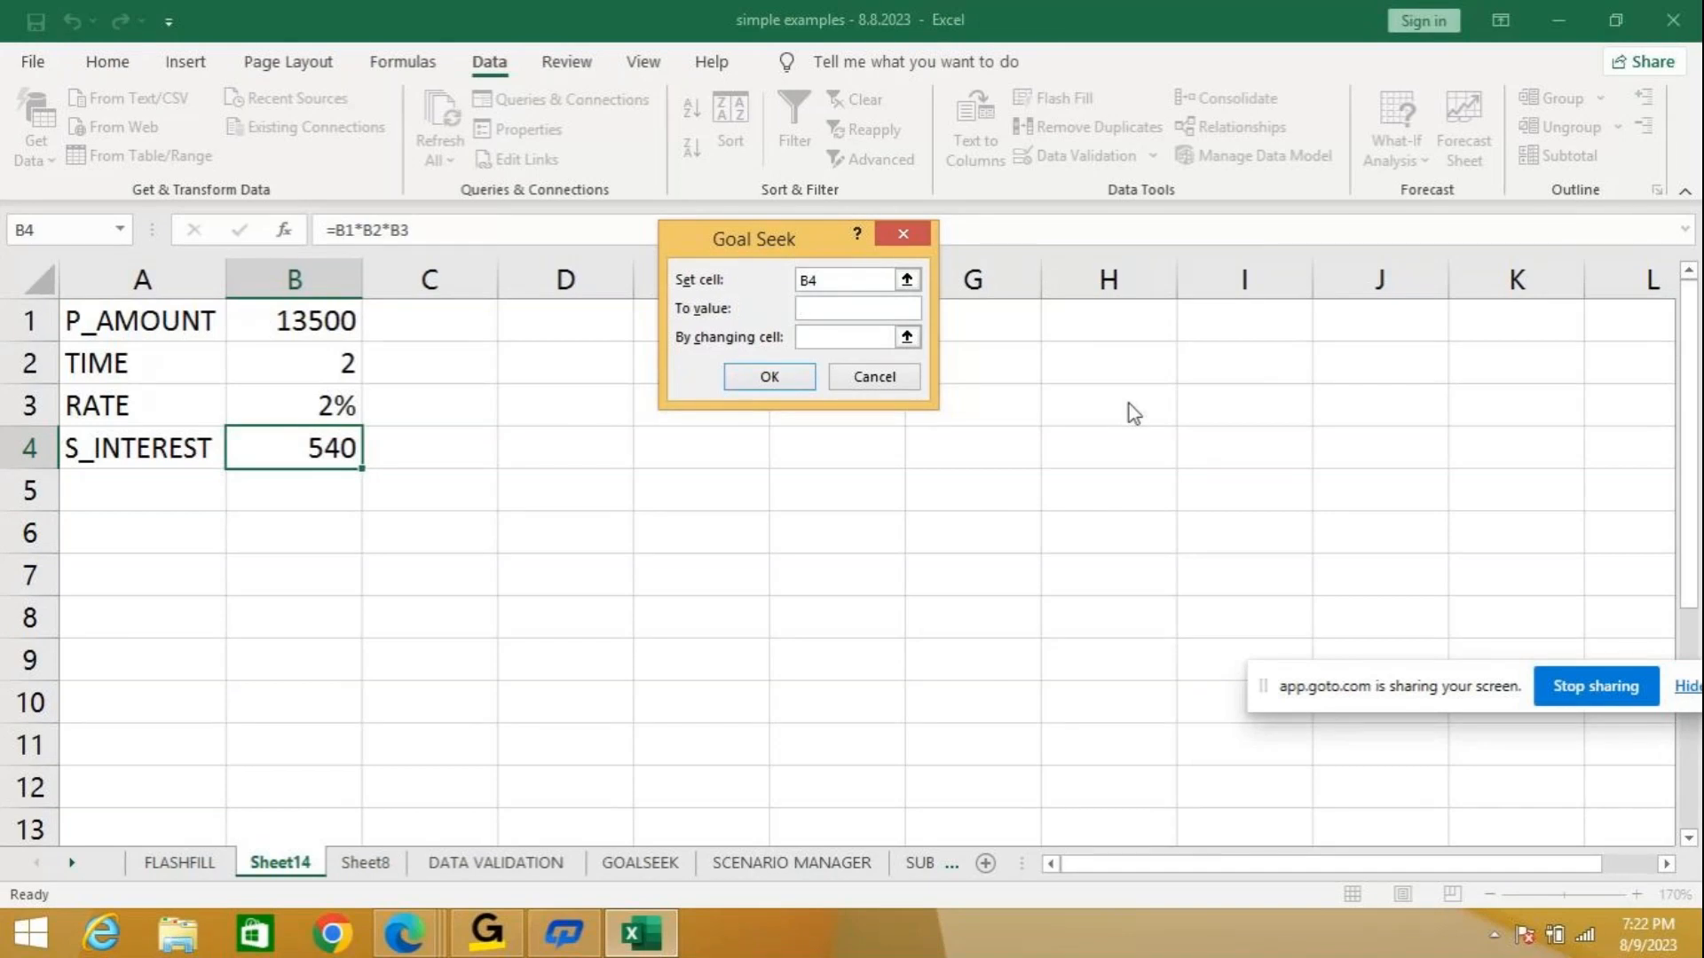
text(715)
click(835, 339)
text(B3)
click(792, 380)
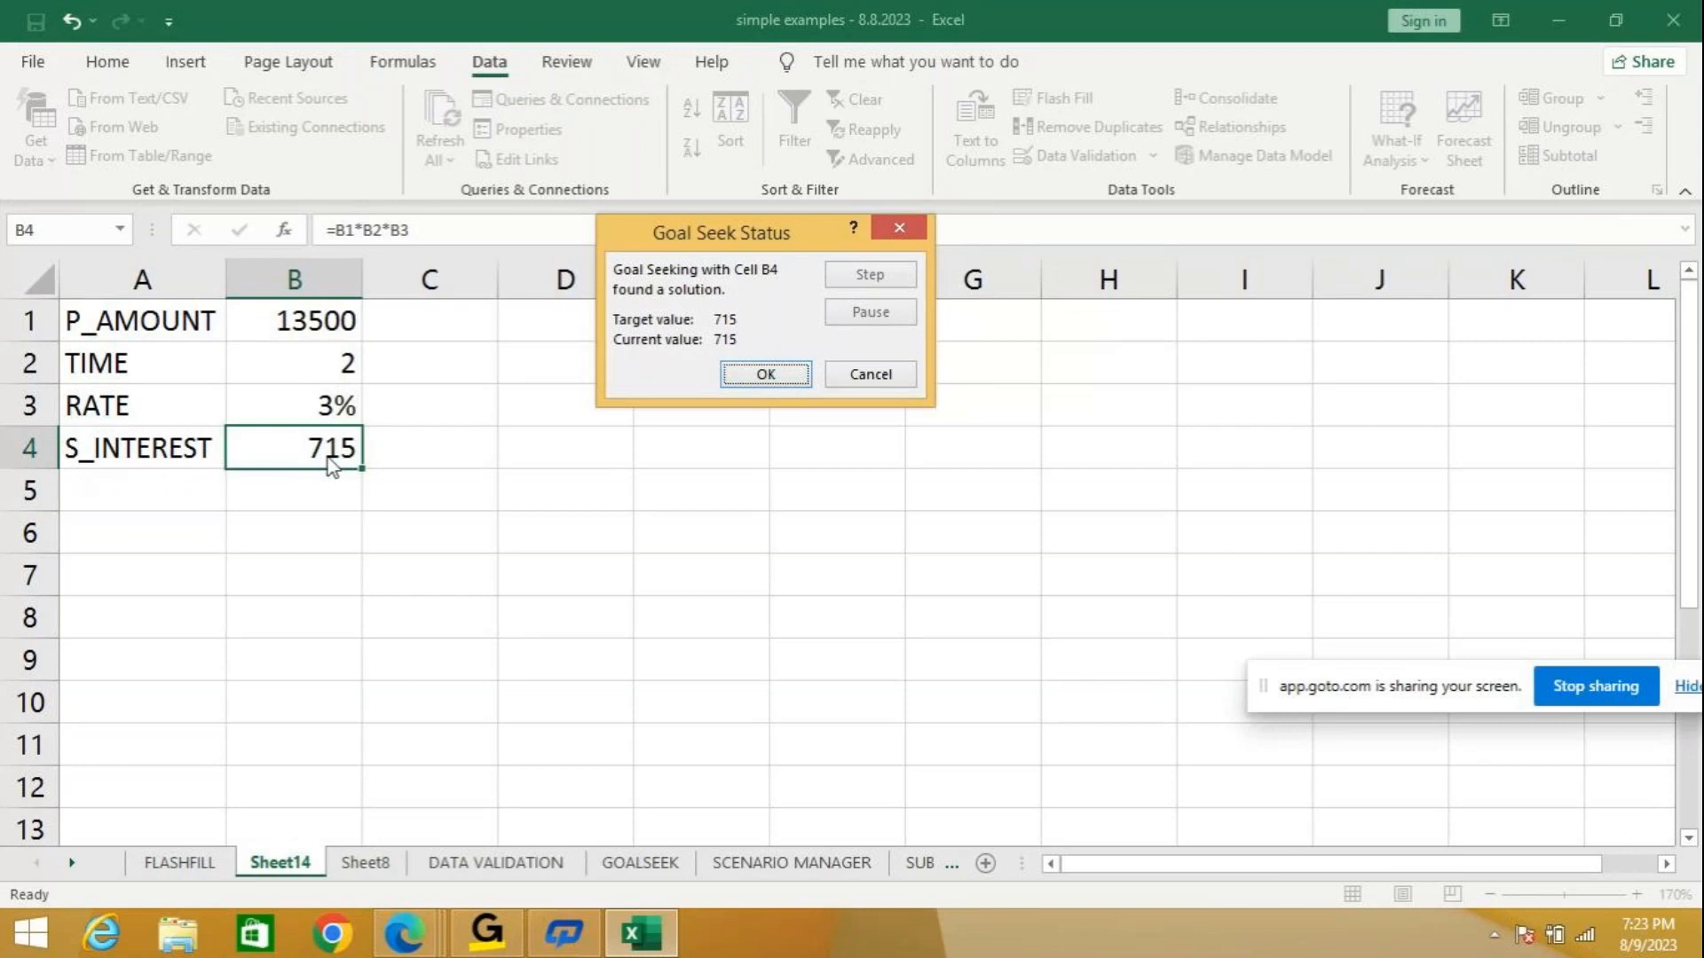
click(789, 384)
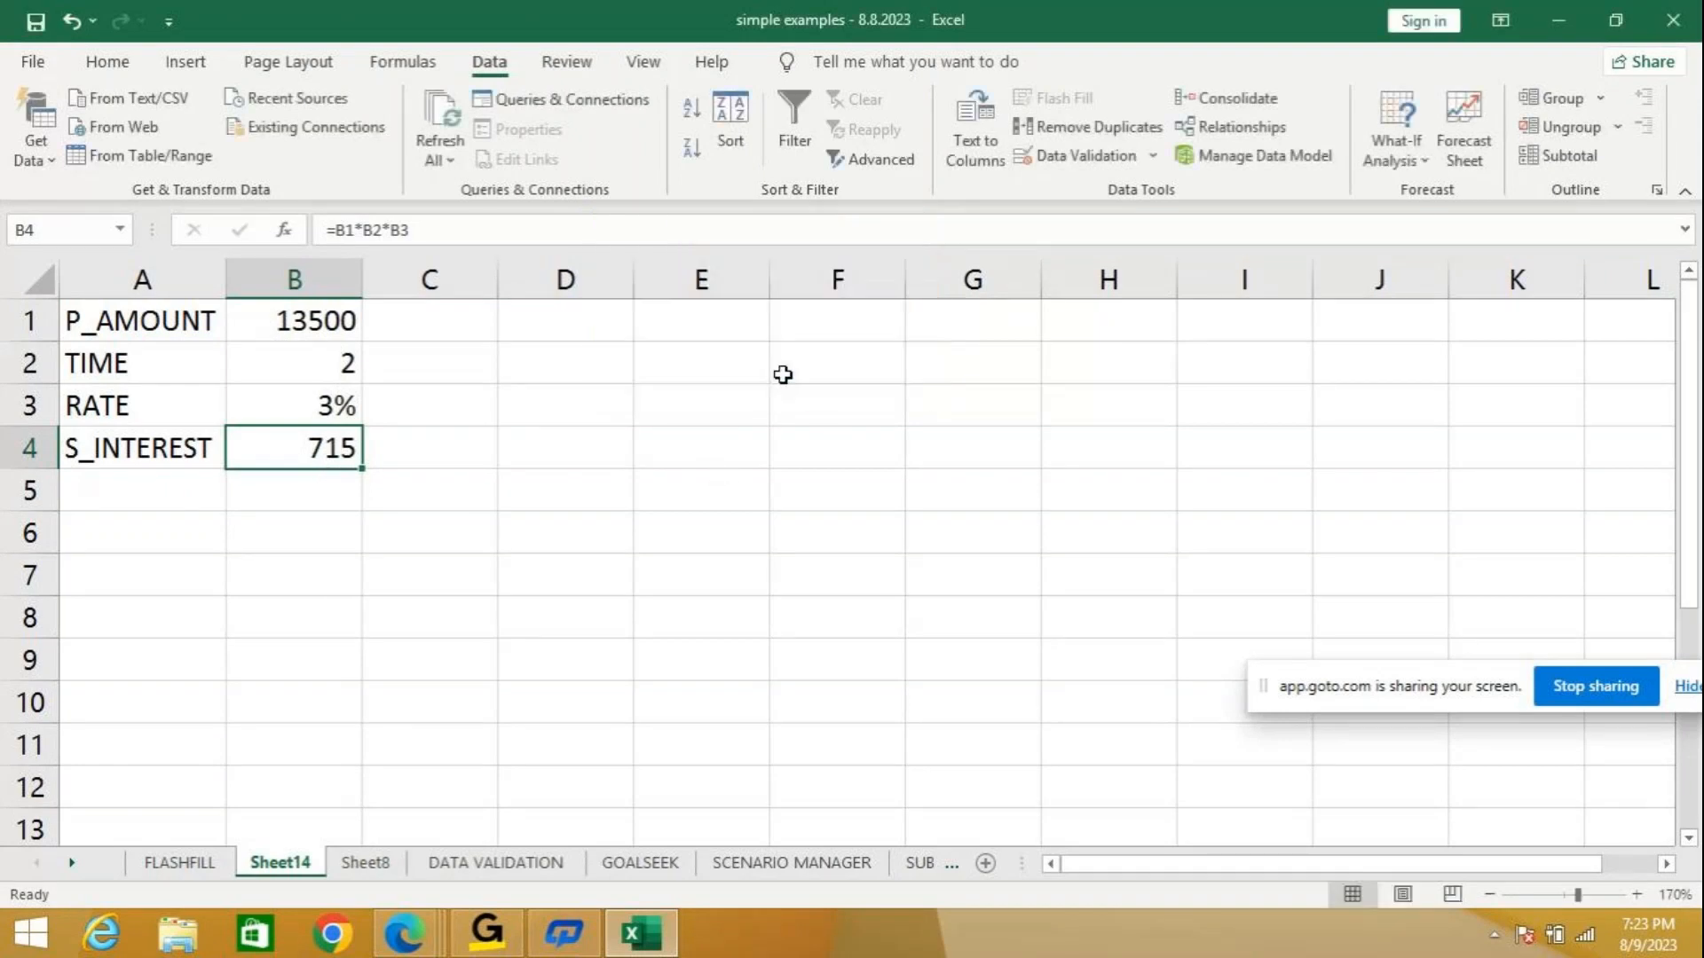
click(709, 480)
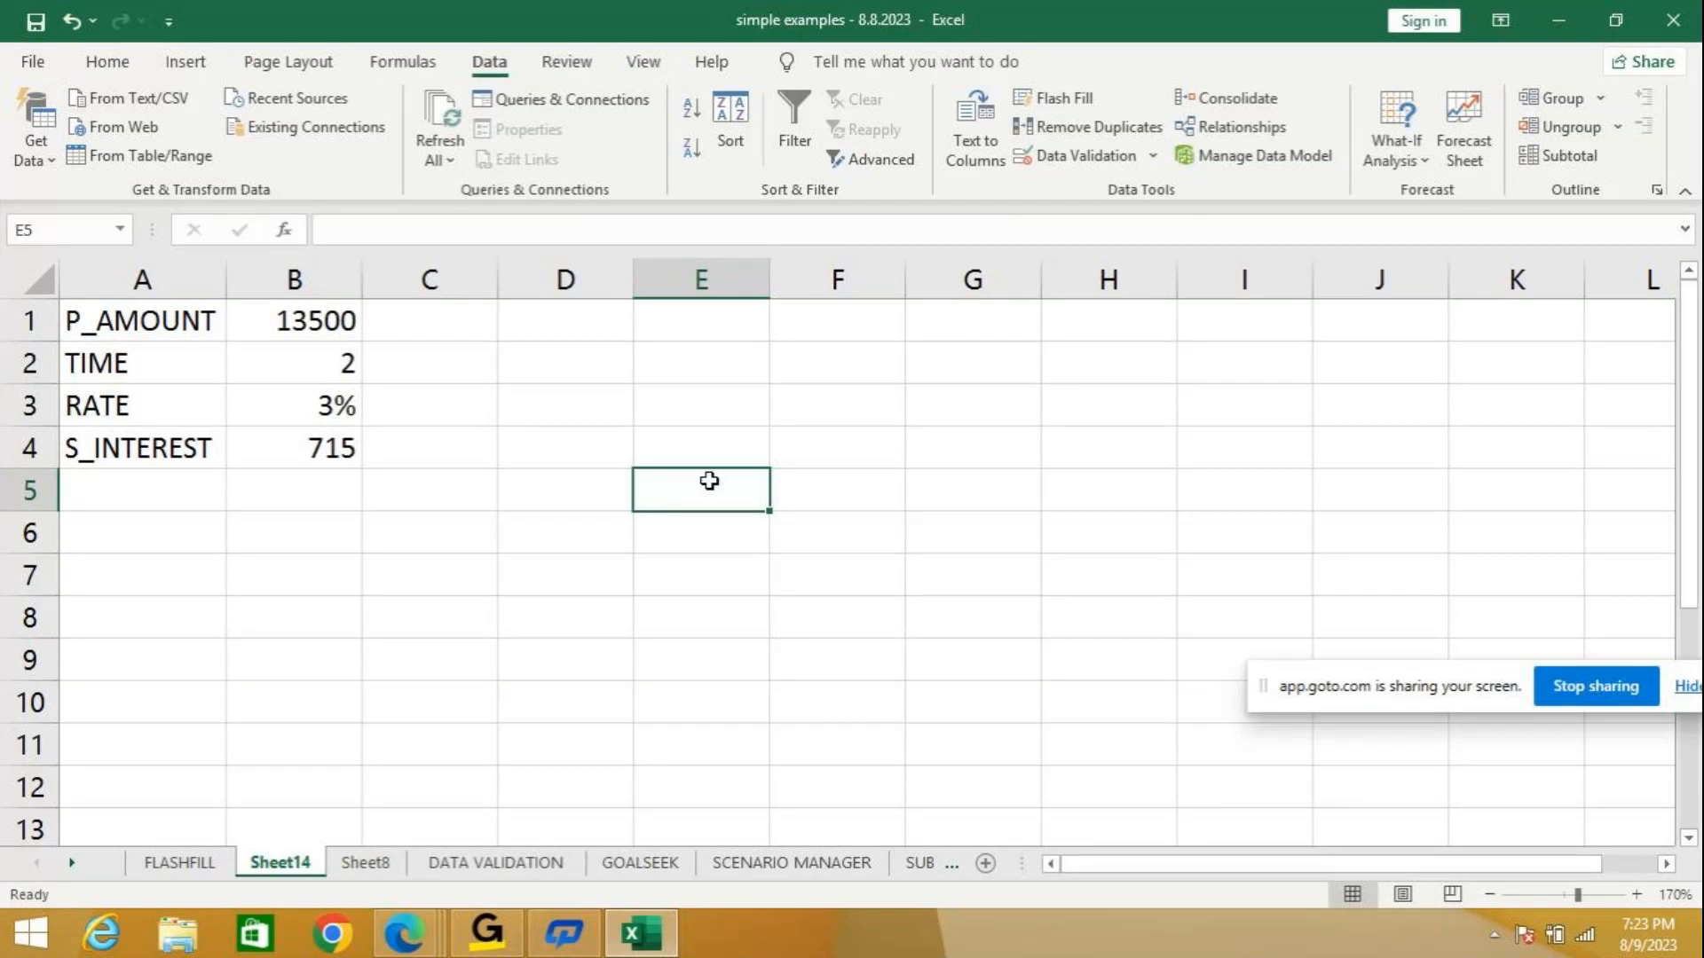
Delete the contents of B4 and rebuild the simple interest formula =B1*B2*B3 there.
click(323, 451)
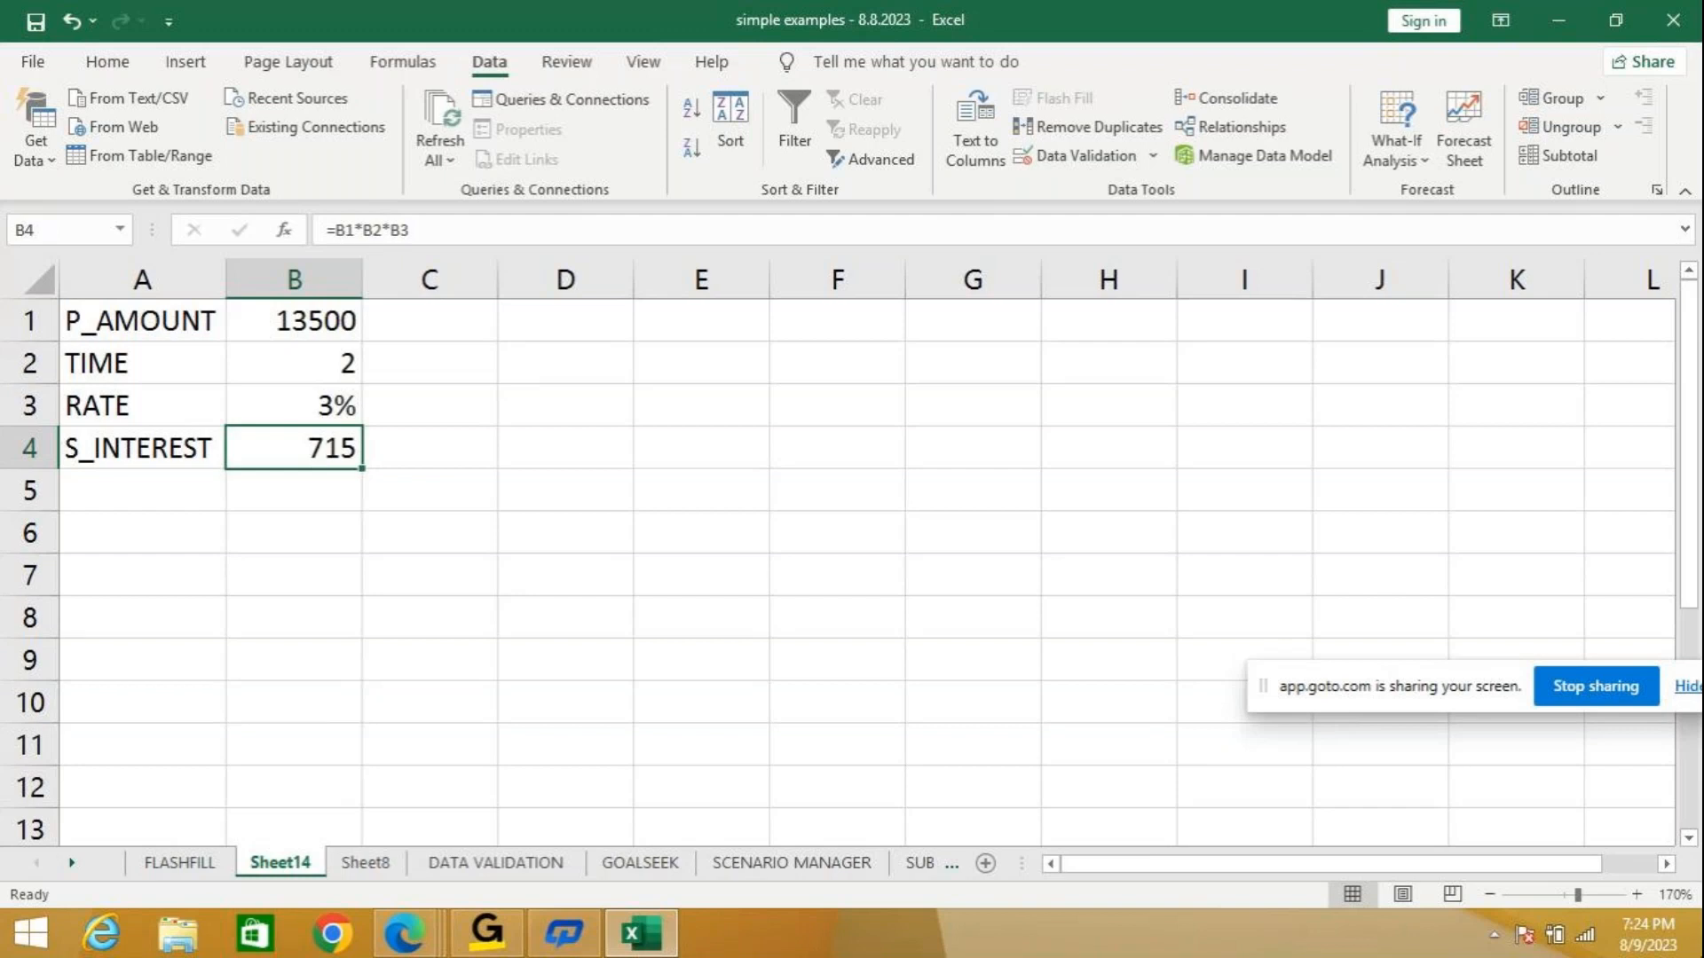
key(Delete)
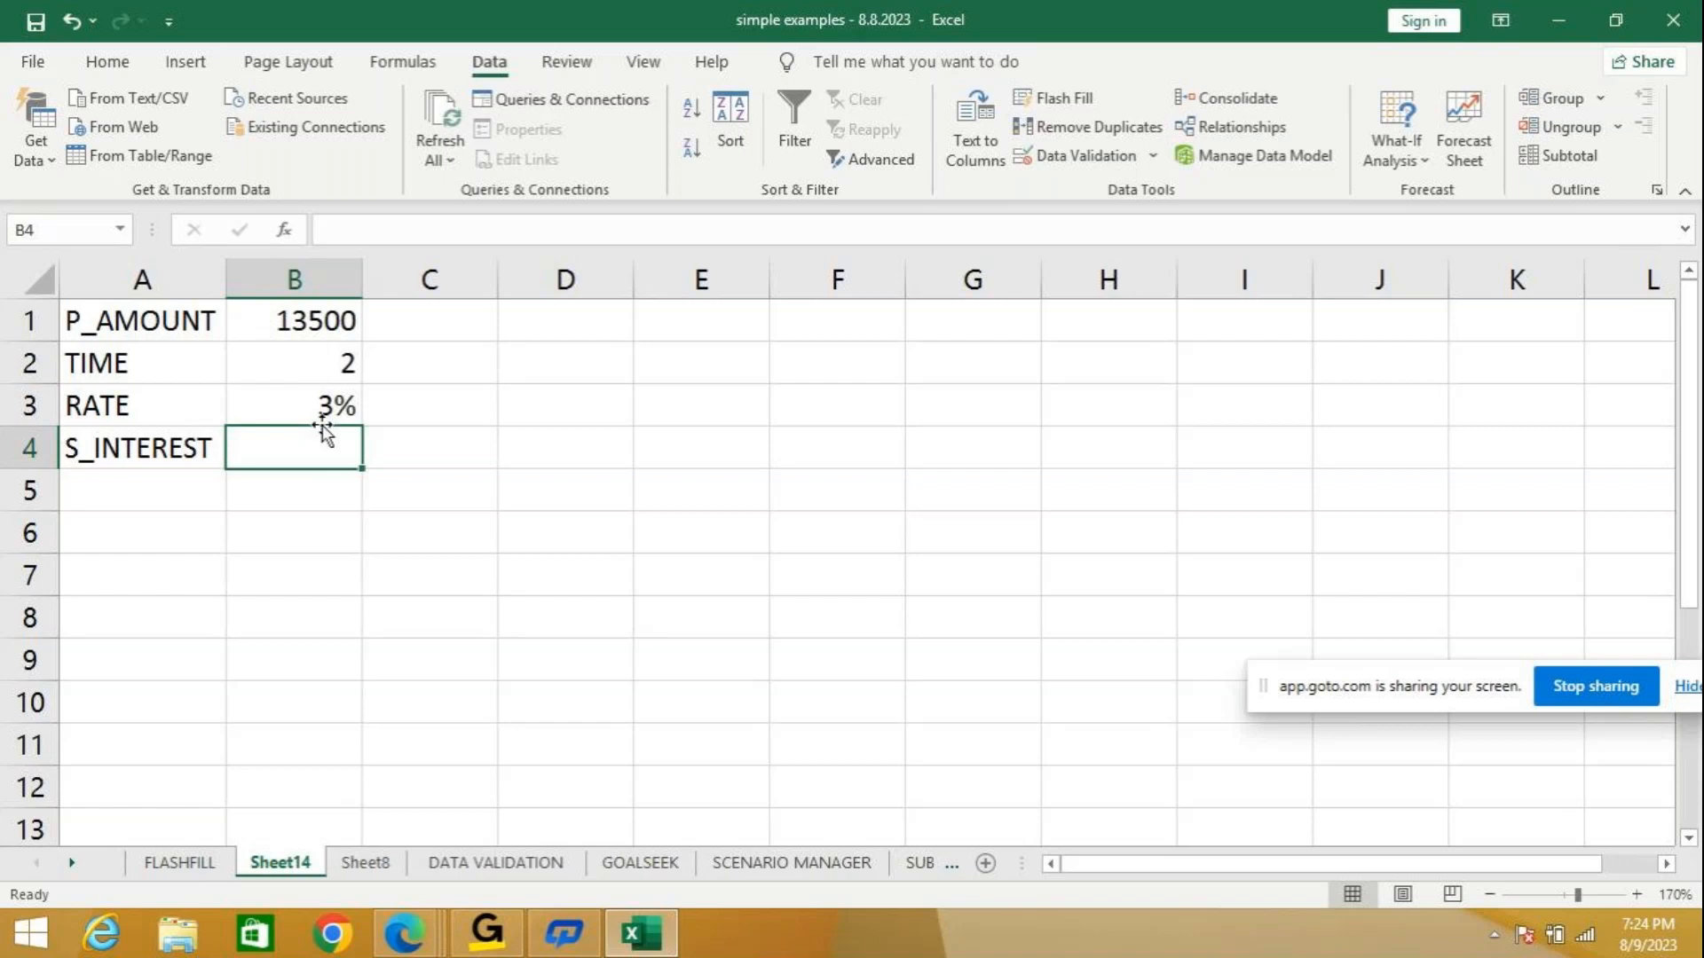
text(=)
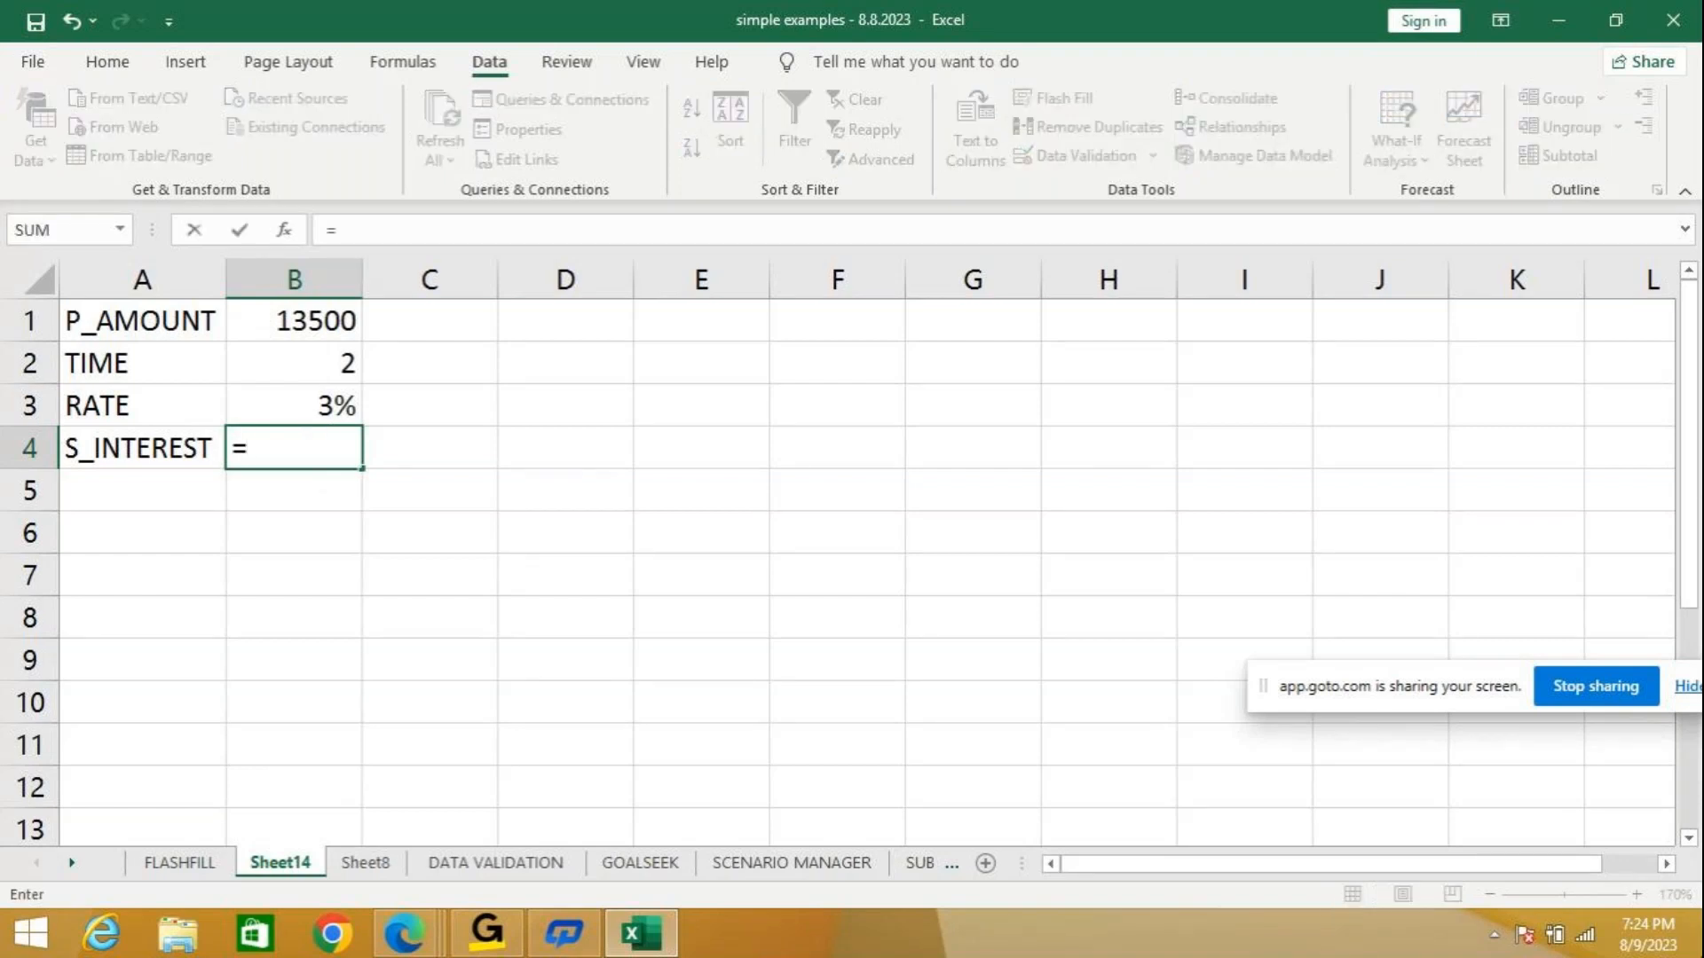
text(B)
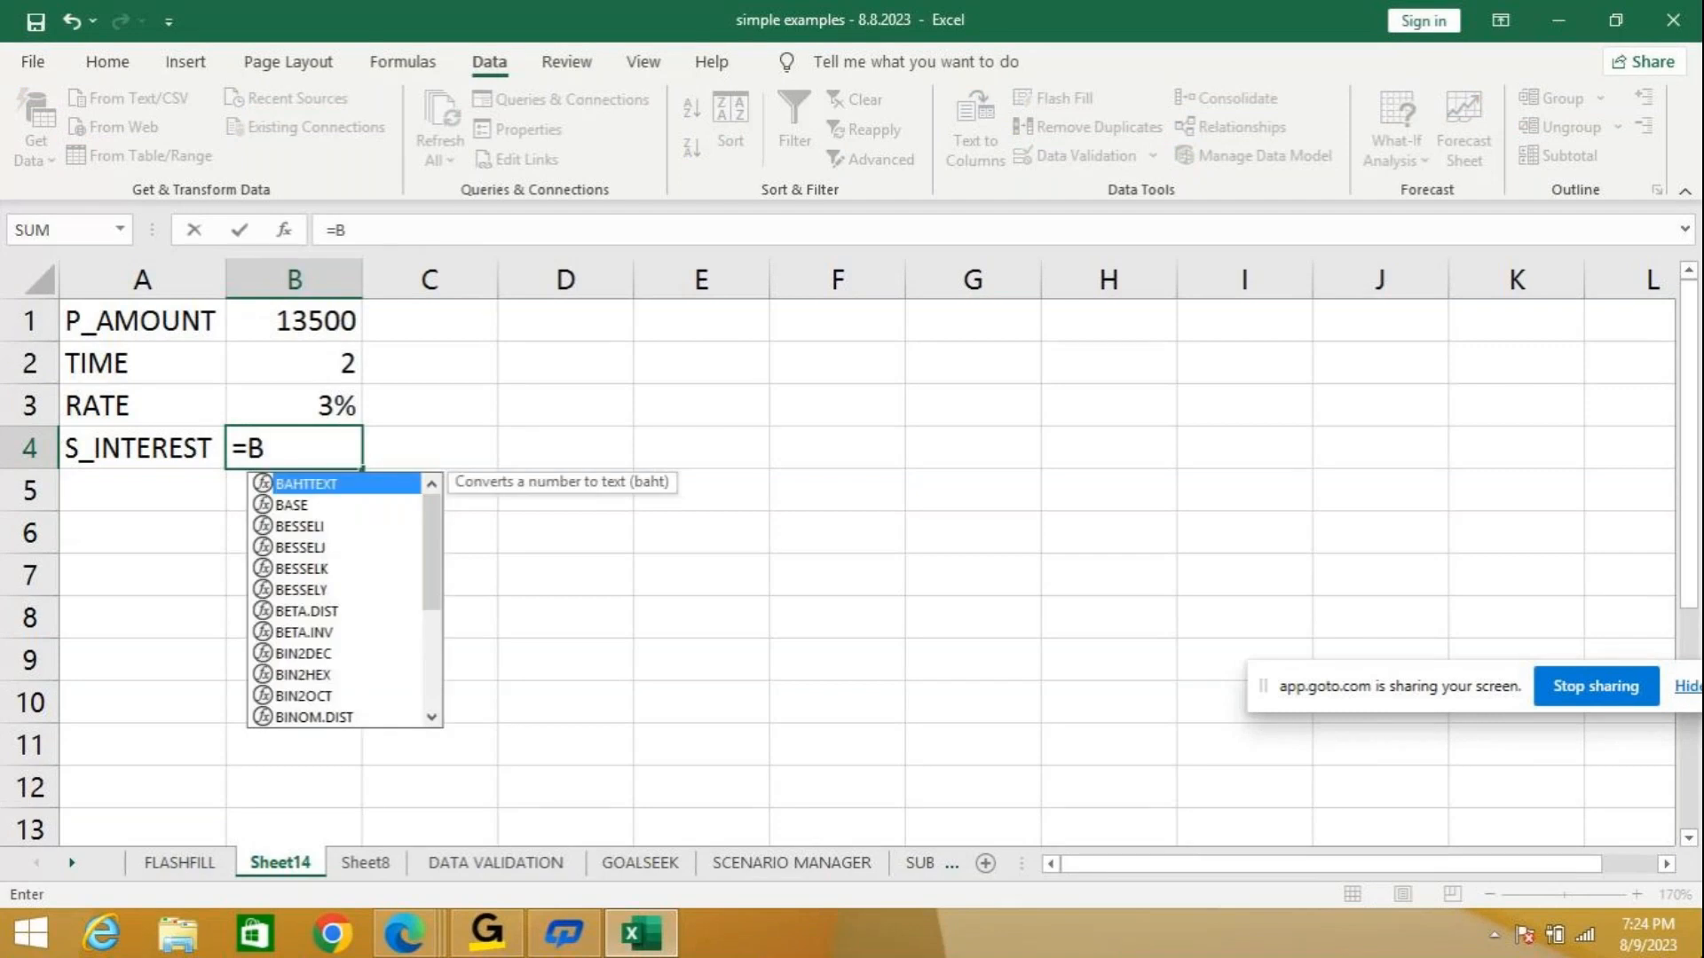
text(1*B)
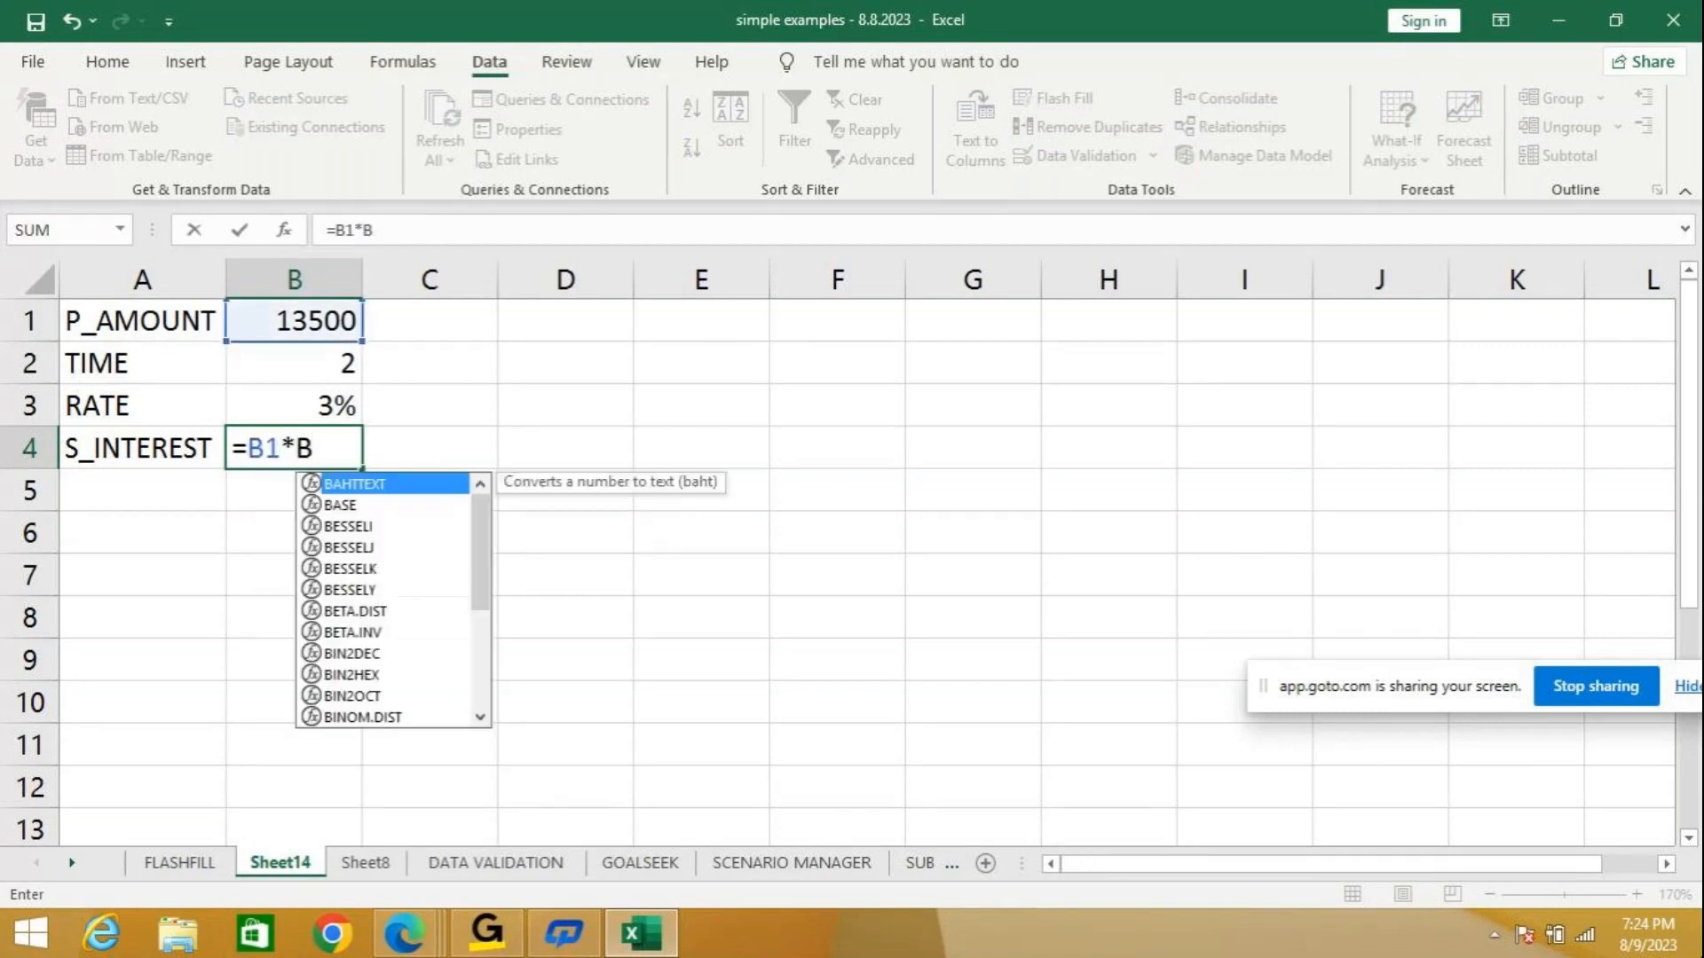
text(2*B3)
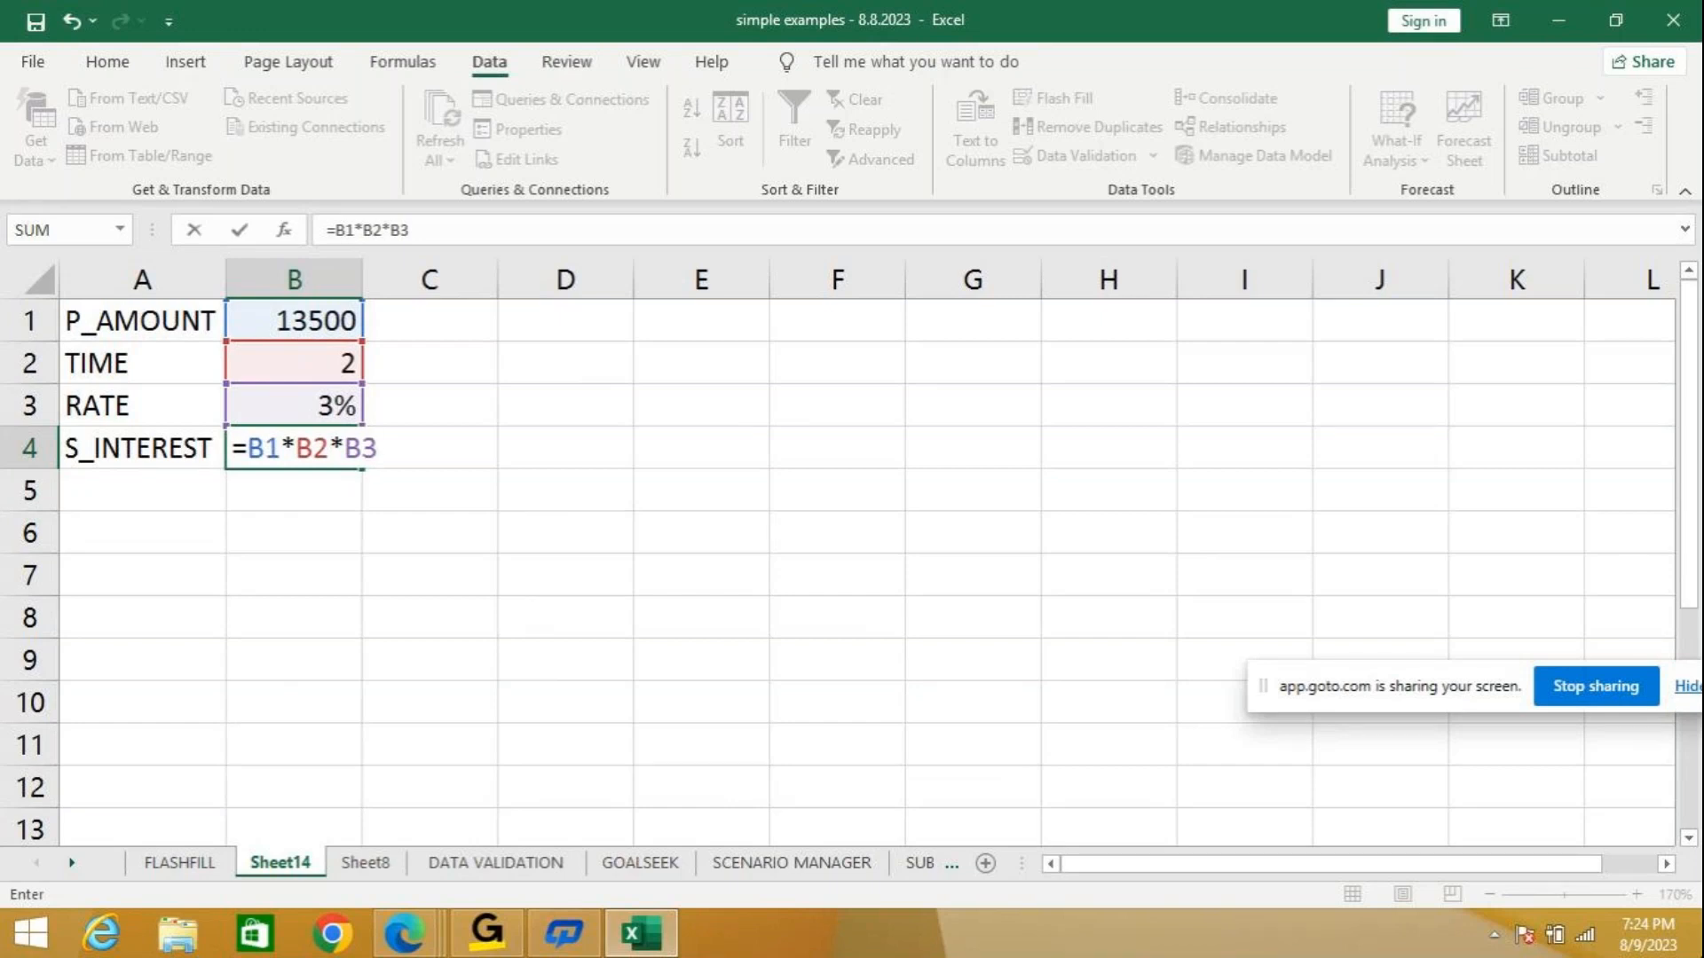
key(Return)
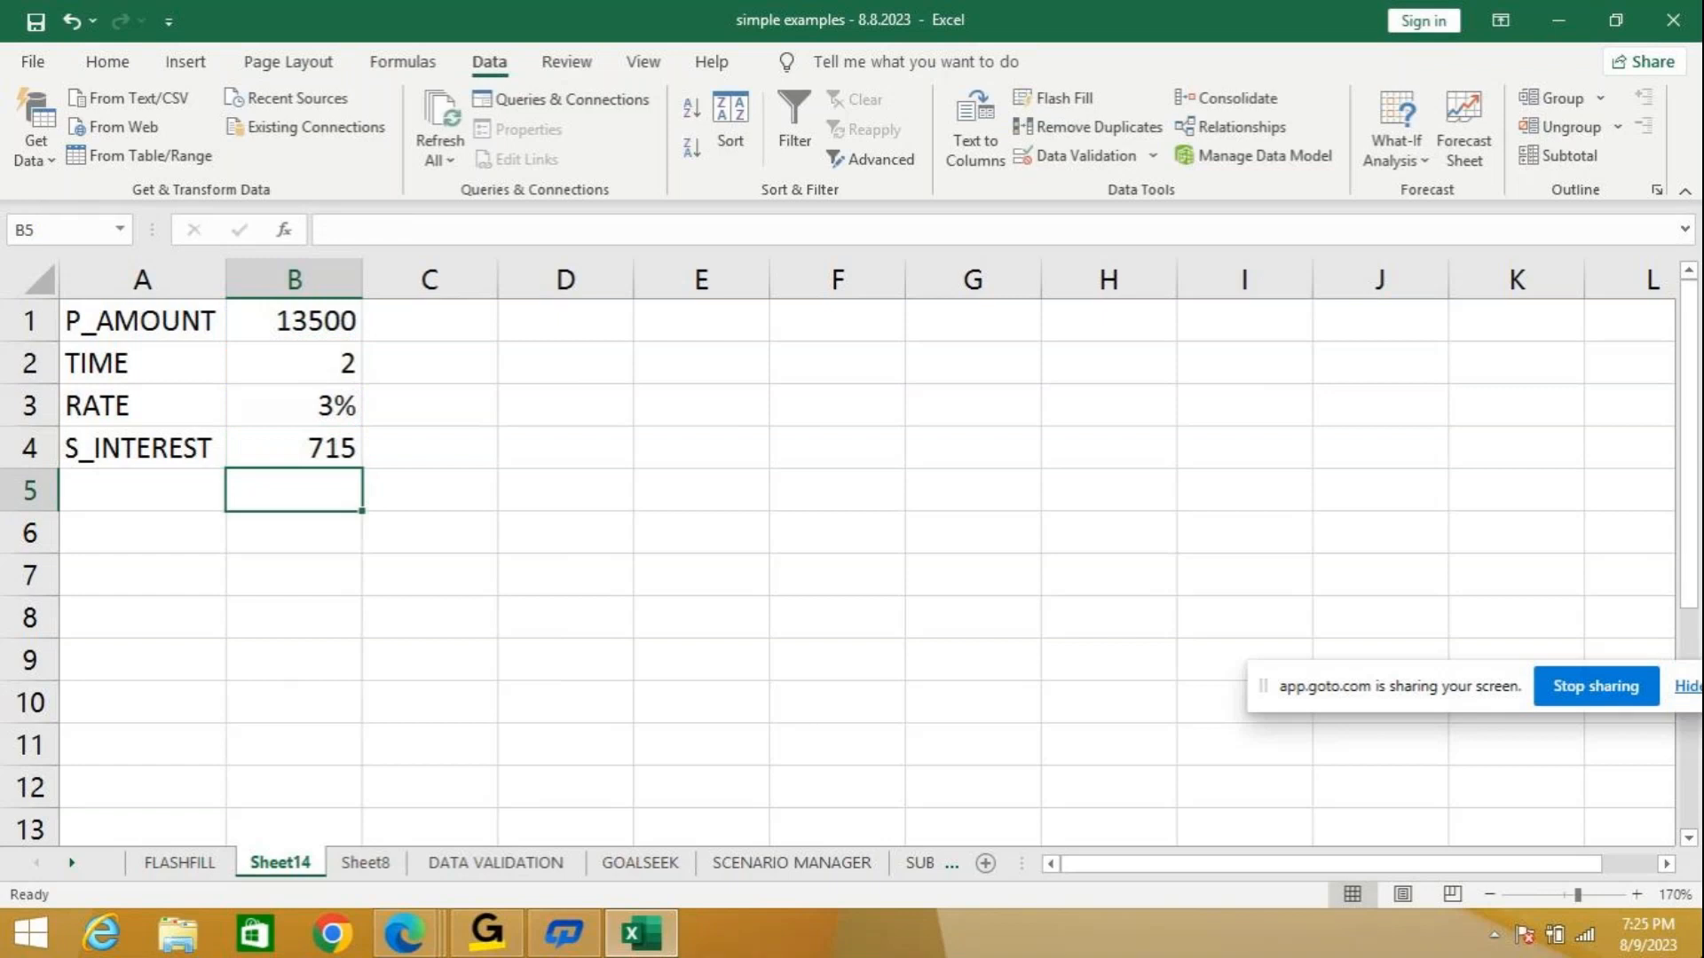
click(294, 448)
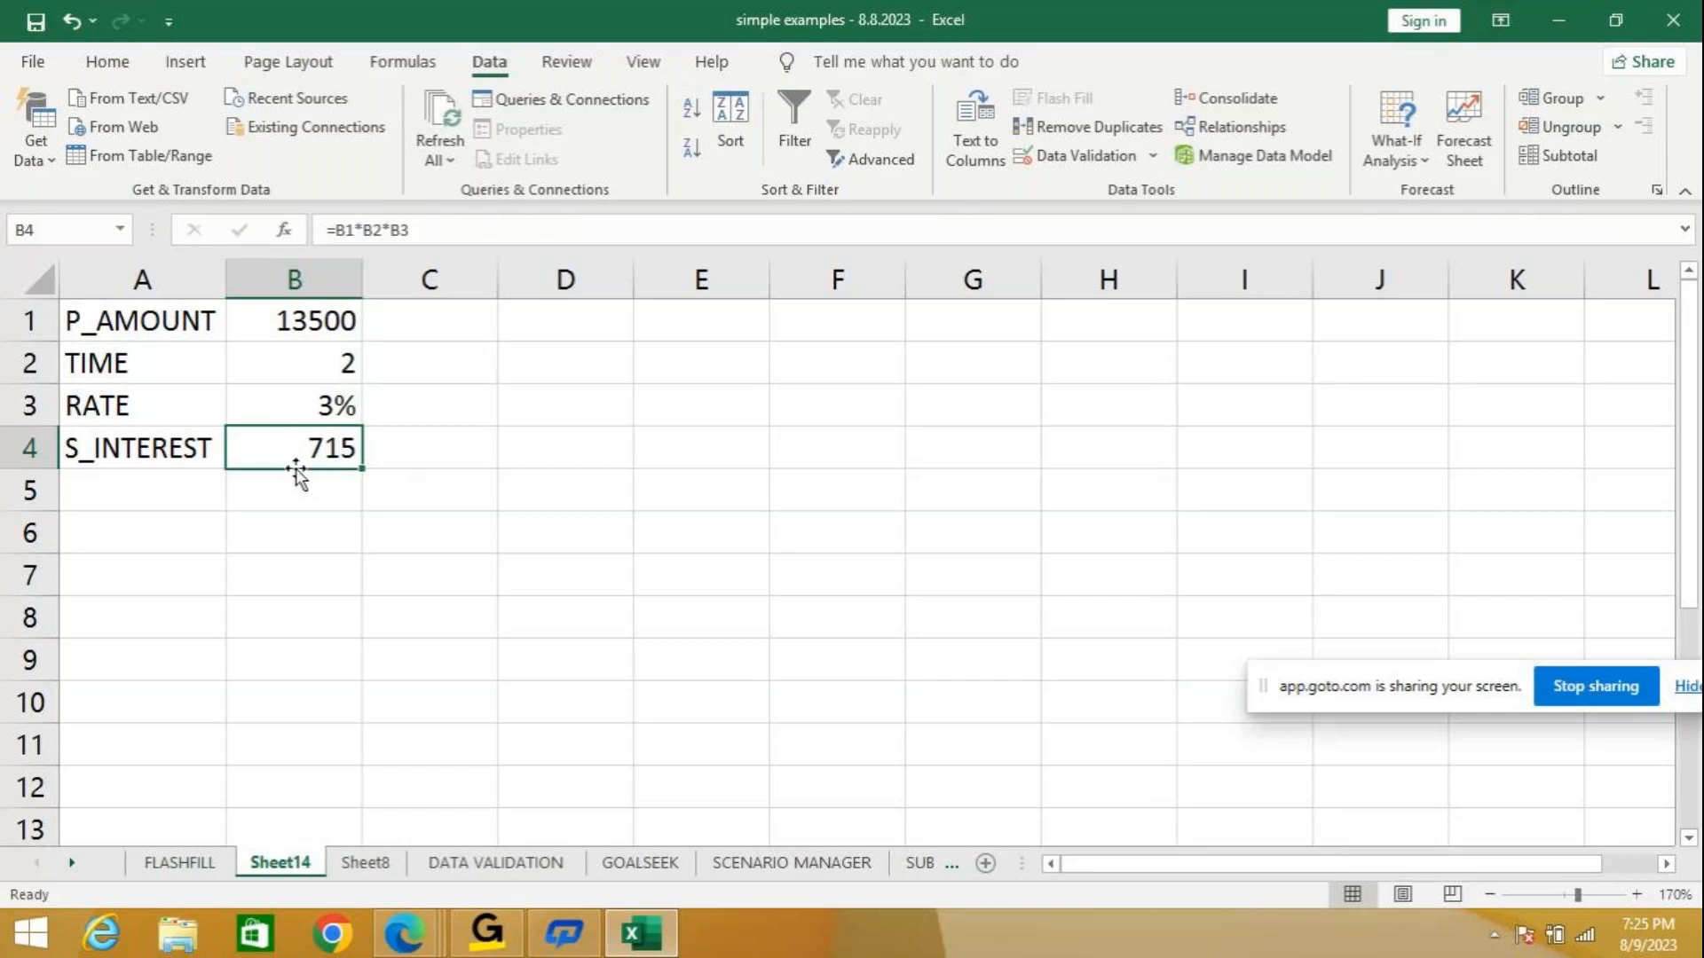
Set the P_AMOUNT in B1 to 5000 and the RATE in B3 to 2%.
click(301, 321)
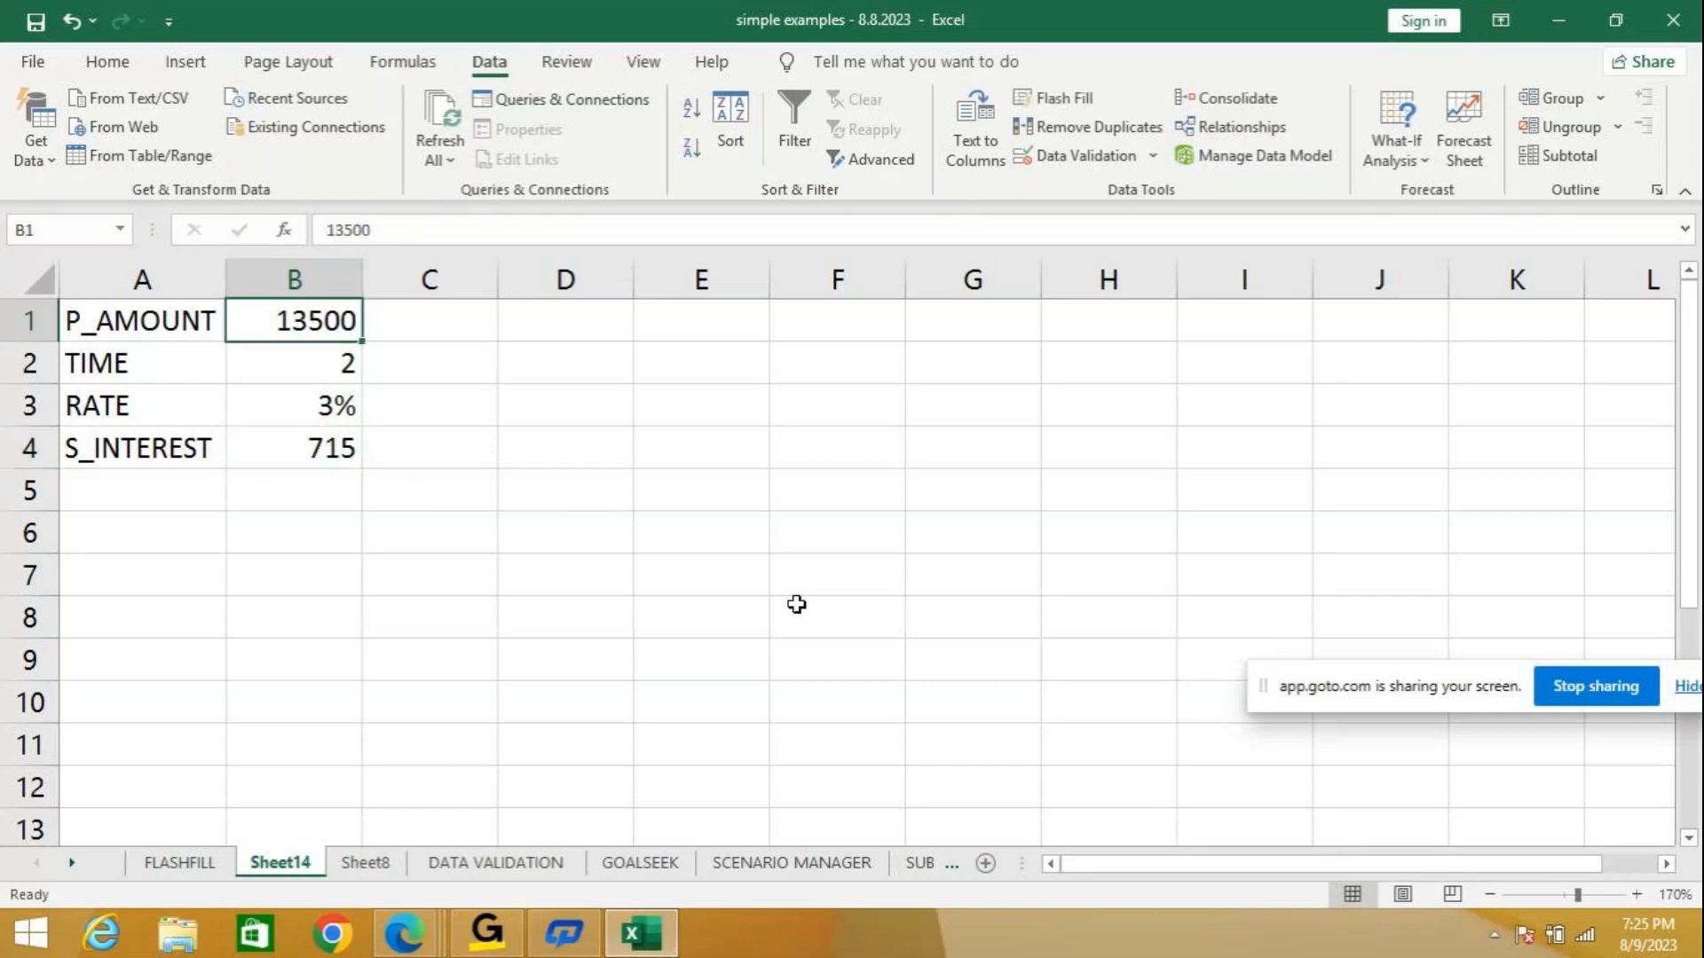
text(500)
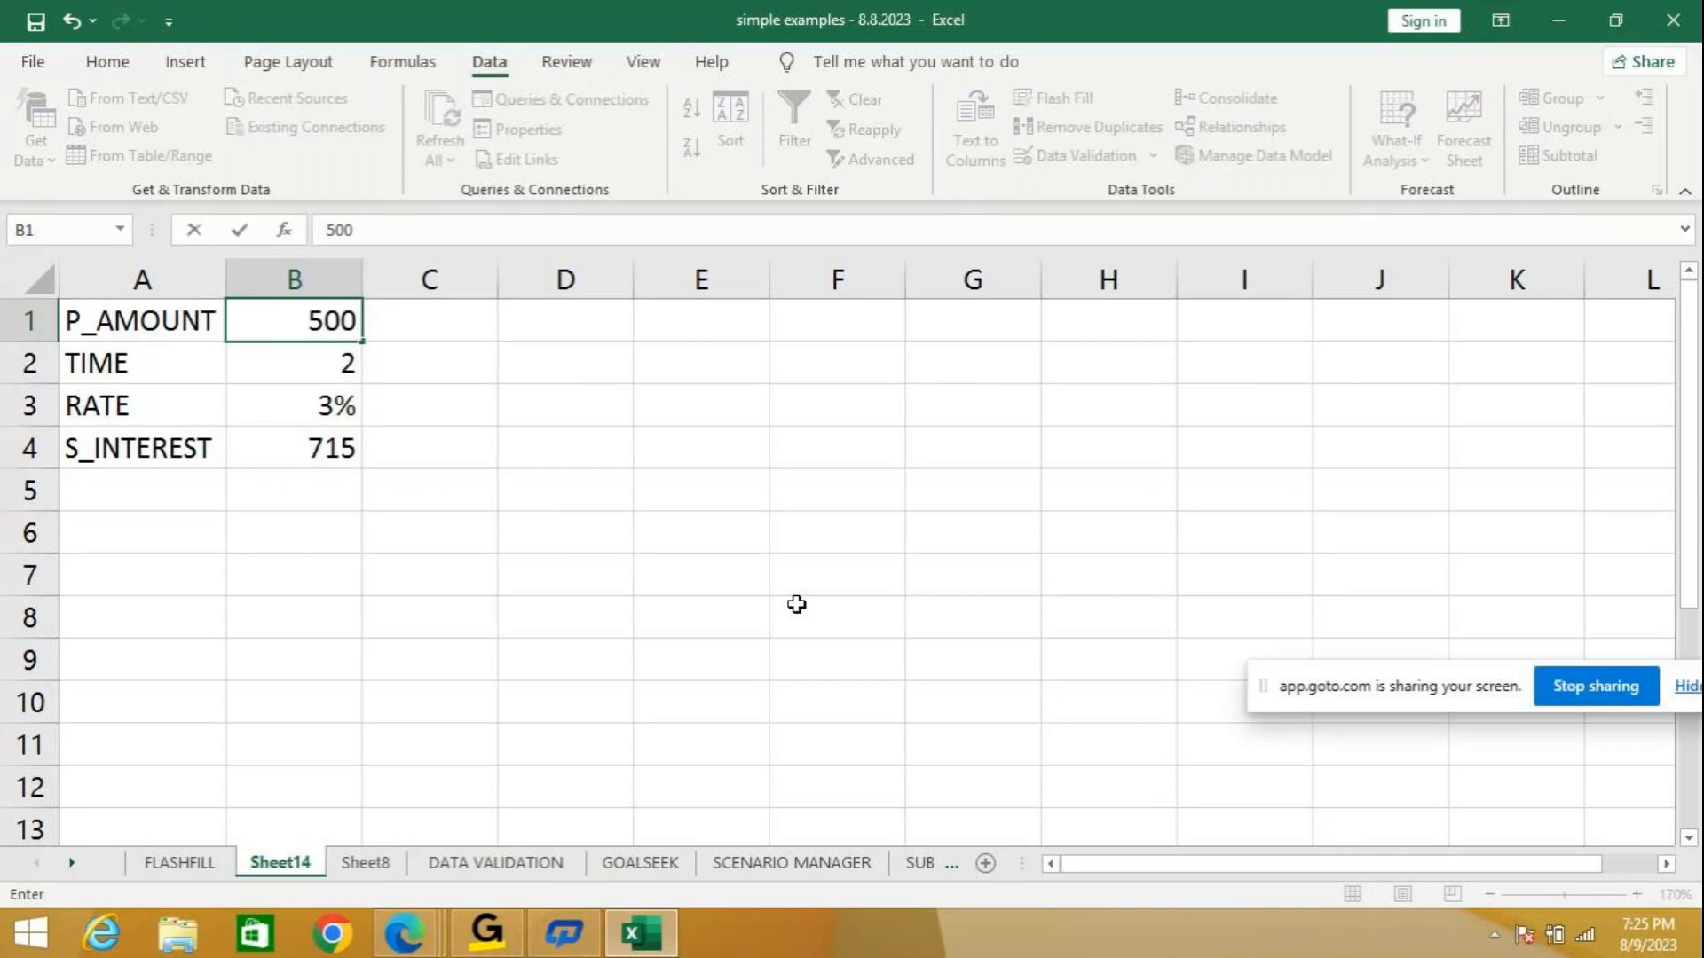
text(0)
click(342, 408)
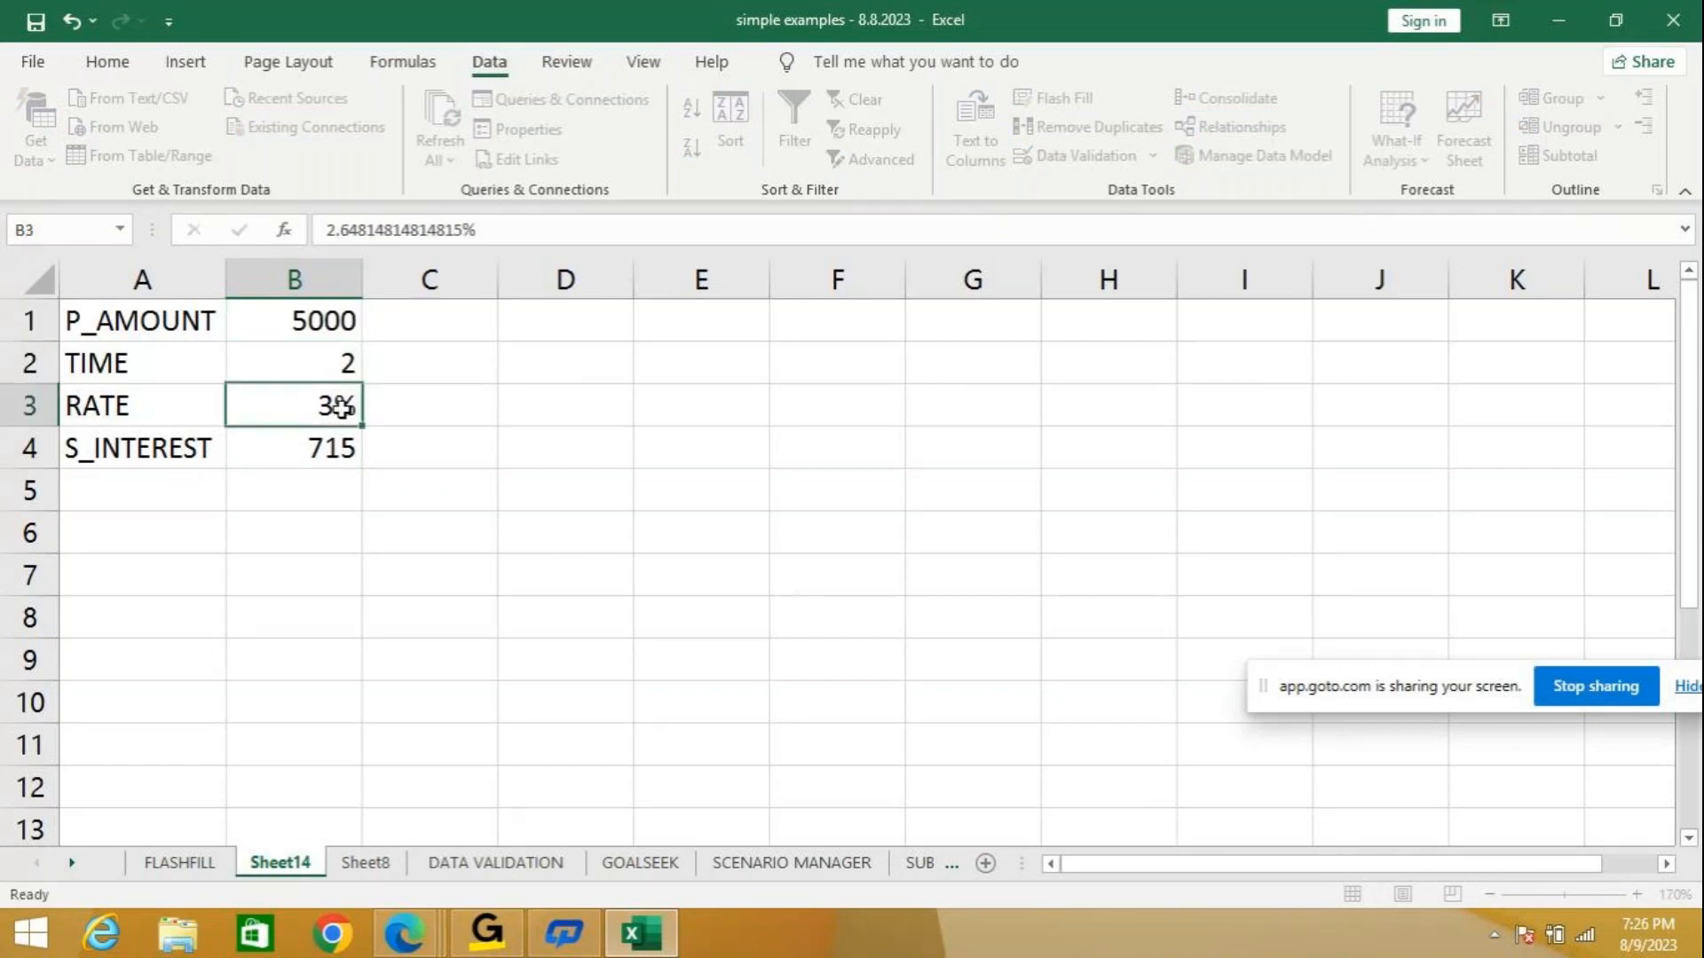
text(2)
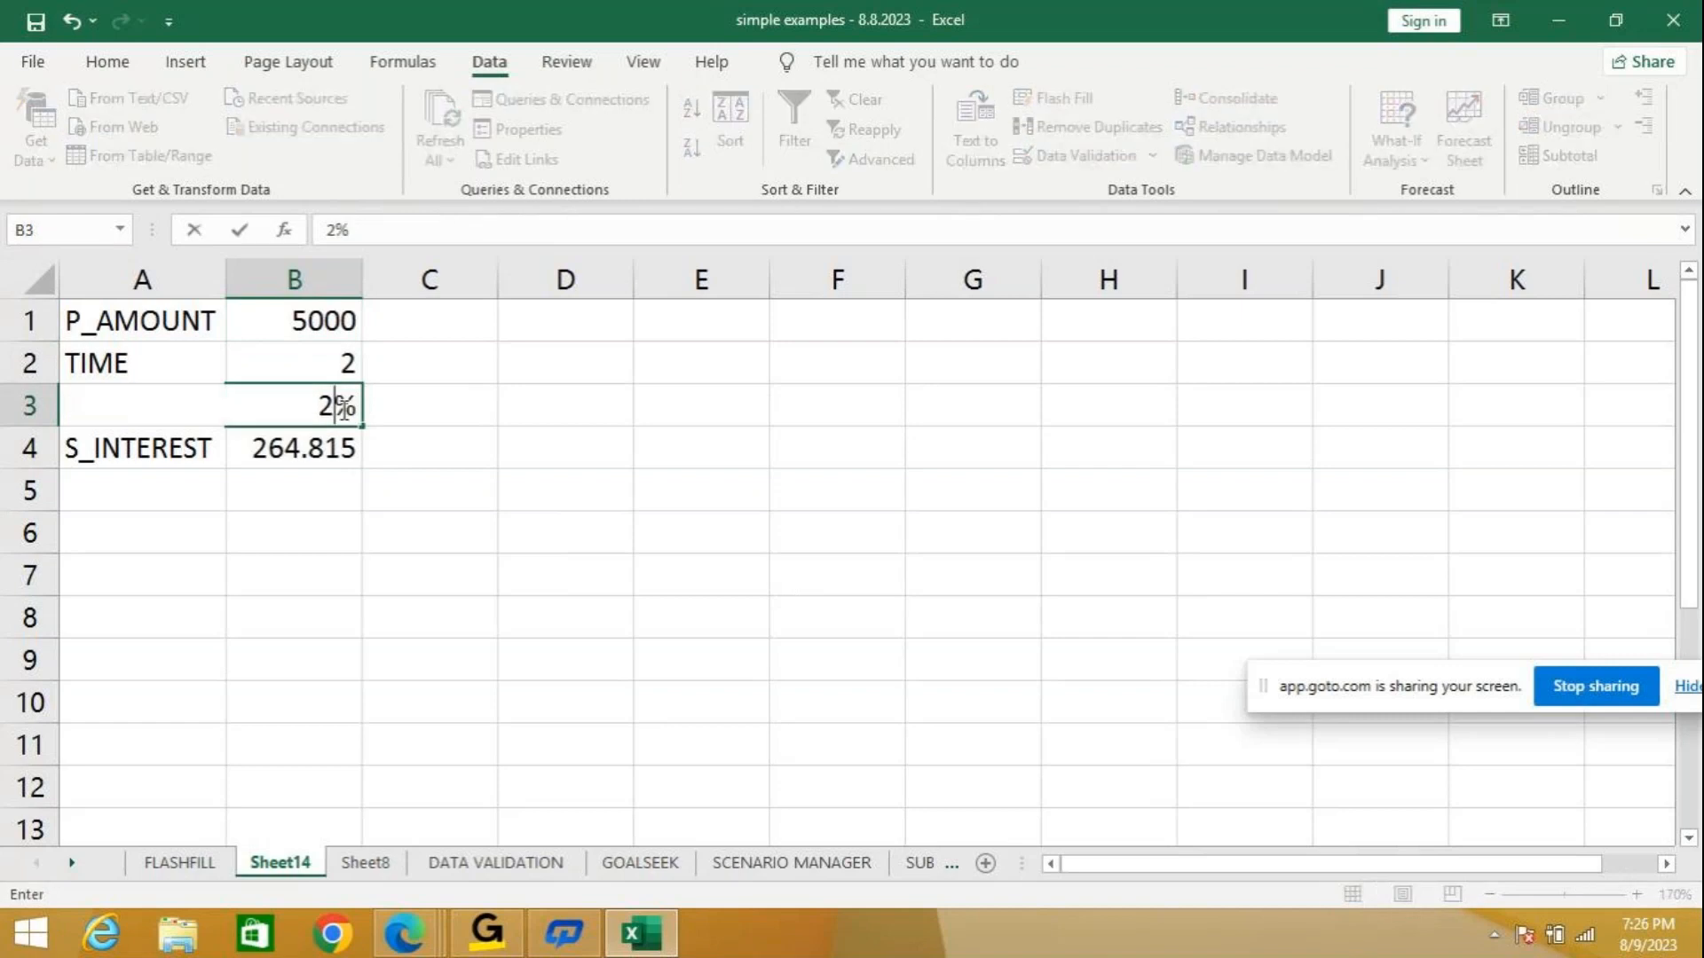
Clear the S_INTEREST cell B4 and re-enter the simple interest formula =B1*B2*B3.
click(282, 463)
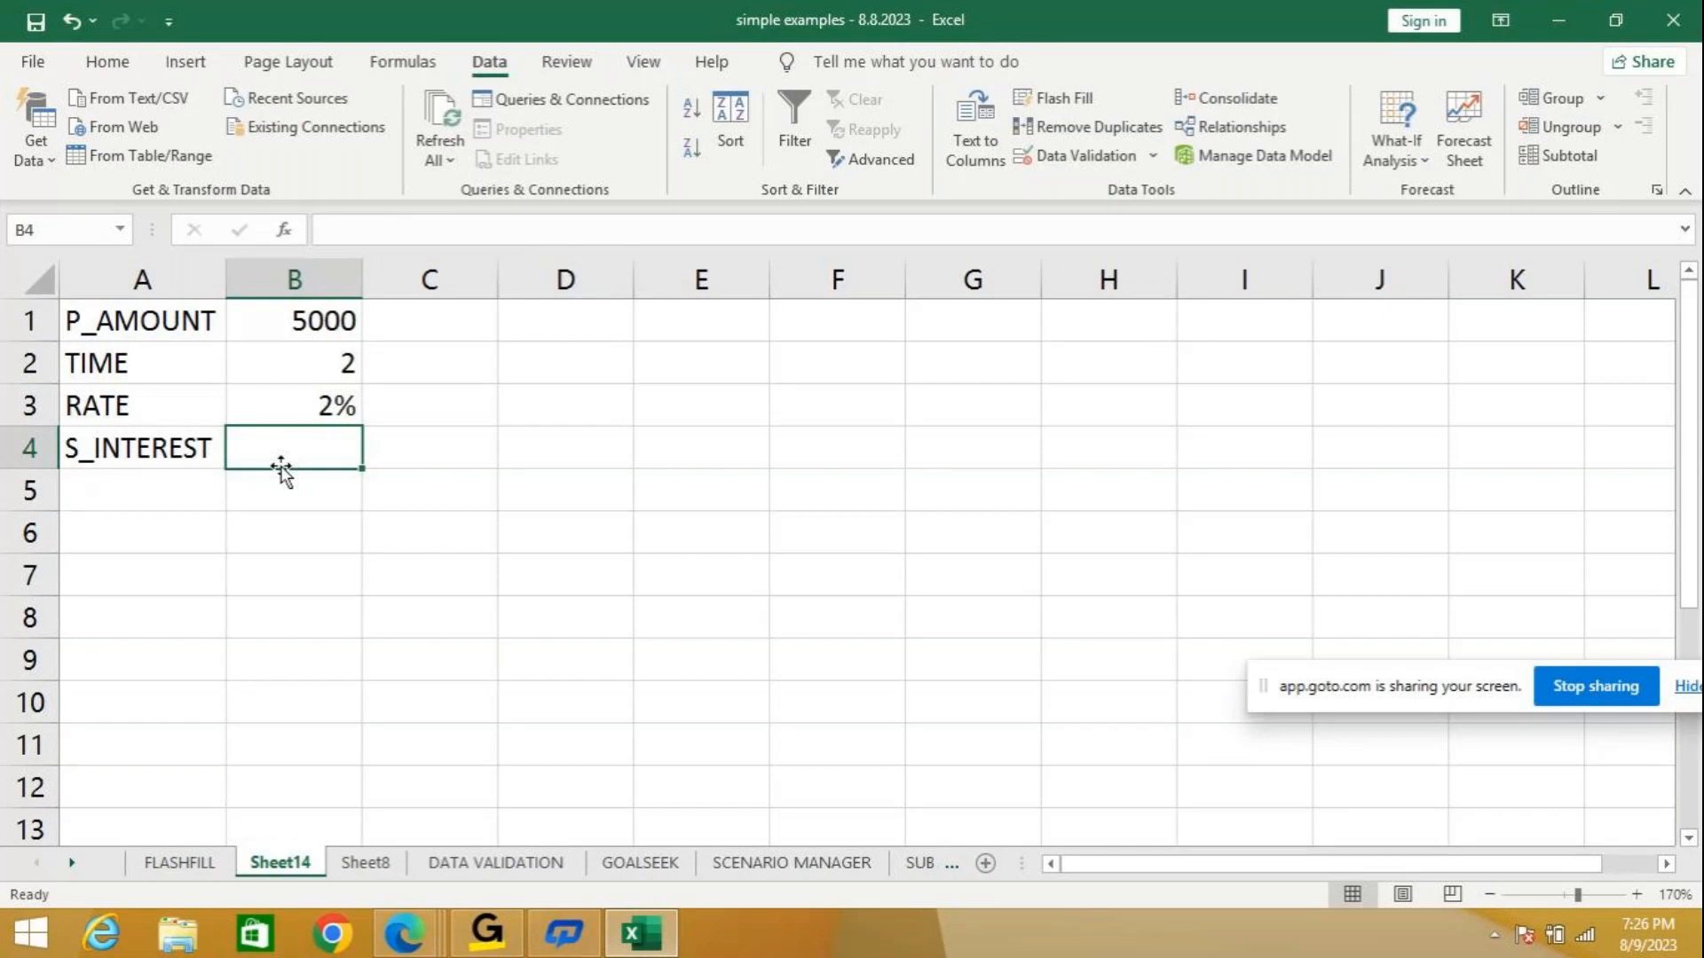
text(=)
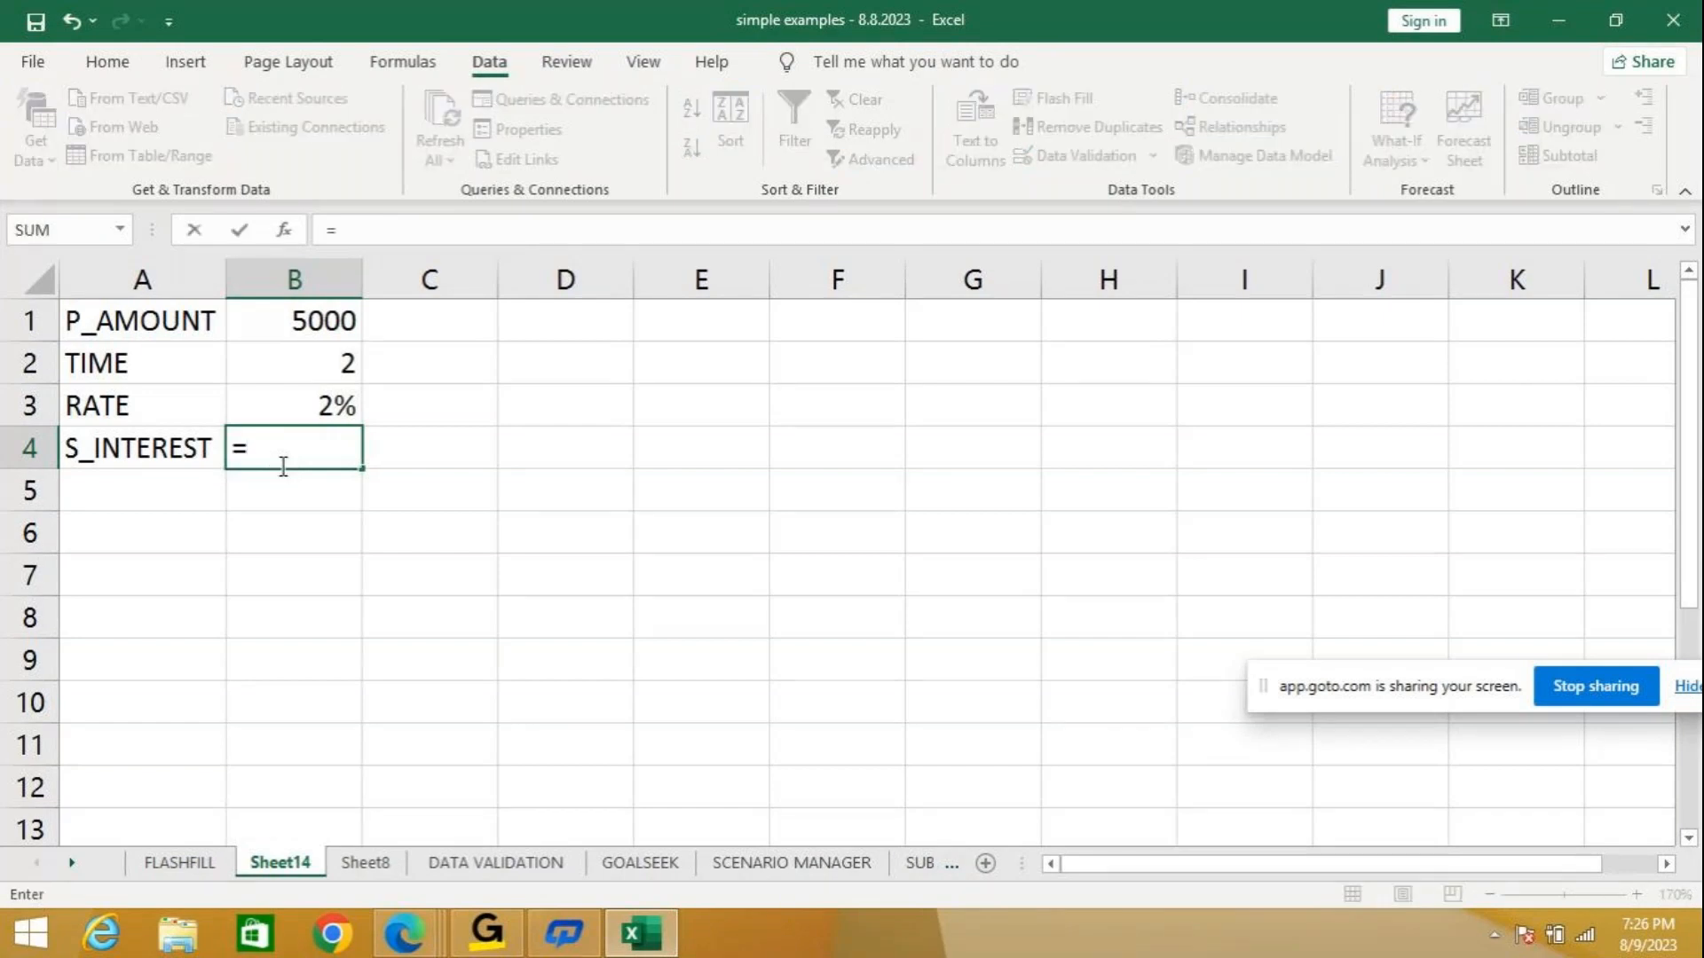
key(Up)
key(Up)
key(Up)
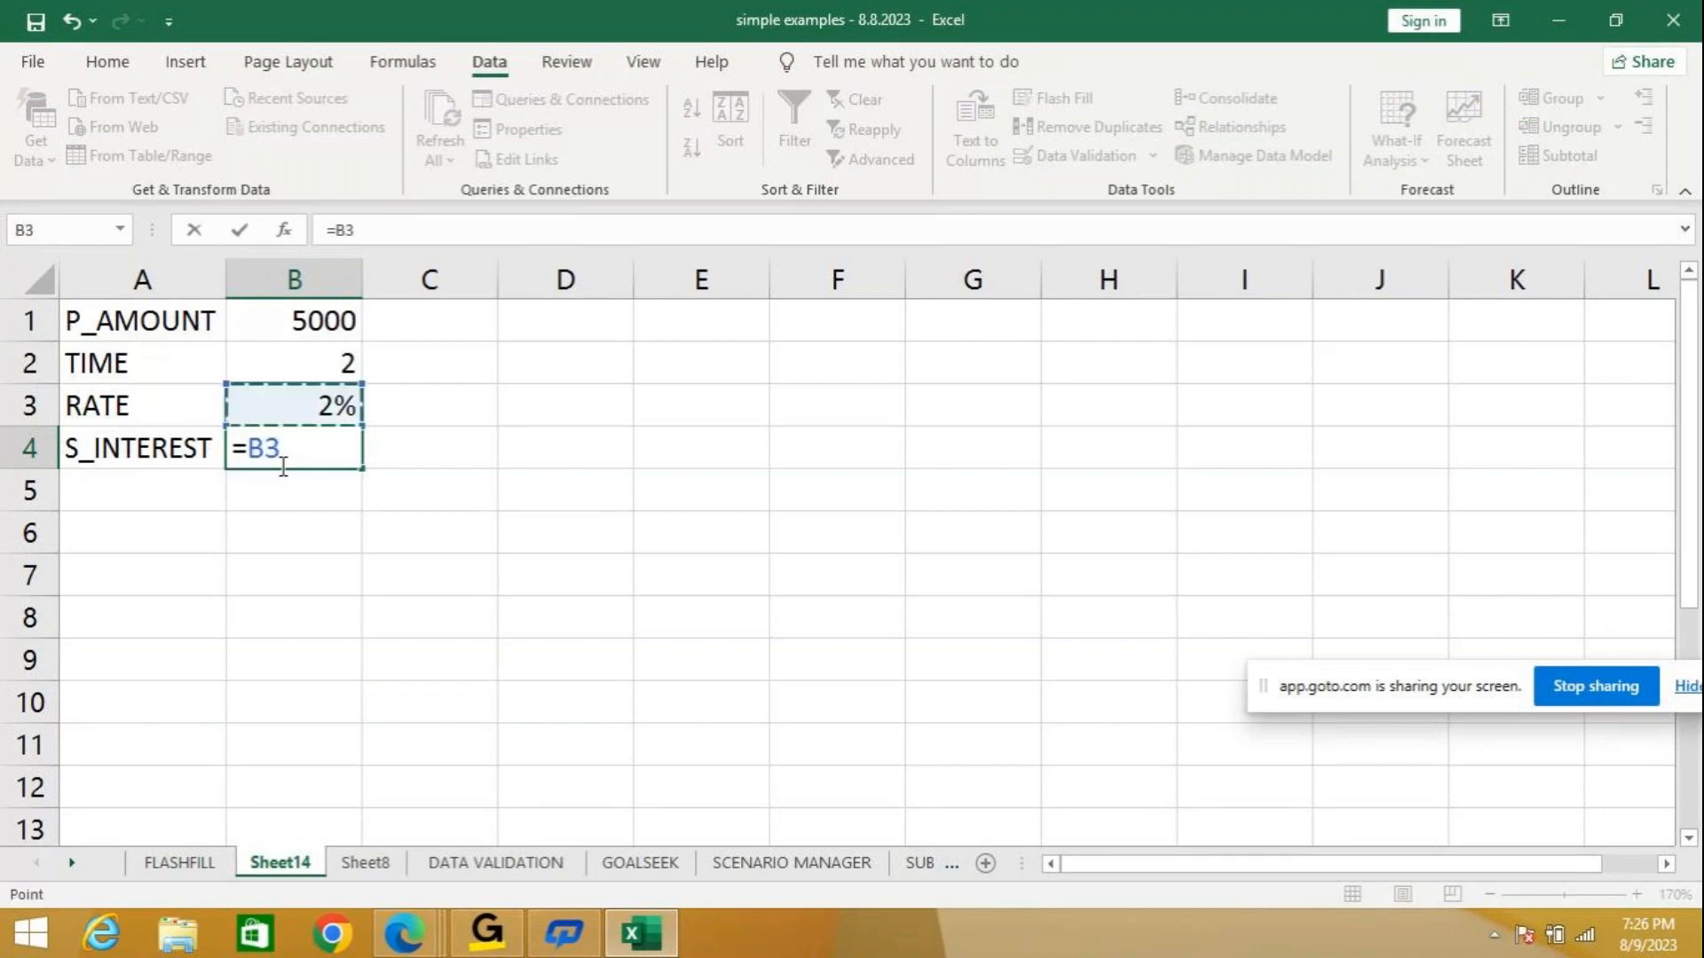
text(*)
key(Up)
key(Up)
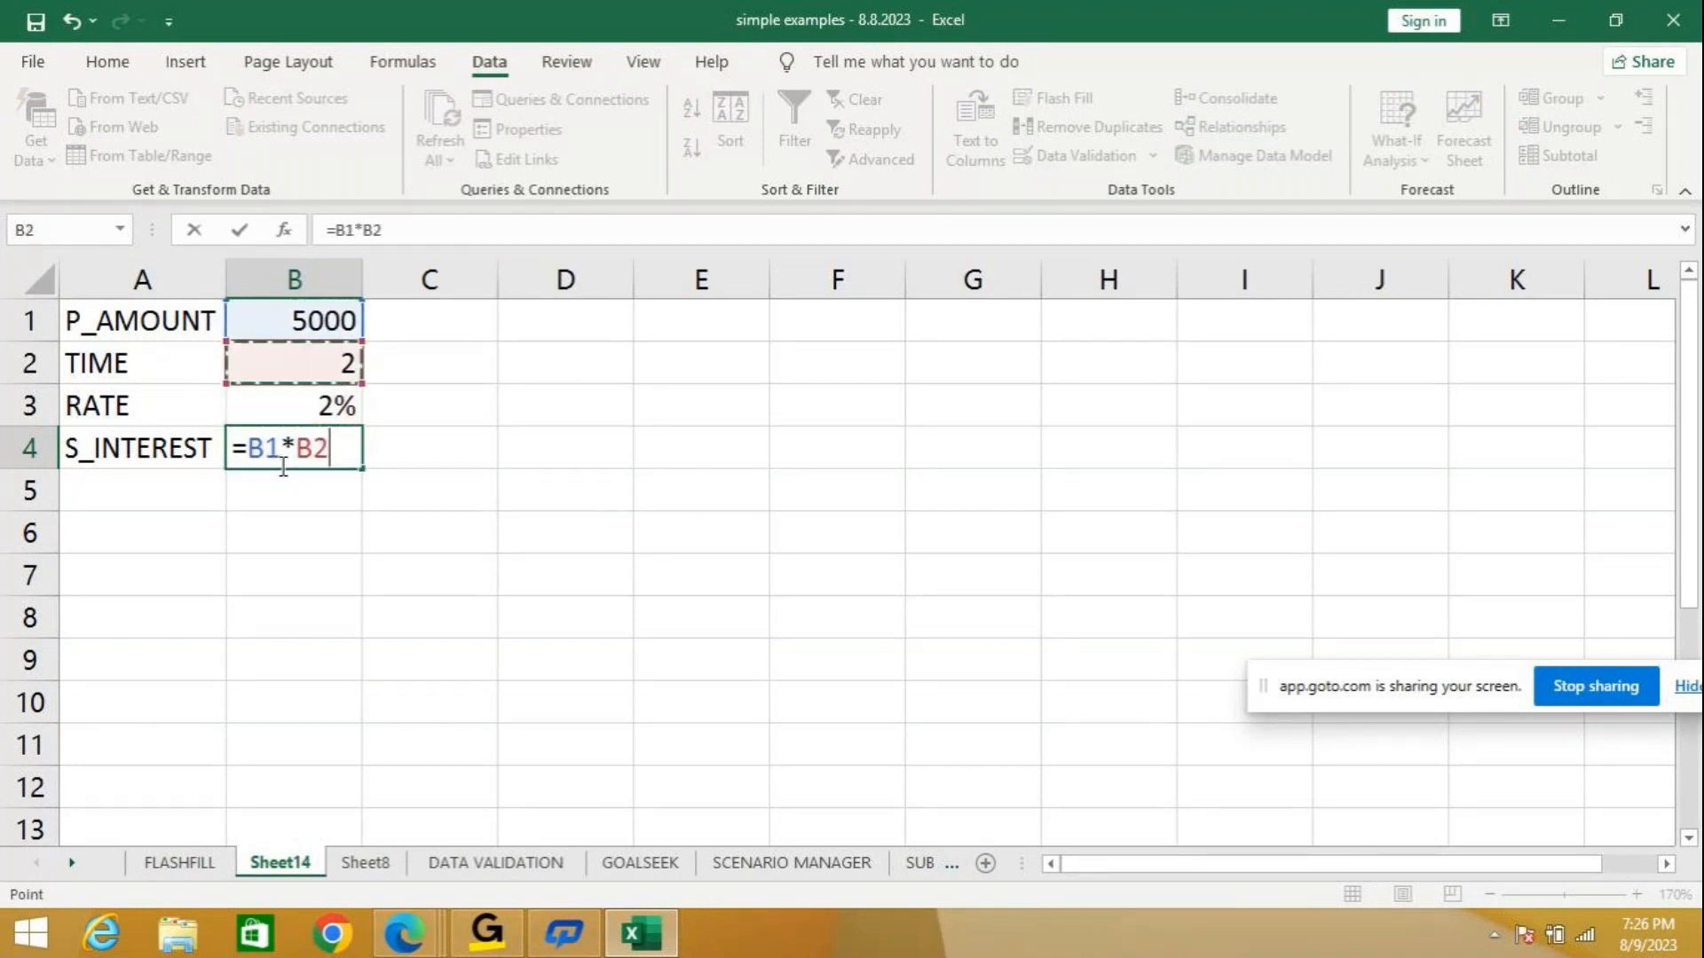
text(*)
key(Up)
key(Return)
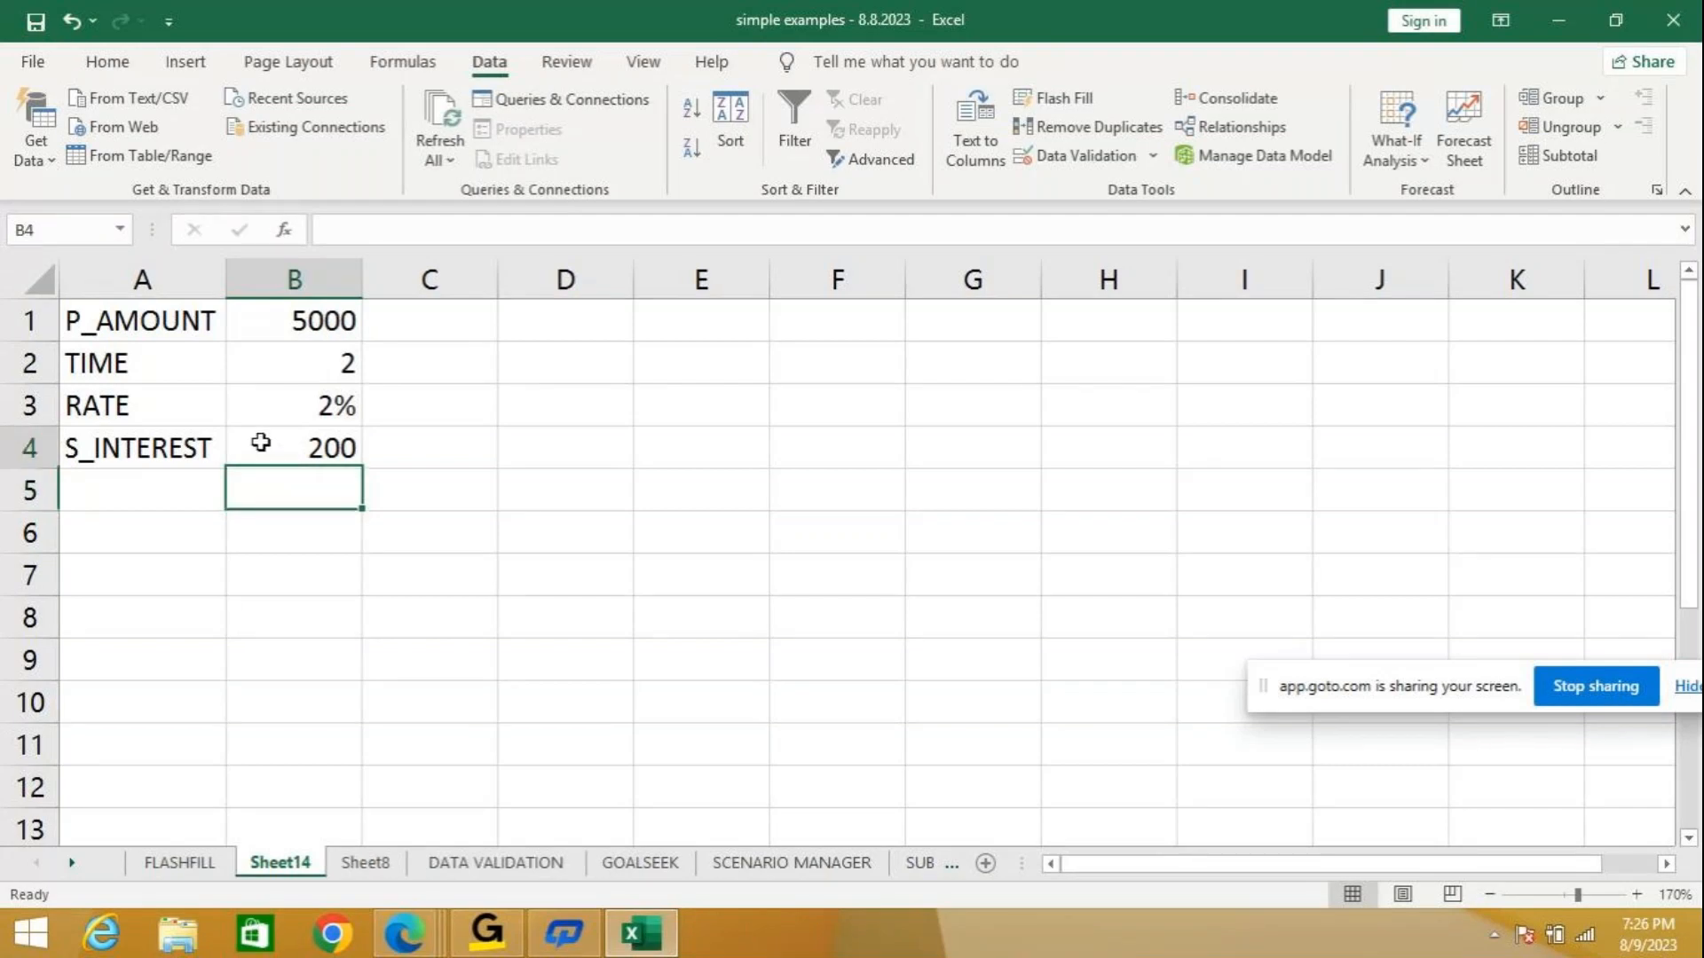
Set up Goal Seek to bring S_INTEREST in B4 to 515 and try using B1:B2 as the changing cells.
click(256, 443)
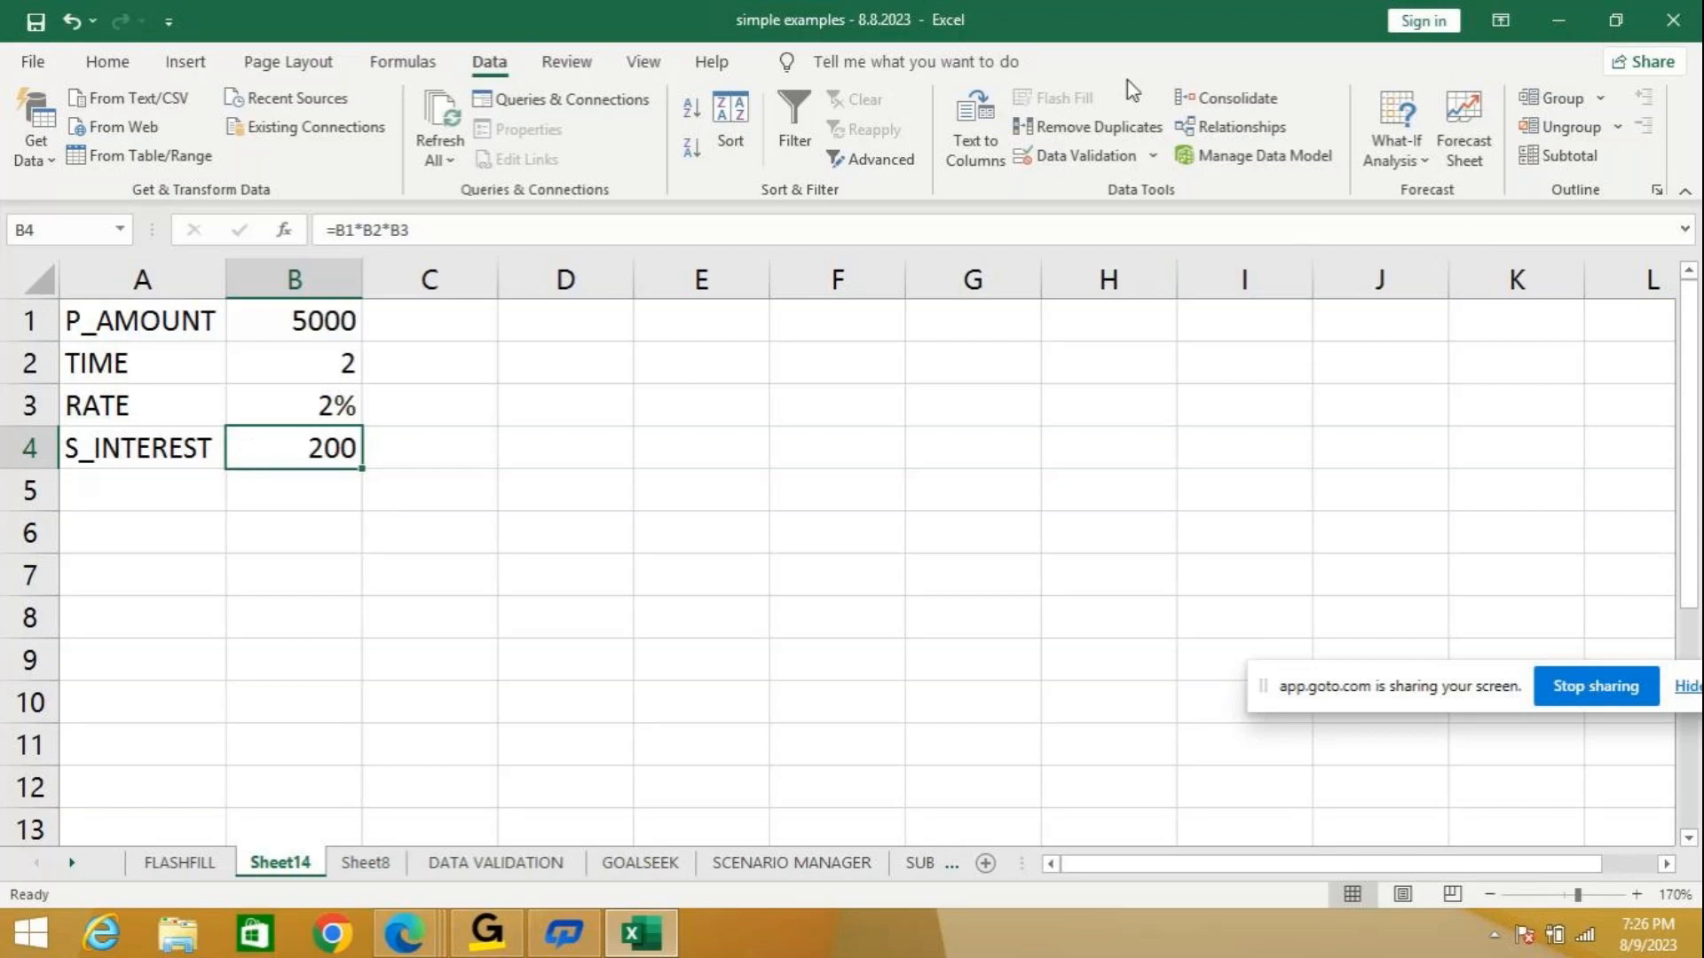
click(1396, 147)
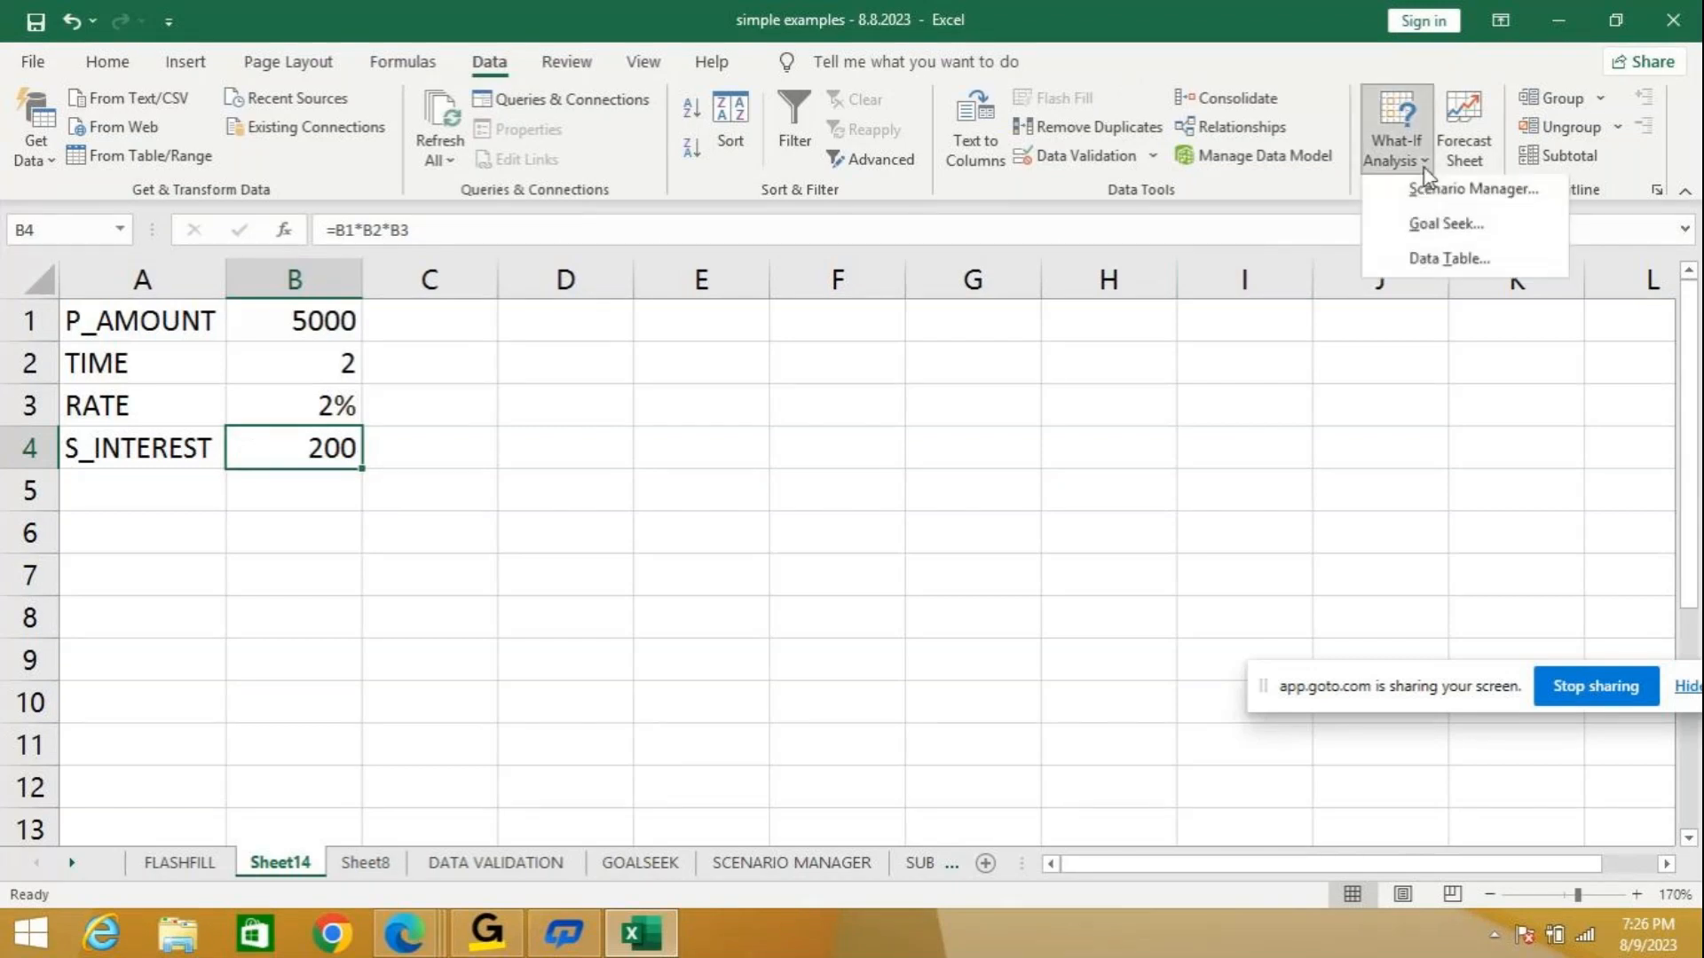
click(1430, 229)
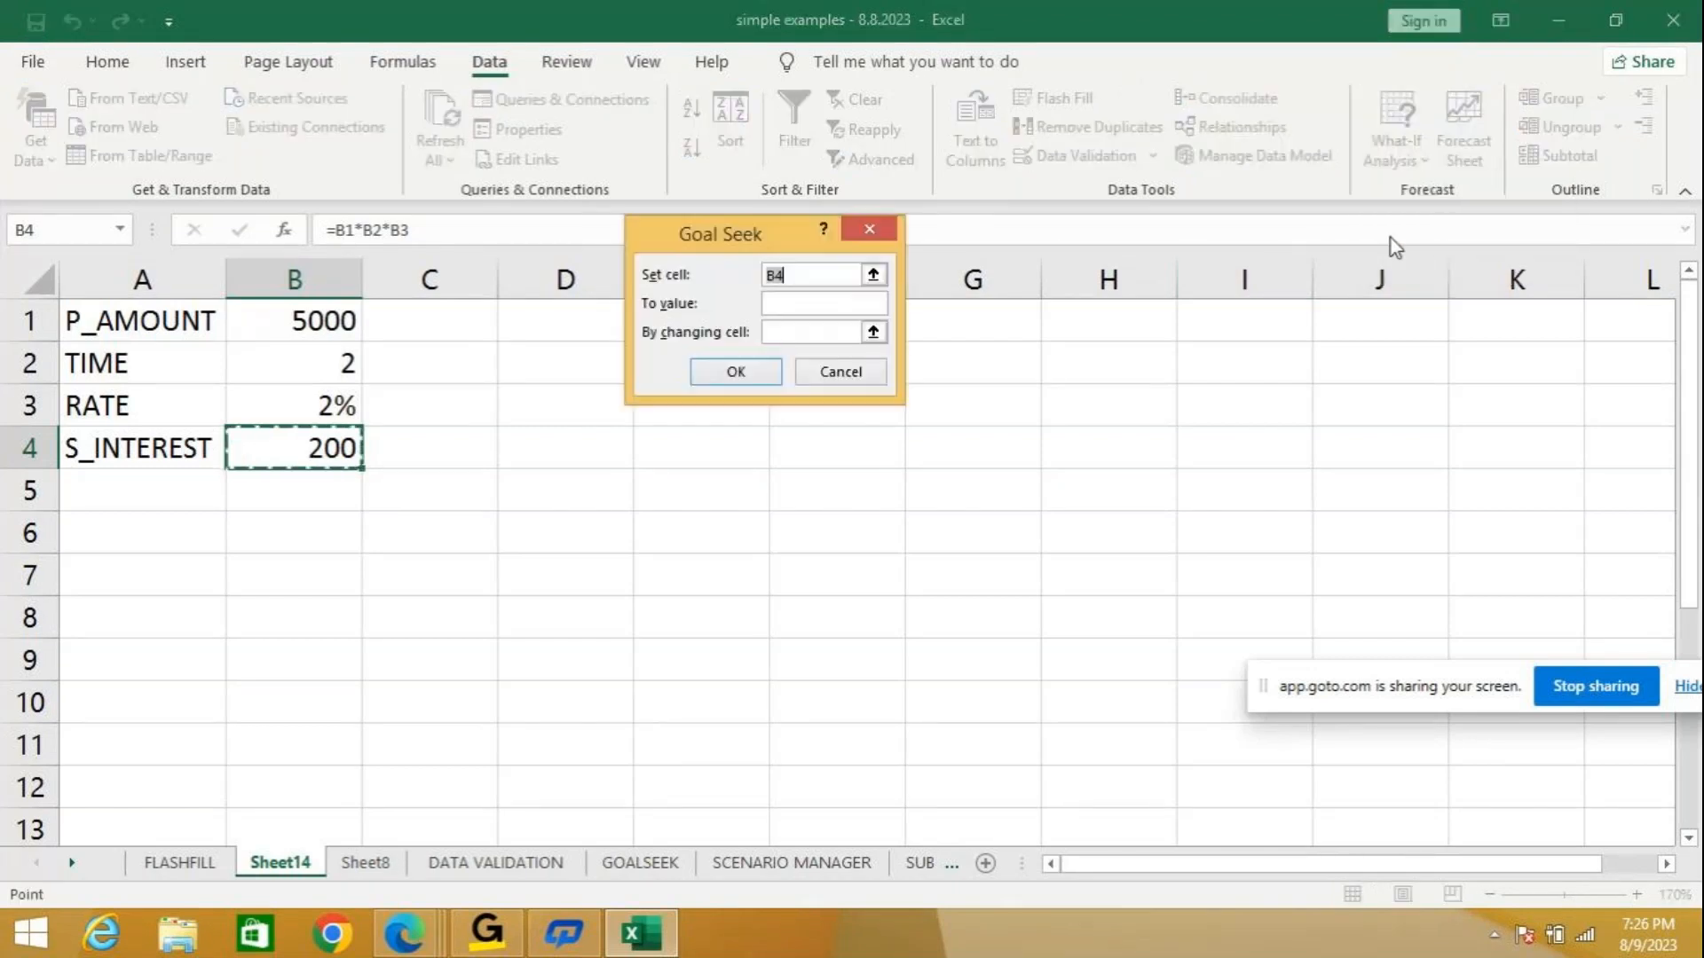
click(785, 308)
text(515)
click(781, 334)
drag(330, 321, 337, 368)
click(723, 371)
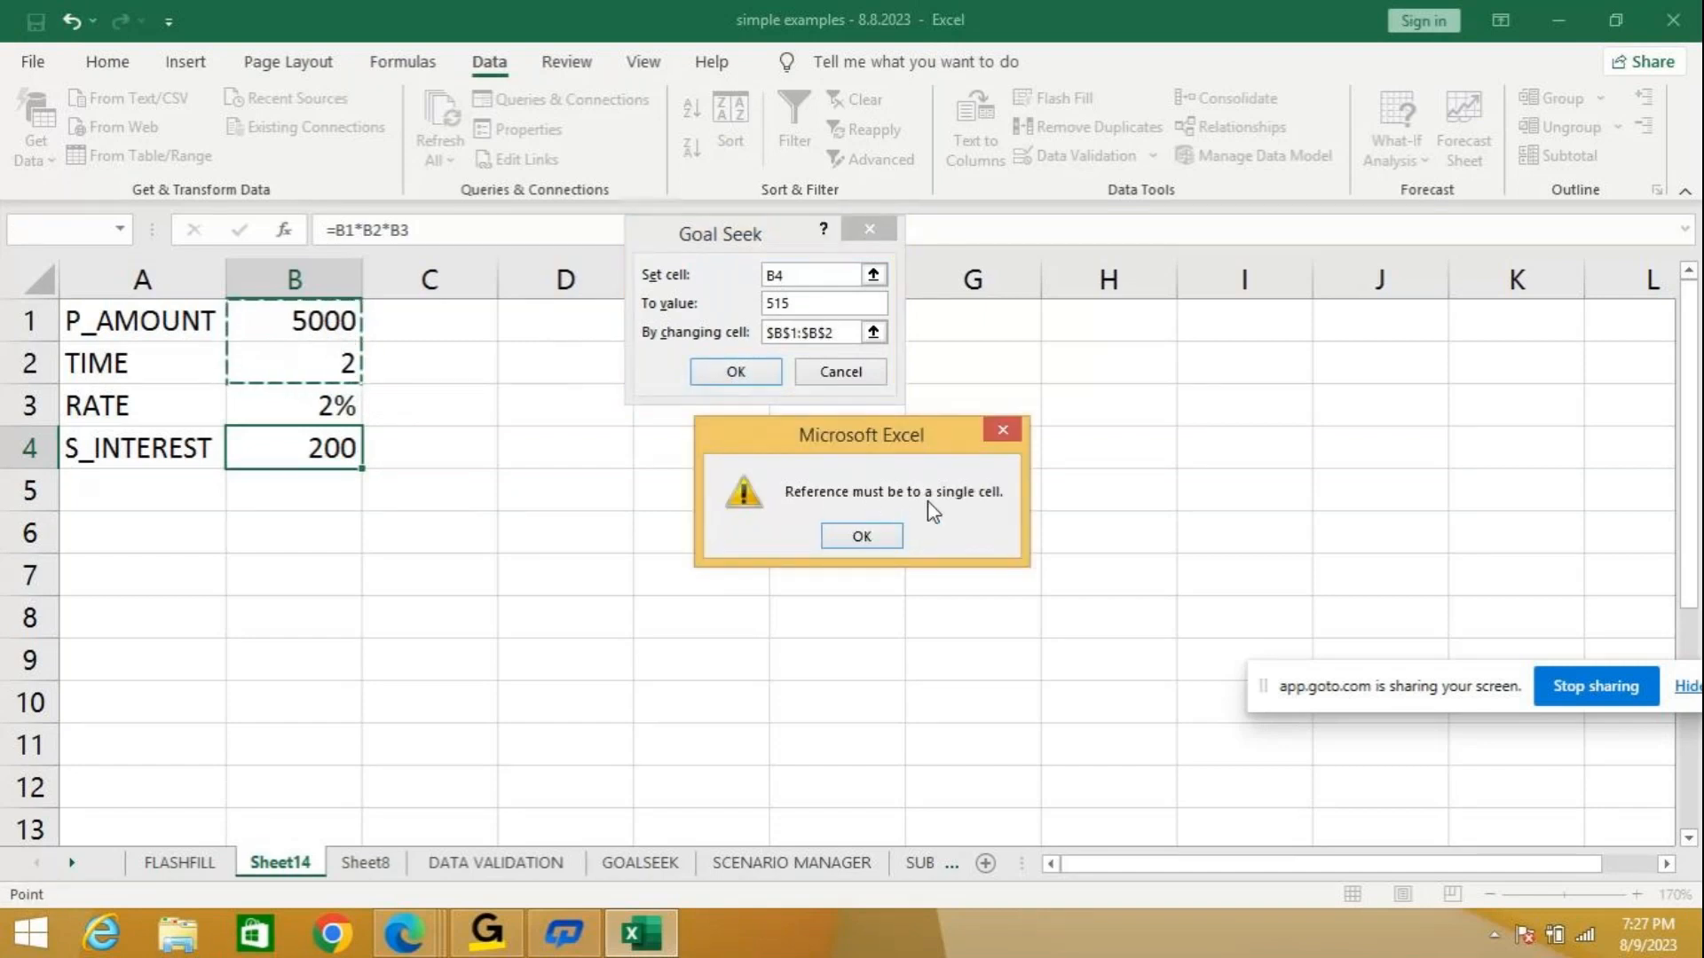
click(858, 537)
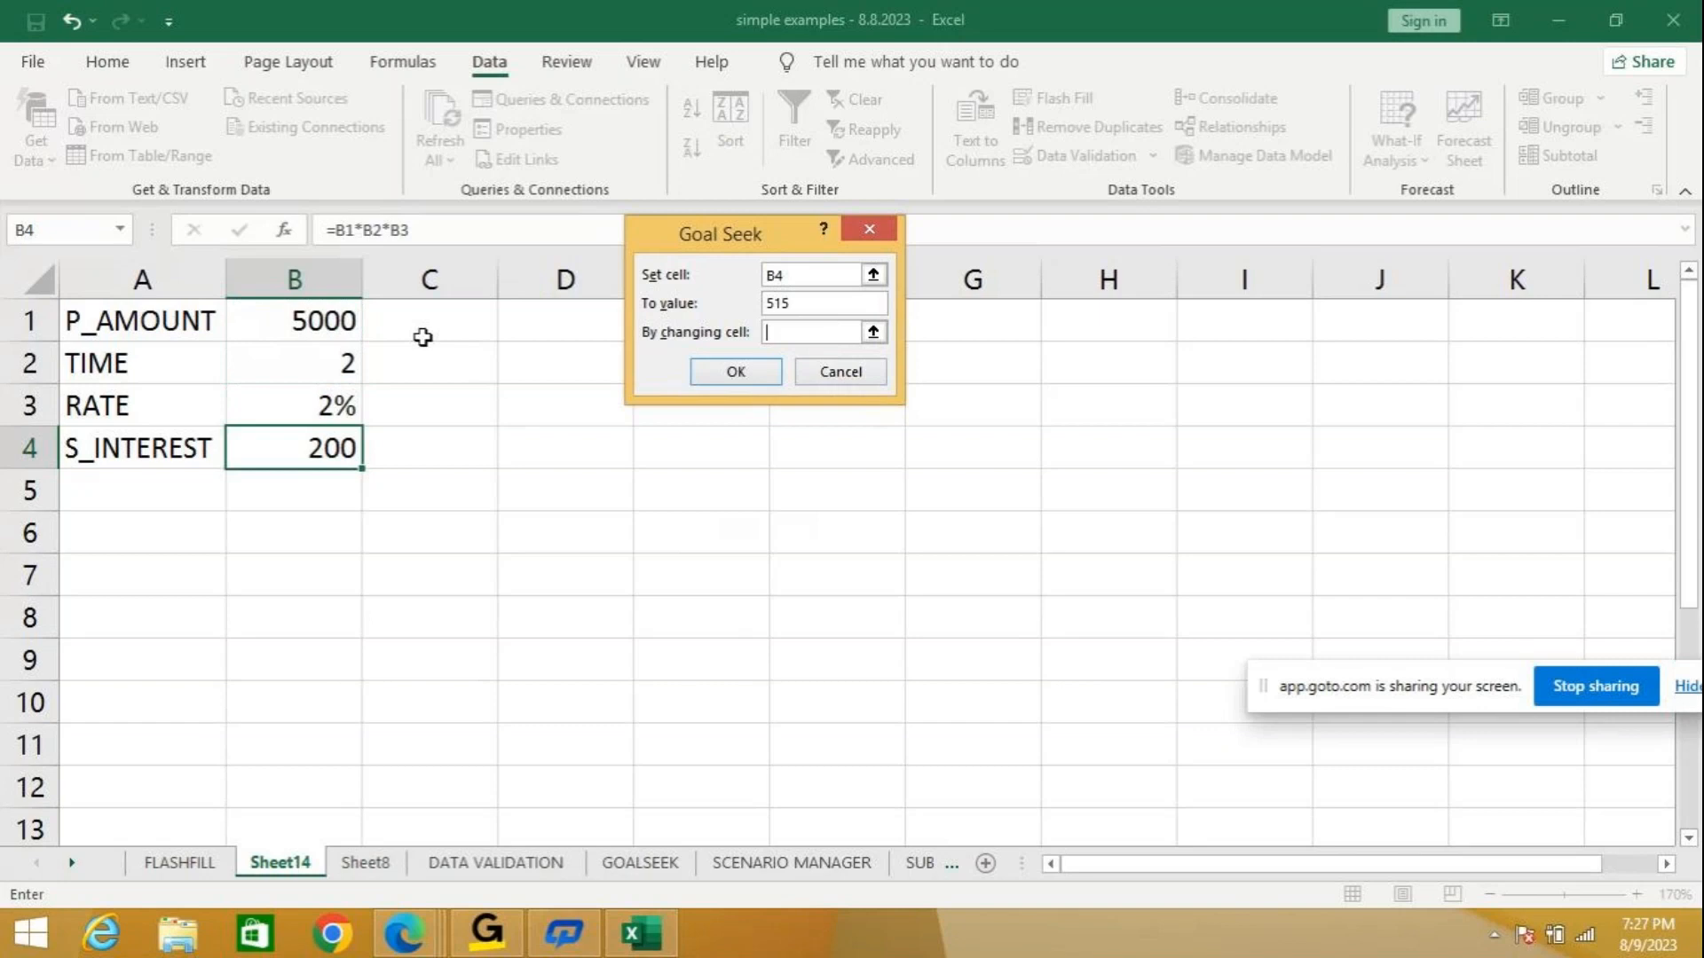
Use only the P_AMOUNT cell B1 as the changing cell, run the Goal Seek, and keep the solution.
text(B1)
click(754, 382)
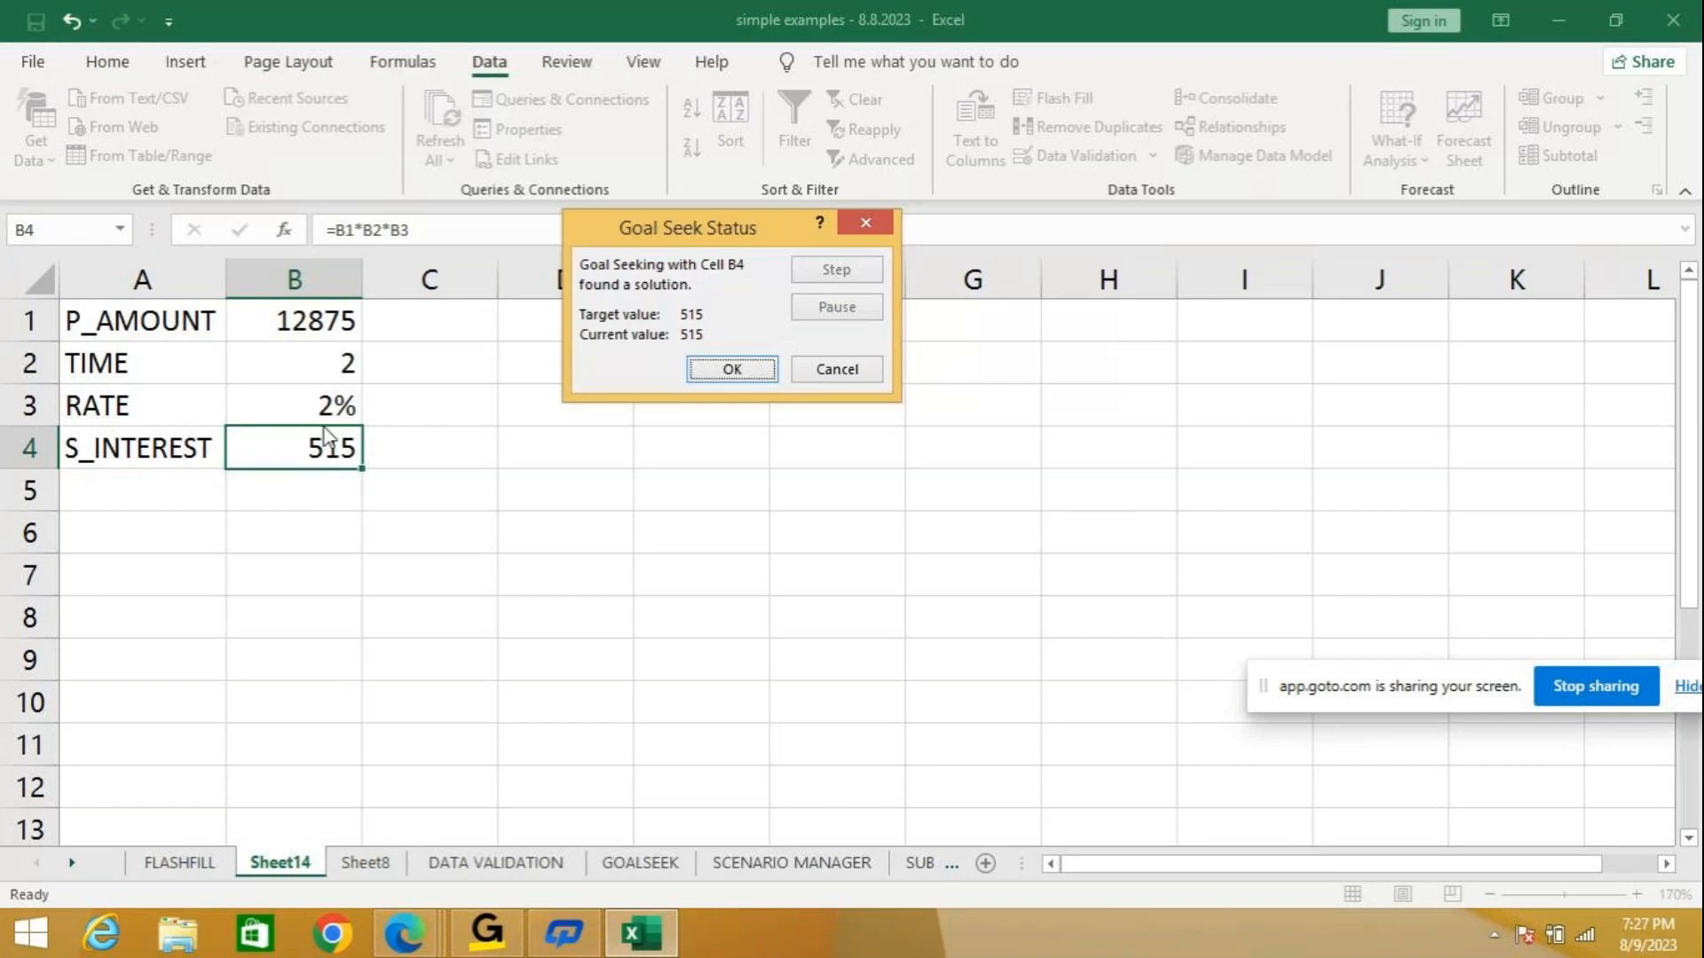
click(731, 370)
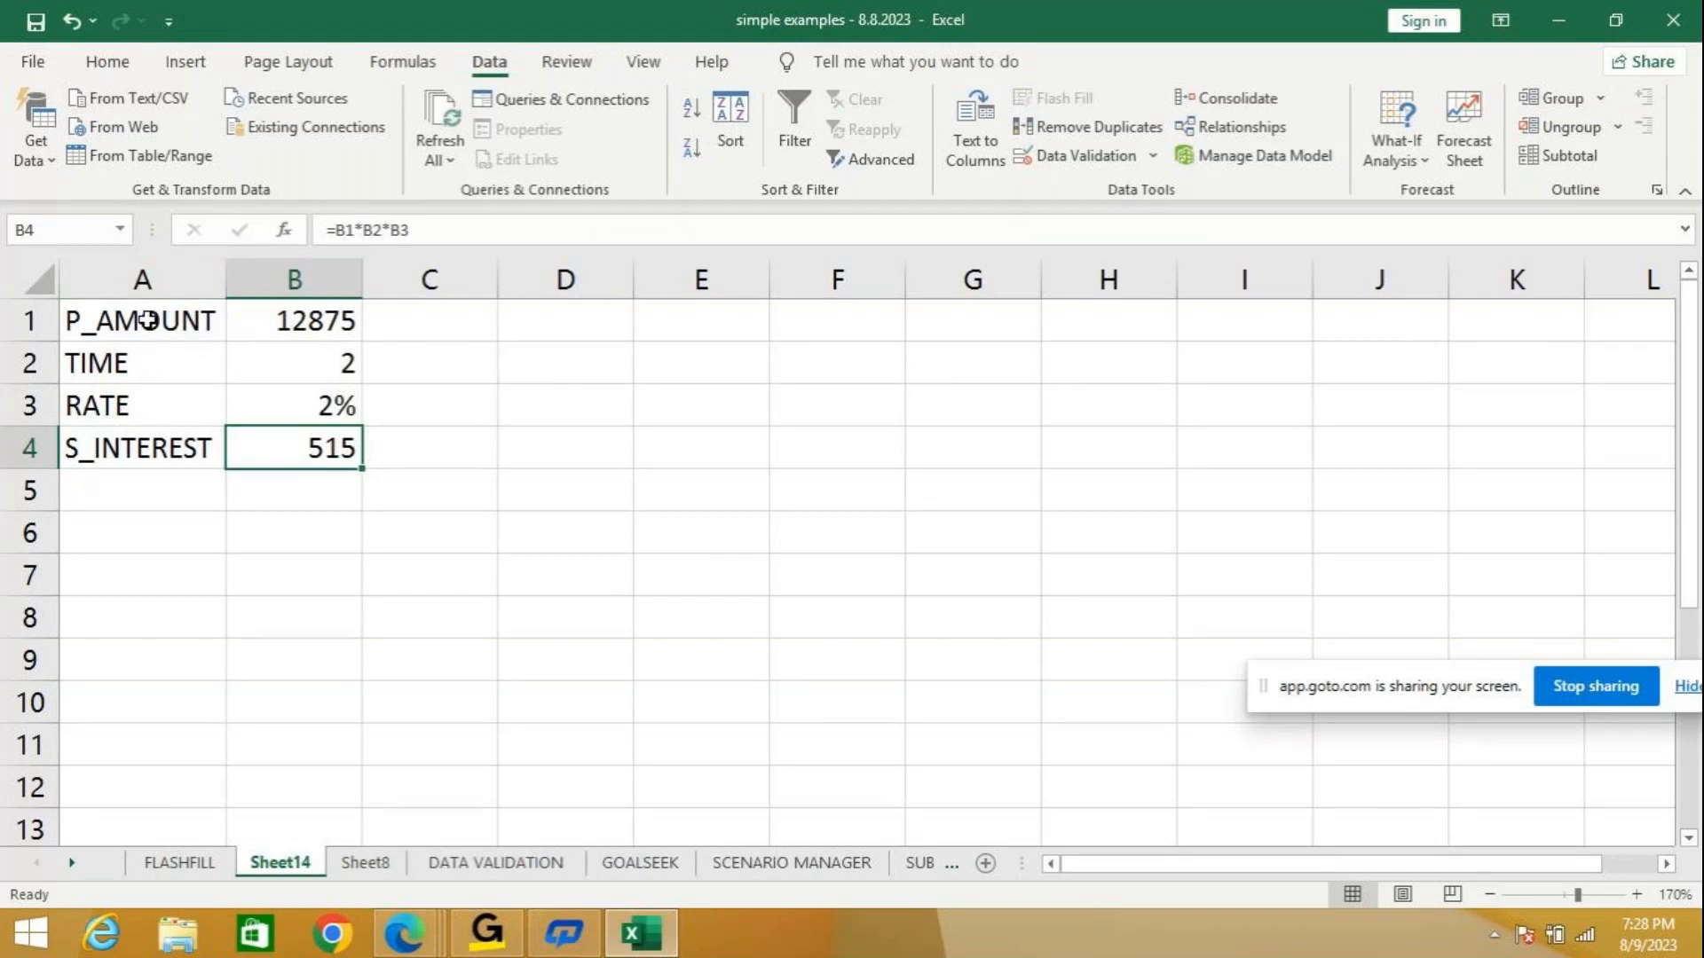
Look through the SCENARIO MANAGER, DATA VALIDATION, GOALSEEK and SUBTOTAL sheets for the existing examples and definitions.
drag(148, 319, 187, 455)
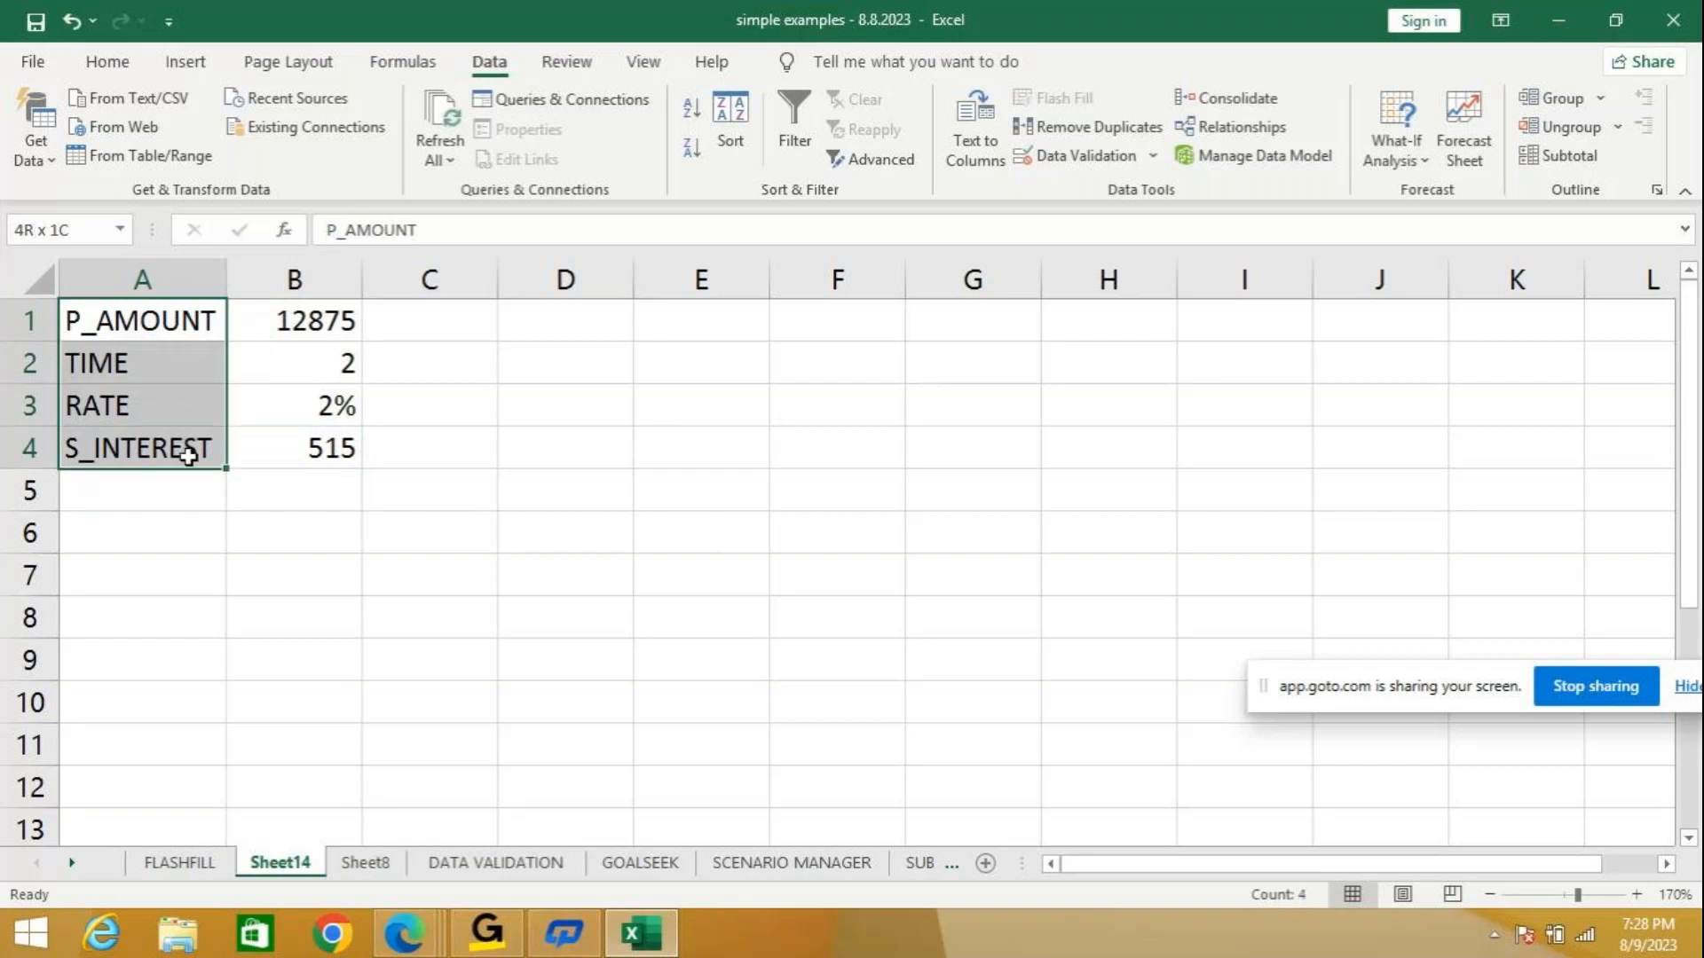
click(487, 490)
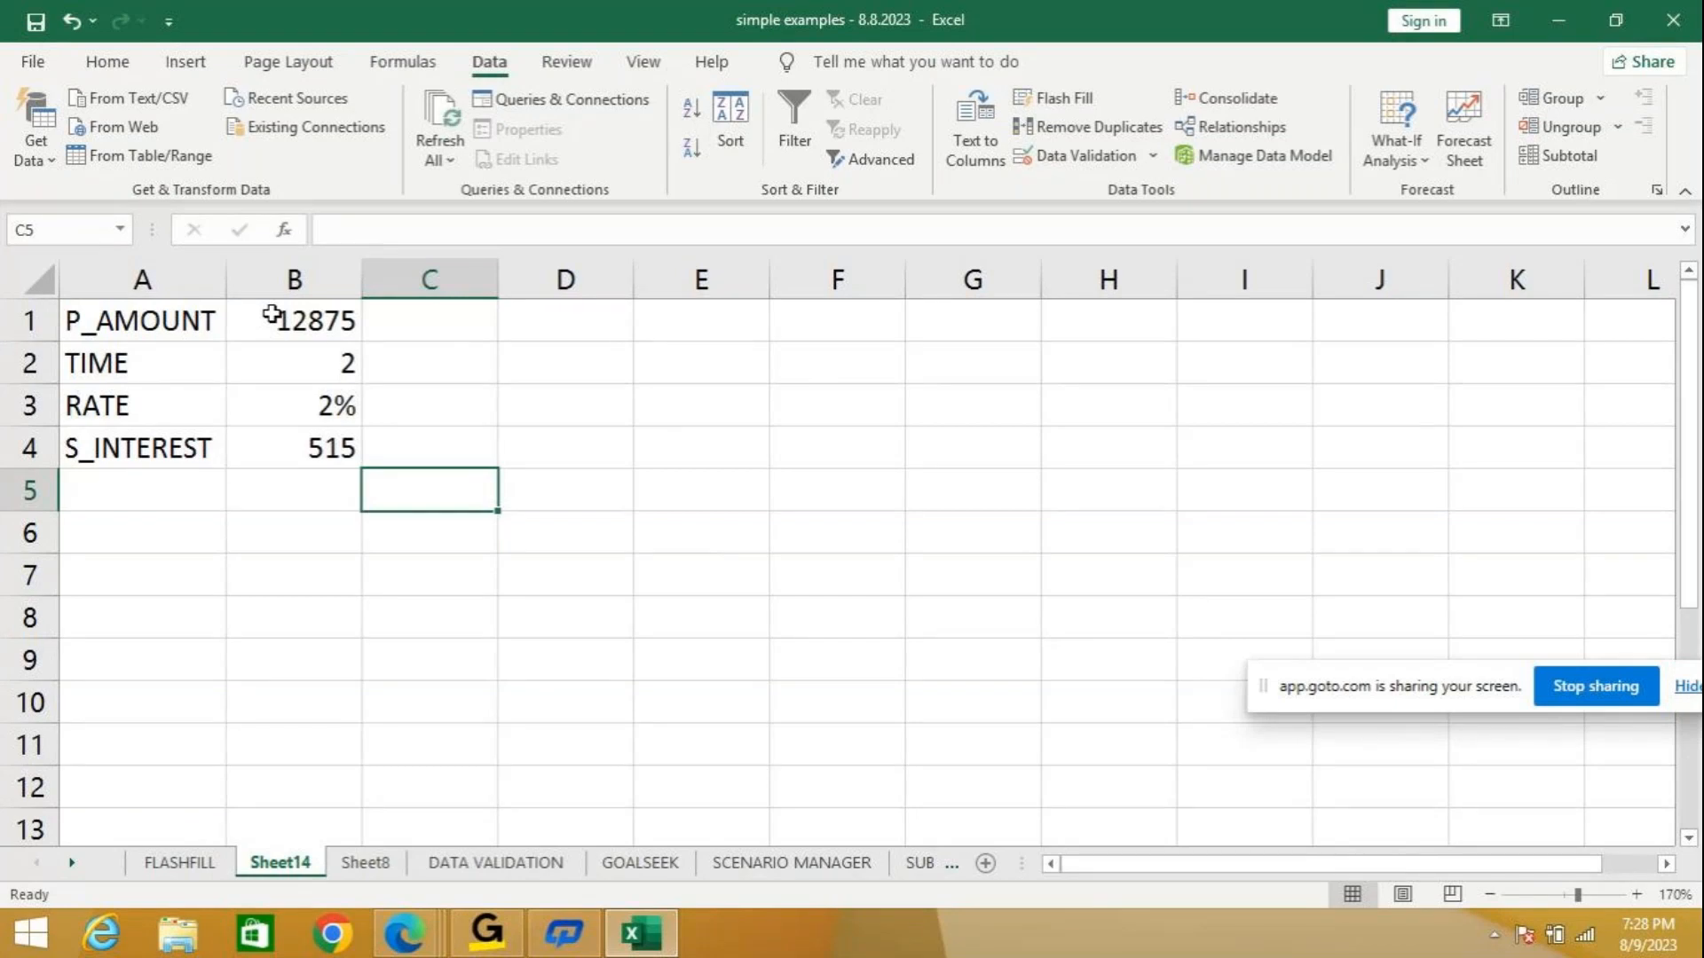
click(1422, 162)
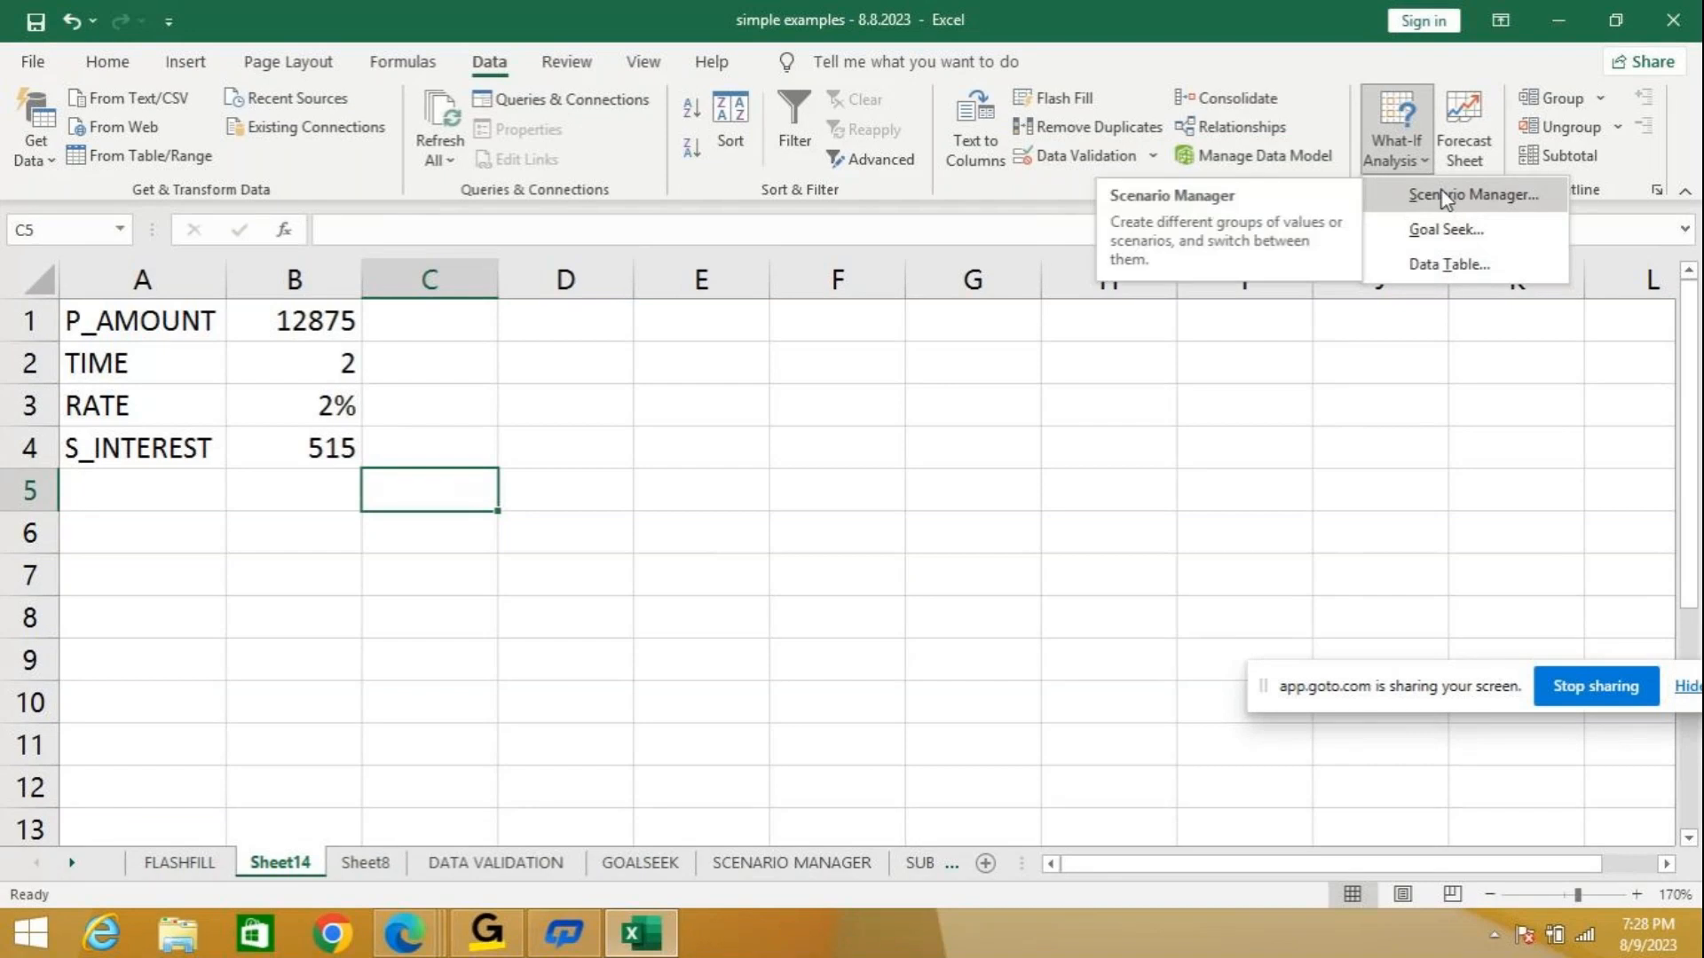
click(778, 874)
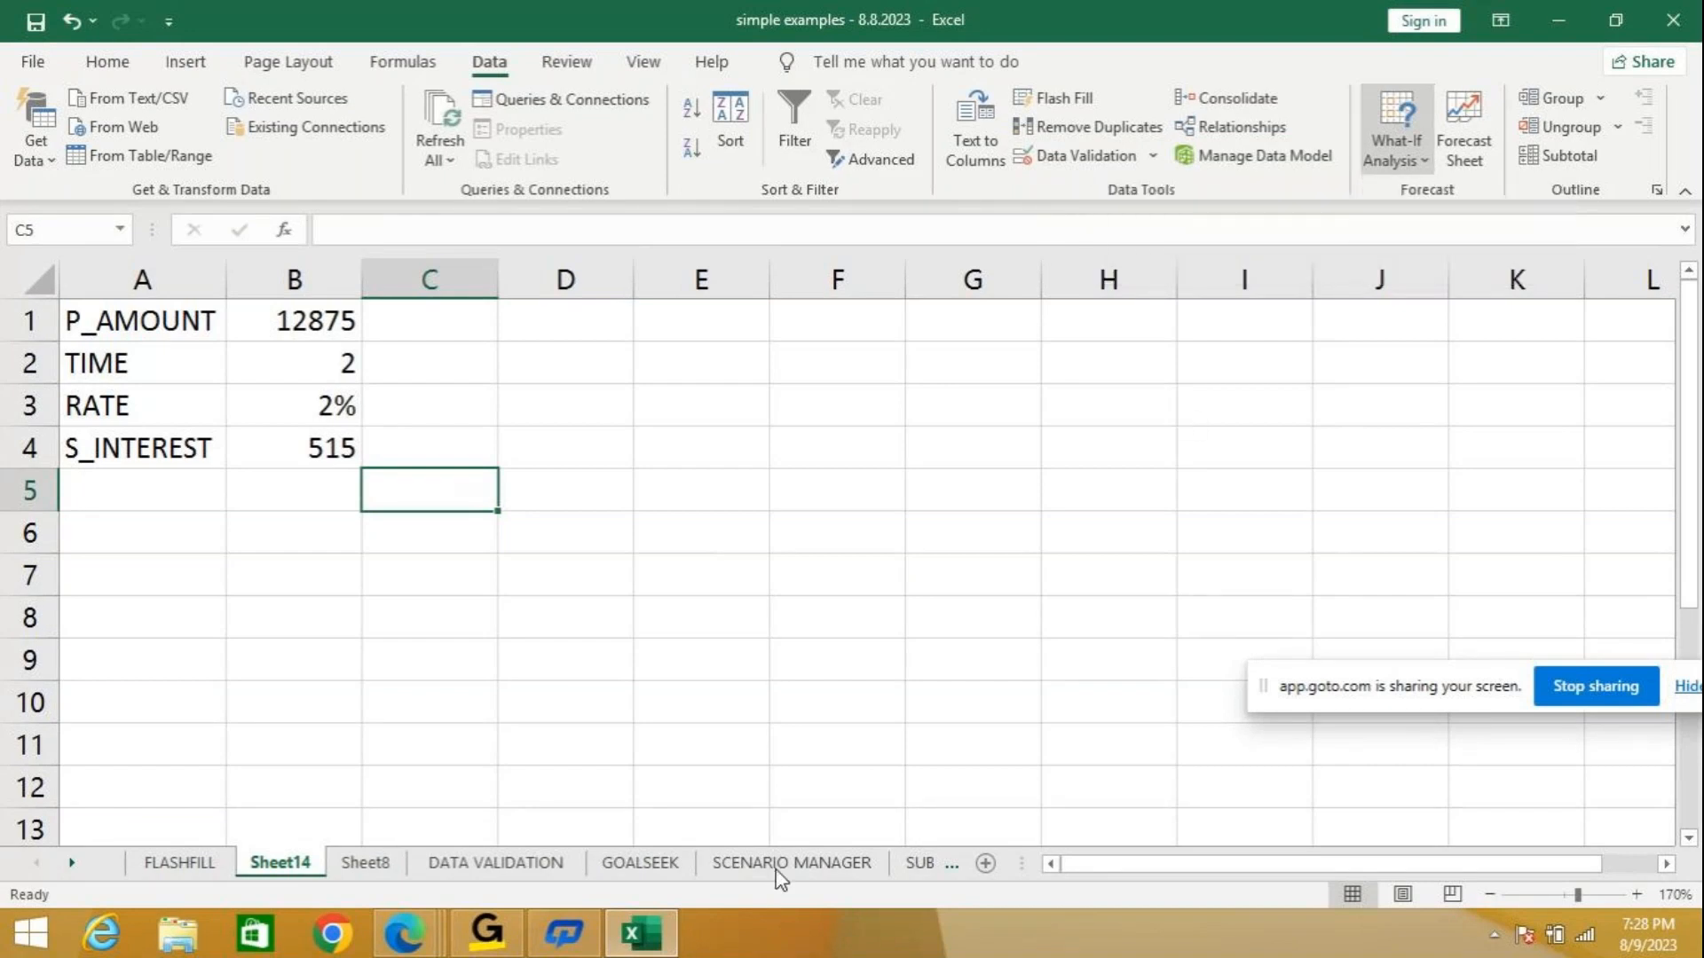
click(780, 864)
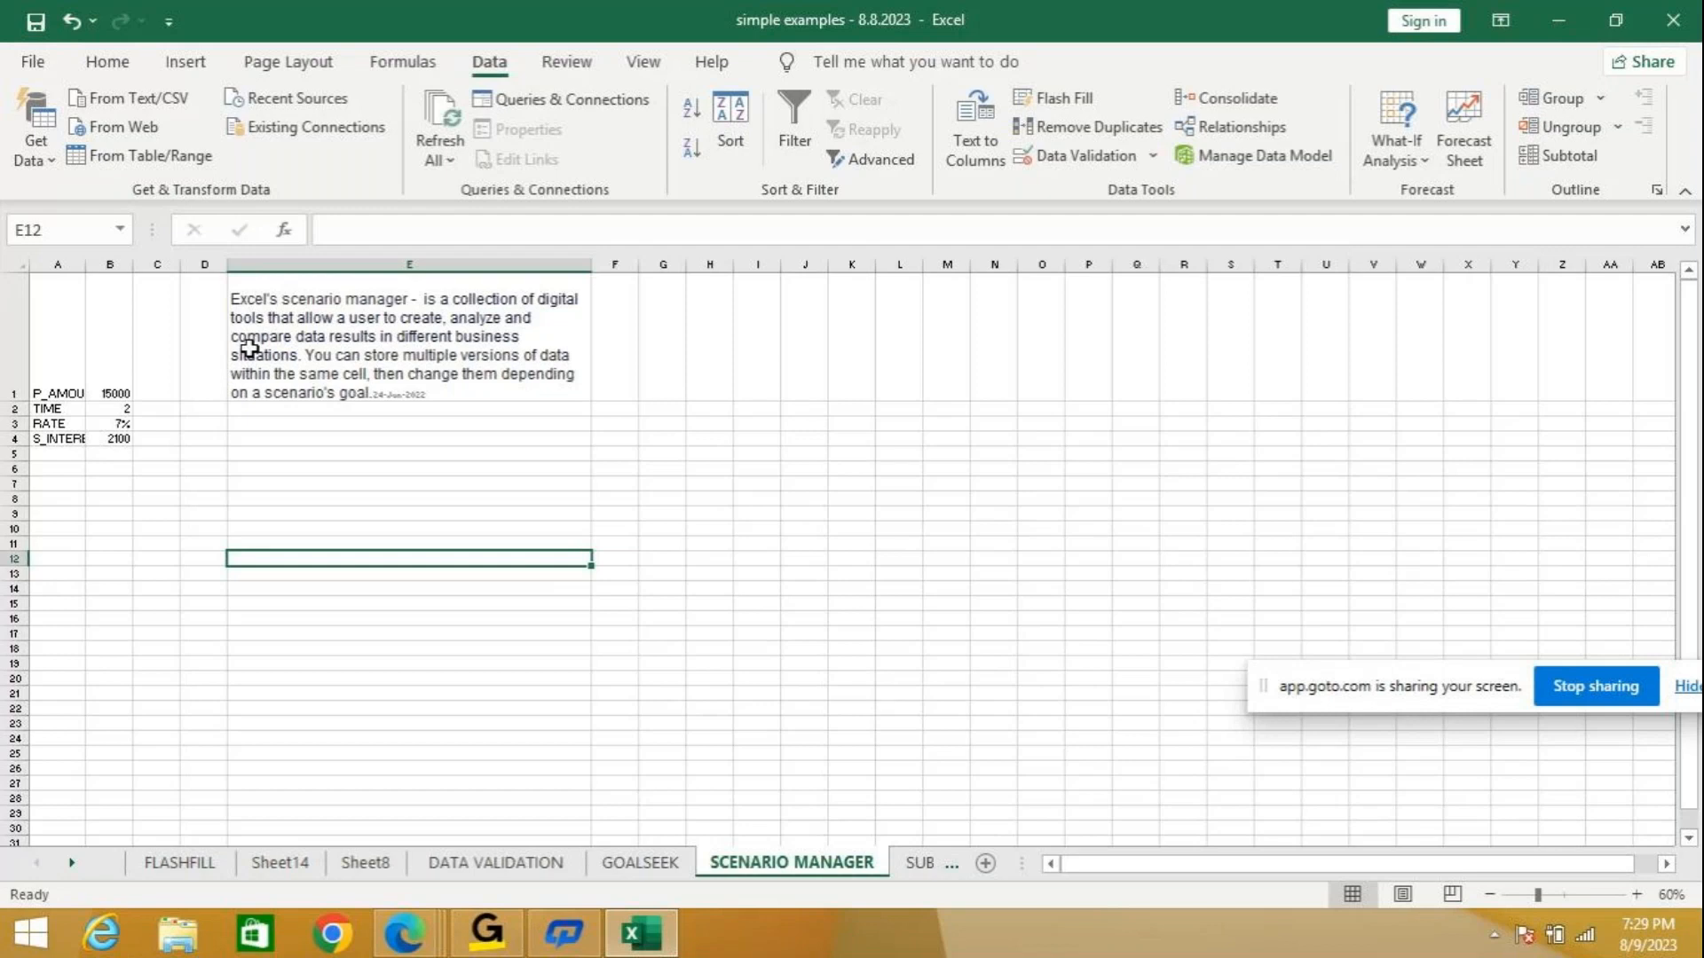
click(486, 863)
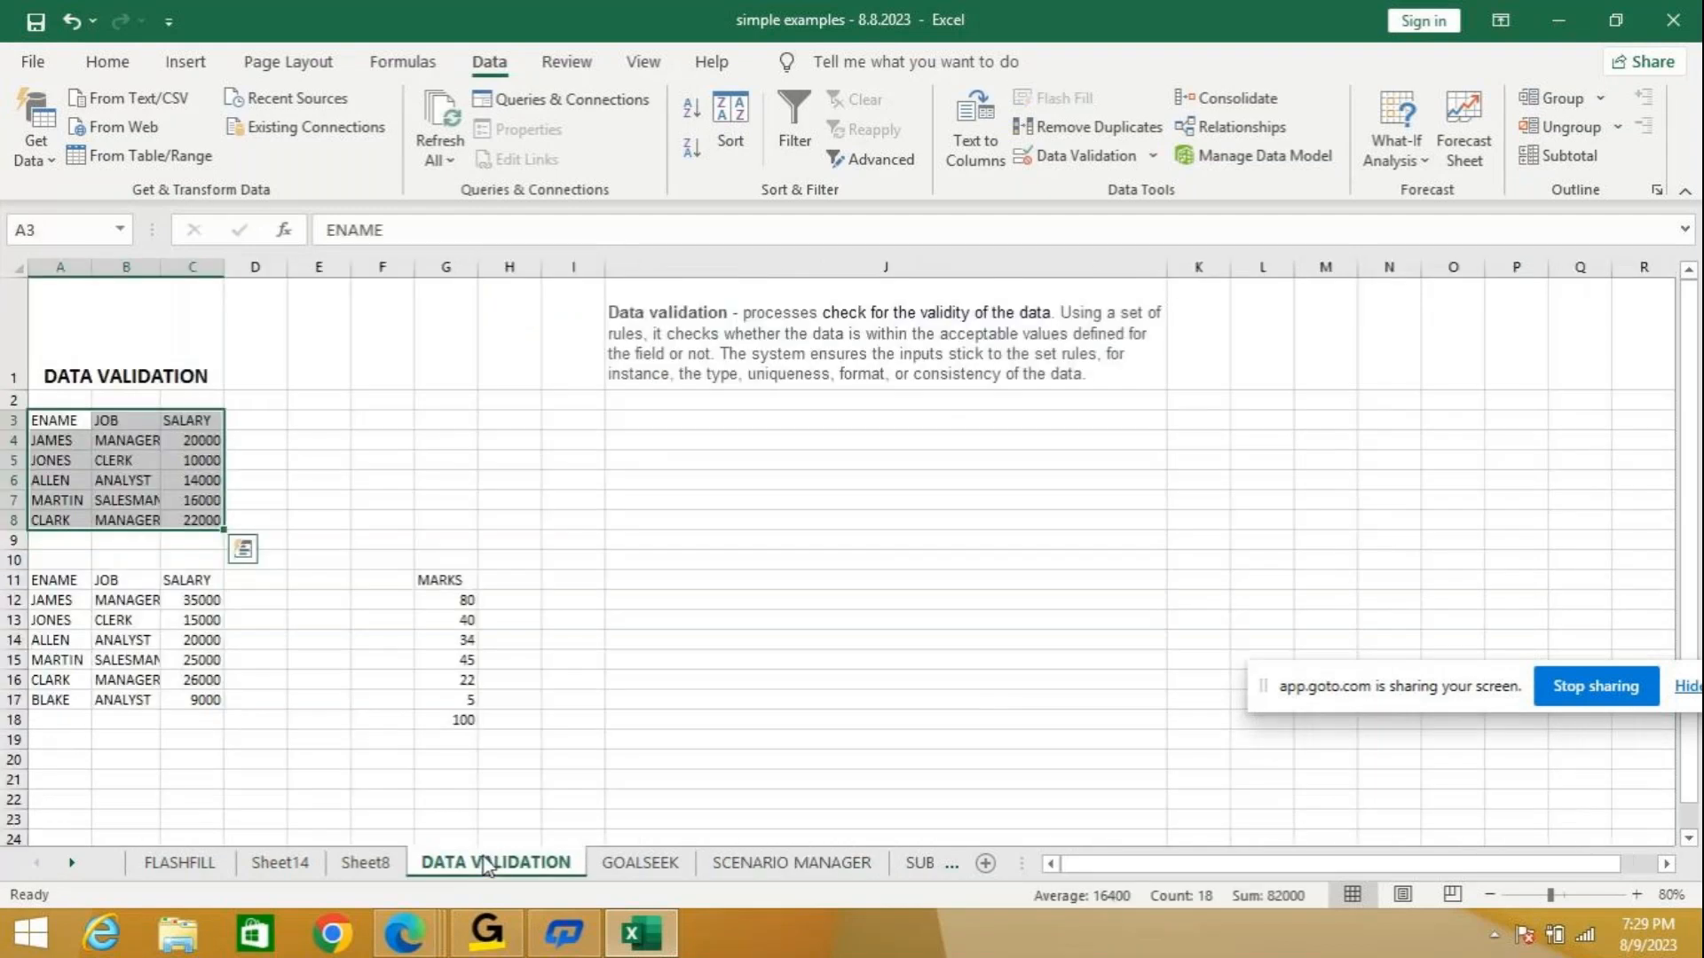
click(651, 869)
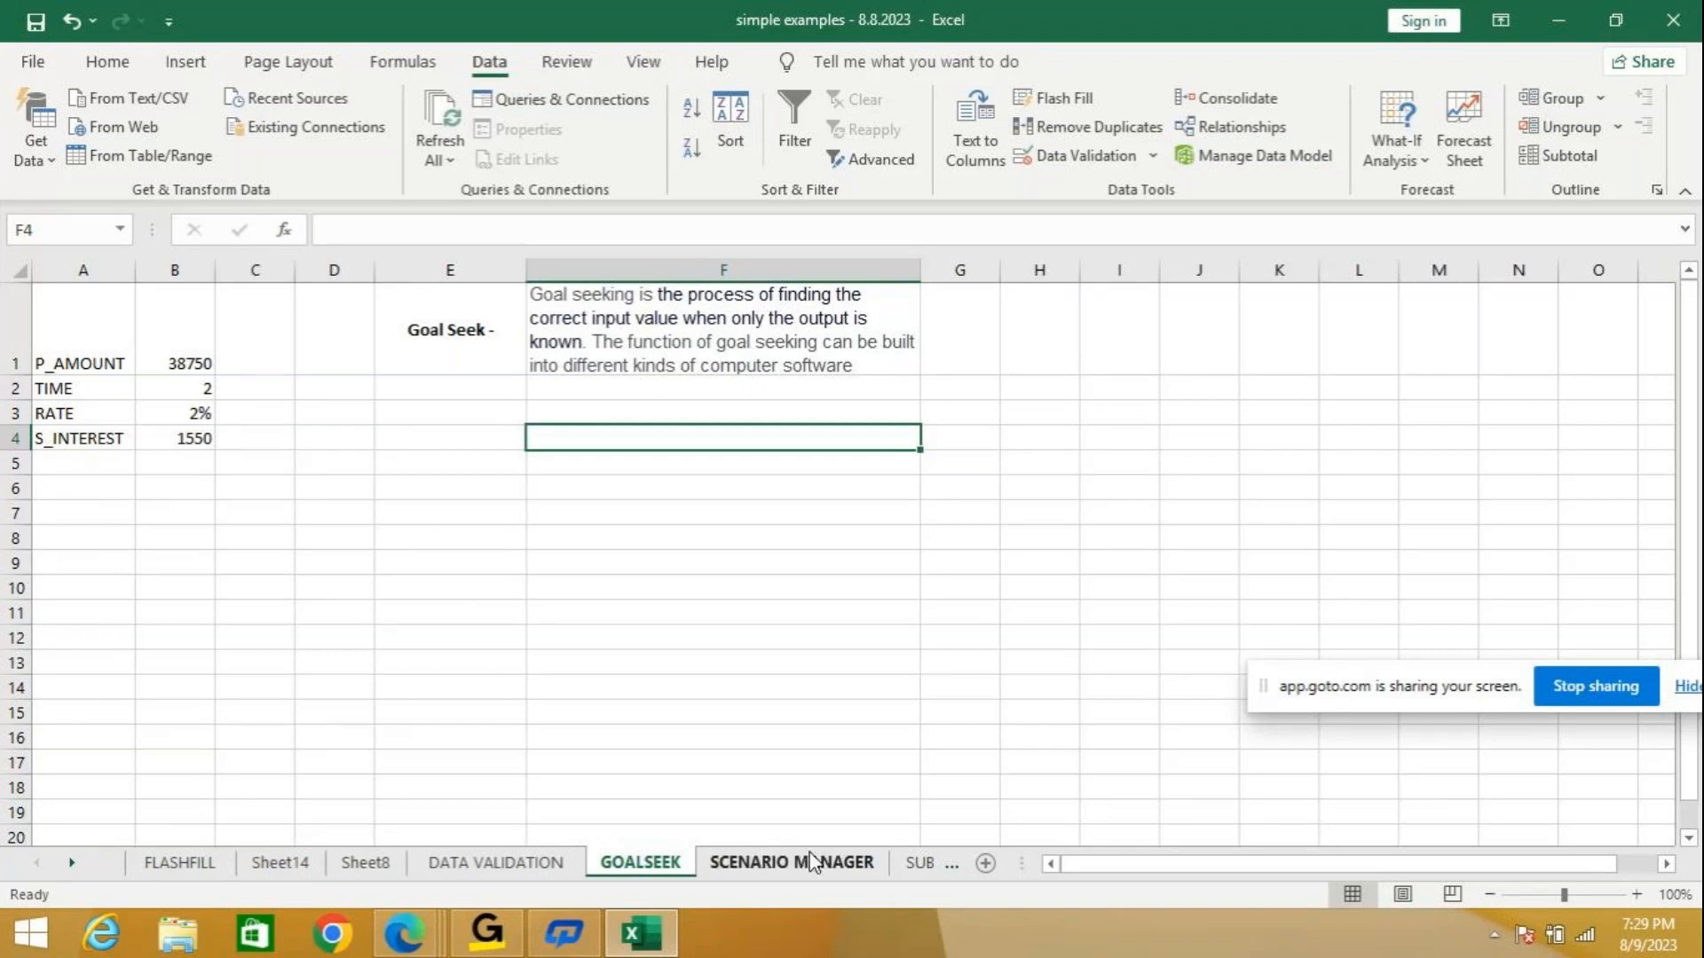
click(750, 865)
click(920, 865)
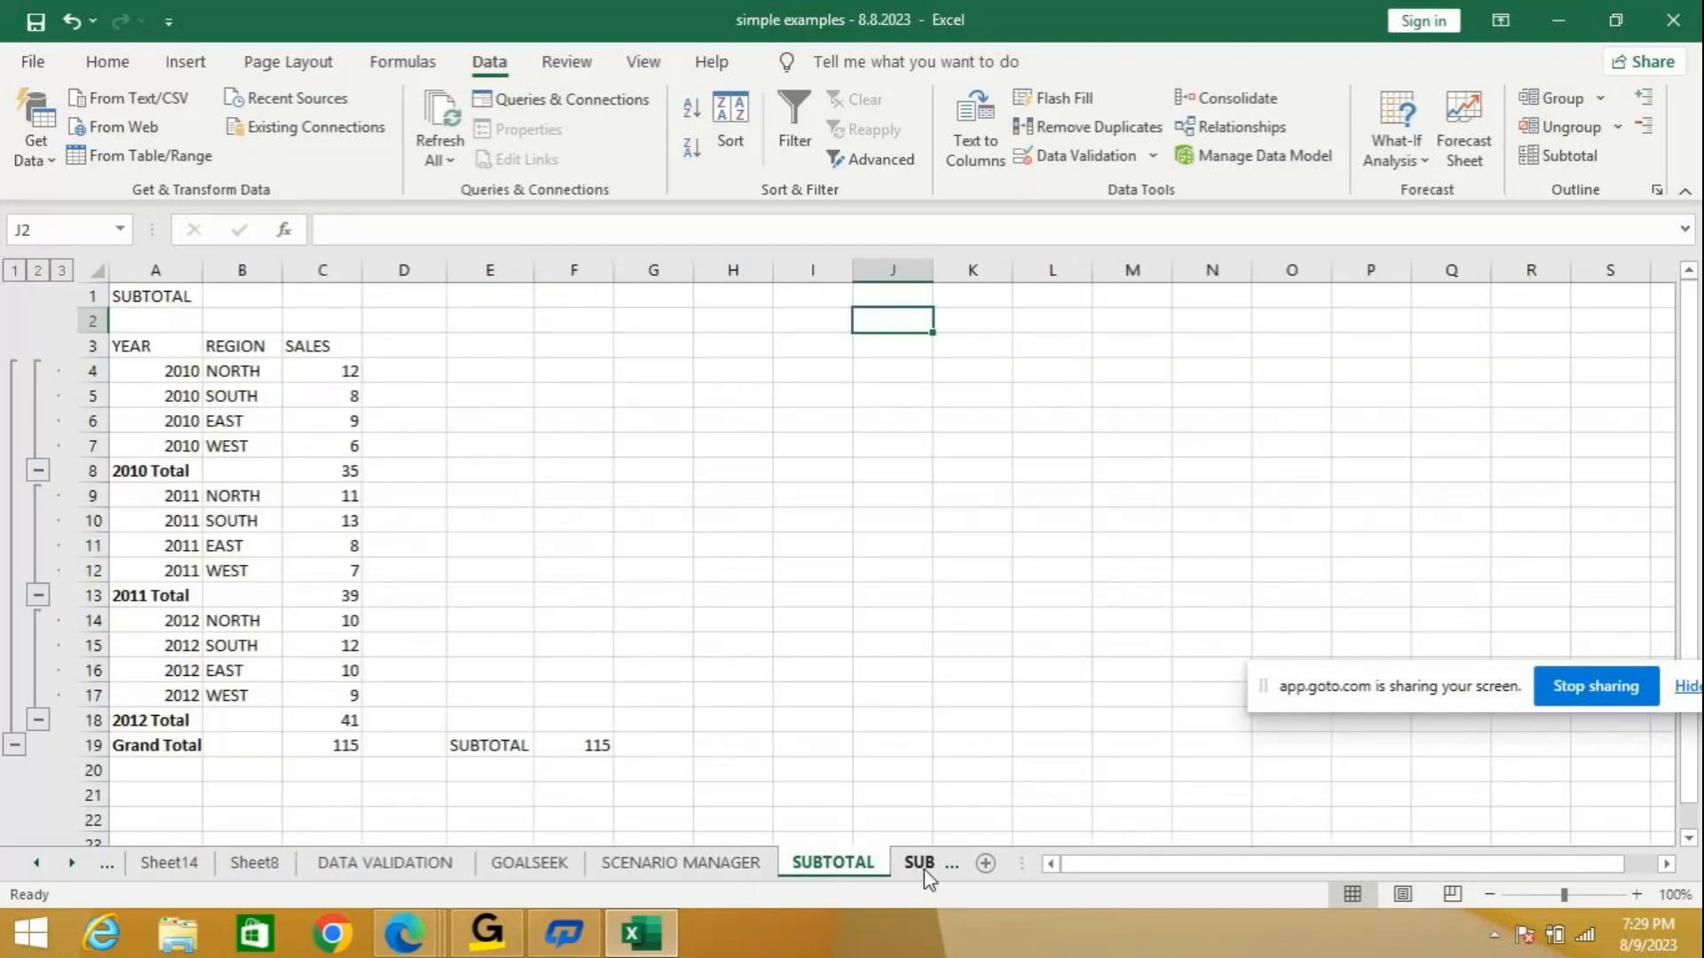
Insert a new blank worksheet before Sheet8 and enlarge its view to 150%.
right_click(254, 863)
click(355, 520)
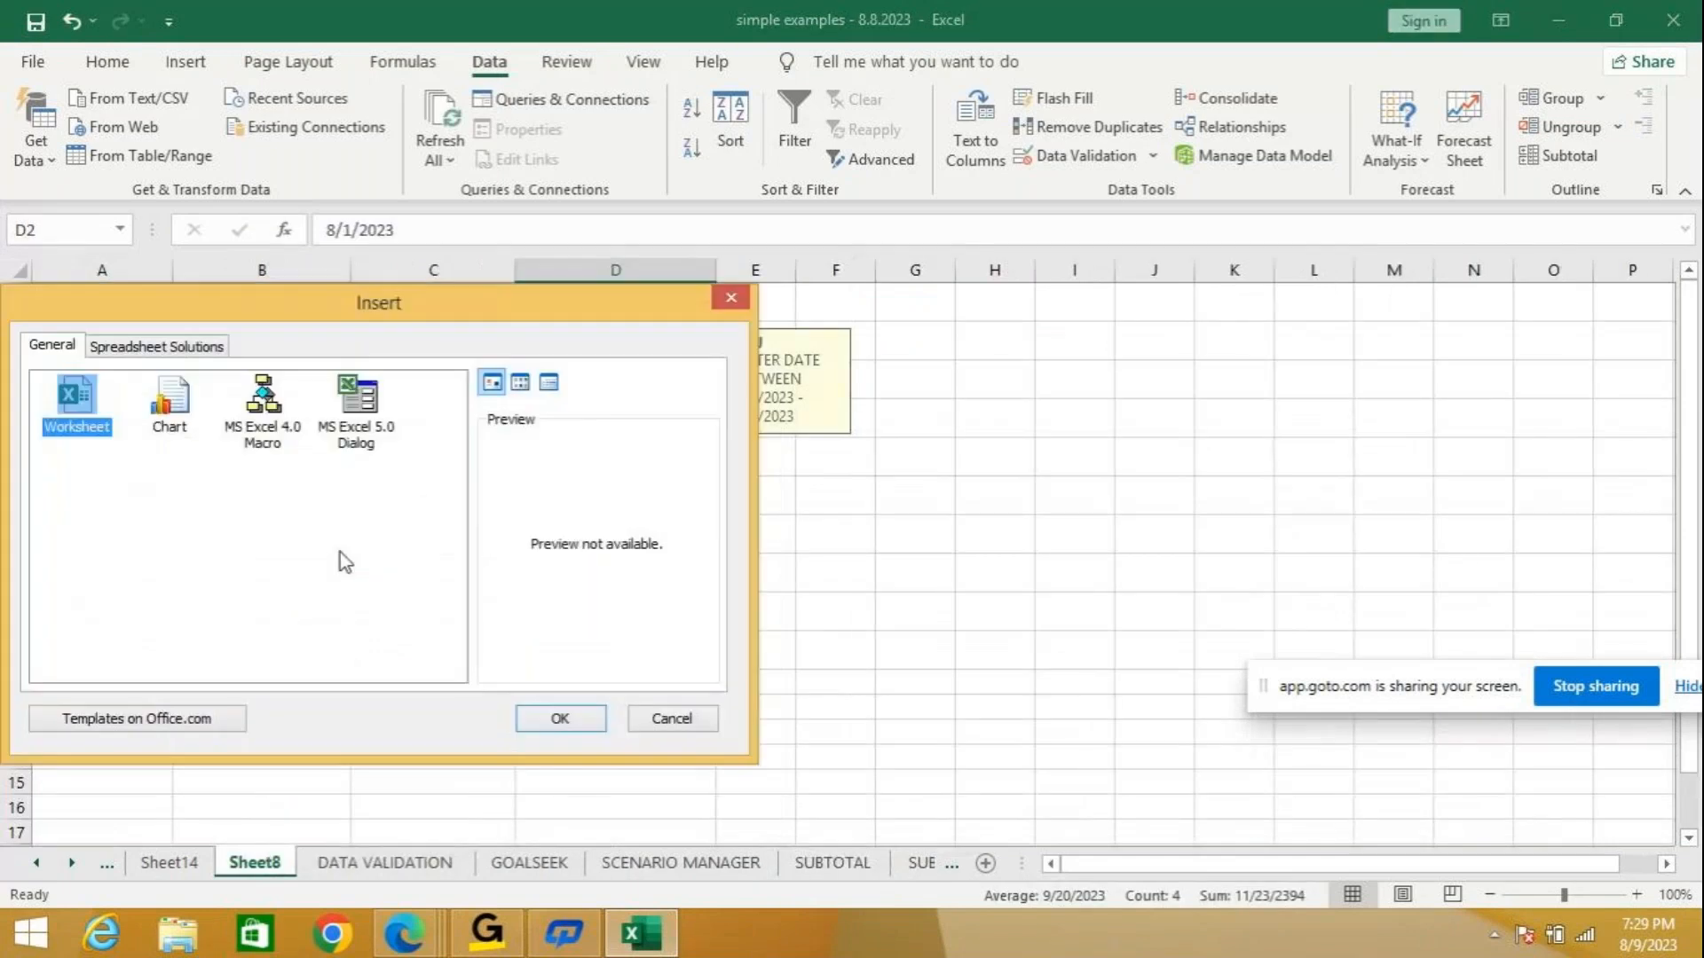
click(563, 719)
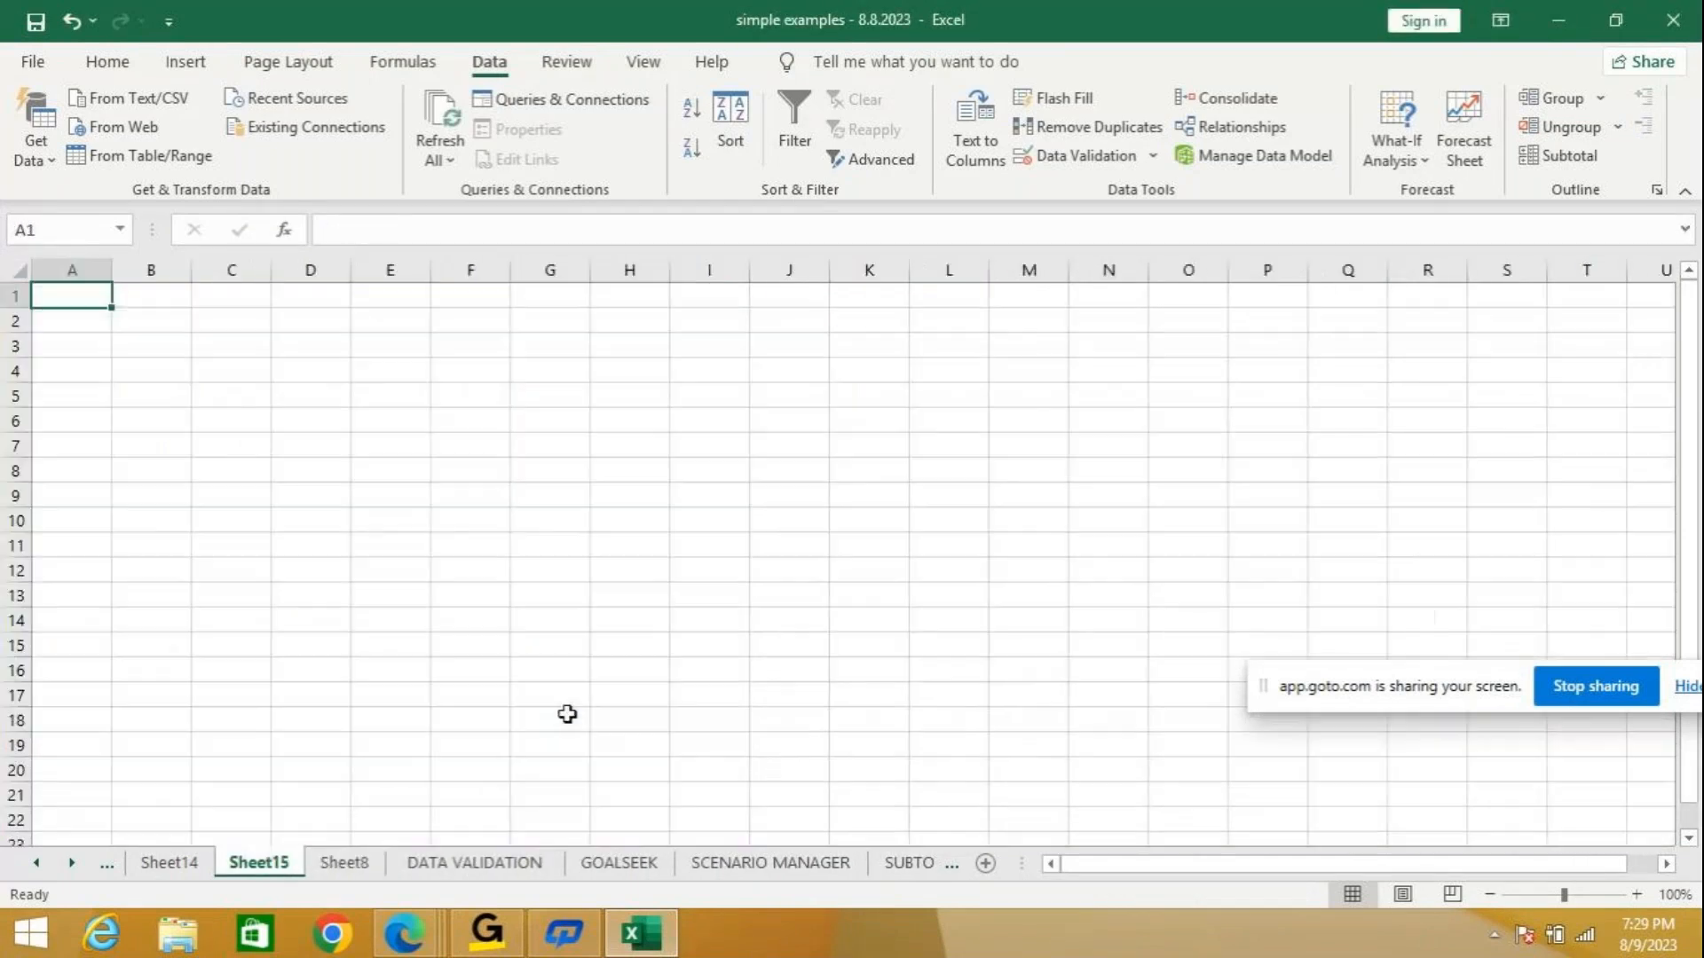
click(1639, 894)
click(1640, 893)
click(1640, 893)
click(1640, 893)
click(1640, 894)
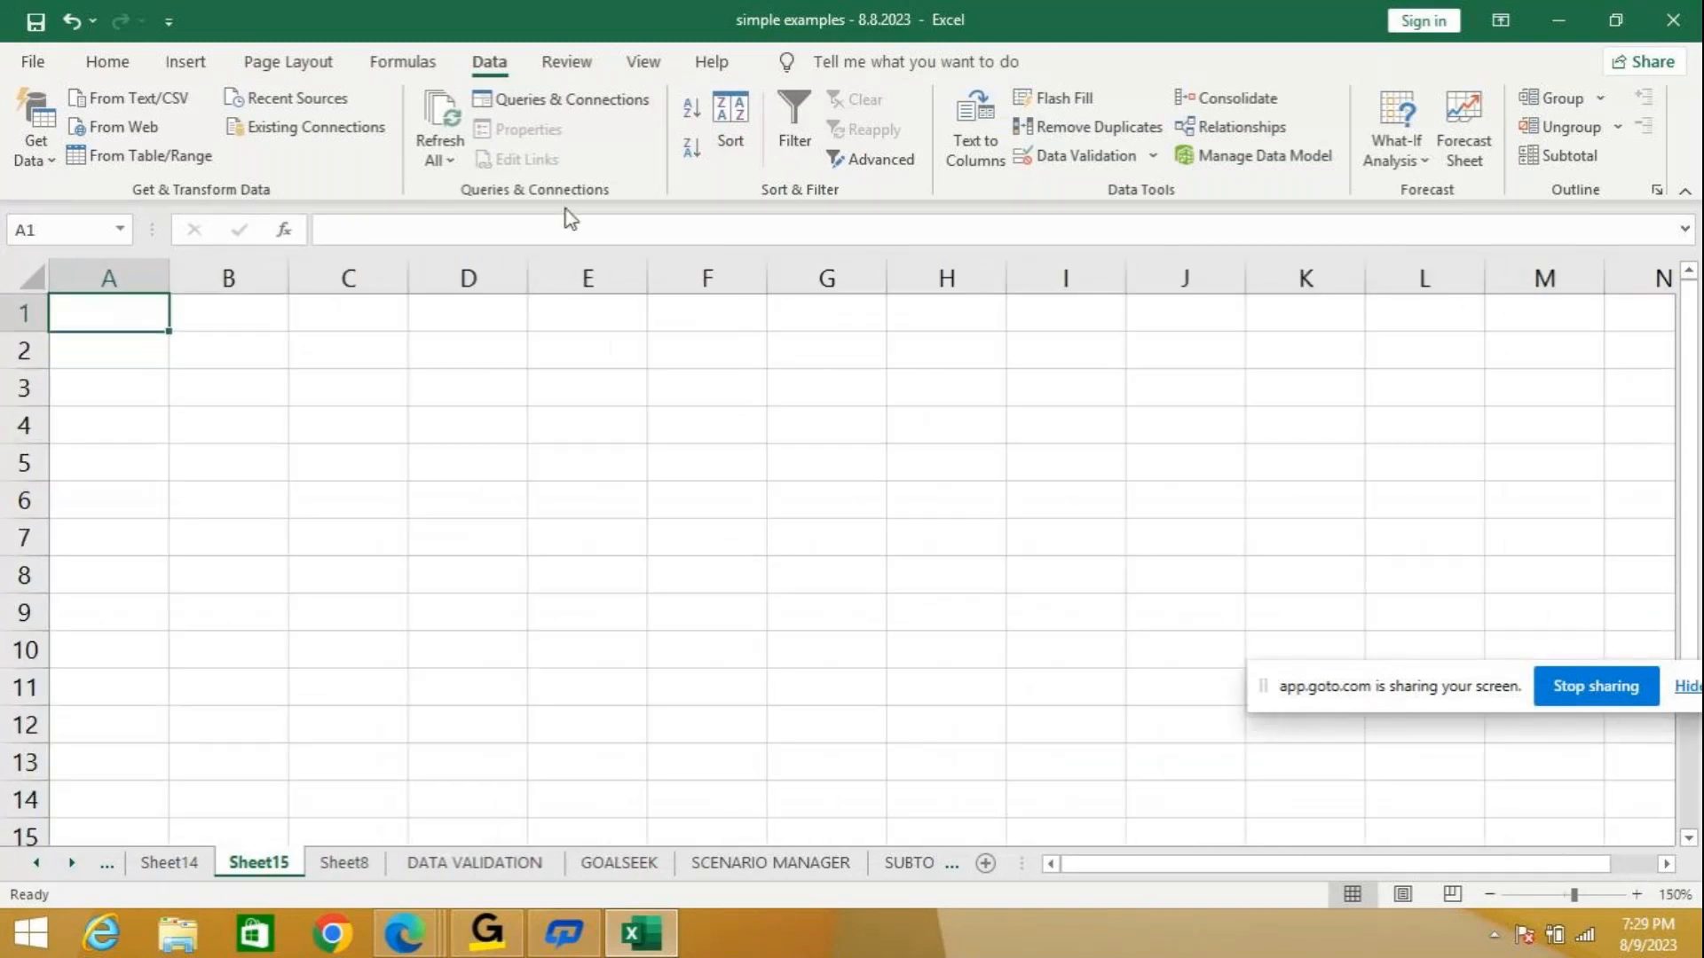
text(p)
key(BackSpace)
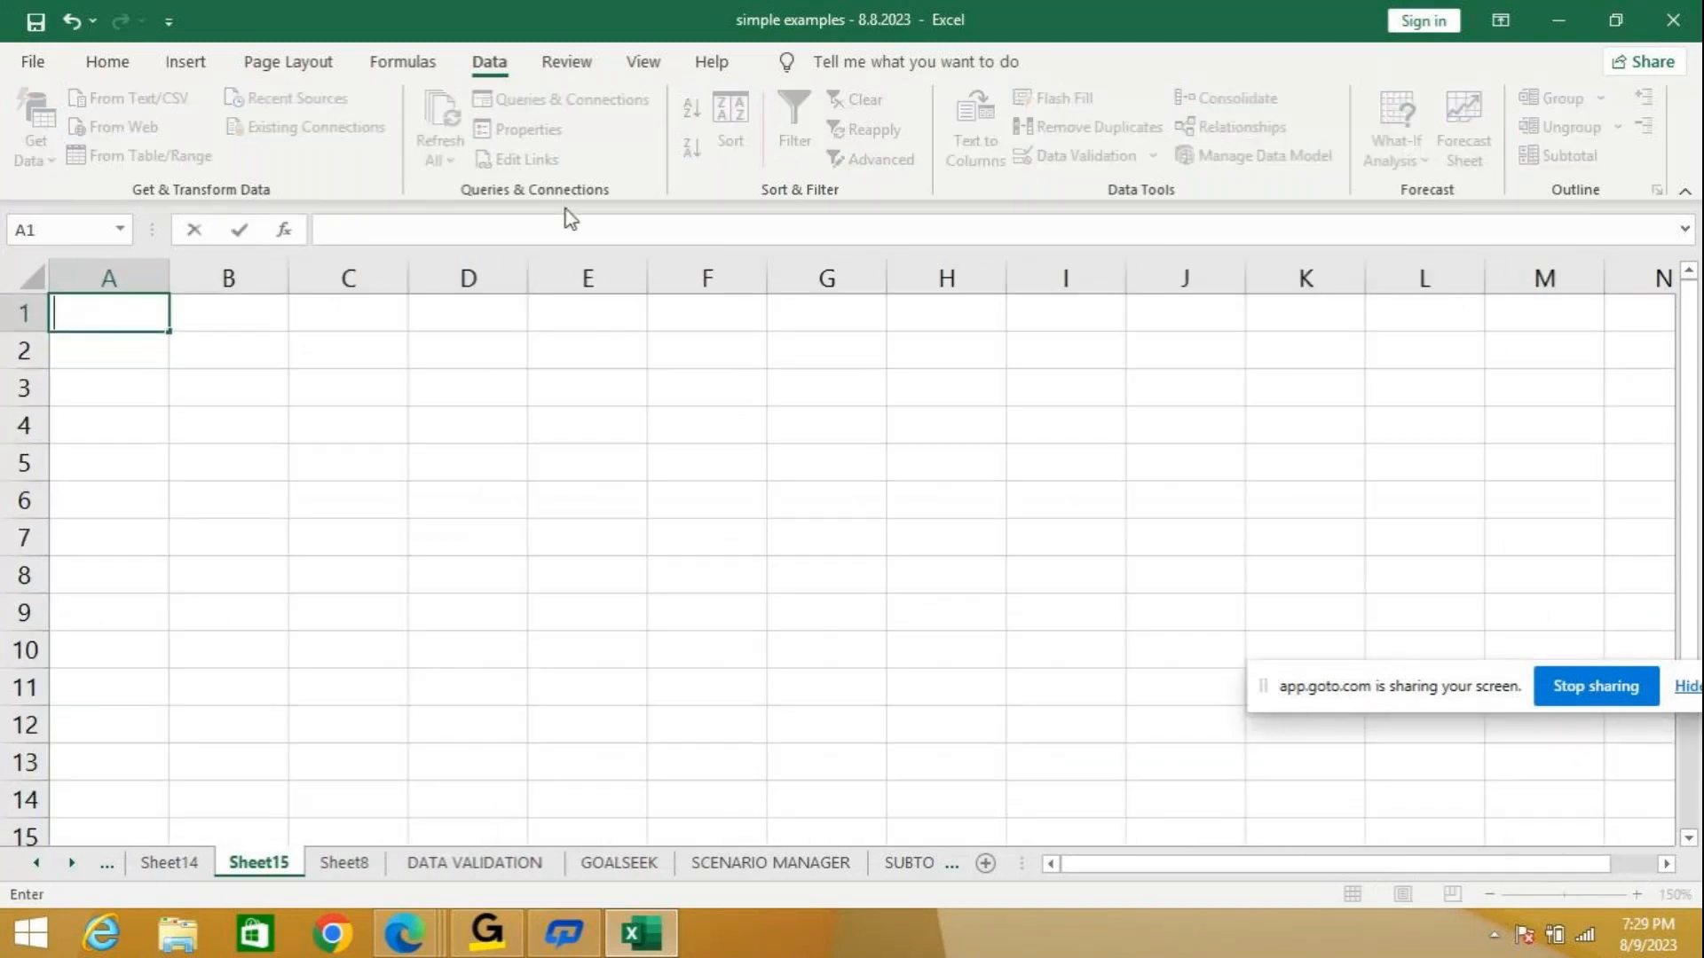
text(P)
key(BackSpace)
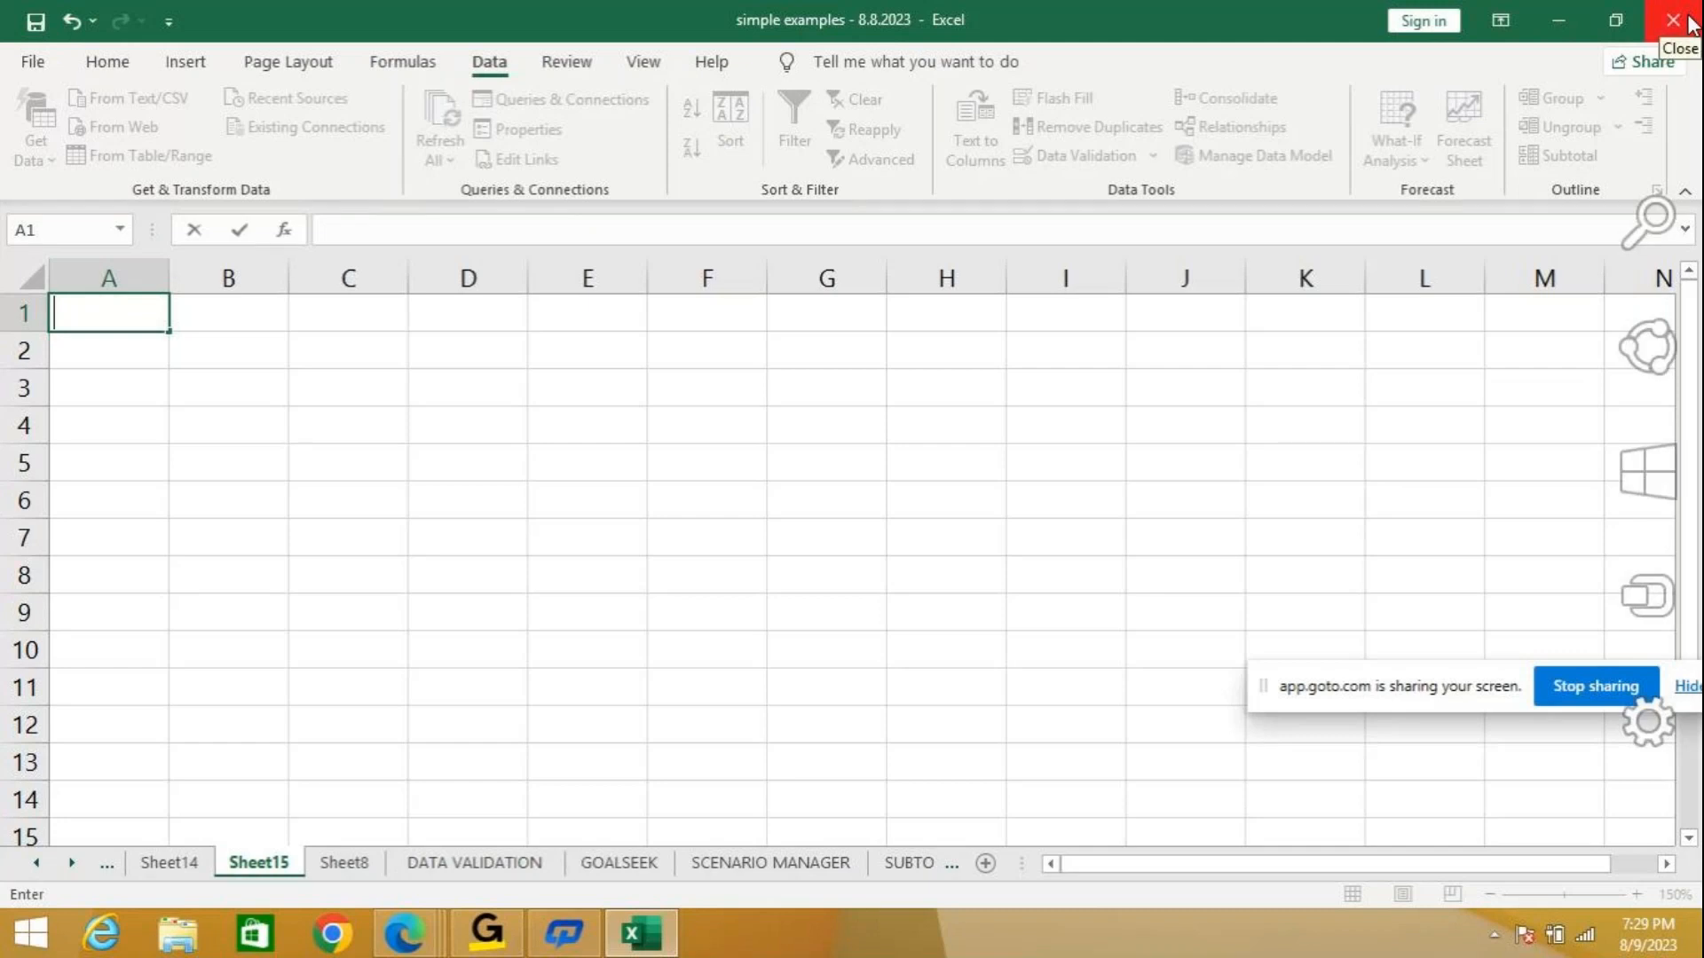
Create a new blank workbook and enter the label P_amount in A1.
click(17, 71)
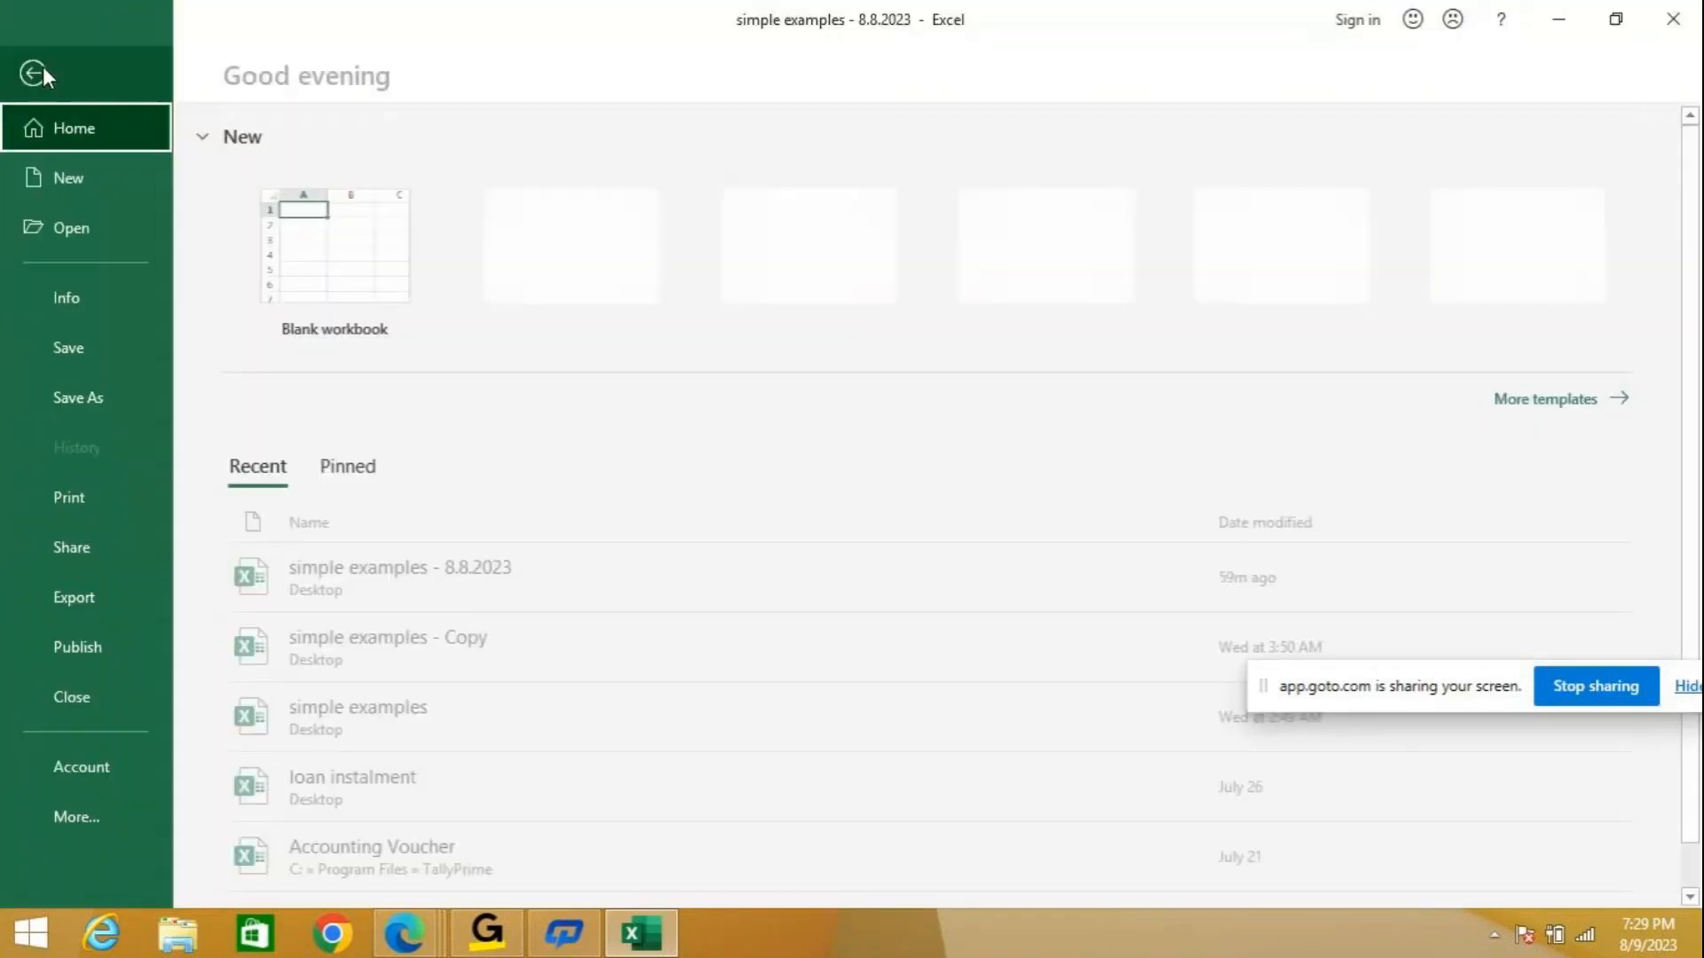
click(354, 266)
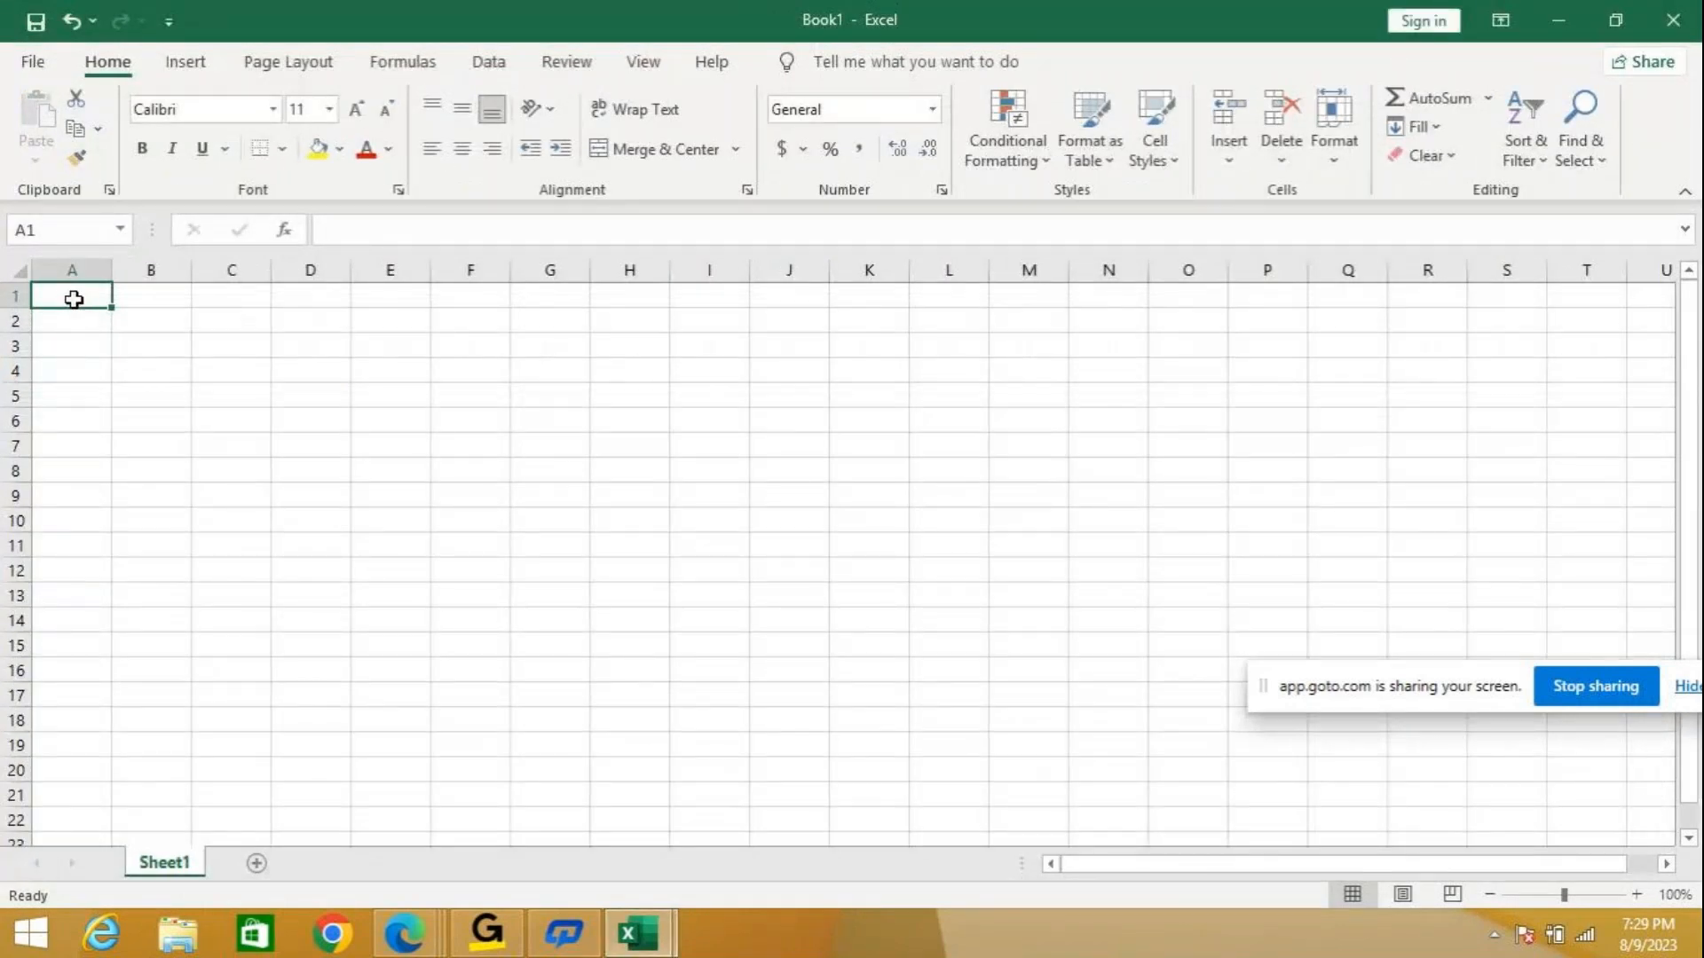
text(p)
key(BackSpace)
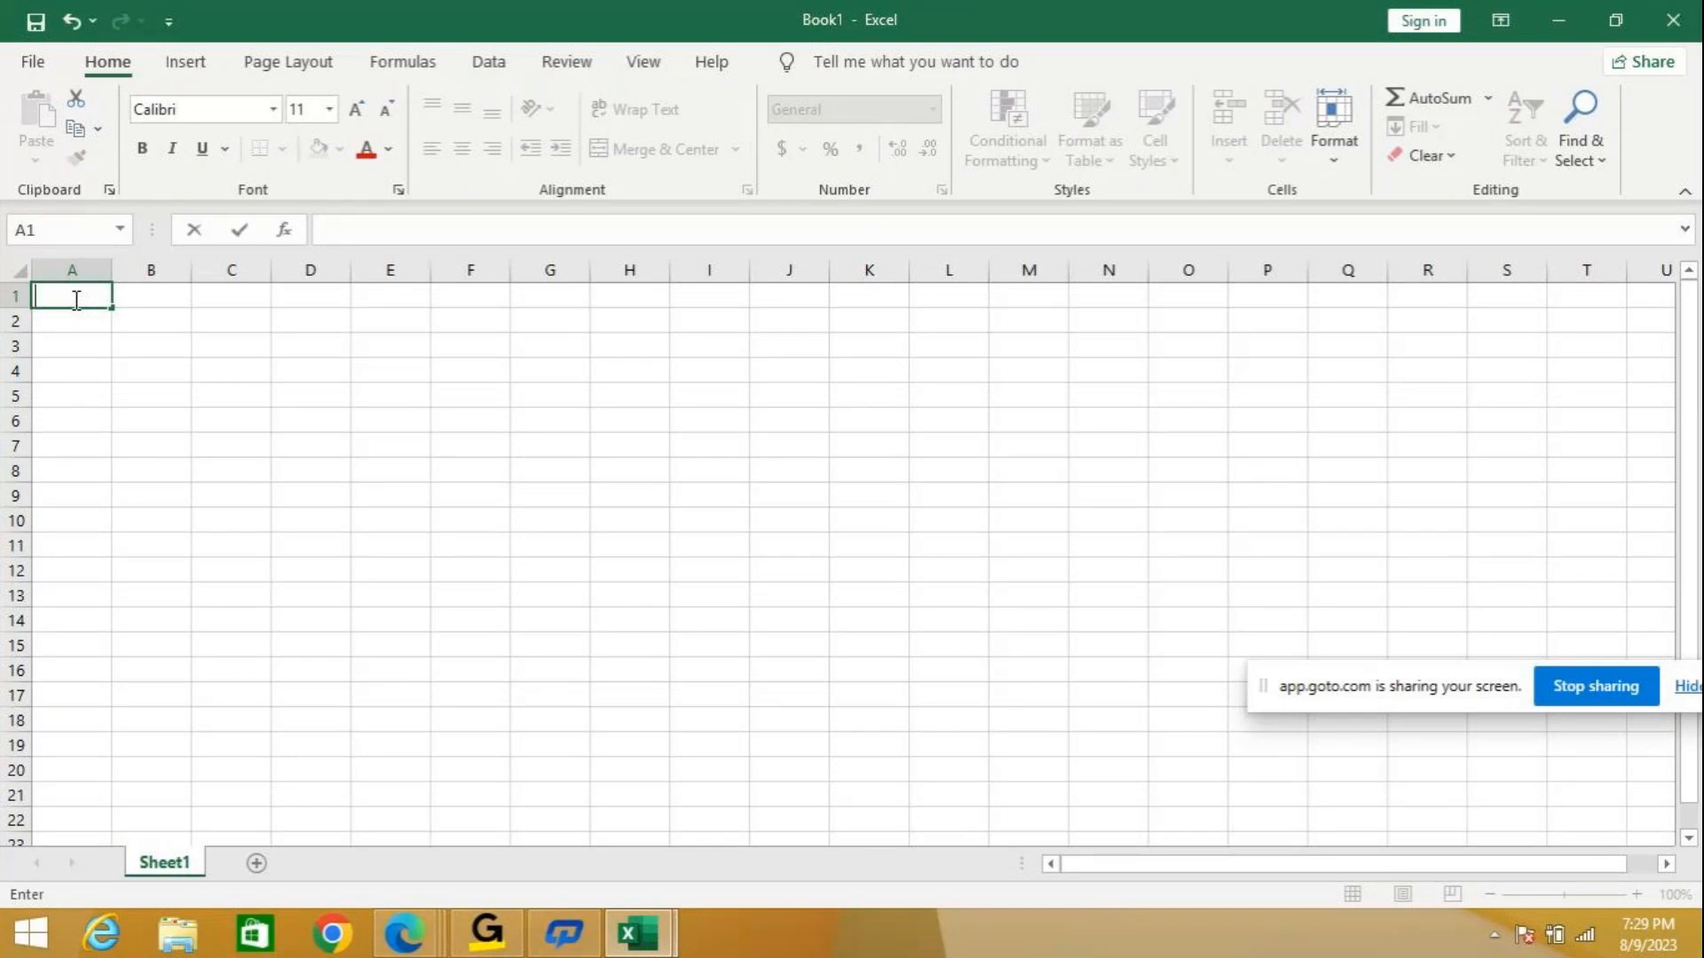
text(P_amount)
key(Return)
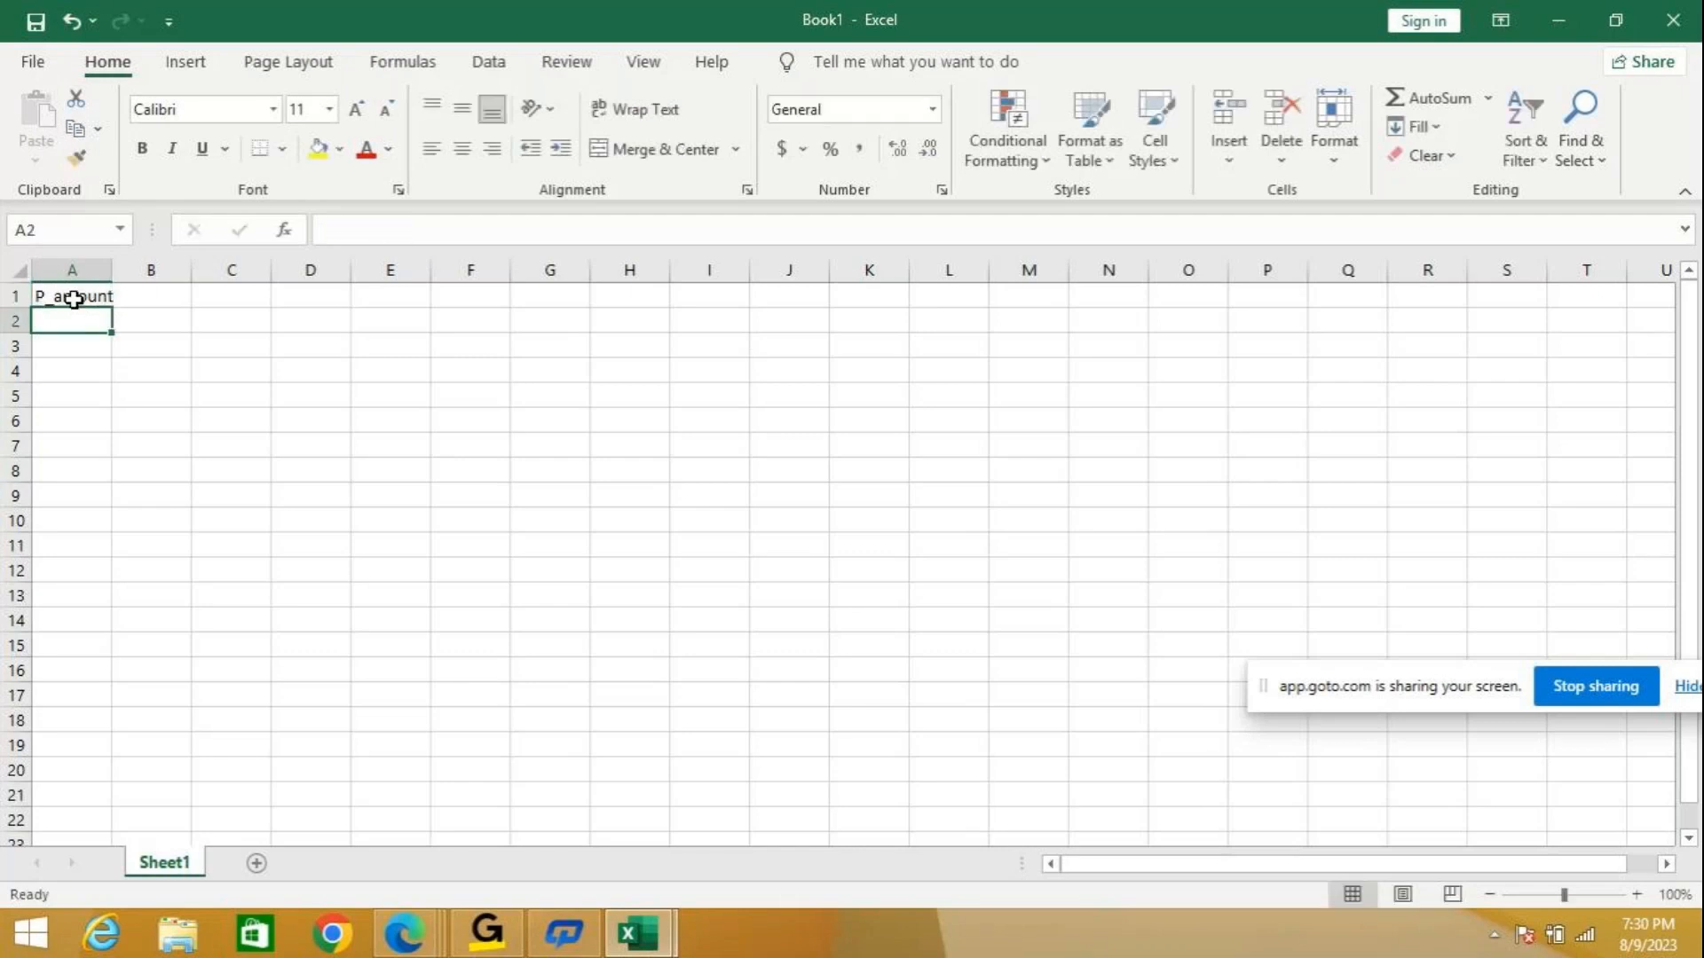
Enter the labels Time, Rate and S_Interest in cells A2 to A4 below P_amount.
text(time)
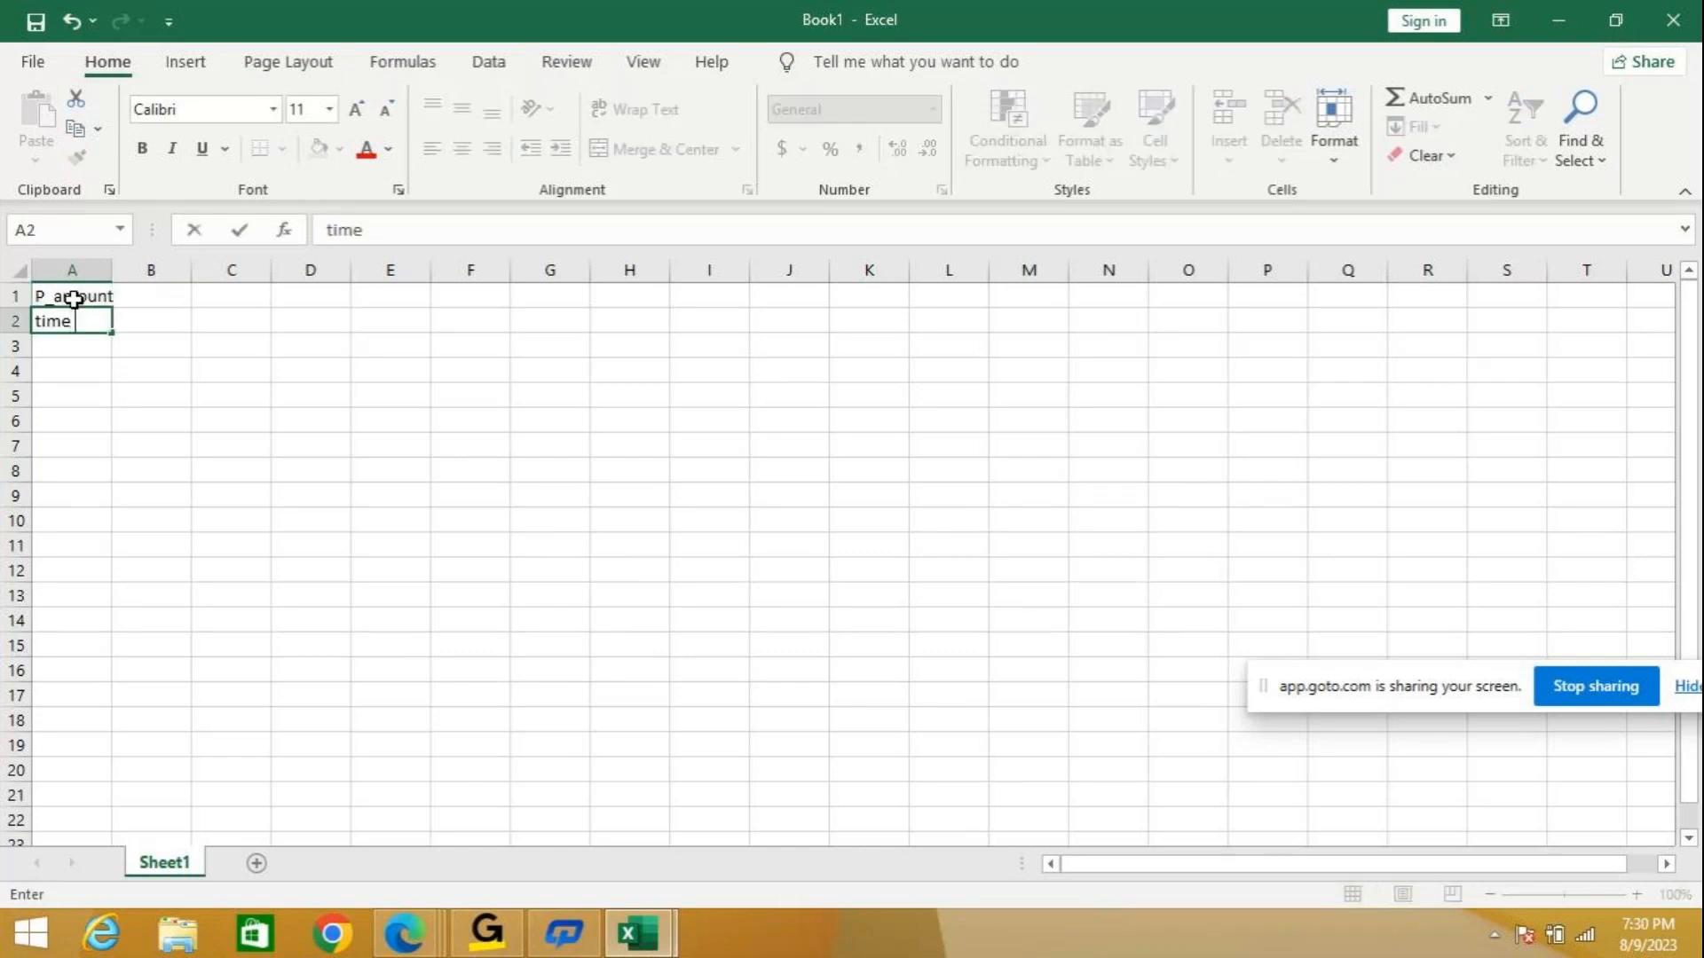
key(BackSpace)
key(BackSpace)
key(BackSpace)
key(BackSpace)
text(Time)
key(Return)
text(Rate)
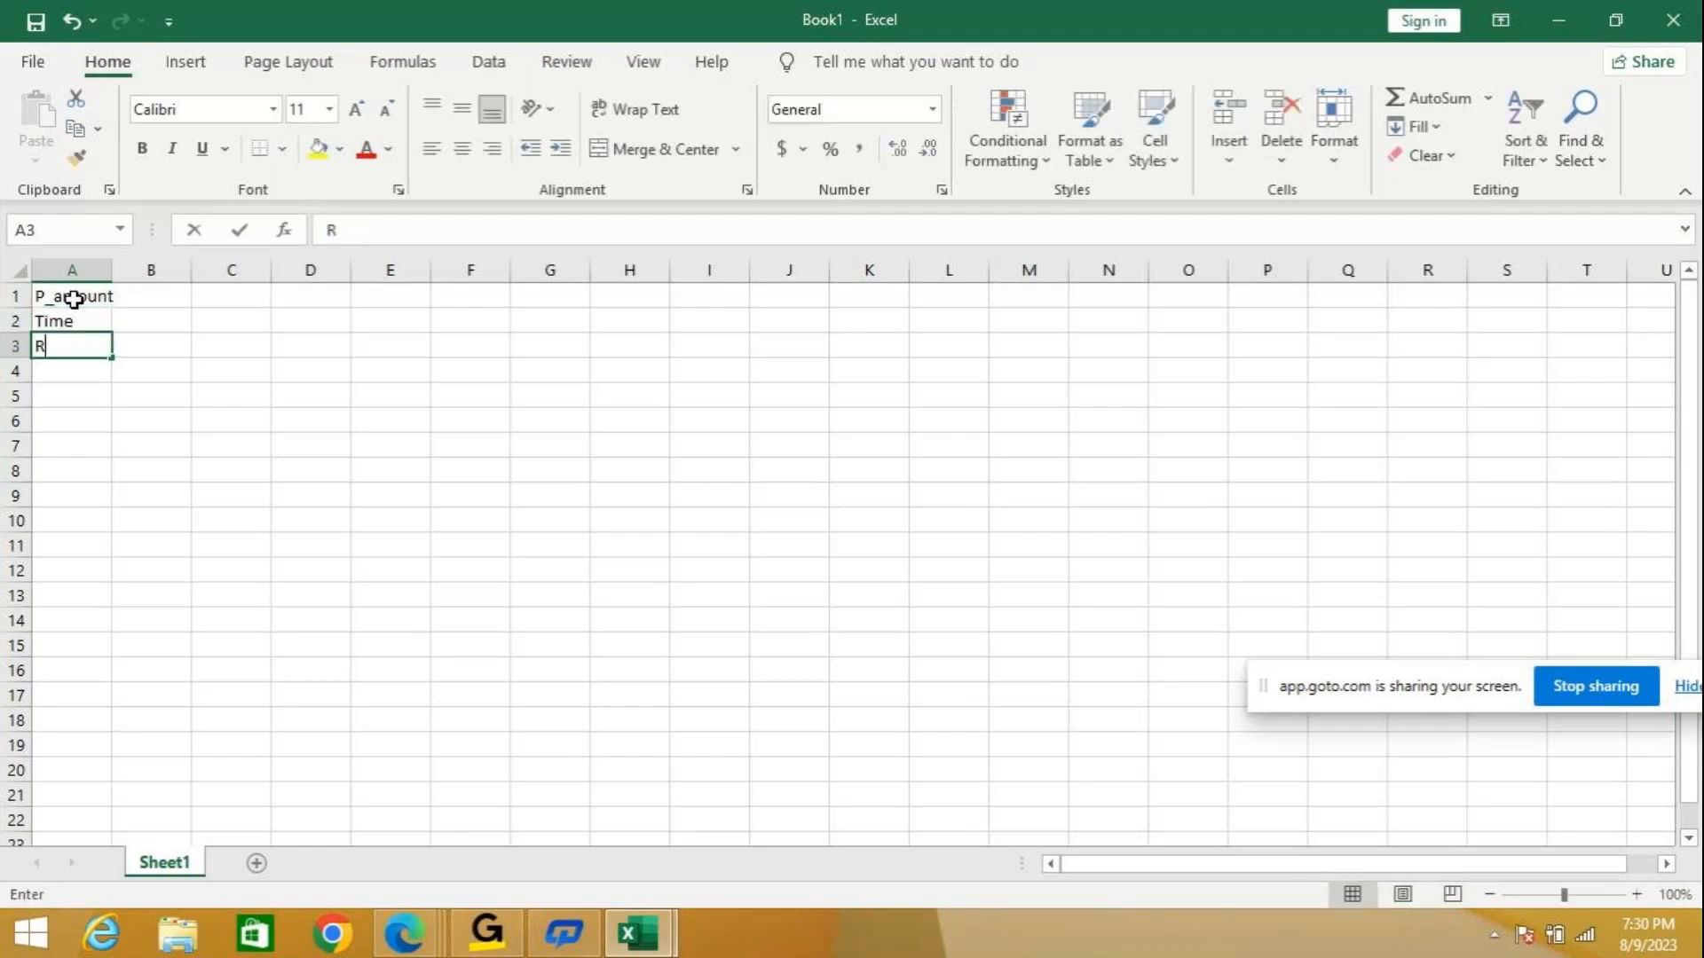
key(Return)
text(S_)
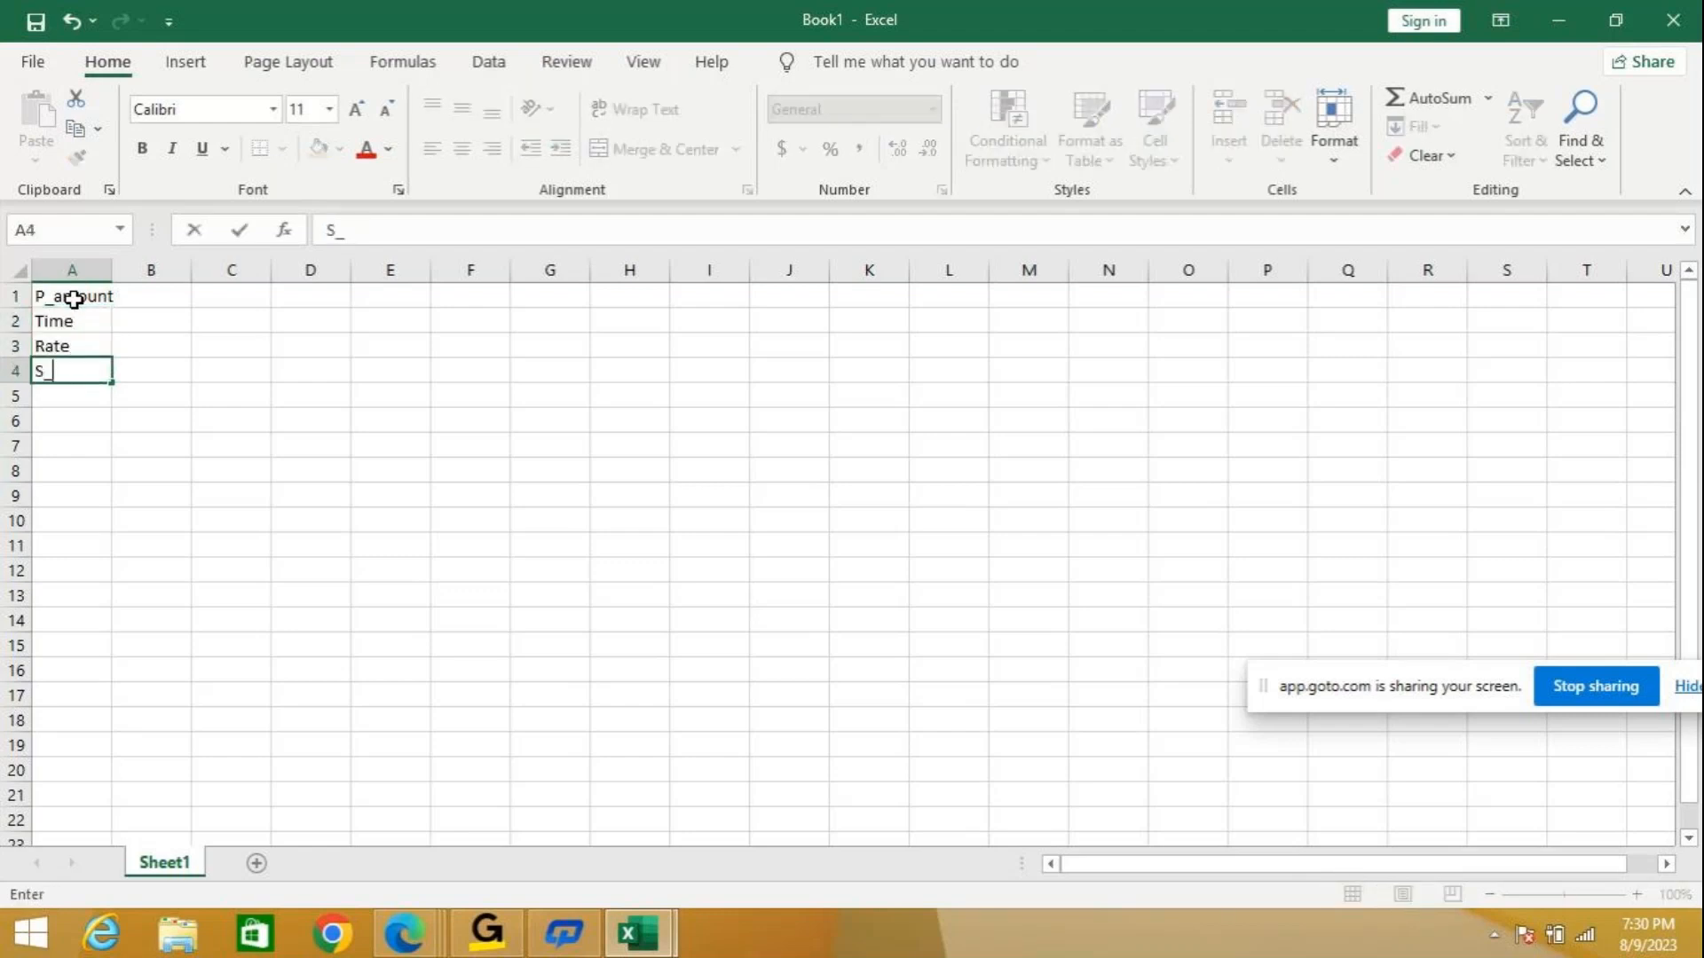
text(Interest)
key(Return)
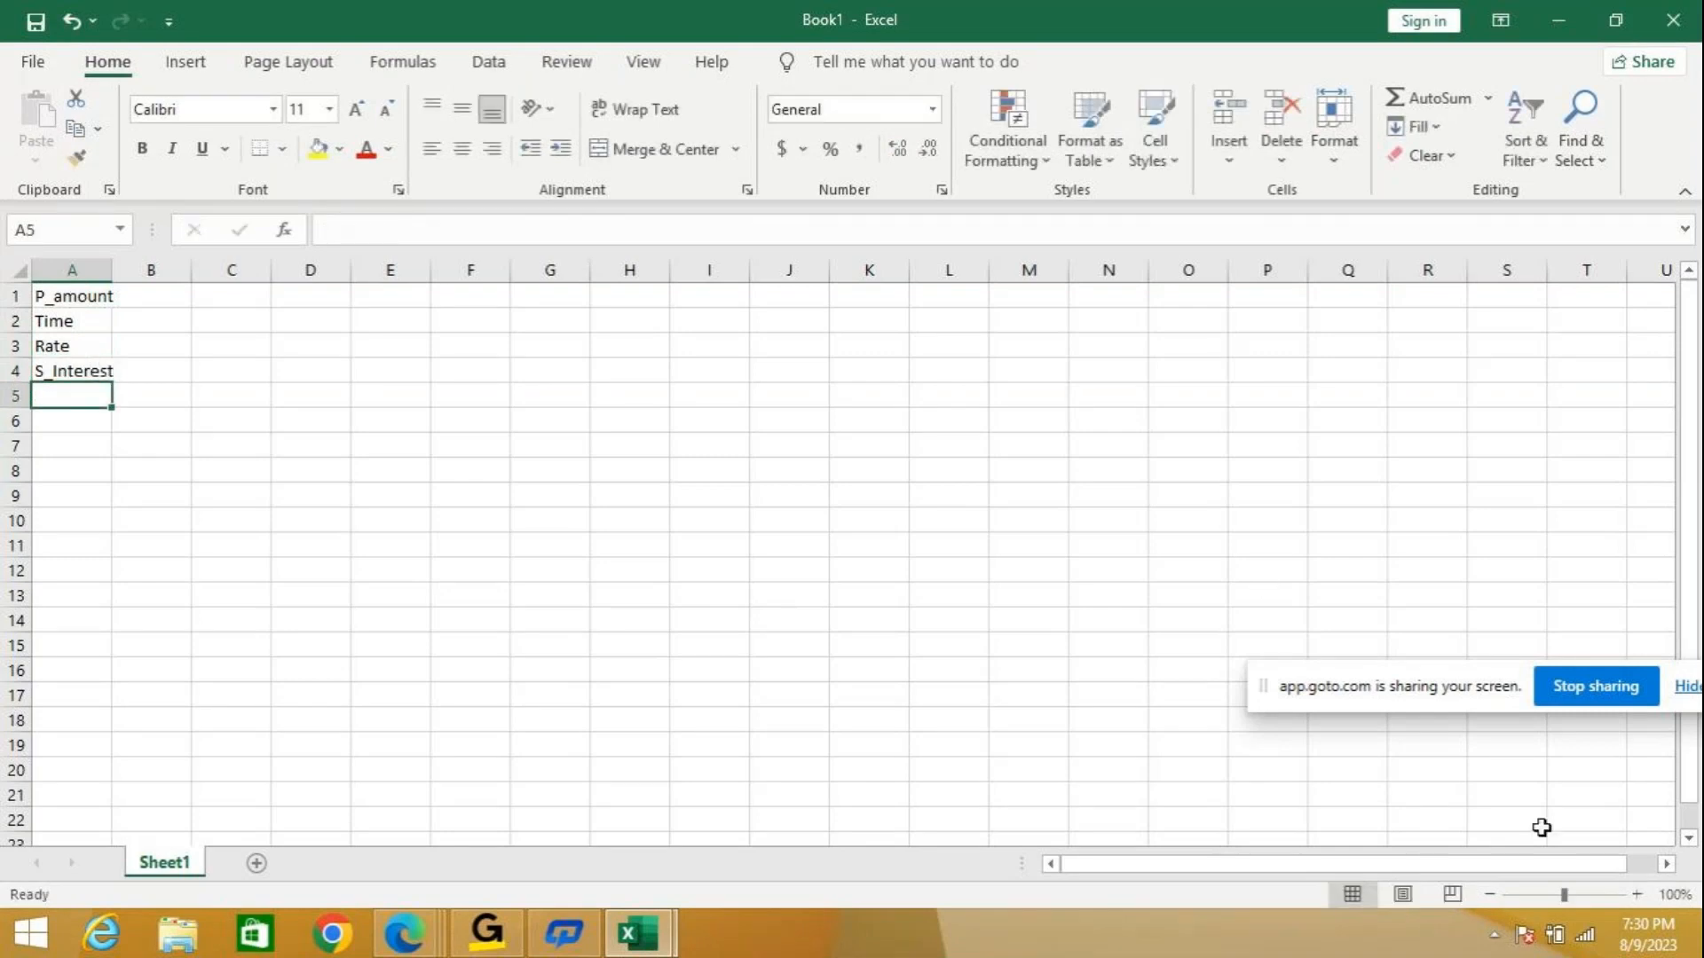
Widen column A slightly so that its labels fit.
click(1638, 895)
click(1638, 895)
click(1638, 896)
click(1638, 895)
click(1638, 895)
click(1638, 895)
click(1638, 896)
drag(195, 280, 206, 280)
Enter 5000 as the P_amount in B1, 2 as the Time in B2 and 2% as the Rate in B3.
click(308, 320)
text(5000)
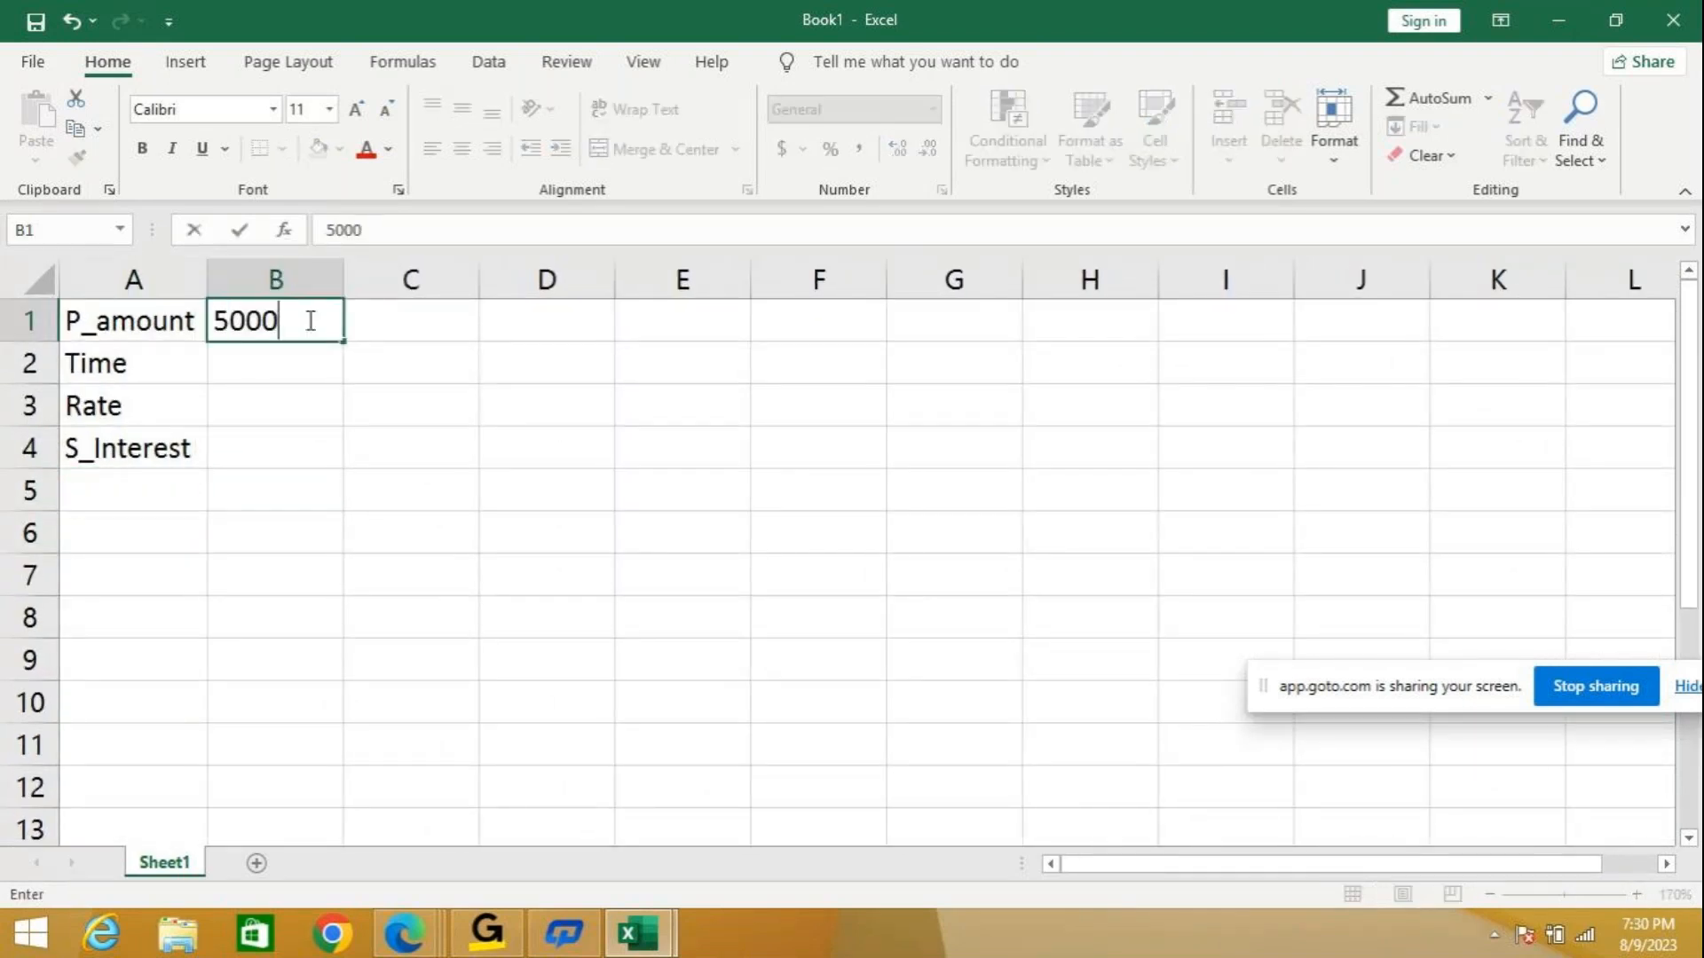
key(Return)
text(2)
key(Return)
text(2)
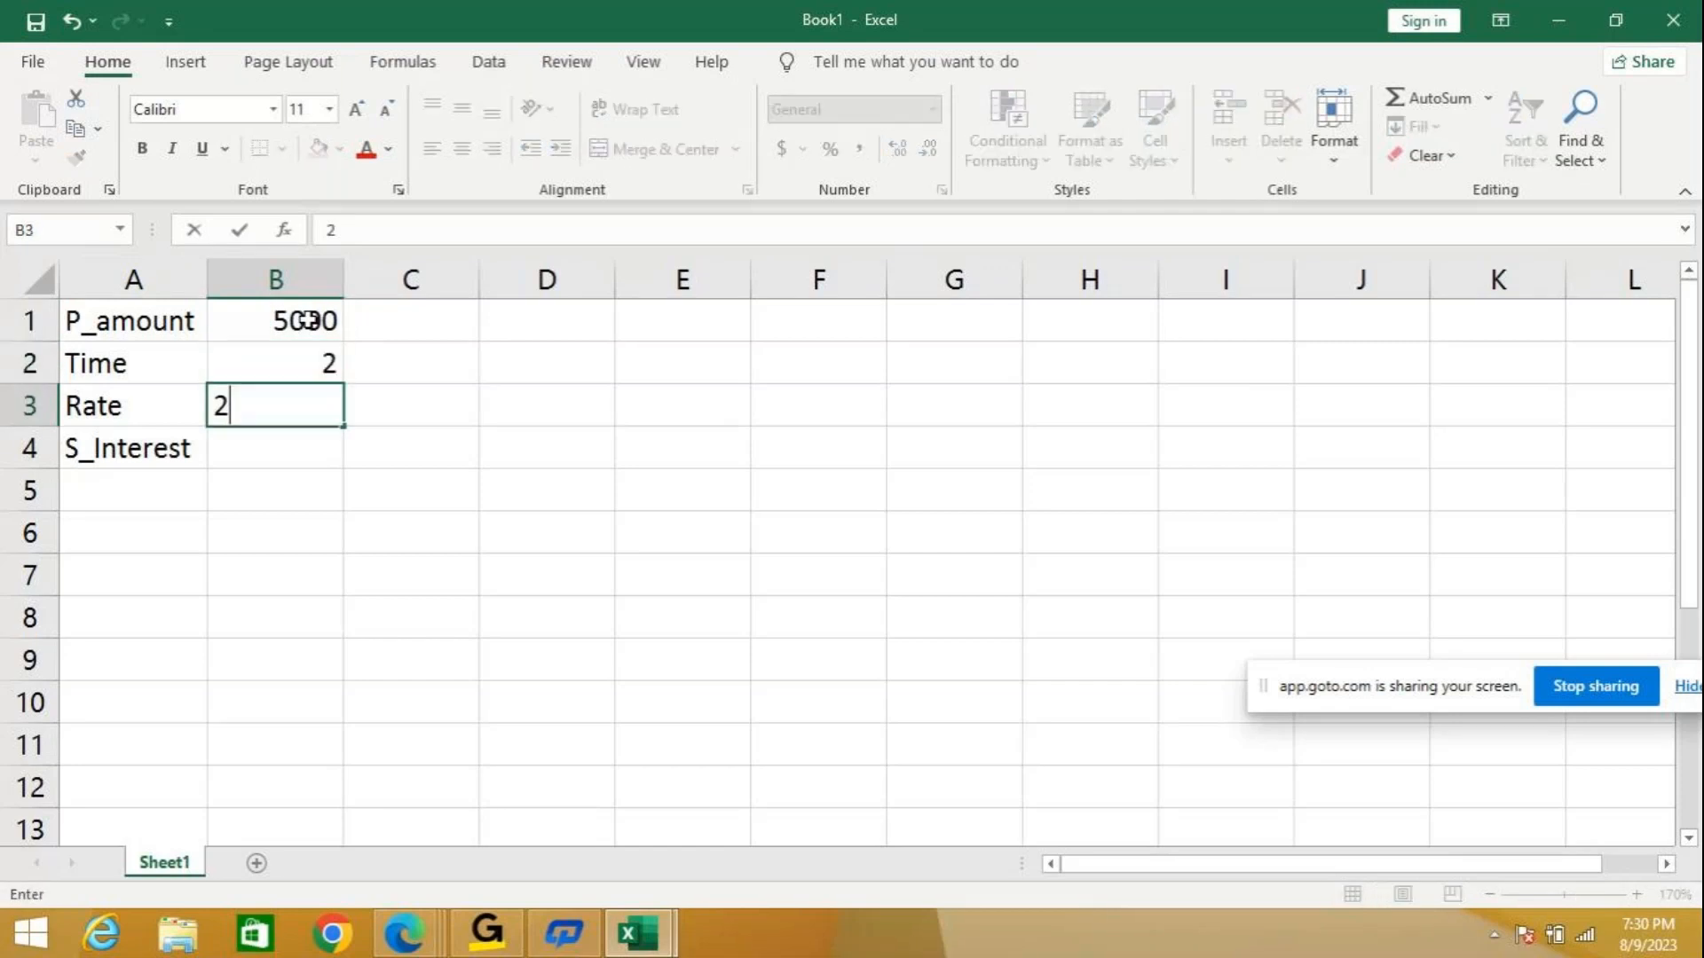
text(%)
key(Return)
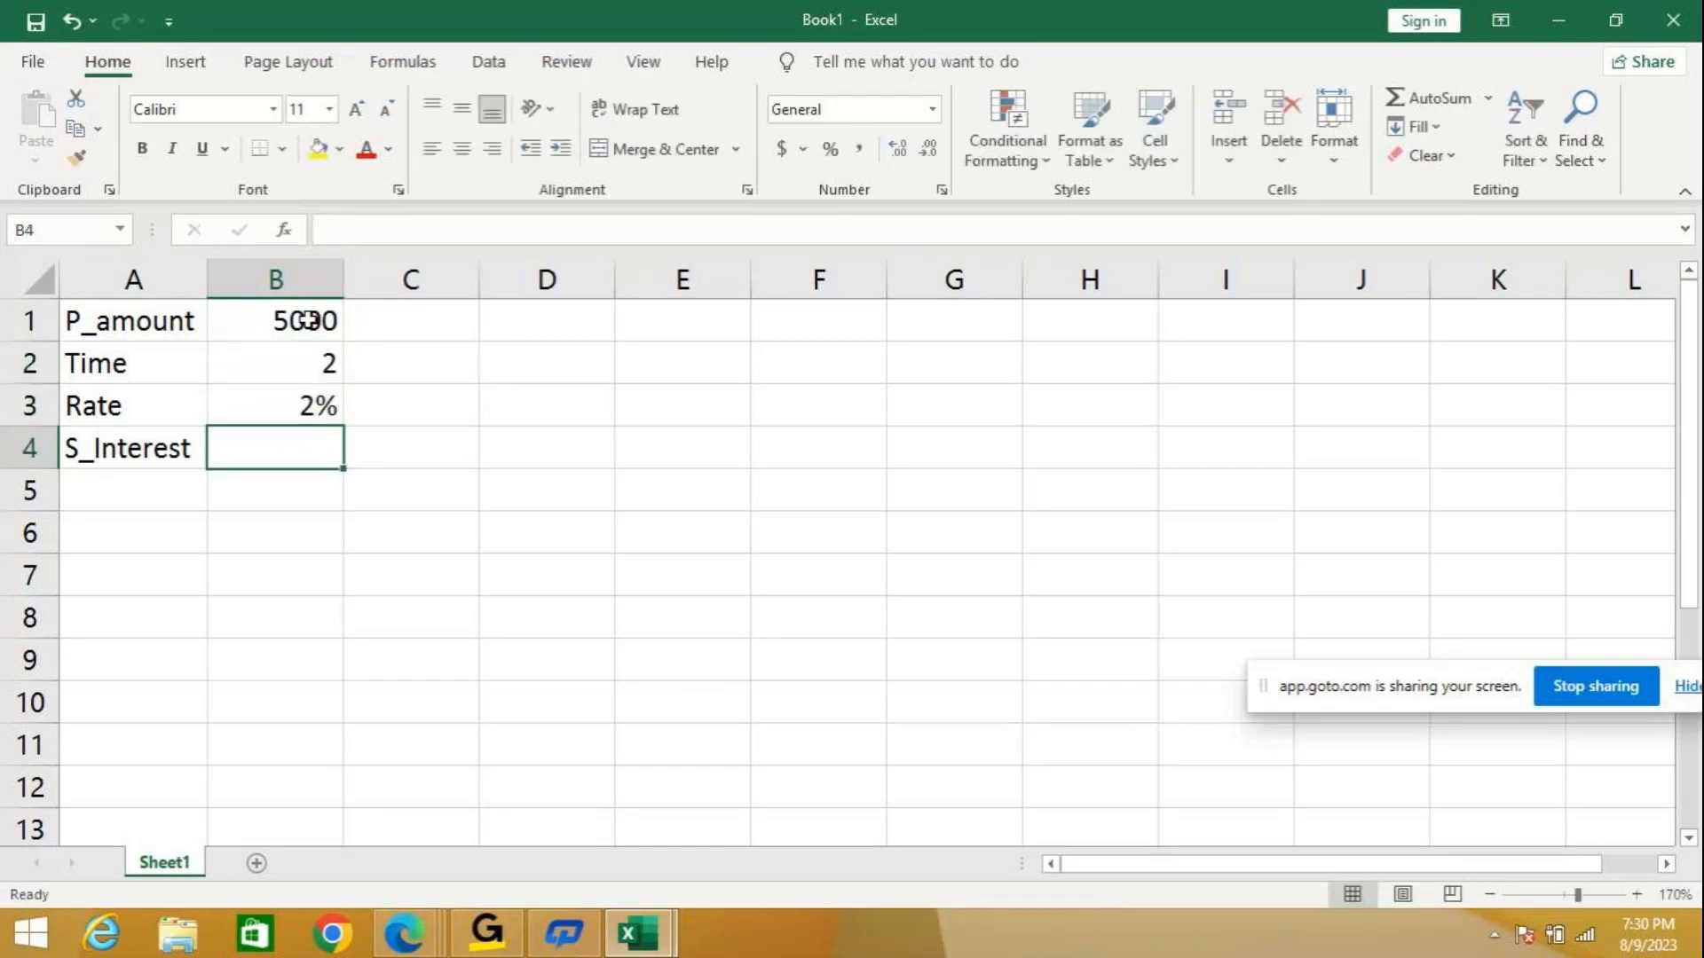
Calculate the simple interest in B4 with the formula =B1*B2*B3.
text(=)
key(Up)
key(Up)
key(Up)
text(*)
key(Up)
key(Up)
key(Up)
key(Down)
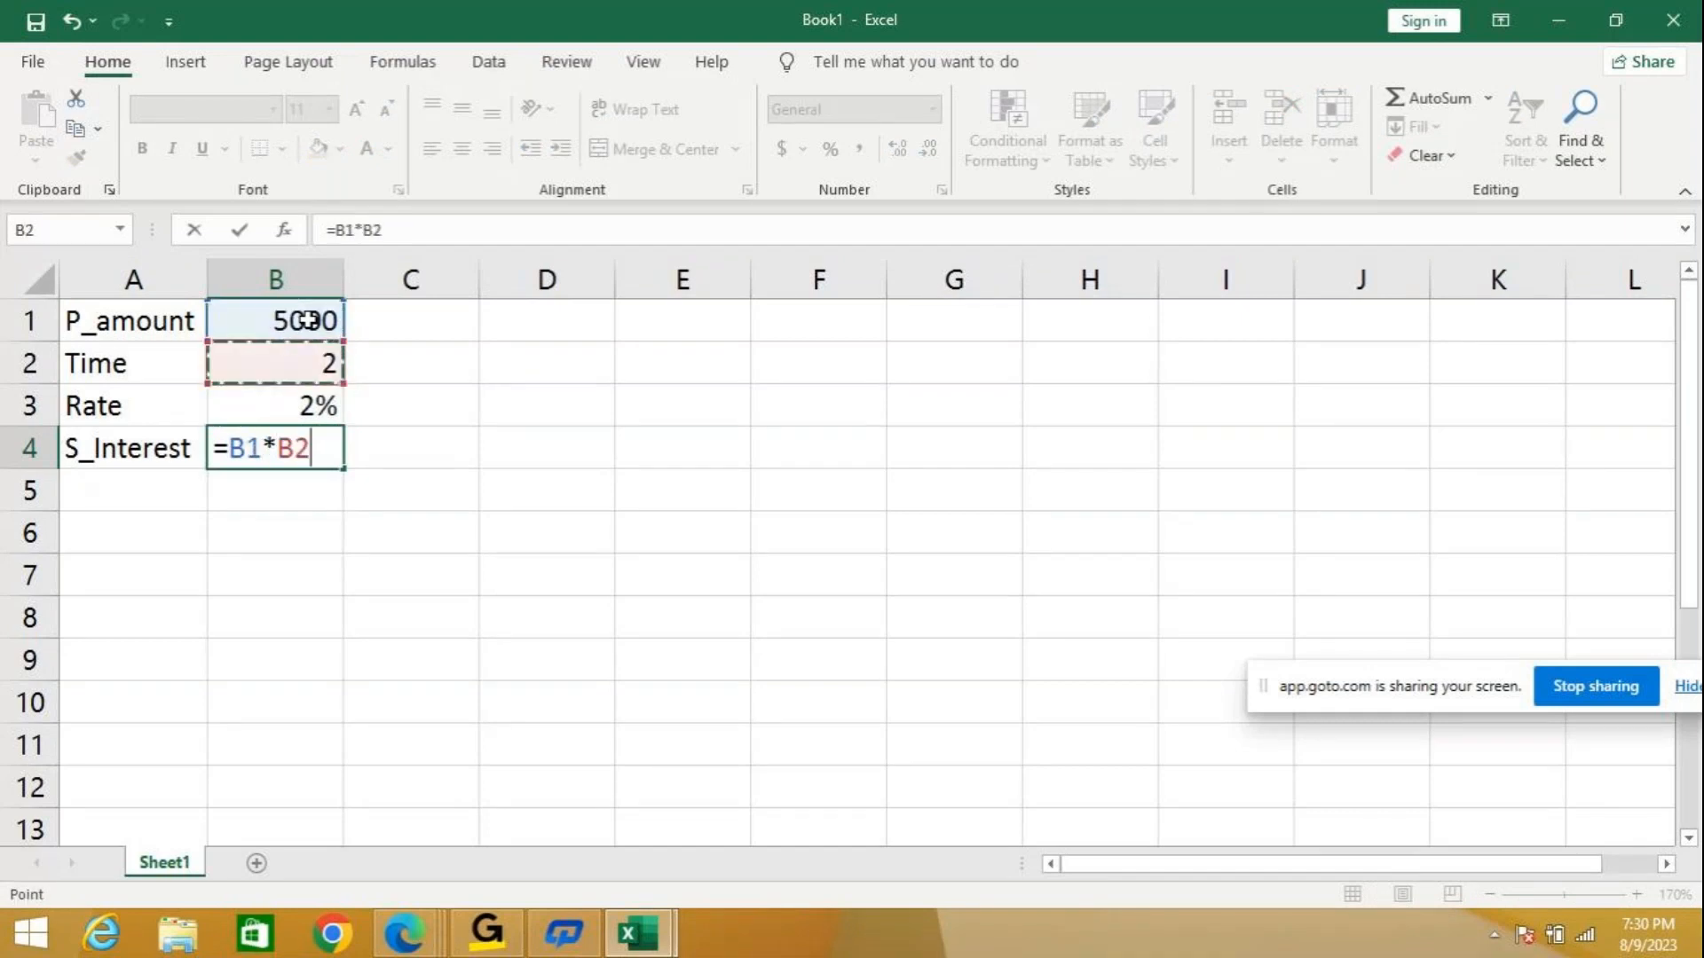
text(*)
key(Up)
key(Return)
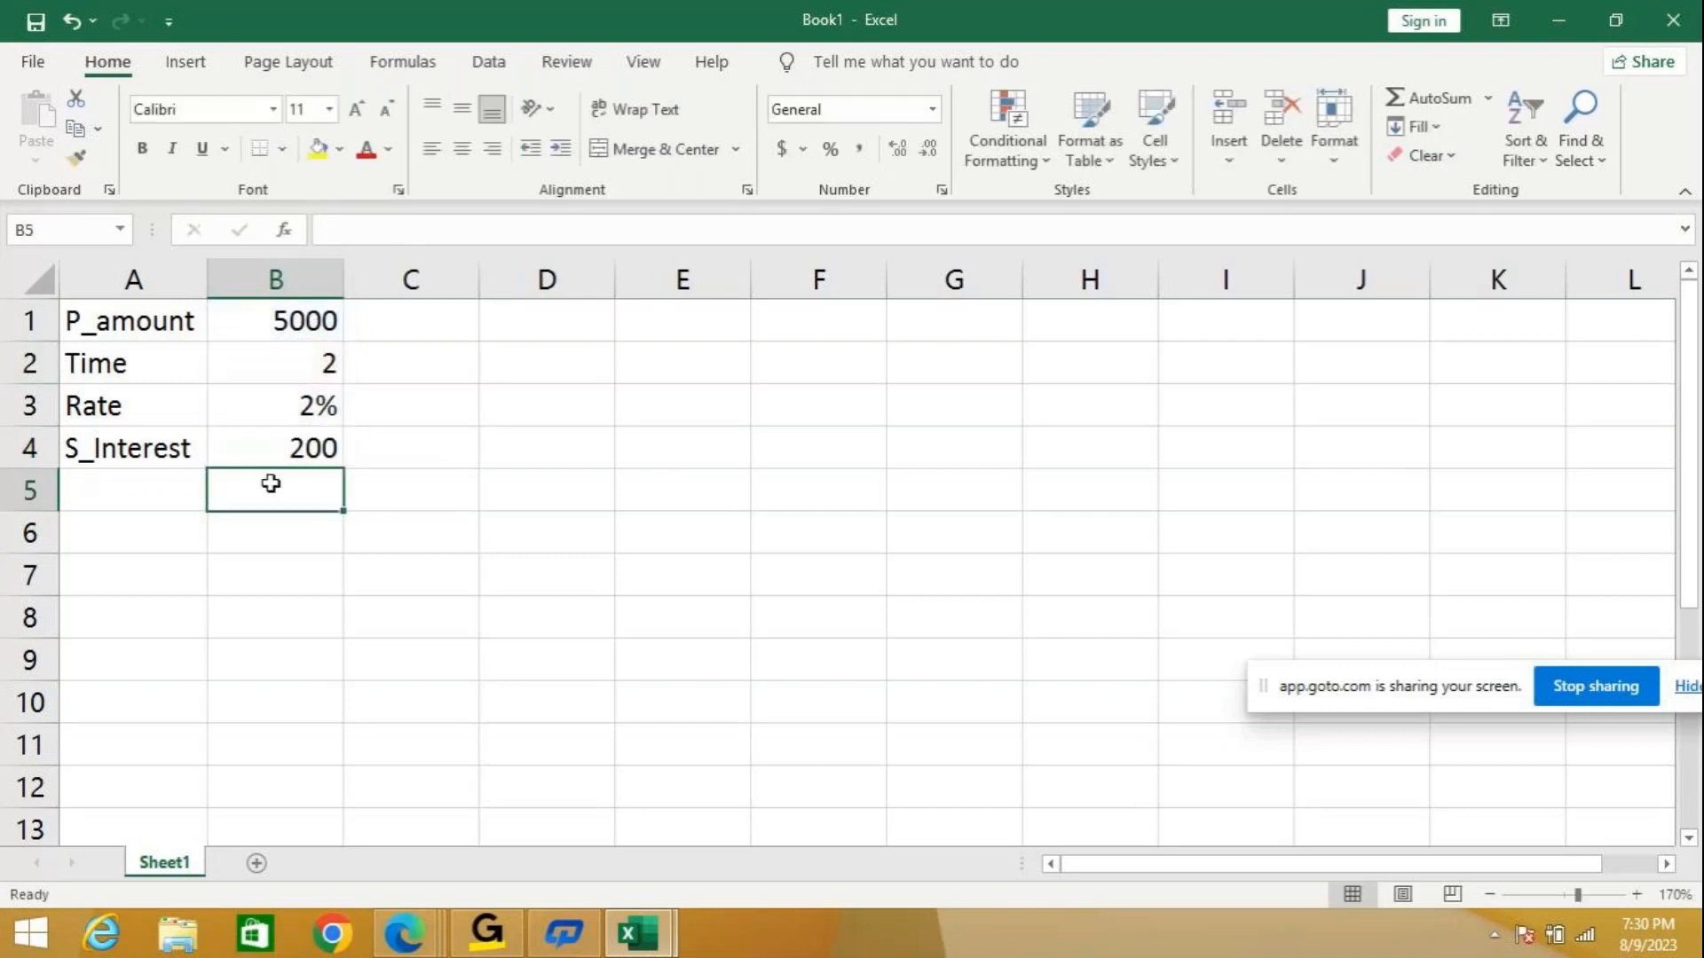
click(277, 452)
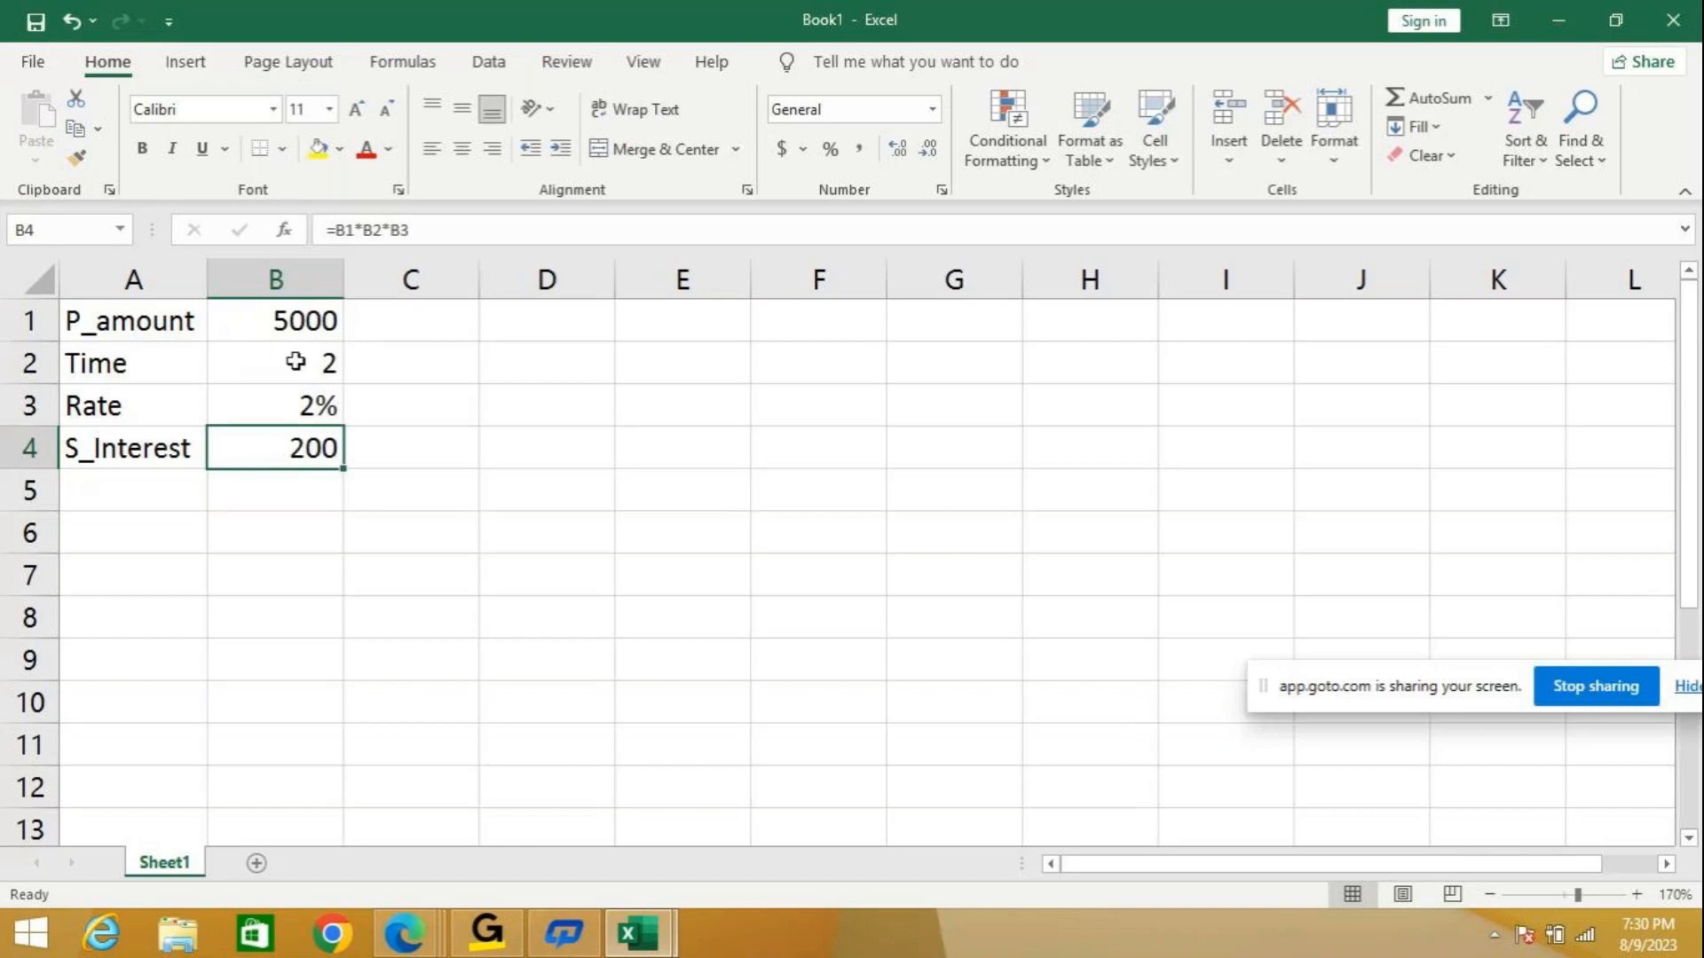
Use the Scenario Manager to create a scenario named Pamt1 that sets the changing cell B1 to 10000.
click(274, 319)
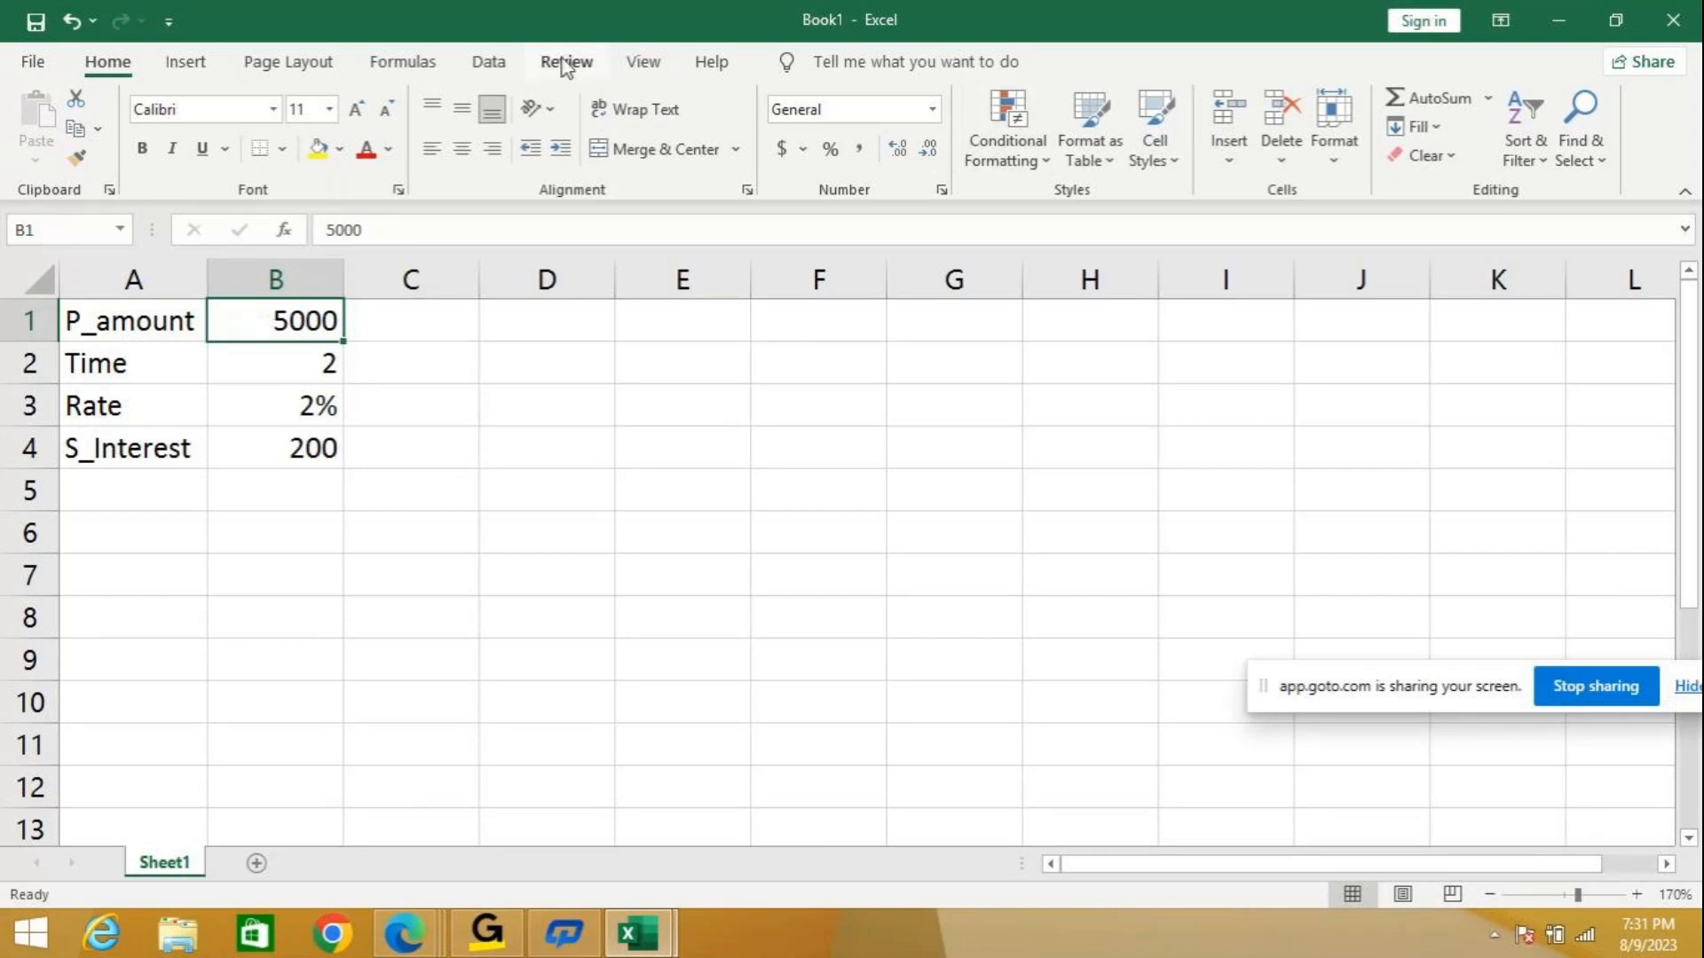
click(480, 69)
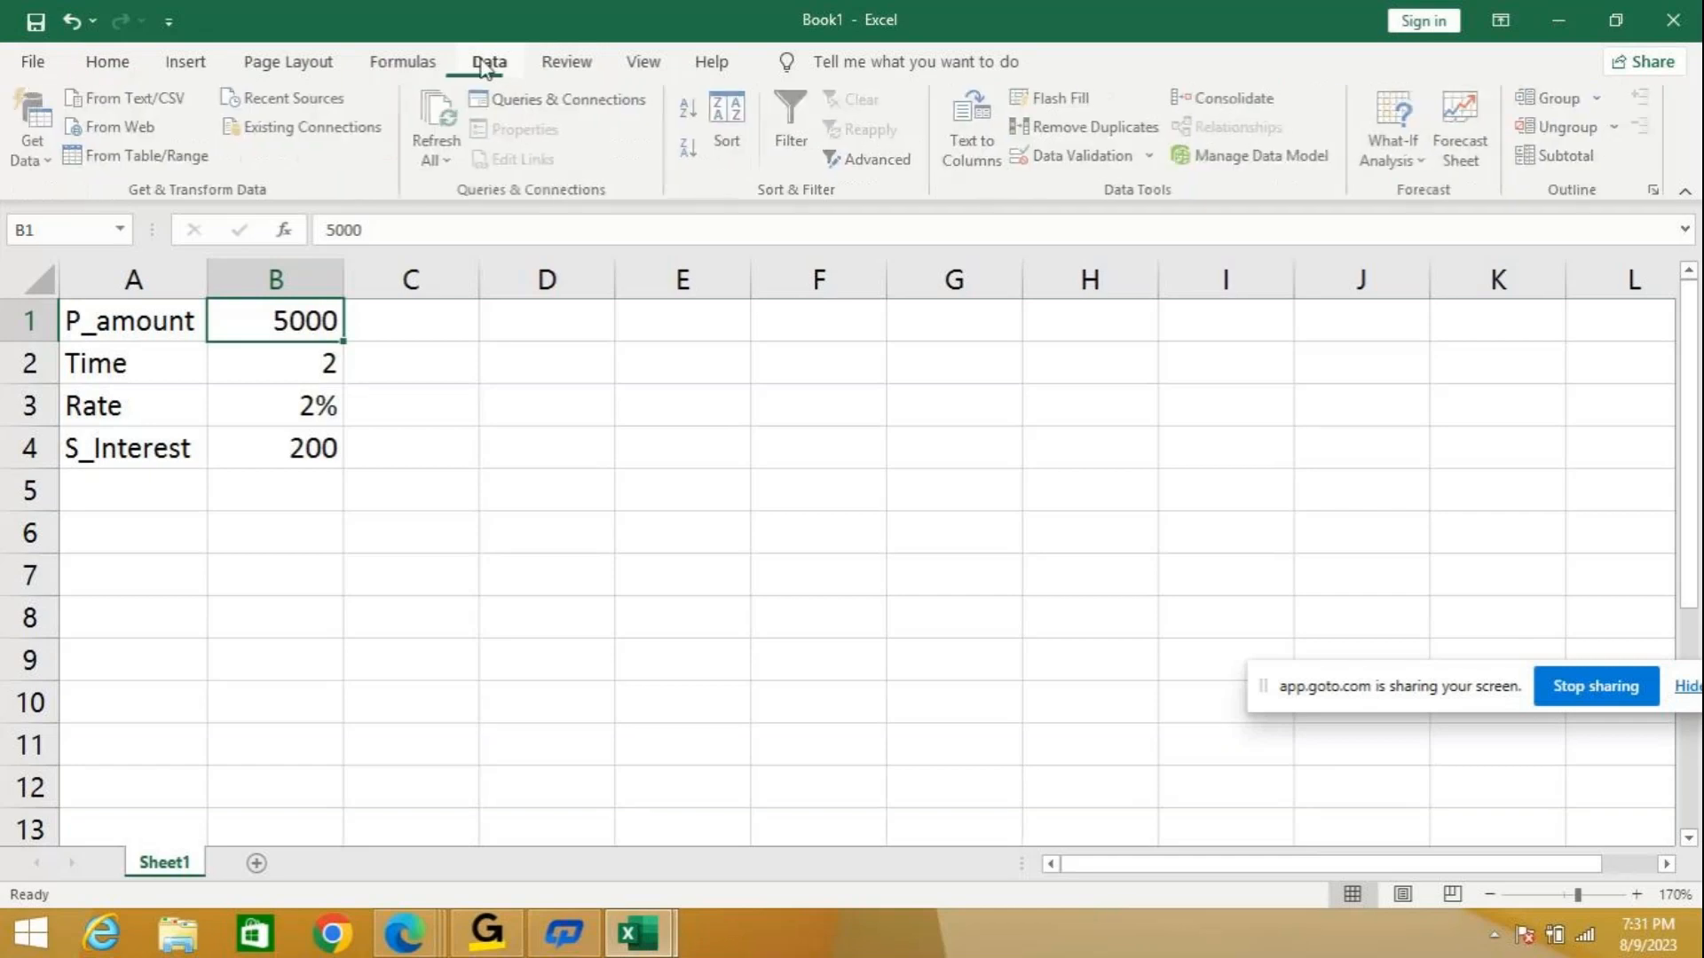
click(1425, 164)
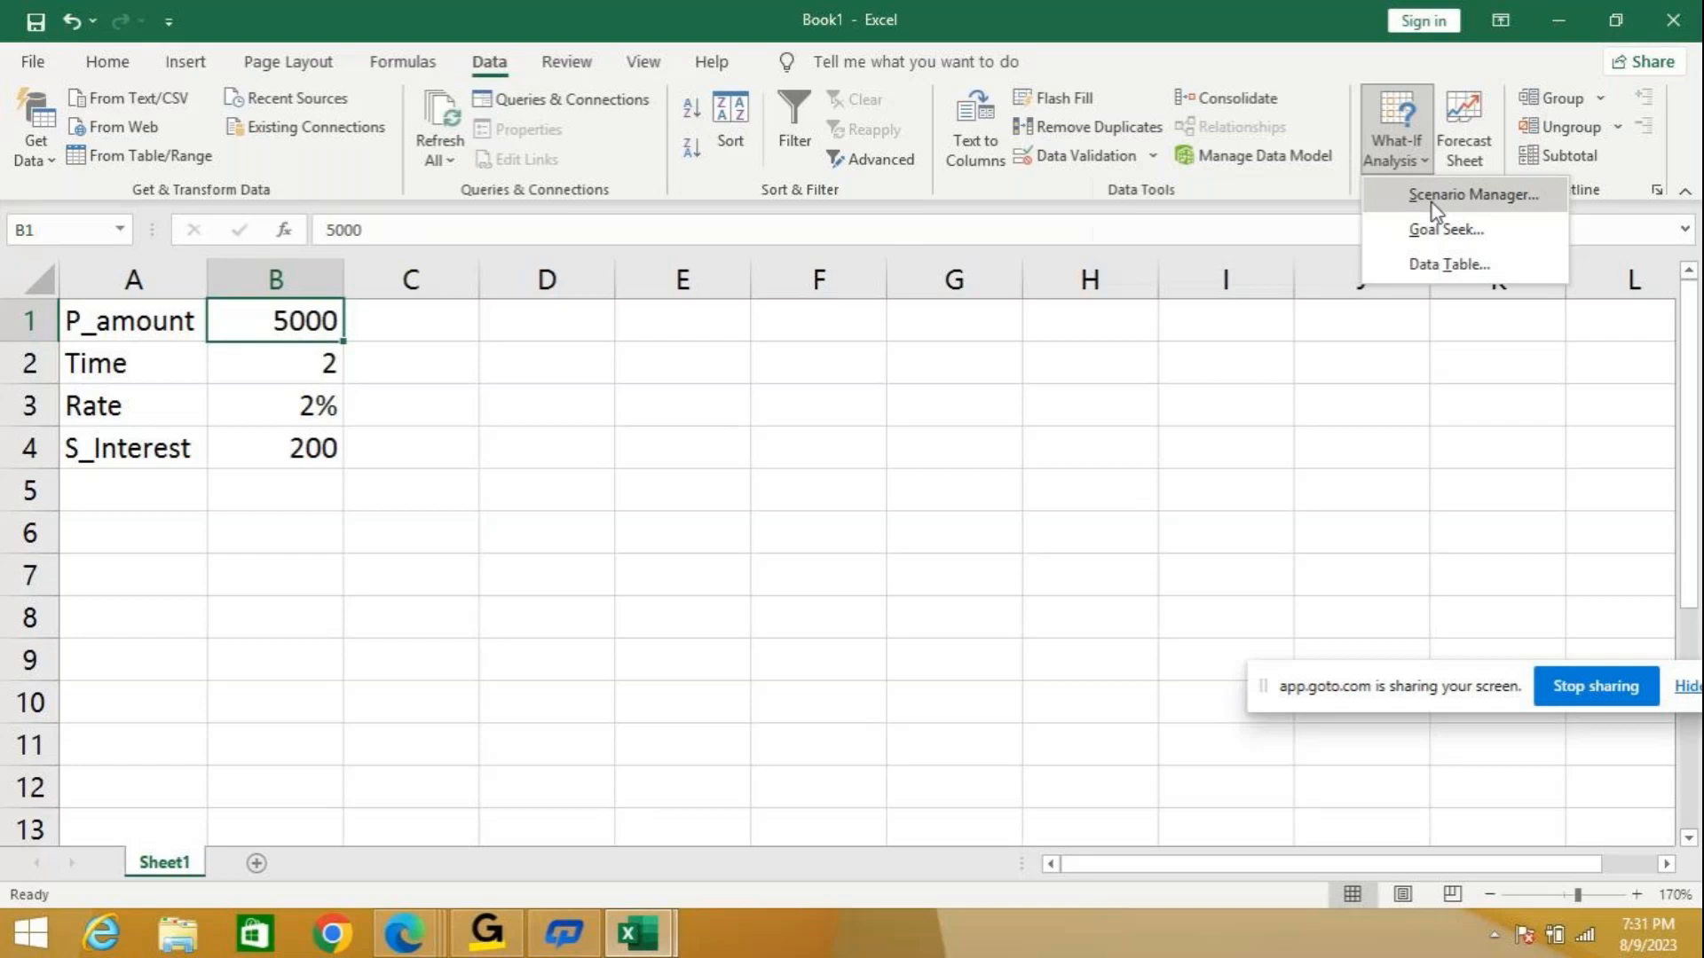
click(1433, 197)
drag(854, 140, 1134, 155)
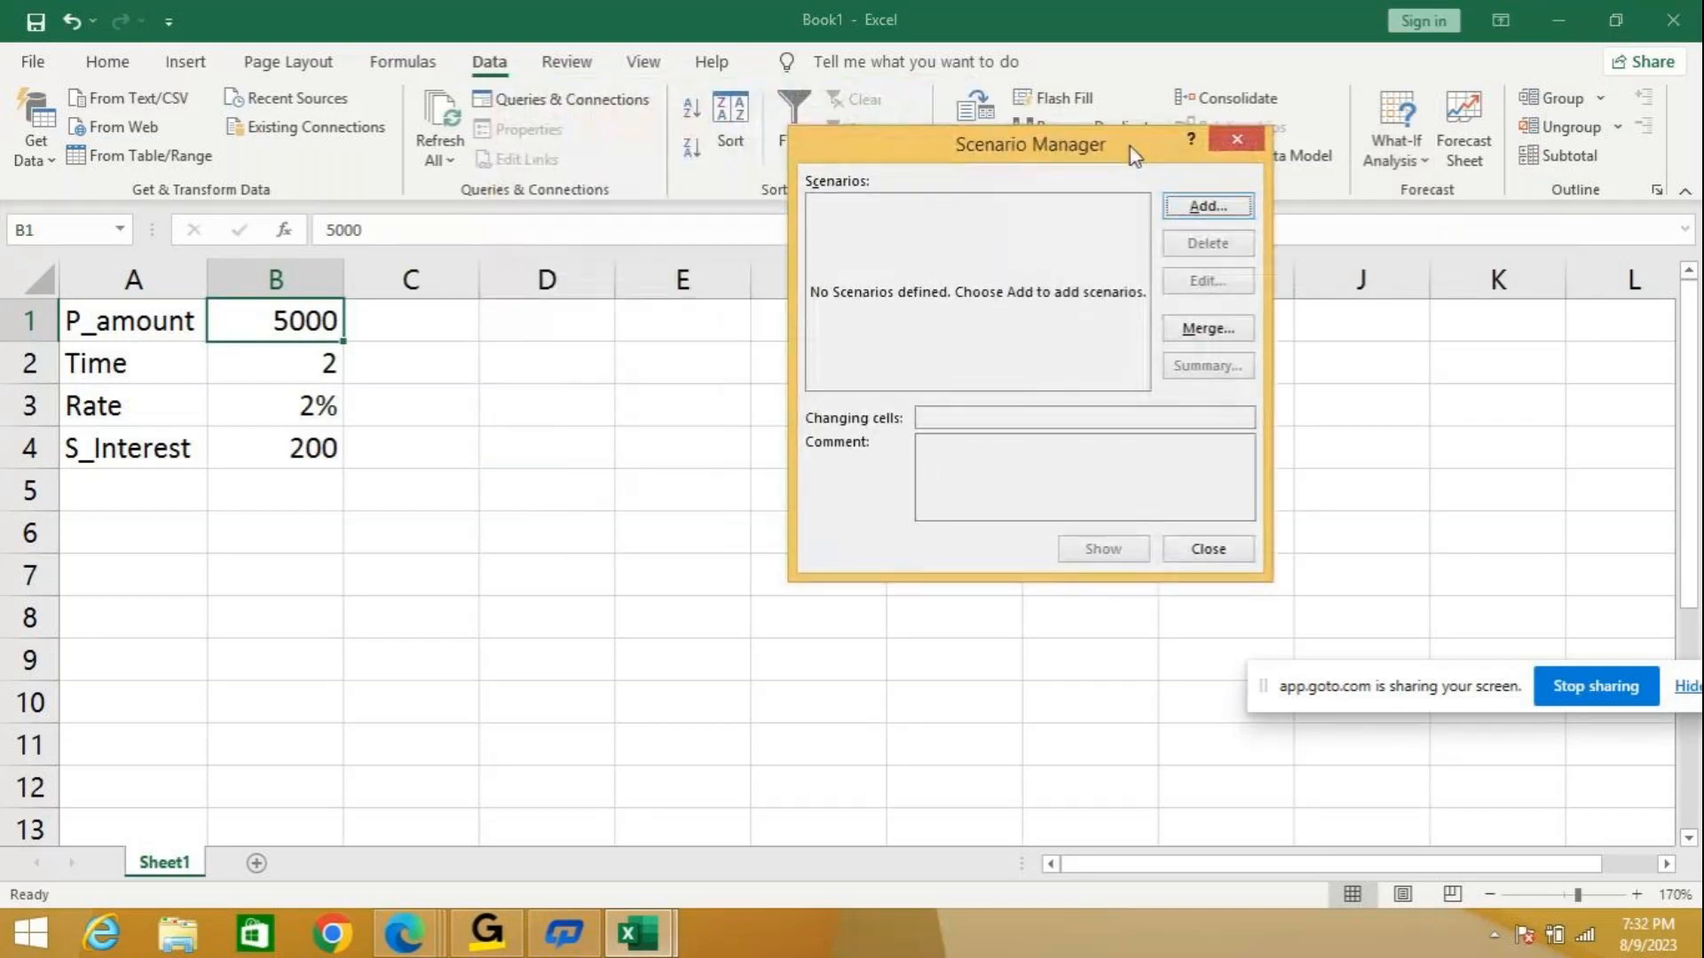
click(1226, 210)
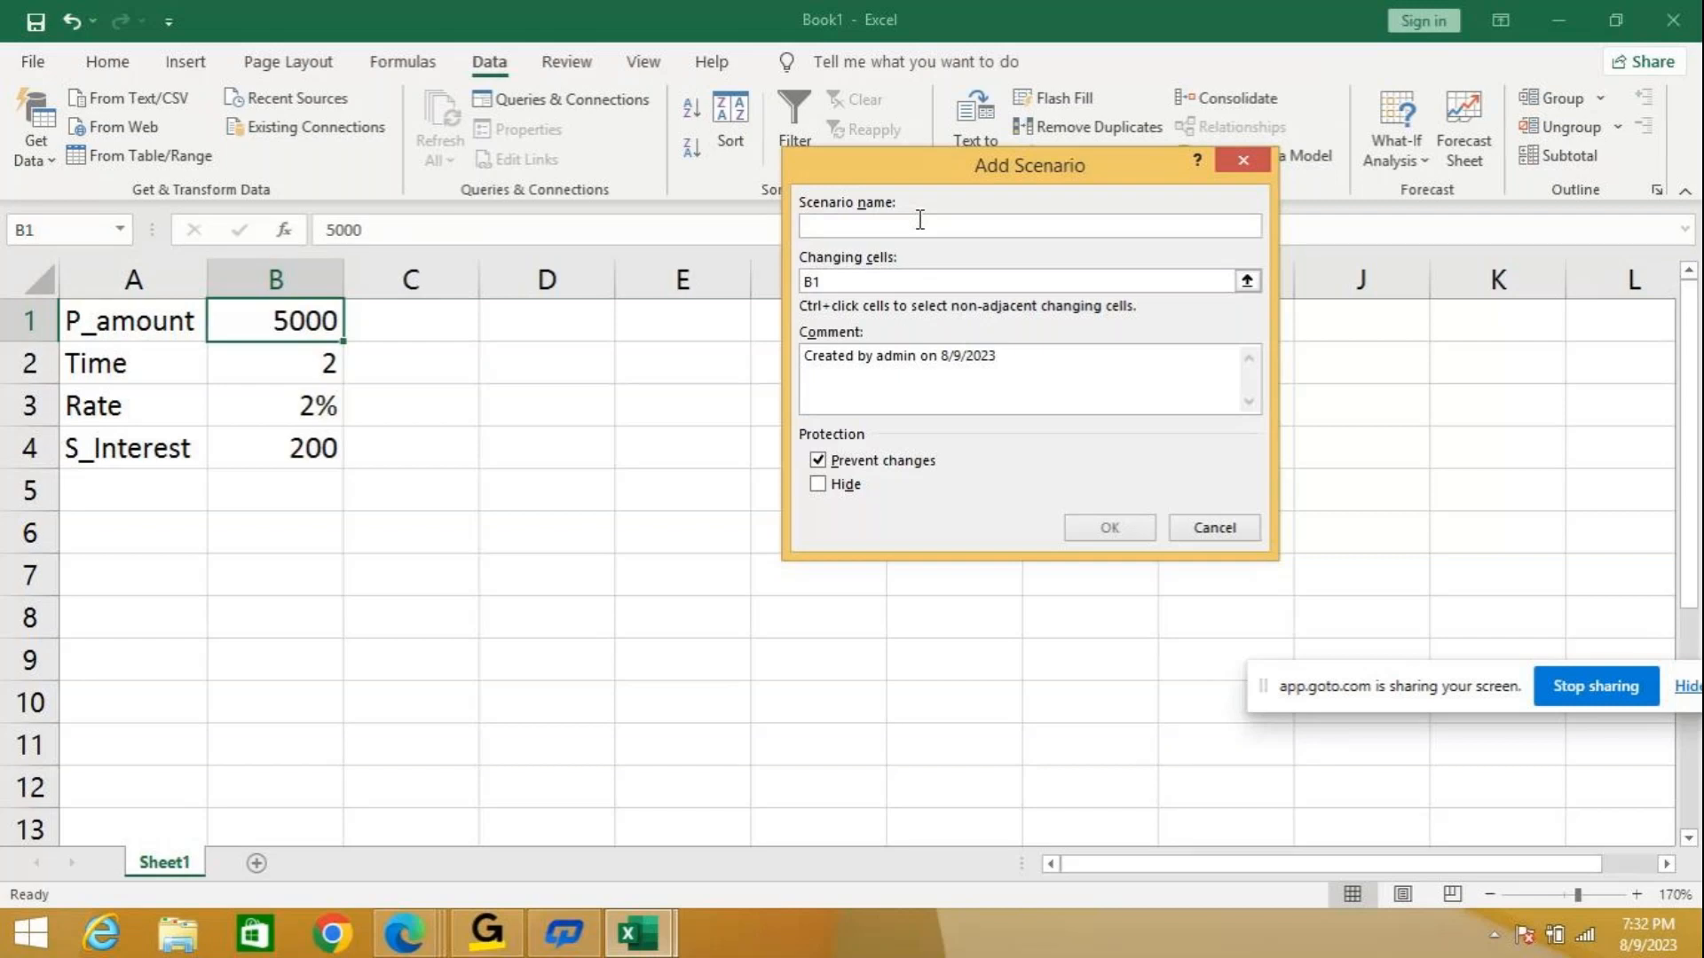
text(Pamt1)
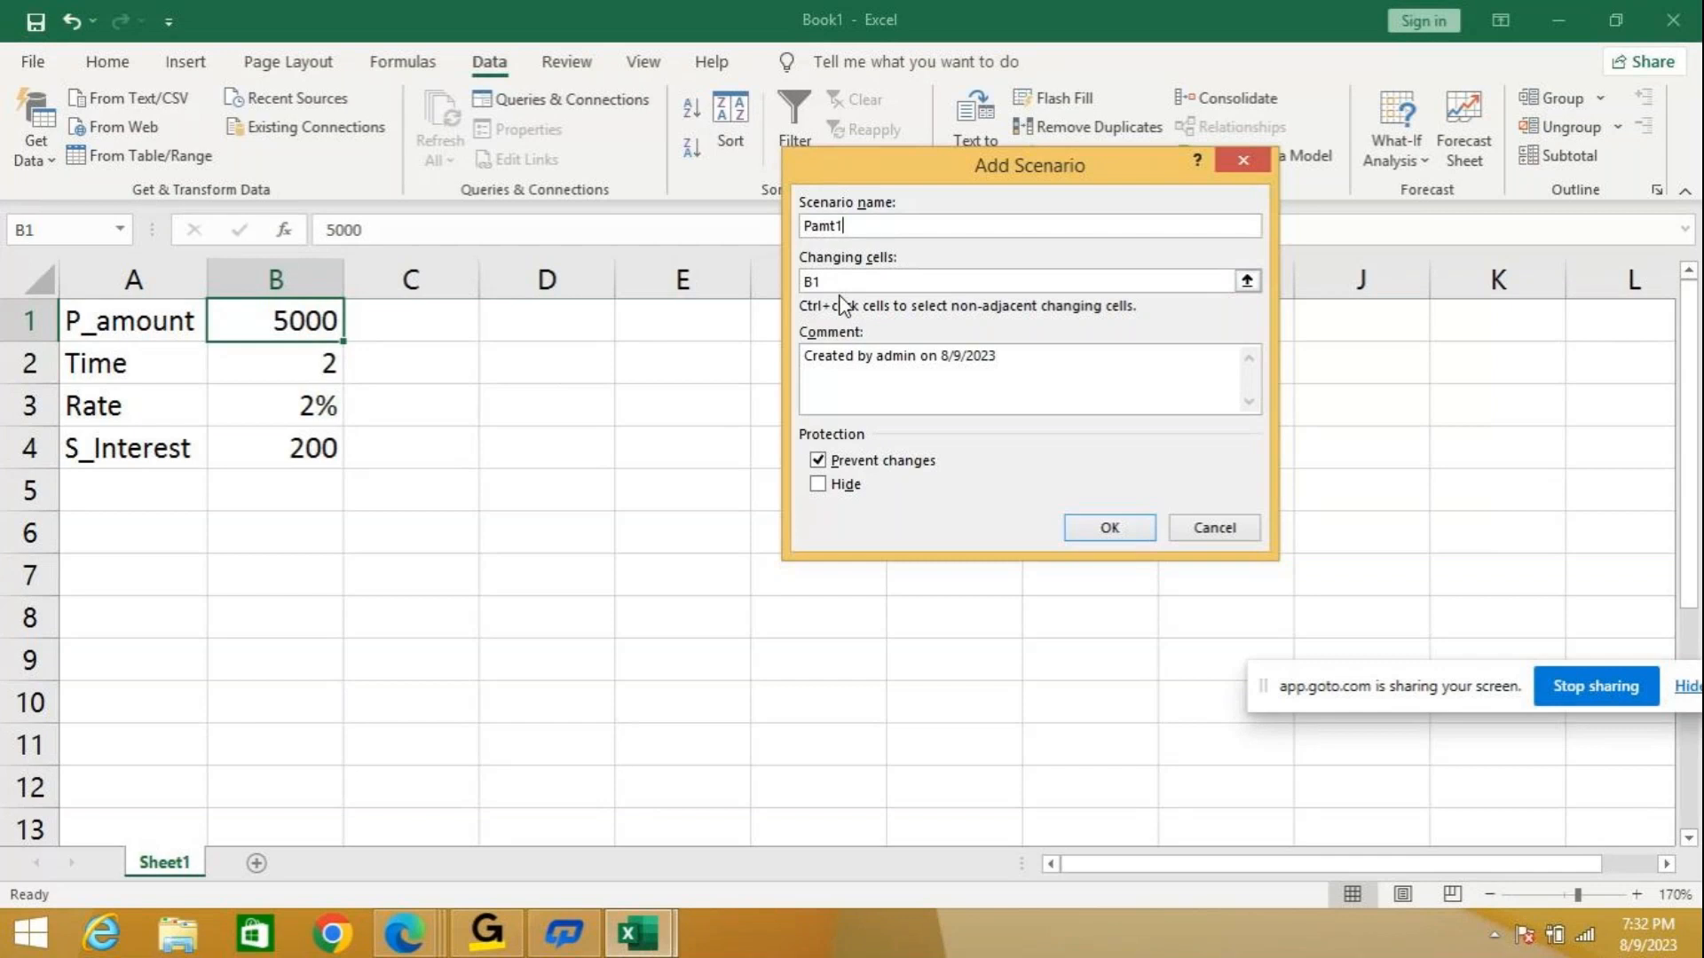
click(1110, 529)
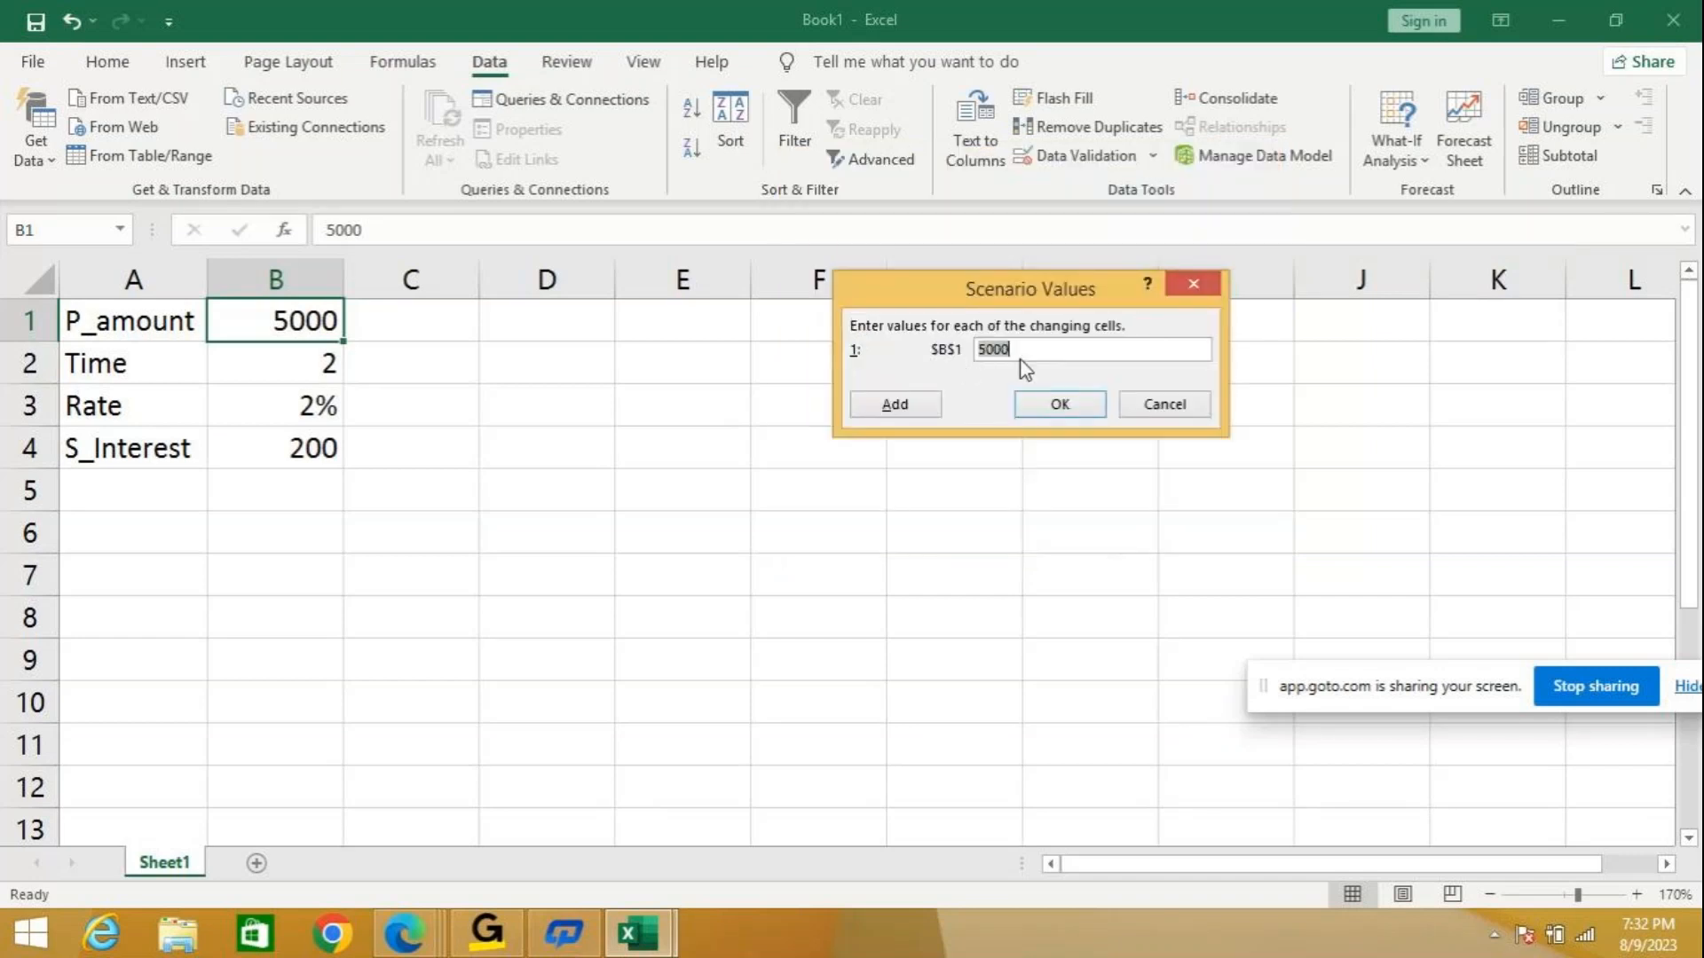
text(10000)
click(910, 408)
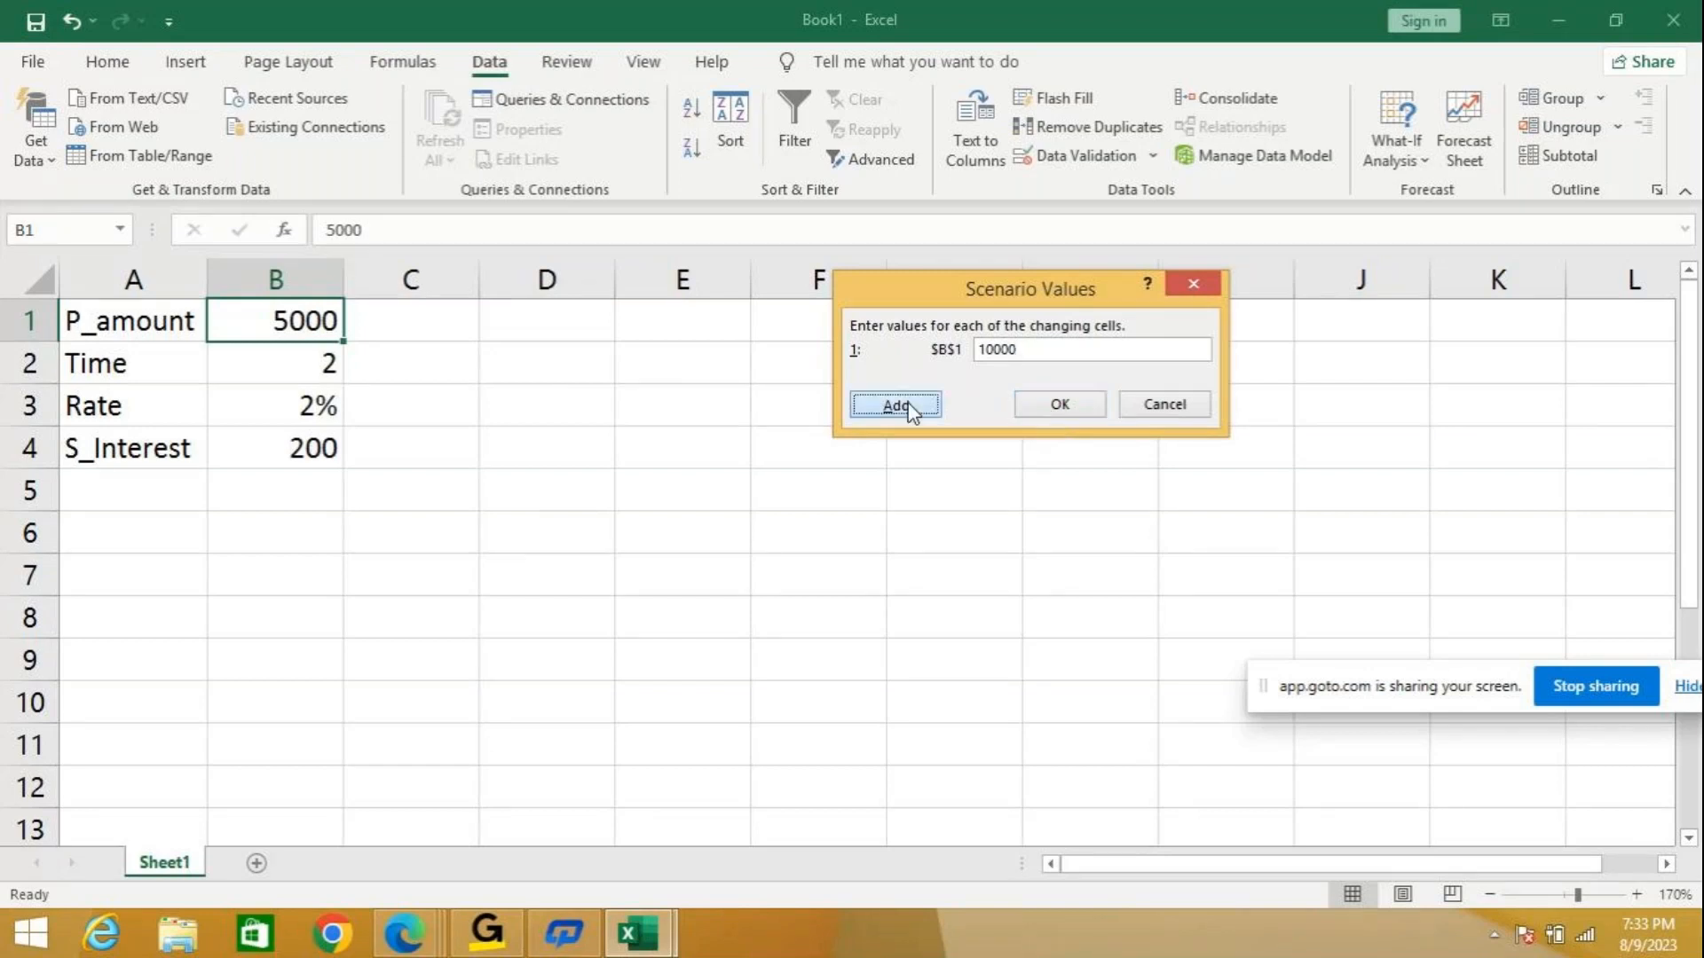
Add a second scenario named PAMT2 that sets the changing cell B1 to 12500.
text(p)
key(BackSpace)
text(PAMA)
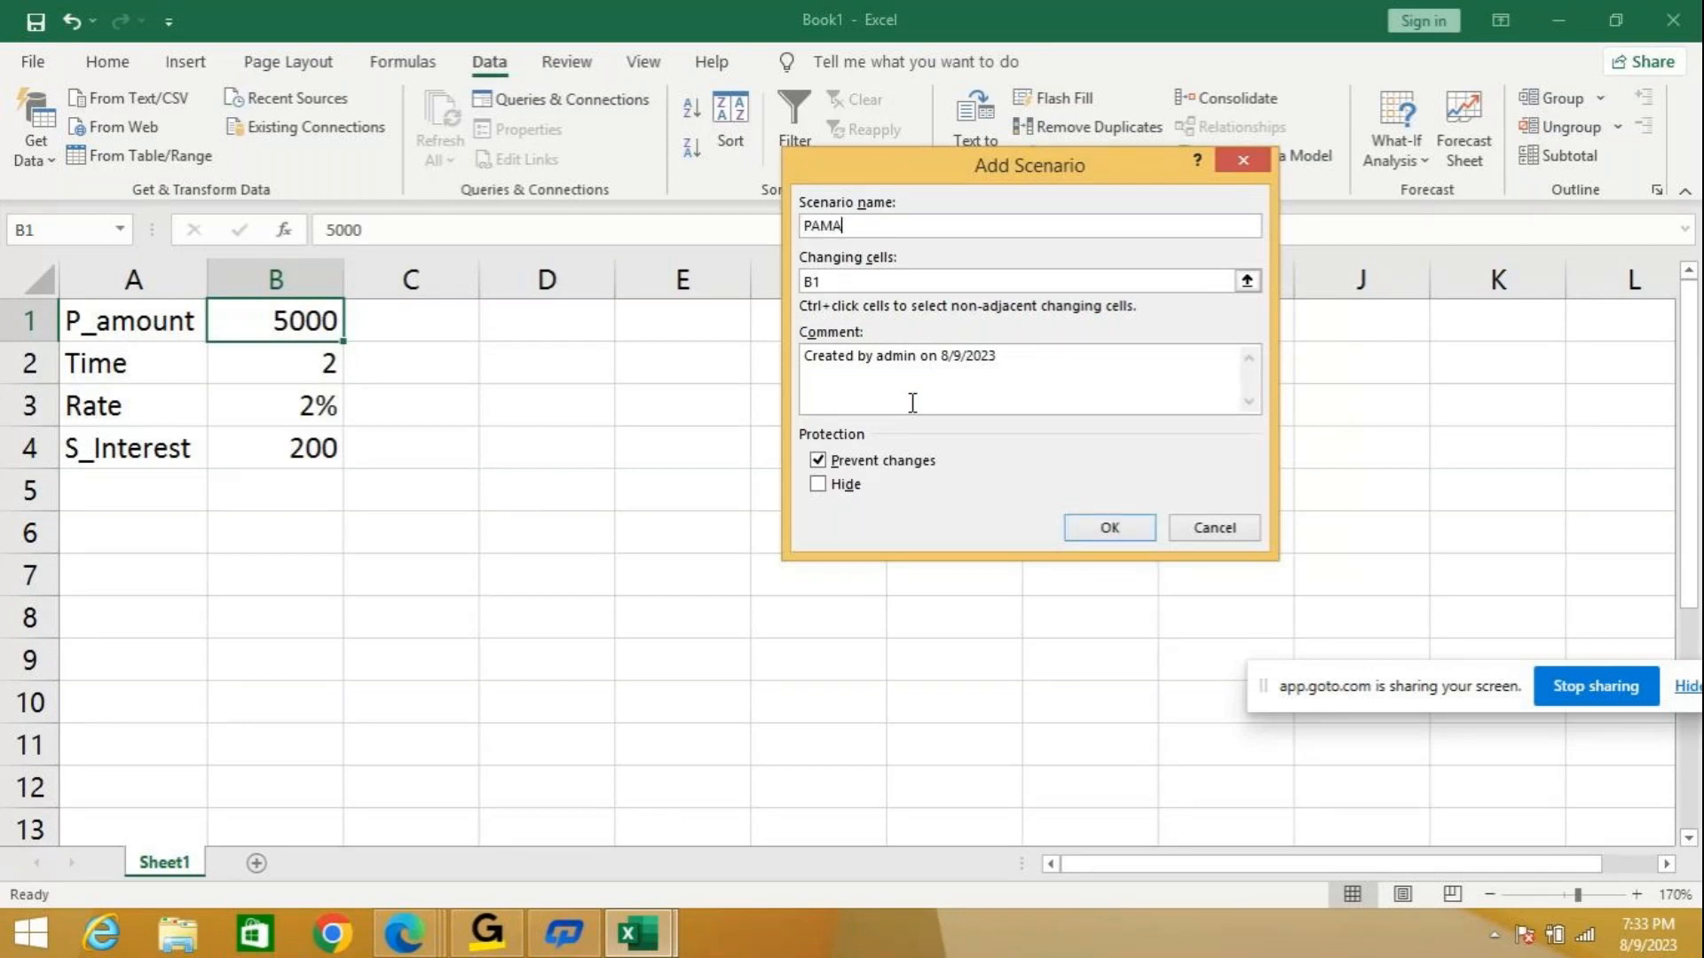
key(BackSpace)
text(T2)
click(1111, 527)
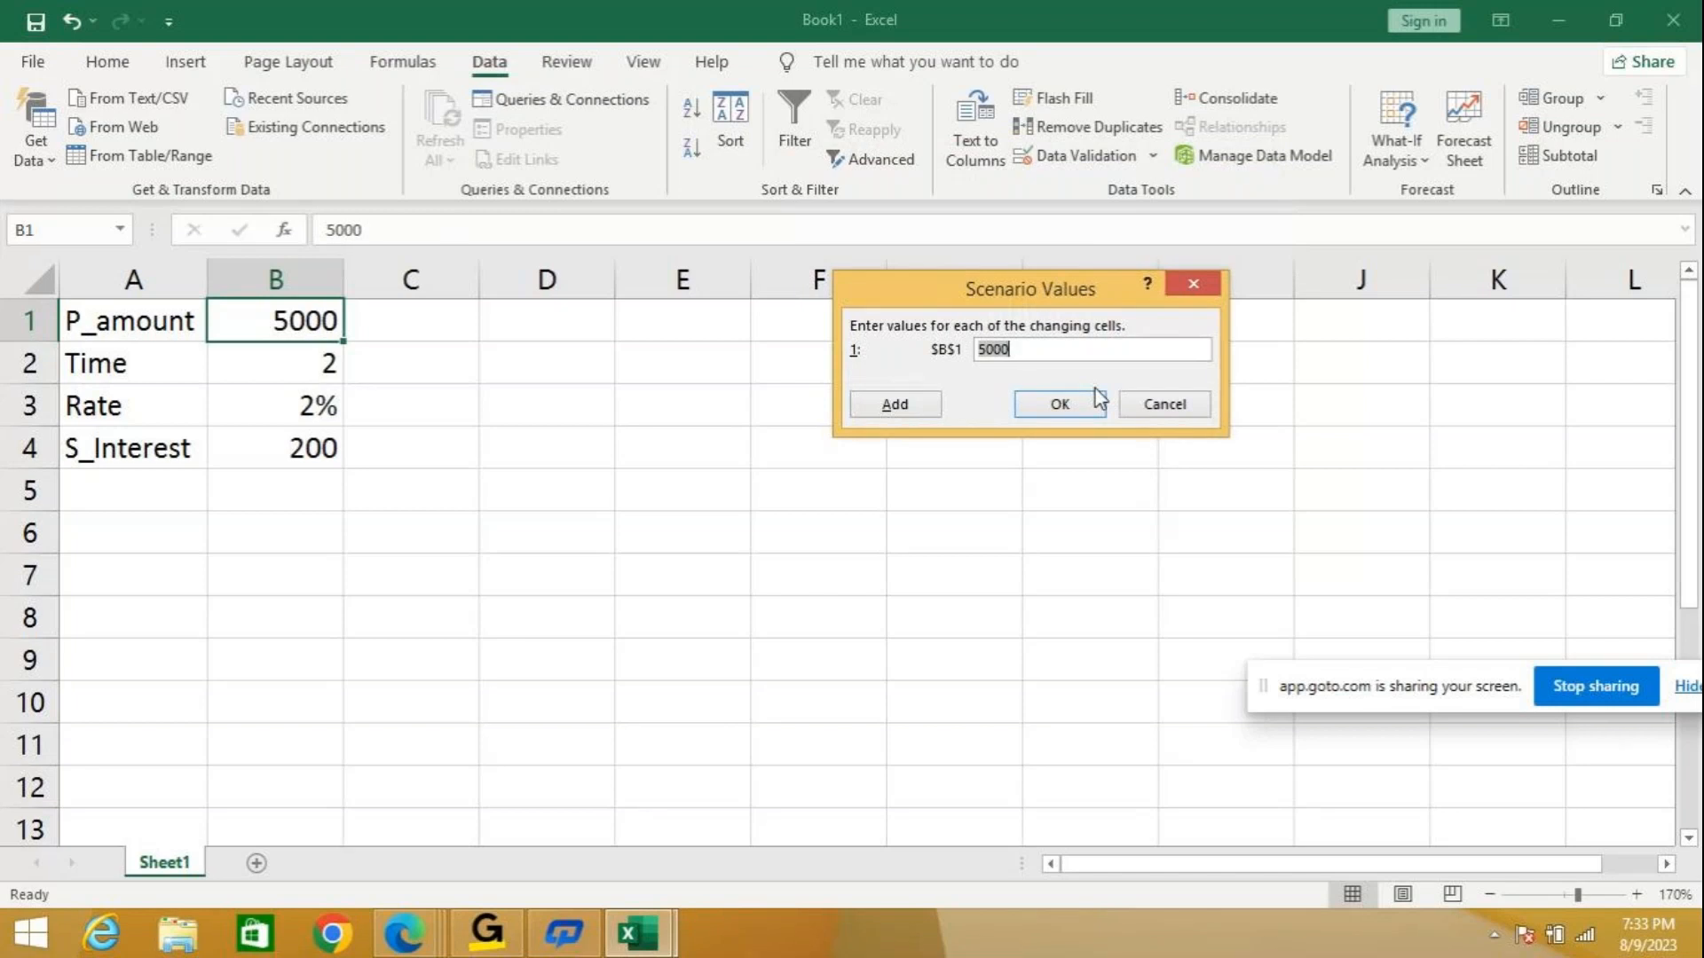
text(12500)
click(915, 411)
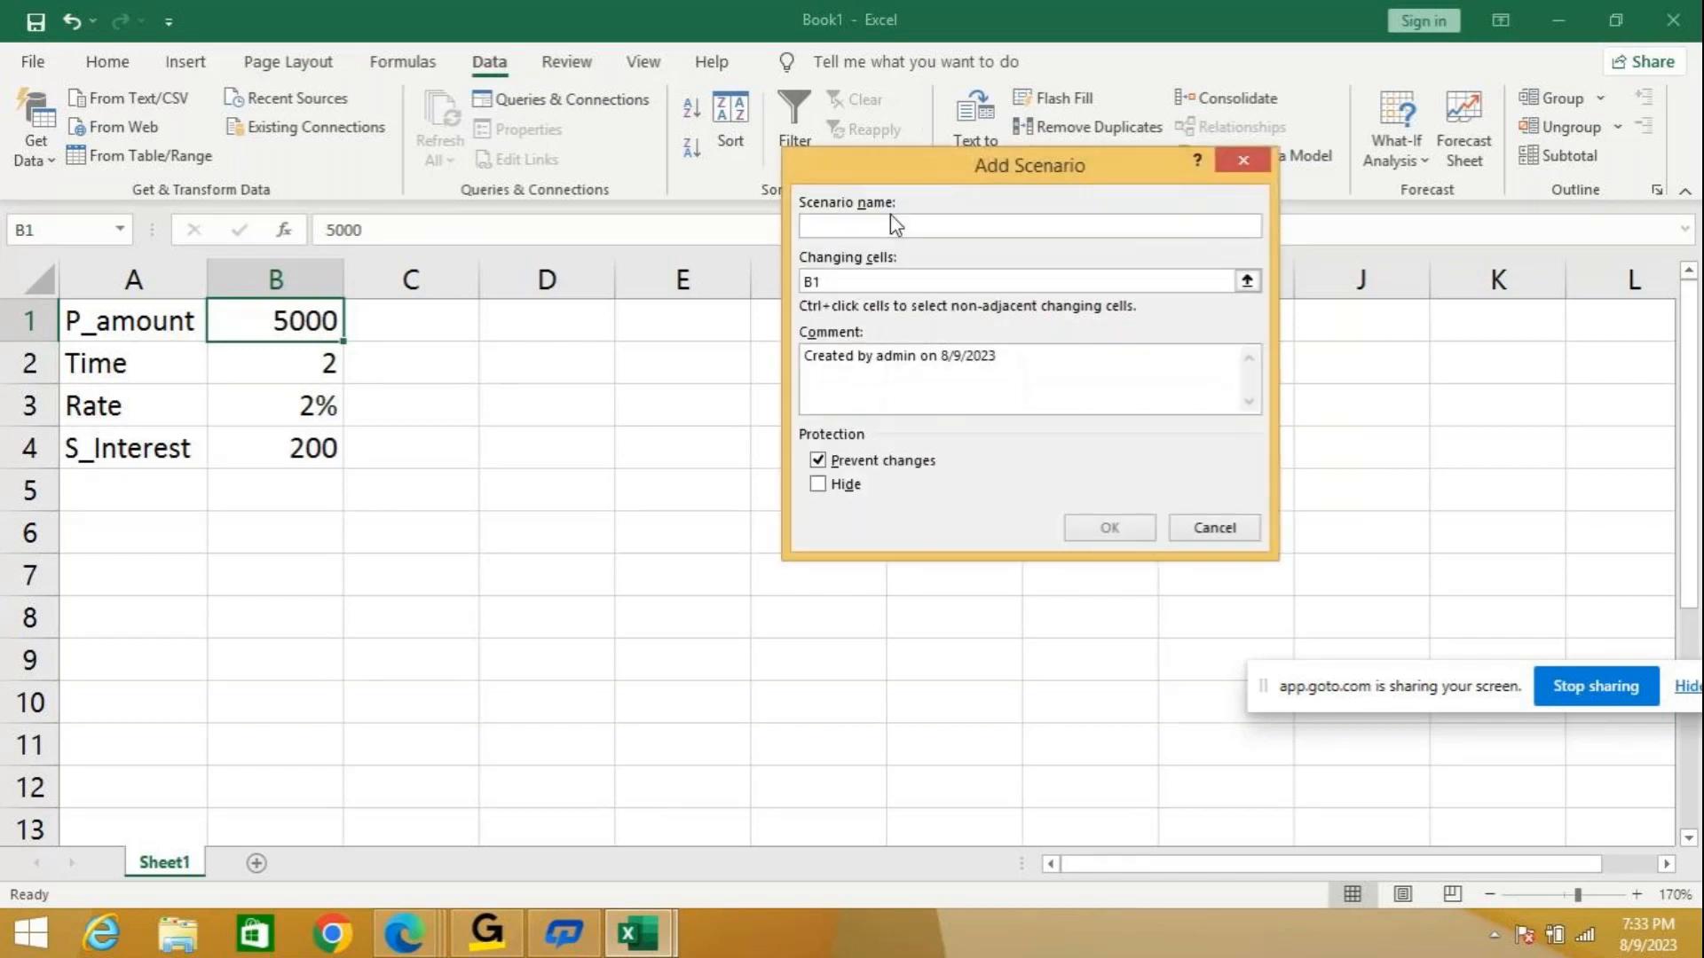
Add a third scenario named PAMT3 with 2750 for cell B1 and finish adding scenarios.
text(PAMT3)
click(1105, 529)
text(2750)
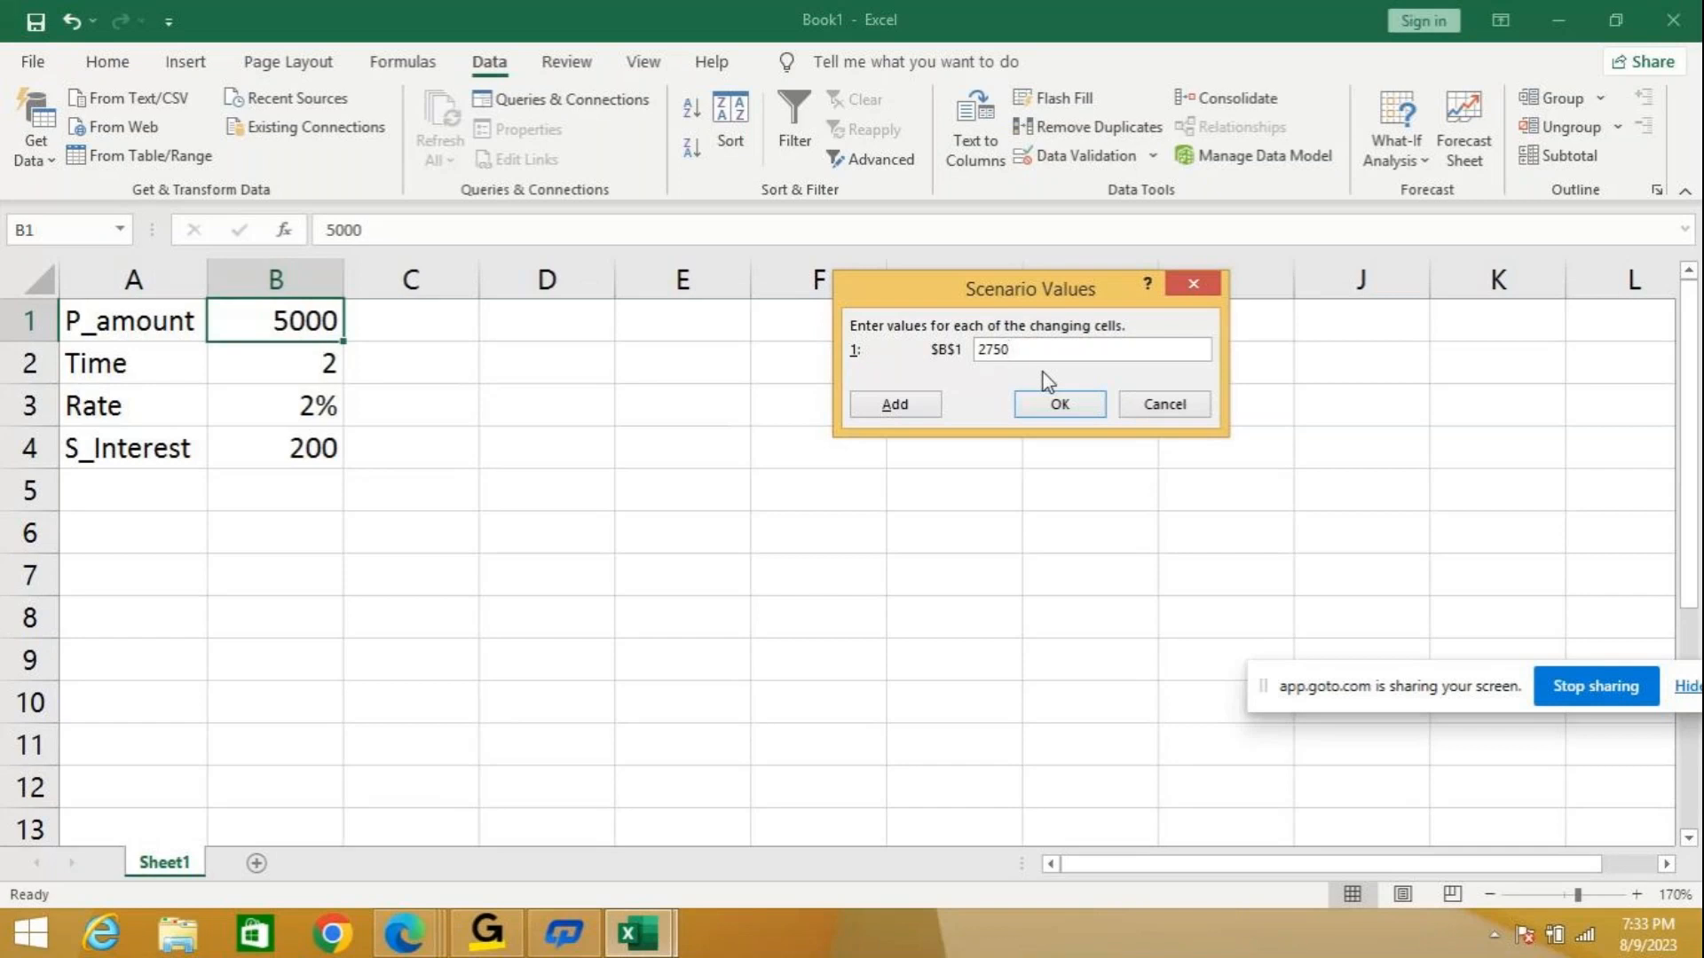
click(1058, 406)
Show the scenarios Pamt1, PAMT2 and PAMT3 one after another on the sheet to compare the interest.
drag(964, 134, 915, 76)
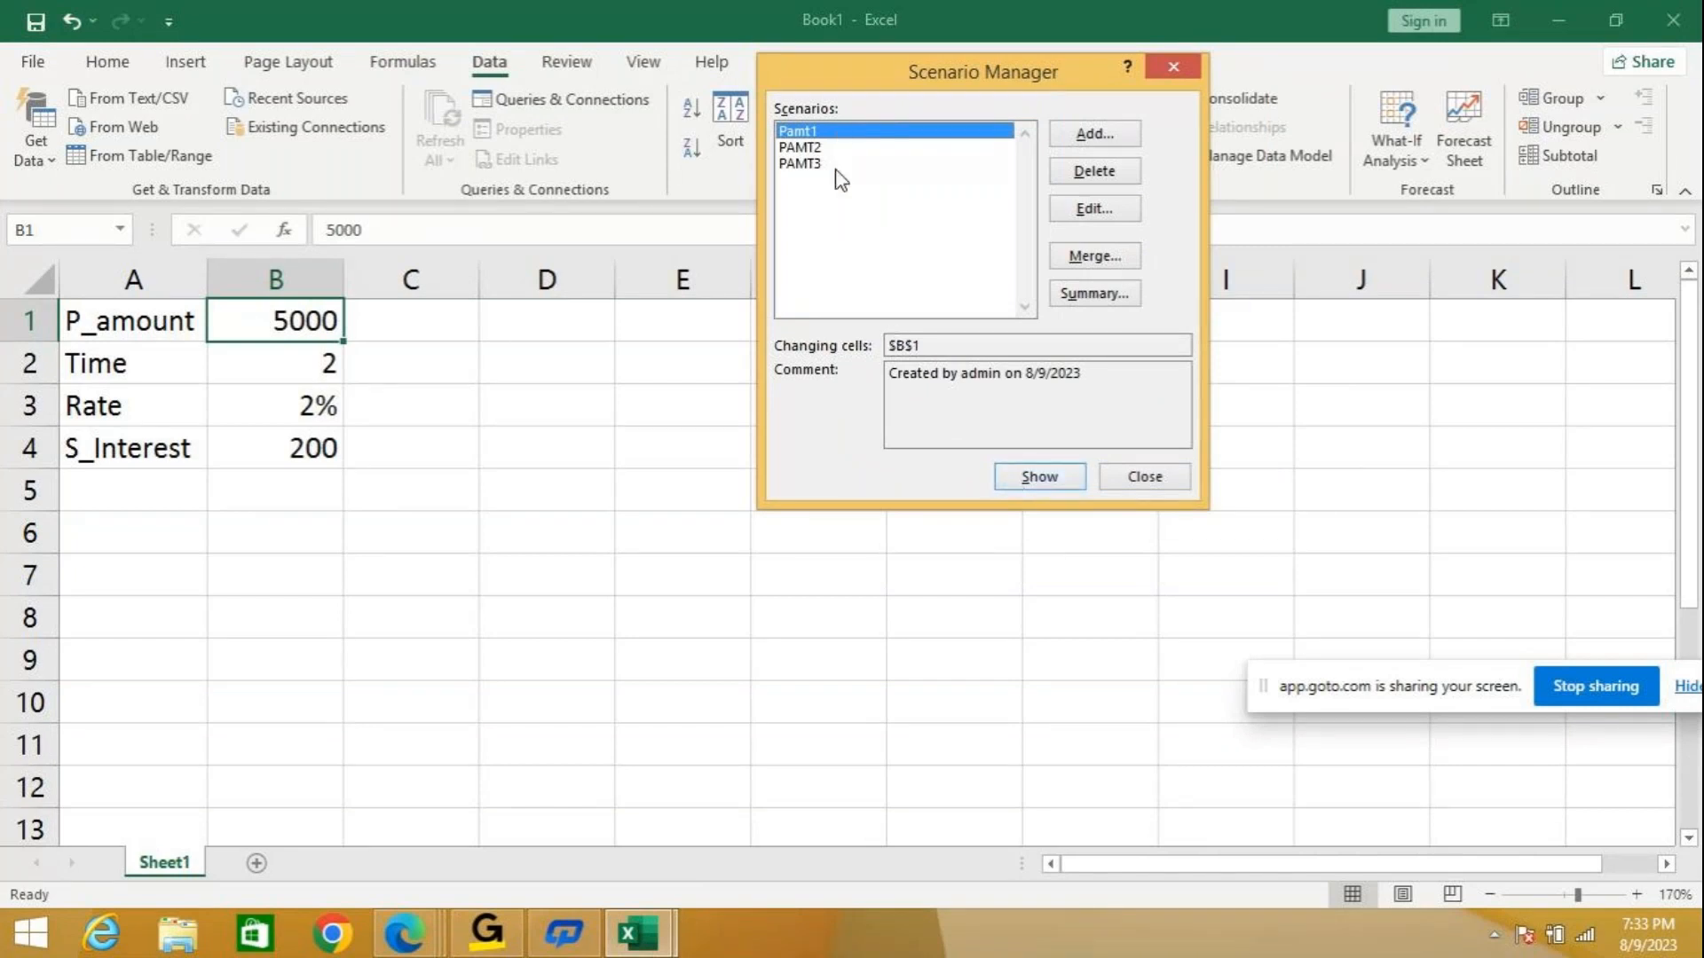
click(1027, 481)
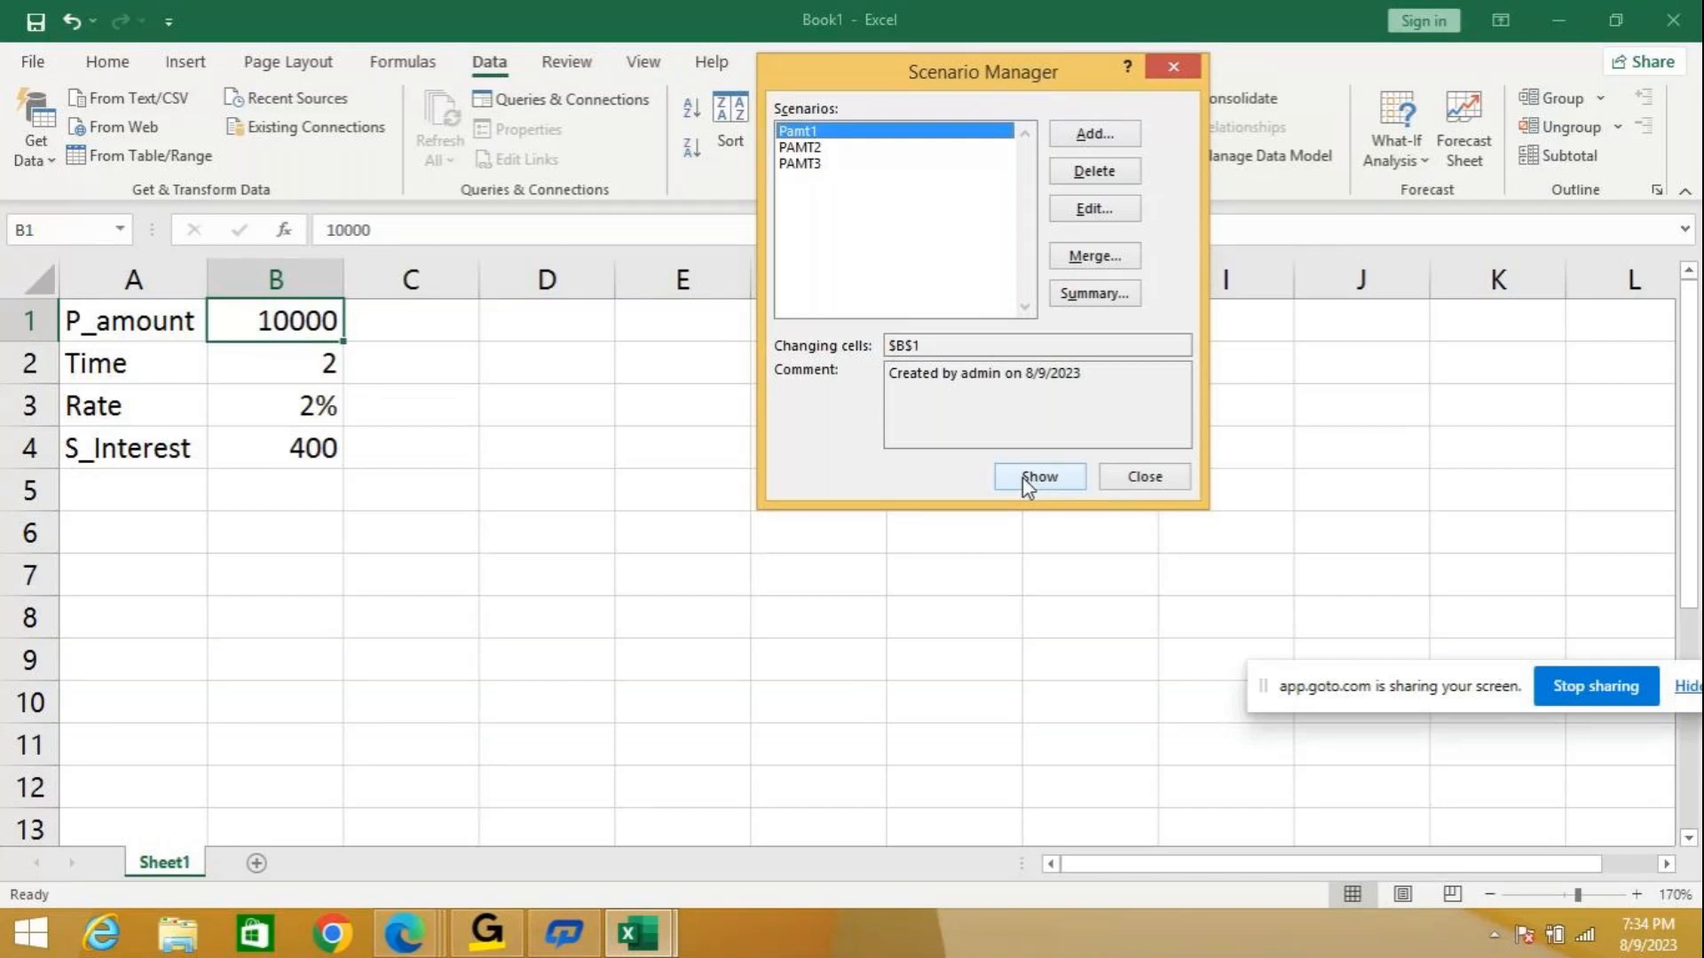
click(848, 149)
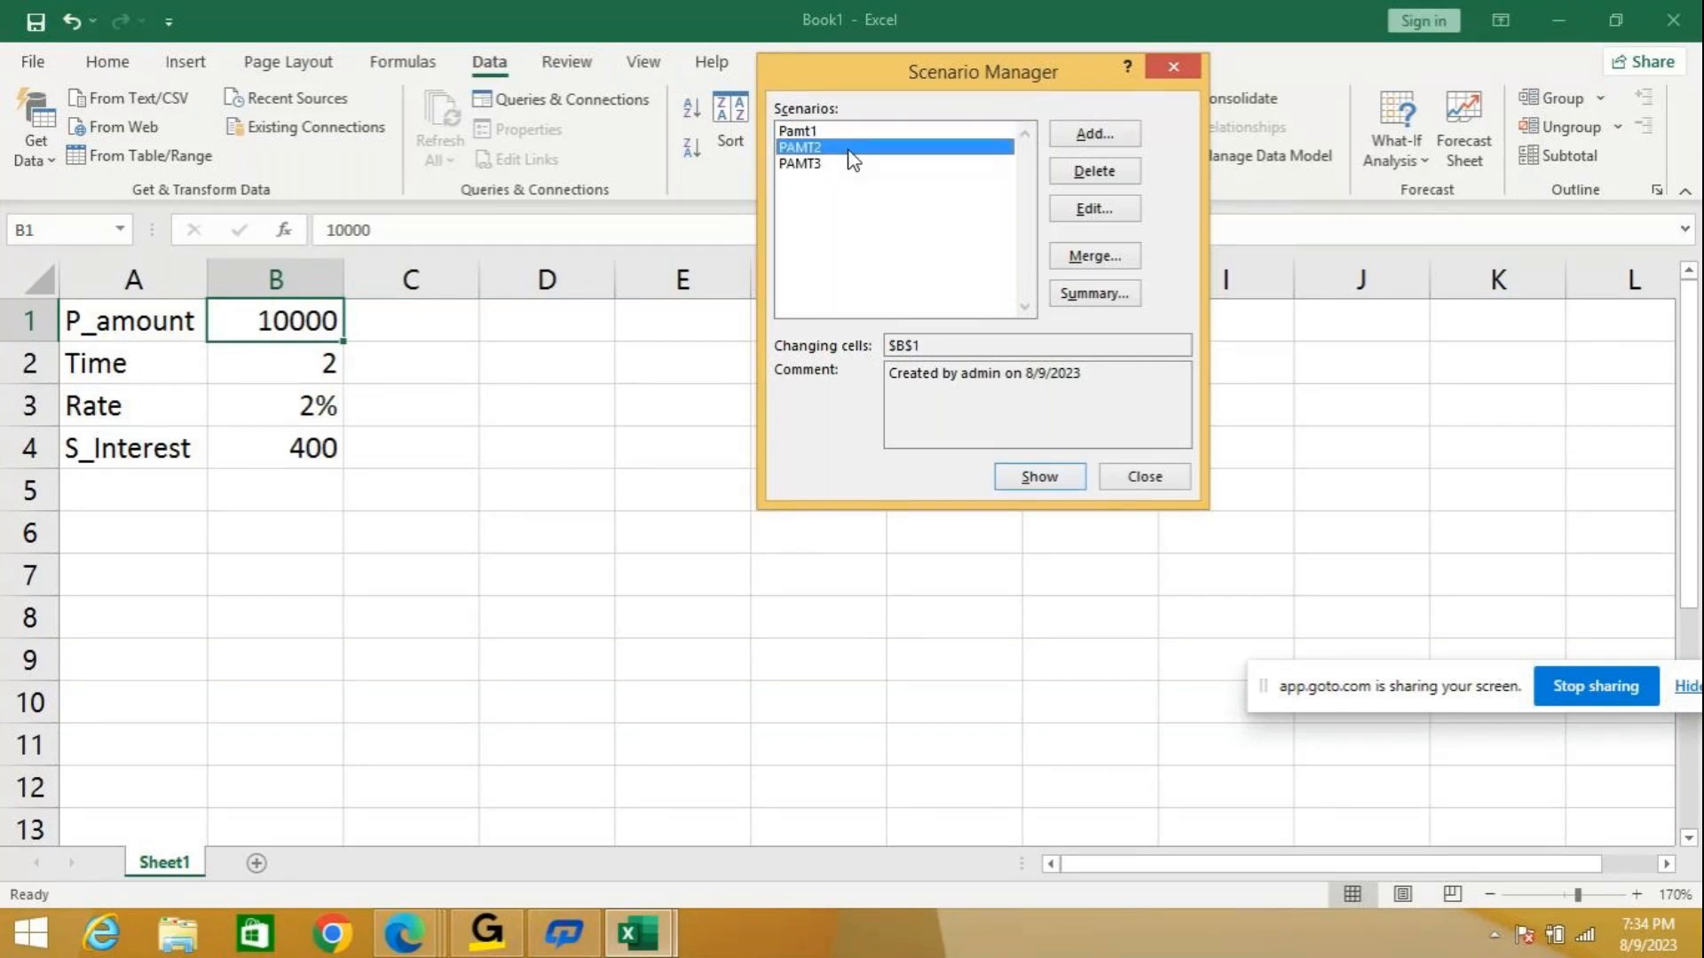
click(1067, 481)
click(831, 166)
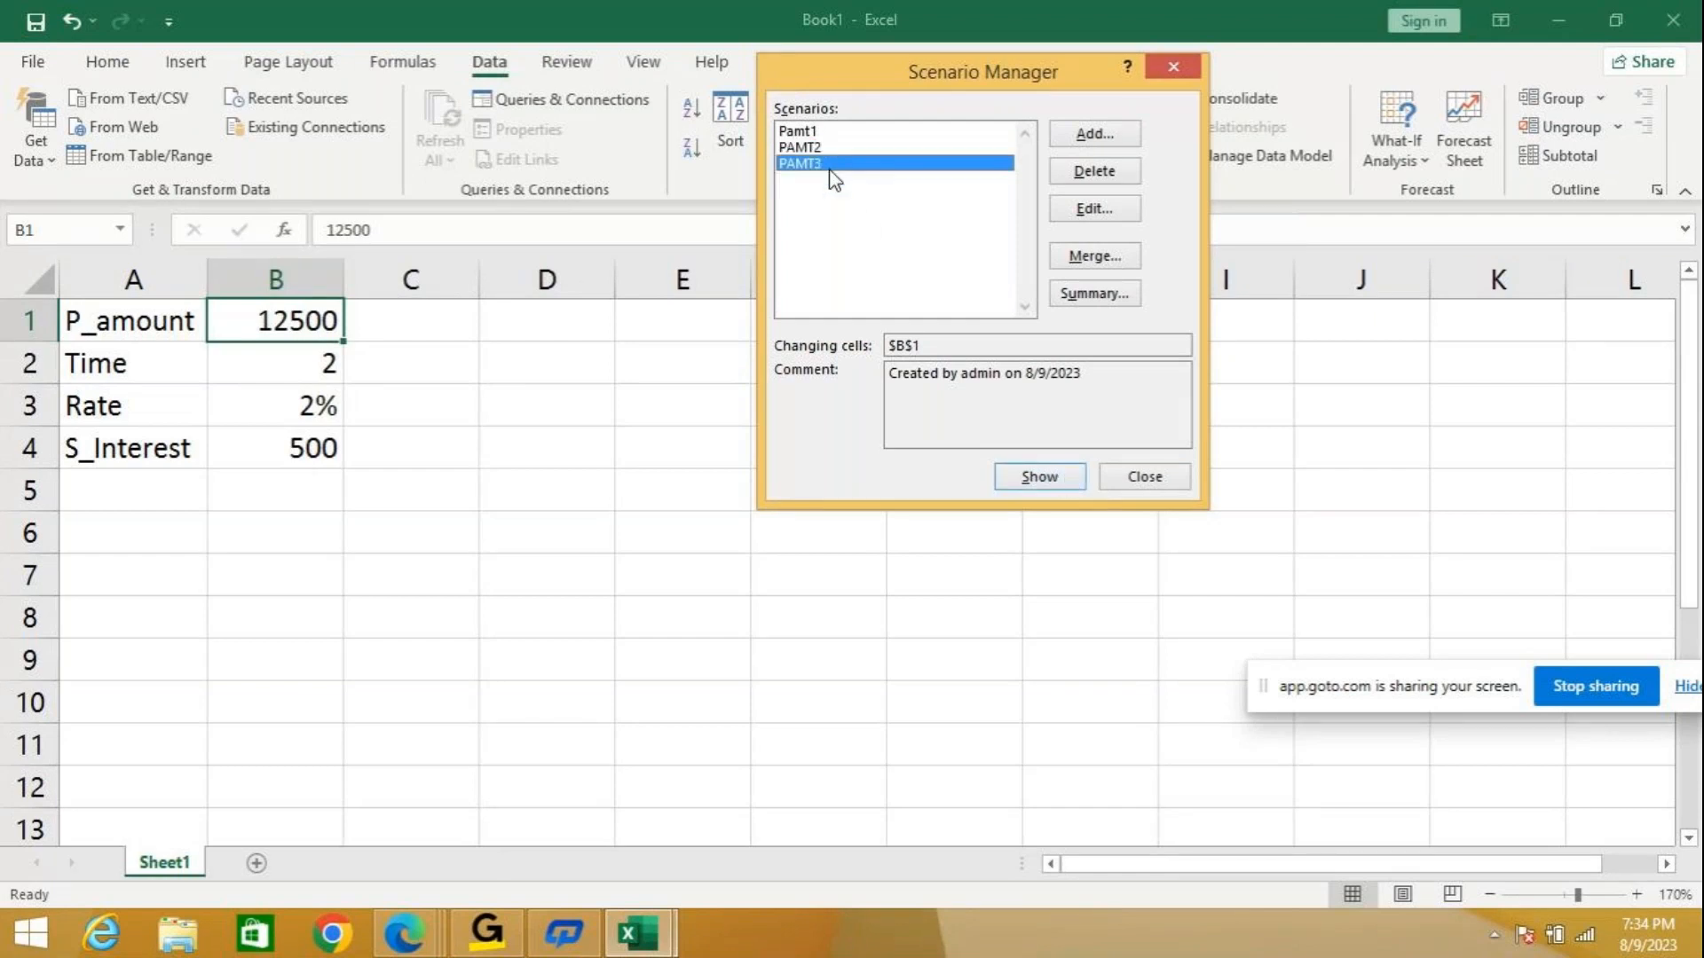
click(1039, 478)
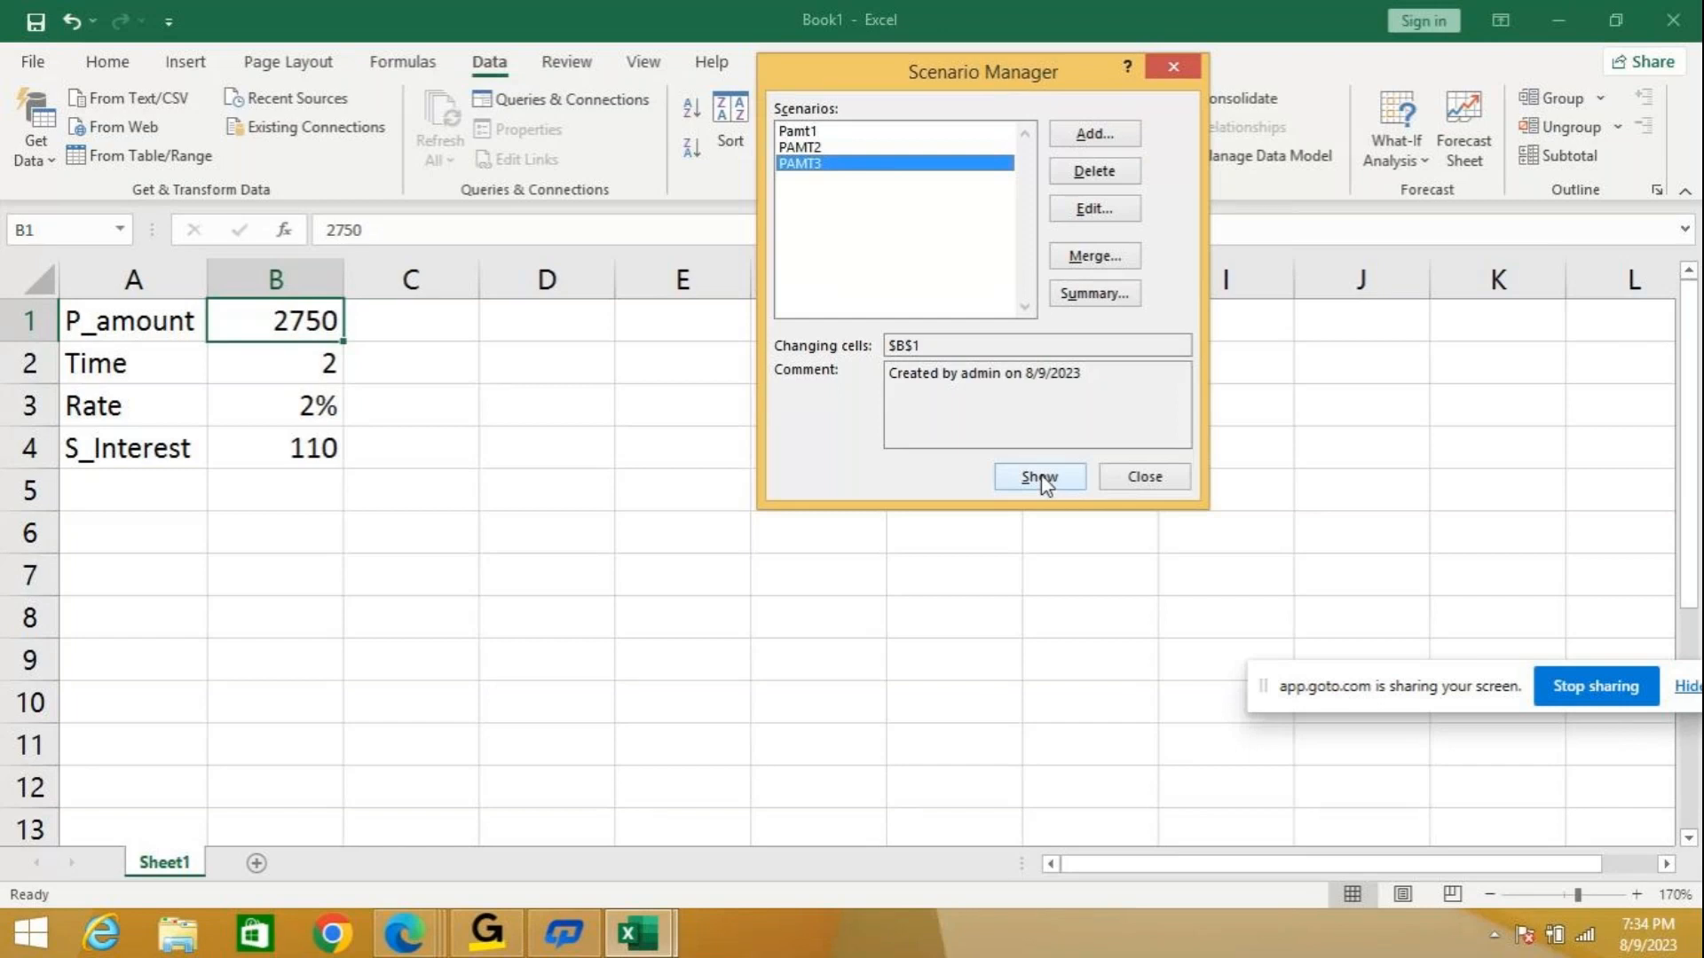
Add a fourth scenario named PAMT4 with 8700 for cell B1 and show it on the sheet.
click(1094, 135)
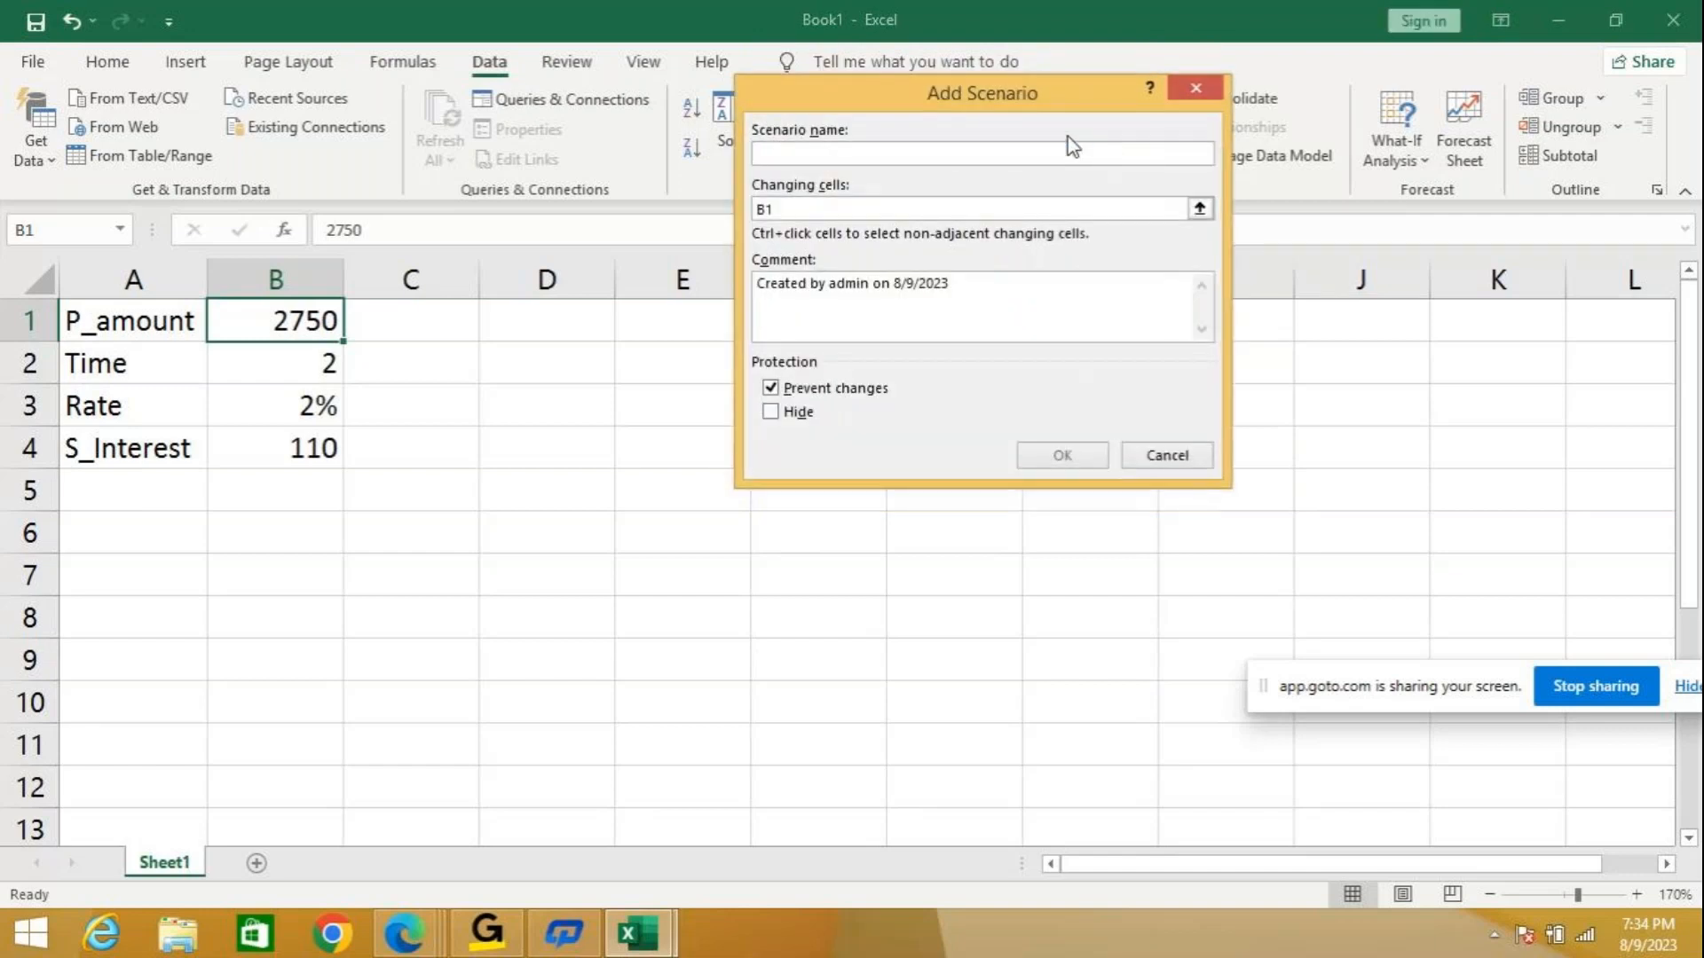
text(PAMT4)
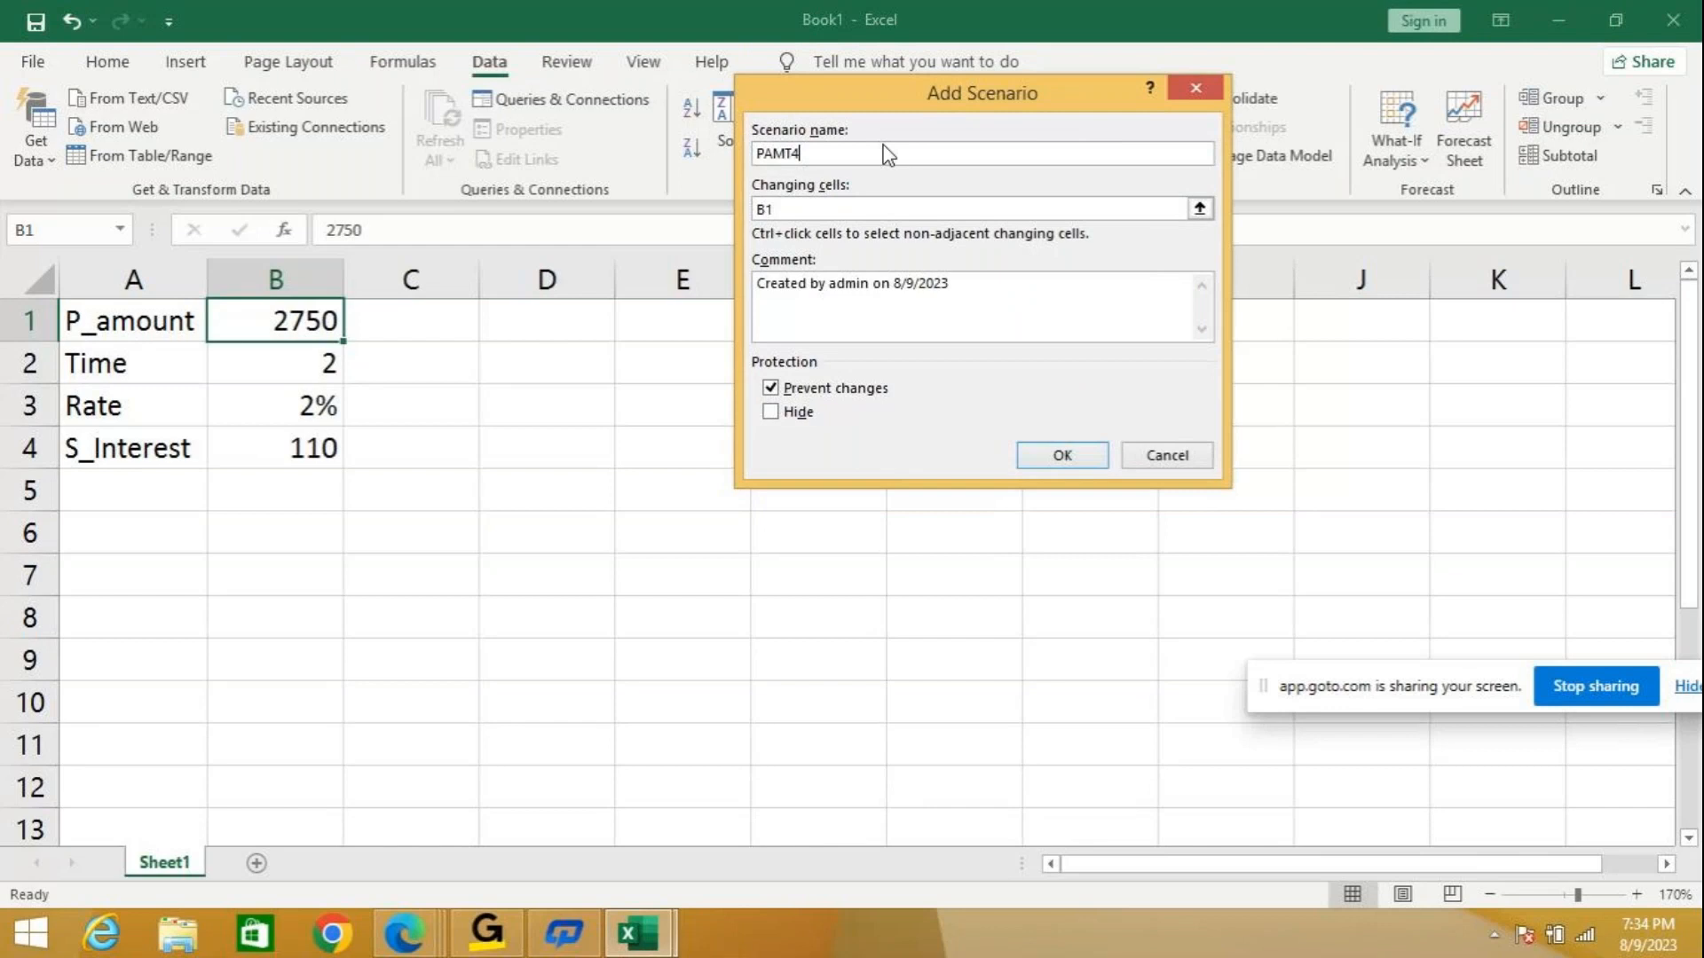
click(1060, 455)
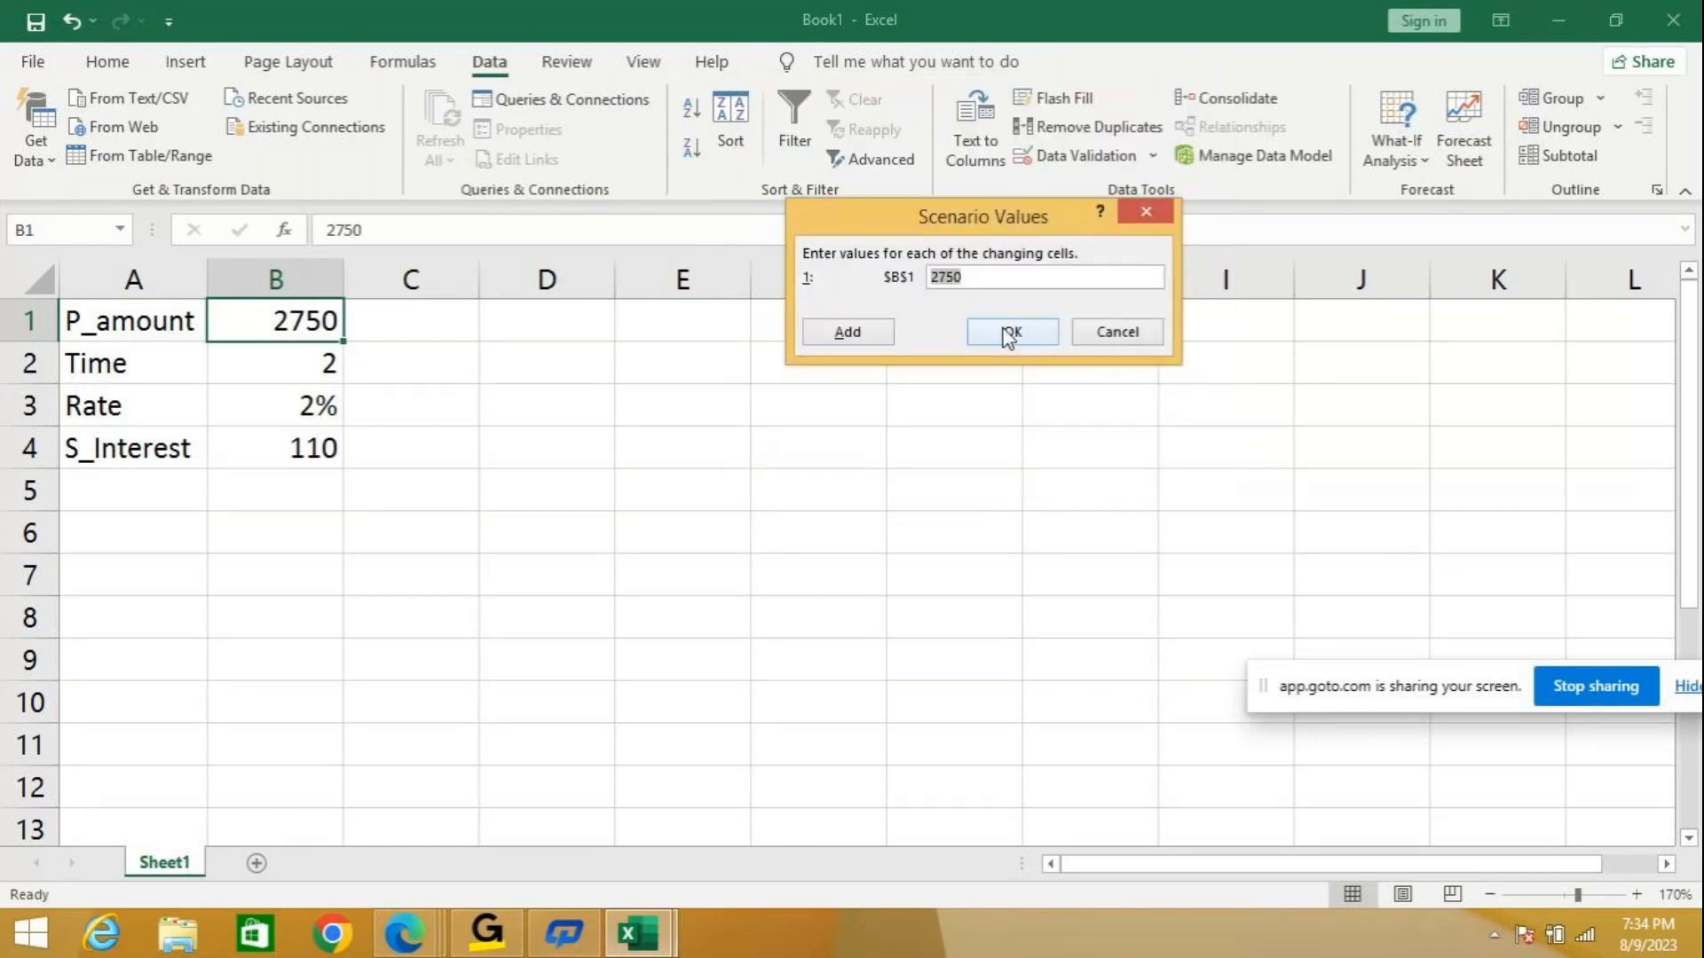
text(8700)
click(995, 333)
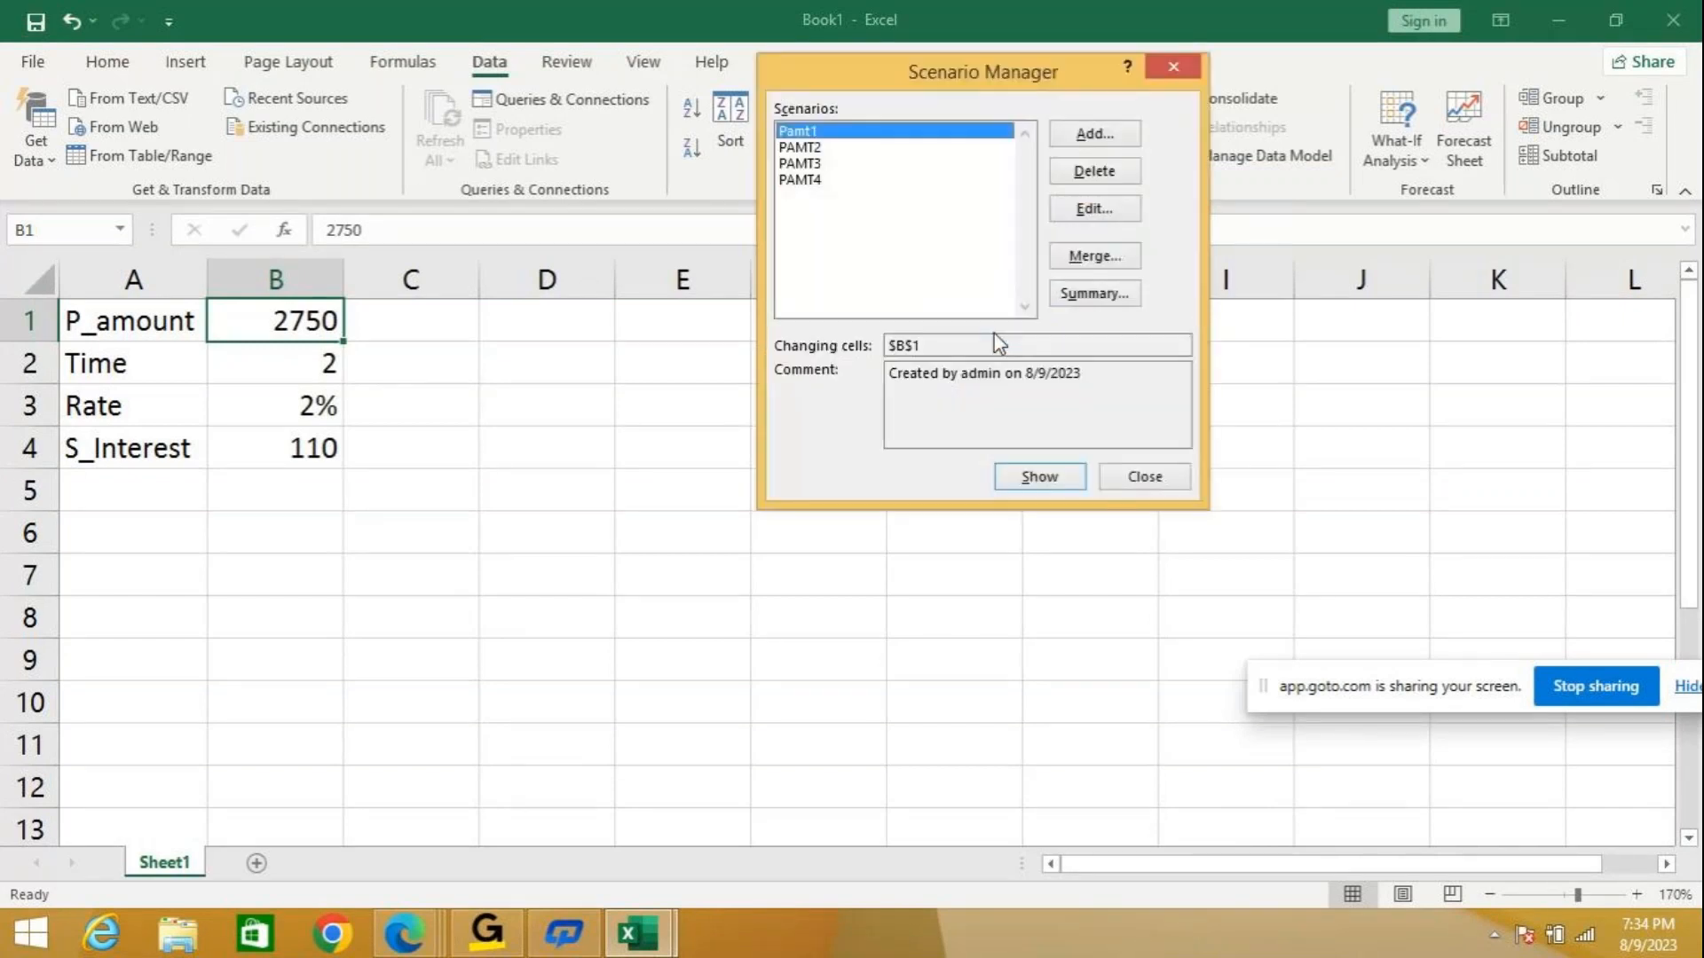
click(896, 181)
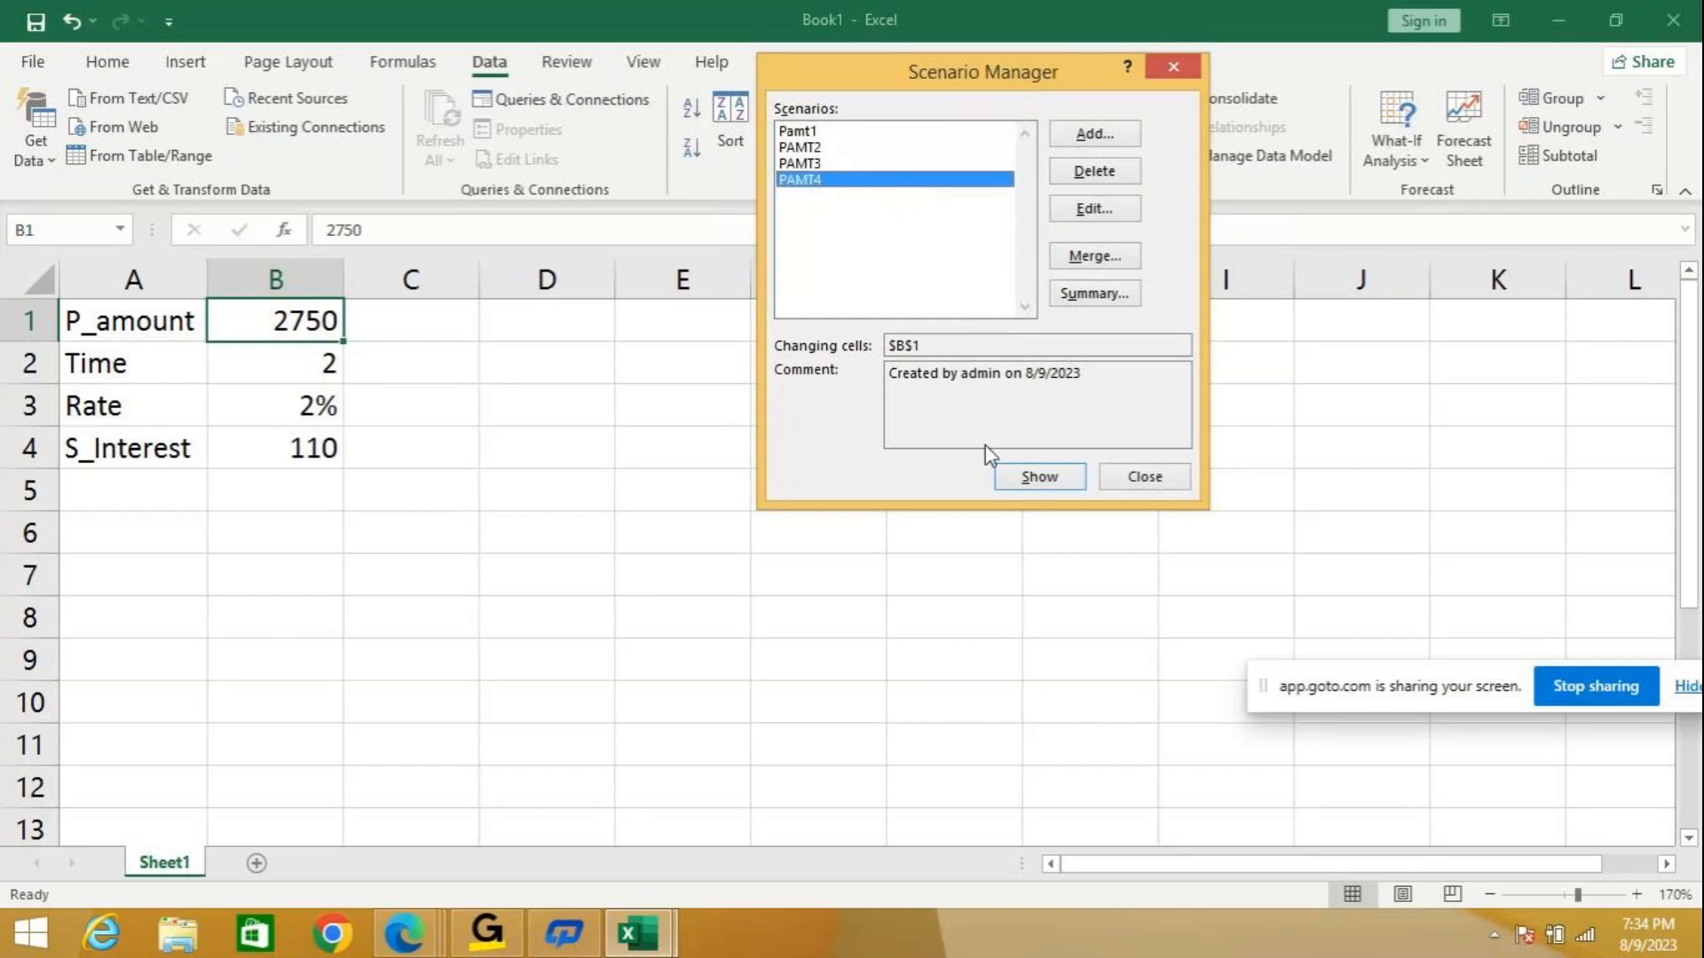
click(1068, 483)
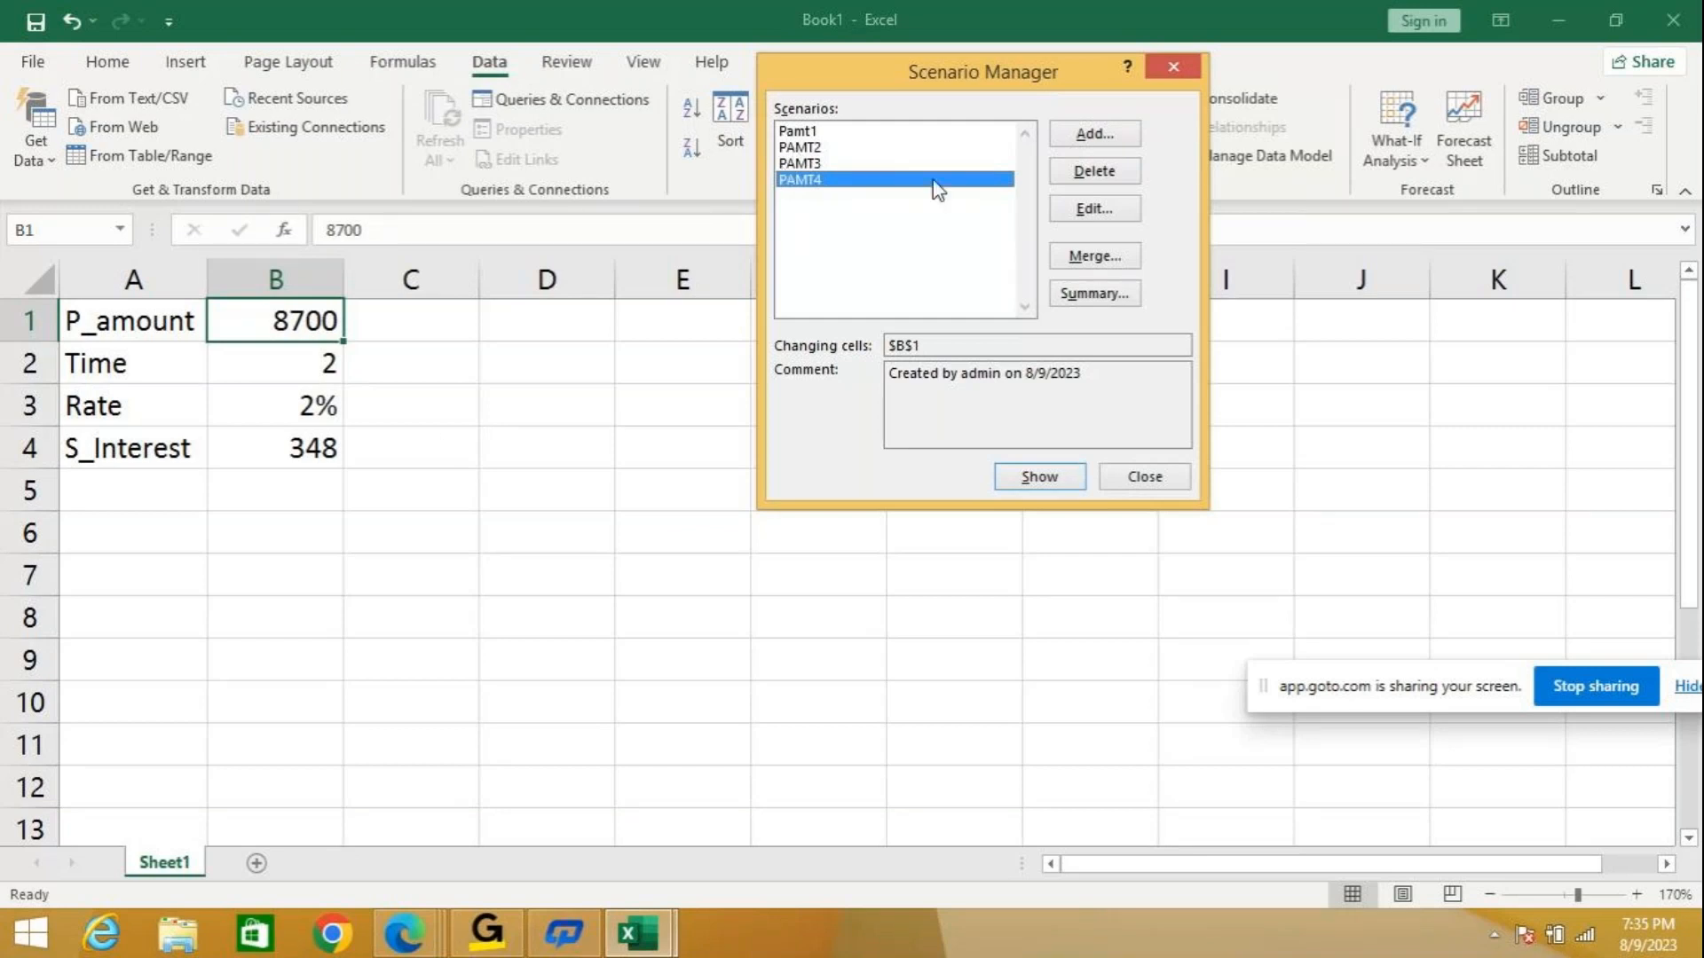
Edit scenario PAMT4 so that cell B1 takes 11200, and show it on the sheet.
click(1095, 213)
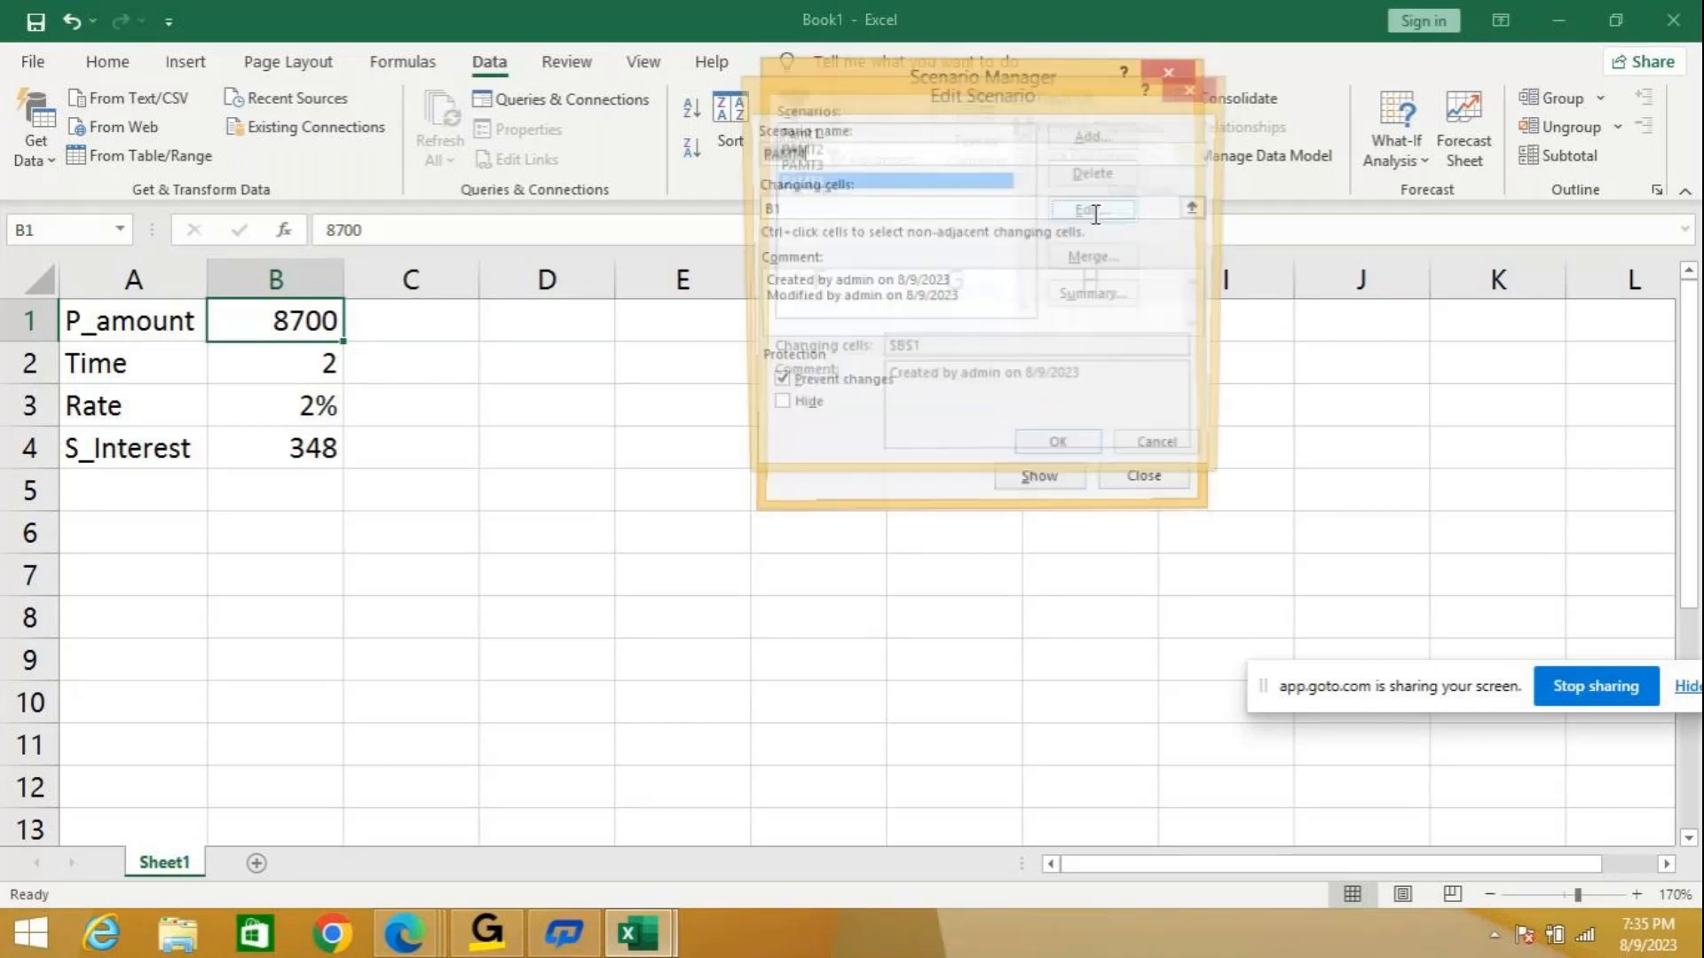
click(1060, 455)
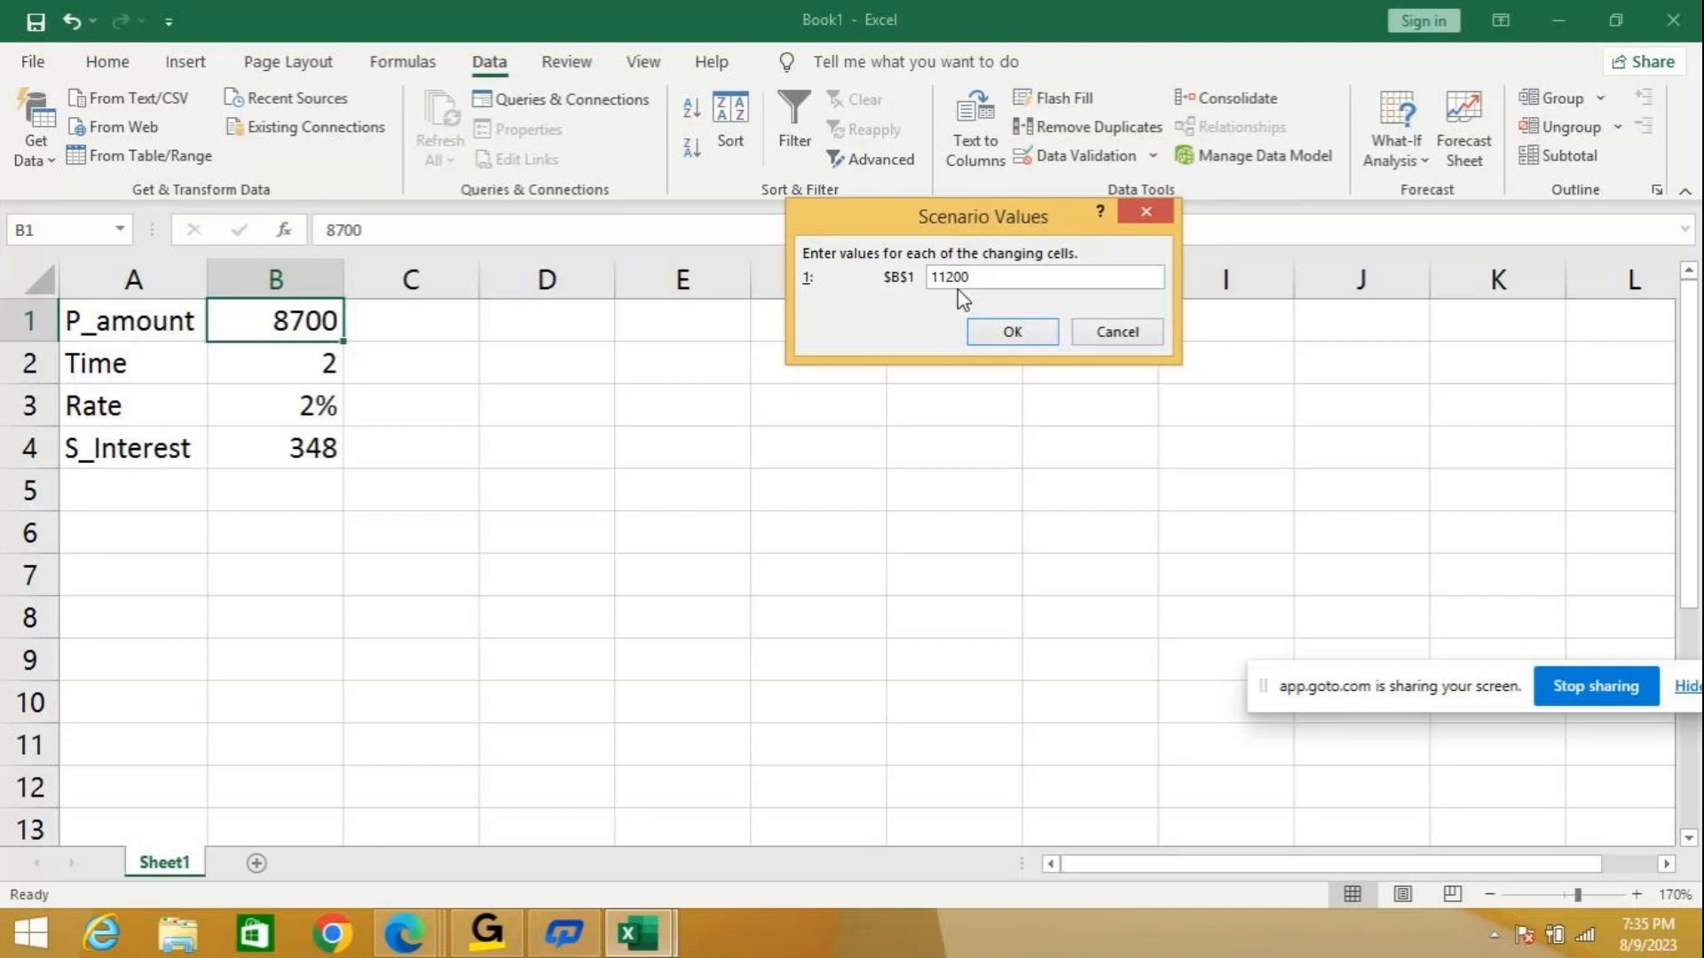
click(1005, 331)
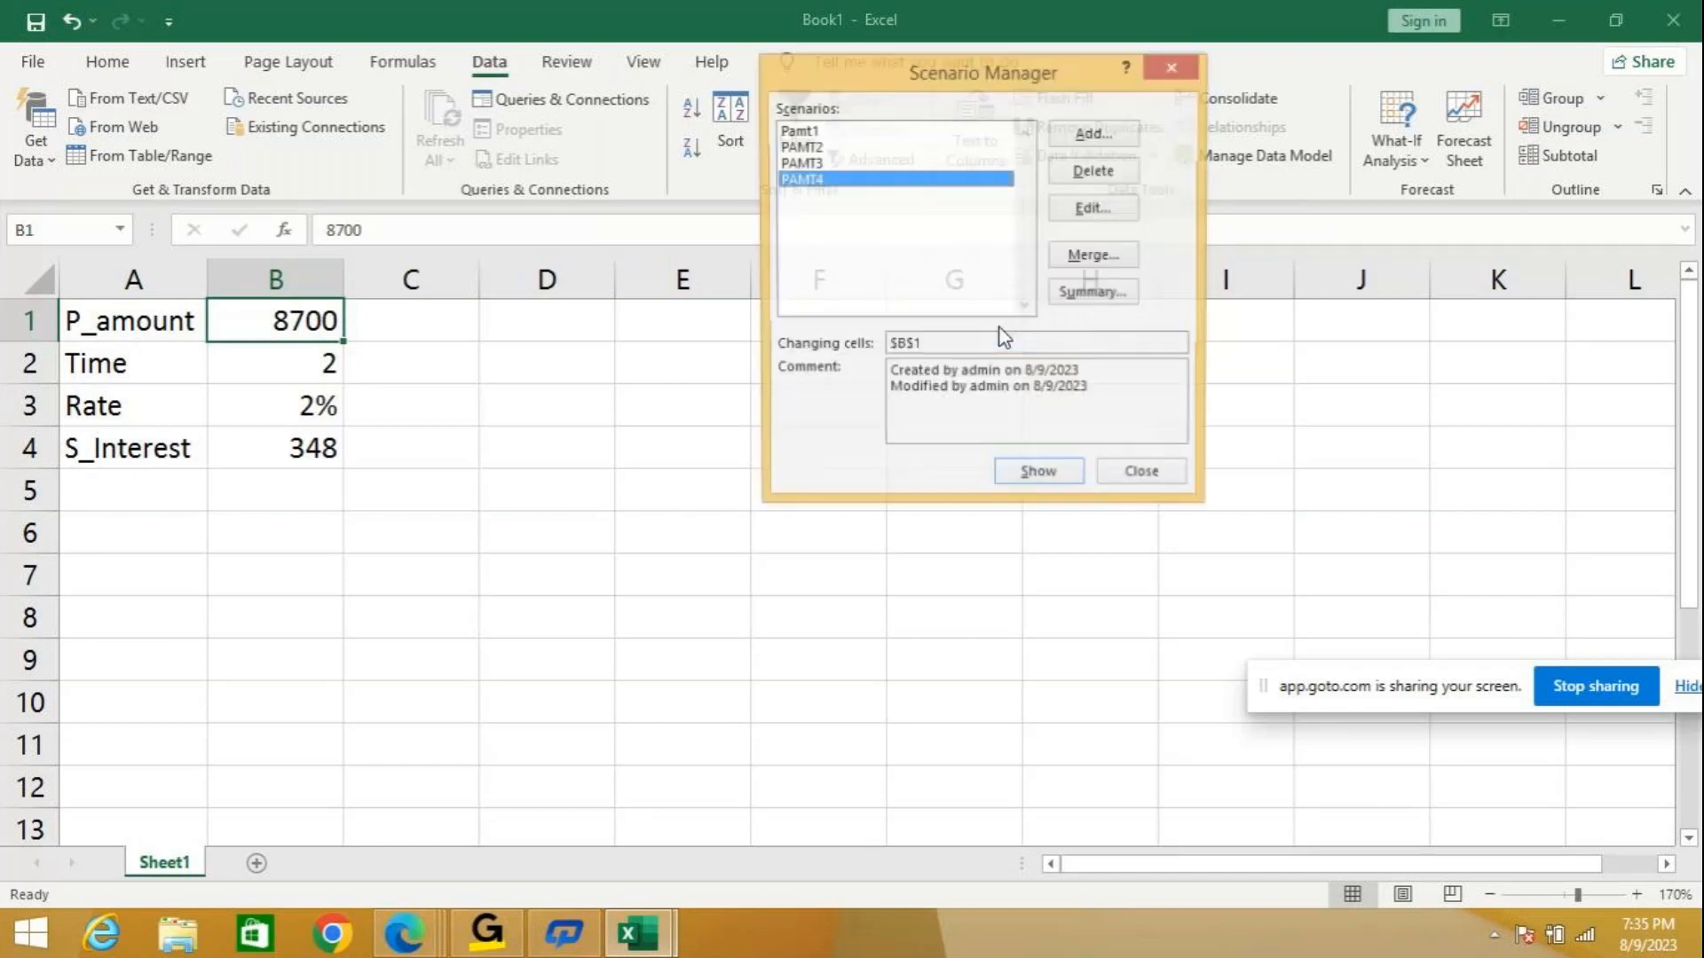
click(1065, 477)
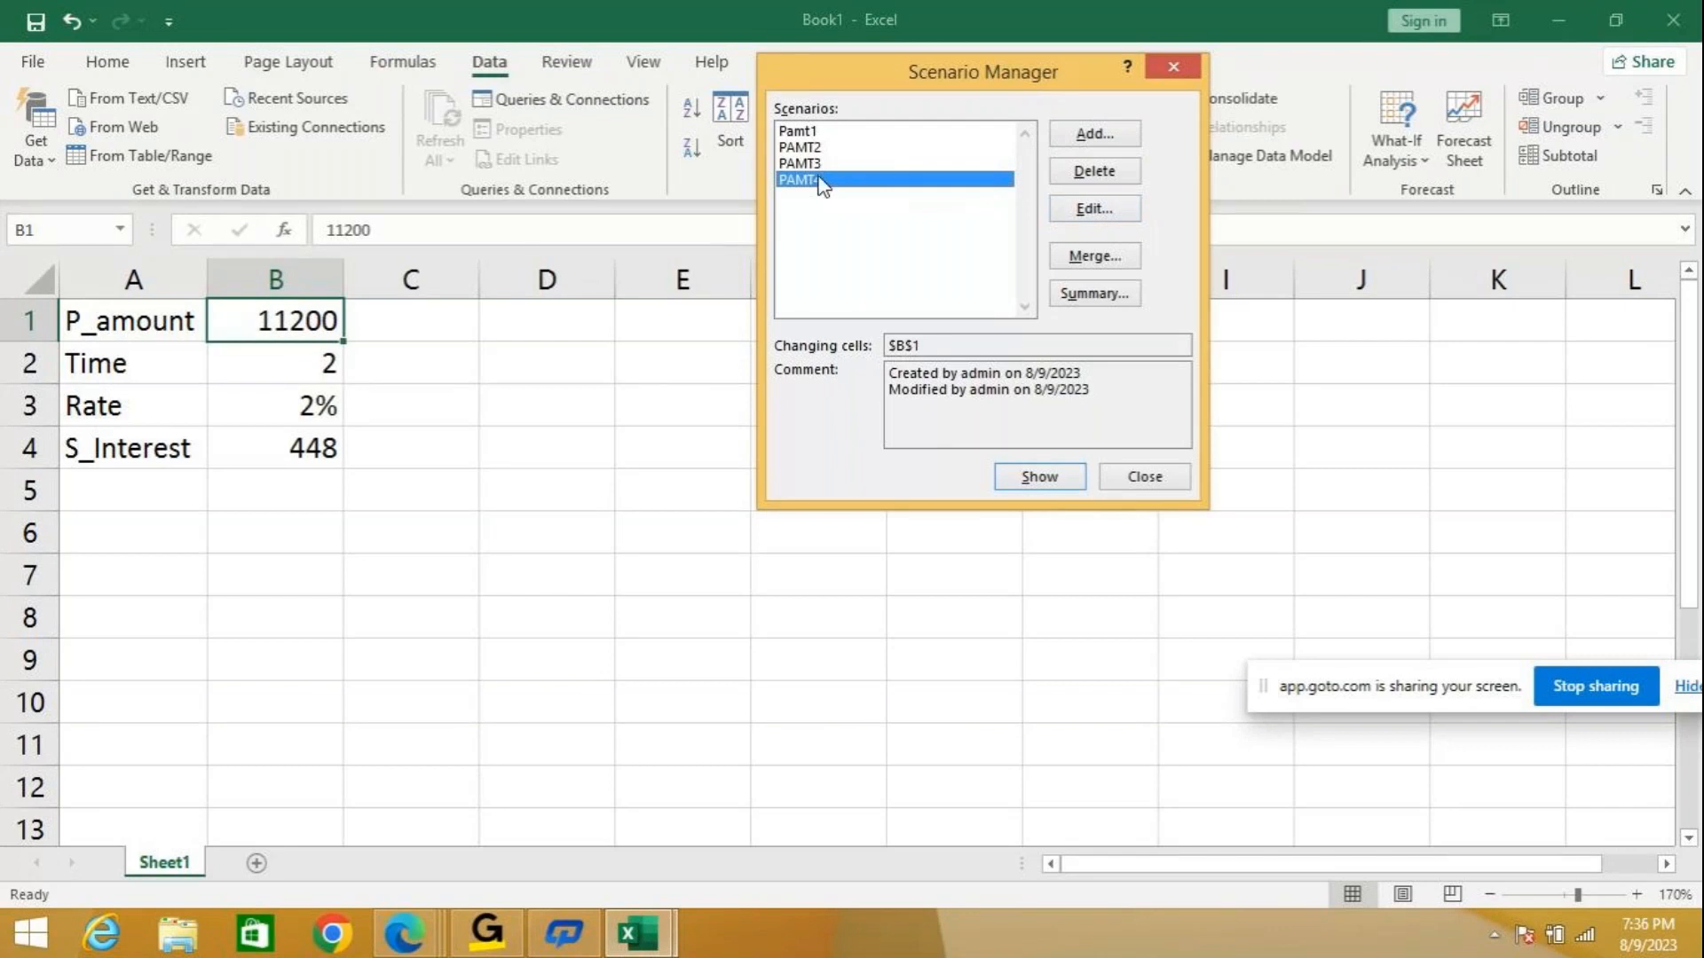
Delete the PAMT4 scenario and close the Scenario Manager.
click(1096, 178)
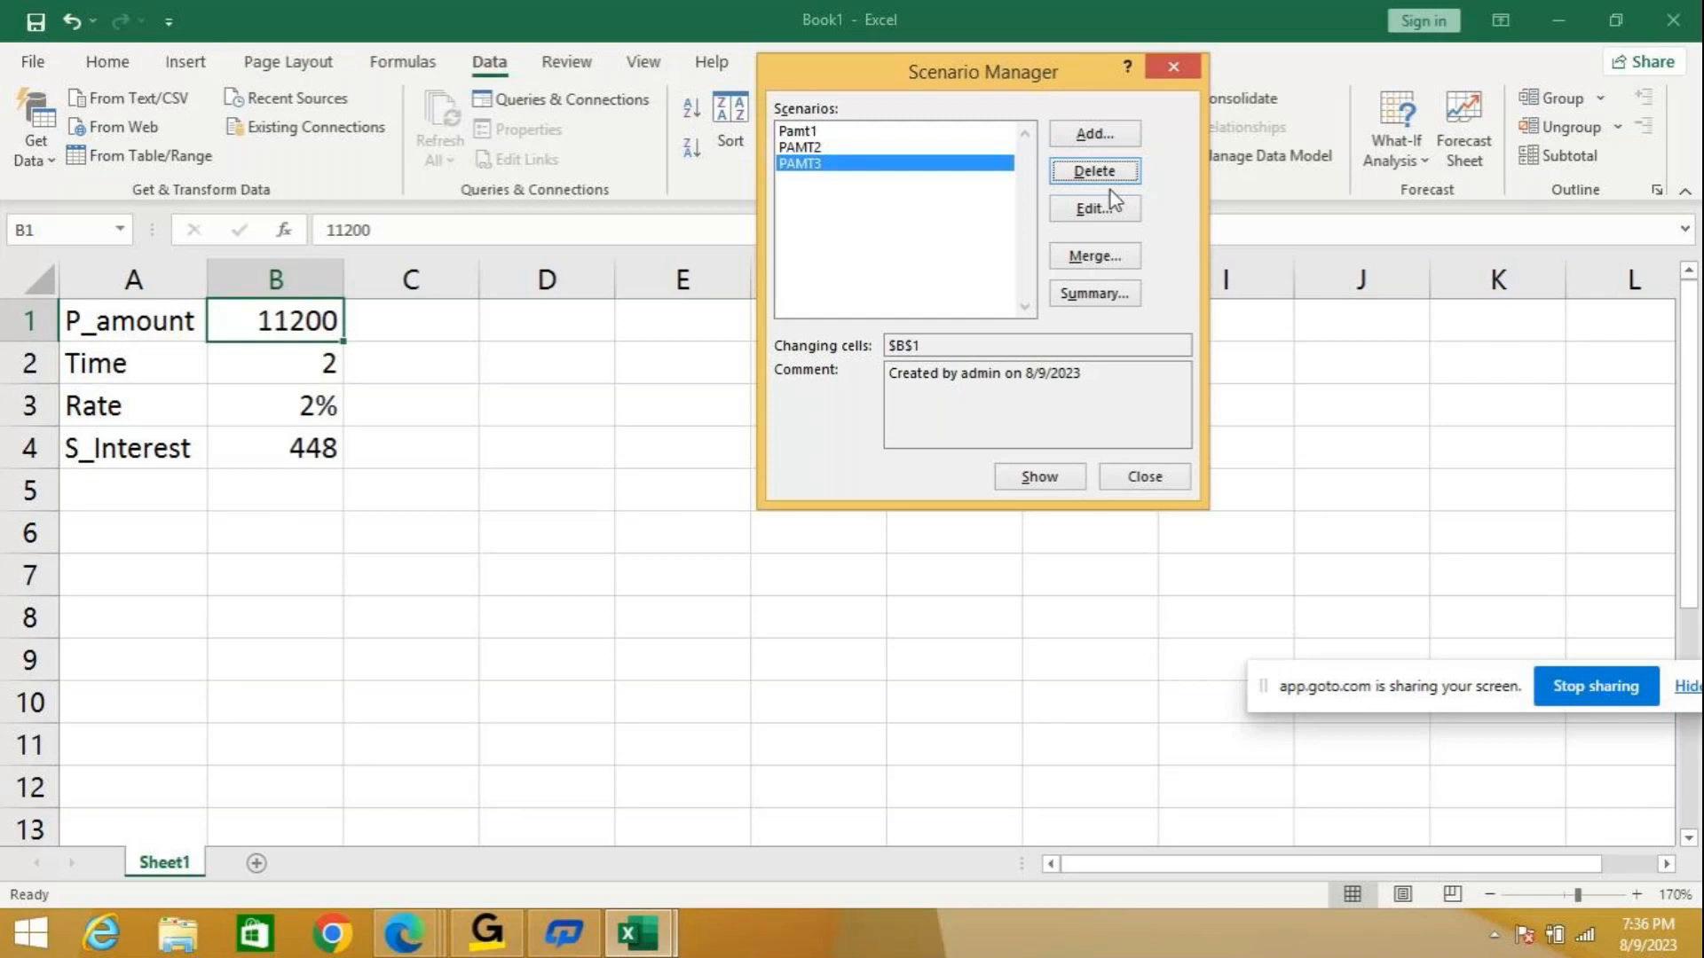
click(1143, 481)
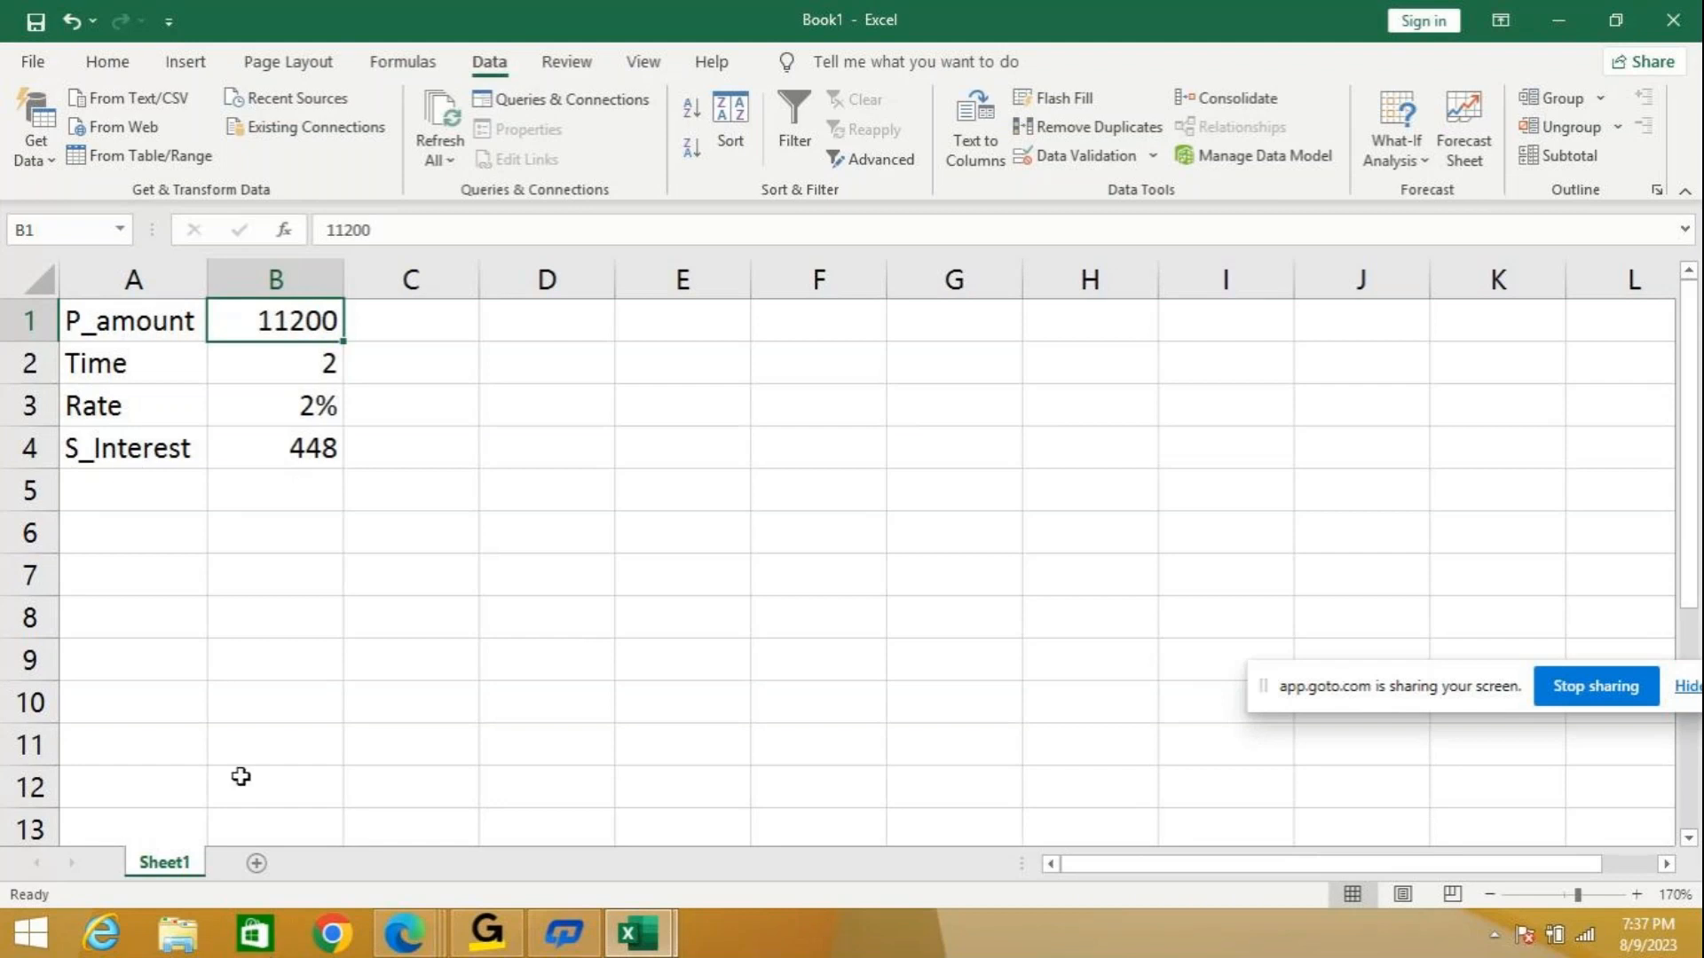
Add a new worksheet and enter the label P_AMOUNT in cell A1.
click(257, 865)
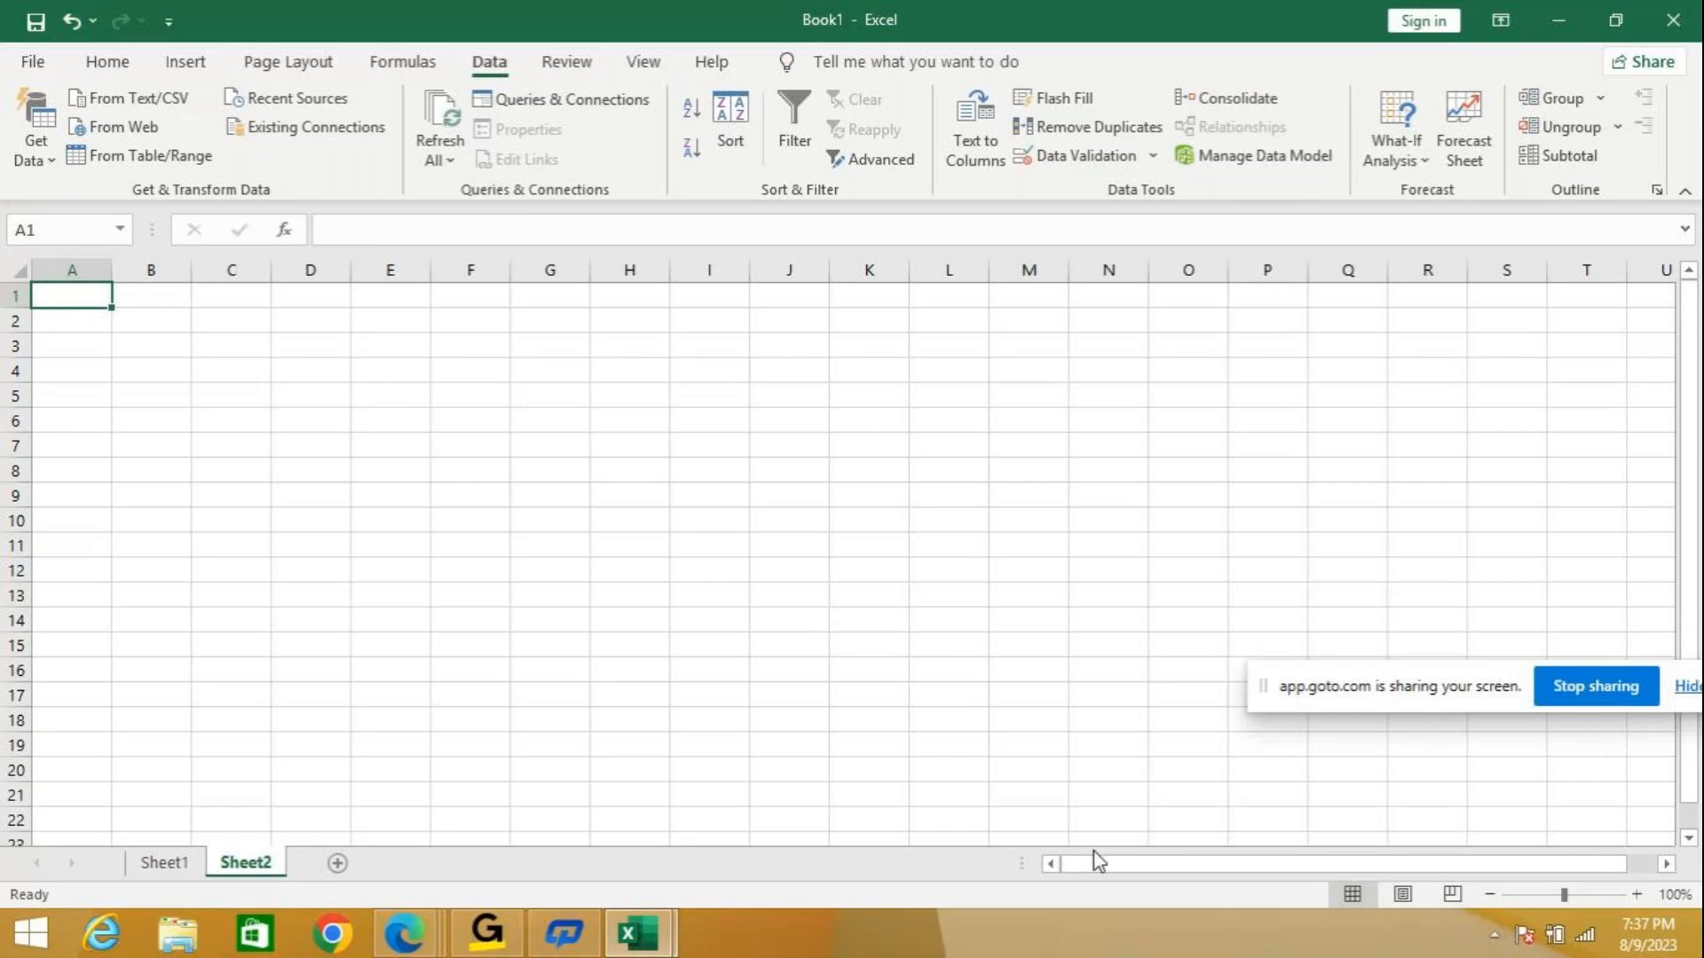
click(1637, 894)
click(1636, 893)
click(1636, 894)
click(1636, 893)
click(1636, 893)
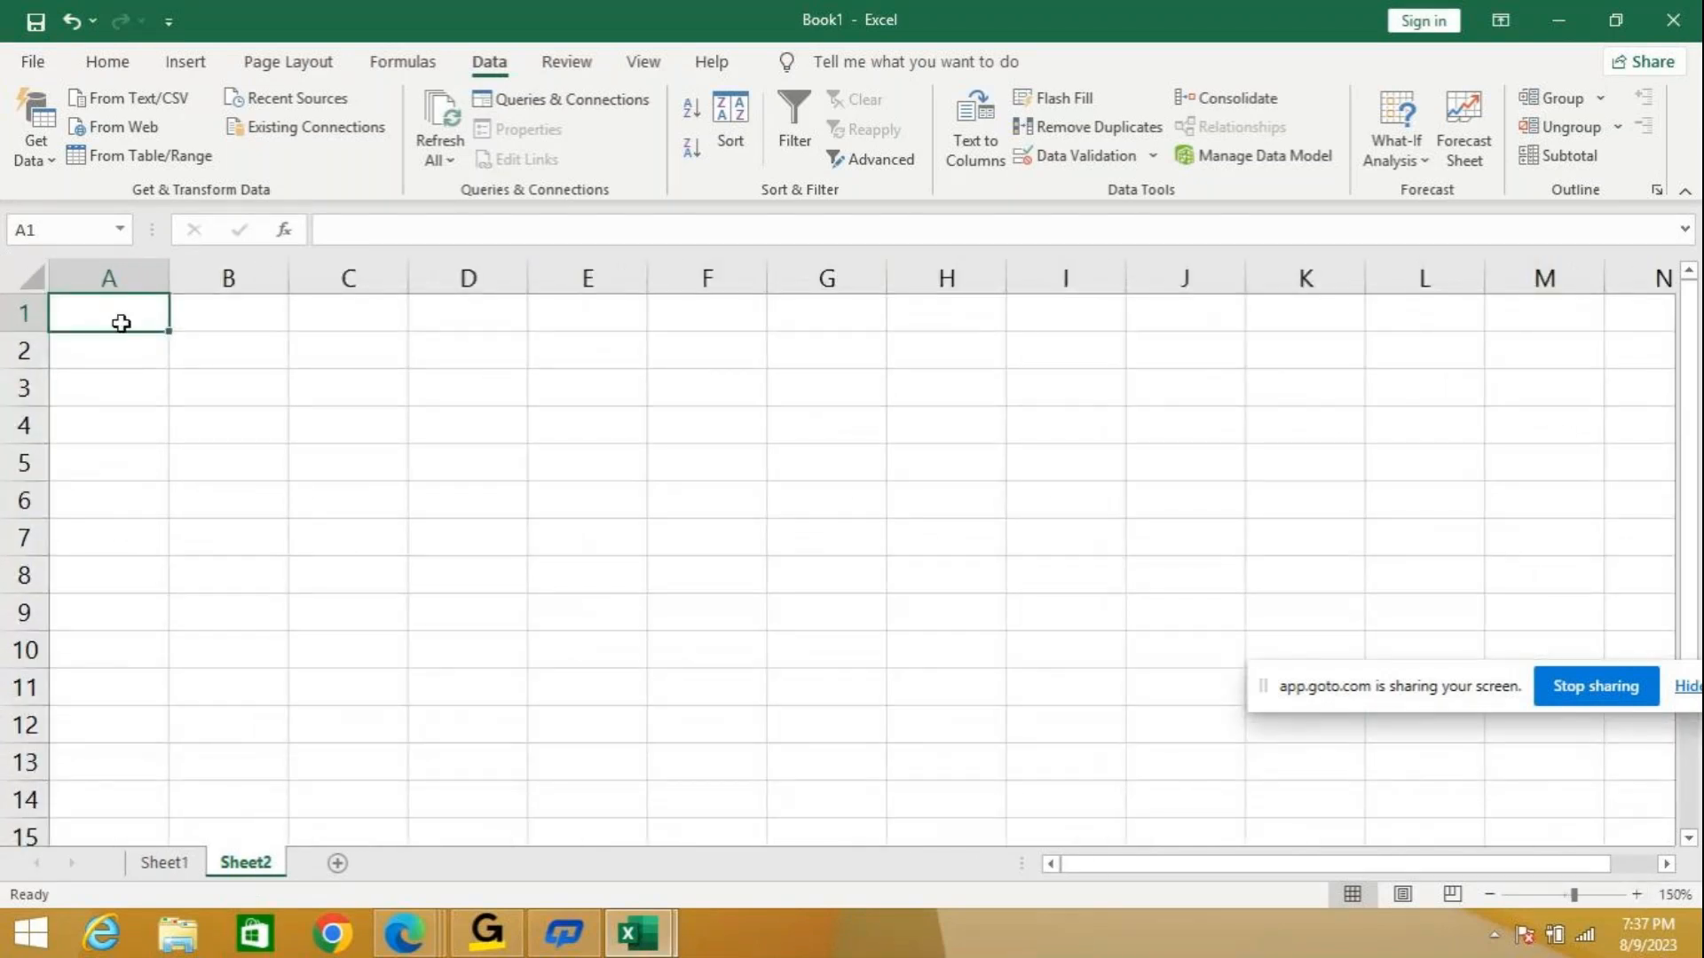
text(p)
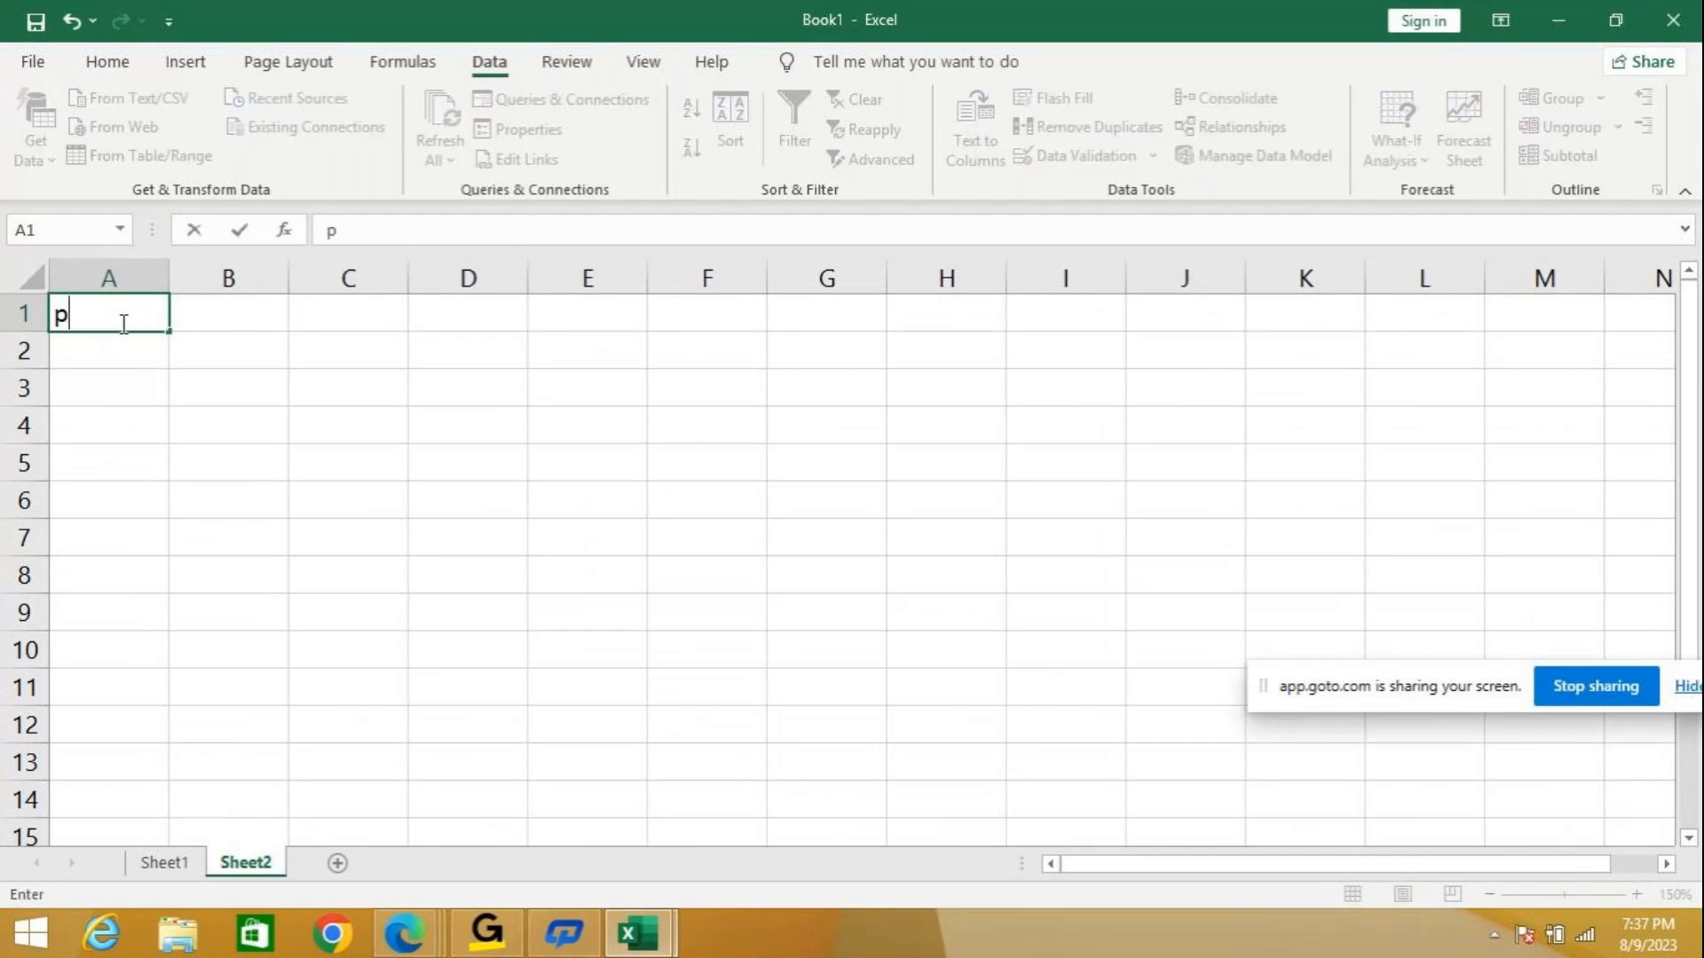
key(BackSpace)
text(P_AMOUNT)
key(Return)
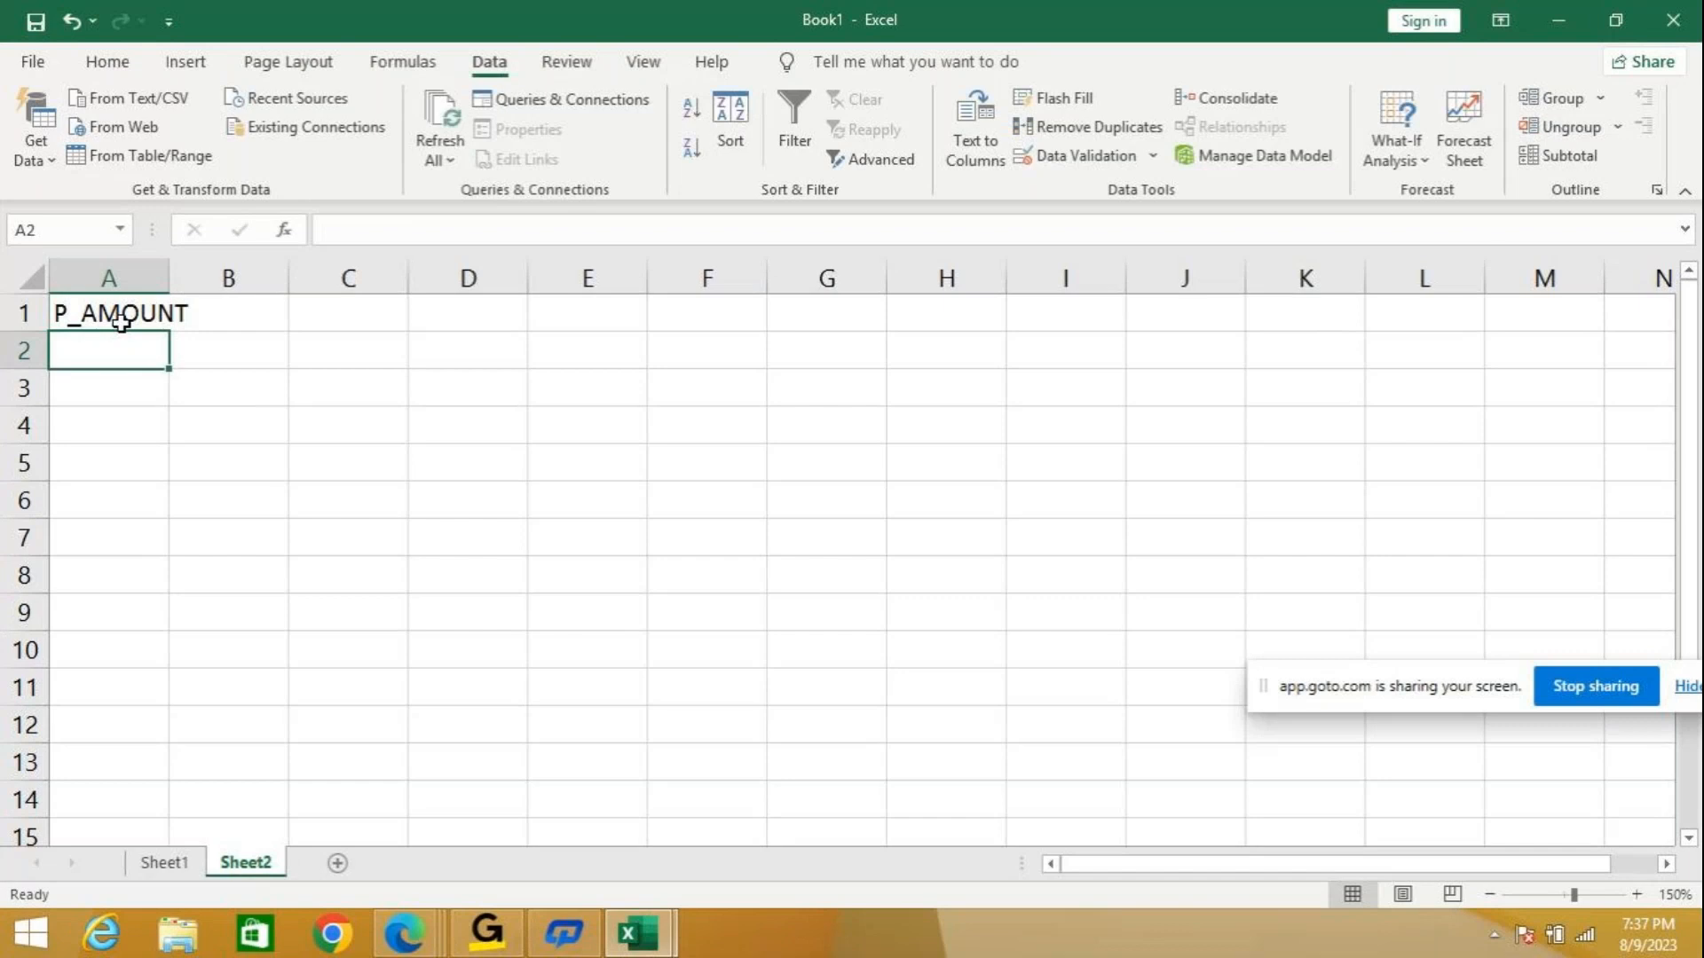
Enter the labels TIME, RATE and S_INTEREST in cells A2 to A4 and fit column A to its contents.
text(TIME)
key(Return)
text(RATE)
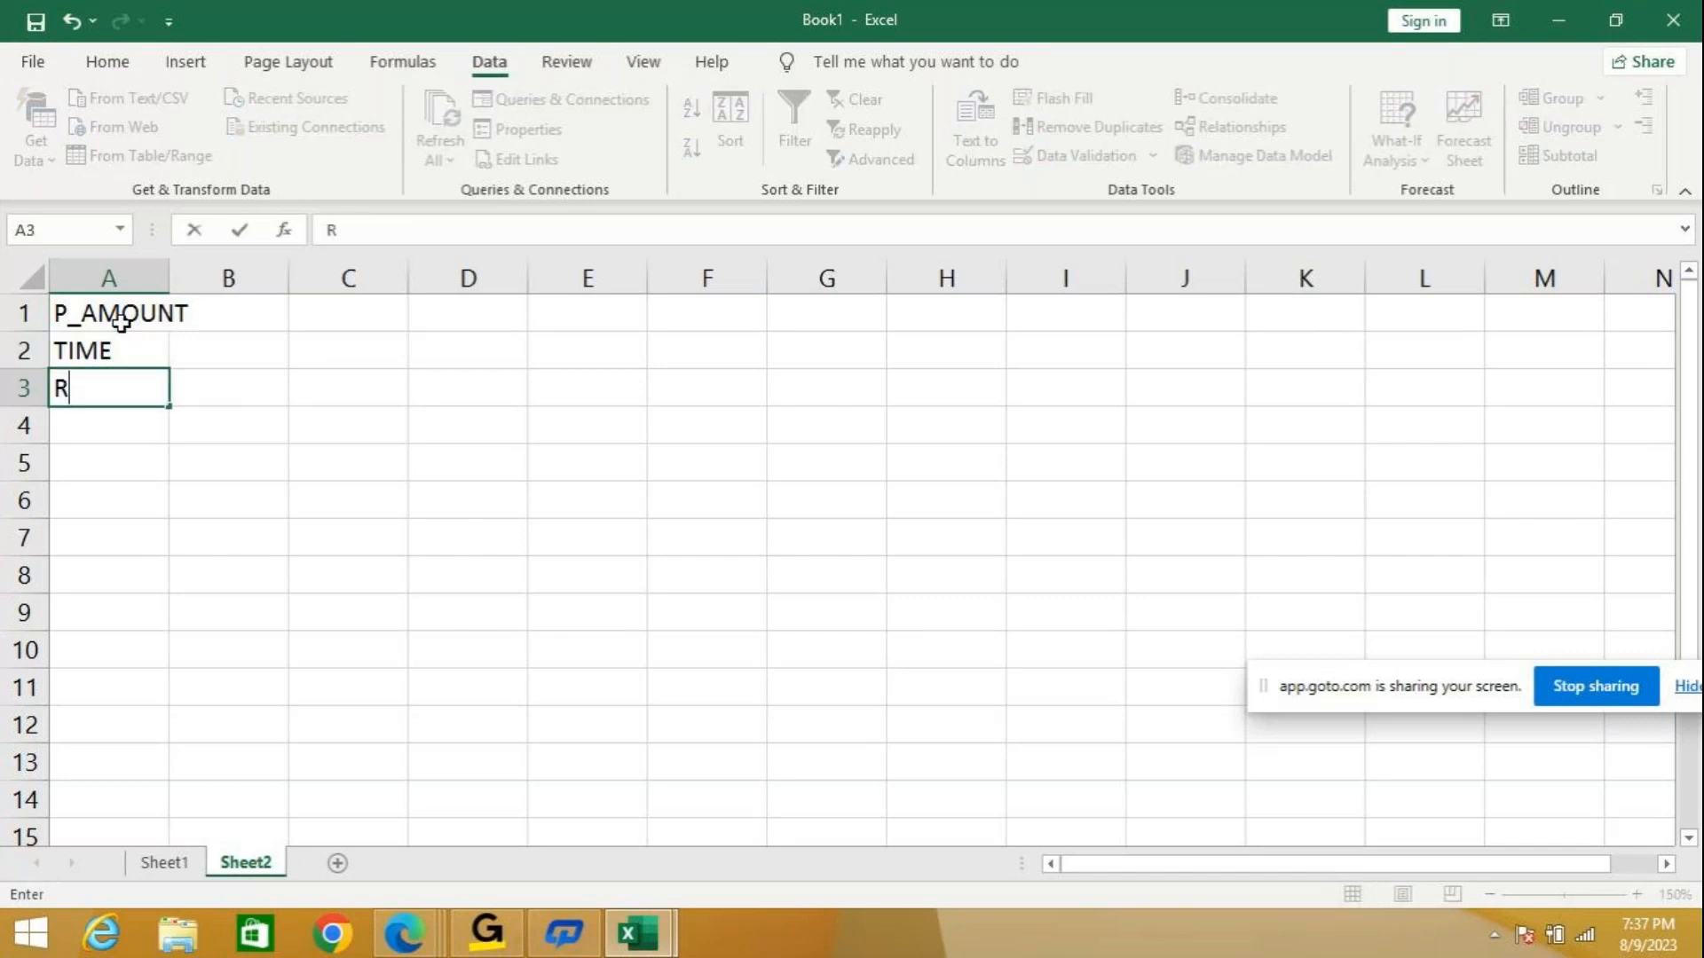
key(Return)
text(S_)
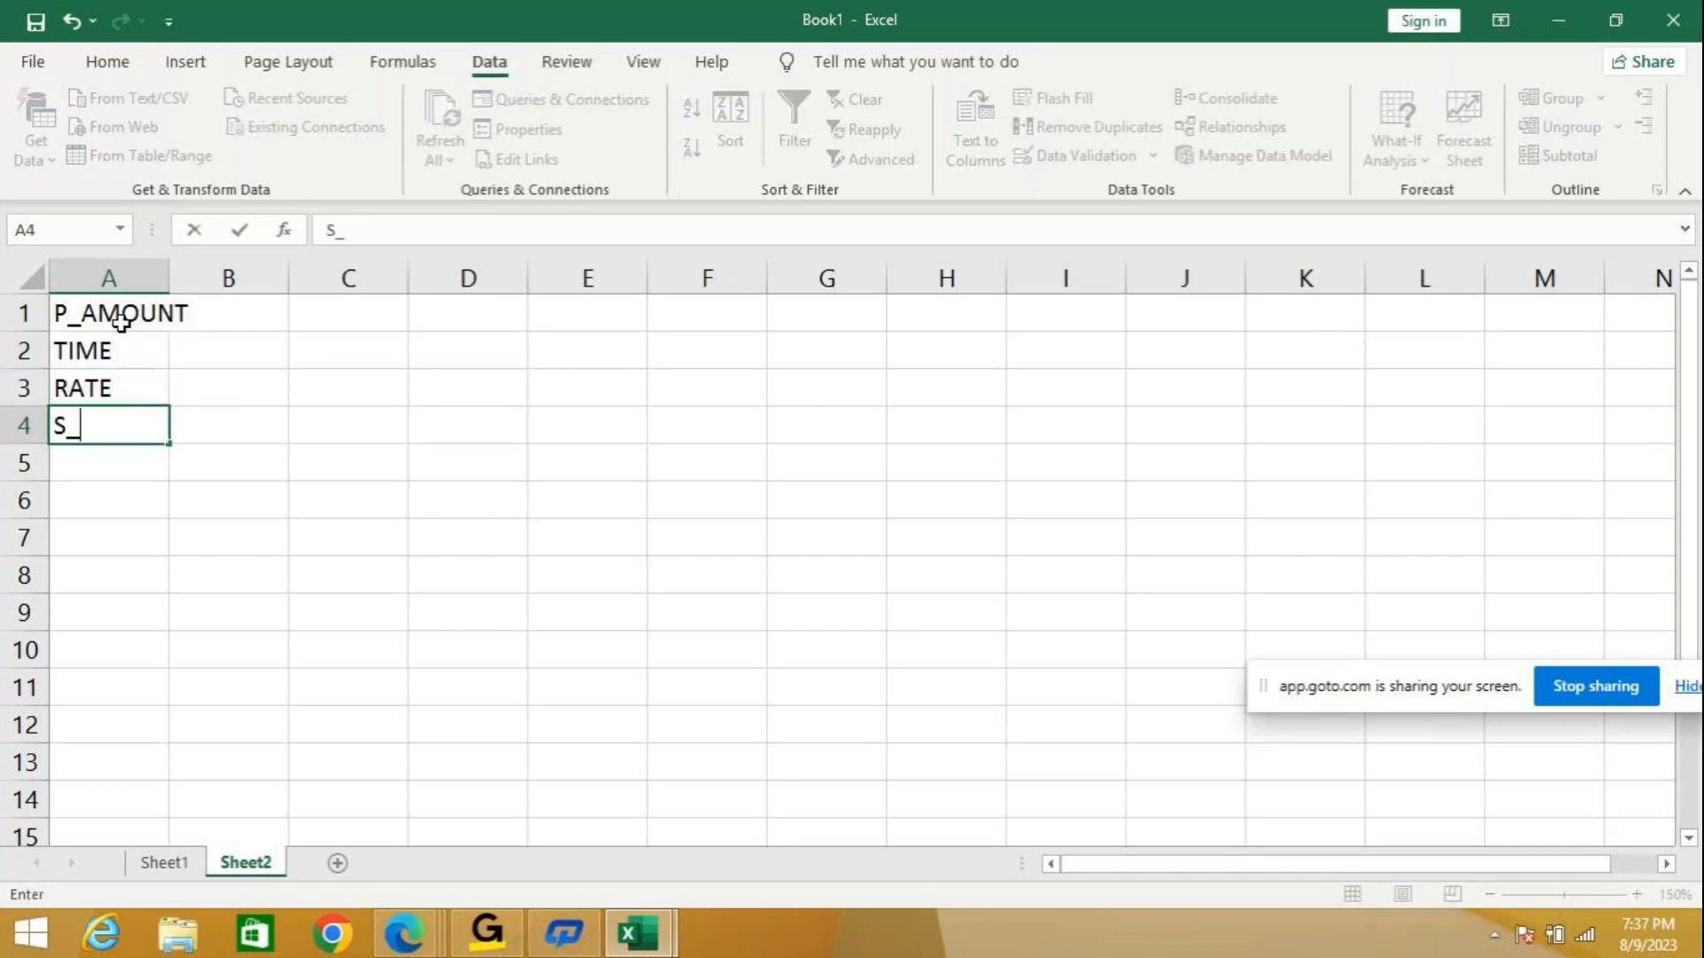
text(INTEREST)
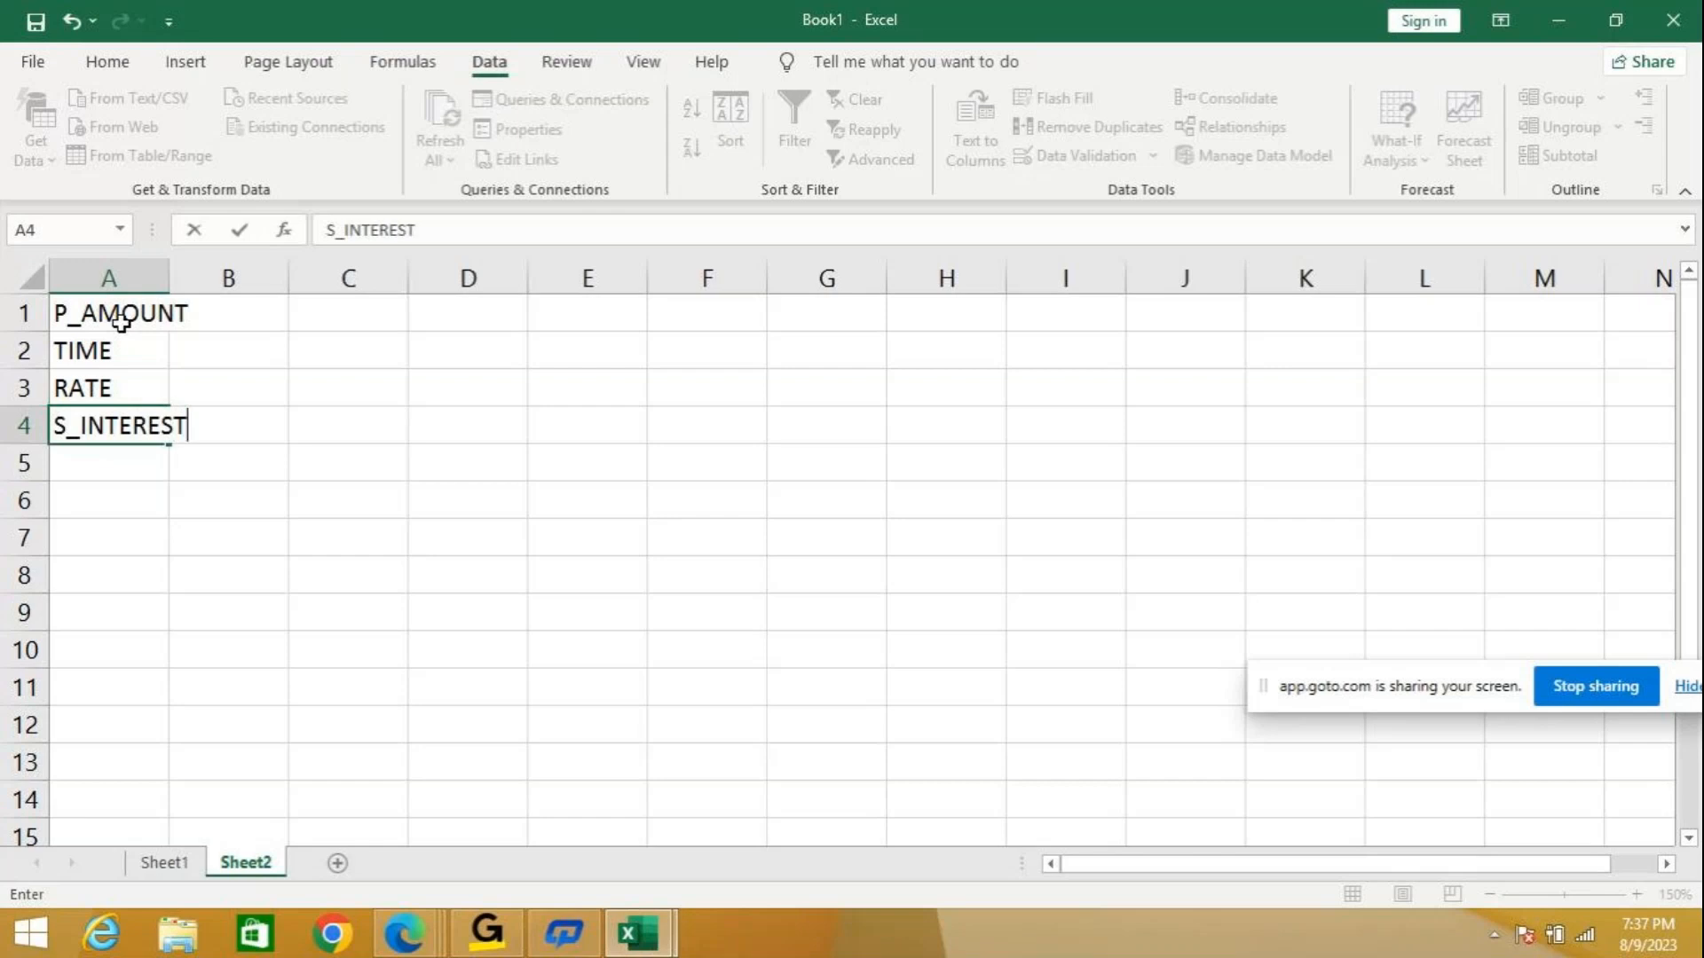
key(Return)
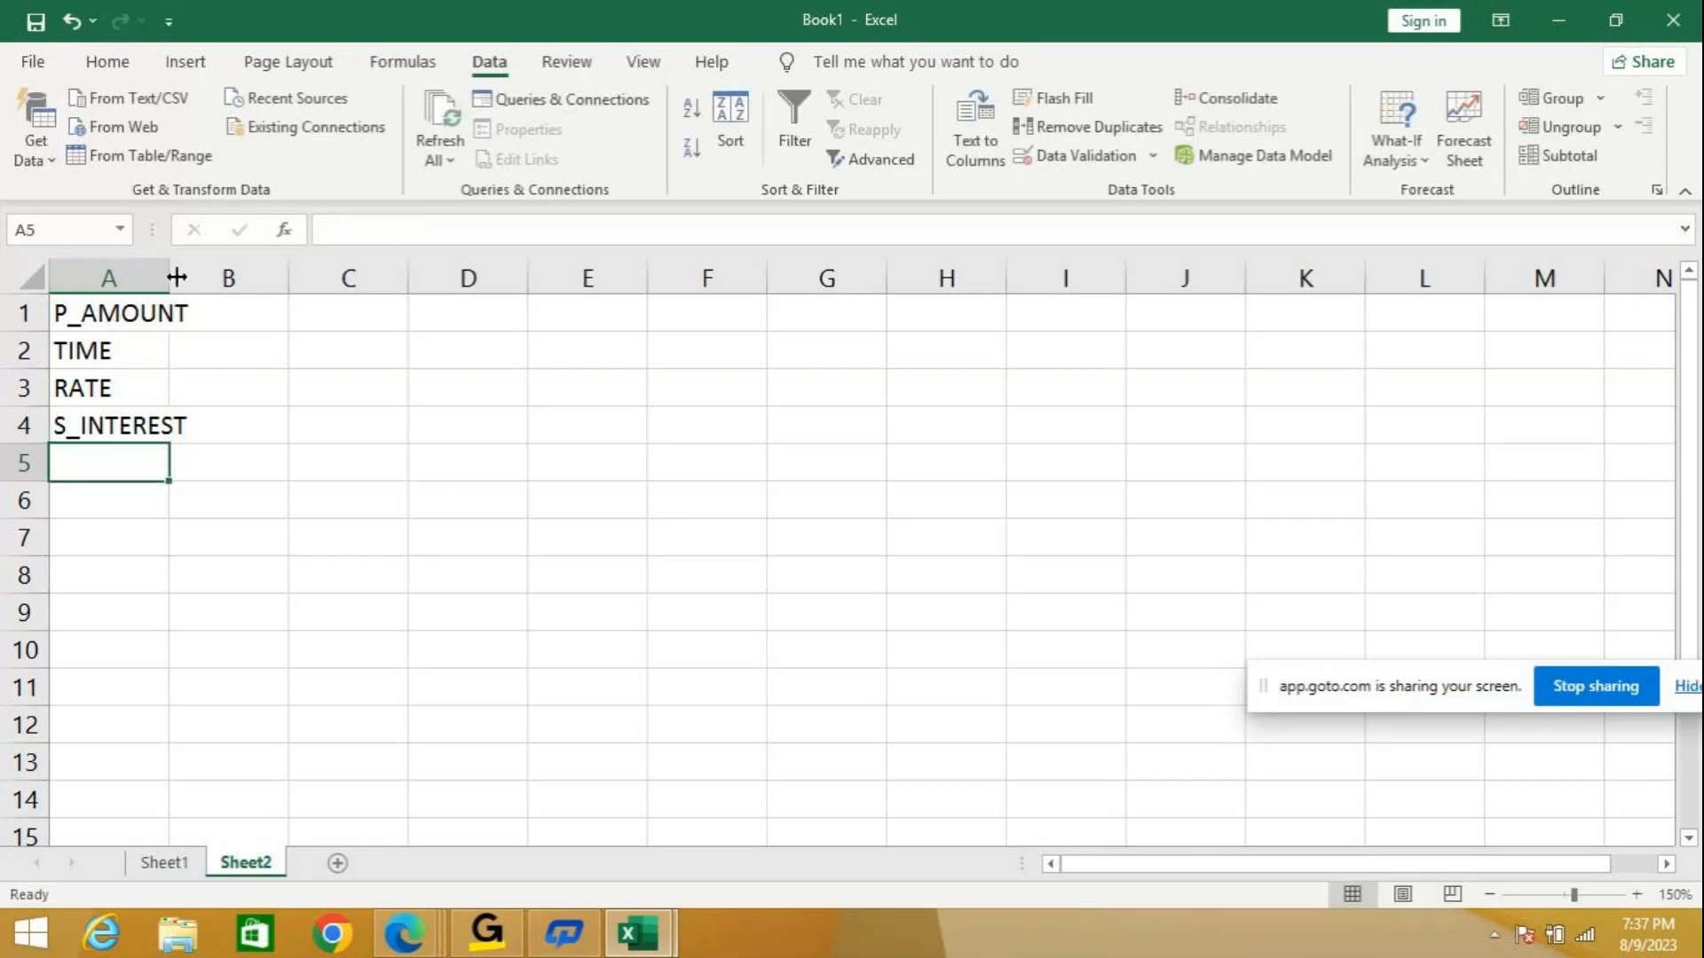
double_click(170, 275)
Fill cells B1 to B3 with a principal of 5000, a time of 2 and a rate of 2%.
click(280, 312)
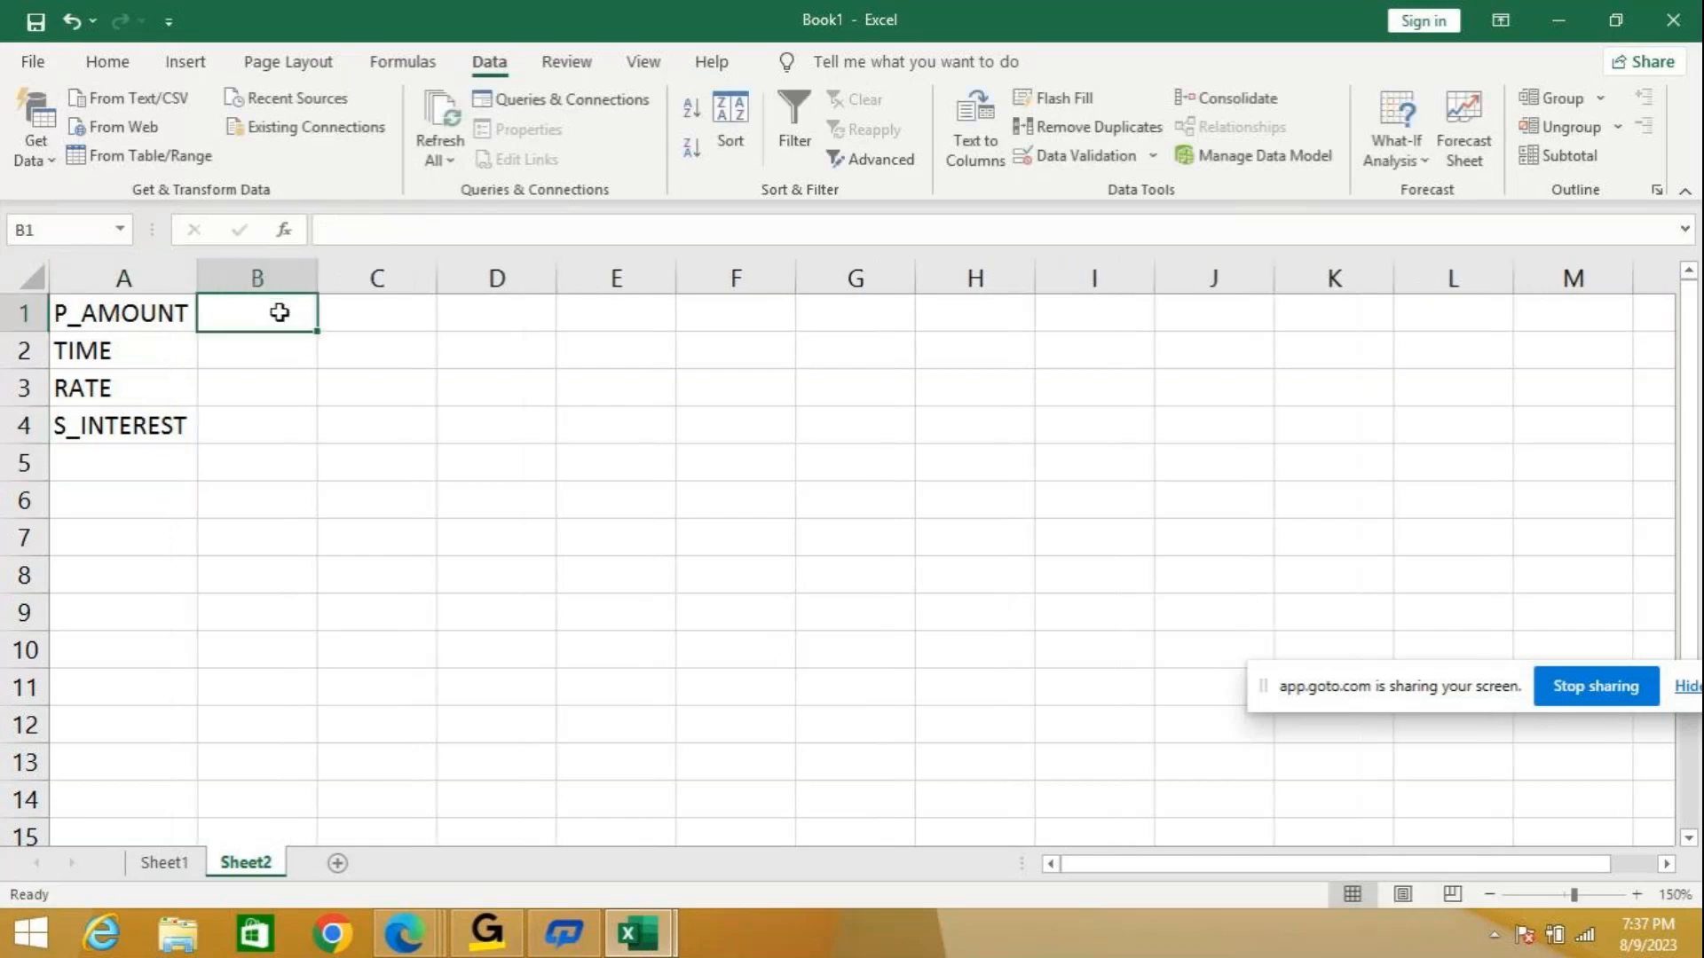
text(5000)
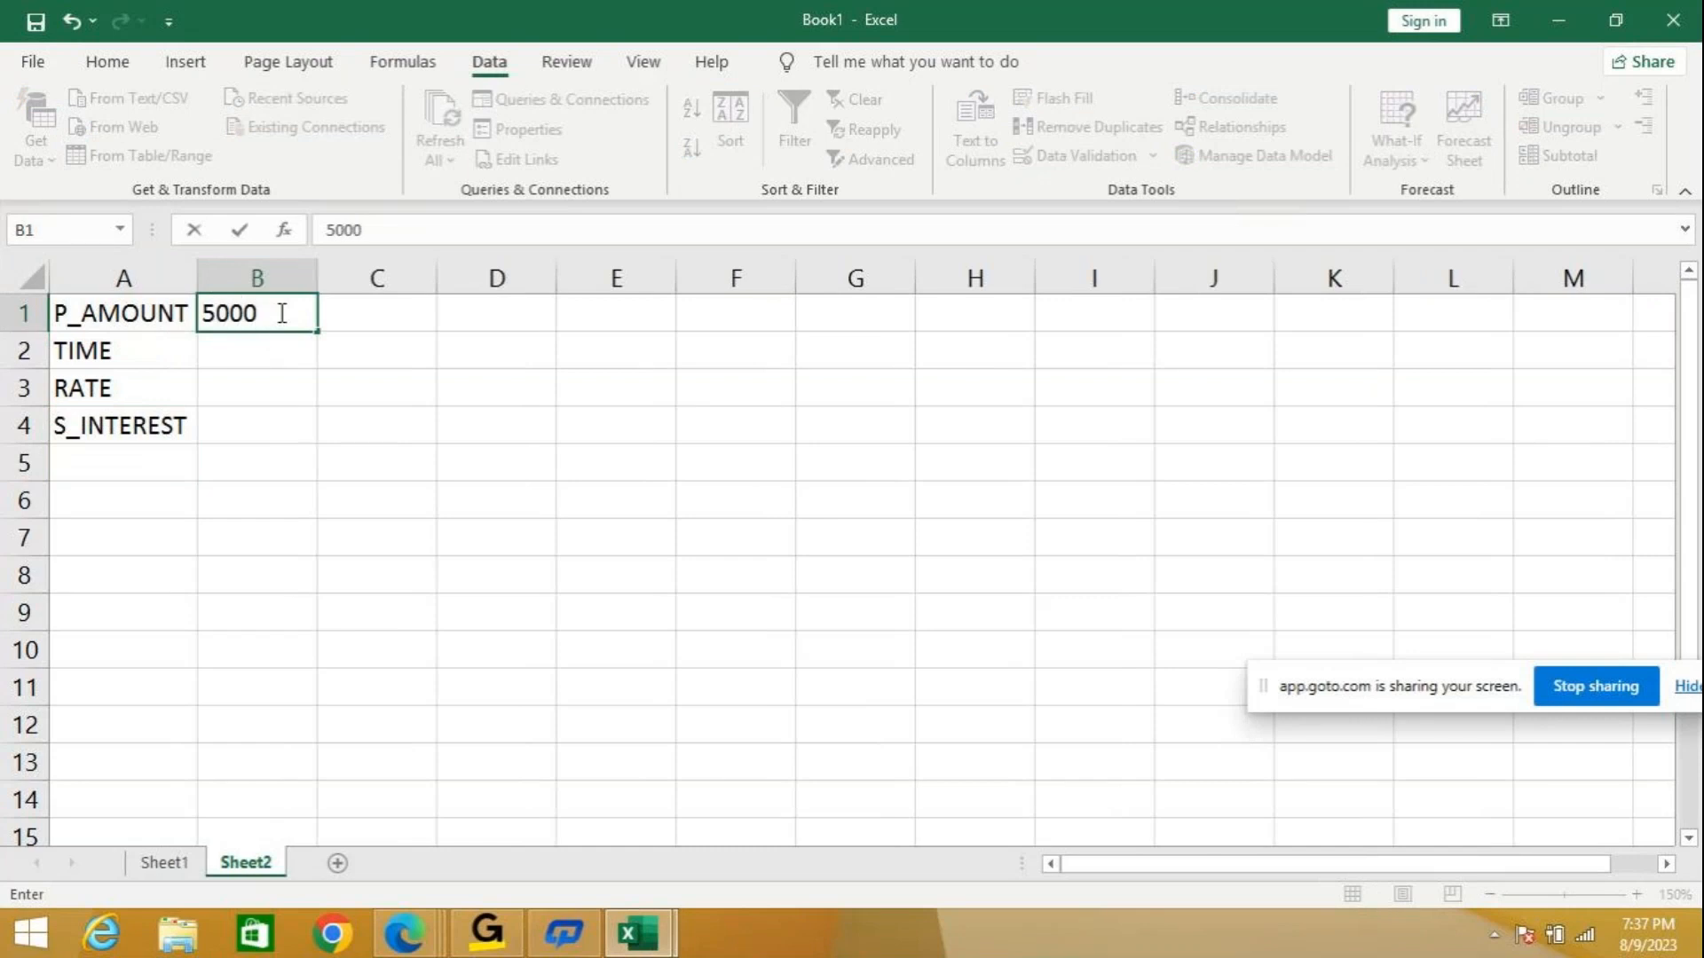
key(Return)
text(2)
key(Return)
text(2)
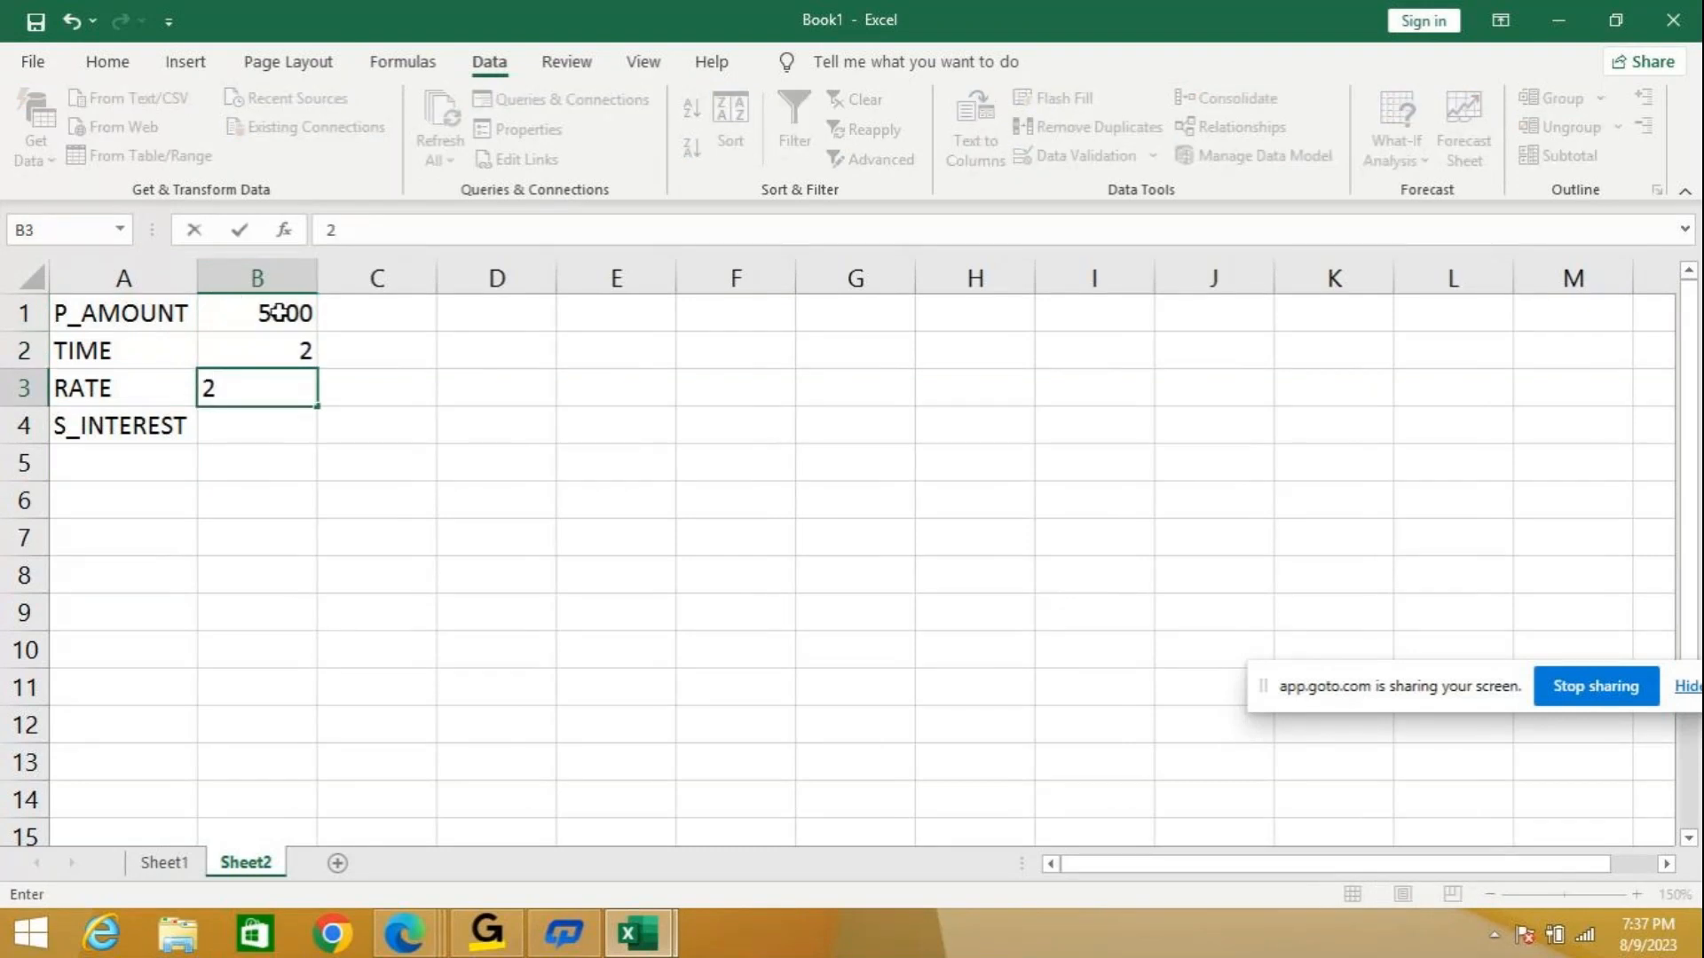
text(%)
key(Return)
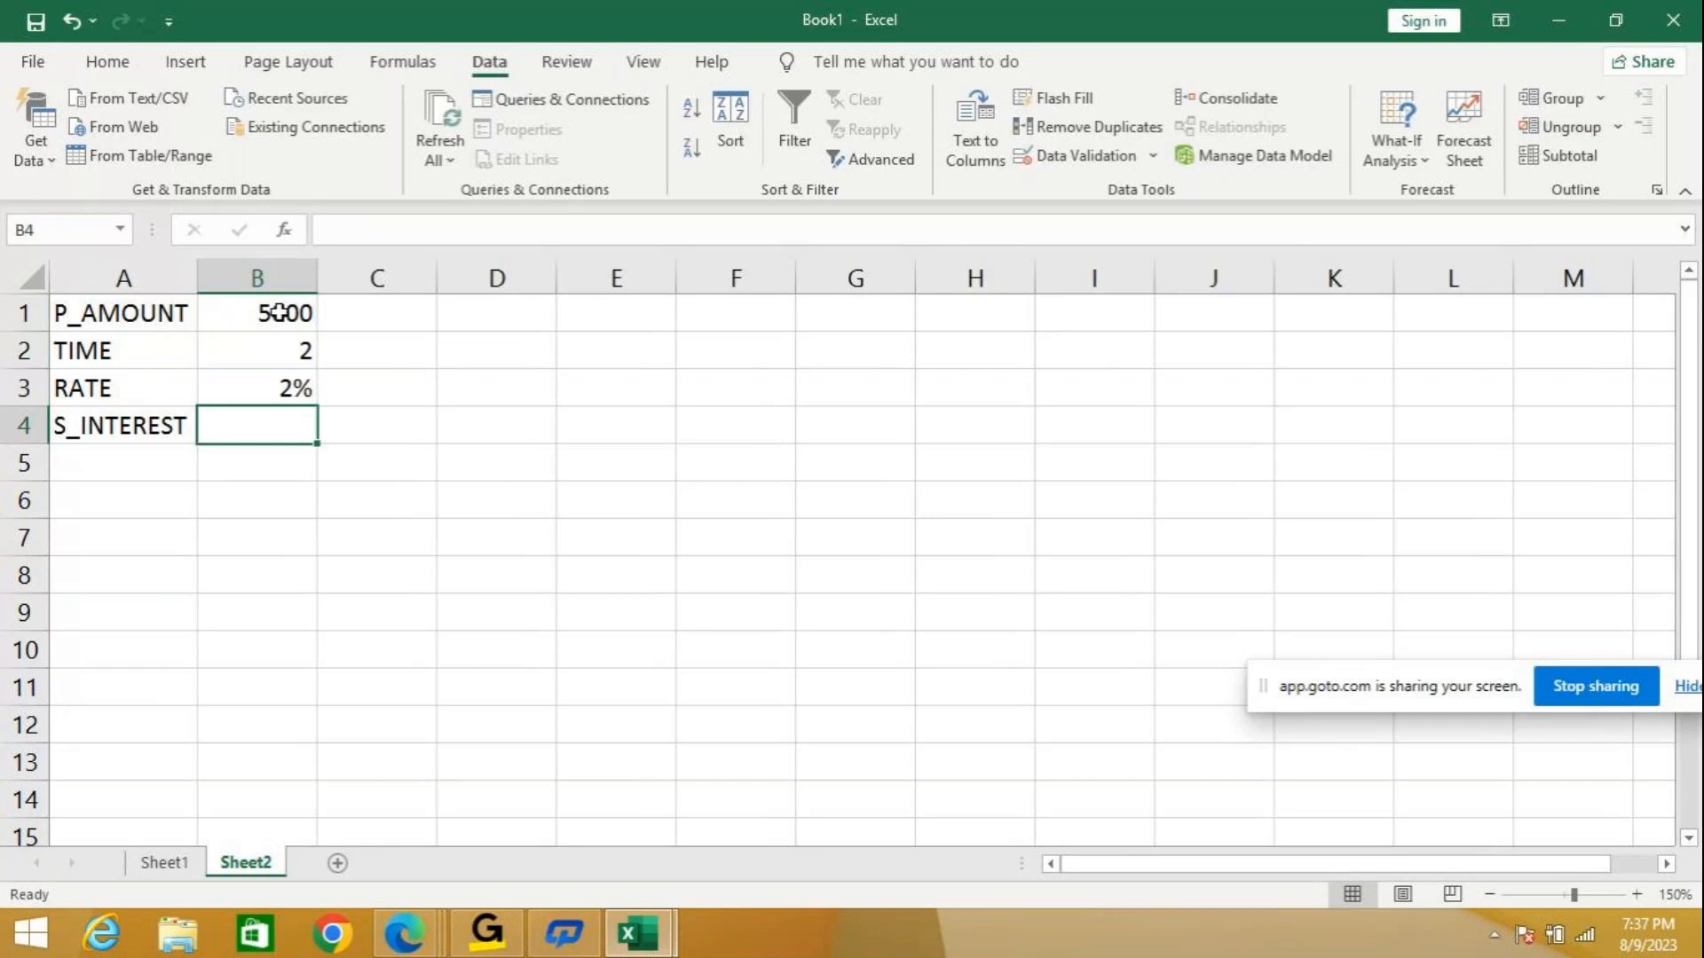
Calculate the simple interest in cell B4 with the formula =B1*B2*B3.
text(=)
key(Up)
key(Up)
key(Up)
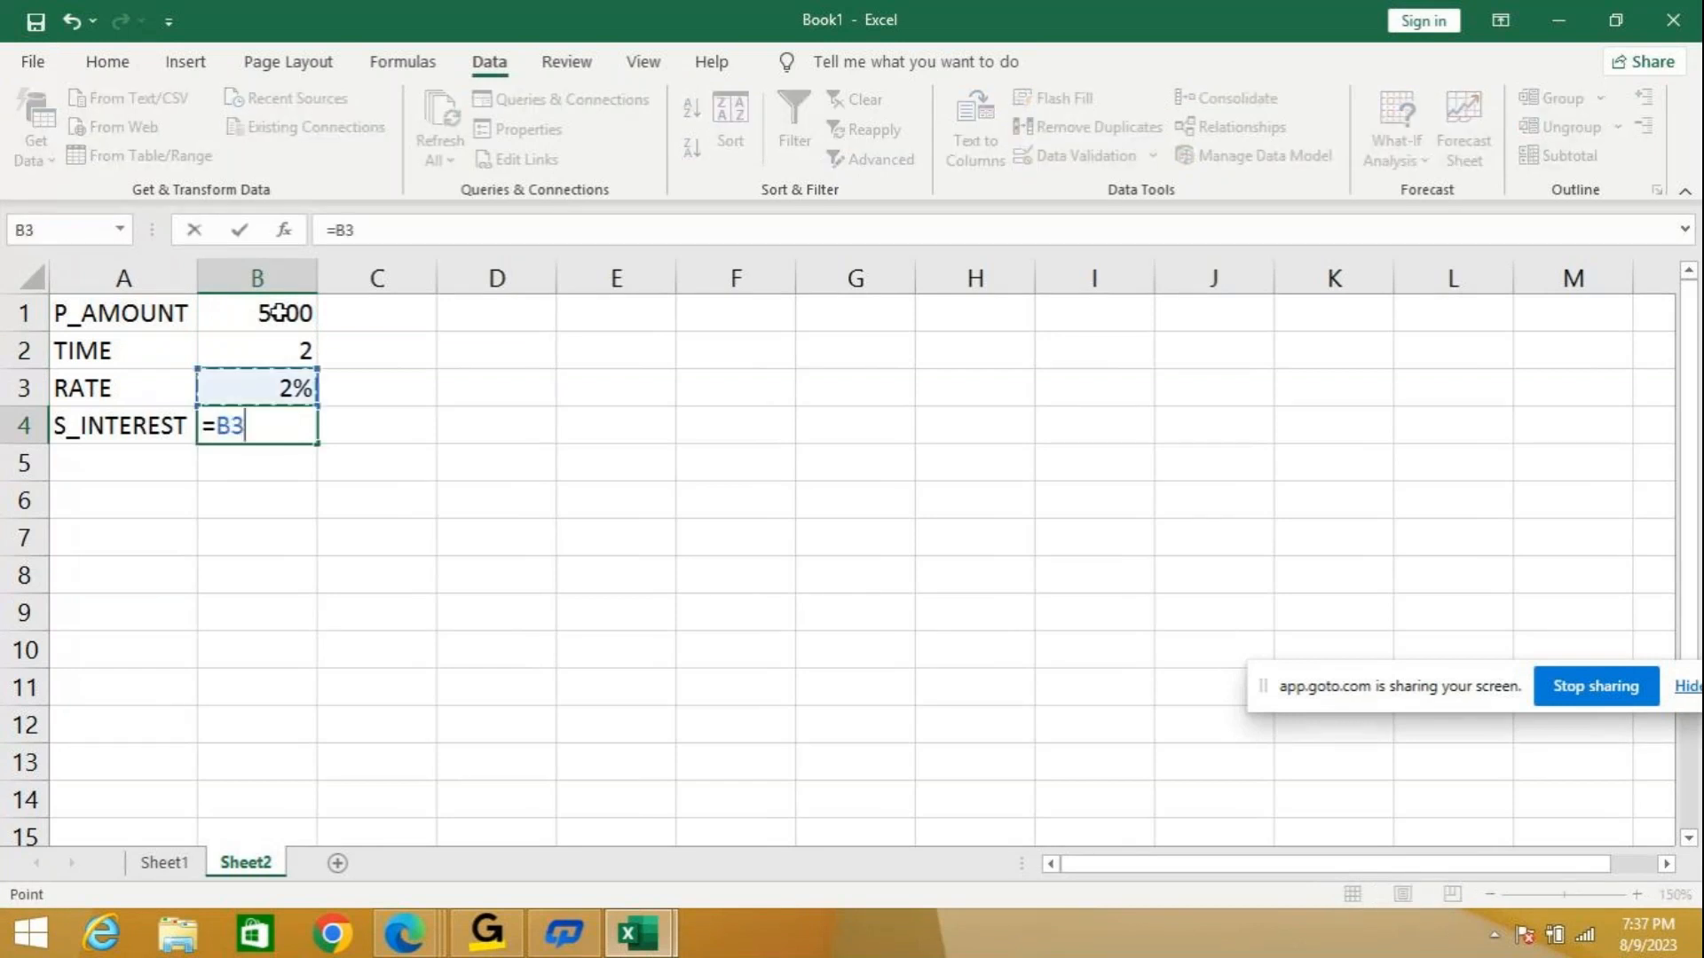
text(*)
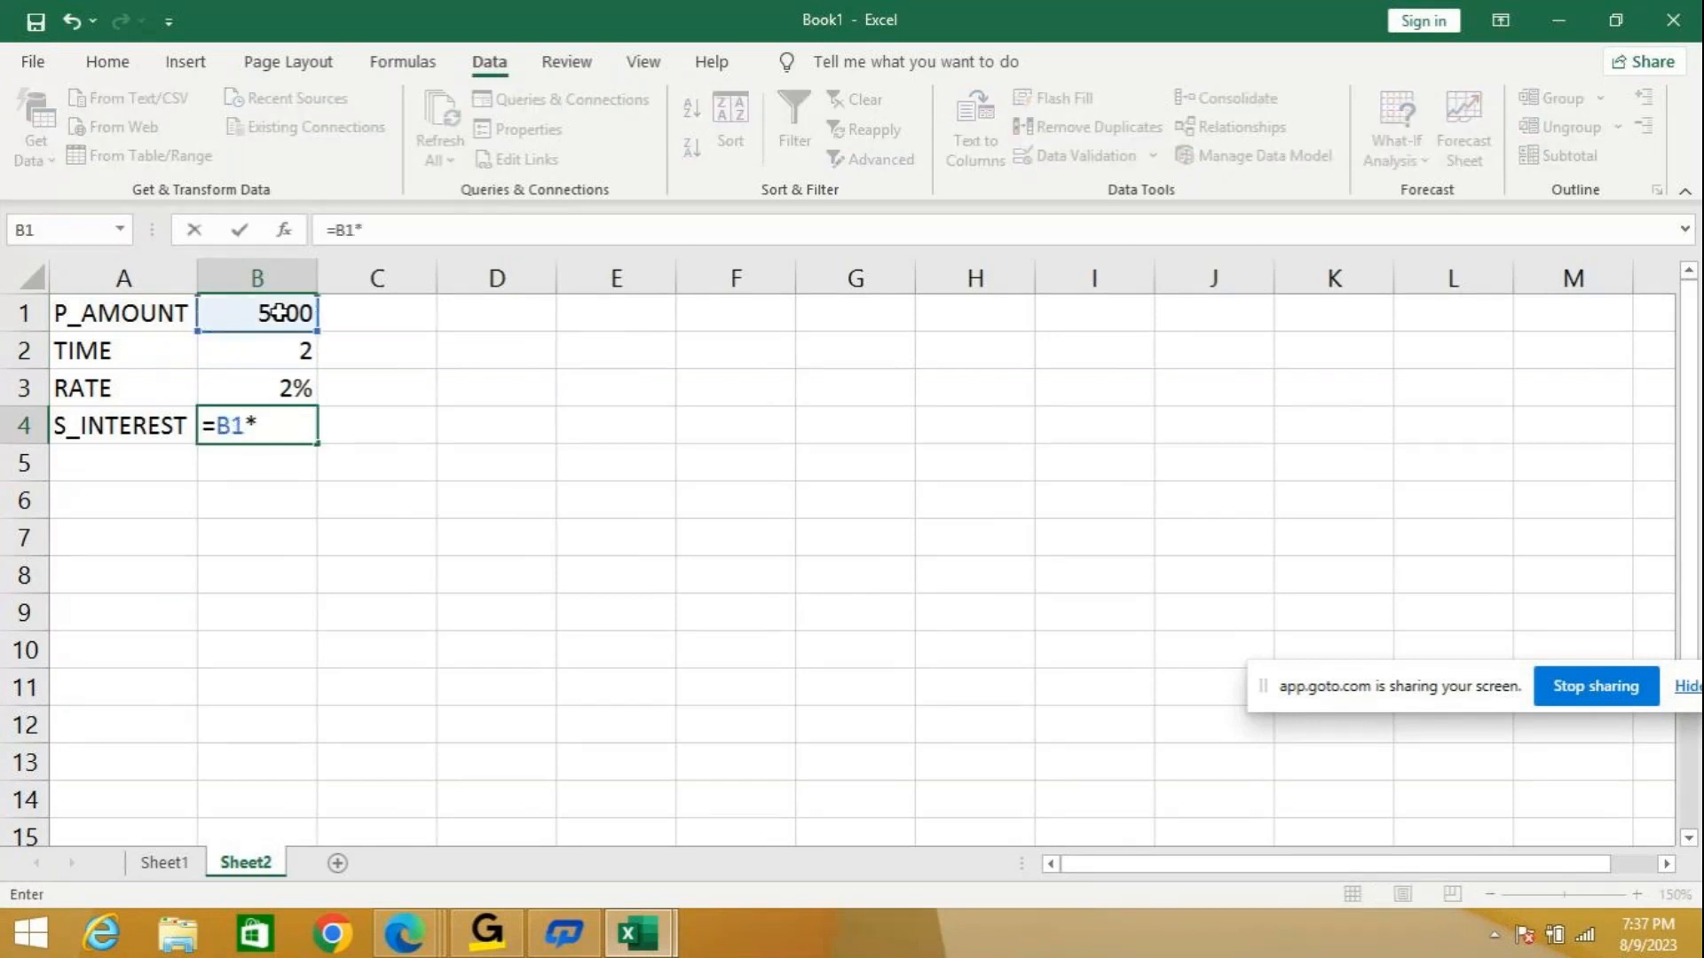
key(Up)
key(Up)
text(*)
key(Up)
key(Return)
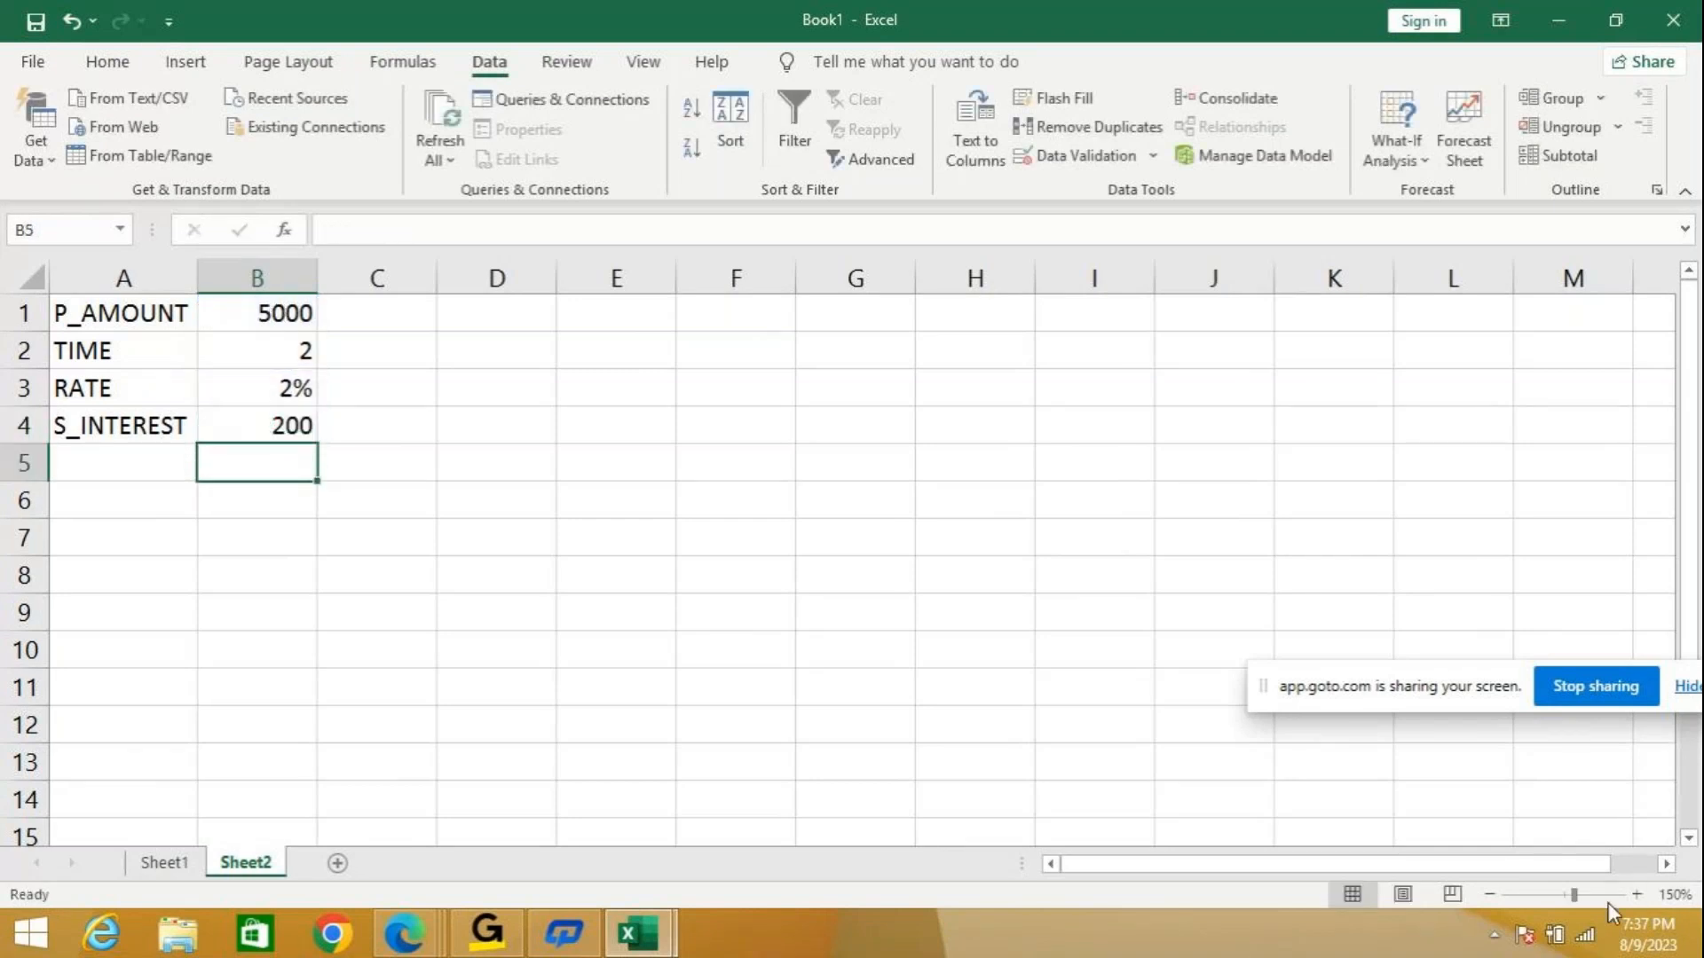
Add a scenario named R1 in the Scenario Manager that sets the rate cell B3 to 0.05.
click(1637, 892)
click(1637, 893)
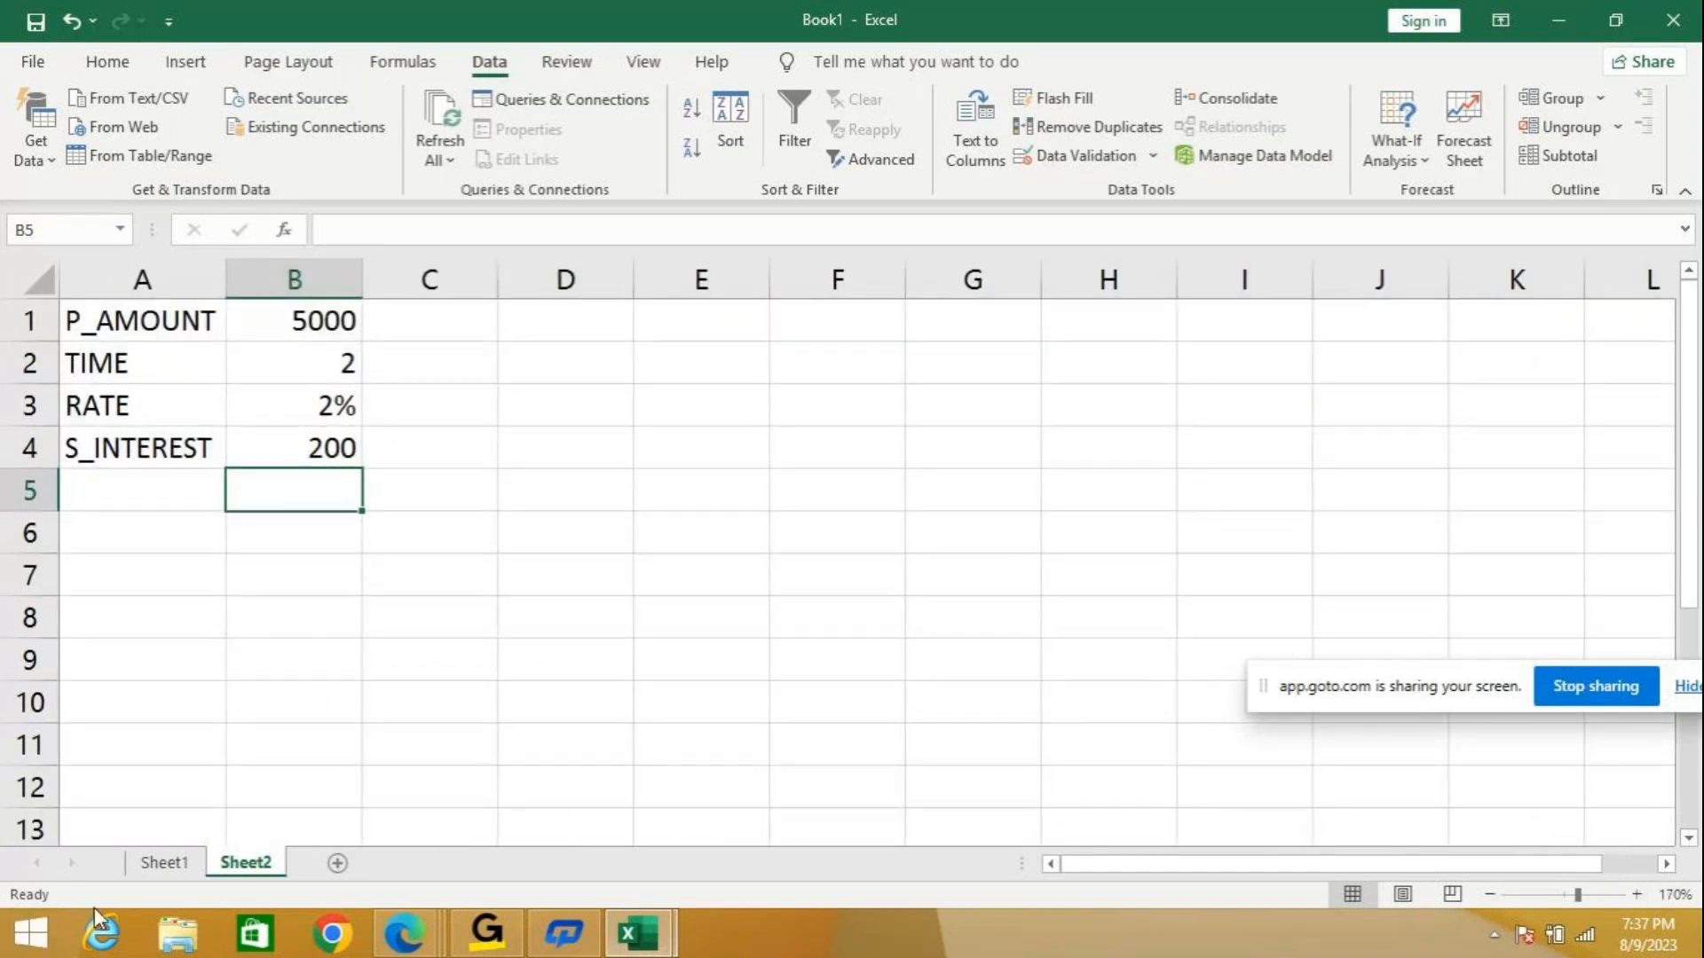
click(283, 415)
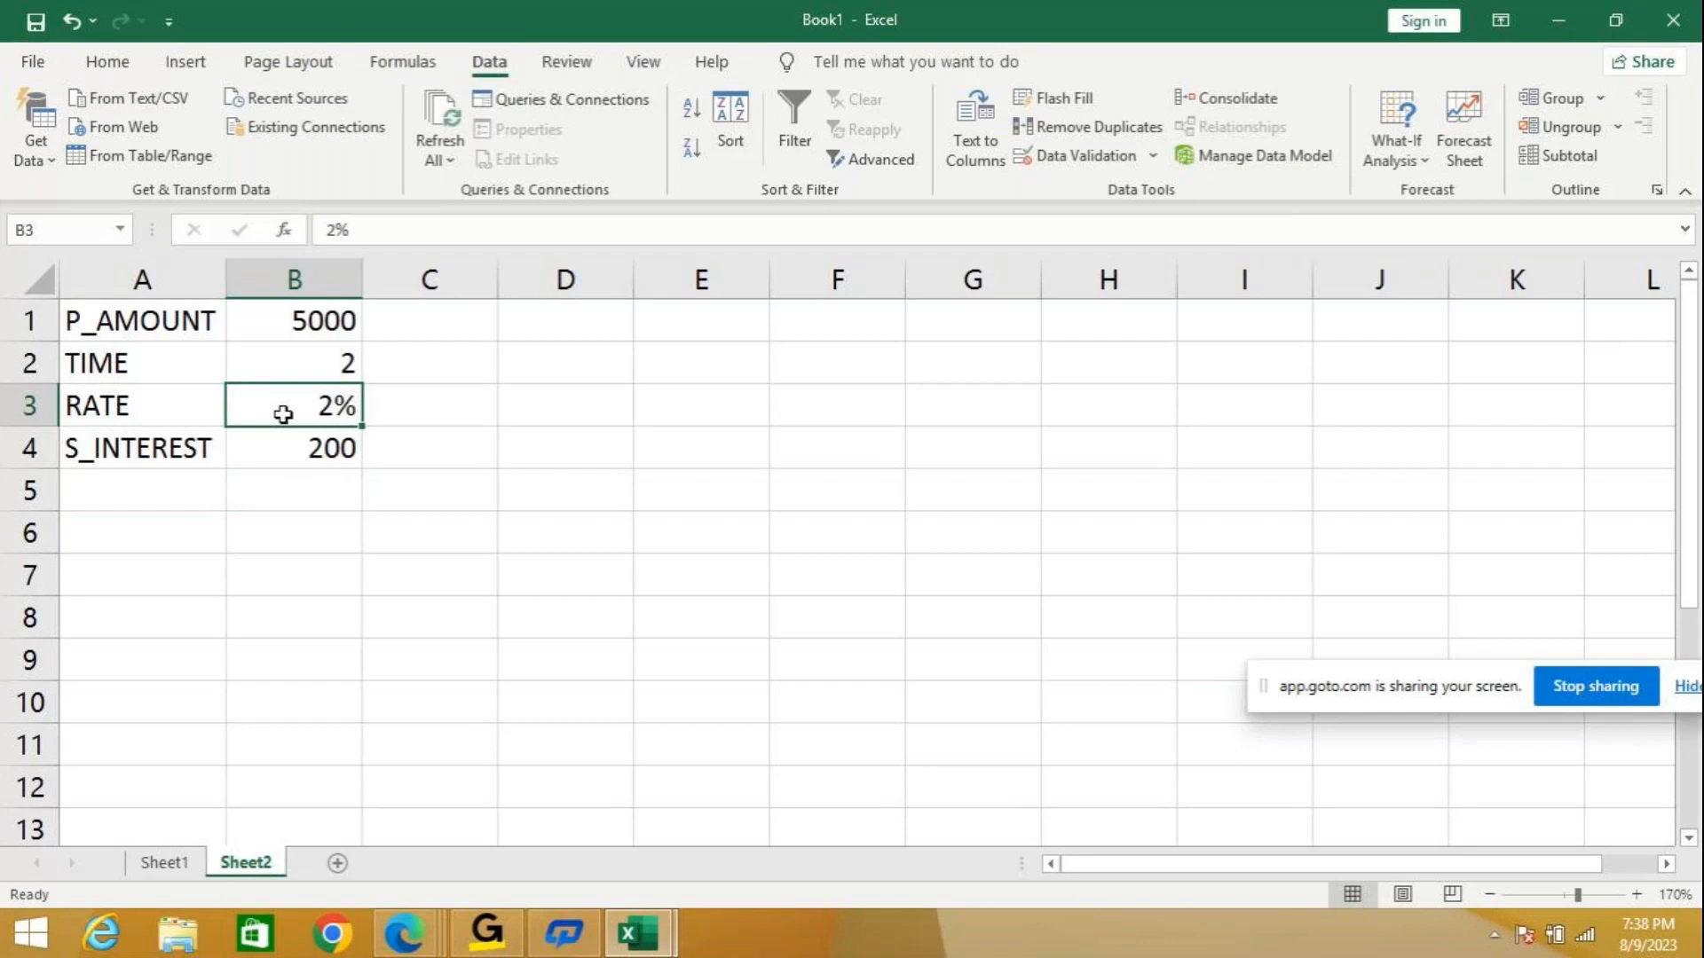
click(1423, 163)
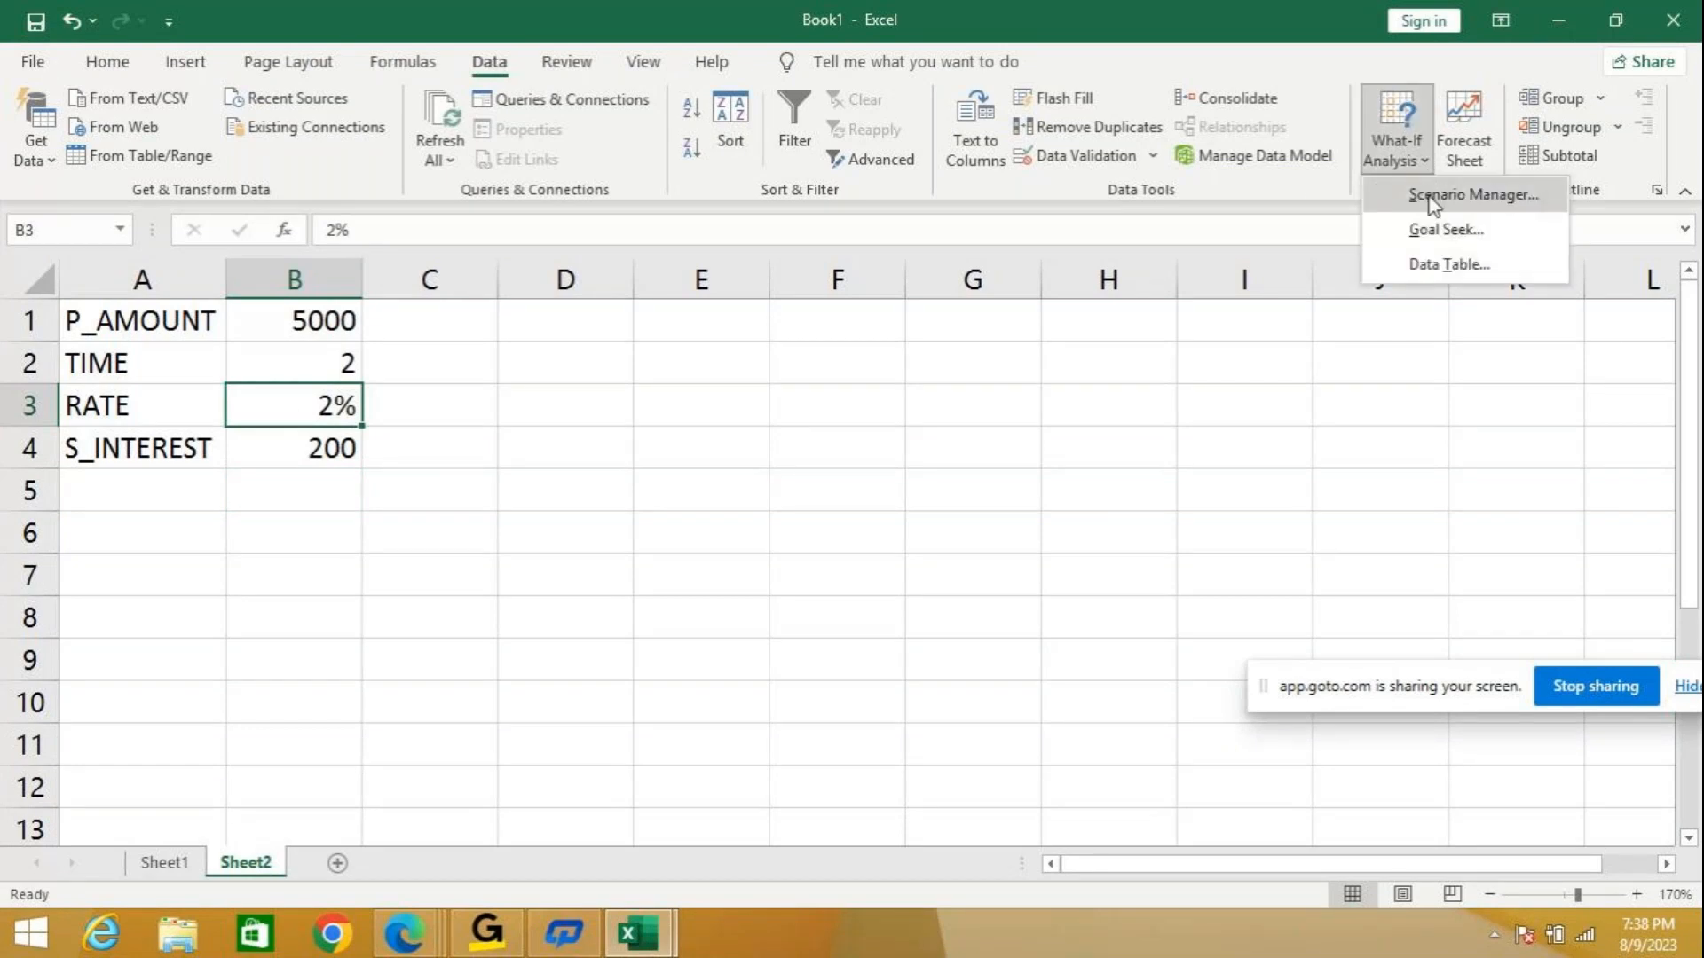
click(1432, 204)
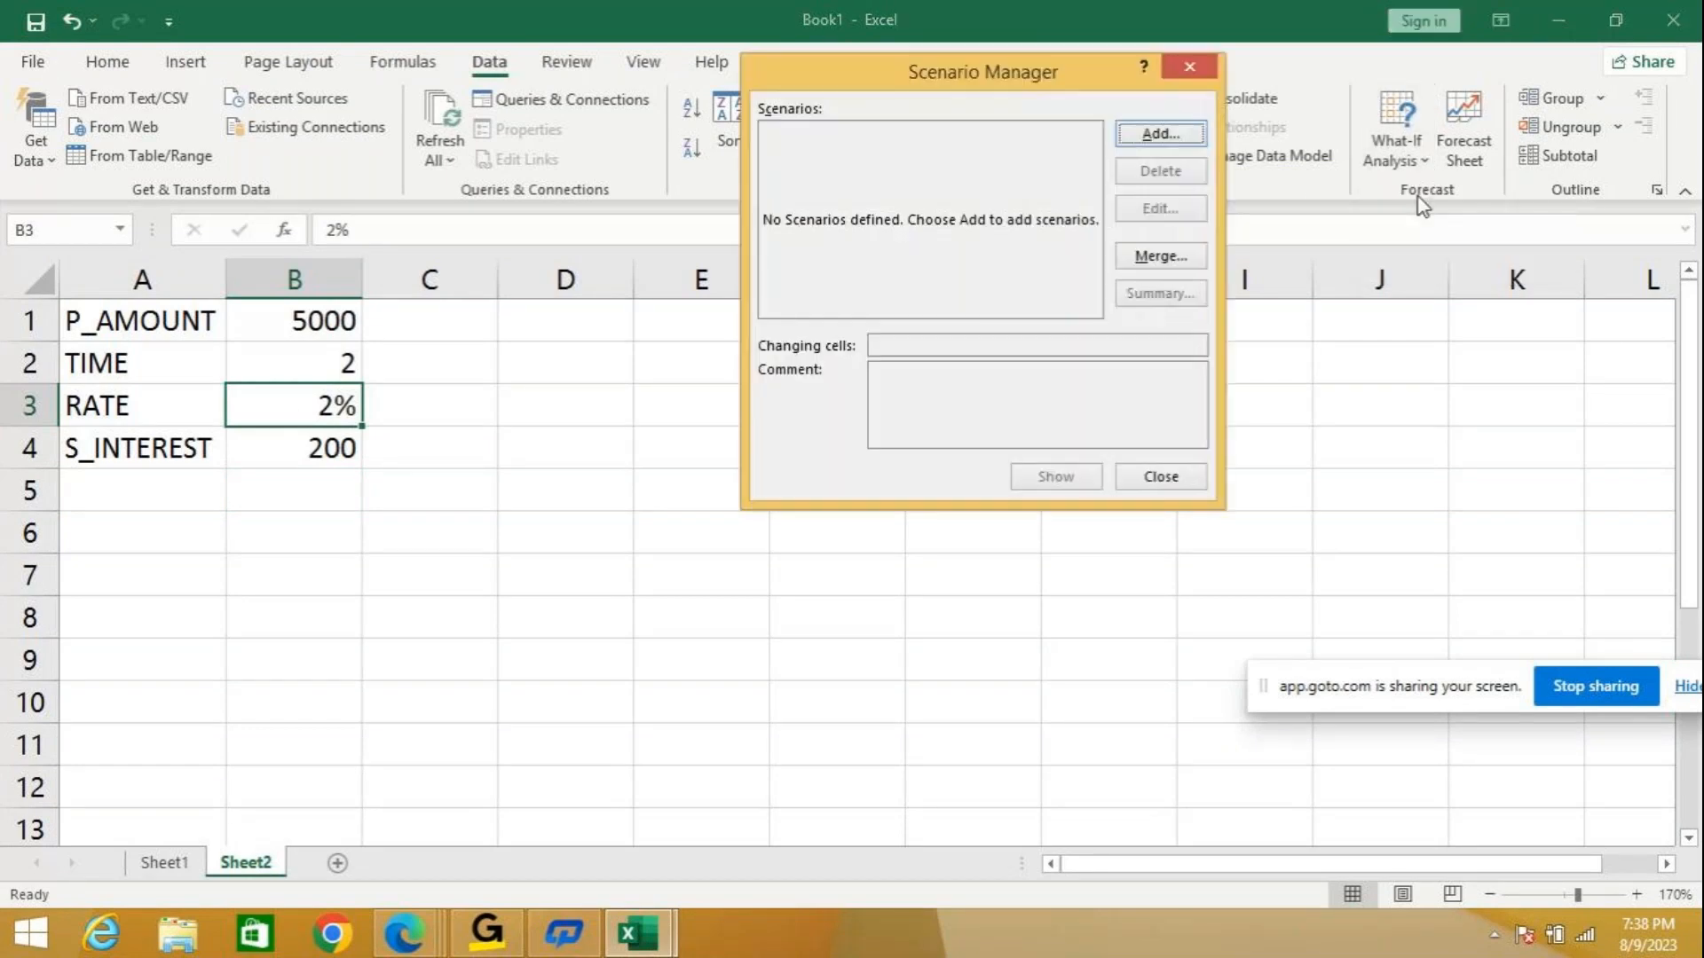
click(1151, 137)
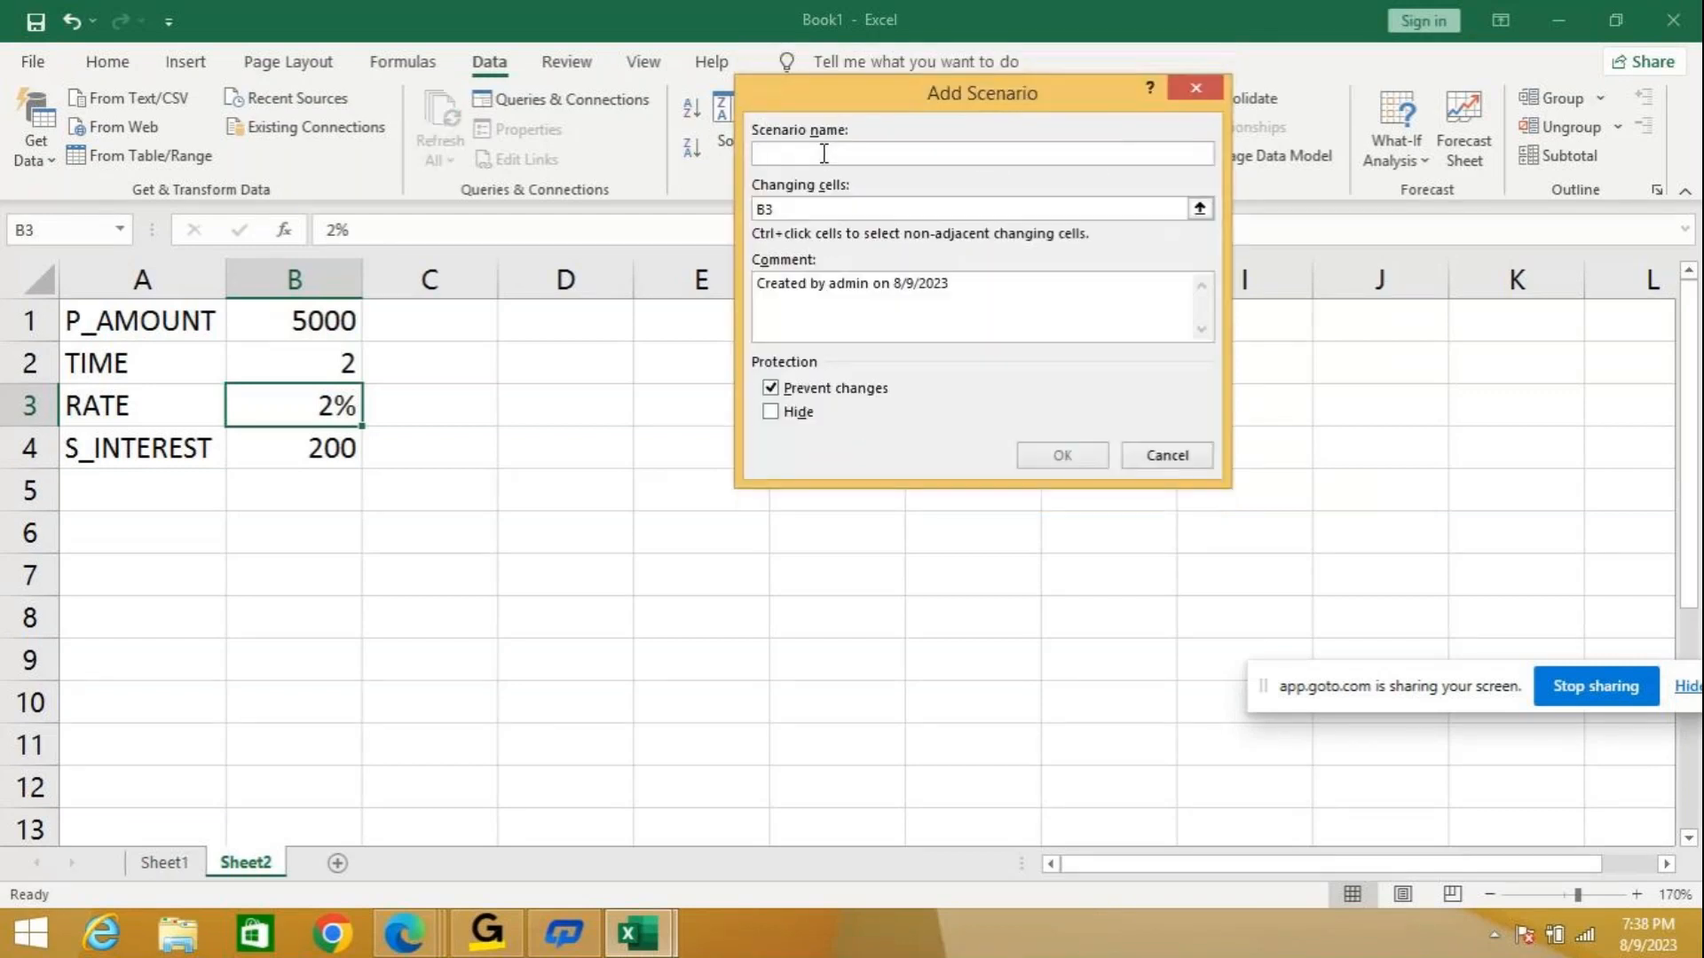
text(R1)
click(1042, 455)
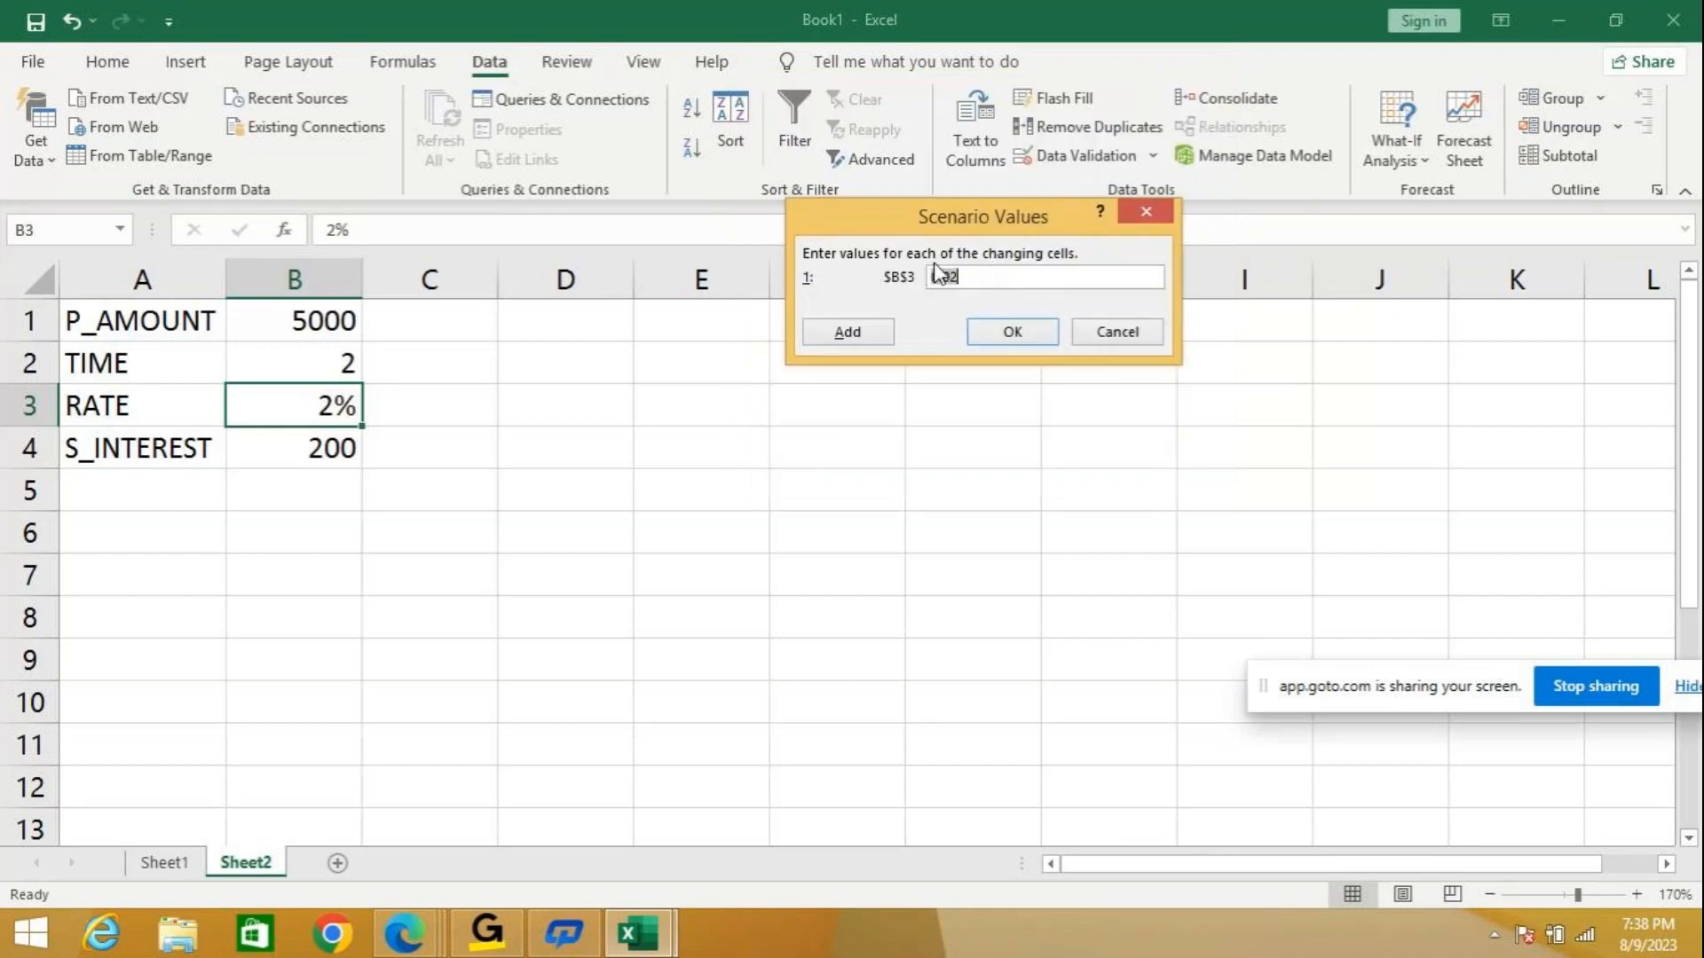
click(989, 277)
key(BackSpace)
text(5)
click(884, 334)
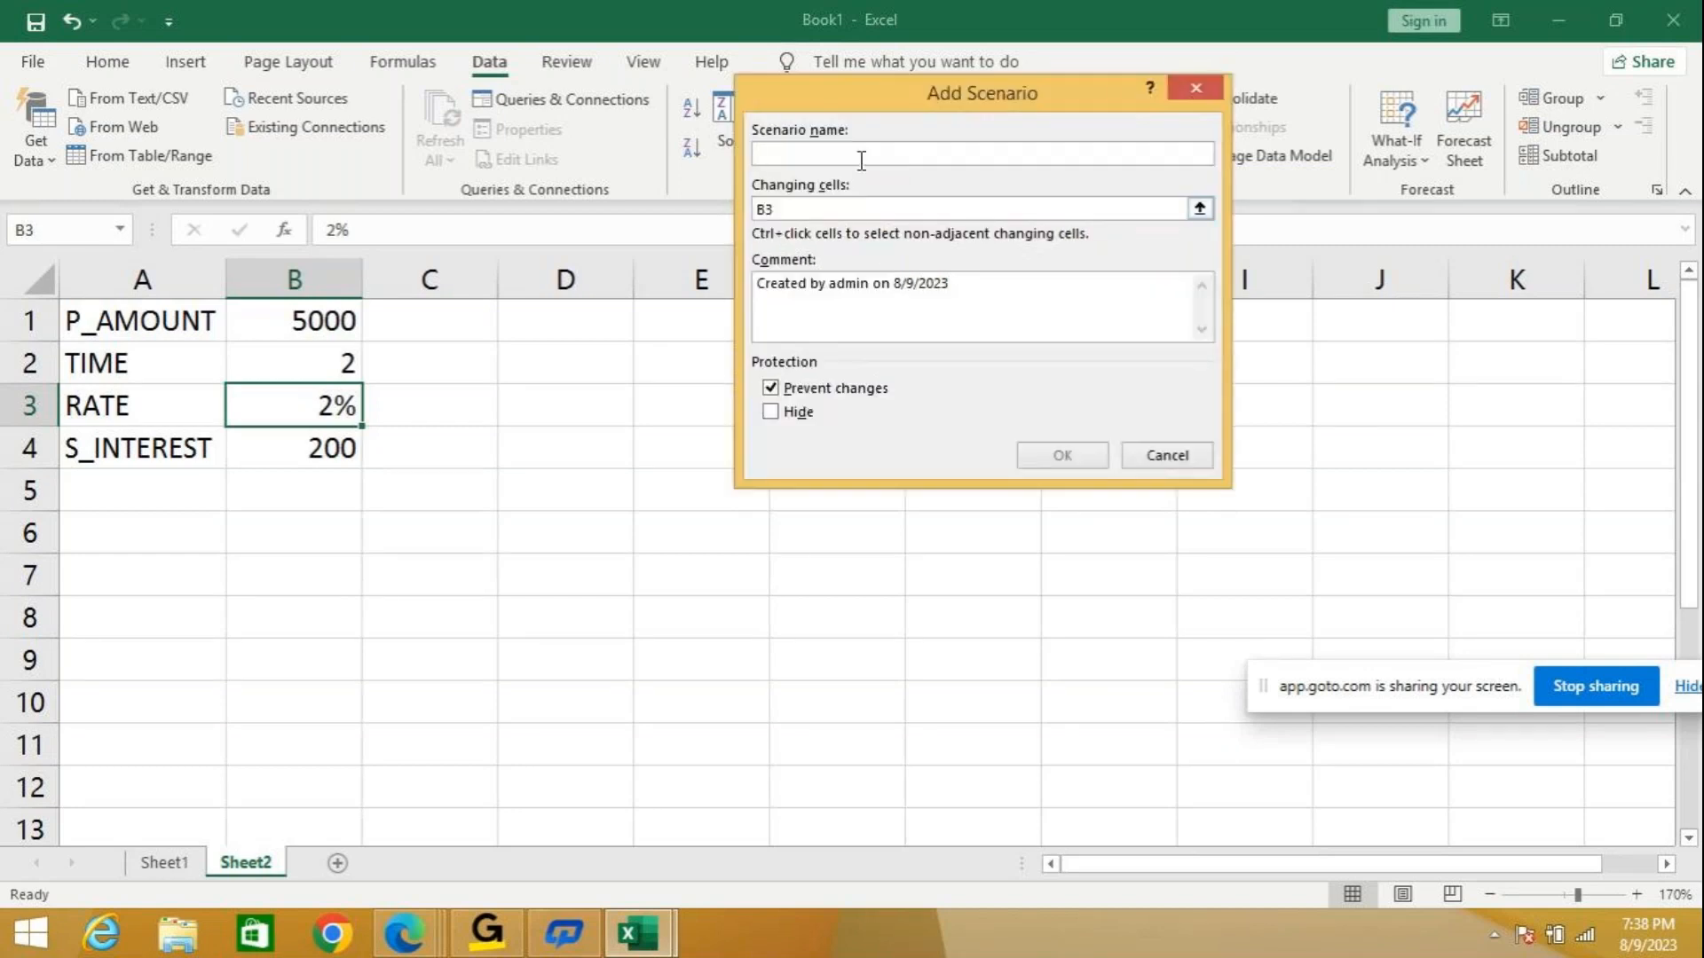
Add a second rate scenario named R2 with 0.07 for cell B3.
text(R2)
click(1062, 456)
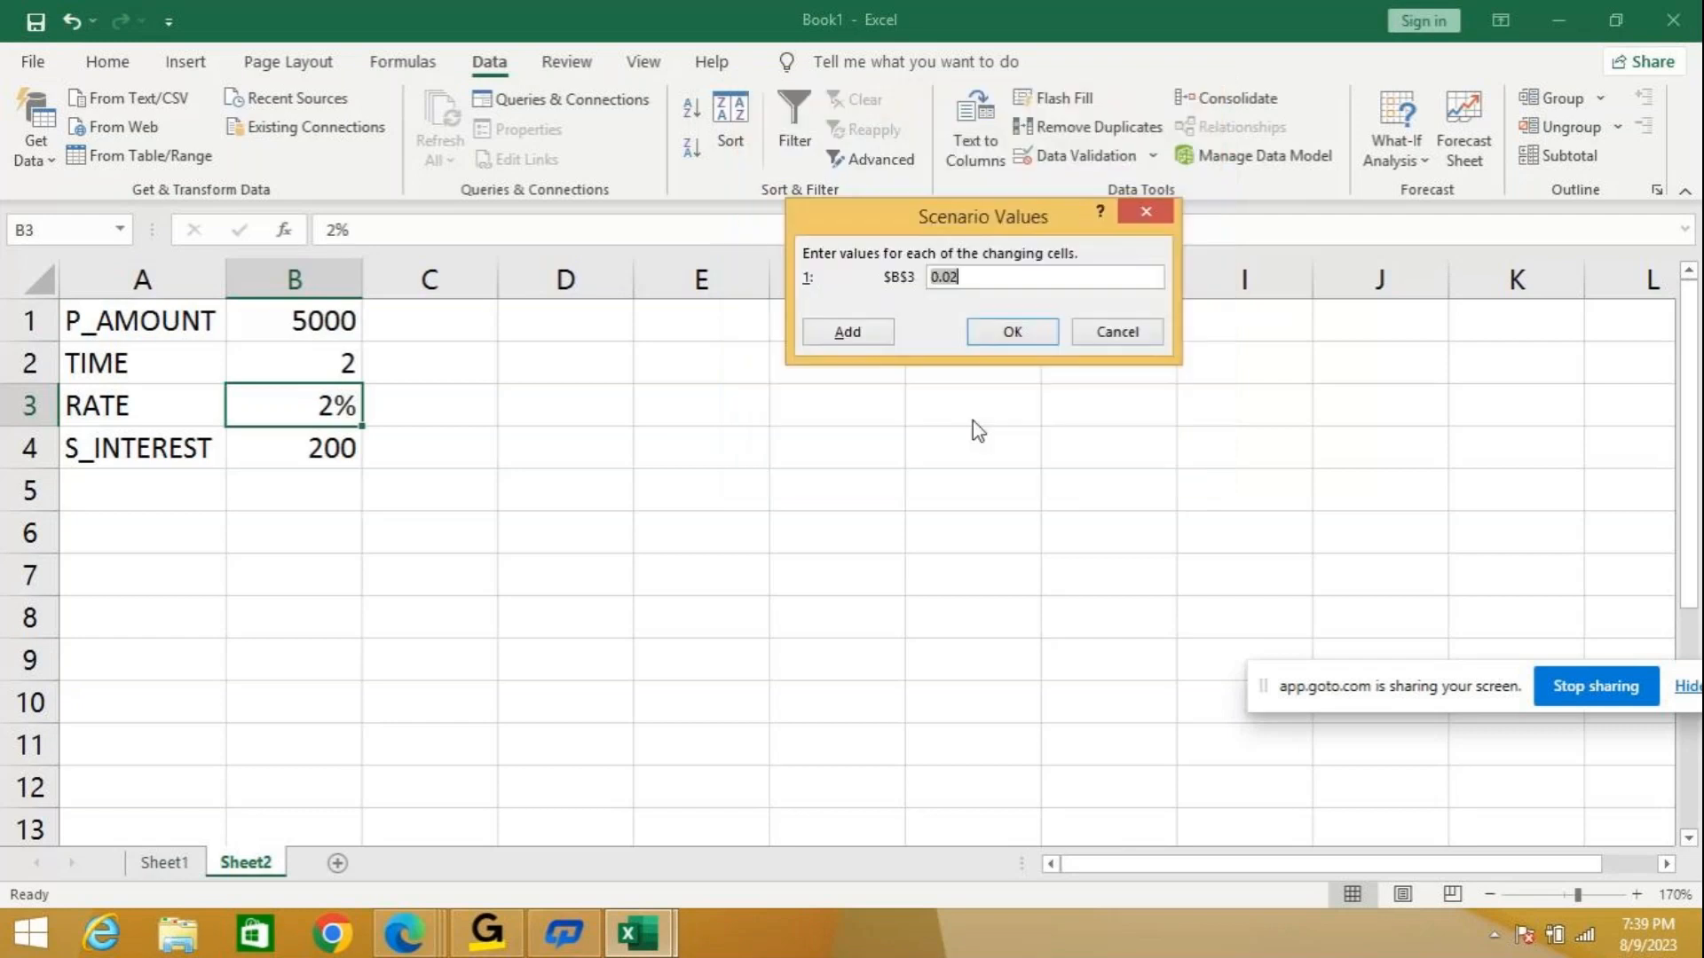
text(0.07)
click(847, 332)
Add a third rate scenario named R3 with 0.03 for cell B3 and finish adding scenarios.
text(R)
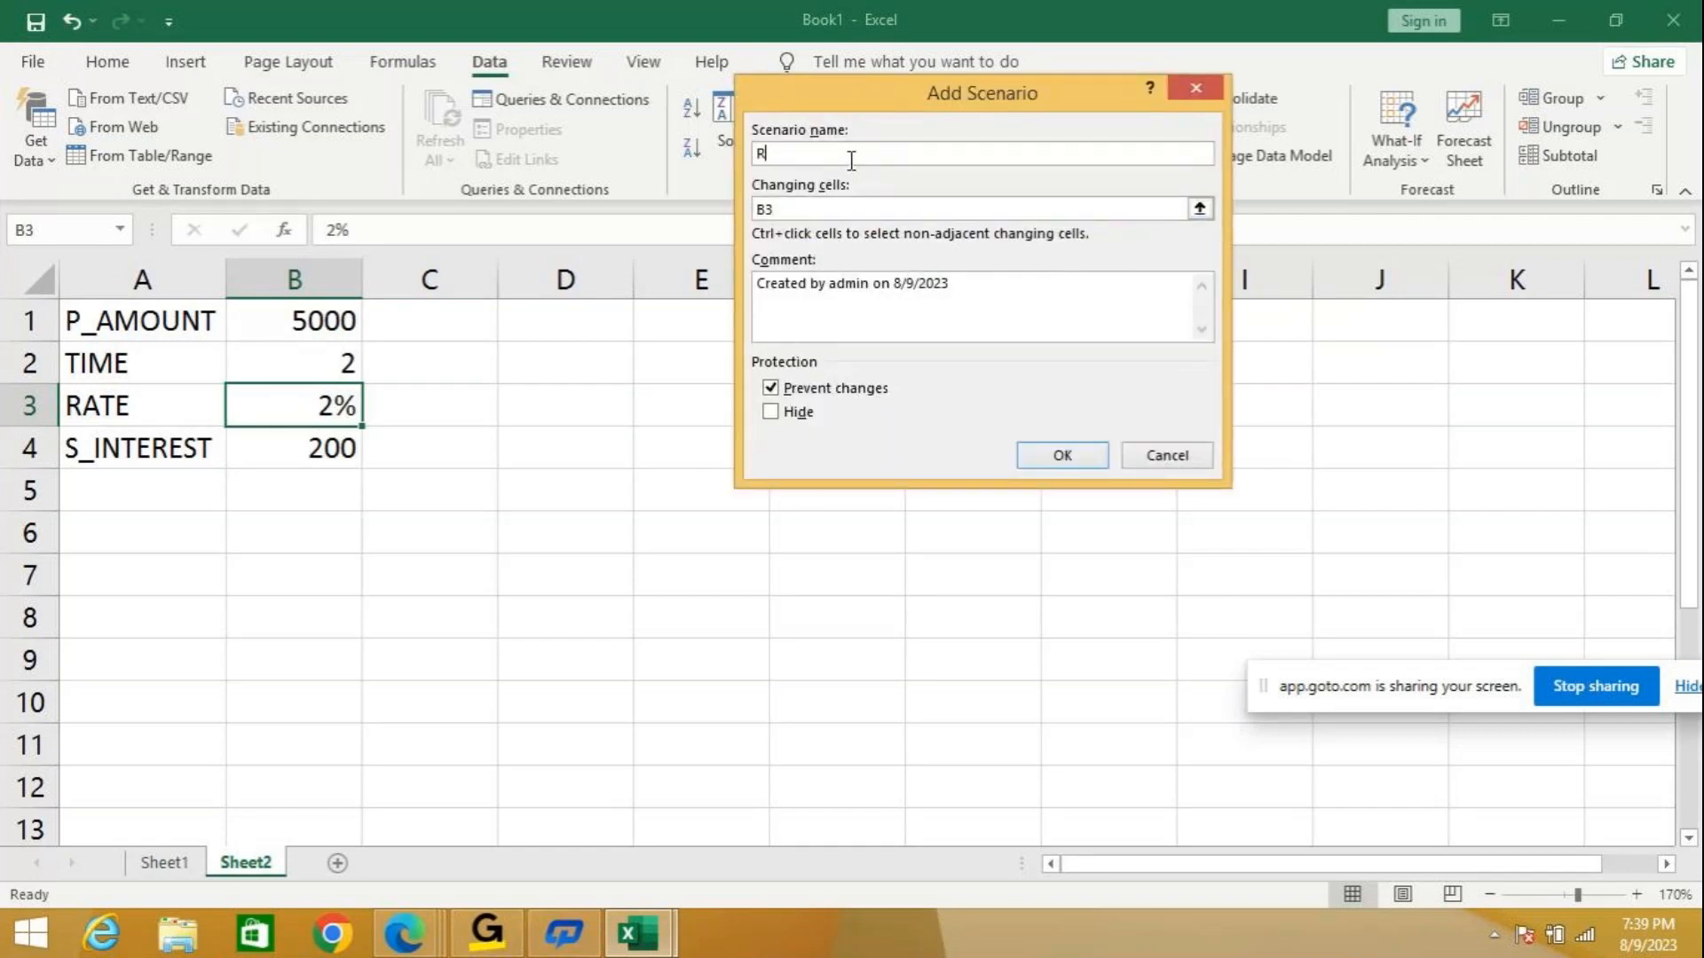
text(3)
click(1063, 460)
click(993, 277)
key(BackSpace)
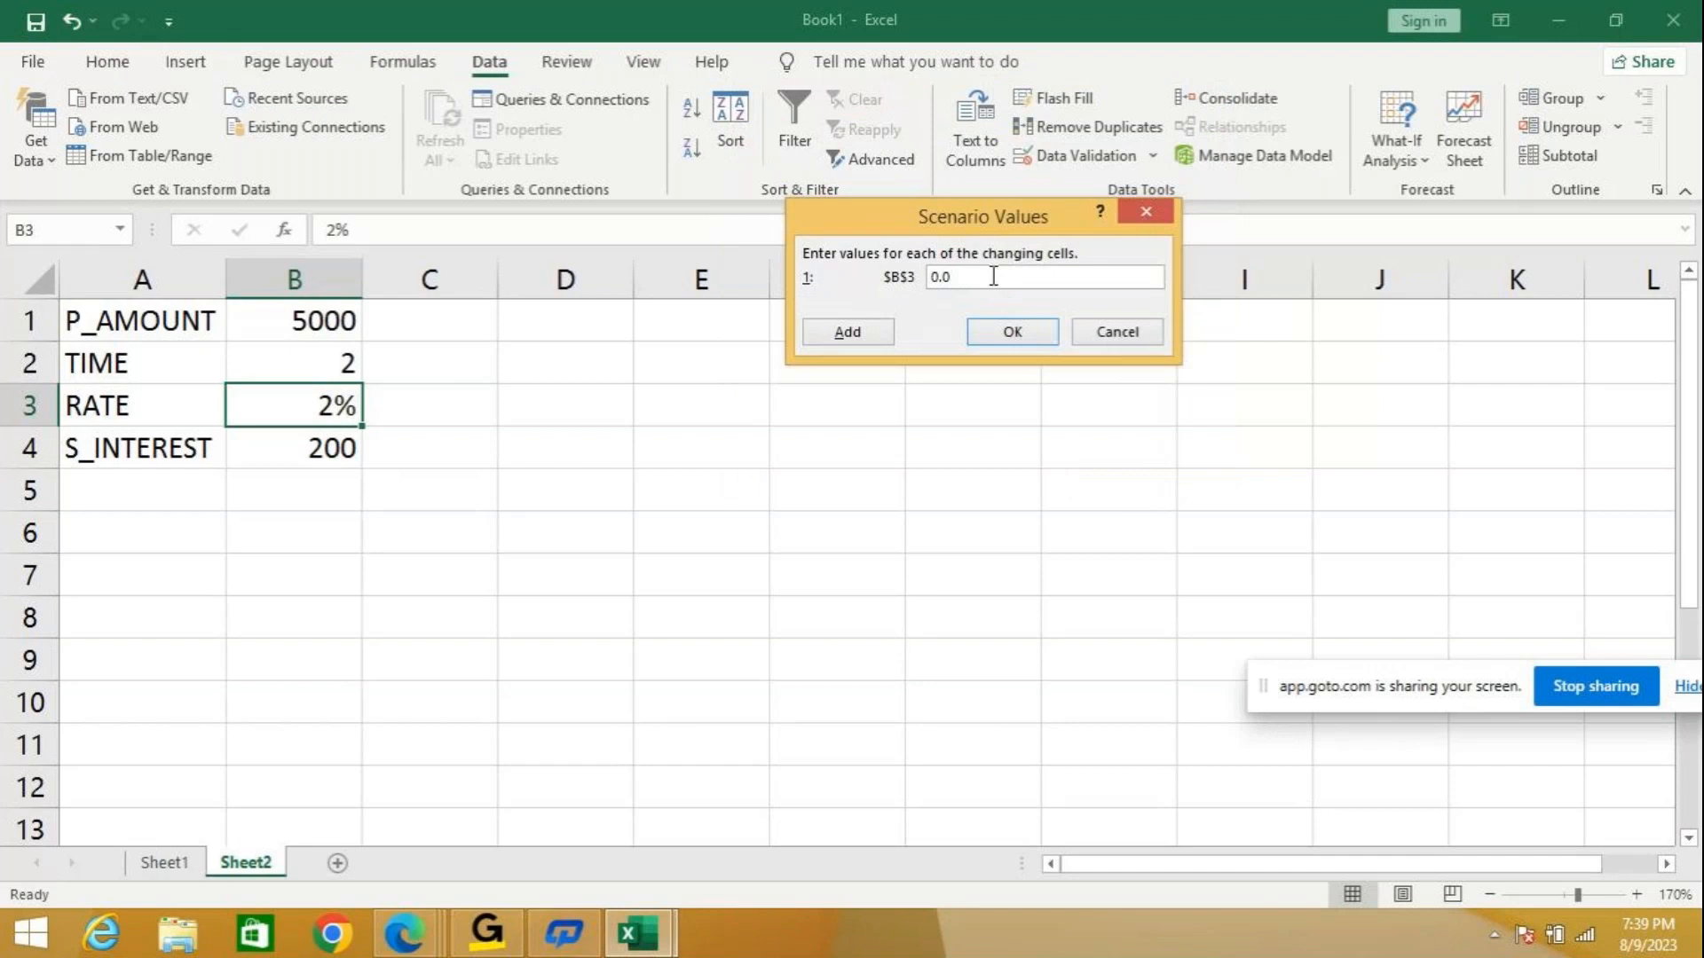
text(3)
click(991, 346)
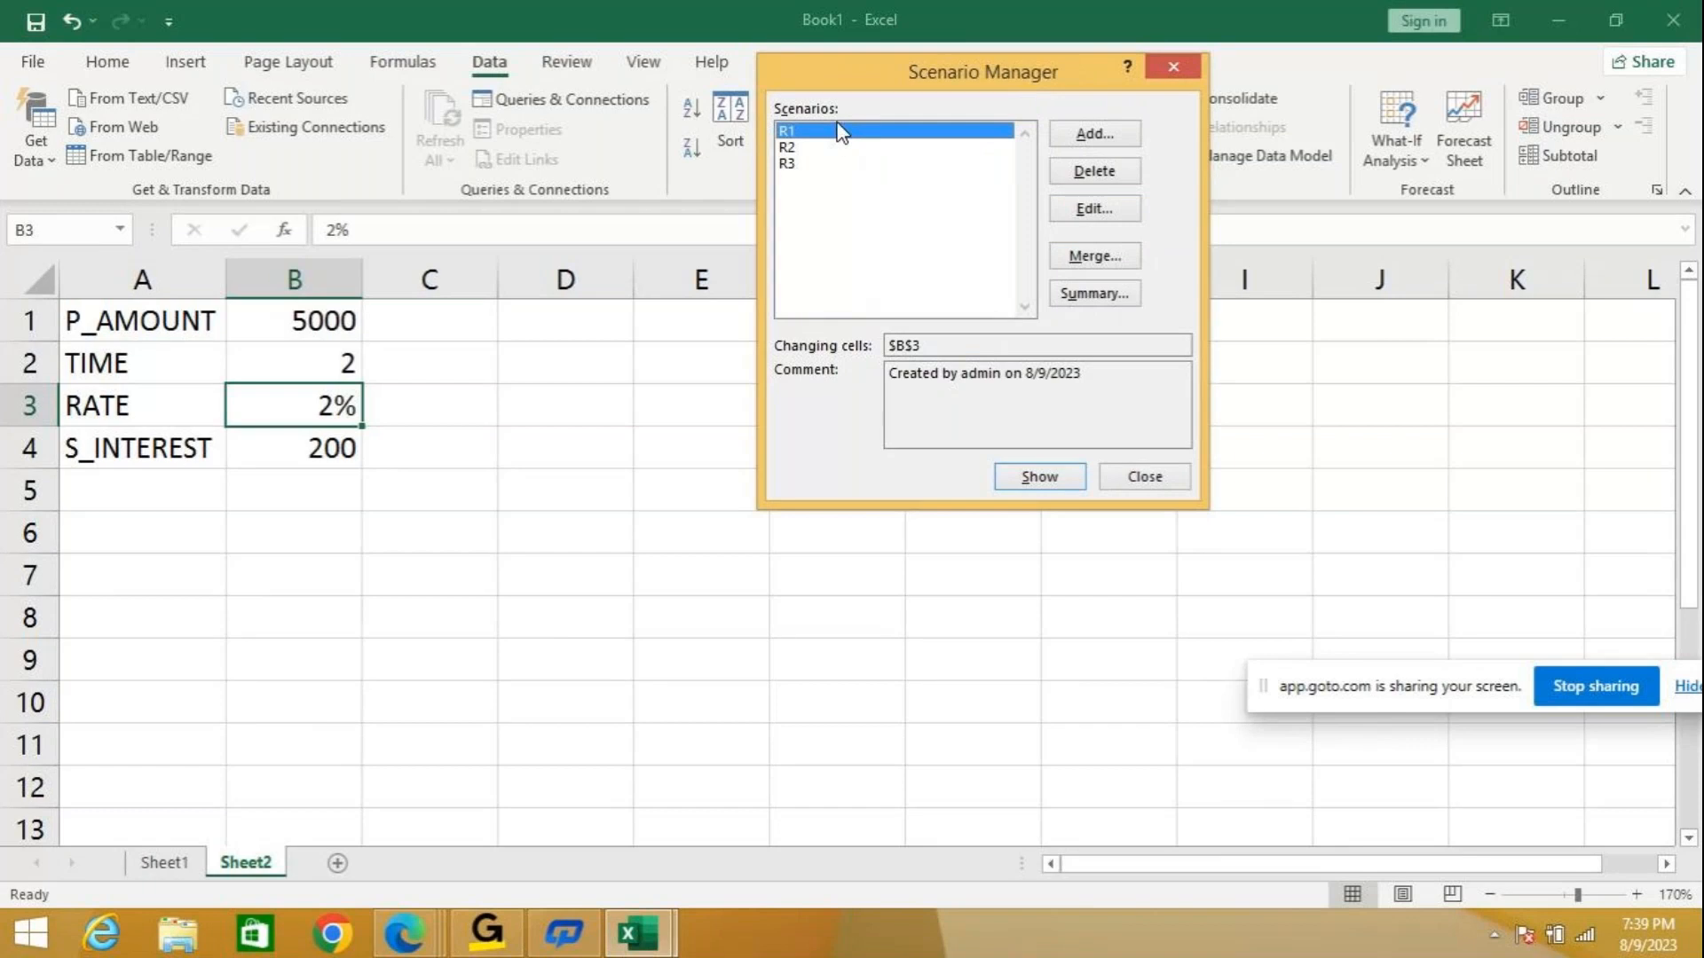
Show the scenarios R1, R2 and R3 one after another on the sheet to compare the interest.
click(1048, 484)
click(813, 150)
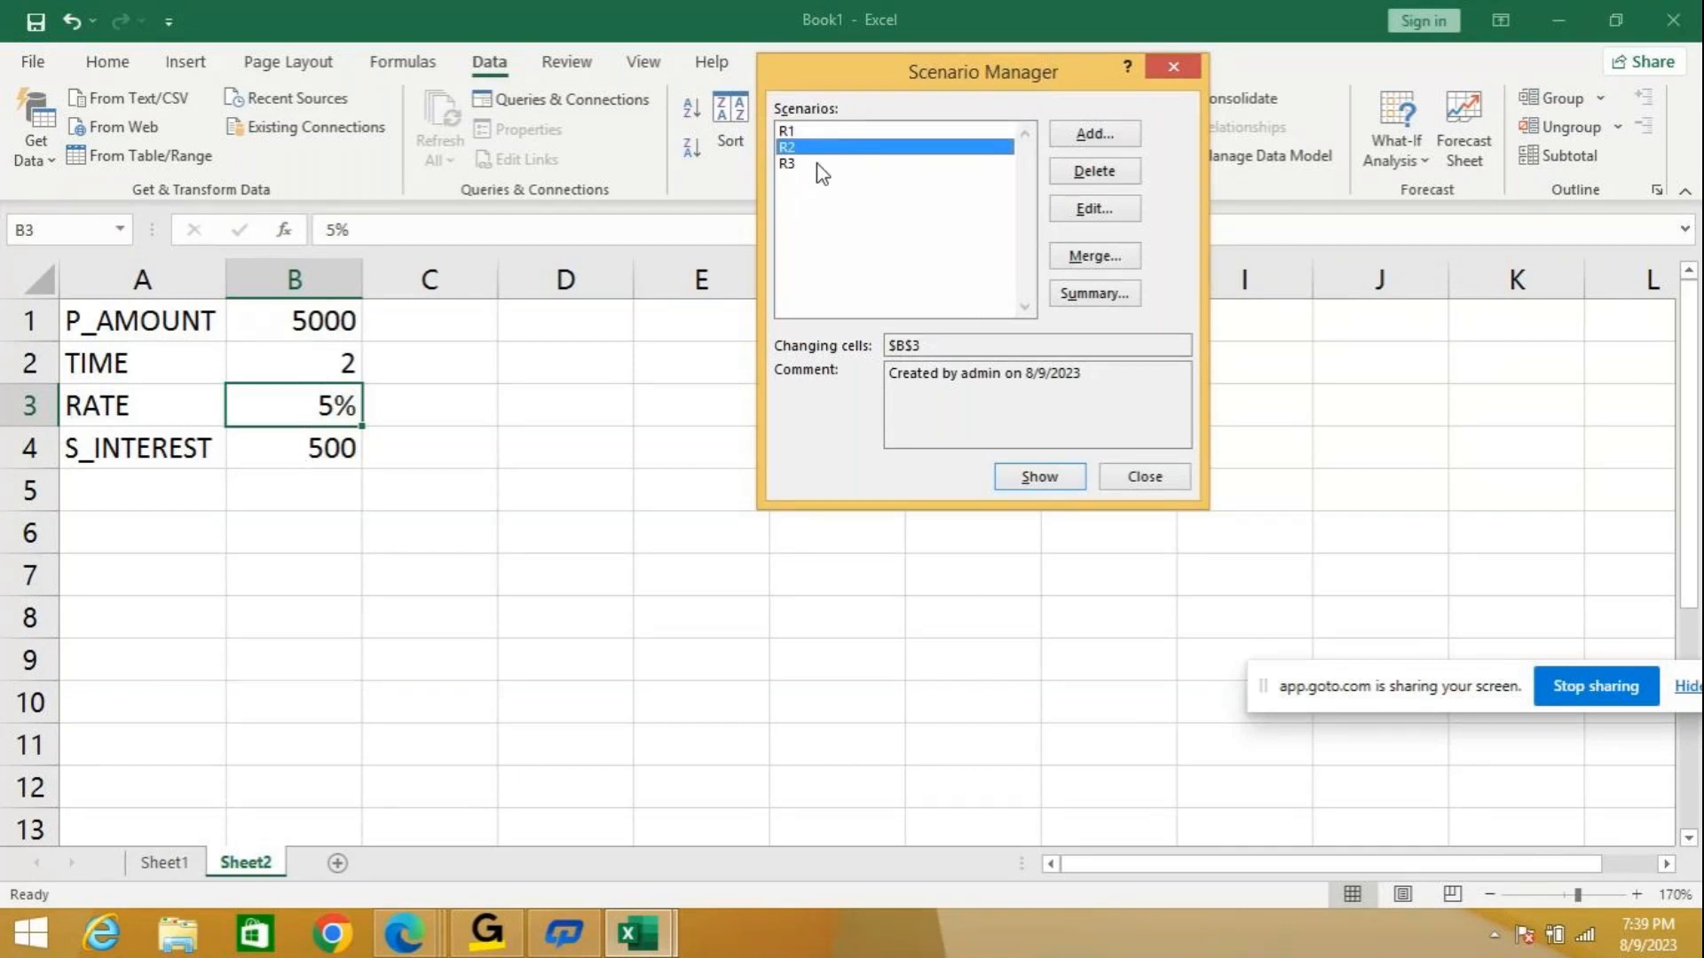
click(1028, 484)
click(833, 166)
click(1035, 484)
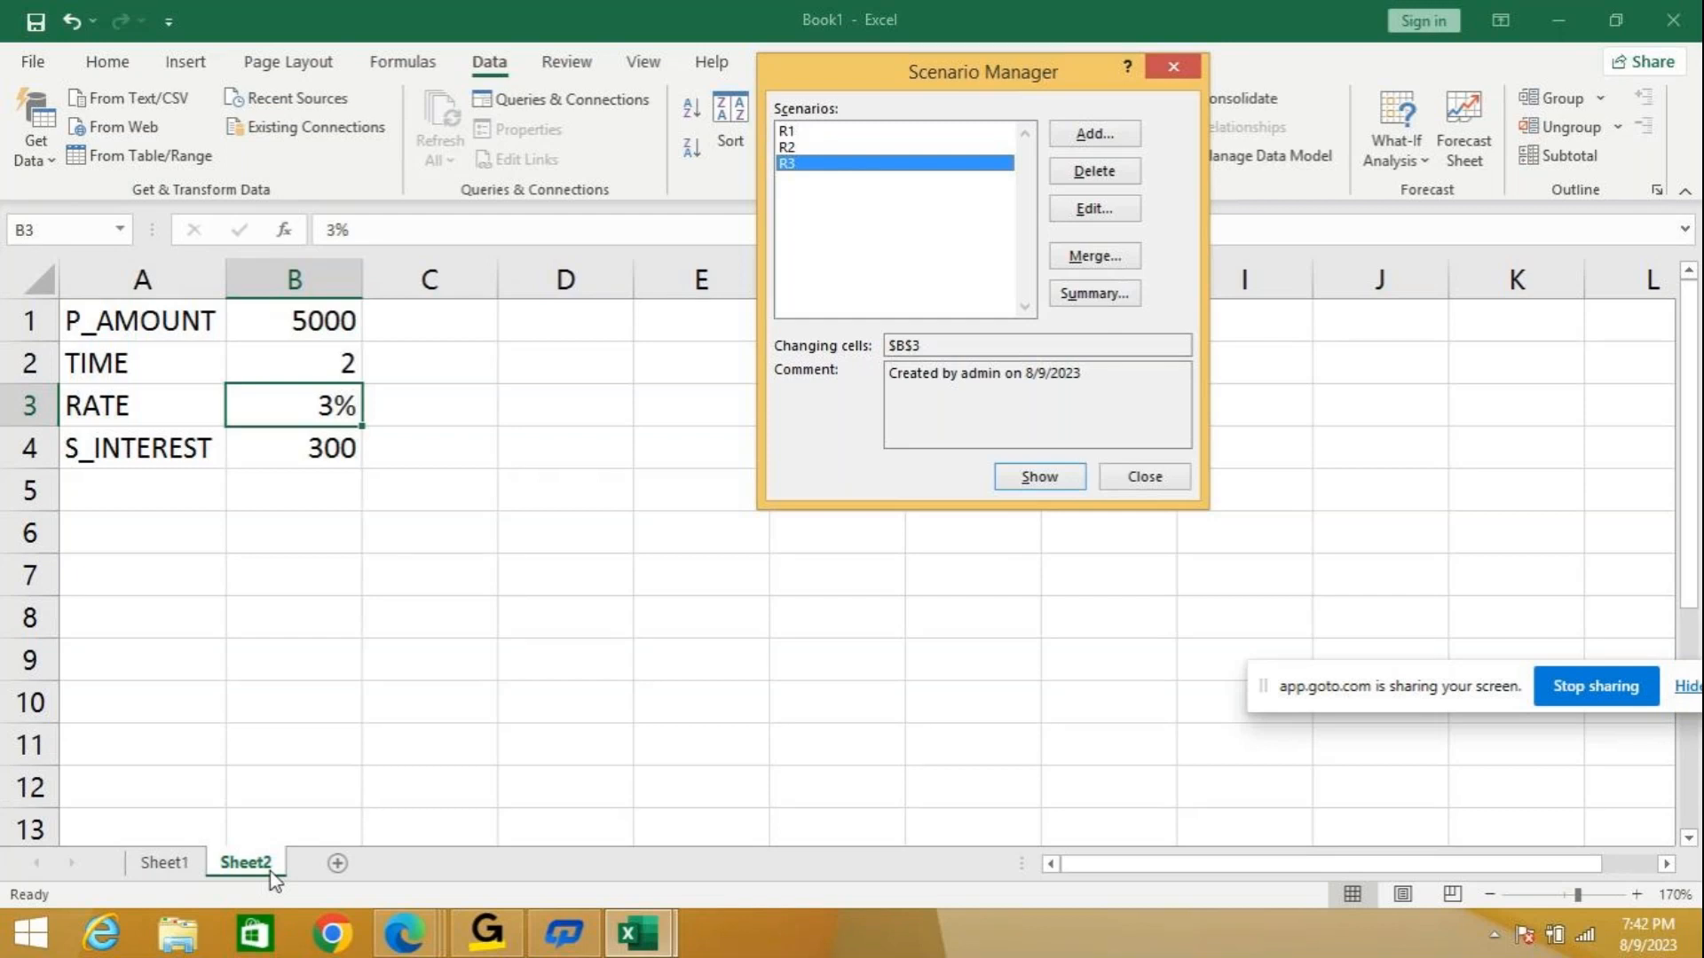
Rename the scenario R1 to RATE1 and keep its rate value.
click(803, 136)
click(1080, 210)
click(822, 154)
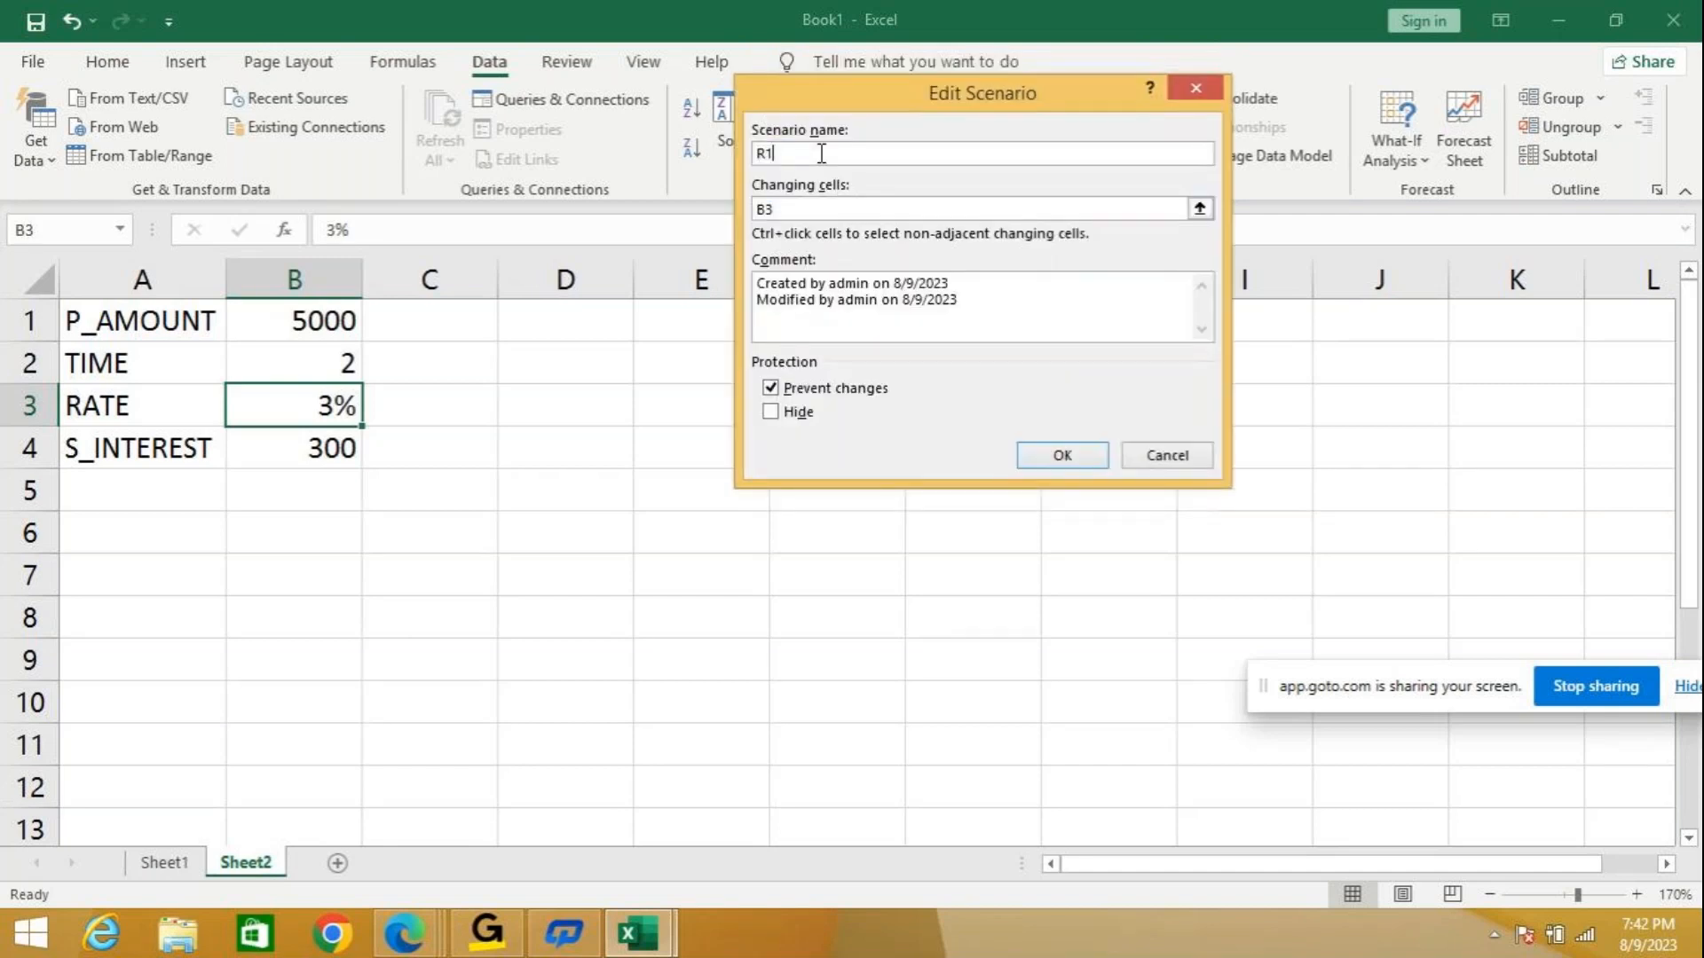
key(BackSpace)
text(ATE1)
click(1062, 455)
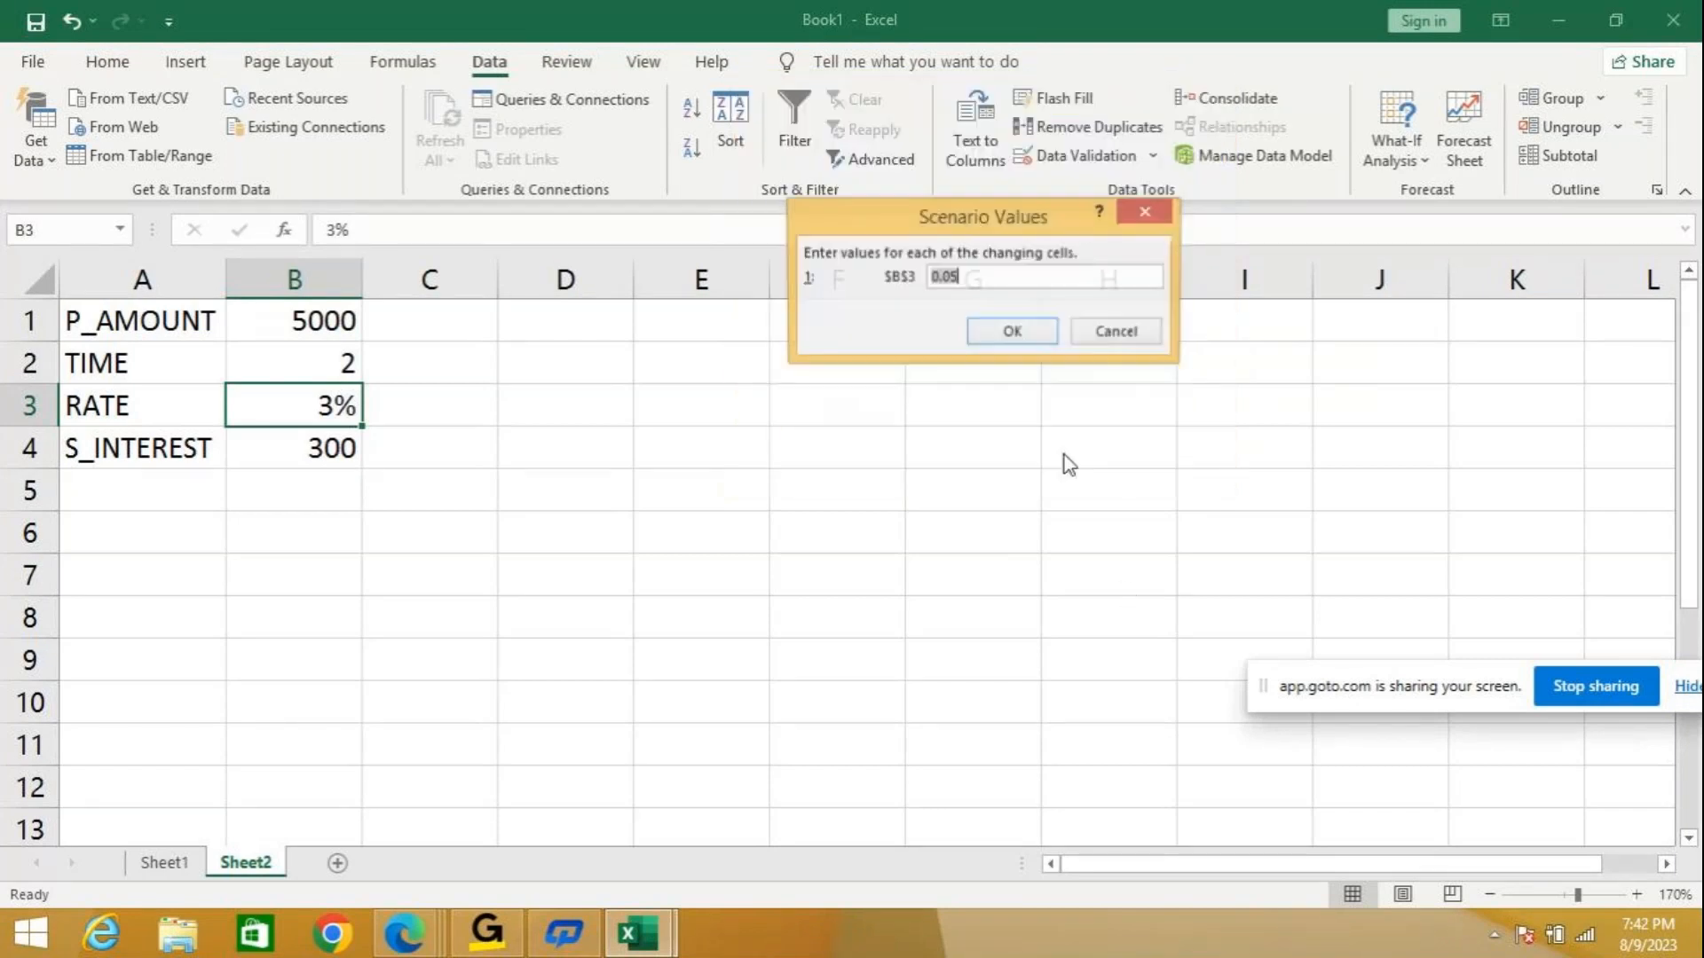
click(1016, 333)
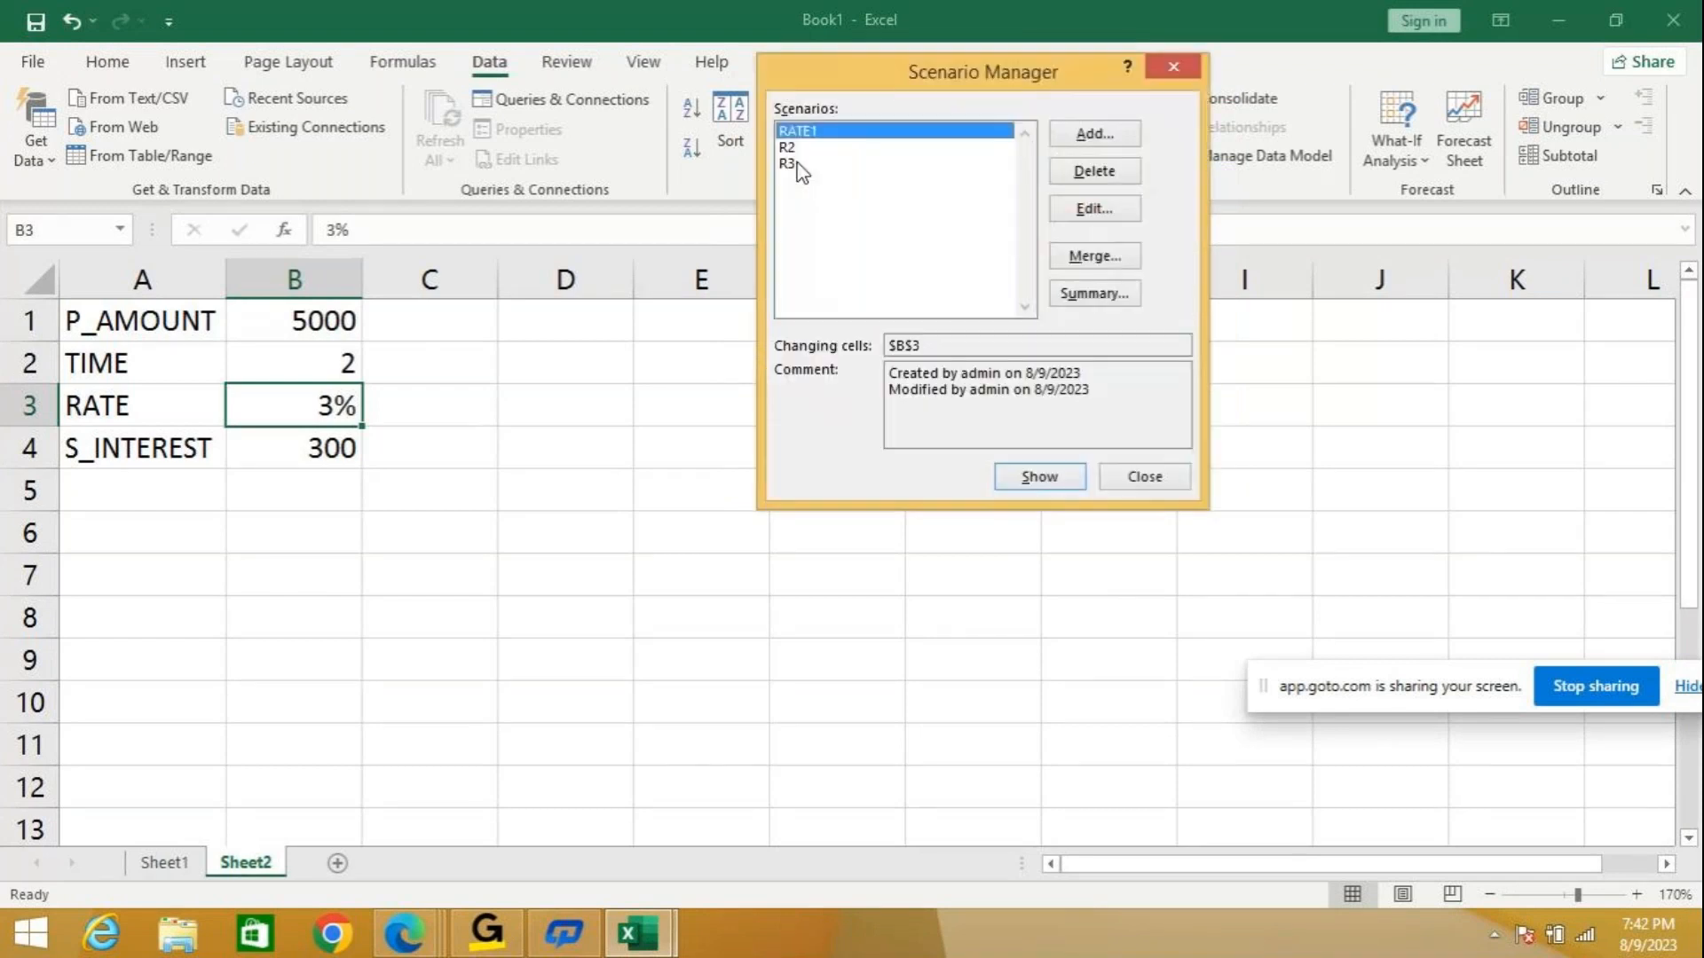
Rename the scenario R2 to RATE2 and keep its rate value.
click(794, 148)
click(1108, 209)
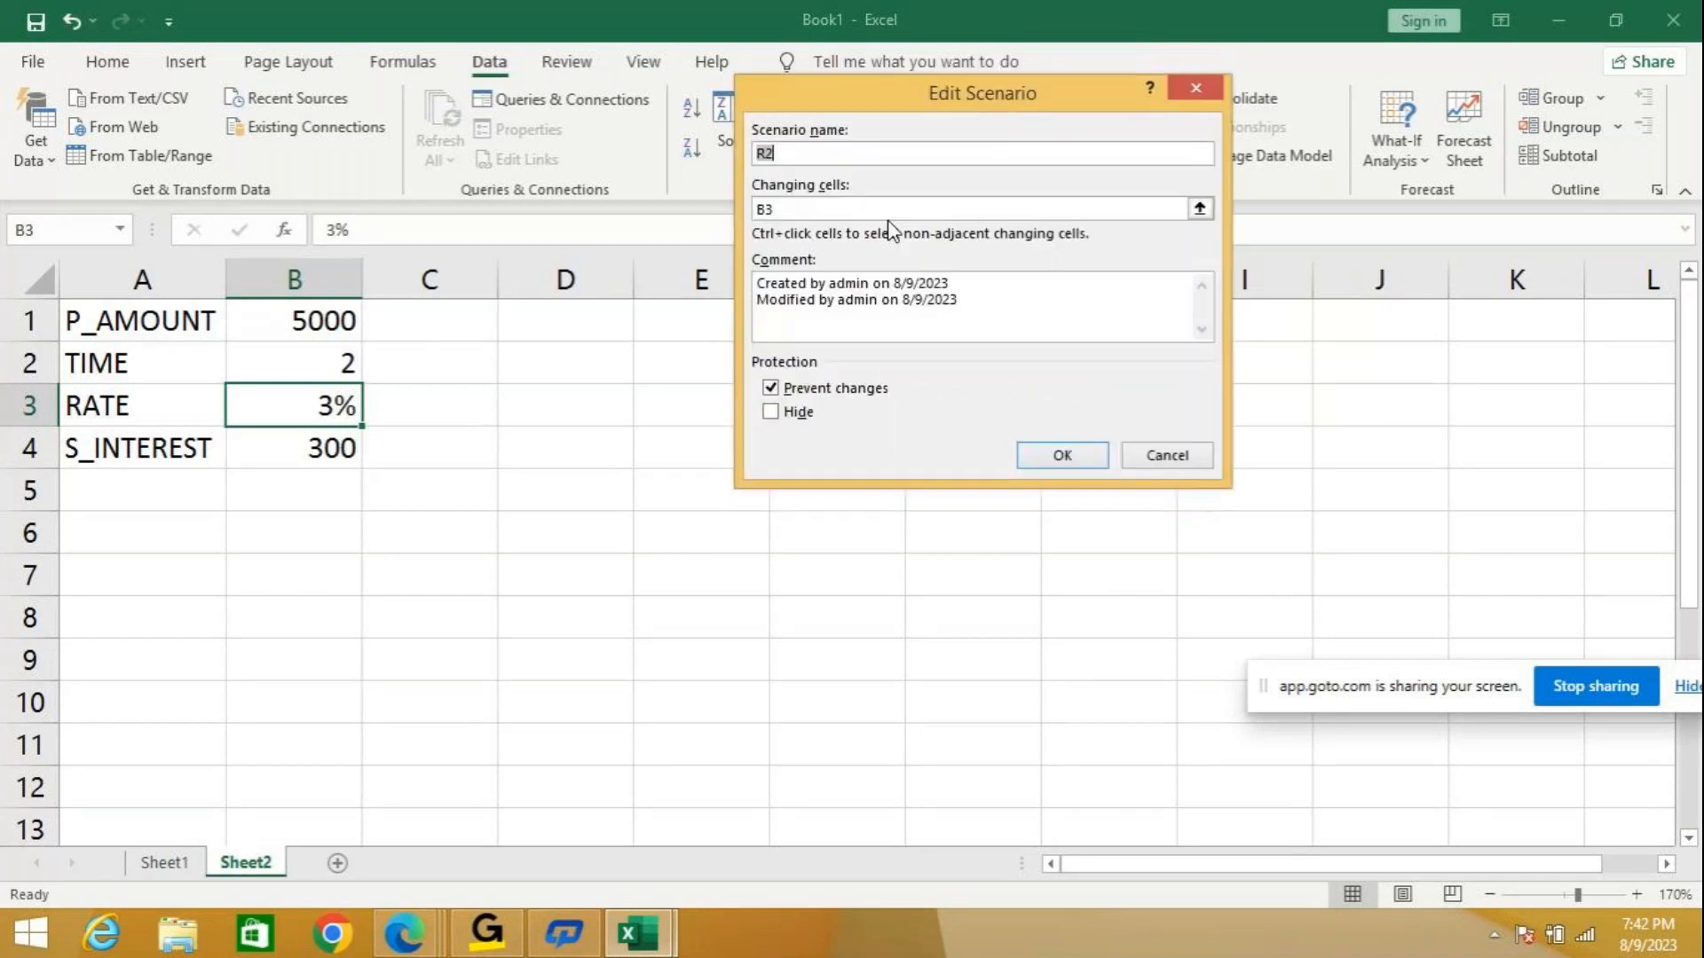
click(819, 151)
key(BackSpace)
text(ATE2)
click(1100, 453)
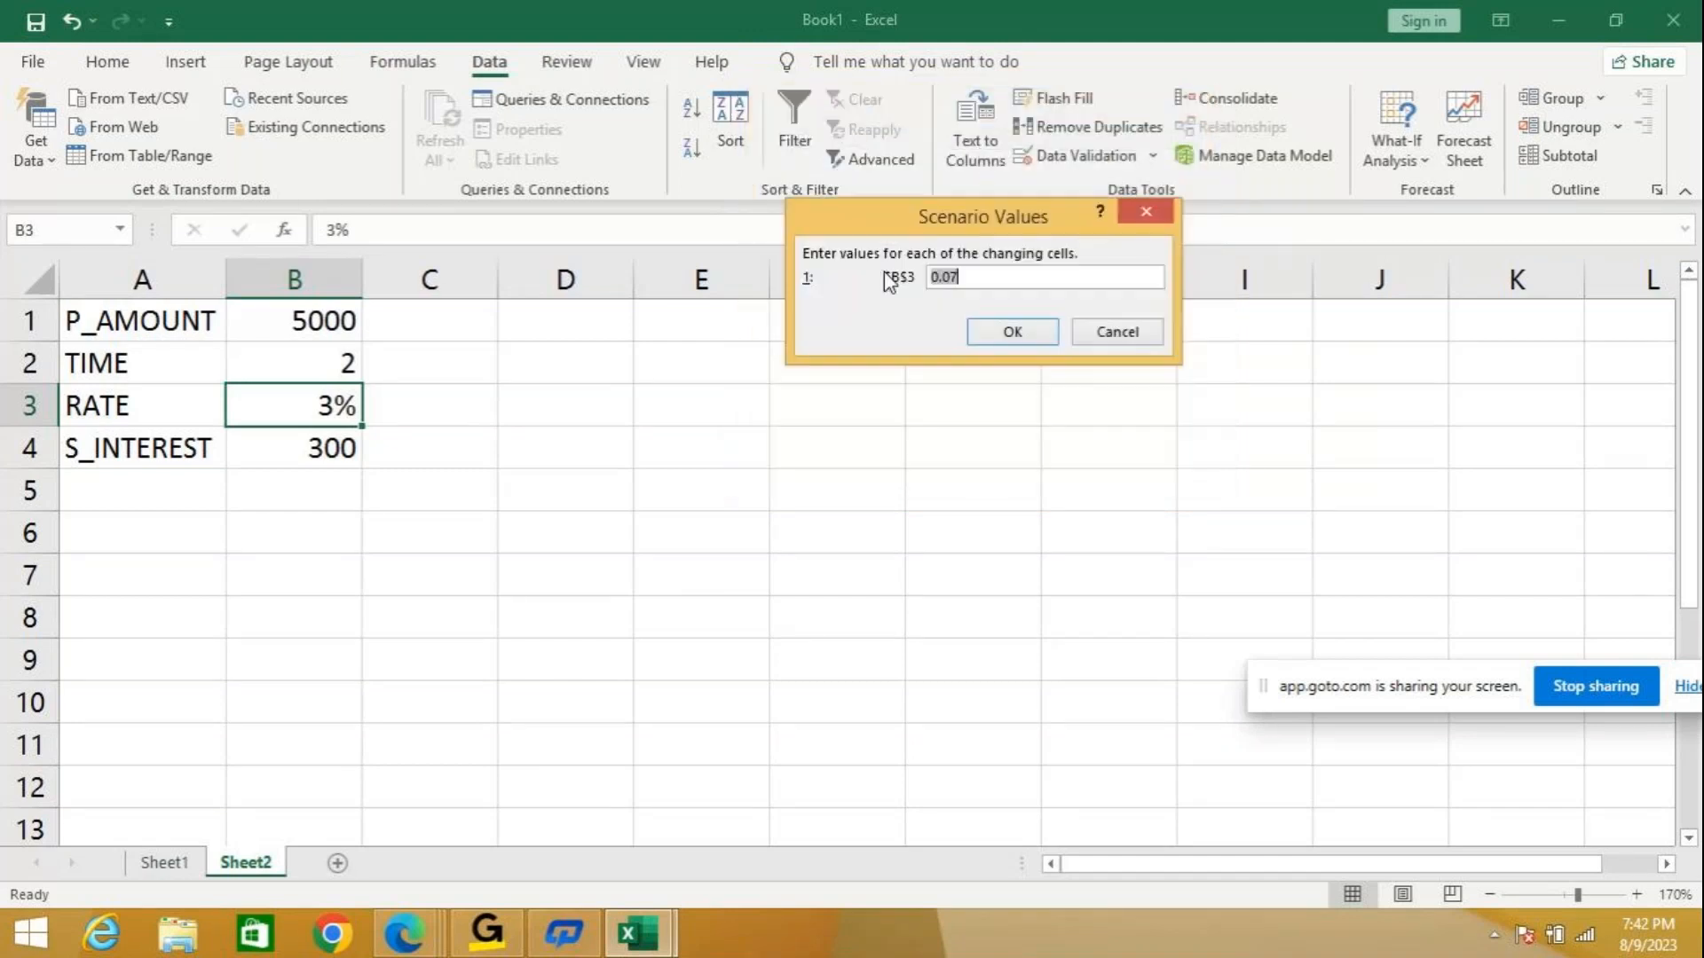
click(1009, 334)
Rename the scenario R3 to RATE3, keep its rate value and close the Scenario Manager.
click(839, 167)
click(1094, 208)
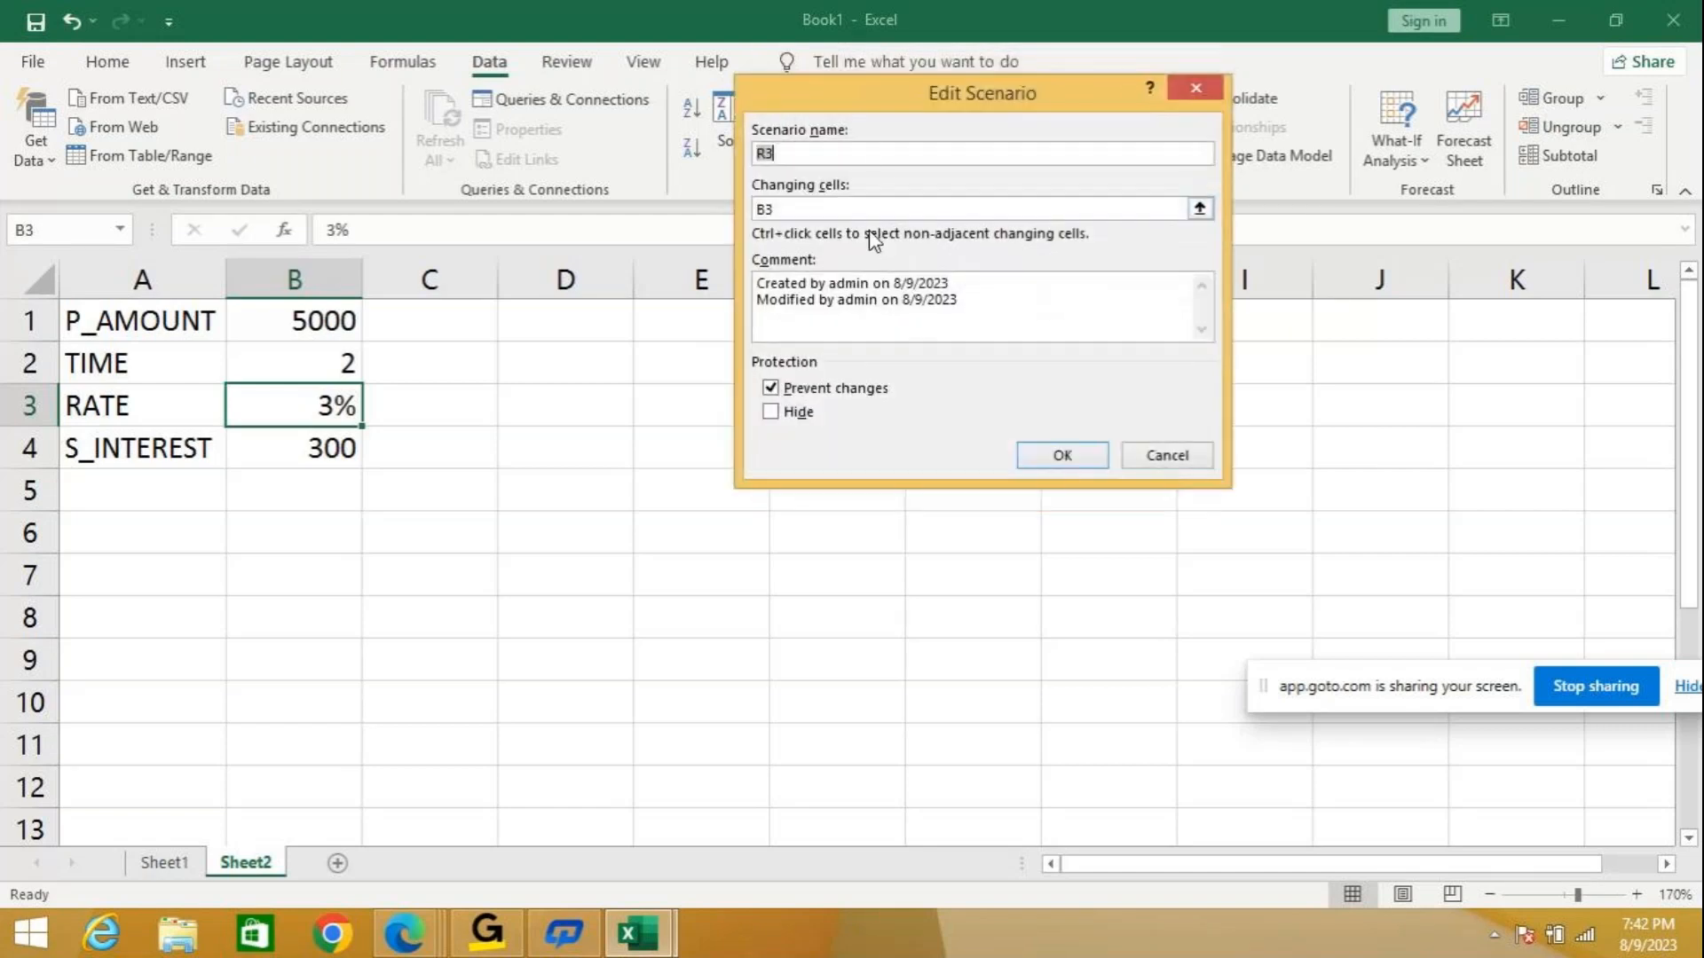
text(RATE3)
click(1065, 455)
click(1009, 334)
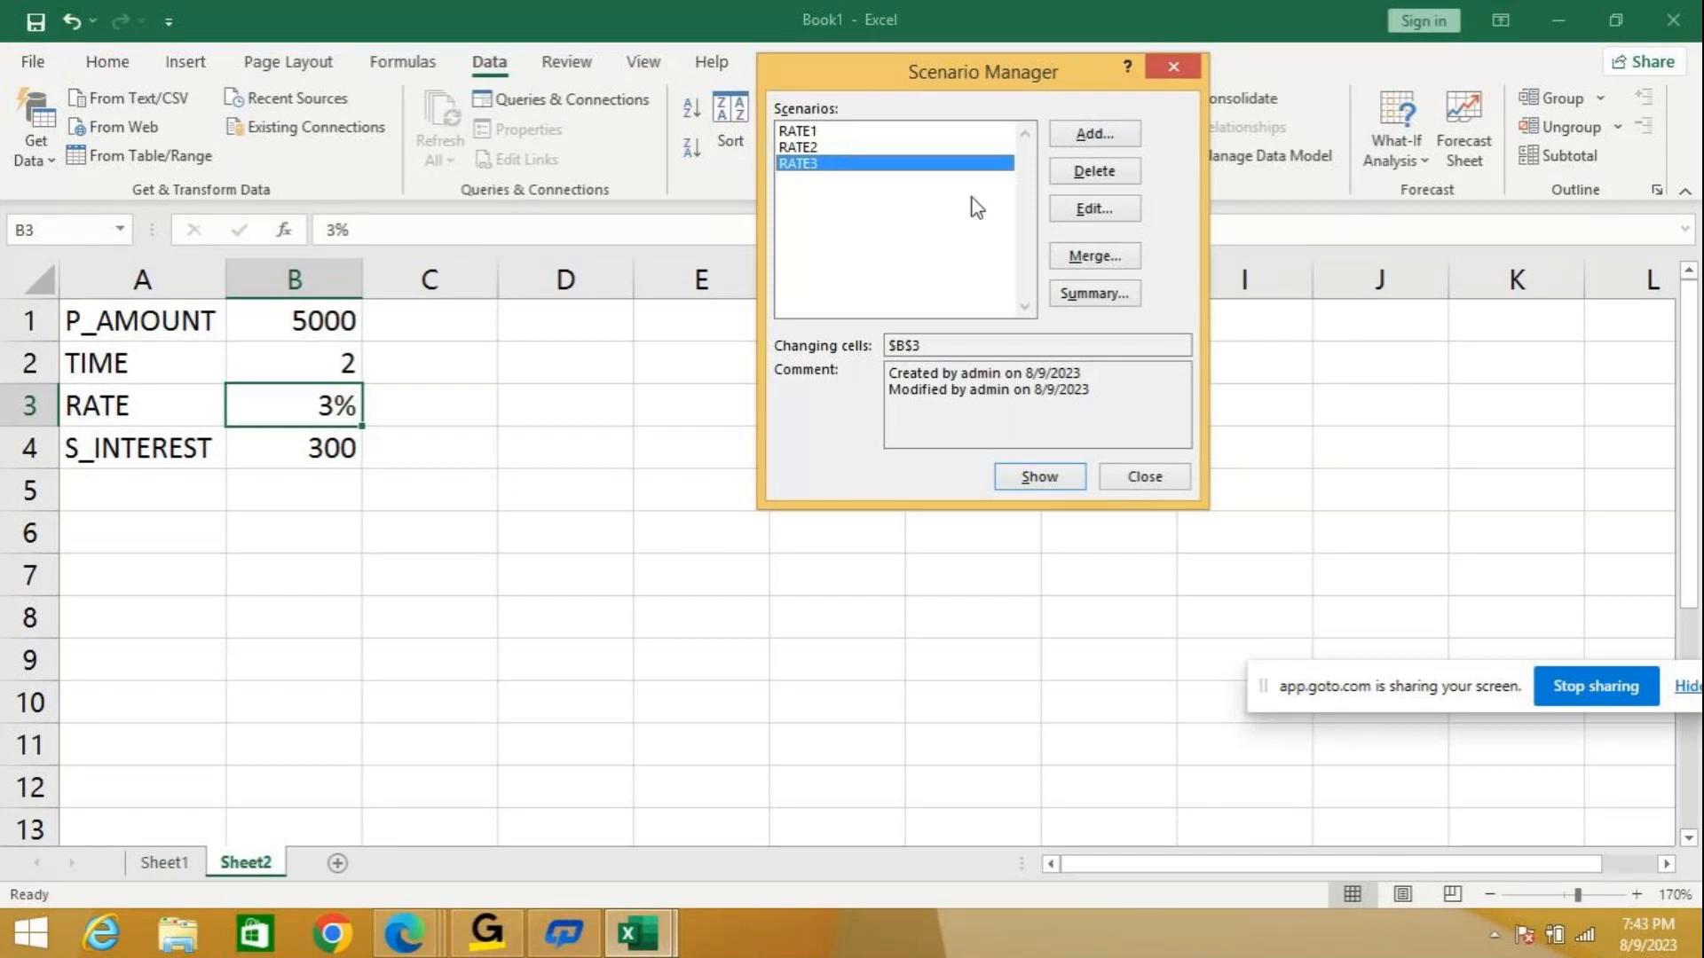
click(1145, 479)
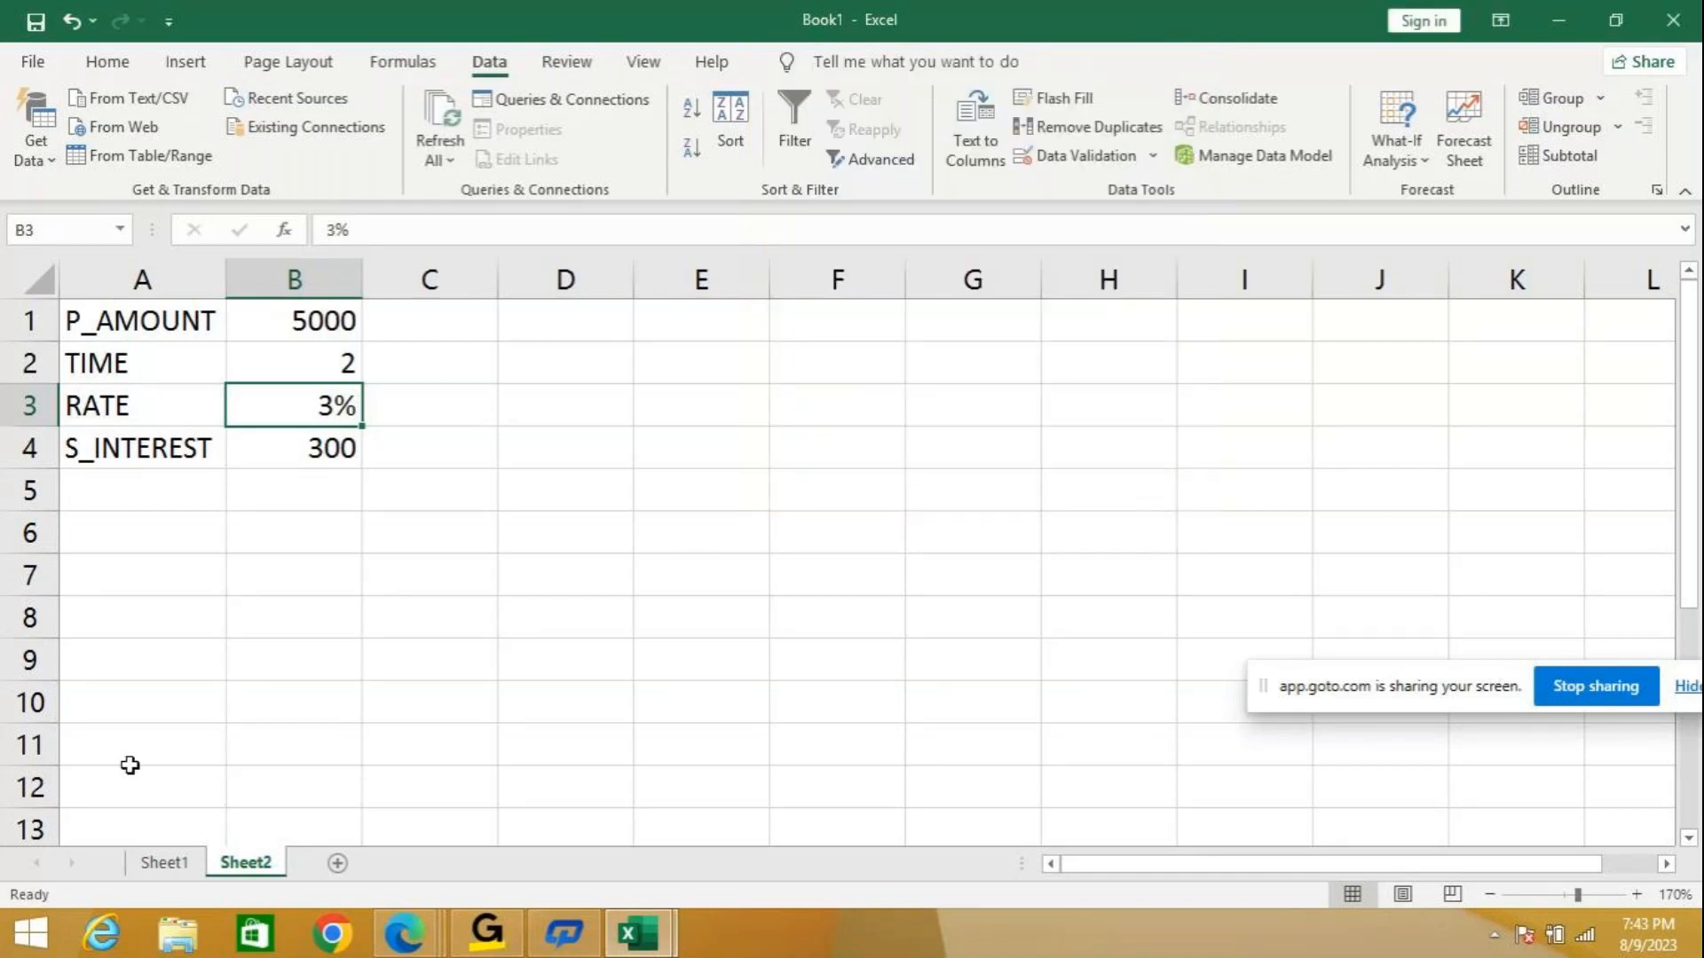
Merge the rate scenarios from Sheet2 of Book1 into the Scenario Manager of Sheet1.
click(160, 862)
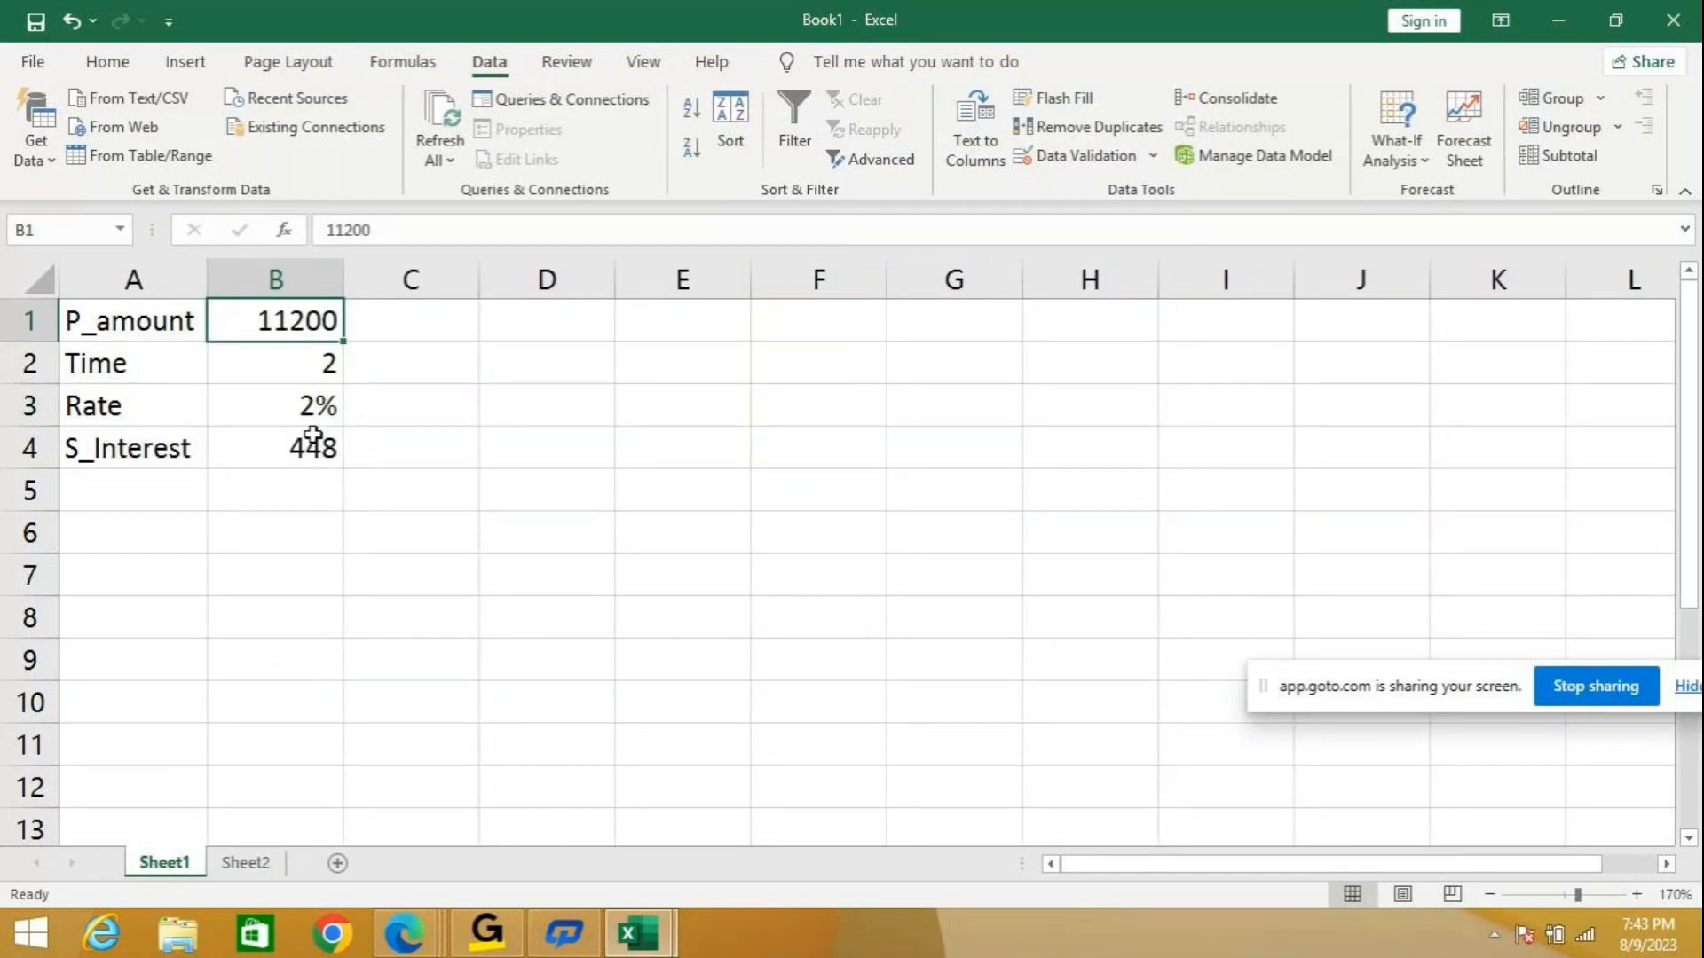
click(276, 444)
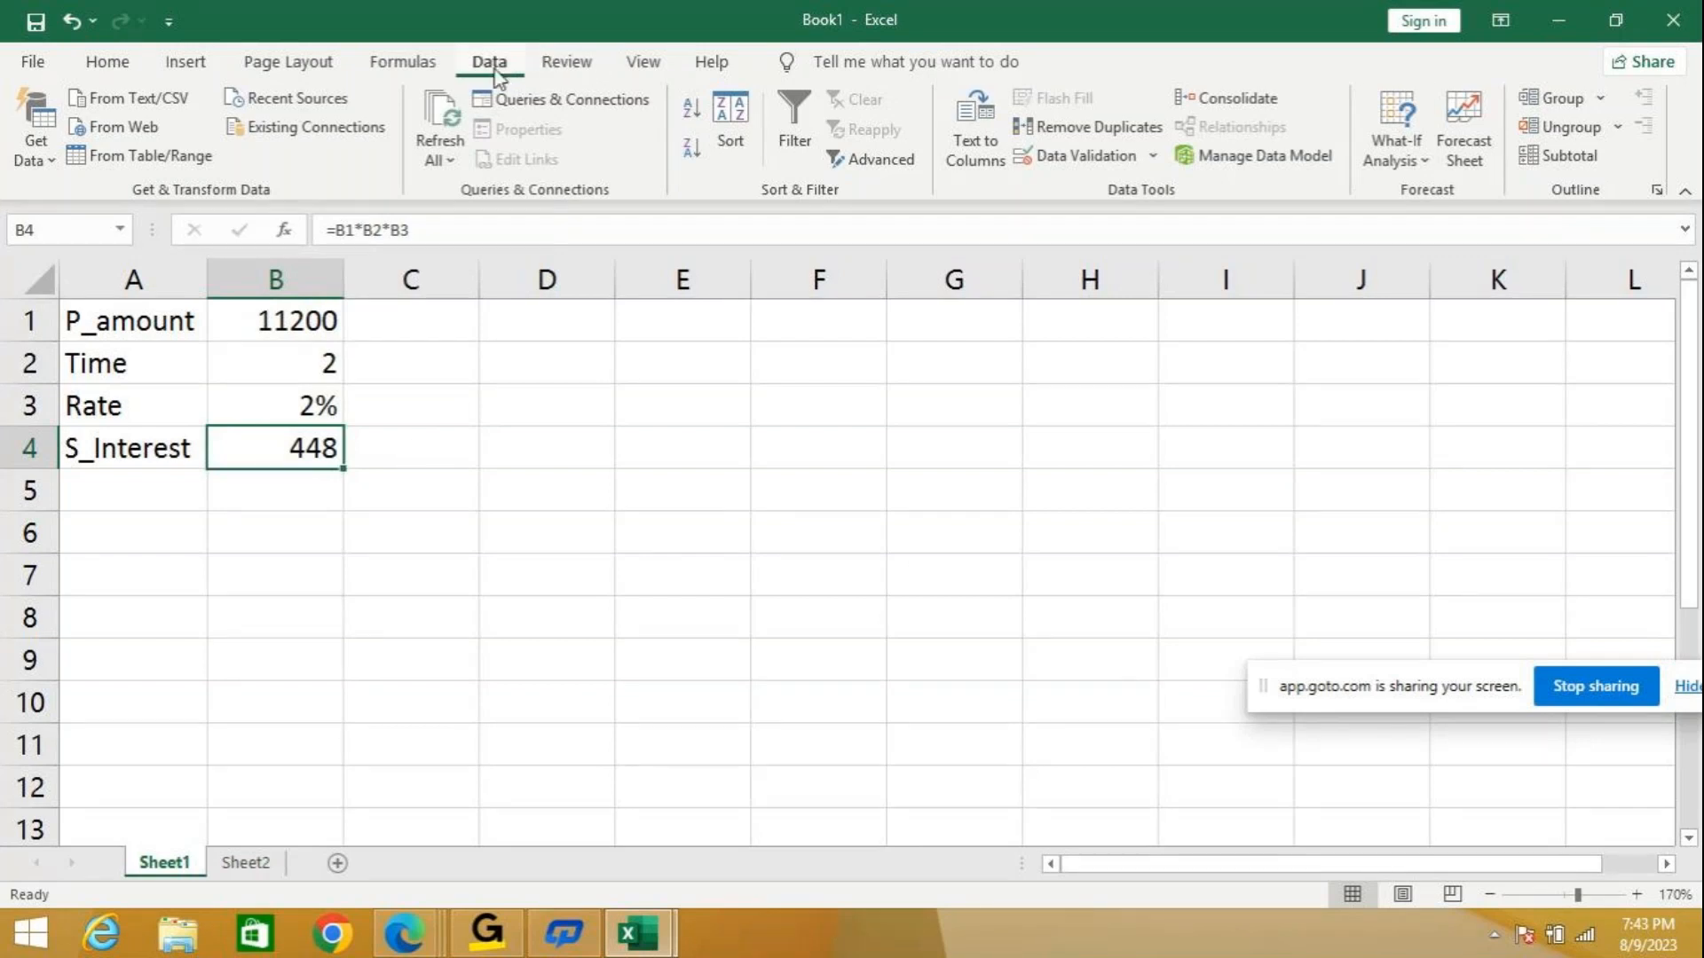
click(1396, 133)
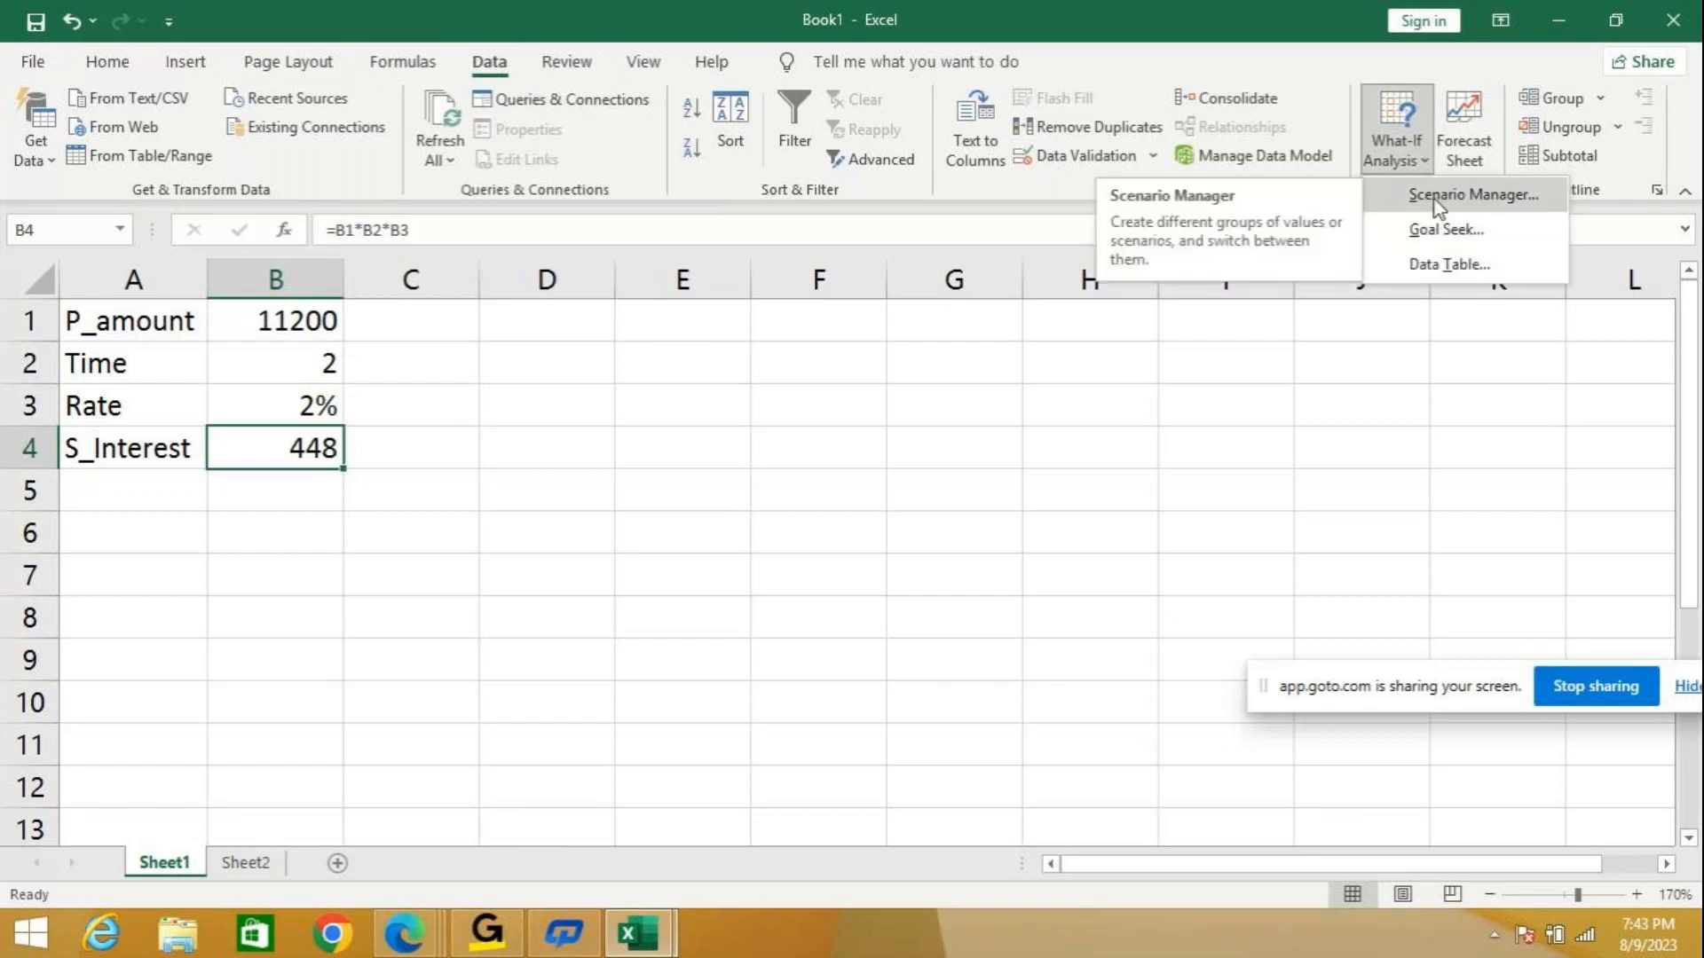
click(1437, 196)
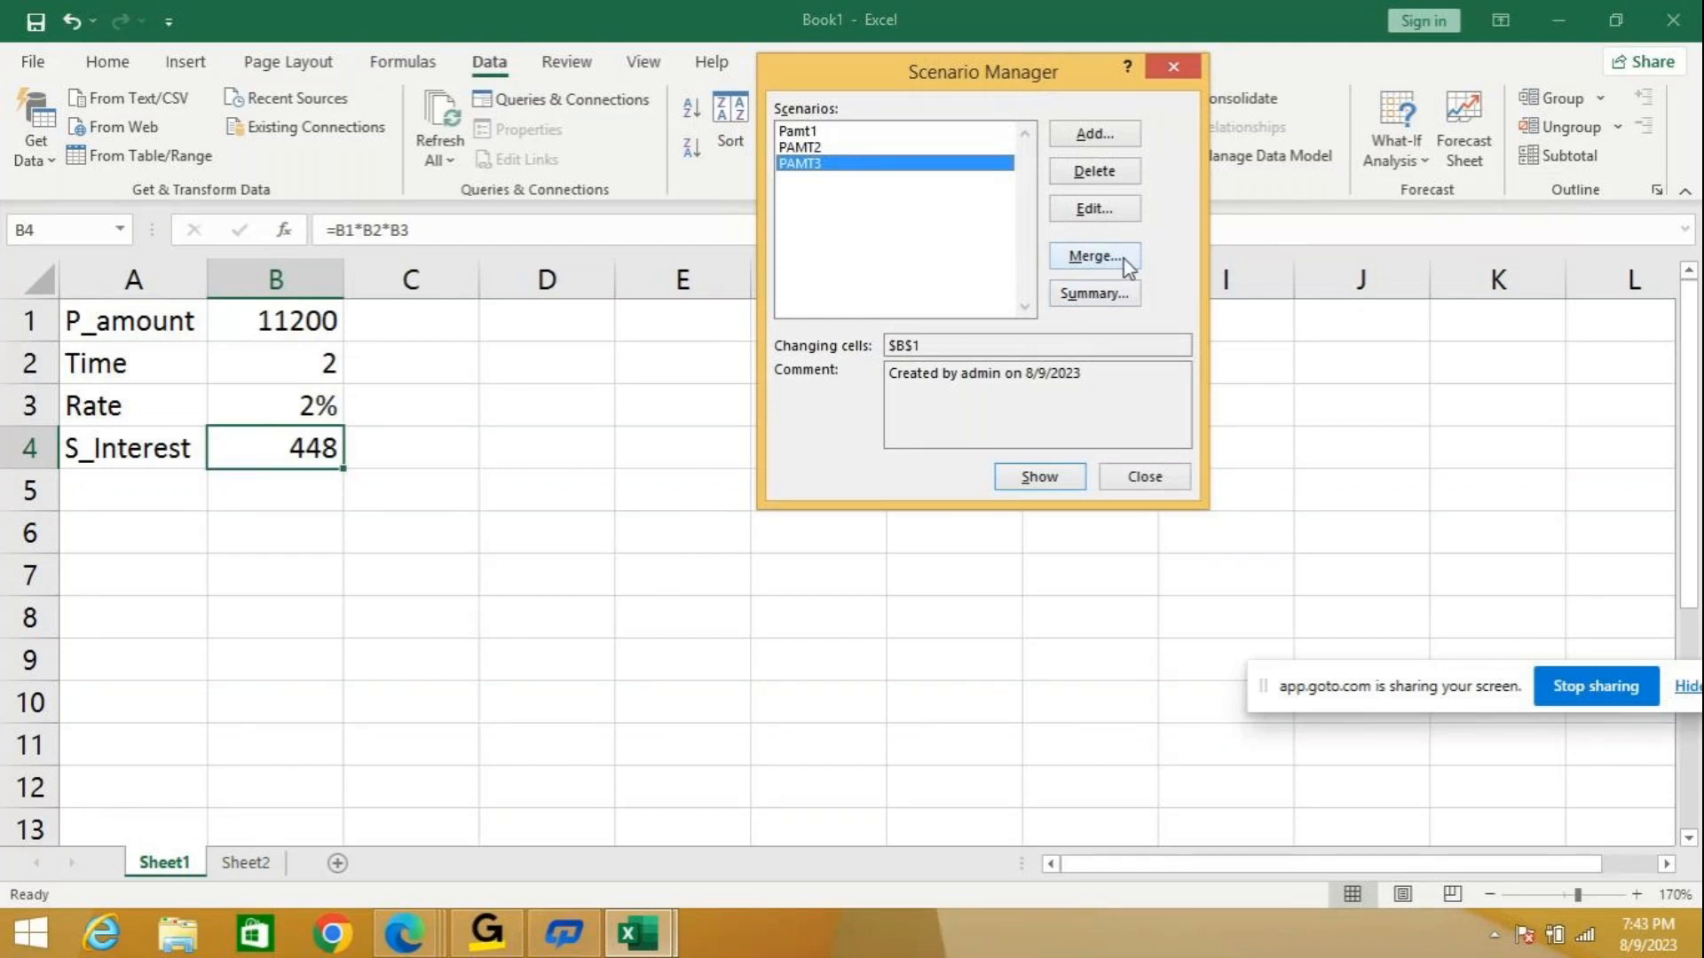
click(1123, 259)
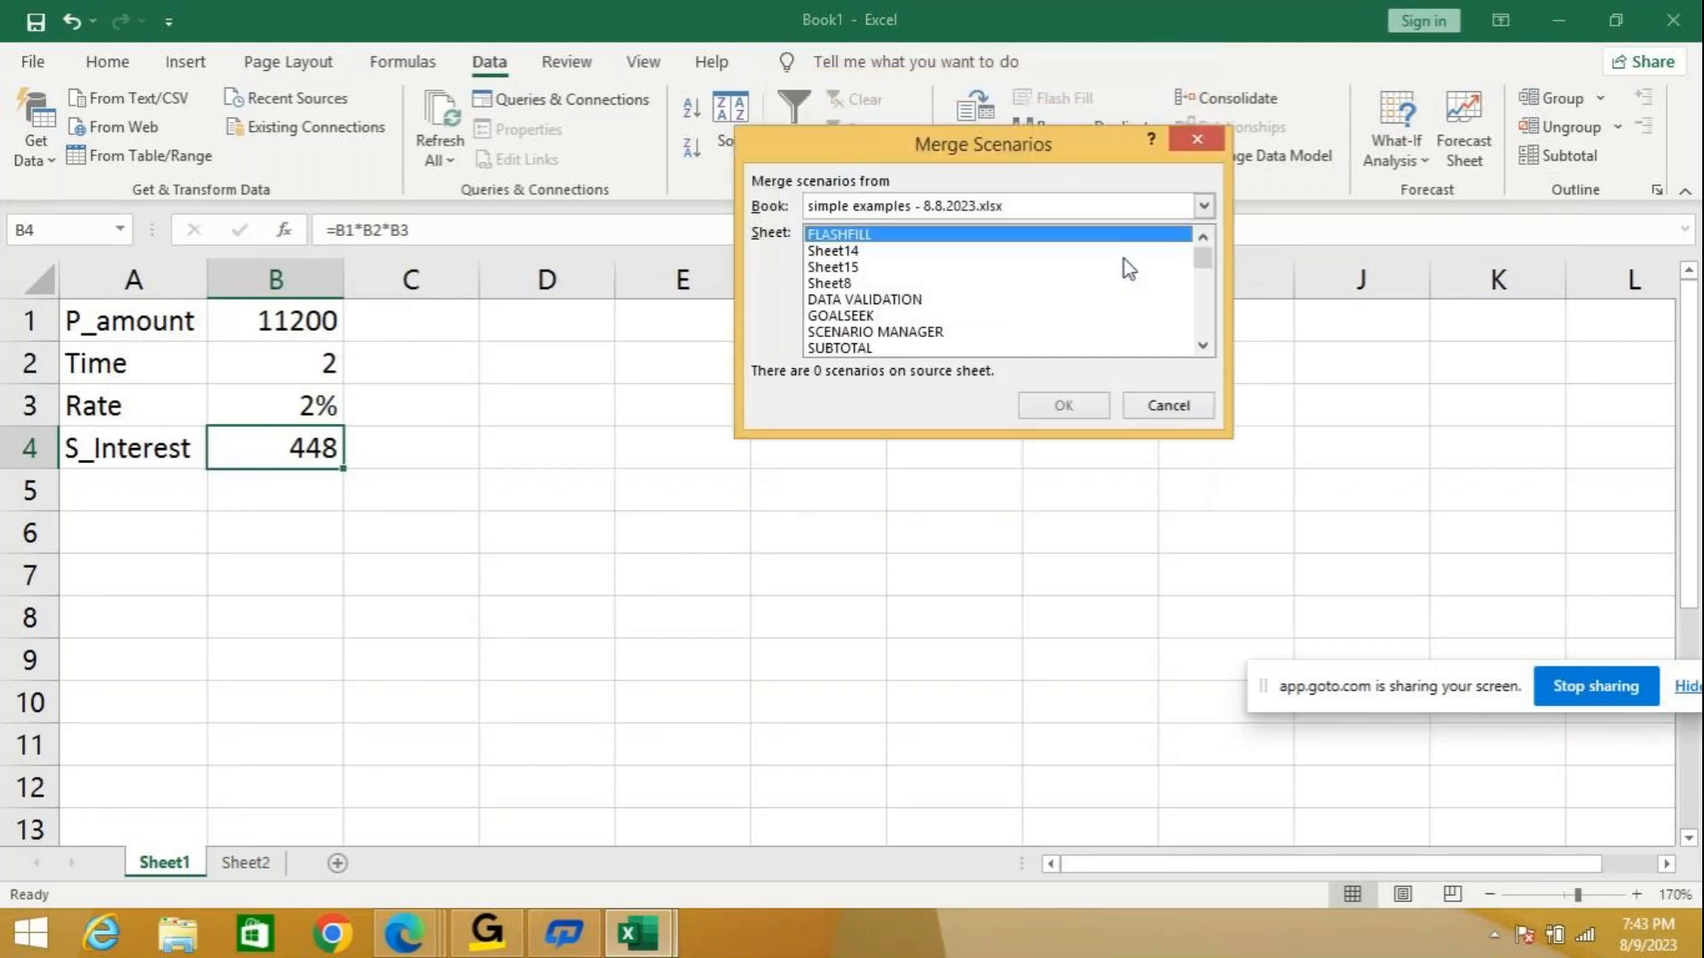
click(917, 208)
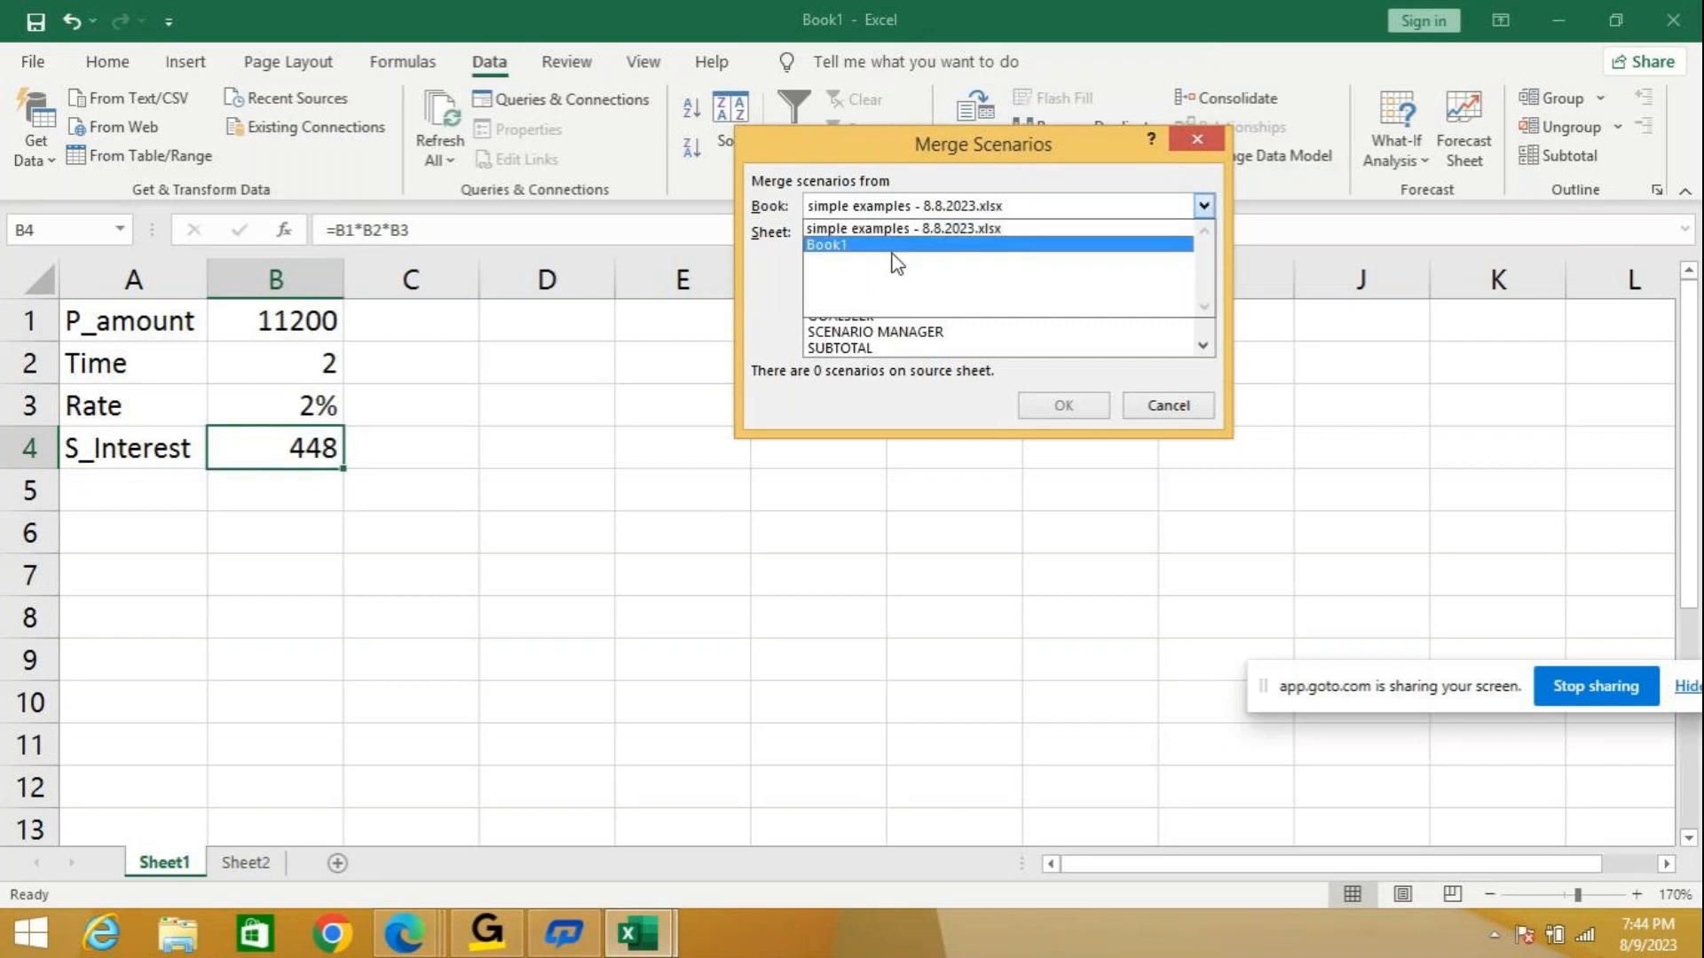
click(896, 246)
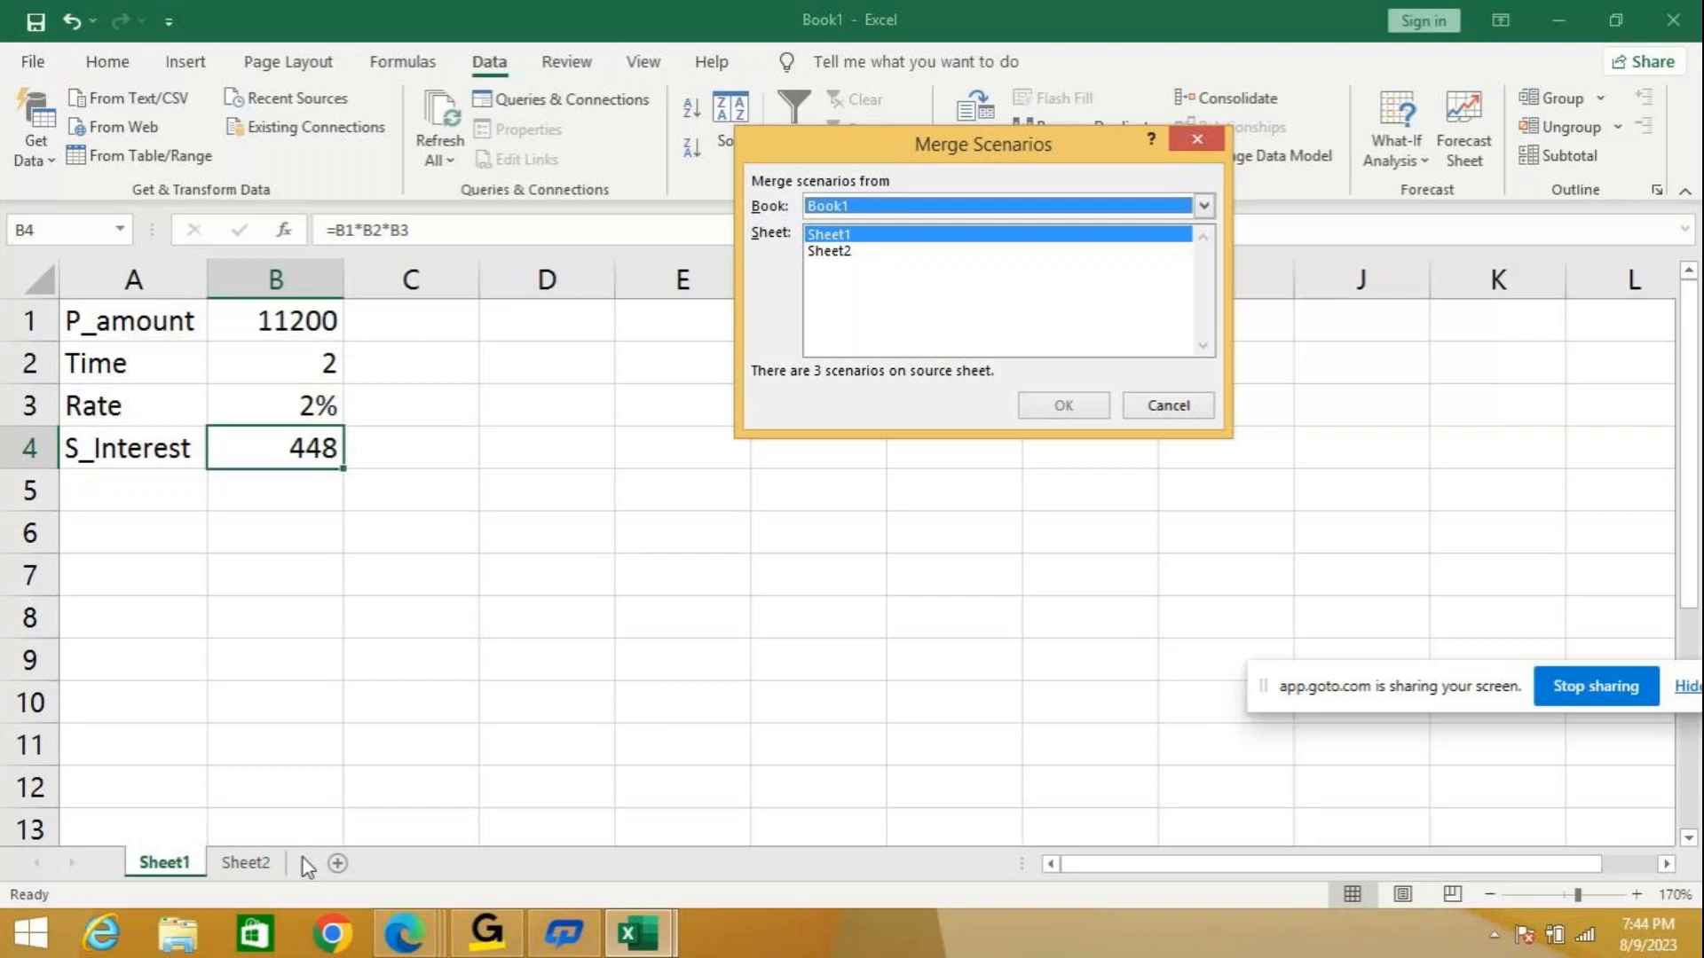
click(838, 263)
click(838, 254)
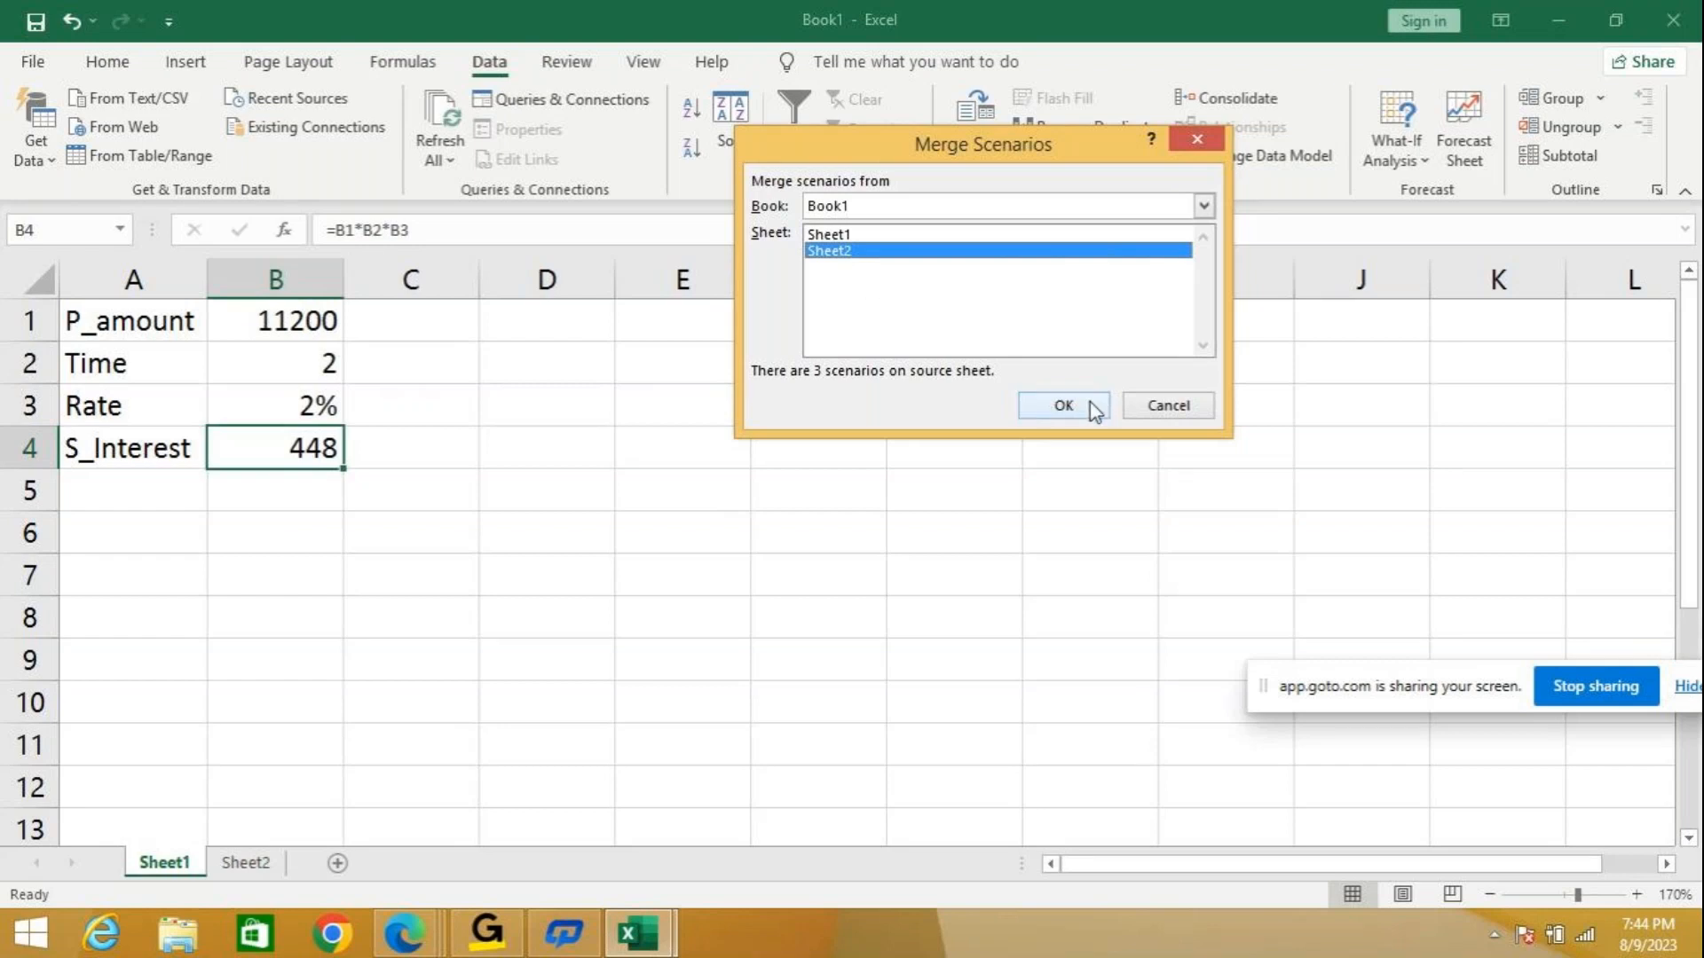
click(1065, 407)
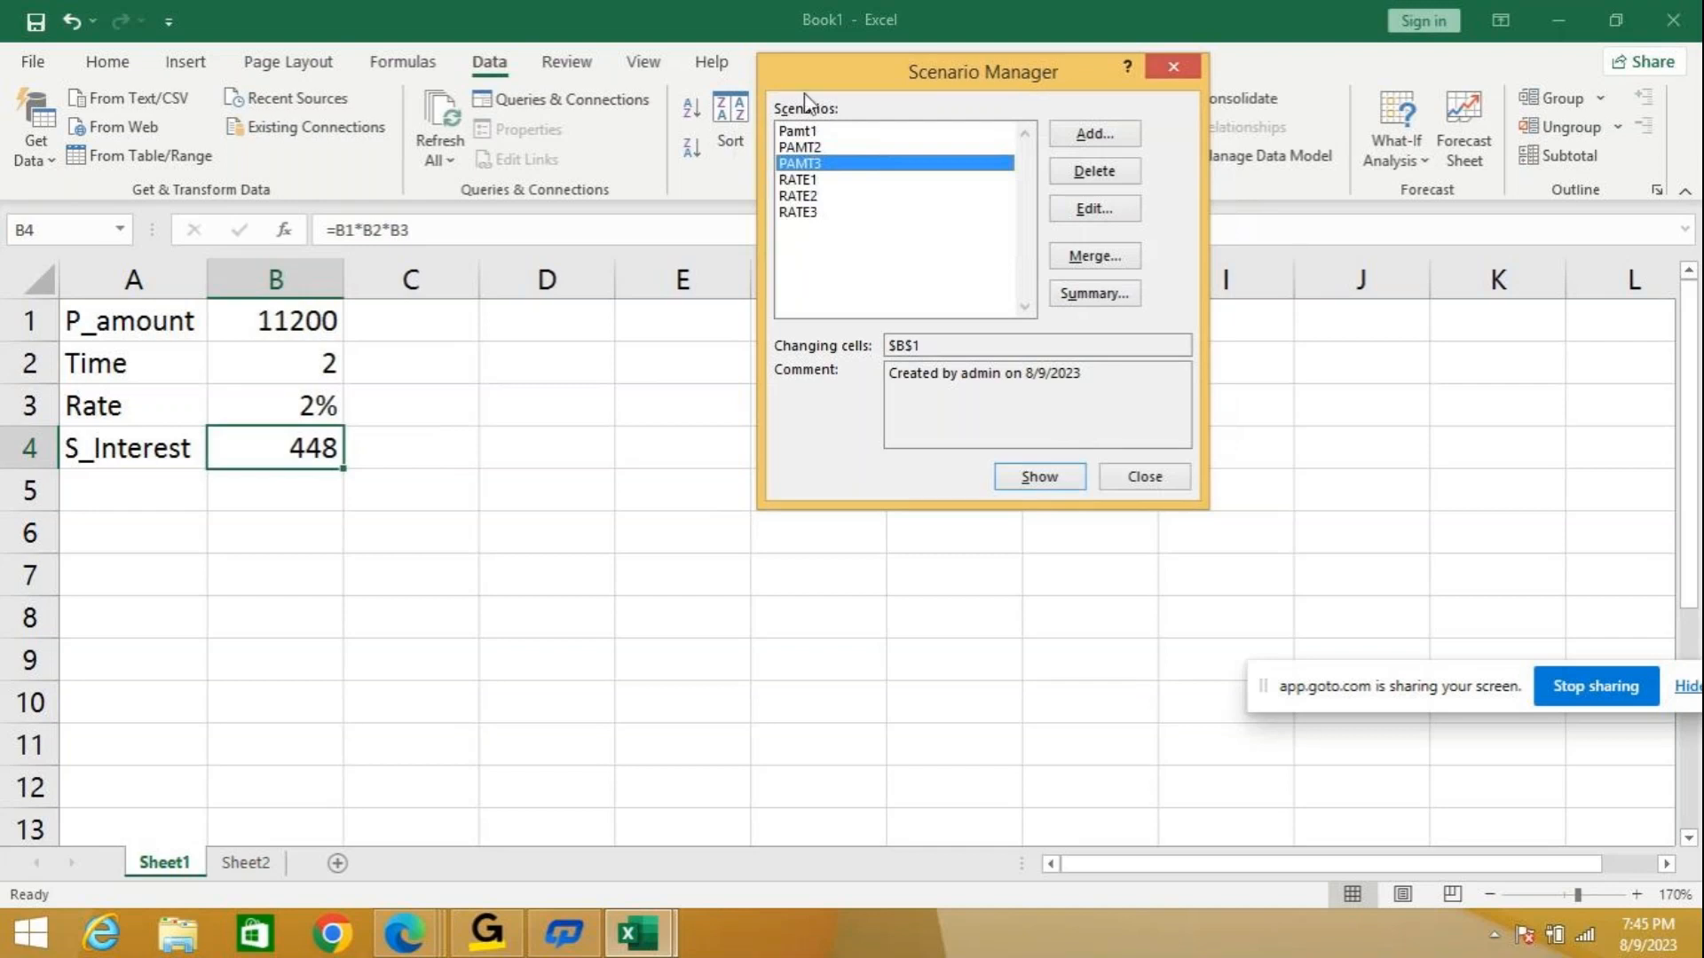
Show the combination PAMT2 with RATE3 on Sheet1, followed by RATE2 with PAMT3.
click(820, 146)
click(1047, 476)
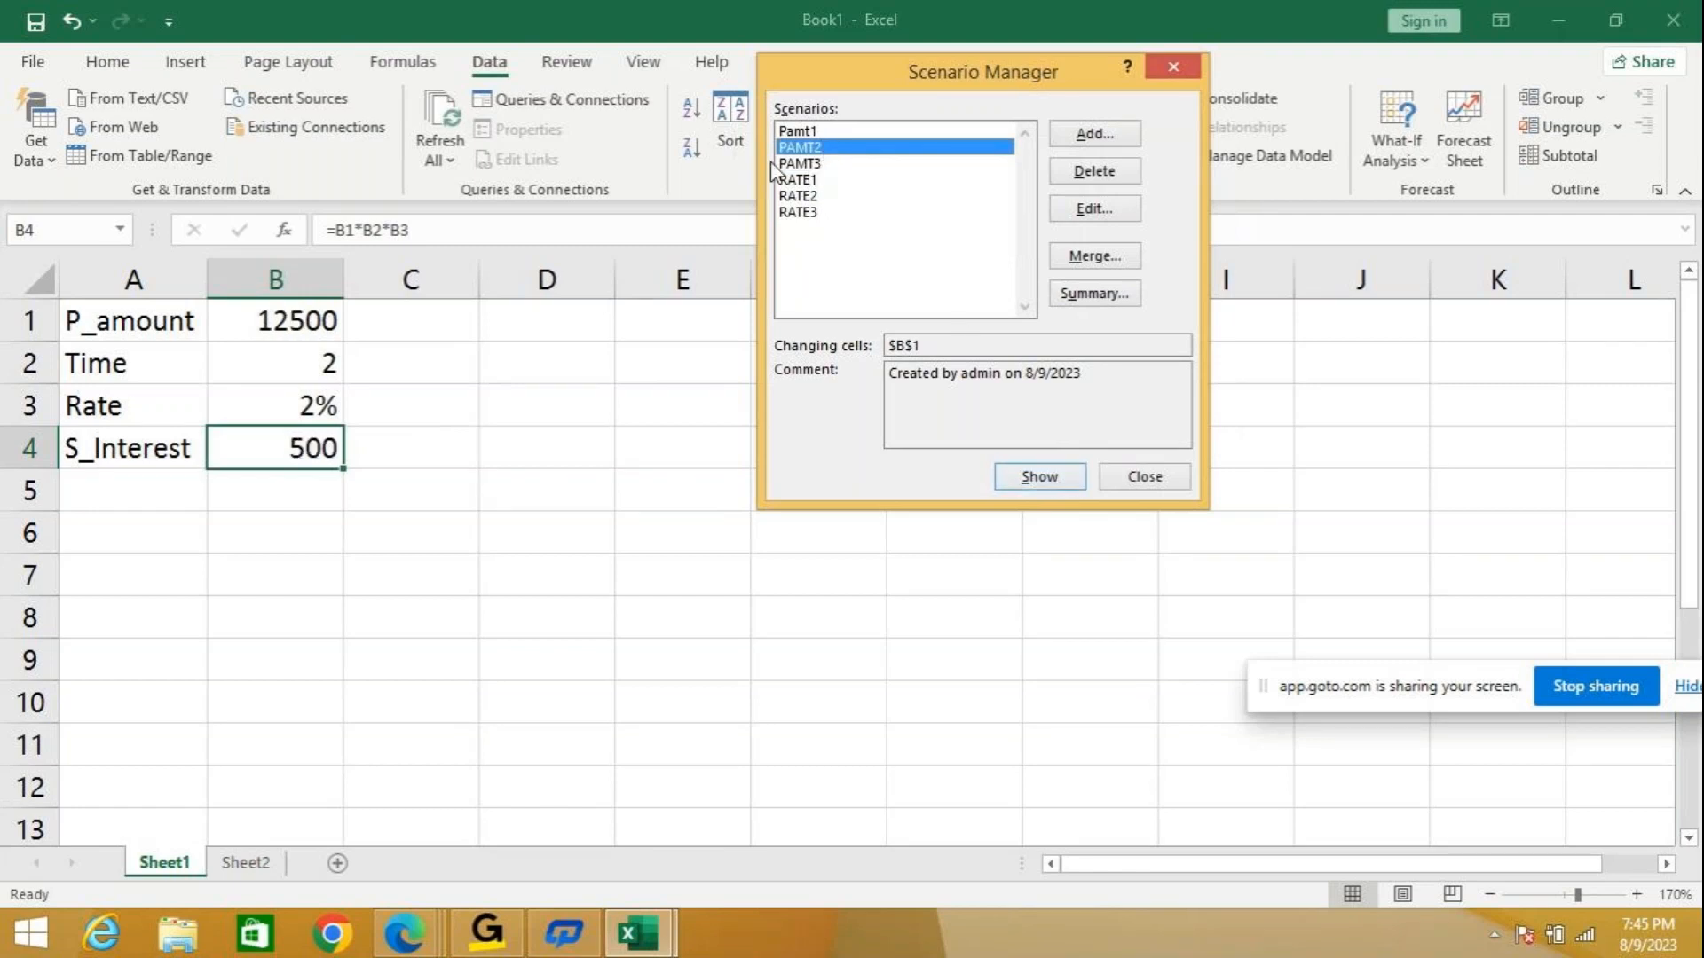
click(803, 212)
click(1039, 479)
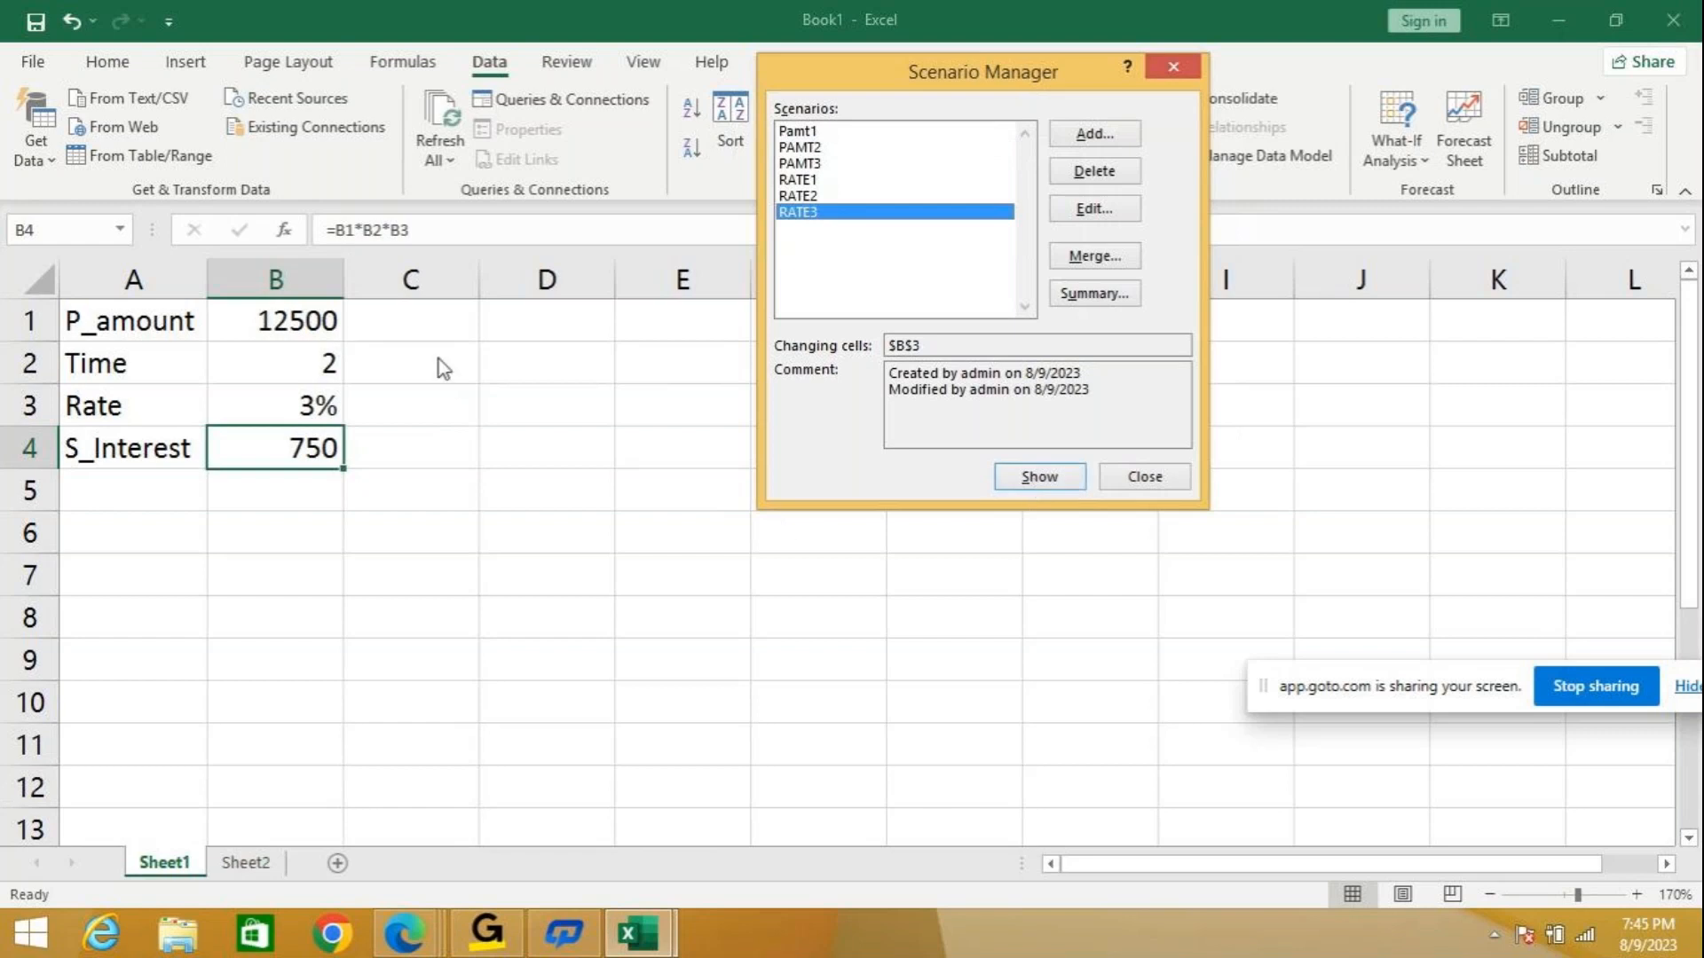
click(857, 147)
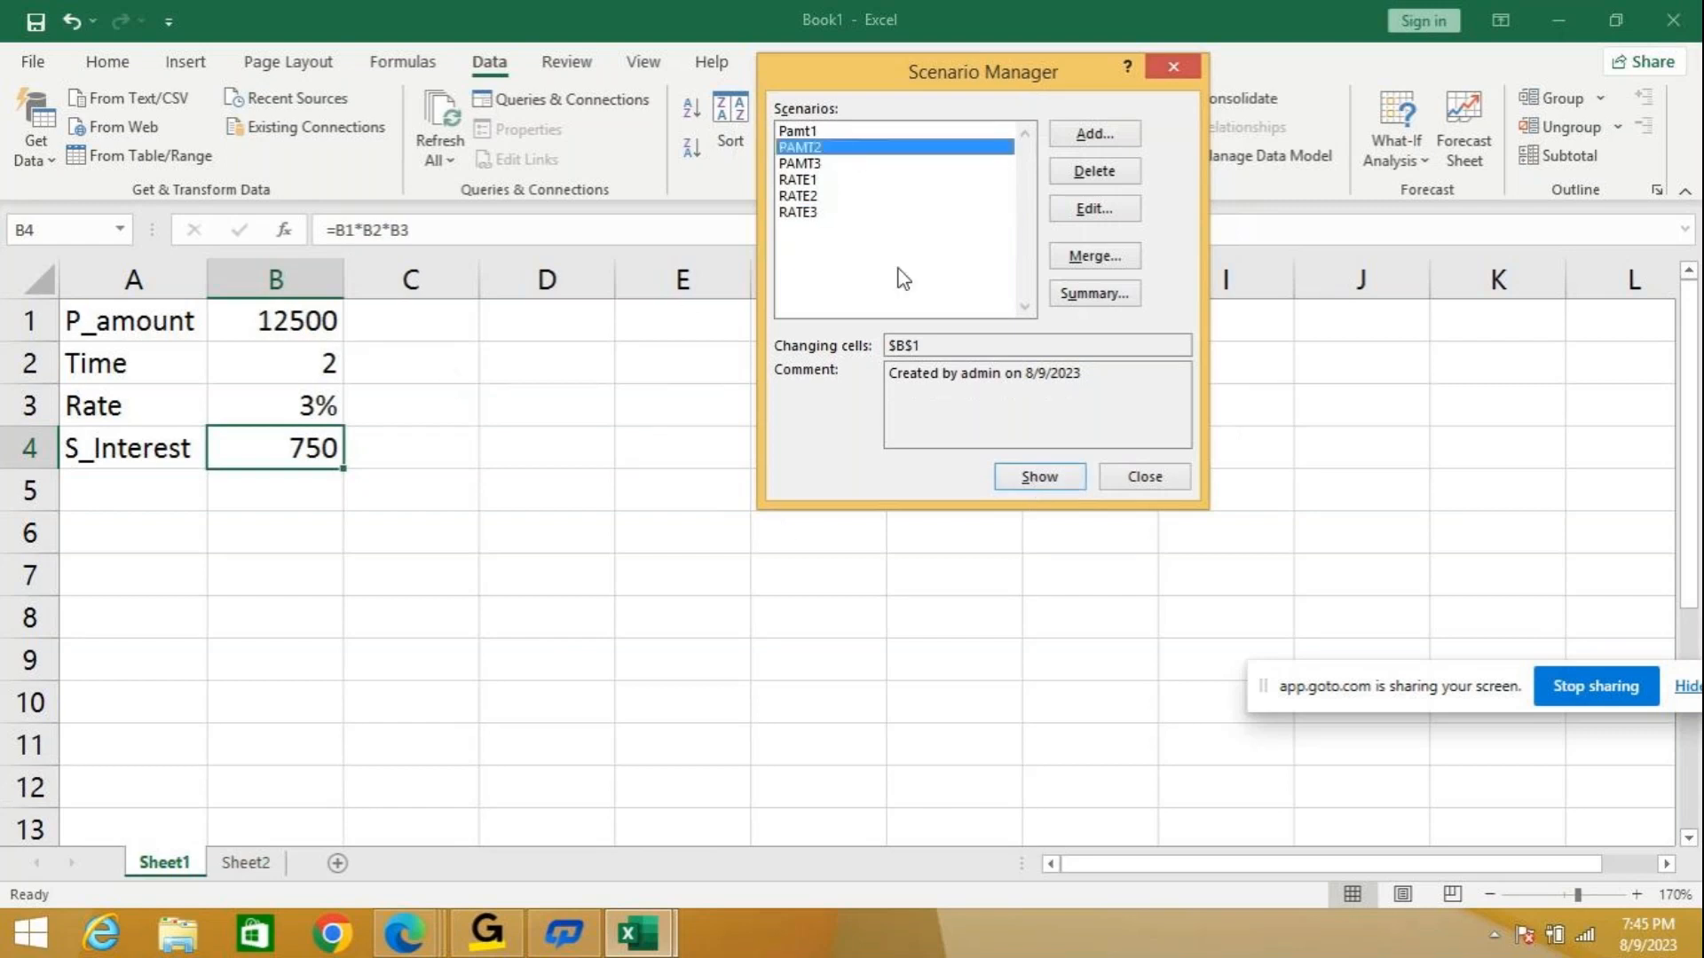
click(831, 196)
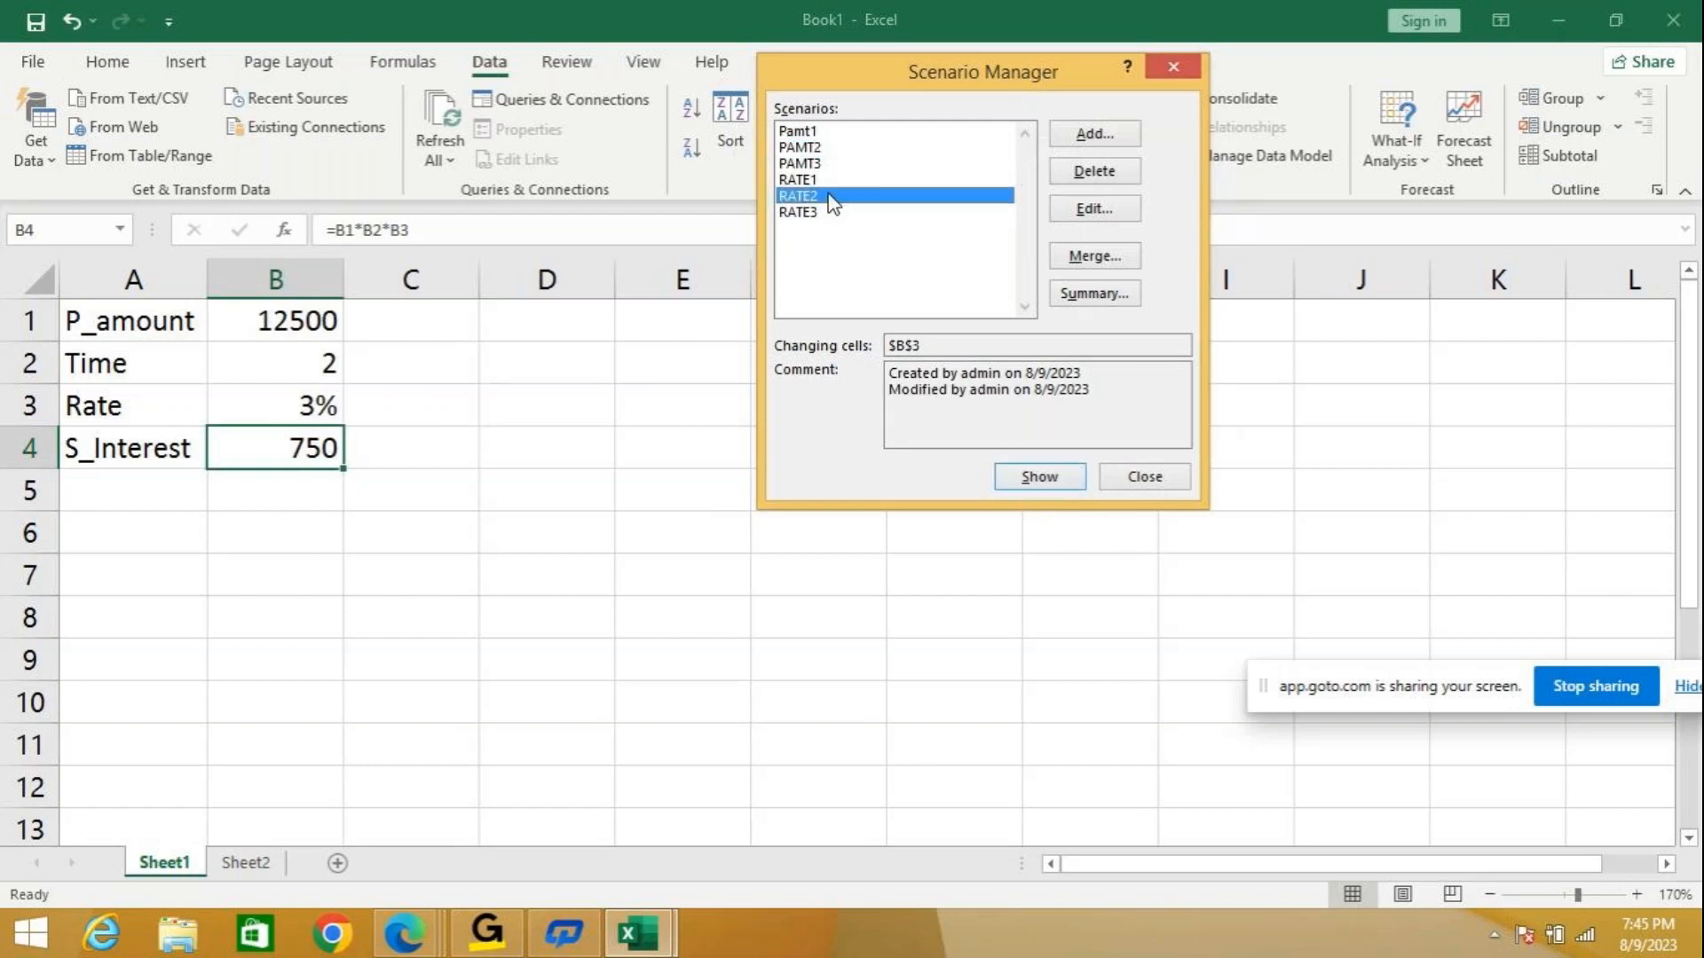
click(1032, 479)
click(826, 163)
click(1038, 477)
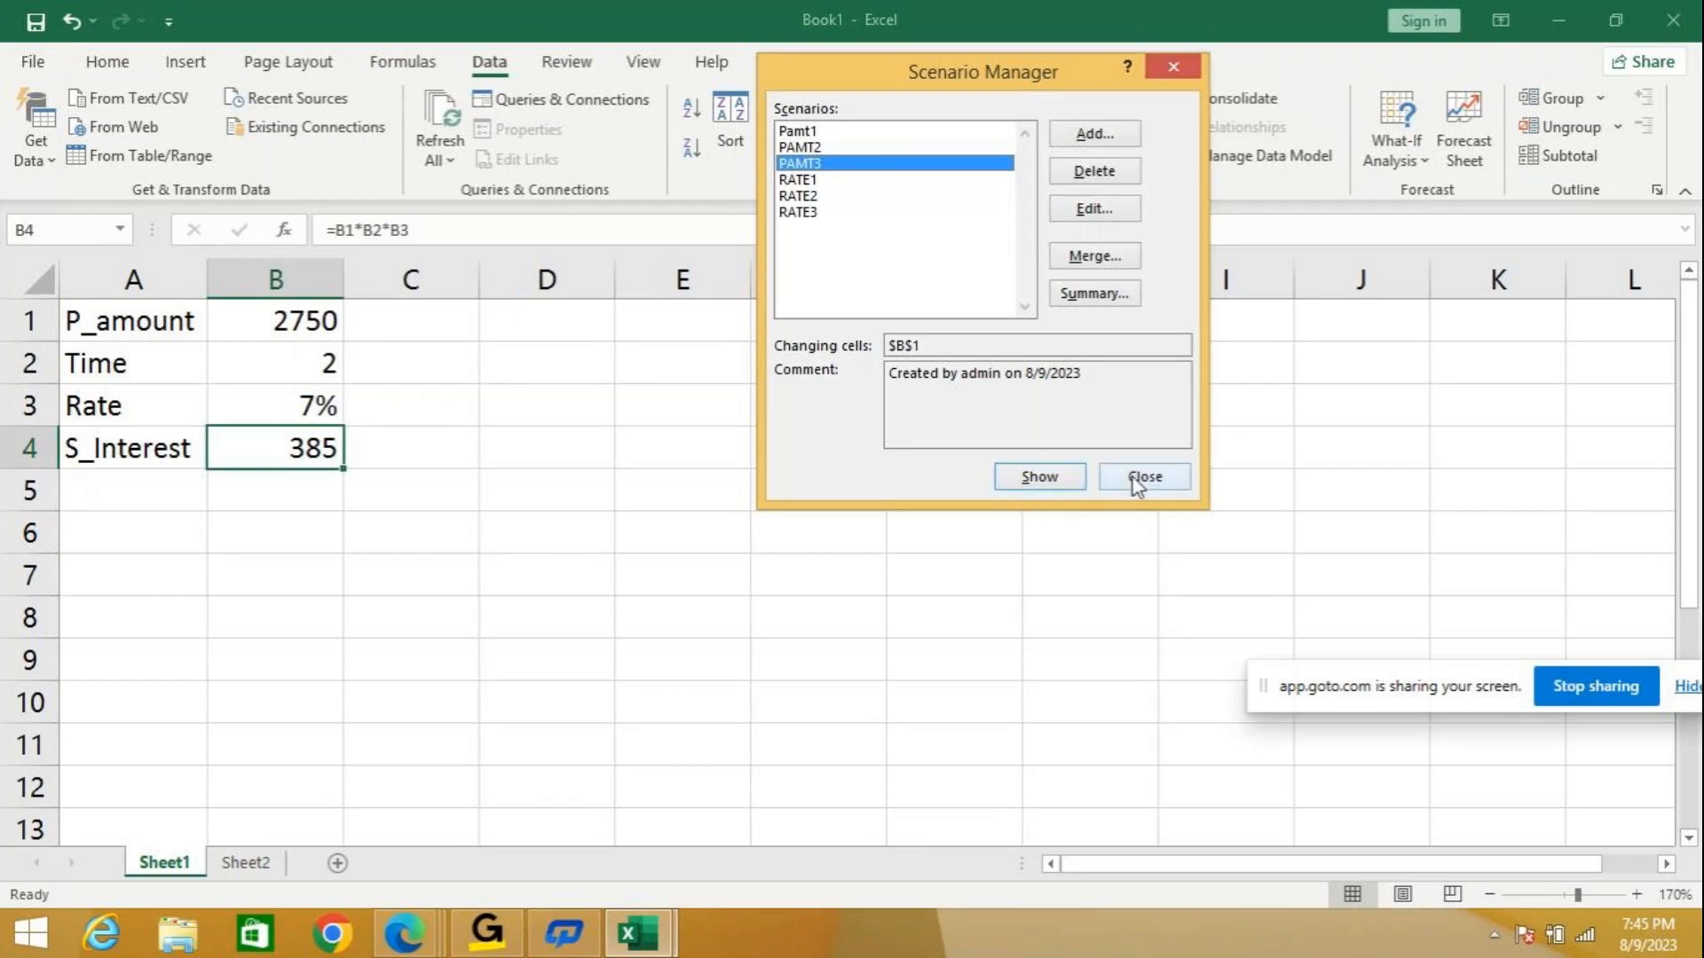
Create a scenario summary report with B4 as the result cell.
click(1093, 297)
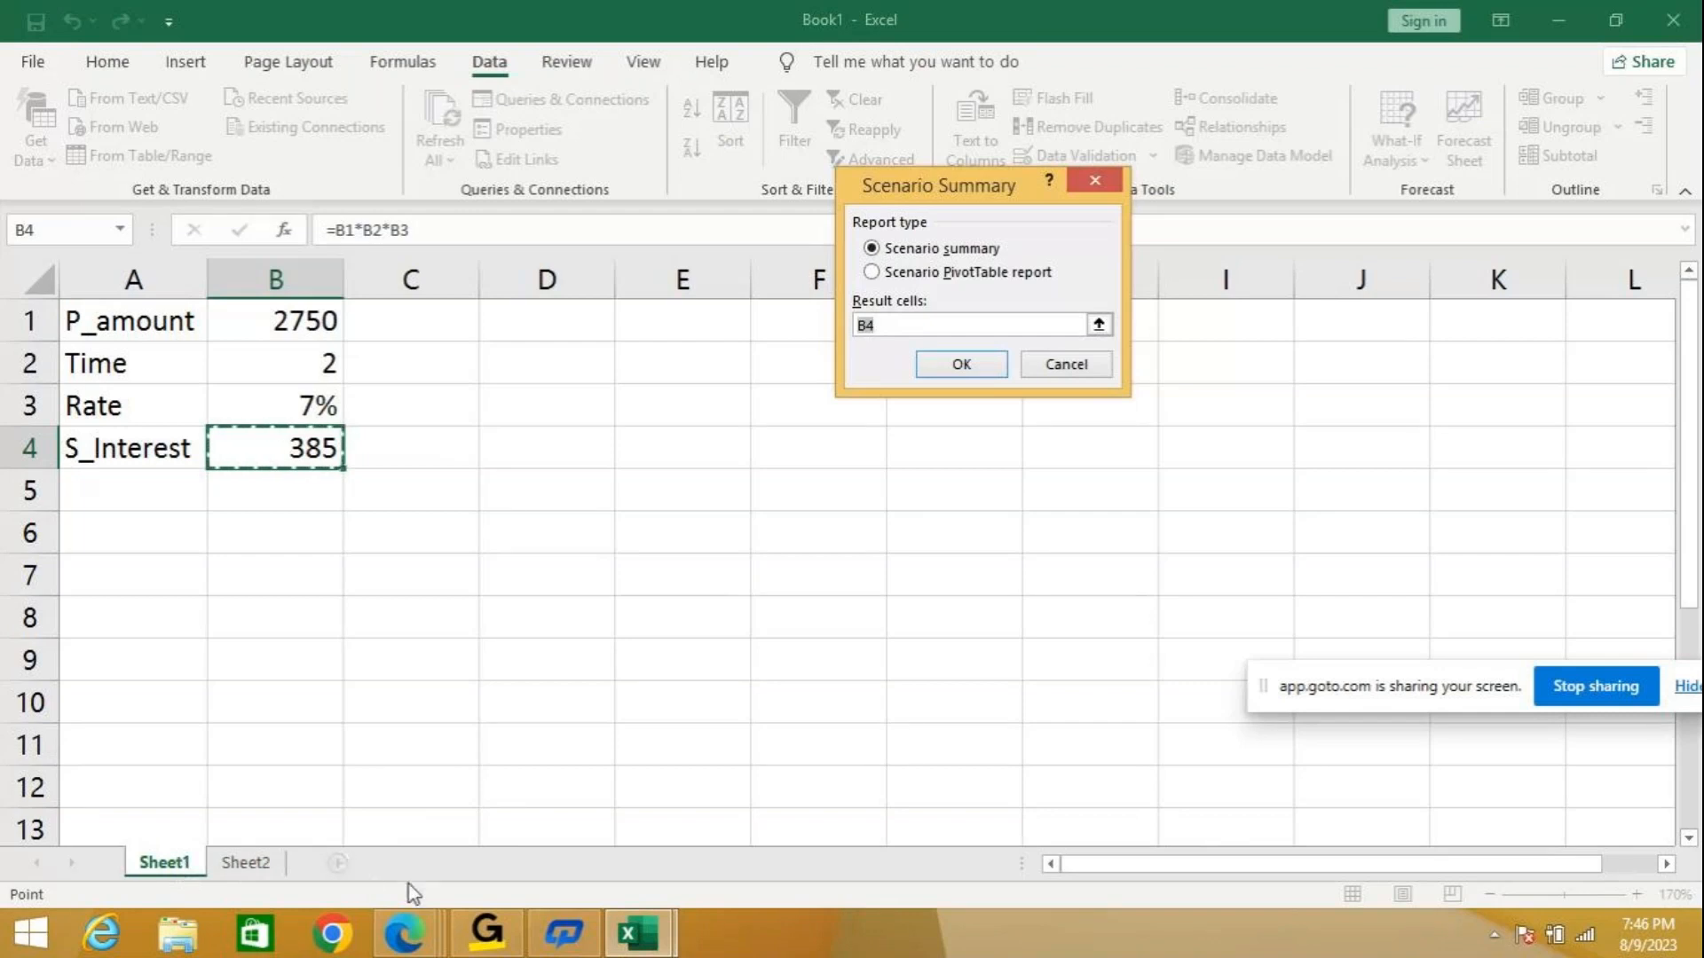
click(966, 367)
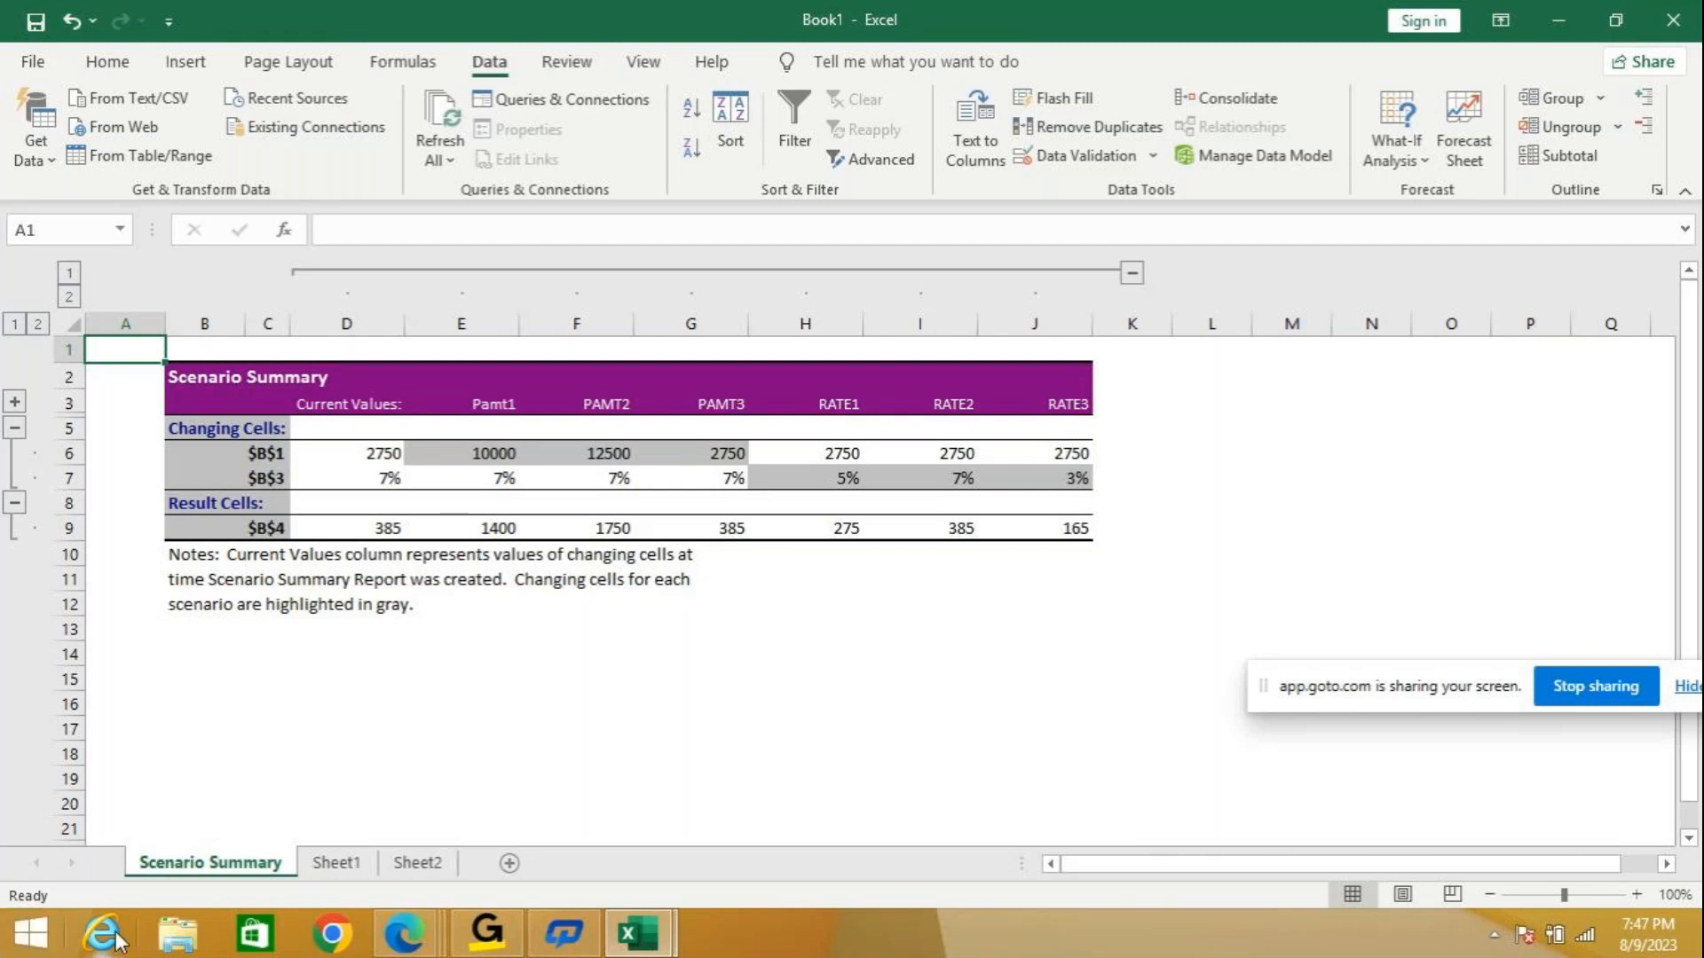
Reopen the Scenario Manager on Sheet1 and look at the scenario summary options without creating a report.
click(337, 863)
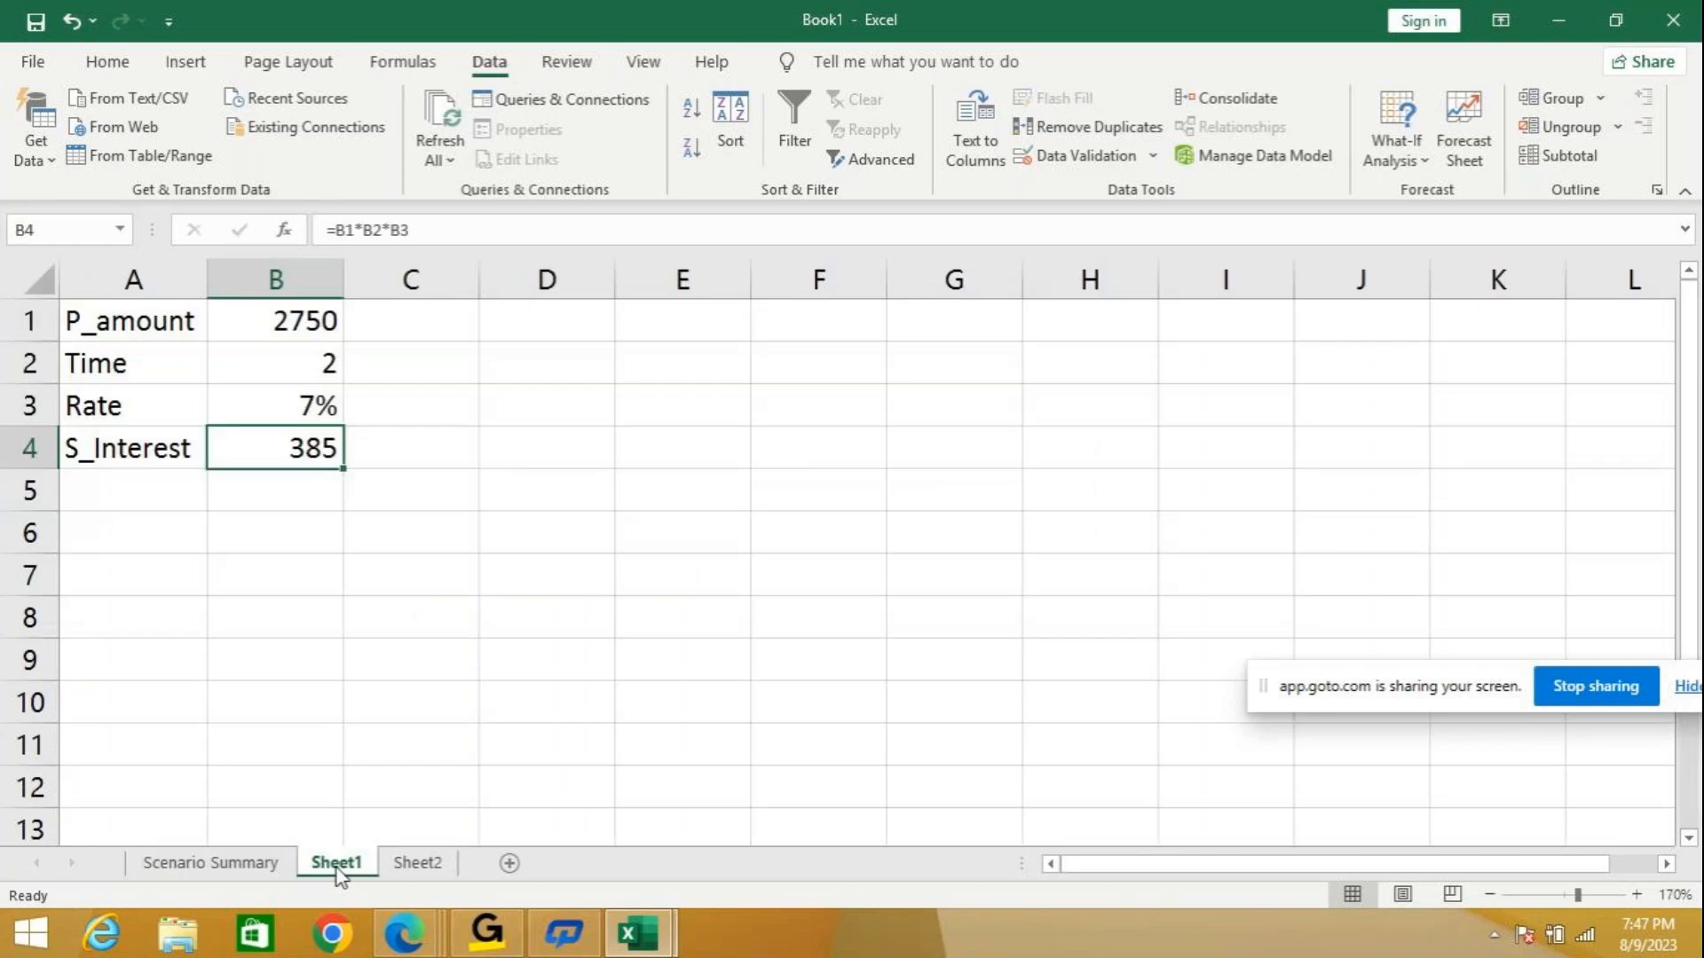
click(1418, 162)
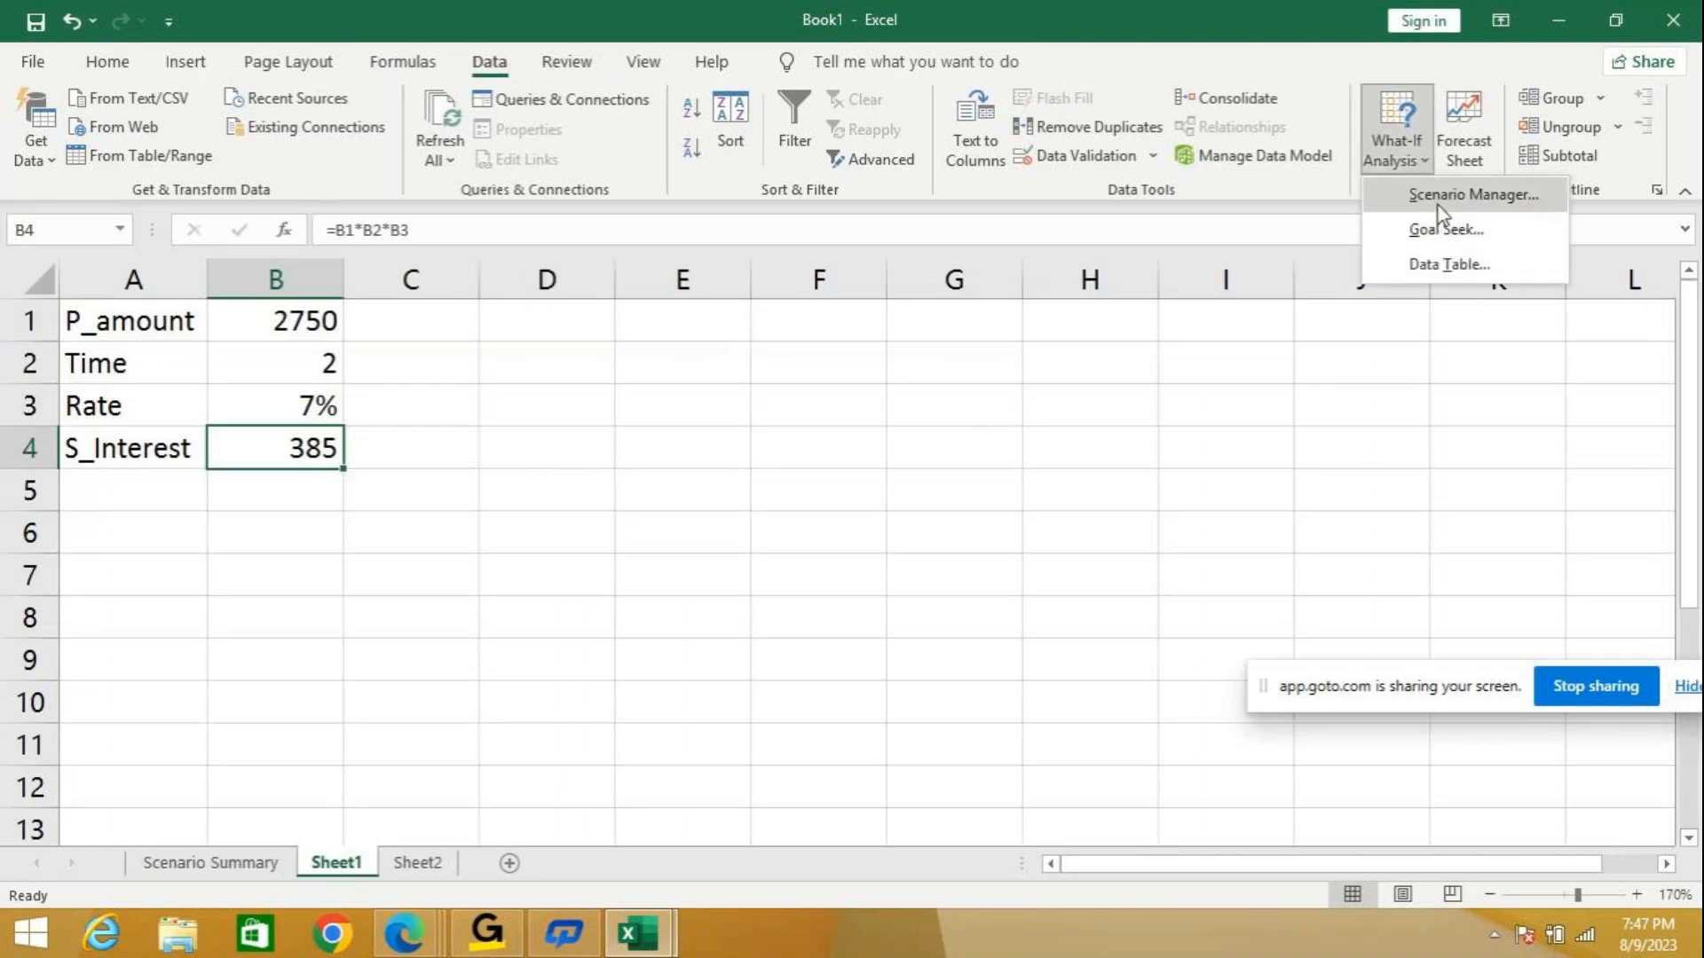
click(1435, 197)
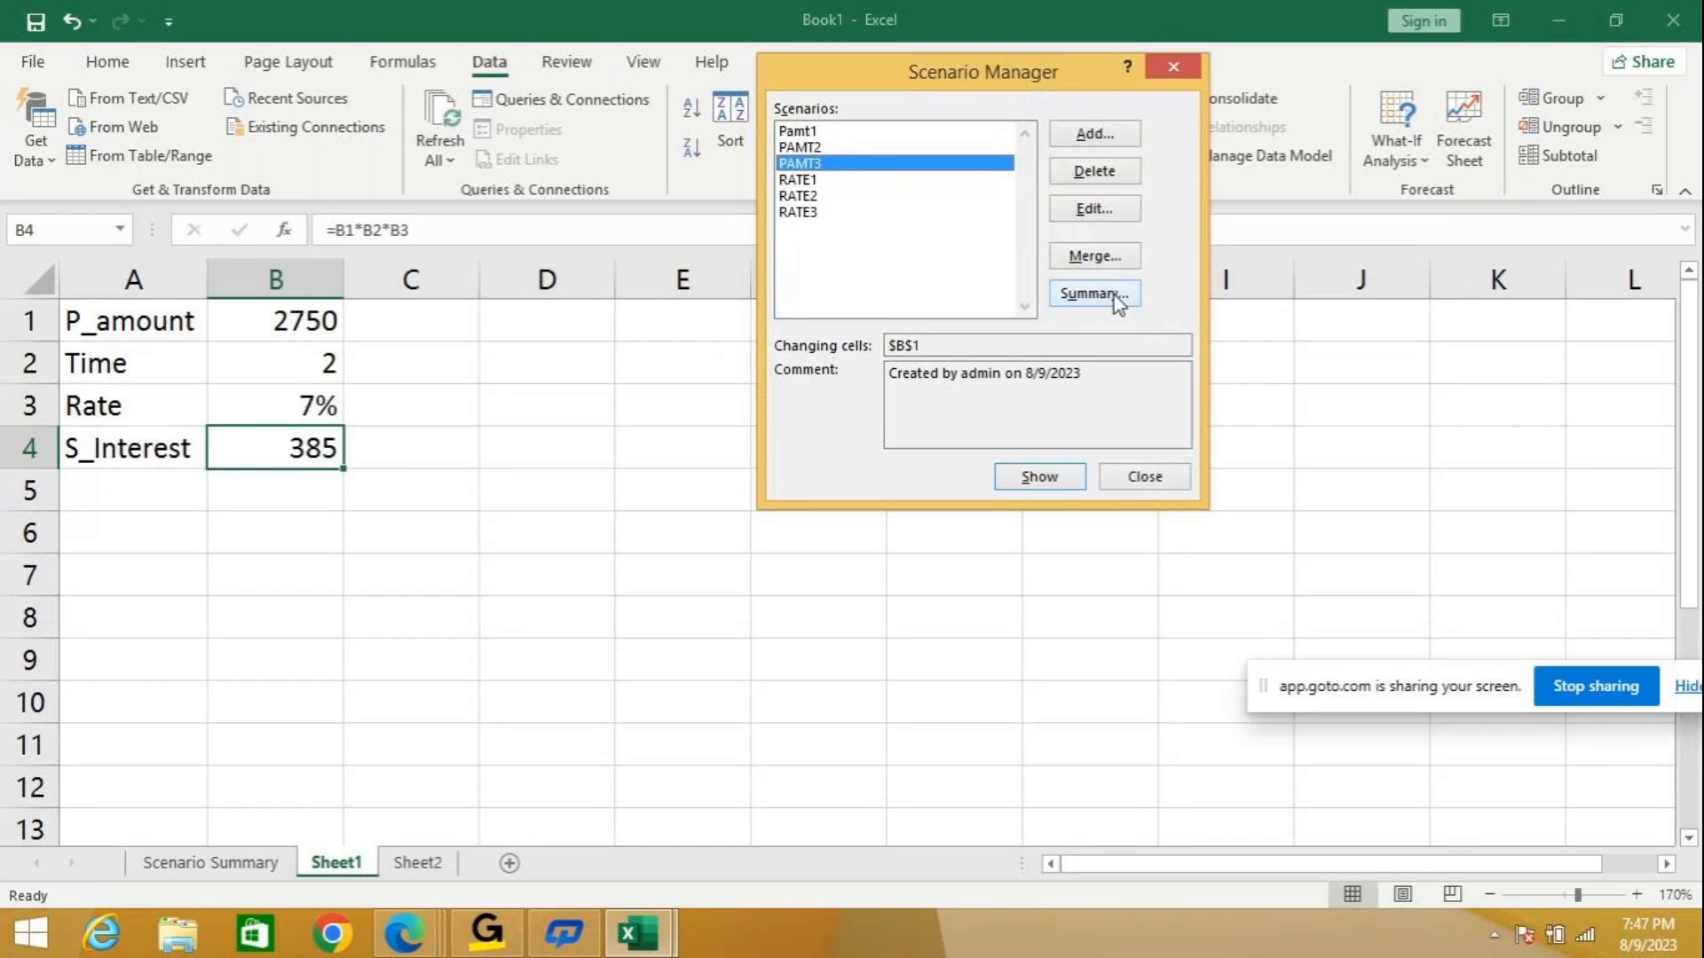
click(1114, 295)
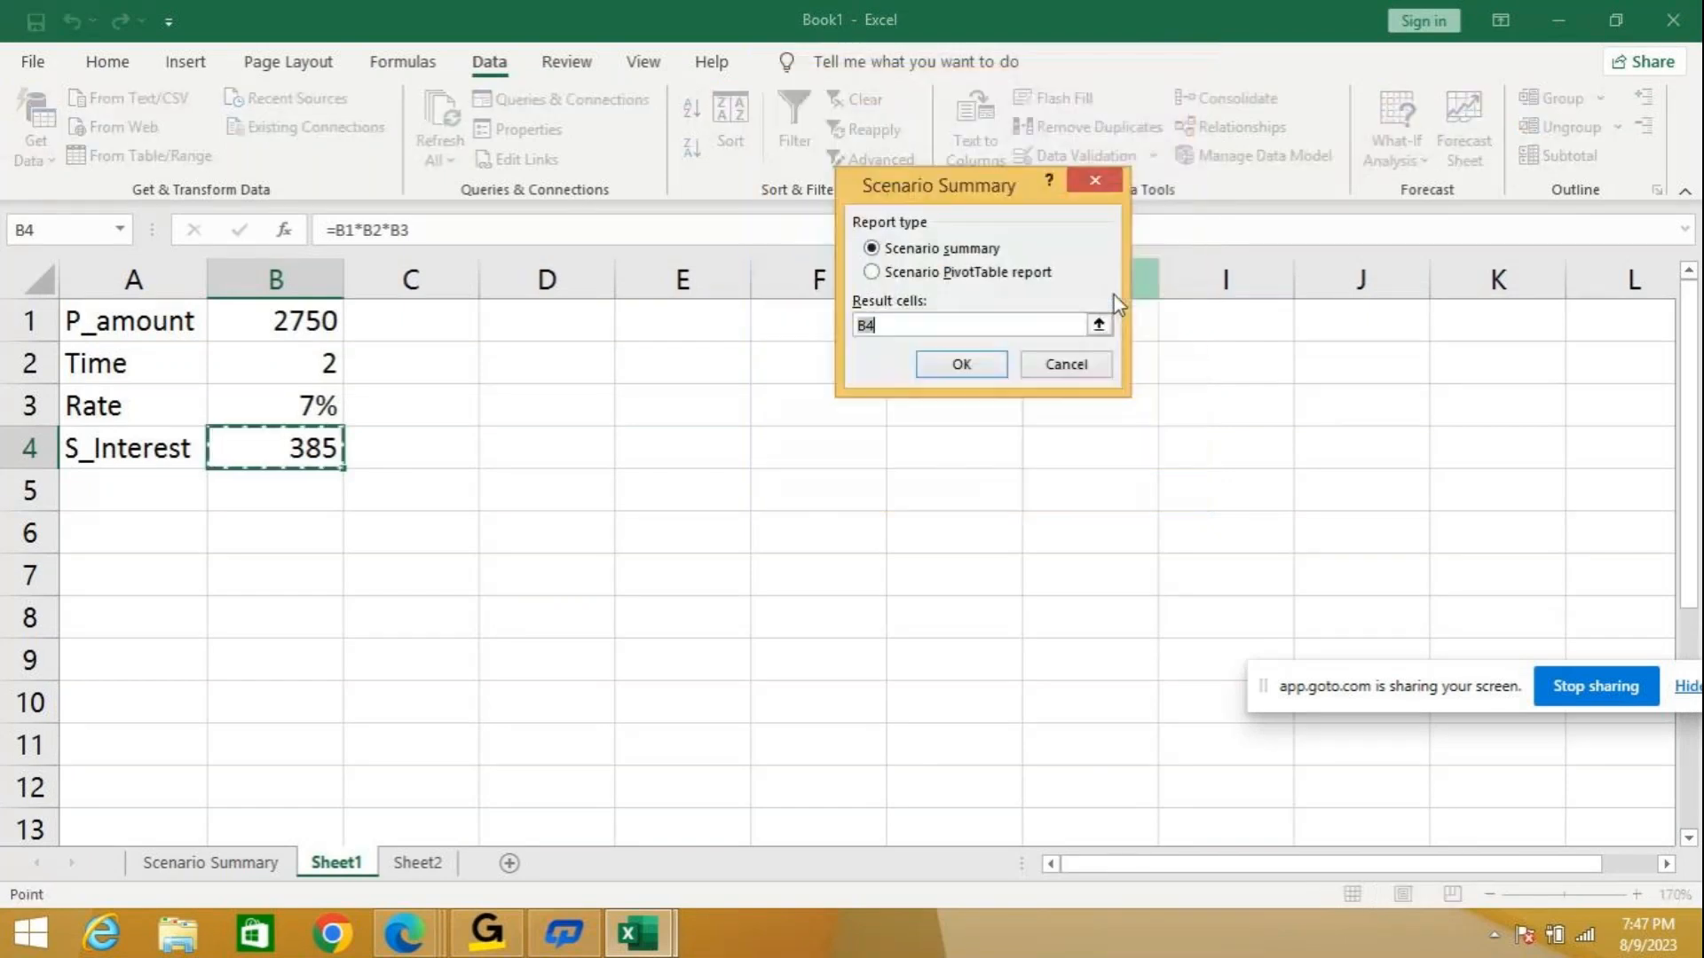
click(1073, 367)
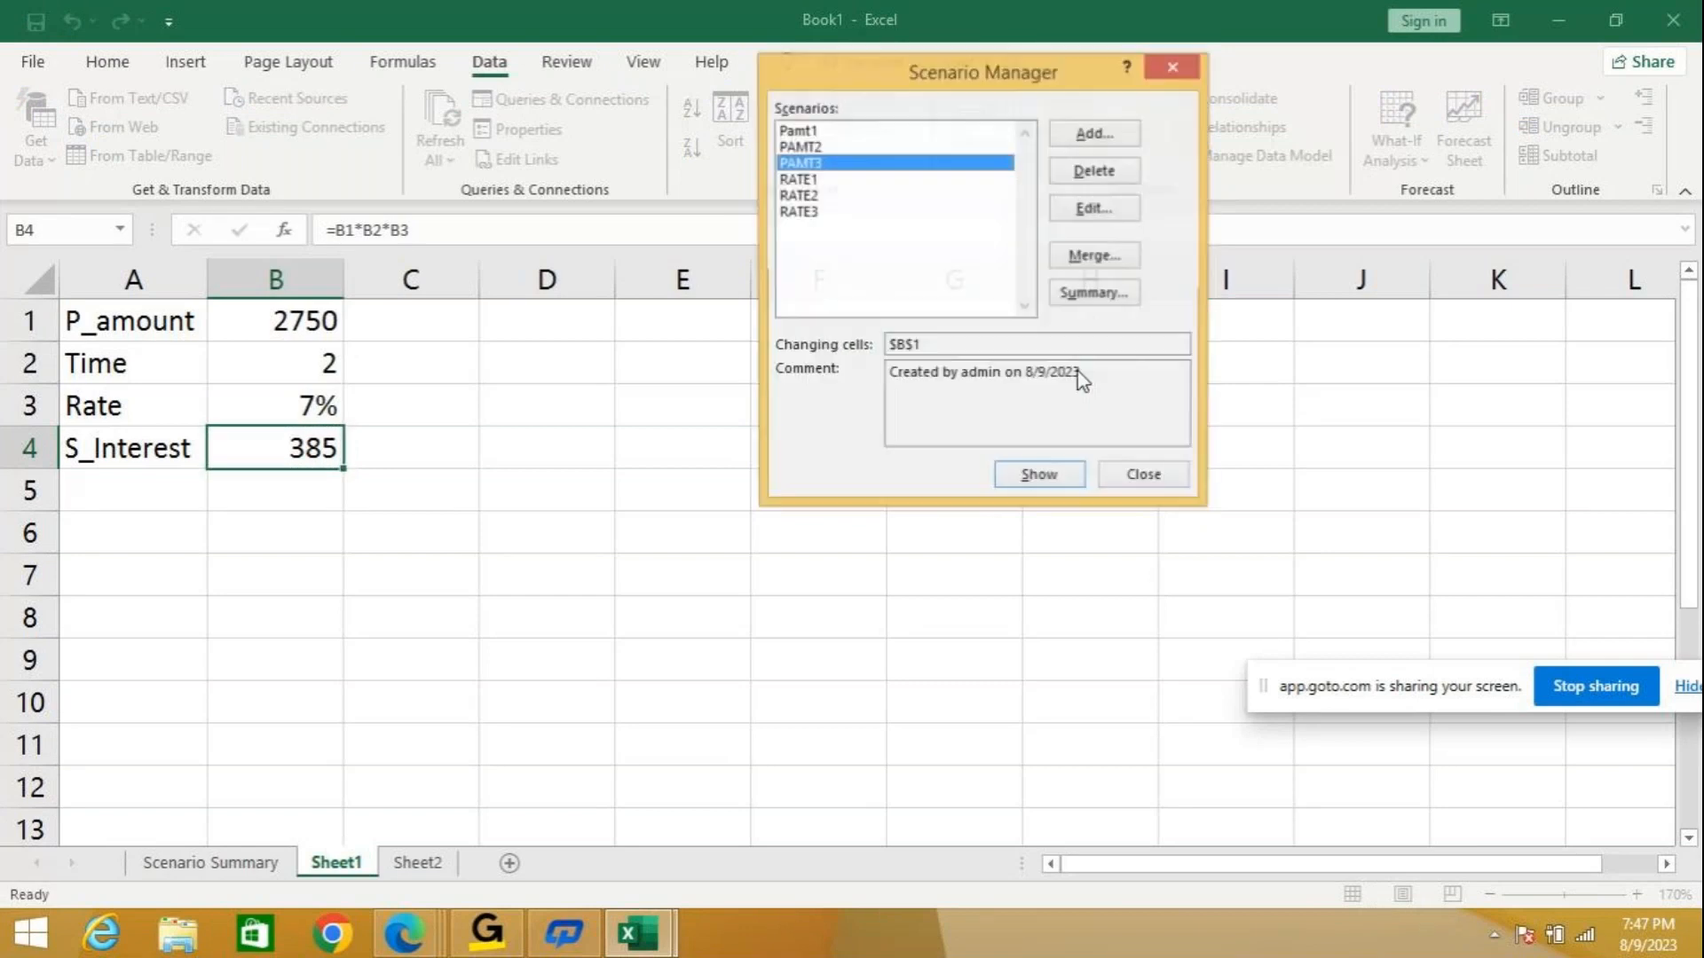
click(1093, 257)
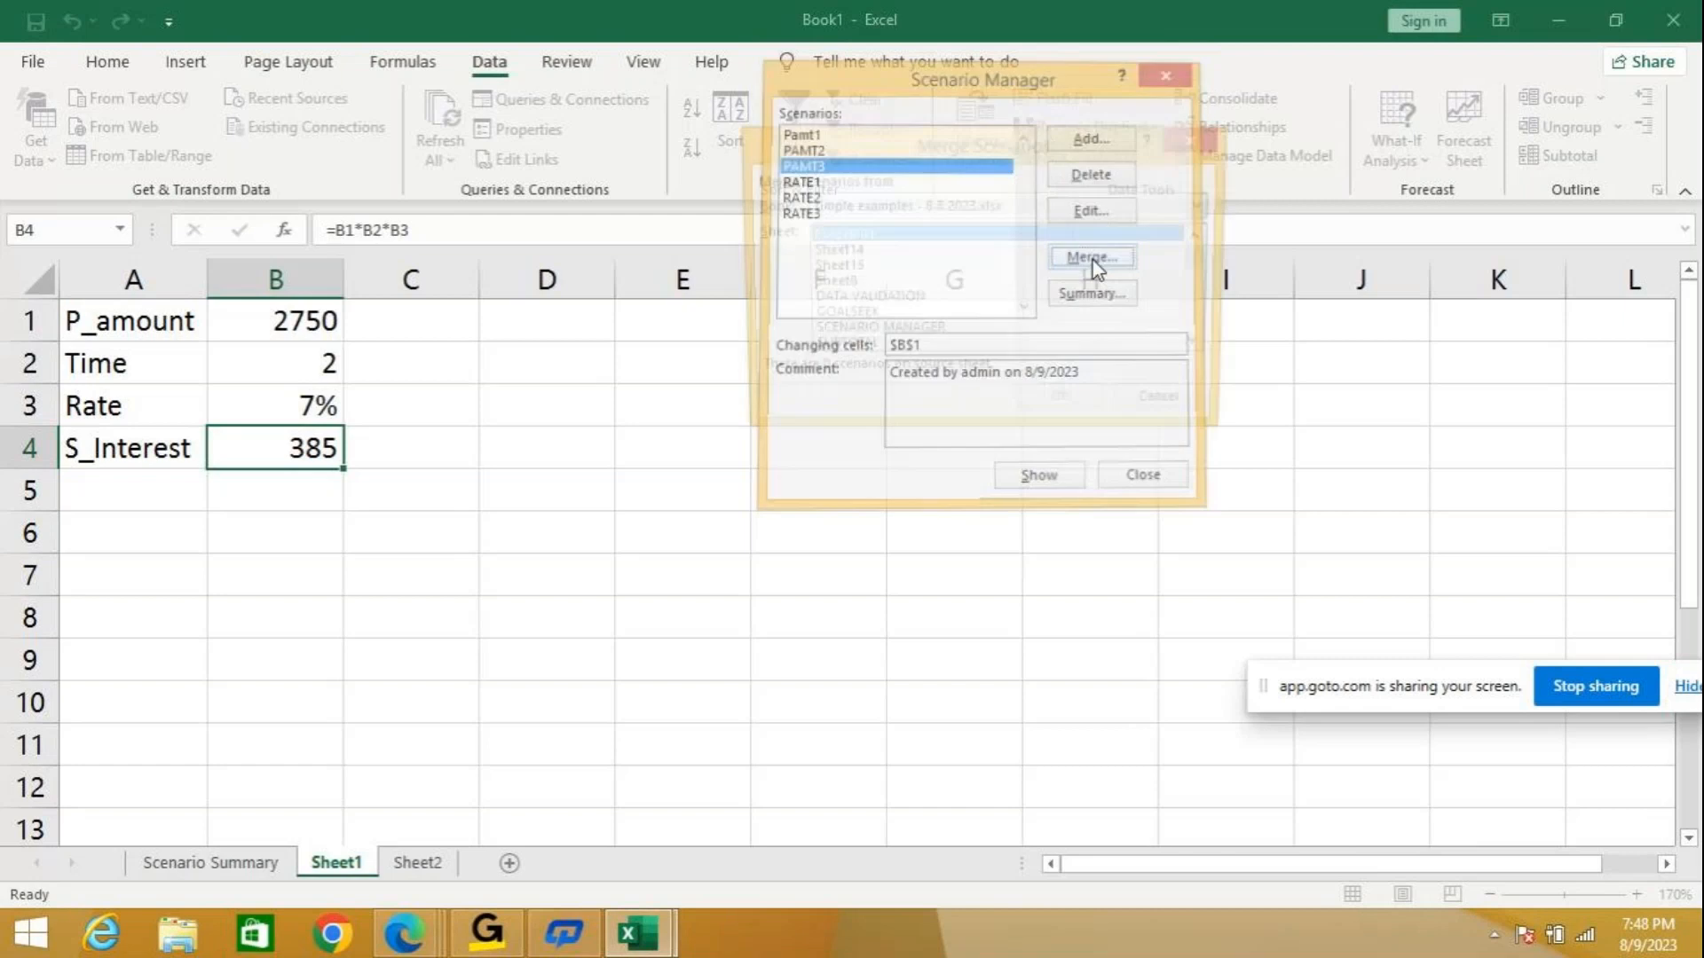
click(838, 206)
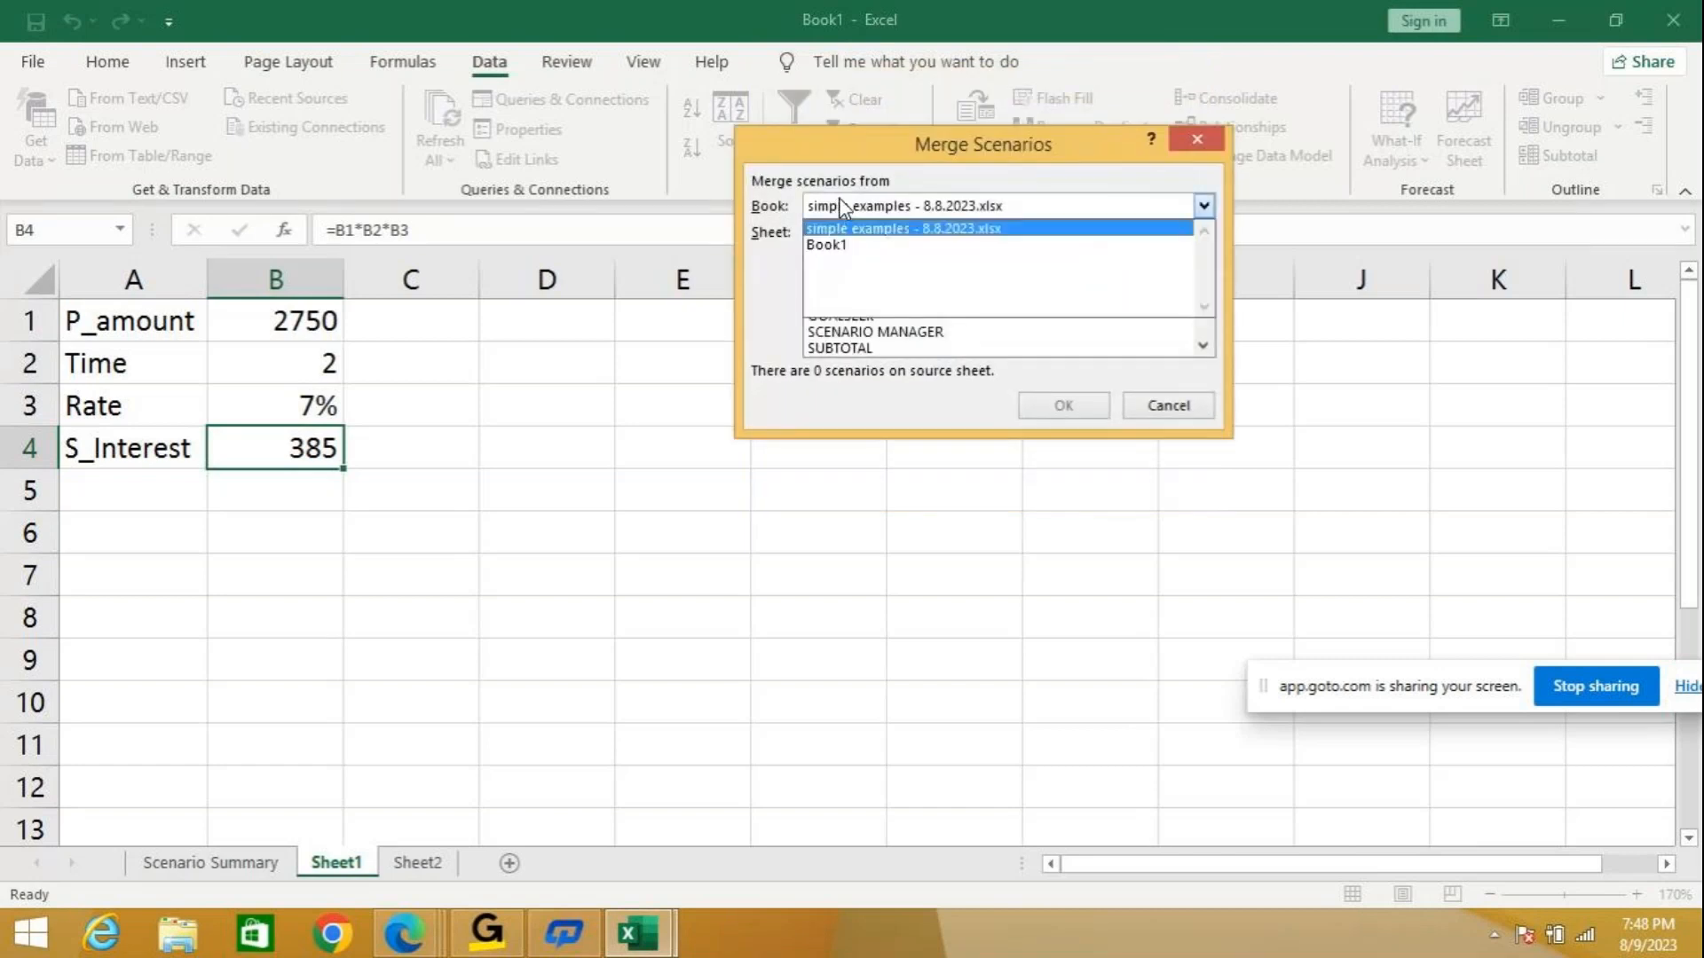
click(841, 246)
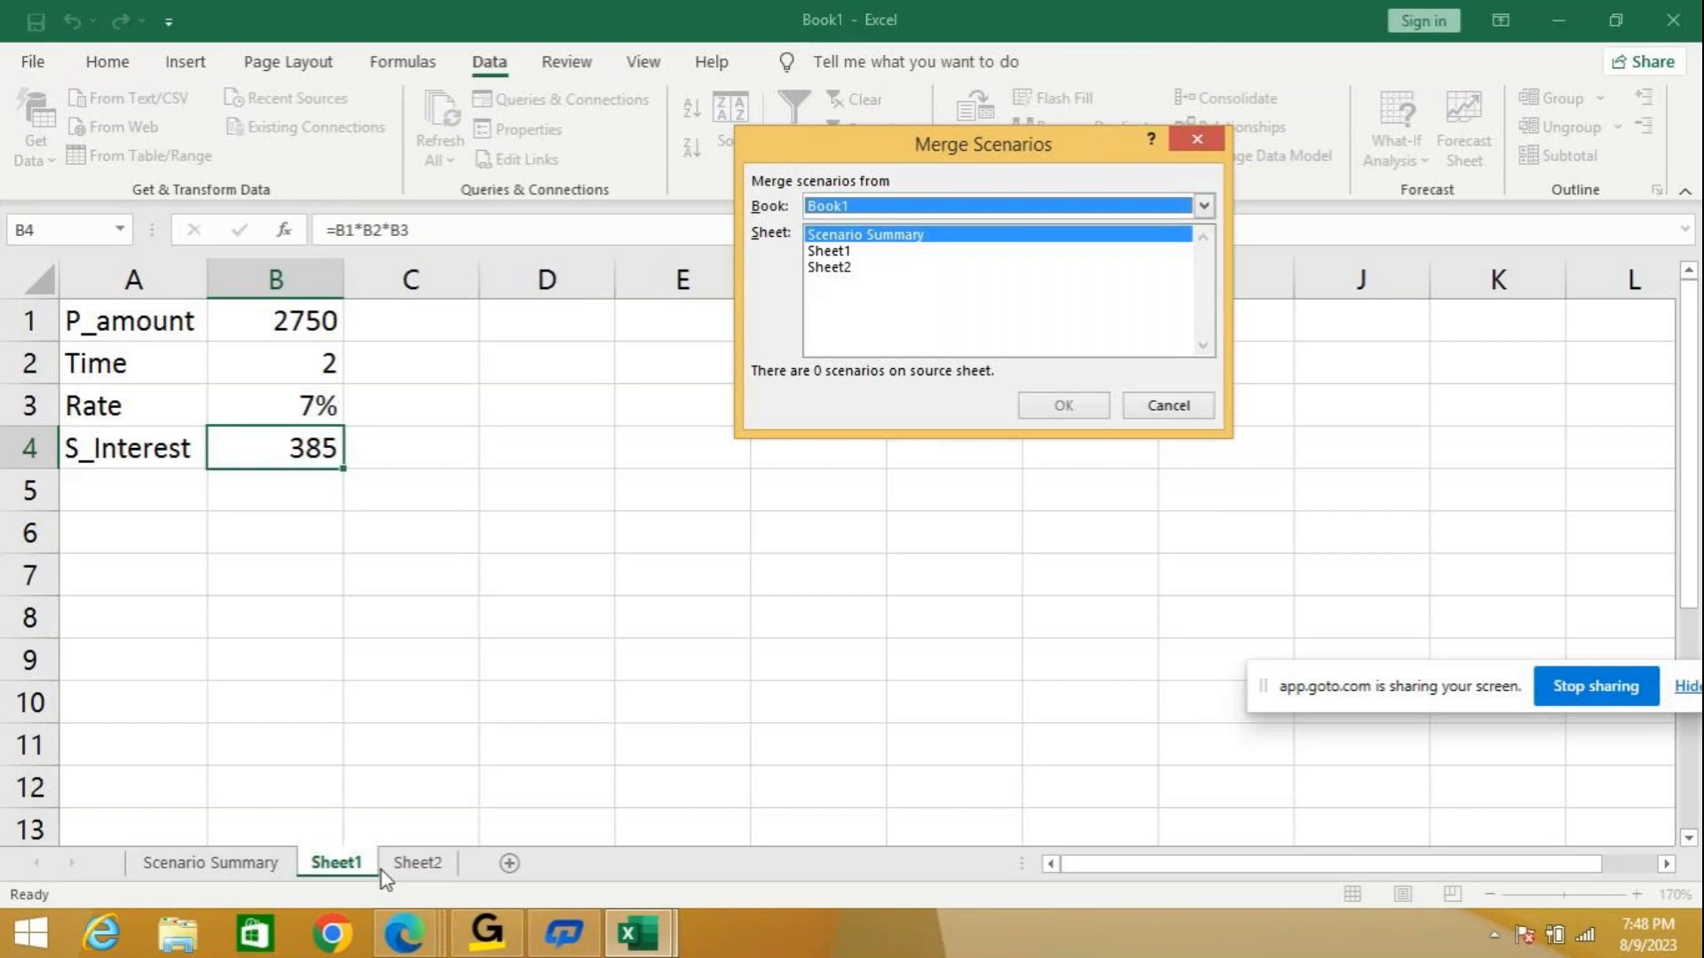
click(841, 269)
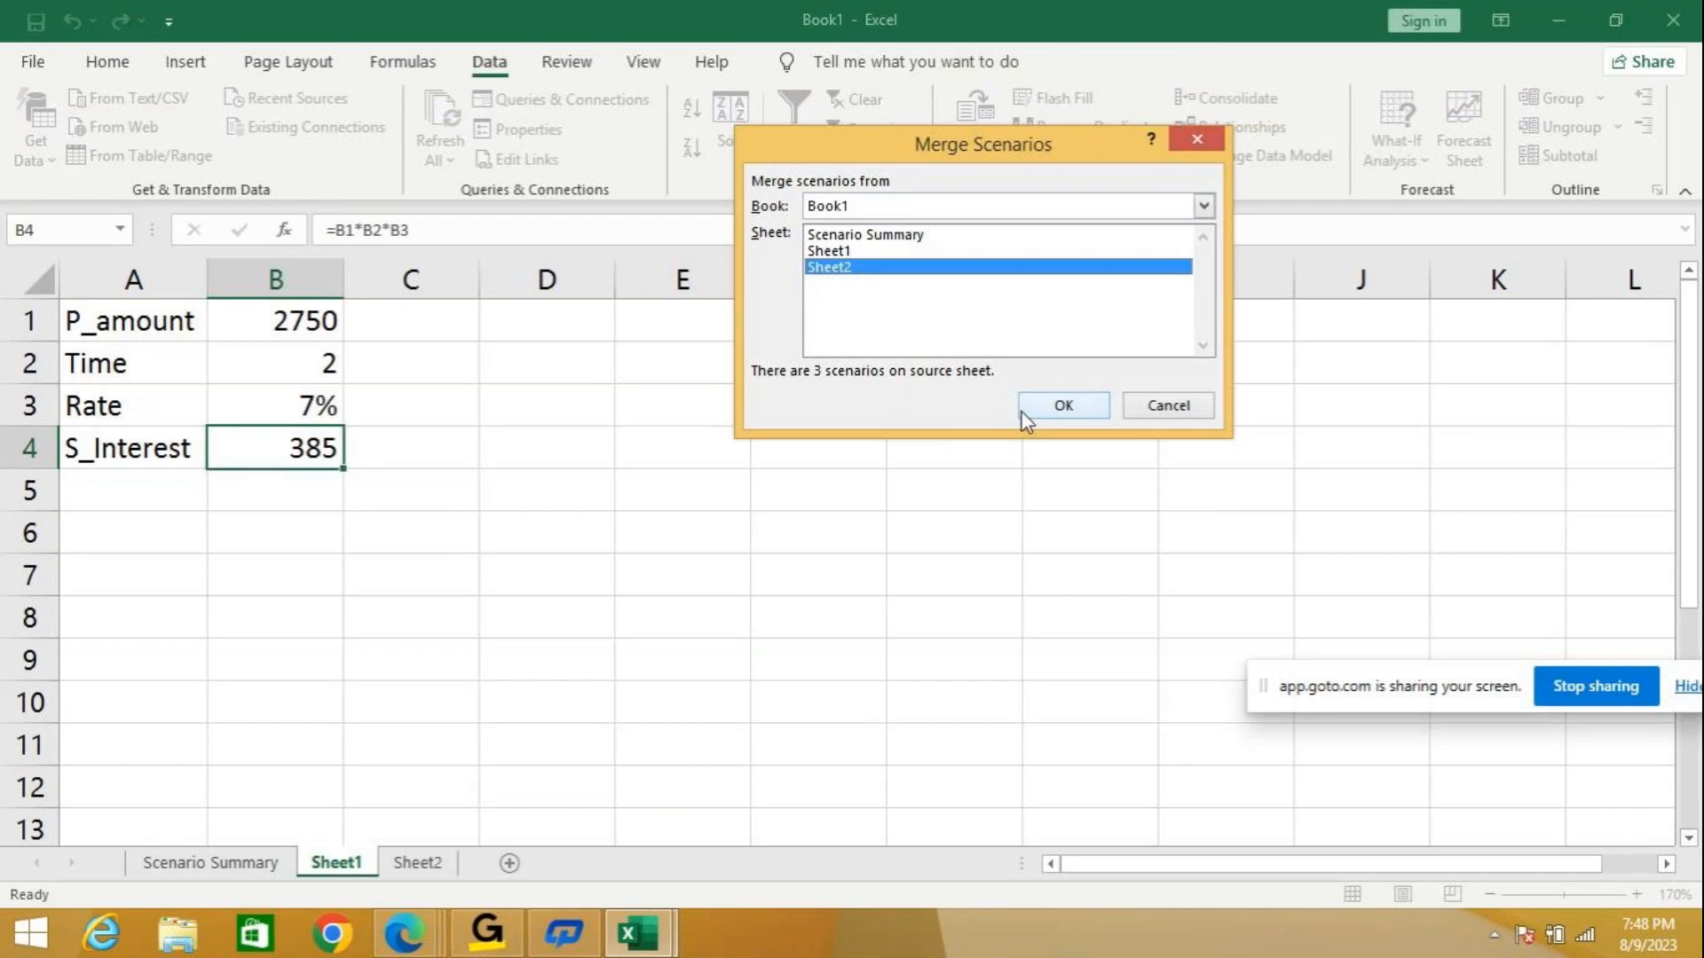
click(1161, 414)
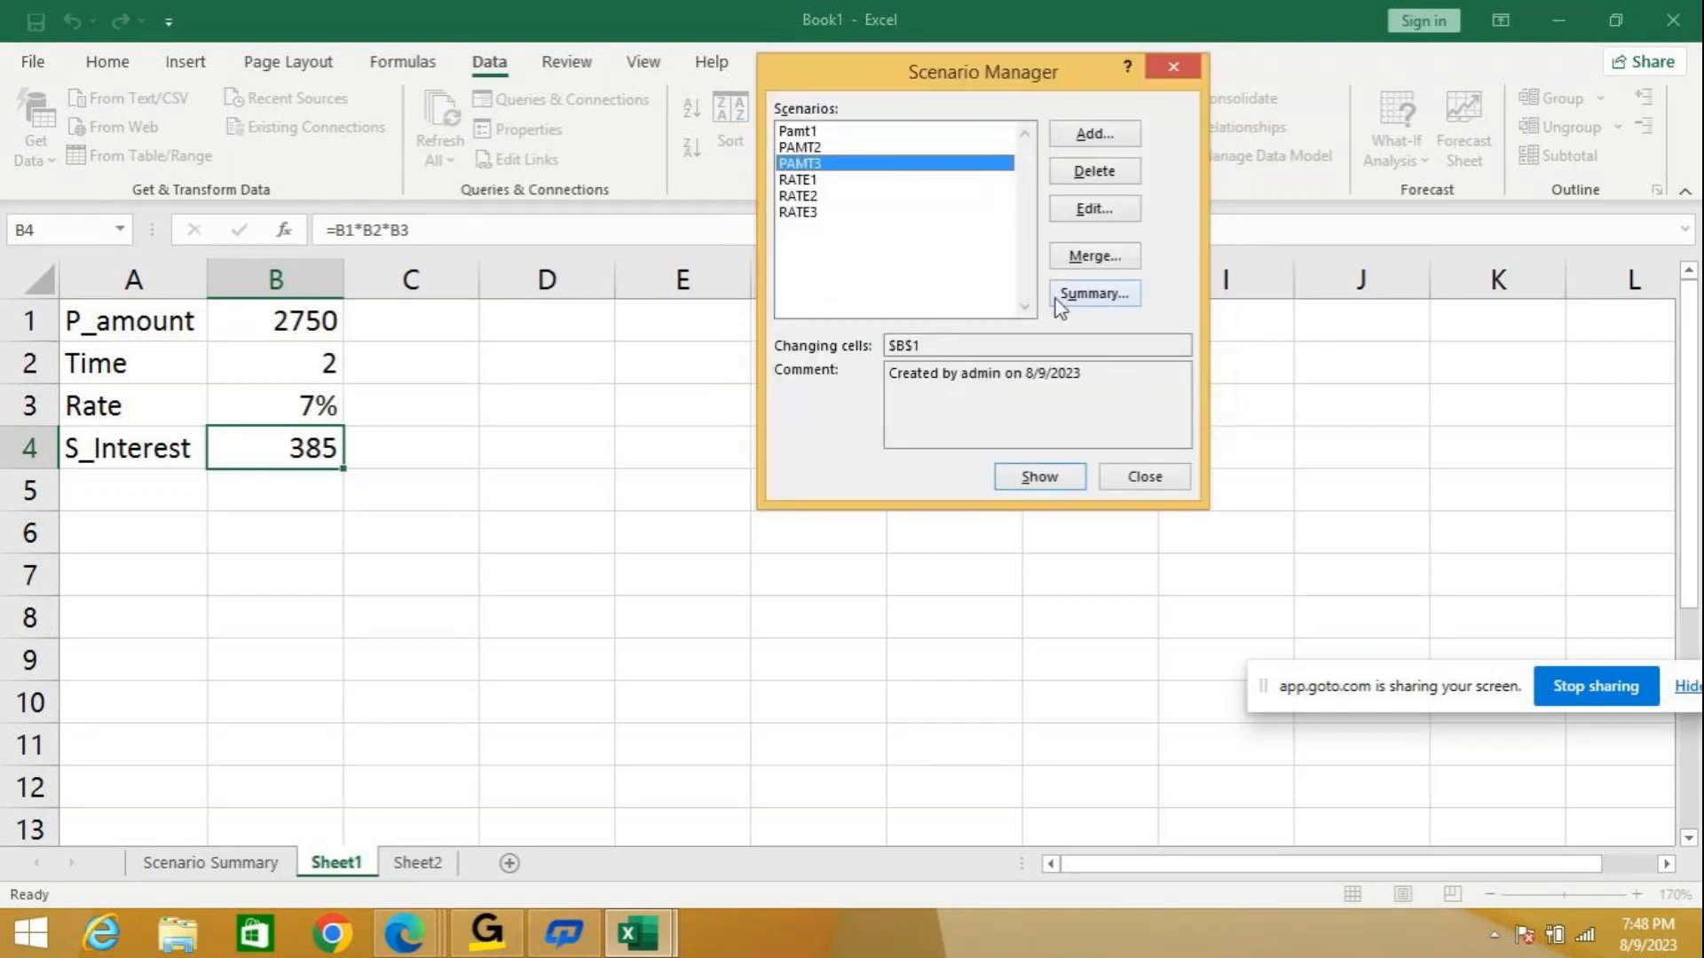
Create a scenario PivotTable report from the Sheet1 scenarios with B4 as the result cell.
click(1082, 293)
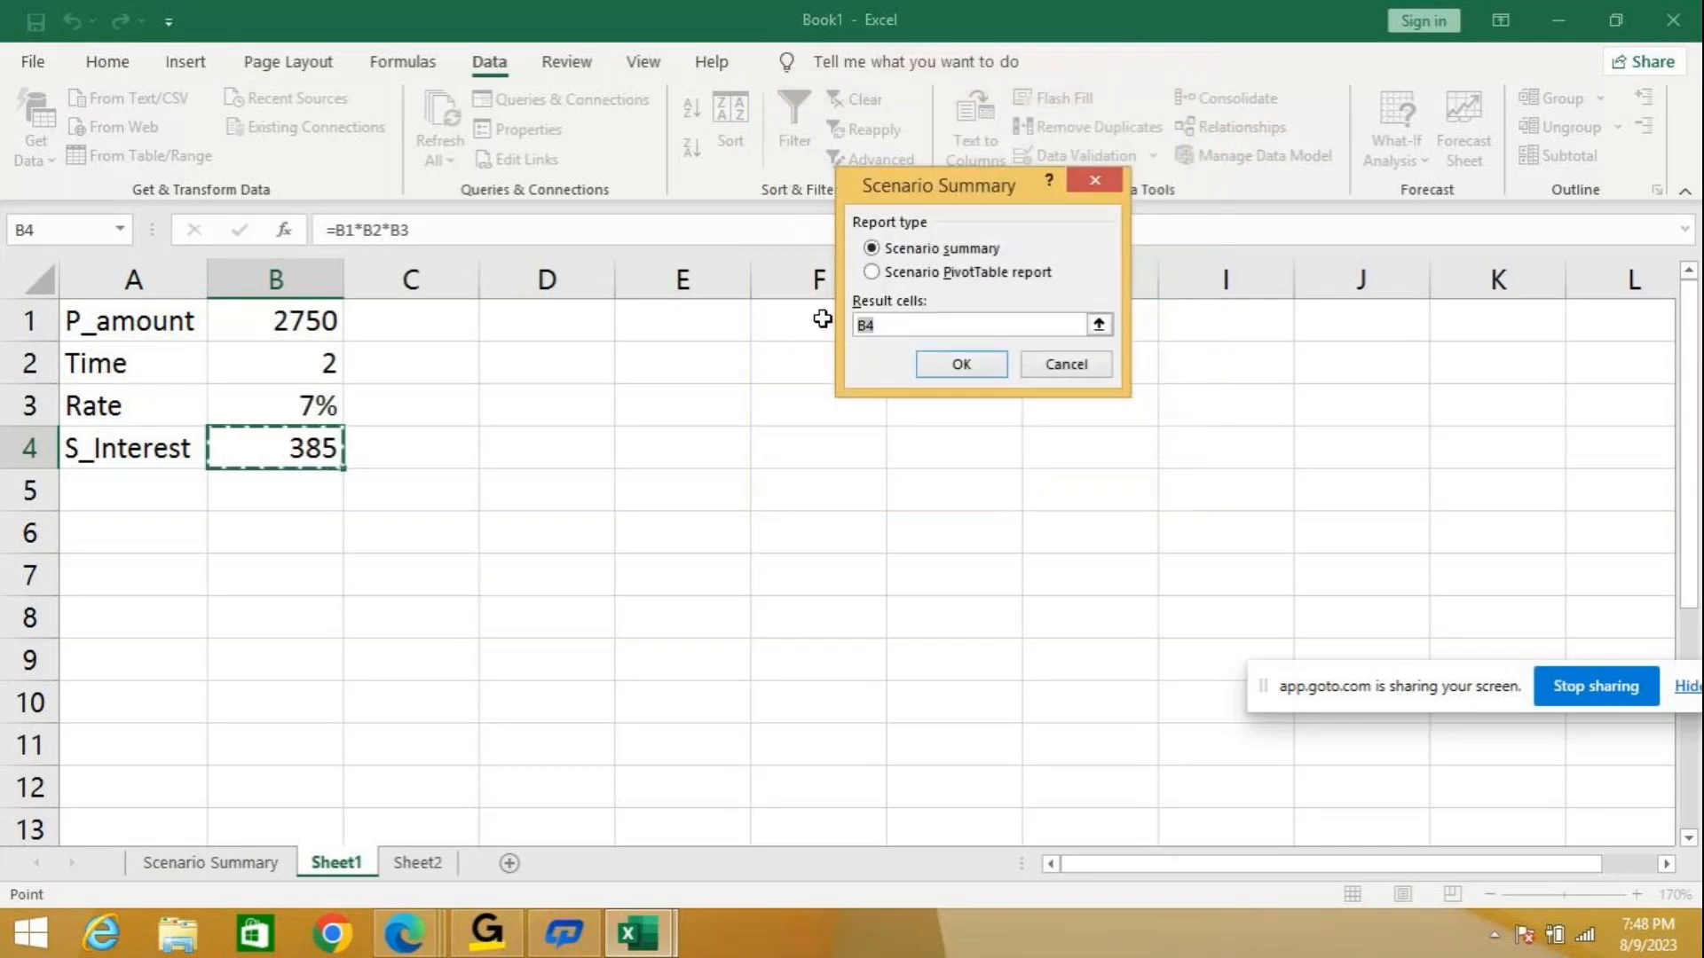
click(922, 274)
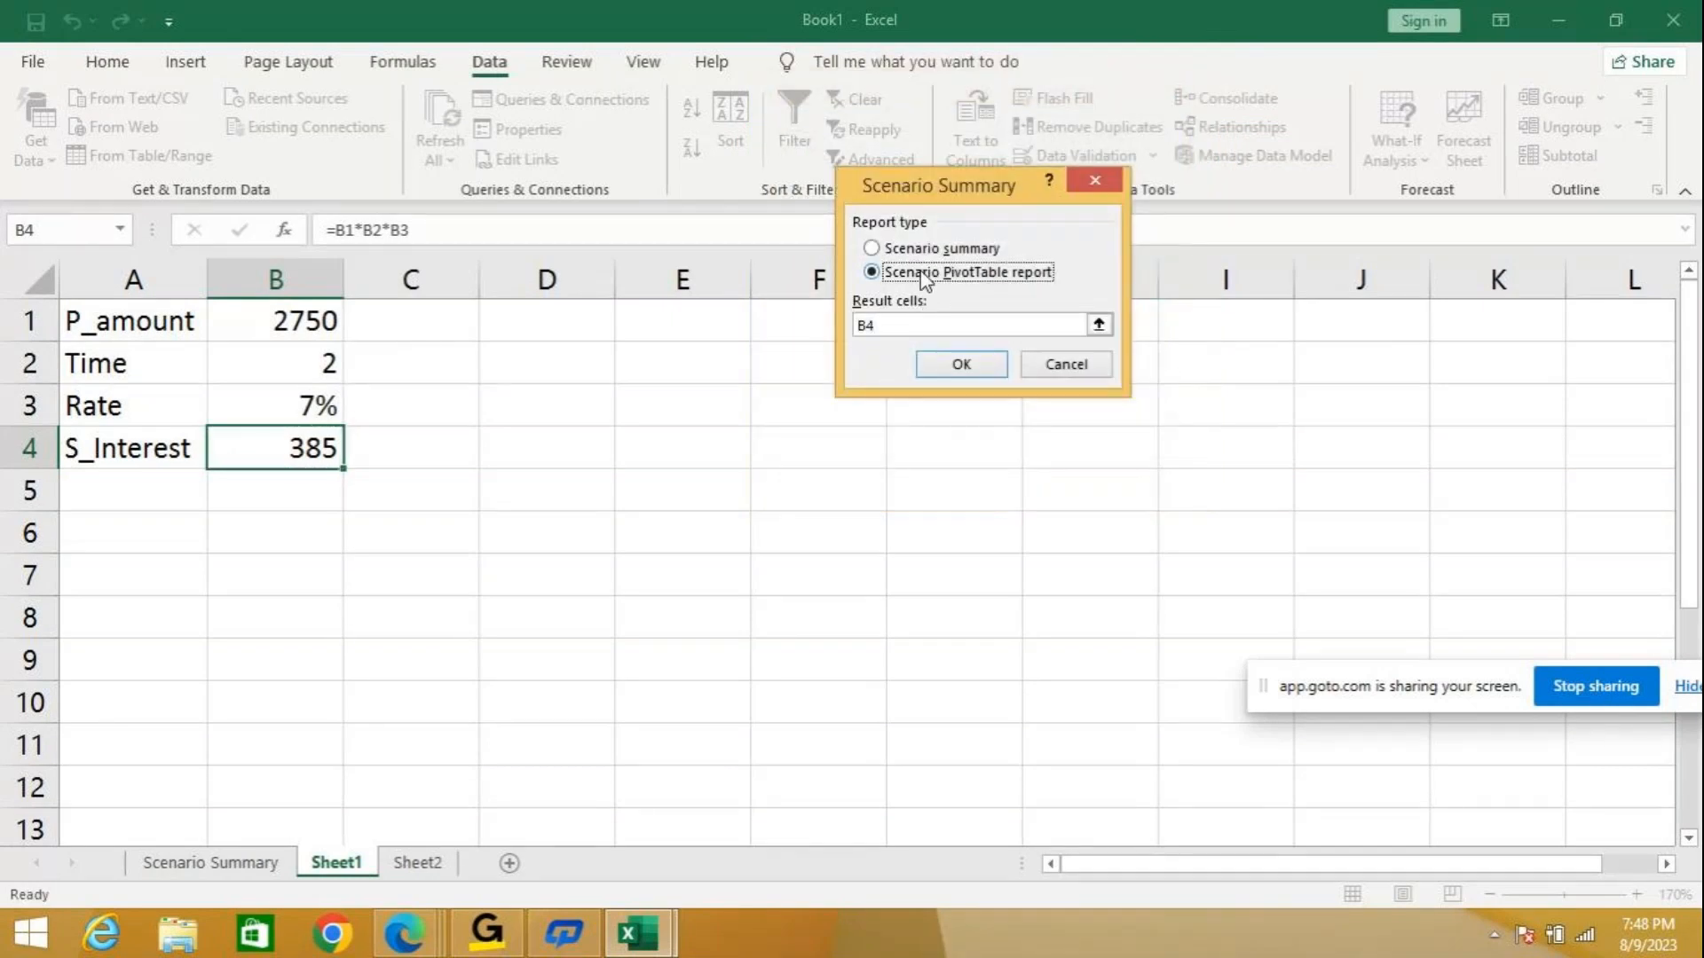
click(967, 369)
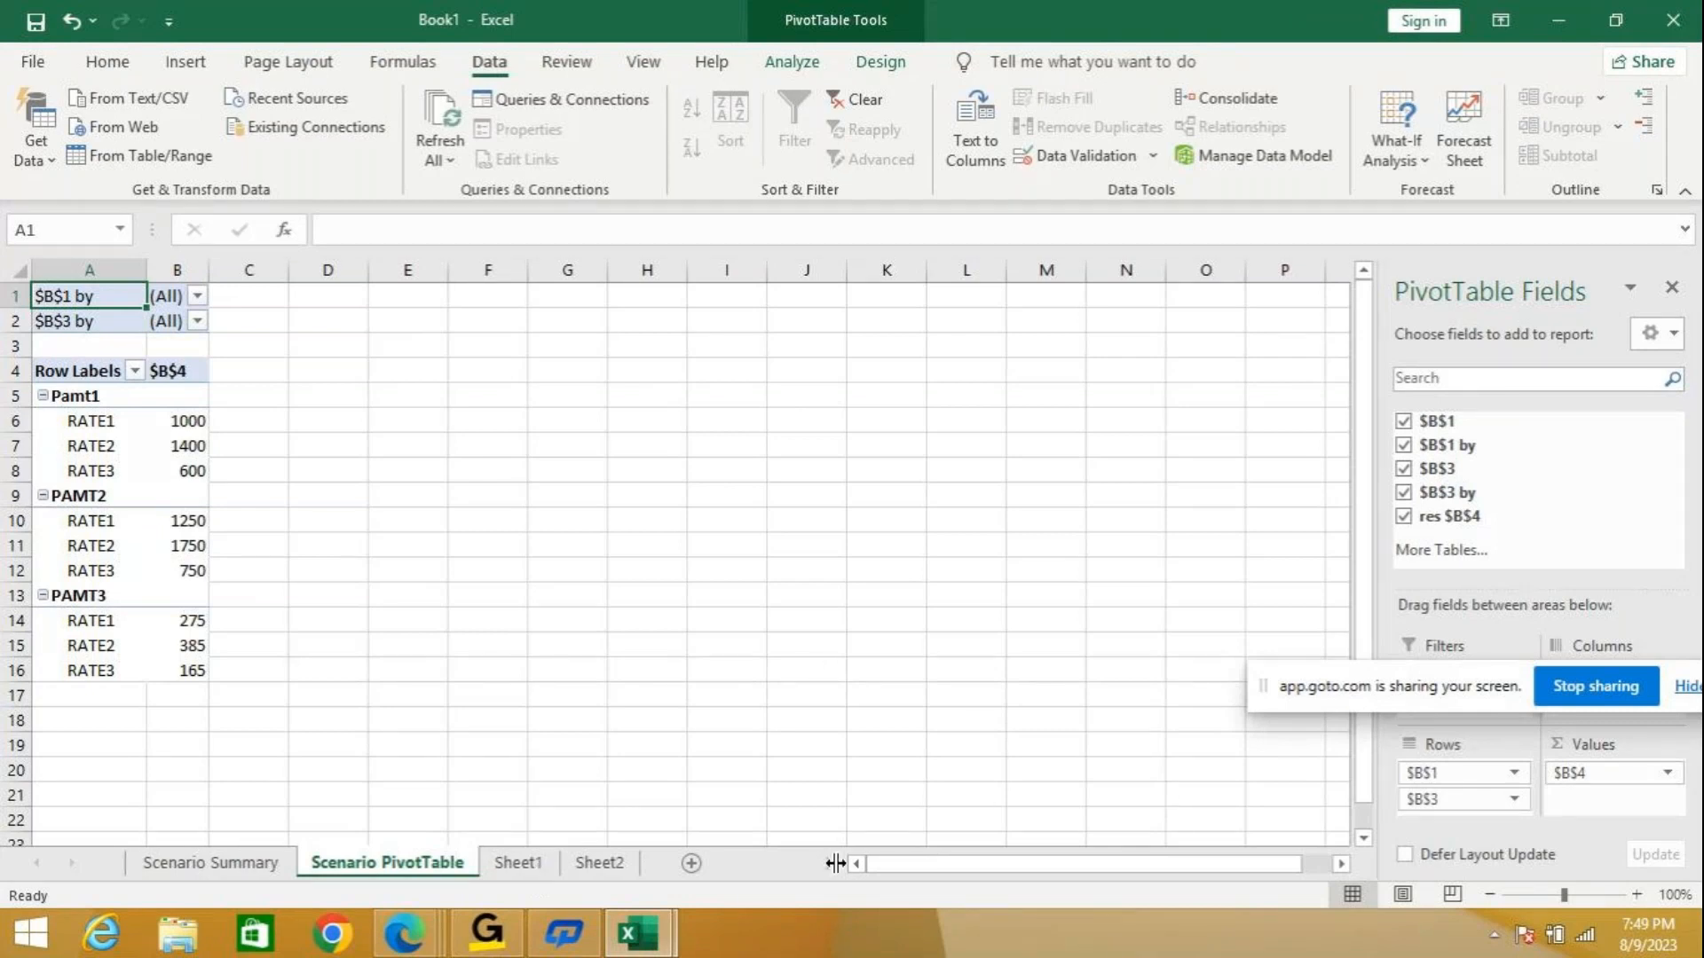
Close the Book1 and simple examples - 8.8.2023 workbooks without saving the changes.
mouse_move(654, 941)
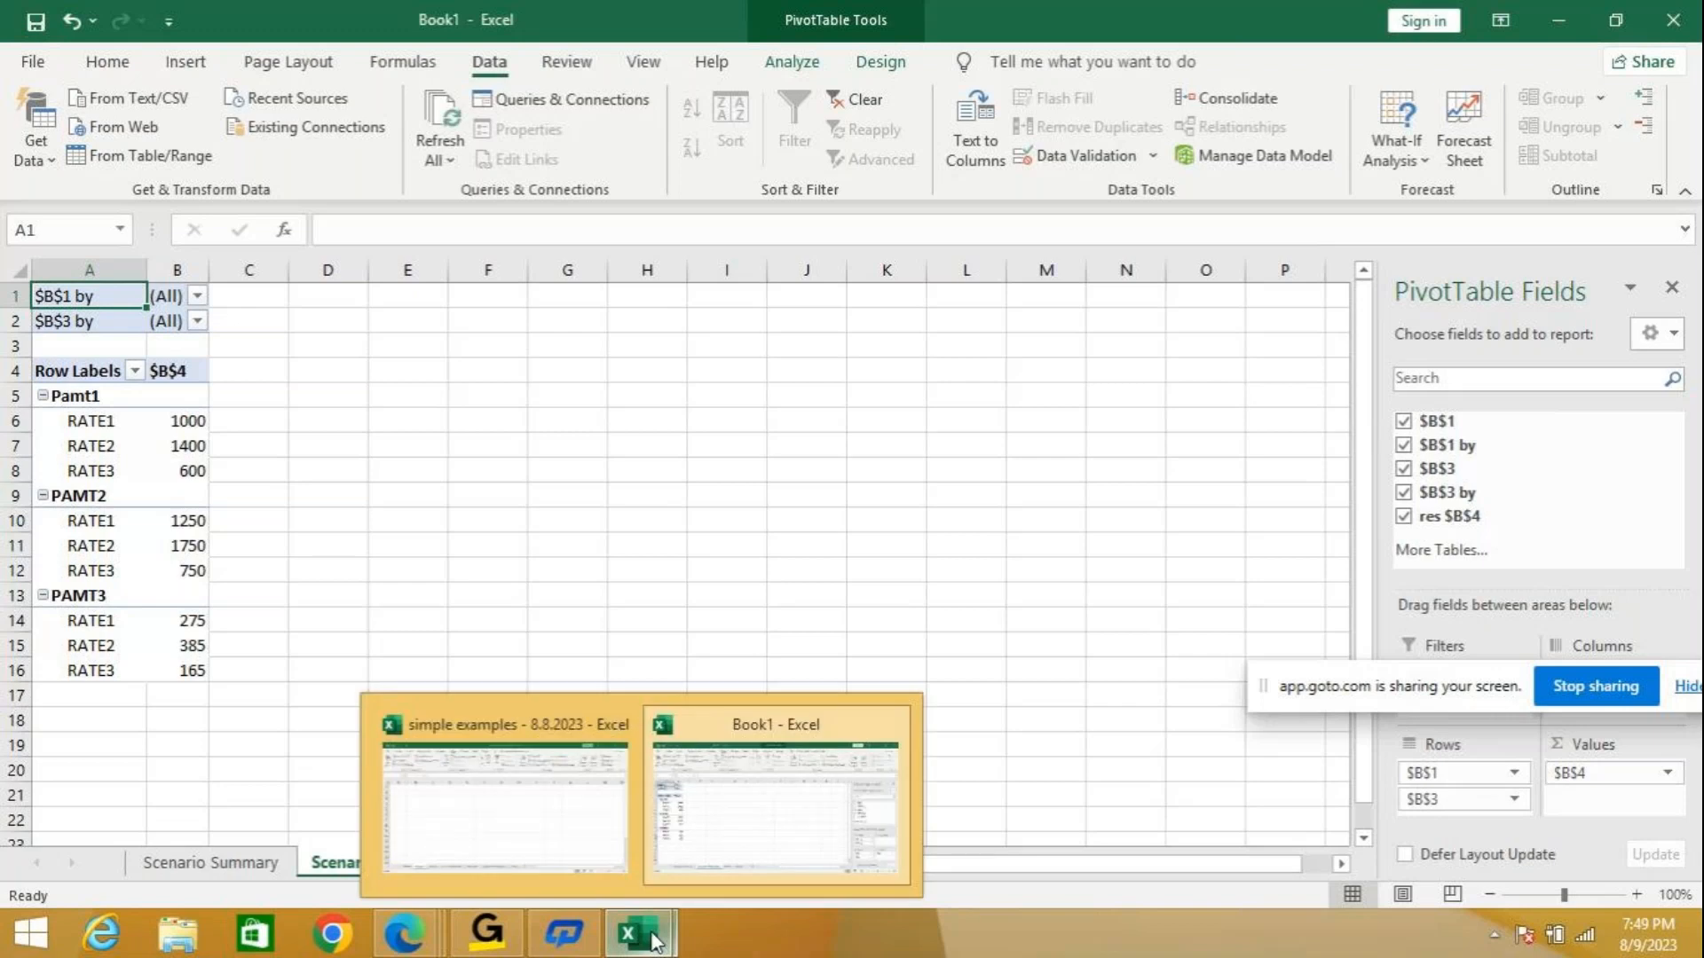
click(1665, 24)
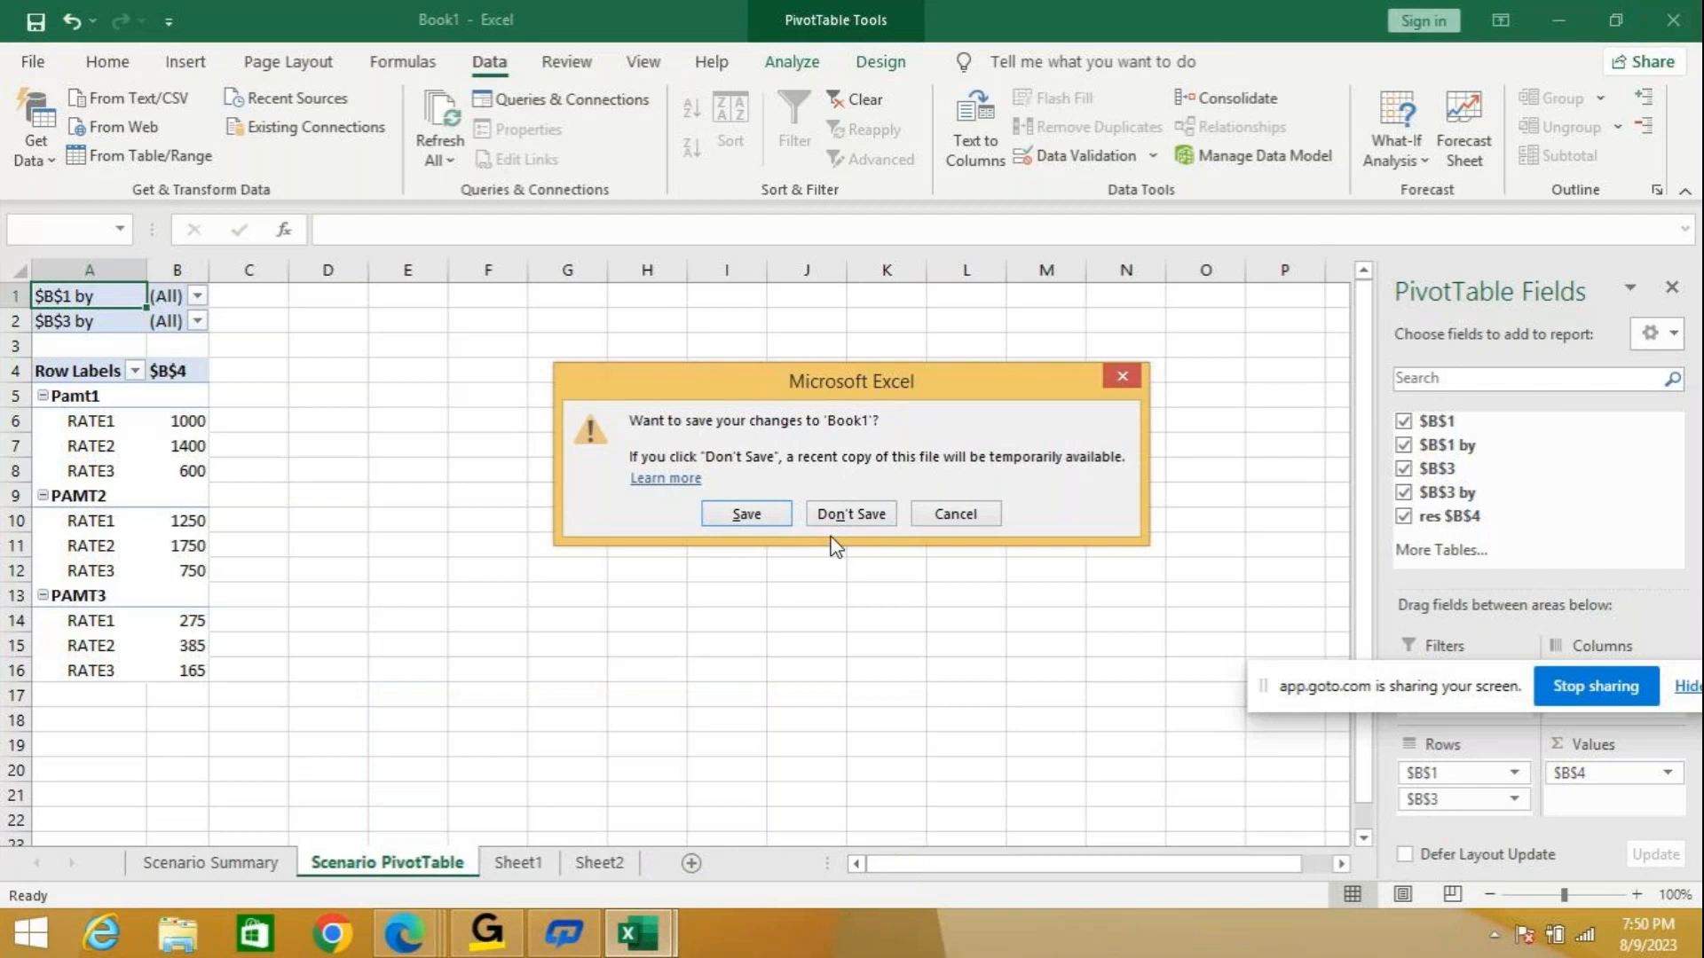
click(844, 518)
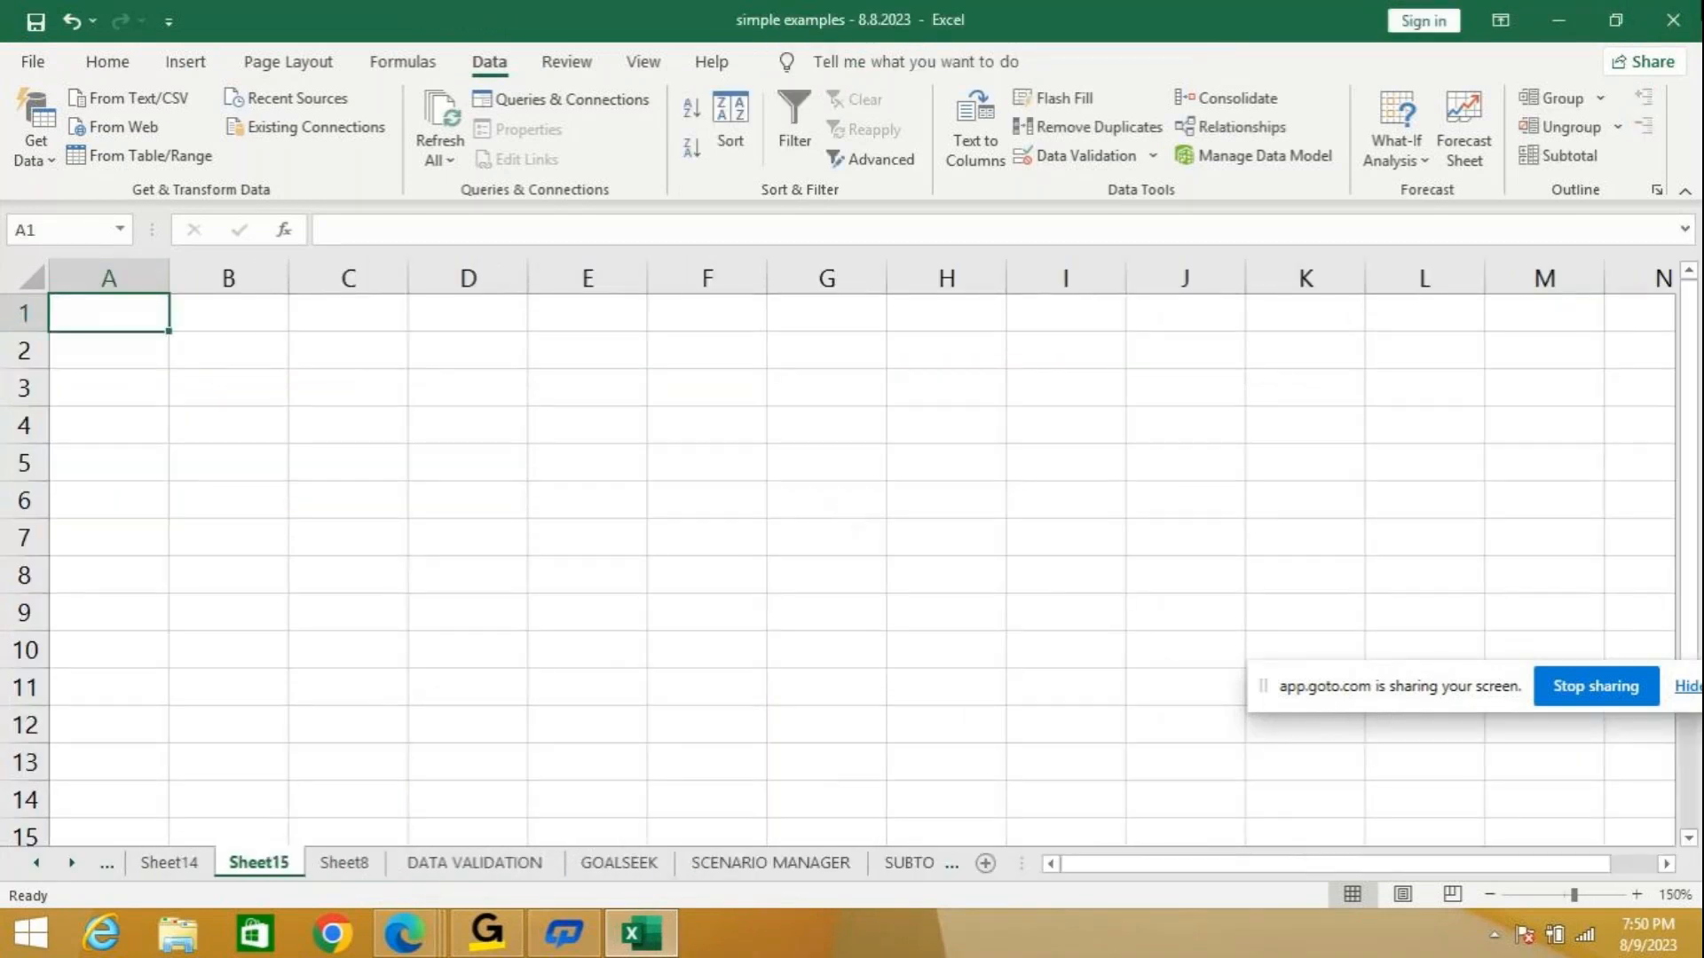
click(1672, 19)
click(848, 514)
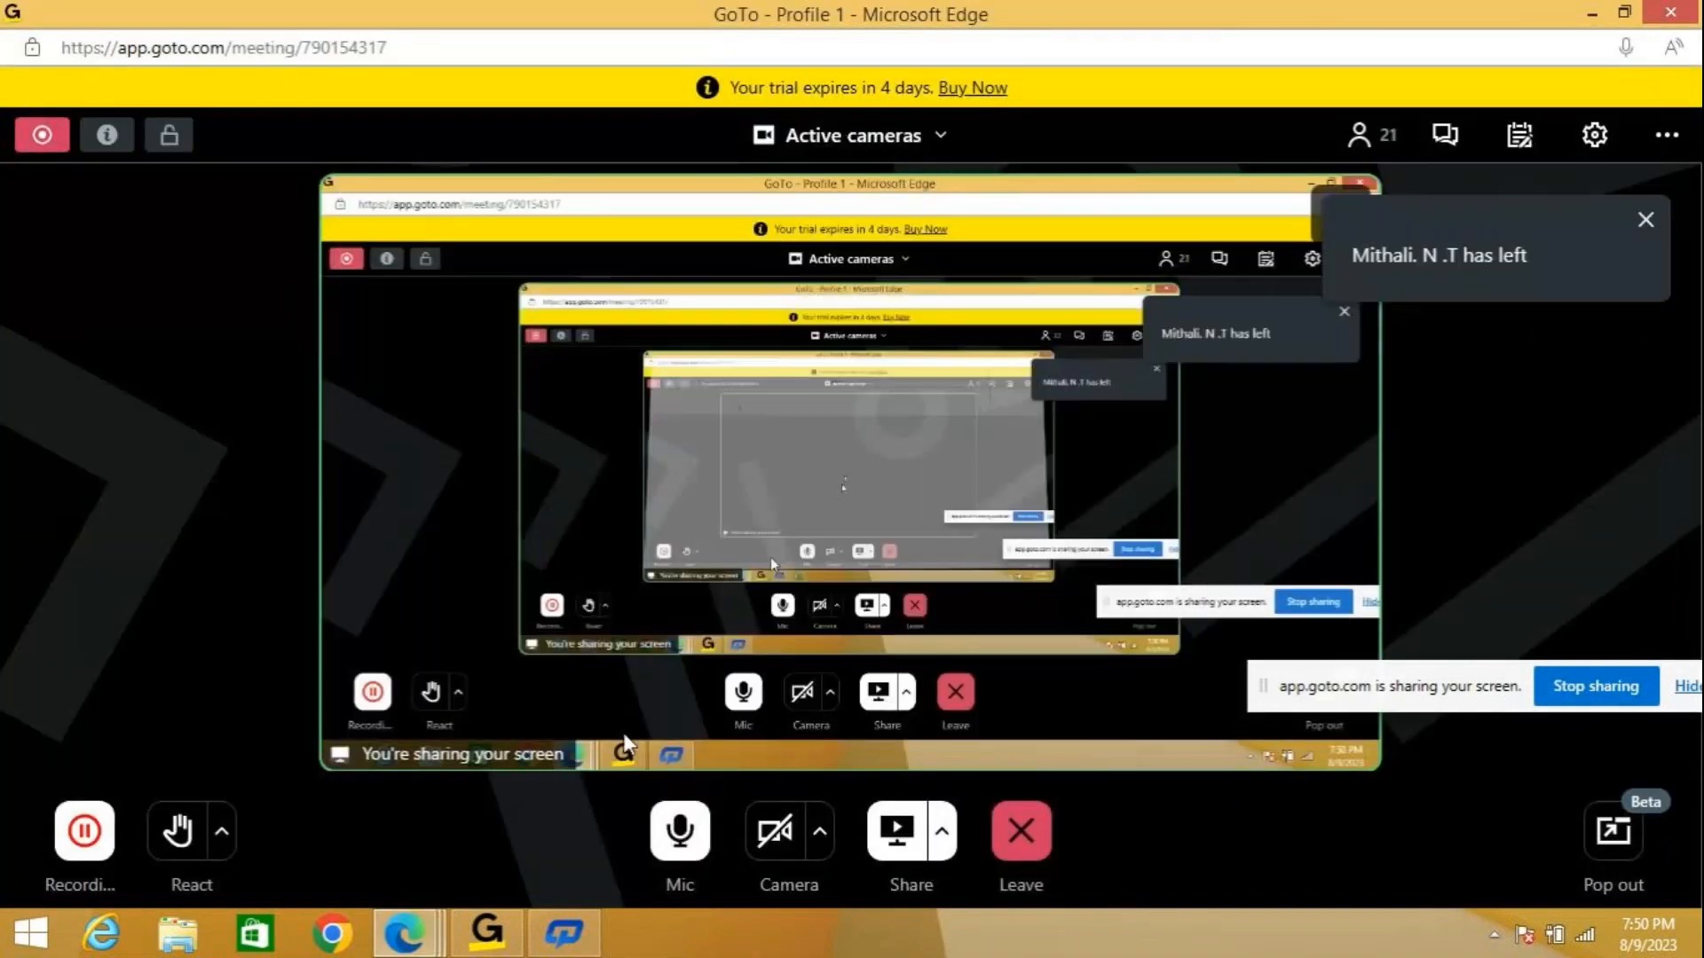